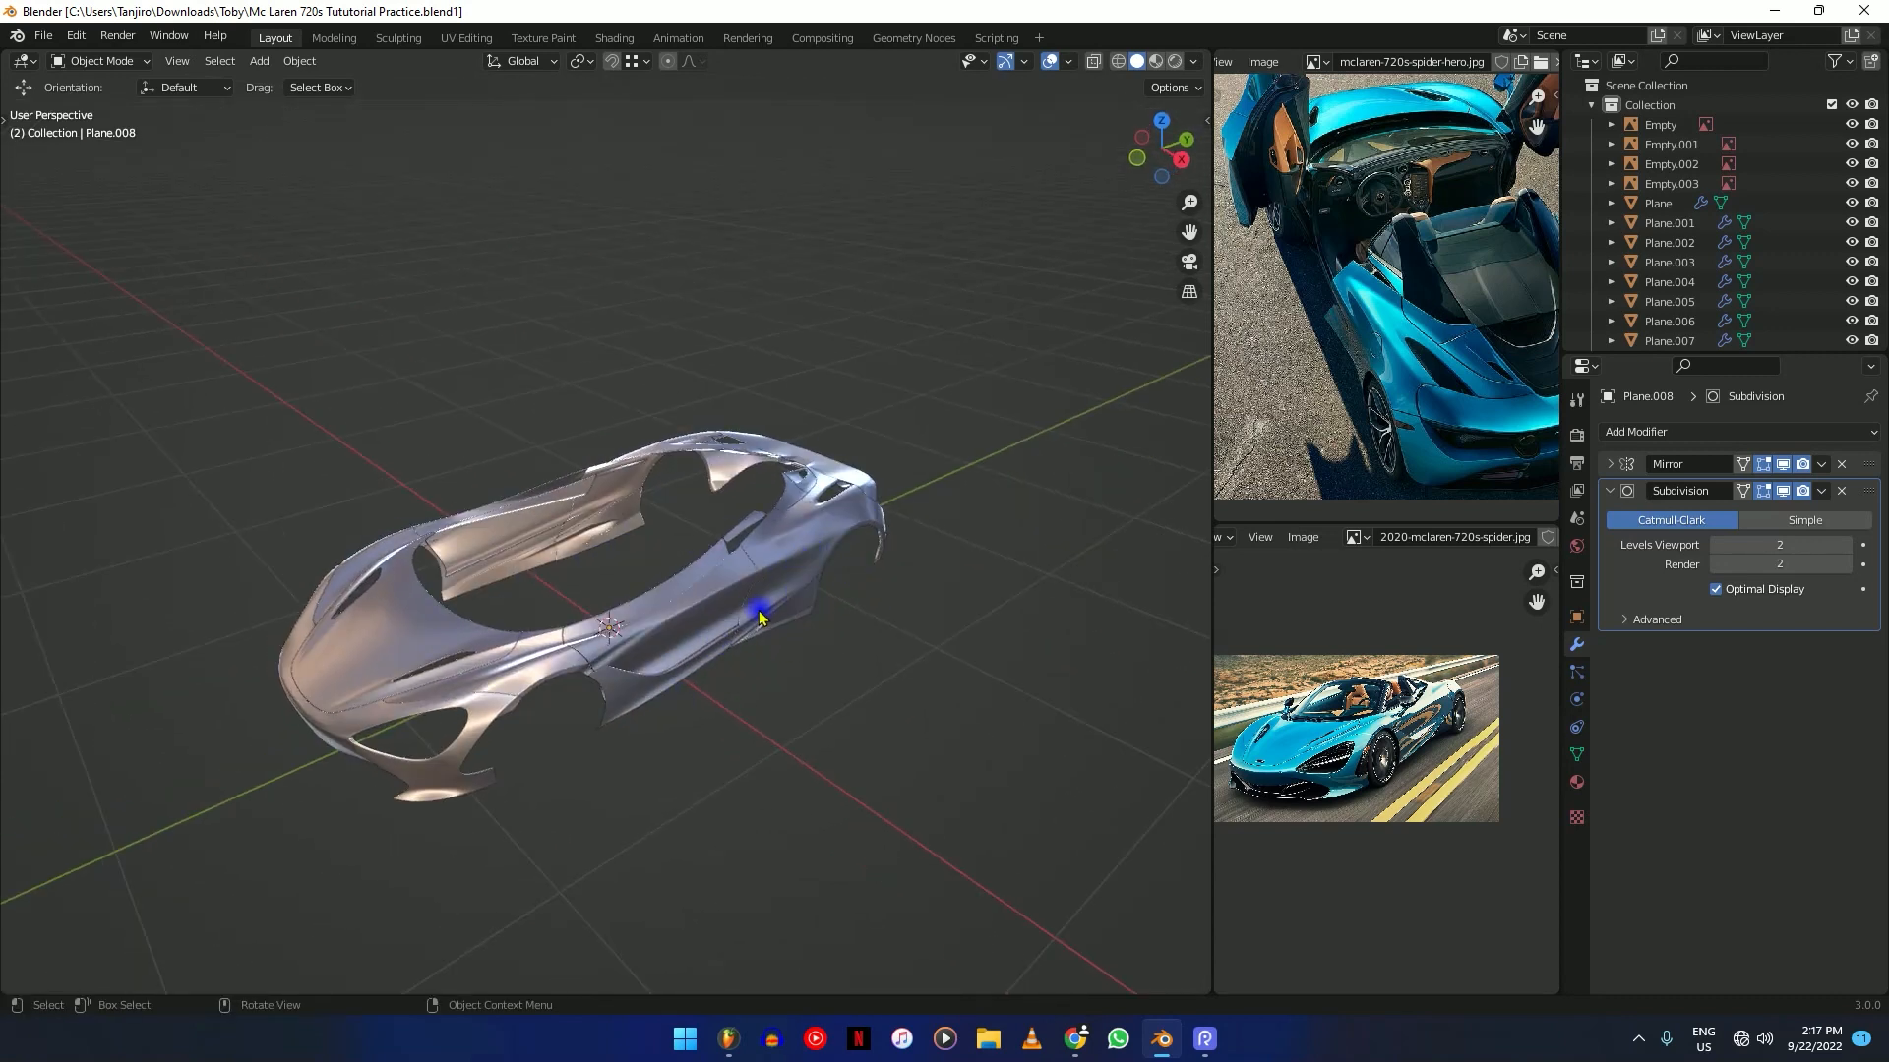
Examine the car body's side panels, panel gaps and rear end from several angles.
middle_click_drag(662, 653, 624, 710)
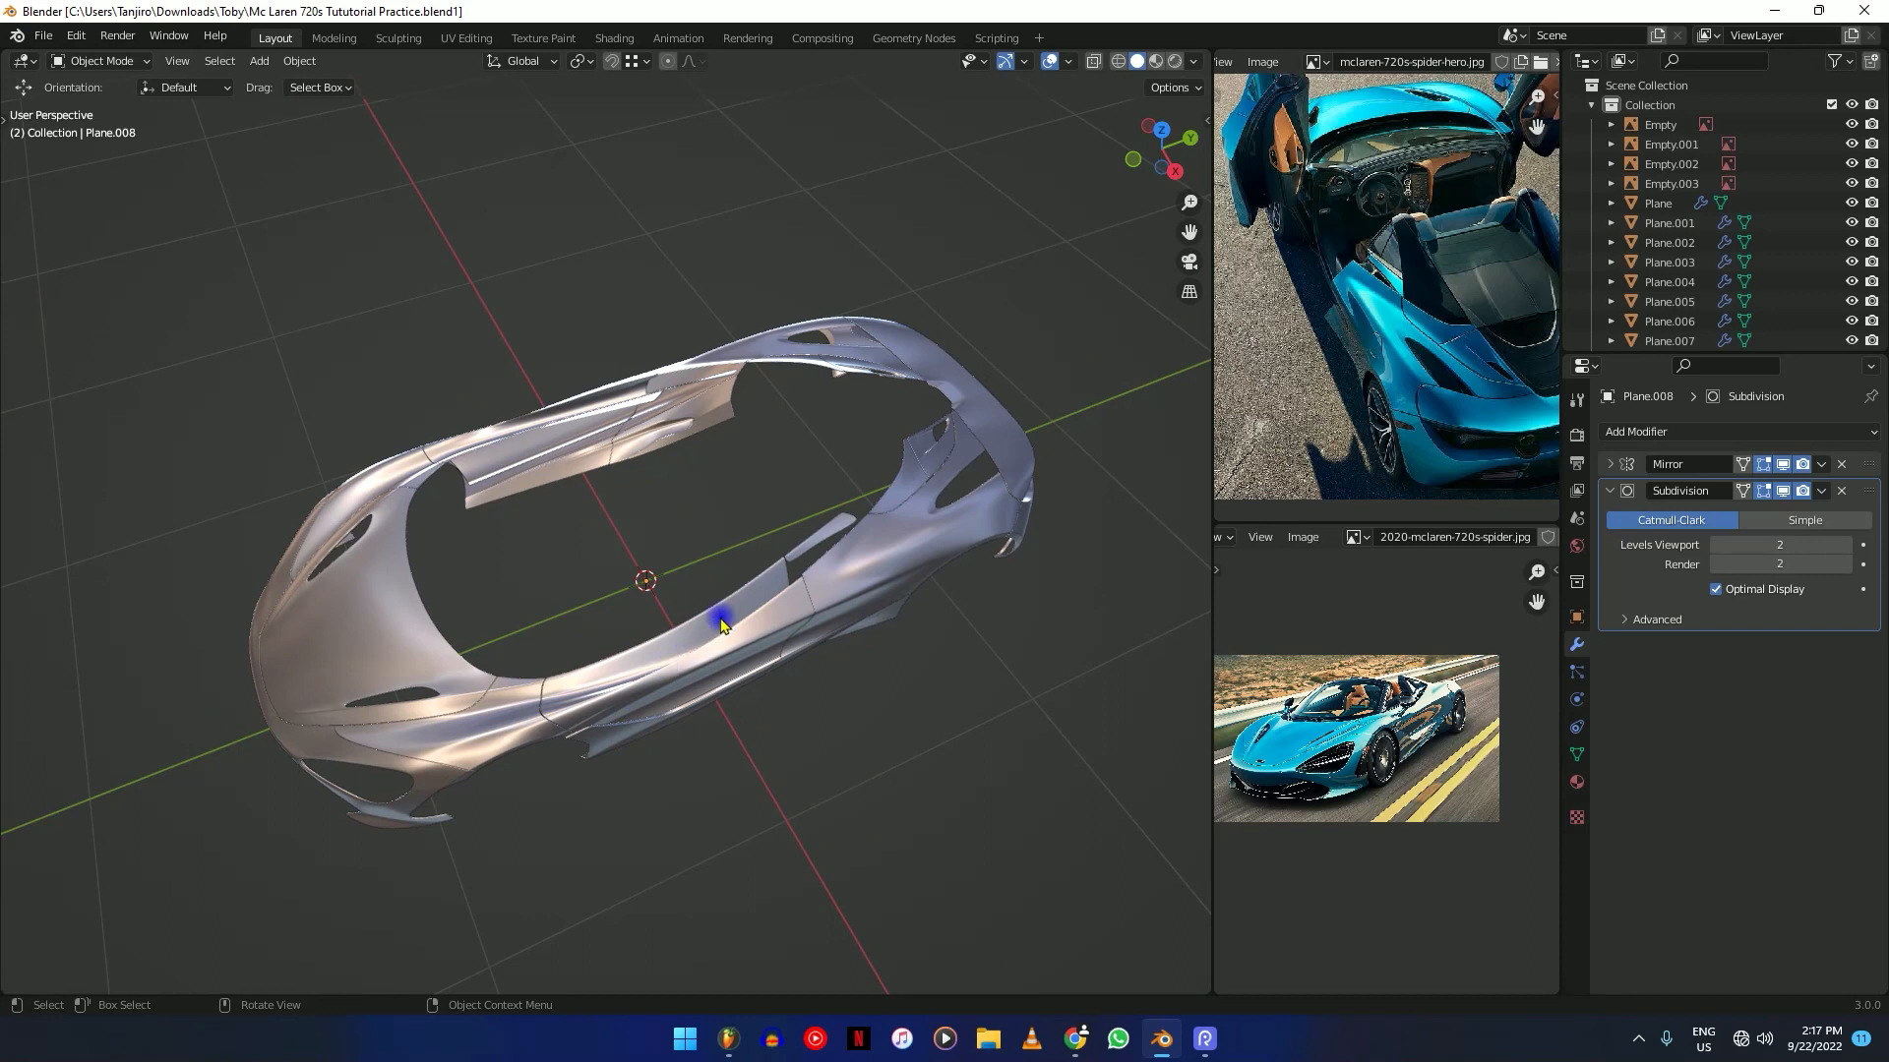
middle_click_drag(611, 641, 733, 678)
scroll(733, 679, "up", 5)
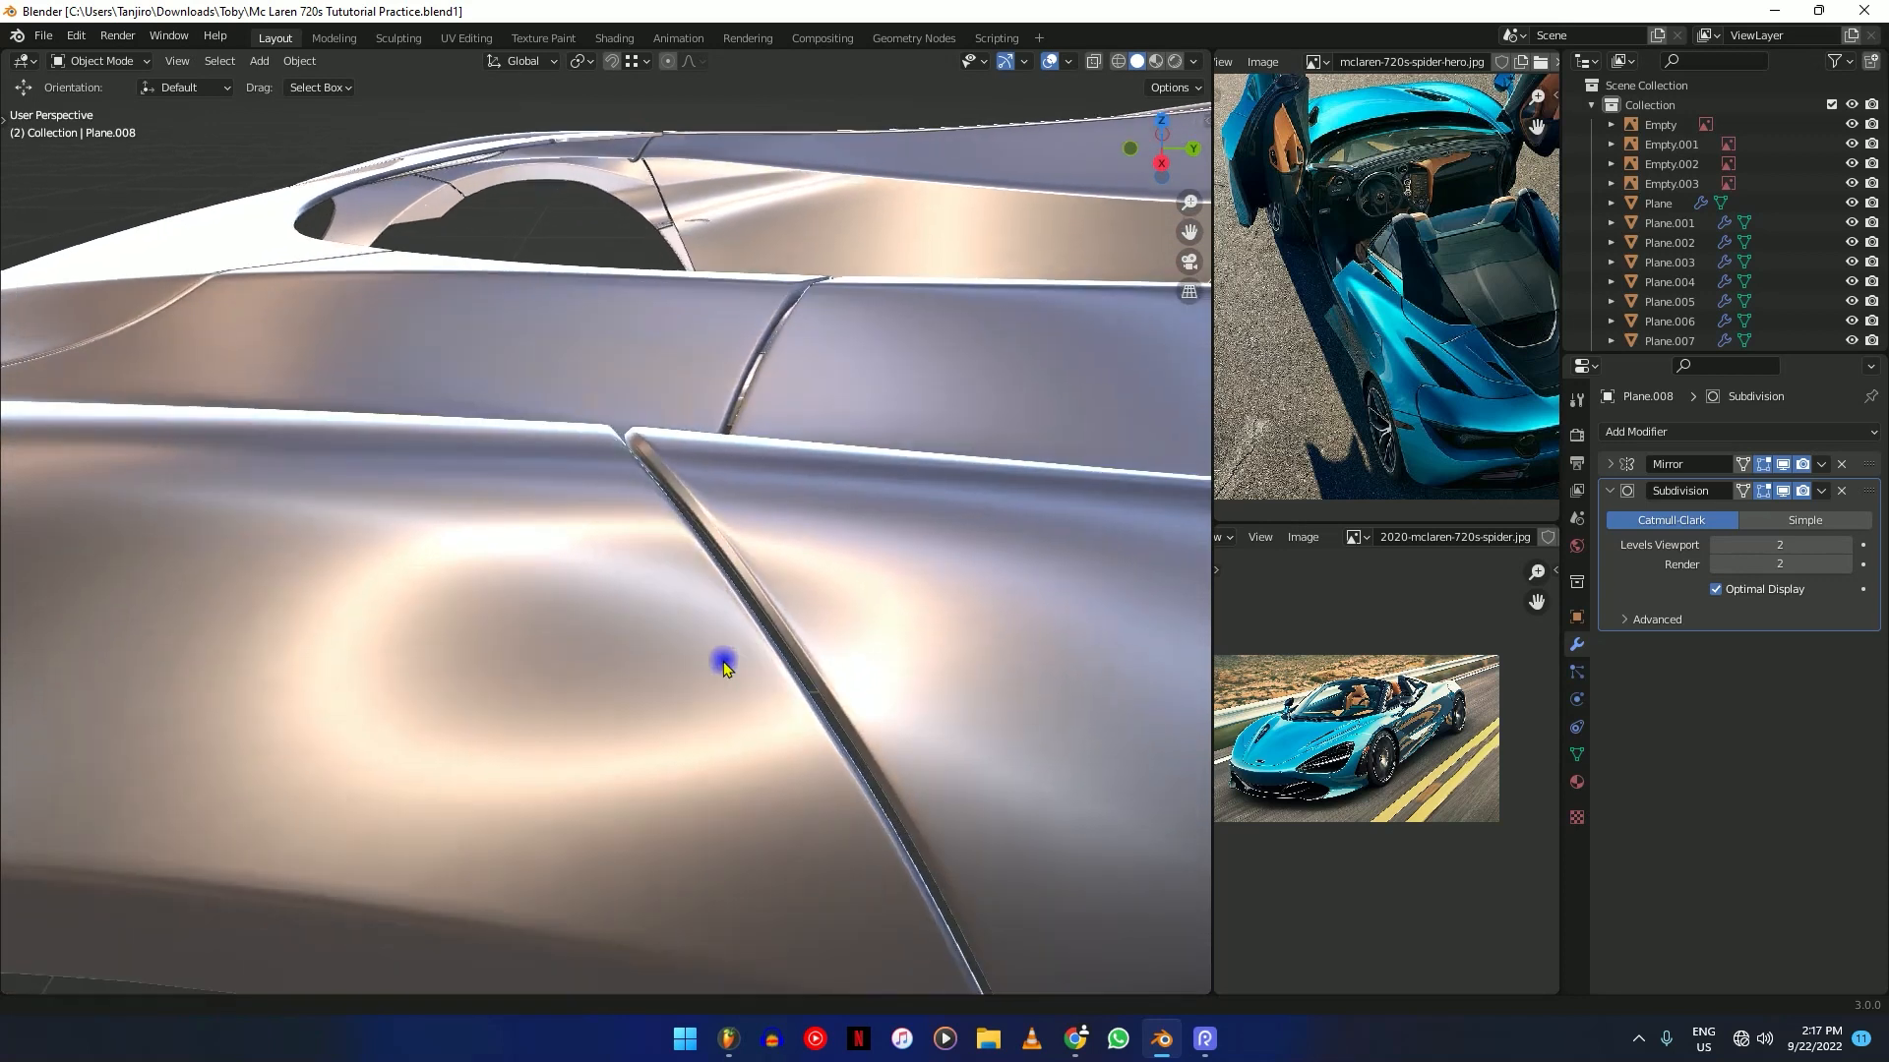
mouse_move(723, 661)
middle_mouse_down()
mouse_move(740, 653)
mouse_move(703, 645)
middle_mouse_up()
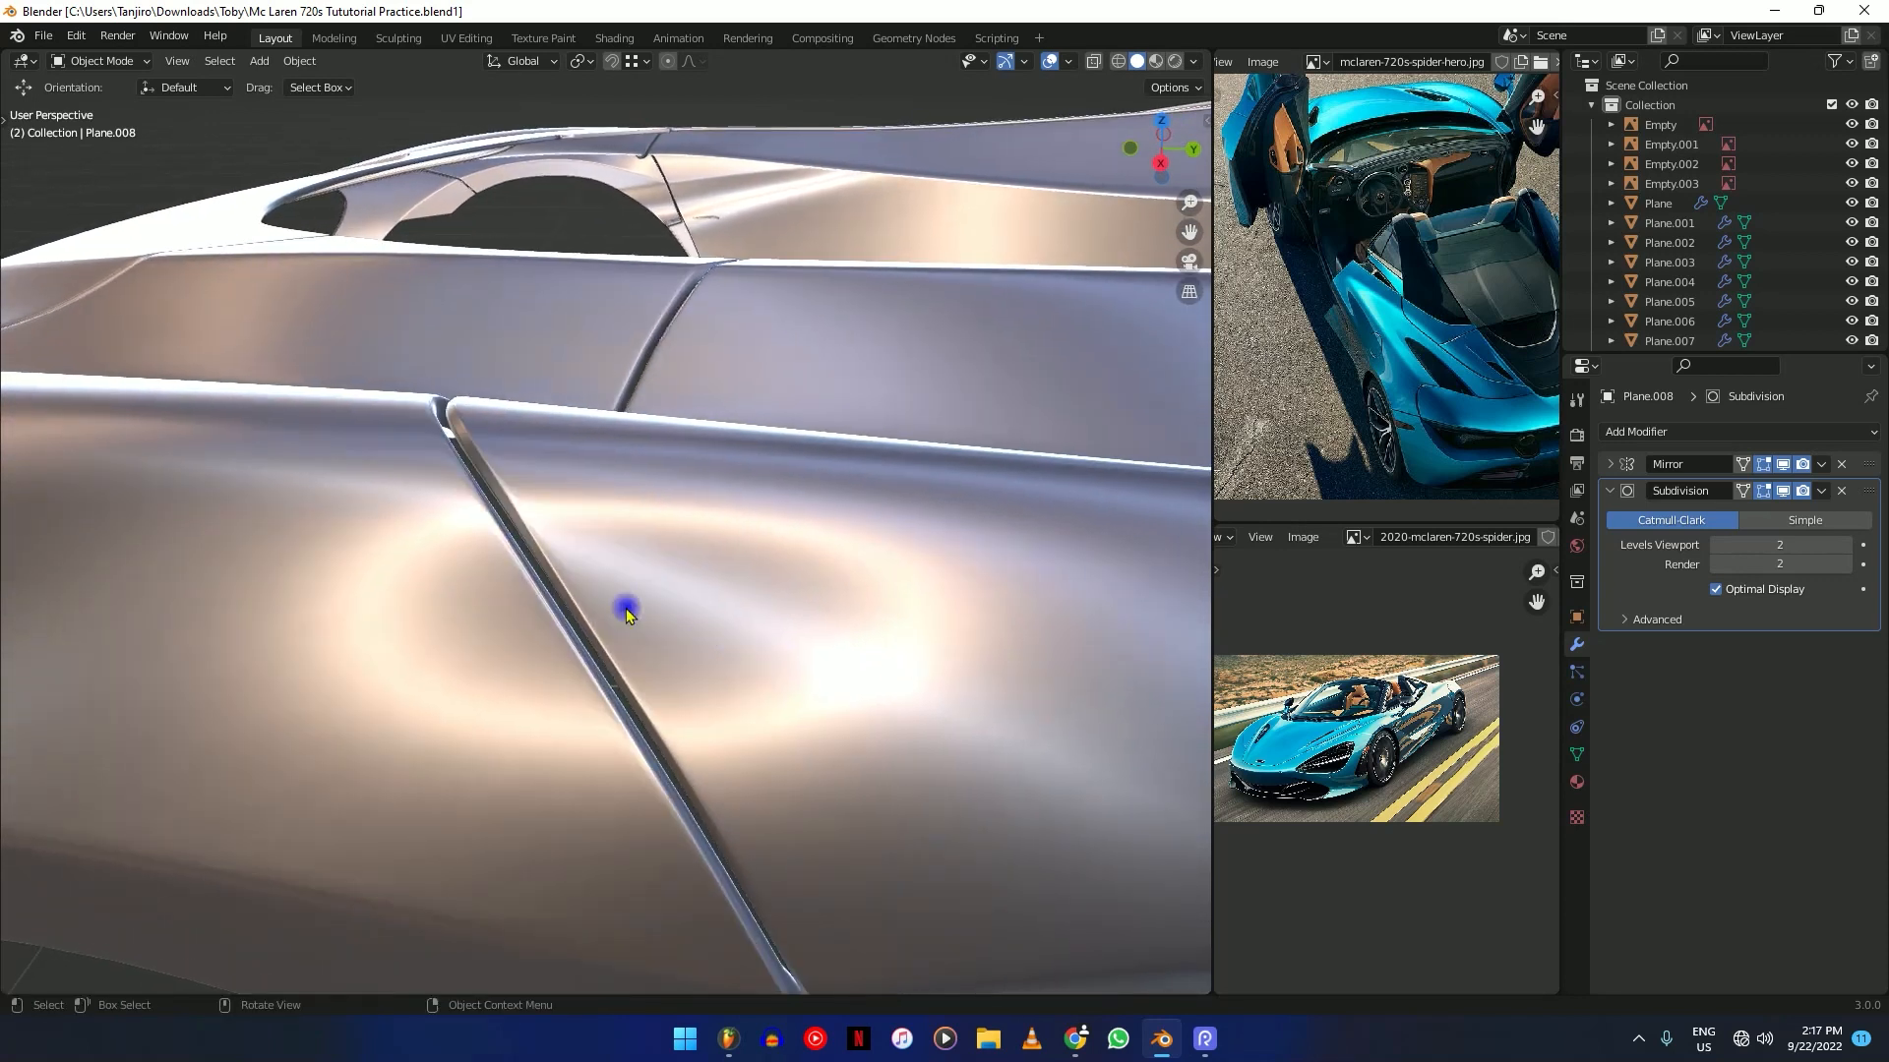
scroll(460, 448, "down", 4)
middle_click_drag(645, 553, 632, 641)
middle_click_drag(632, 641, 646, 585, "shift")
scroll(641, 606, "up", 2)
middle_click_drag(859, 503, 307, 111)
Open the recent file McLaren 720s Tutorial.blend and look over its car body.
left_click(45, 36)
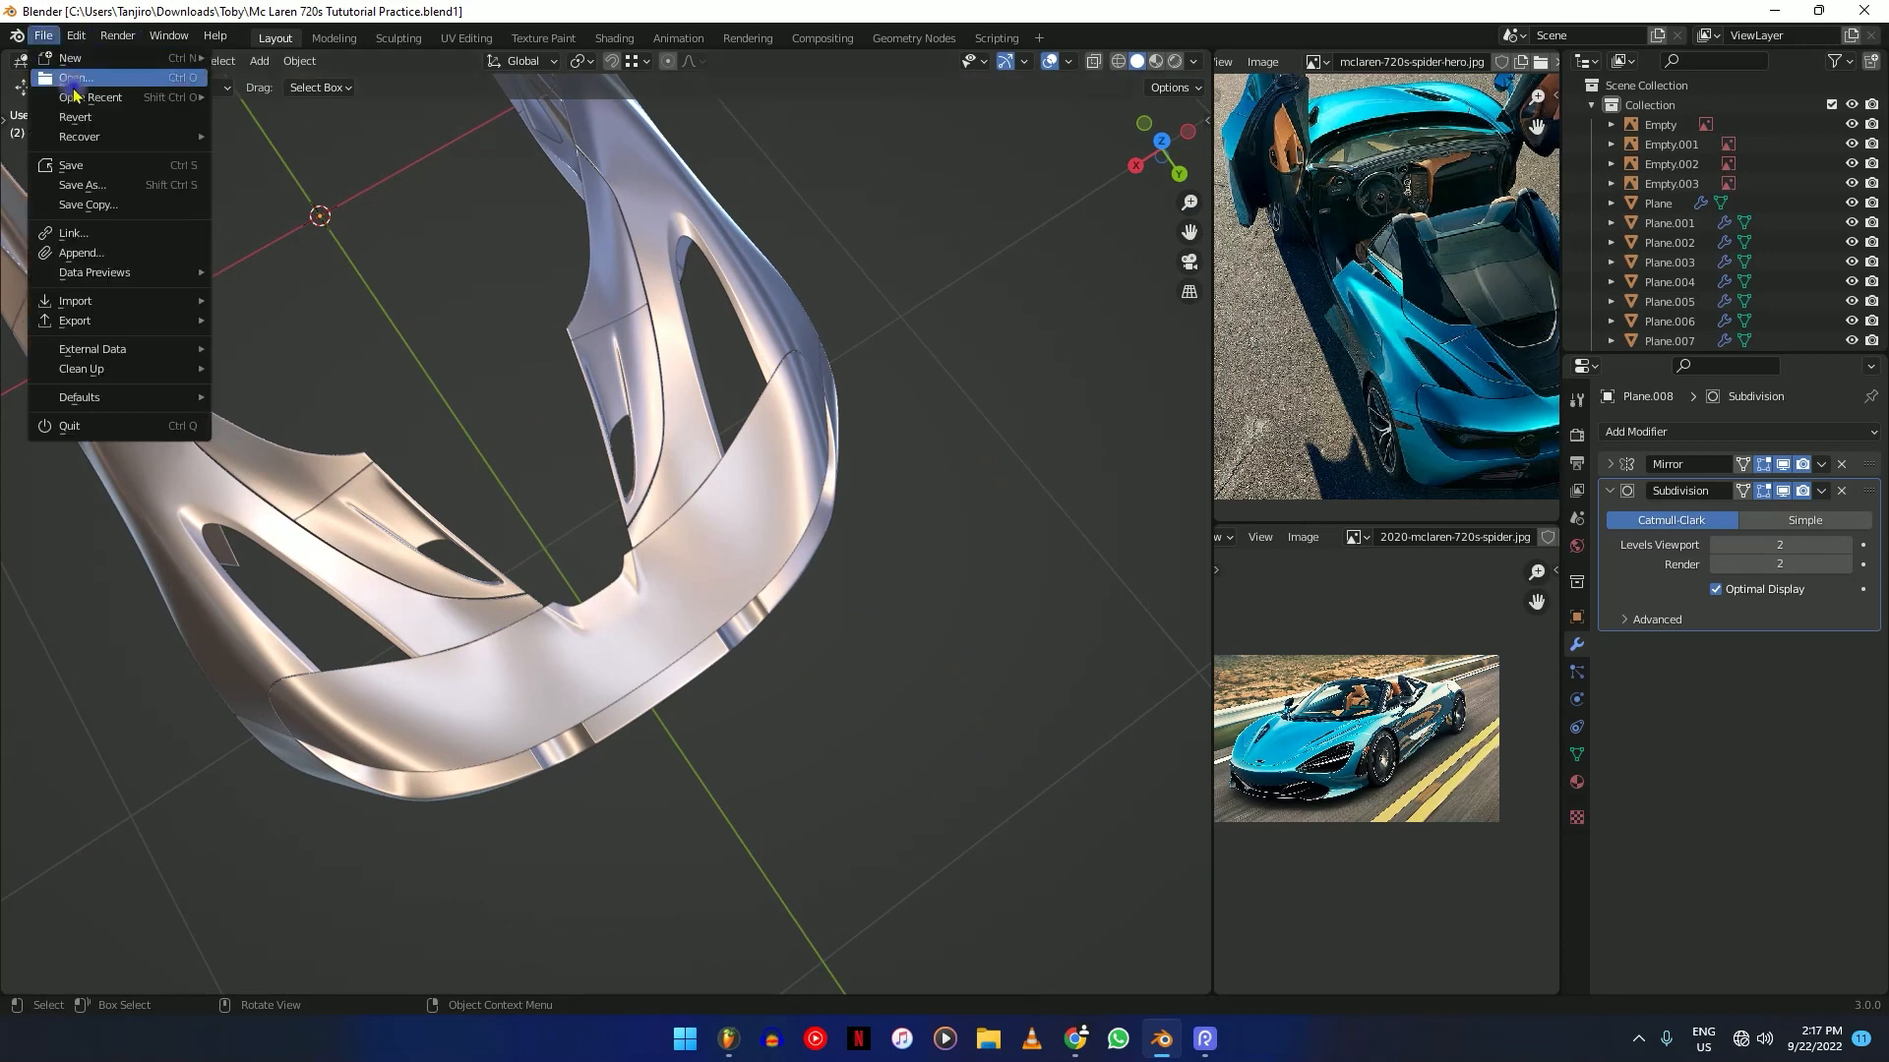
mouse_move(108, 98)
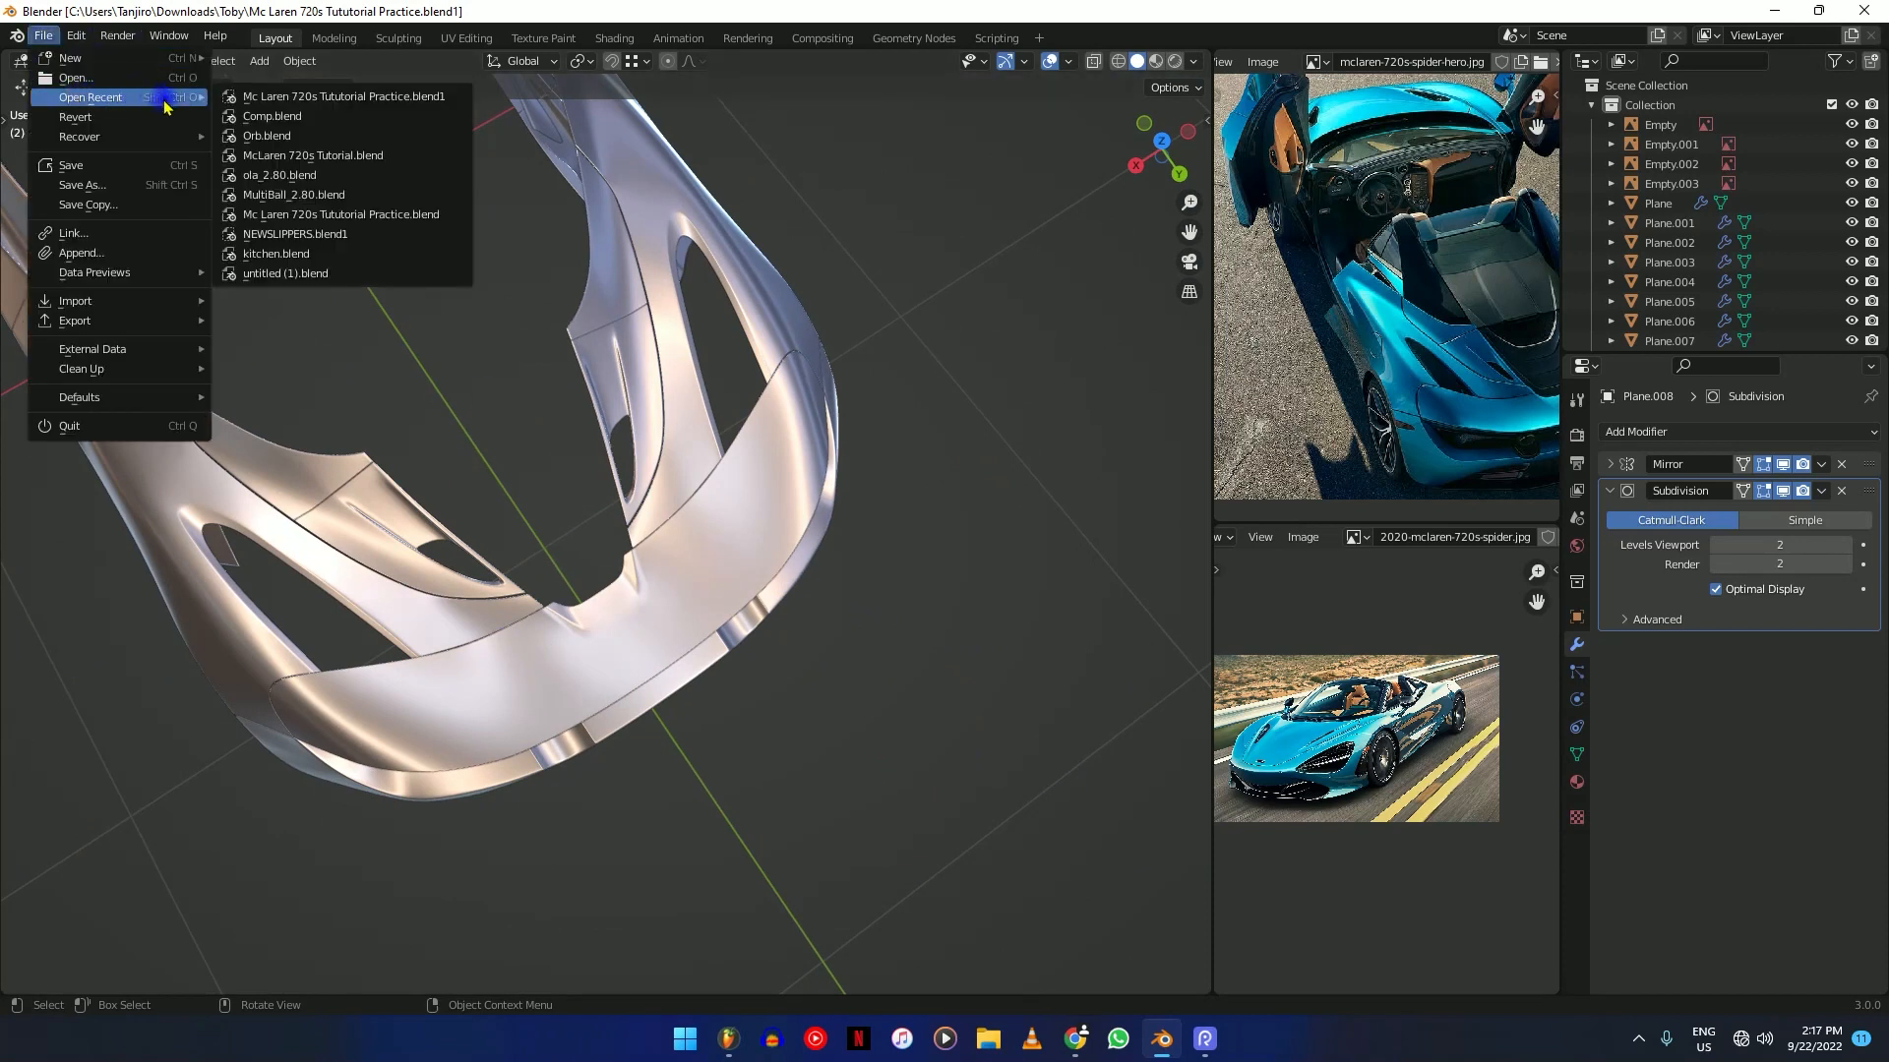
left_click(365, 158)
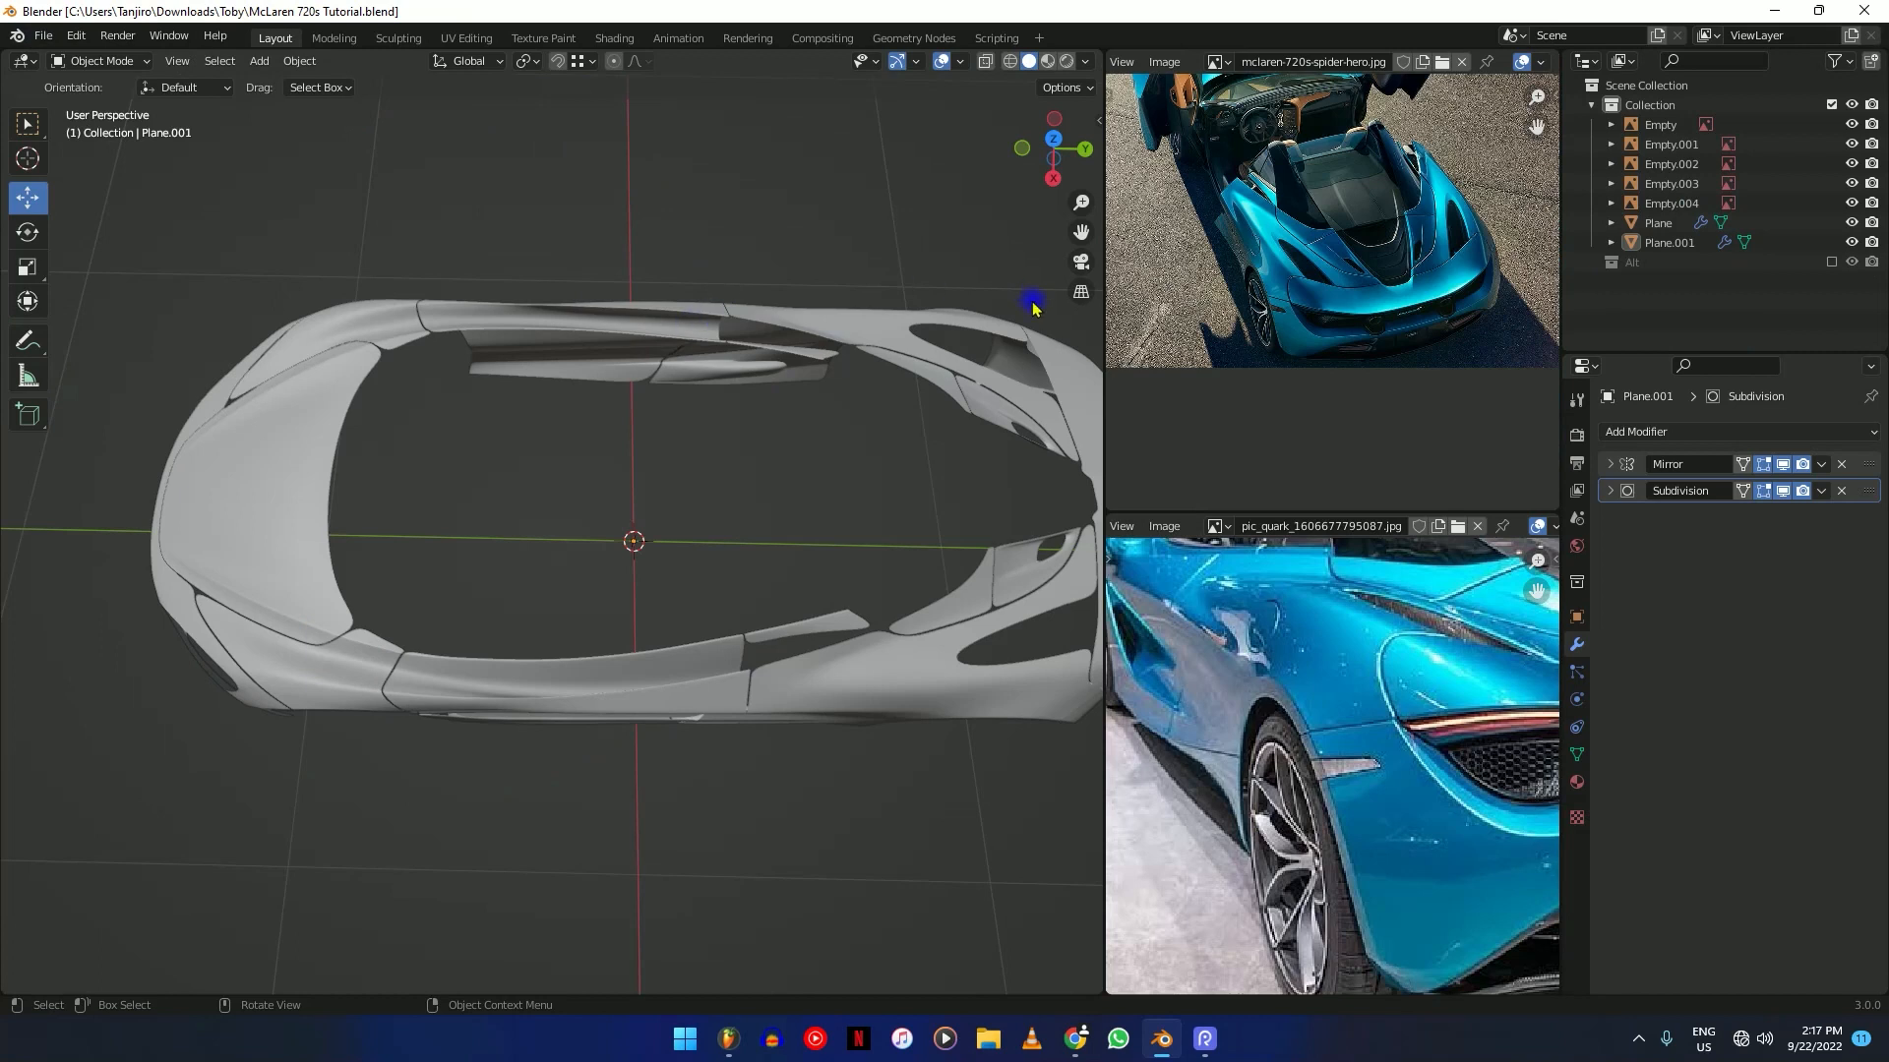
scroll(687, 369, "down", 1)
middle_click_drag(686, 565, 748, 436)
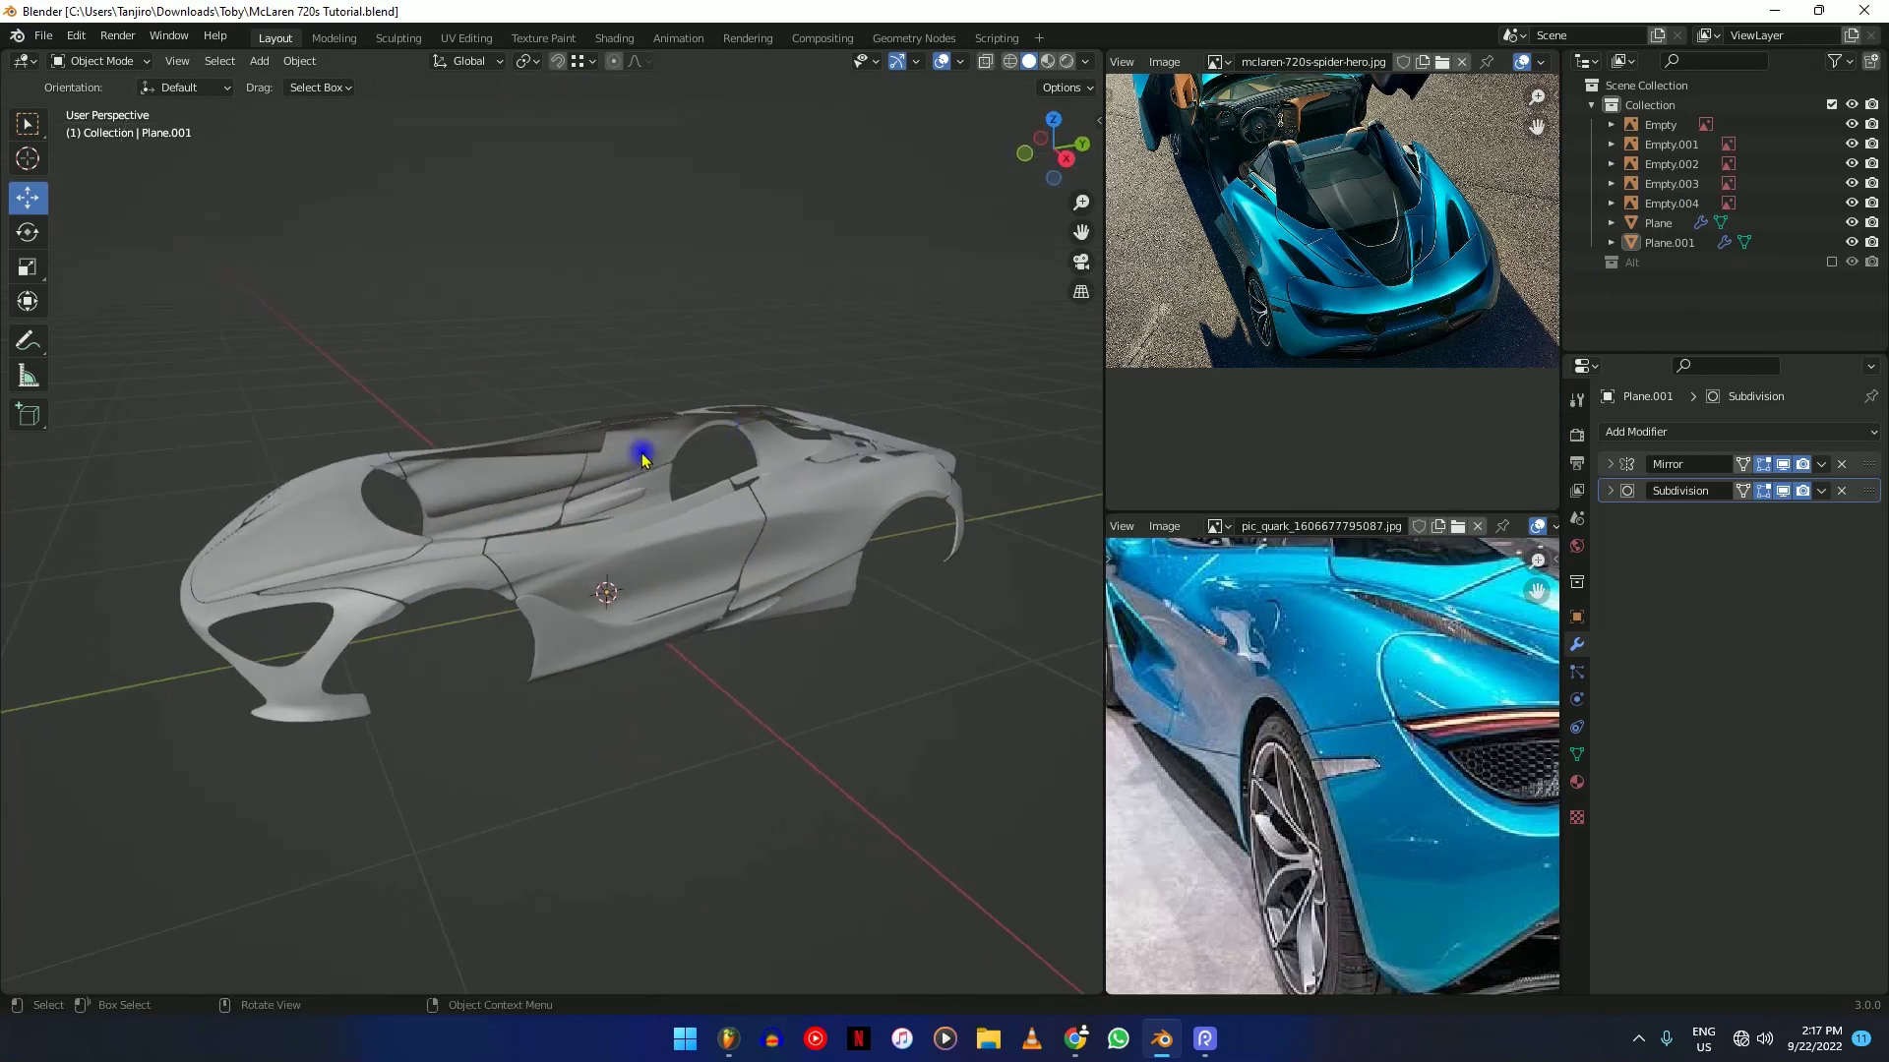
middle_click_drag(675, 541, 649, 599)
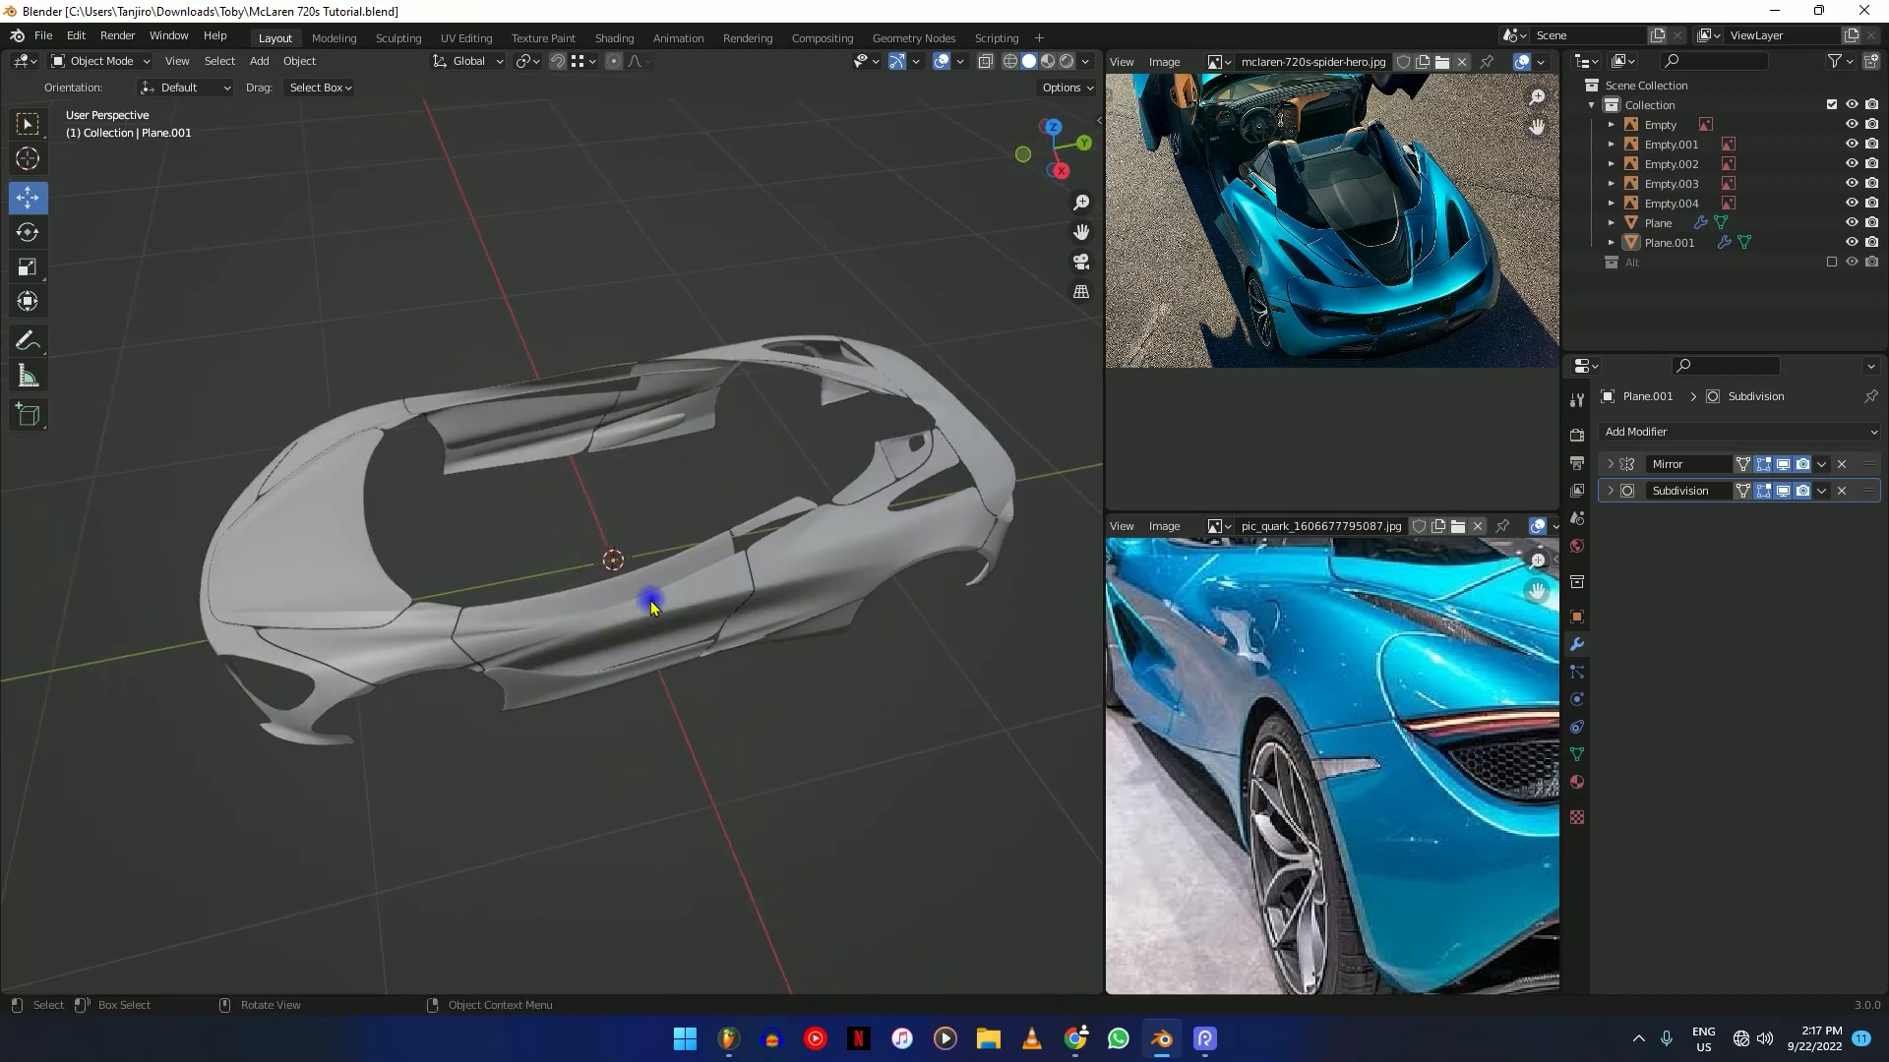
Separate the front body mesh into individual objects by loose parts.
scroll(473, 602, "up", 3)
middle_click_drag(473, 602, 430, 590)
left_click(305, 621)
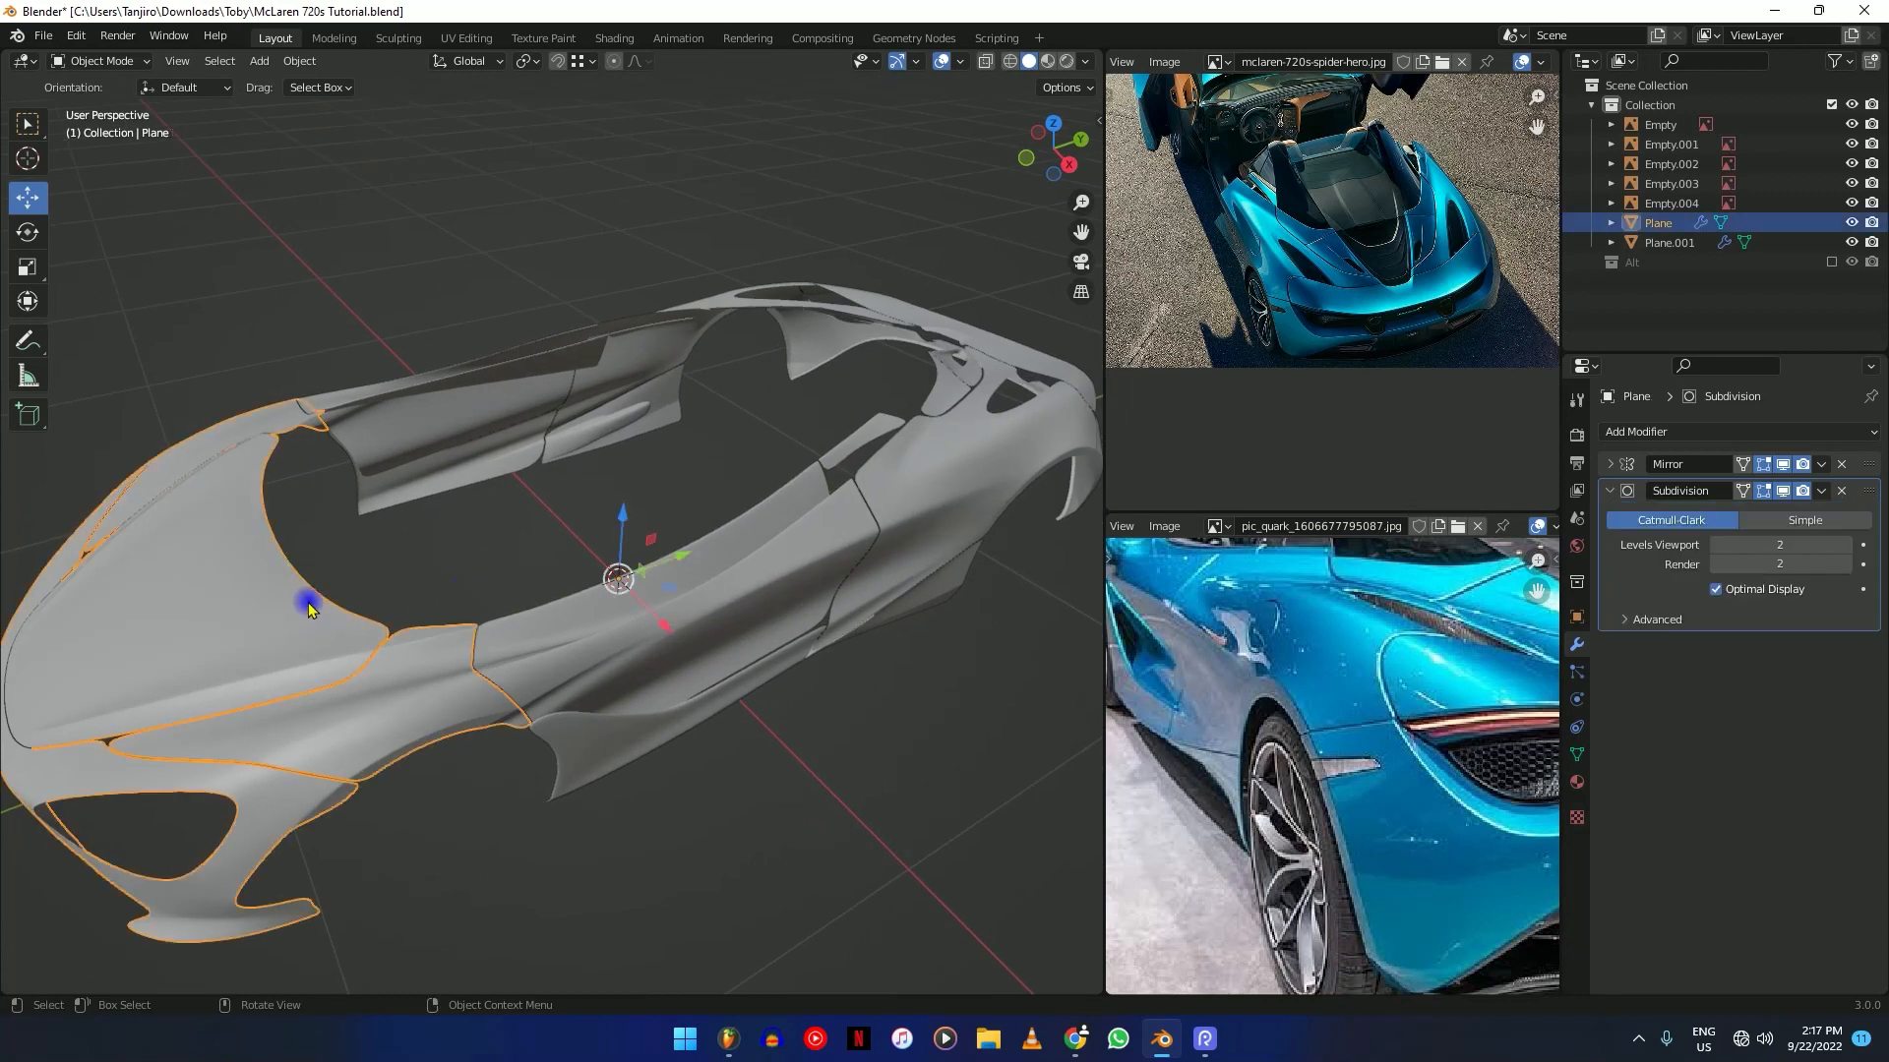
scroll(551, 590, "down", 4)
scroll(612, 581, "up", 2)
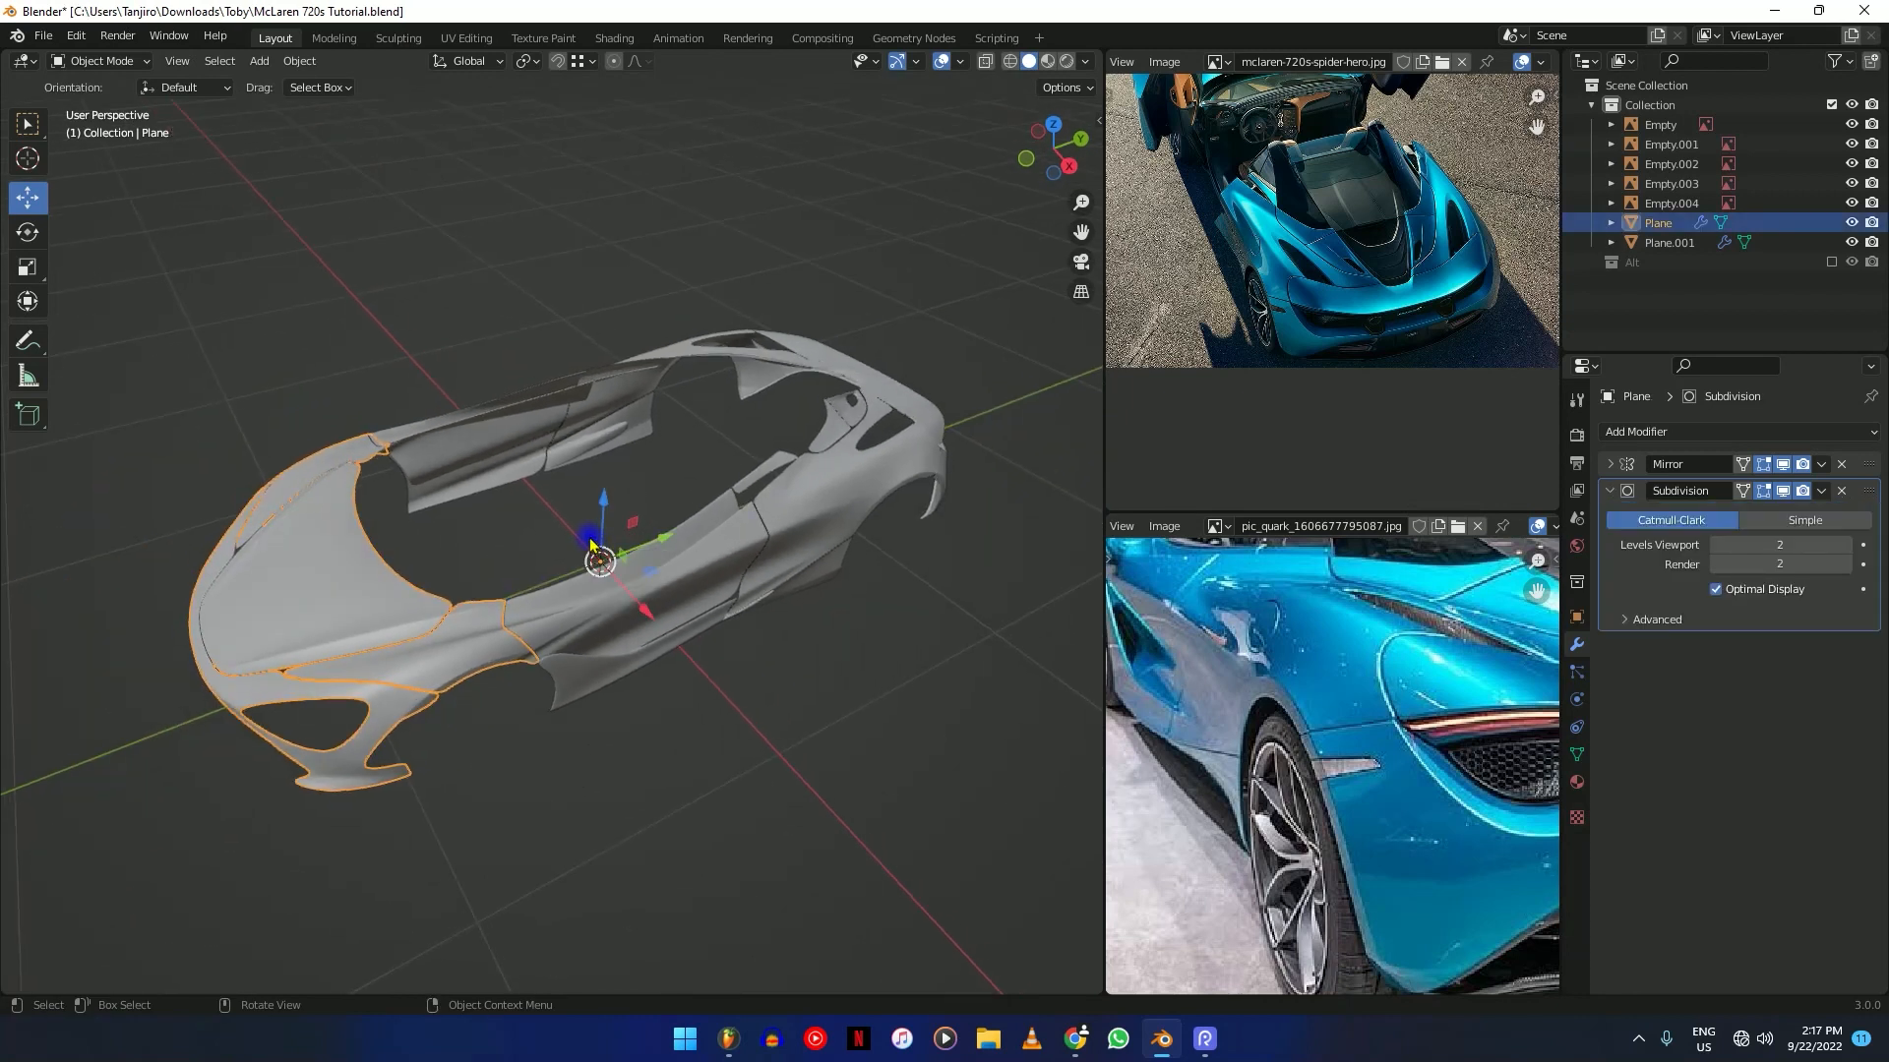
key("Tab")
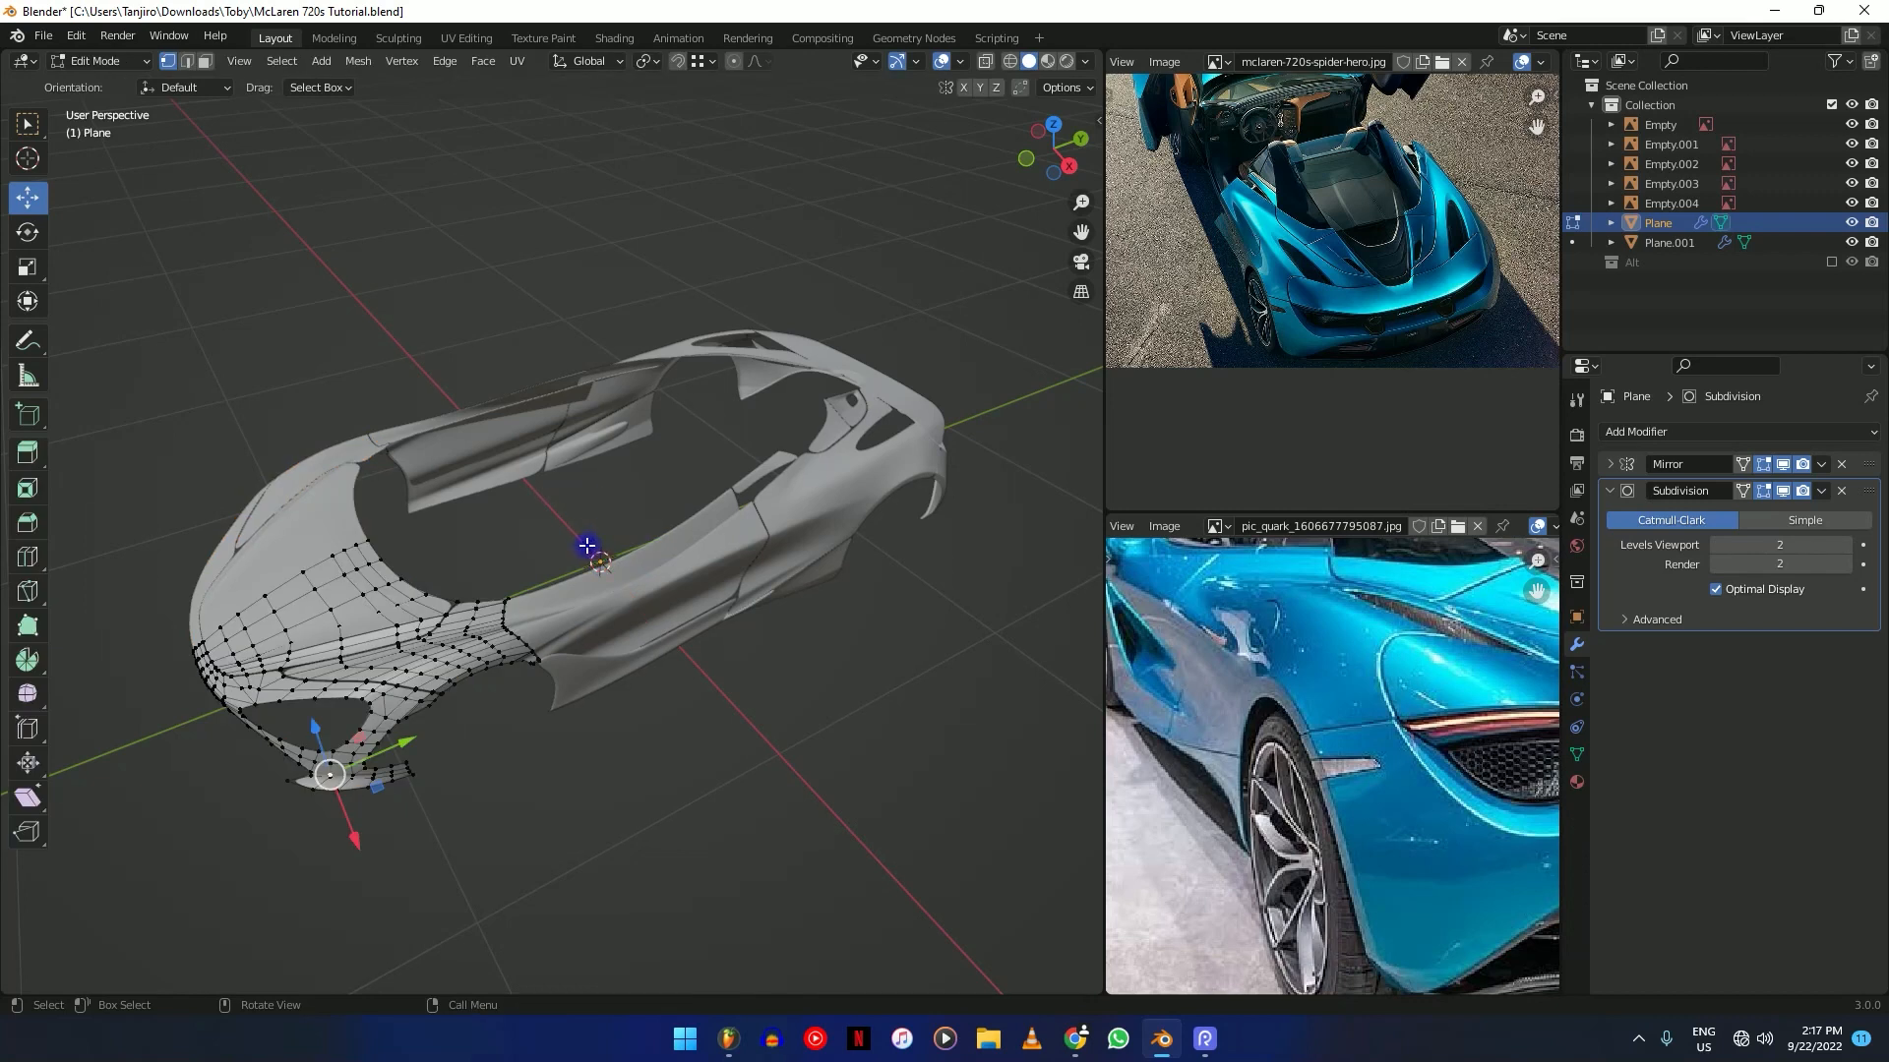
key("p")
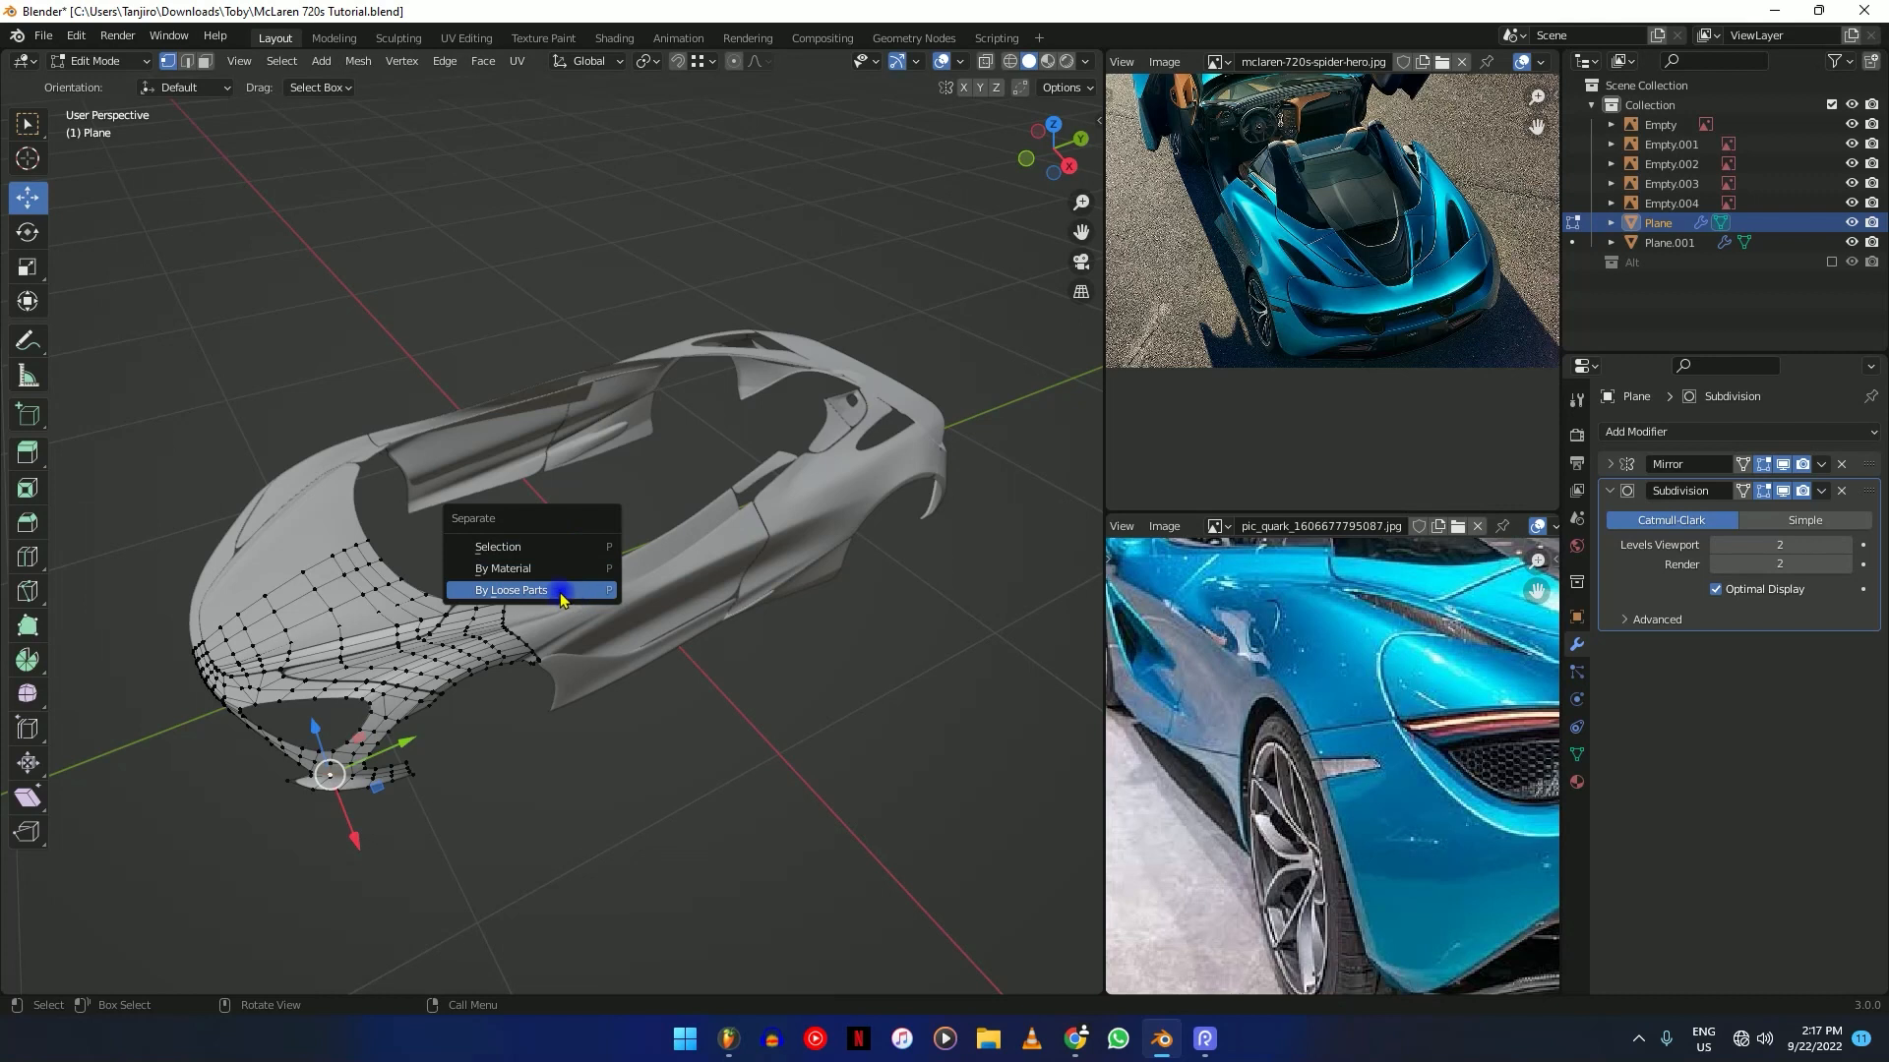
left_click(558, 591)
key("Tab")
Check the separation by selecting individual body pieces, and make the hood panel the active object.
middle_click_drag(468, 632, 540, 611)
left_click(540, 611)
left_click(689, 519)
middle_click_drag(688, 519, 750, 518)
middle_click_drag(465, 573, 409, 594)
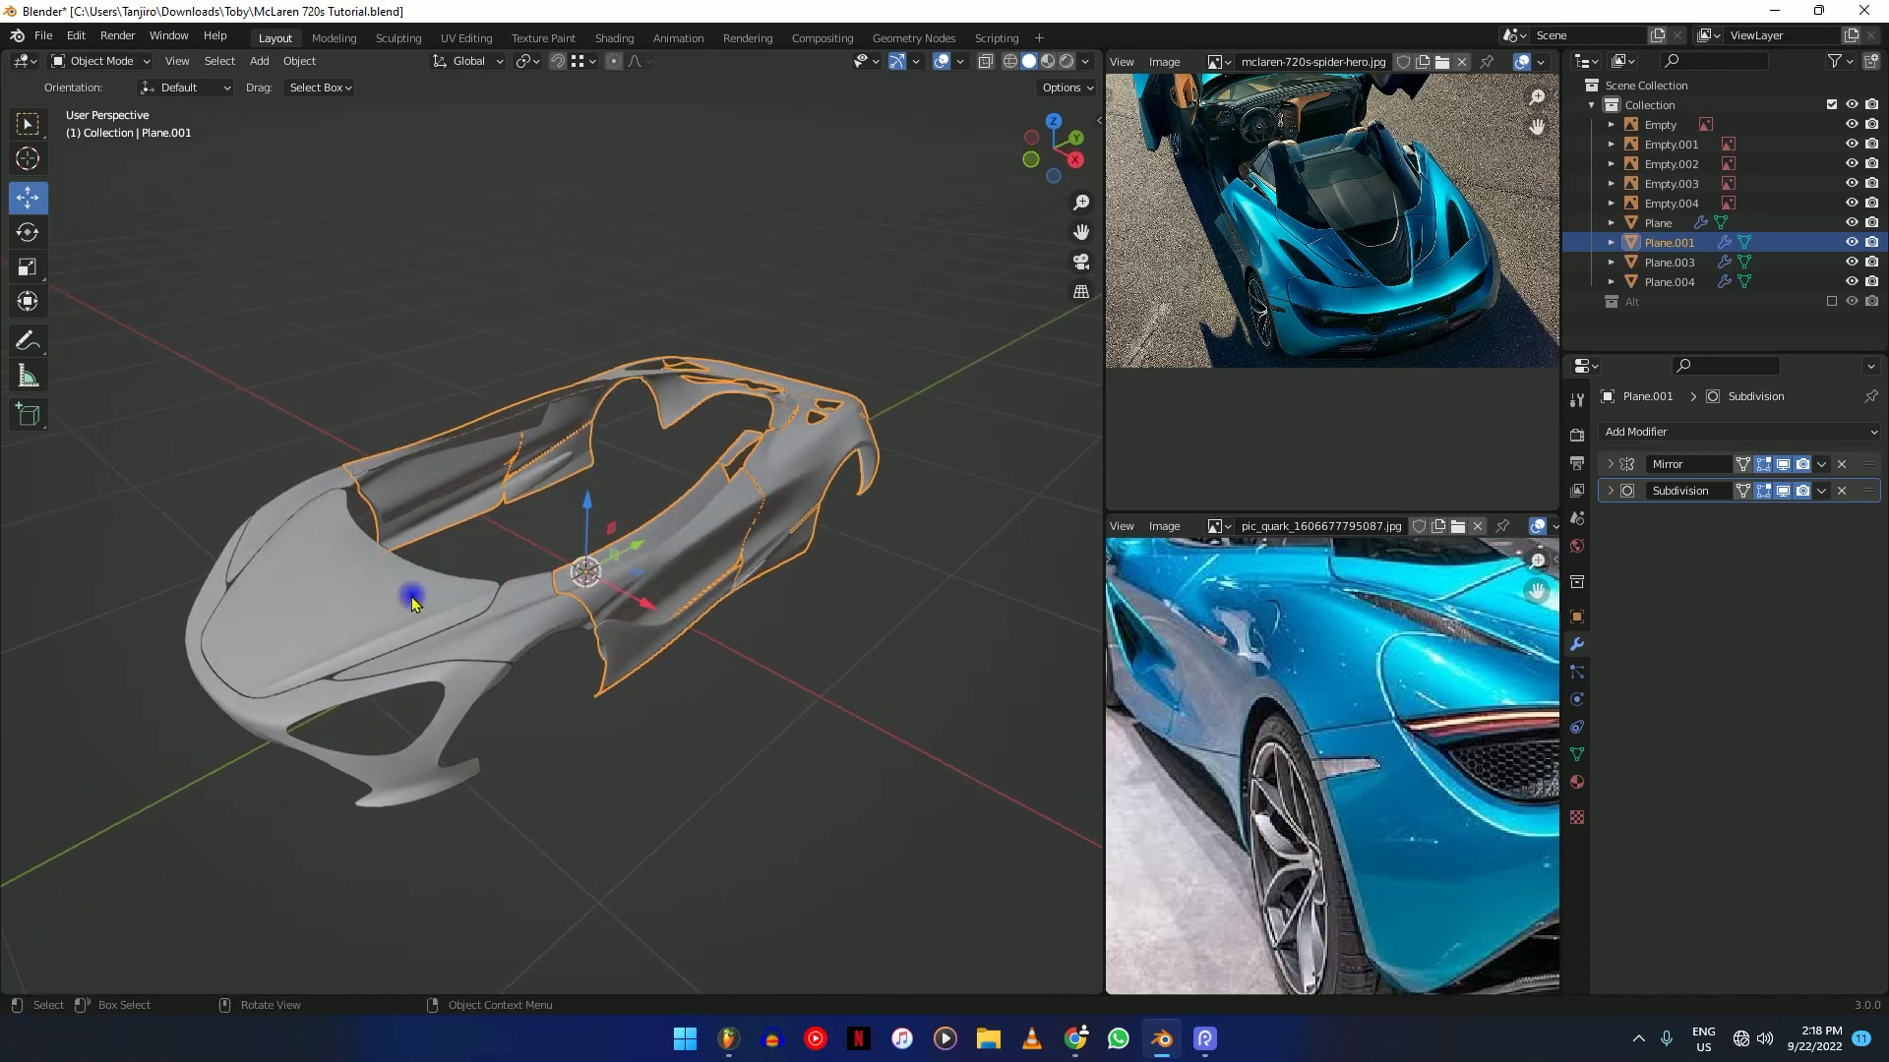
left_click(400, 657)
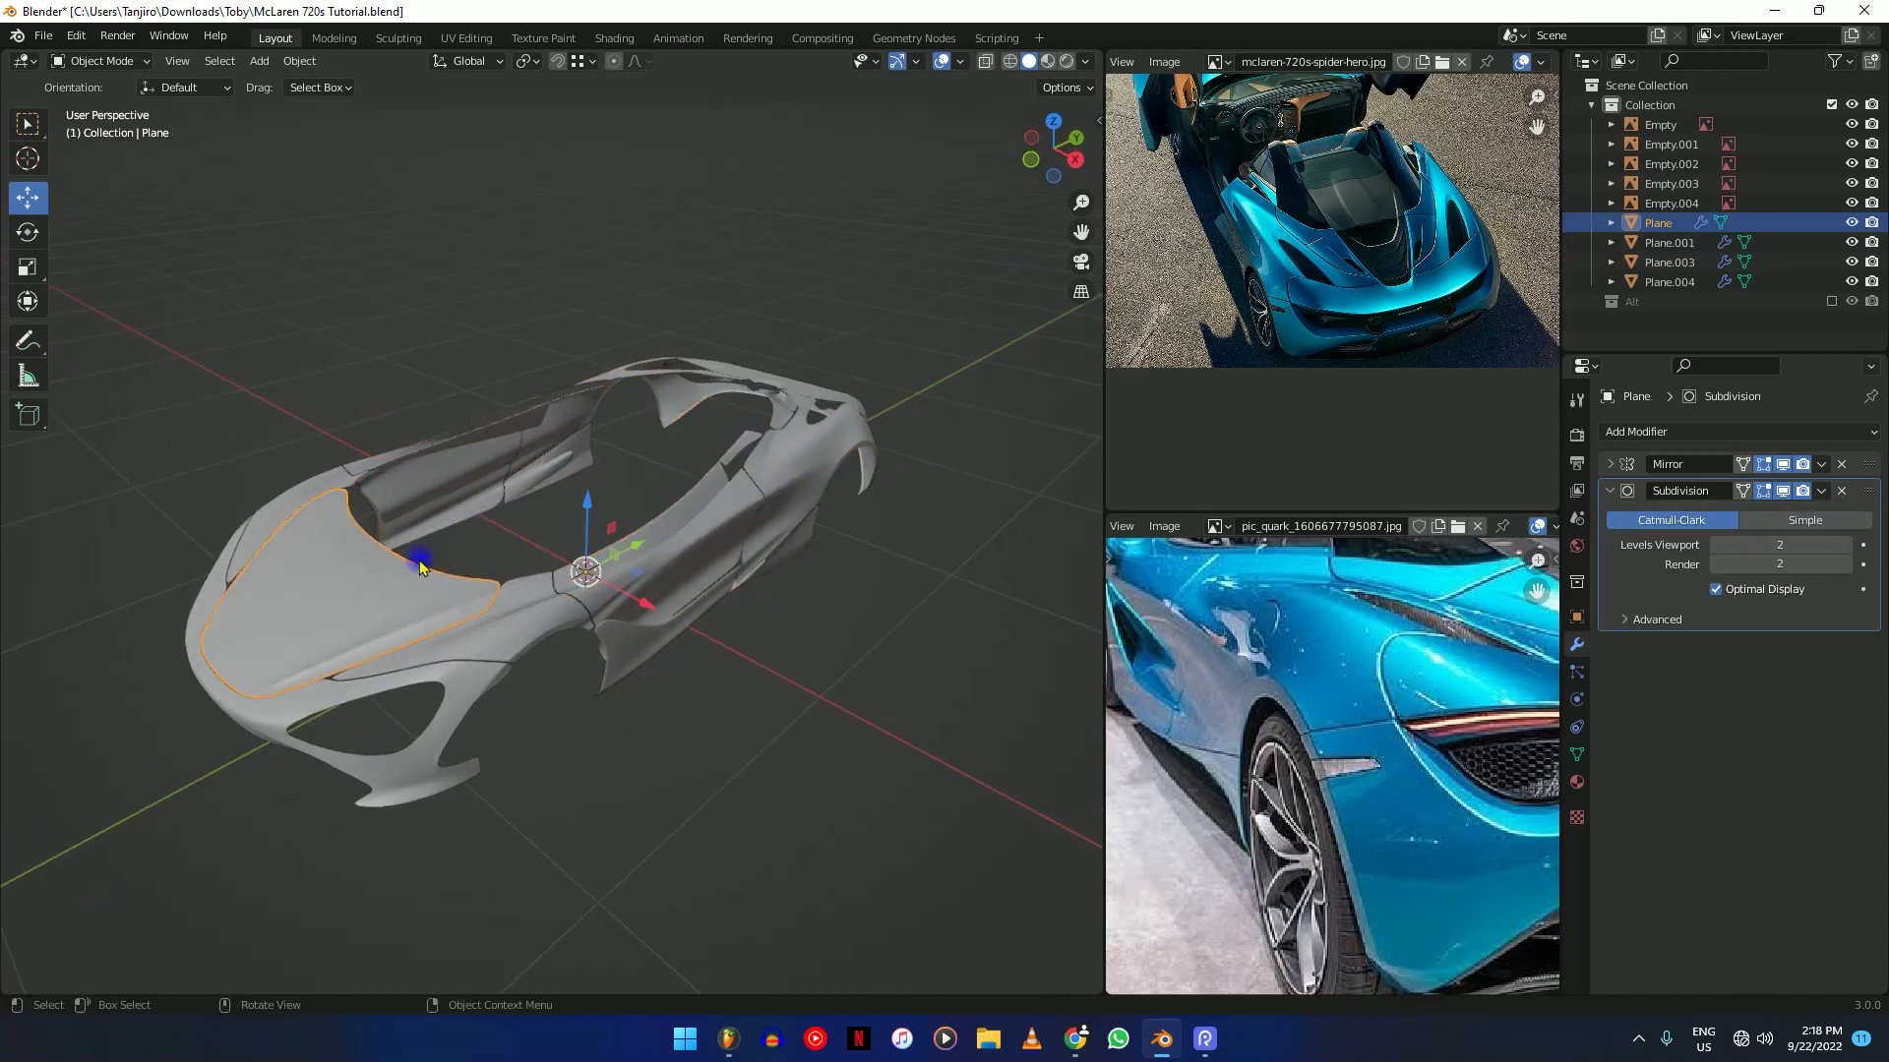
Put the hood in Edit Mode in the orthographic top view with wireframe shading over the blueprint.
middle_click_drag(408, 555, 557, 674)
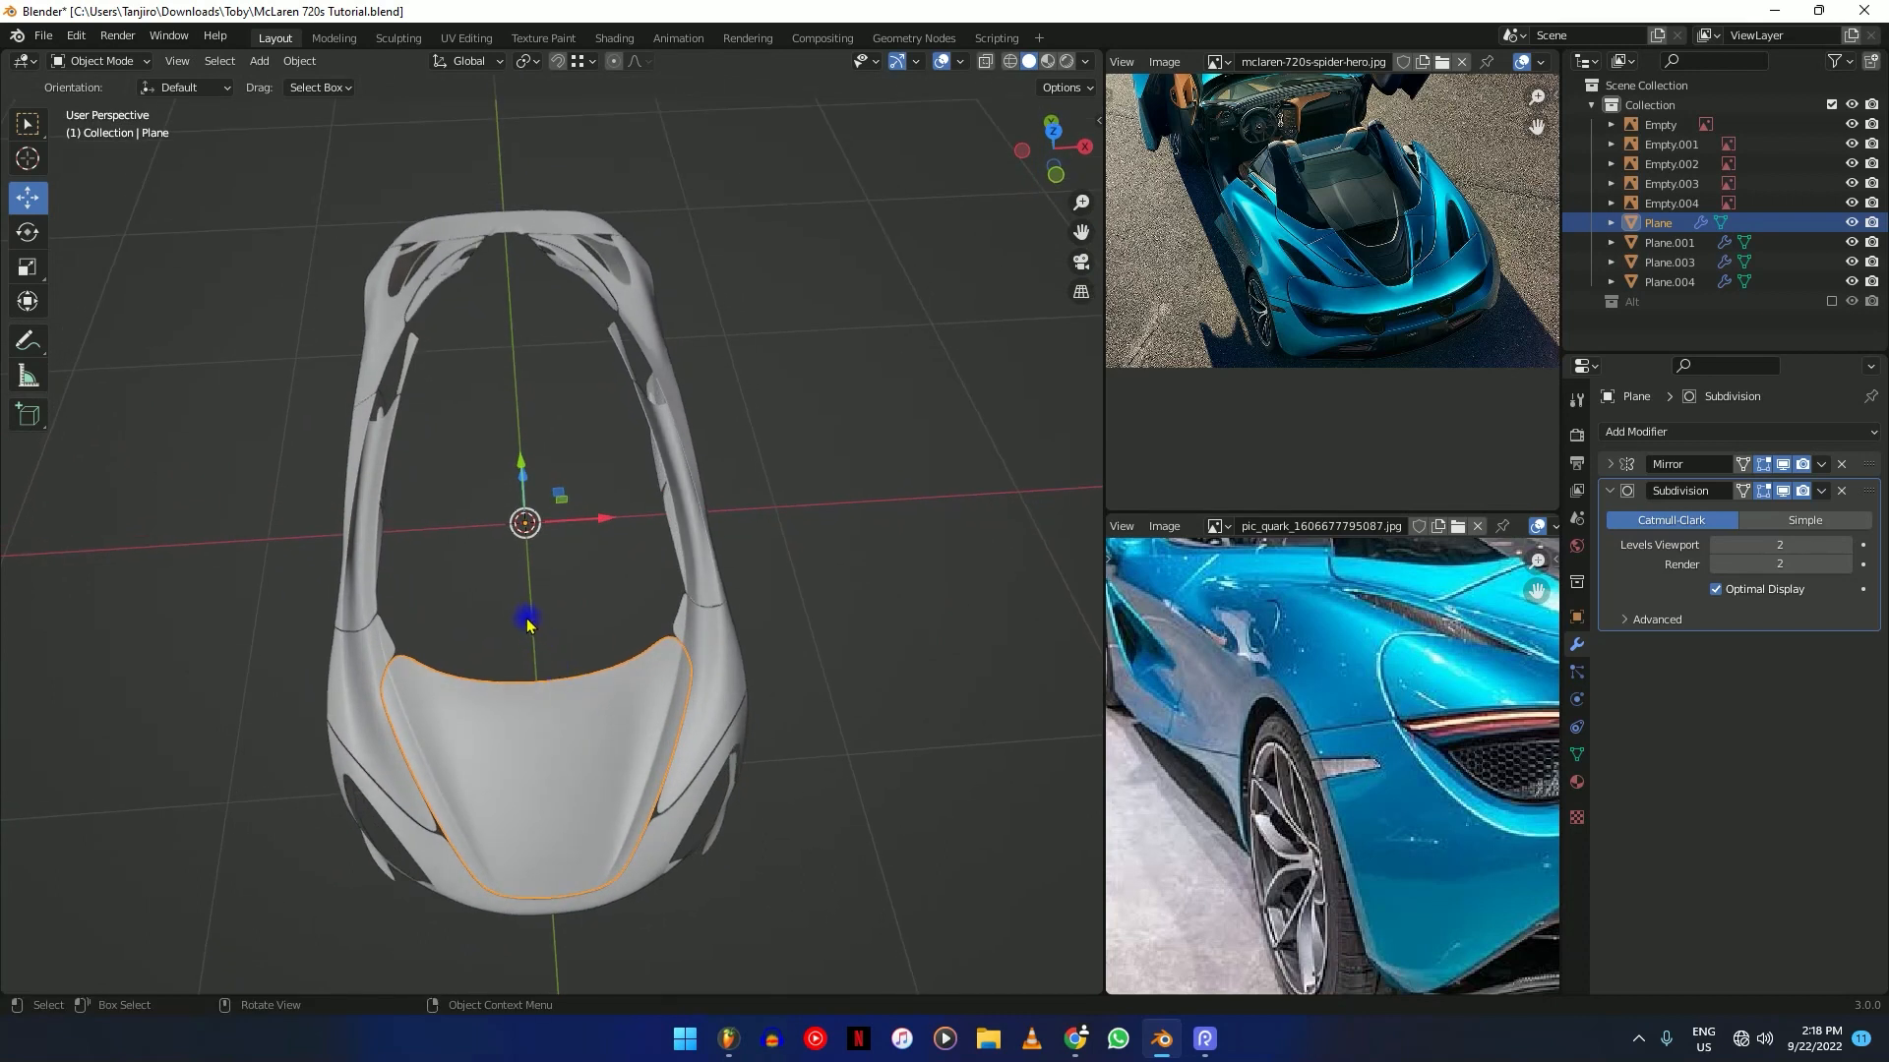
key("KP_7")
scroll(717, 750, "up", 4)
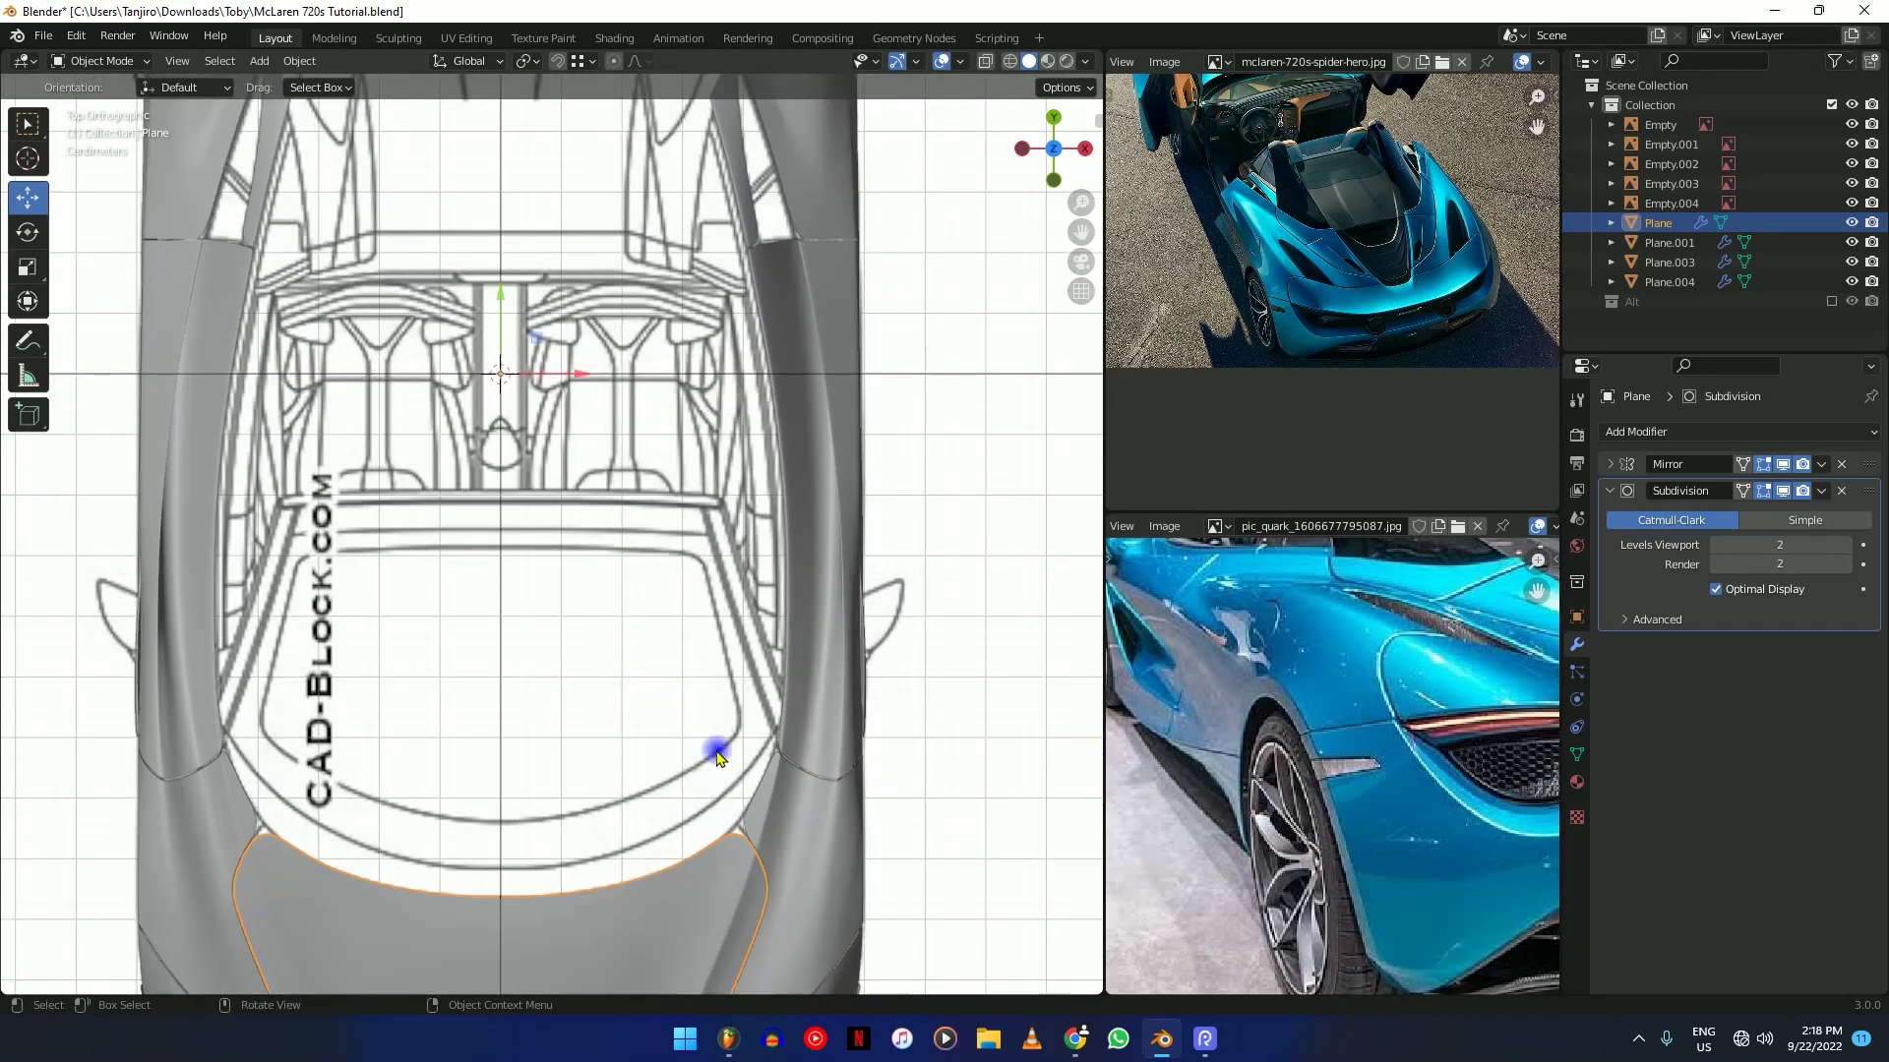
middle_click_drag(717, 750, 714, 495, "shift")
key("Tab")
middle_click_drag(800, 750, 705, 544, "shift")
key("shift+z")
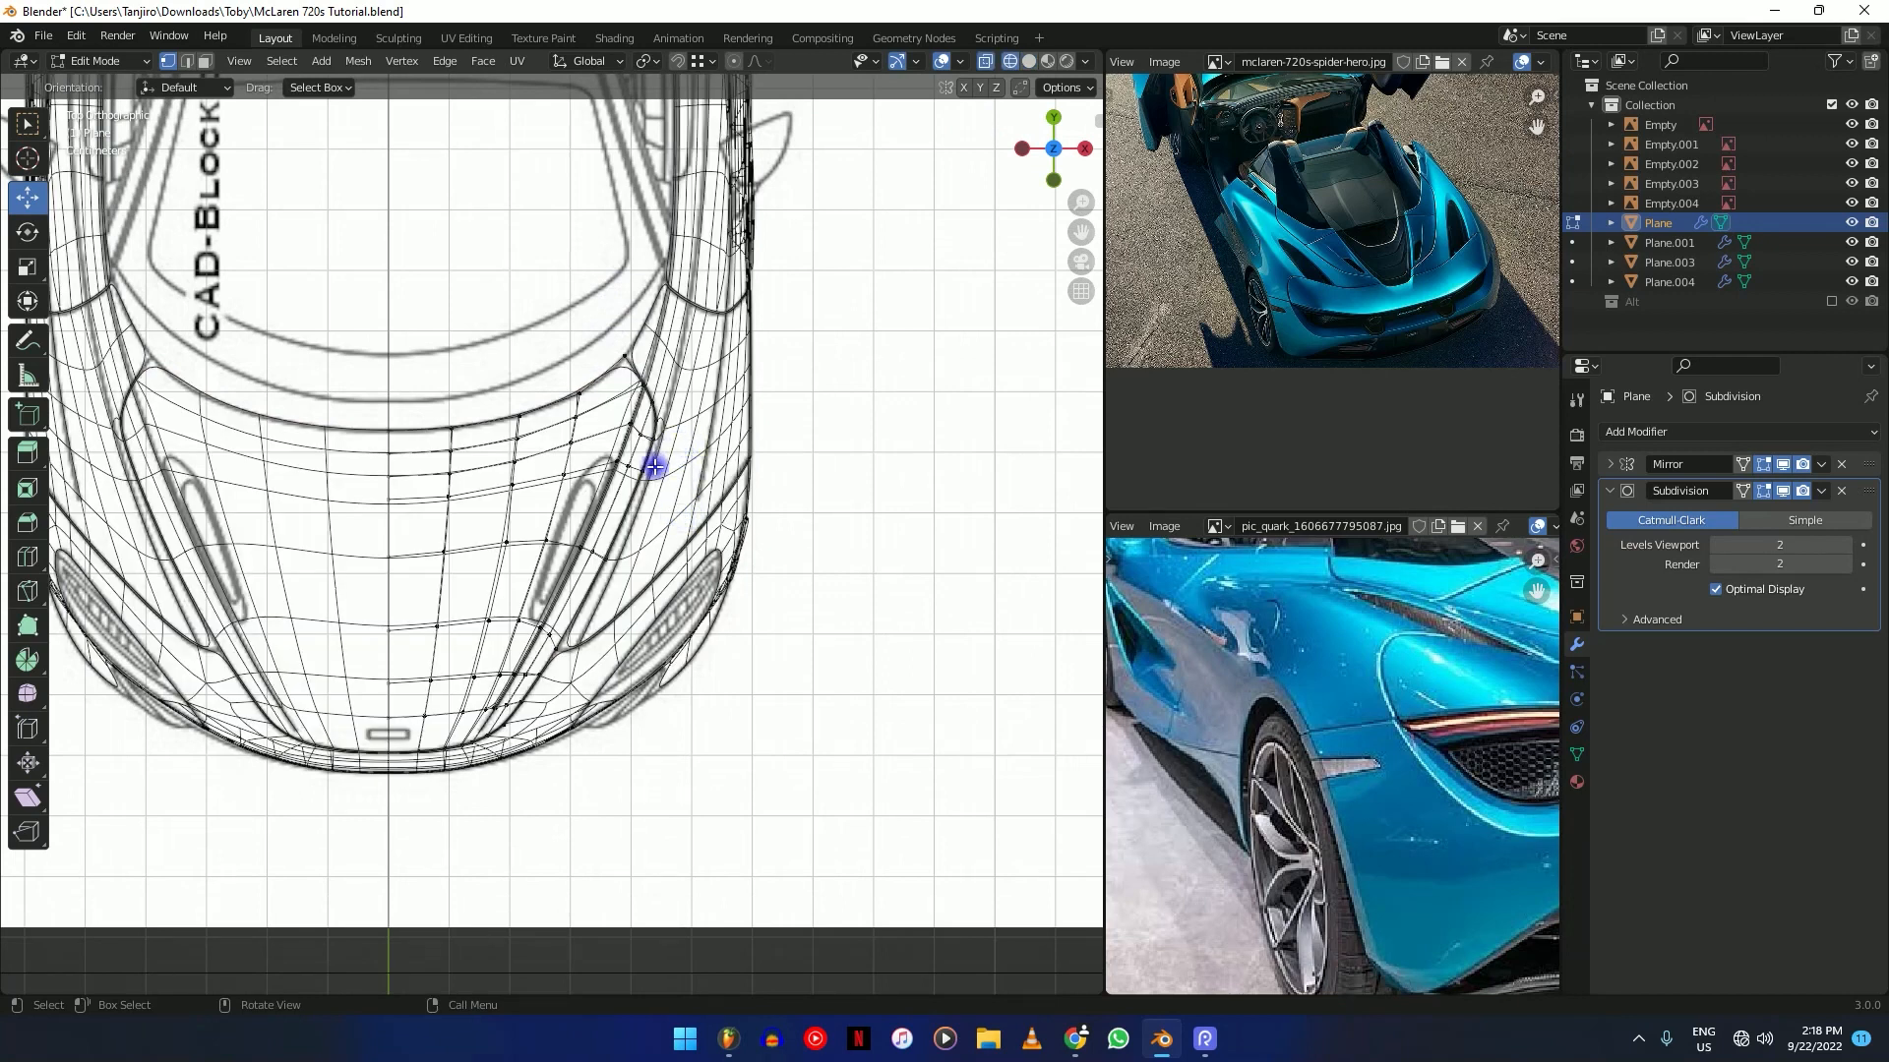
Compare the hood's mesh with the blueprint's vent outline in wireframe and solid shading.
scroll(649, 492, "up", 2)
scroll(617, 498, "up", 2)
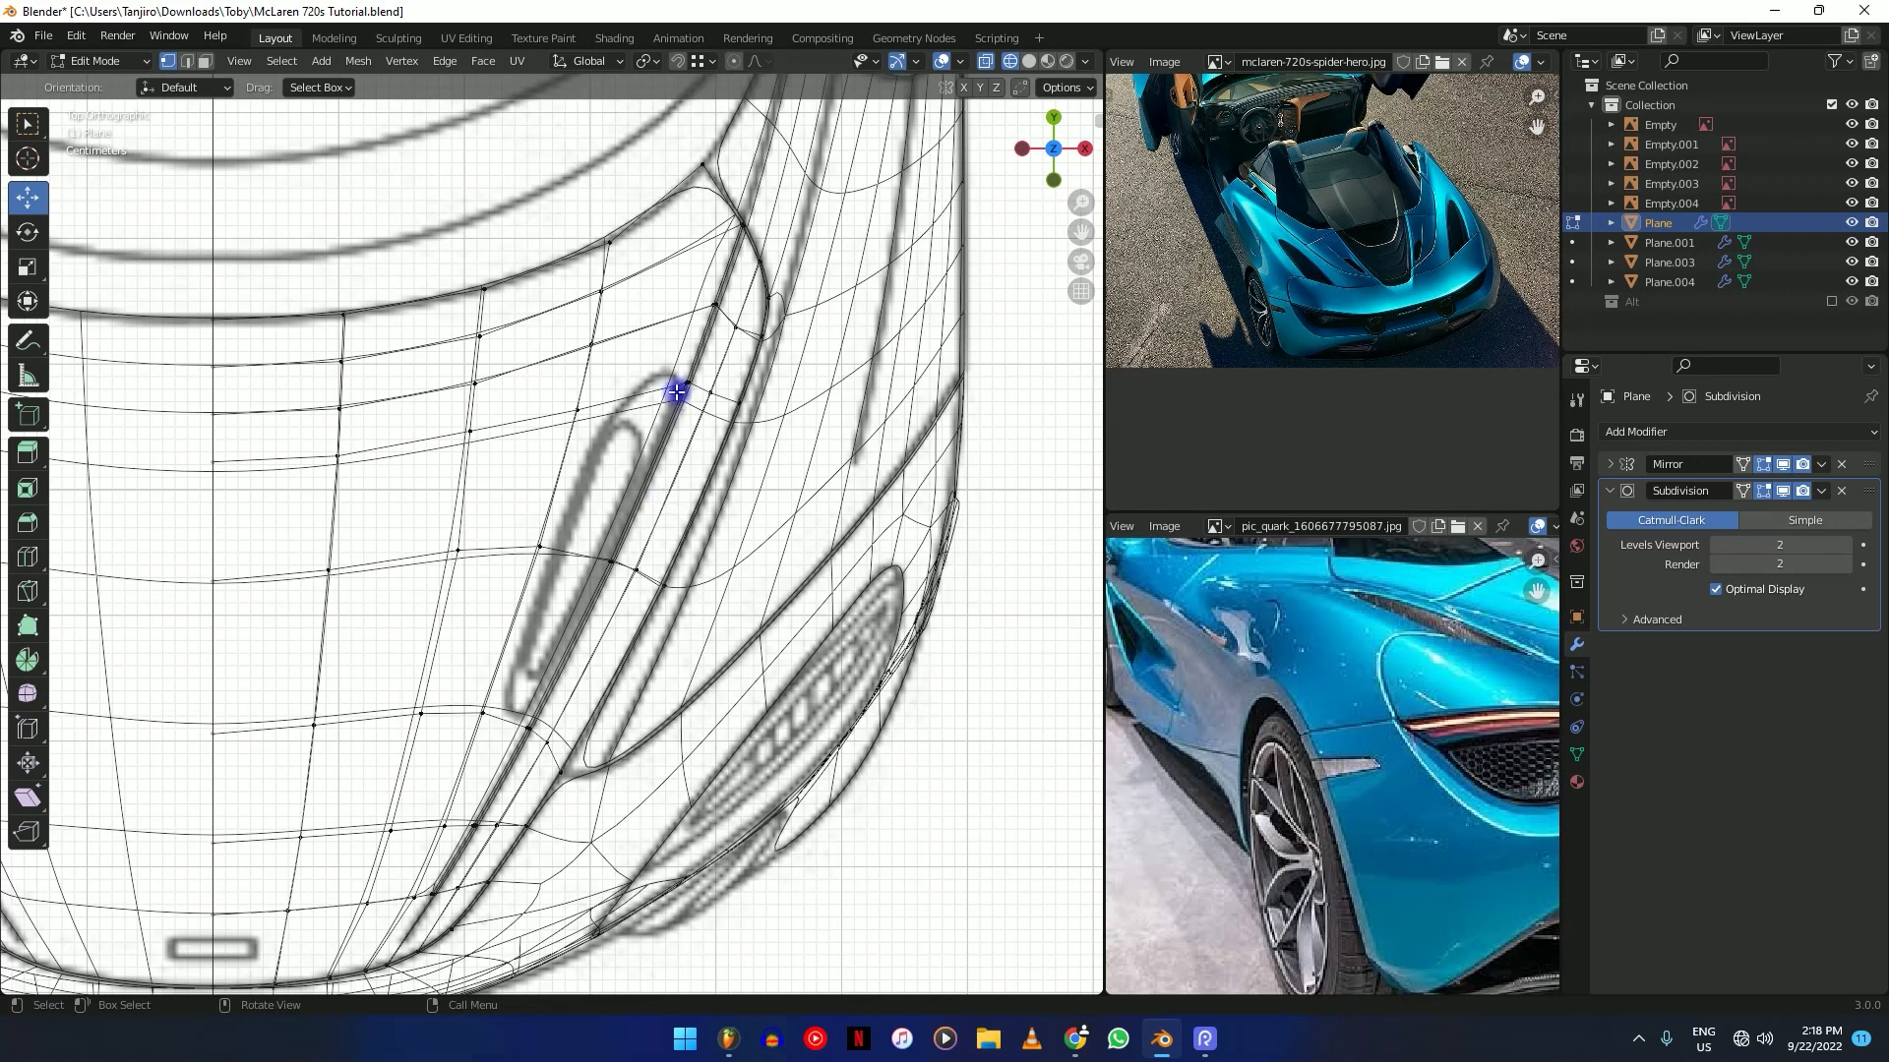
scroll(677, 399, "up", 1)
scroll(715, 509, "up", 1)
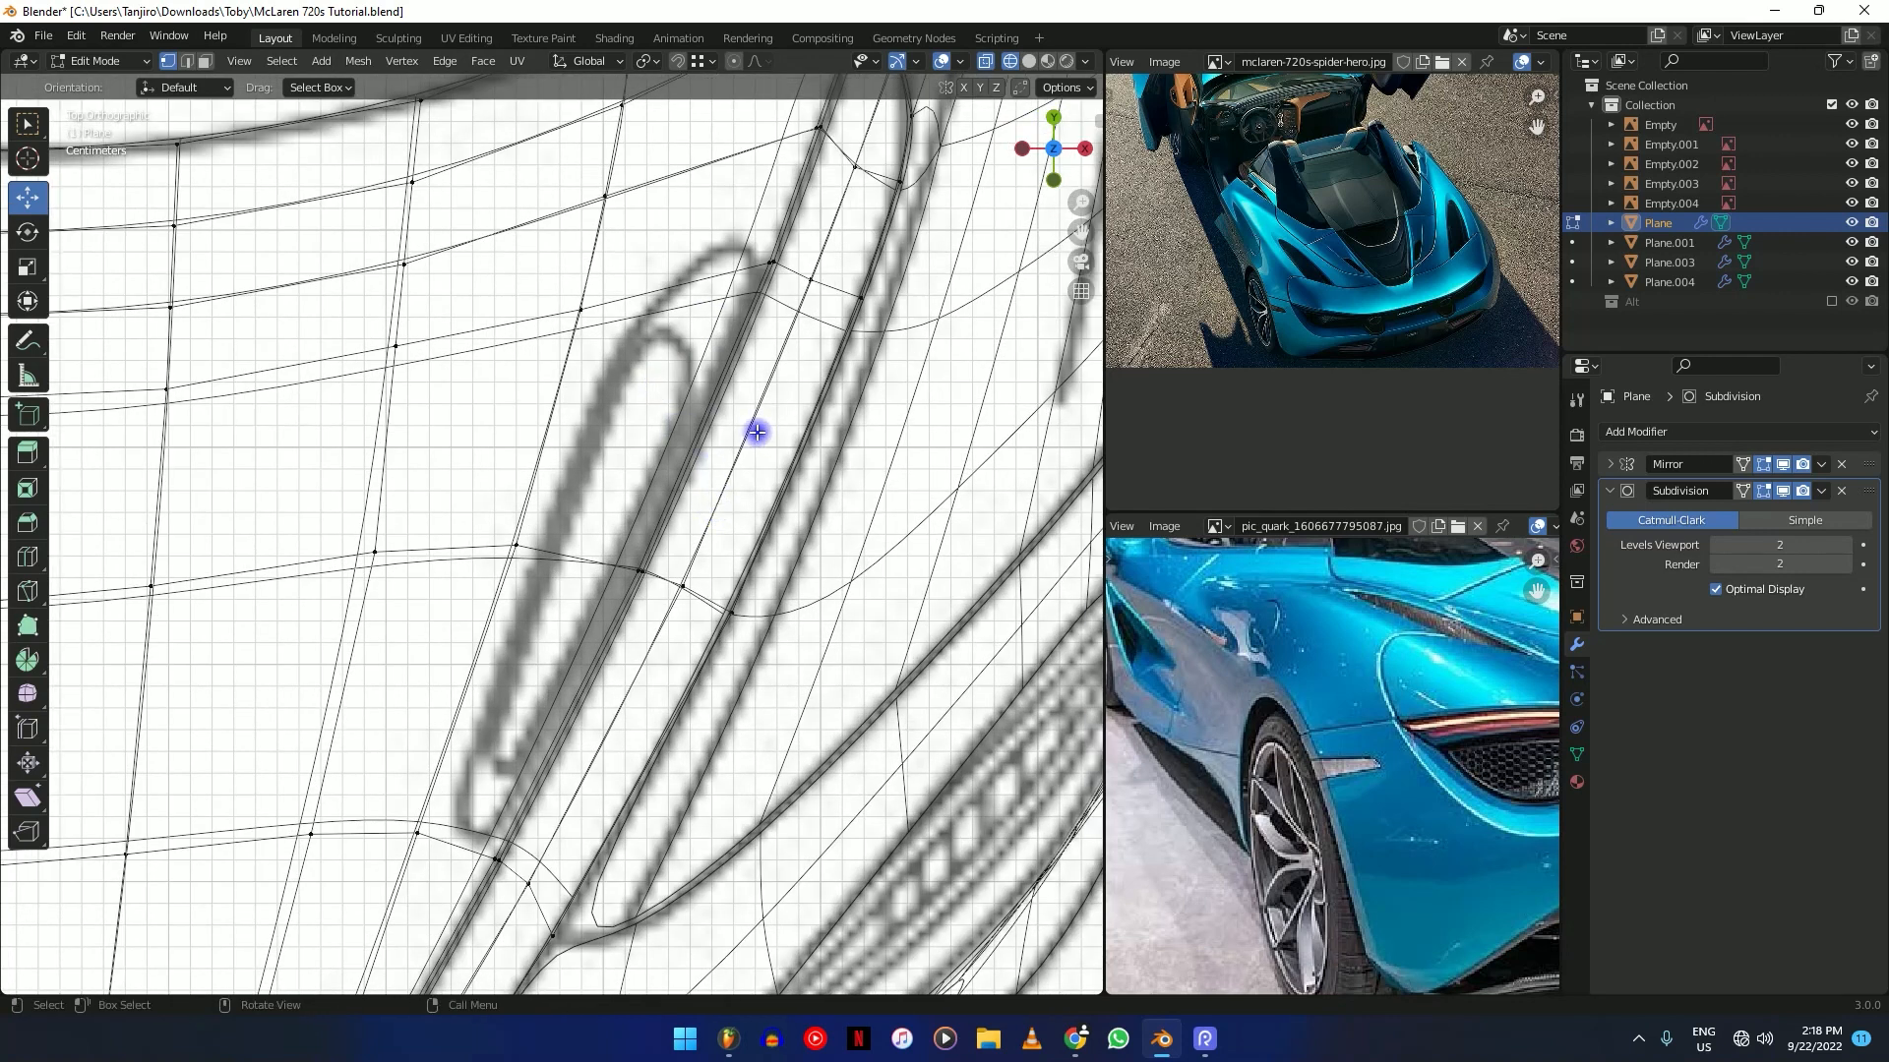
scroll(757, 432, "down", 3)
scroll(978, 380, "down", 2)
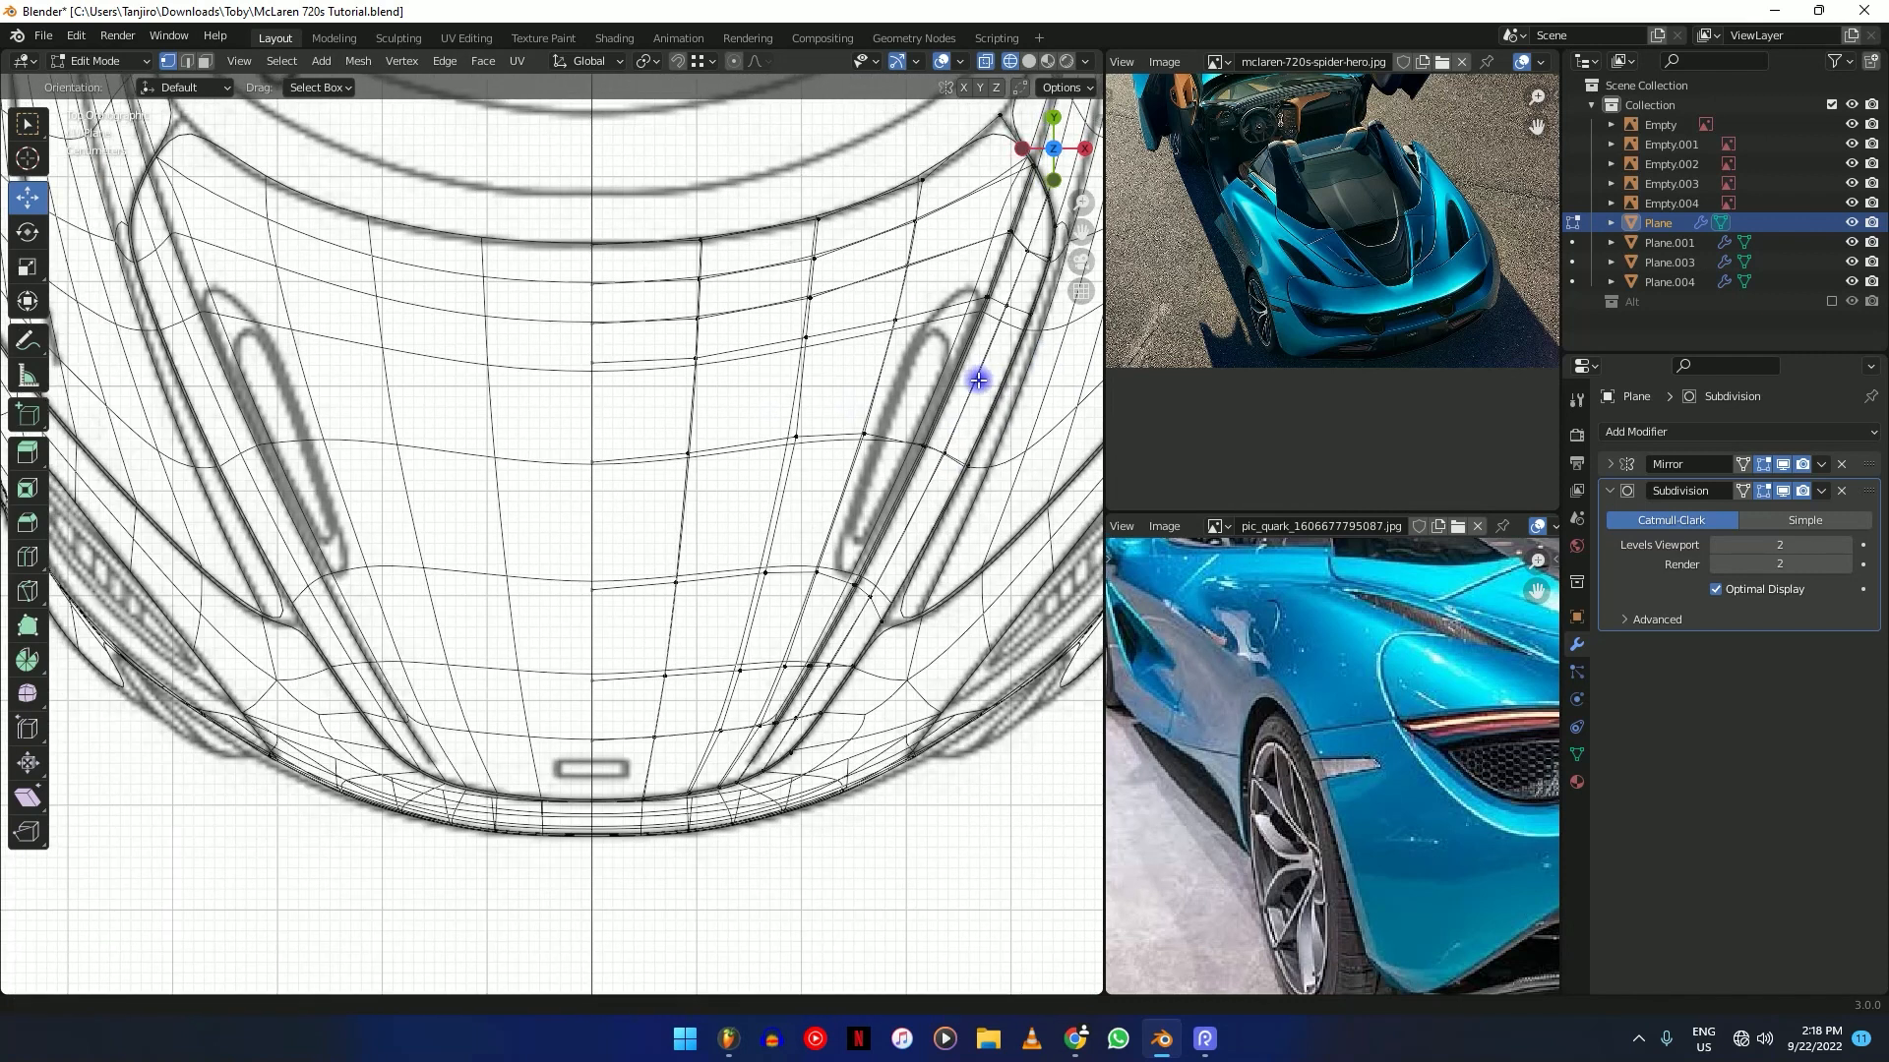
scroll(810, 426, "up", 2)
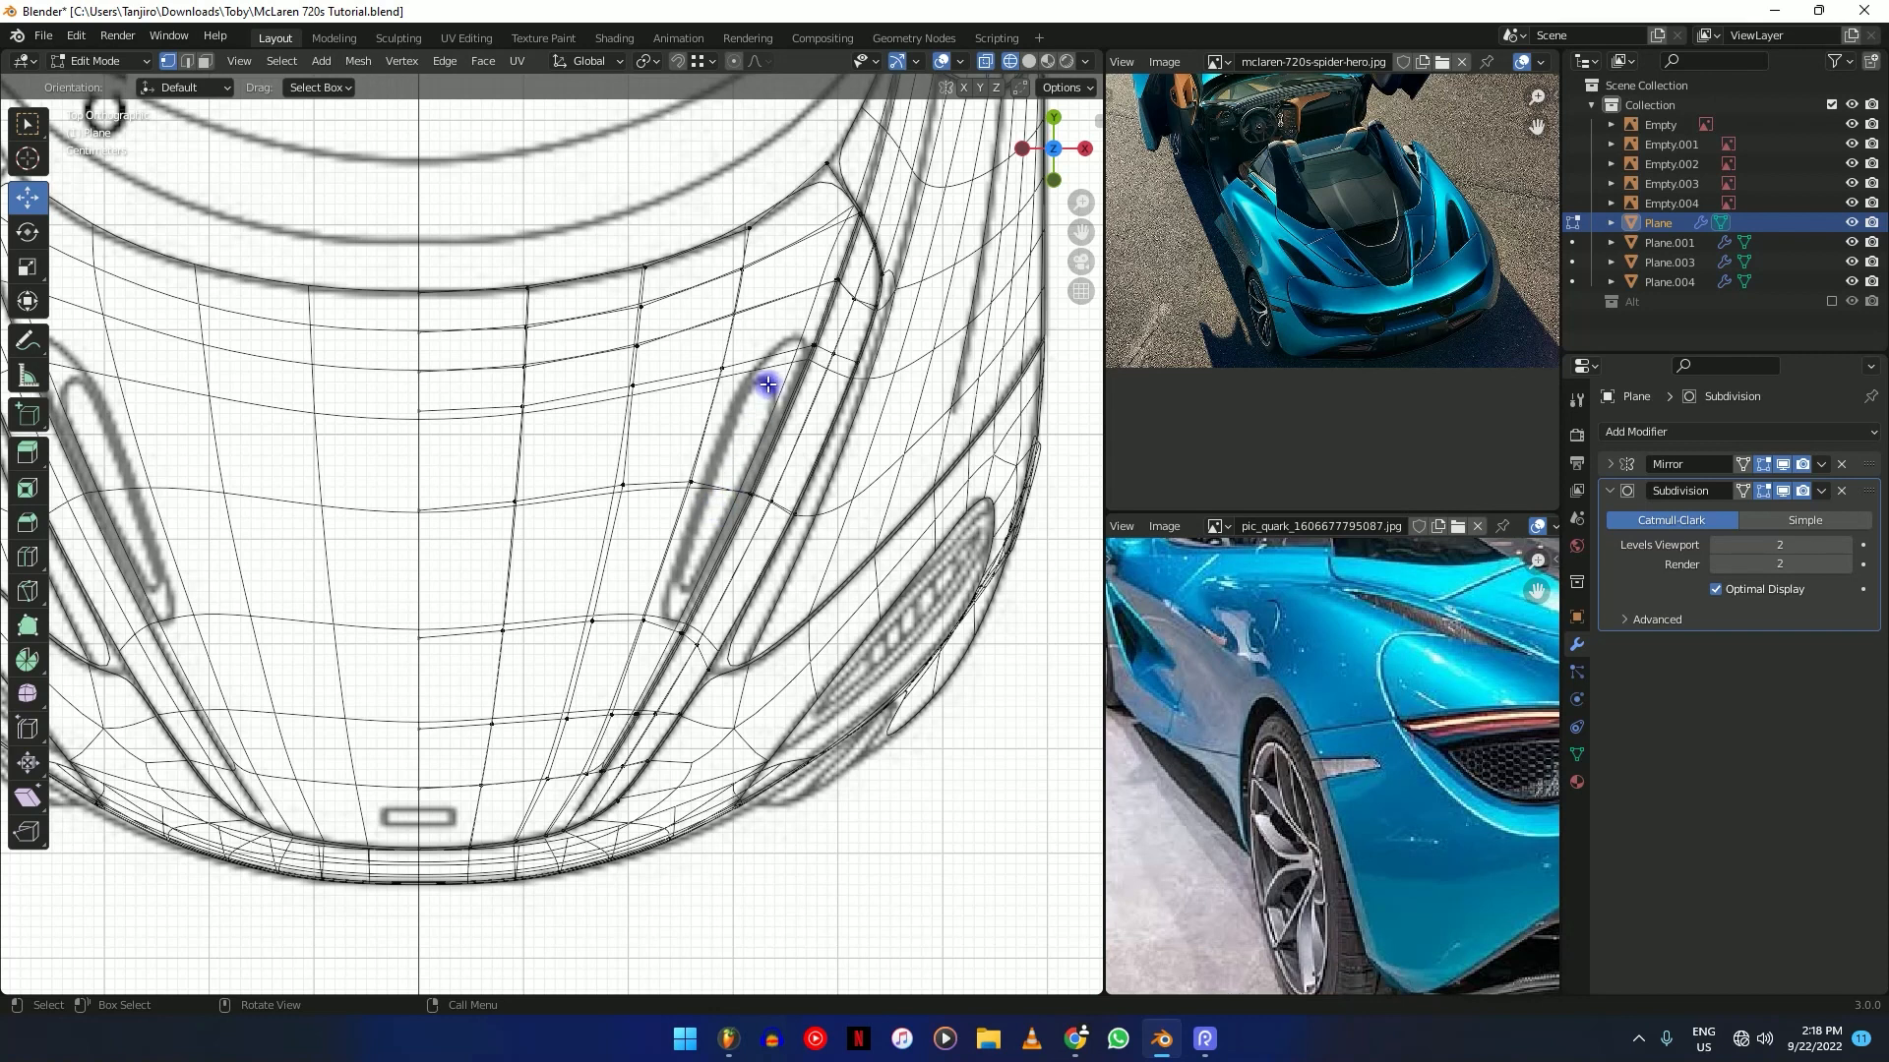
scroll(750, 485, "down", 1)
scroll(742, 463, "up", 2)
scroll(763, 456, "up", 2)
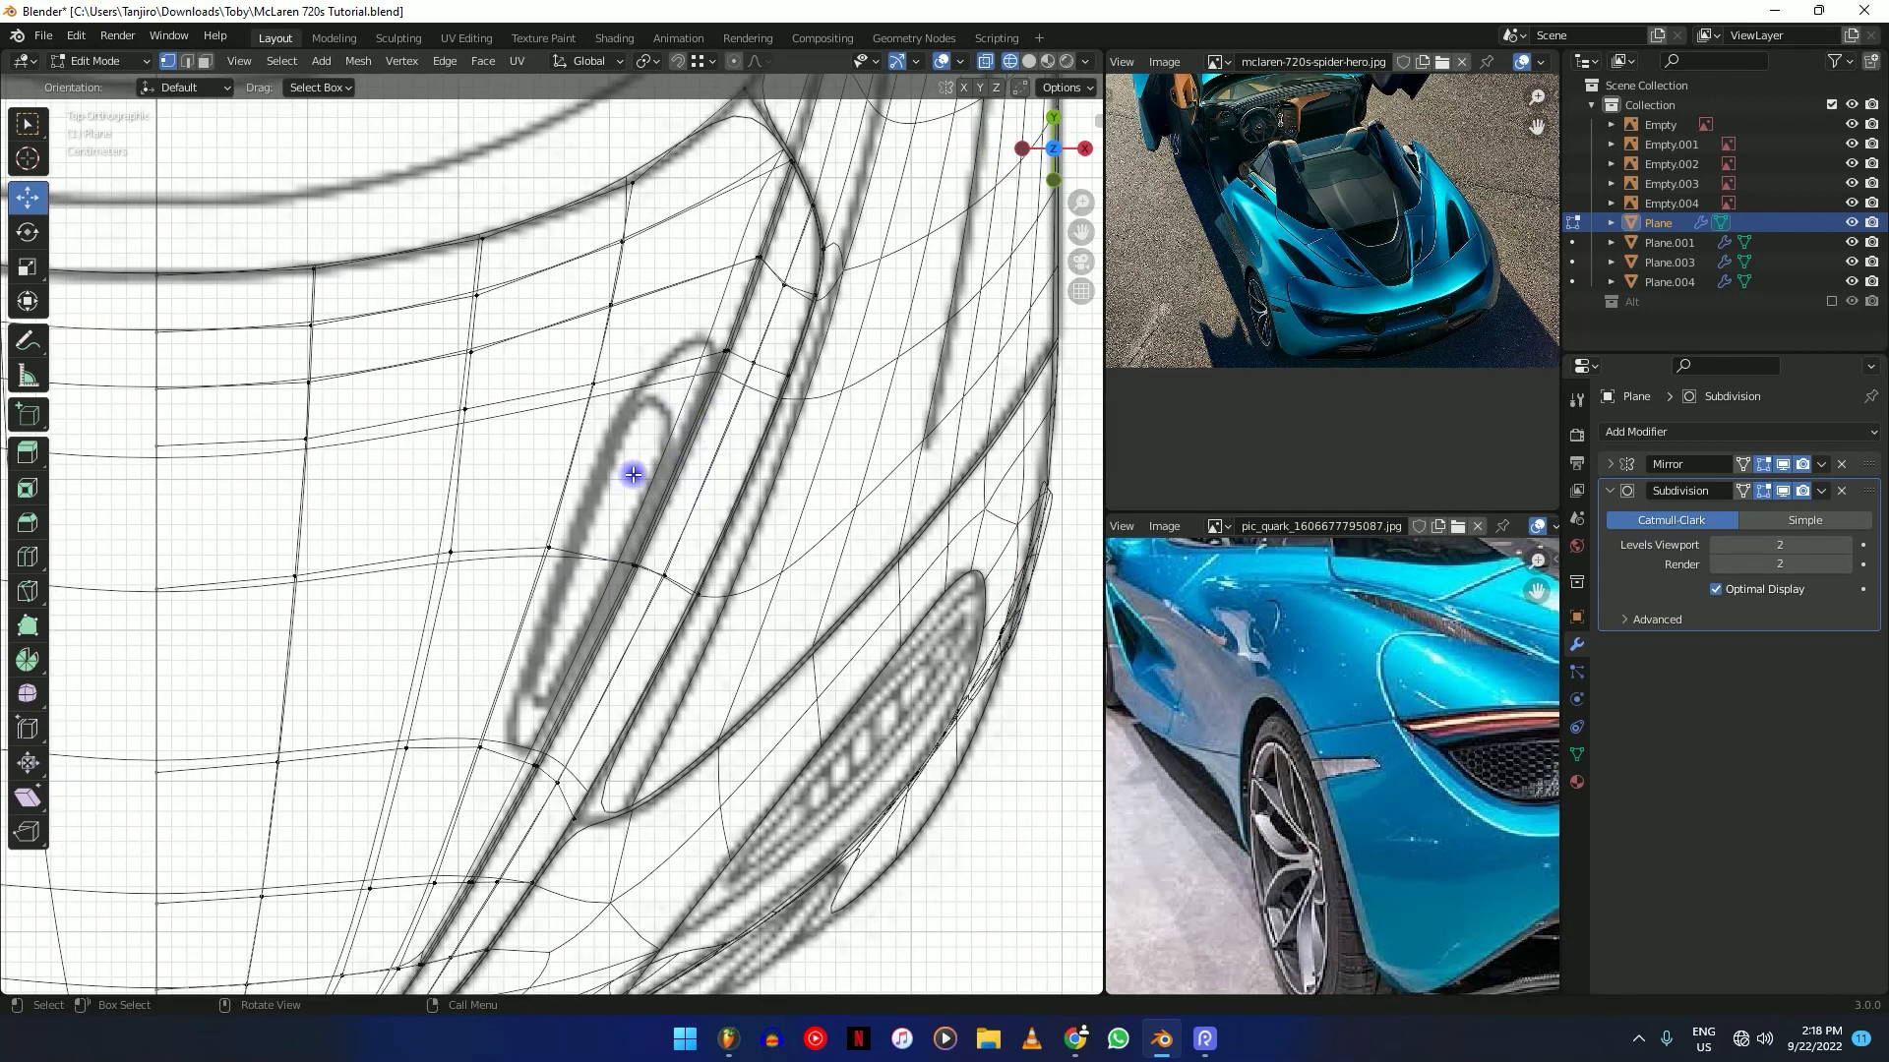
scroll(713, 347, "down", 2)
scroll(688, 379, "up", 2)
key("shift+z")
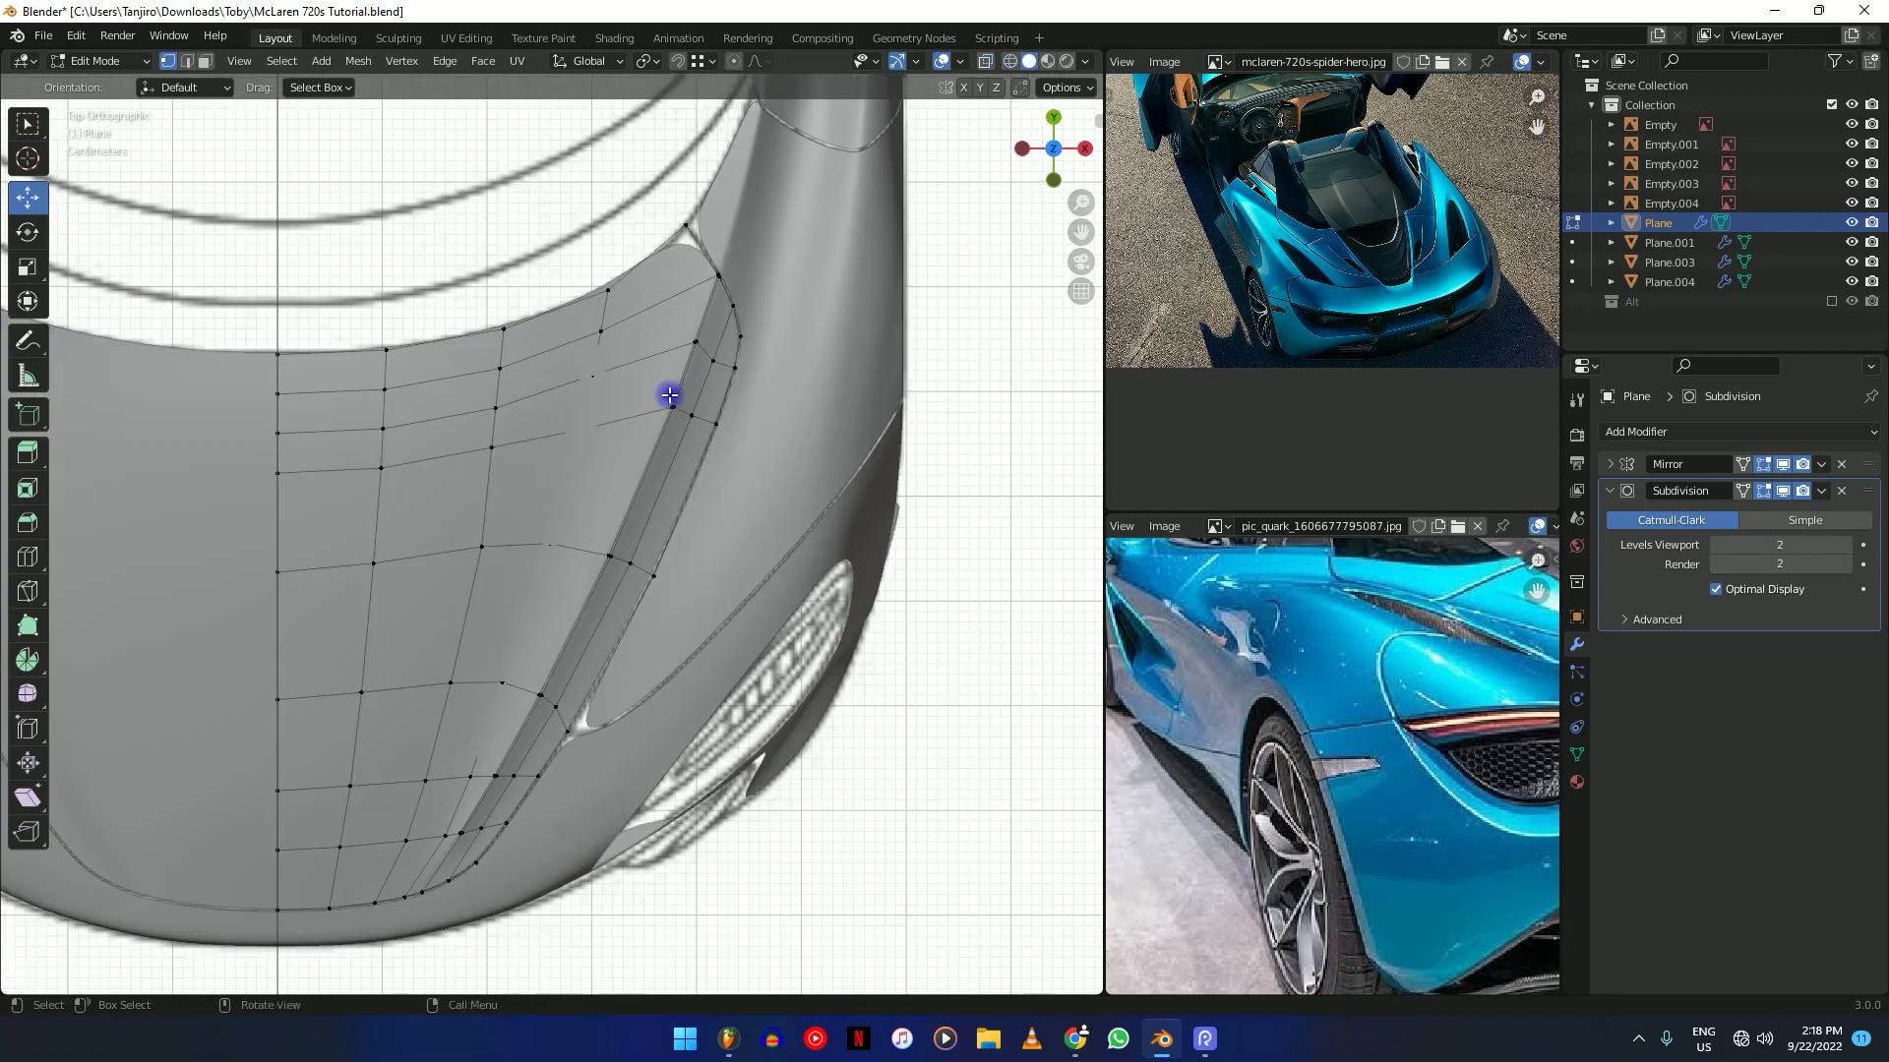
scroll(605, 482, "down", 1)
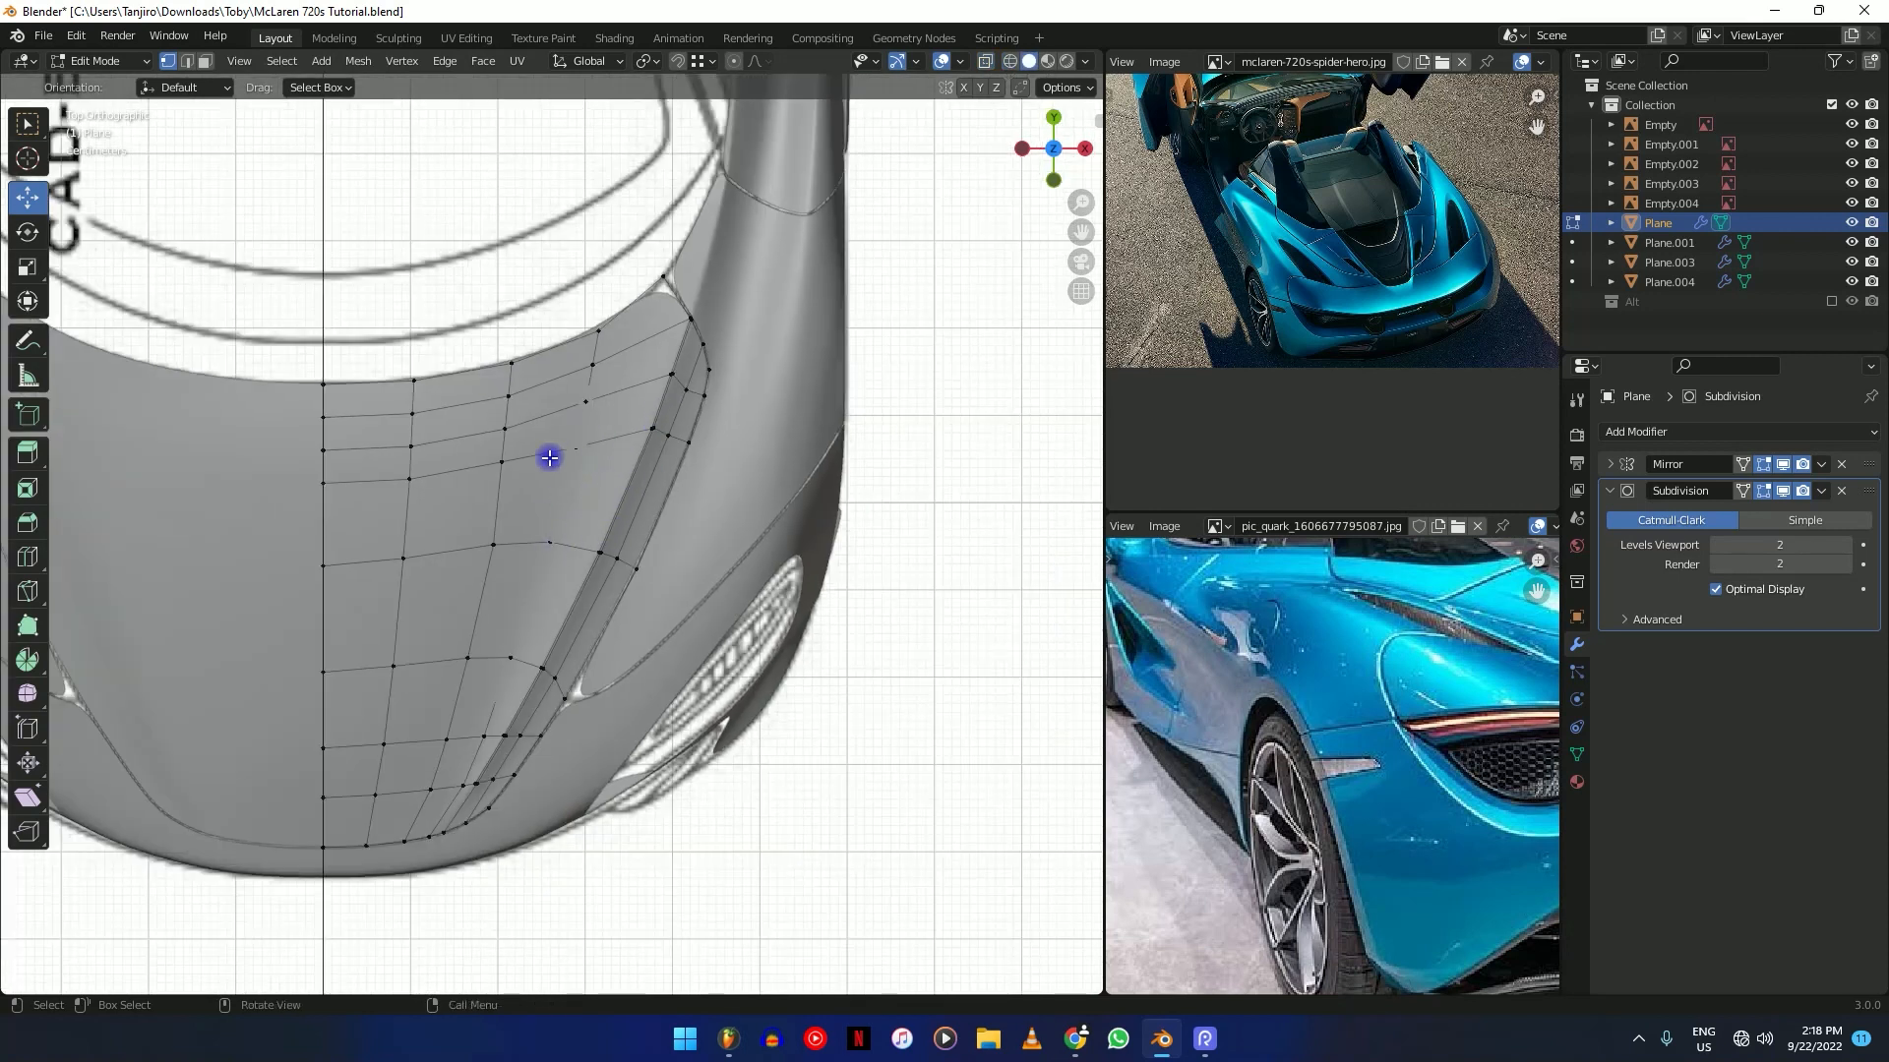
scroll(547, 550, "up", 1)
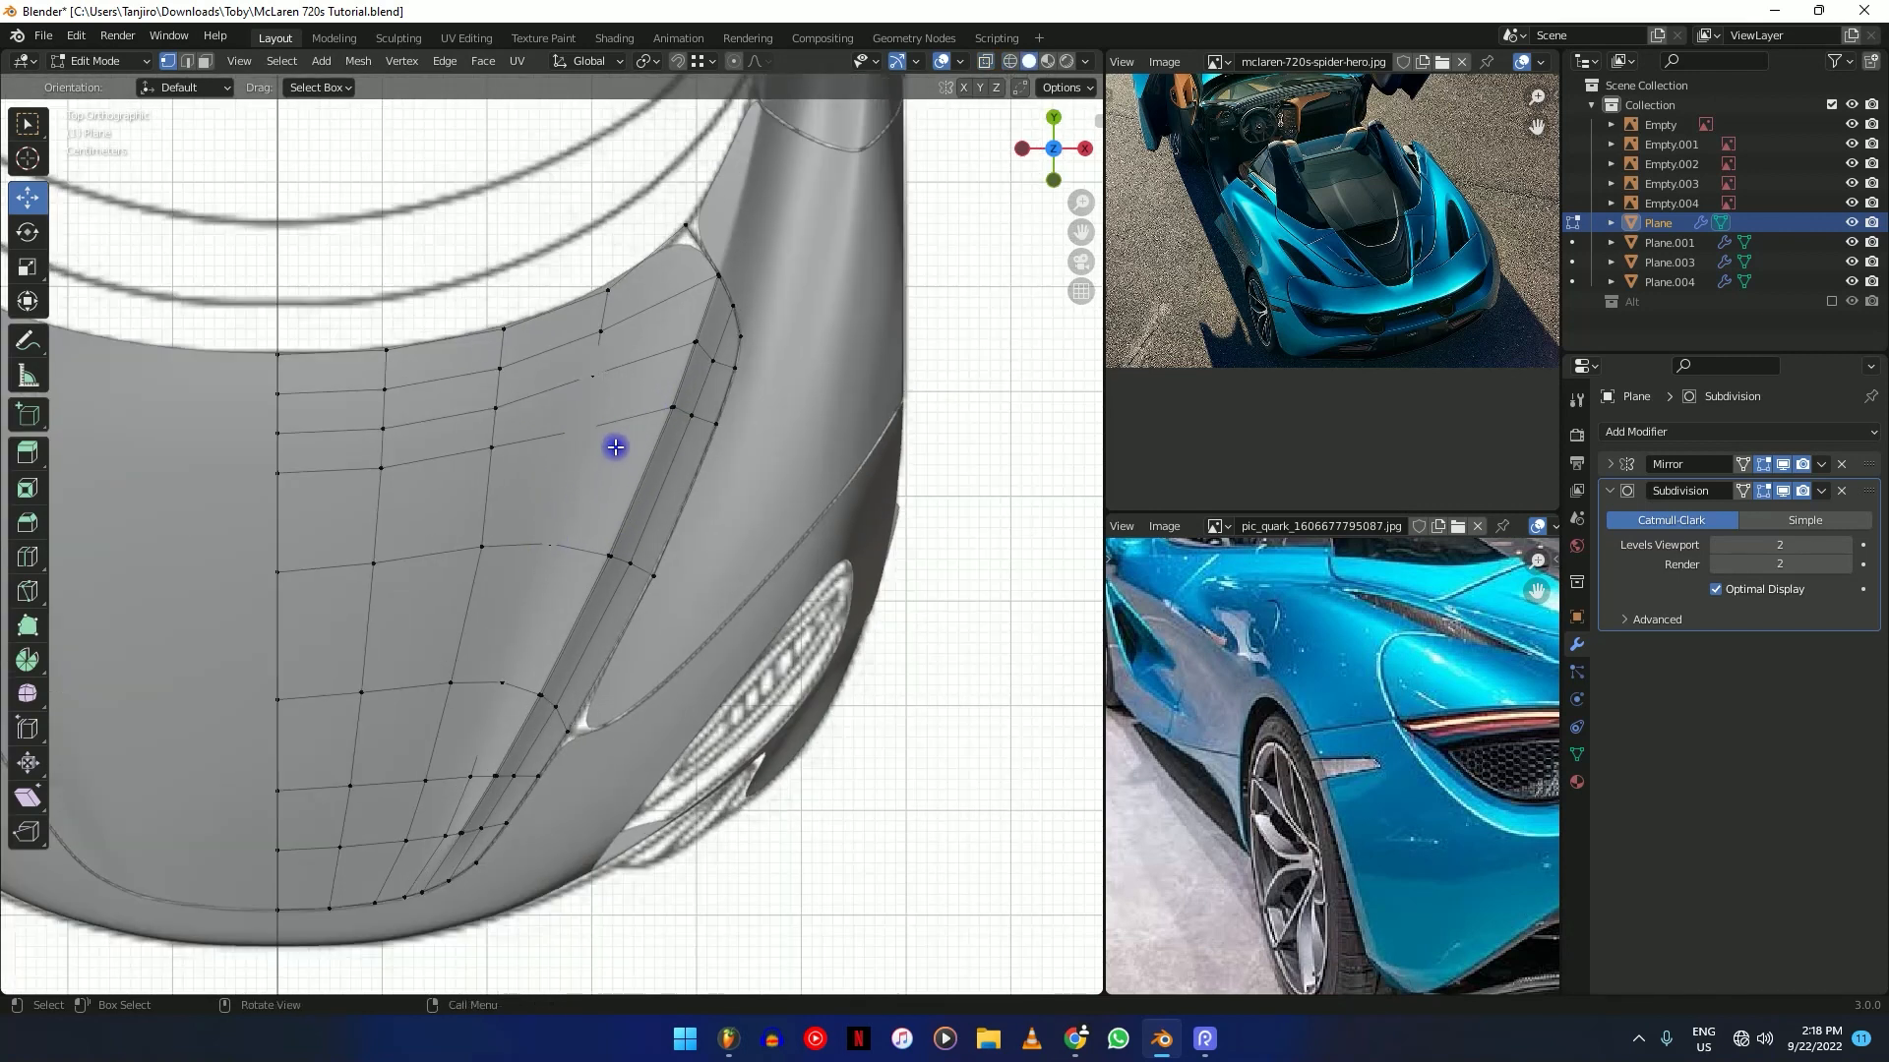
left_click(205, 61)
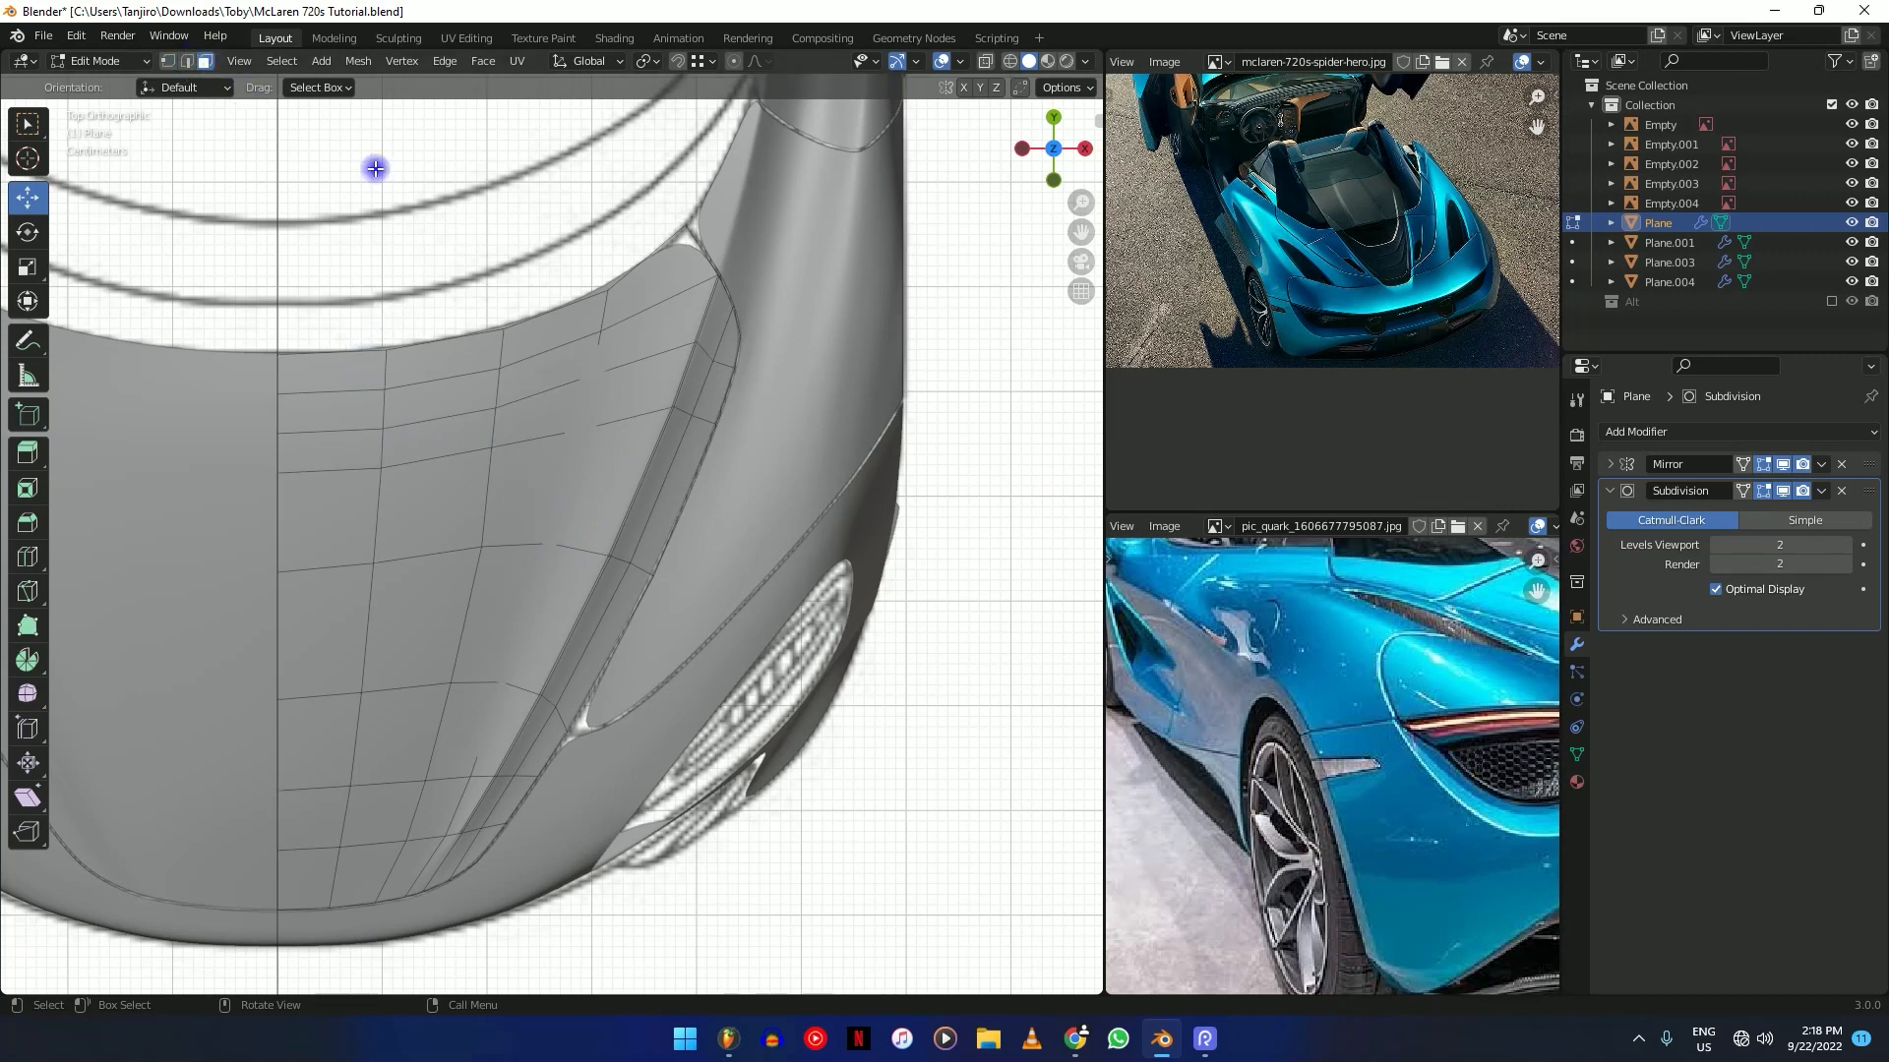
left_click(173, 66)
key("alt+z")
scroll(633, 410, "up", 5)
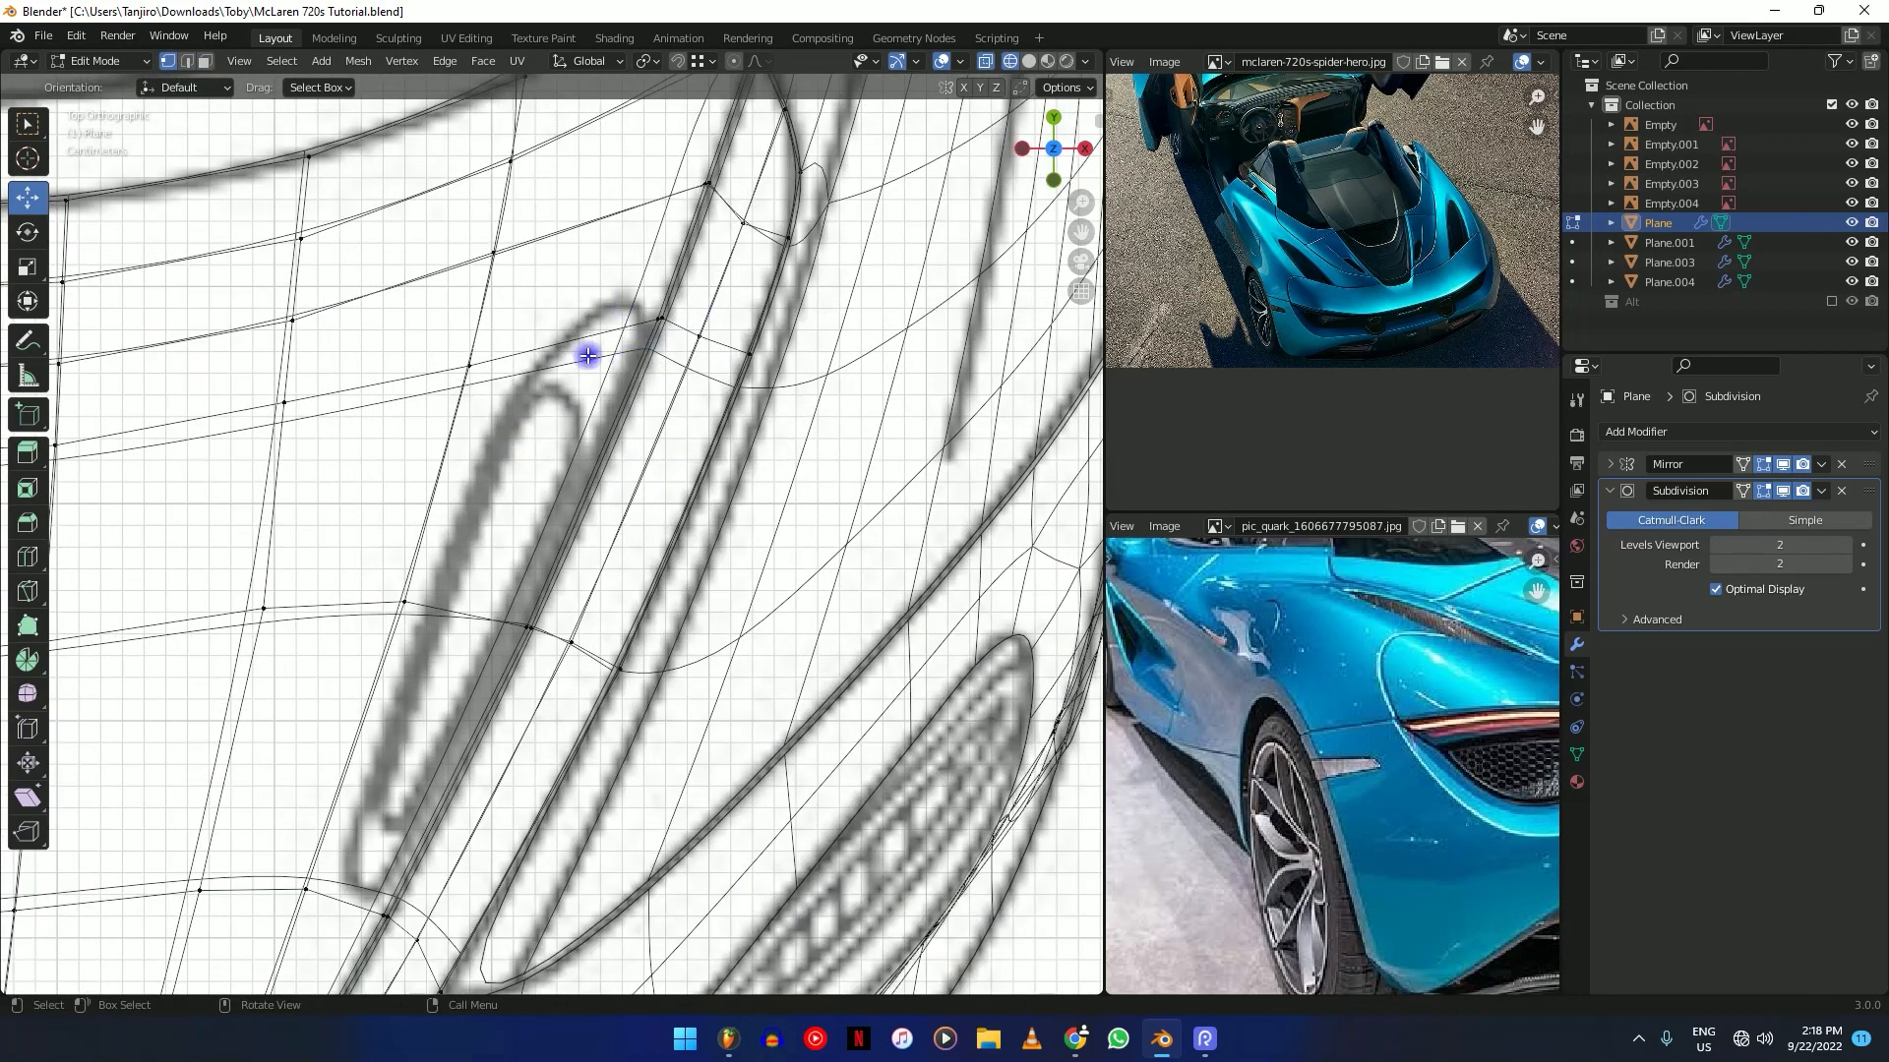
scroll(610, 335, "down", 2)
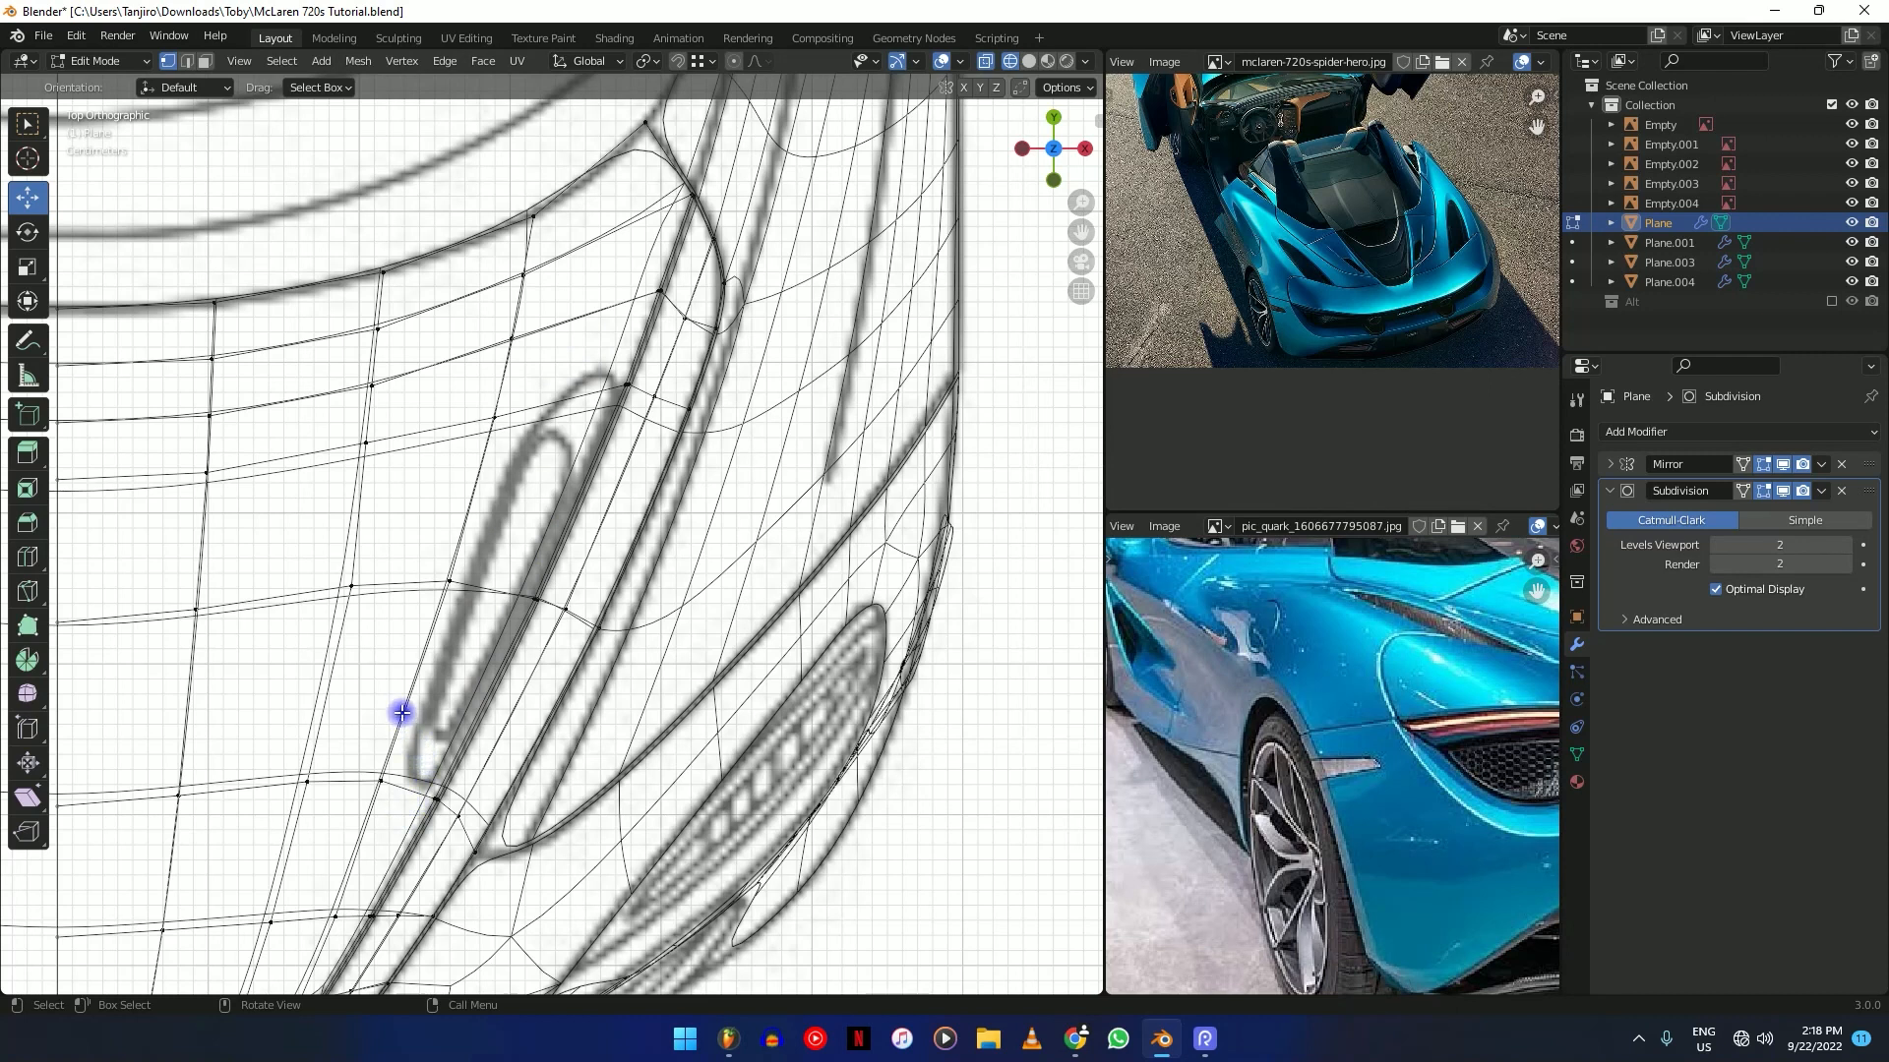
Select the strip of hood faces covering the blueprint's vent outline and inset them by about 0.004 m.
middle_click_drag(663, 304, 660, 321, "shift")
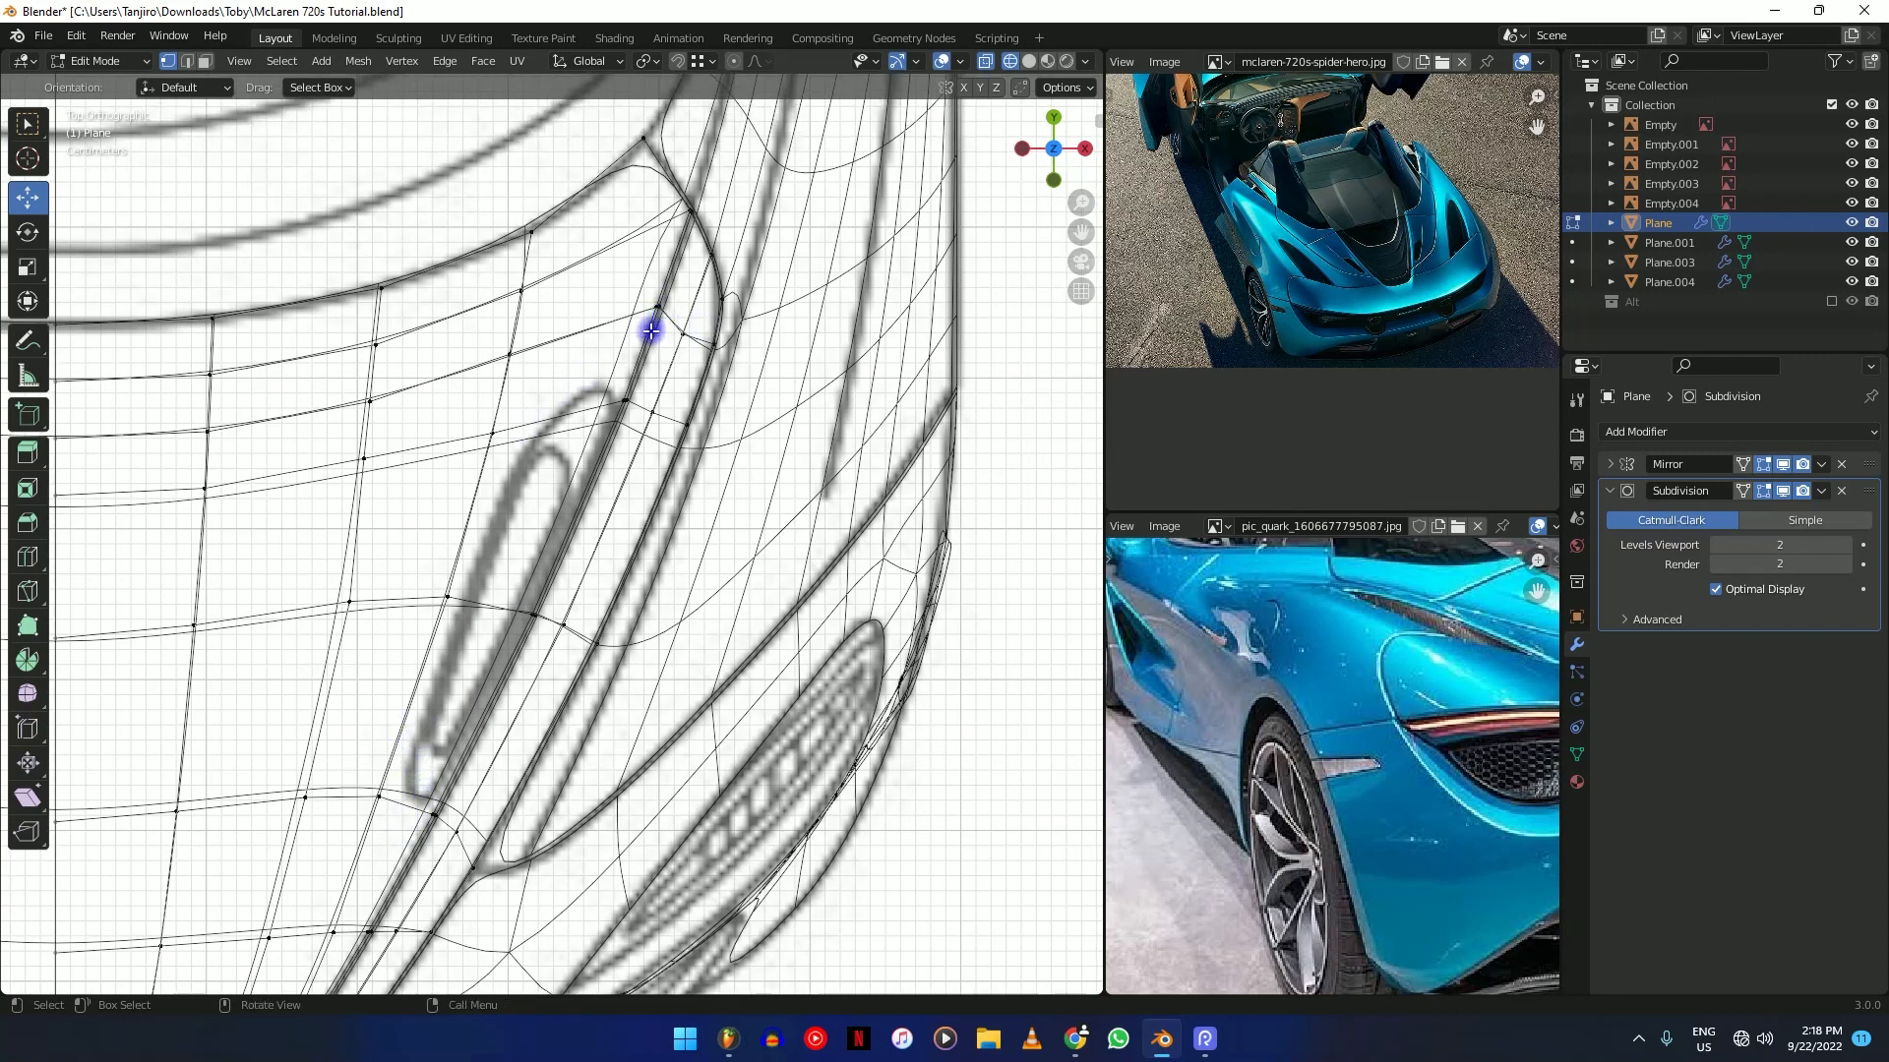
left_click_drag(669, 296, 453, 458)
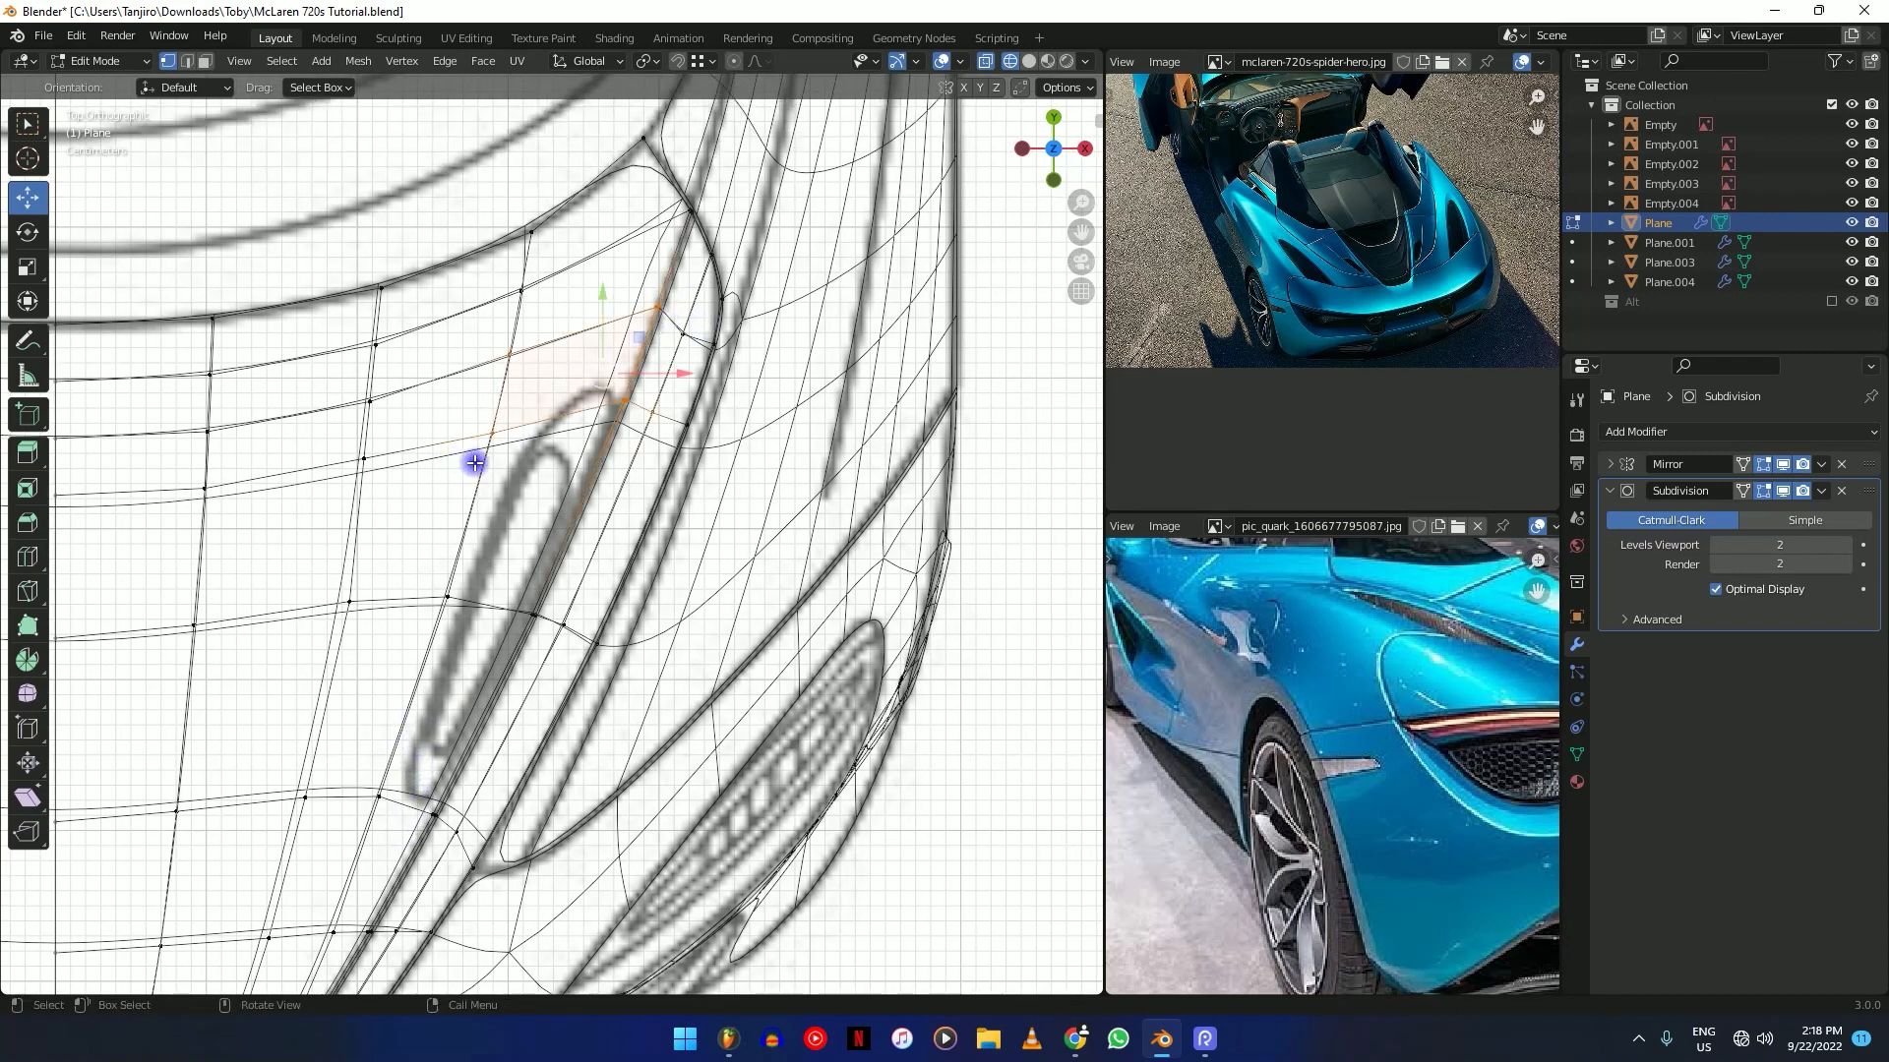
scroll(590, 394, "up", 2)
middle_click_drag(708, 325, 667, 384, "shift")
key("shift+z")
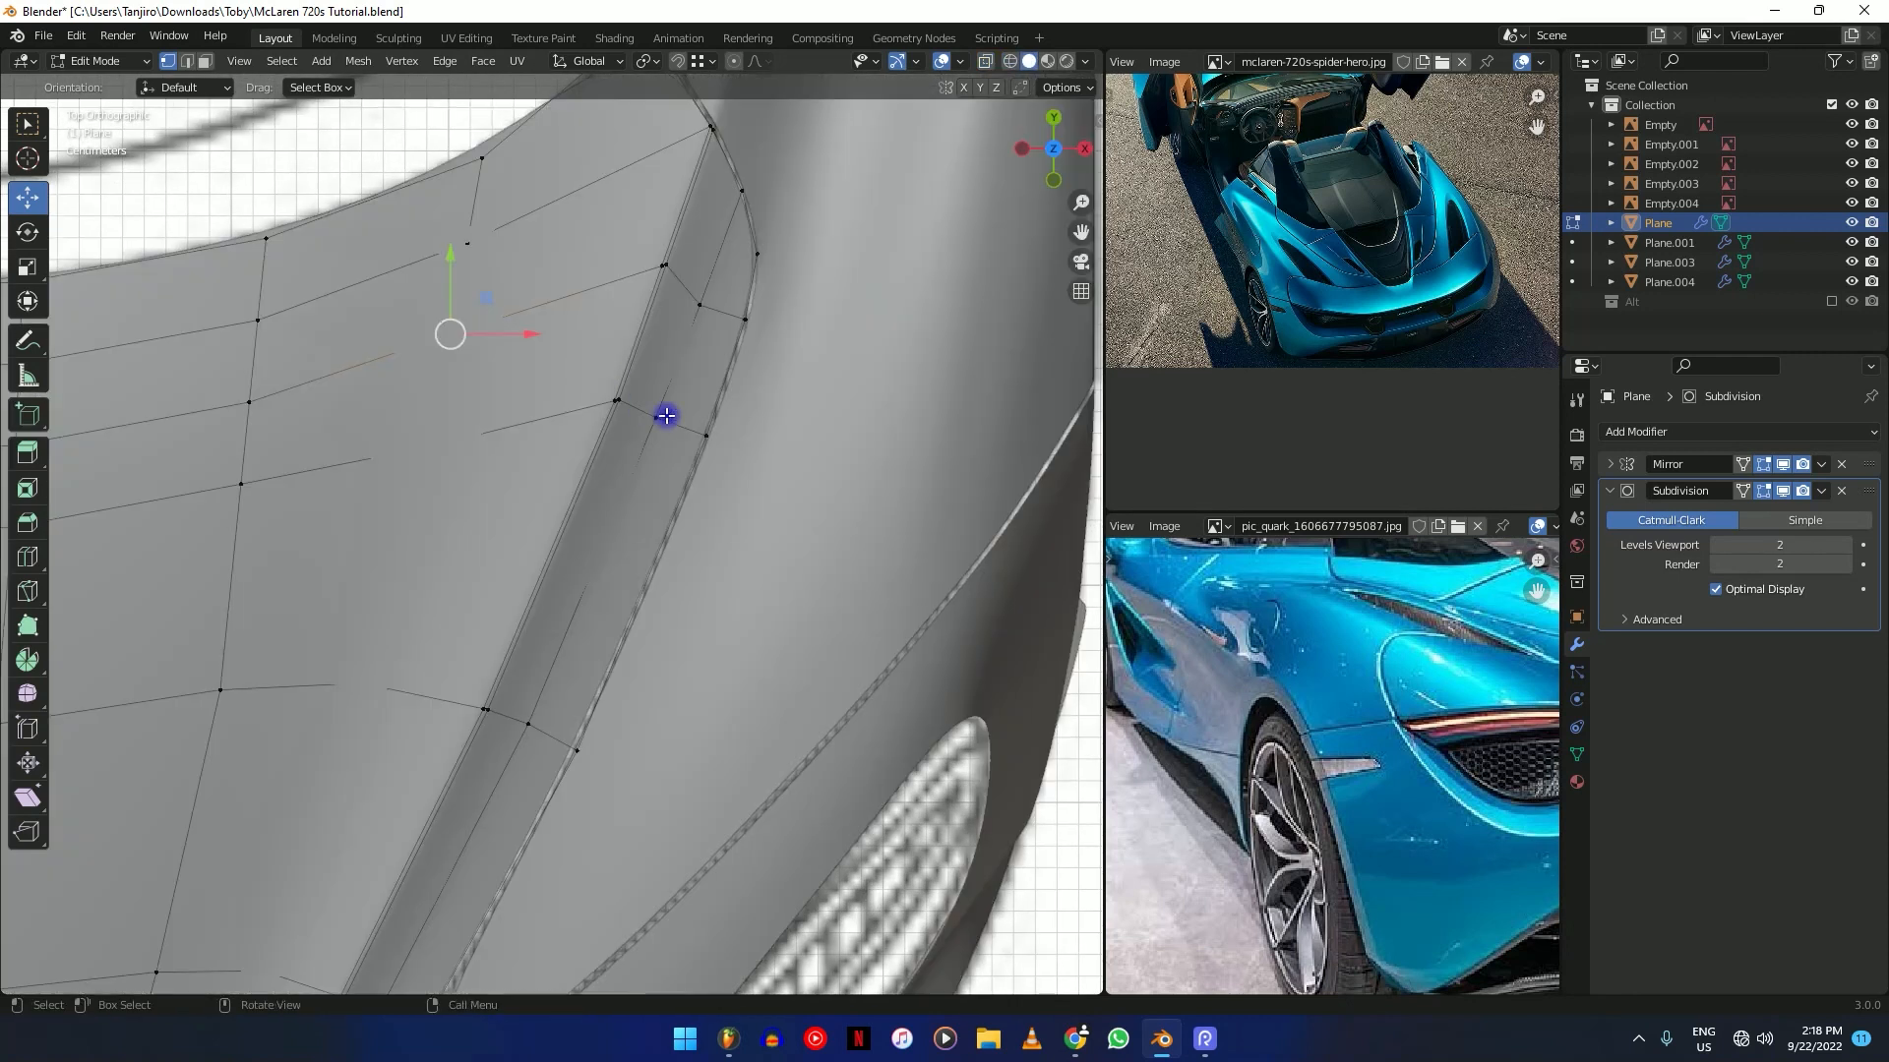
left_click(606, 461, "ctrl")
scroll(649, 375, "down", 3)
left_click(404, 725, "ctrl")
key("shift+z")
scroll(511, 590, "up", 3)
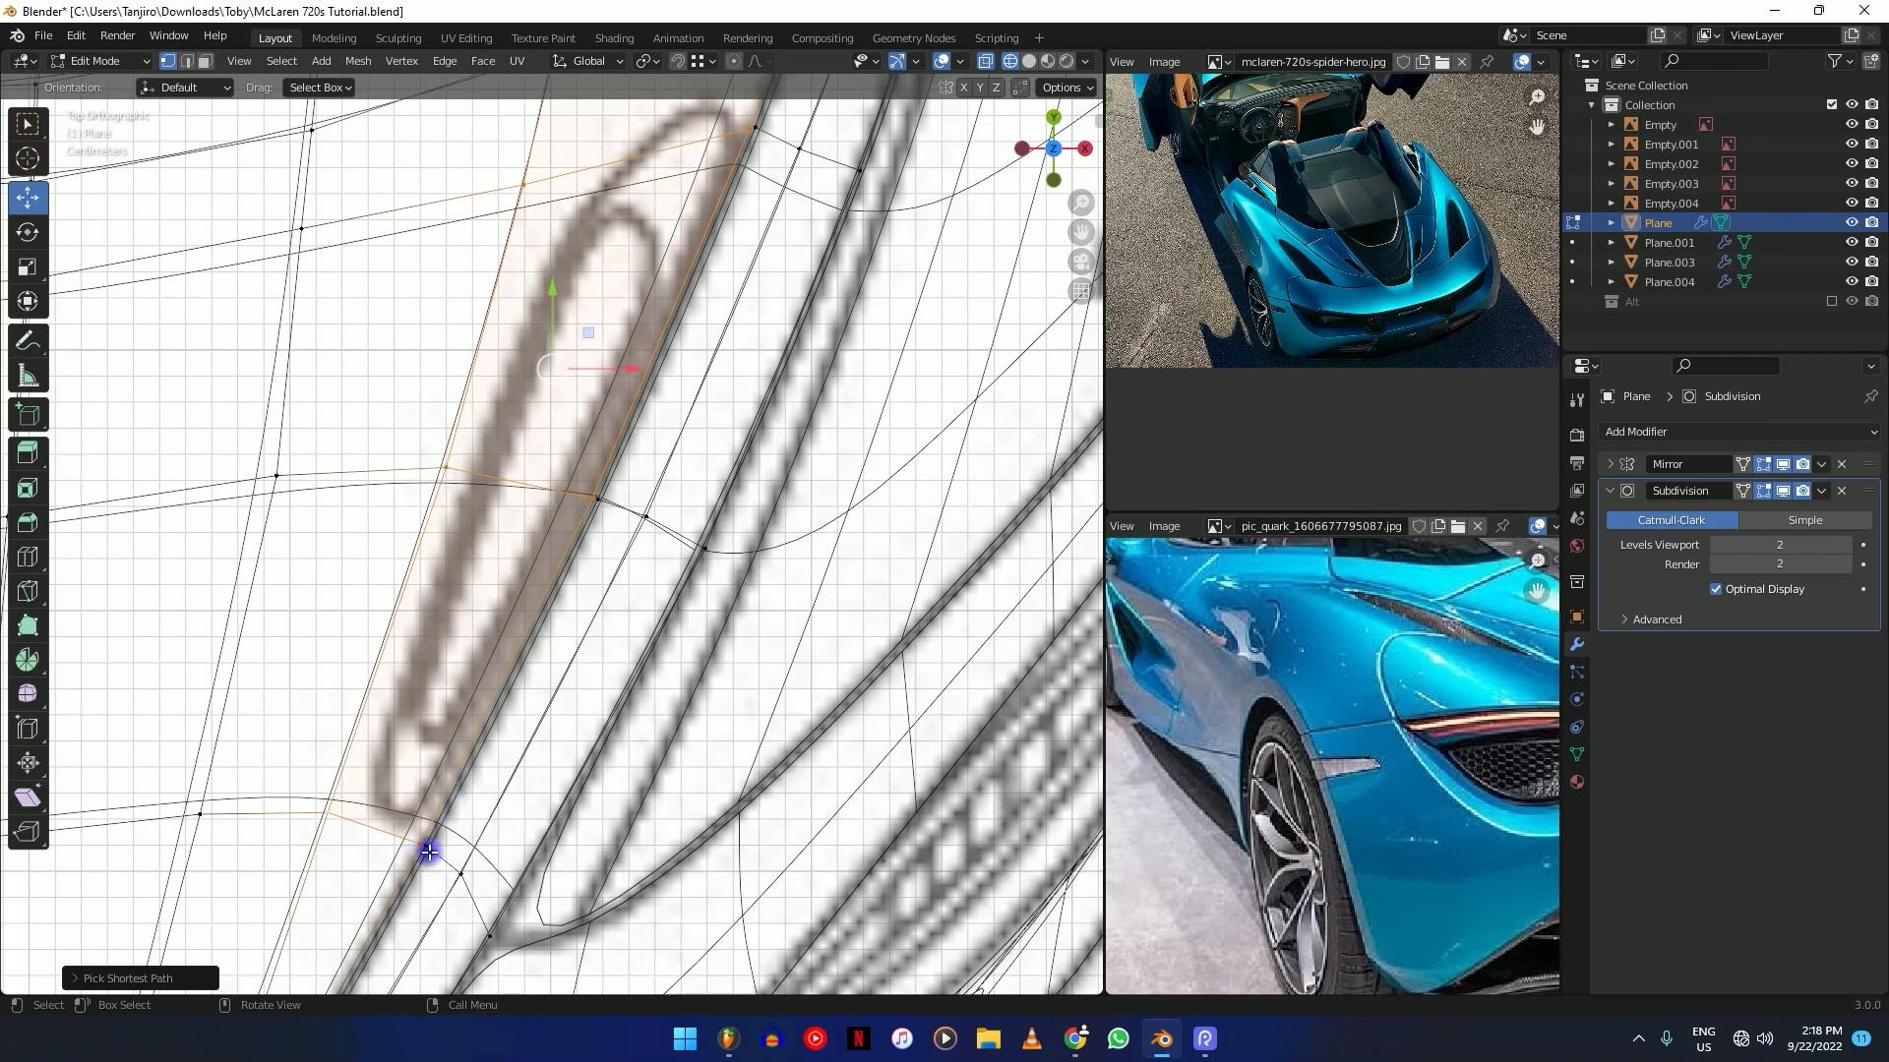
middle_click_drag(734, 234, 658, 473, "shift")
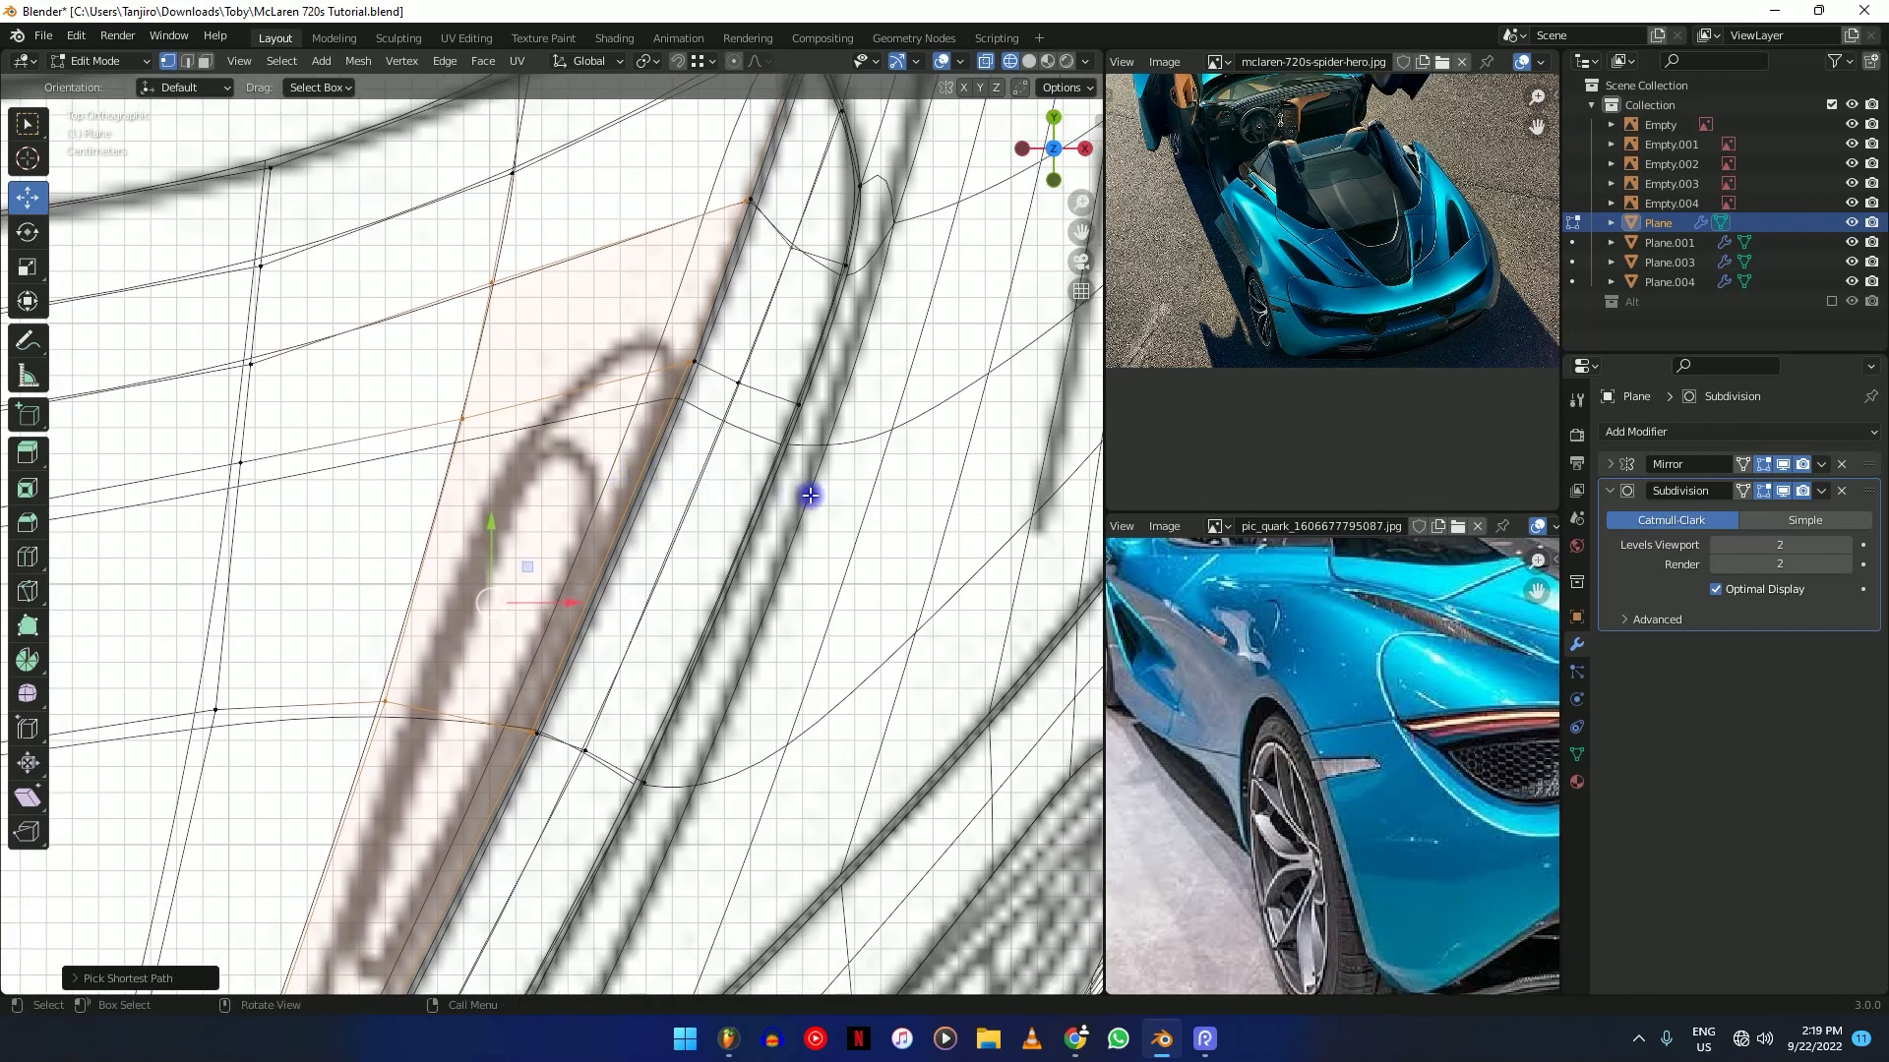
key("i")
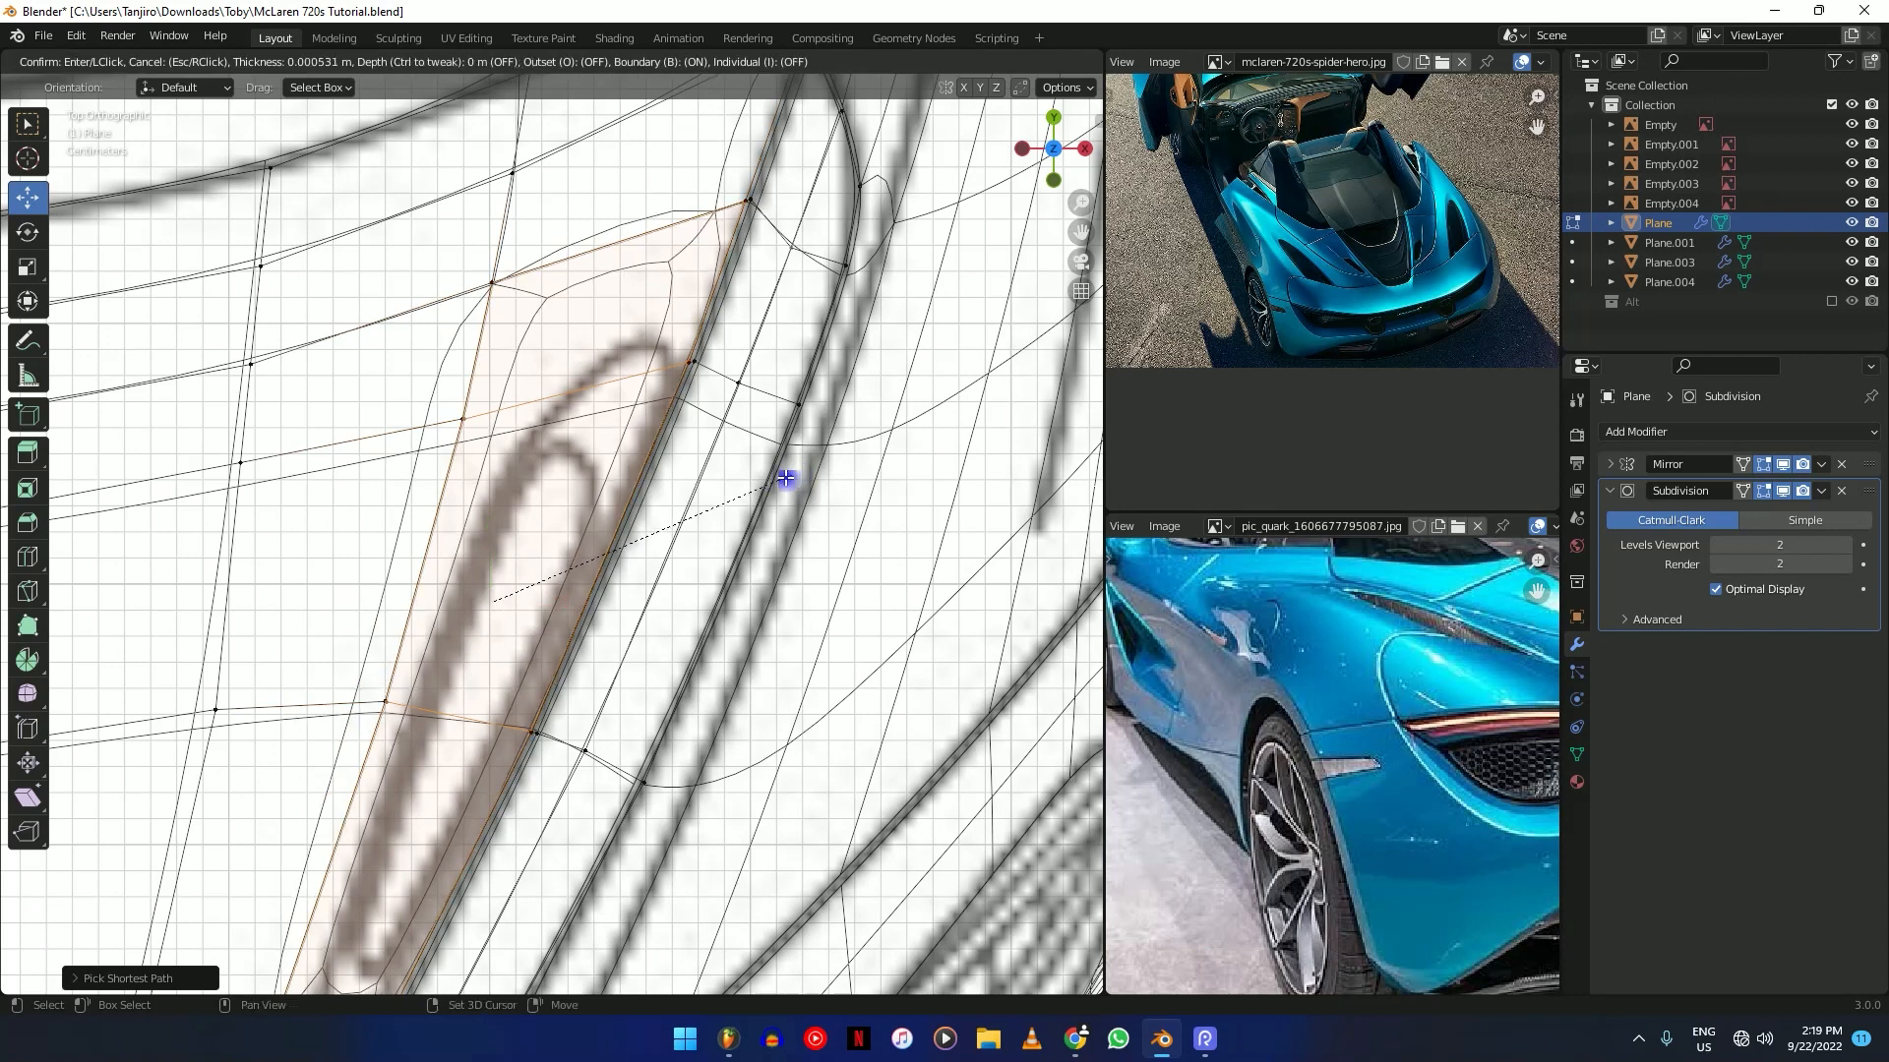
left_click(691, 499)
Slide the inset's front corner vertex beside the hood crease slightly along its edge toward the vent outline.
middle_click_drag(691, 515, 737, 346, "shift")
scroll(659, 453, "down", 1)
middle_click_drag(554, 576, 587, 439, "shift")
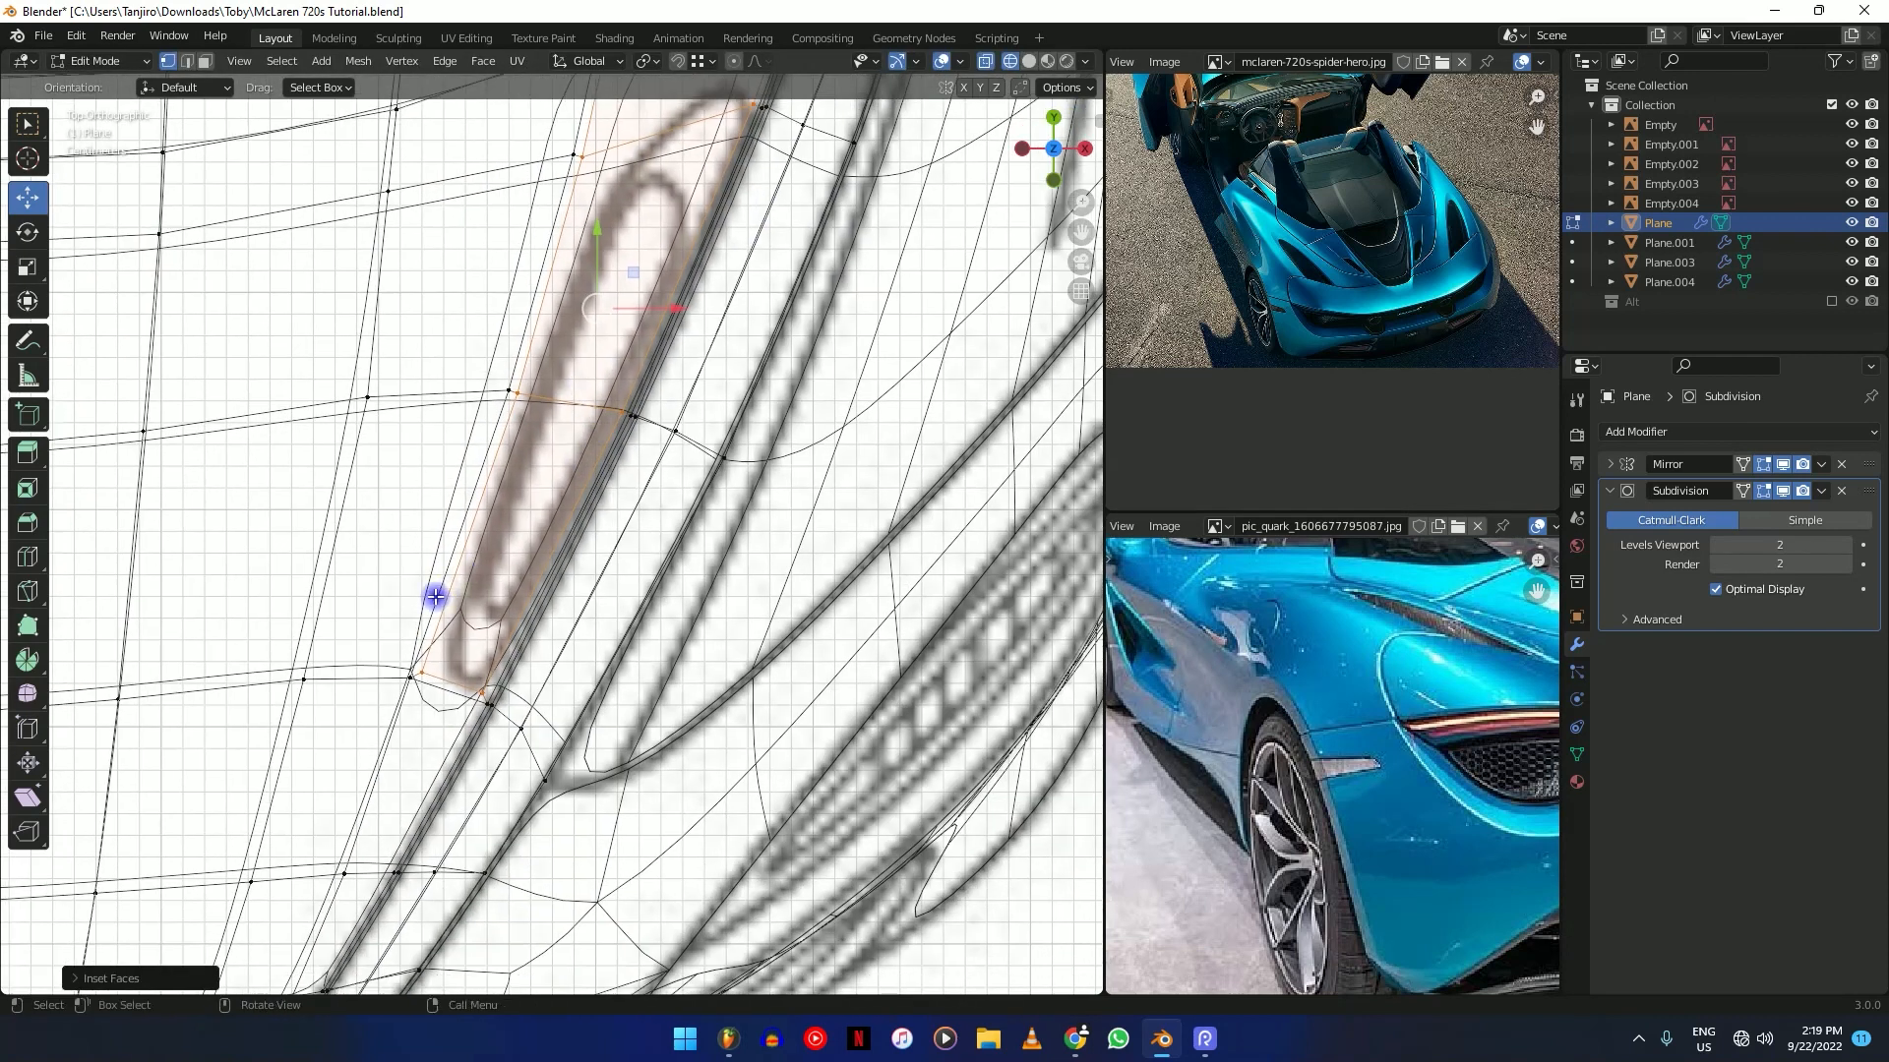
scroll(436, 596, "up", 4)
left_click(505, 677)
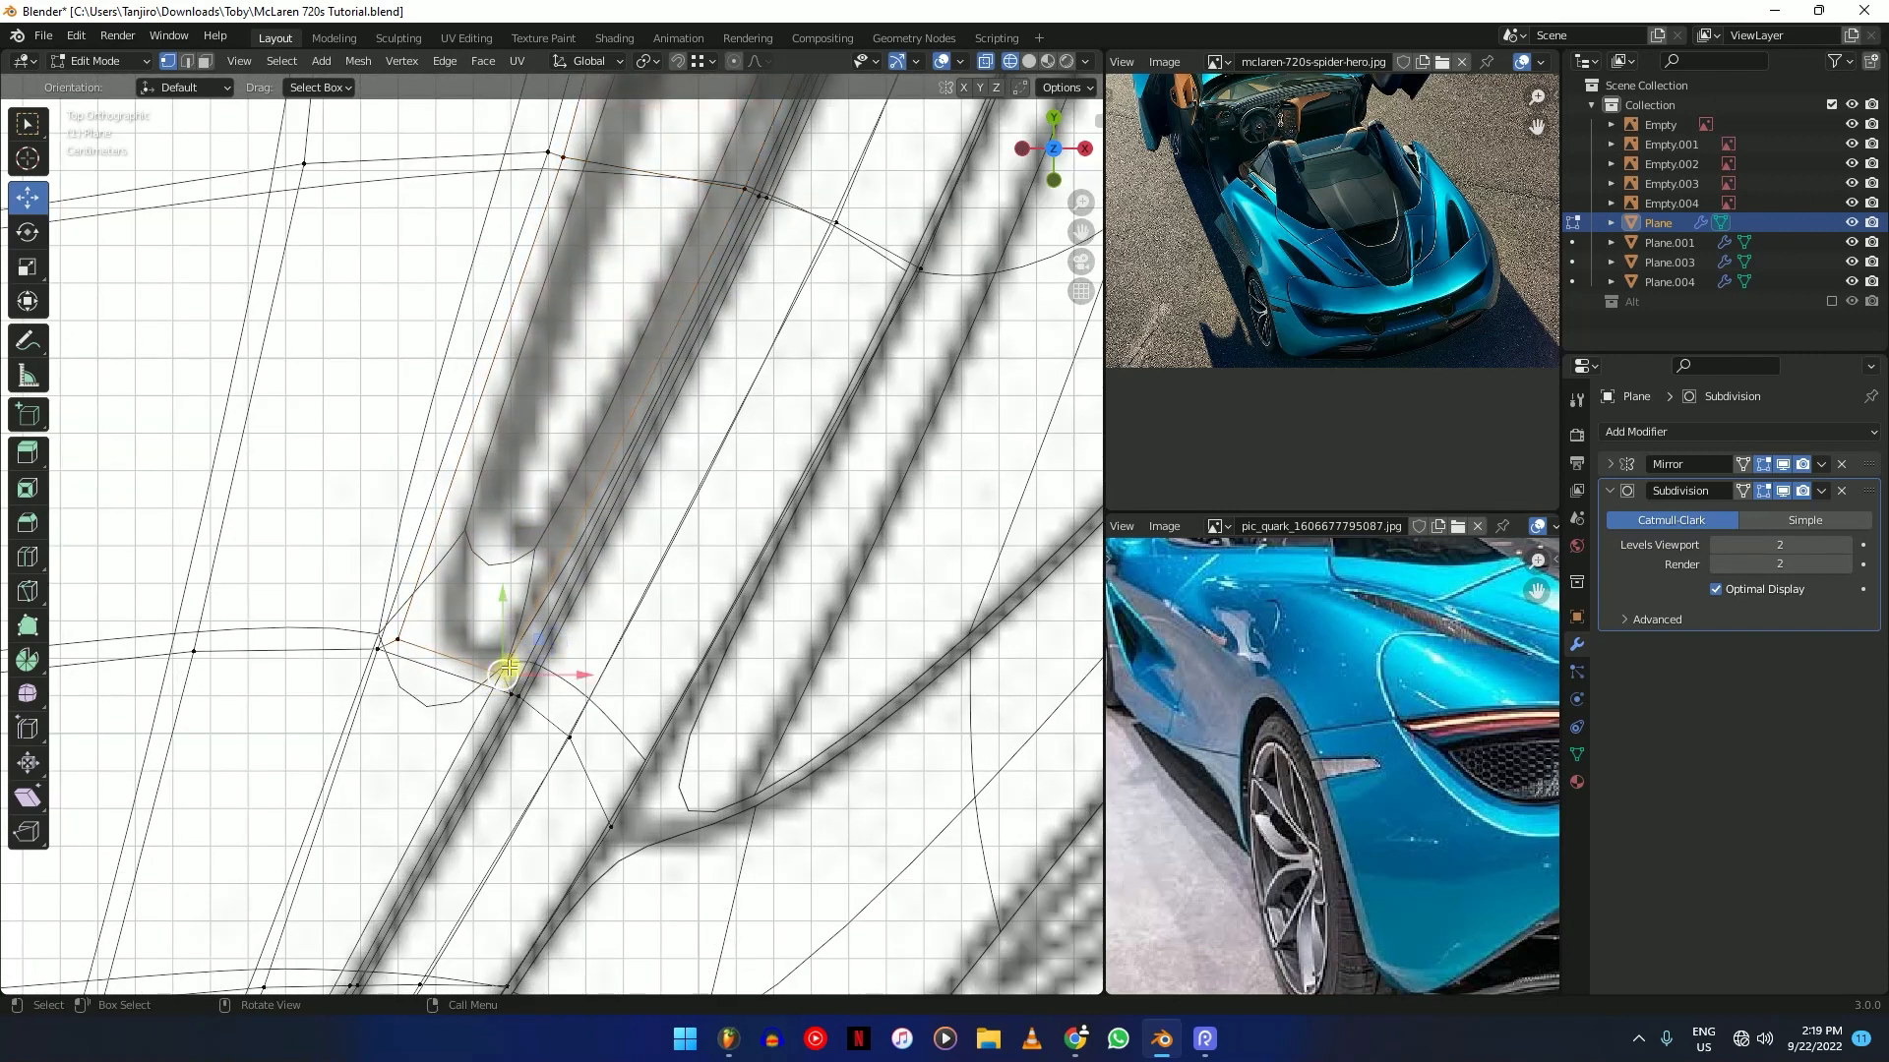
key("g")
key("g")
left_click(430, 653)
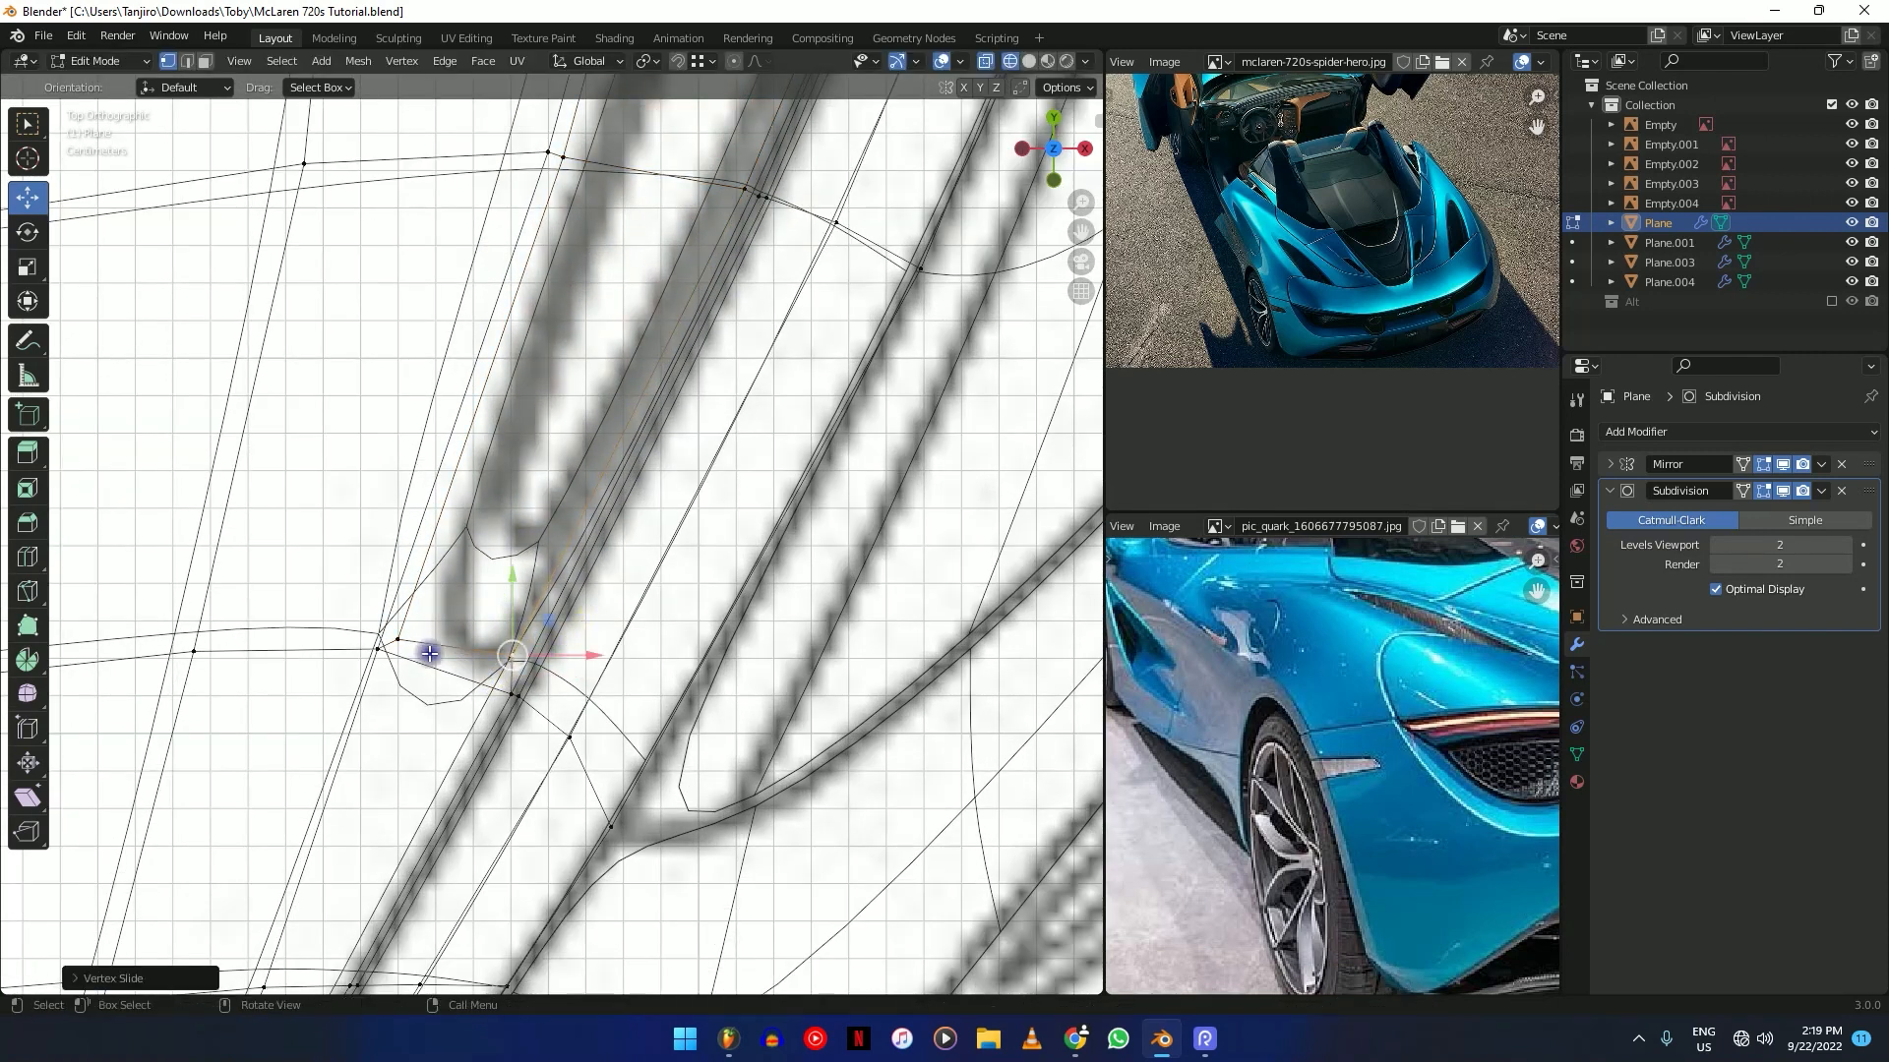
Slide the inset's front corner vertex and the next vertex behind it, both on the centreline side, onto the blueprint's vent outline.
left_click(404, 641)
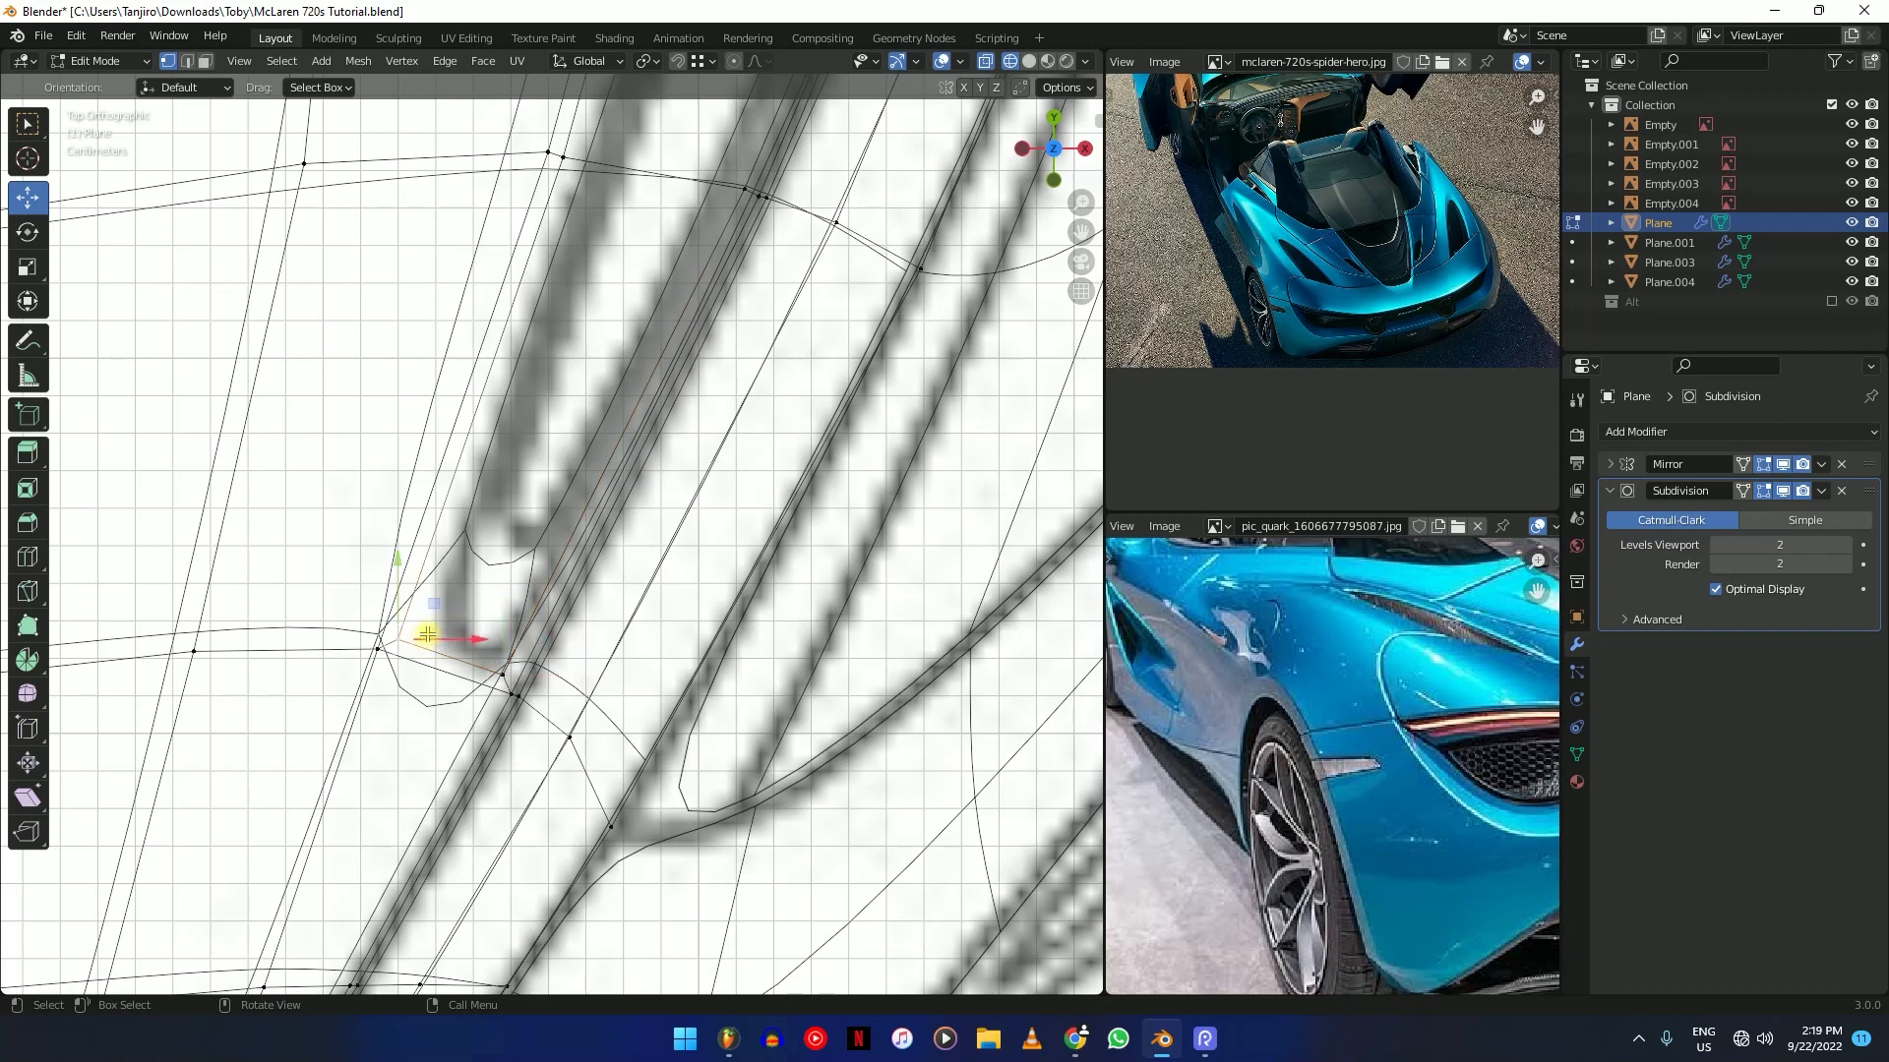
key("g")
key("g")
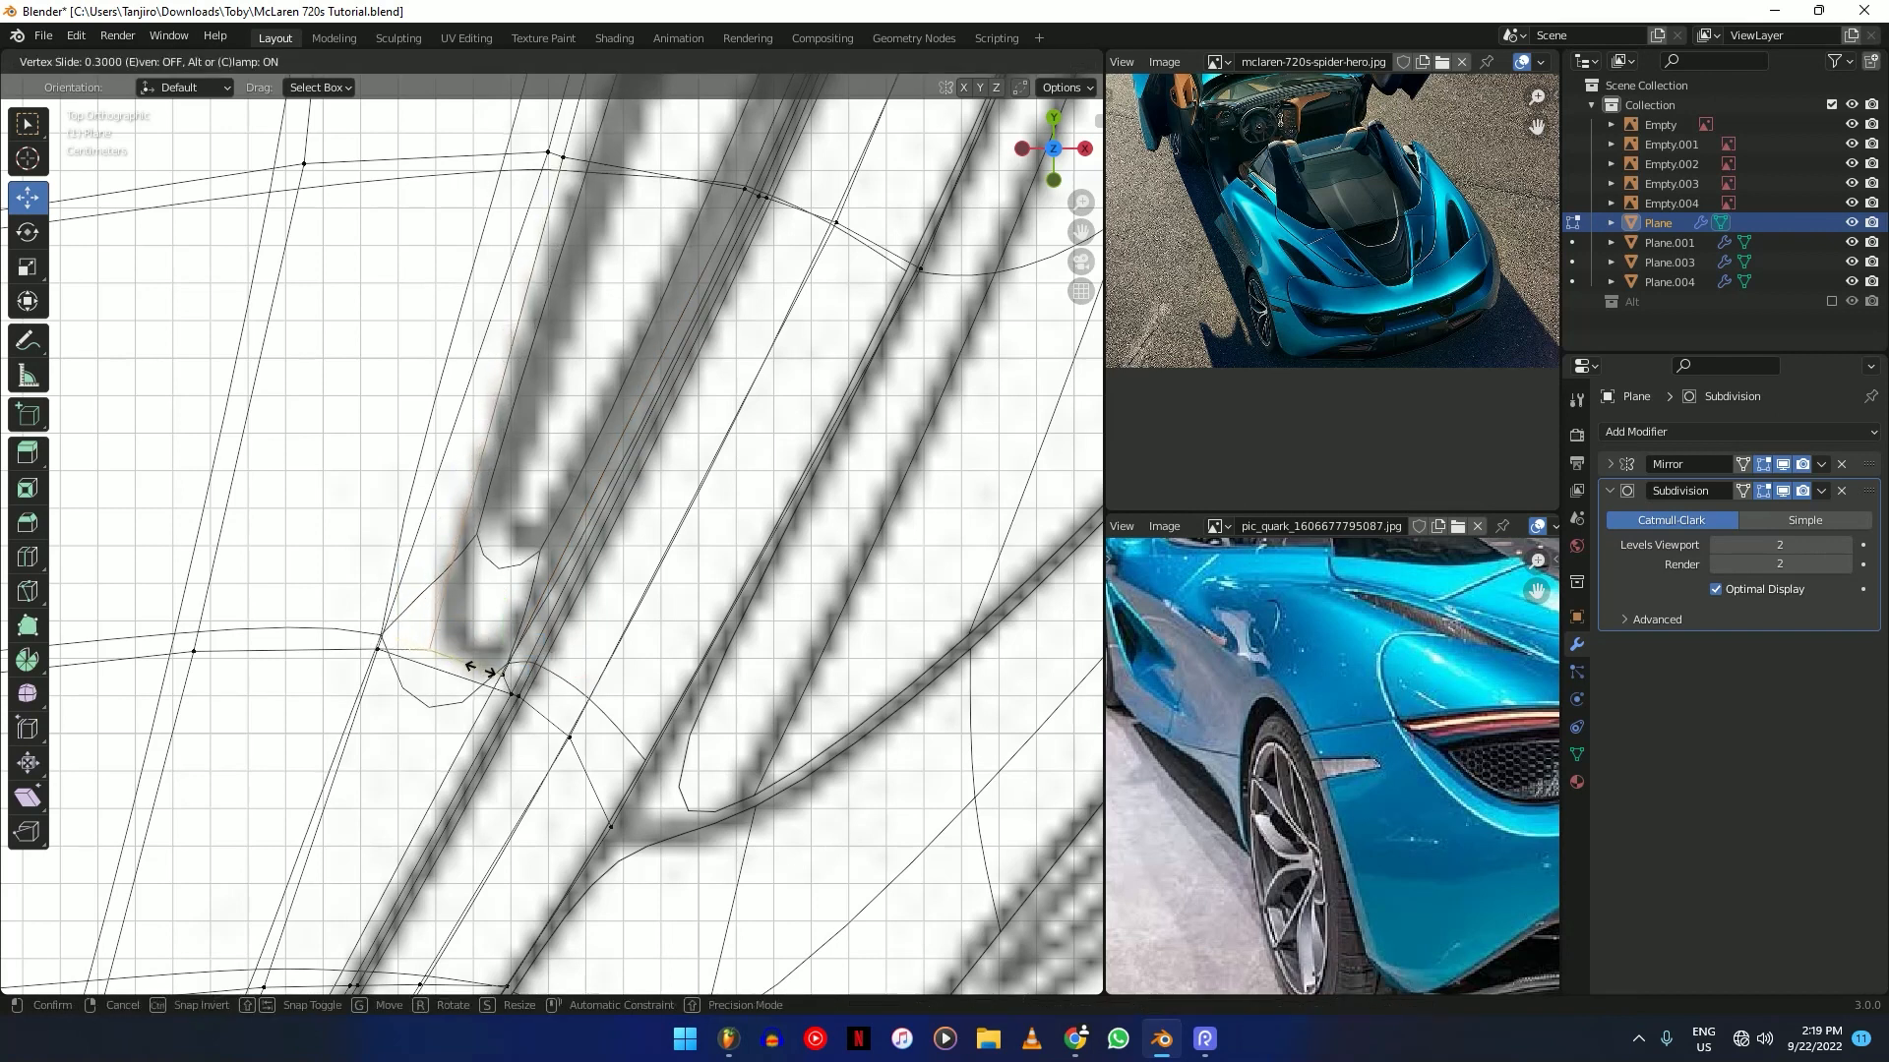
left_click(482, 670)
middle_click_drag(635, 163, 523, 540, "shift")
left_click(496, 528)
key("g")
key("g")
left_click(513, 543)
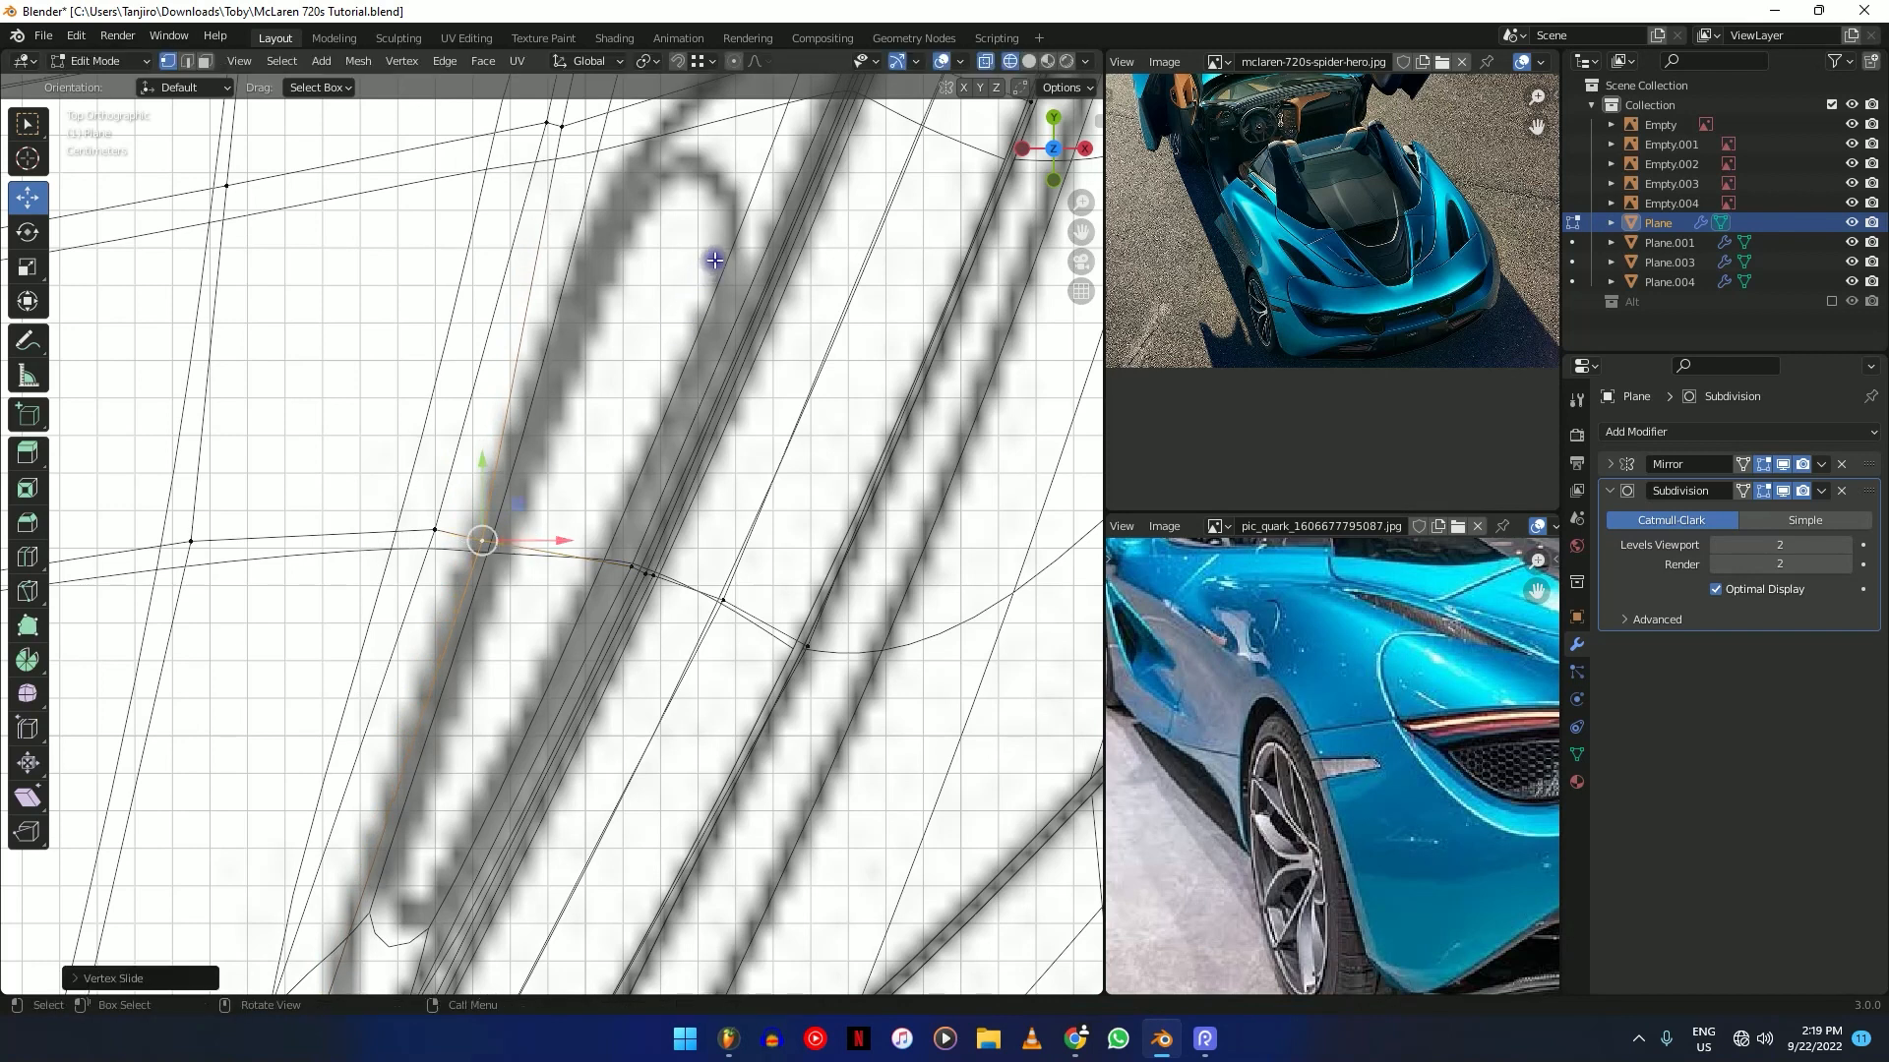
Slide the inset vertex on the centreline side near the vent's rear across toward the vent outline.
middle_click_drag(714, 262, 595, 498, "shift")
left_click(462, 401)
key("g")
key("g")
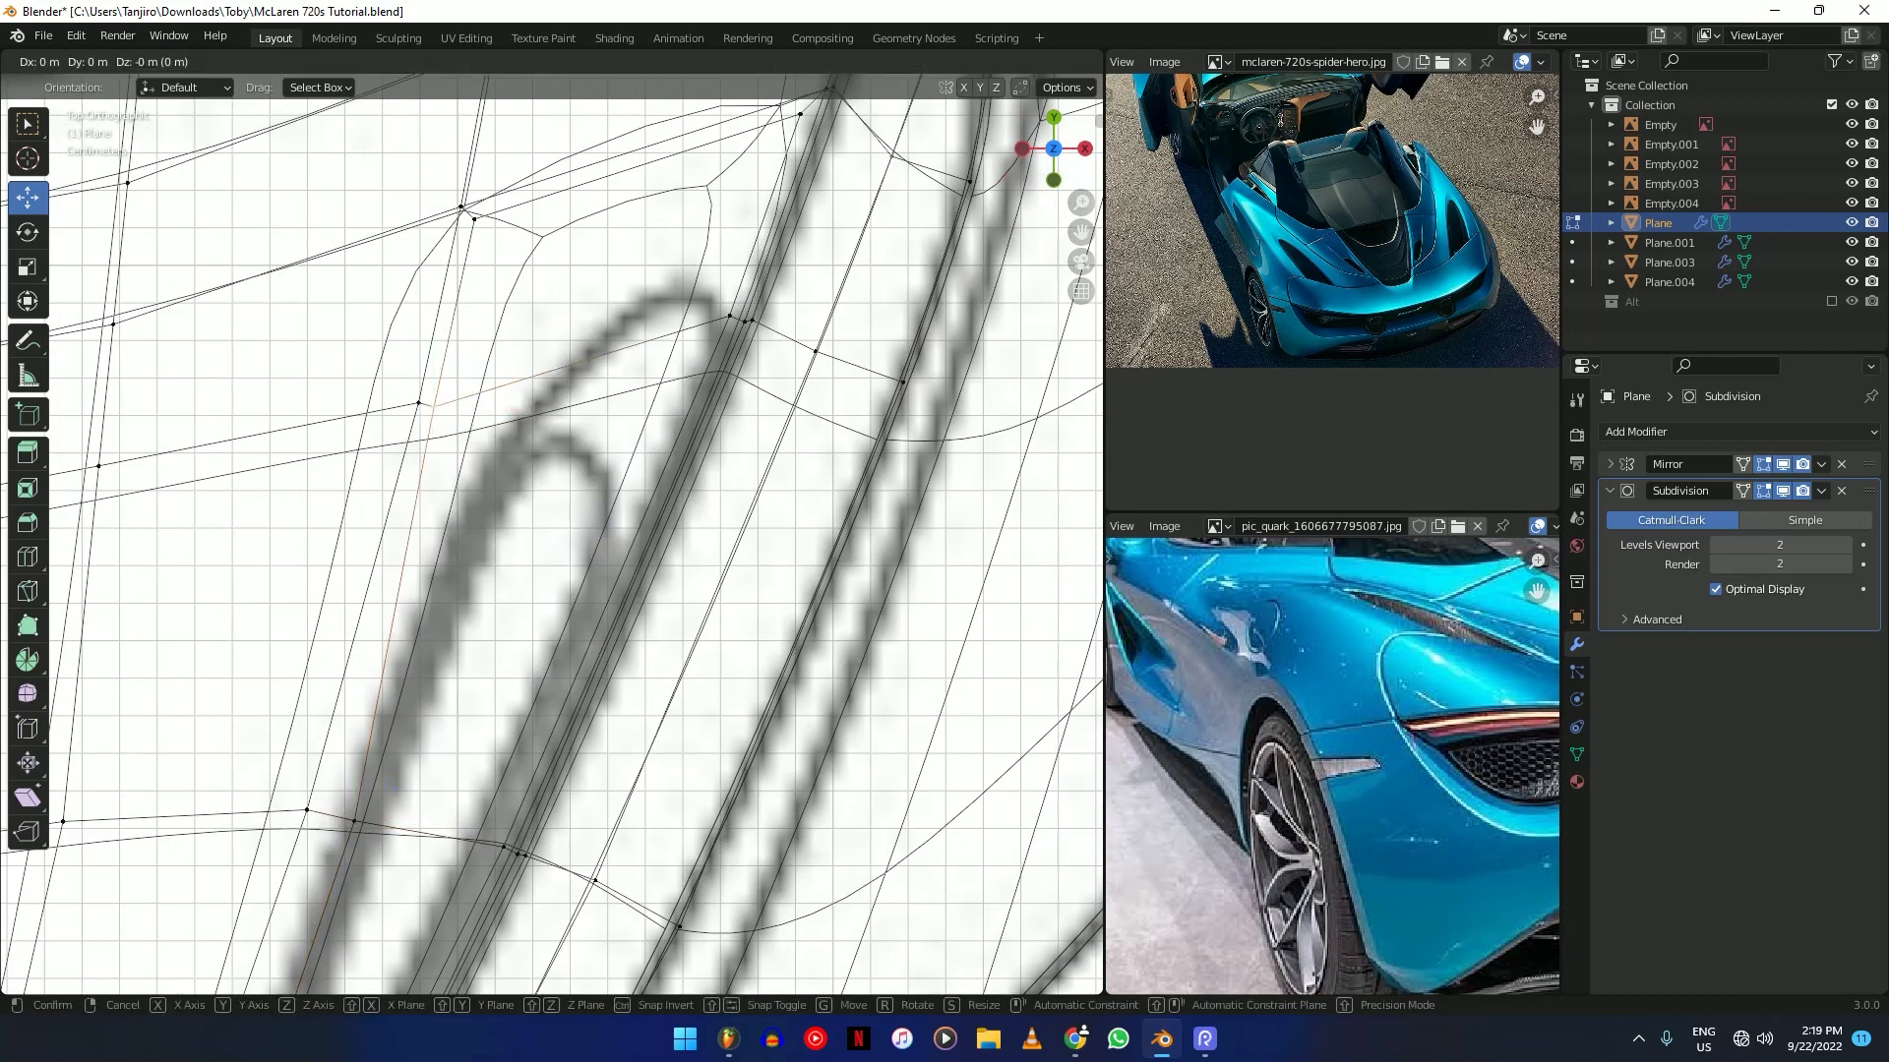
left_click(527, 427)
Slide that same rear-side inset vertex forward along the vent's long edge and fine-tune it onto the outline.
key("g")
key("g")
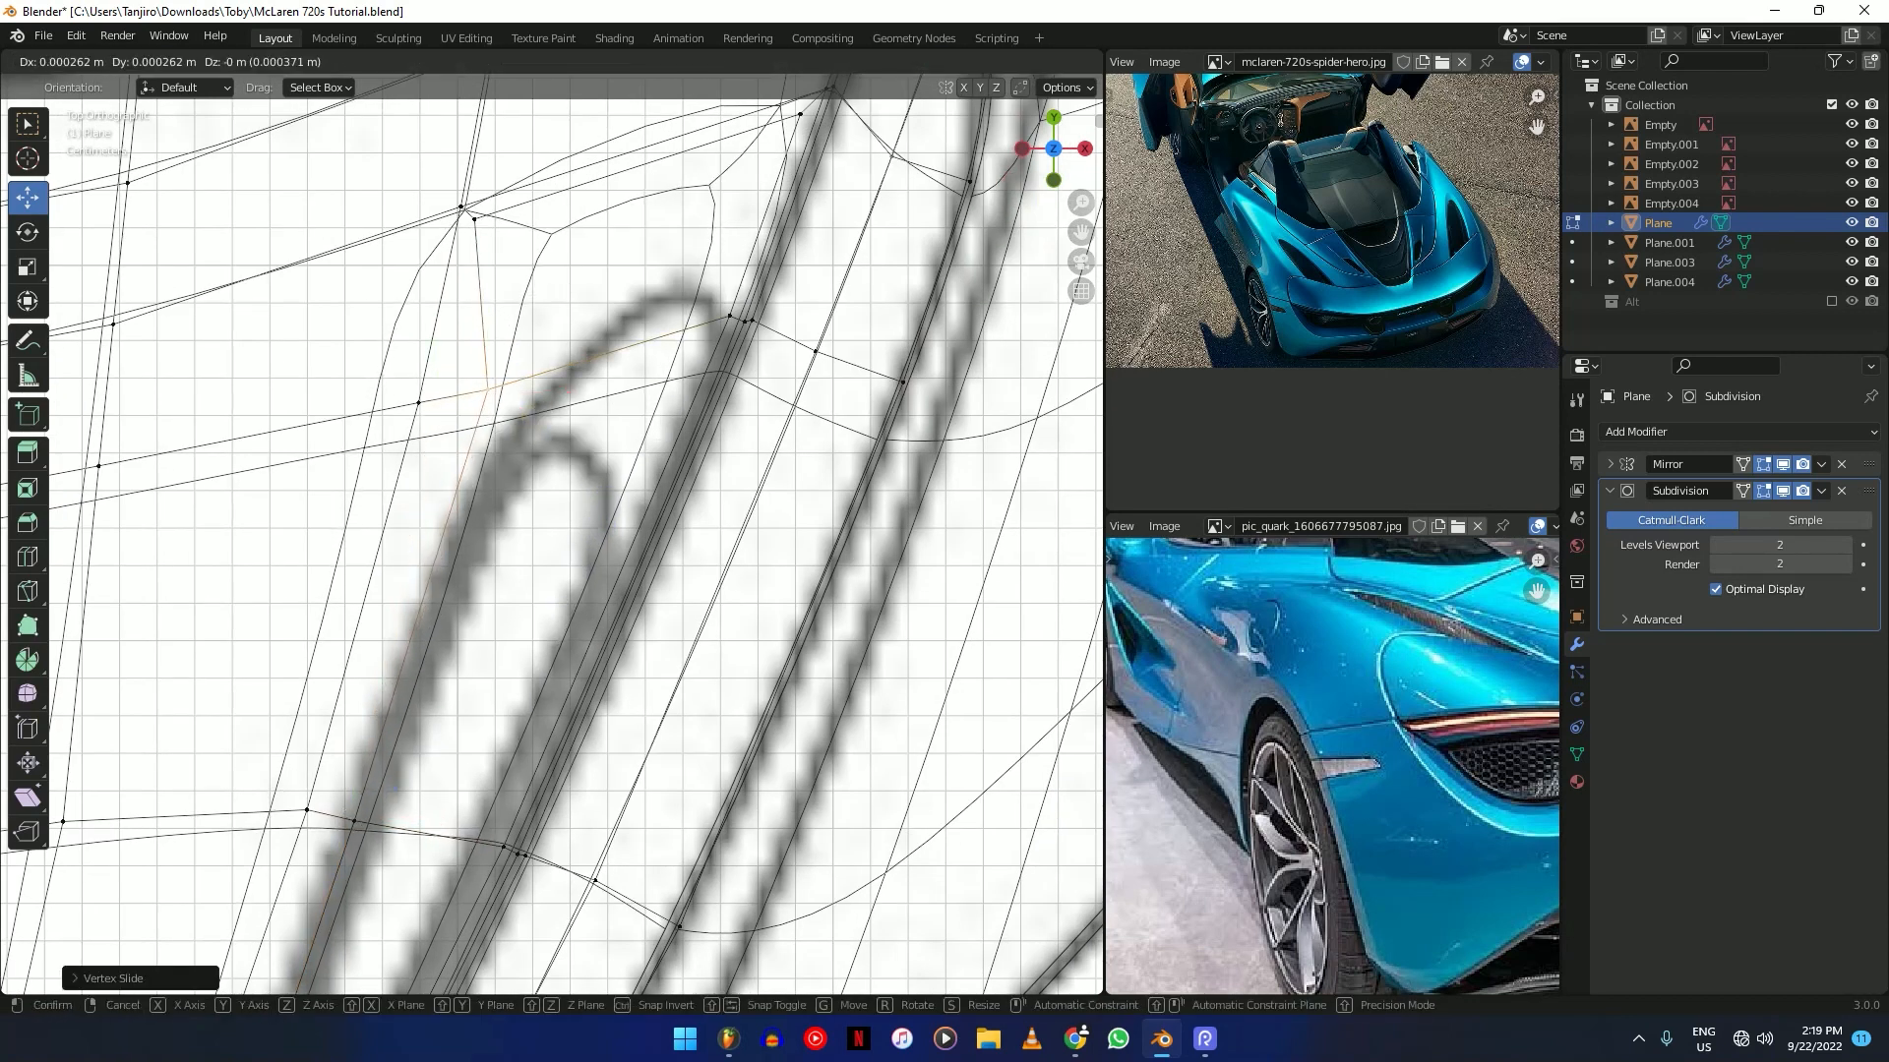
left_click(506, 520)
scroll(528, 445, "down", 10)
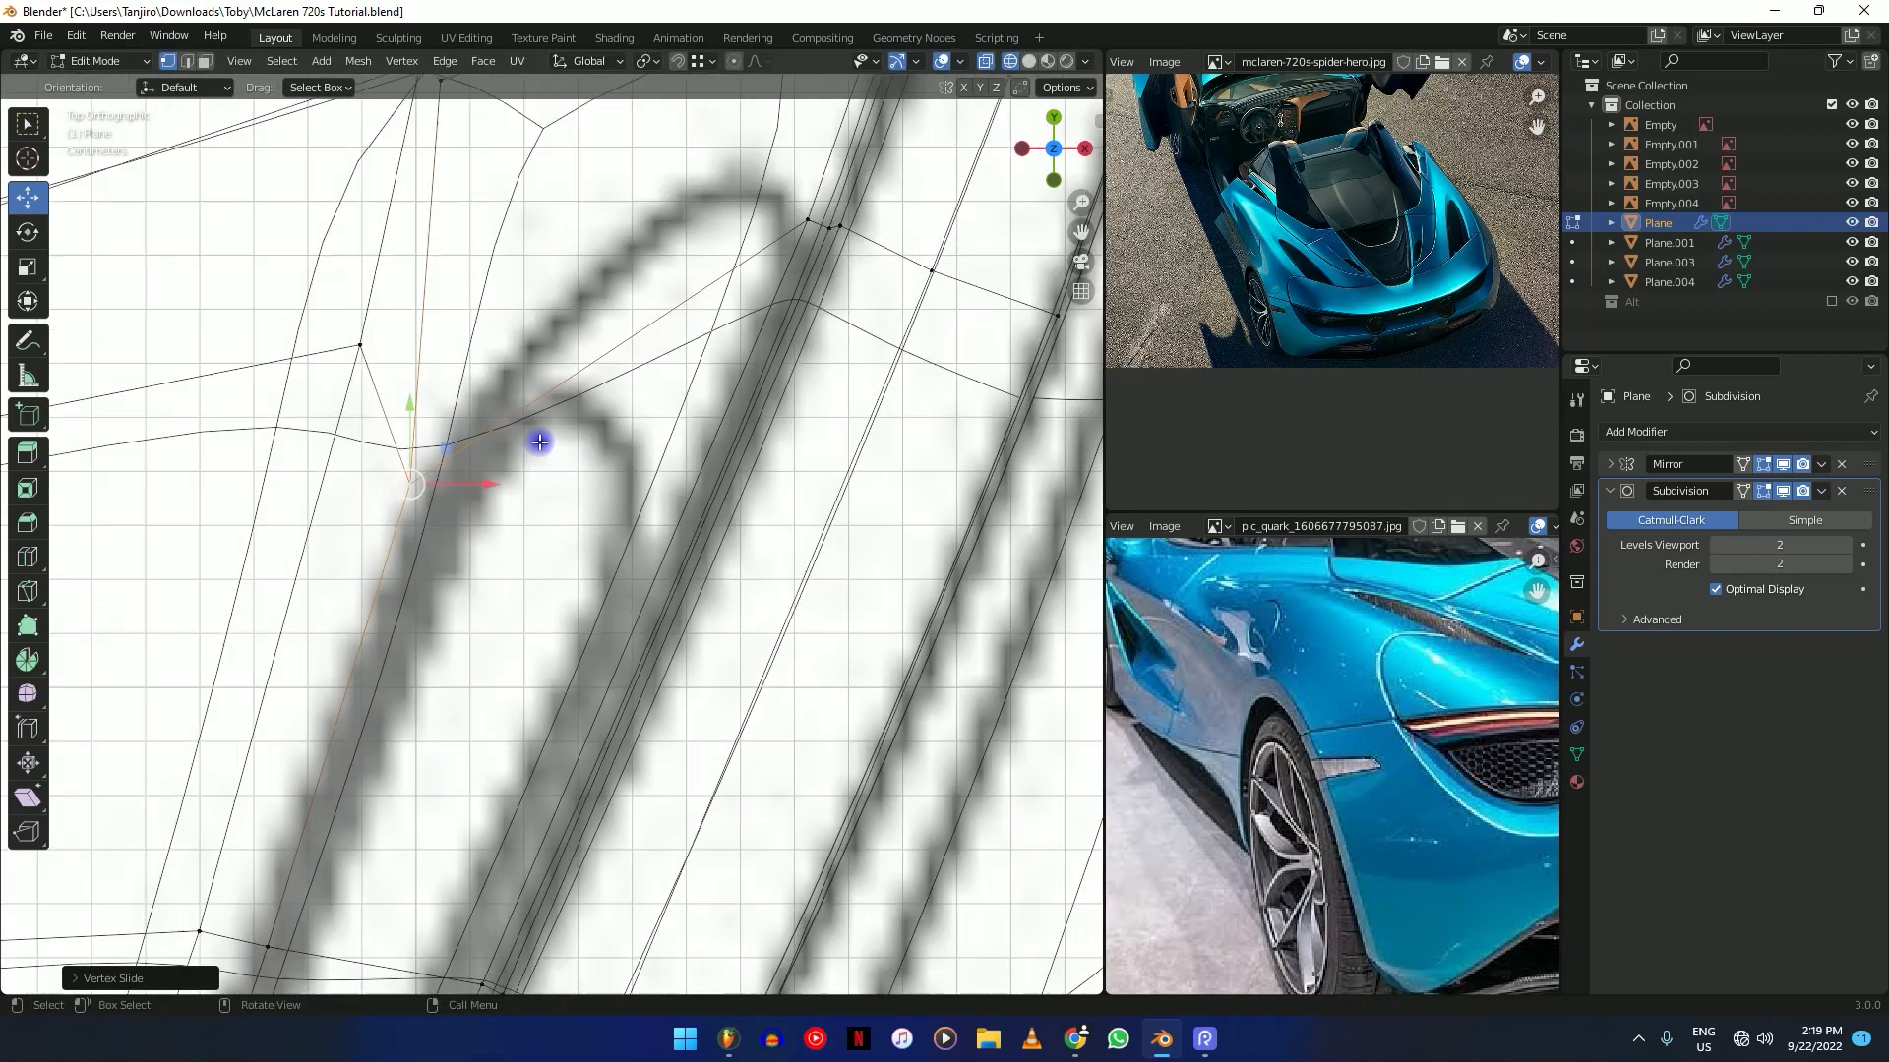
scroll(553, 477, "up", 5)
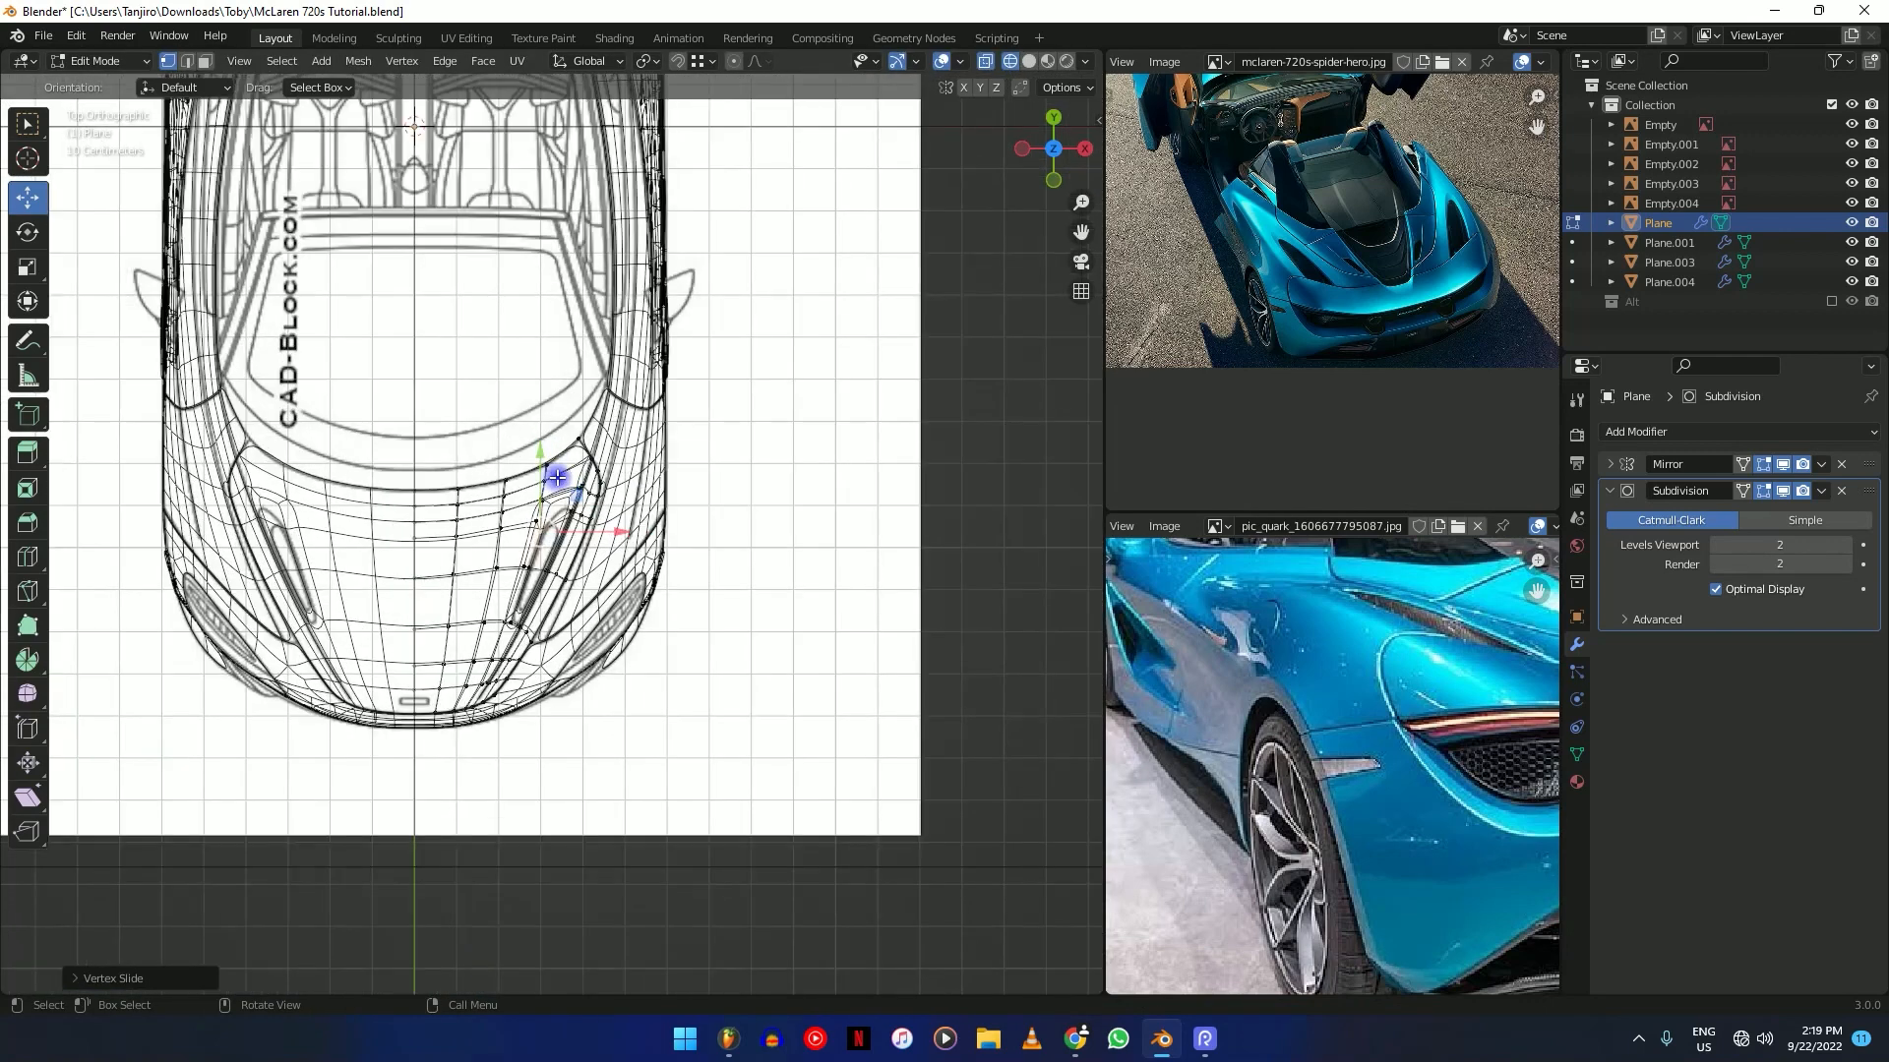
scroll(582, 509, "up", 5)
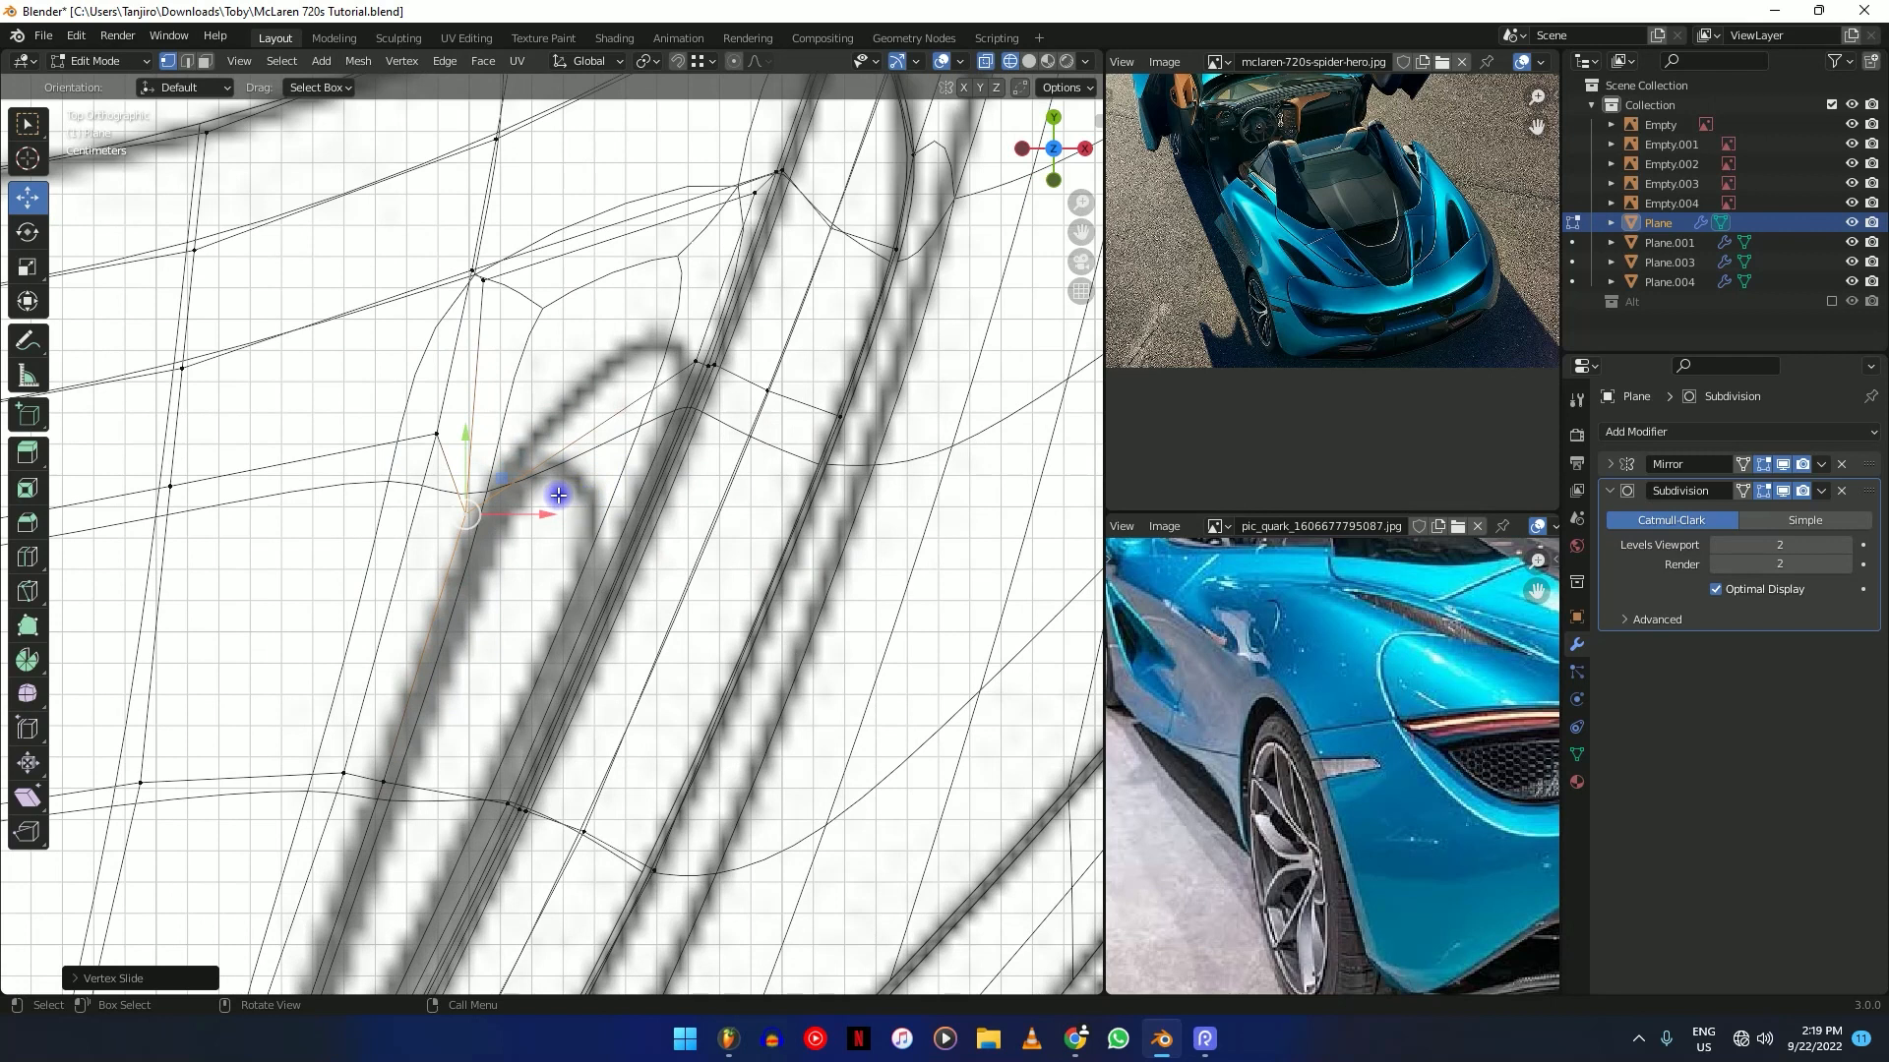
key("g")
key("g")
left_click(678, 401)
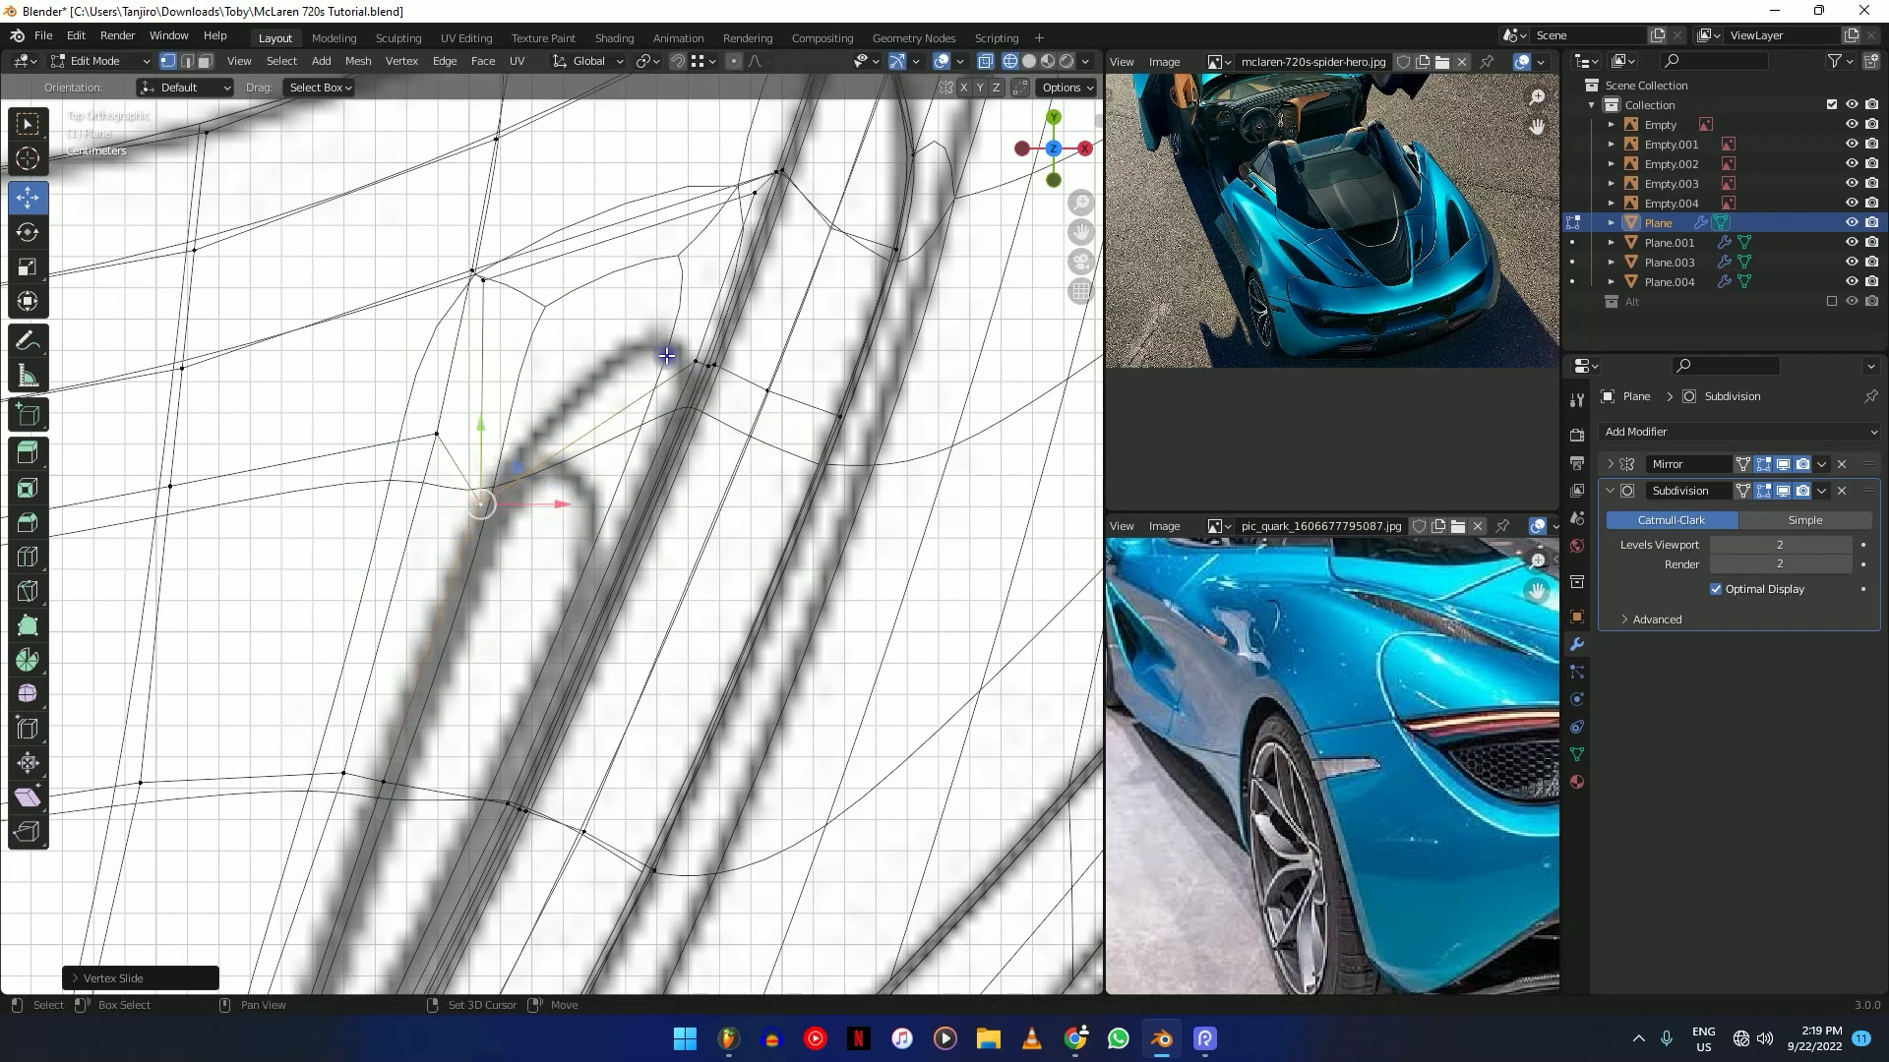
Slide the inset's rear end corner vertex on the centreline side forward to the vent outline's rear curve.
left_click(531, 298)
key("g")
key("g")
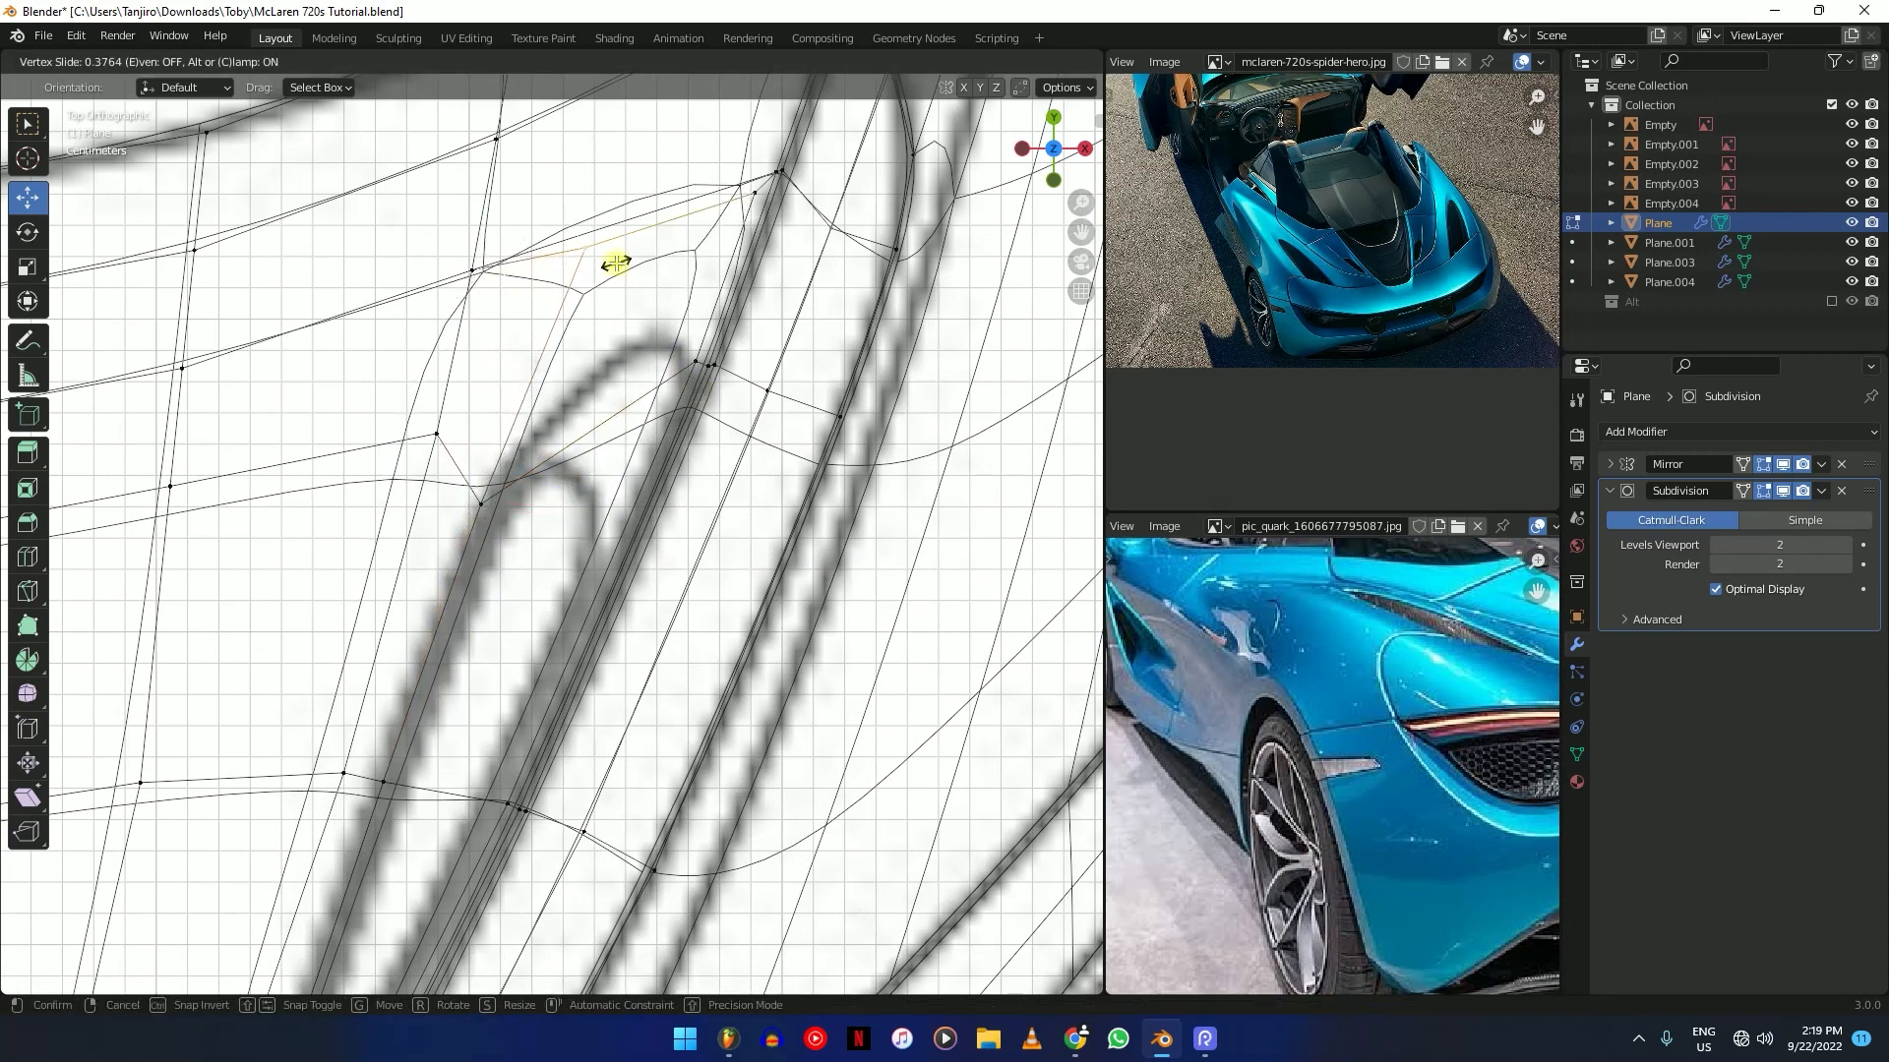
left_click(518, 455)
Slide the inset vertex just ahead of the rear corner and its neighbouring outer hood vertex forward along their edges.
left_click(486, 508)
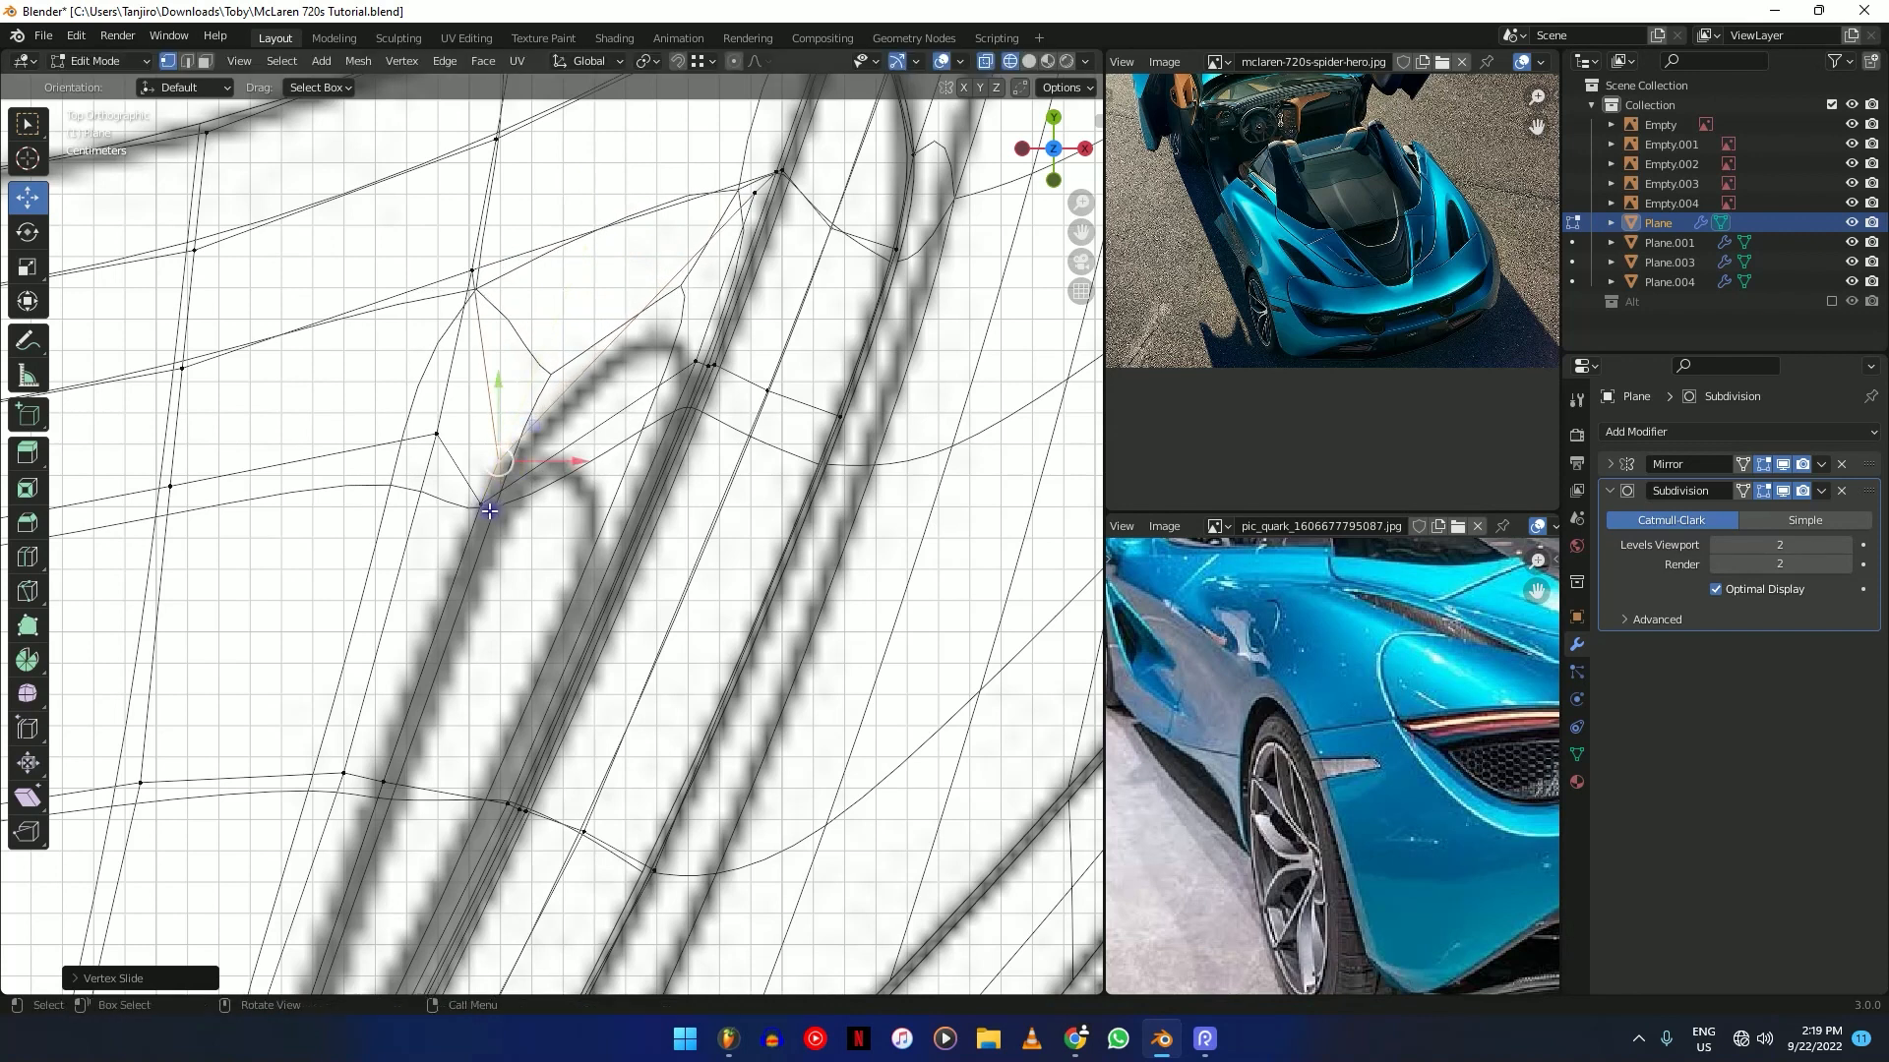
key("g")
key("g")
left_click(461, 580)
left_click(438, 436)
key("g")
key("g")
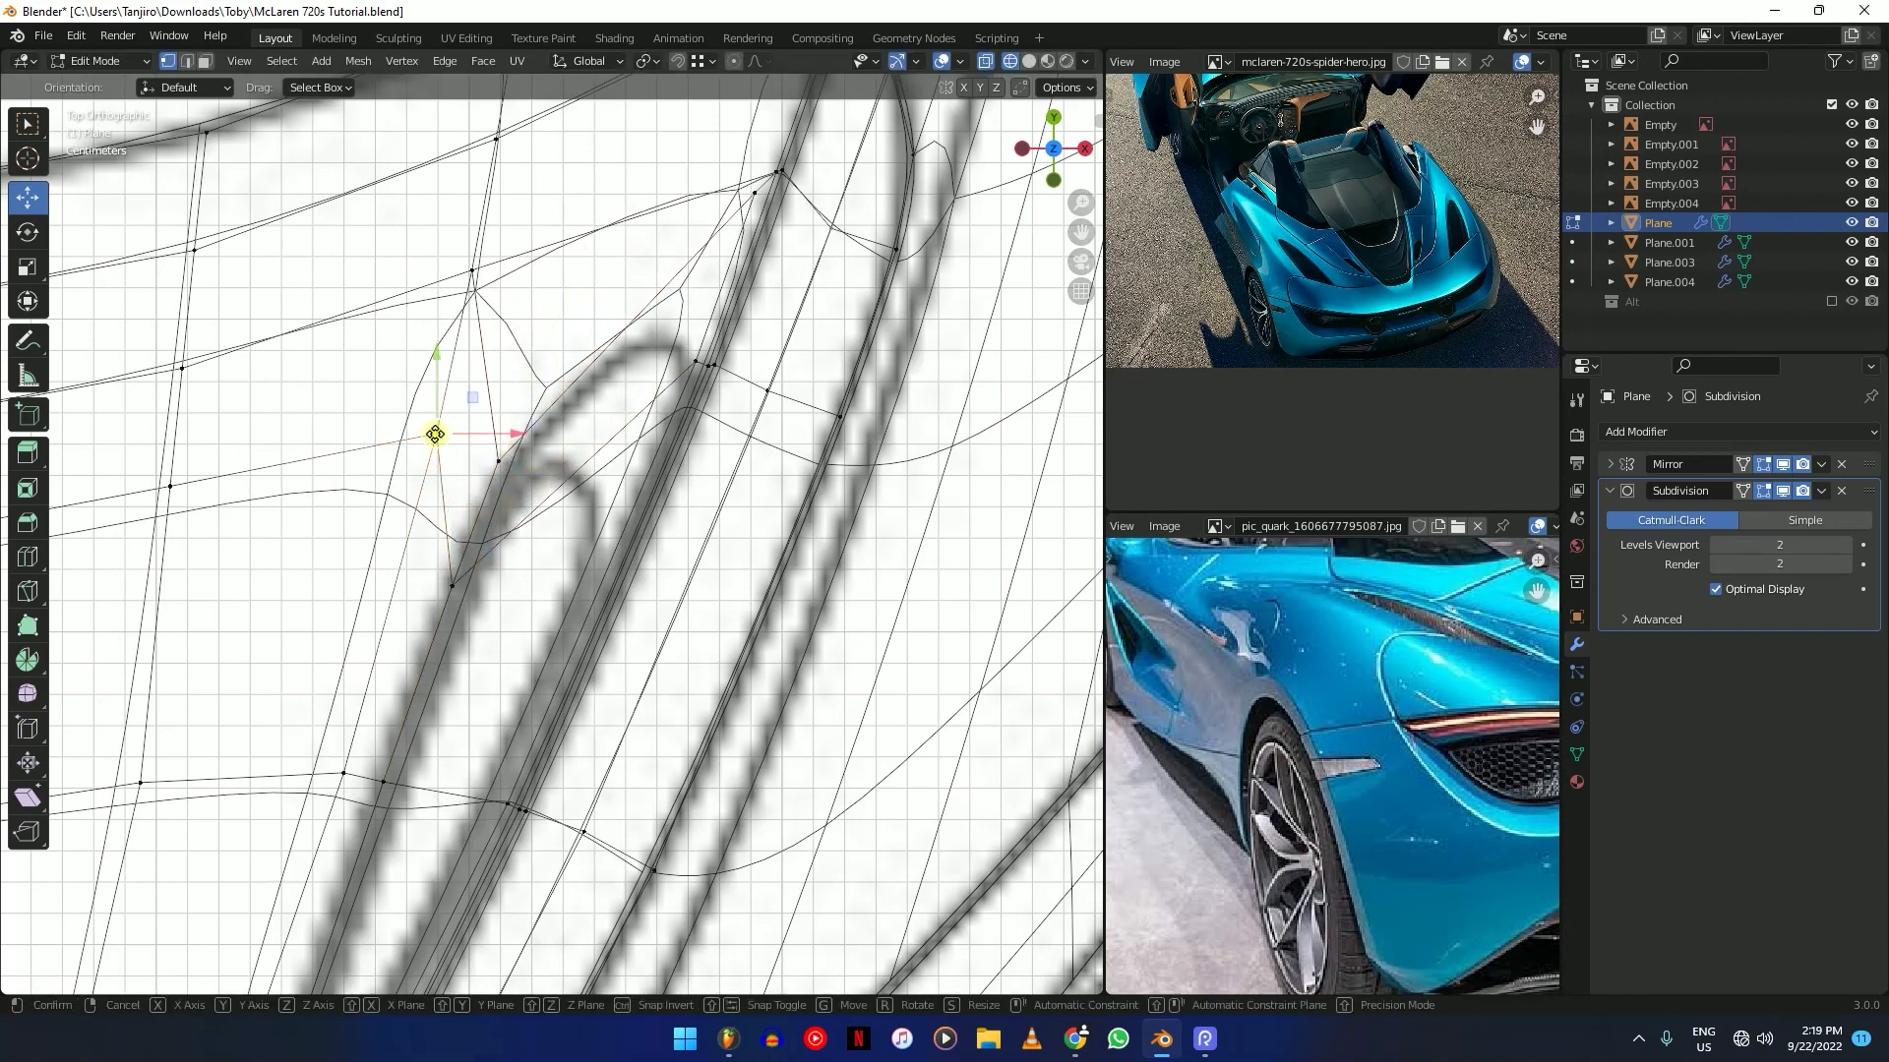
left_click(418, 511)
Slide the centreline-side rear corner vertex slightly forward along the vent outline.
left_click(508, 450)
key("g")
key("g")
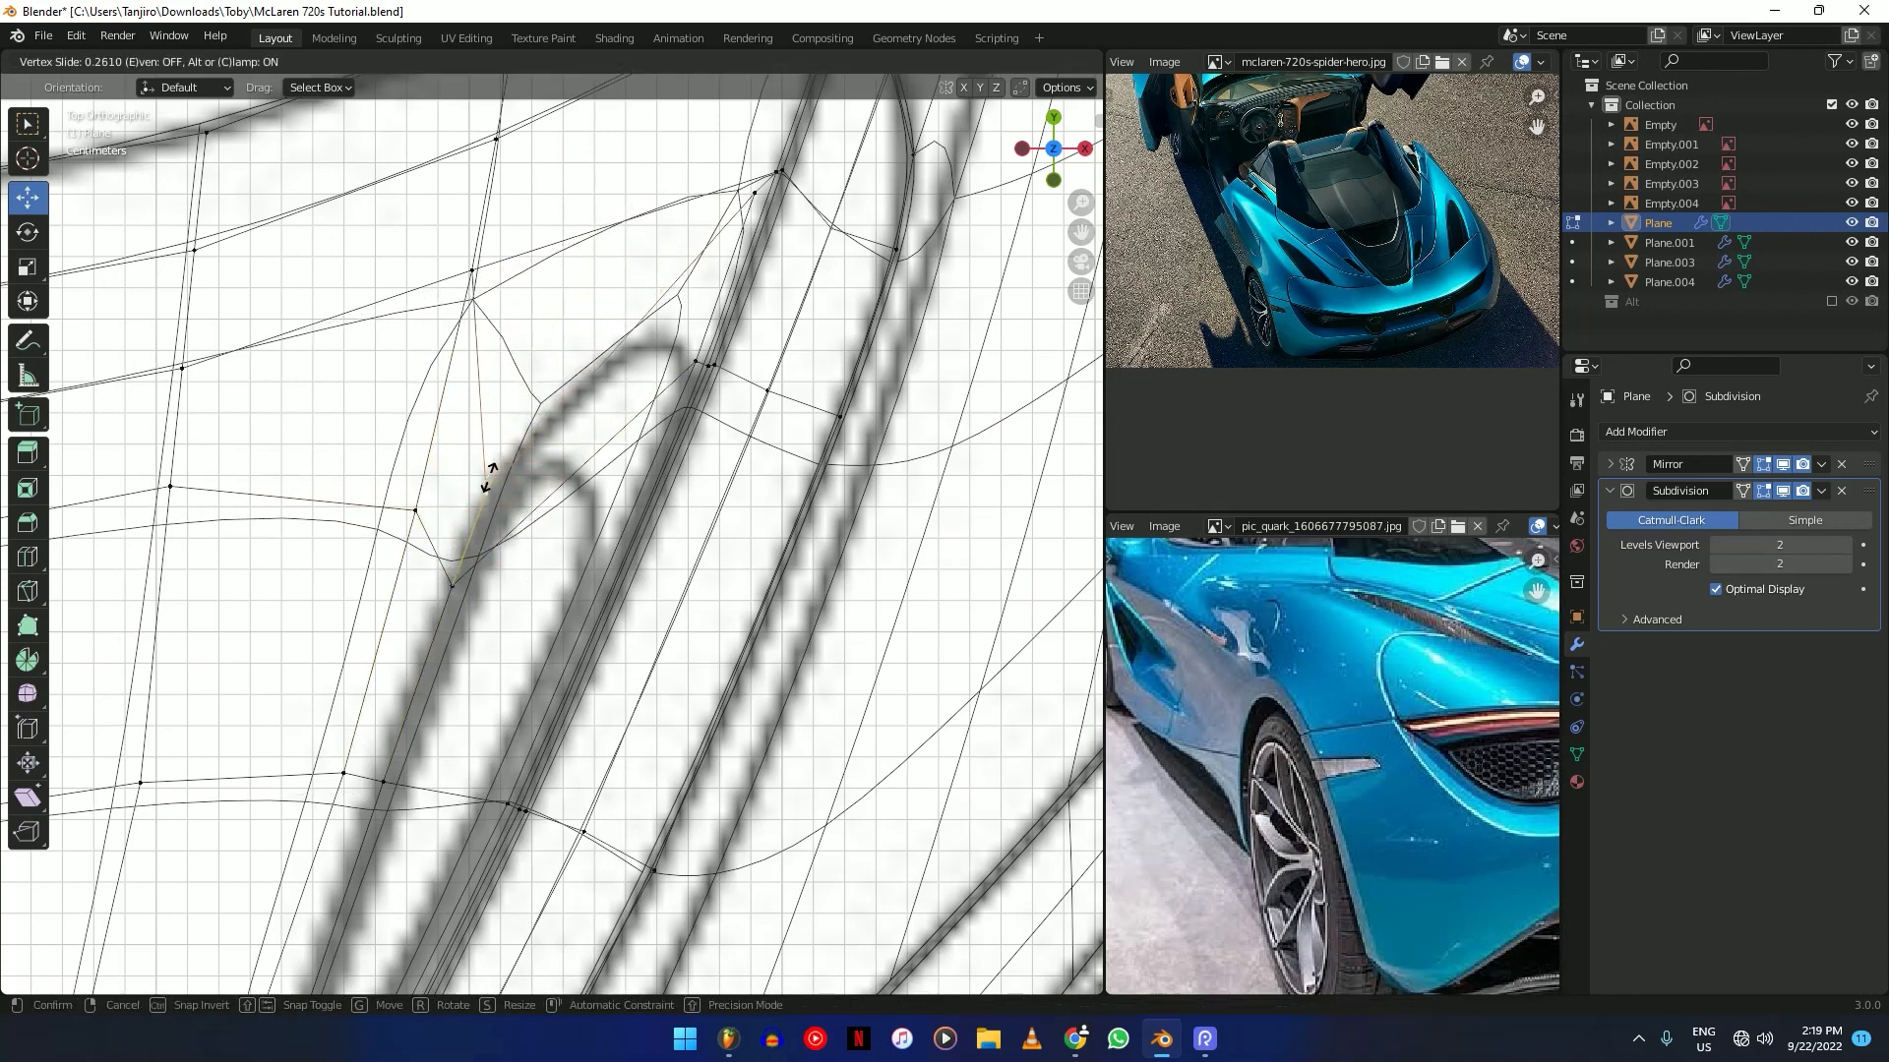
left_click(494, 484)
Slide the inset's two rear vertices on the crease side forward to follow the vent outline's rear tip.
left_click(691, 363)
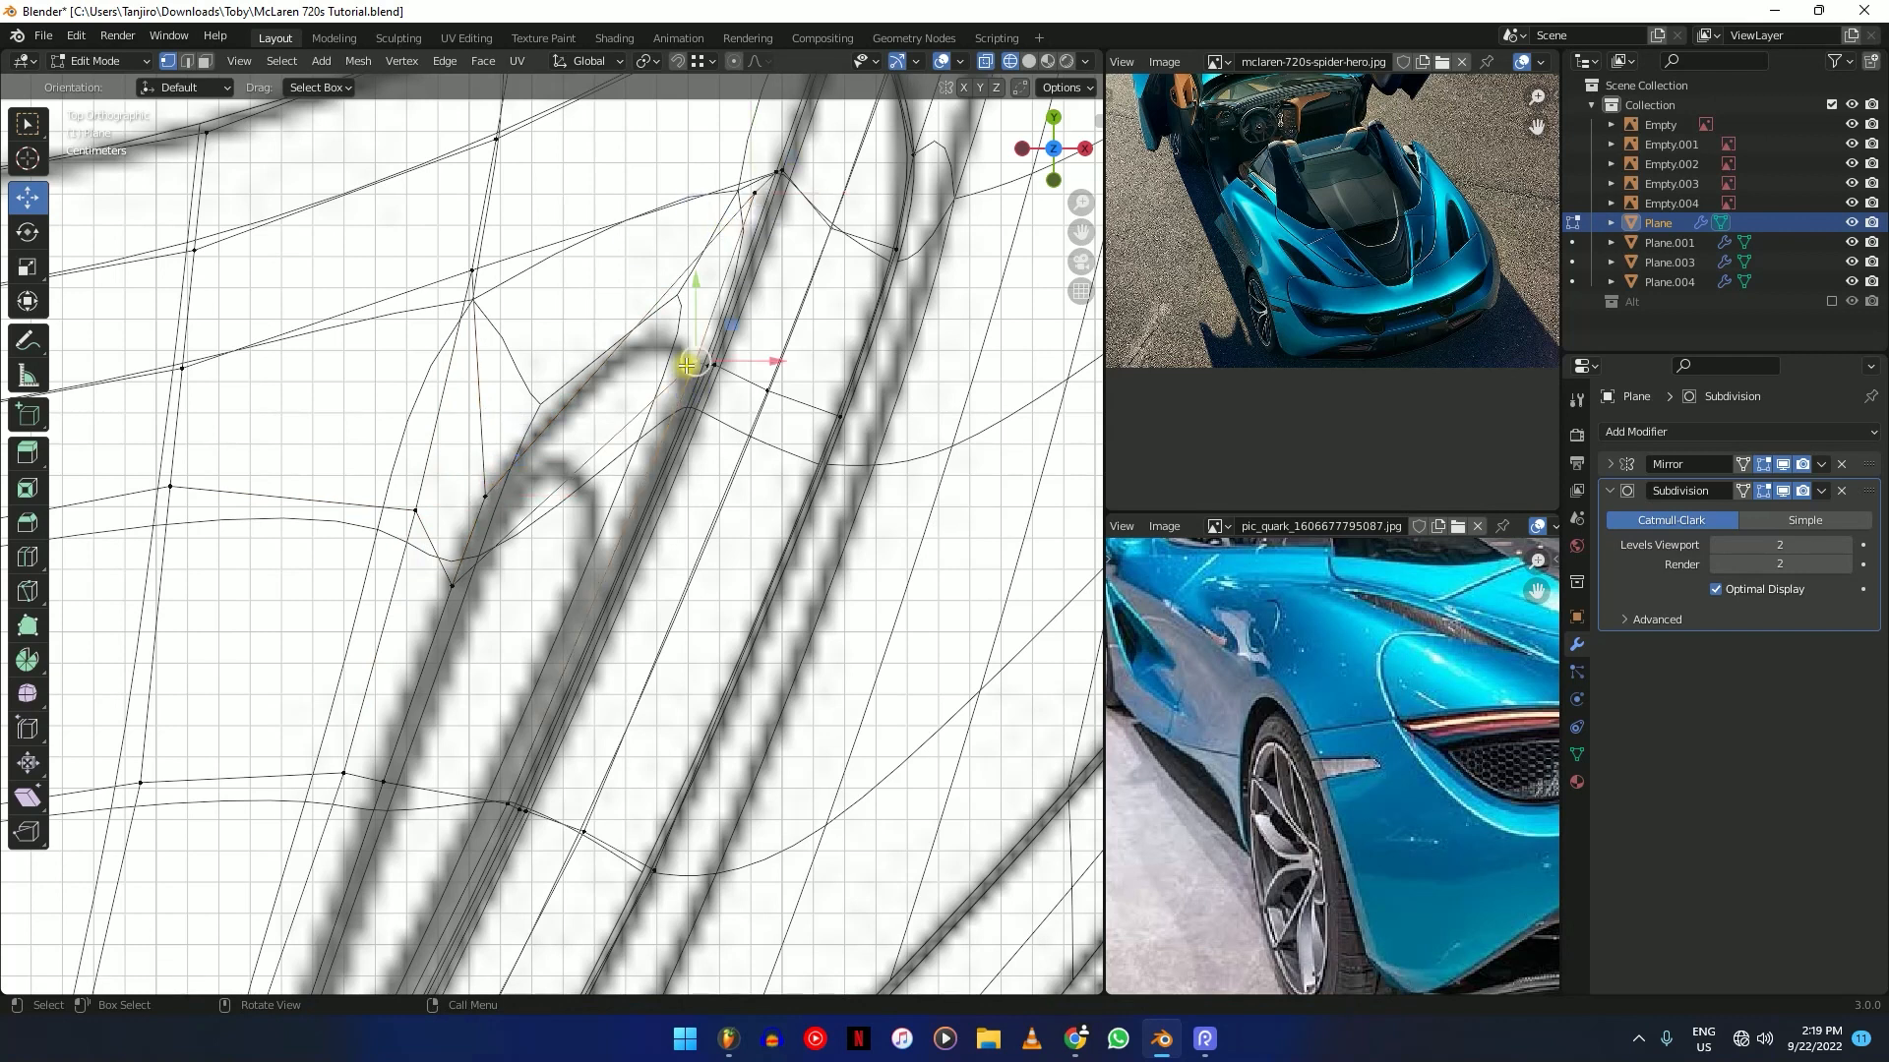
key("g")
key("g")
left_click(679, 419)
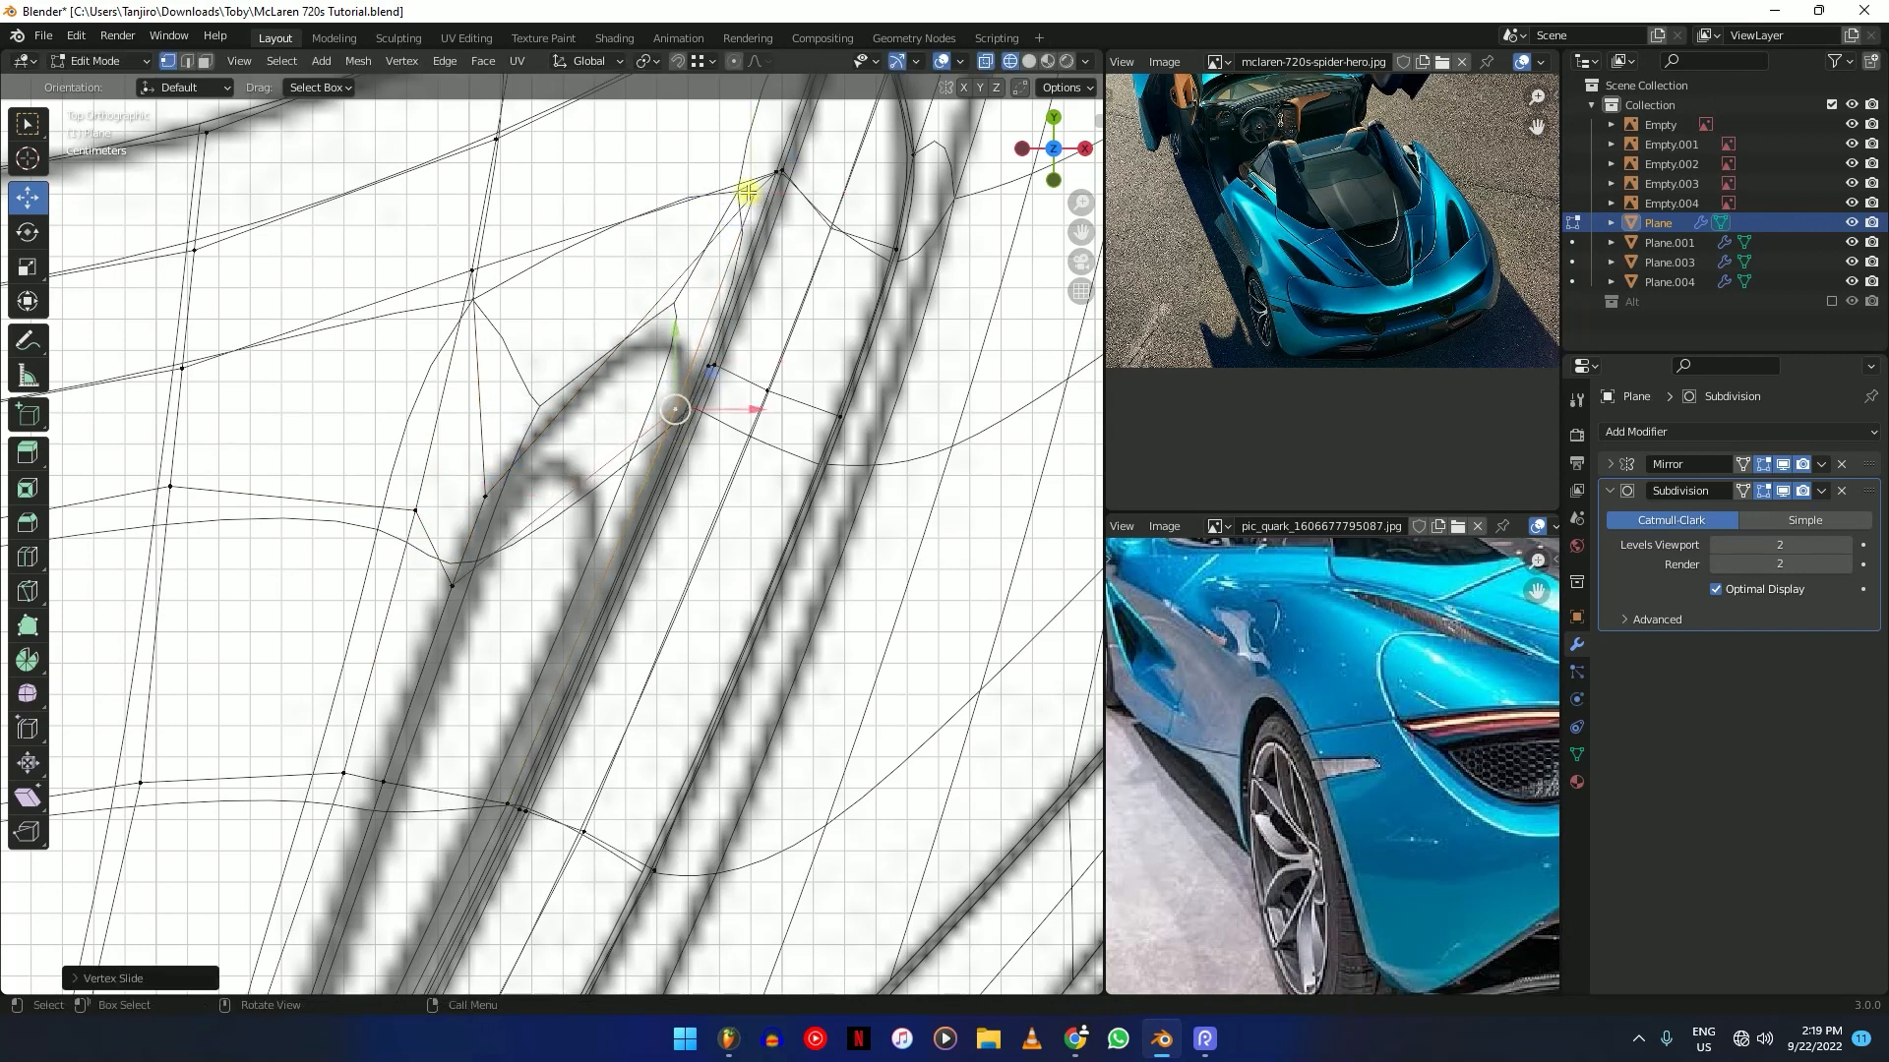
left_click(748, 192)
key("g")
key("g")
left_click(675, 348)
Slide the centreline-side rear corner vertex rearward with clamping off so it follows the outline's curve.
left_click(519, 477)
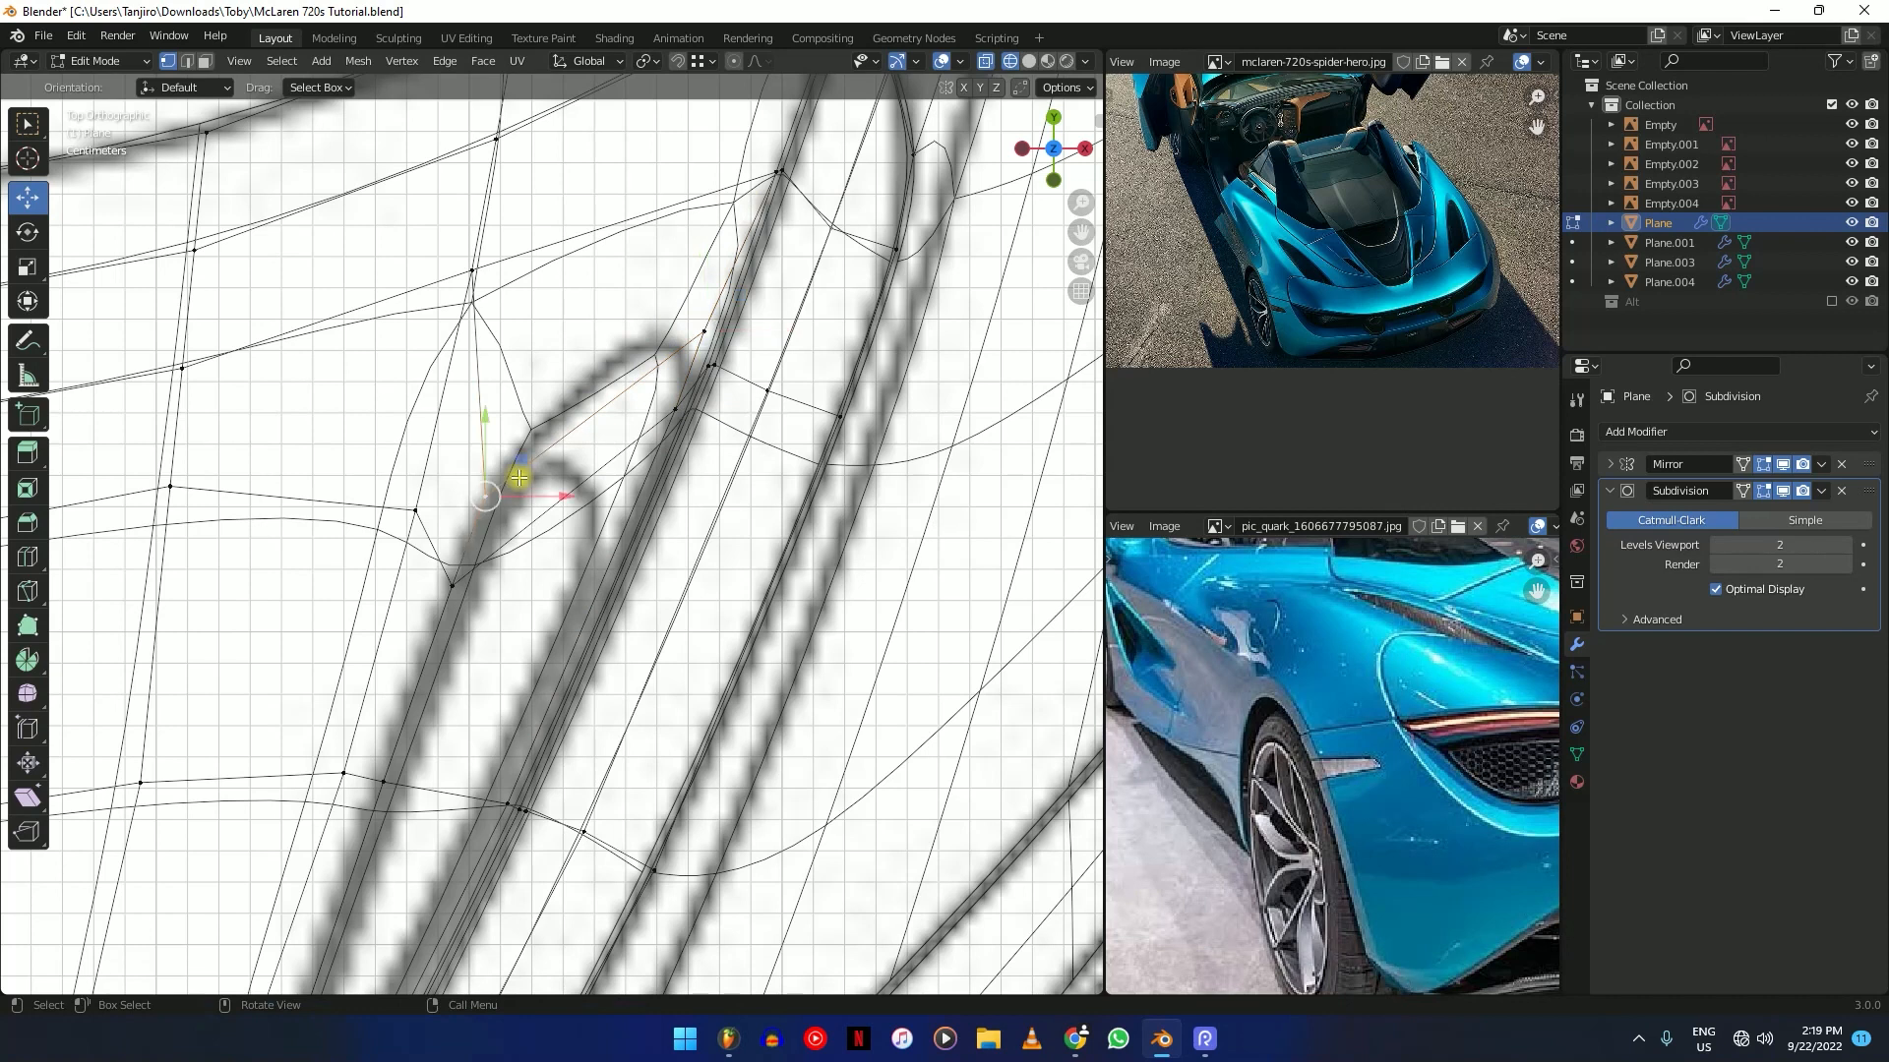
key("g")
key("g")
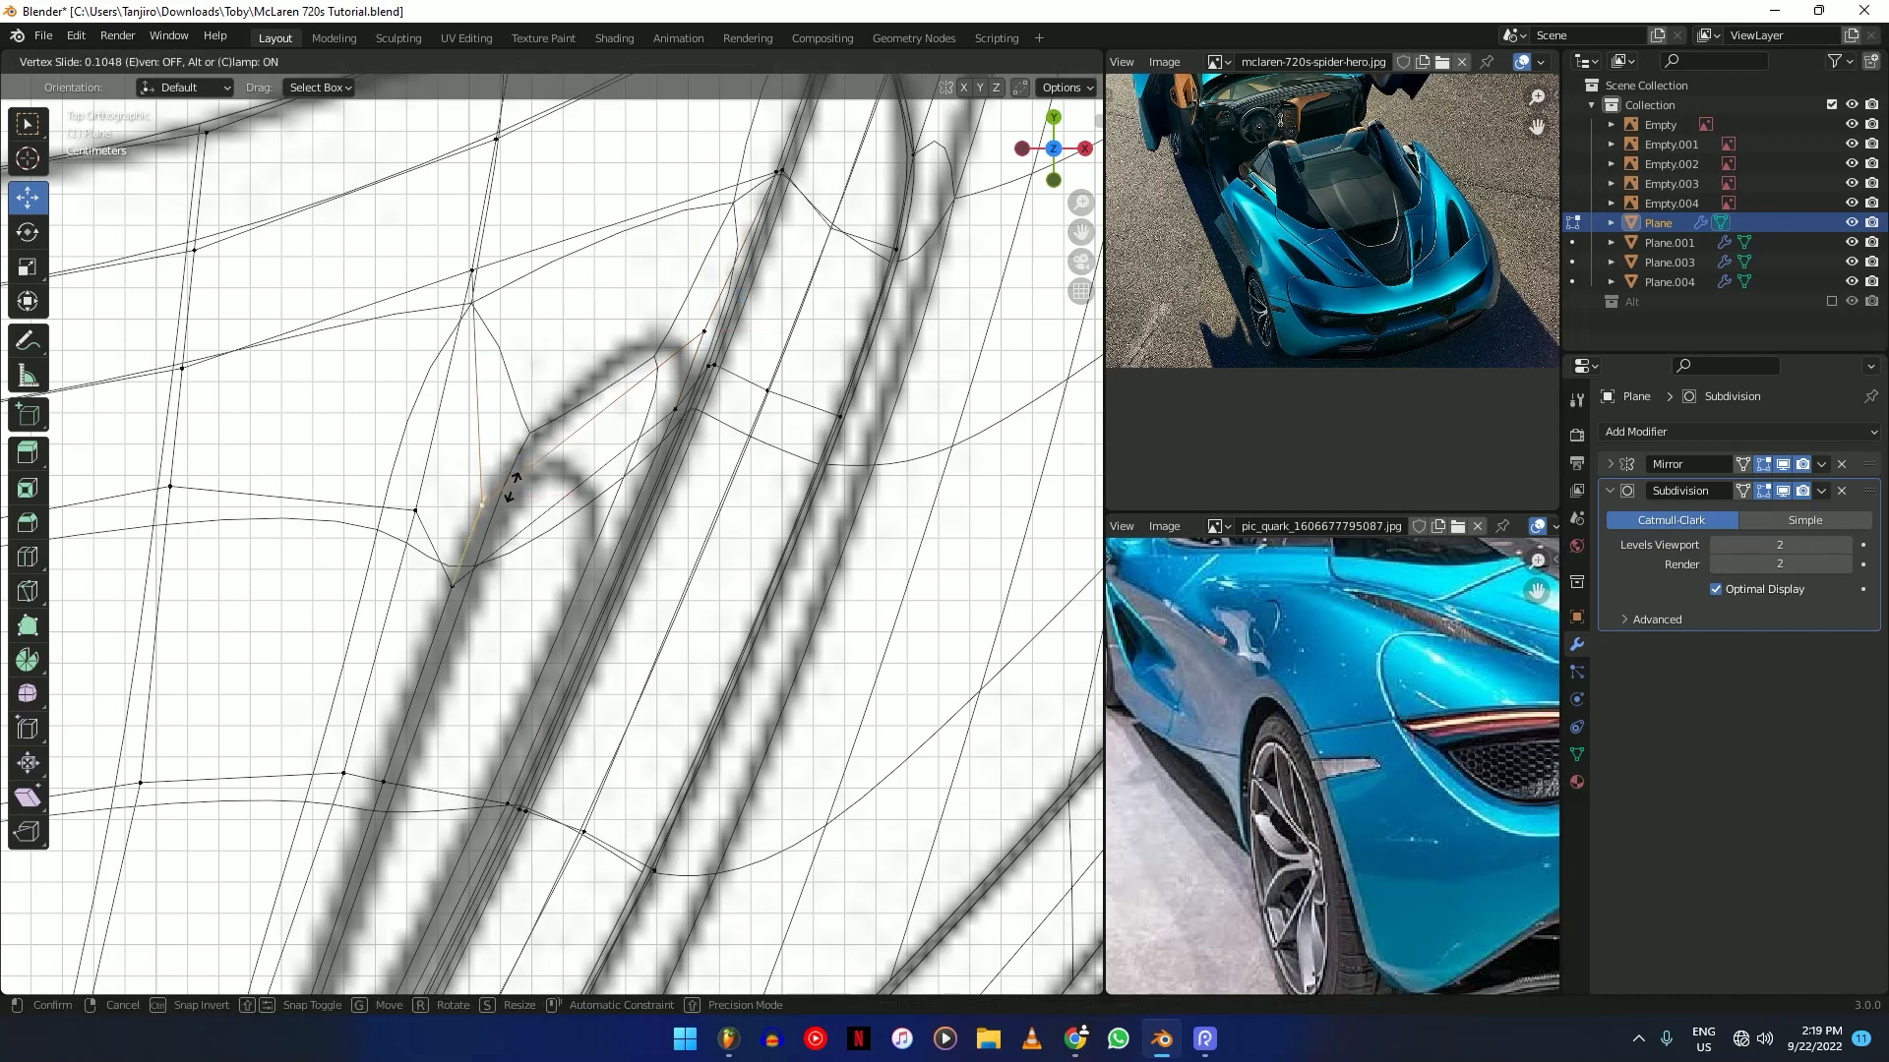
left_click(557, 422)
Select the inset faces inside the vent outline from front to rear and delete them to open the vent.
scroll(557, 423, "down", 3)
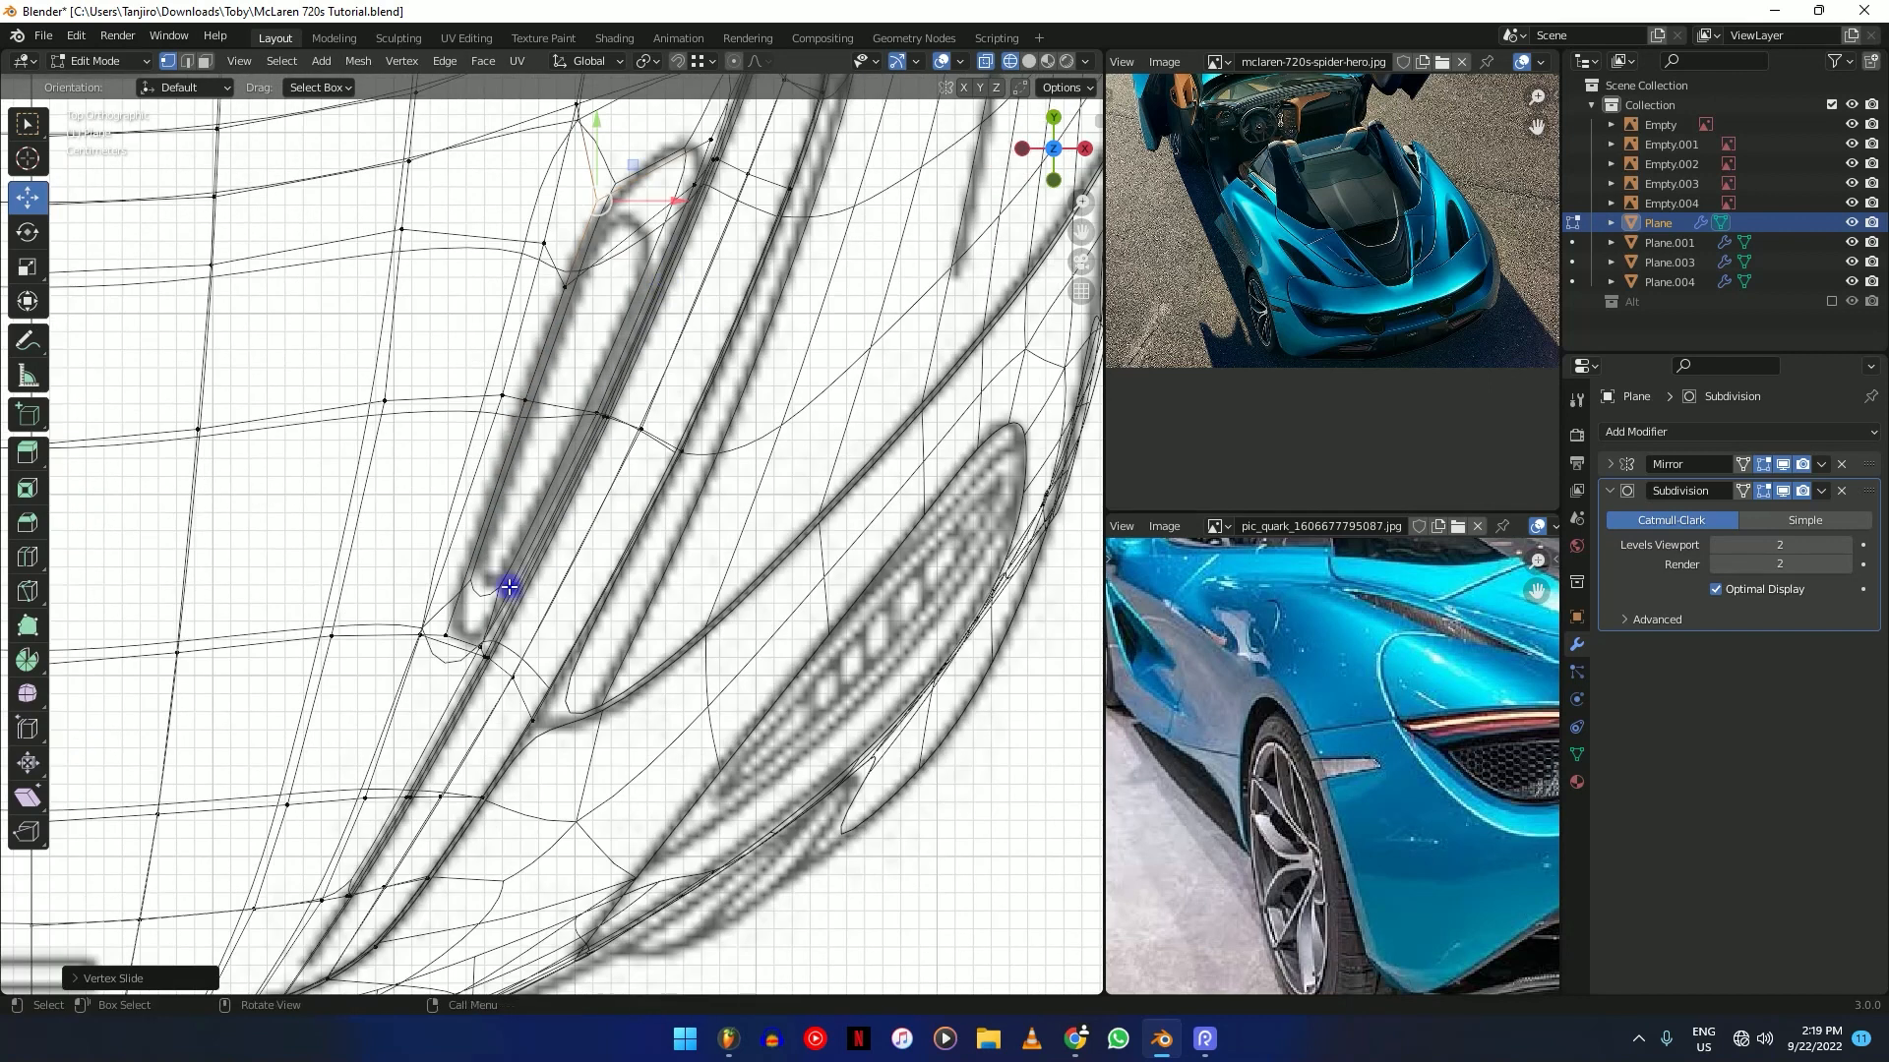
left_click(473, 639)
left_click(579, 413, "ctrl")
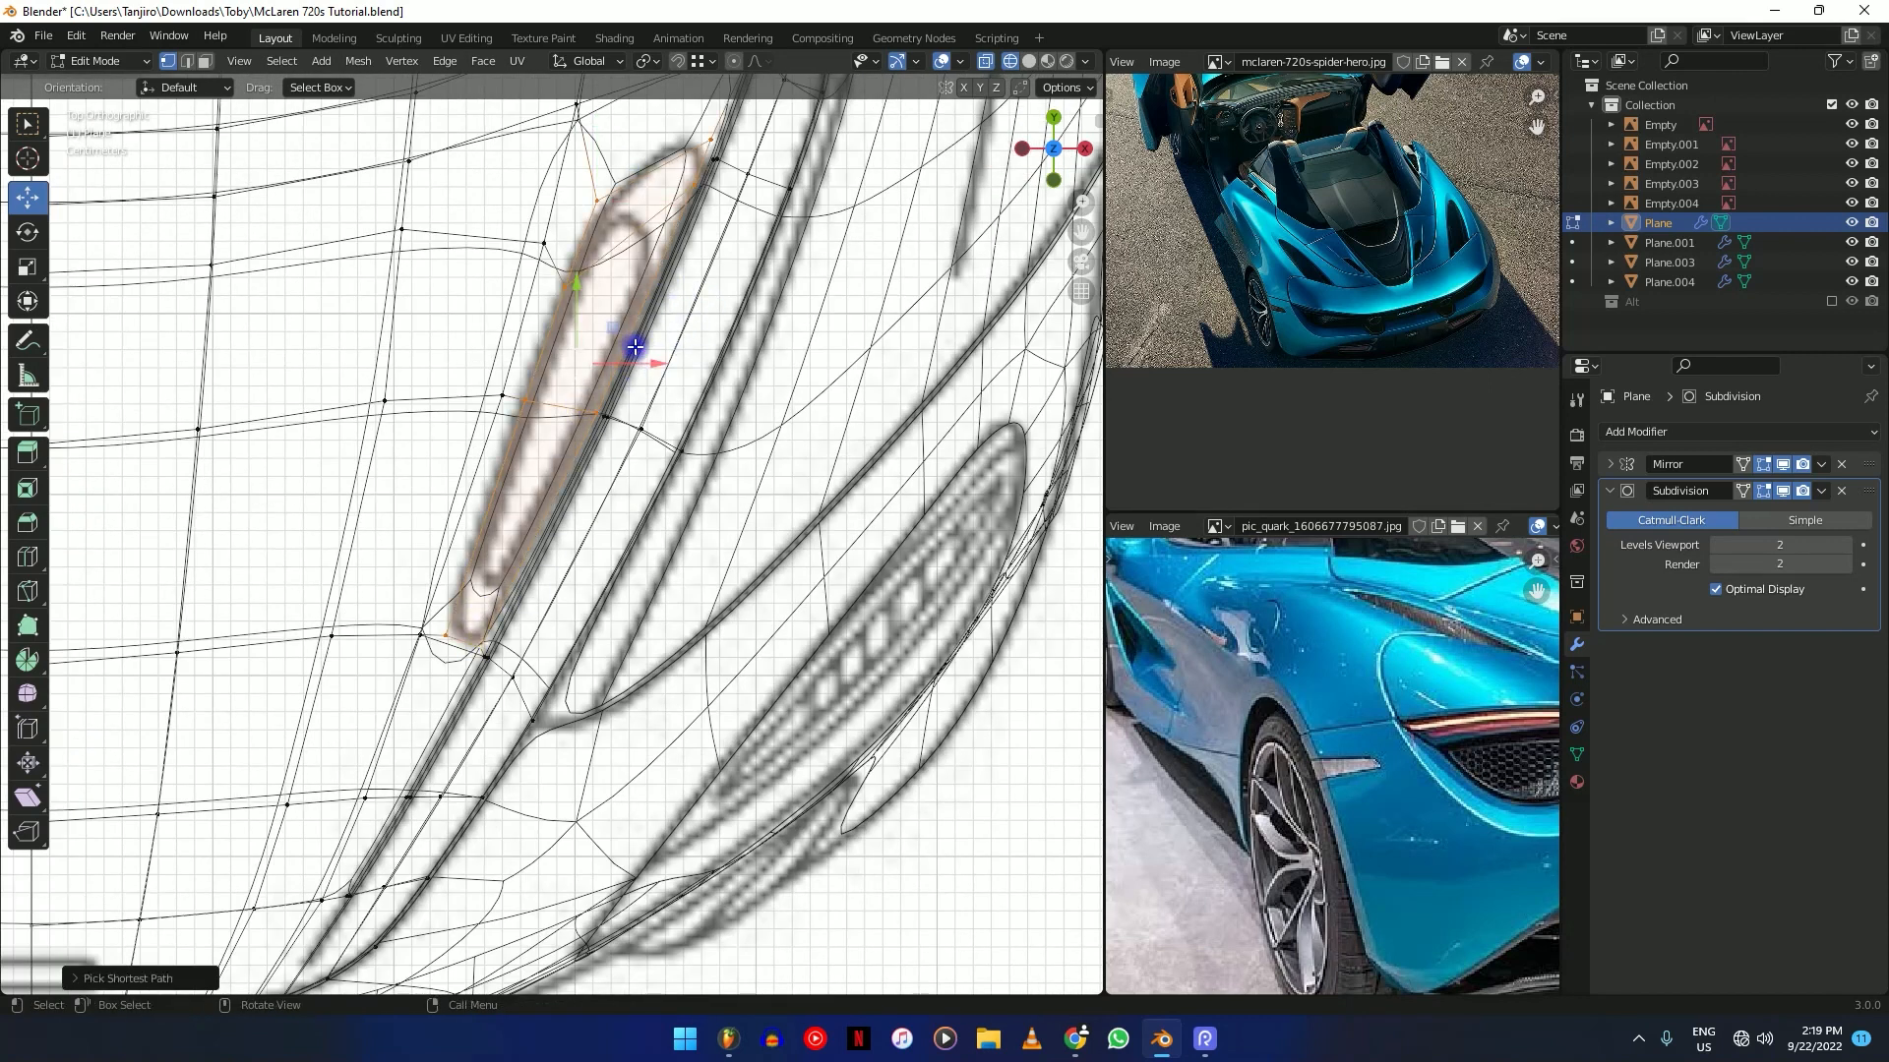
key("x")
left_click(647, 391)
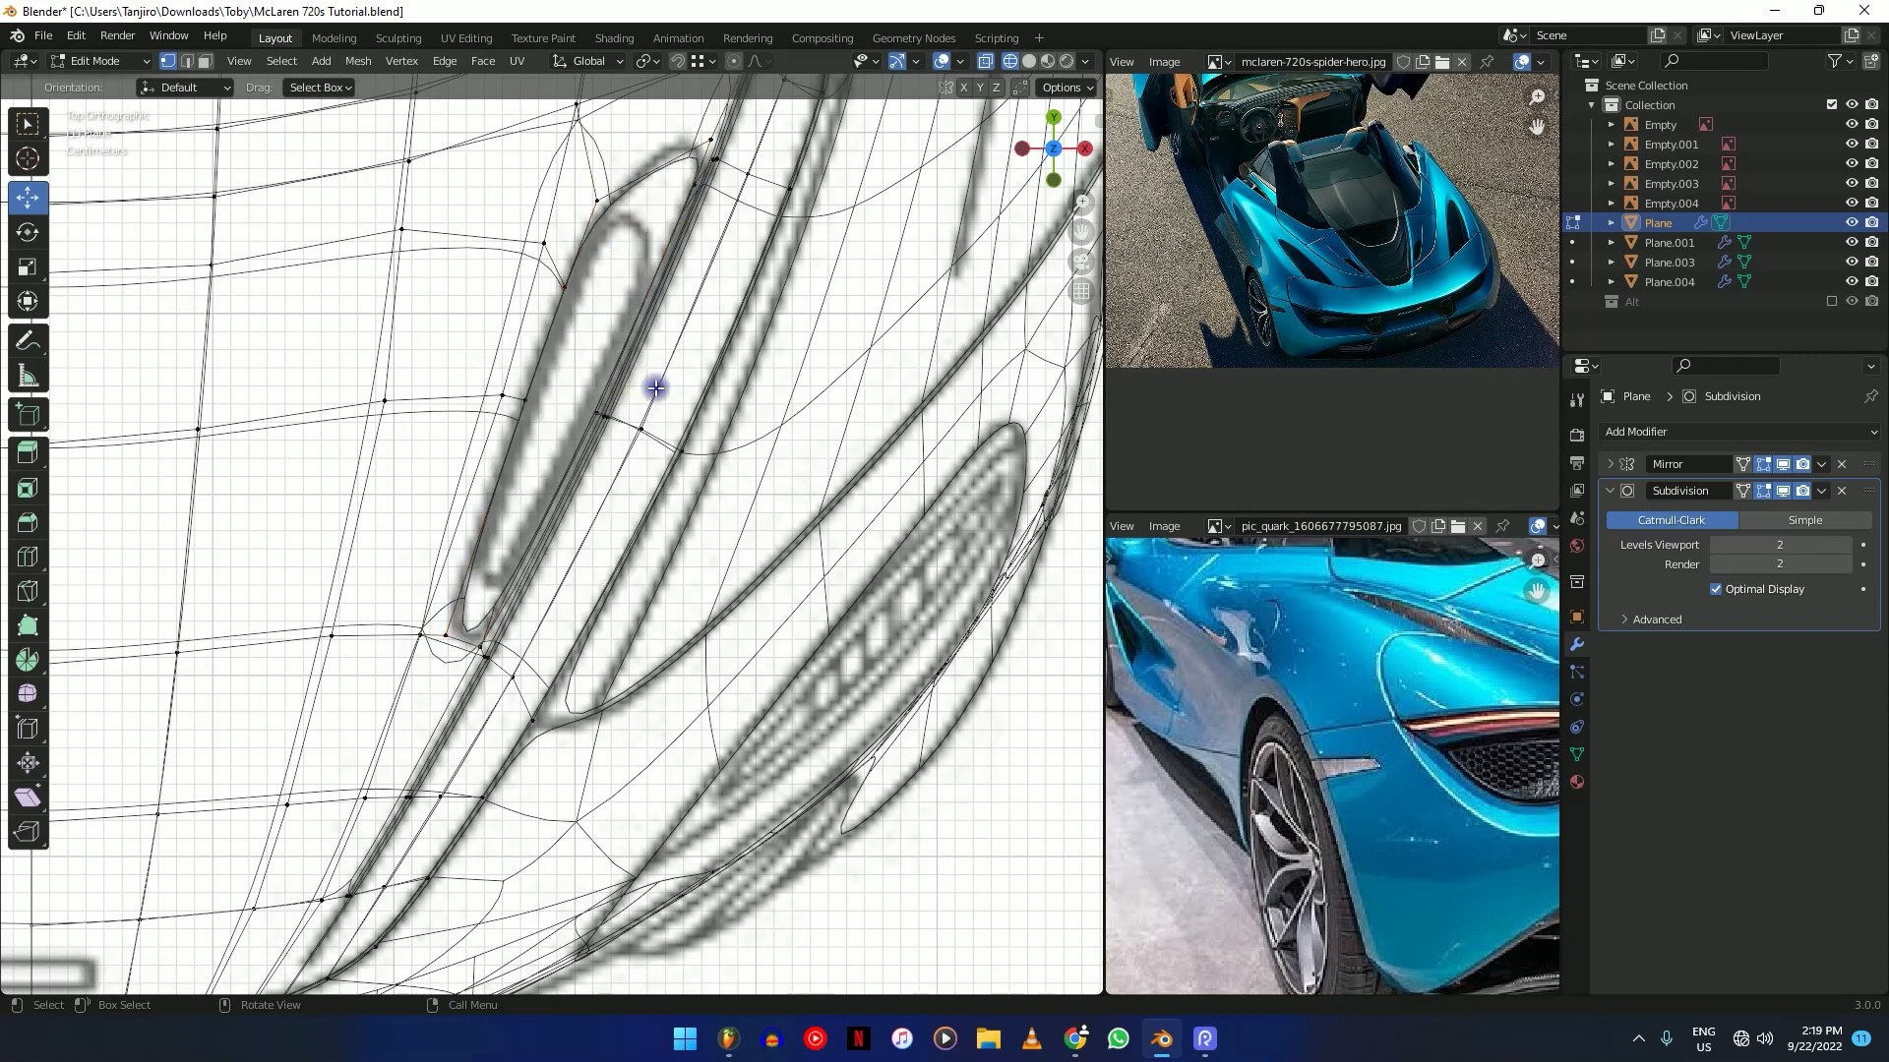
Turn on the Screencast Keys display and hide its settings again.
key("n")
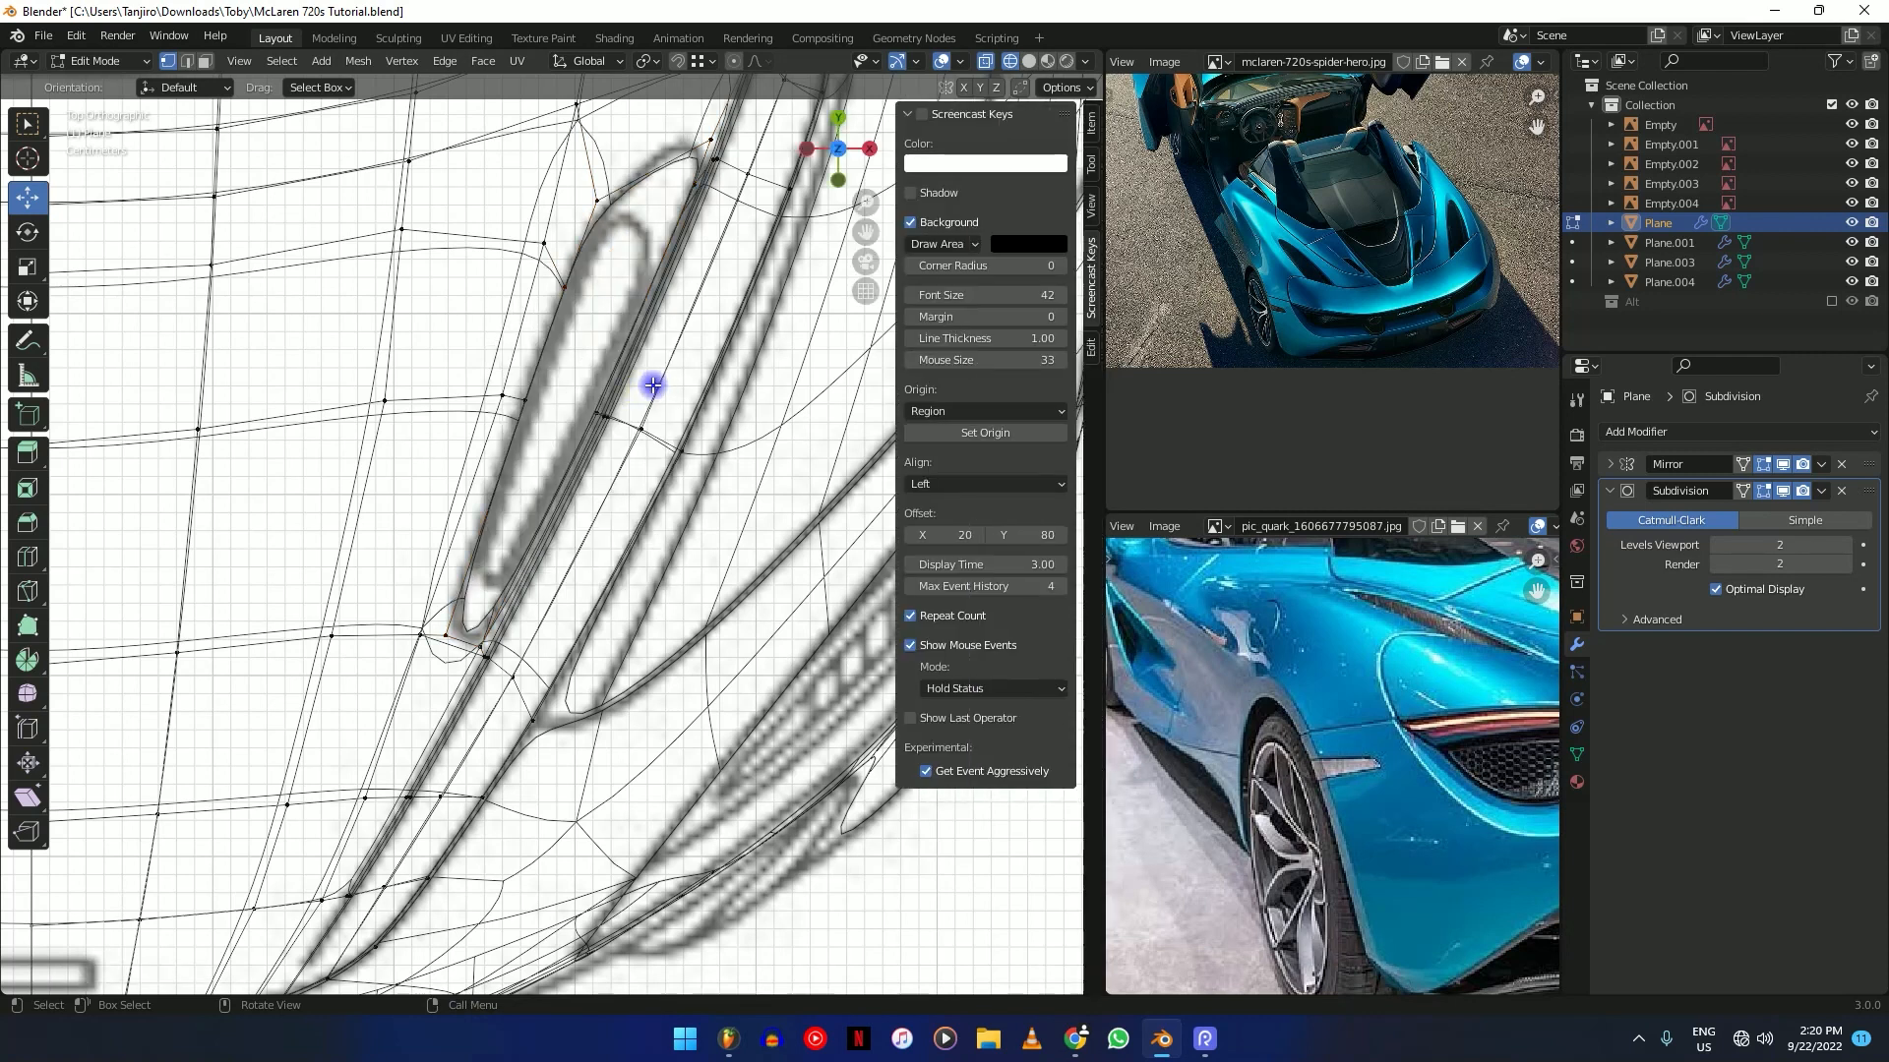
left_click(976, 116)
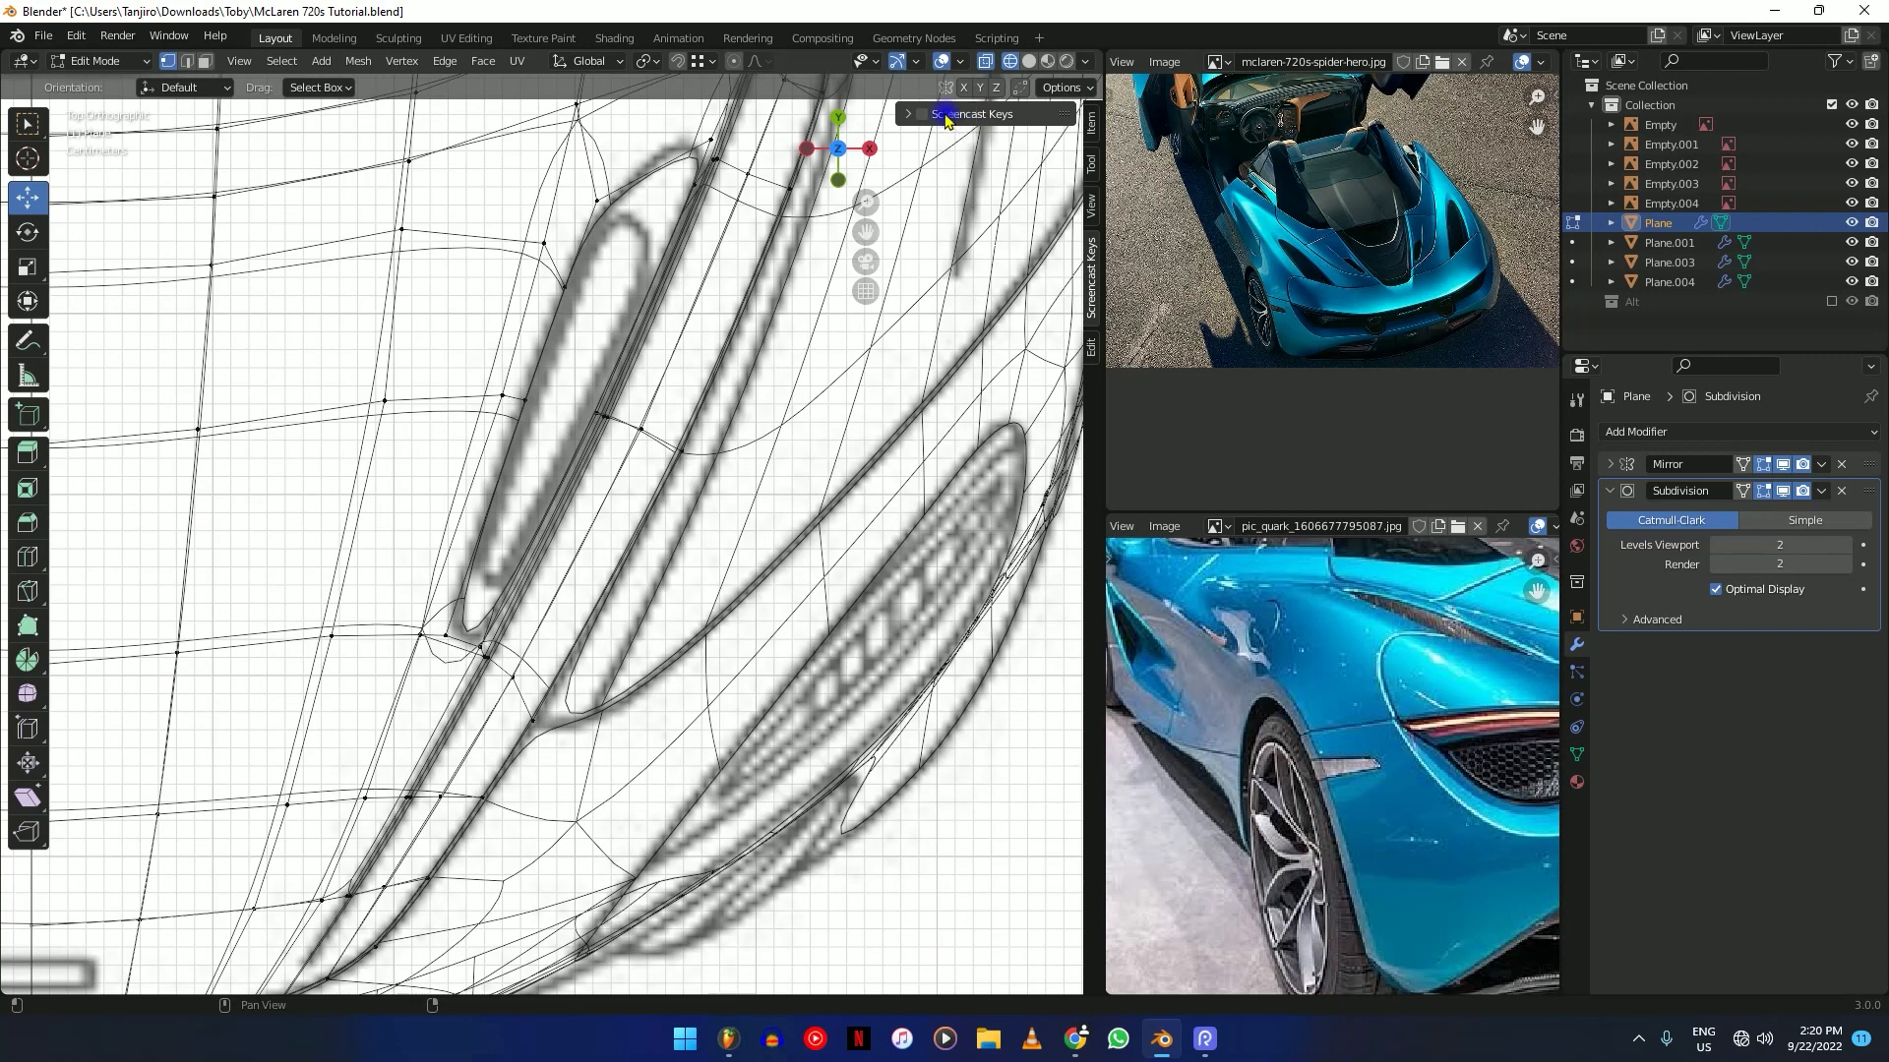
key("n")
Check the vent opening in solid and wireframe shading, and slide its crease-side rear tip vertex rearward along its edge.
scroll(695, 354, "up", 3)
middle_click_drag(742, 225, 713, 433, "shift")
key("shift+z")
scroll(705, 615, "down", 6)
scroll(686, 342, "up", 4)
key("shift+z")
scroll(777, 299, "up", 5)
left_click(576, 386)
key("g")
key("g")
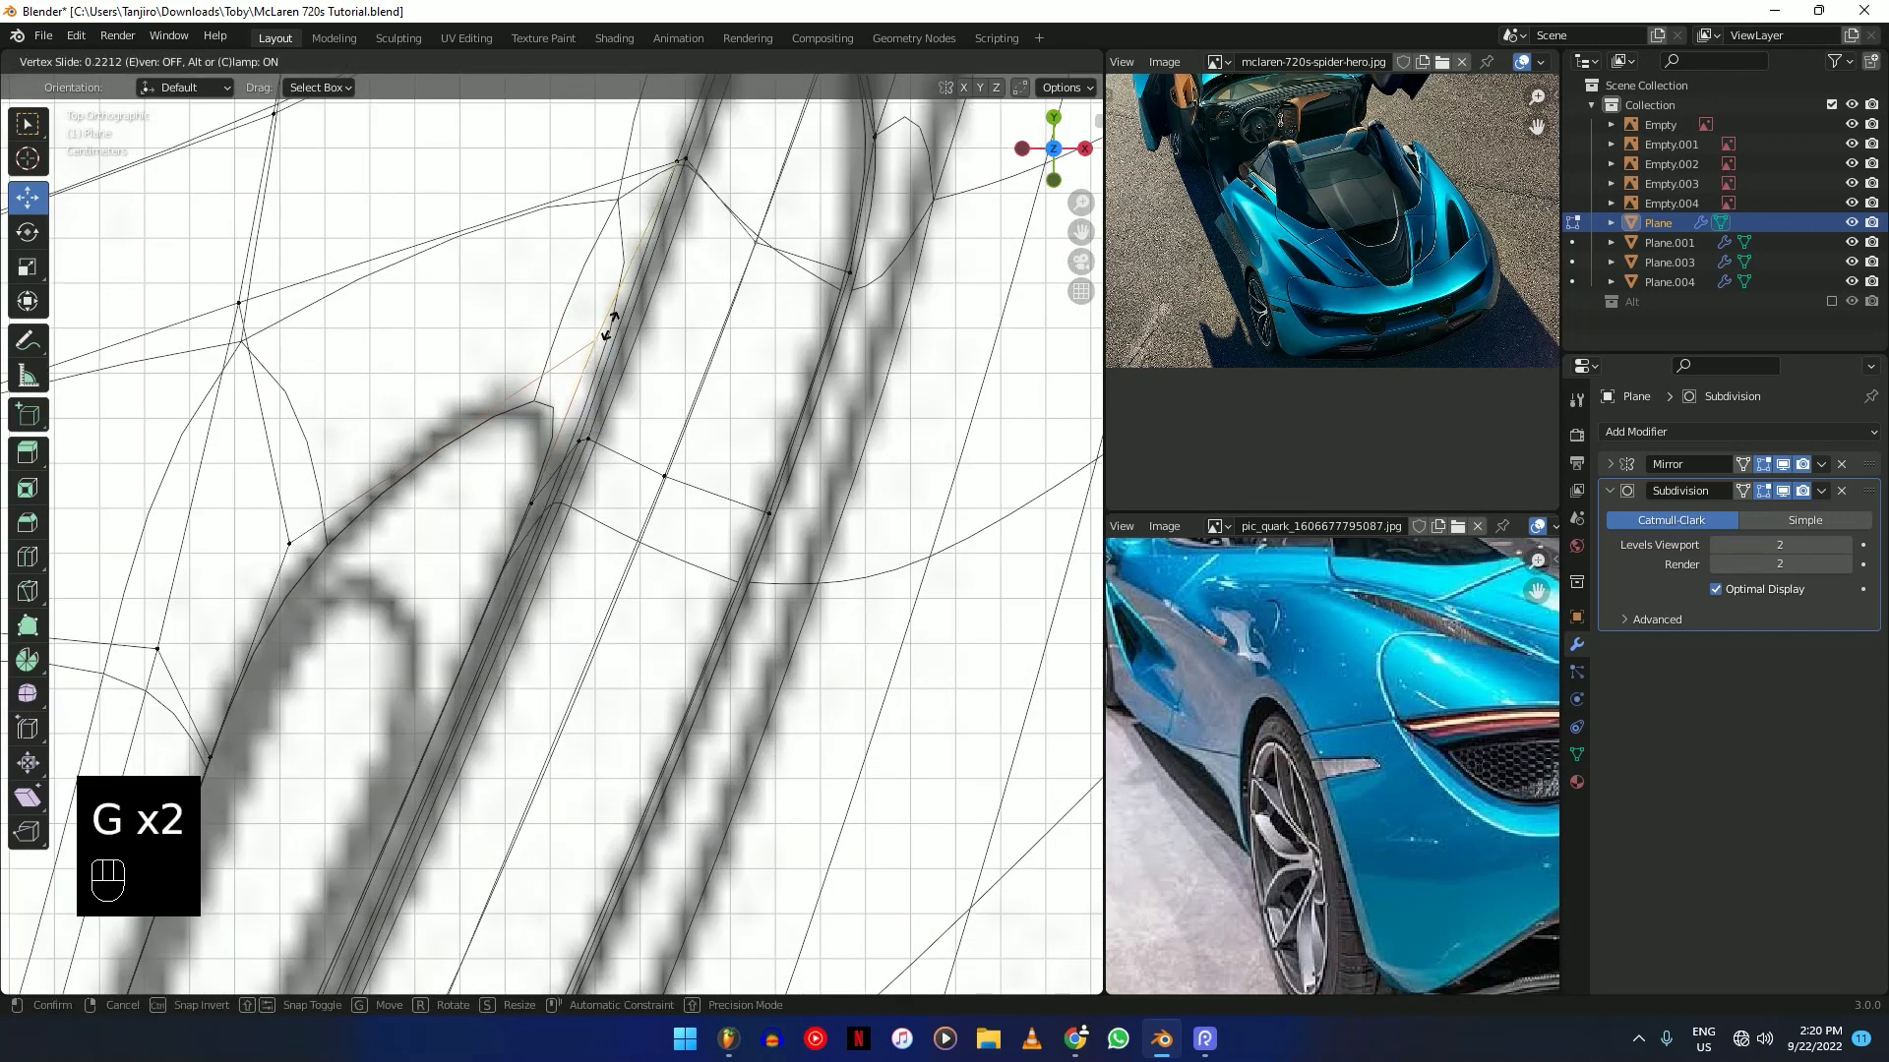
left_click(611, 332)
Slide the centreline-side vertex of the opening's rear curve slightly rearward along its edge.
left_click(325, 520)
key("g")
key("g")
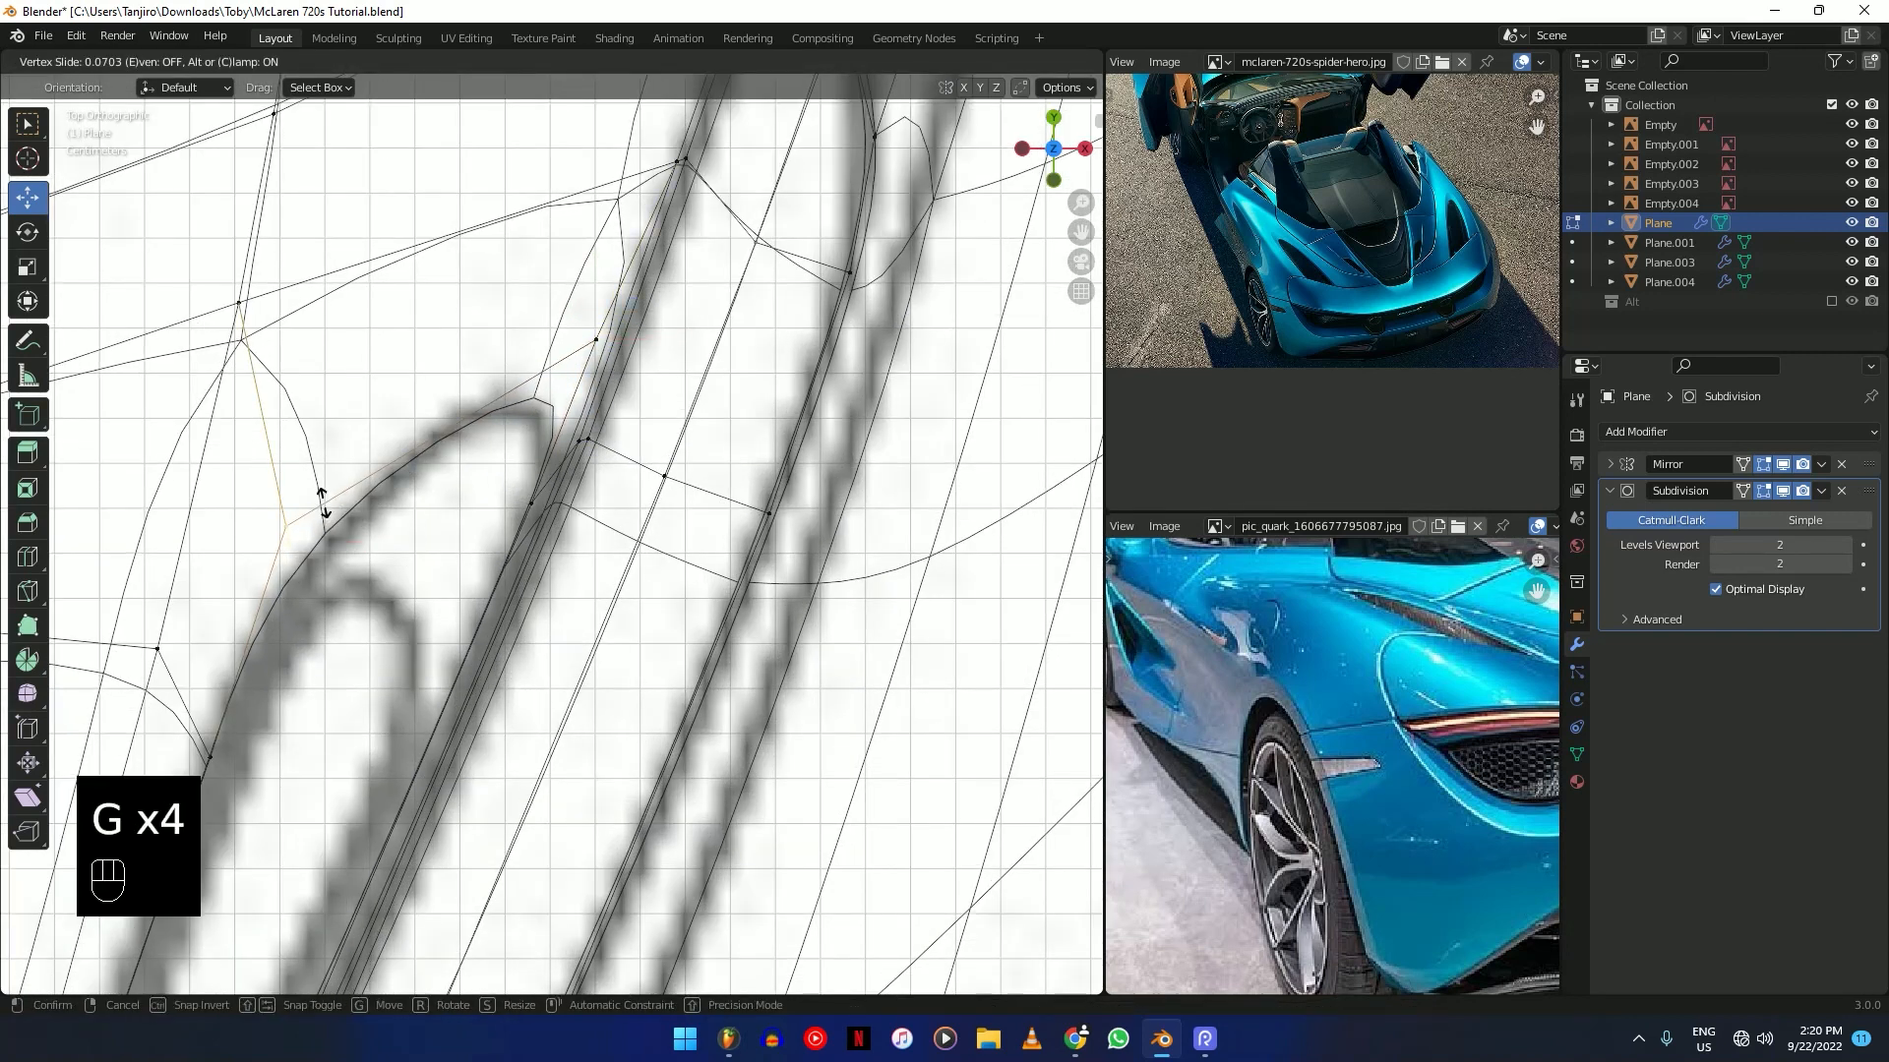
left_click(322, 502)
Slide the opening's front corner vertex on the centreline side in small adjustments along its edges to match the vent outline.
scroll(379, 539, "down", 3)
mouse_move(437, 560)
middle_mouse_down("shift")
mouse_move(483, 532)
mouse_move(561, 293)
middle_mouse_up("shift")
middle_click_drag(430, 633, 552, 387, "shift")
middle_click_drag(556, 455, 598, 337, "shift")
scroll(532, 477, "up", 2)
left_click(484, 502)
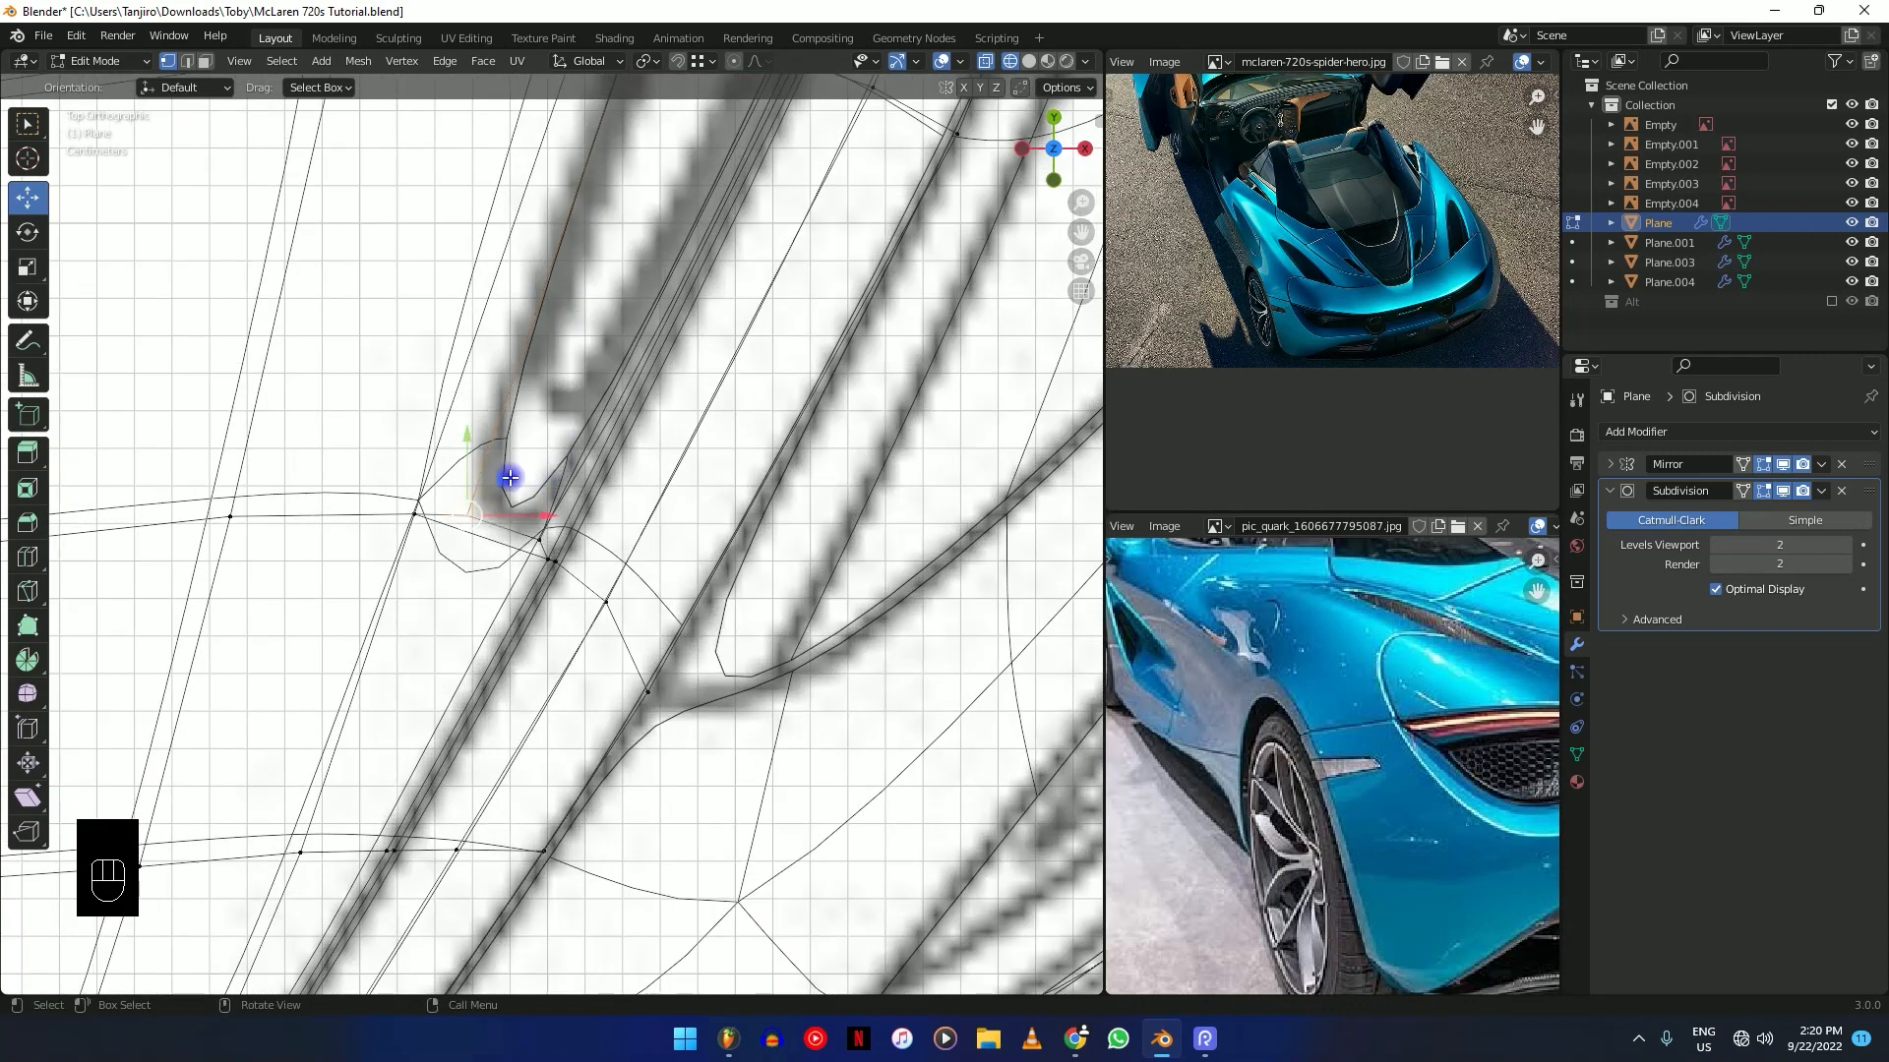
key("g")
key("g")
left_click(500, 476)
key("g")
key("g")
left_click(499, 474)
key("g")
key("g")
left_click(493, 472)
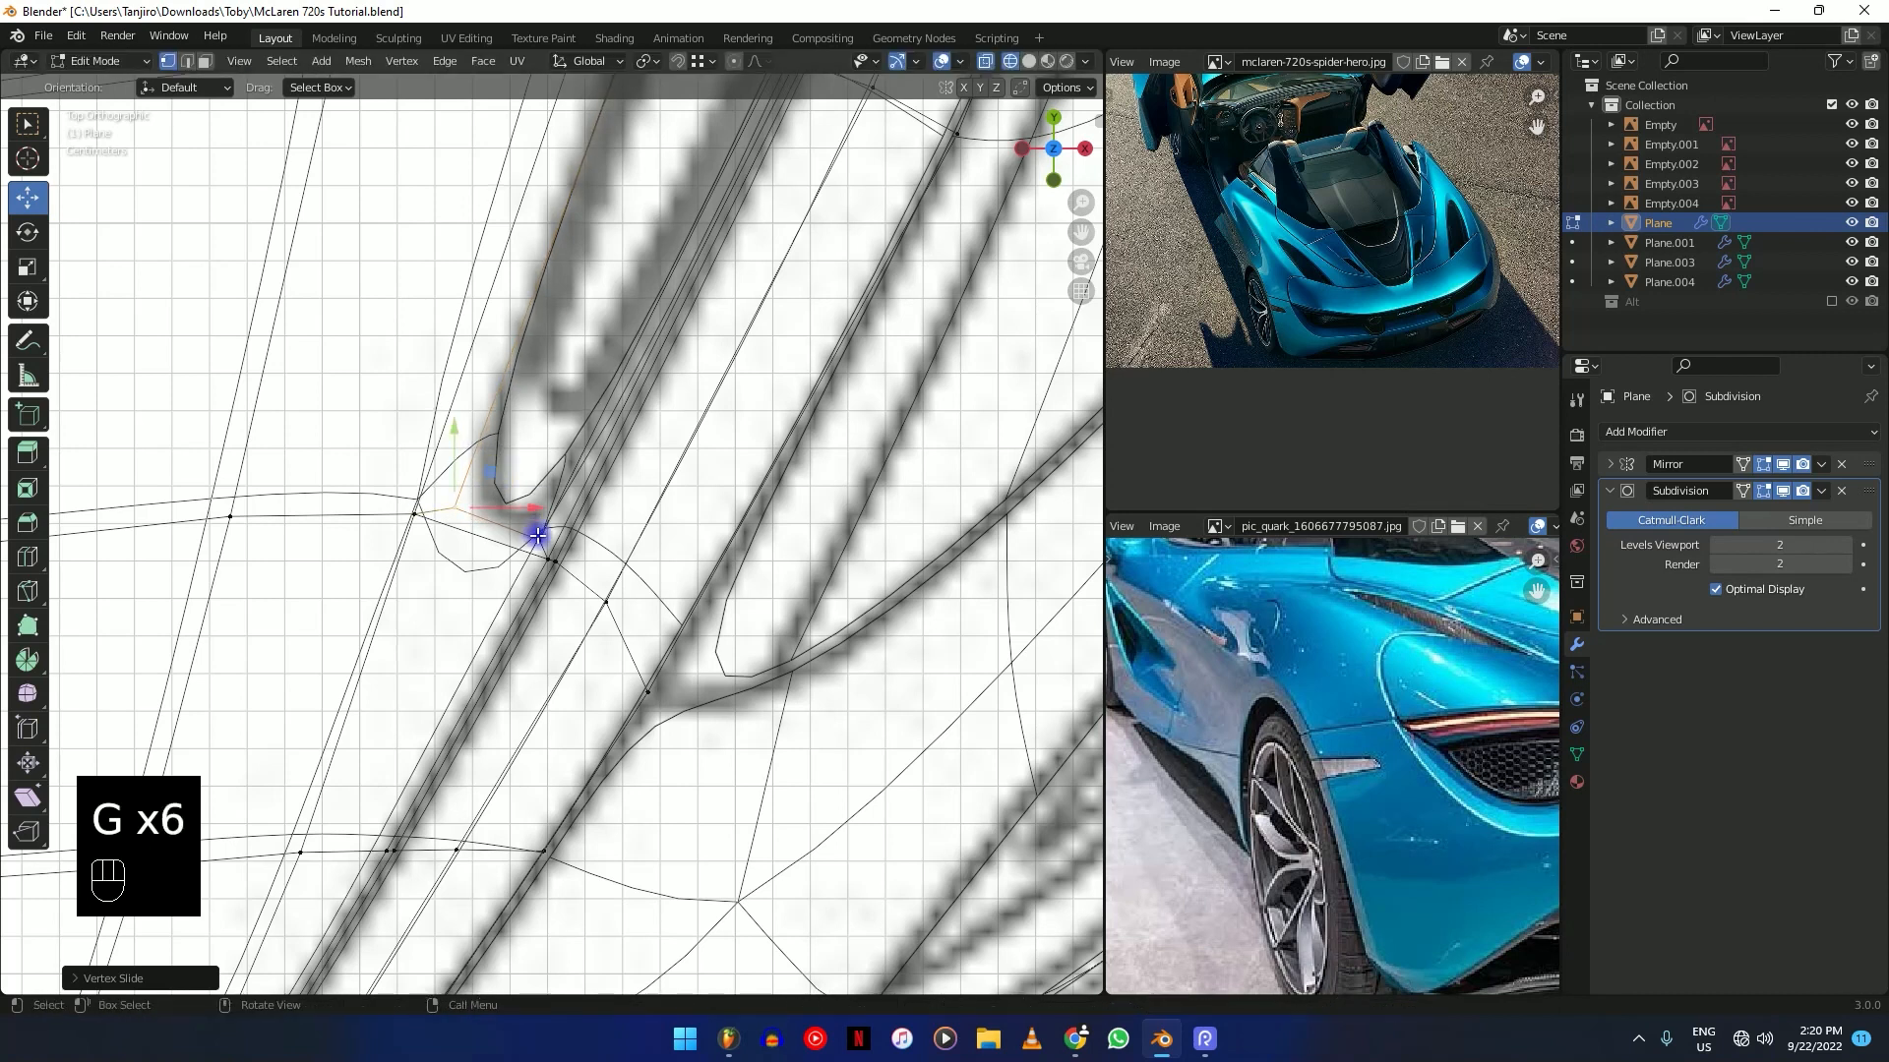
Slide the opening's front corner vertex on the crease side slightly along its edge with precise movement.
key("g")
key("g")
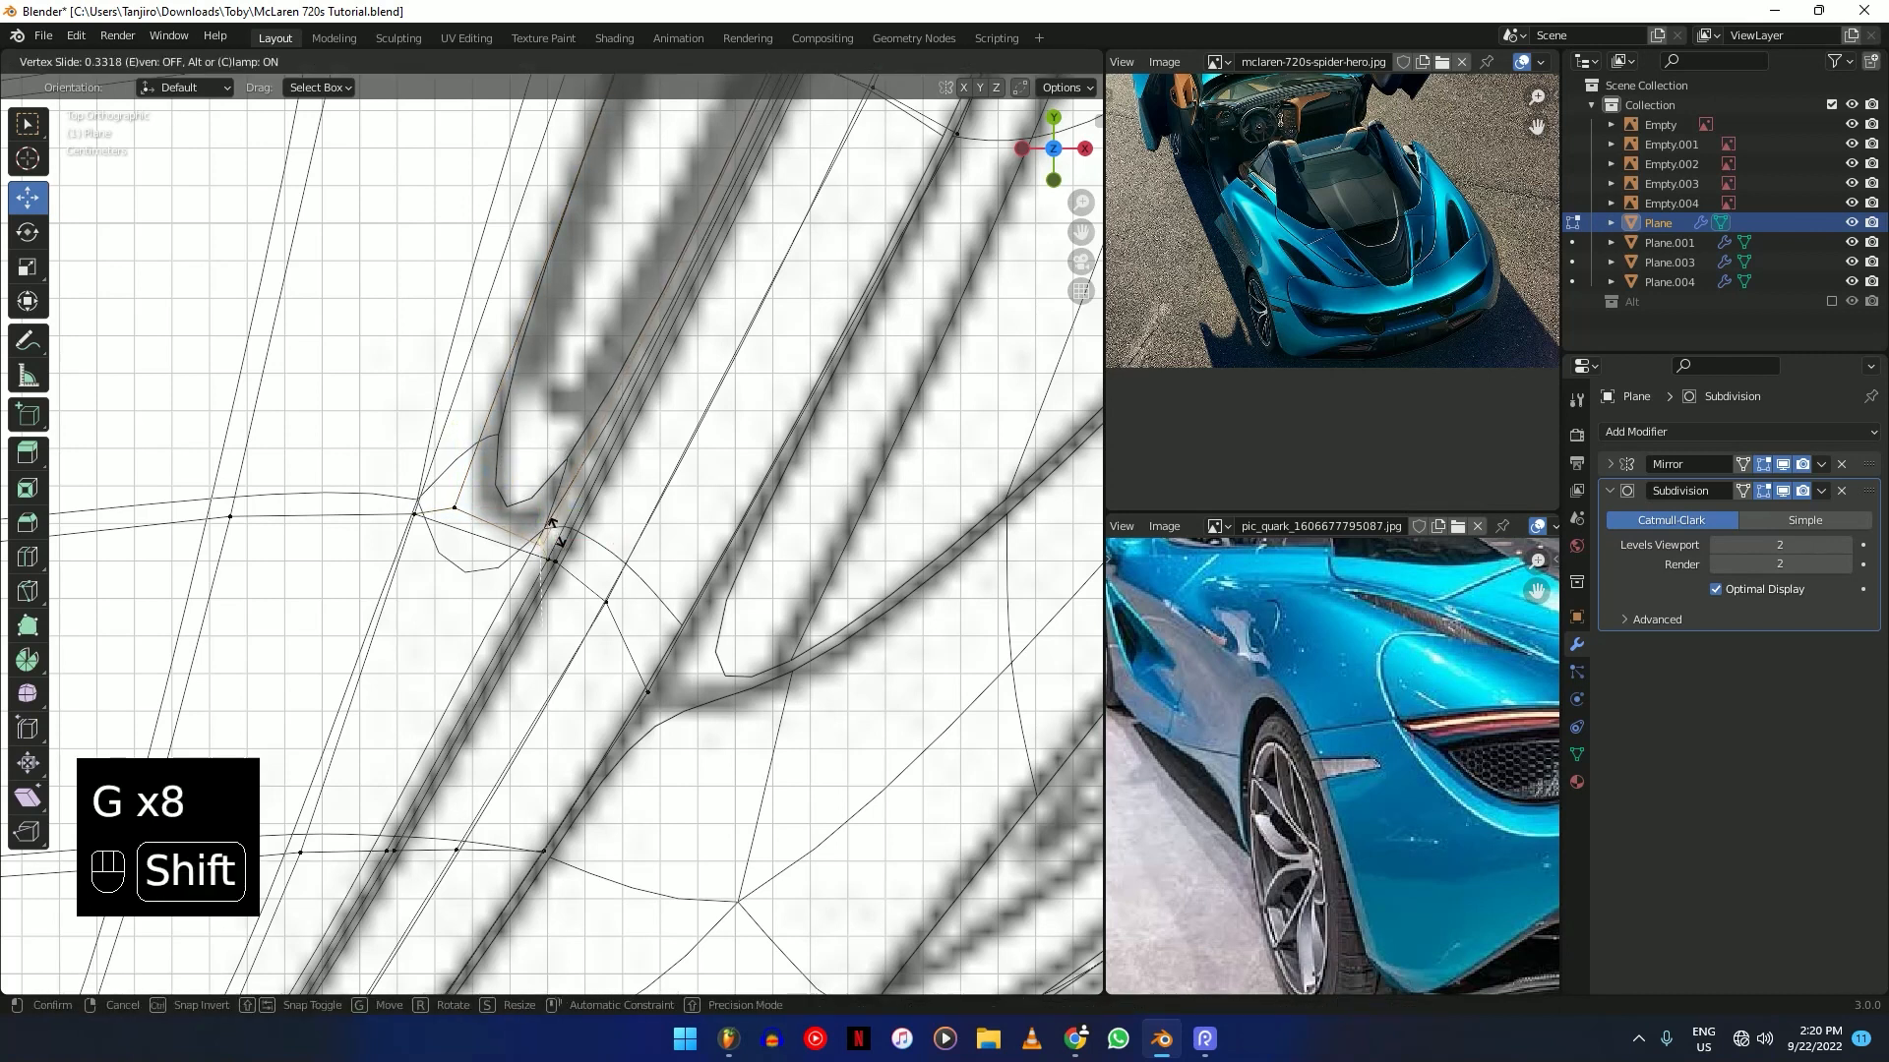
left_click(552, 514)
Leave Edit Mode and show the body in solid shading with MatCap lighting to inspect the hood vents.
scroll(611, 375, "down", 7)
key("Tab")
middle_click_drag(611, 374, 700, 361, "shift")
key("shift+z")
scroll(639, 423, "up", 4)
middle_click_drag(731, 251, 966, 128)
left_click(1084, 61)
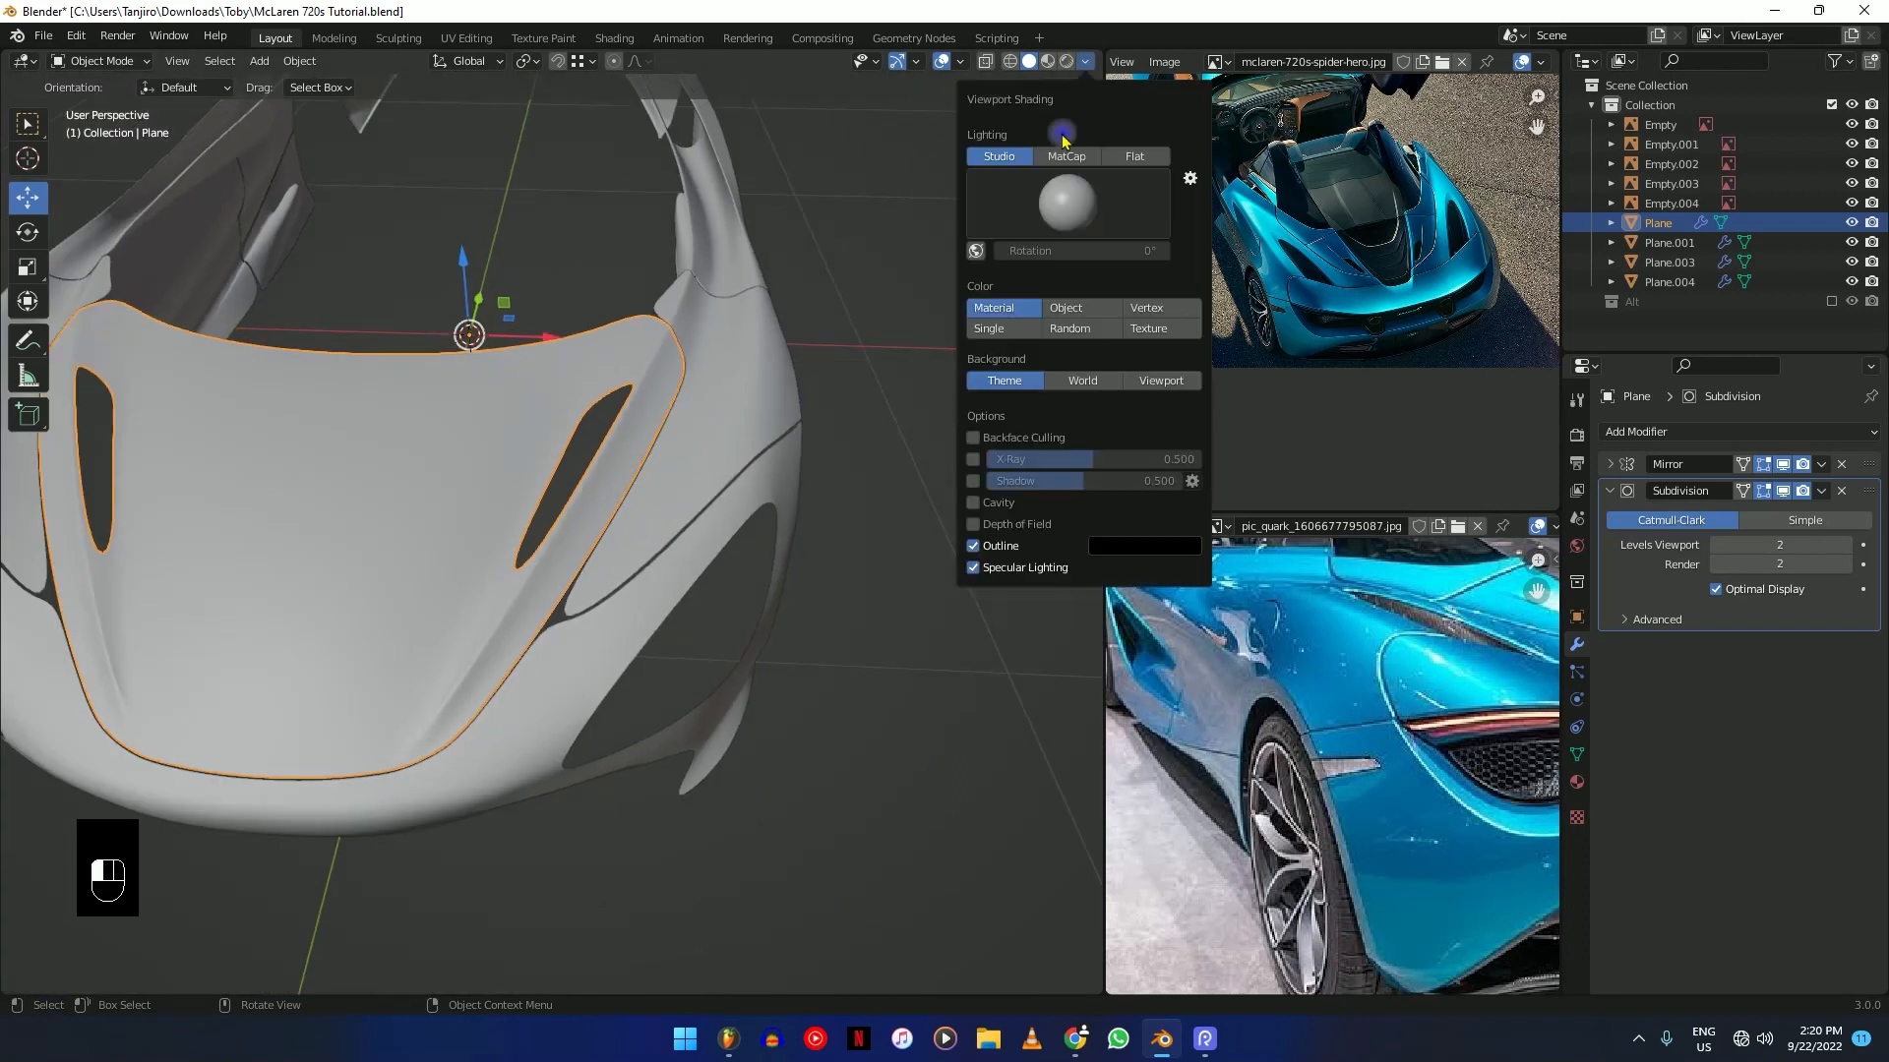
left_click(1062, 155)
mouse_move(654, 339)
middle_mouse_down()
mouse_move(708, 394)
mouse_move(737, 468)
mouse_move(708, 493)
mouse_move(522, 514)
mouse_move(342, 455)
mouse_move(203, 345)
mouse_move(758, 510)
mouse_move(645, 570)
mouse_move(603, 651)
mouse_move(623, 528)
mouse_move(751, 315)
mouse_move(662, 421)
mouse_move(597, 362)
mouse_move(705, 445)
mouse_move(657, 436)
mouse_move(789, 505)
middle_mouse_up()
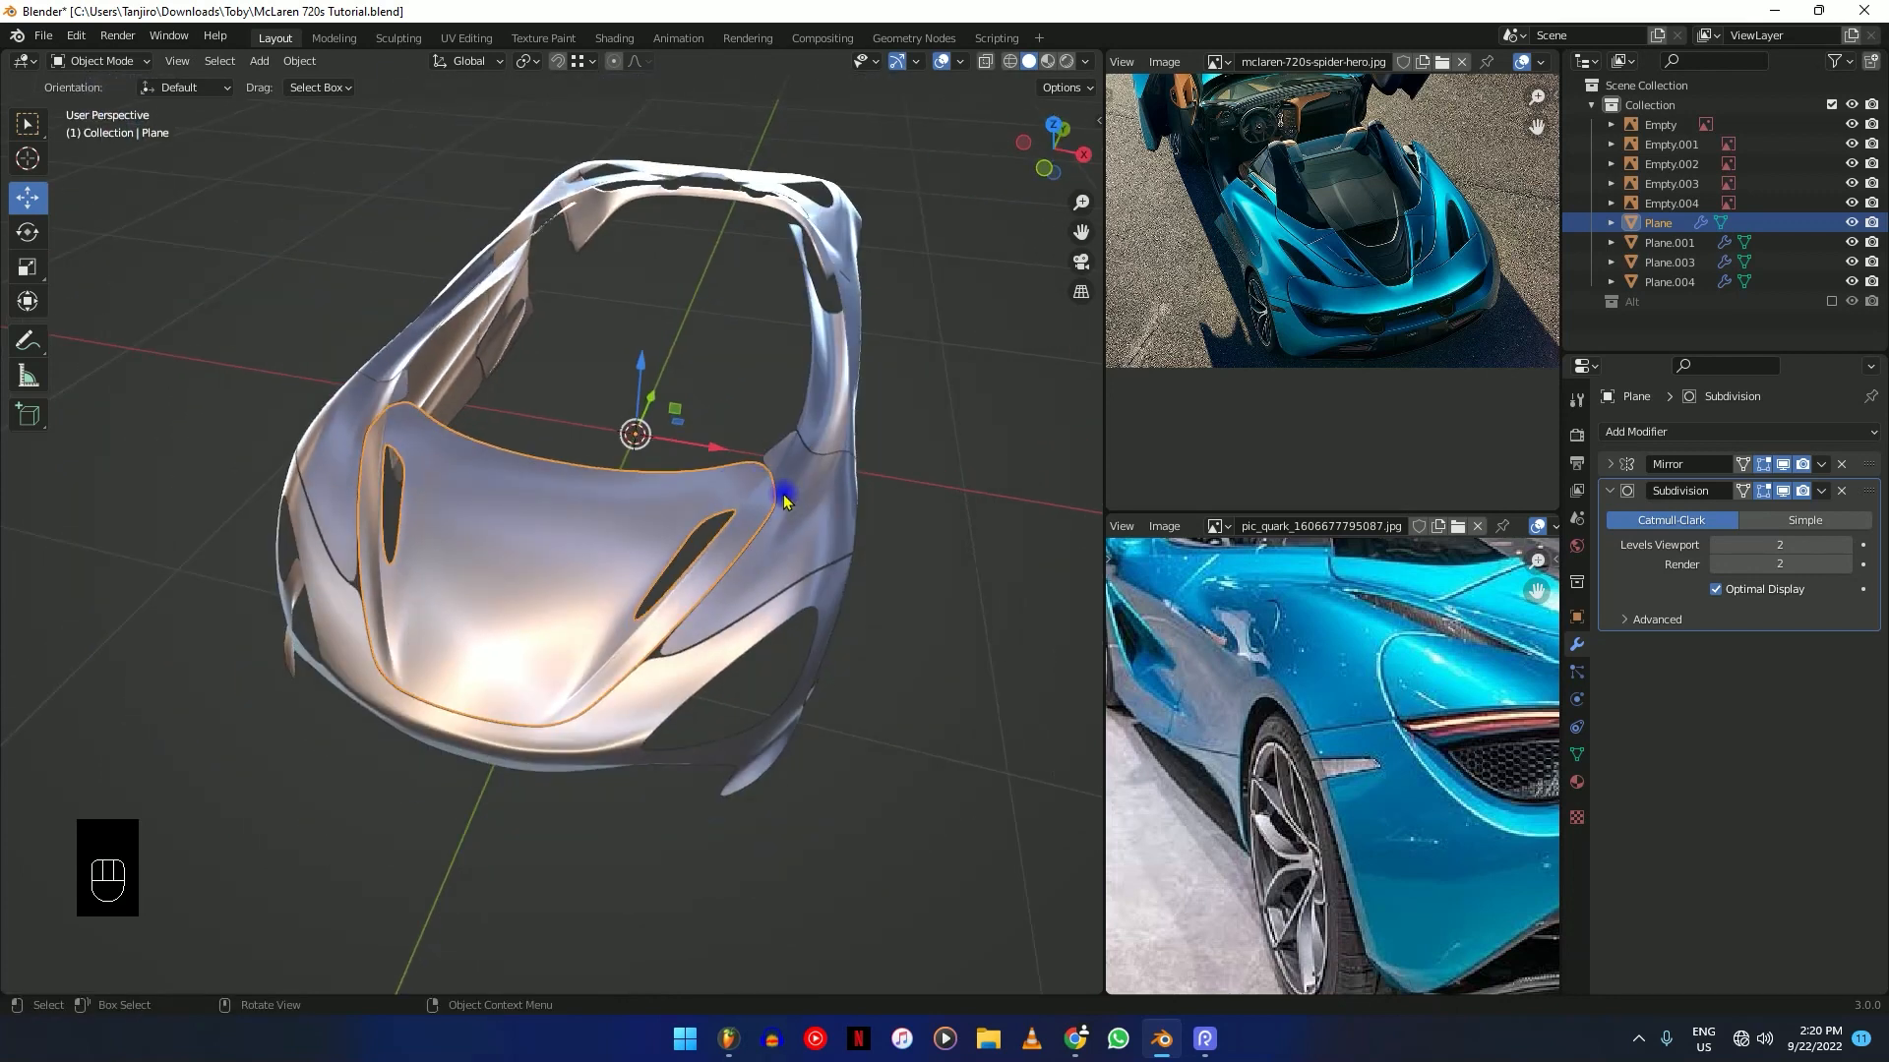
Isolate the hood in local view and add a Solidify modifier after its Subdivision modifier.
key("KP_Divide")
middle_click_drag(776, 494, 873, 457)
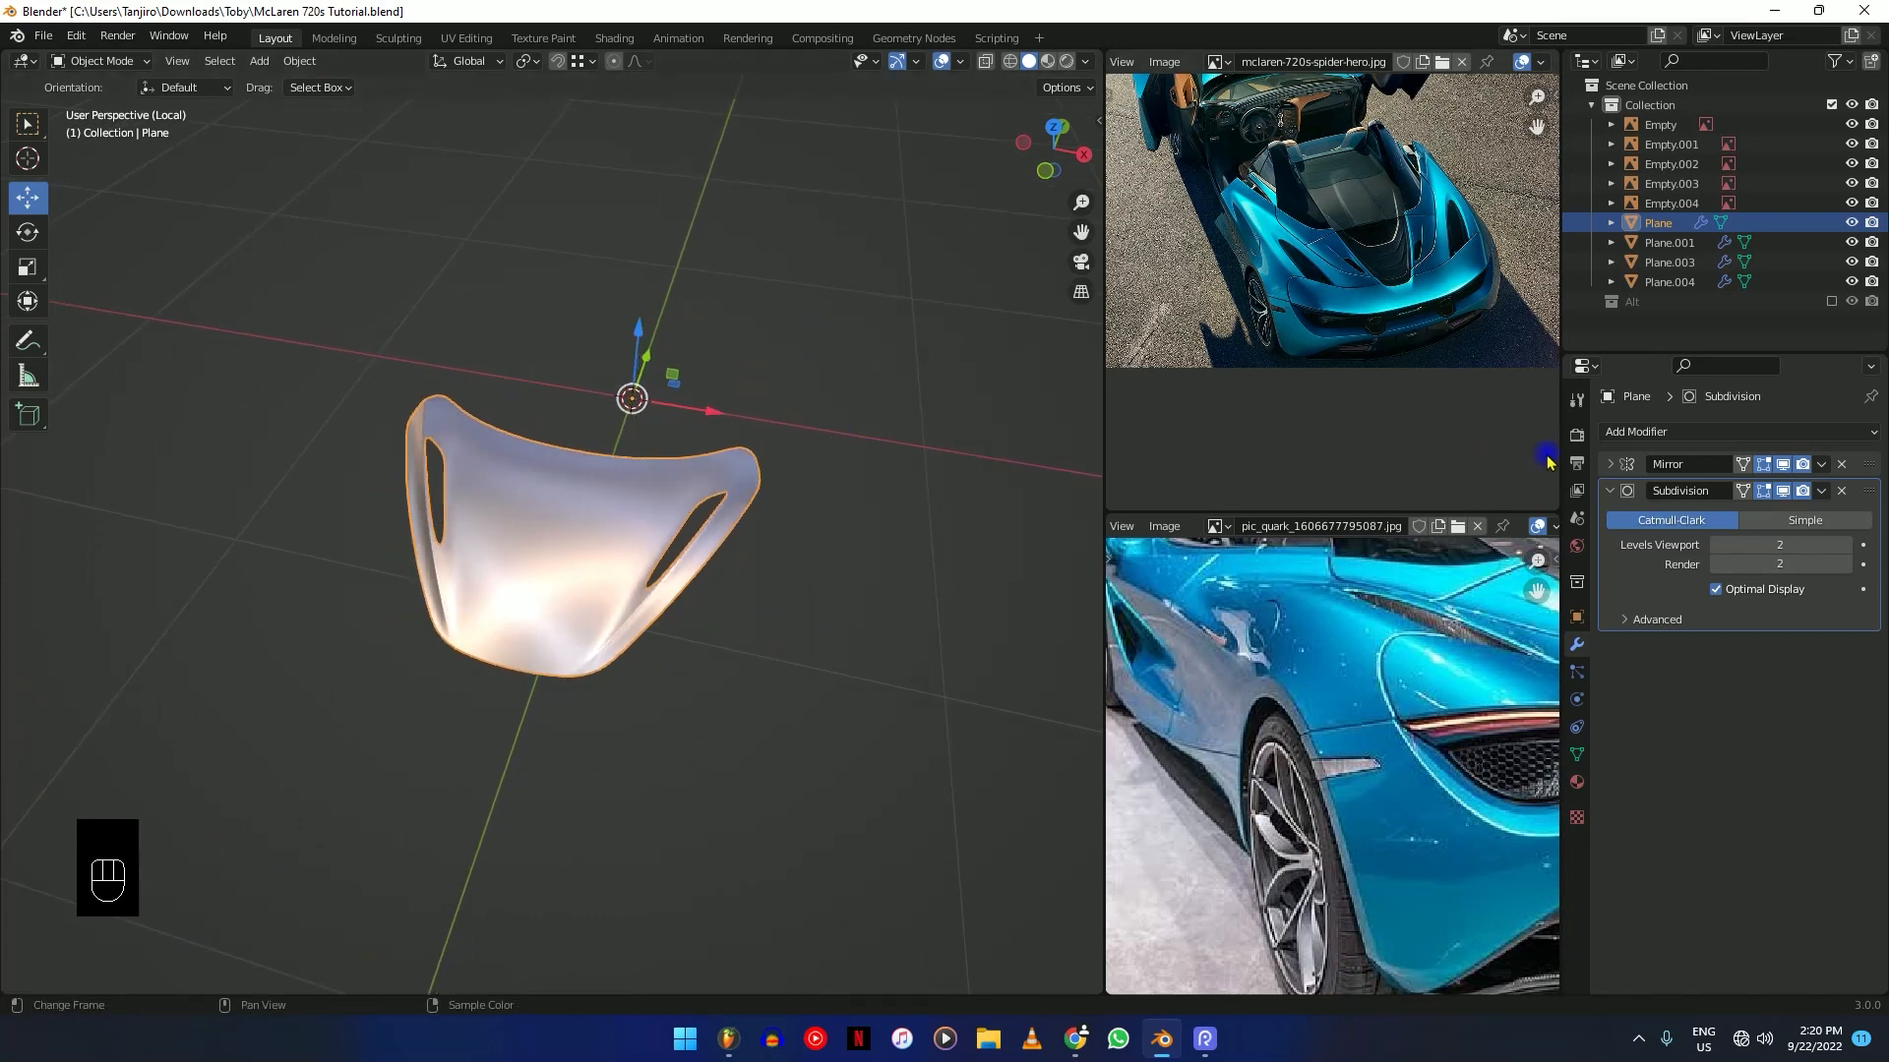
left_click(1612, 490)
left_click(1651, 440)
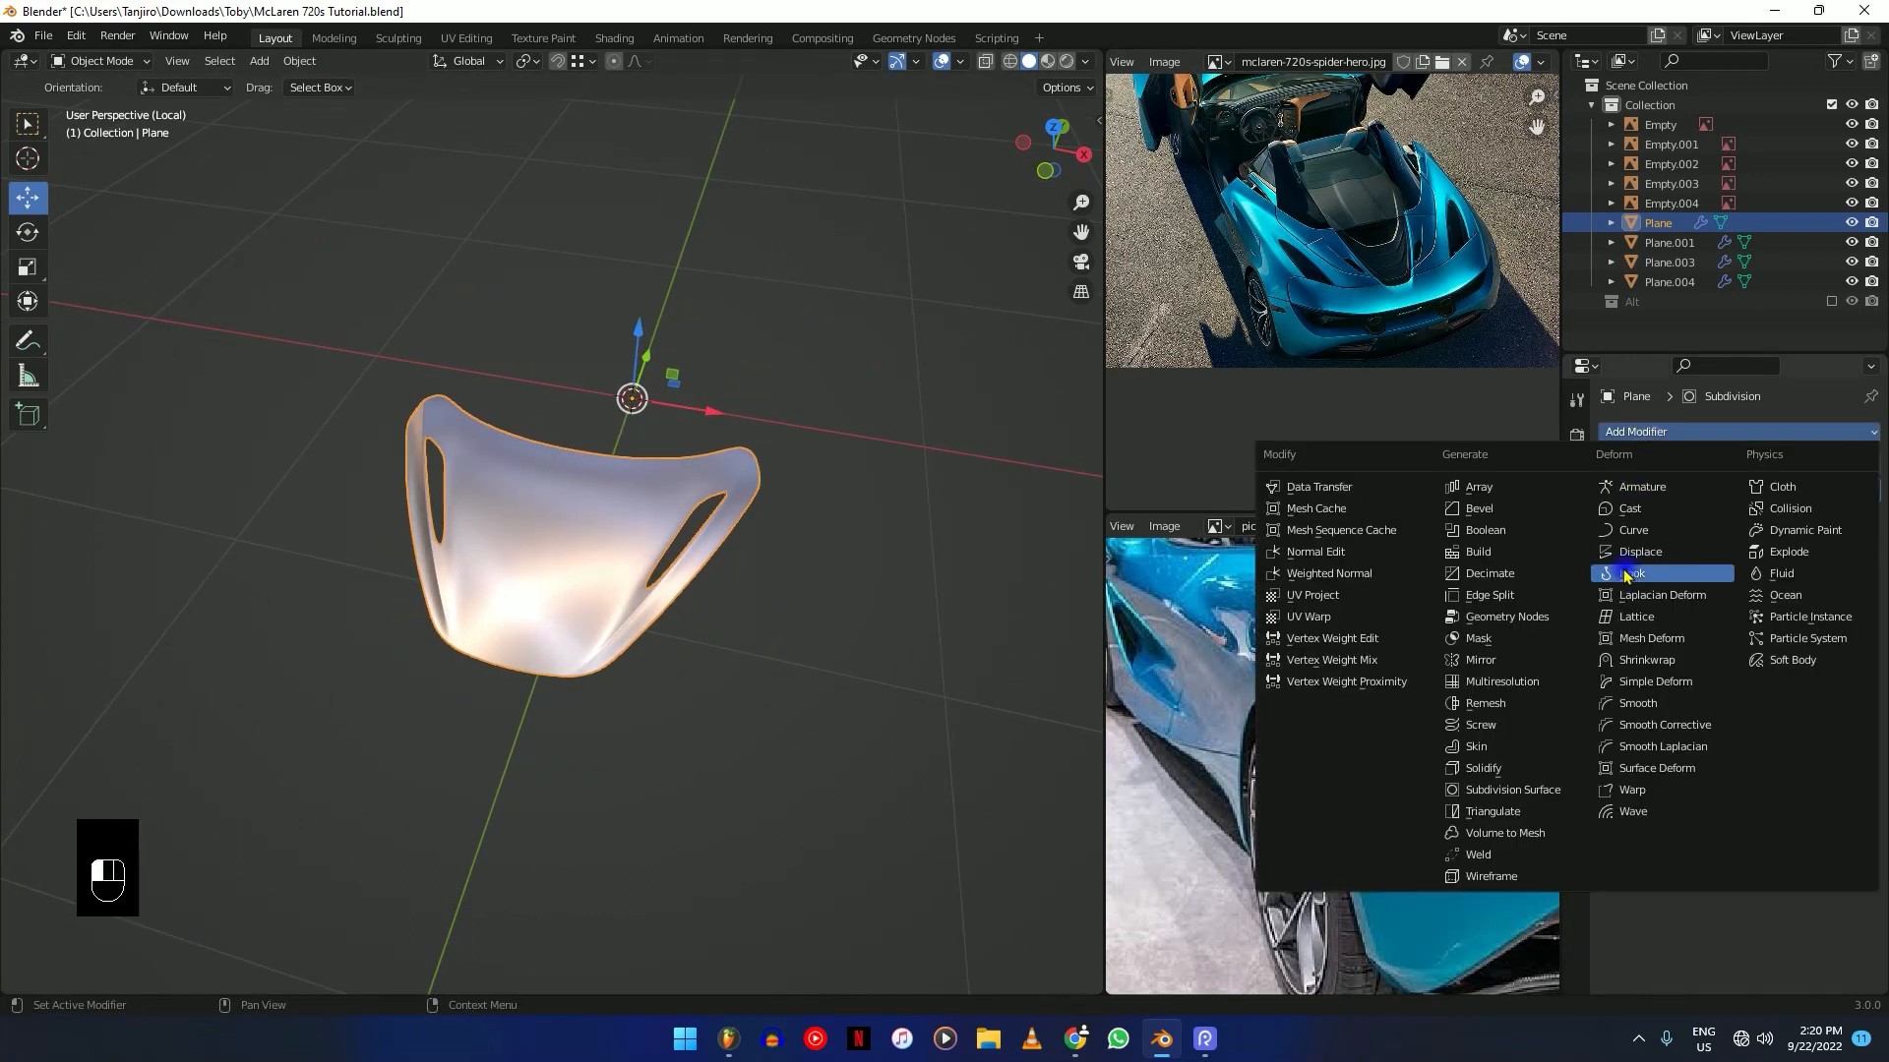
left_click(1515, 768)
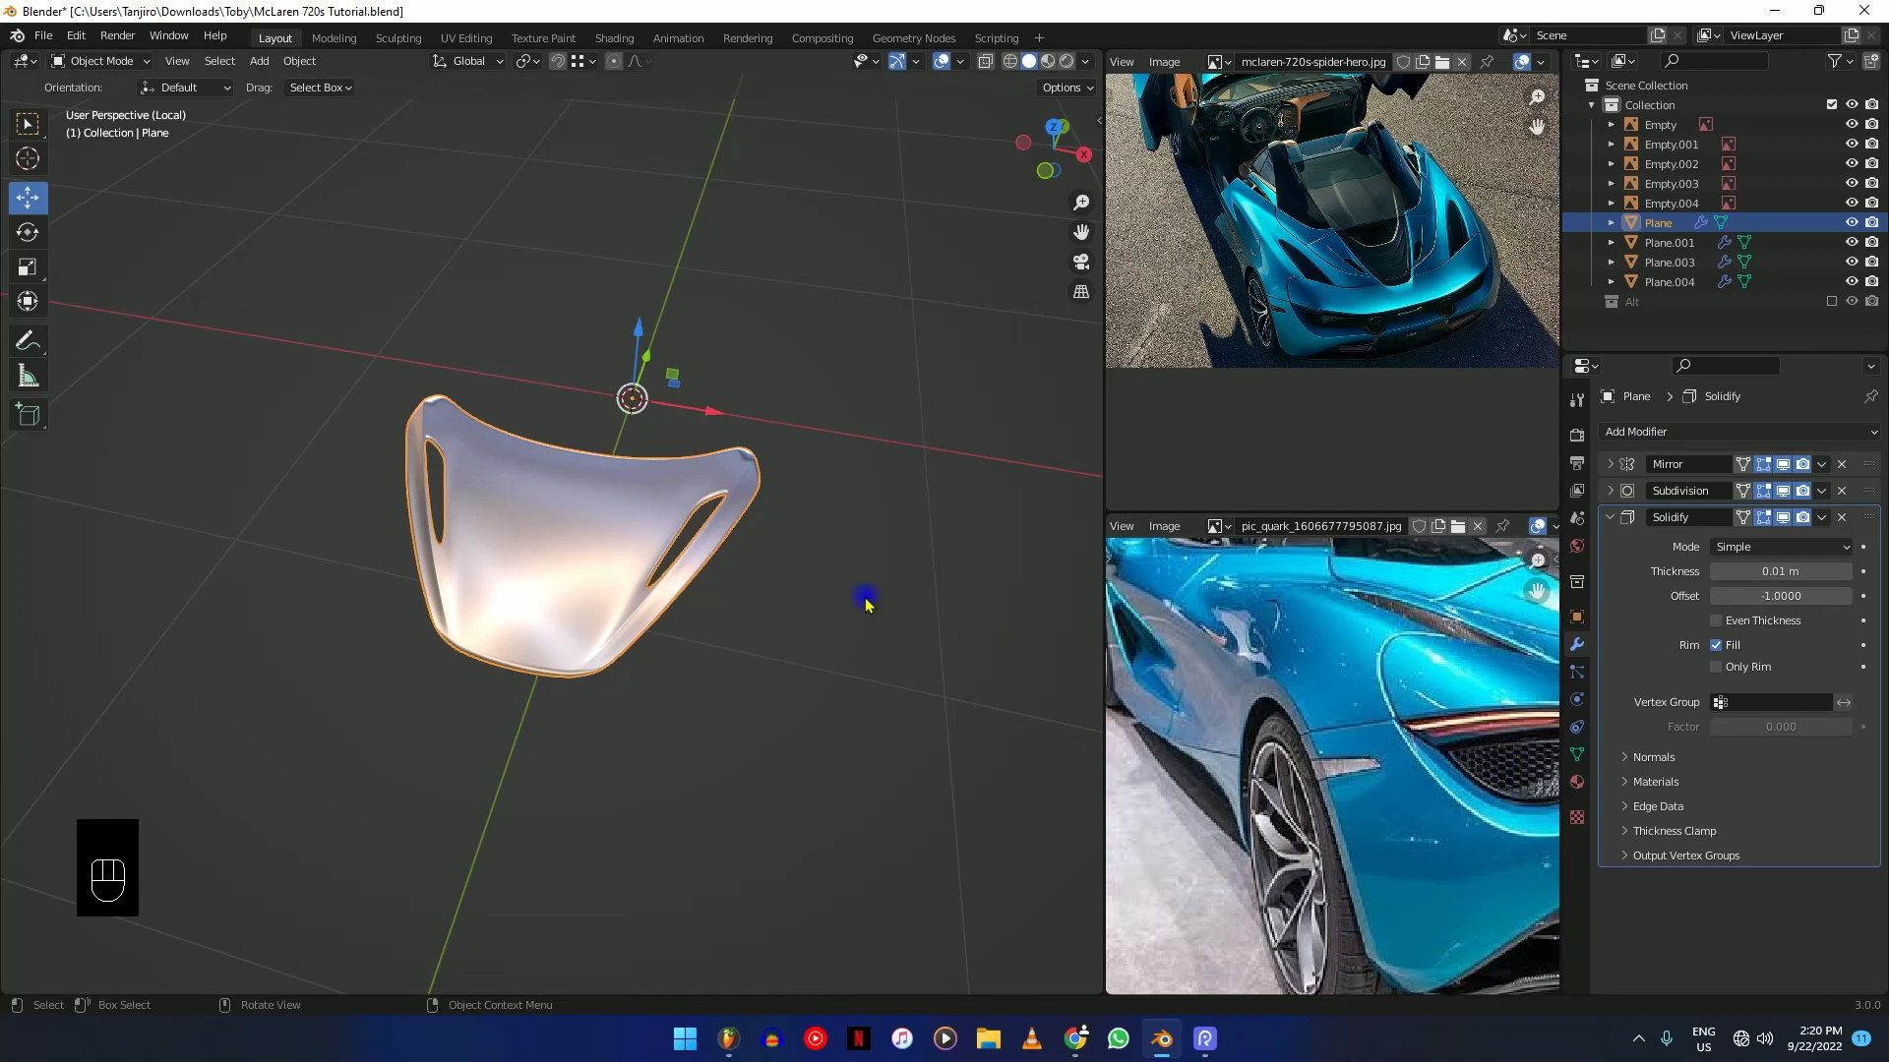
Set the hood's Solidify thickness to 0.004 m and inspect the edges around the vent openings.
middle_click_drag(886, 640, 784, 522)
scroll(784, 522, "up", 4)
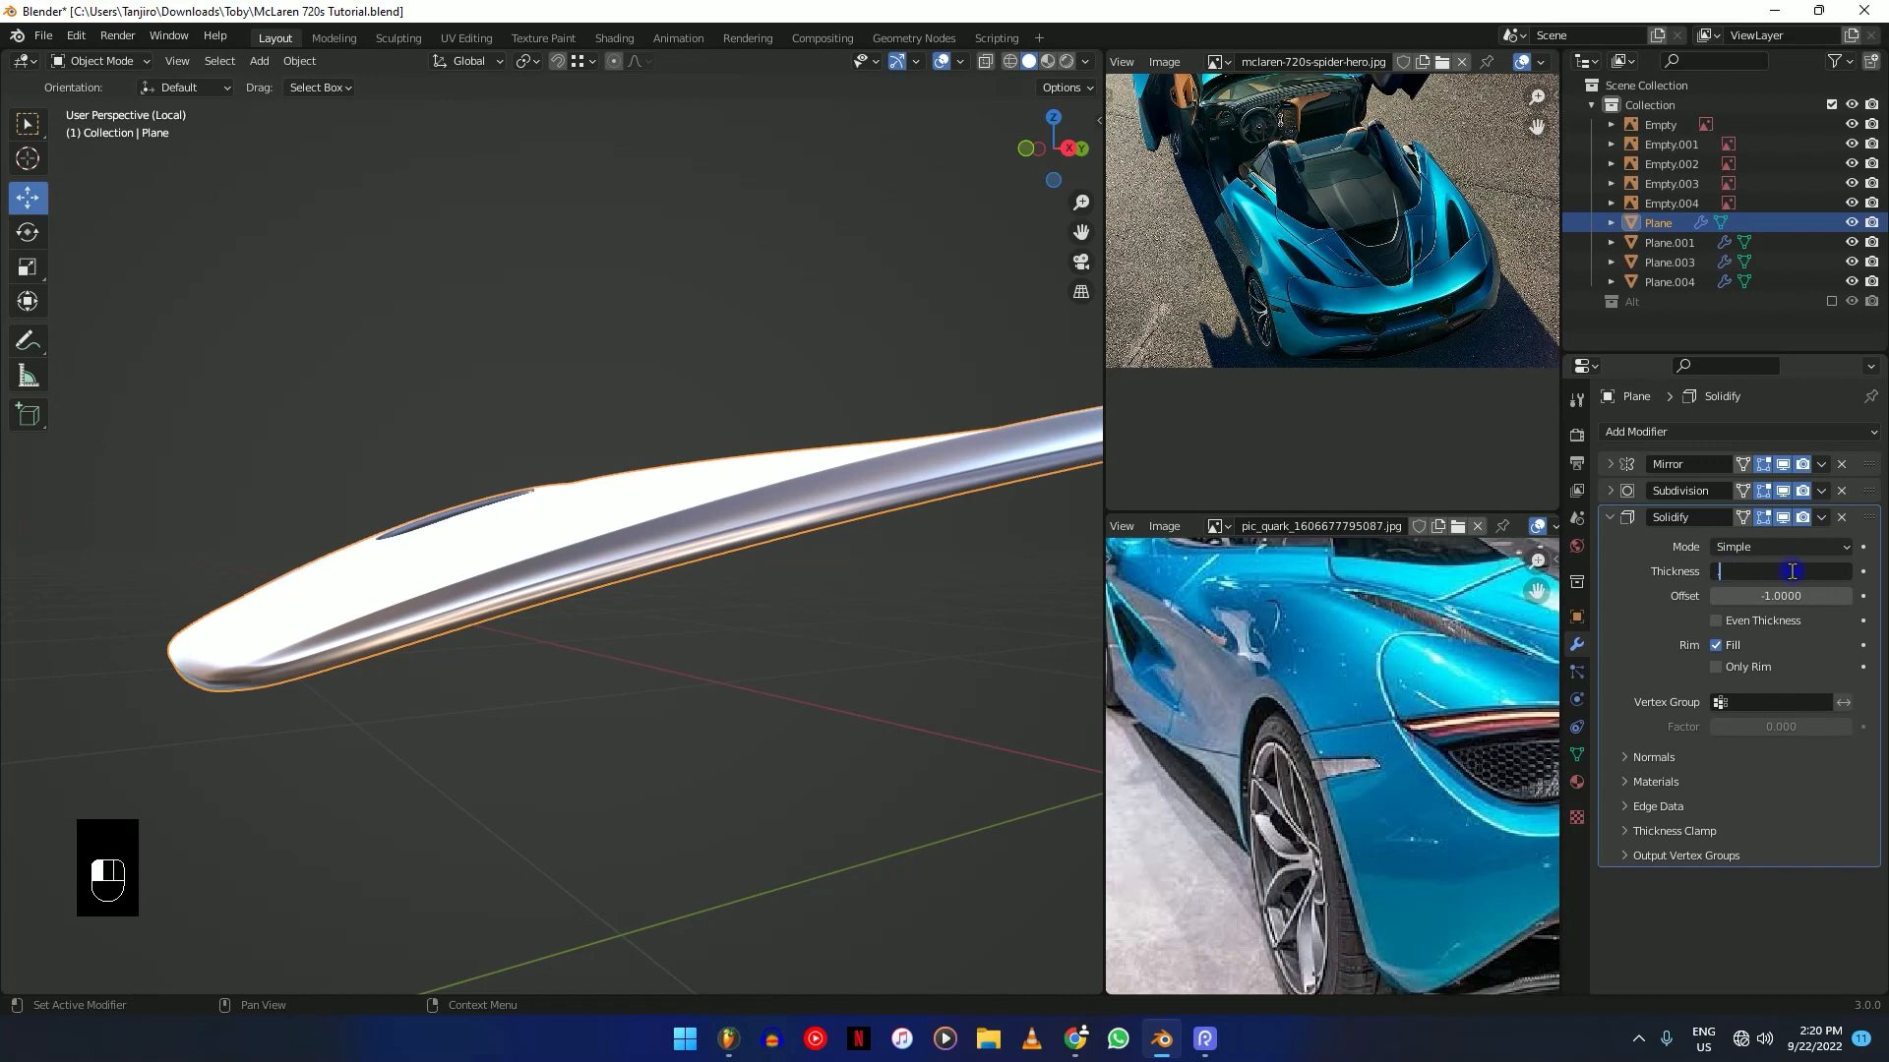
type("004")
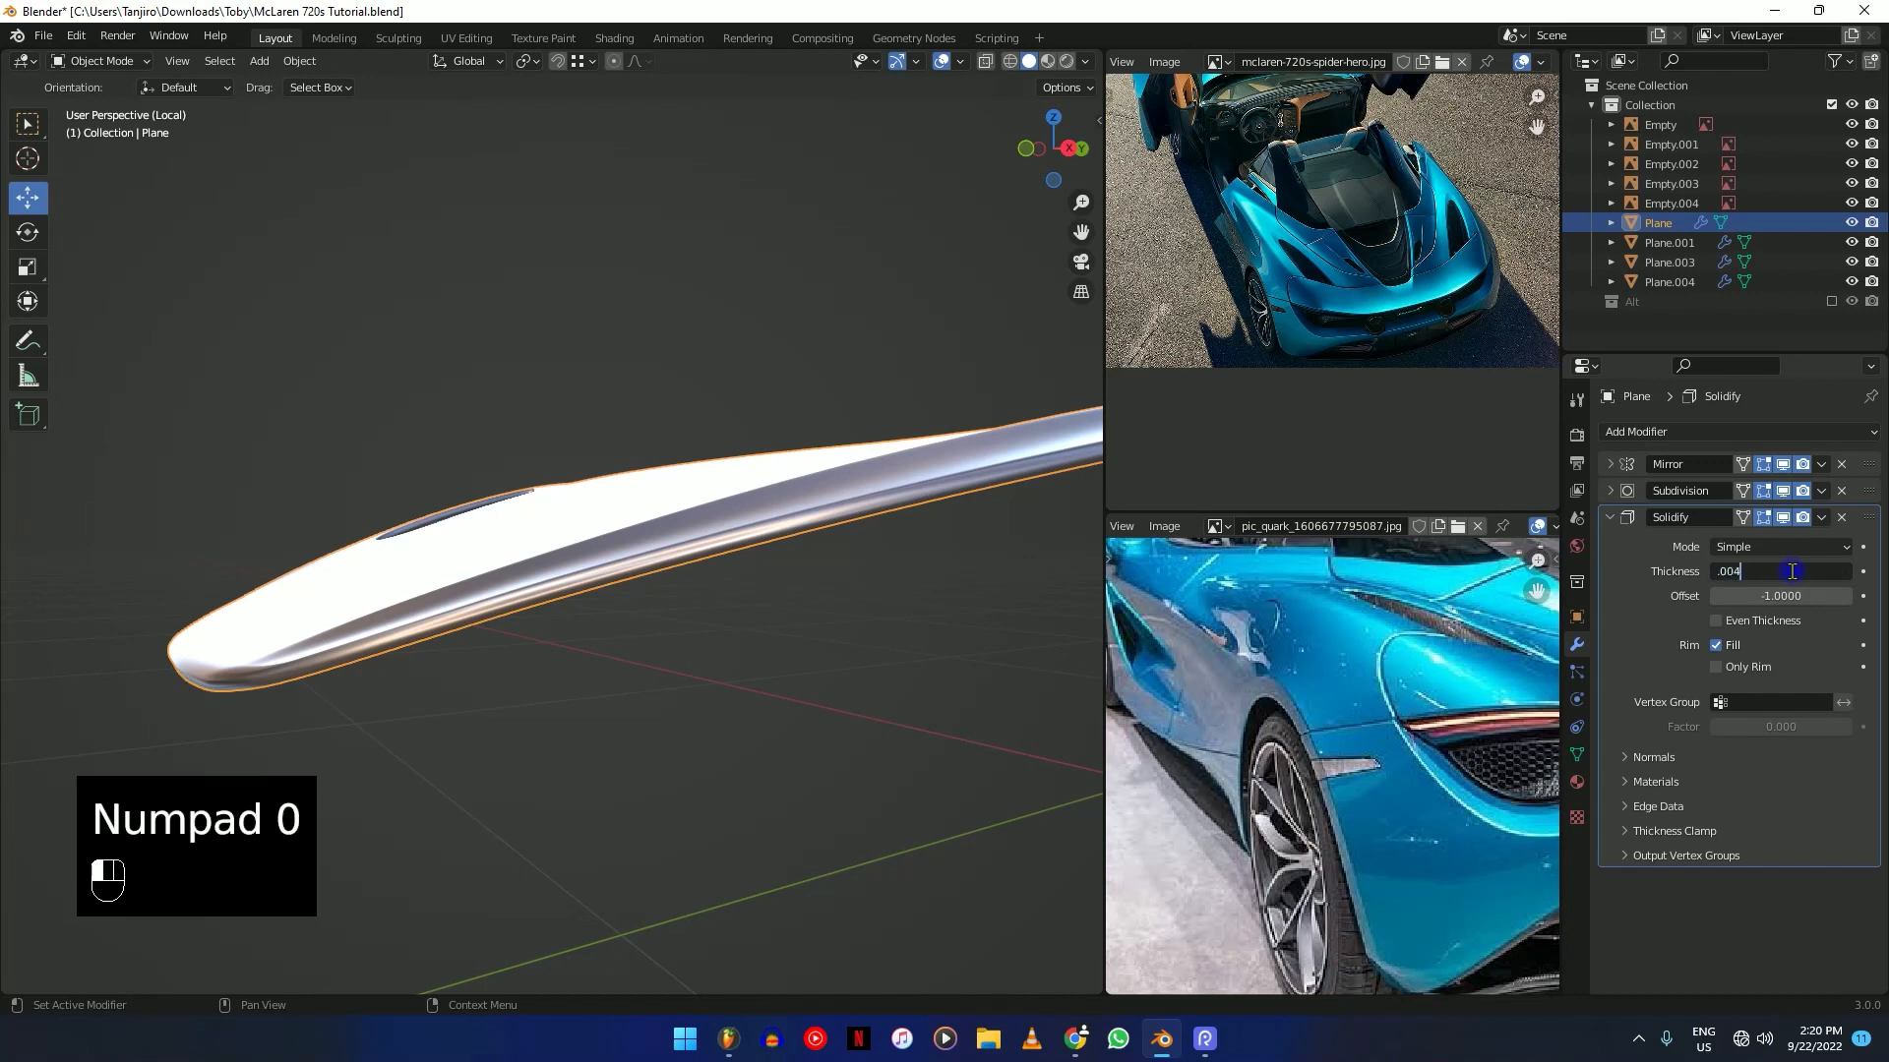
key("Return")
middle_click_drag(584, 637, 622, 528)
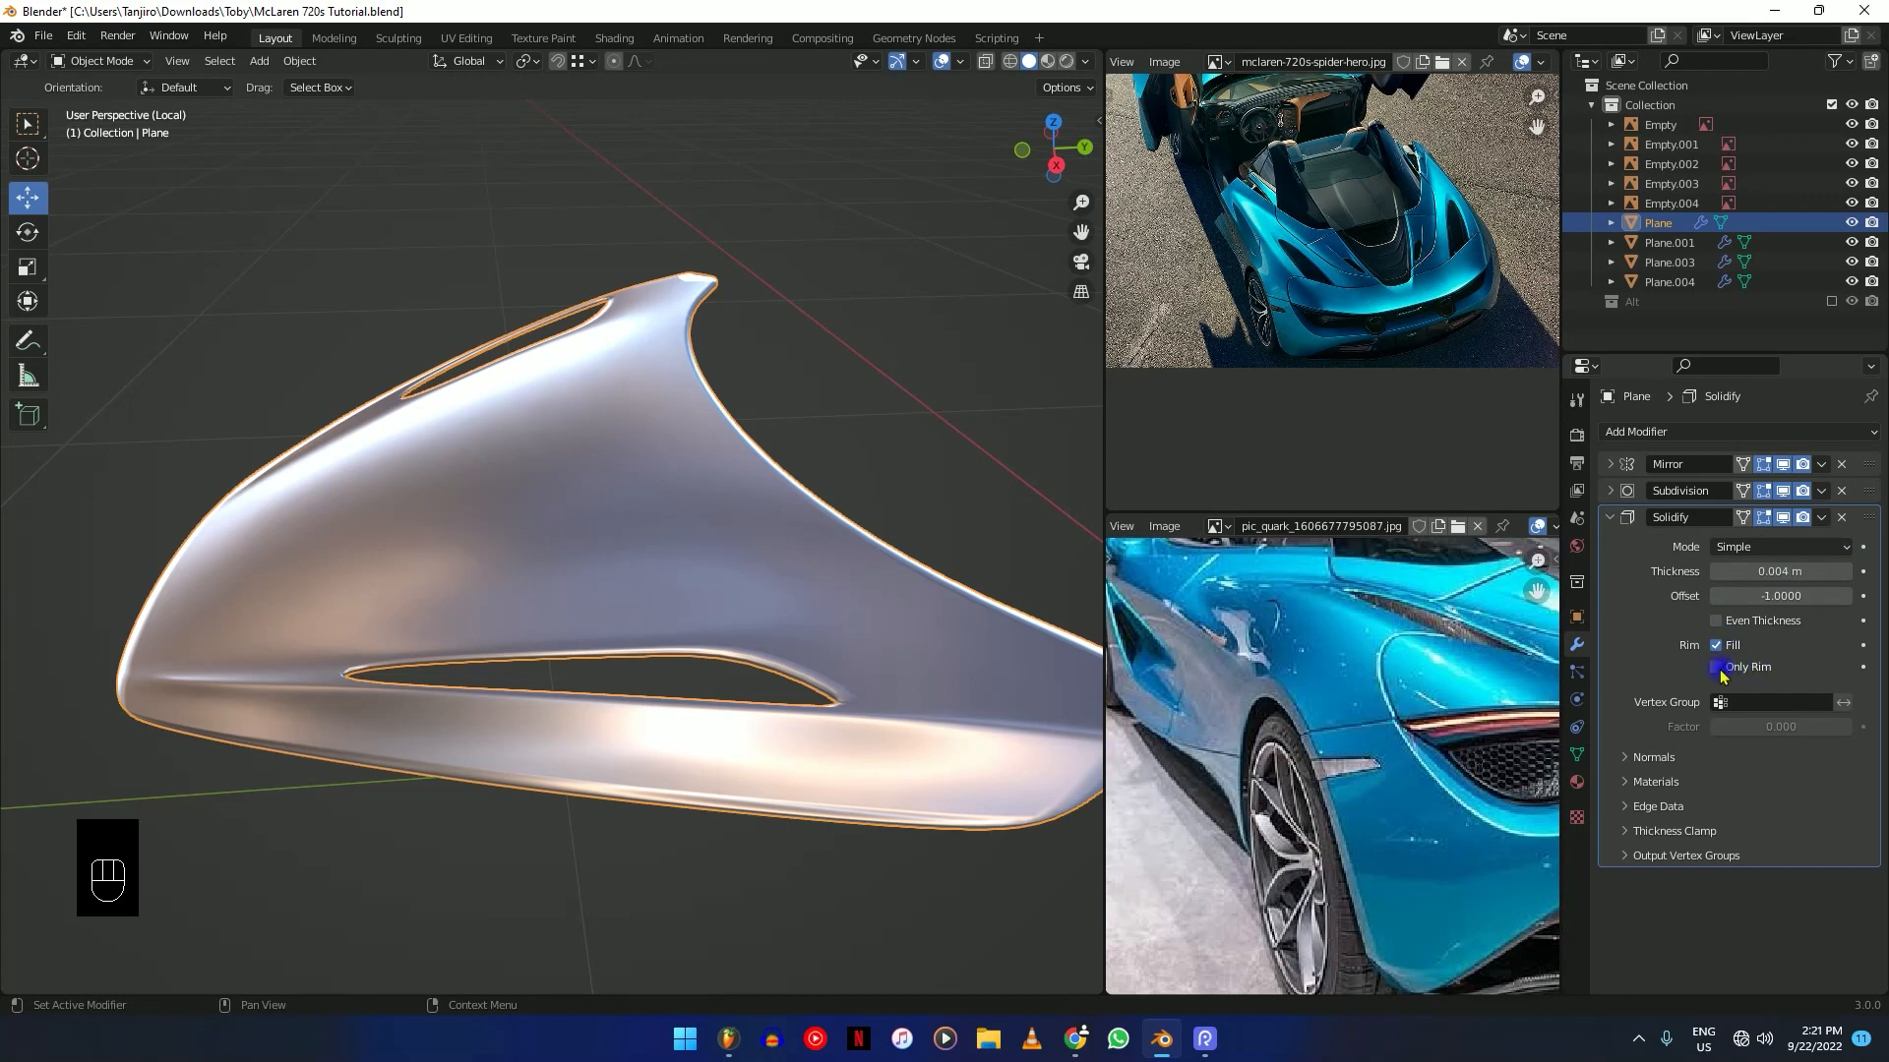
Enable Only Rim on the hood's Solidify modifier and switch the viewport to Studio lighting to view the panel's edges.
scroll(767, 635, "down", 4)
middle_click_drag(708, 627, 716, 665)
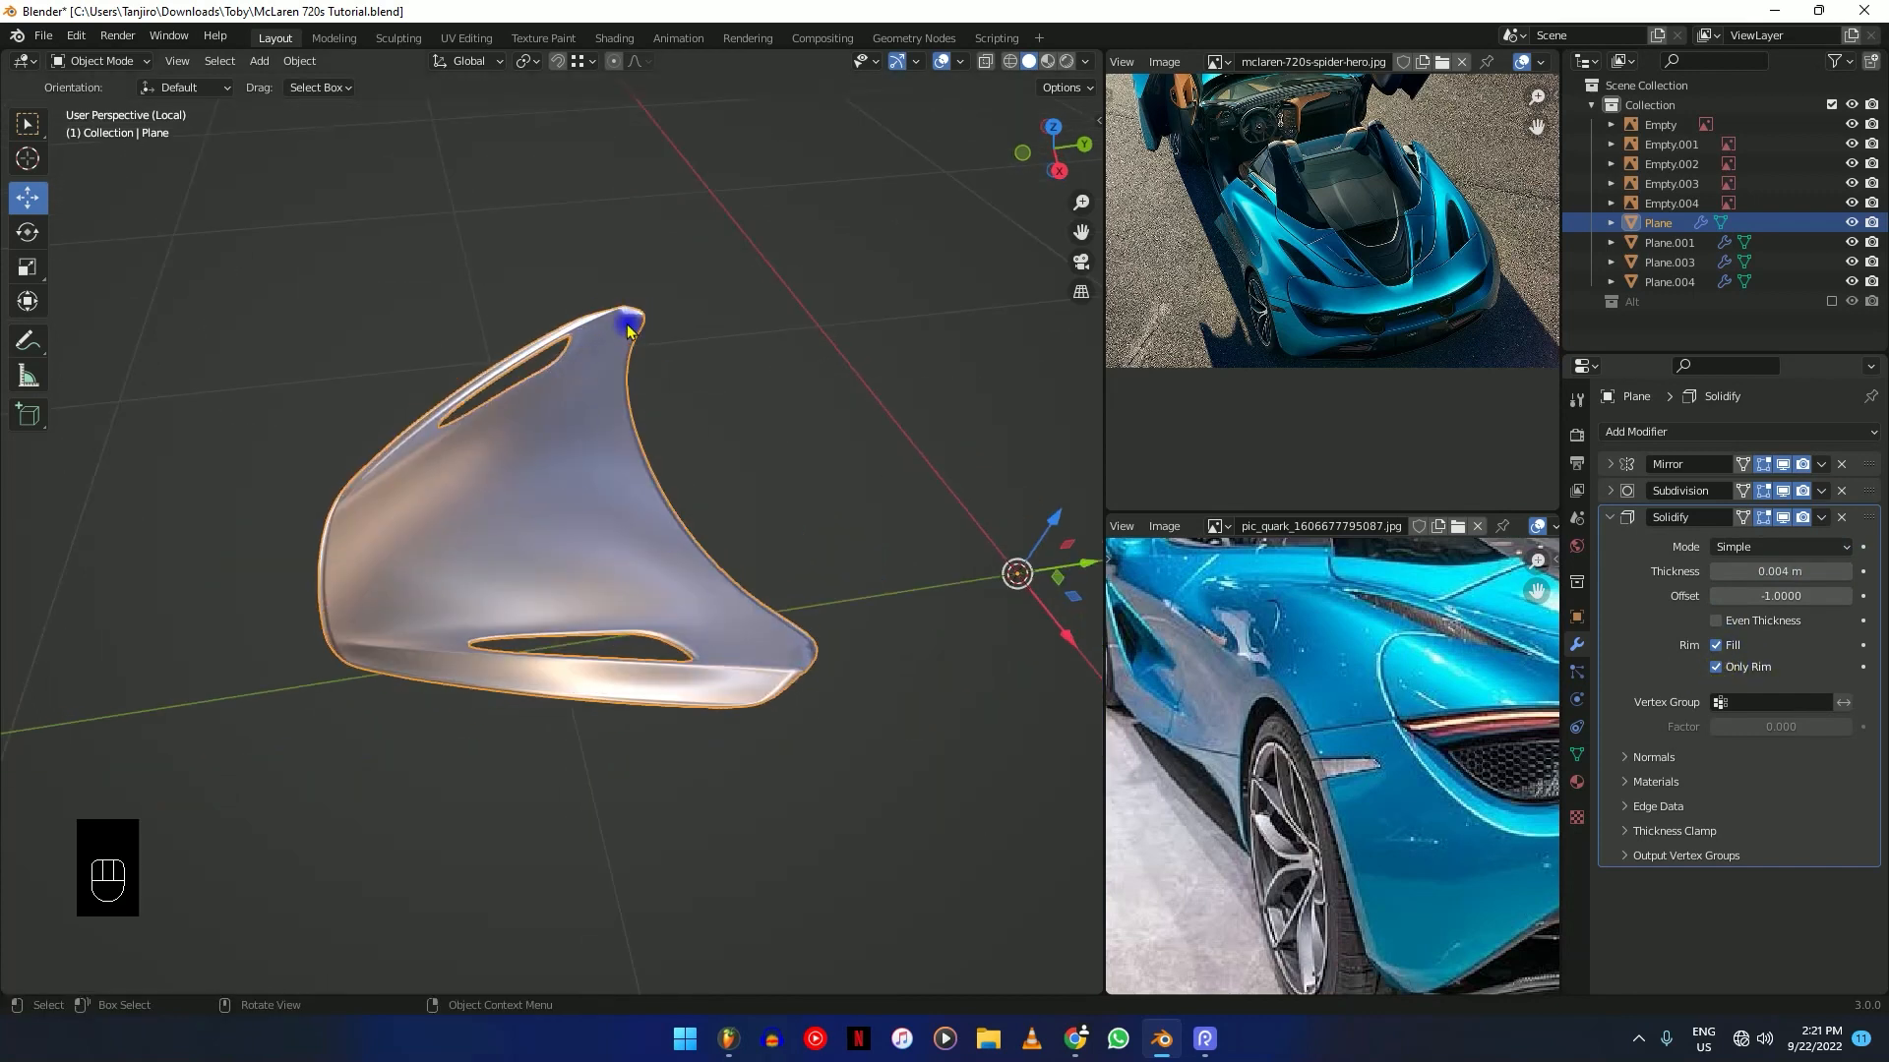
middle_click_drag(748, 689, 885, 492)
scroll(683, 443, "up", 4)
left_click(1086, 62)
left_click(998, 158)
mouse_move(607, 595)
middle_mouse_down()
mouse_move(641, 615)
mouse_move(678, 592)
mouse_move(629, 628)
mouse_move(458, 599)
middle_mouse_up()
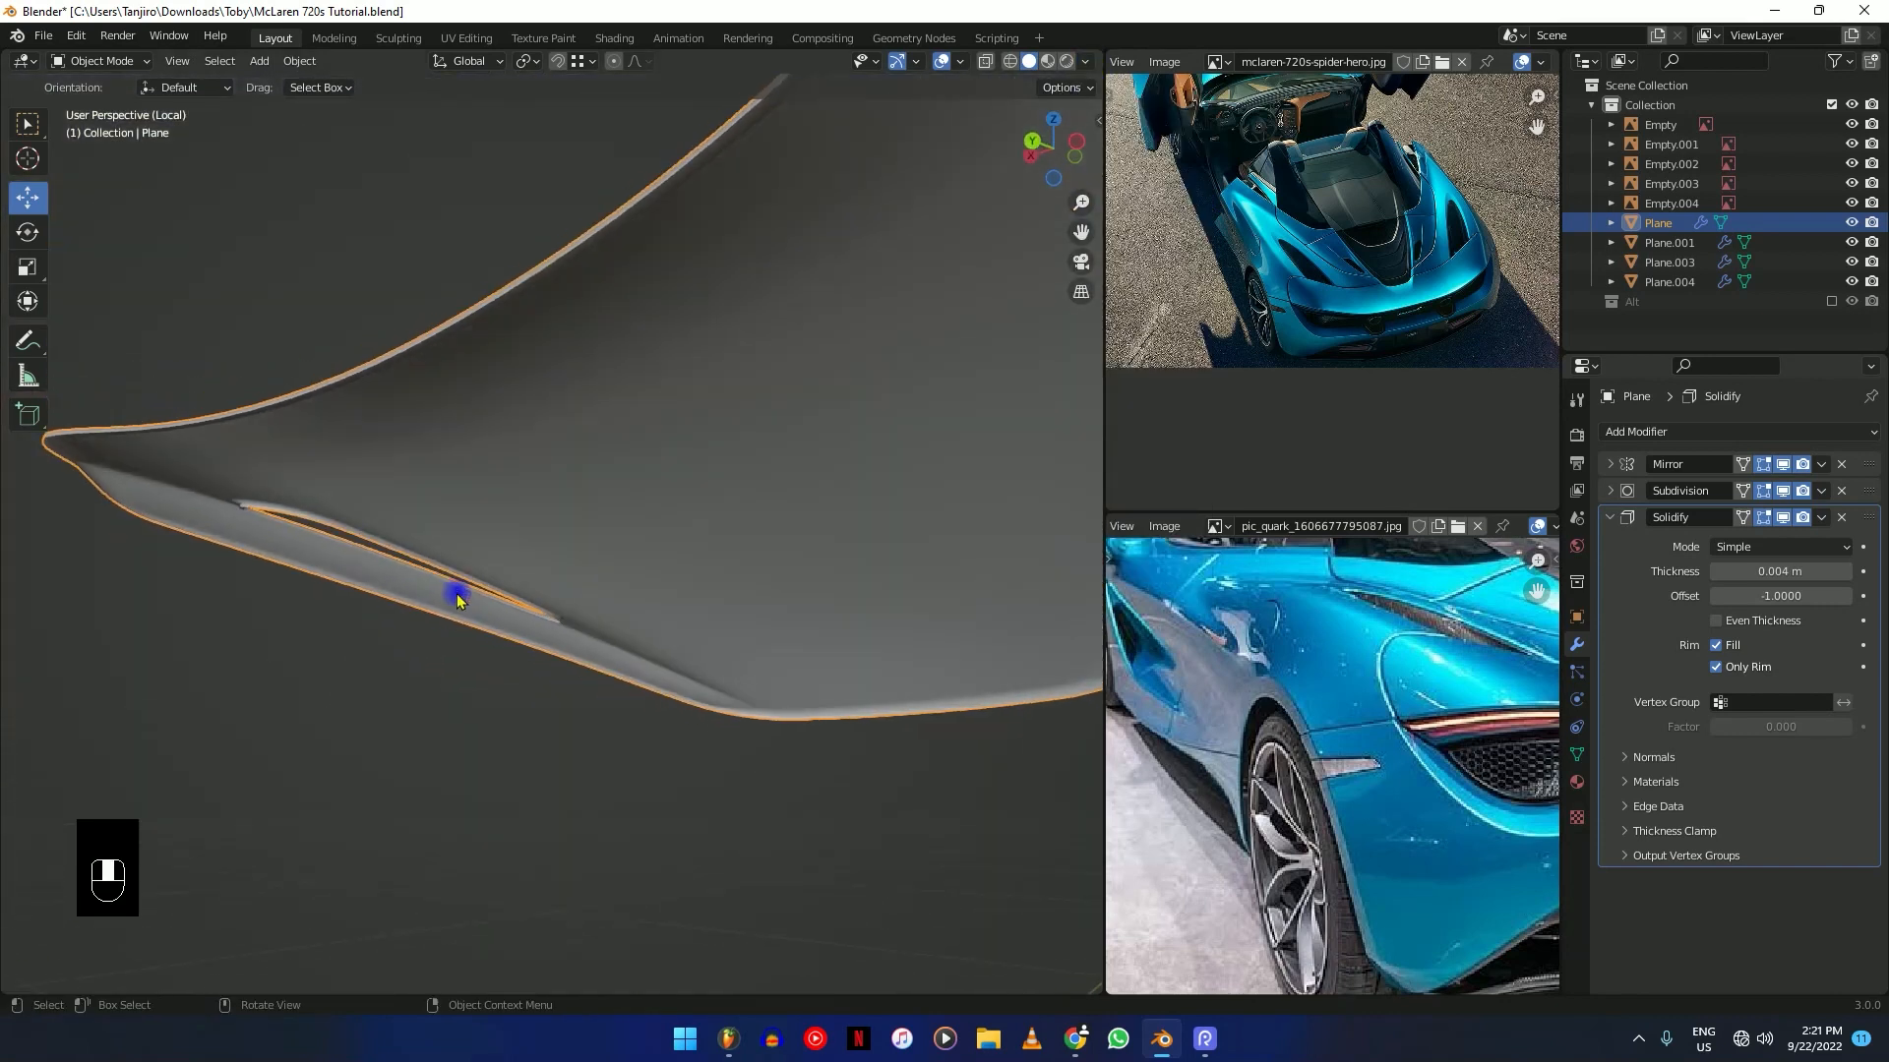
Turn the Solidify modifier's Only Rim option off and back on, comparing the hood's underside.
left_click(1738, 667)
middle_click_drag(744, 669, 695, 641)
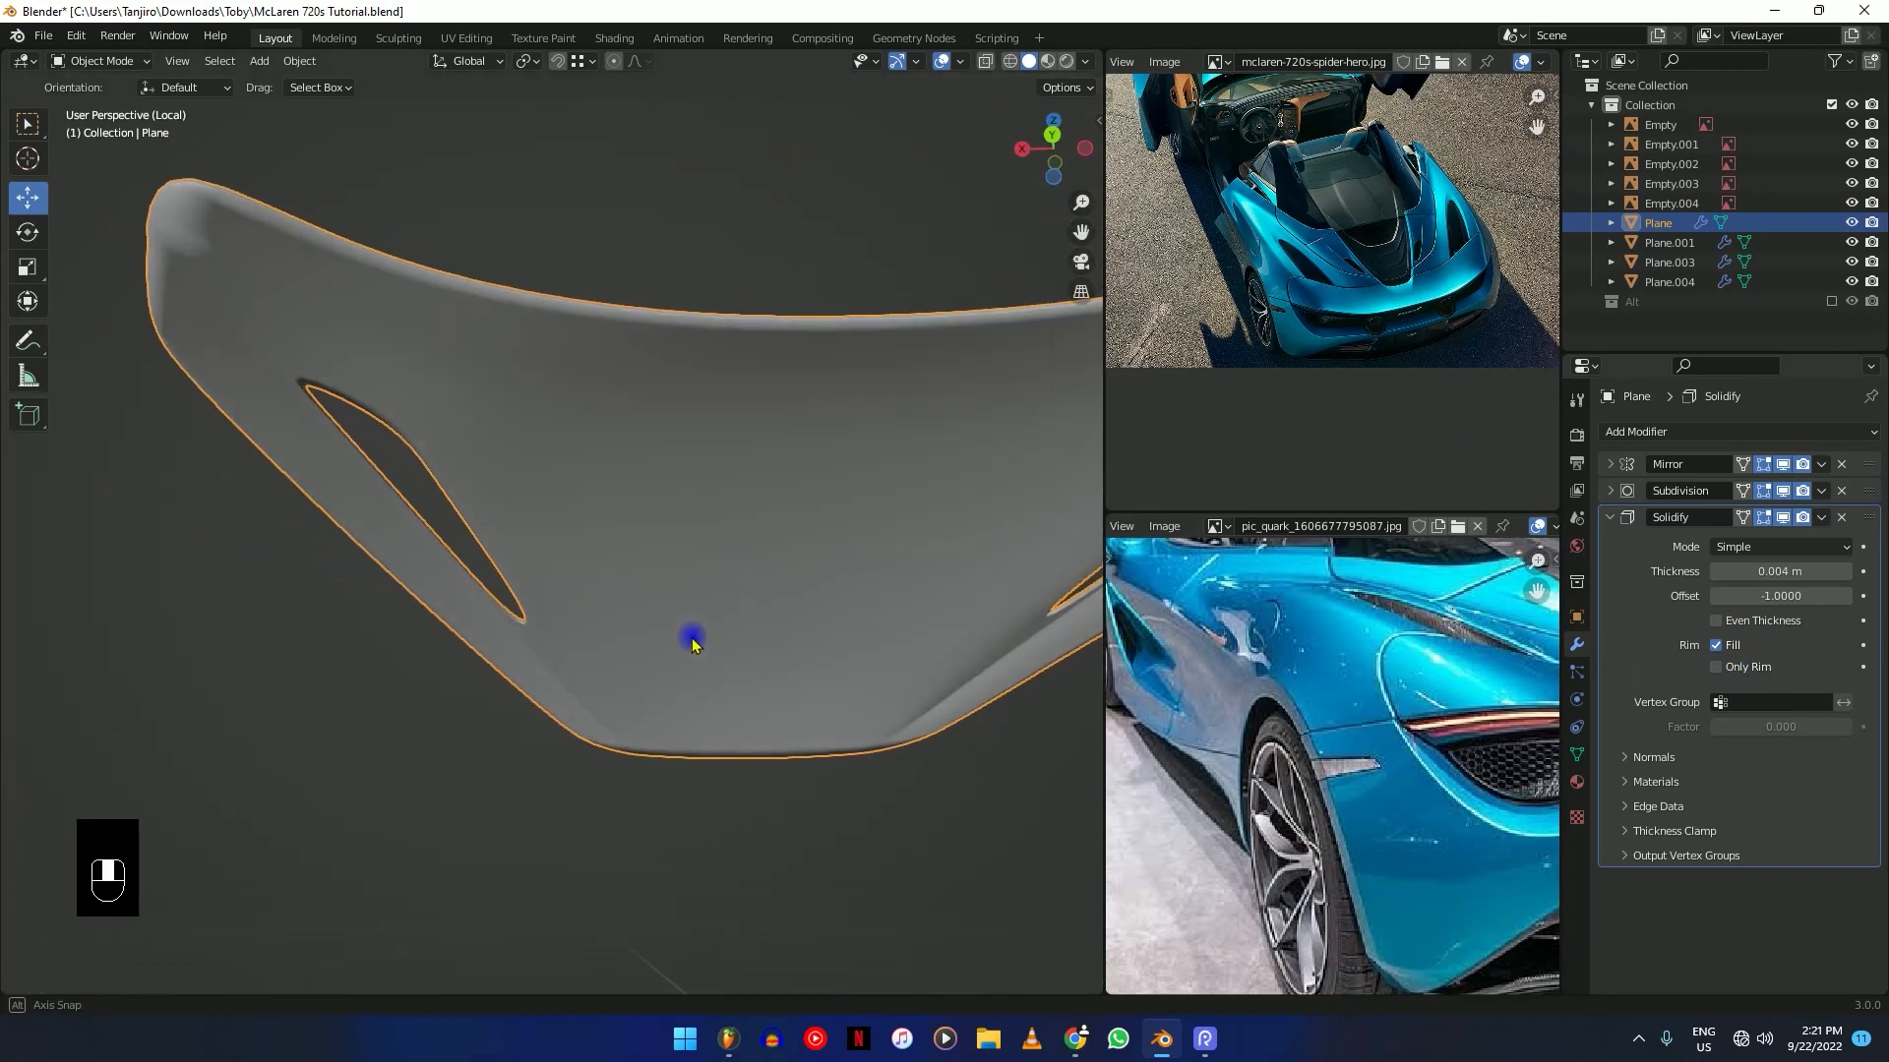
left_click(1737, 668)
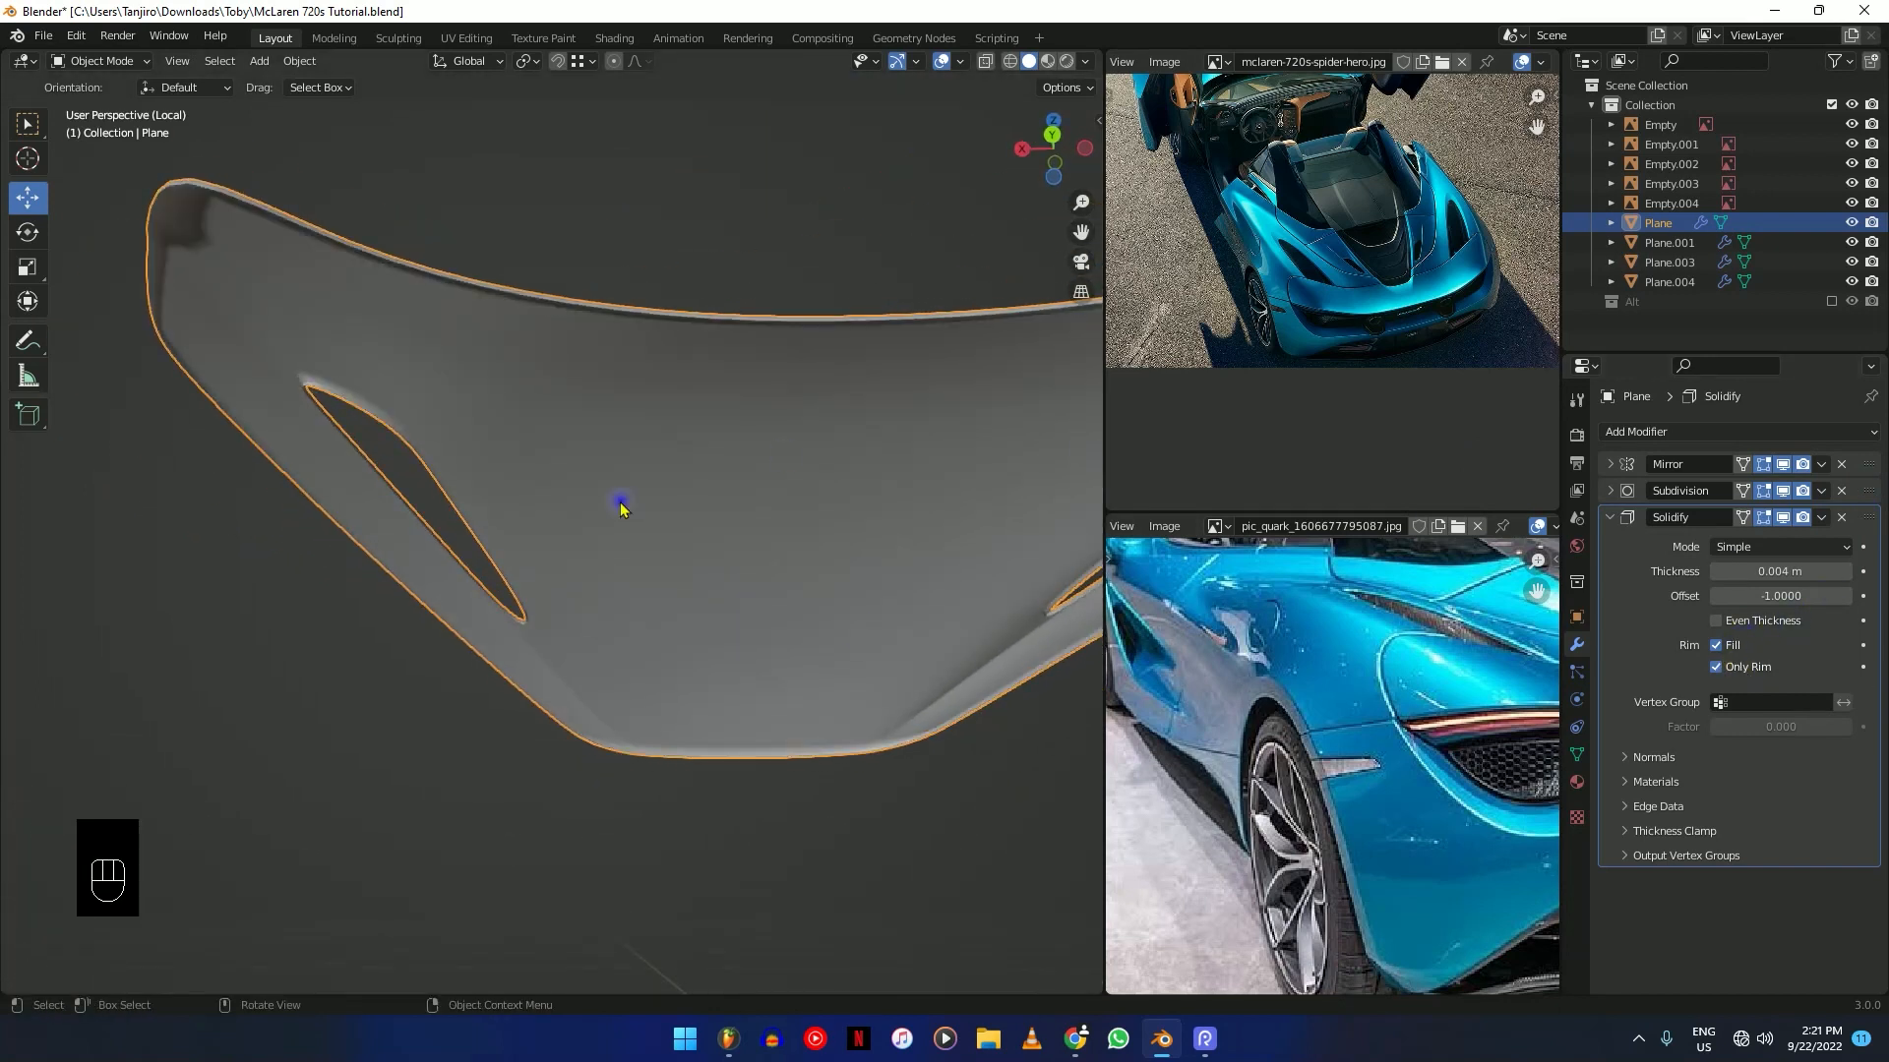
middle_click_drag(535, 487, 756, 596)
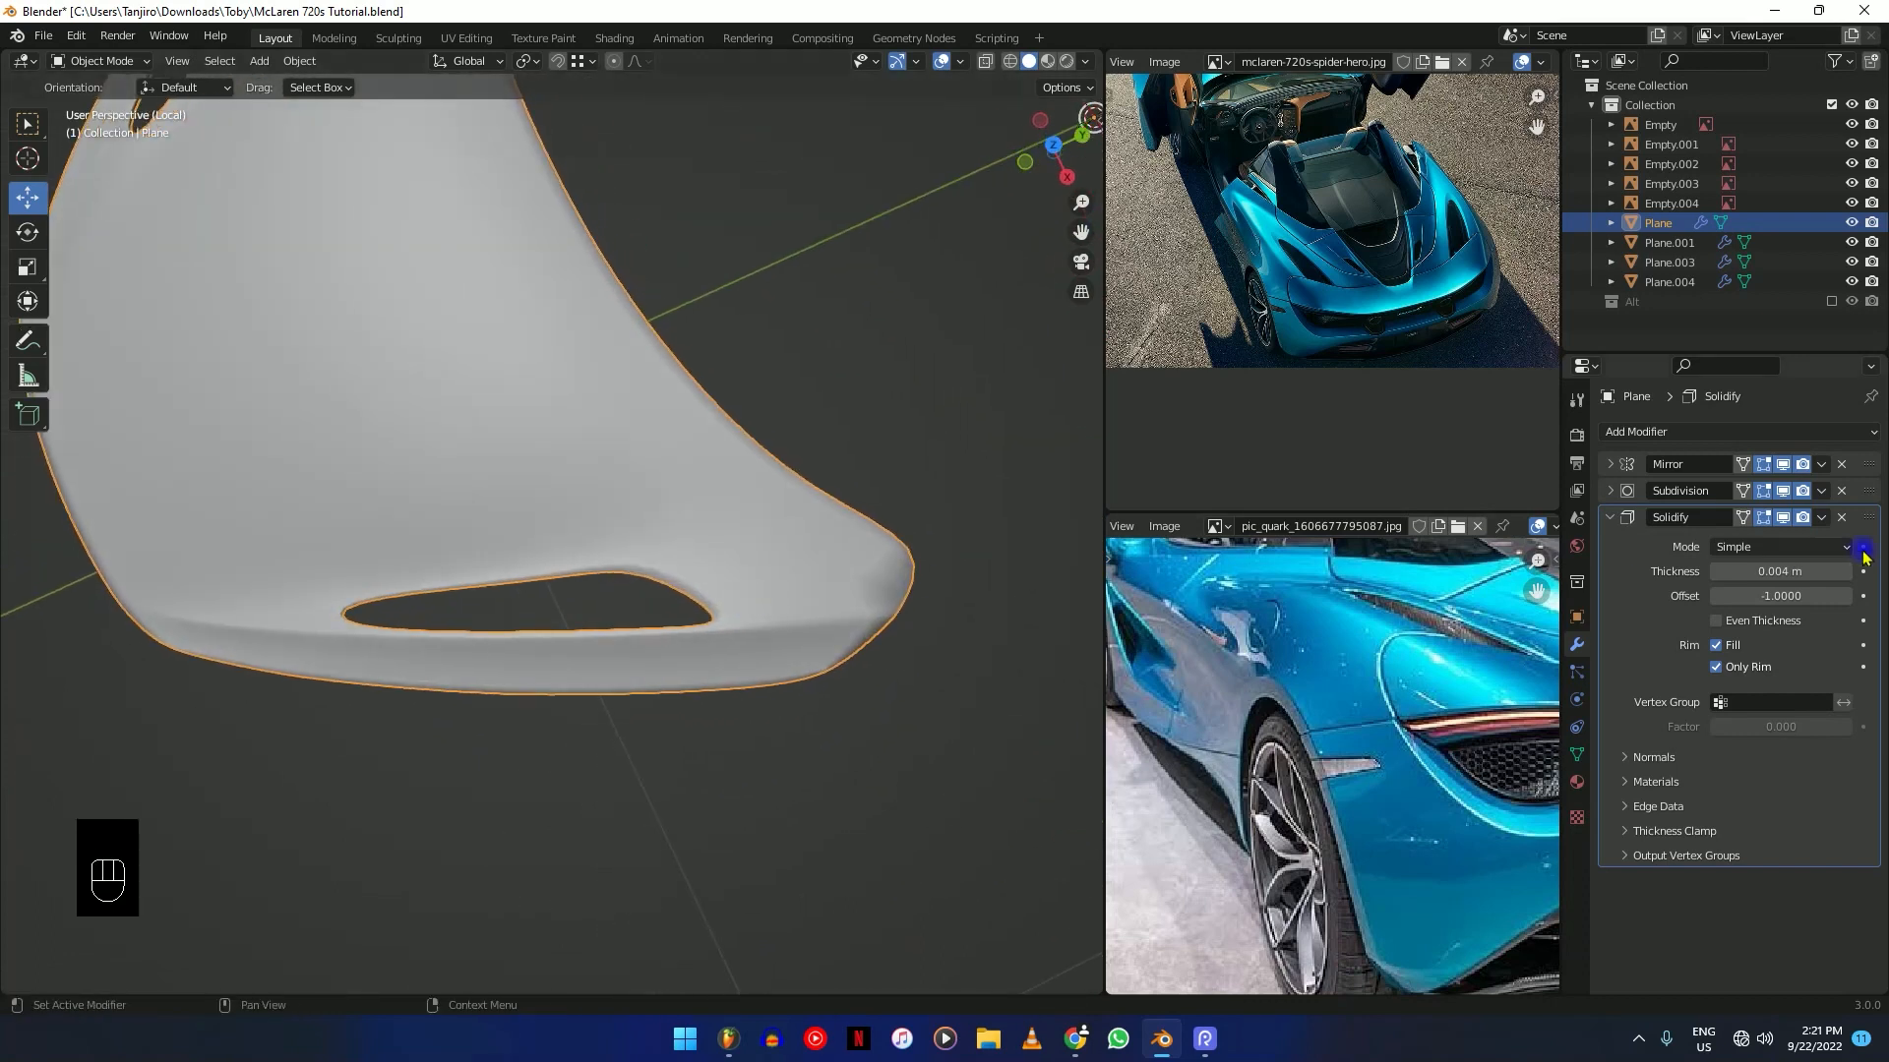
Apply the Solidify modifier to the hood.
left_click(1822, 518)
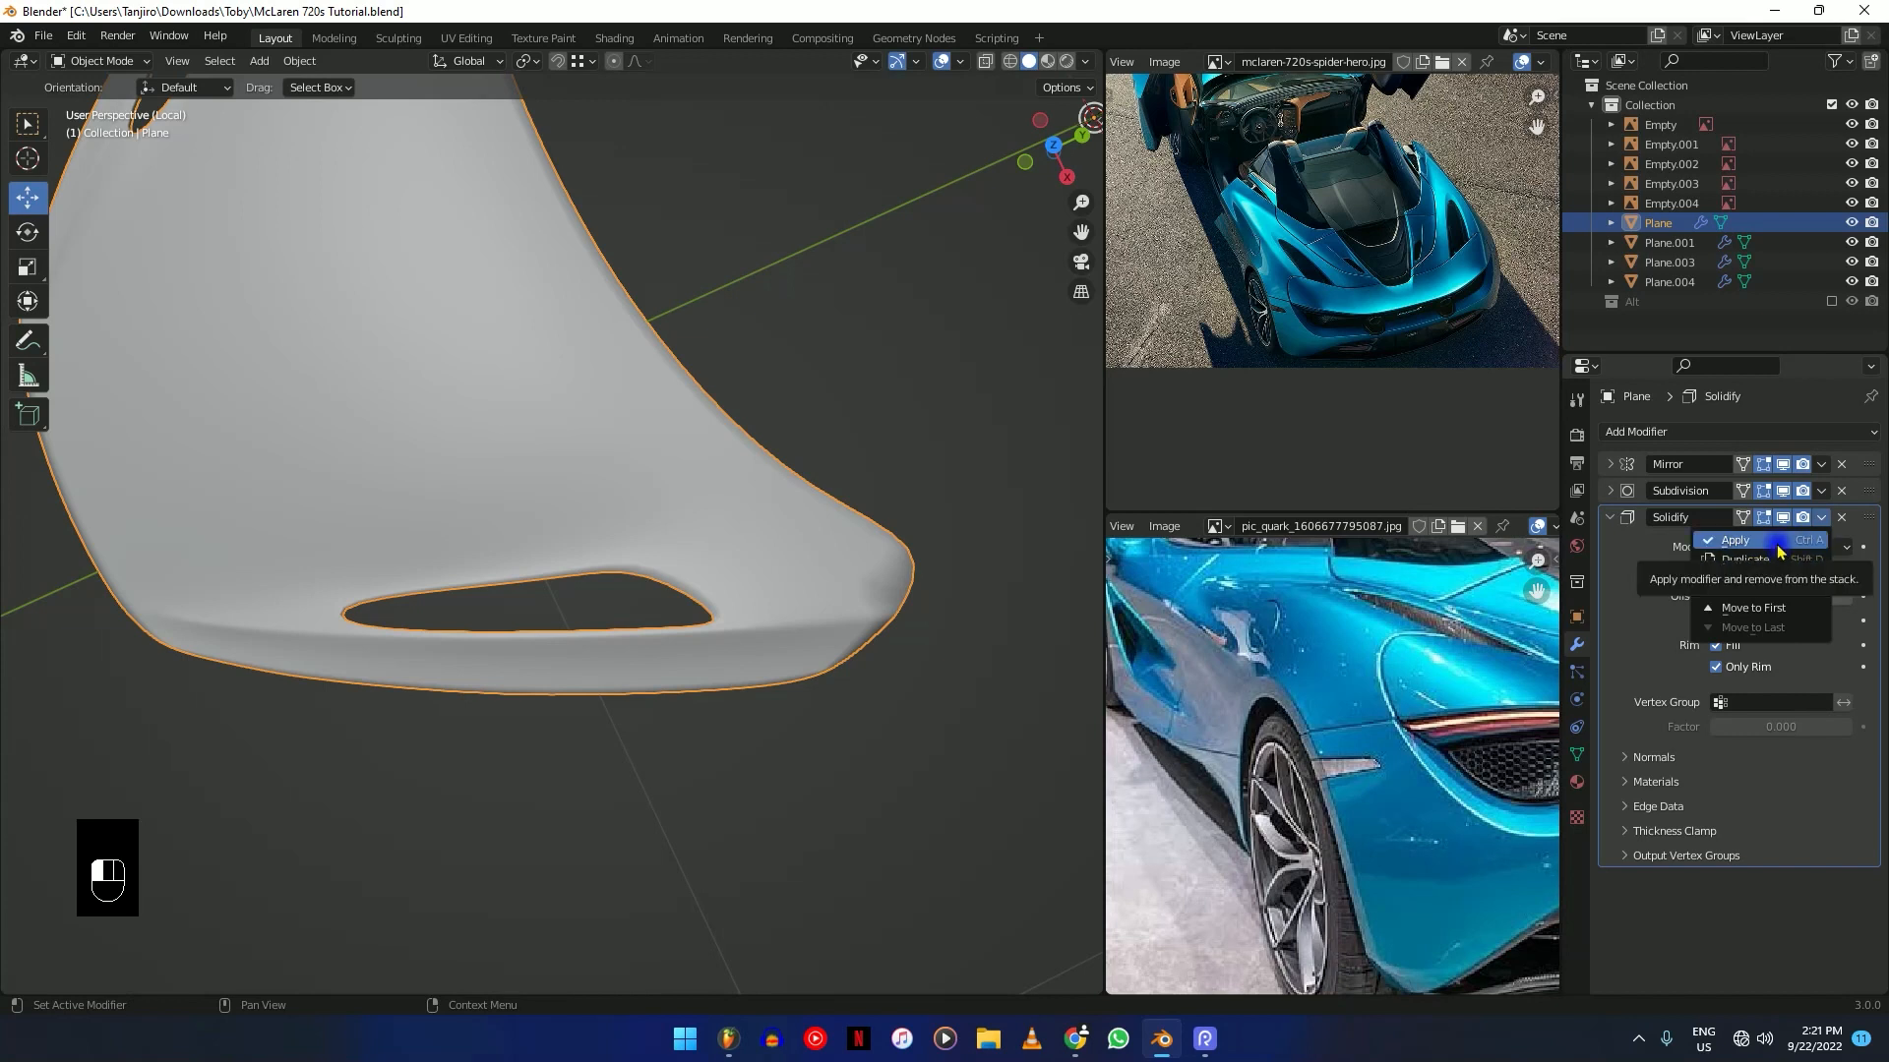
left_click(1777, 543)
middle_click_drag(633, 506, 686, 464)
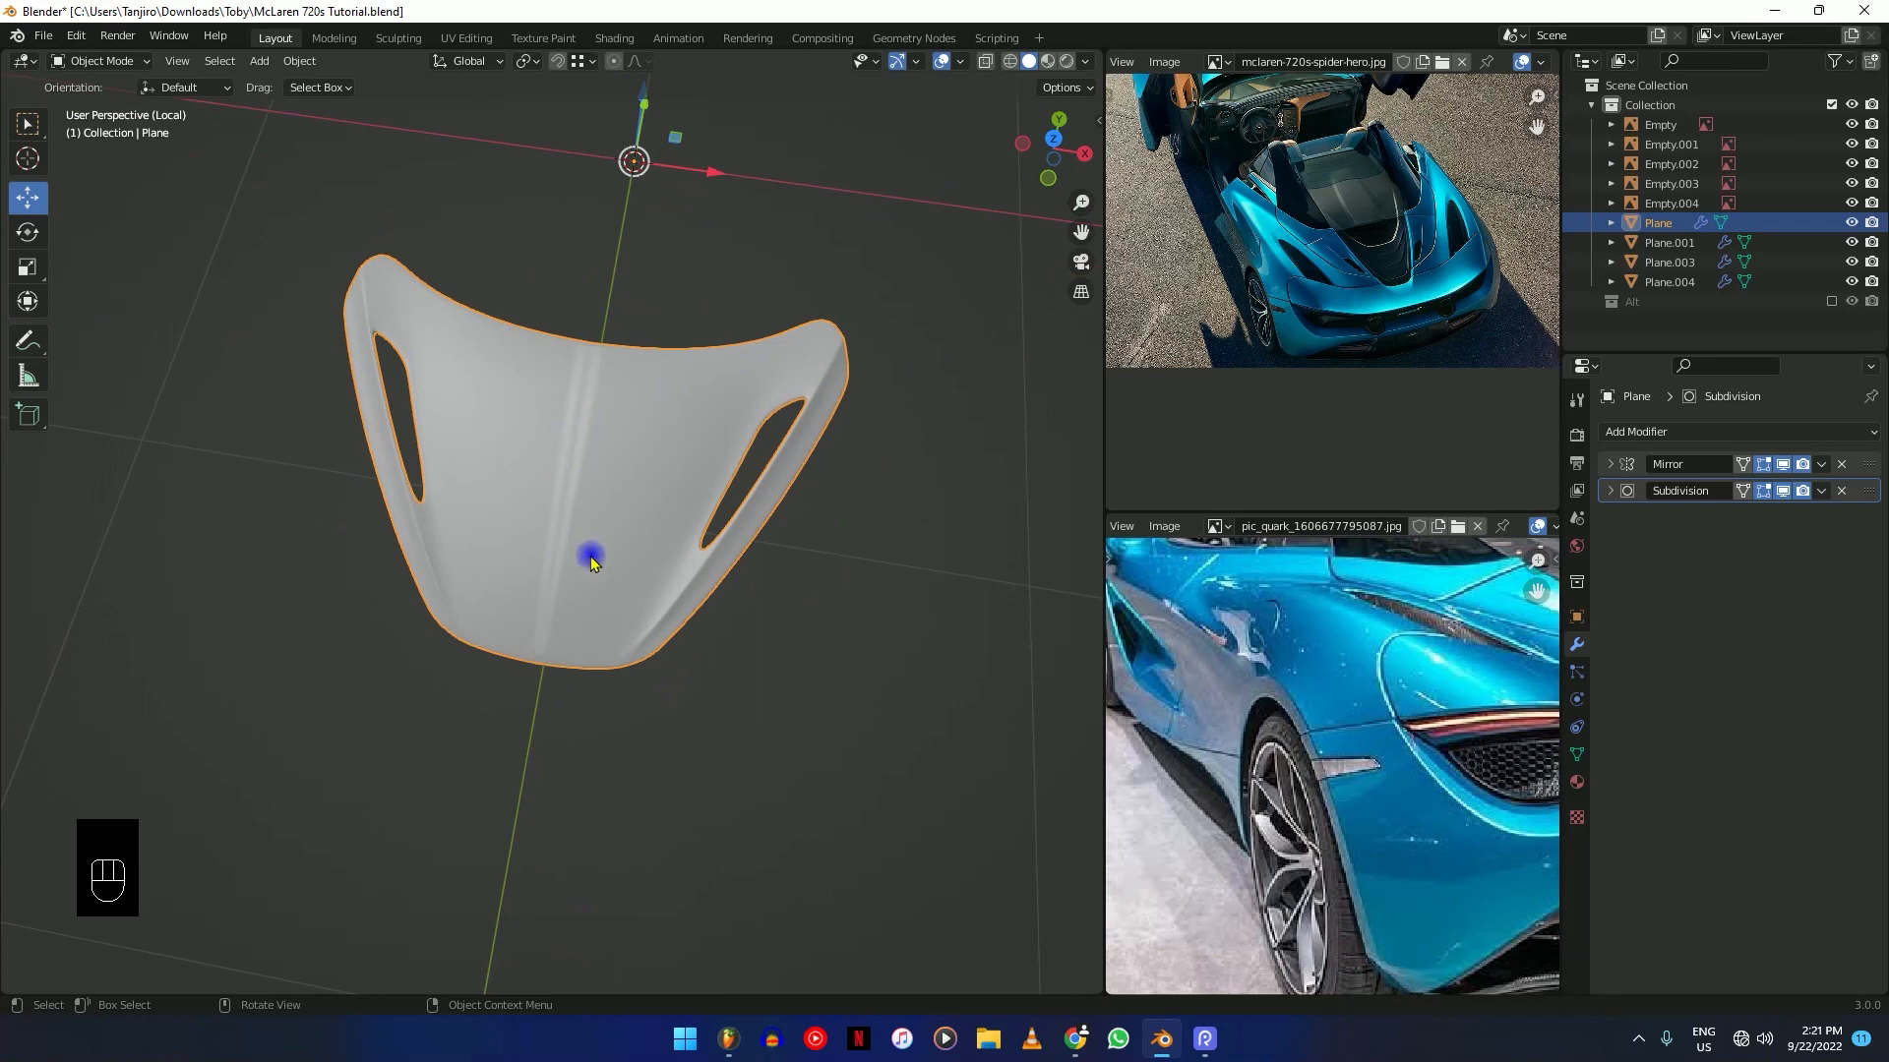
middle_click_drag(590, 561, 590, 487)
Switch the viewport back to MatCap lighting and examine the ridge along the hood's centre line.
left_click(1085, 61)
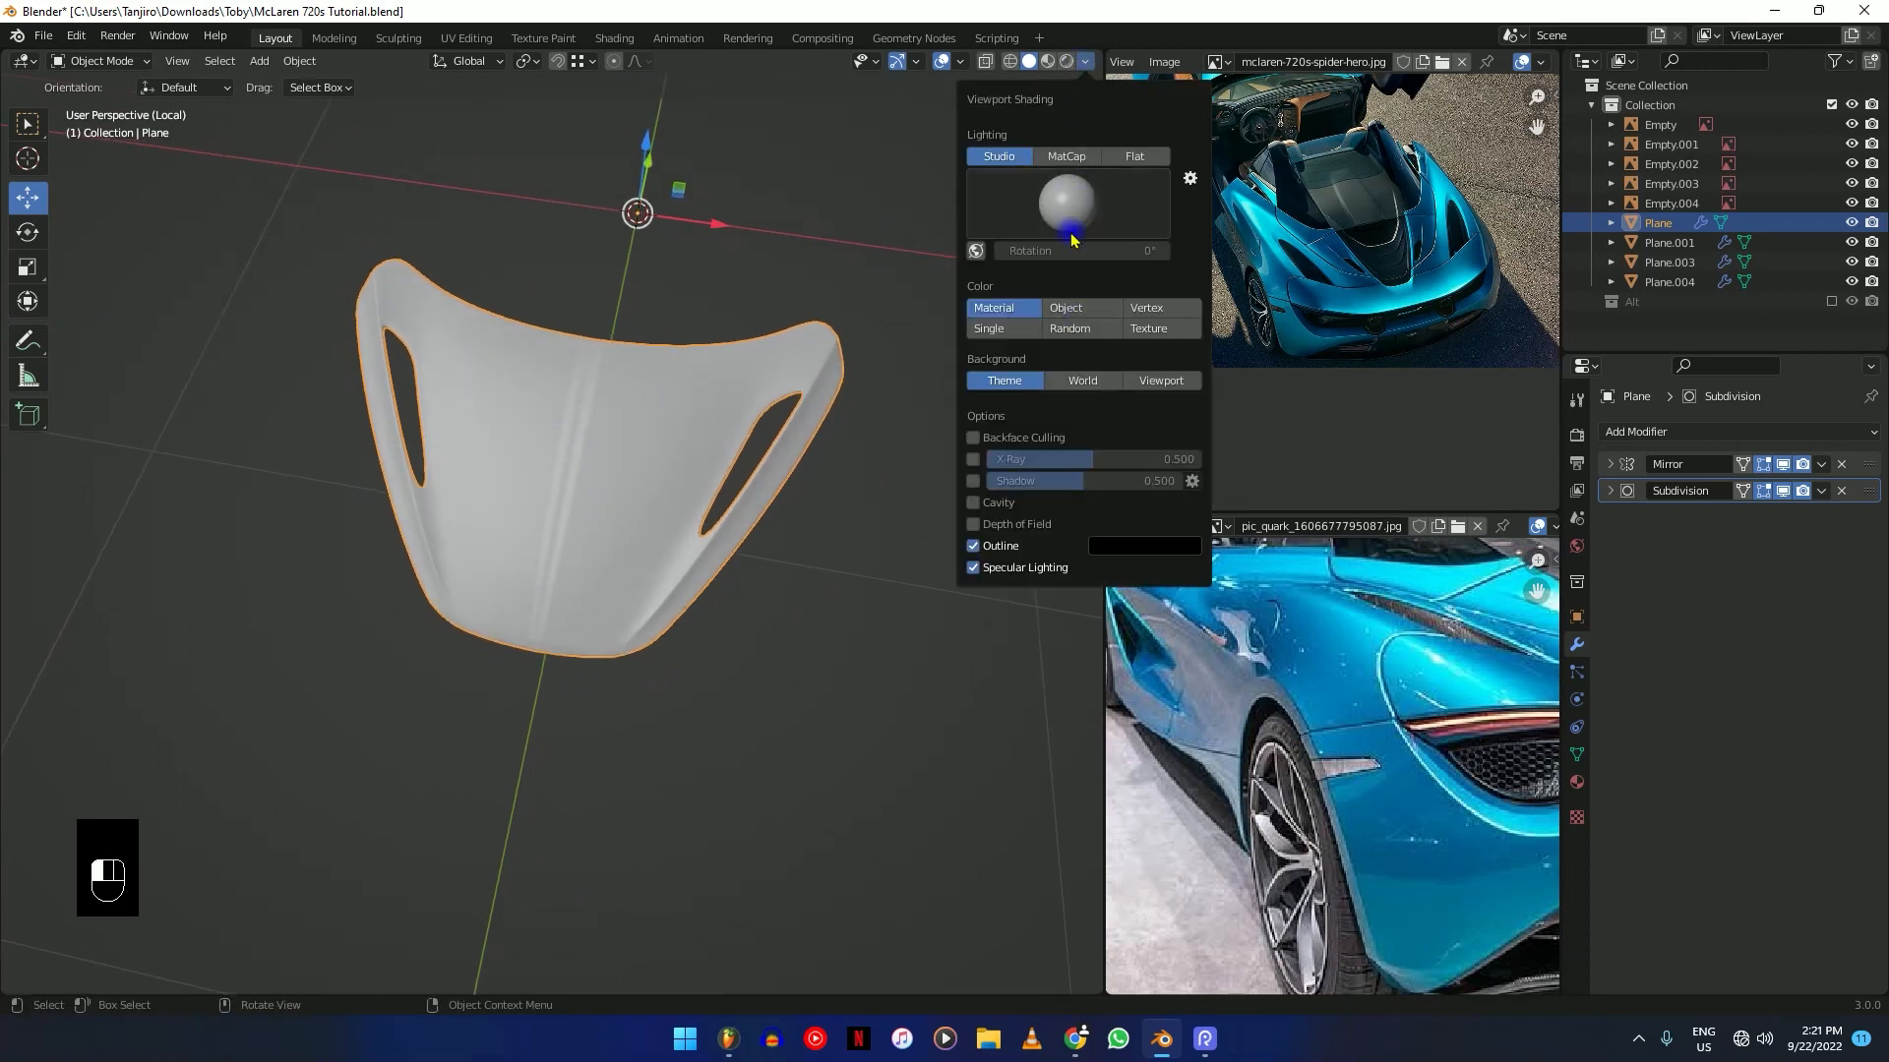
left_click(1062, 157)
middle_click_drag(813, 463, 824, 403)
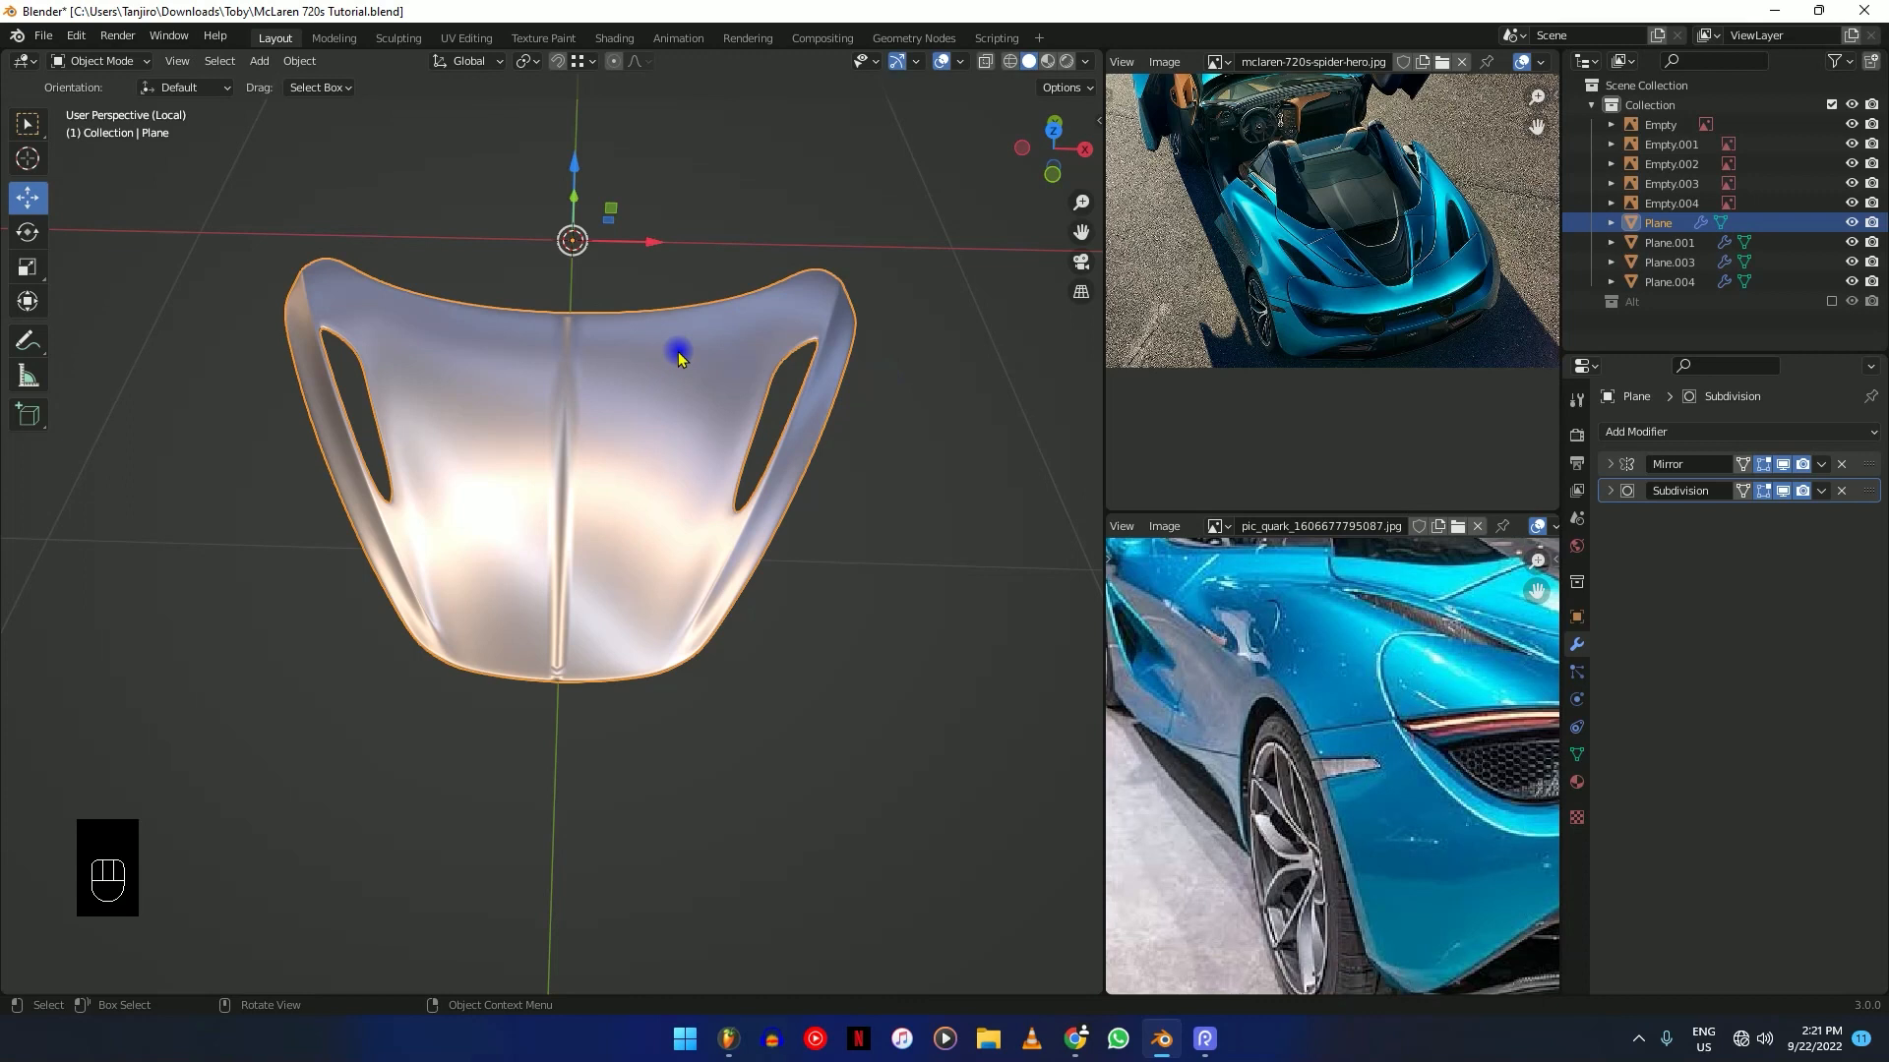
middle_click_drag(736, 385, 563, 396)
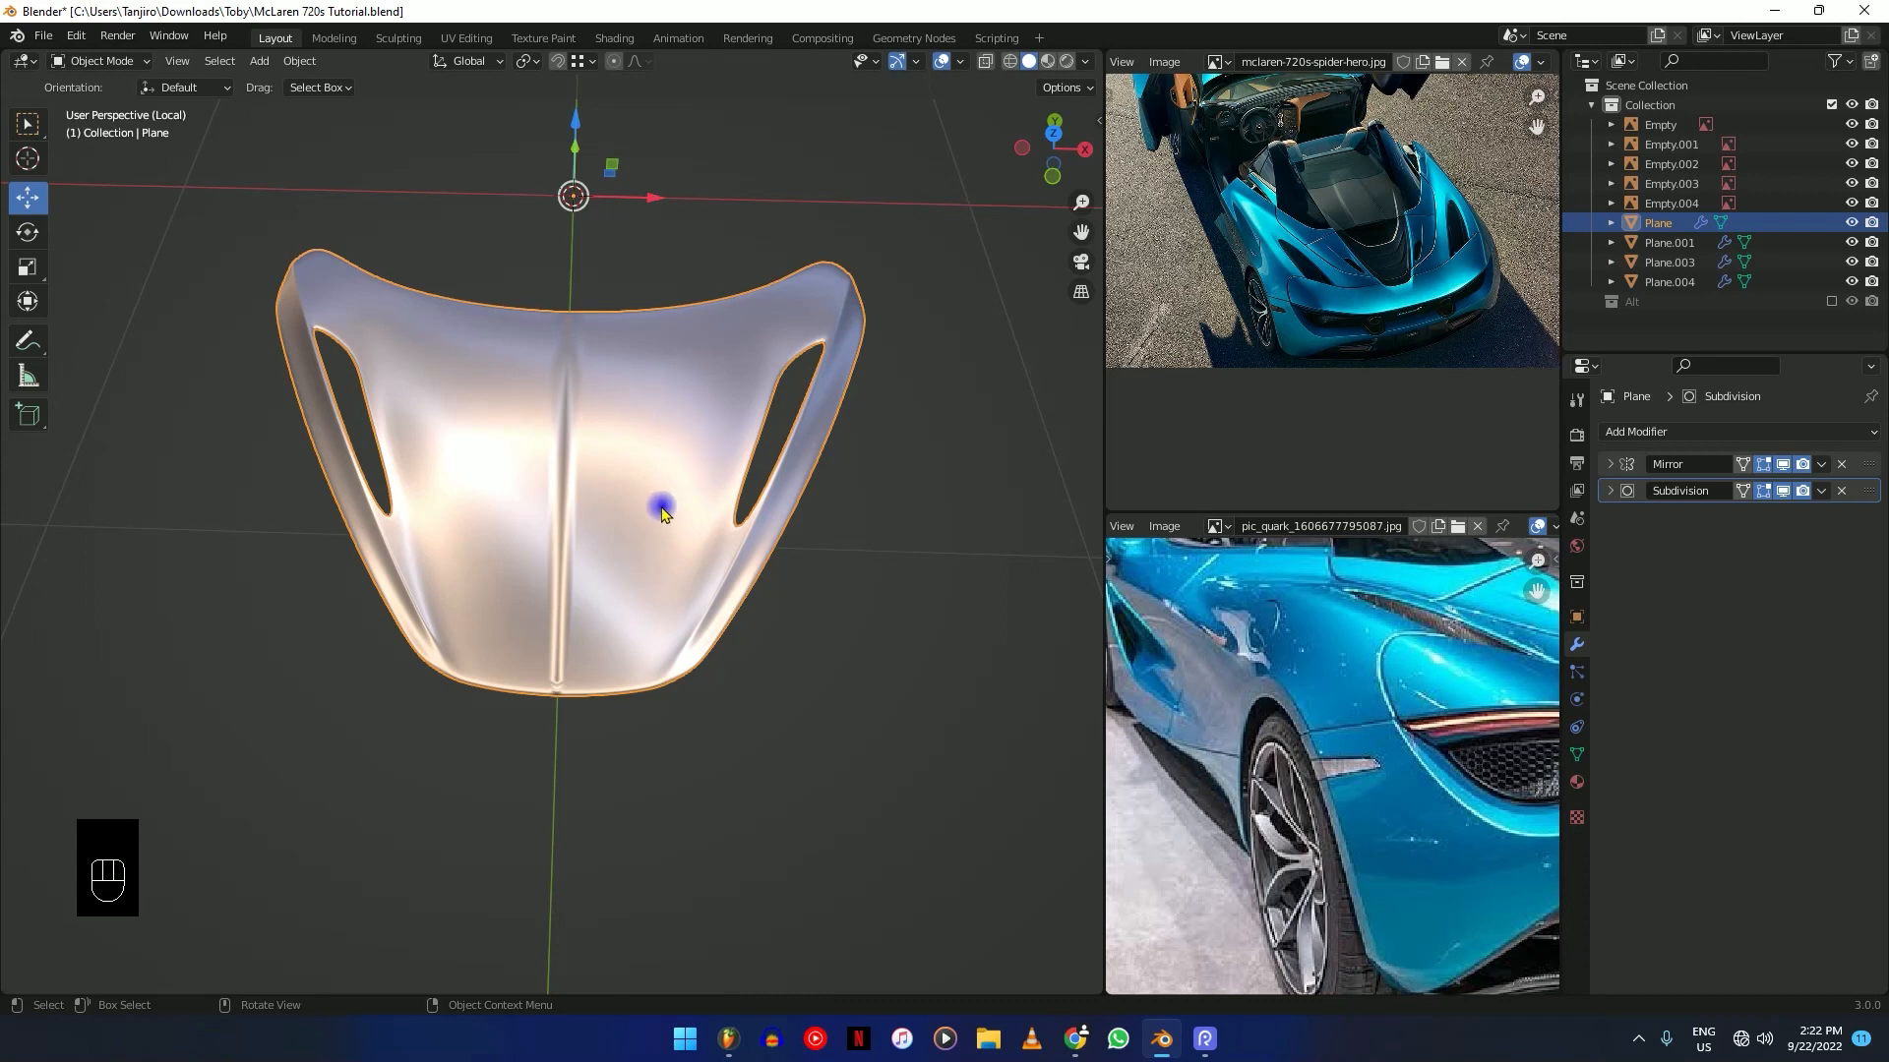
In Edit Mode, select the geometry along the hood's centre line in wireframe and delete the rim faces between the mirrored halves.
key("Tab")
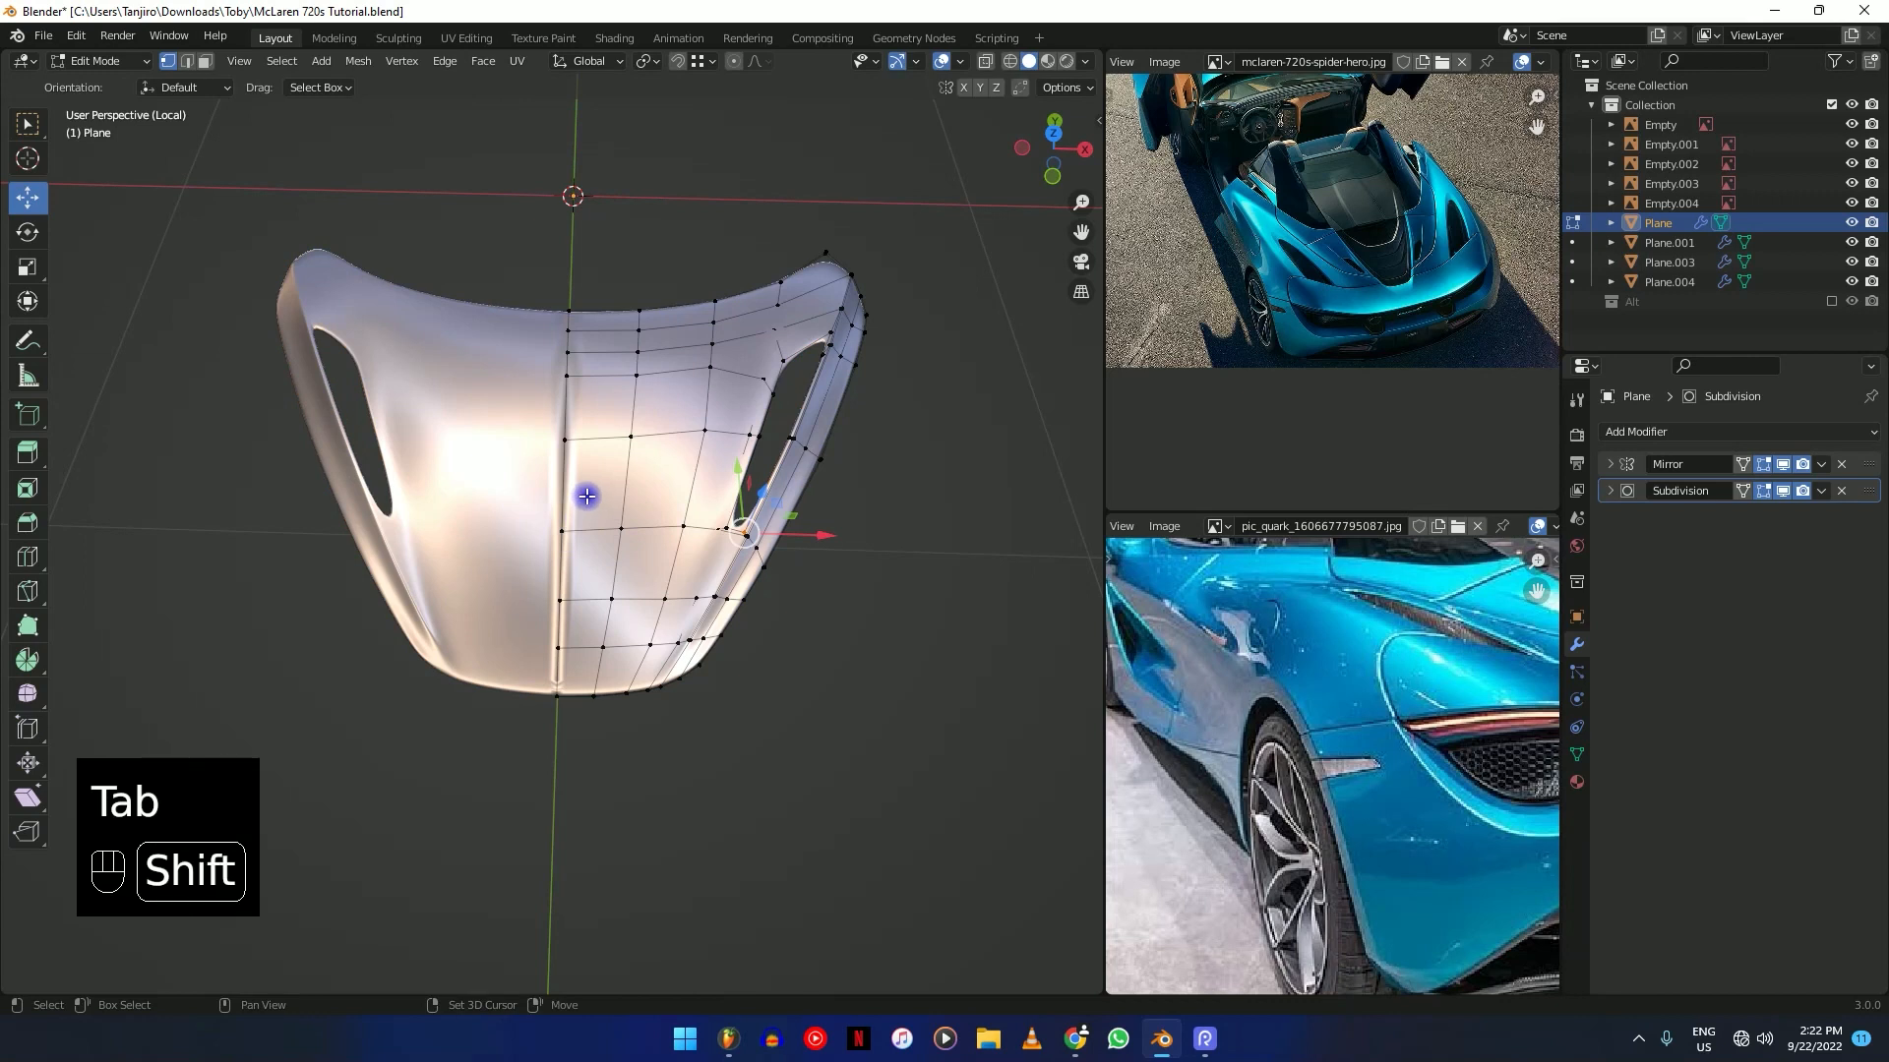
key("shift+z")
mouse_move(703, 513)
middle_mouse_down()
mouse_move(544, 422)
mouse_move(578, 345)
mouse_move(776, 477)
mouse_move(653, 501)
mouse_move(742, 282)
mouse_move(535, 383)
mouse_move(645, 345)
mouse_move(708, 388)
middle_mouse_up()
key("shift+z")
scroll(588, 328, "up", 5)
scroll(649, 464, "down", 10)
mouse_move(649, 465)
middle_mouse_down()
mouse_move(629, 455)
mouse_move(650, 450)
middle_mouse_up()
key("shift+z")
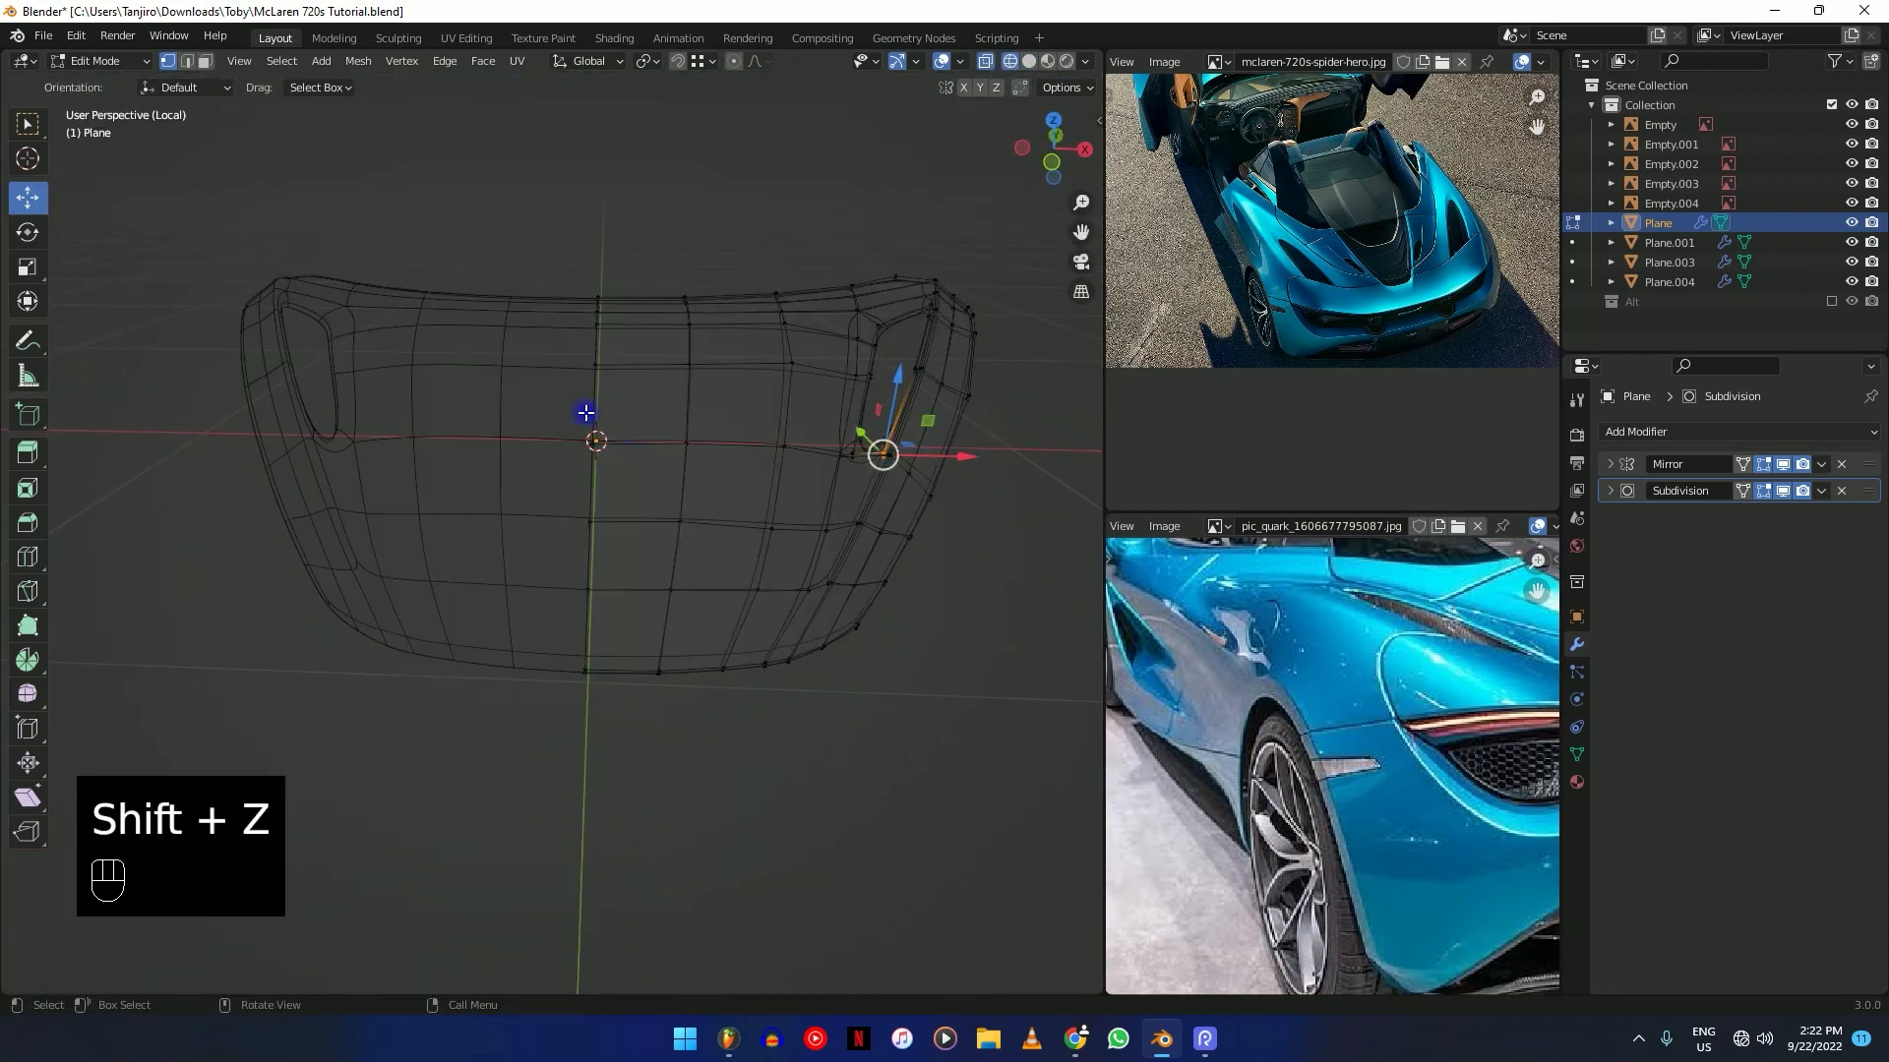
left_click_drag(565, 242, 619, 792)
middle_click_drag(809, 397, 750, 436)
key("x")
left_click(749, 428)
key("shift+z")
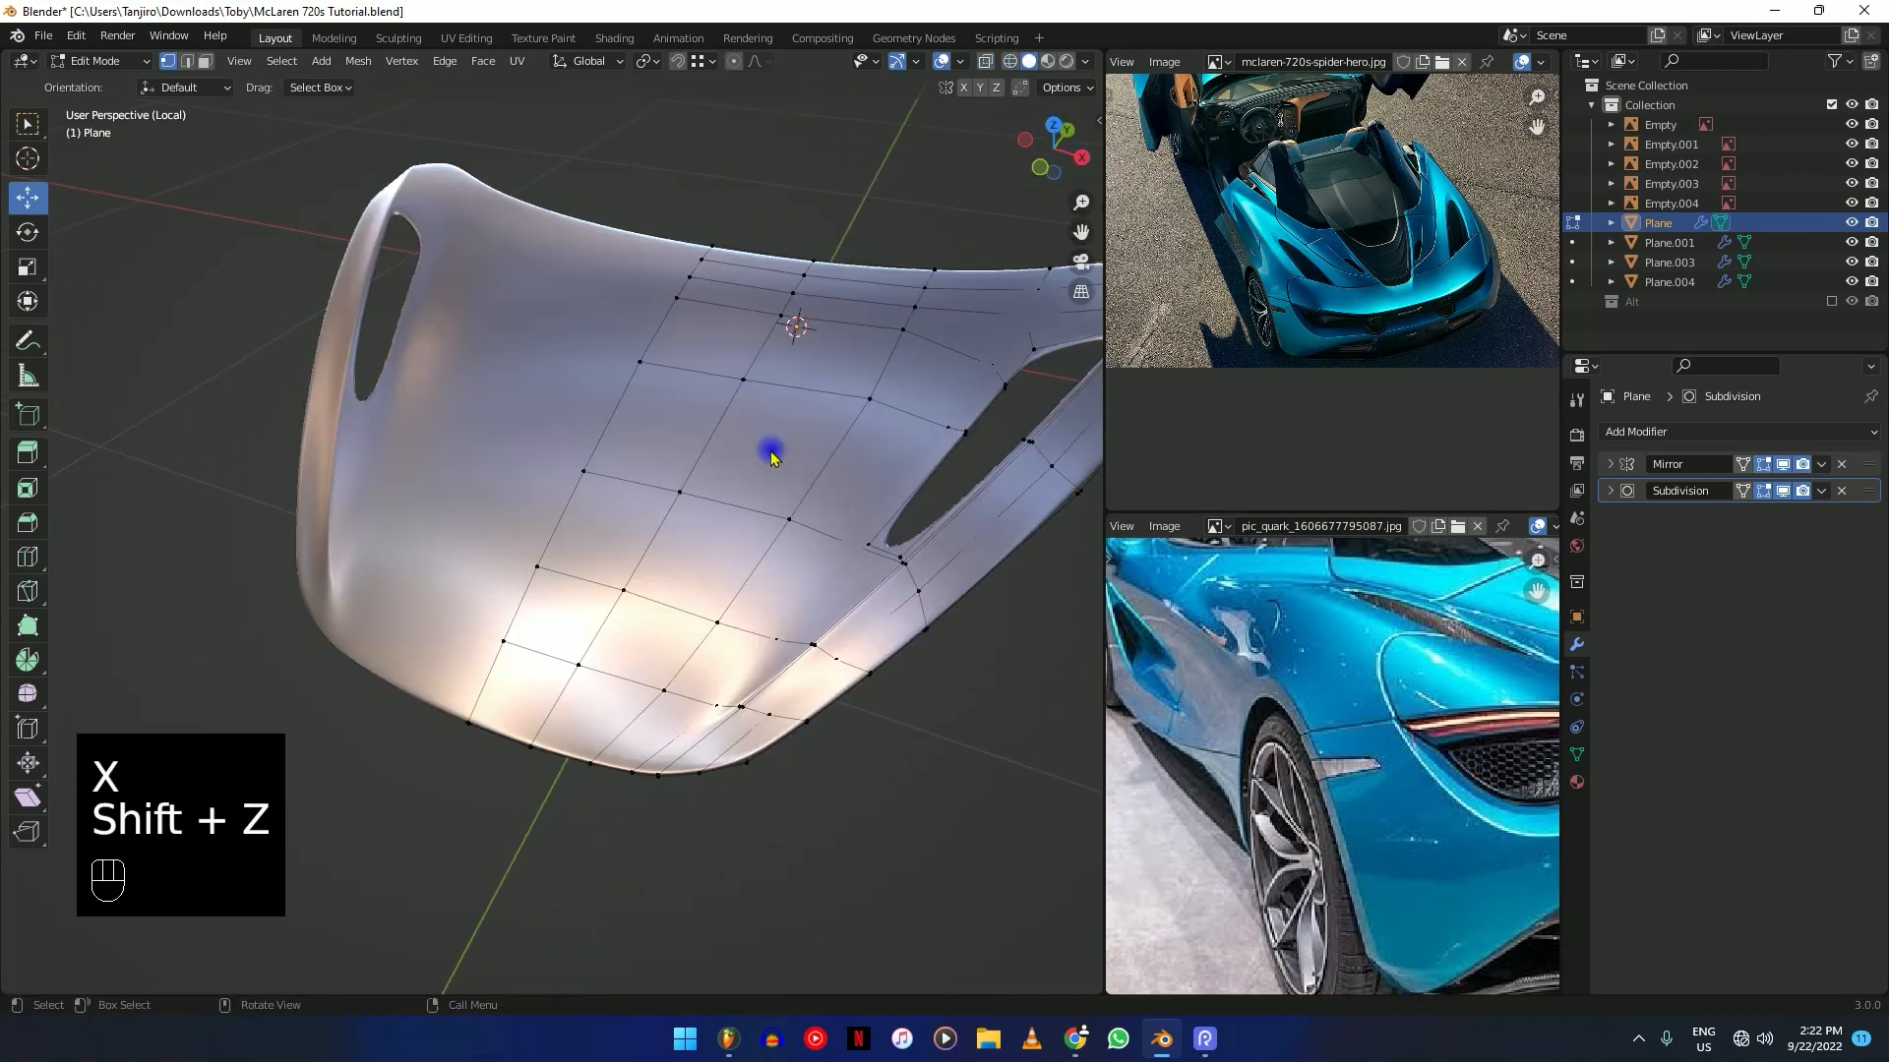
Examine the hood's centre seam and vent openings in Object and Edit Mode, comparing the panel edges with the front three-quarter reference photo.
key("Tab")
middle_click_drag(800, 440, 639, 482)
scroll(599, 522, "up", 2)
scroll(599, 522, "down", 3)
middle_click_drag(640, 482, 465, 385, "shift")
key("Tab")
middle_click_drag(483, 314, 613, 379, "shift")
middle_click_drag(599, 502, 811, 487, "ctrl")
key("Tab")
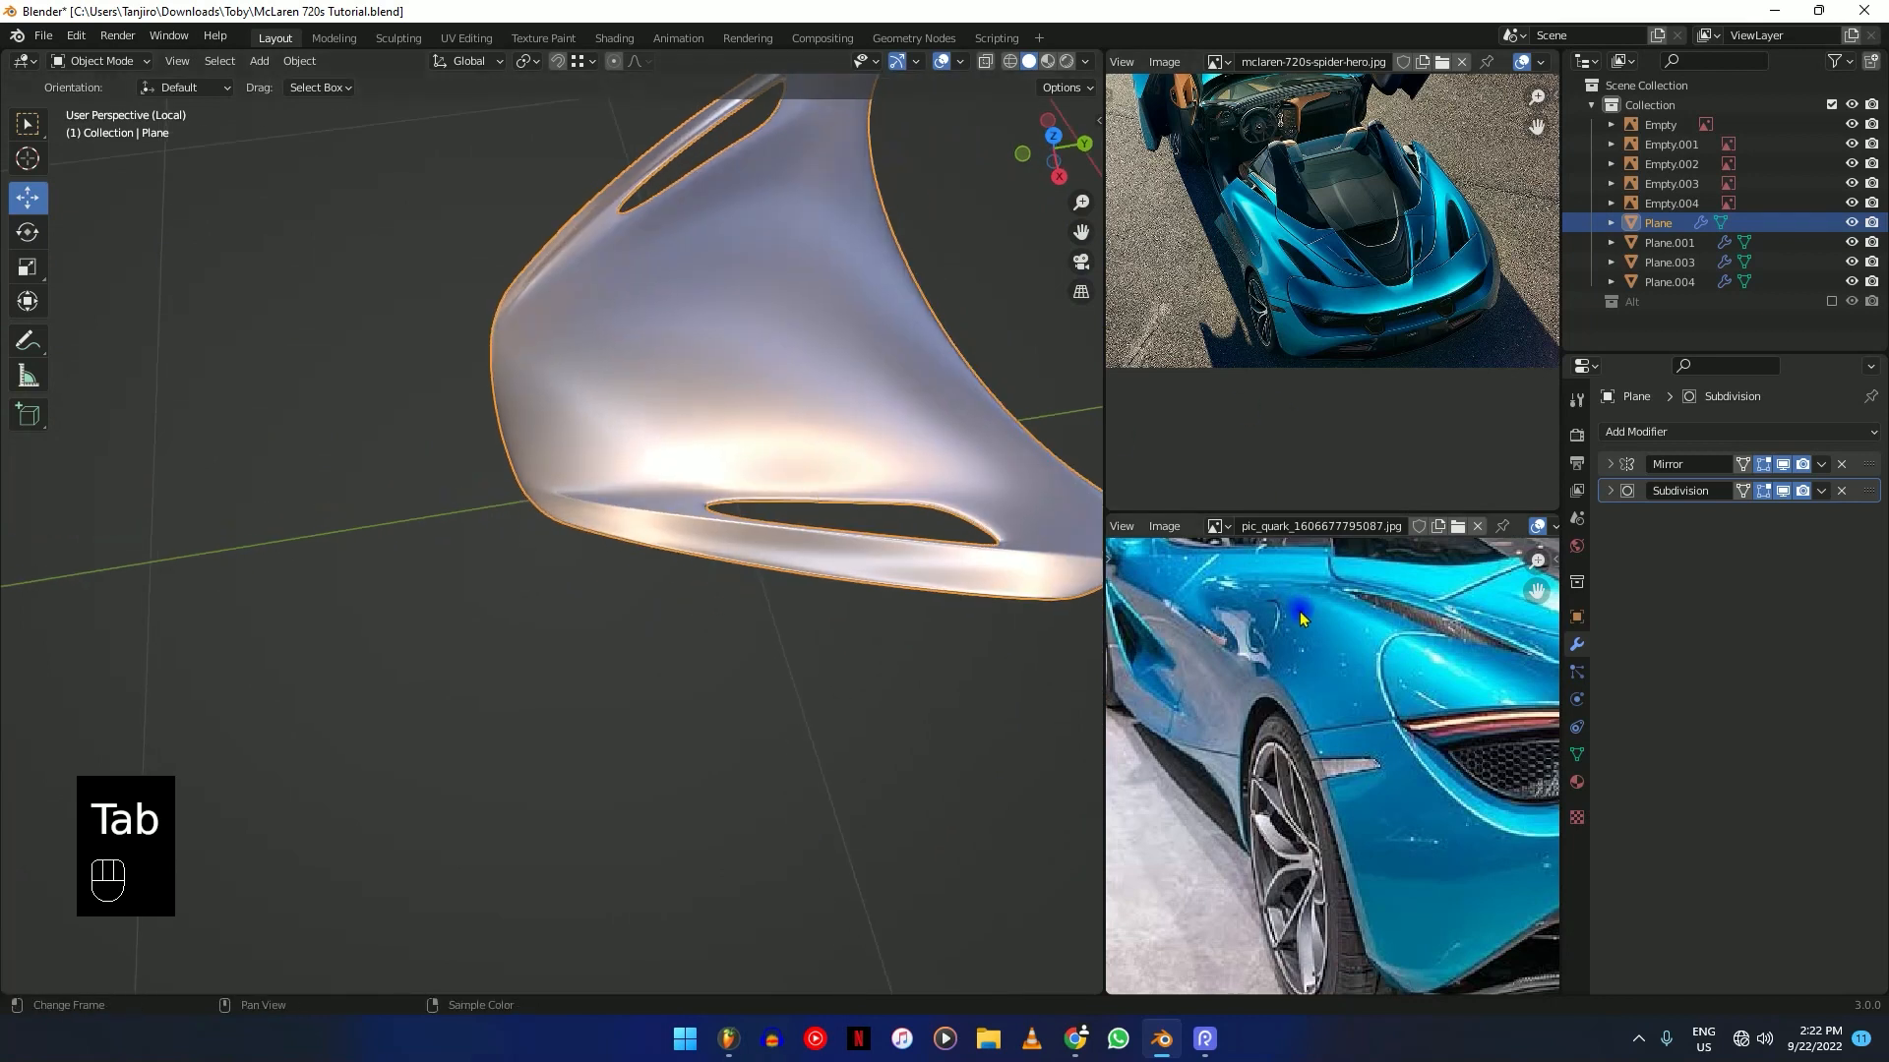
scroll(1301, 618, "down", 2)
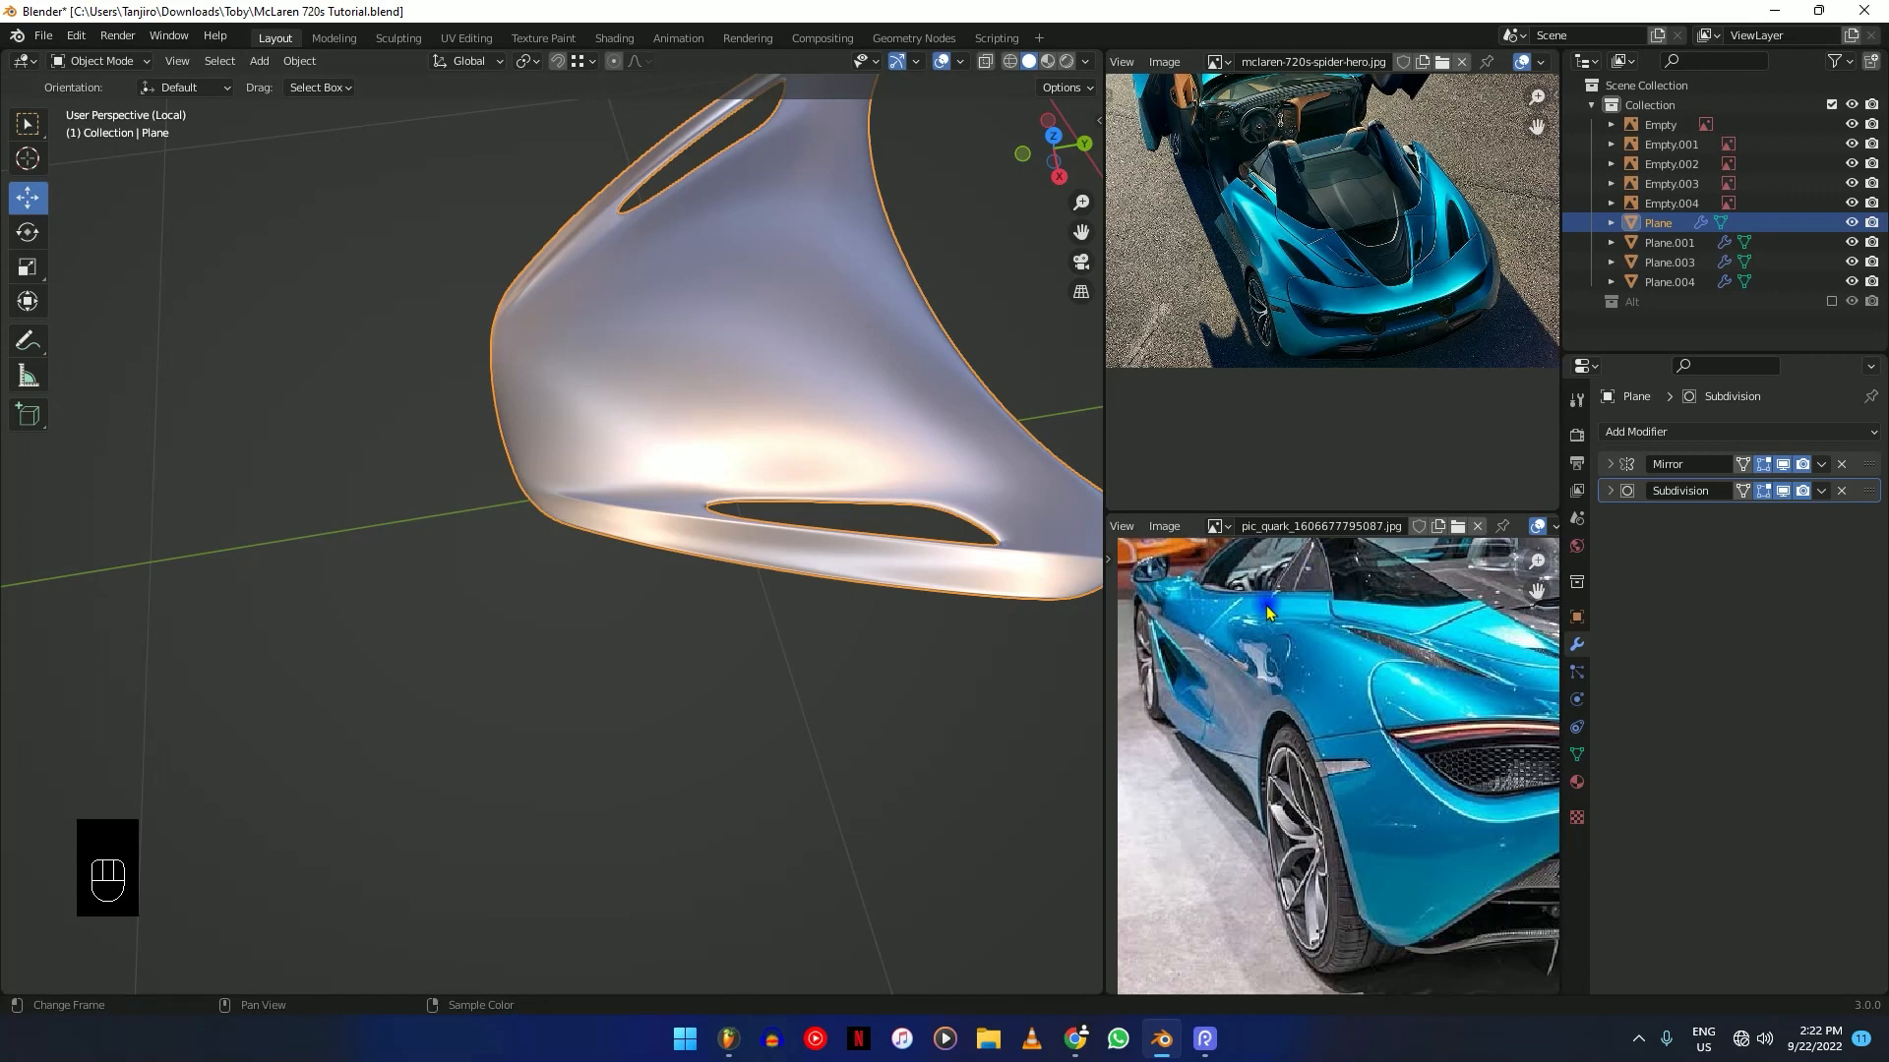
middle_click_drag(747, 526, 654, 497)
Add a centred loop cut running along the thickness of the hood's outer rim.
key("Tab")
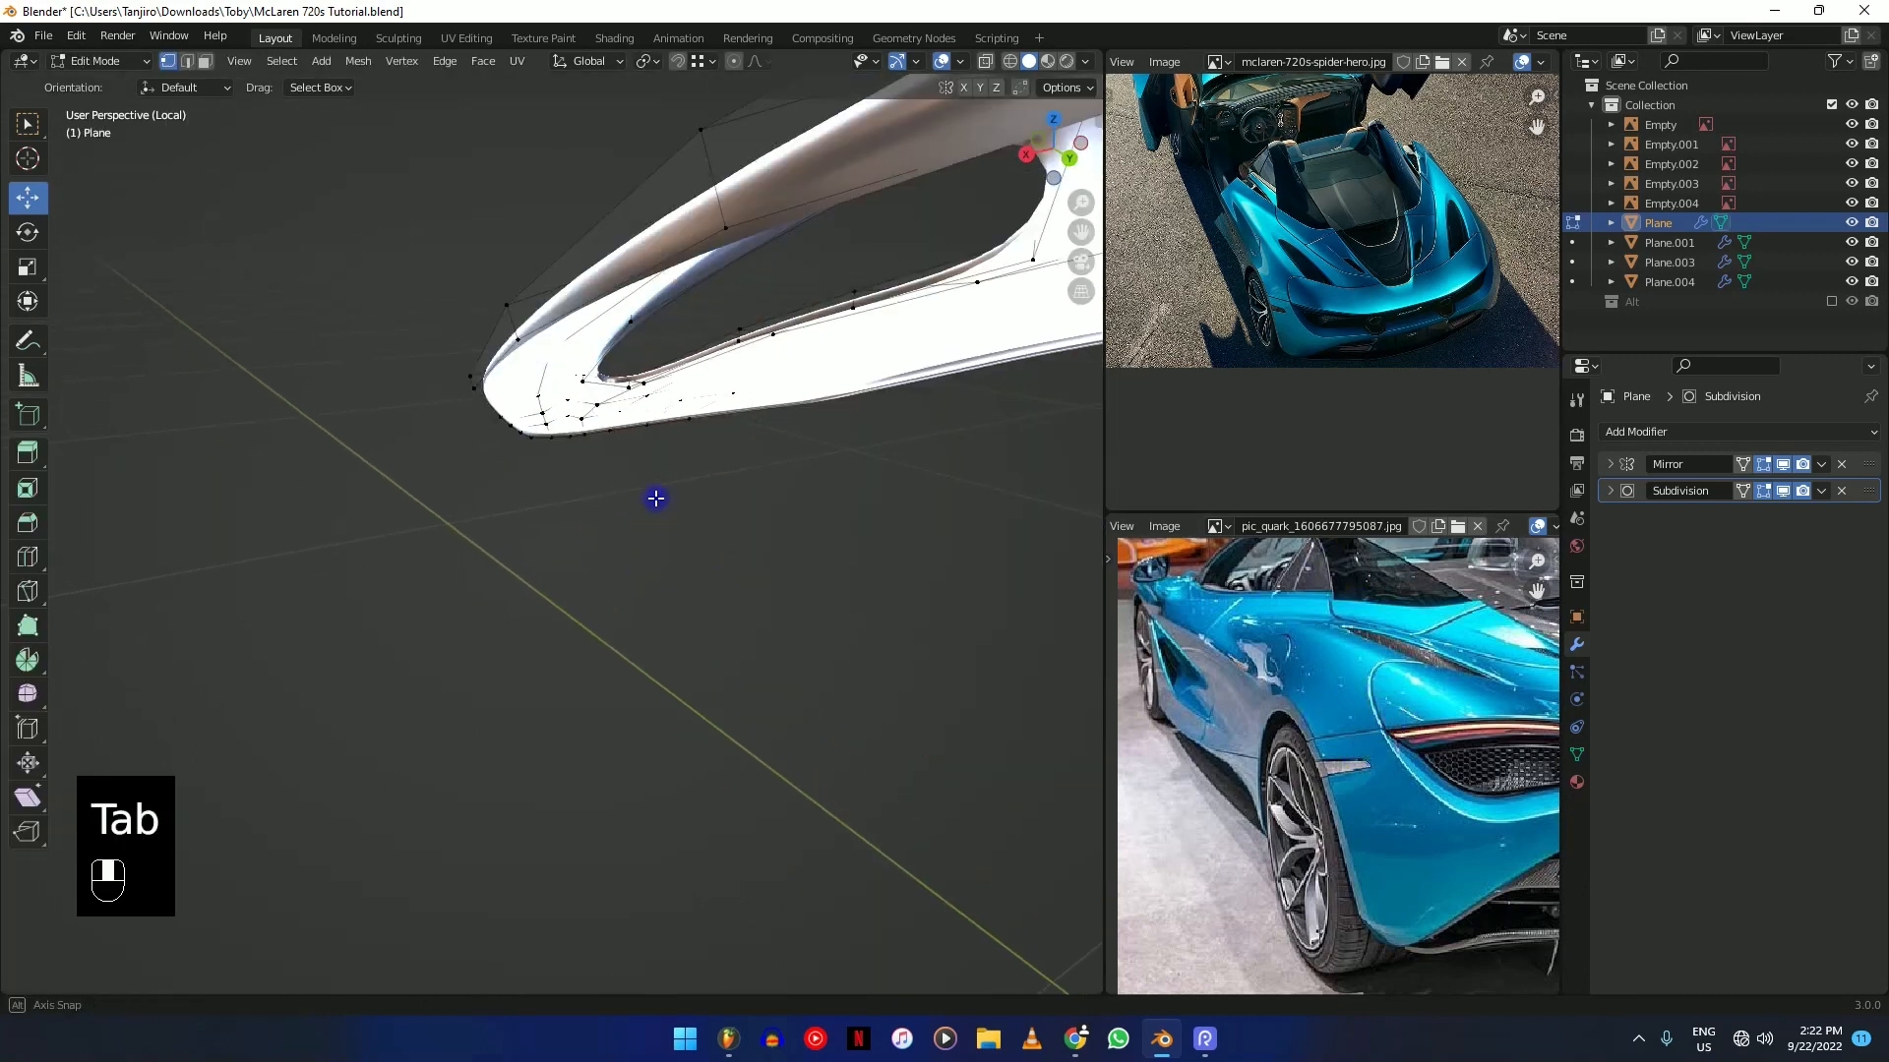
key("ctrl+r")
left_click(511, 314)
left_click(511, 315)
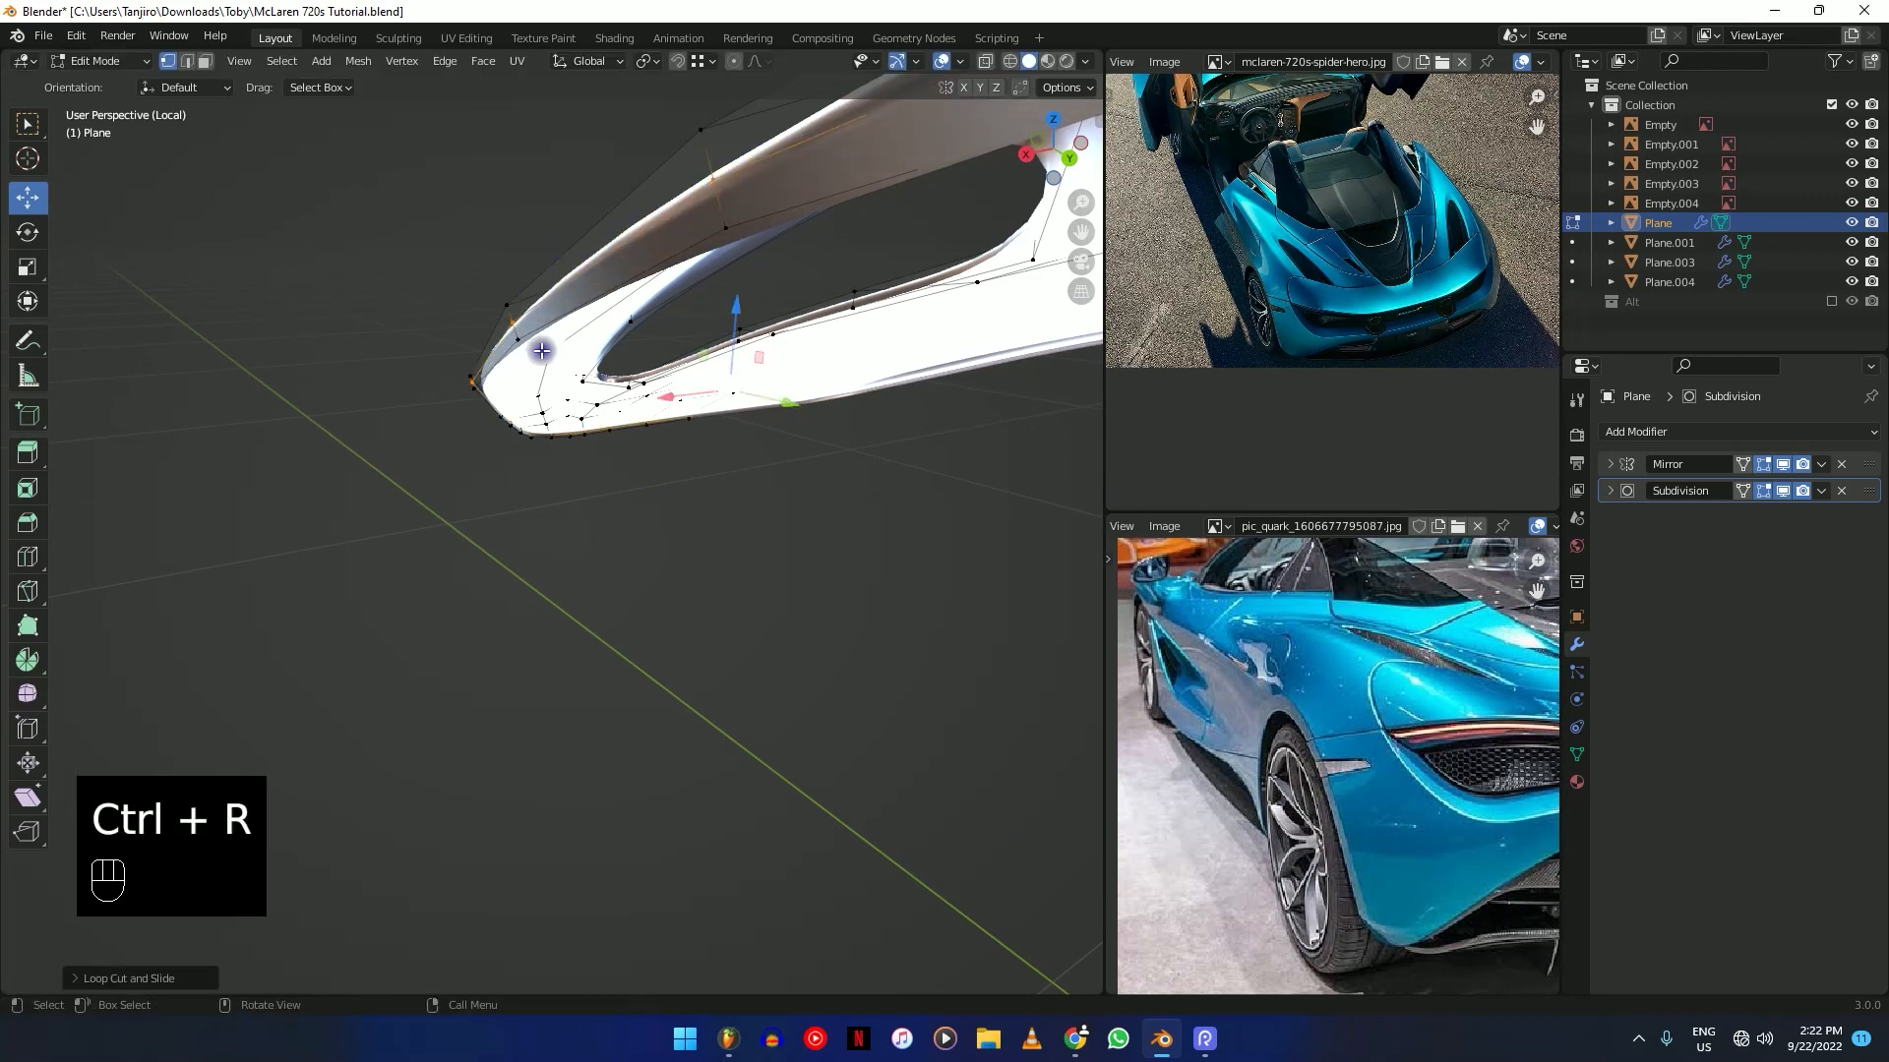
Shrink/Fatten the new rim loop outward by about 0.0014 m to round the hood's outer edge.
scroll(630, 417, "up", 5)
middle_click_drag(630, 417, 581, 426)
middle_click_drag(630, 350, 611, 371, "shift")
key("alt+s")
key("shift")
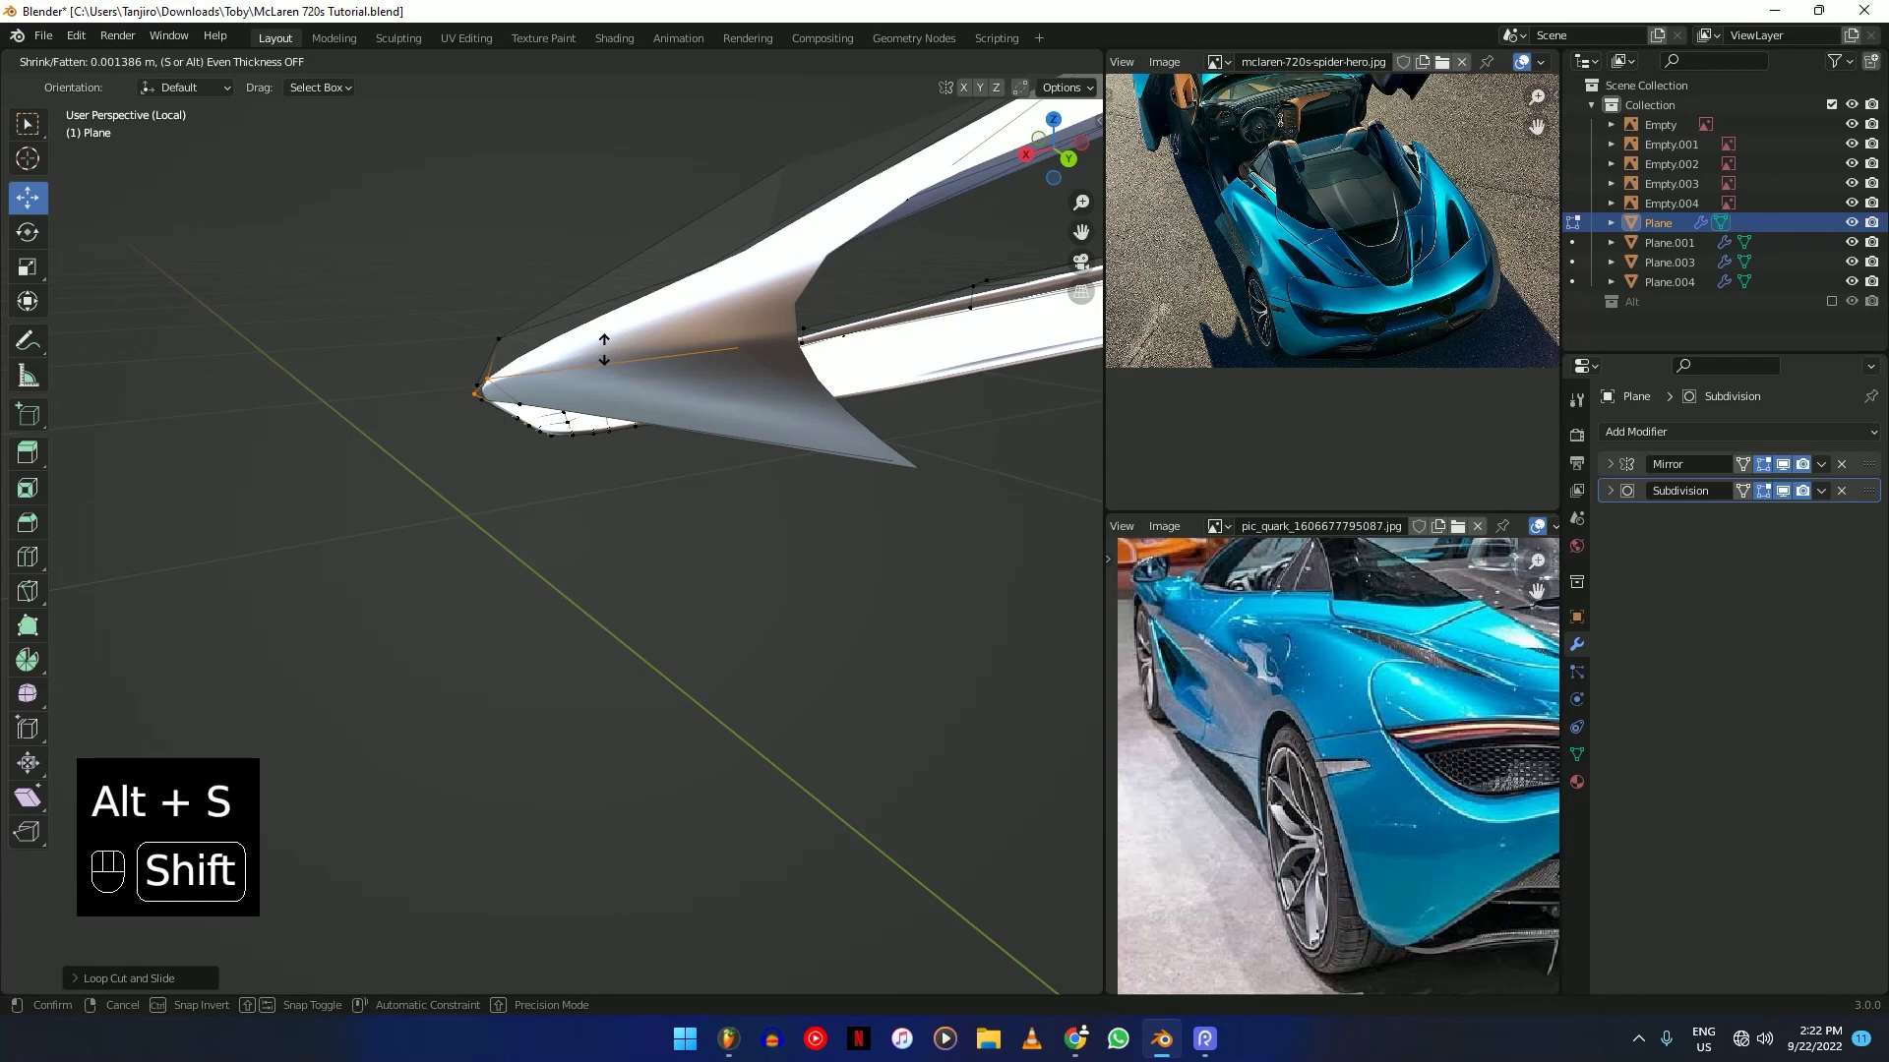
left_click(604, 346)
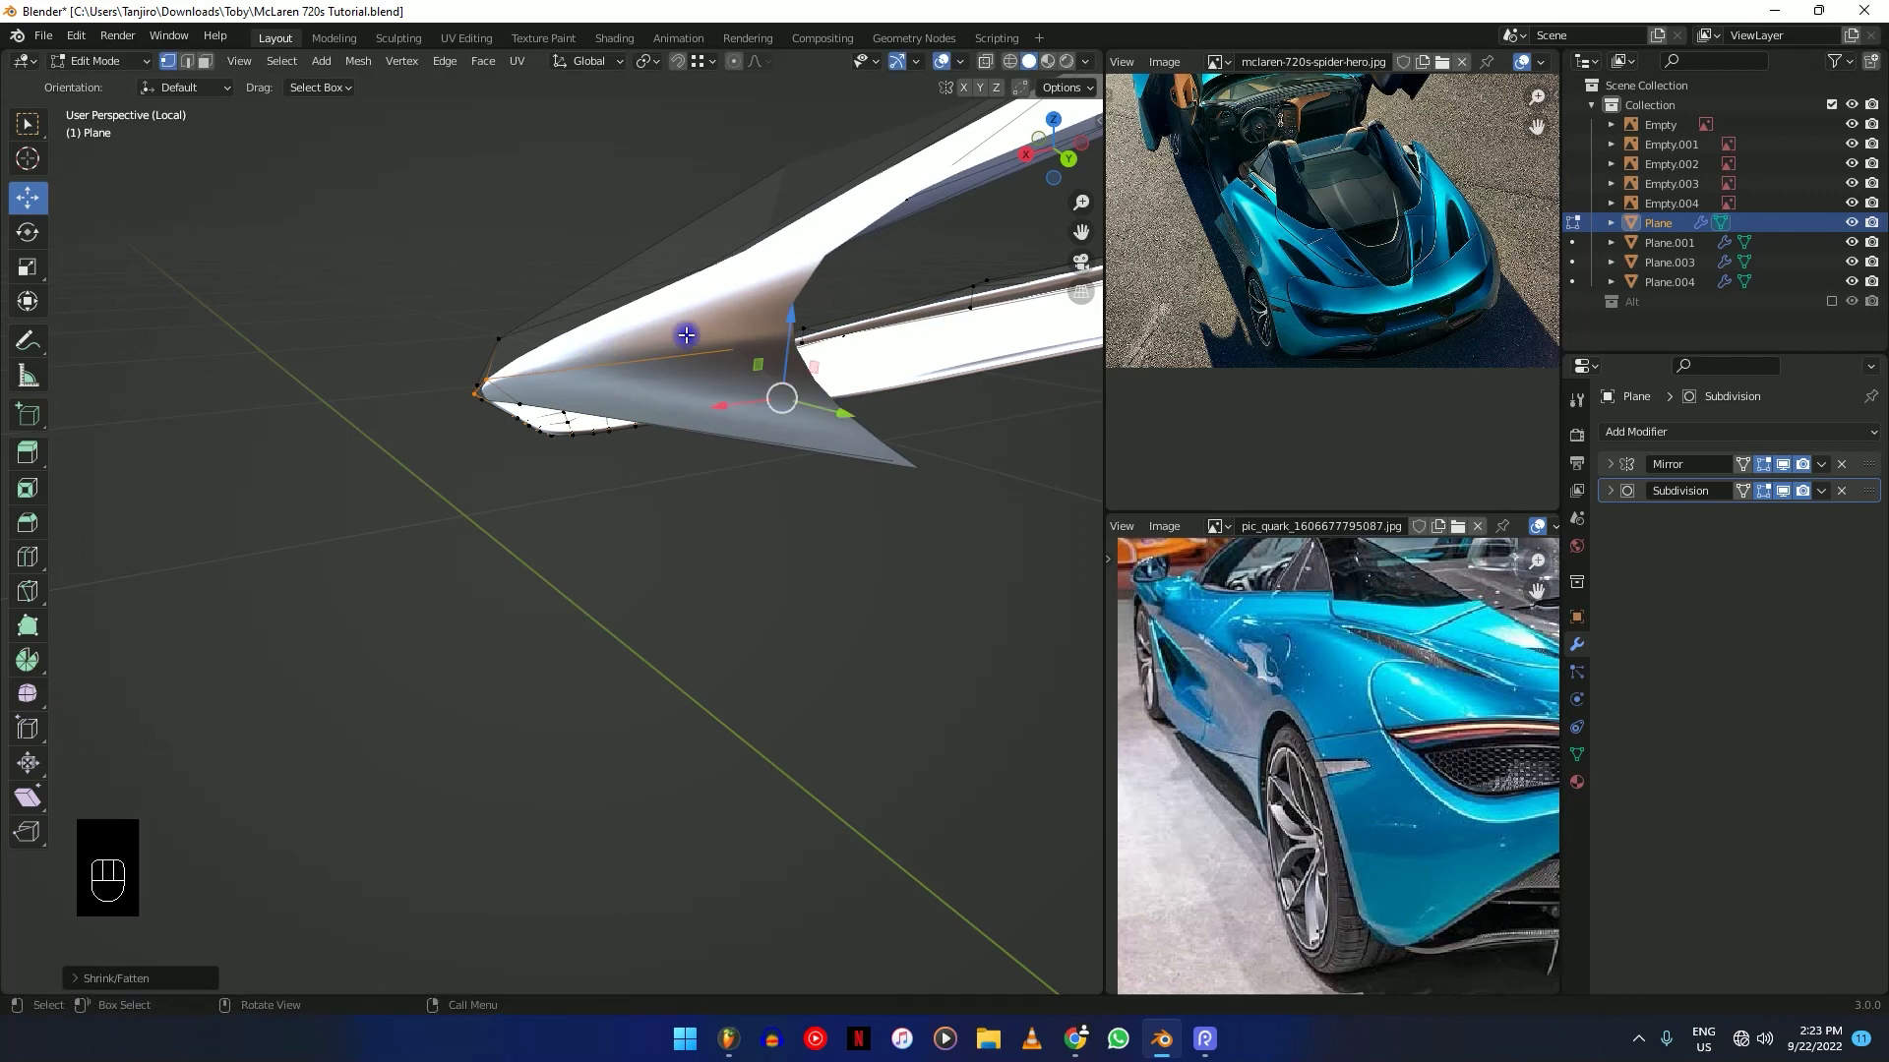
Bevel the hood's middle rim loop with one segment and a width of about 0.0012 m.
key("ctrl+b")
key("shift")
mouse_move(666, 303)
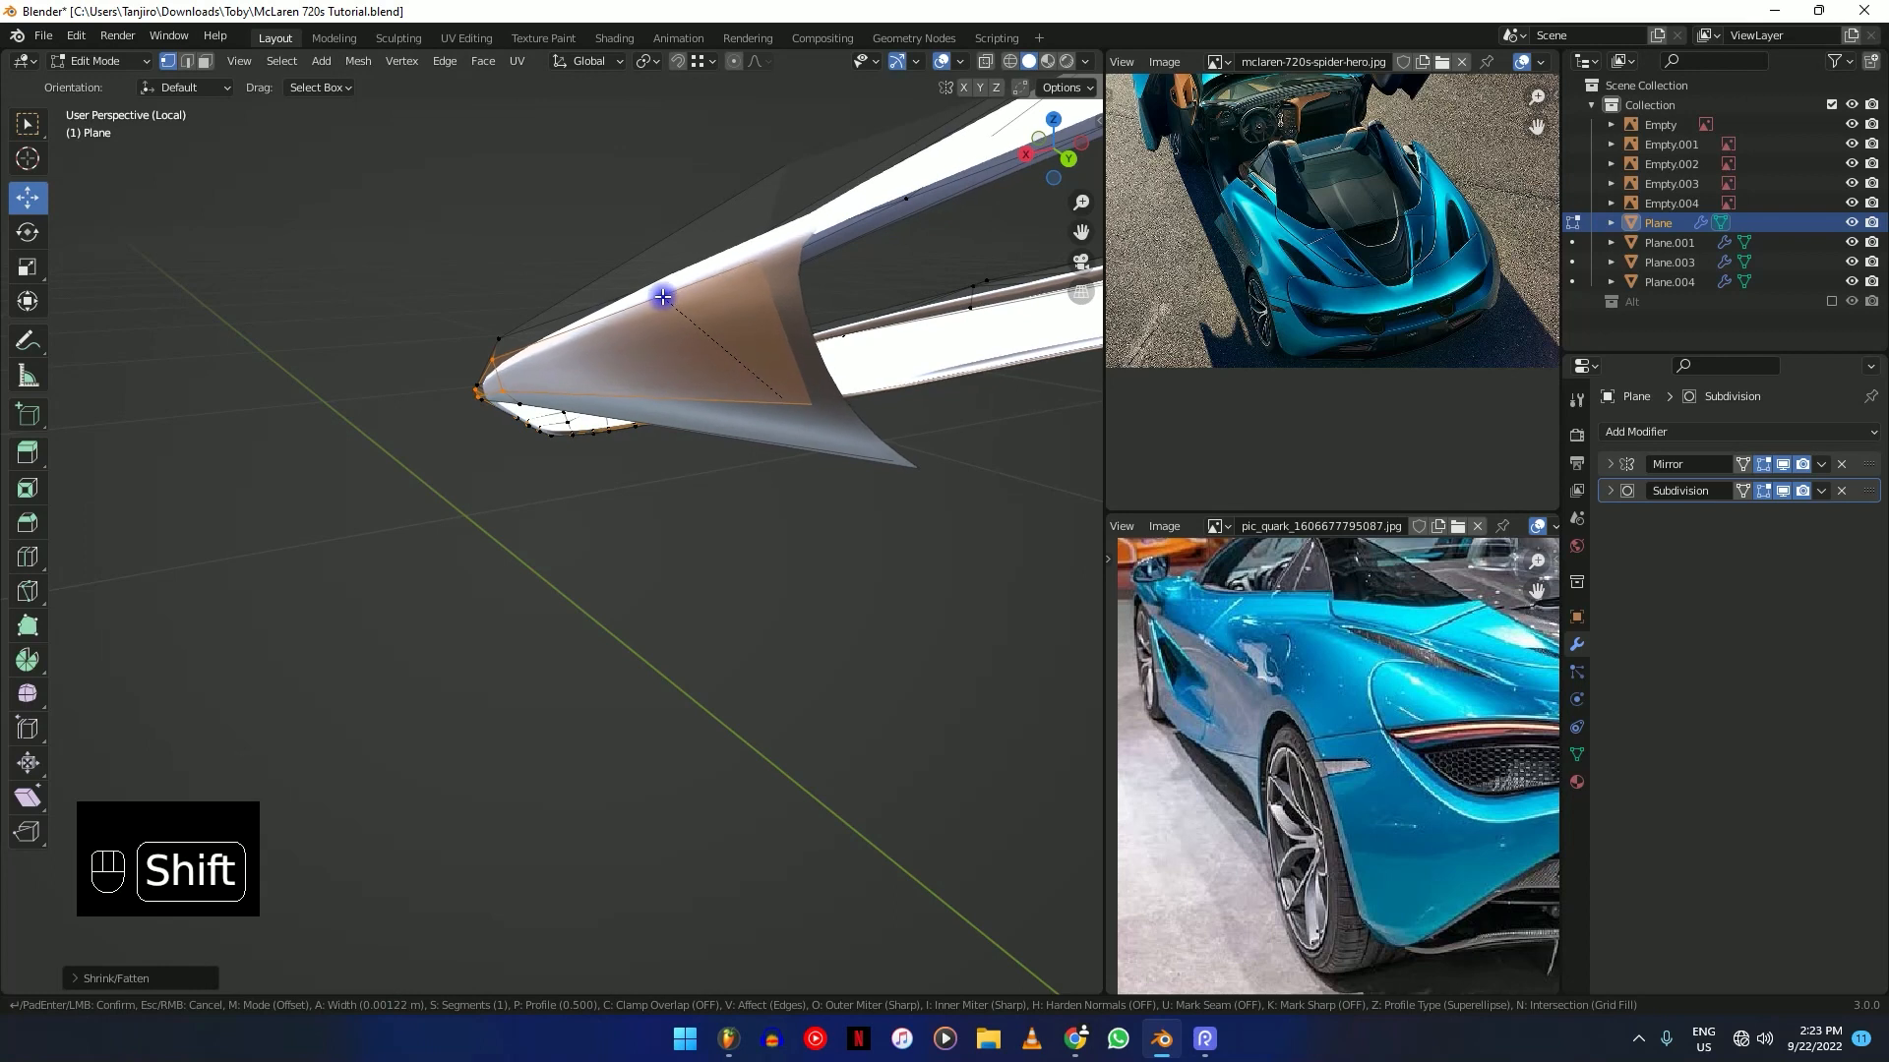
left_click(662, 297)
Add a supporting loop cut on the hood's rim with Even enabled, sliding it about 0.76 toward the upper edge.
middle_click_drag(662, 297, 682, 303)
key("ctrl")
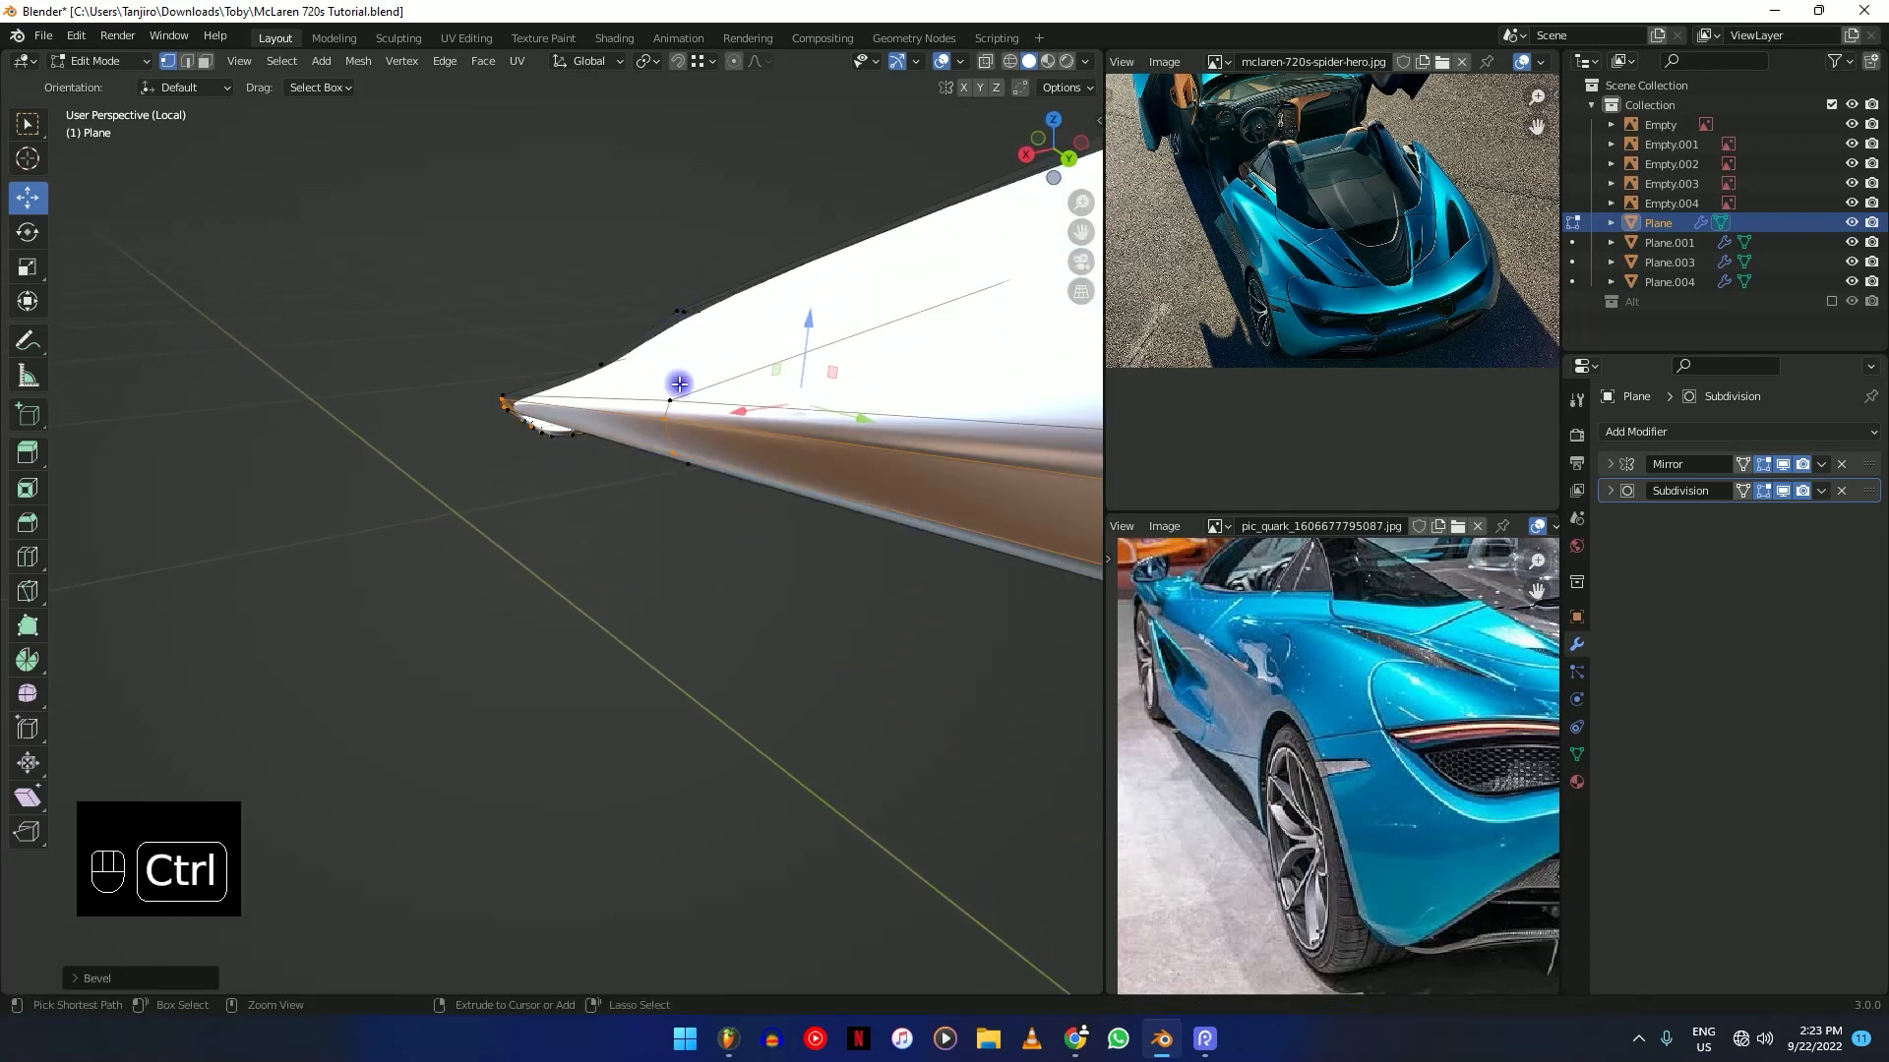
key("ctrl+r")
left_click(670, 411)
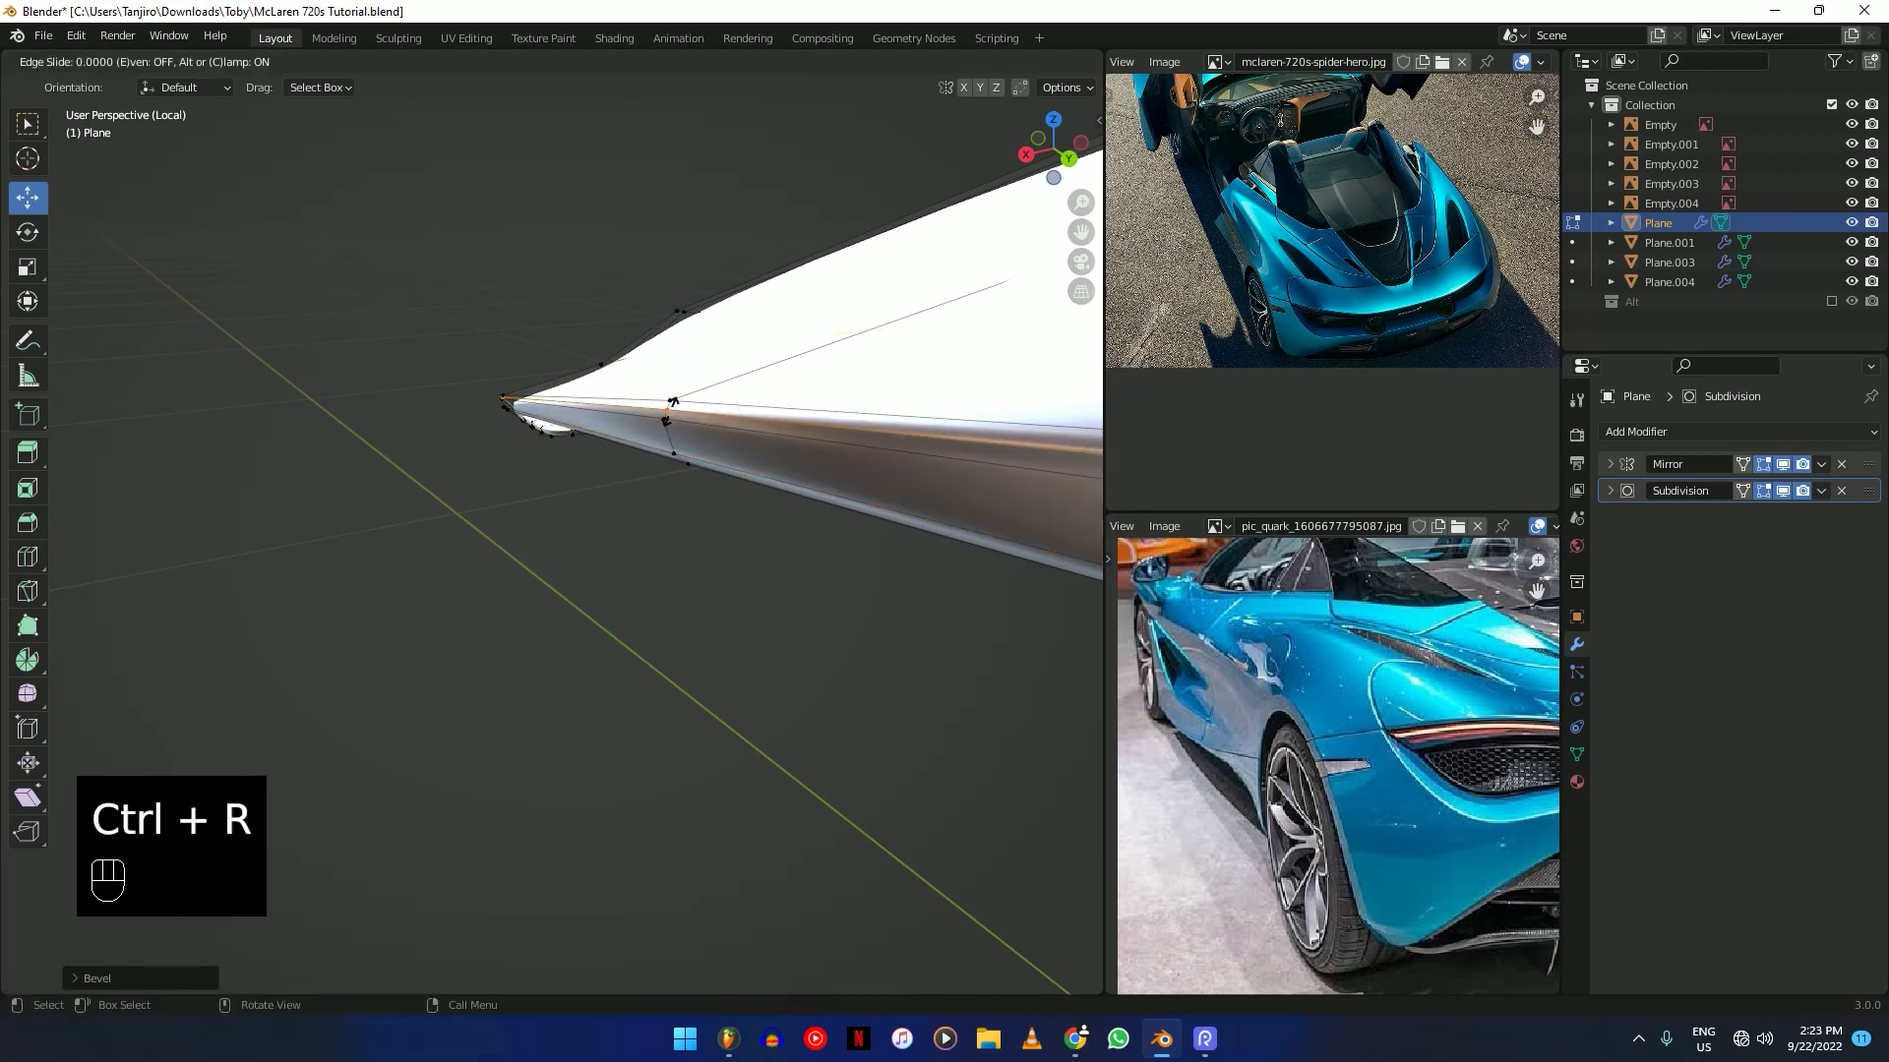
key("e")
key("shift")
key("shift")
key("shift")
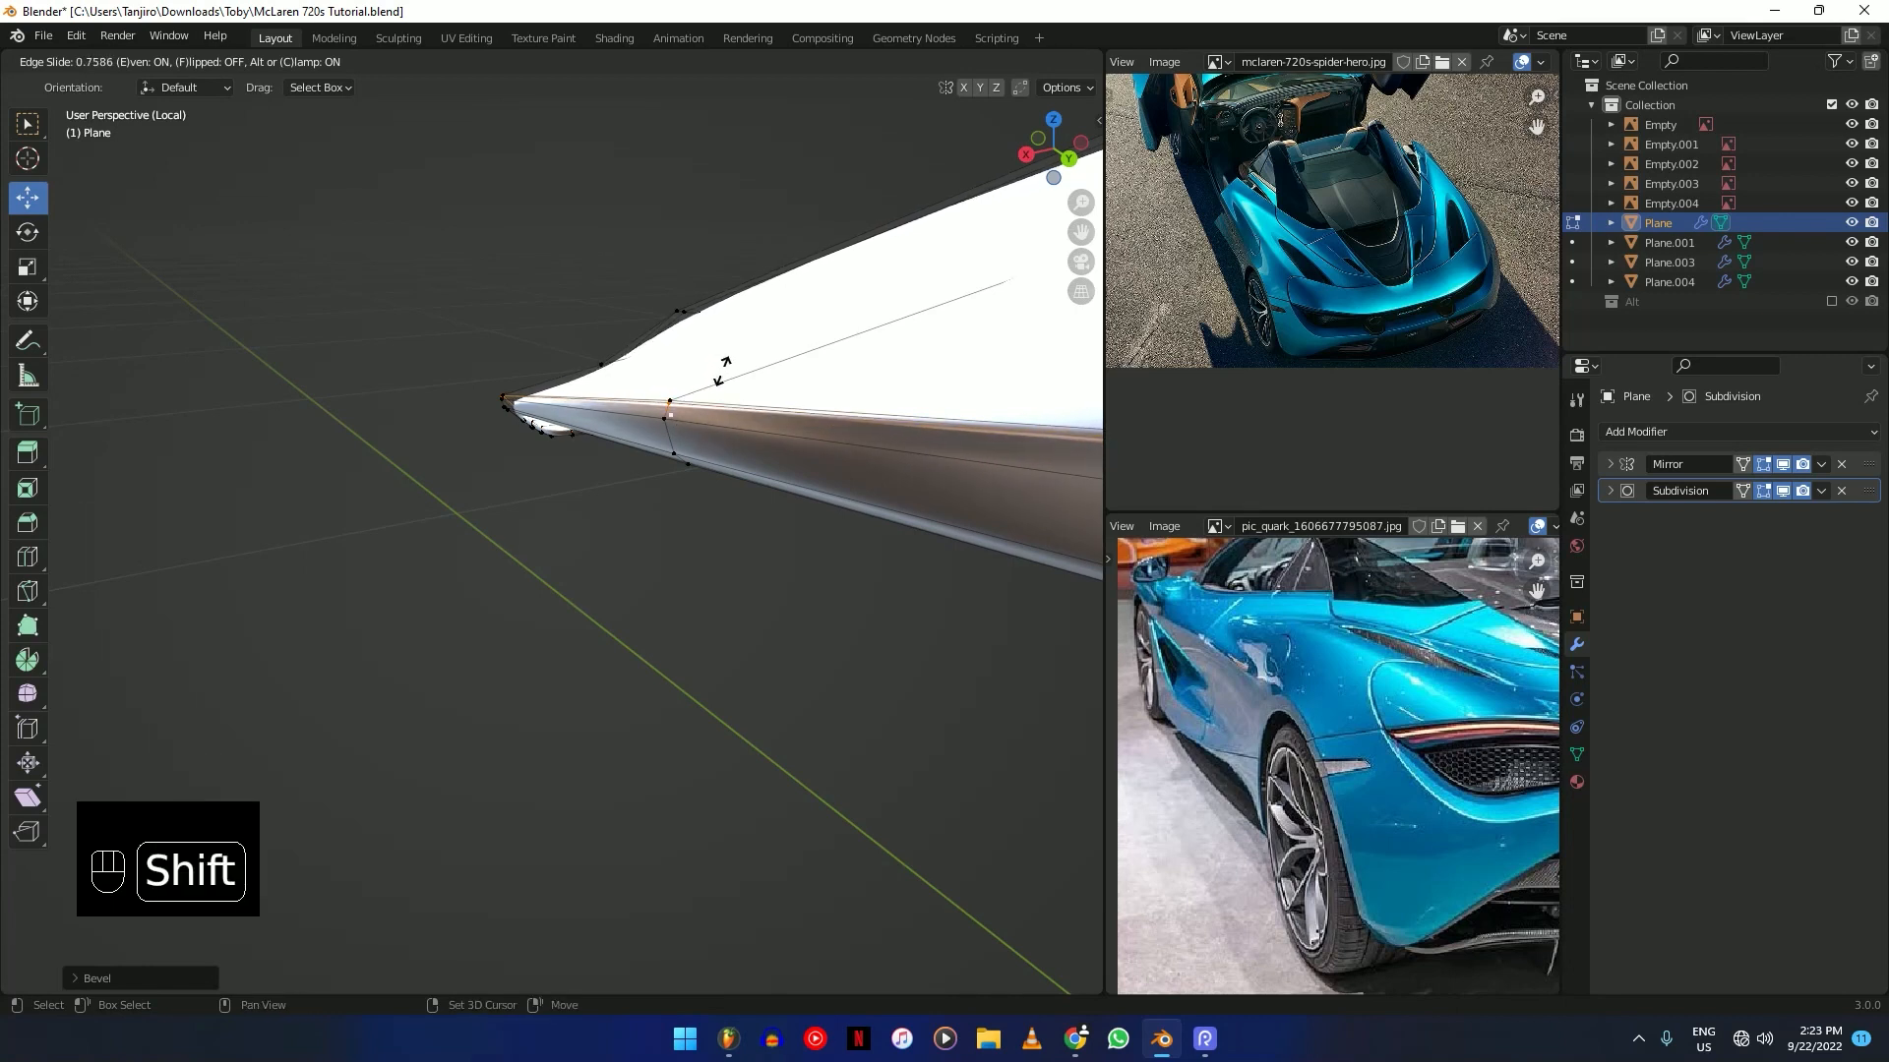
left_click(721, 375)
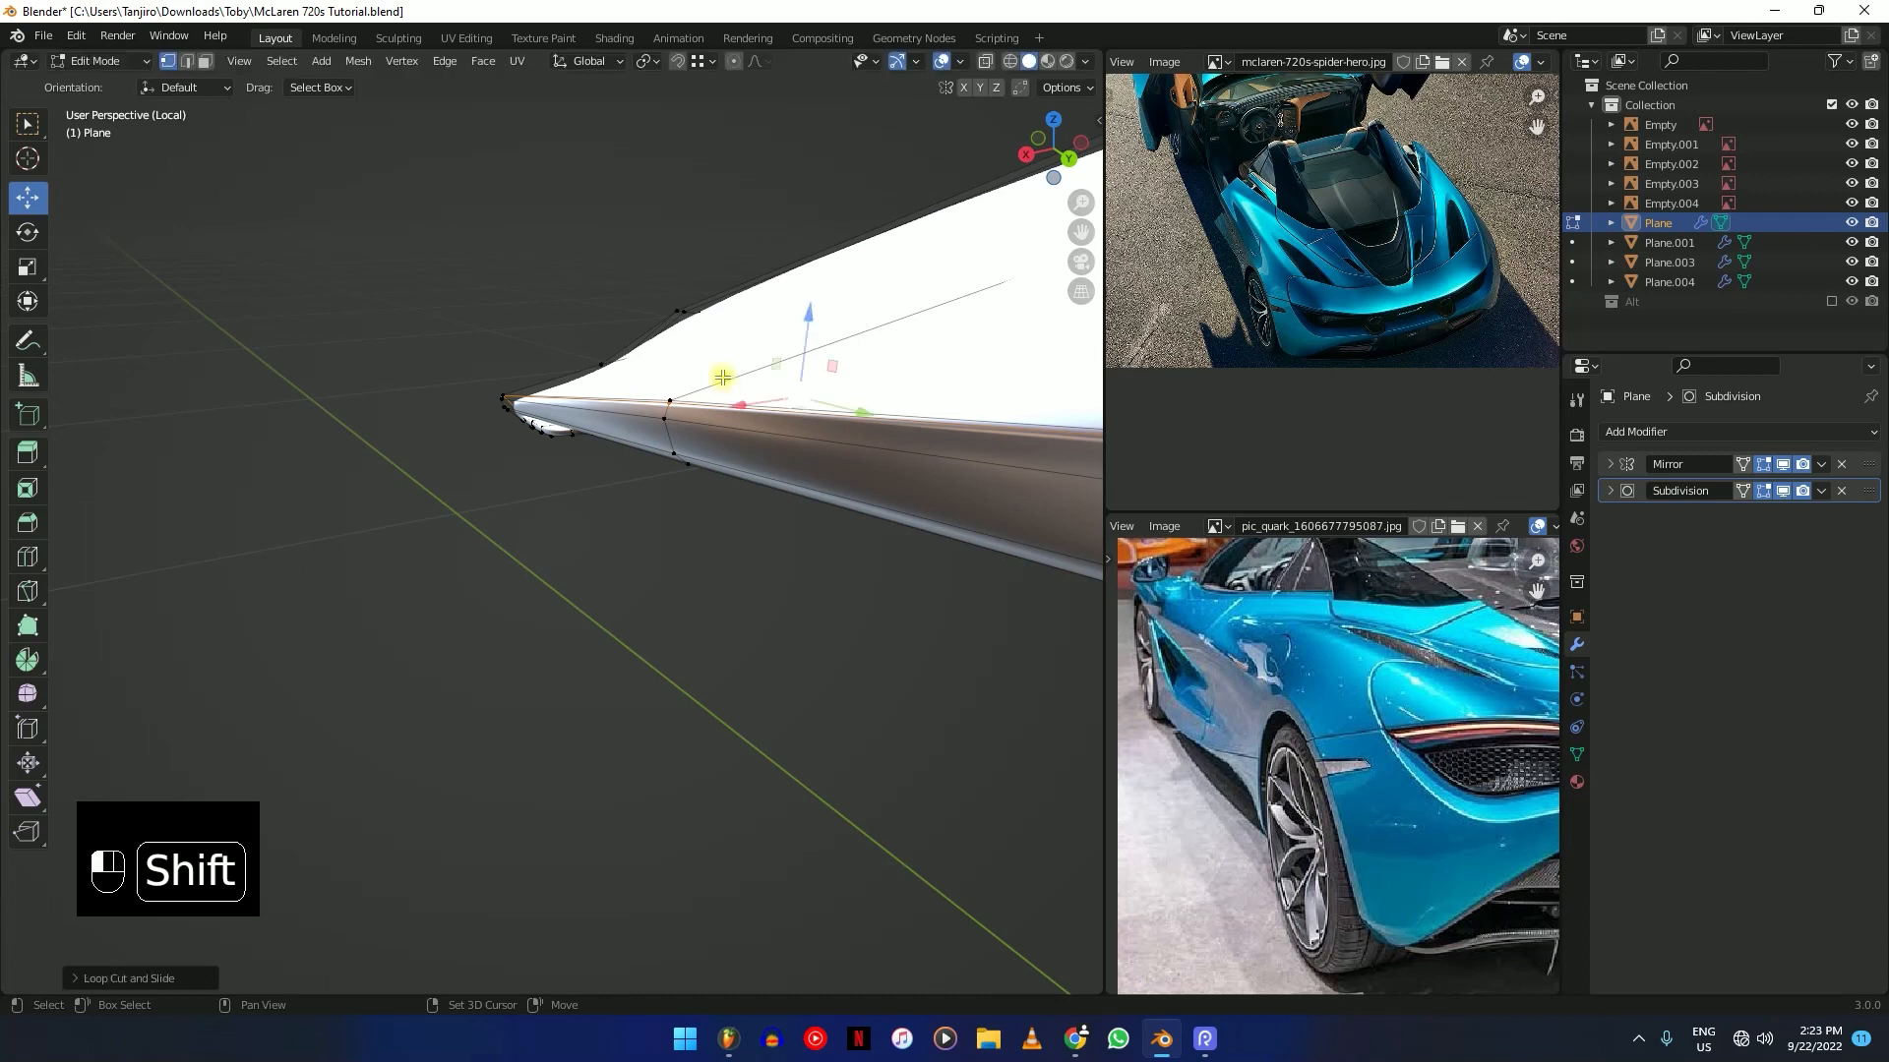
Add another supporting loop cut on the upper part of the hood's rim, positioned with Even and Flipped enabled.
key("ctrl+r")
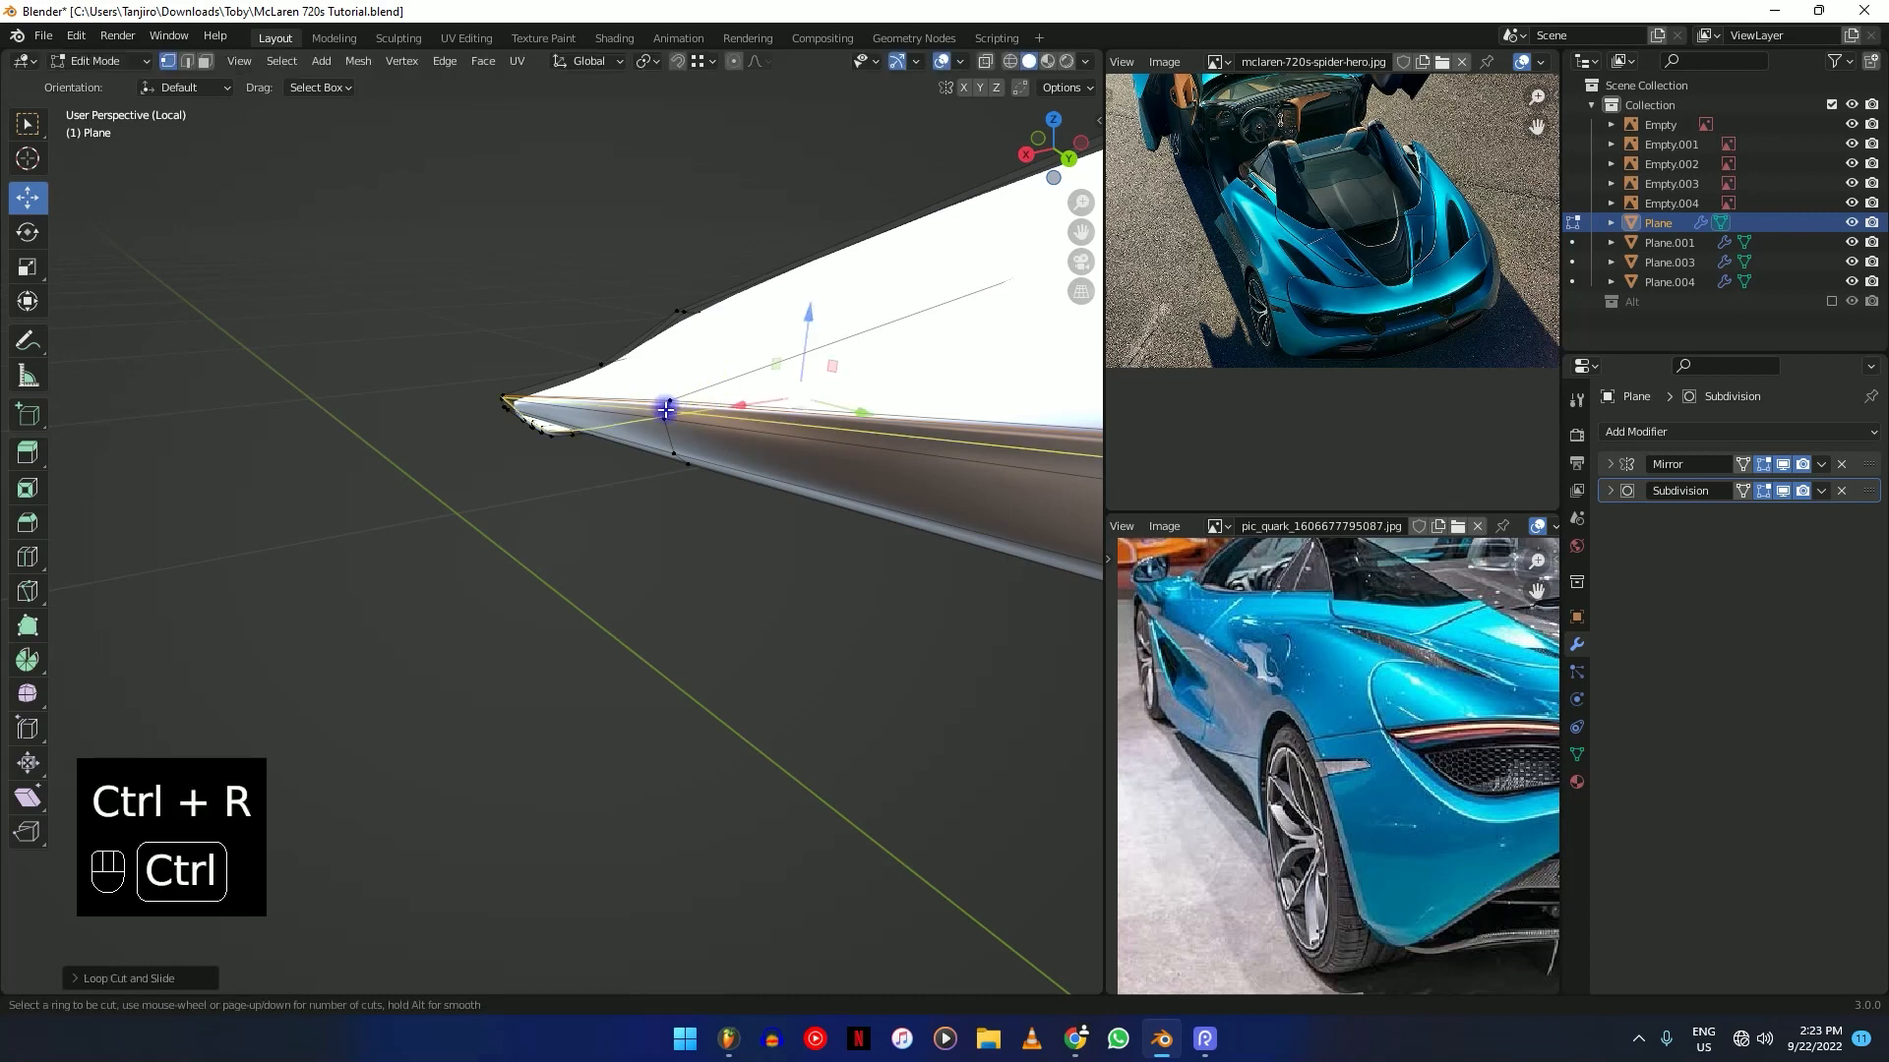
left_click(671, 405)
key("e")
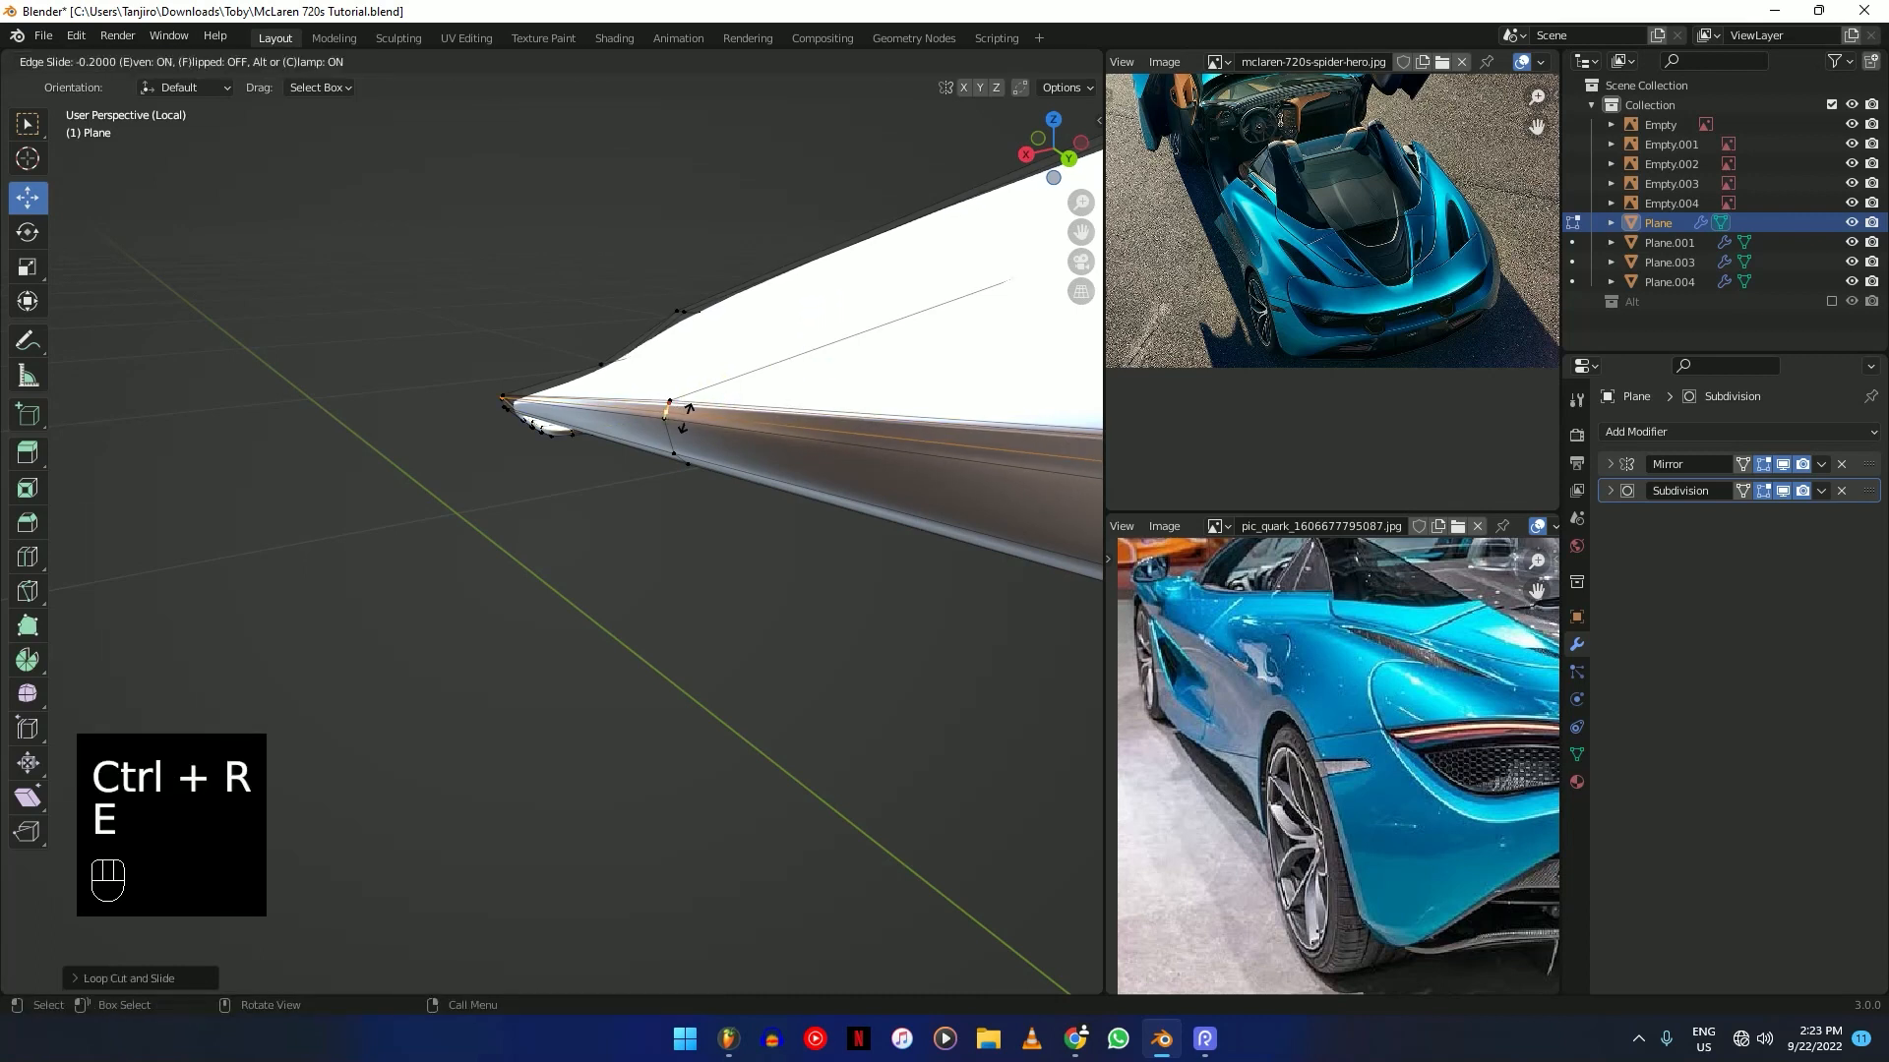
key("f")
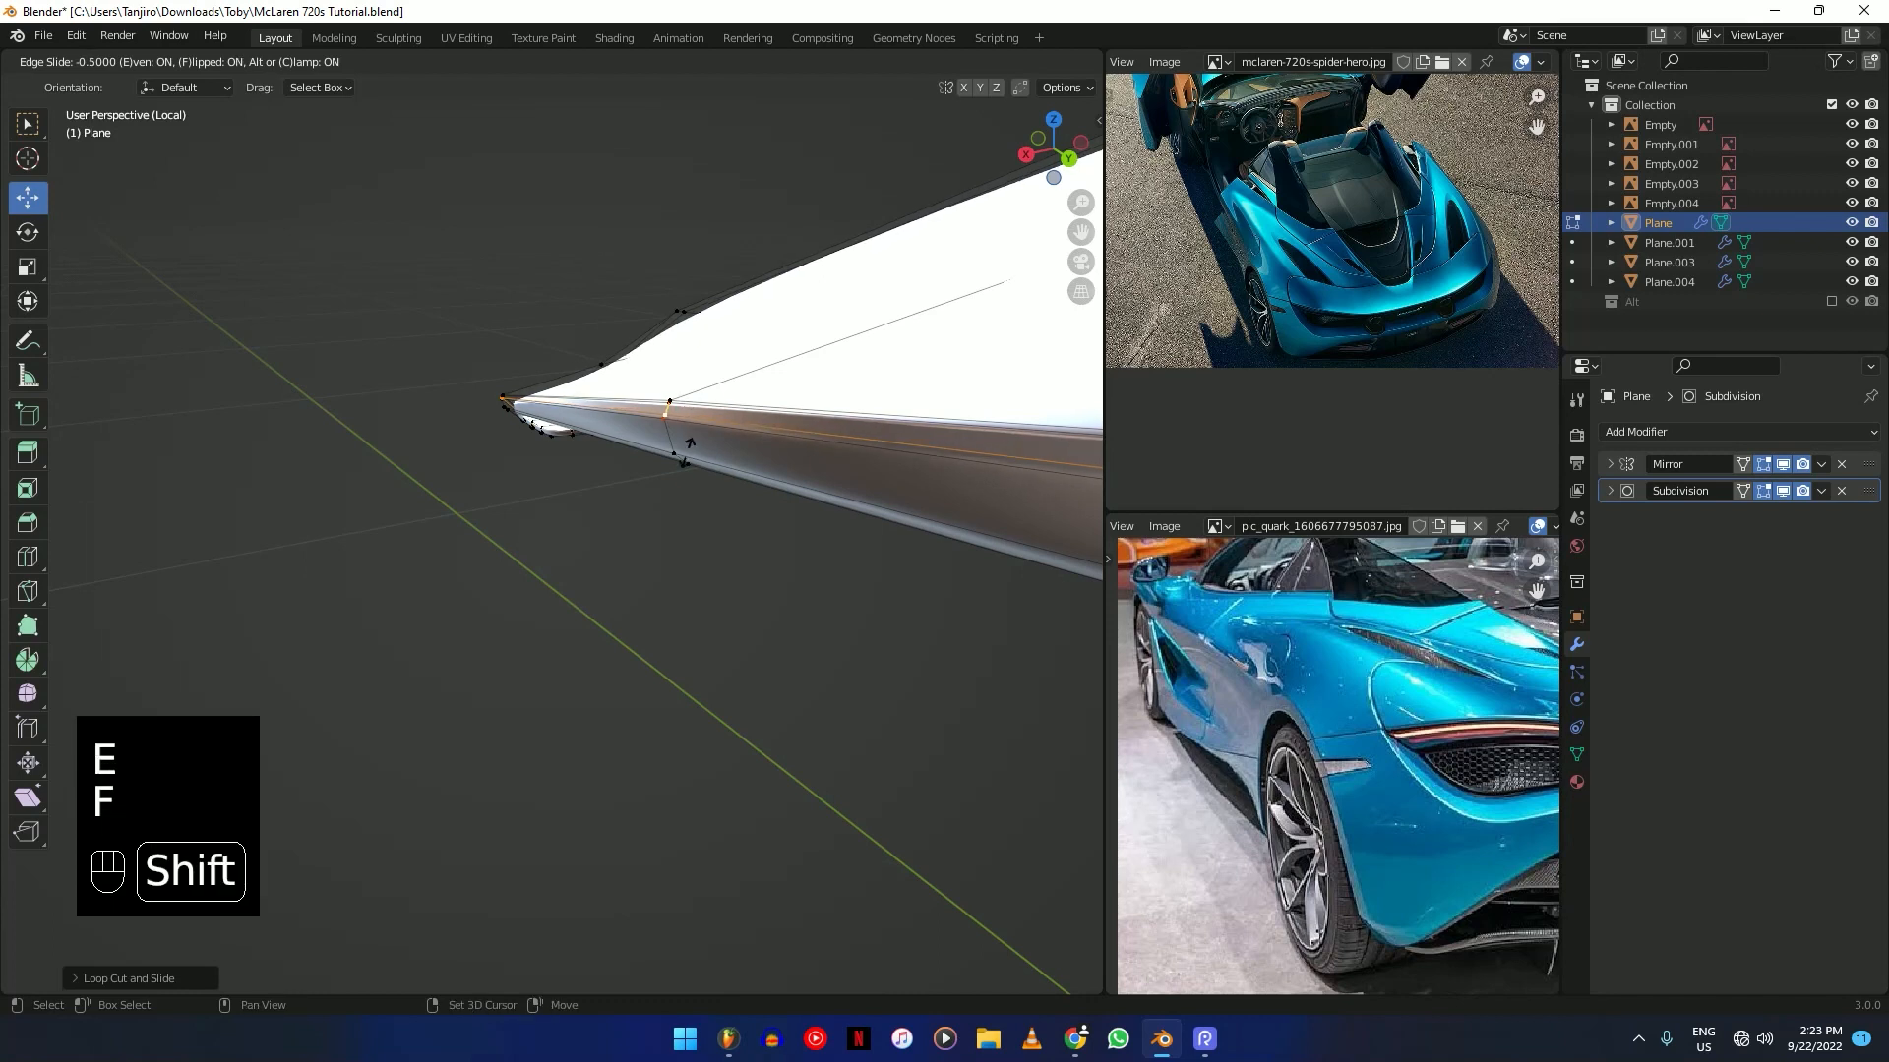
left_click(682, 468)
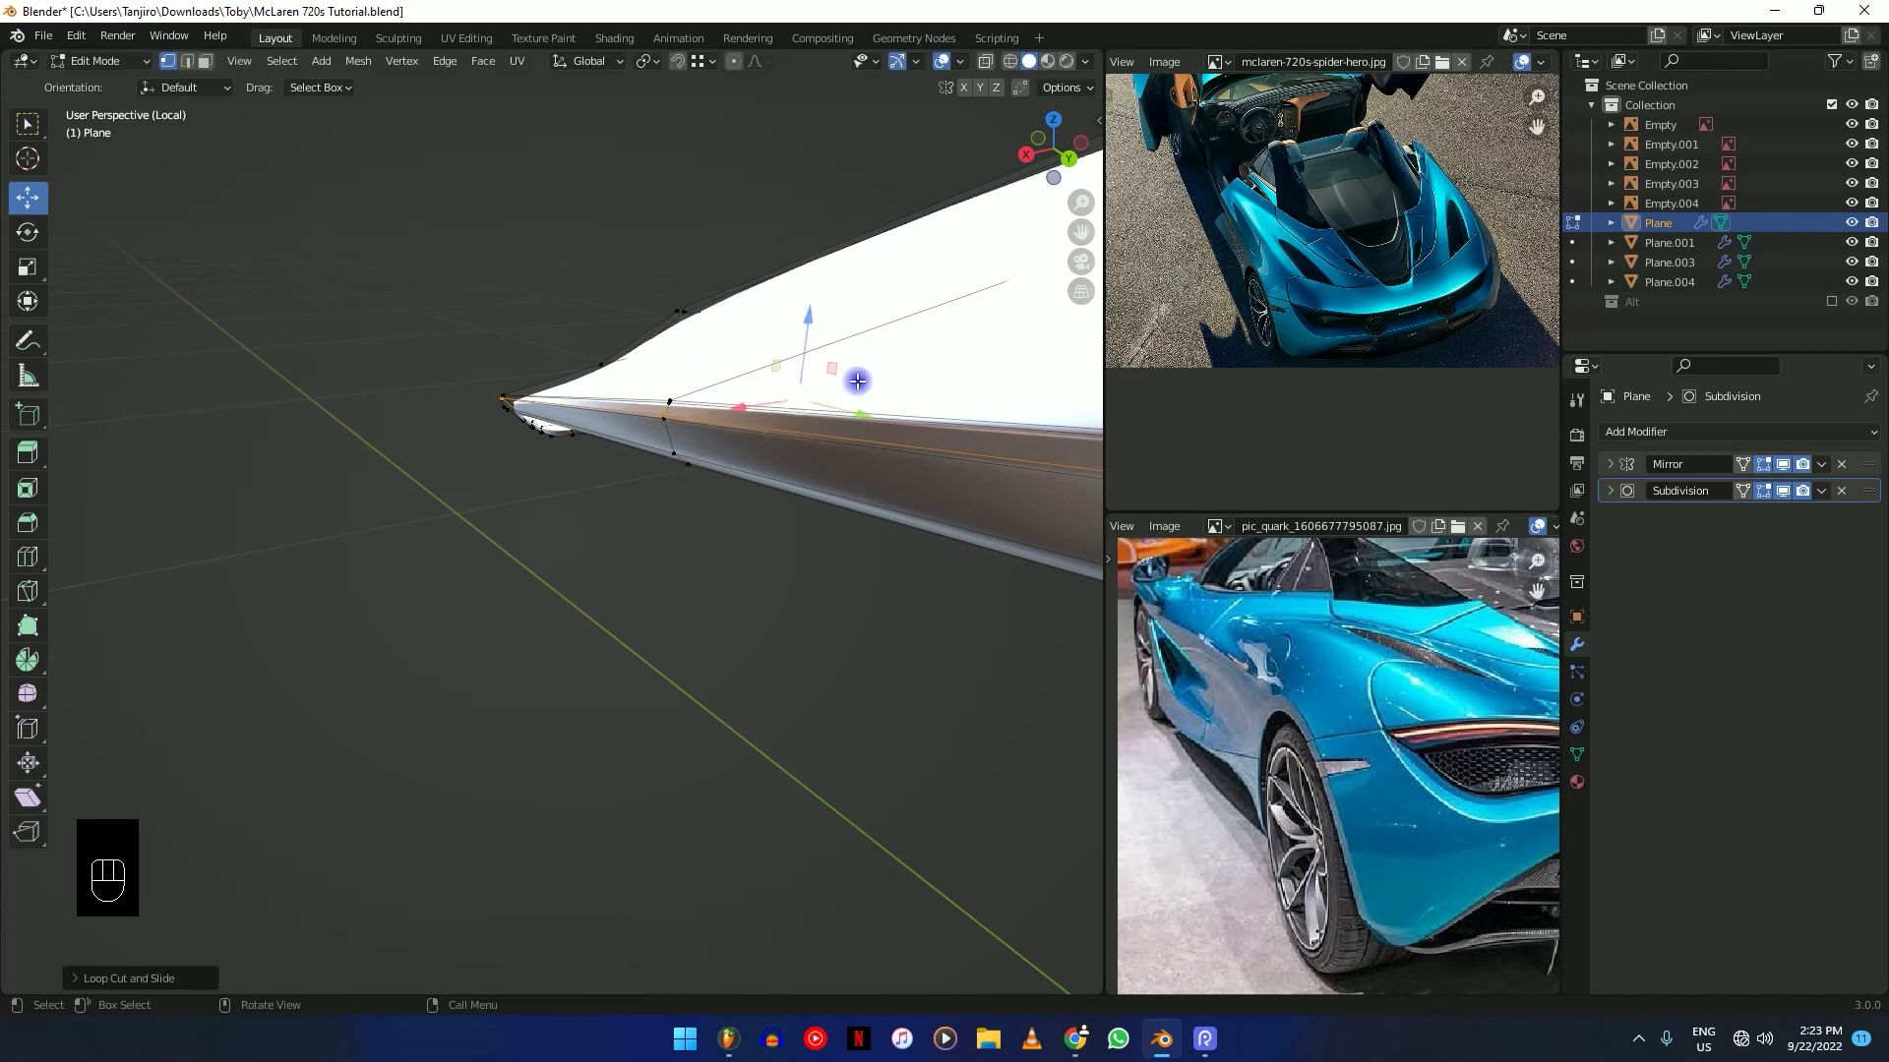
Inspect the supported rim around the hood and select the stacked vertices at its rear outer corner in wireframe.
scroll(817, 389, "down", 4)
scroll(823, 413, "up", 1)
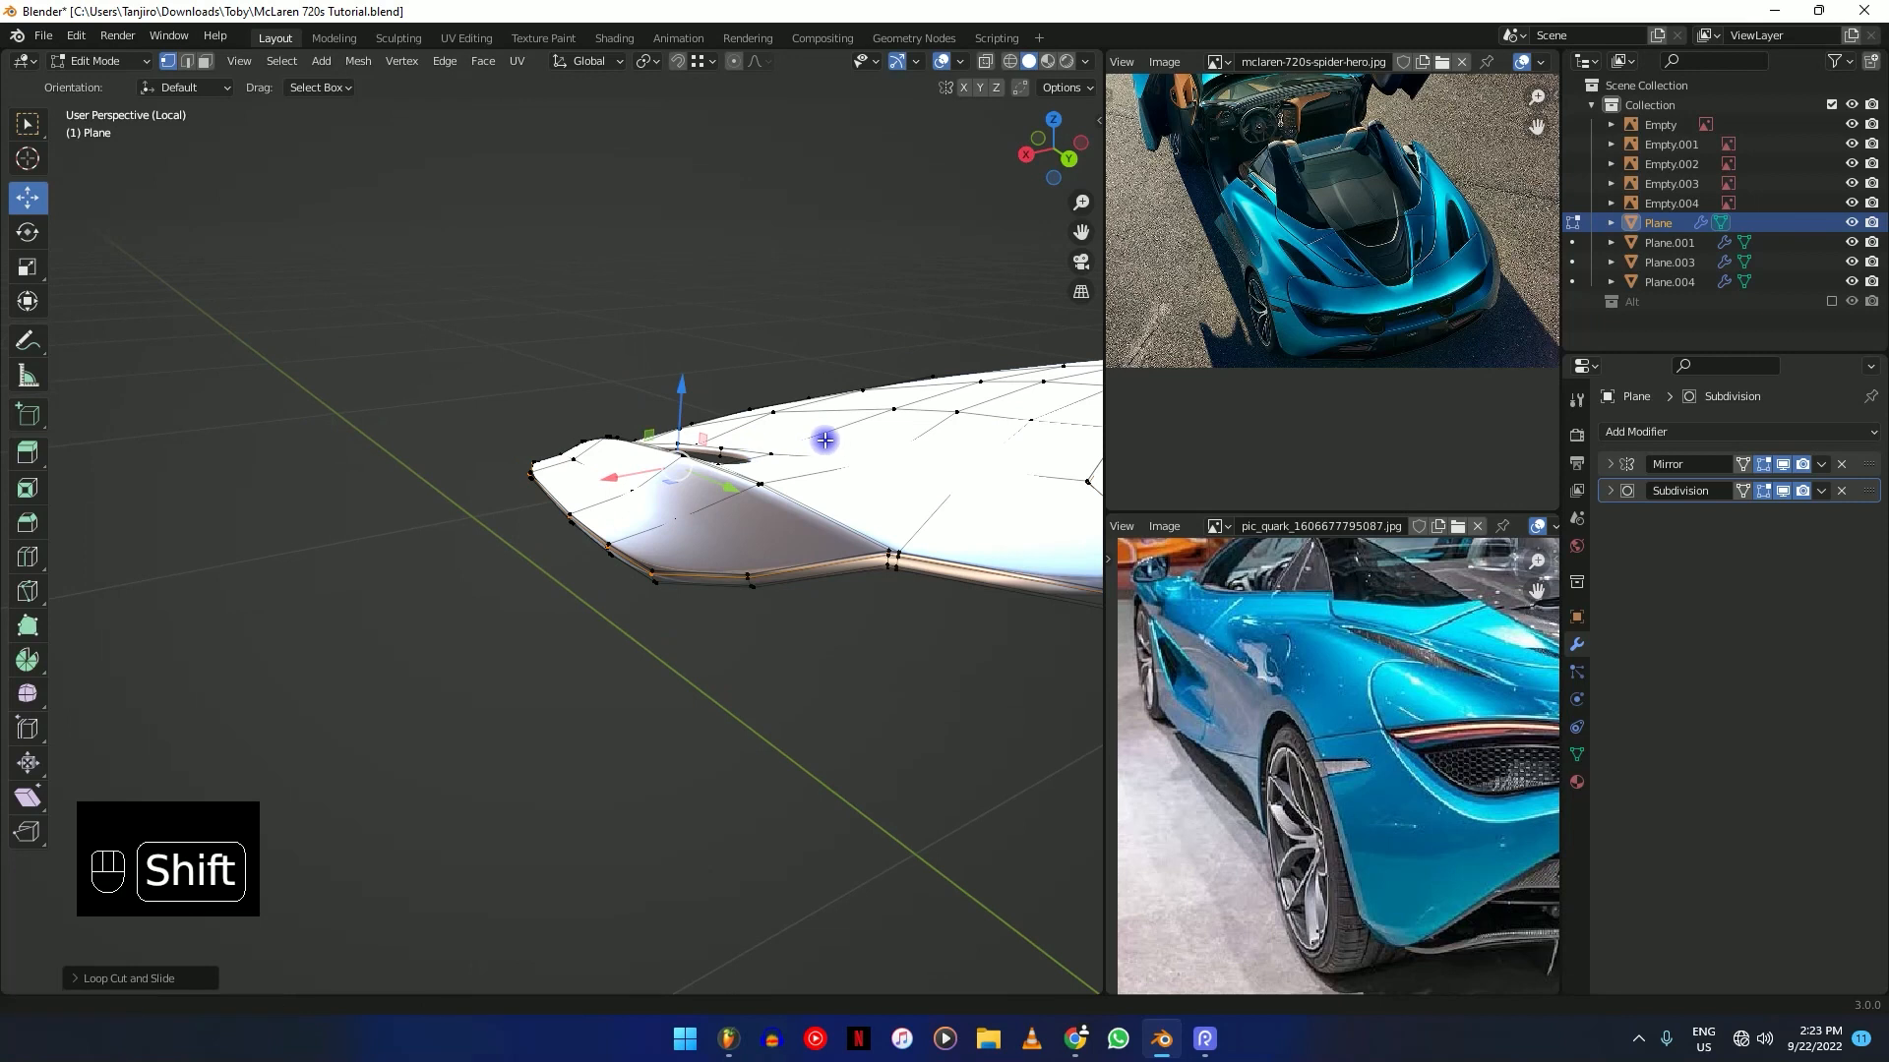
middle_click_drag(830, 438, 693, 405, "shift")
middle_click_drag(591, 481, 821, 434, "ctrl")
scroll(577, 463, "down", 4)
scroll(632, 420, "down", 5)
middle_click_drag(829, 467, 773, 491)
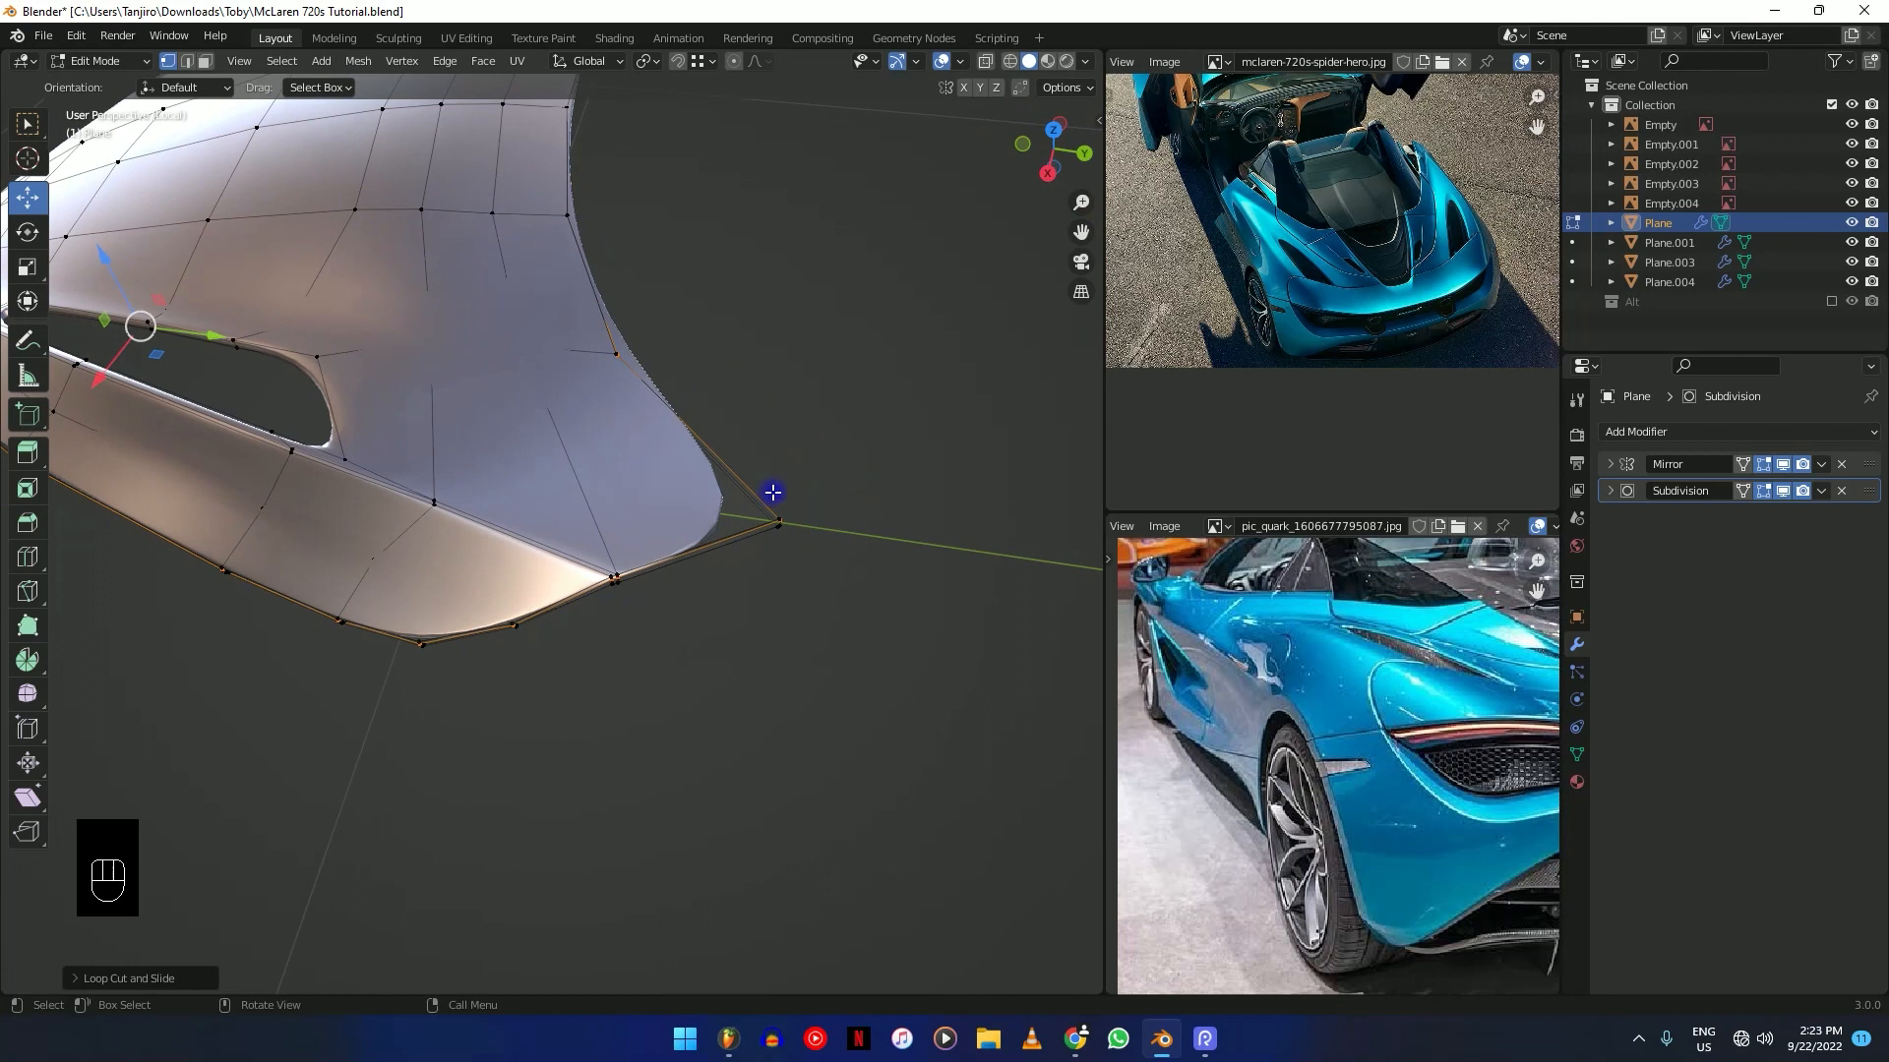
key("shift+z")
left_click(782, 526)
key("shift+z")
mouse_move(751, 603)
middle_mouse_down()
mouse_move(813, 586)
mouse_move(733, 619)
mouse_move(756, 609)
middle_mouse_up()
middle_click_drag(438, 571, 329, 367)
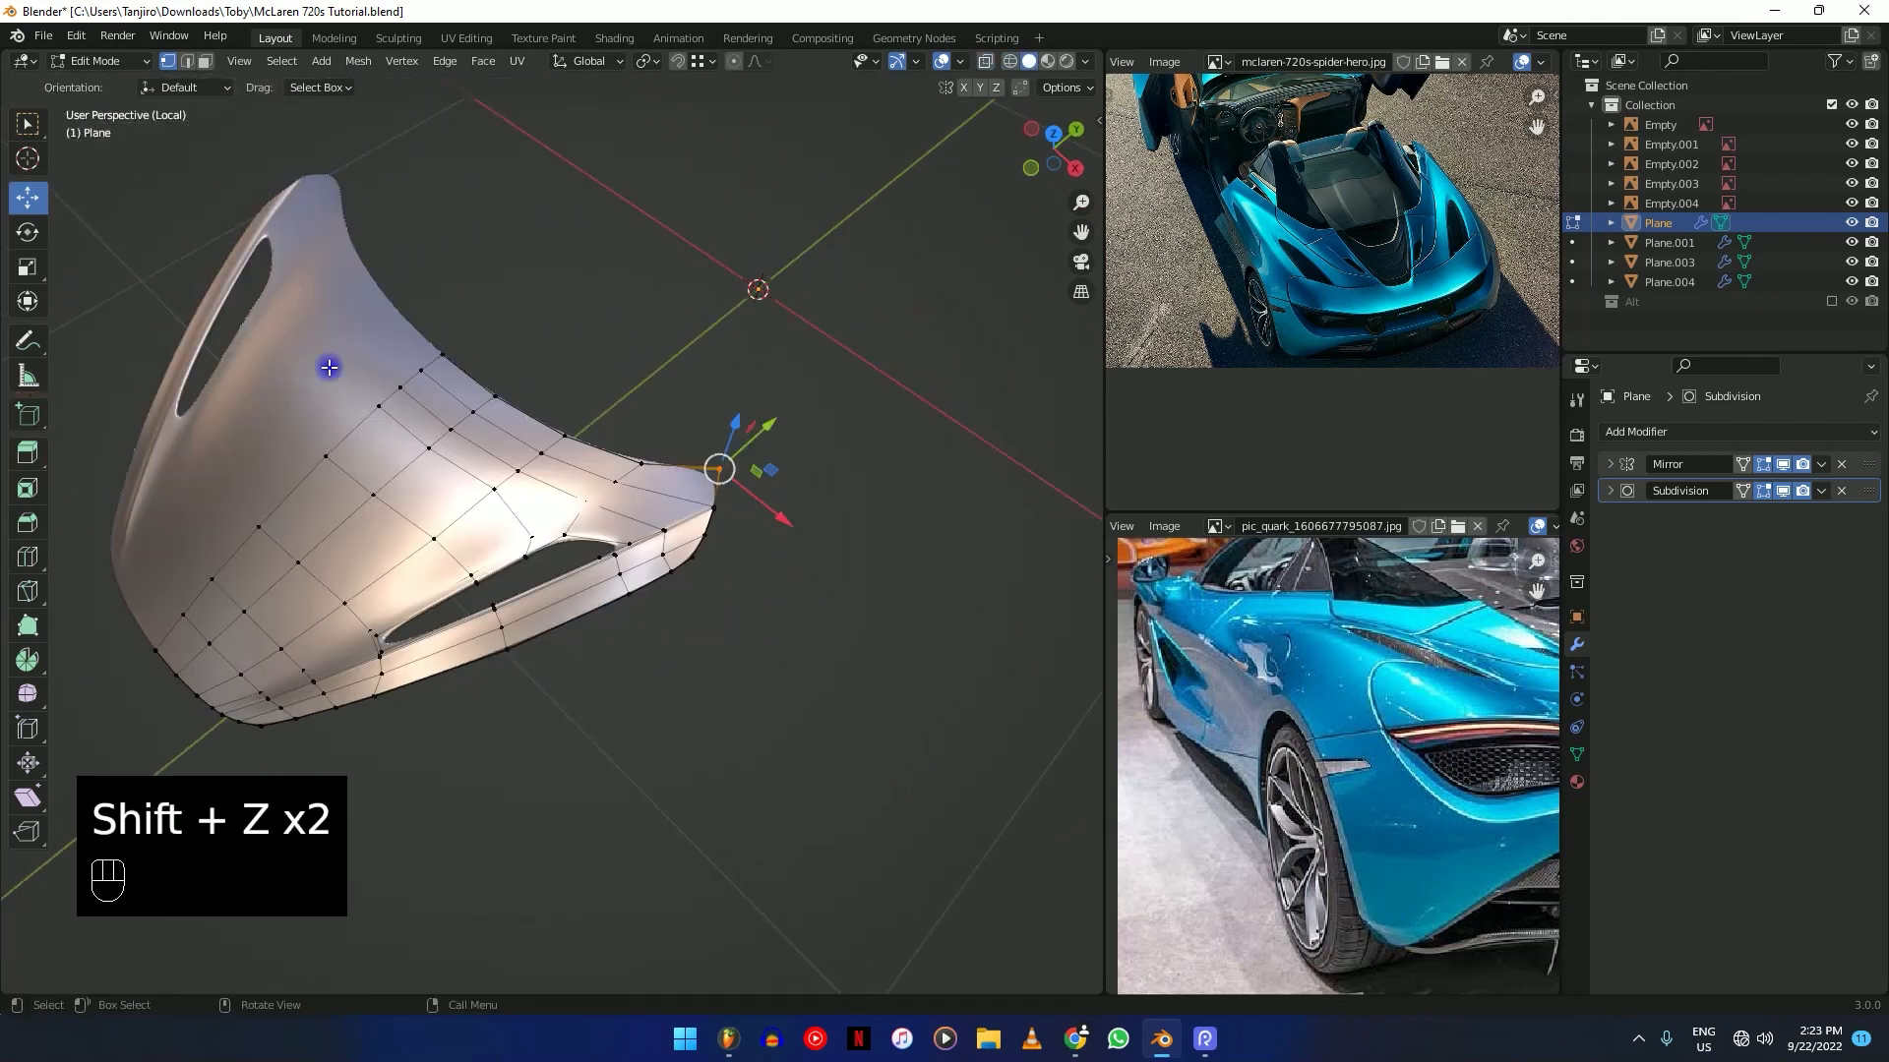
Try creasing the edges at the hood's rear outer corner to 1.000 and check the corner shape in Object Mode.
mouse_move(752, 536)
middle_mouse_down()
mouse_move(693, 480)
mouse_move(755, 536)
middle_mouse_up()
scroll(798, 494, "up", 3)
middle_click_drag(755, 536, 733, 513, "shift")
scroll(738, 511, "up", 3)
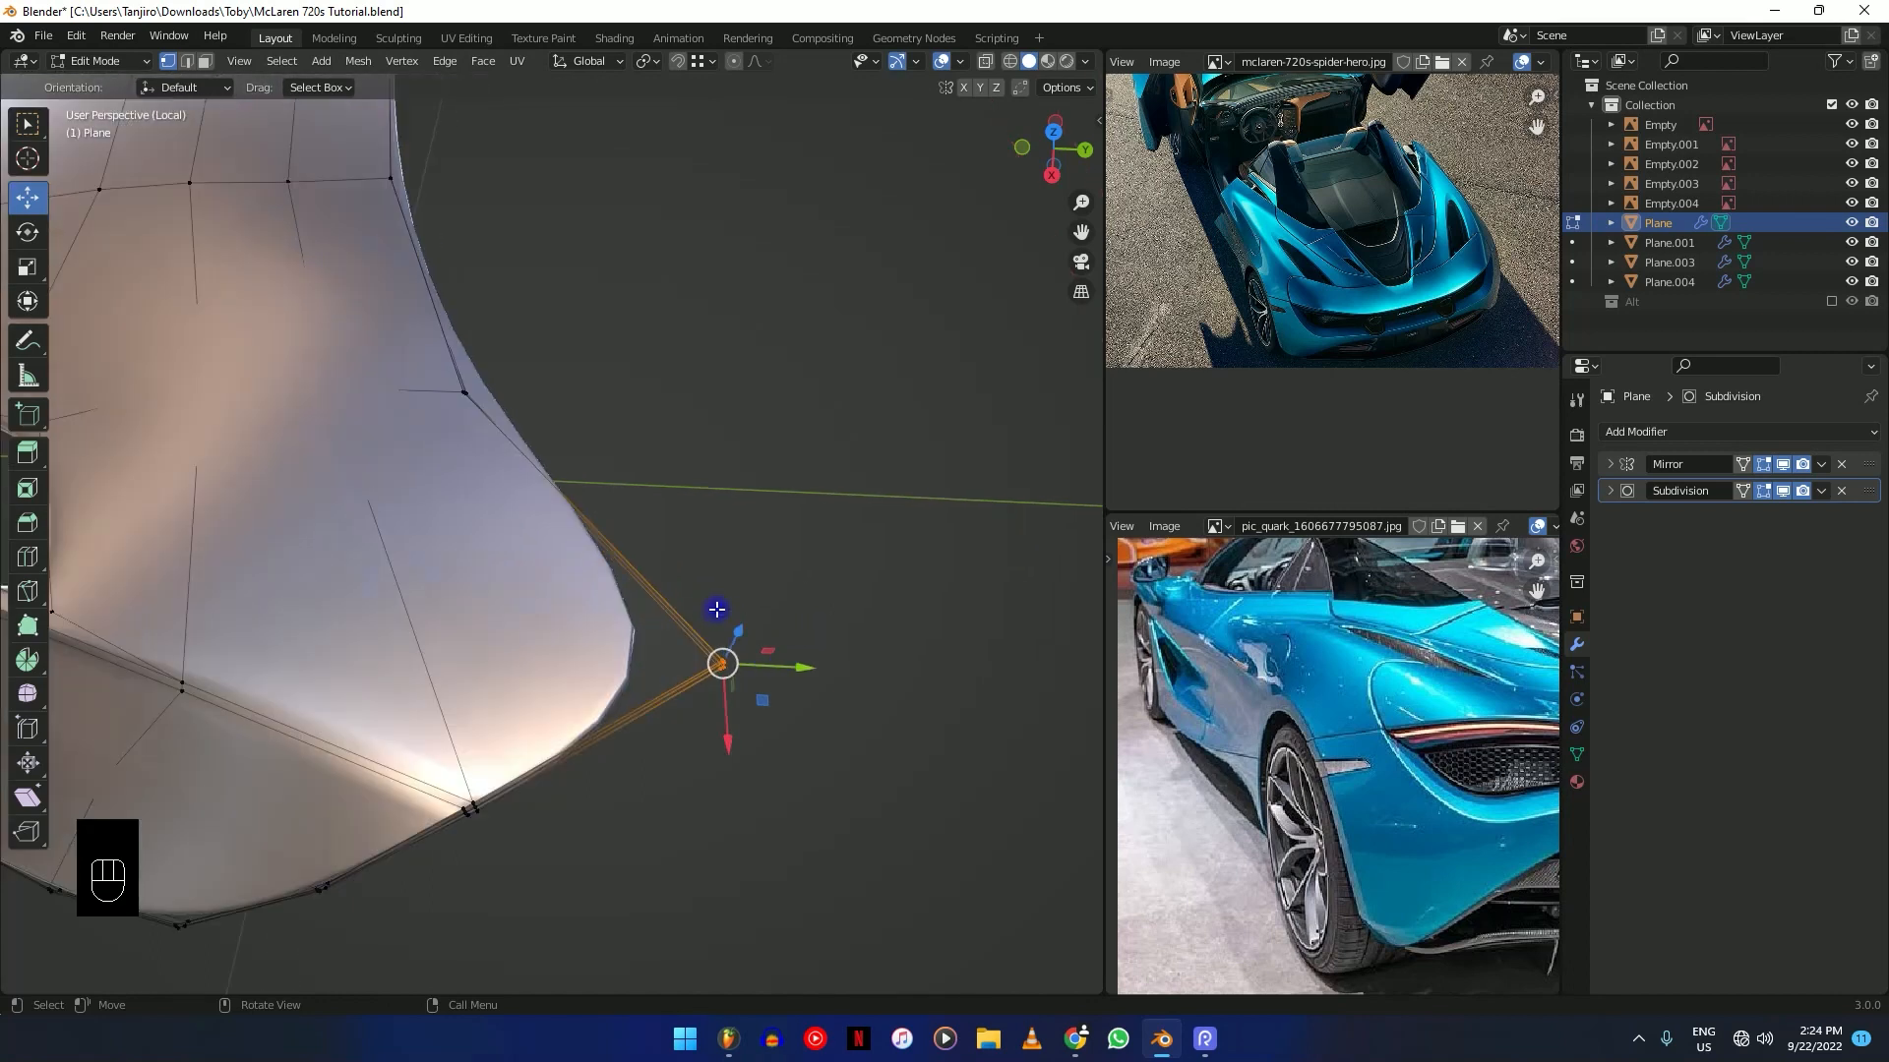
key("shift+e")
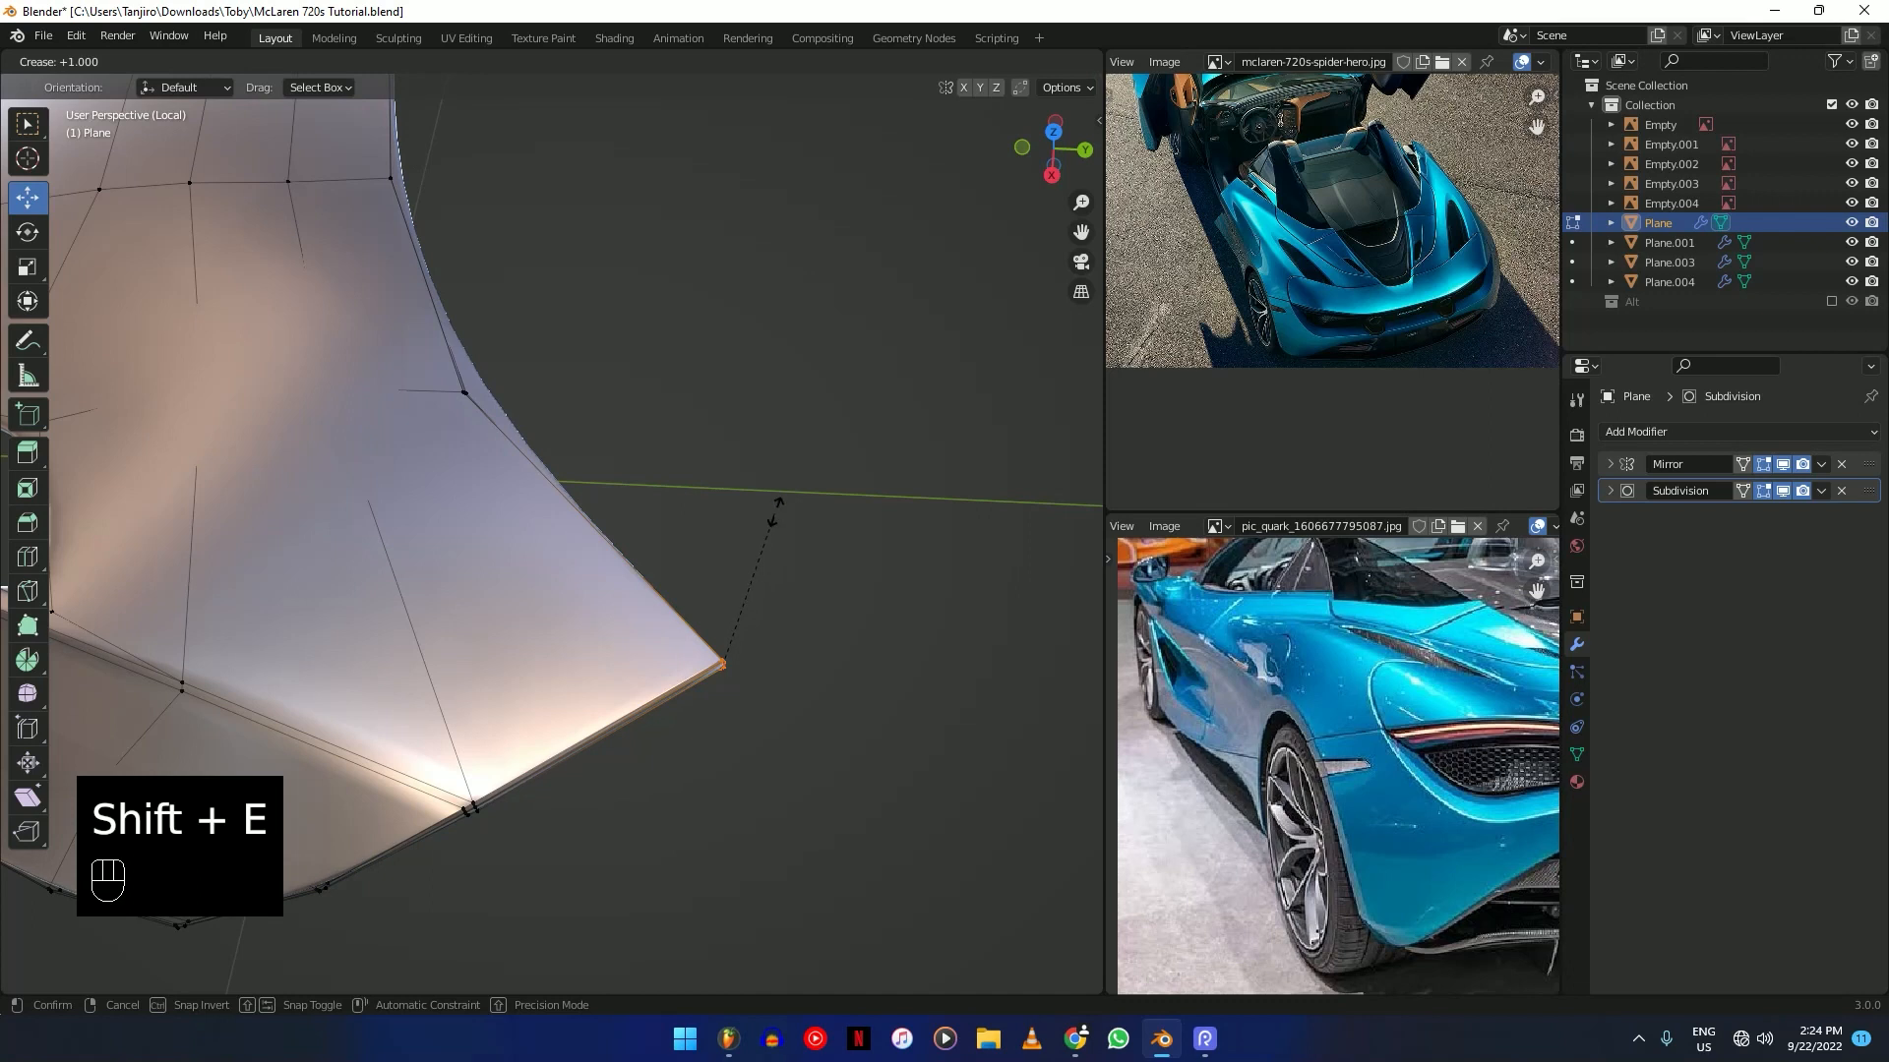
left_click(775, 509)
key("Tab")
middle_click_drag(813, 579, 724, 697)
Undo the rear corner crease, returning to Edit Mode with the corner vertices selected.
key("ctrl+z")
key("ctrl+z")
middle_click_drag(822, 738, 768, 709)
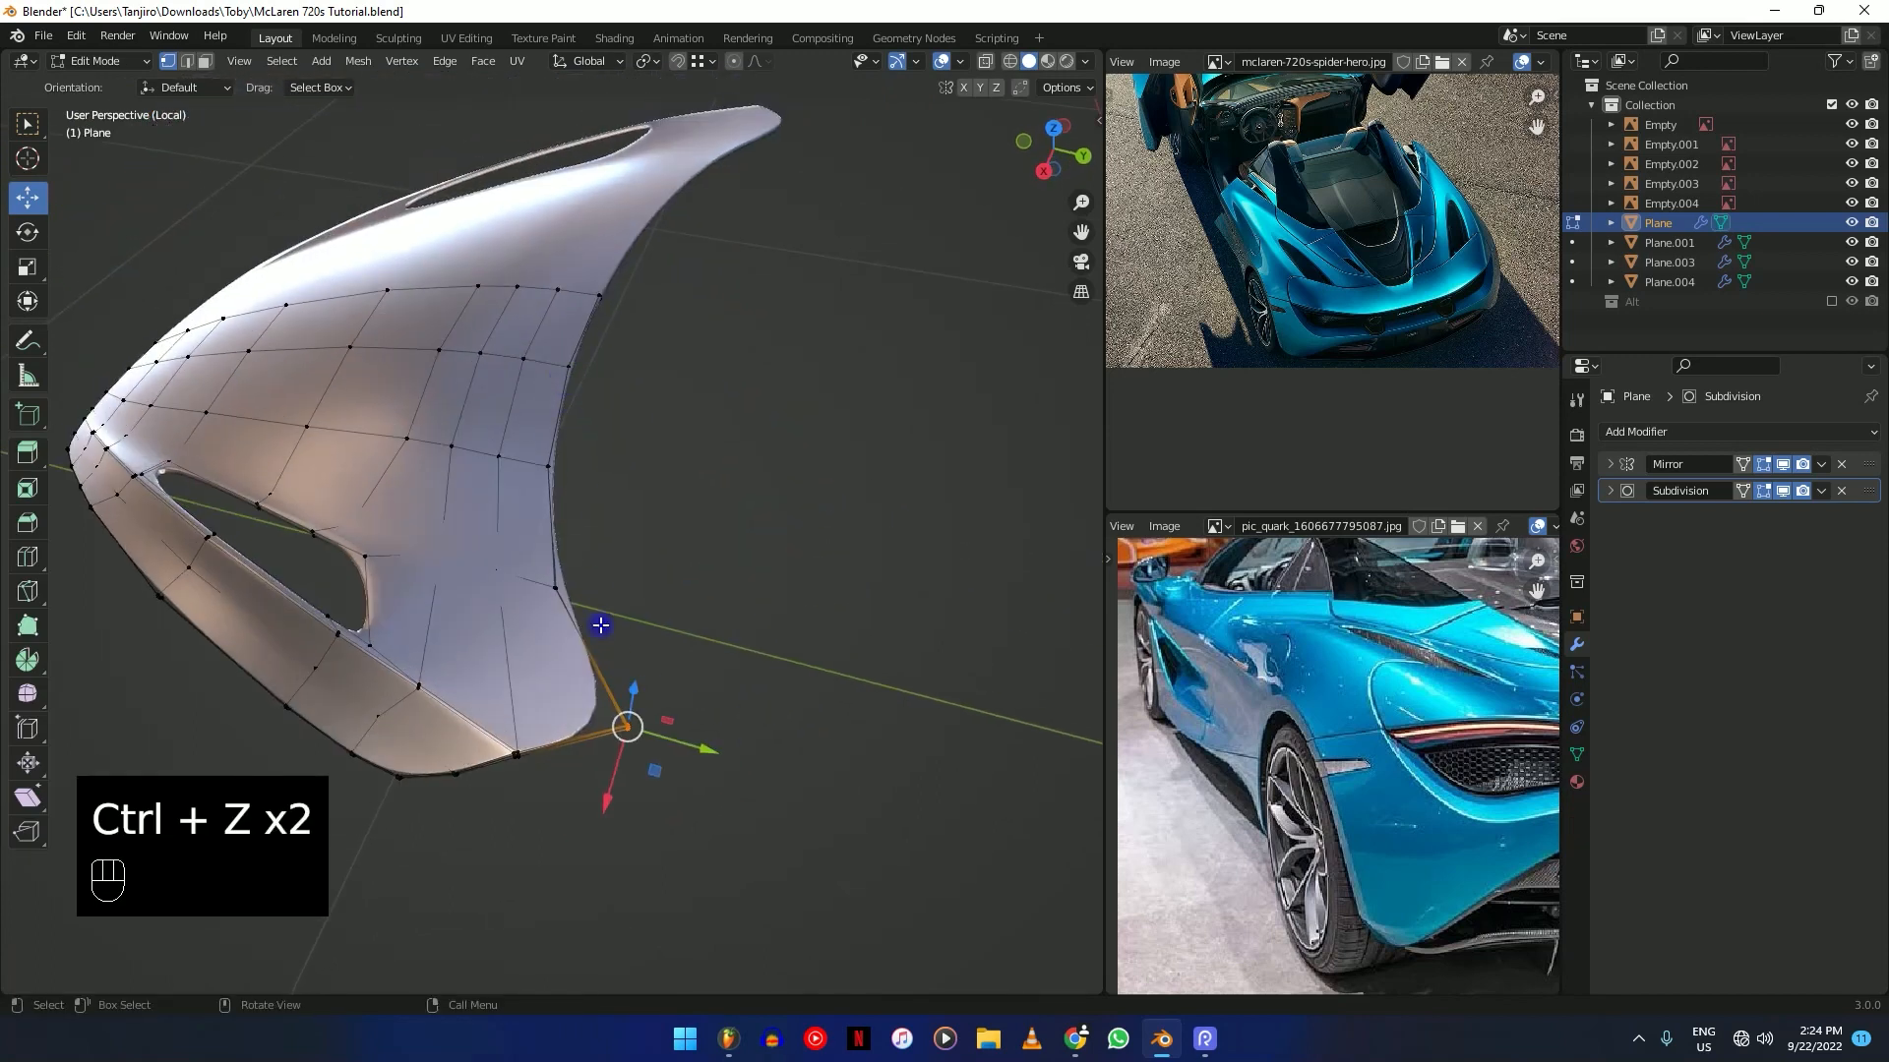
scroll(560, 523, "up", 2)
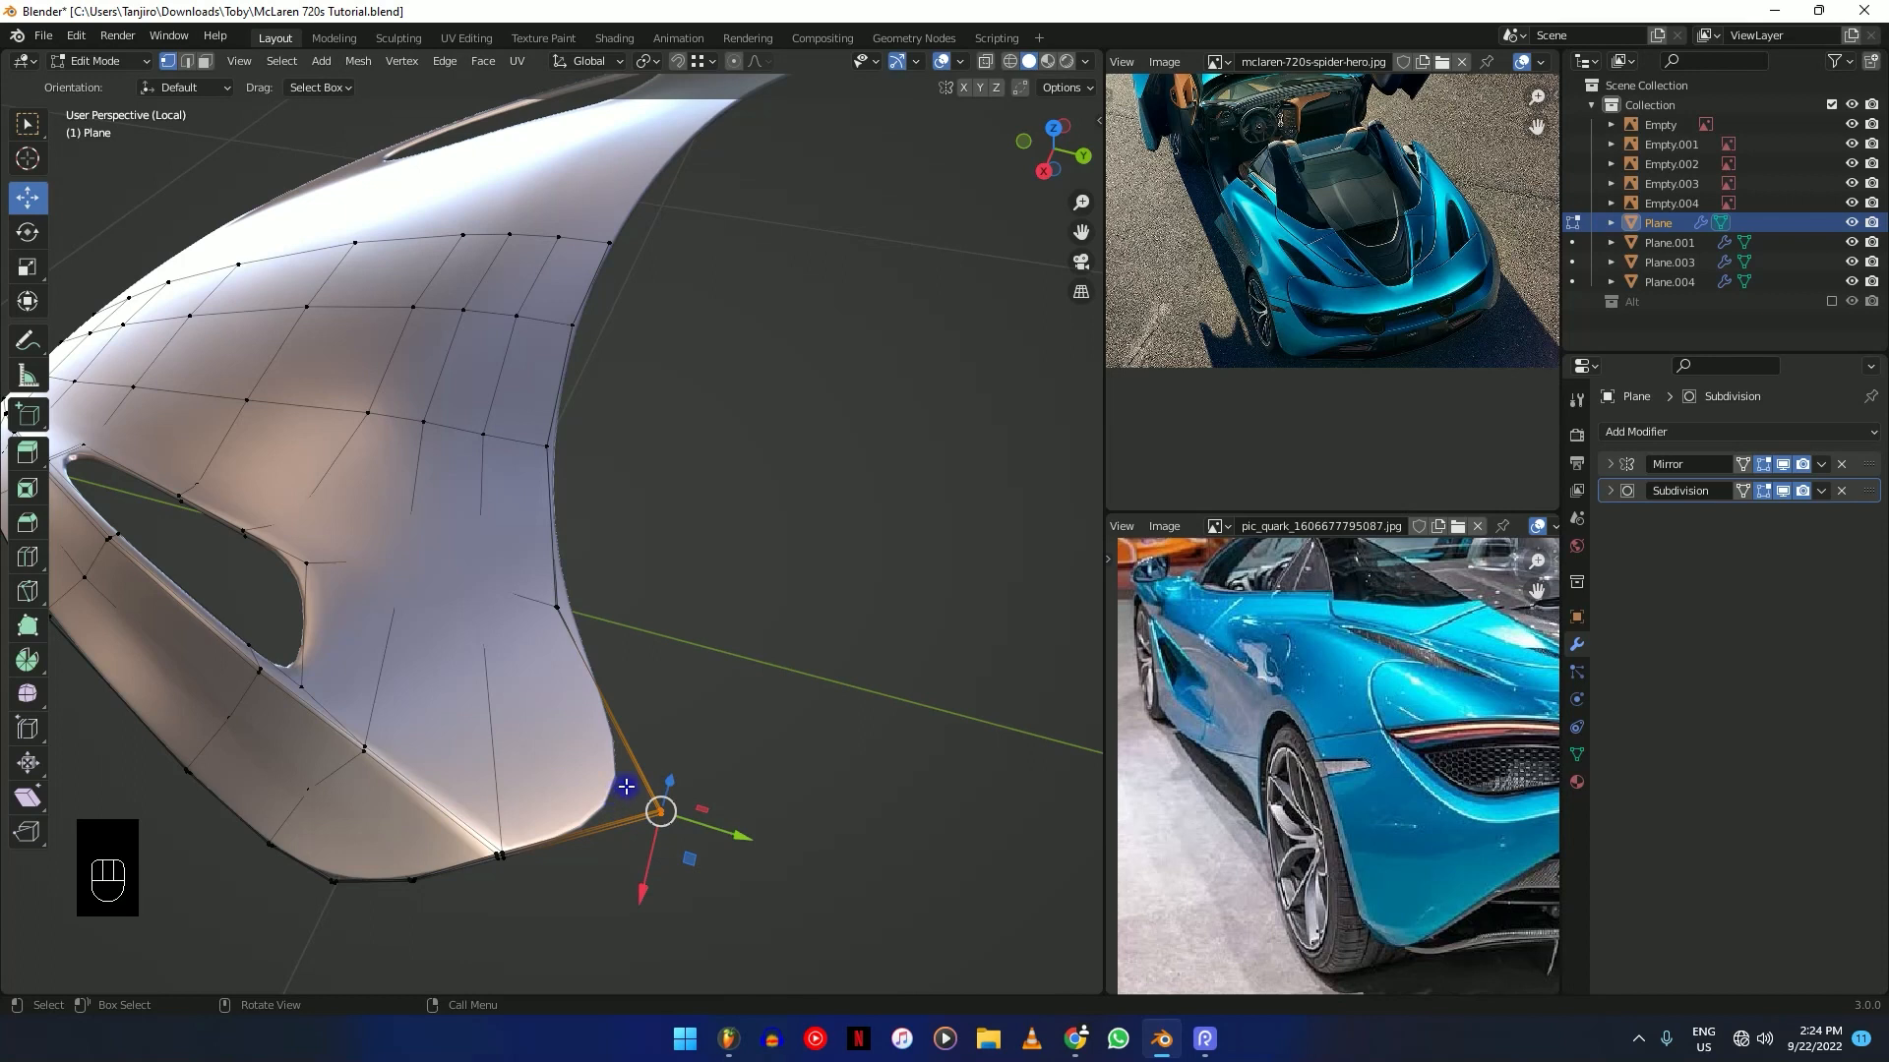
Select a short vertex path running across the hood's upper surface and slide it along its edges.
middle_click_drag(626, 787, 438, 435)
left_click(385, 320, "ctrl")
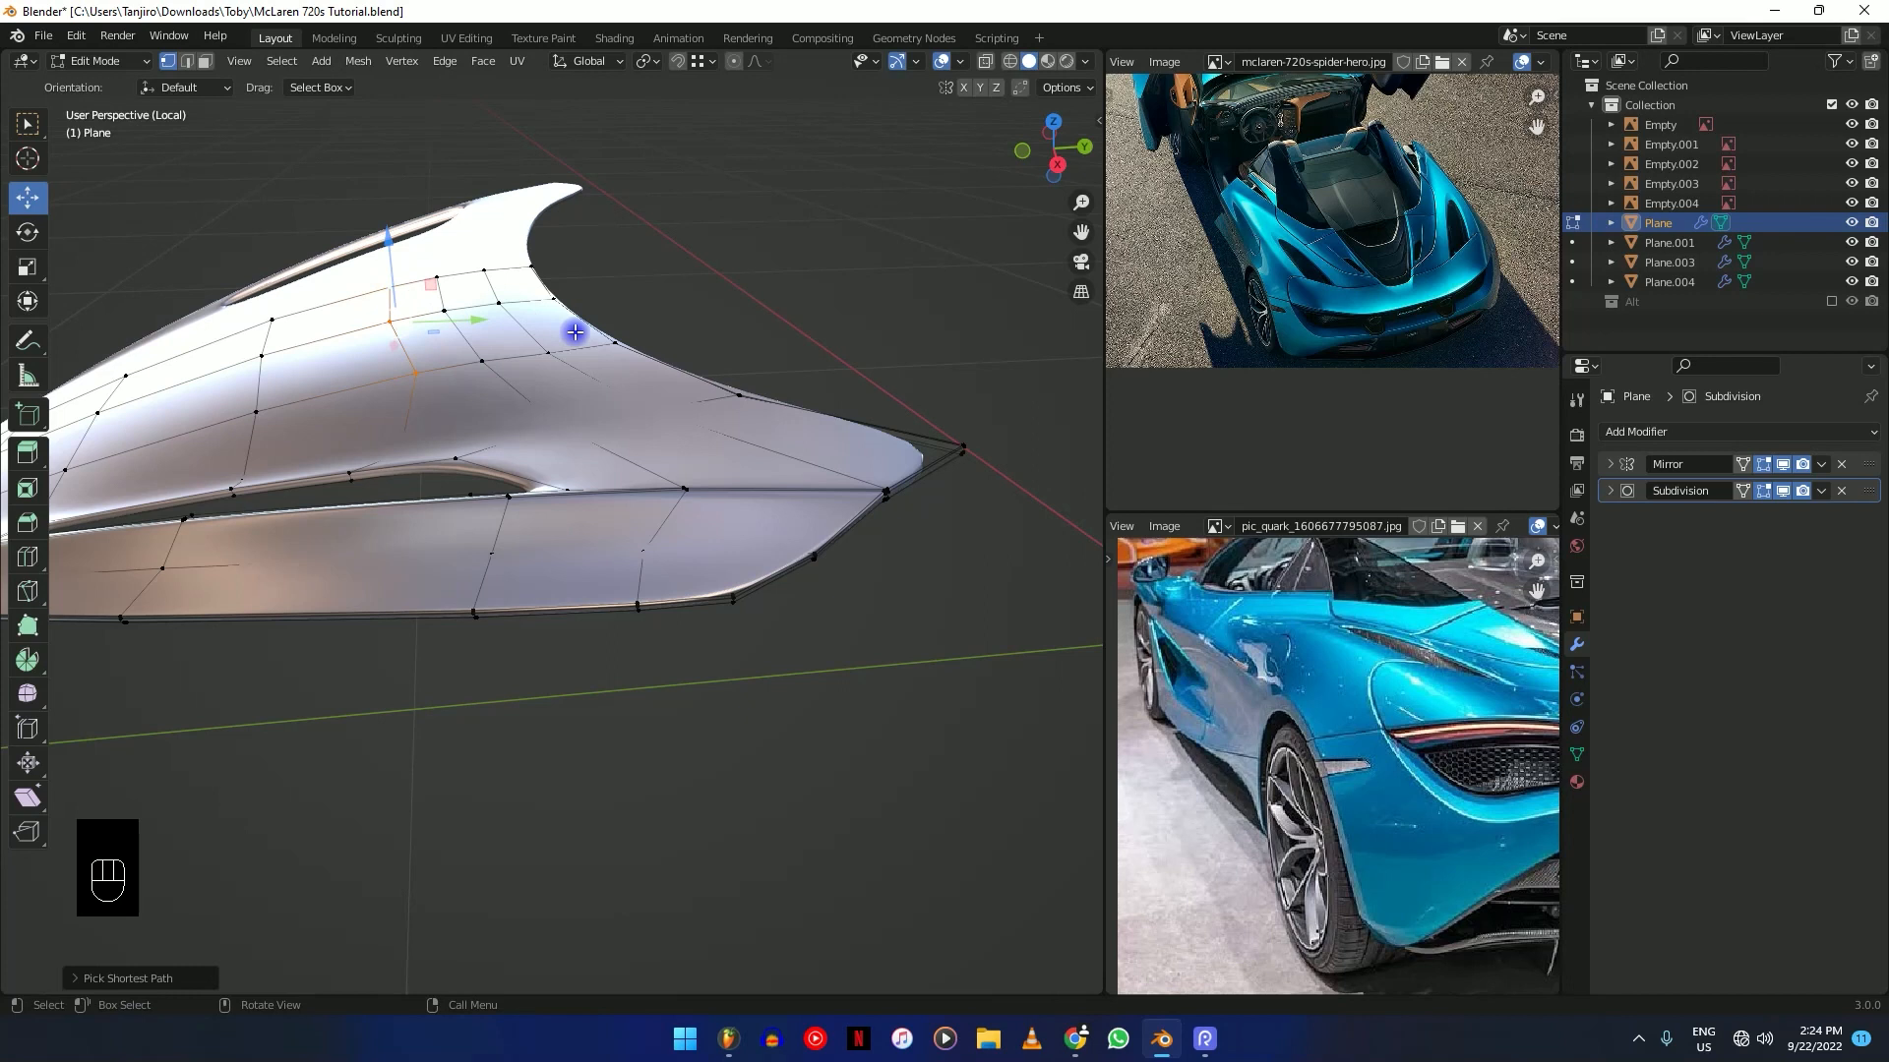
key("g")
key("g")
left_click(515, 332)
middle_click_drag(515, 335, 574, 504)
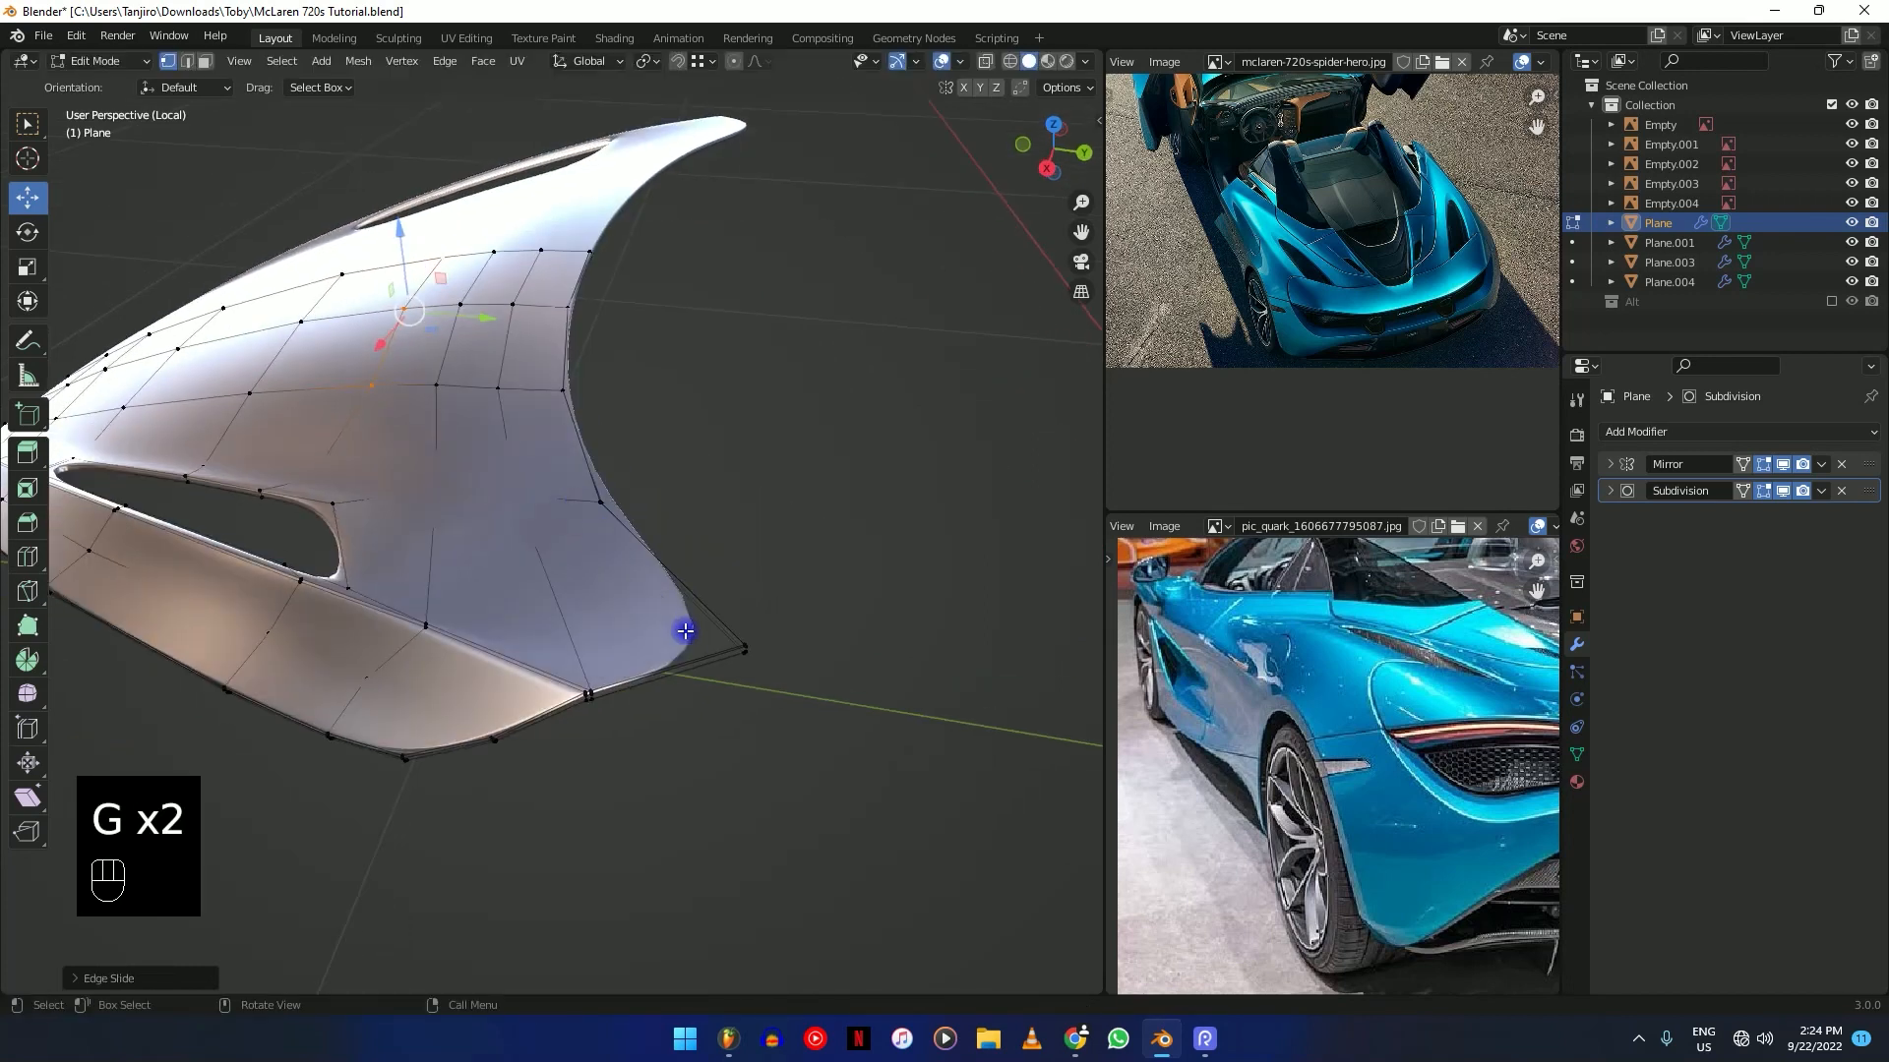
Add a supporting loop cut along the hood's rear edge and outer corner, positioned close to the border with Even enabled.
middle_click_drag(682, 631, 672, 772)
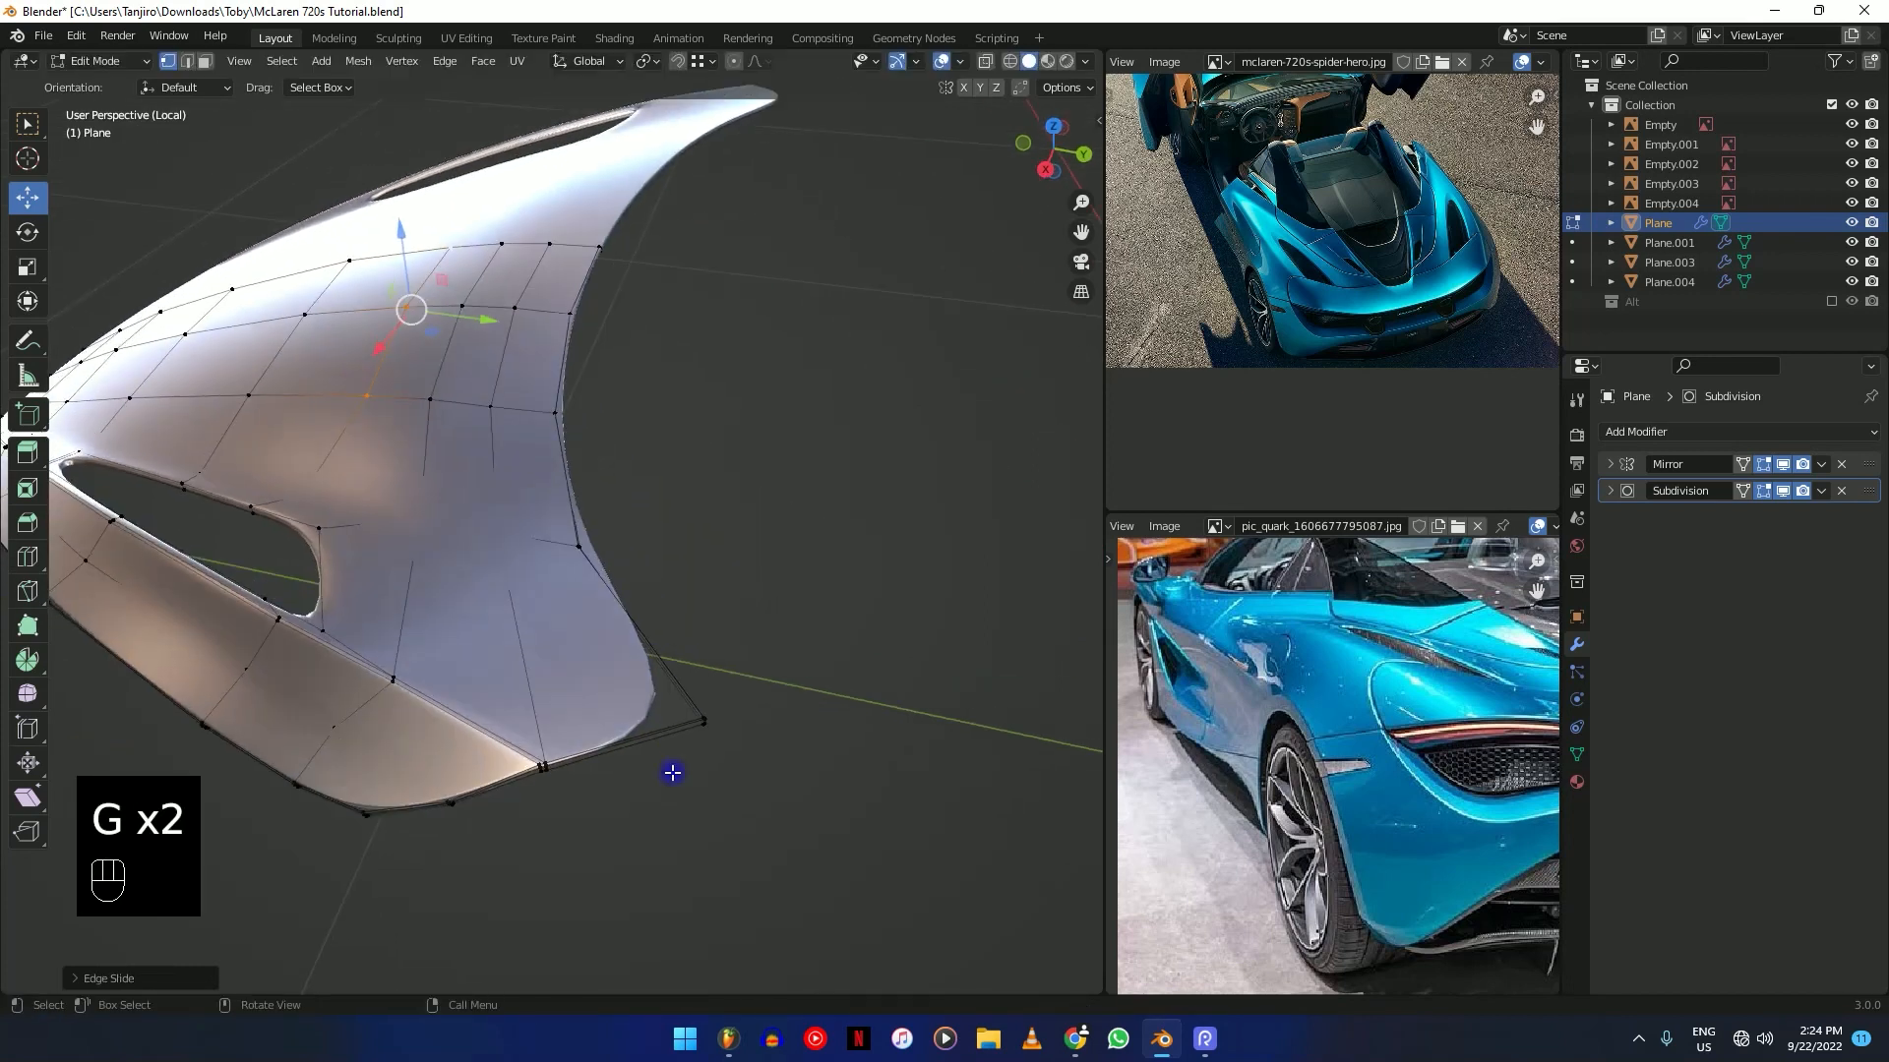
key("ctrl+r")
left_click(602, 741)
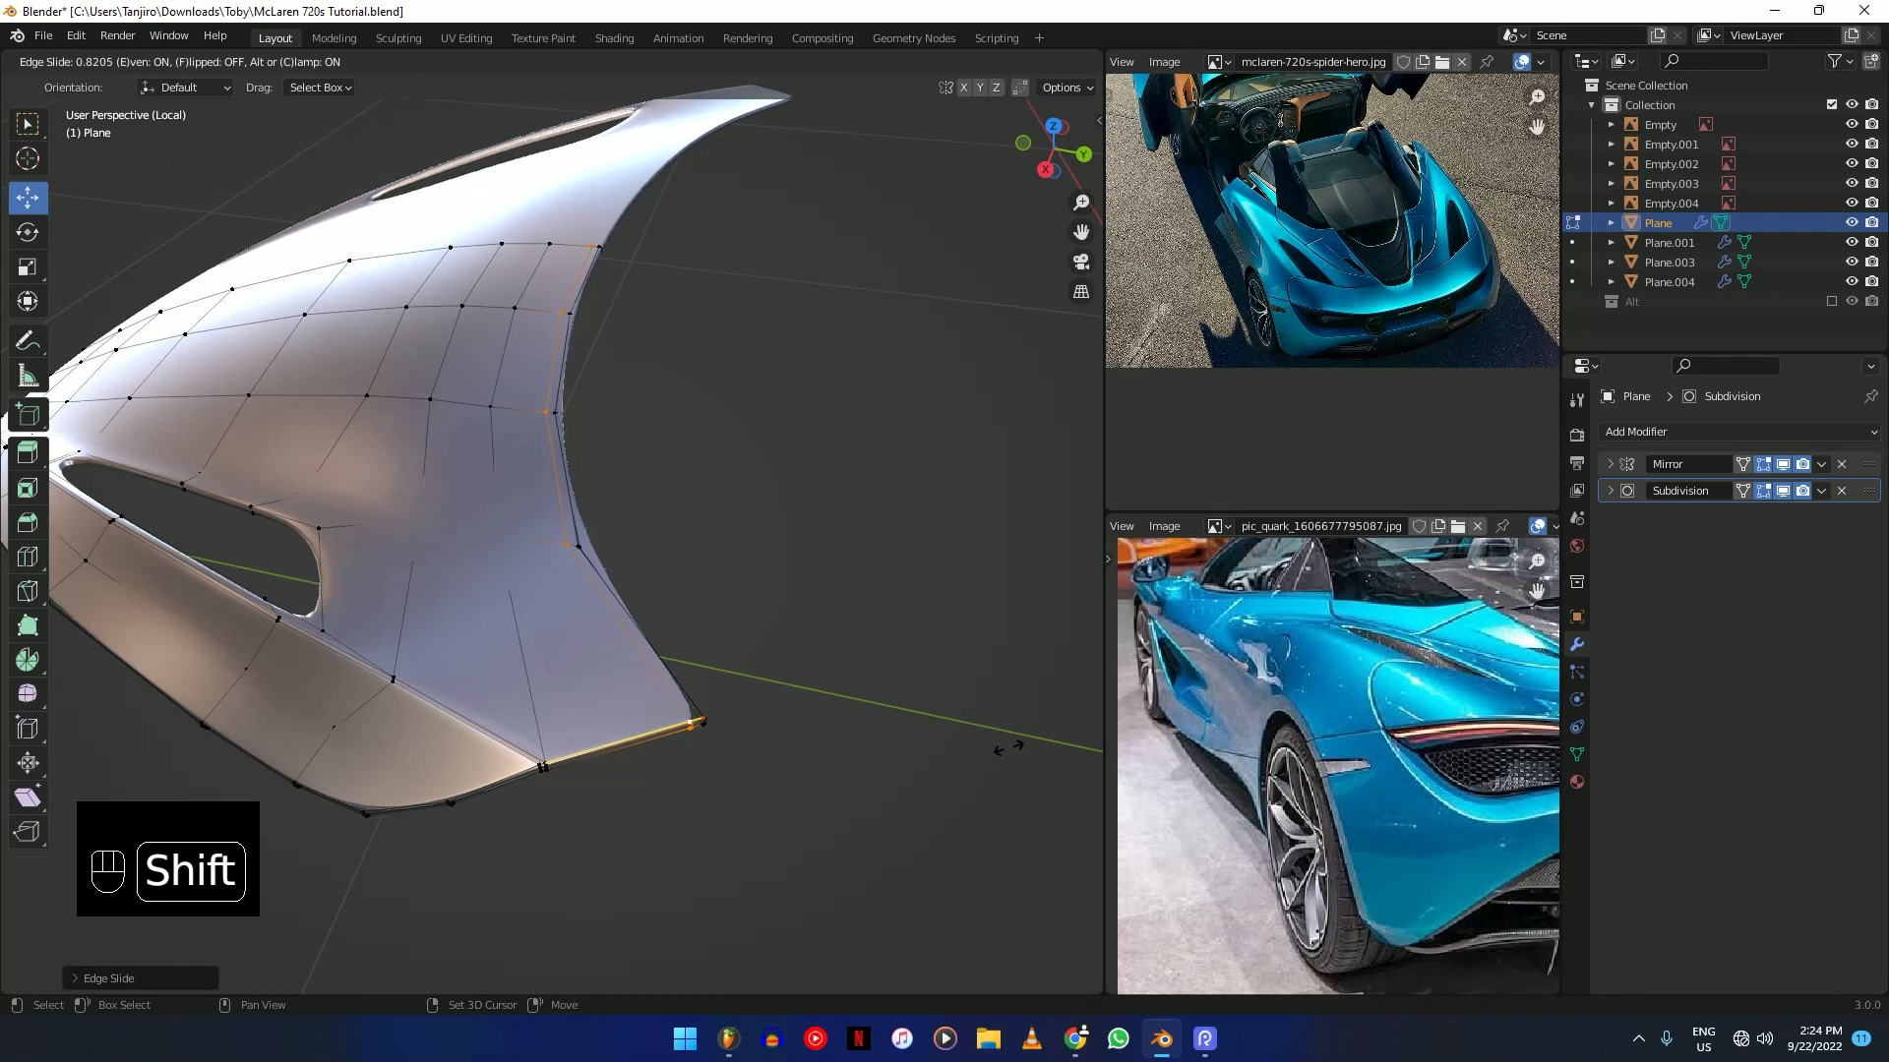
left_click(1009, 749)
middle_click_drag(804, 713, 736, 692, "shift")
middle_click_drag(762, 744, 743, 691, "shift")
Select the stacked vertices at the hood's rear outer corner in wireframe and crease their edges.
key("shift+z")
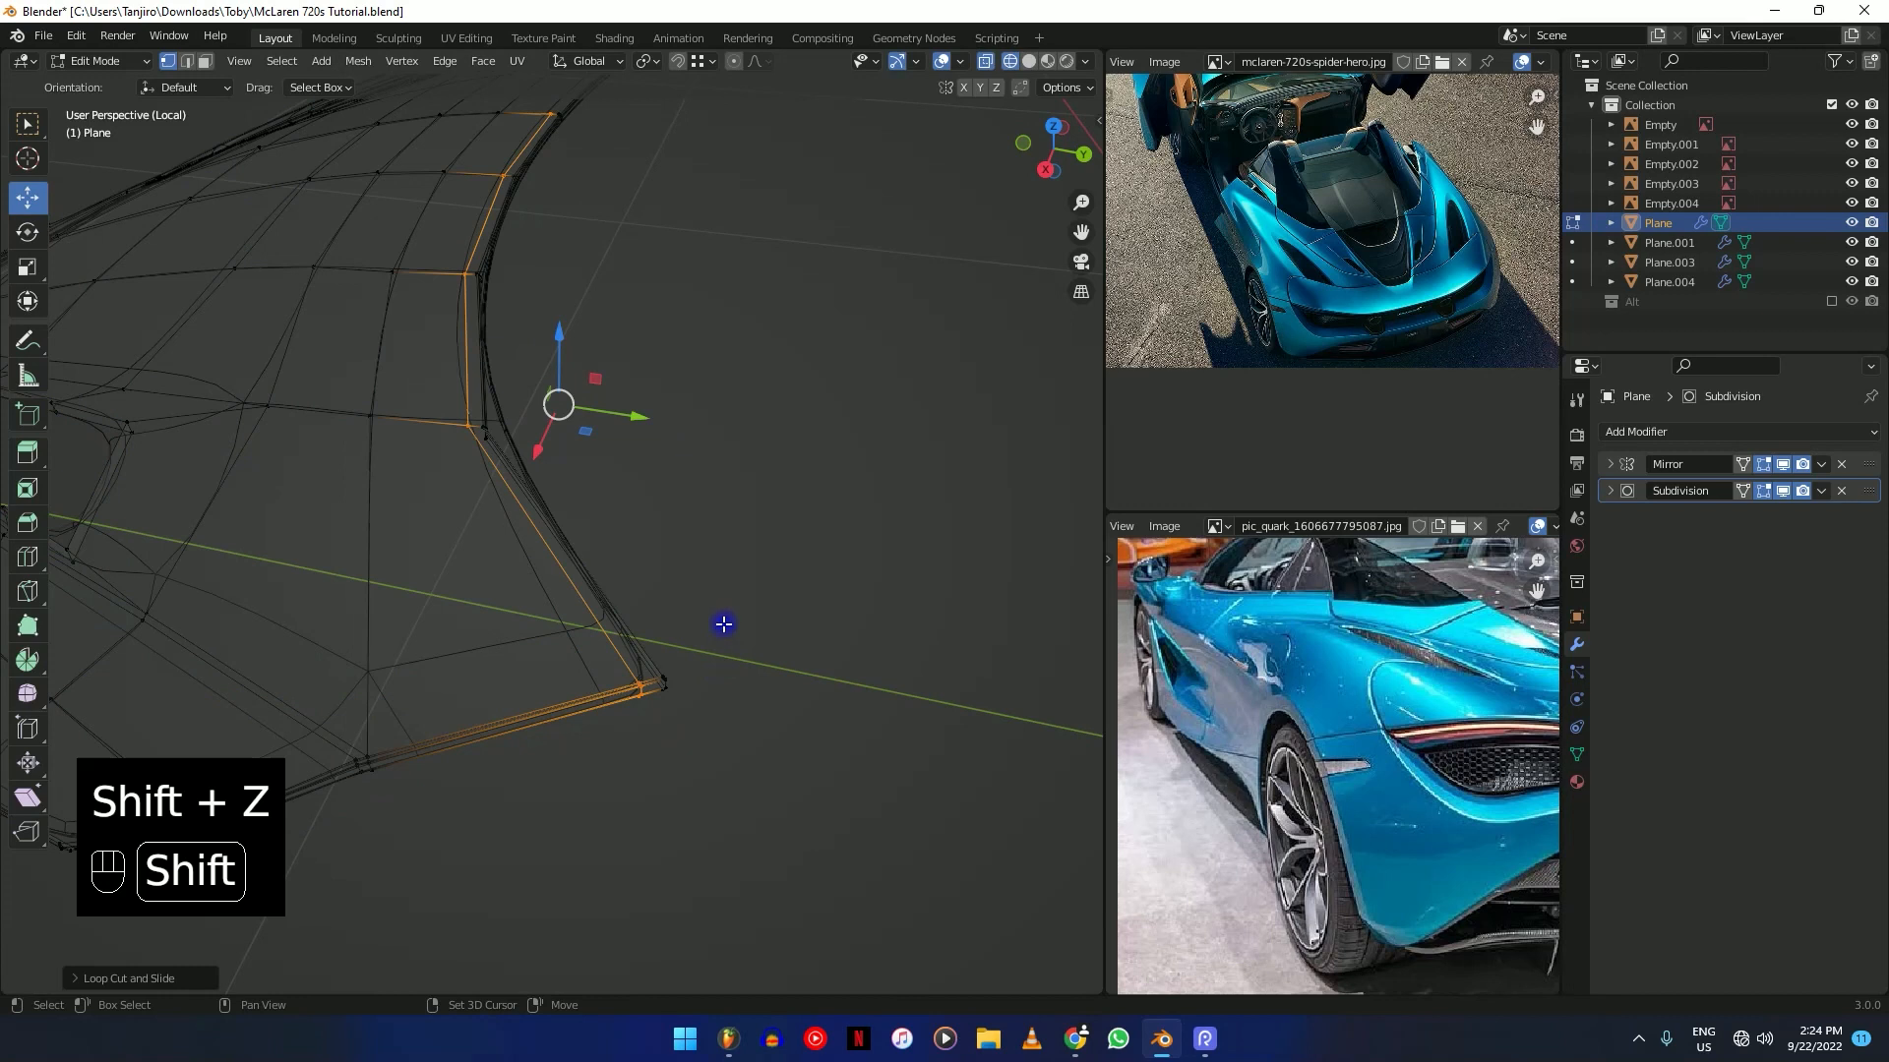
left_click_drag(654, 706, 668, 708)
key("shift+z")
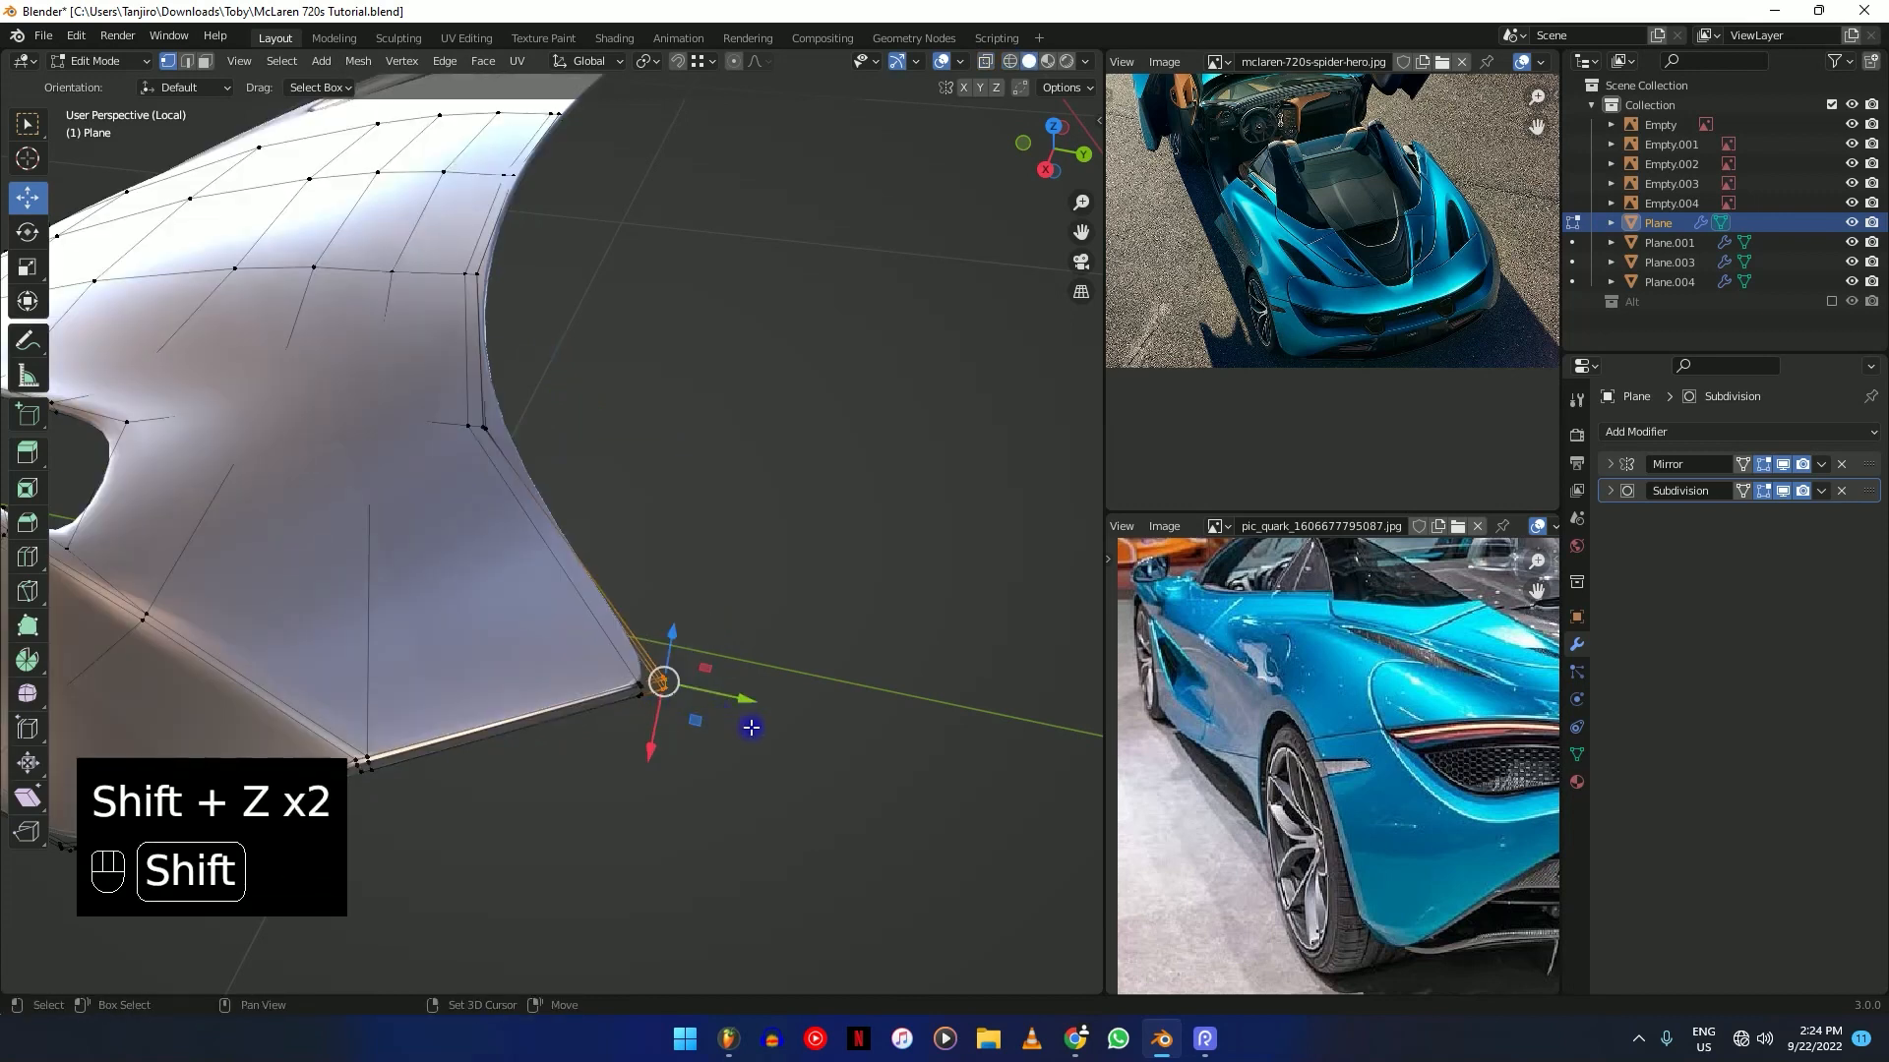
key("shift+e")
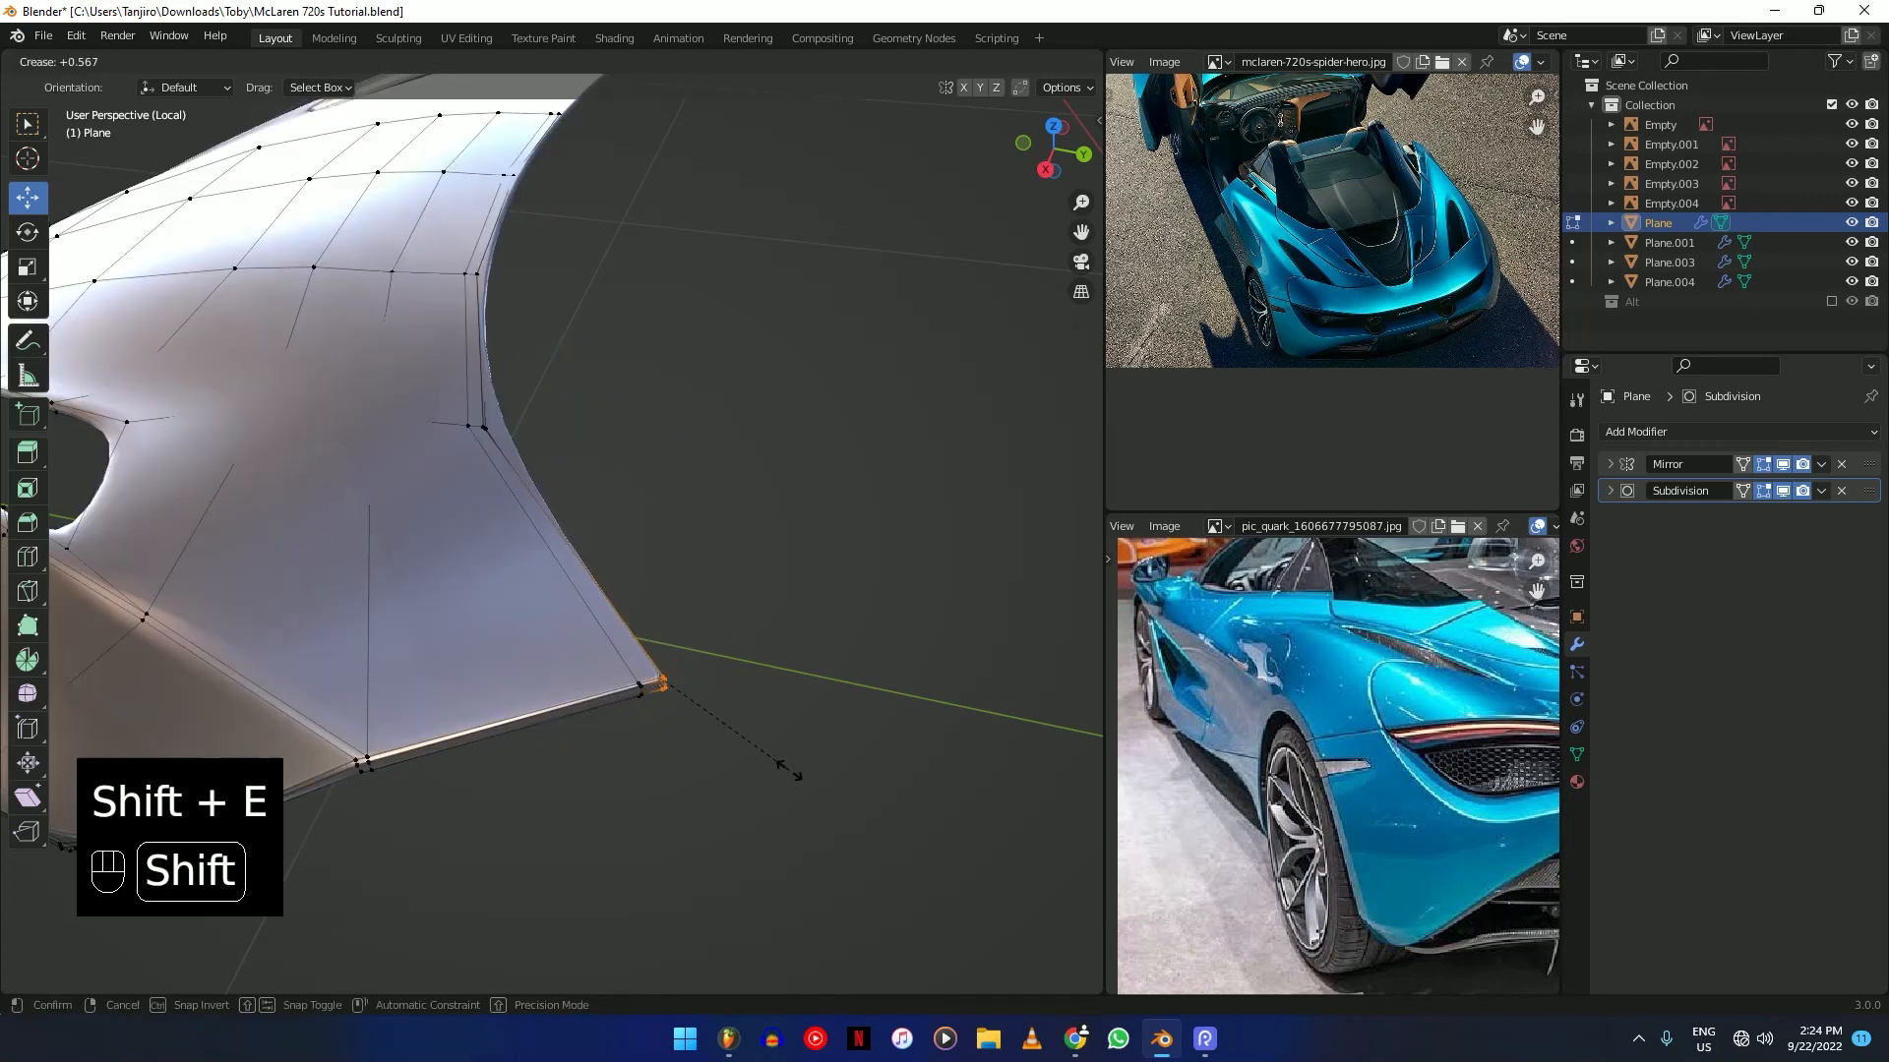
left_click(804, 796)
middle_click_drag(779, 782, 628, 662)
Examine the creased rear outer corner of the hood up close in Object Mode.
middle_click_drag(442, 443, 439, 405, "ctrl")
middle_click_drag(498, 415, 549, 462, "shift")
middle_click_drag(634, 572, 657, 598, "shift")
key("Tab")
scroll(674, 650, "down", 2)
scroll(562, 576, "up", 1)
scroll(581, 582, "up", 2)
scroll(612, 598, "down", 1)
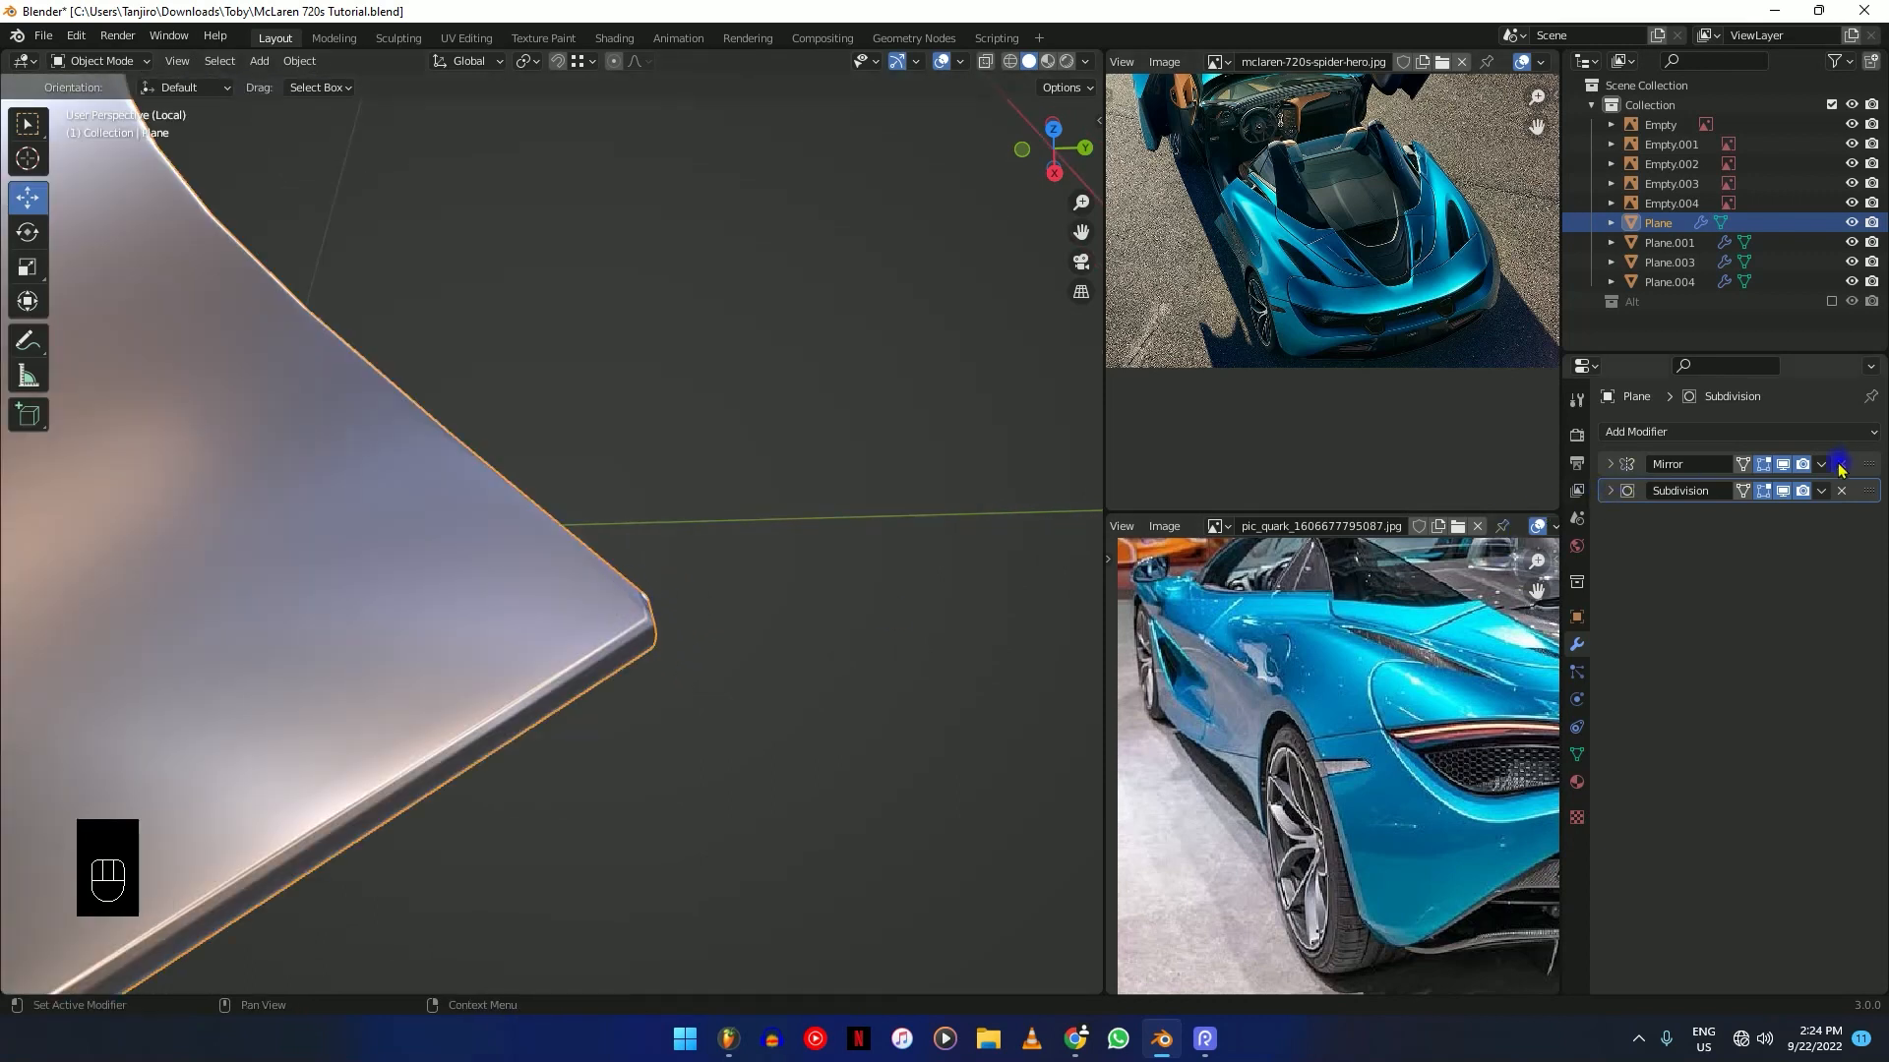
Try a viewport subdivision level of 3 on the hood and return it to 2.
left_click(1609, 491)
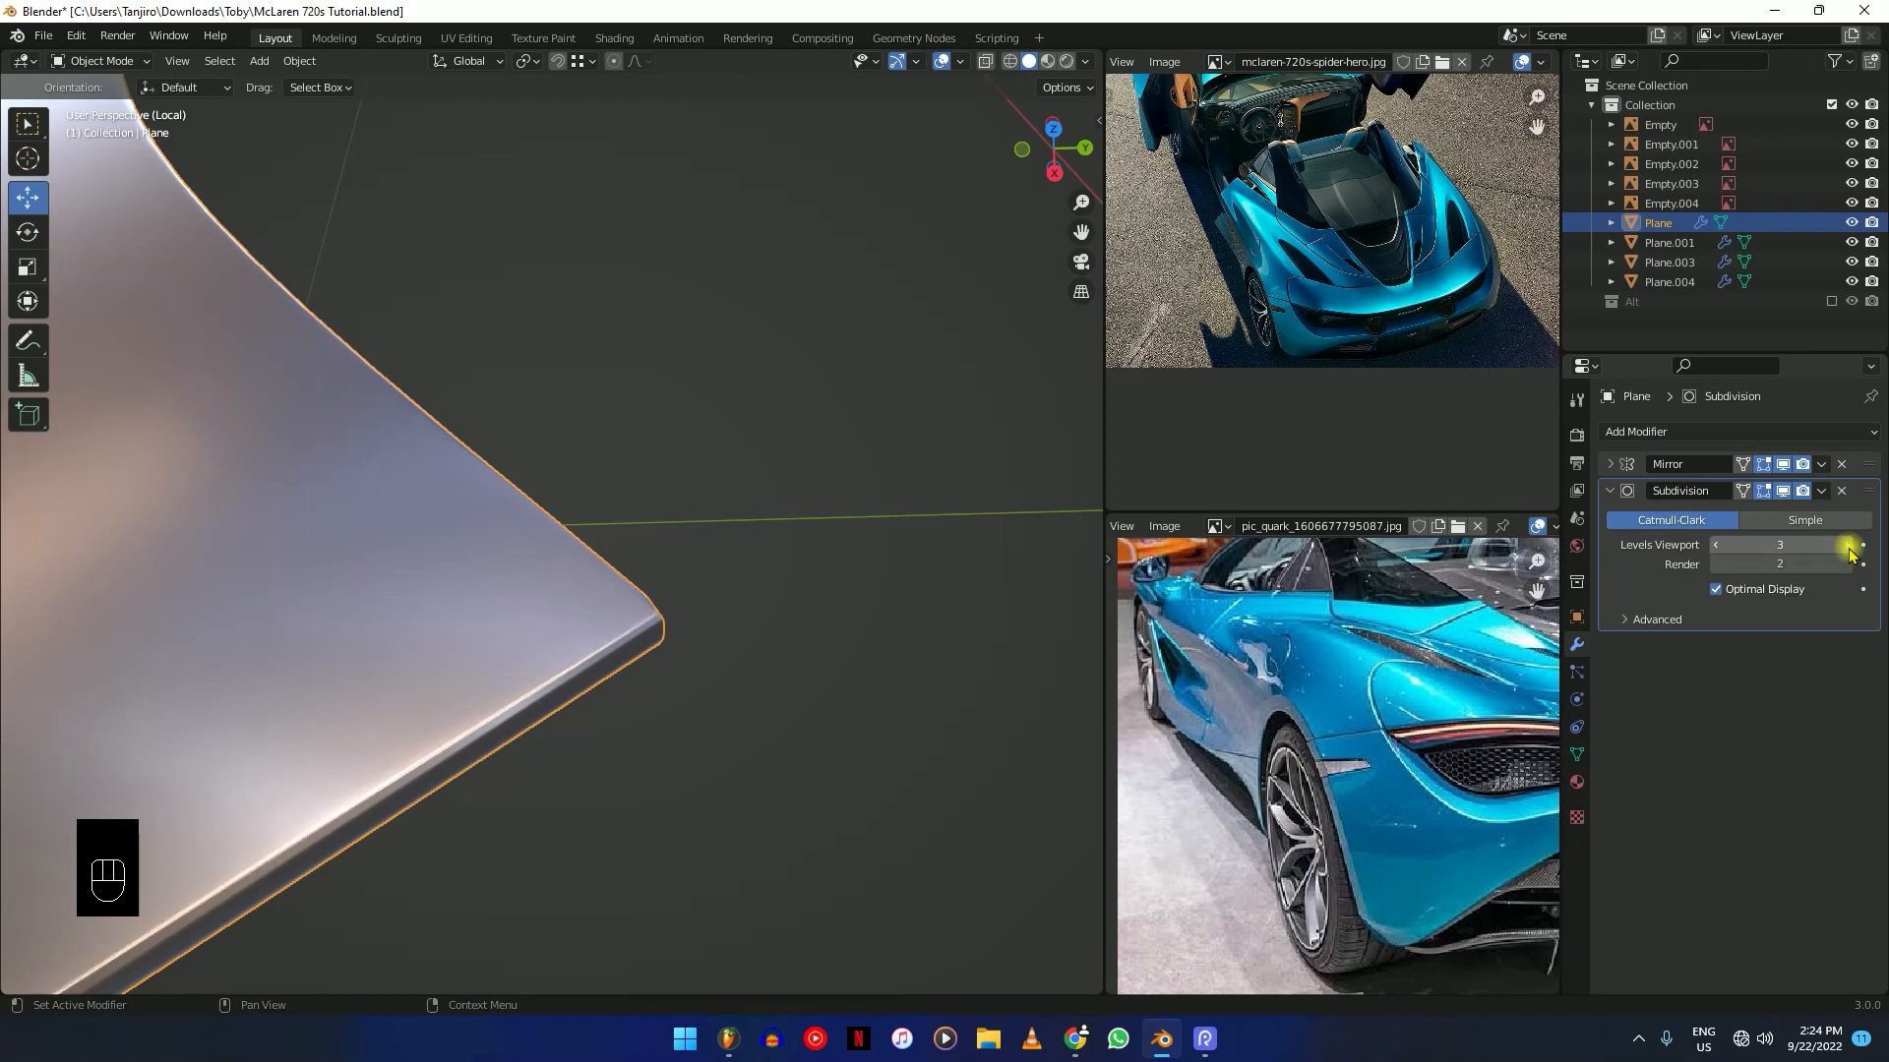
middle_click_drag(689, 590, 657, 716)
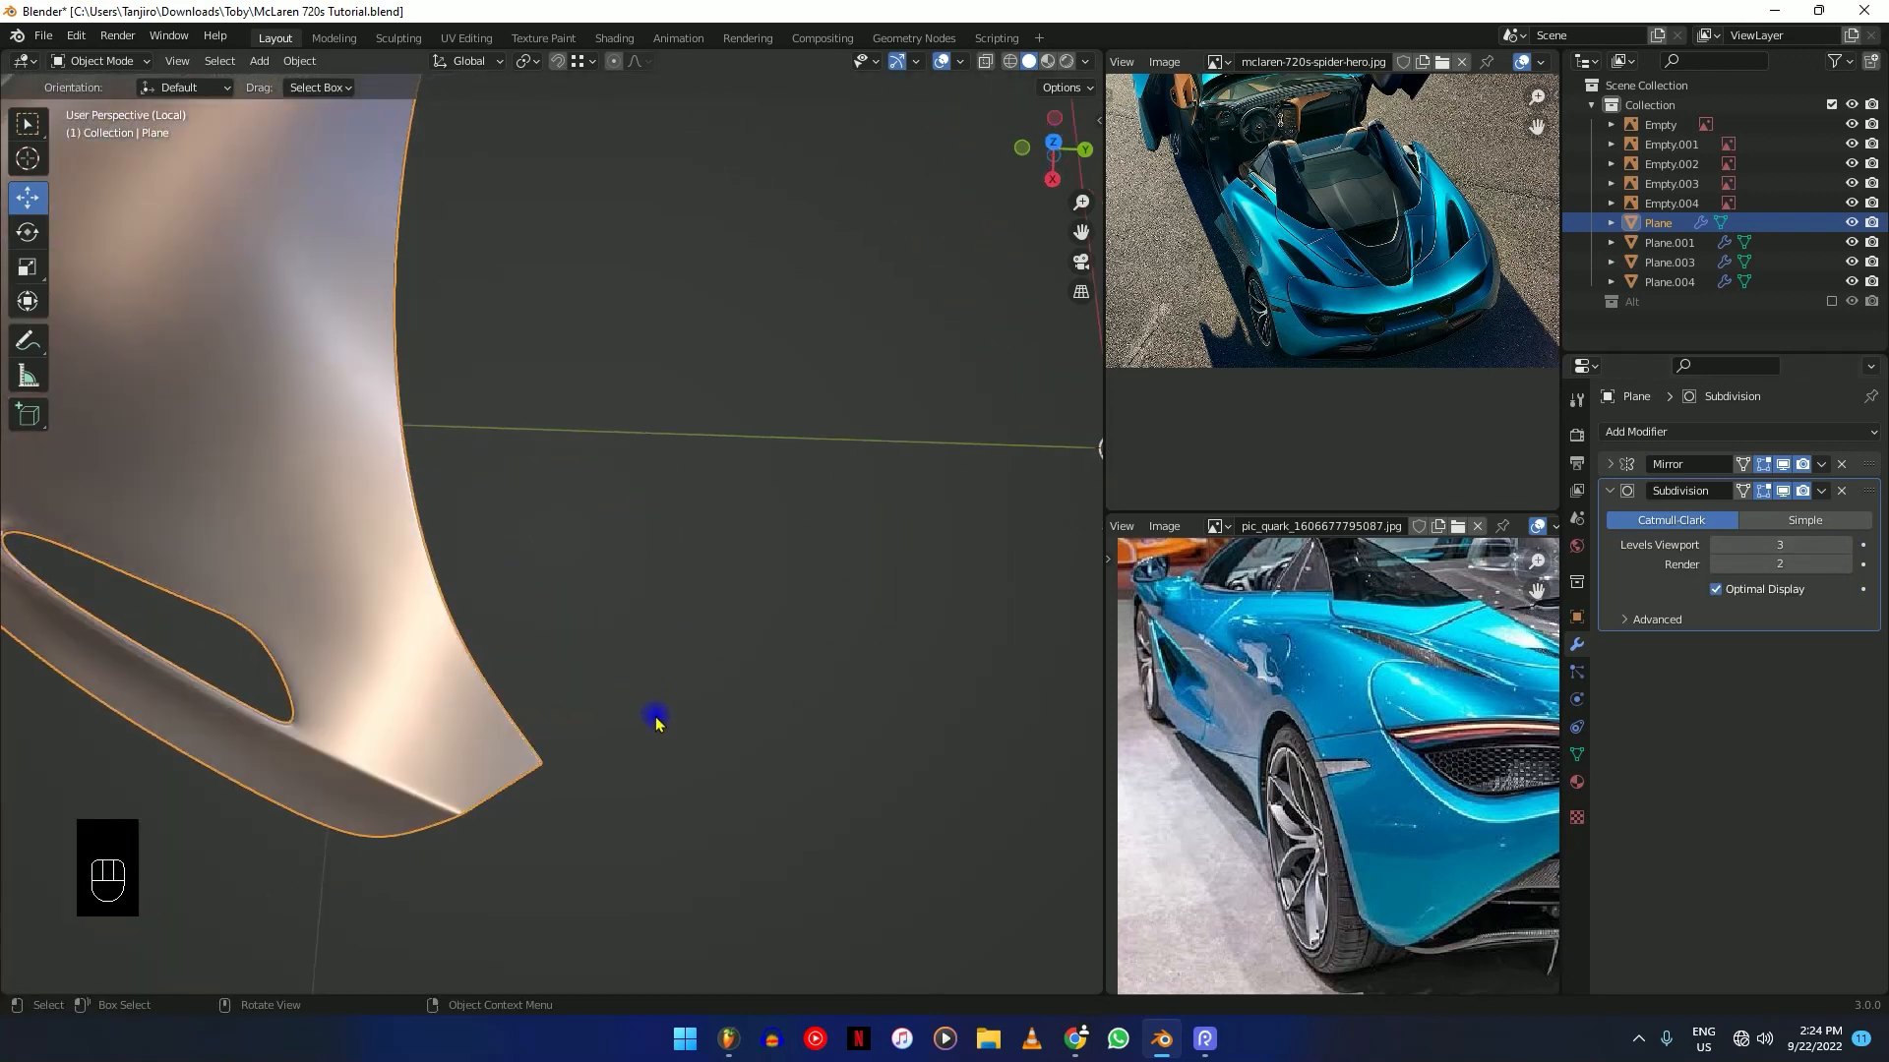
left_click(1721, 554)
scroll(535, 561, "down", 4)
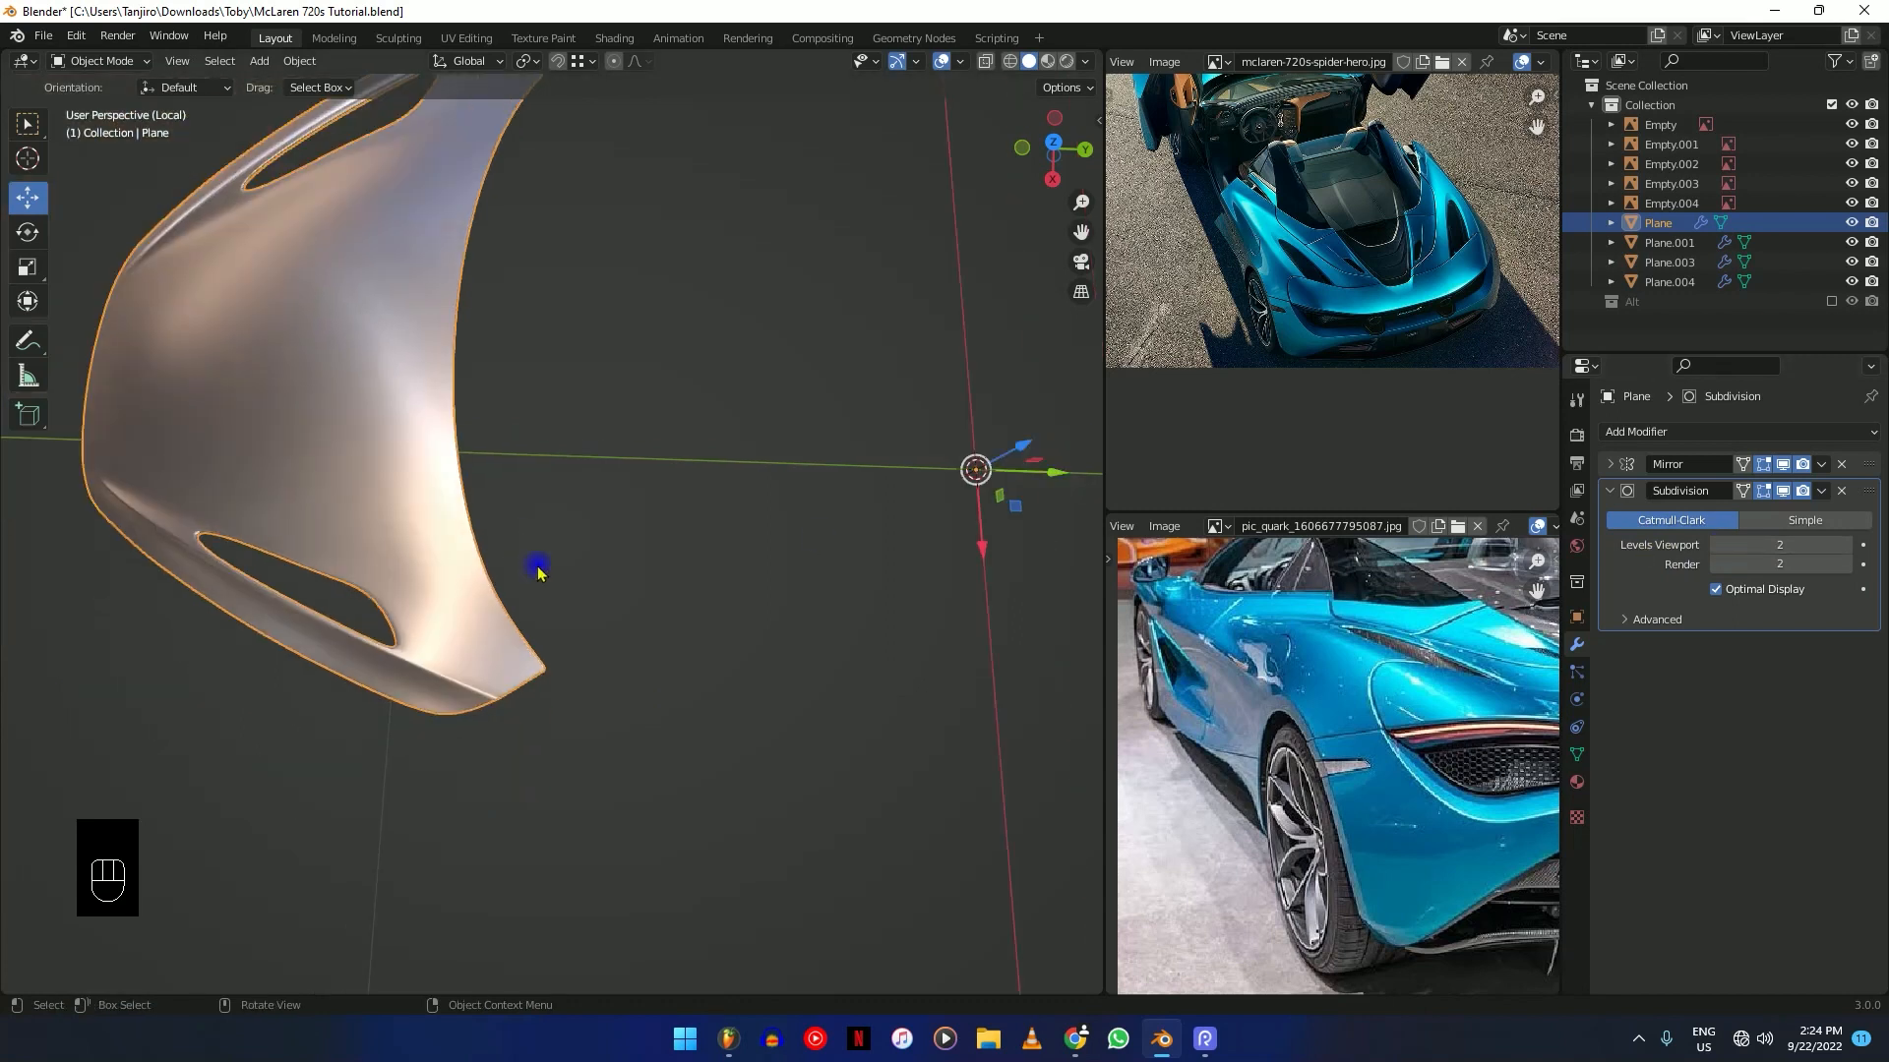
Examine the hood's shading from several angles and the rear end of its vent opening.
key("Tab")
middle_click_drag(620, 581, 835, 623)
key("Tab")
left_click(662, 641)
middle_click_drag(662, 642, 730, 559)
scroll(857, 344, "up", 2)
middle_click_drag(858, 342, 798, 404)
Add a supporting loop cut around the inner rim of the hood's vent and view the whole hood in Object Mode.
key("Tab")
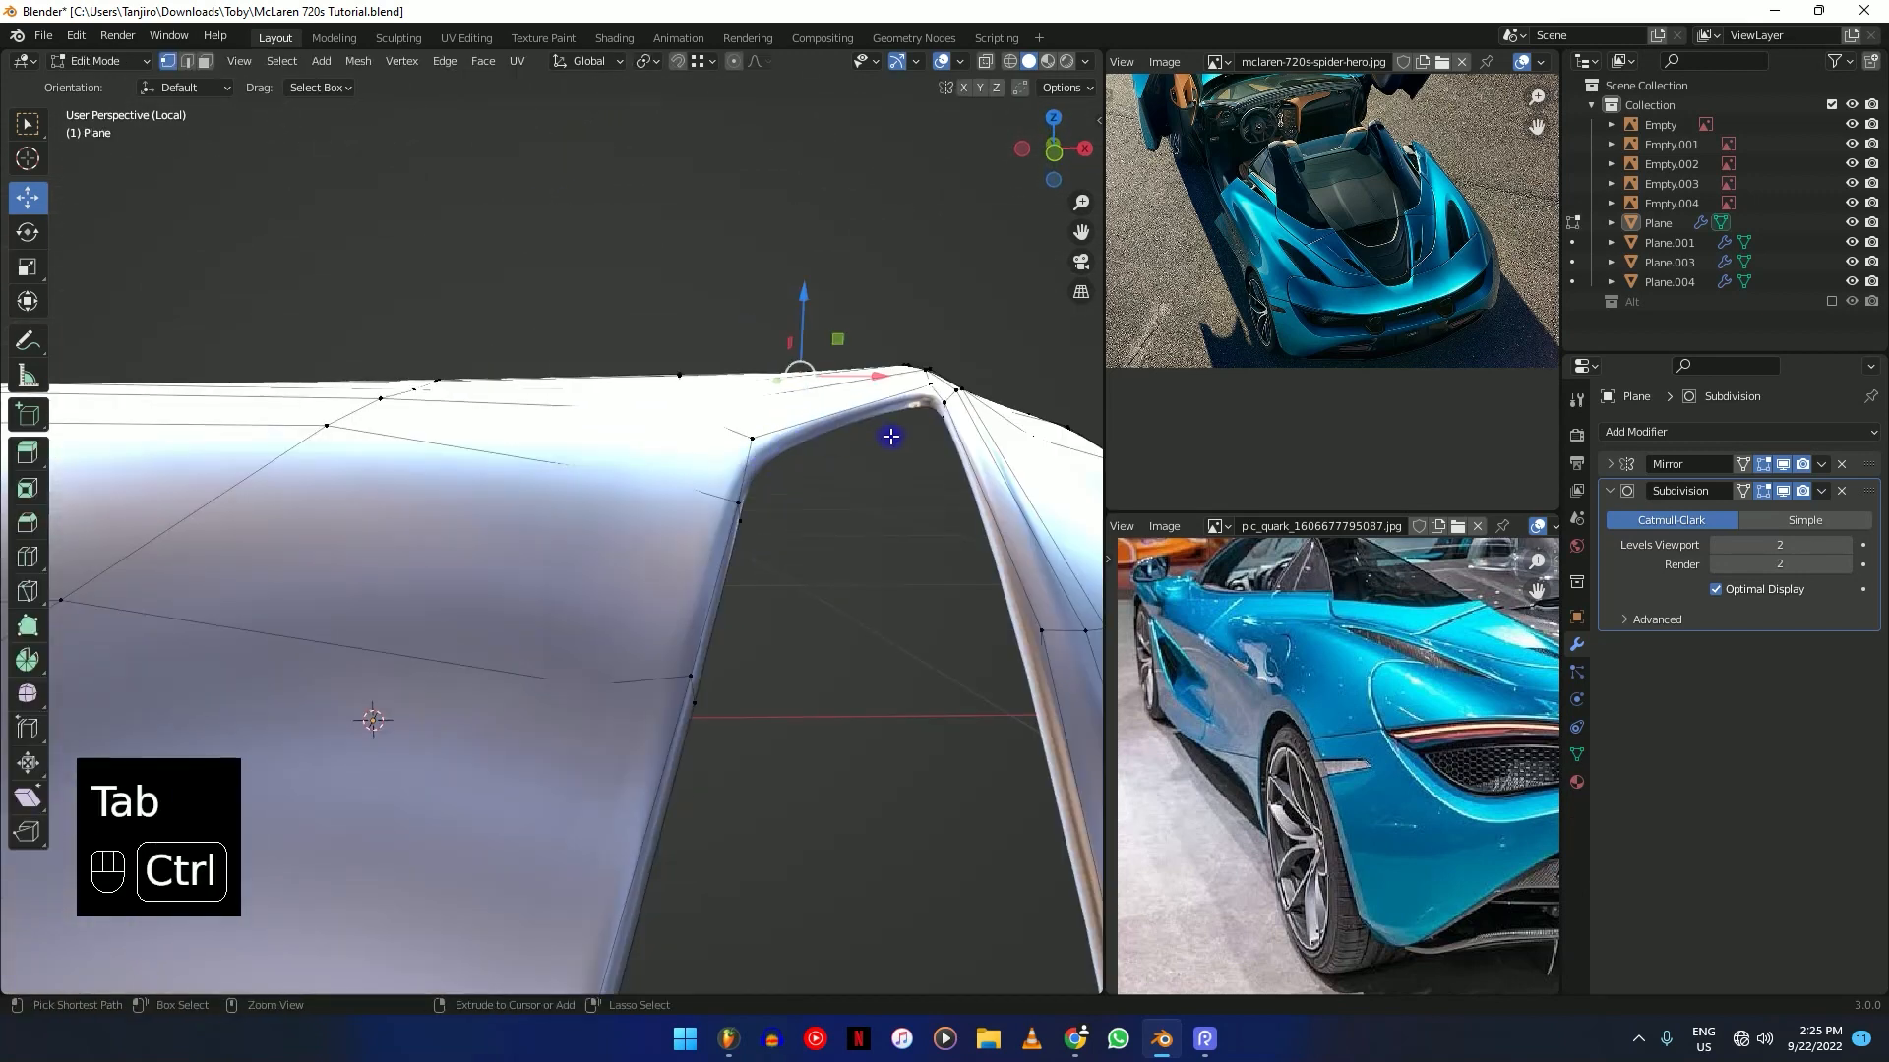
key("ctrl+r")
left_click(936, 394)
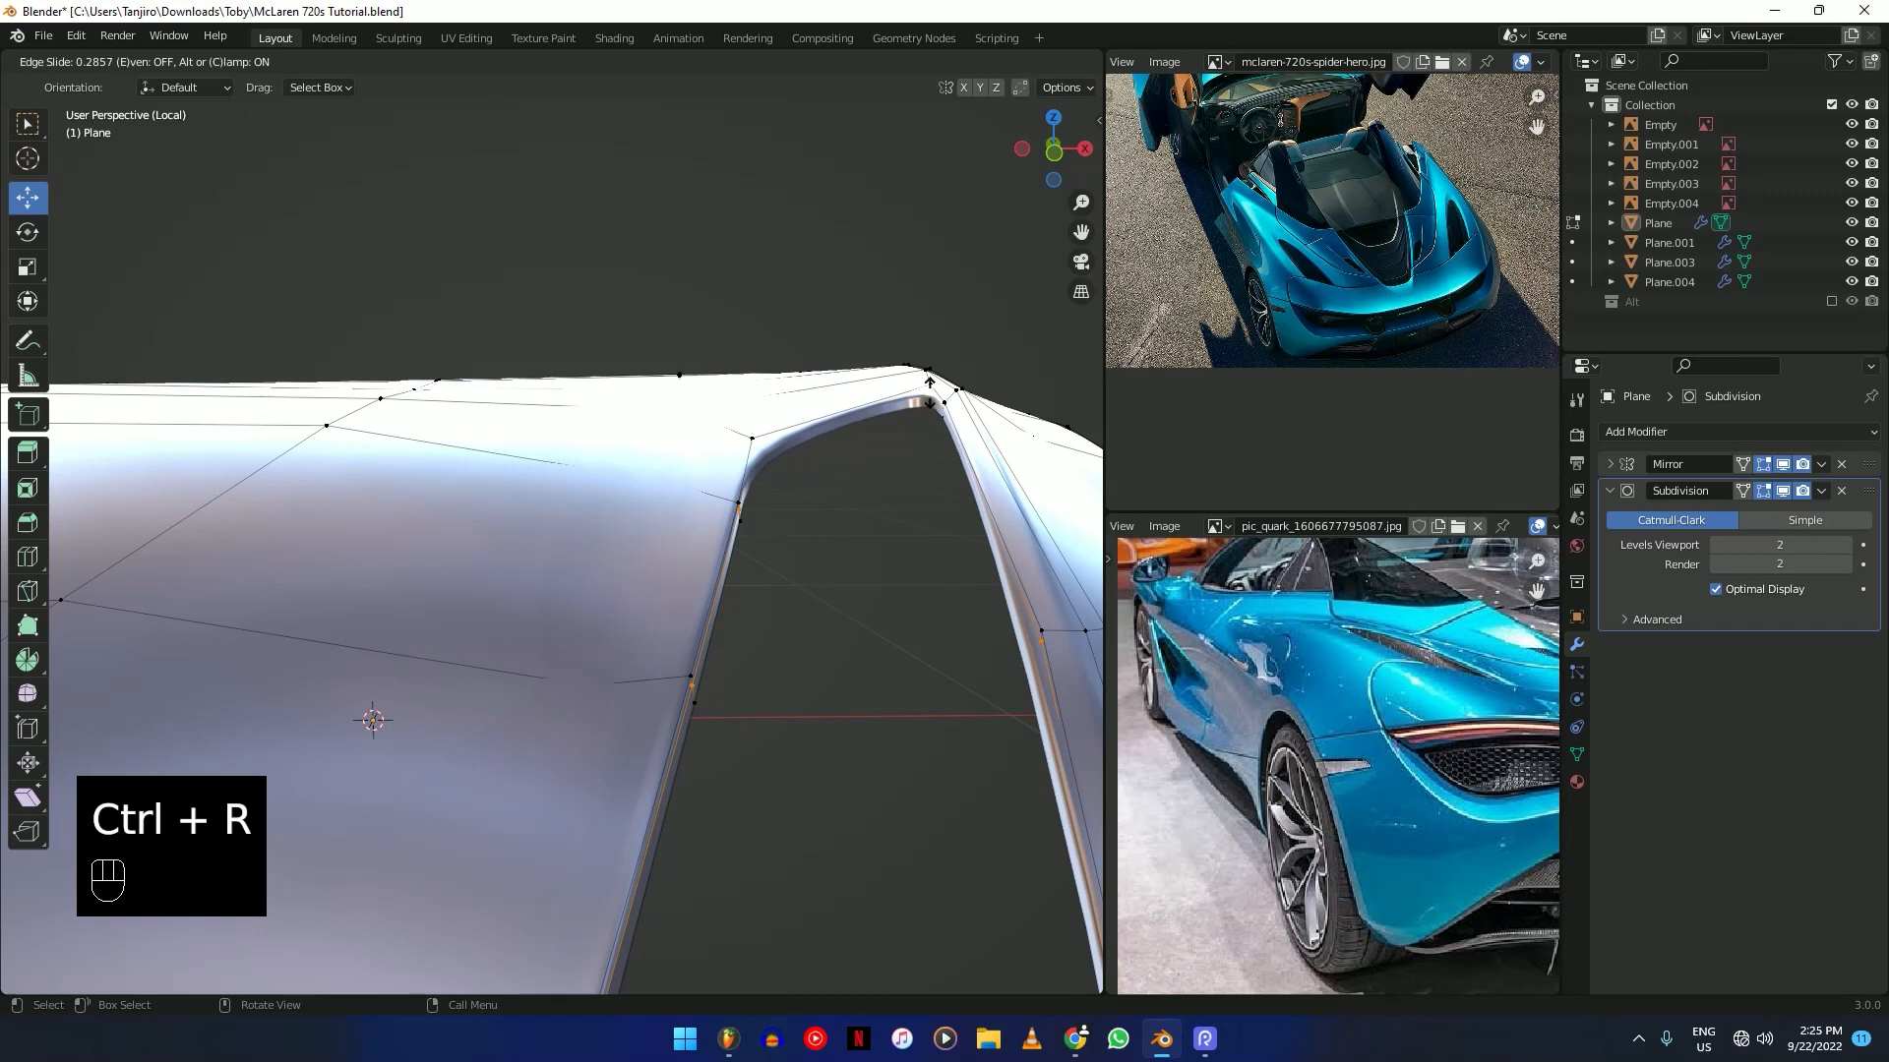
scroll(929, 393, "down", 5)
key("Tab")
middle_click_drag(835, 540, 760, 598)
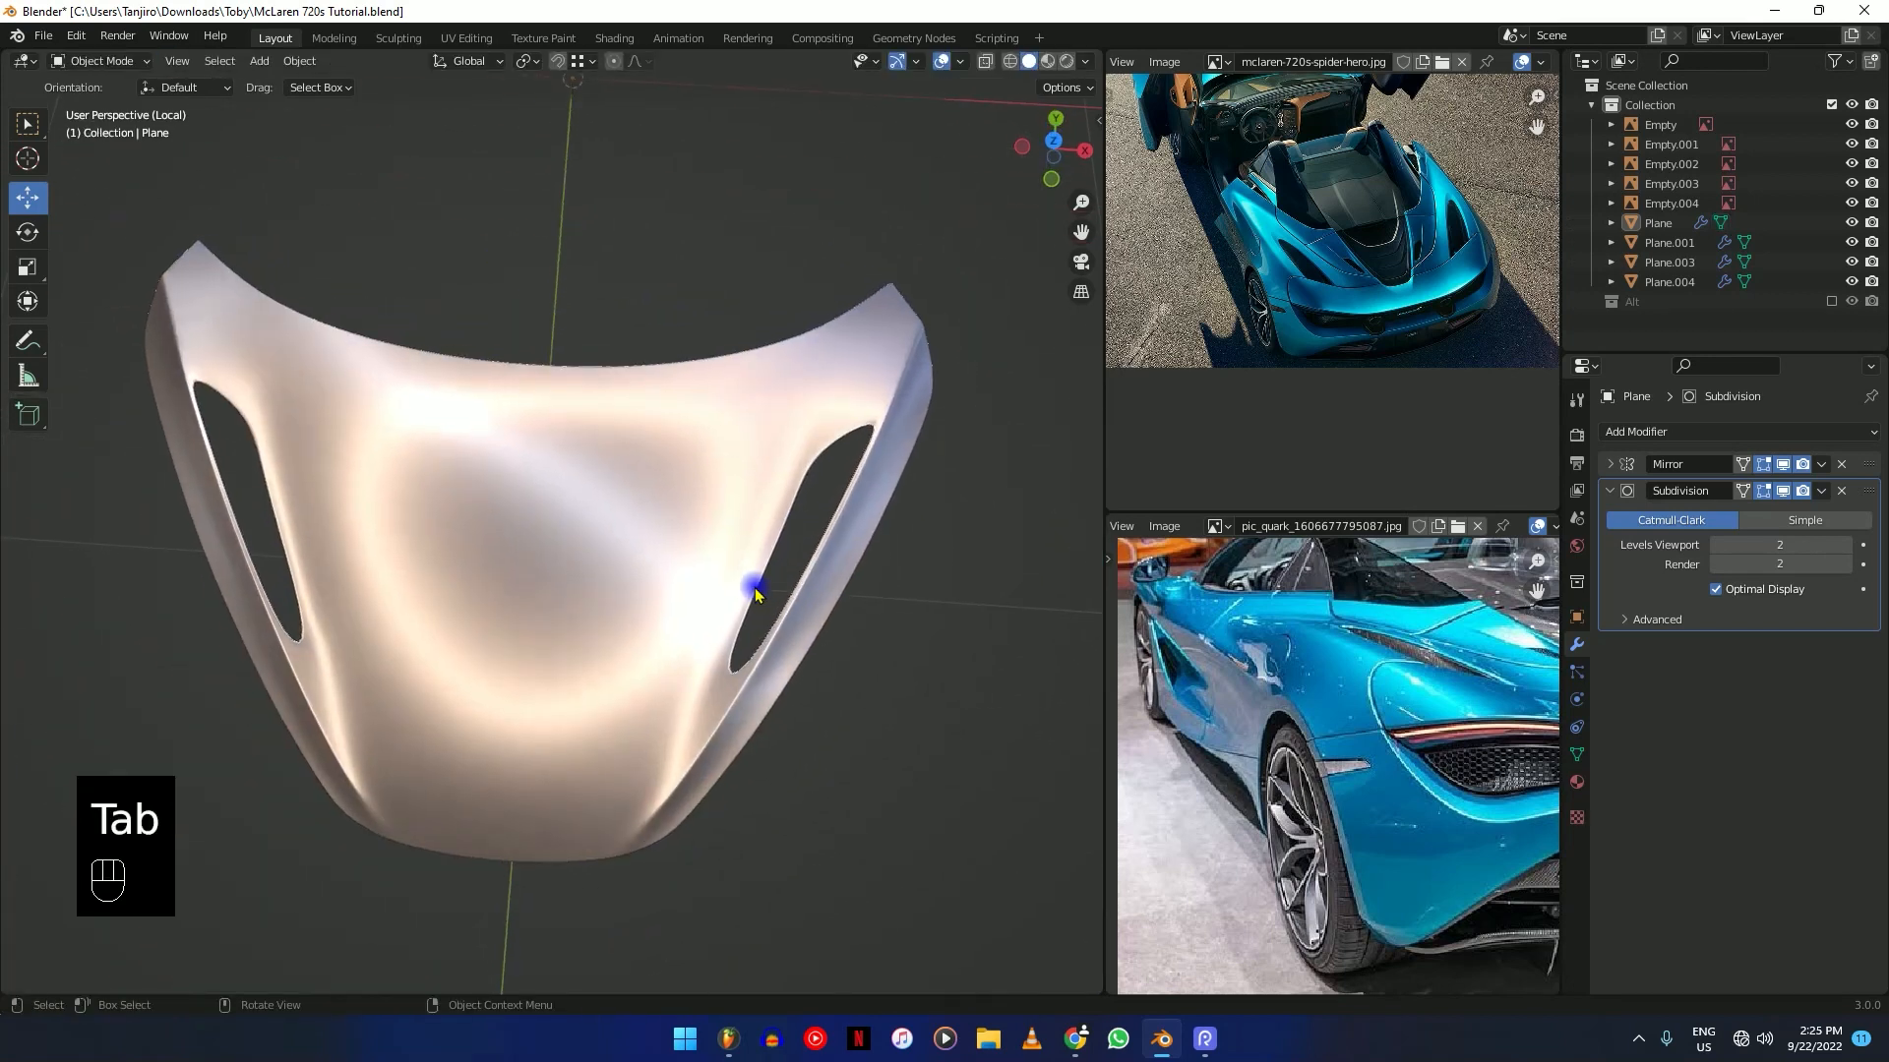
Leave the hood's isolated view and look at the full car body from above.
key("KP_7")
middle_click_drag(738, 598, 708, 560, "shift")
scroll(727, 546, "down", 2)
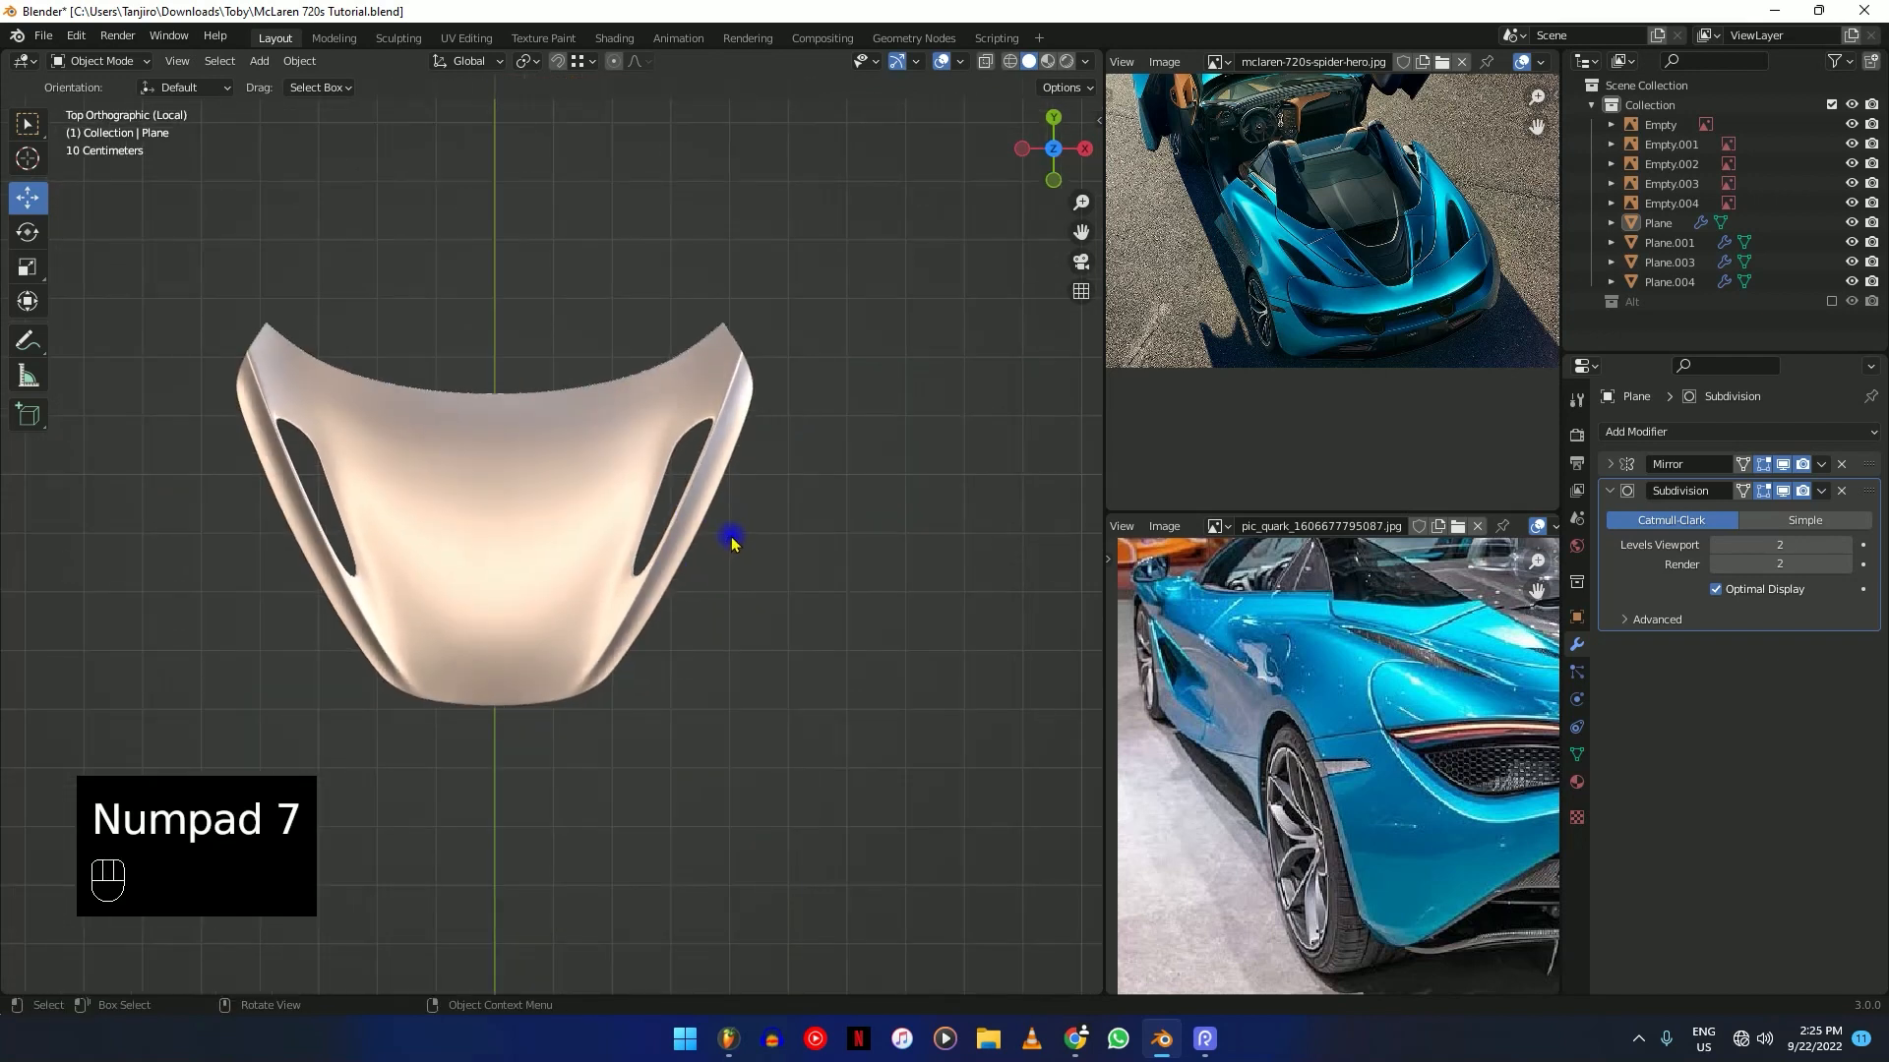
key("slash")
middle_click_drag(725, 540, 676, 627)
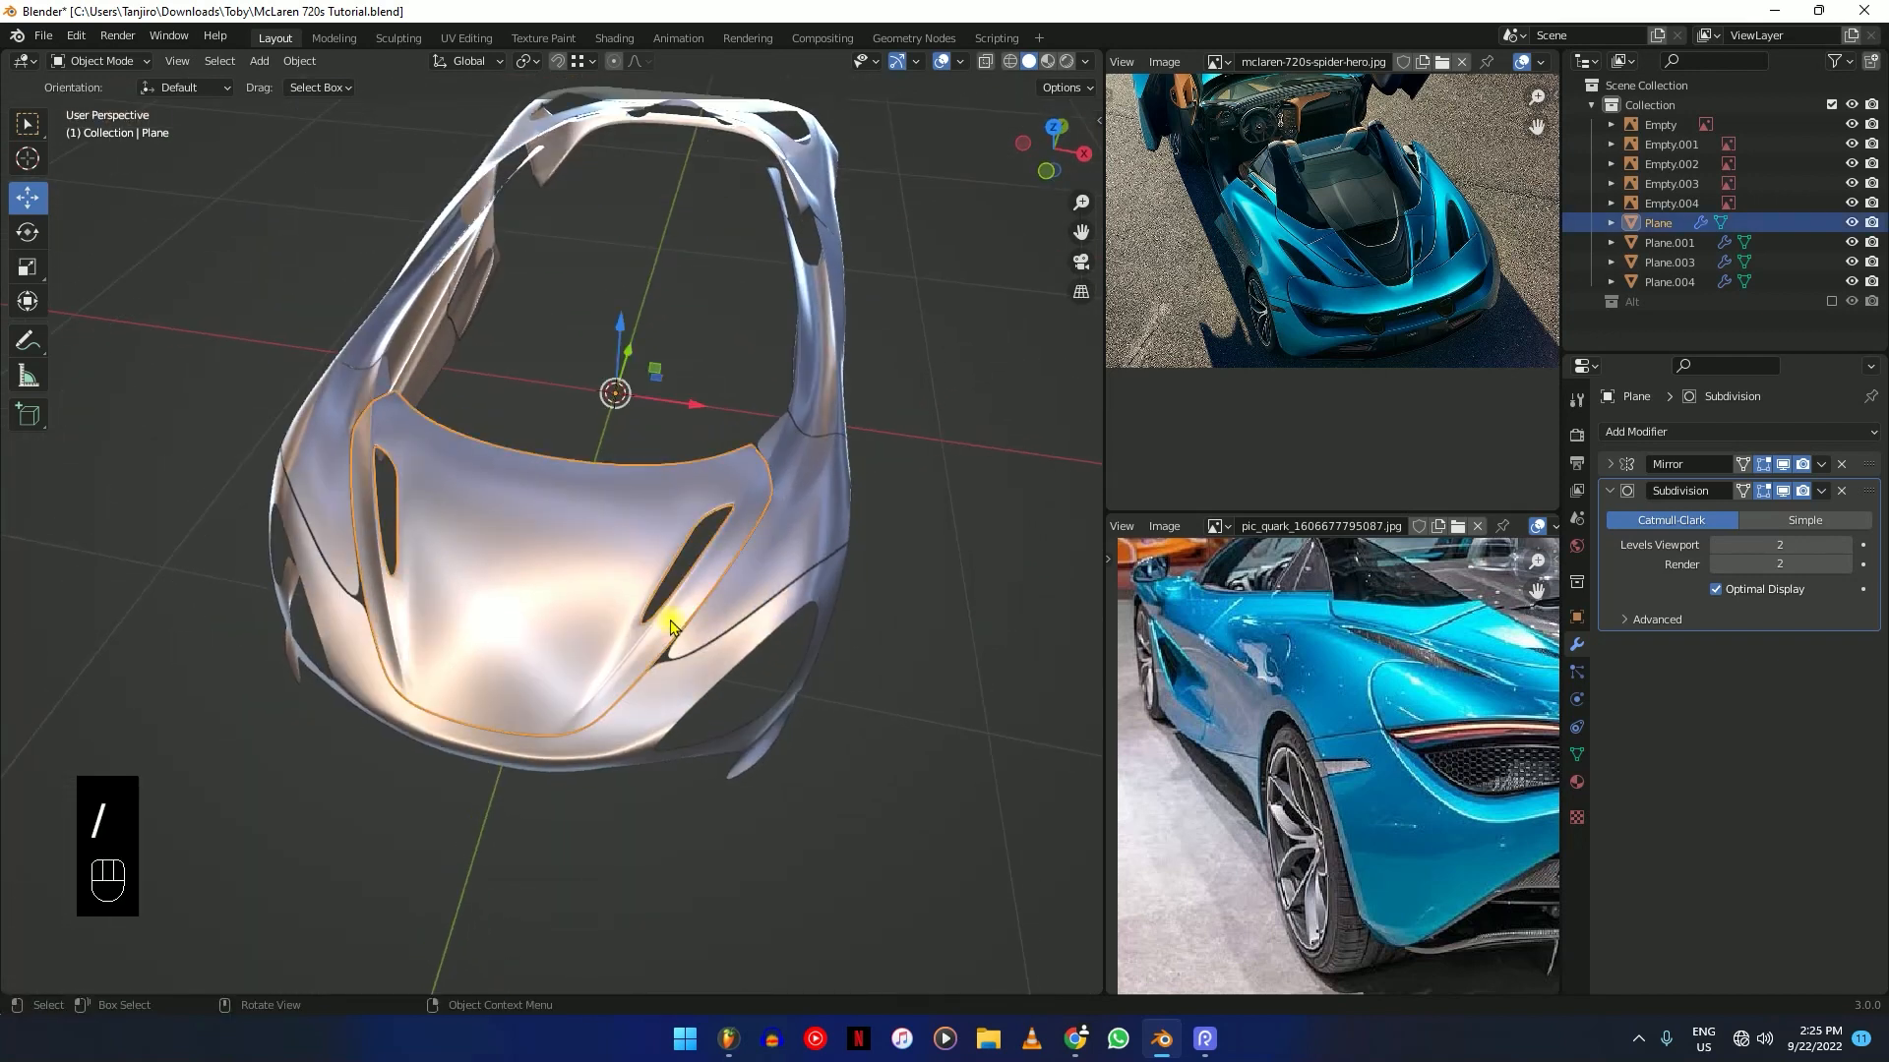
key("KP_7")
mouse_move(738, 551)
middle_mouse_down("shift")
mouse_move(788, 586)
mouse_move(726, 563)
middle_mouse_up("shift")
Slide the edge at the front tip of the hood's vent to match the blueprint outline, and return to Object Mode.
key("Tab")
scroll(717, 594, "up", 3)
key("shift+z")
scroll(793, 649, "up", 2)
scroll(661, 577, "up", 2)
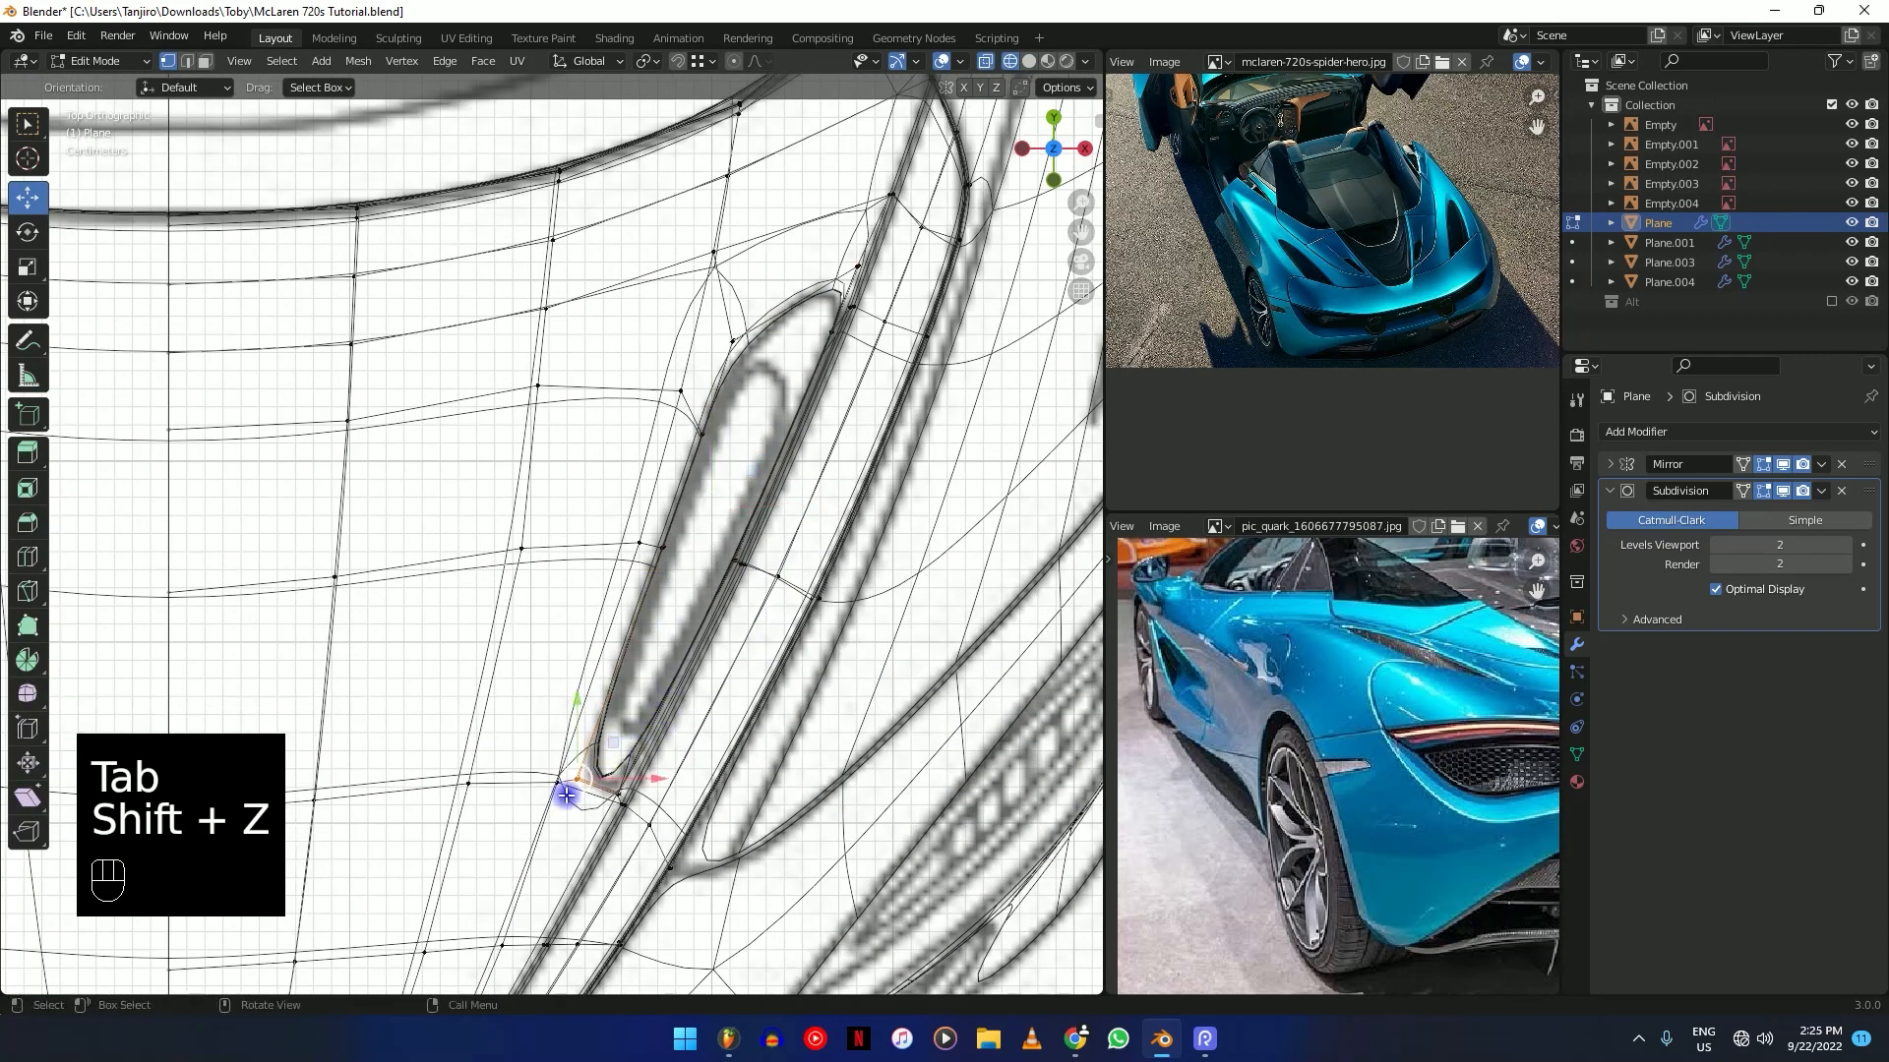
middle_click_drag(566, 794, 616, 540, "shift")
scroll(644, 530, "up", 2)
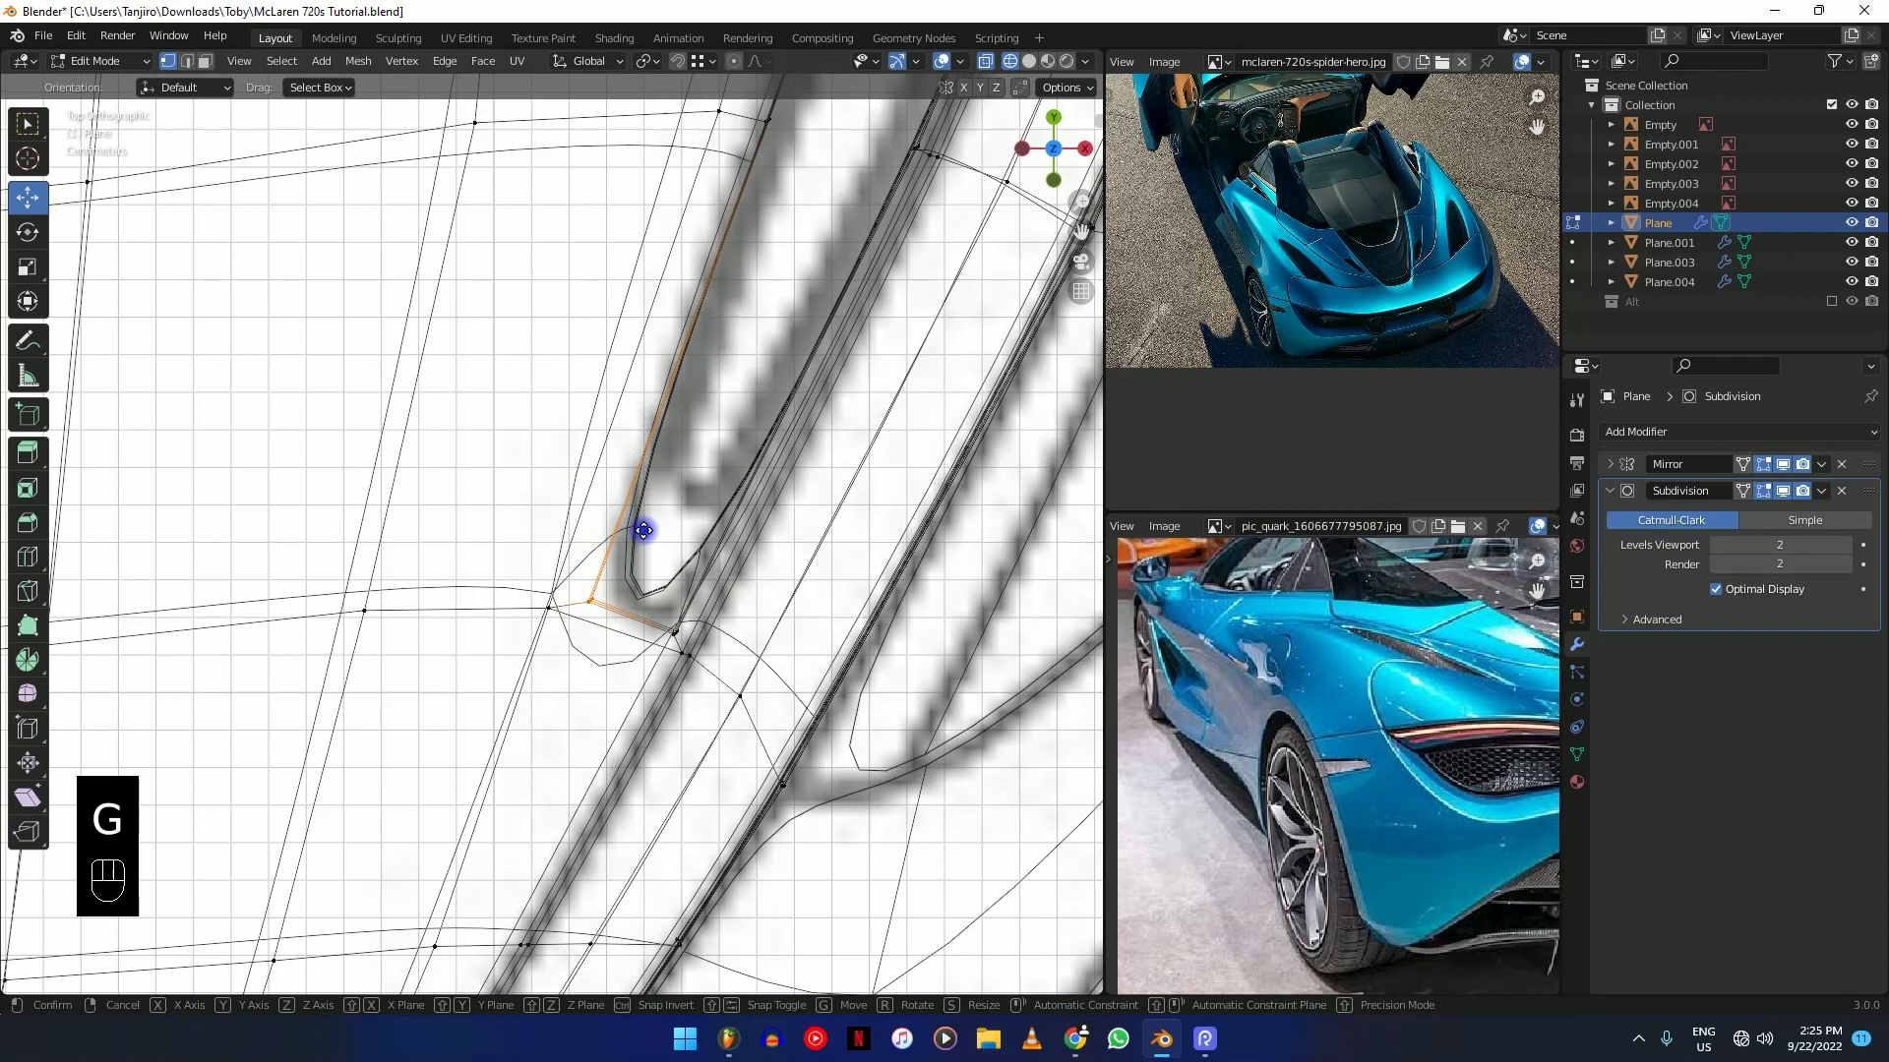
key("g")
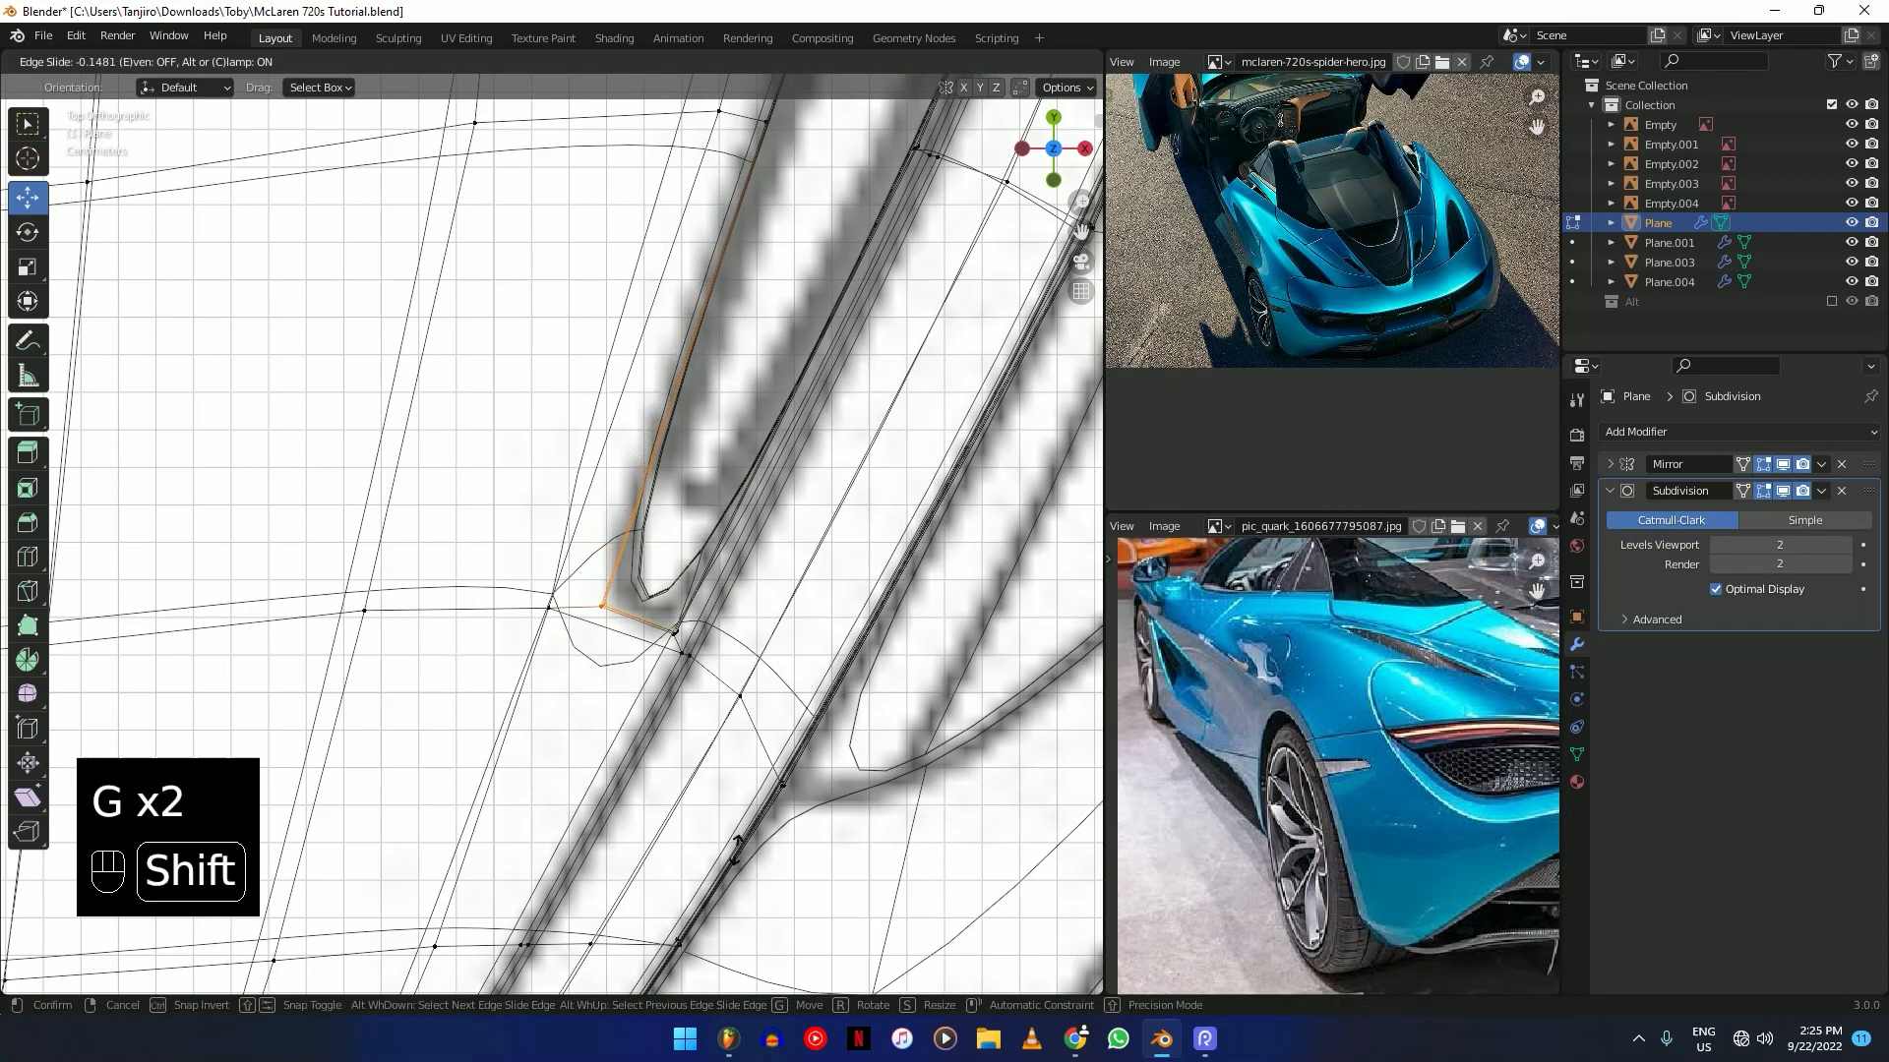
left_click(739, 951)
key("shift+z")
scroll(717, 596, "down", 4)
key("Tab")
Turn off the viewport display of the front fender panel's Mirror modifier and isolate the panel.
middle_click_drag(620, 562, 919, 716)
left_click(743, 565)
key("slash")
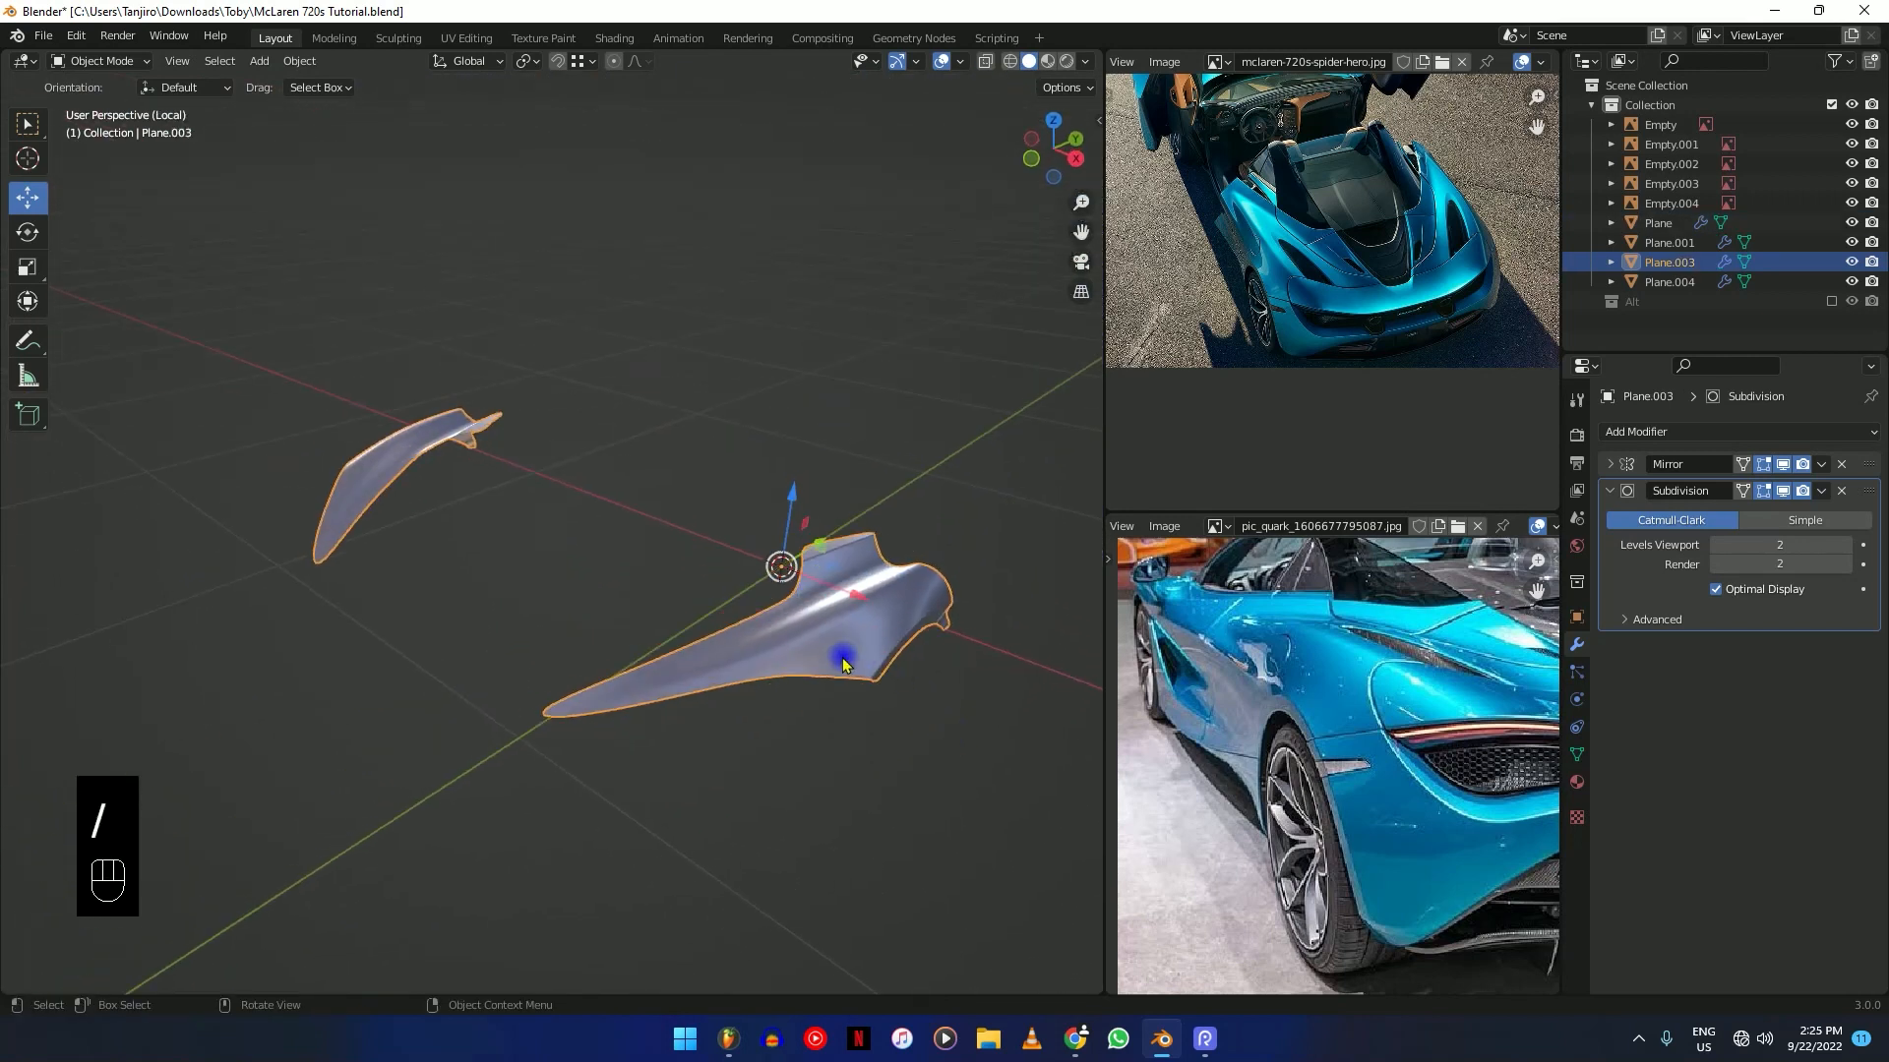
key("slash")
mouse_move(801, 633)
middle_mouse_down()
mouse_move(708, 624)
mouse_move(871, 589)
mouse_move(826, 609)
middle_mouse_up()
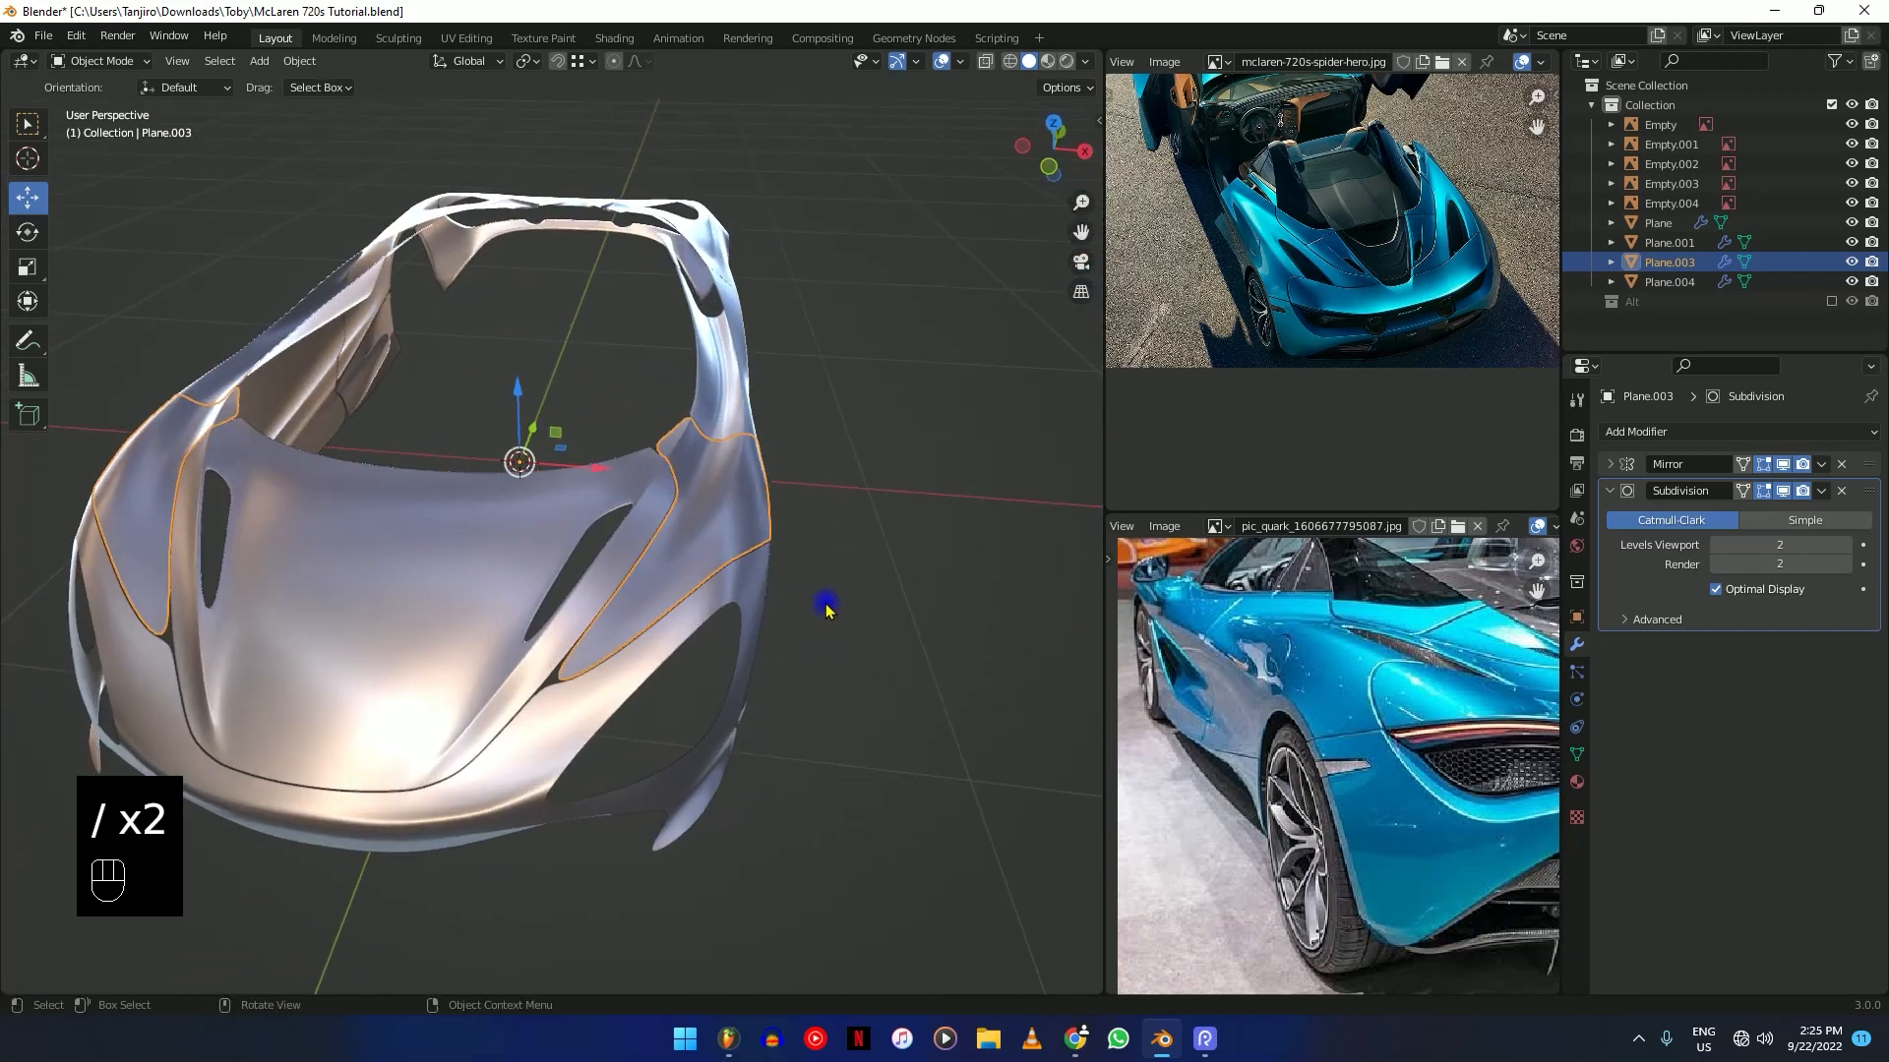
left_click(1784, 466)
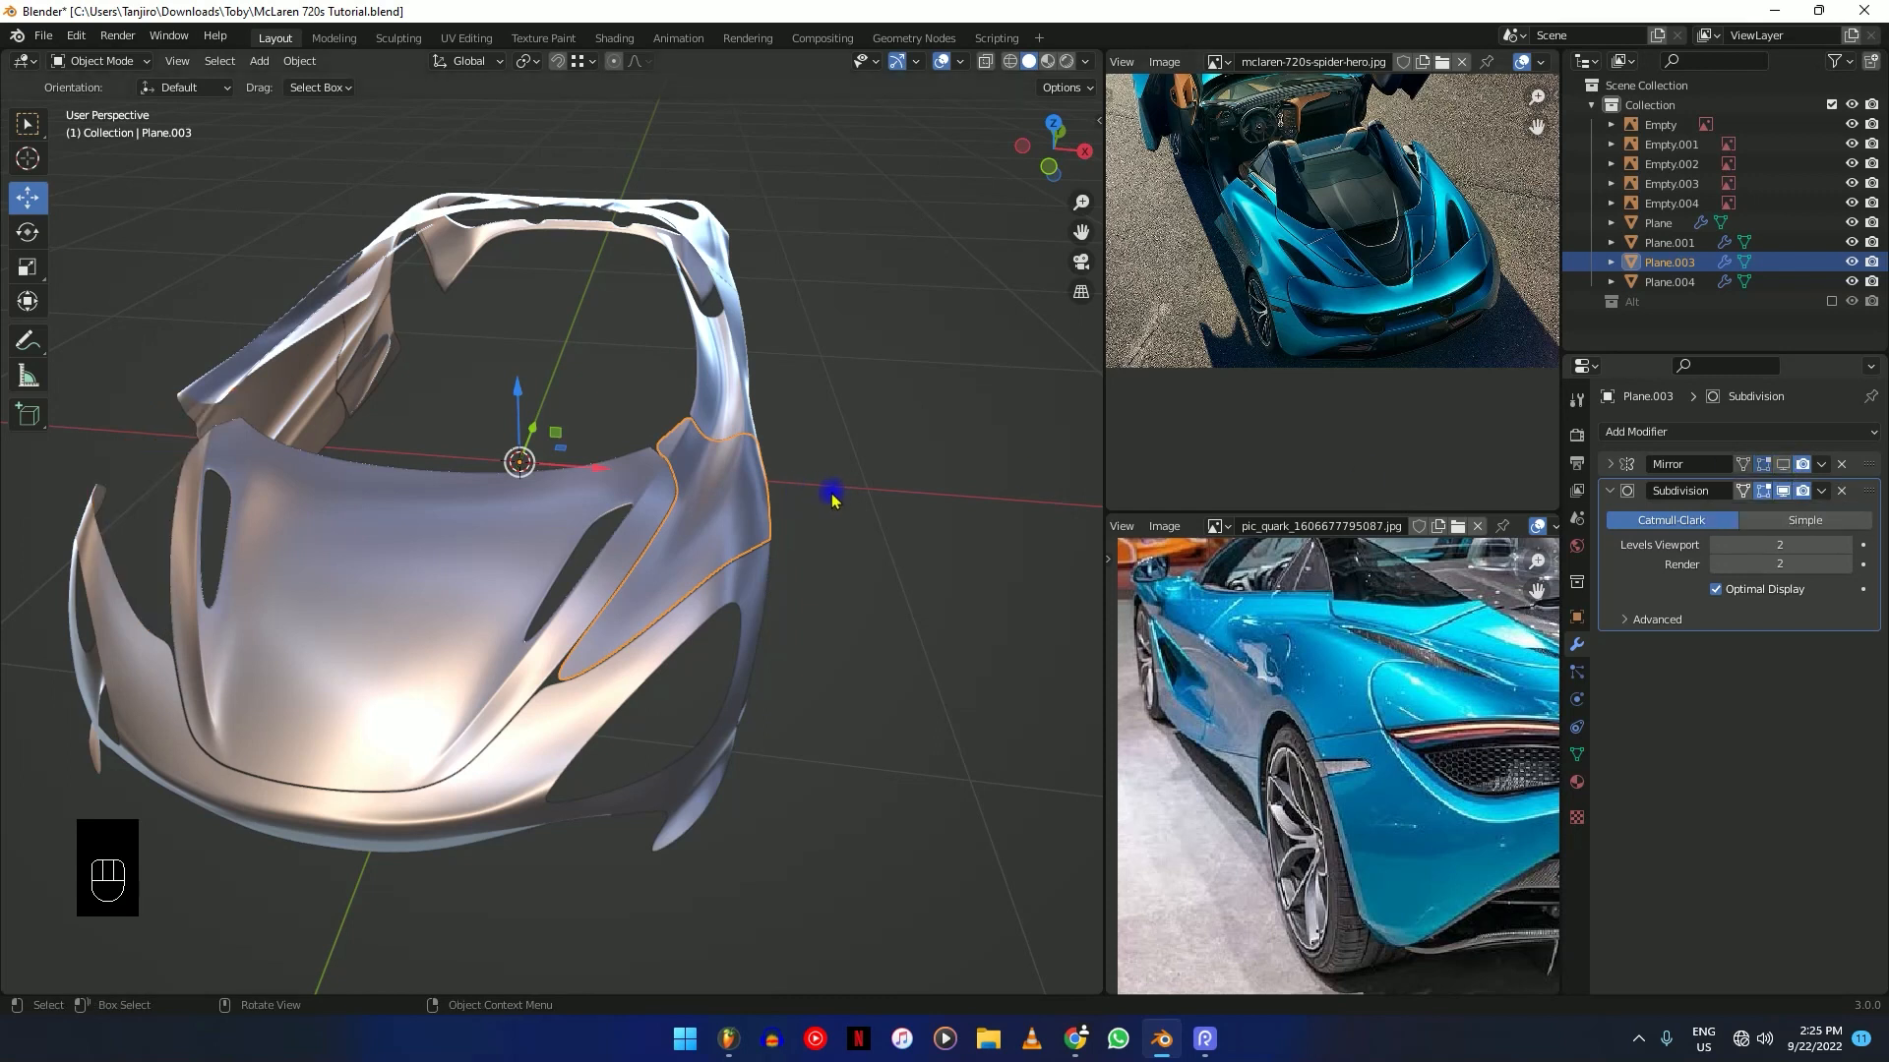
key("KP_Divide")
middle_click_drag(827, 502, 688, 610)
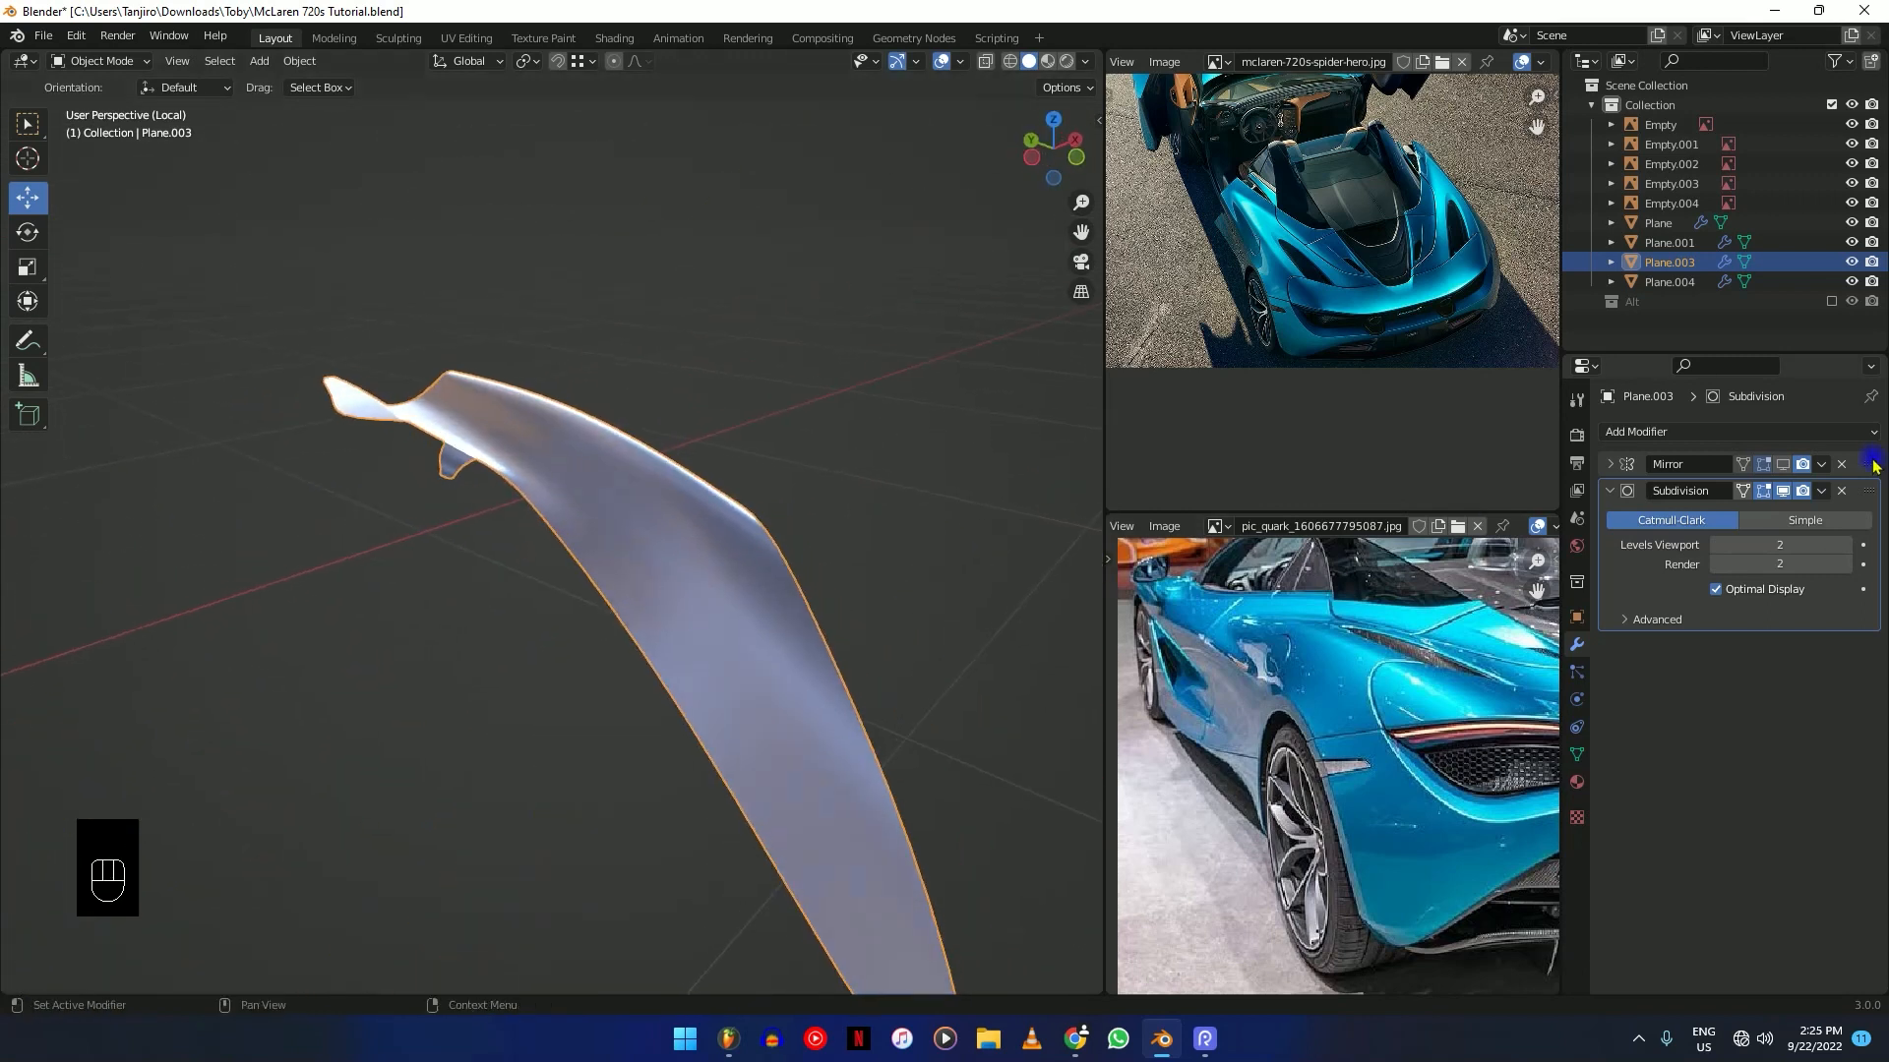
Give the fender panel a thin Solidify modifier with Only Rim enabled and apply it.
left_click(1619, 433)
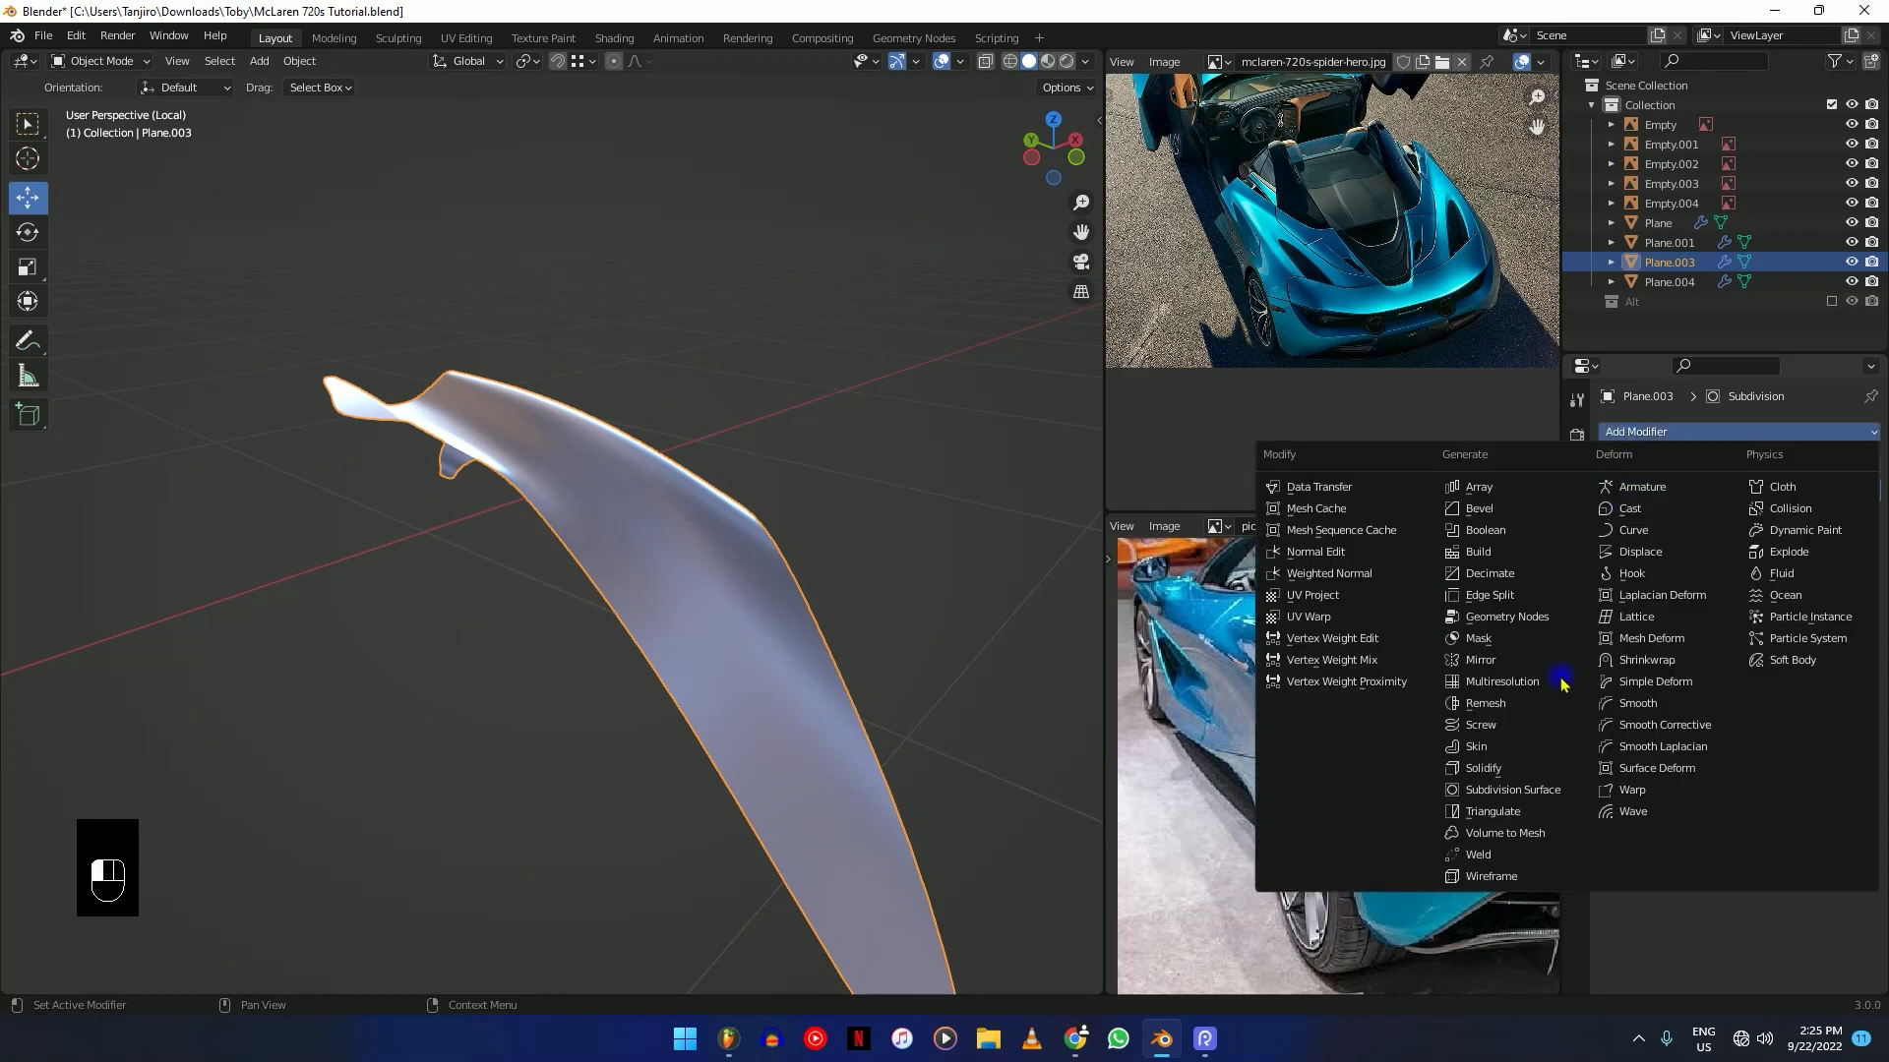
left_click(1527, 771)
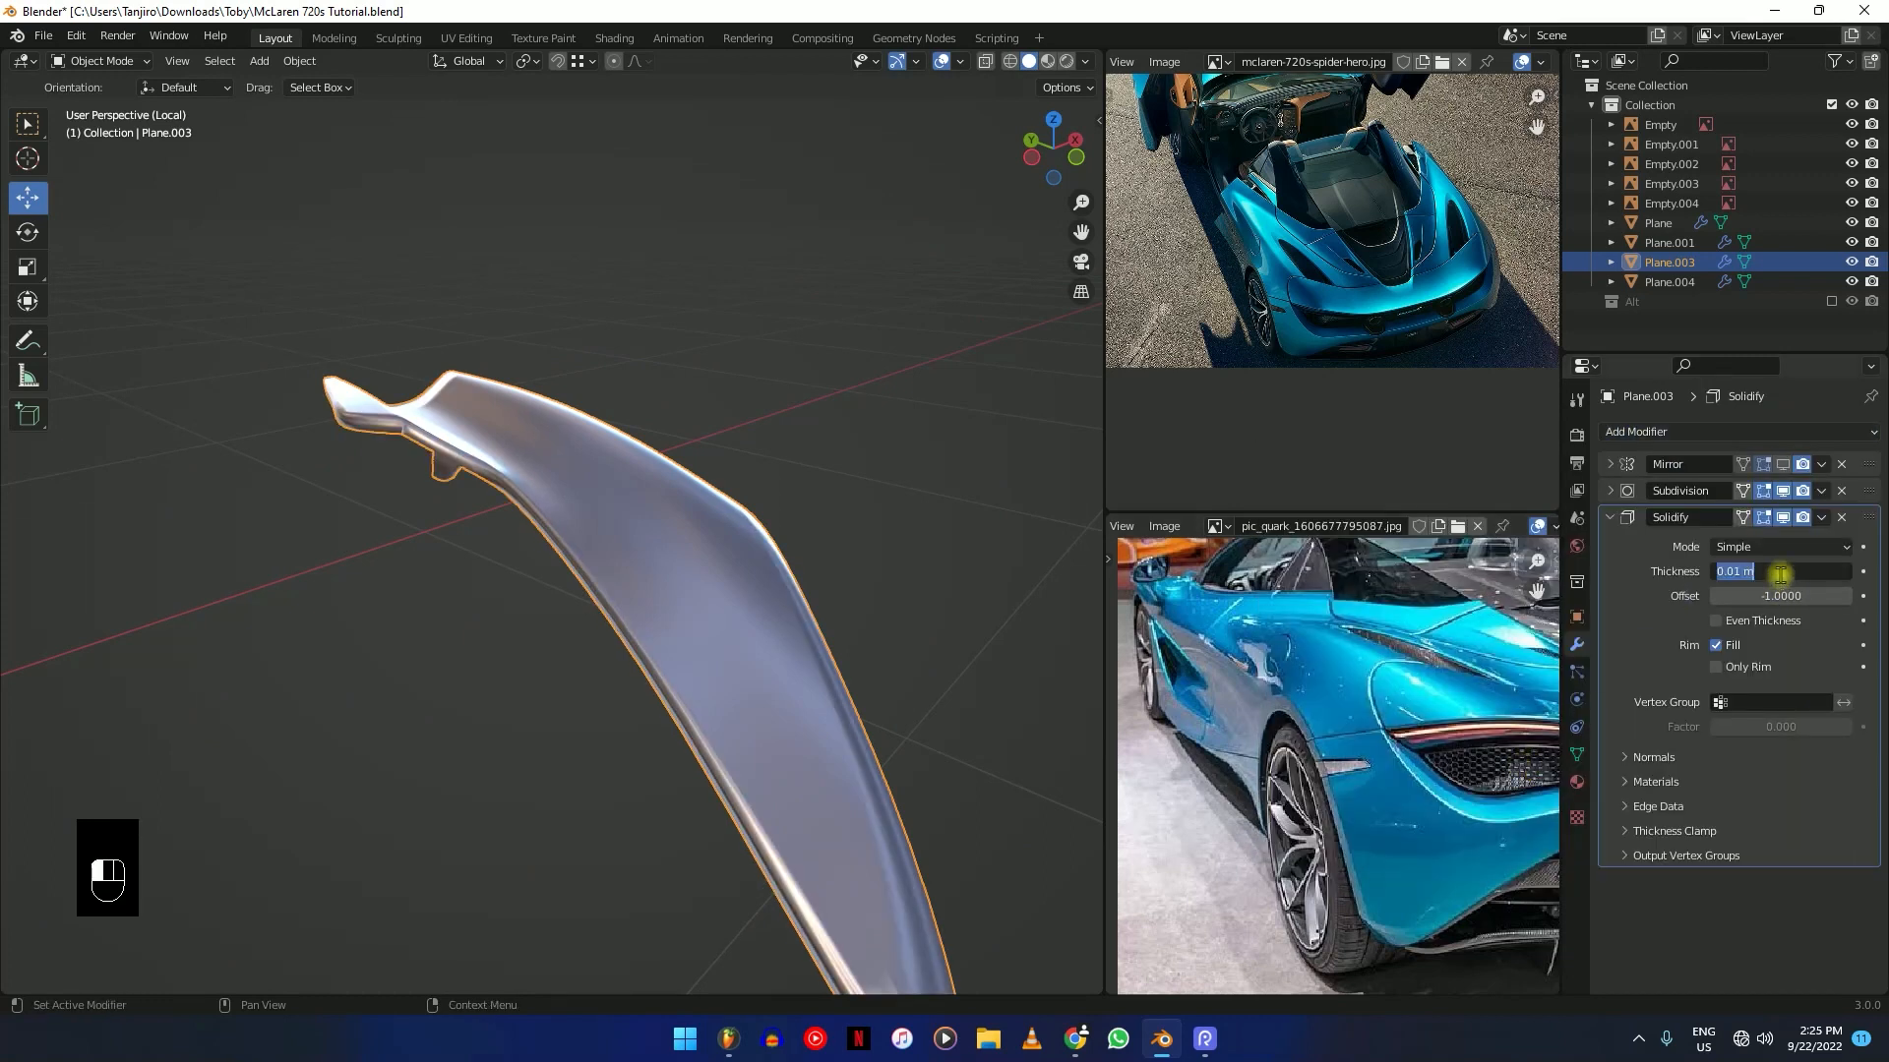
type(".00")
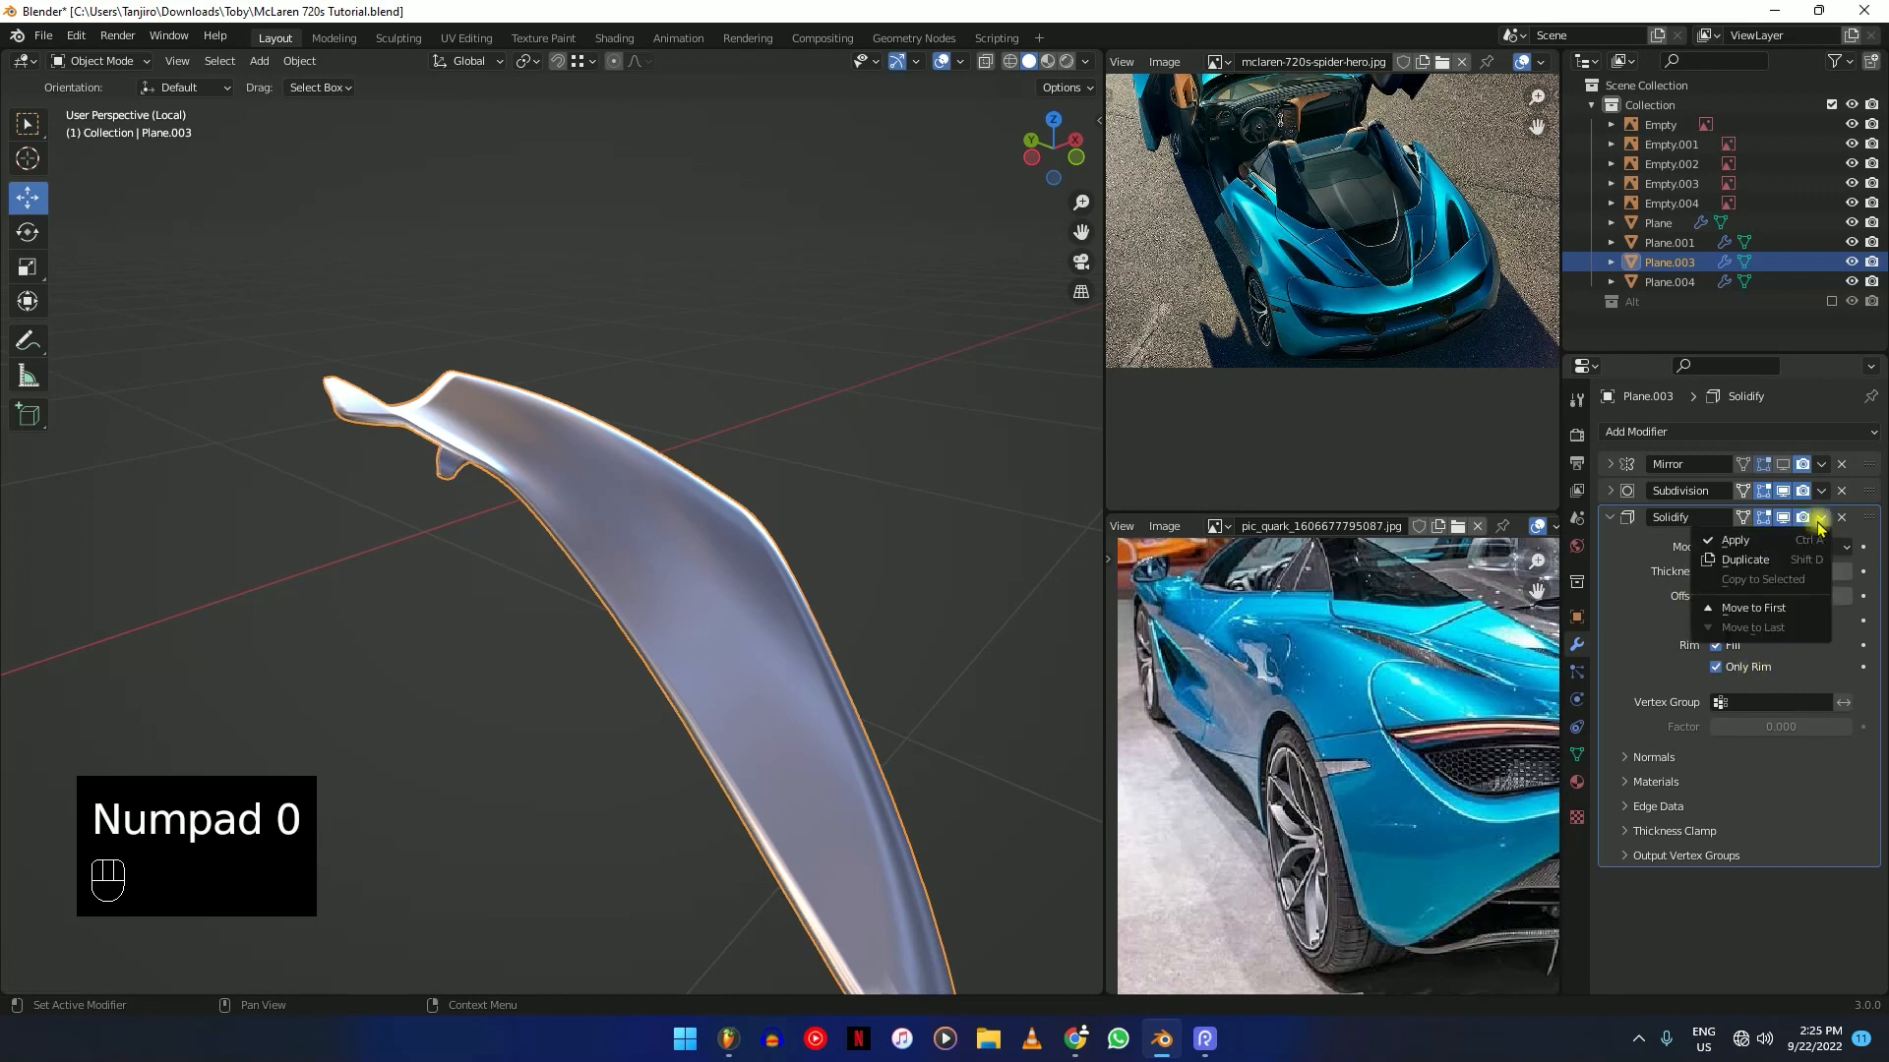
left_click(1735, 540)
Examine the new rim geometry around the fender panel in Edit Mode, ending in wireframe.
key("Tab")
middle_click_drag(653, 528, 434, 562)
scroll(434, 562, "down", 6)
middle_click_drag(619, 571, 507, 590)
scroll(507, 590, "up", 3)
middle_click_drag(707, 590, 683, 586)
scroll(683, 587, "up", 2)
middle_click_drag(793, 527, 689, 599, "shift")
middle_click_drag(670, 602, 924, 573, "ctrl")
scroll(699, 626, "up", 3)
scroll(804, 689, "down", 3)
scroll(776, 682, "up", 3)
key("shift+z")
Select and move a misplaced rim vertex near the end of the fender panel, and frame the view on it.
middle_click_drag(679, 882, 853, 654, "shift")
left_click_drag(630, 826, 667, 763)
left_click(622, 746)
middle_click_drag(665, 658, 663, 605)
mouse_move(678, 393)
middle_mouse_down("shift")
mouse_move(677, 492)
mouse_move(697, 382)
middle_mouse_up("shift")
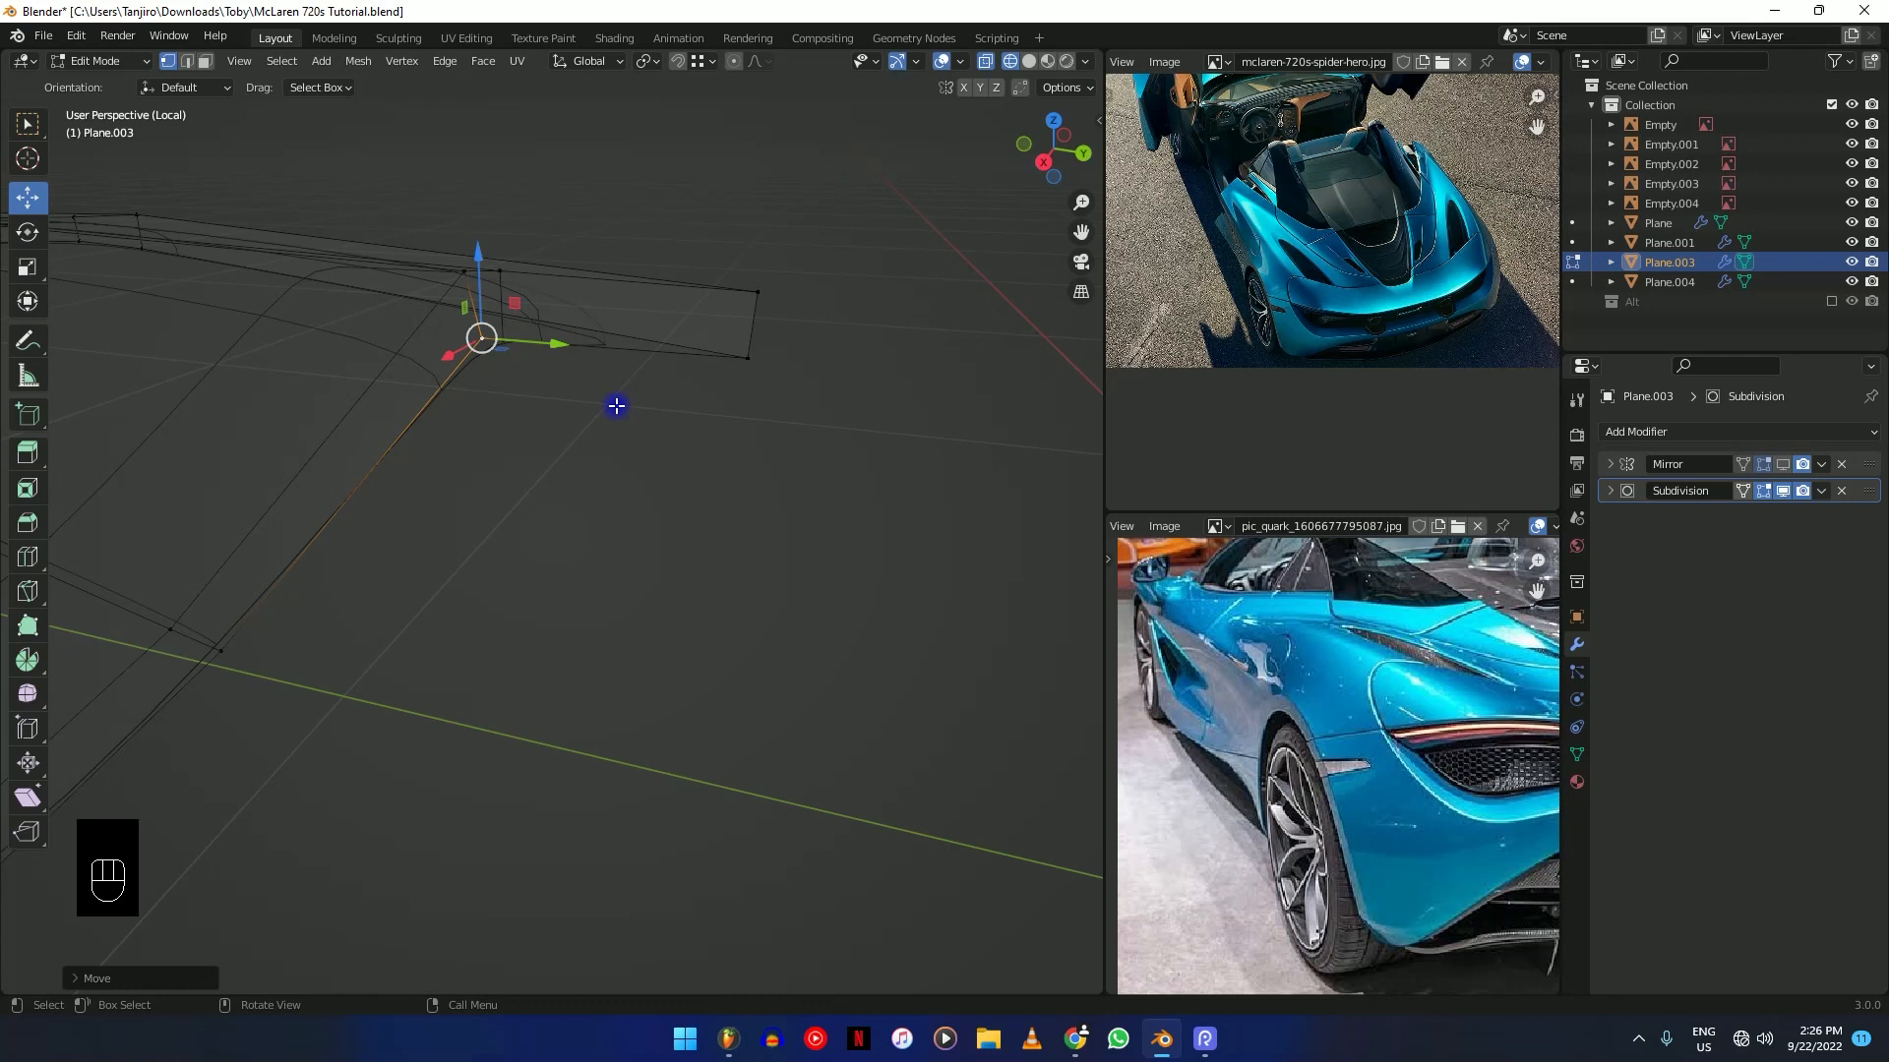
key("grave")
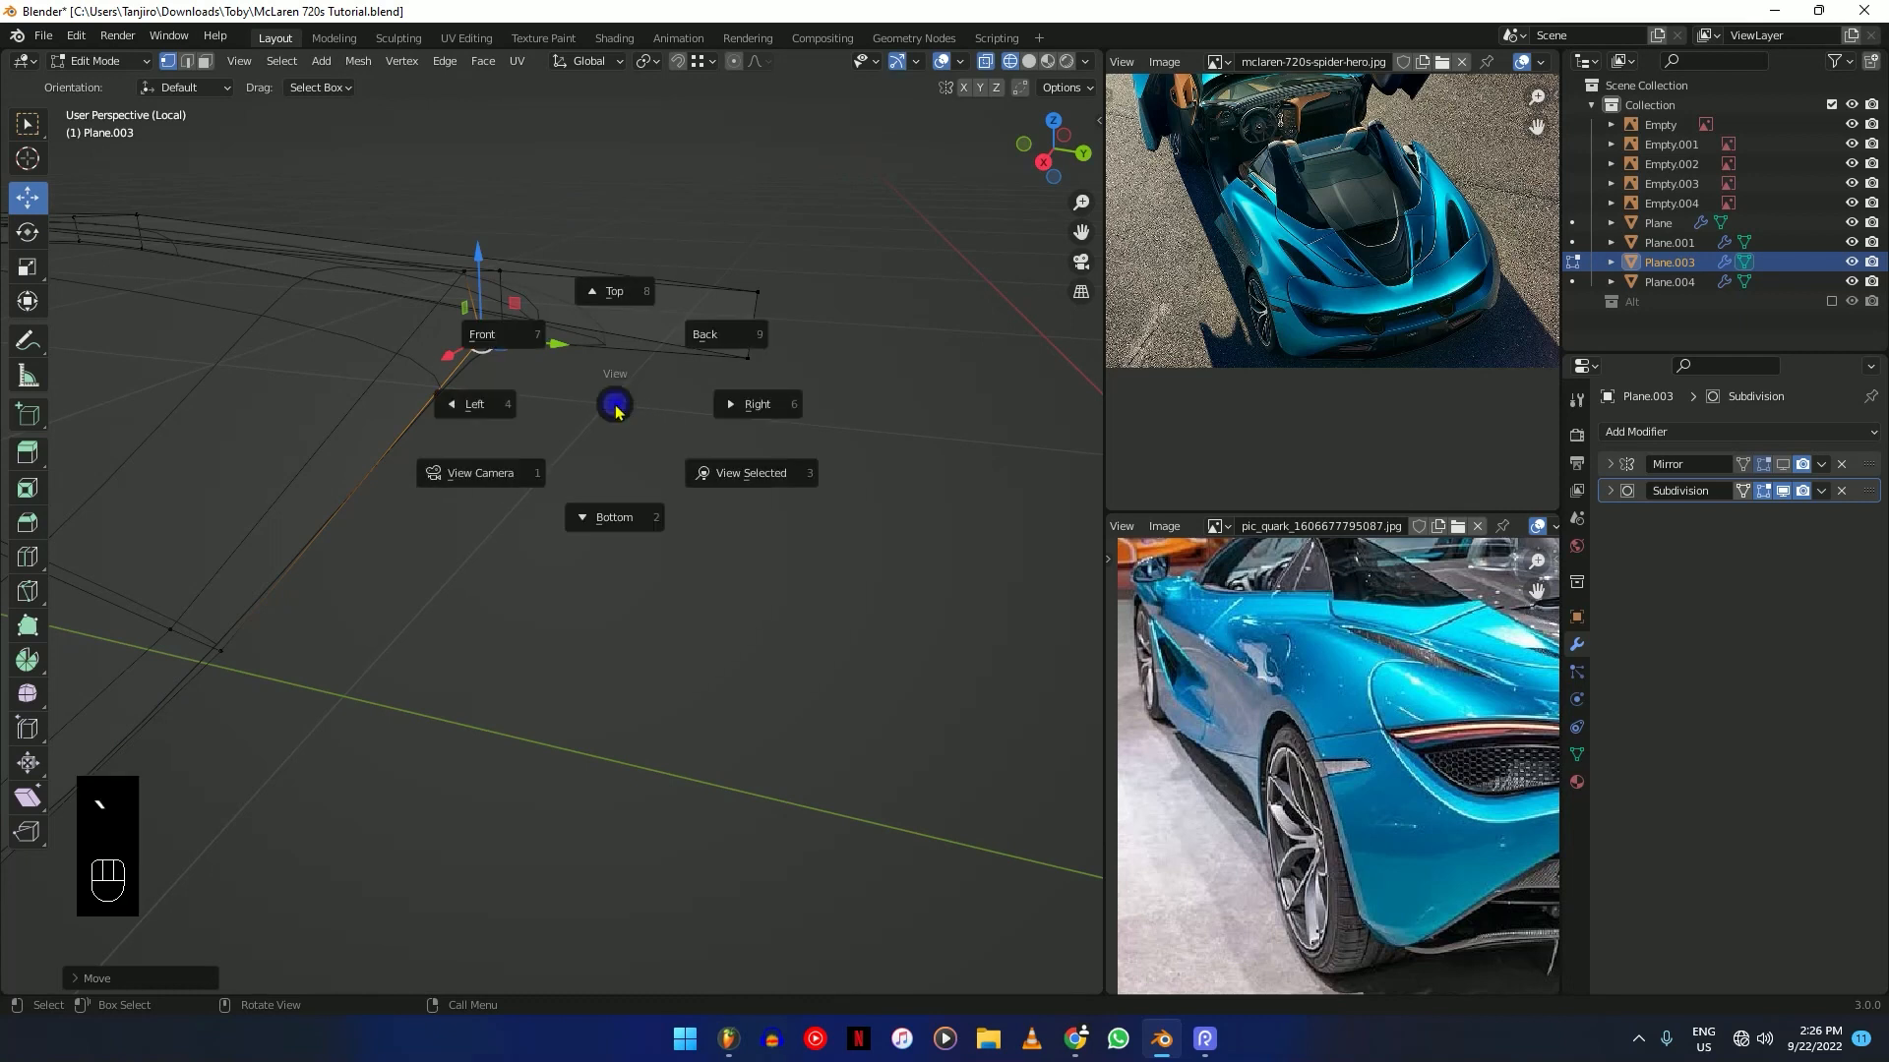
left_click(763, 499)
Adjust the framed rim vertex's height to follow the fender panel's edge.
middle_click_drag(776, 485, 545, 540)
left_click_drag(520, 512, 505, 506, "shift")
middle_click_drag(684, 604, 711, 763)
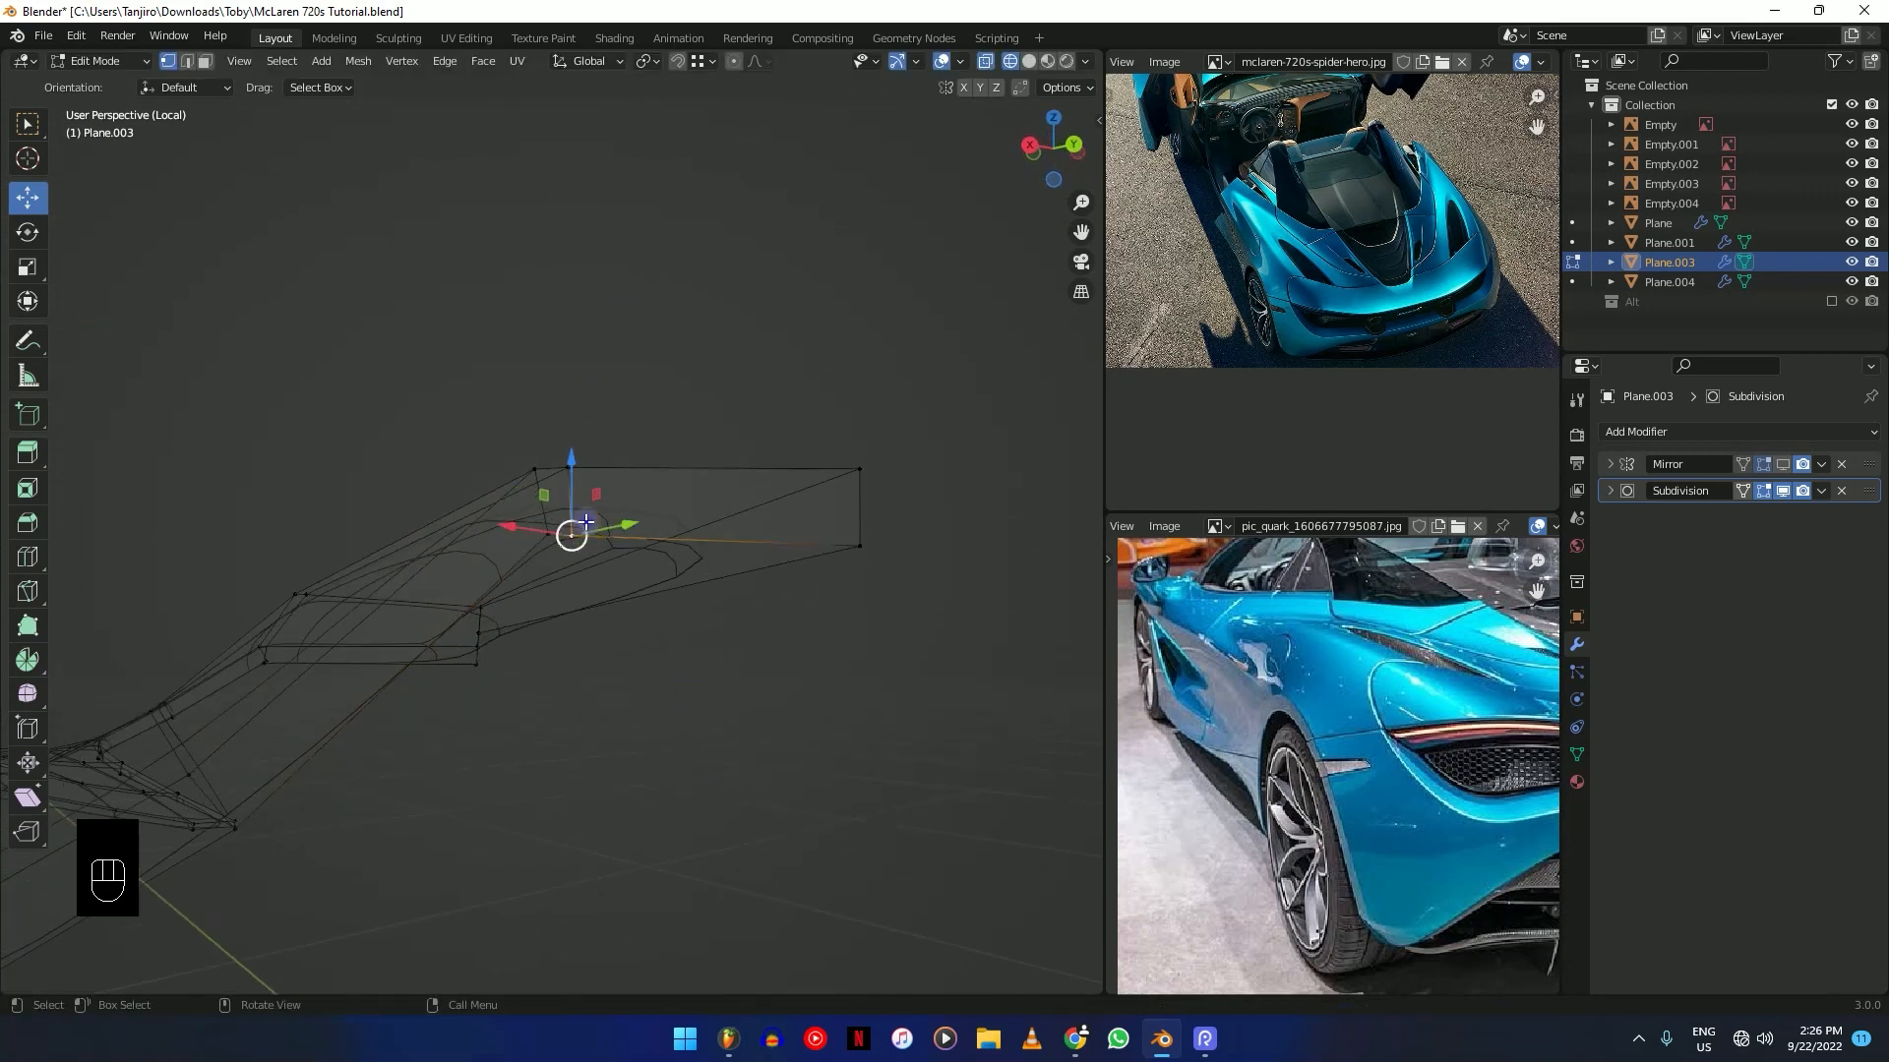
left_click_drag(570, 470, 612, 485)
mouse_move(612, 485)
middle_mouse_down()
mouse_move(610, 675)
mouse_move(658, 557)
mouse_move(413, 653)
mouse_move(466, 481)
mouse_move(578, 637)
mouse_move(506, 623)
middle_mouse_up()
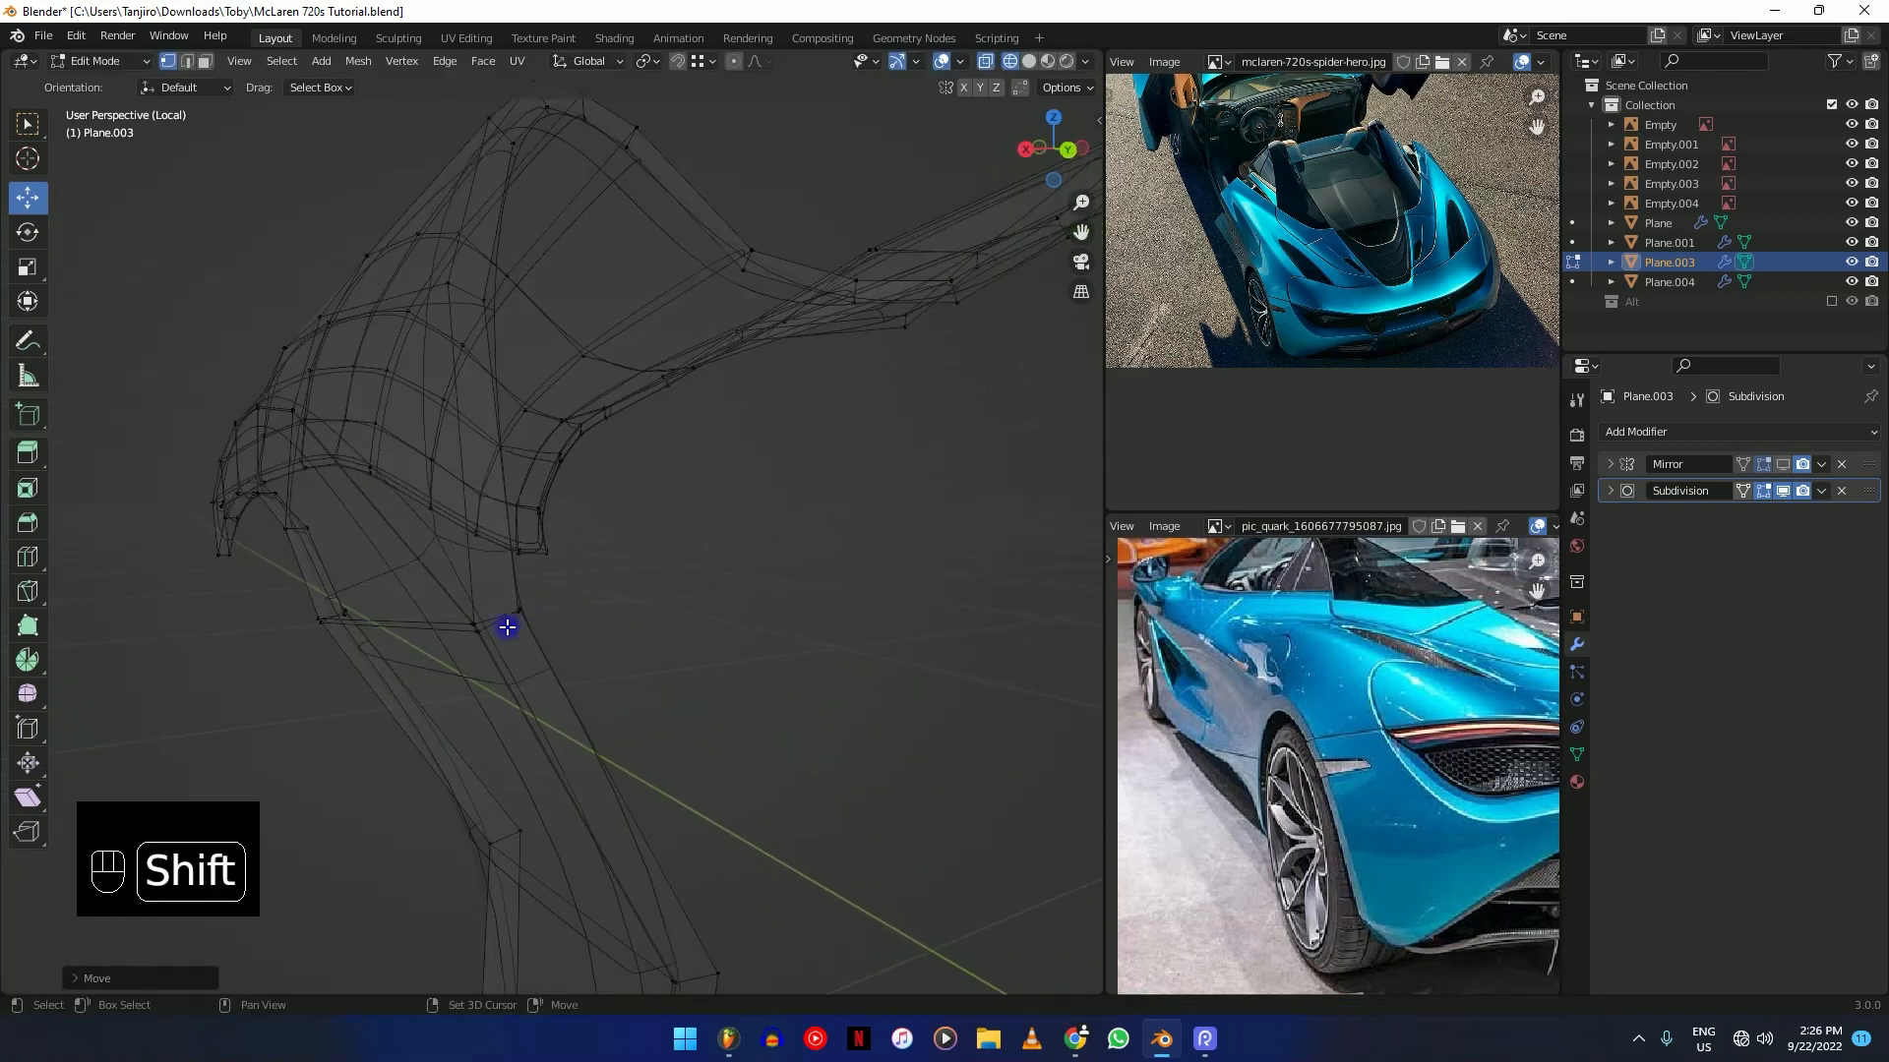
Select the rim vertex at the fender panel's inner corner and slide it along its adjoining edges.
key("shift+z")
key("shift+z")
left_click(463, 753)
middle_click_drag(485, 890, 538, 692, "shift")
key("g")
key("g")
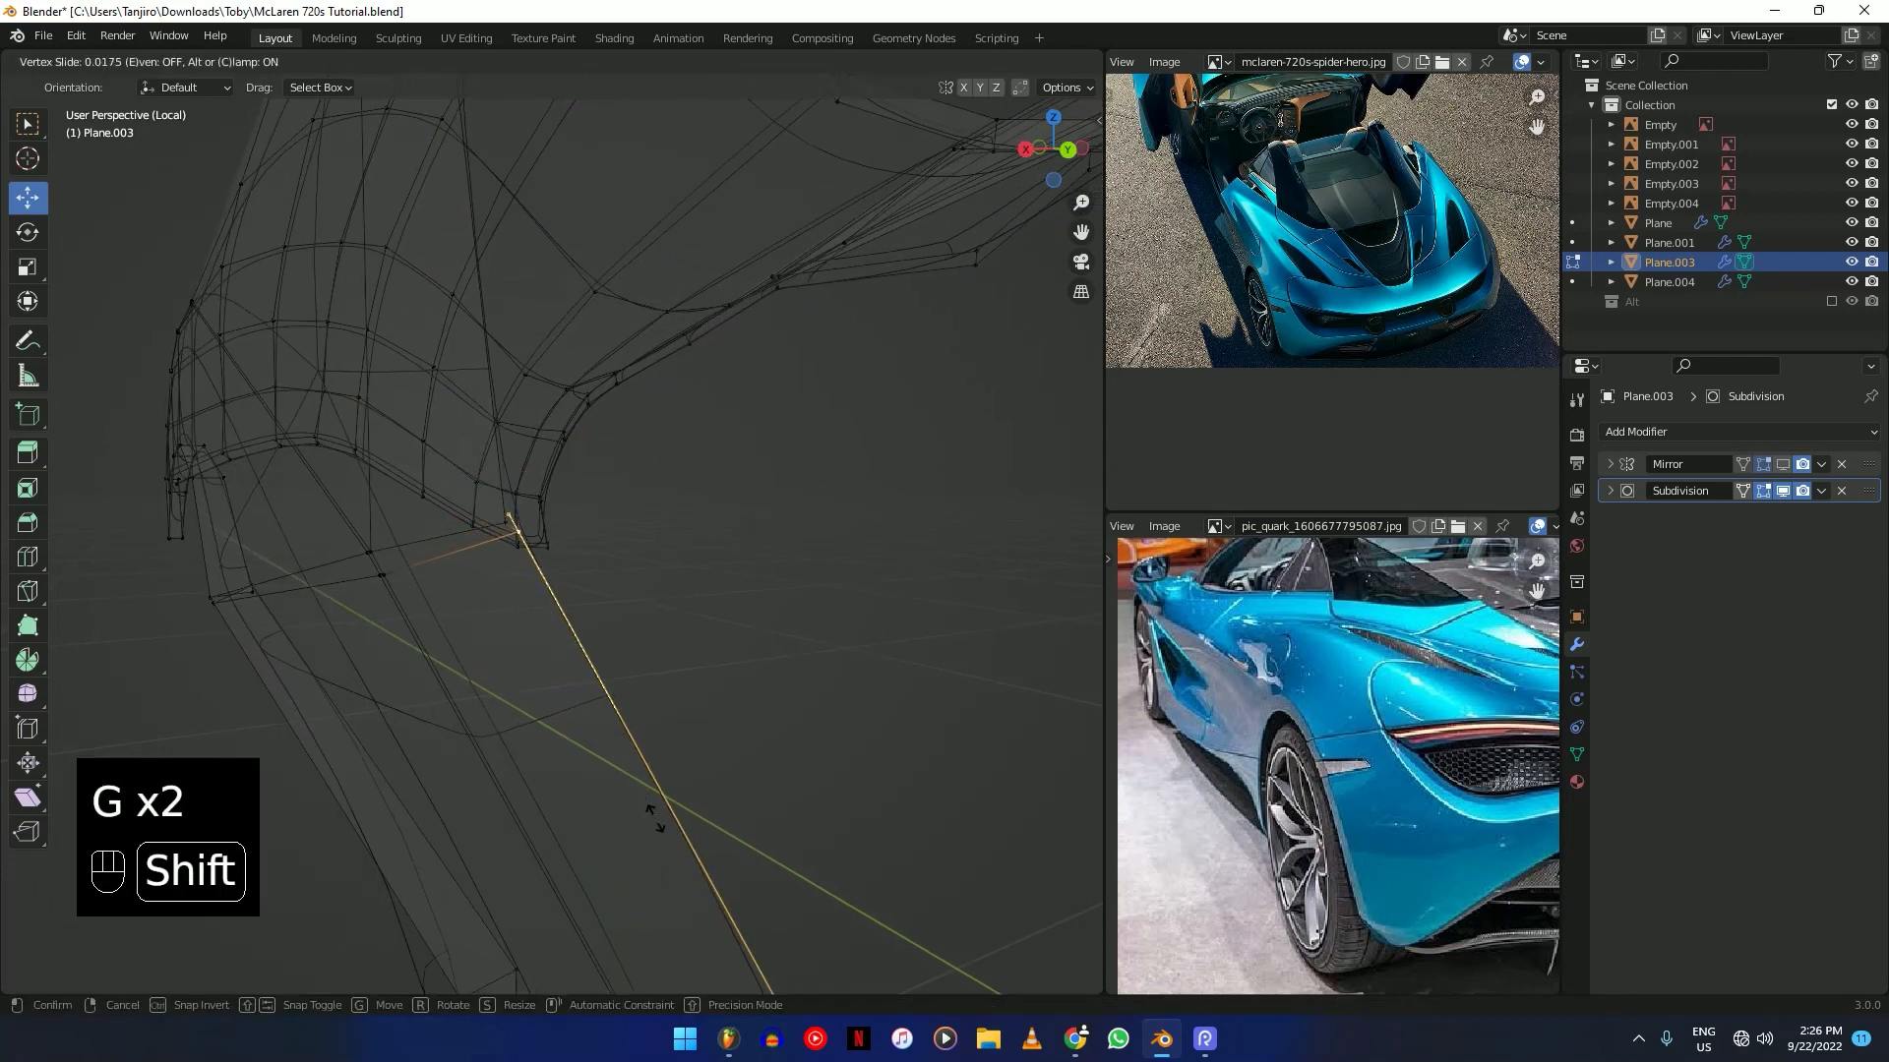
left_click(694, 942)
key("g")
key("g")
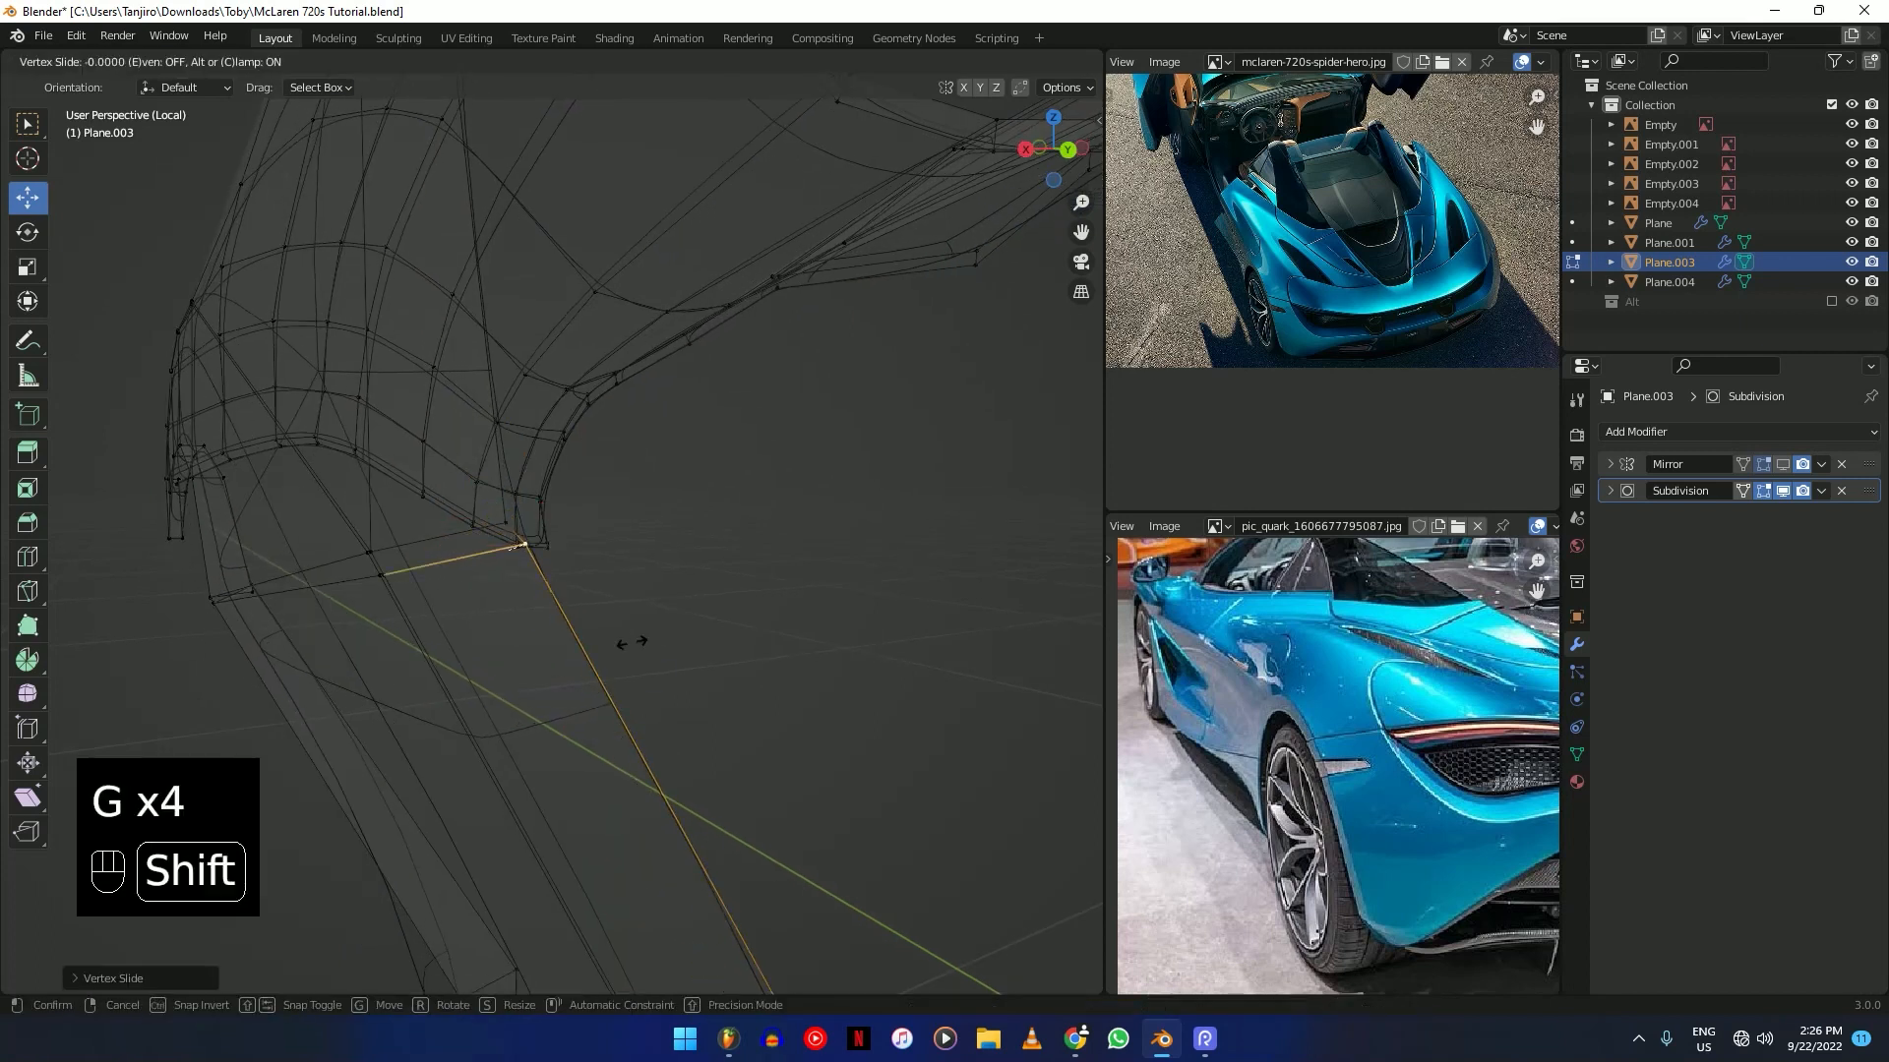
left_click(345, 577)
Refine the fender rim corner from the opposite side with further vertex slides, and save the file.
mouse_move(345, 577)
middle_mouse_down()
mouse_move(695, 540)
mouse_move(750, 493)
mouse_move(843, 487)
mouse_move(662, 514)
mouse_move(649, 537)
mouse_move(723, 493)
mouse_move(675, 506)
middle_mouse_up()
key("shift+z")
key("shift+z")
scroll(528, 521, "up", 4)
key("g")
key("g")
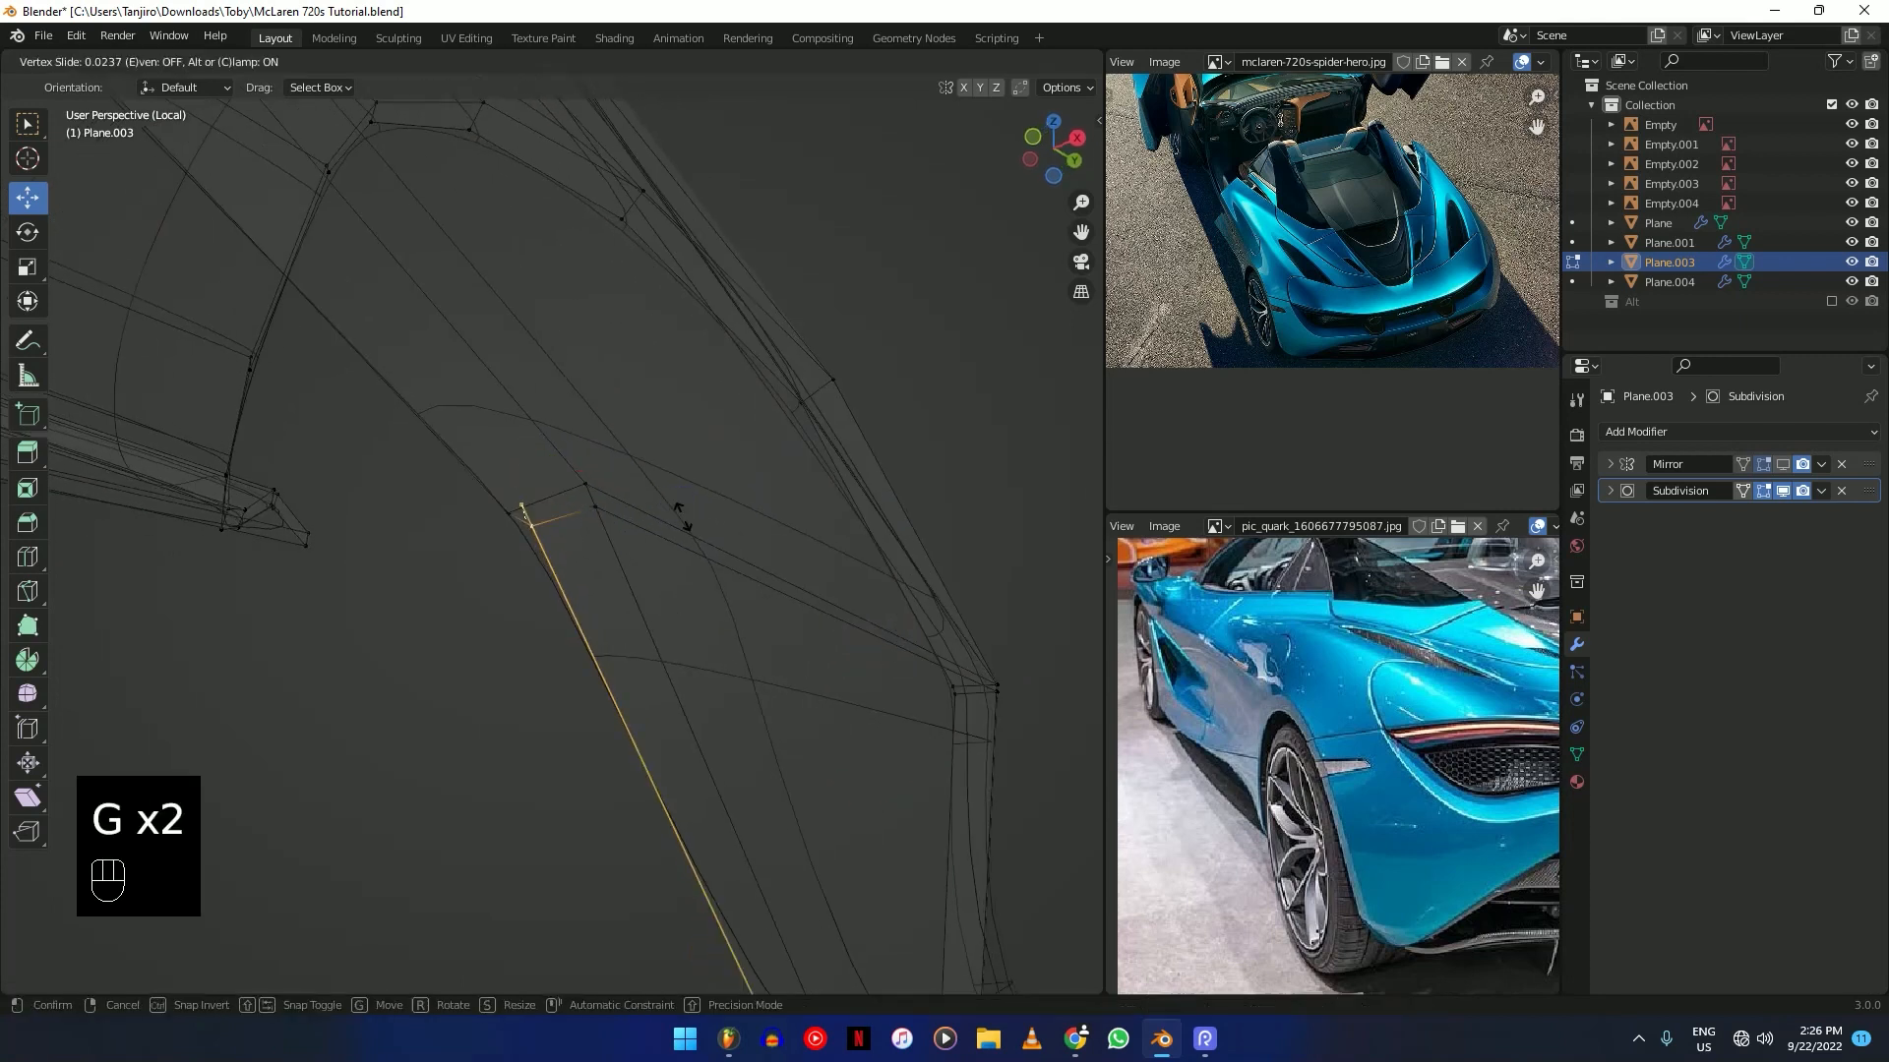
key("g")
key("g")
left_click(729, 627, "shift")
middle_click_drag(729, 628, 659, 658)
left_click_drag(435, 647, 389, 645)
left_click_drag(361, 560, 404, 663, "shift")
scroll(433, 657, "down", 4)
key("ctrl+s")
Examine the fender panel's rim and corners from several angles in solid and wireframe shading.
scroll(493, 662, "down", 3)
middle_click_drag(581, 587, 777, 640, "shift")
scroll(907, 591, "down", 4)
scroll(512, 648, "up", 3)
middle_click_drag(316, 646, 729, 583, "shift")
mouse_move(729, 582)
middle_mouse_down()
mouse_move(750, 581)
mouse_move(679, 560)
middle_mouse_up()
key("shift+z")
scroll(536, 497, "up", 2)
middle_click_drag(545, 490, 650, 476)
key("shift+z")
Slide the fender panel's inner-corner rim vertex along its adjoining edges in two passes to close up the corner.
mouse_move(754, 439)
middle_mouse_down("shift")
mouse_move(707, 485)
mouse_move(815, 488)
middle_mouse_up("shift")
middle_click_drag(818, 508, 813, 506)
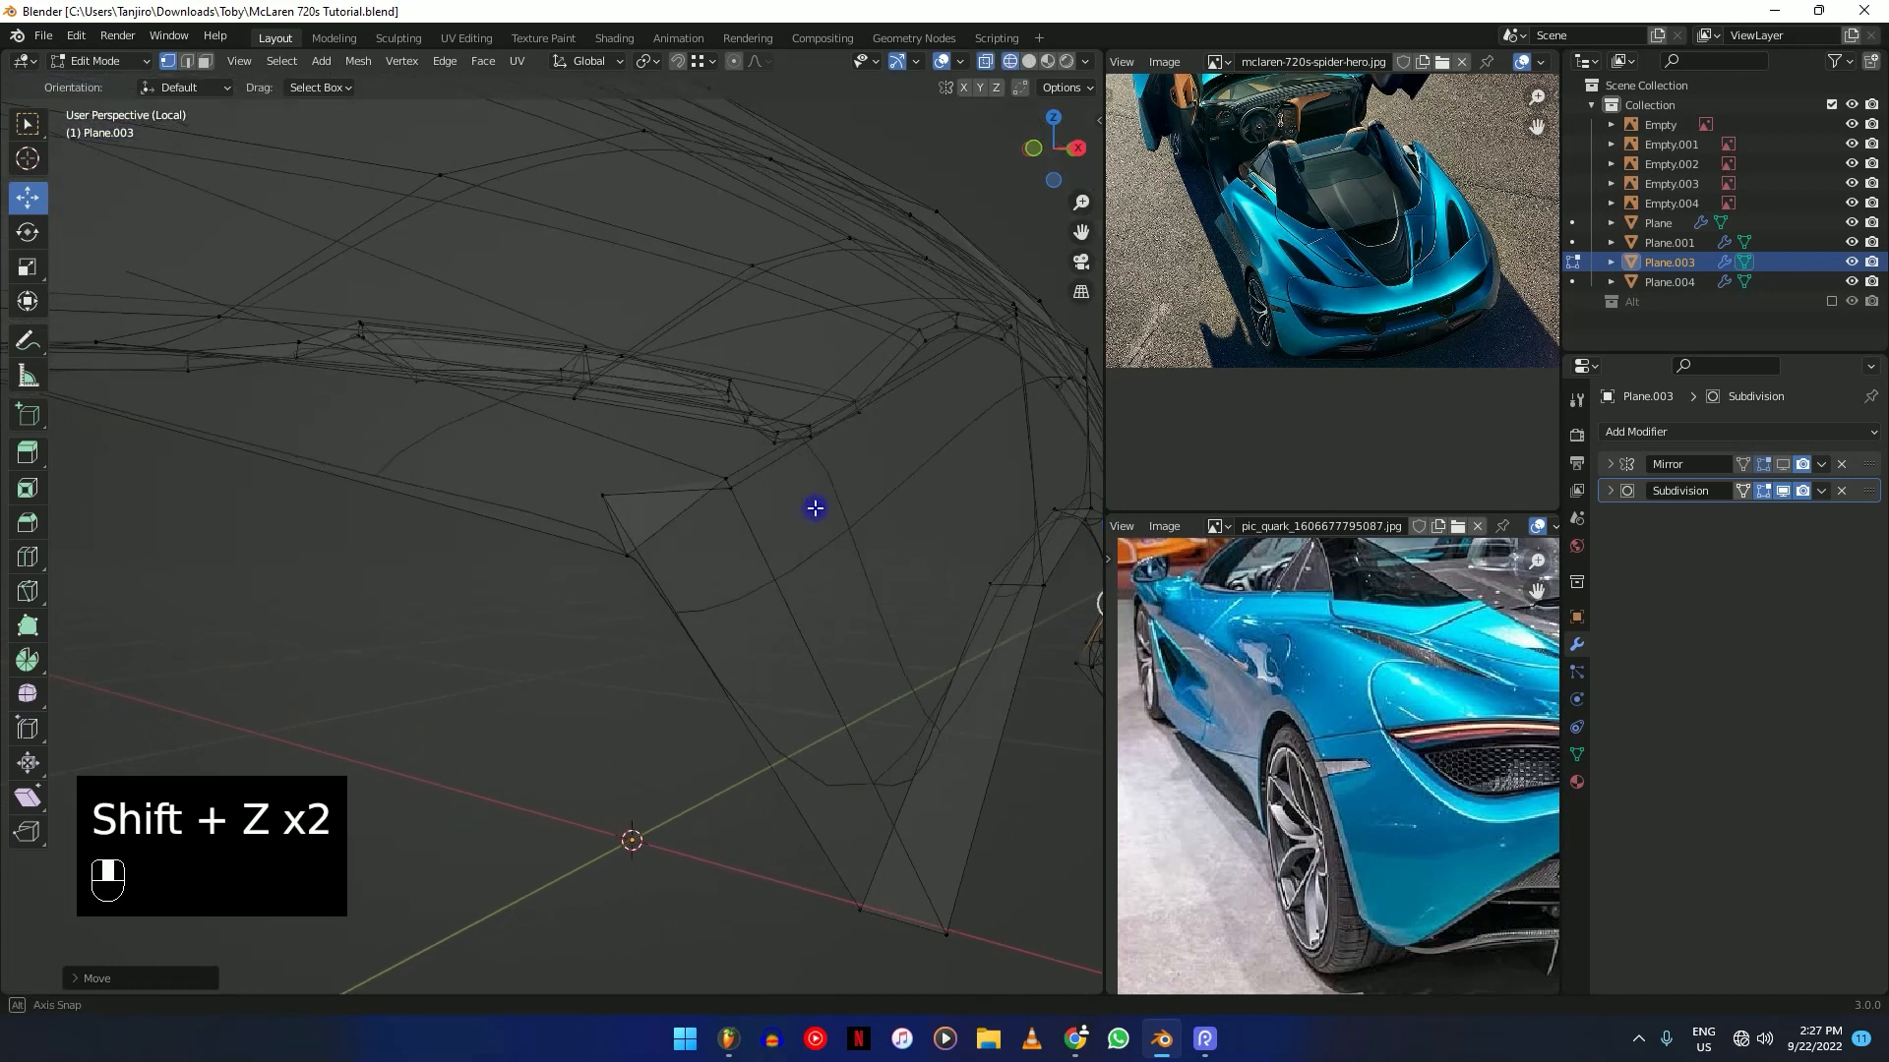
left_click(577, 522)
key("g")
key("g")
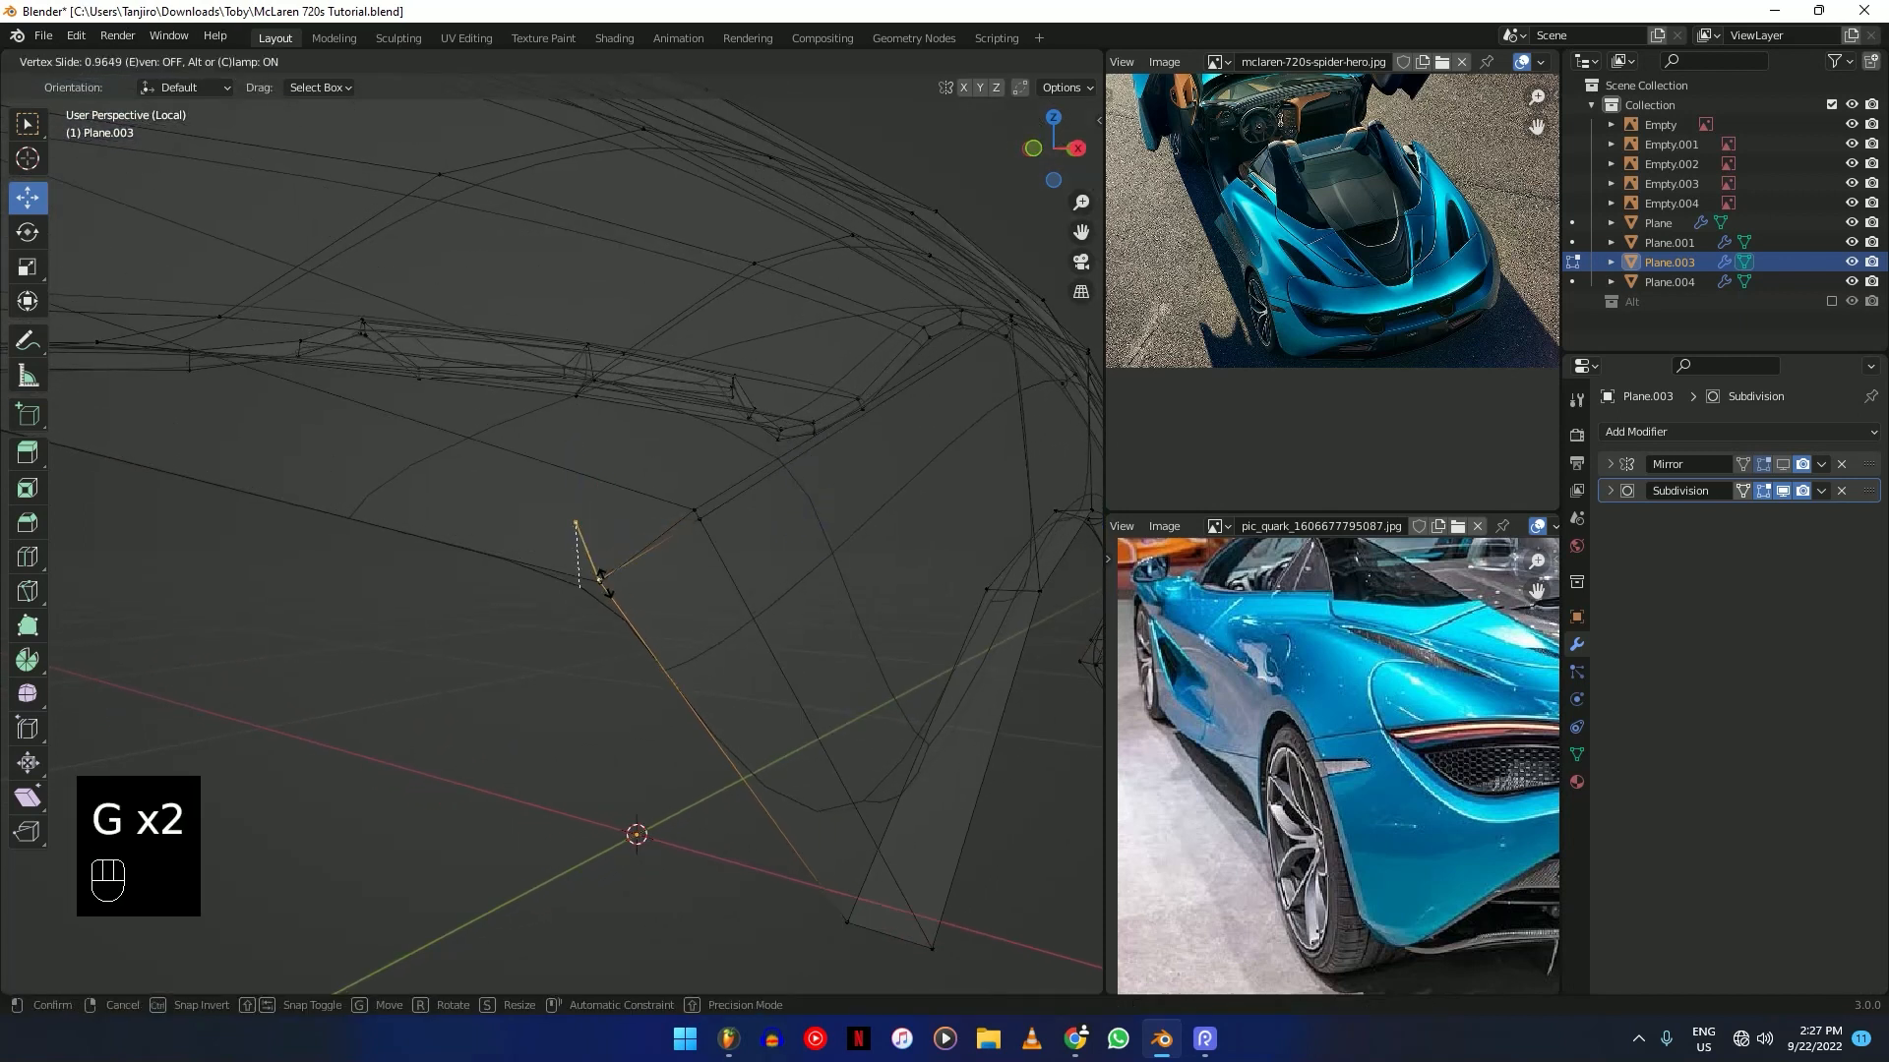
left_click(613, 593)
key("g")
key("g")
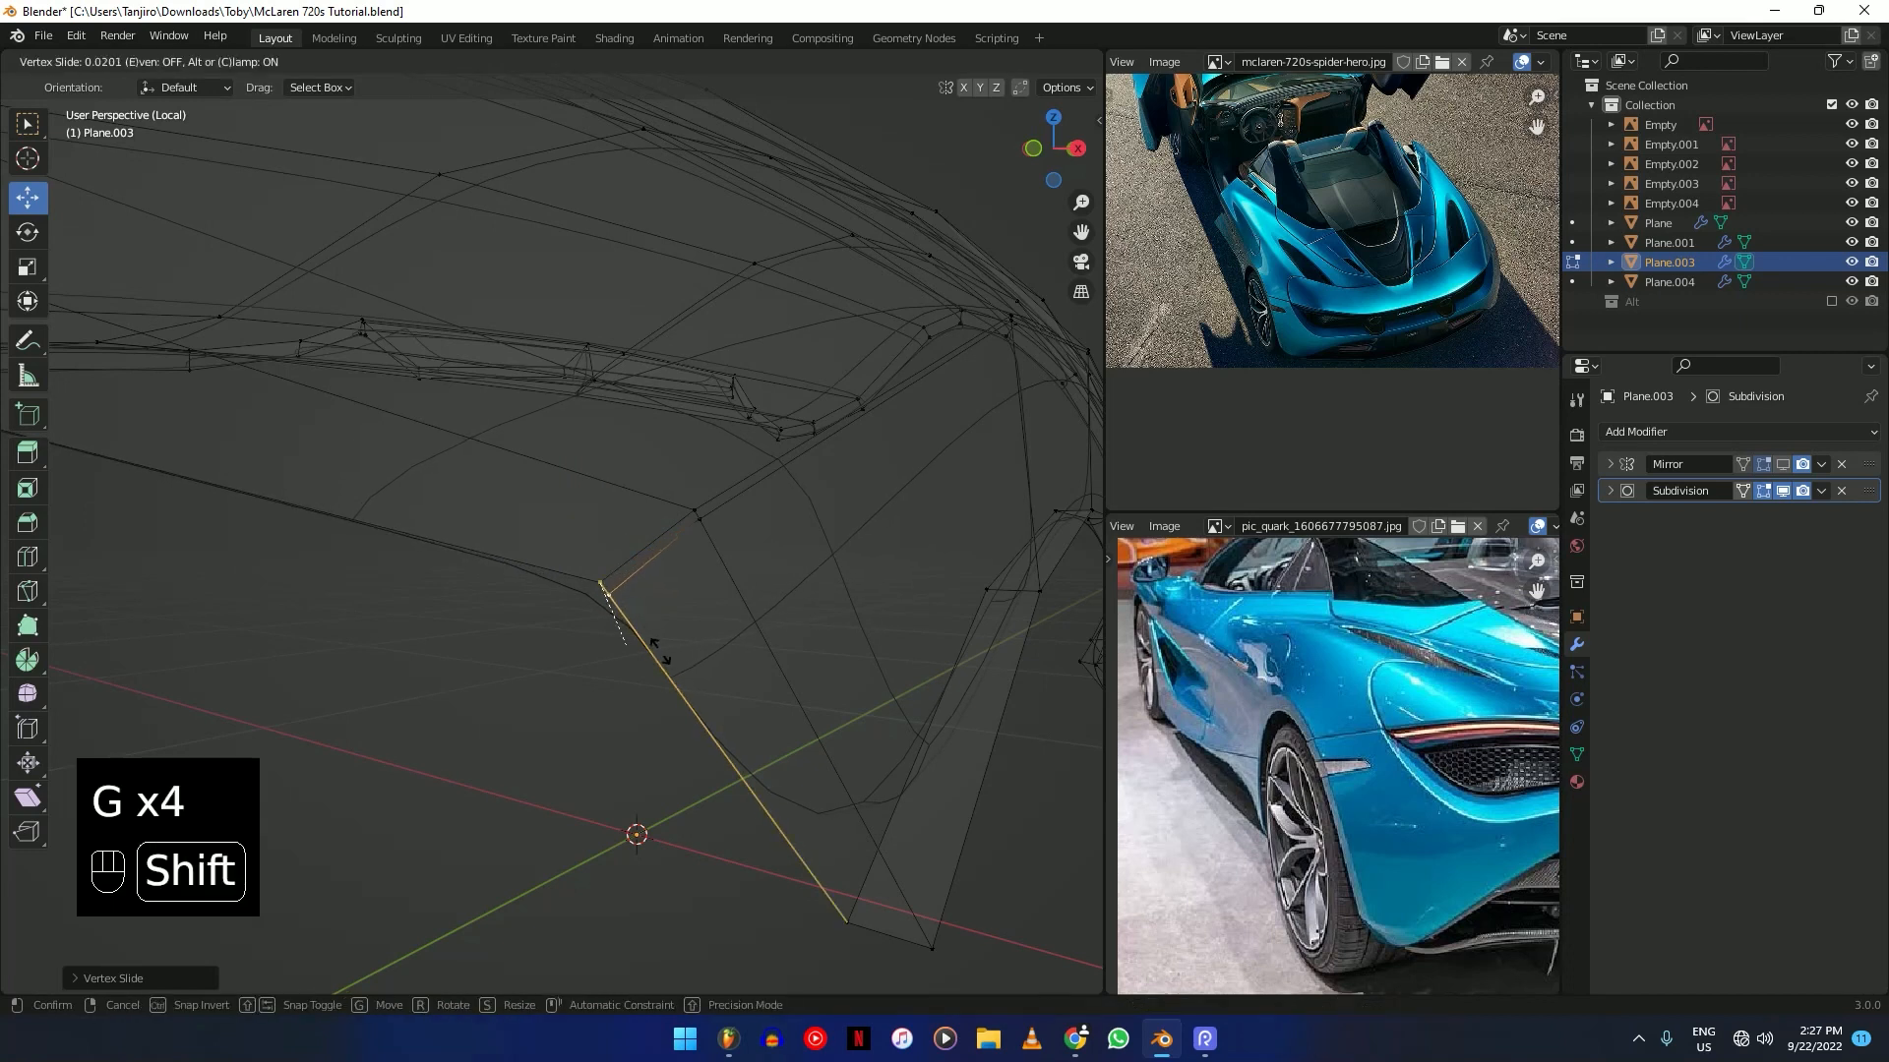
left_click(657, 649)
Examine the adjusted inner corner and the surrounding rim in solid shading from several angles.
scroll(667, 641, "down", 5)
key("shift+z")
middle_click_drag(628, 578, 581, 598)
middle_click_drag(460, 623, 776, 552, "shift")
scroll(778, 524, "down", 3)
scroll(772, 556, "down", 2)
middle_click_drag(521, 378, 692, 664)
scroll(603, 410, "up", 4)
scroll(691, 664, "up", 3)
middle_click_drag(561, 463, 685, 512)
scroll(688, 544, "up", 2)
left_click_drag(677, 470, 637, 510)
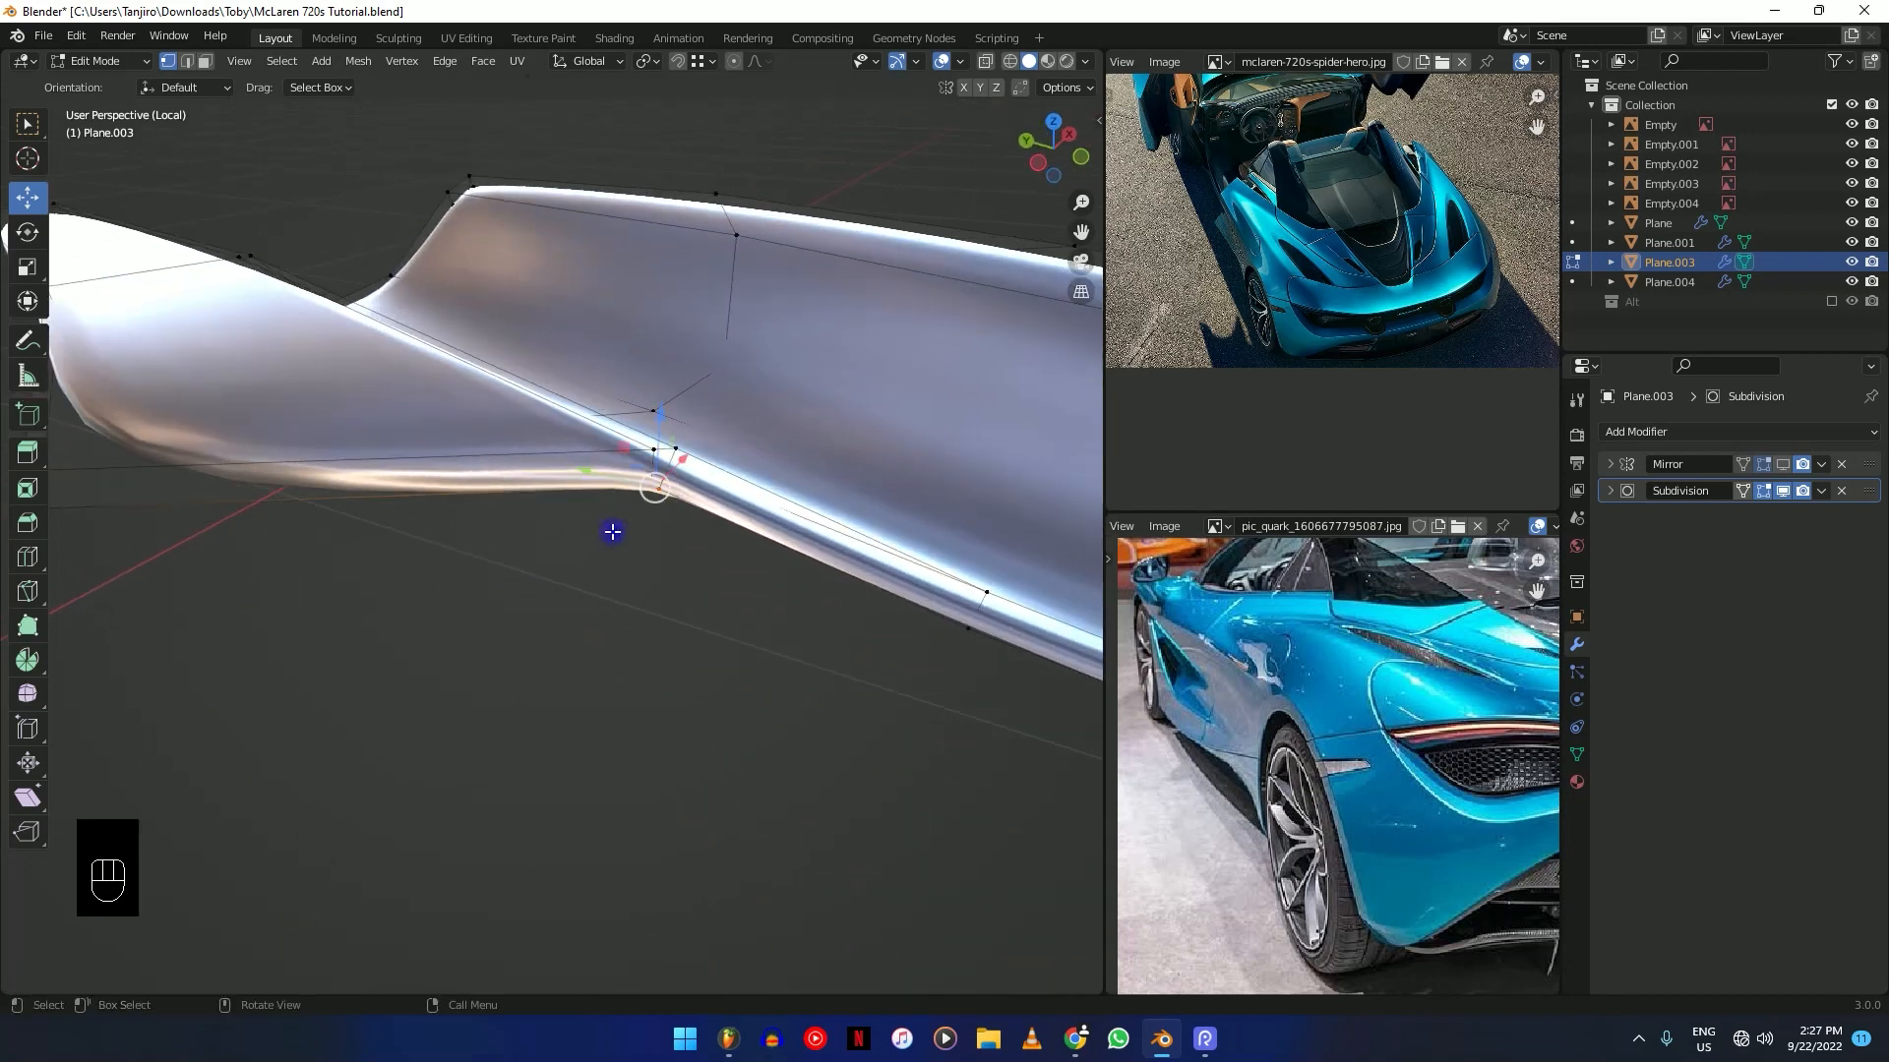
Move the inner-corner rim vertex within the horizontal plane to even out the fender panel's edge.
left_click(703, 595)
middle_click_drag(738, 603, 734, 396)
mouse_move(557, 570)
middle_mouse_down()
mouse_move(582, 535)
mouse_move(551, 554)
middle_mouse_up()
key("g")
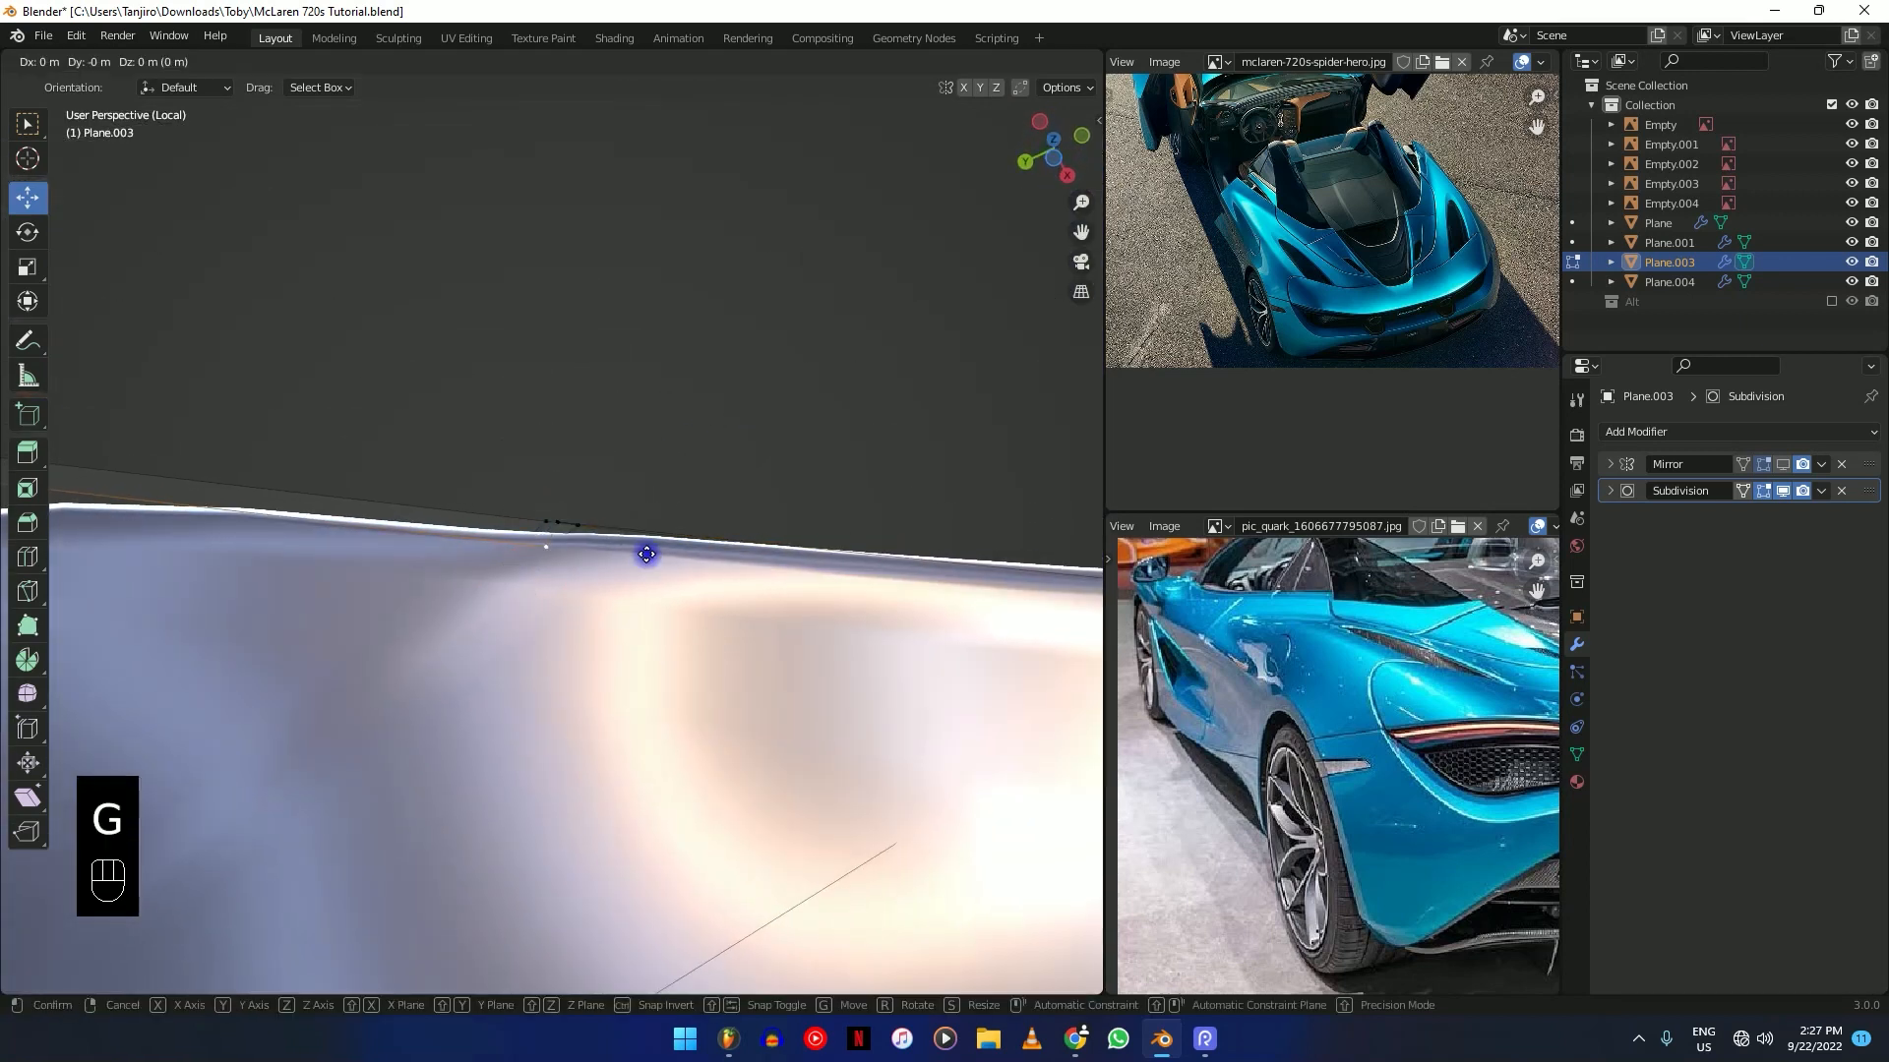
key("shift+z")
left_click(636, 492)
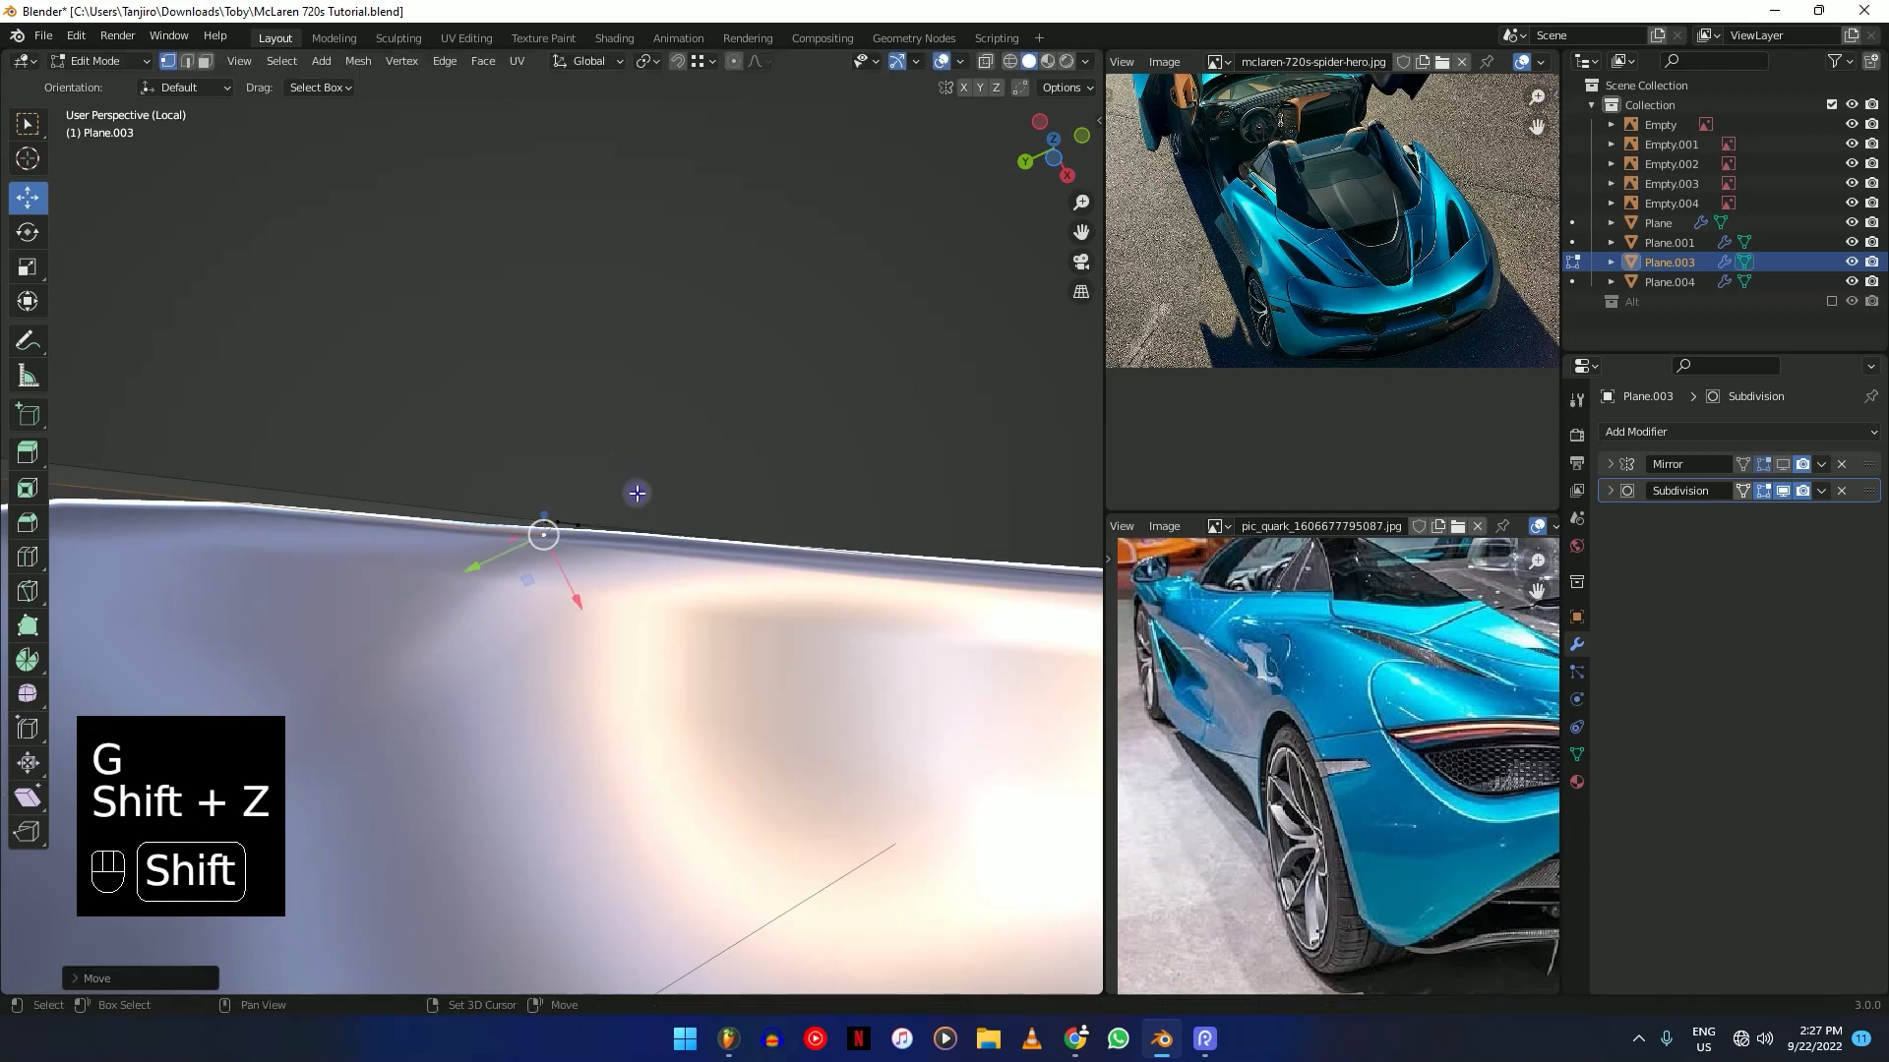
middle_click_drag(637, 492, 628, 612)
mouse_move(620, 526)
middle_mouse_down()
mouse_move(561, 499)
mouse_move(688, 522)
mouse_move(645, 514)
middle_mouse_up()
Slide the neighbouring rim vertex along its edge, nudge the corner's rim vertices to smooth the edge, and save the file.
left_click(565, 508)
key("g")
key("g")
left_click(554, 532)
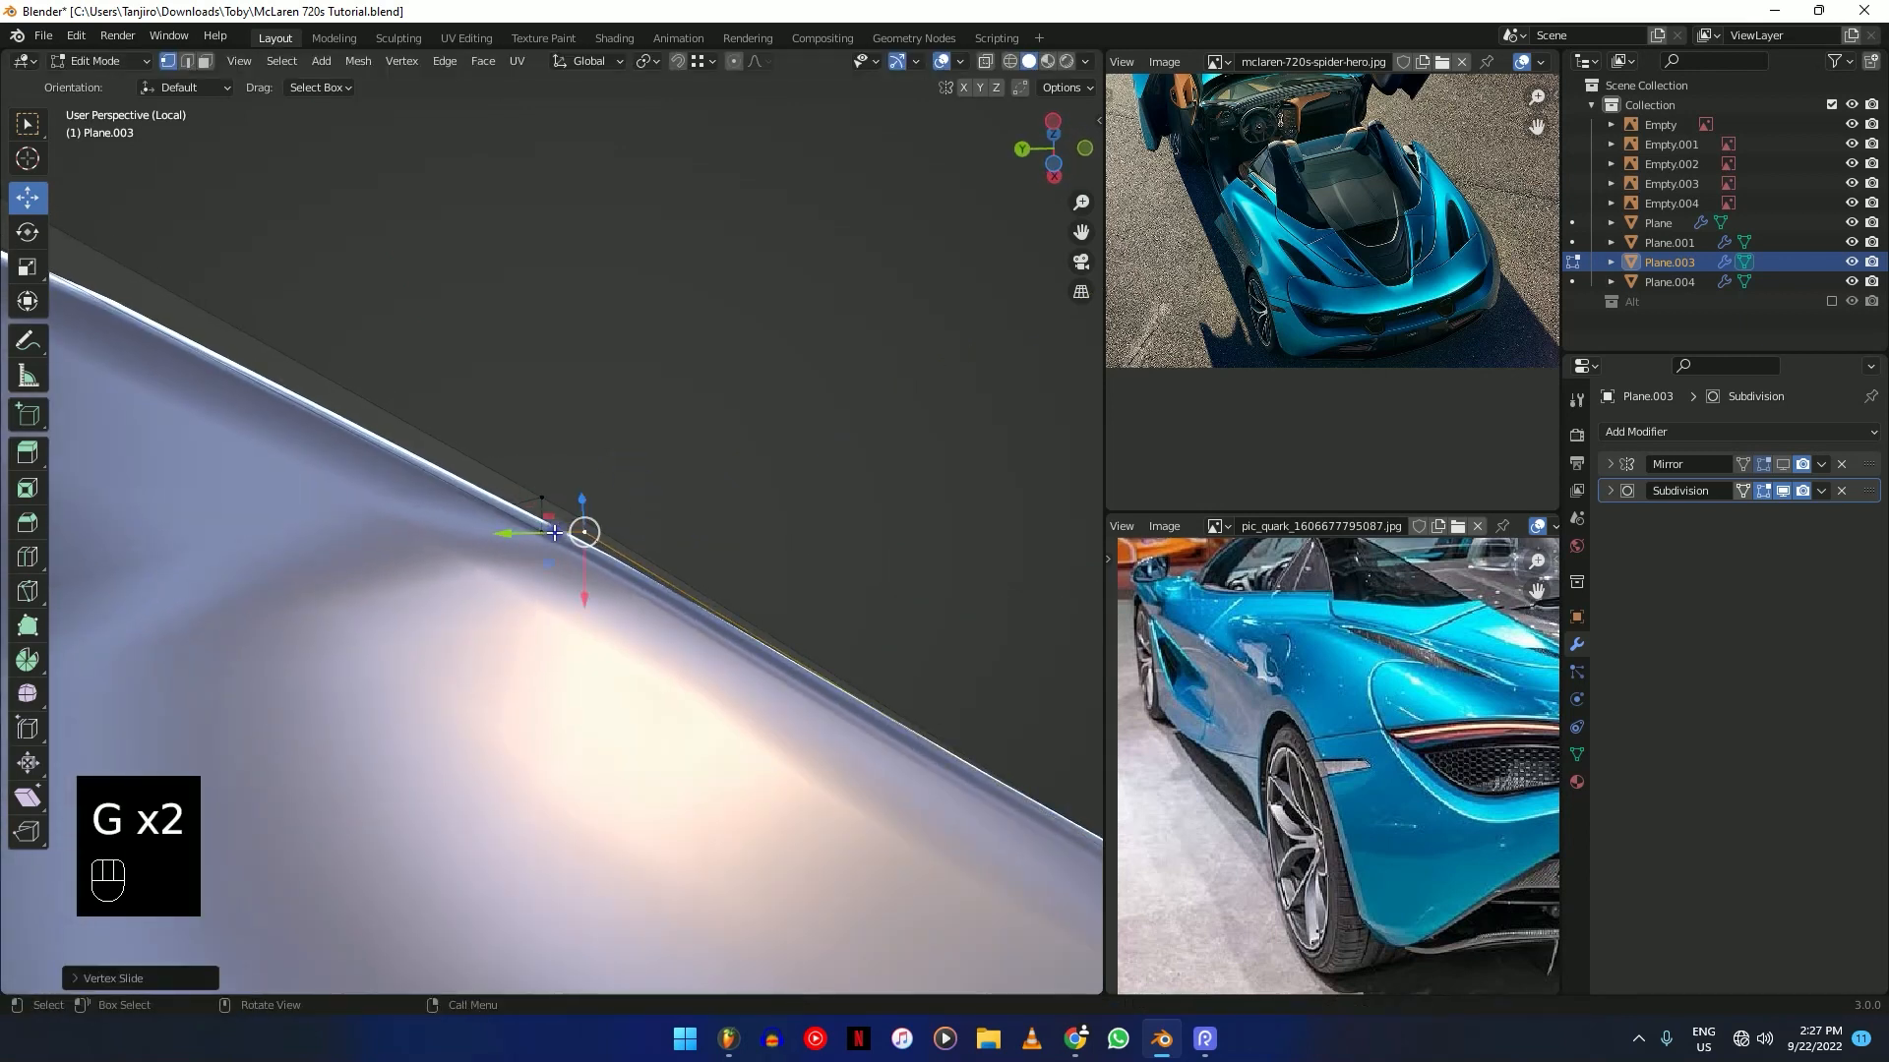
left_click_drag(473, 535, 476, 540)
left_click_drag(546, 594, 544, 577)
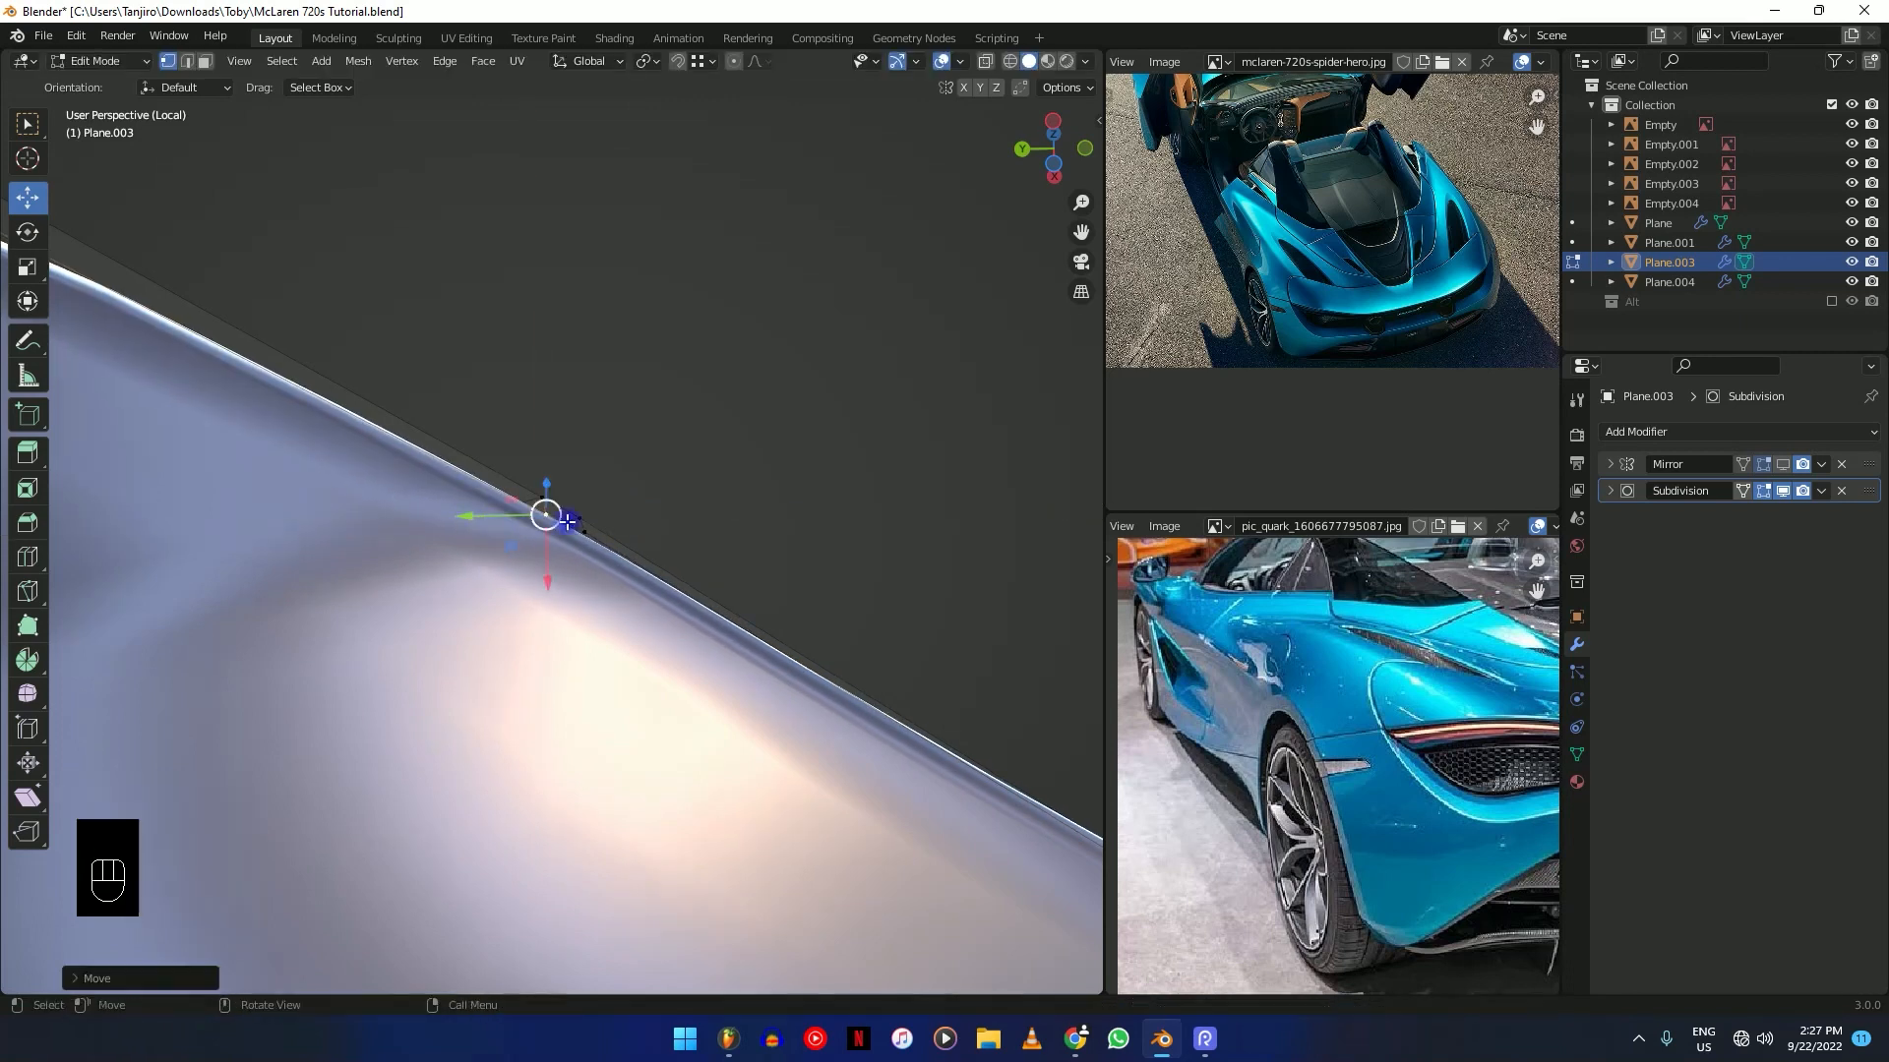
key("ctrl+s")
middle_click_drag(801, 531, 544, 695)
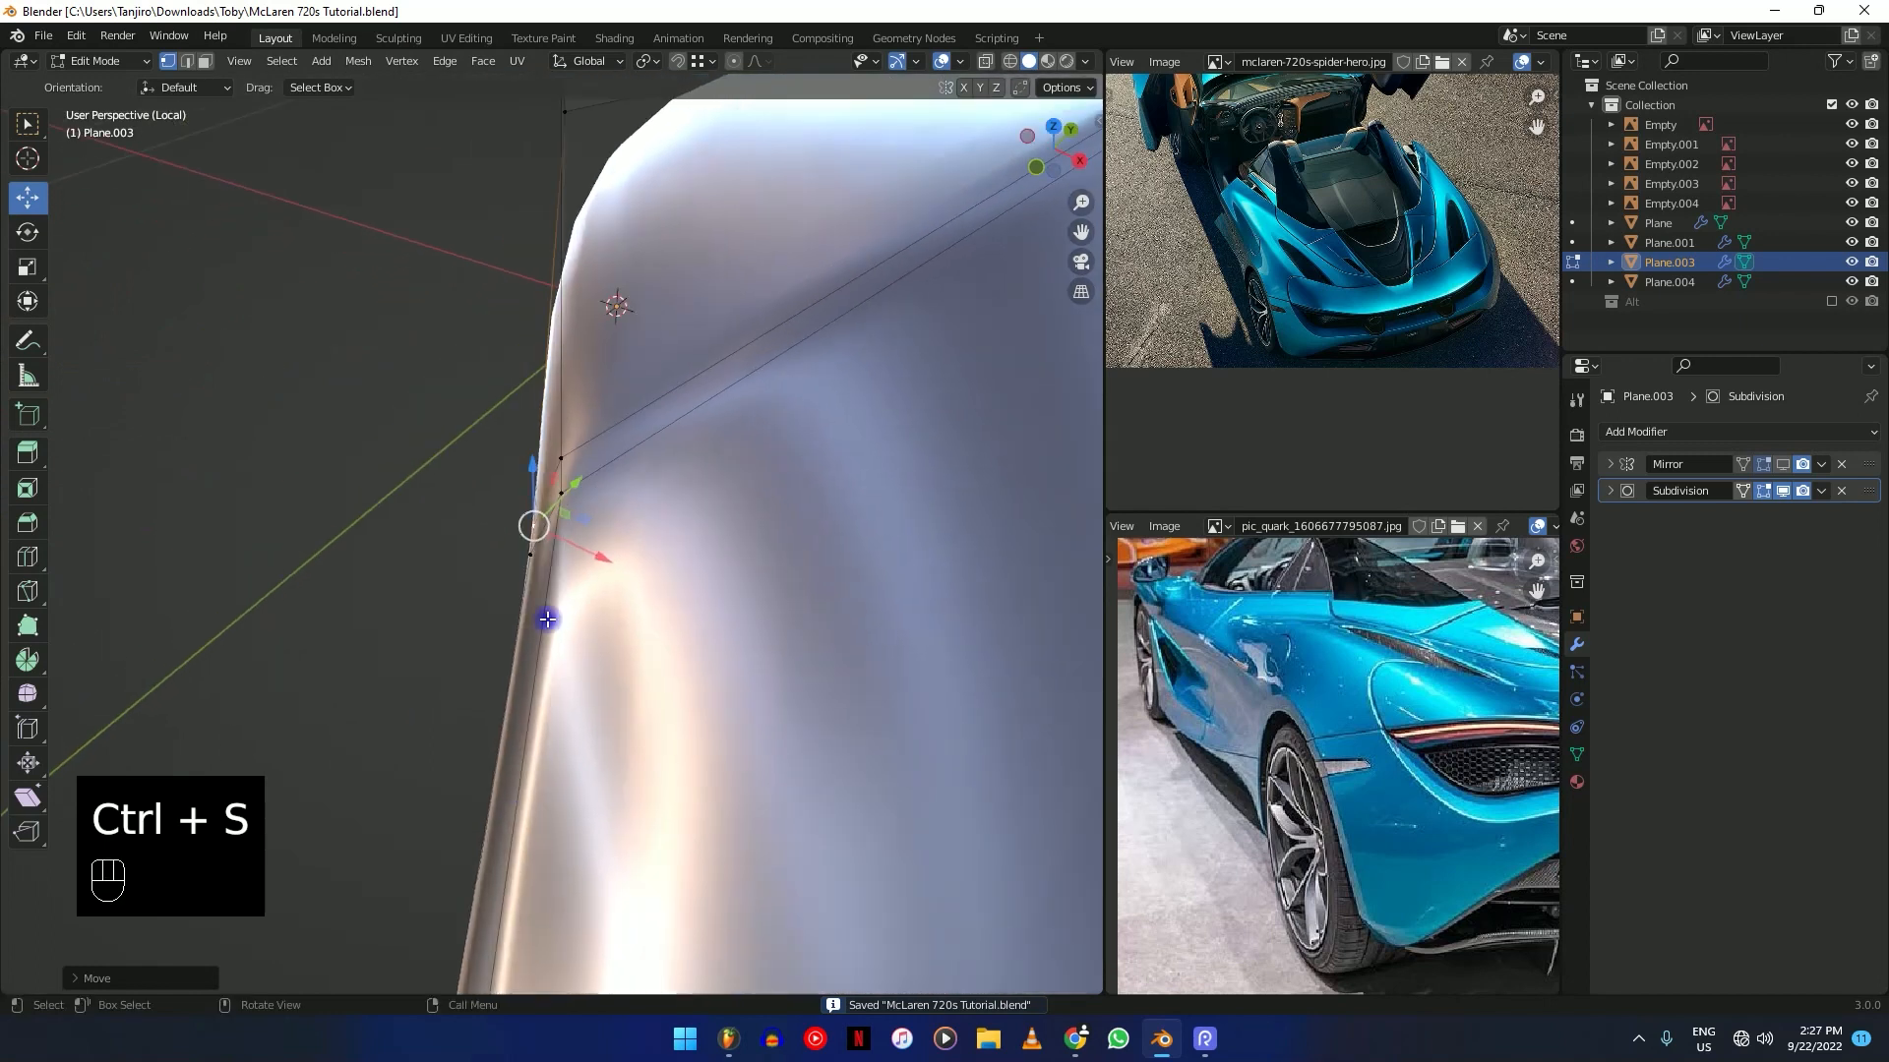
mouse_move(569, 580)
left_mouse_down()
mouse_move(583, 589)
mouse_move(575, 571)
left_mouse_up()
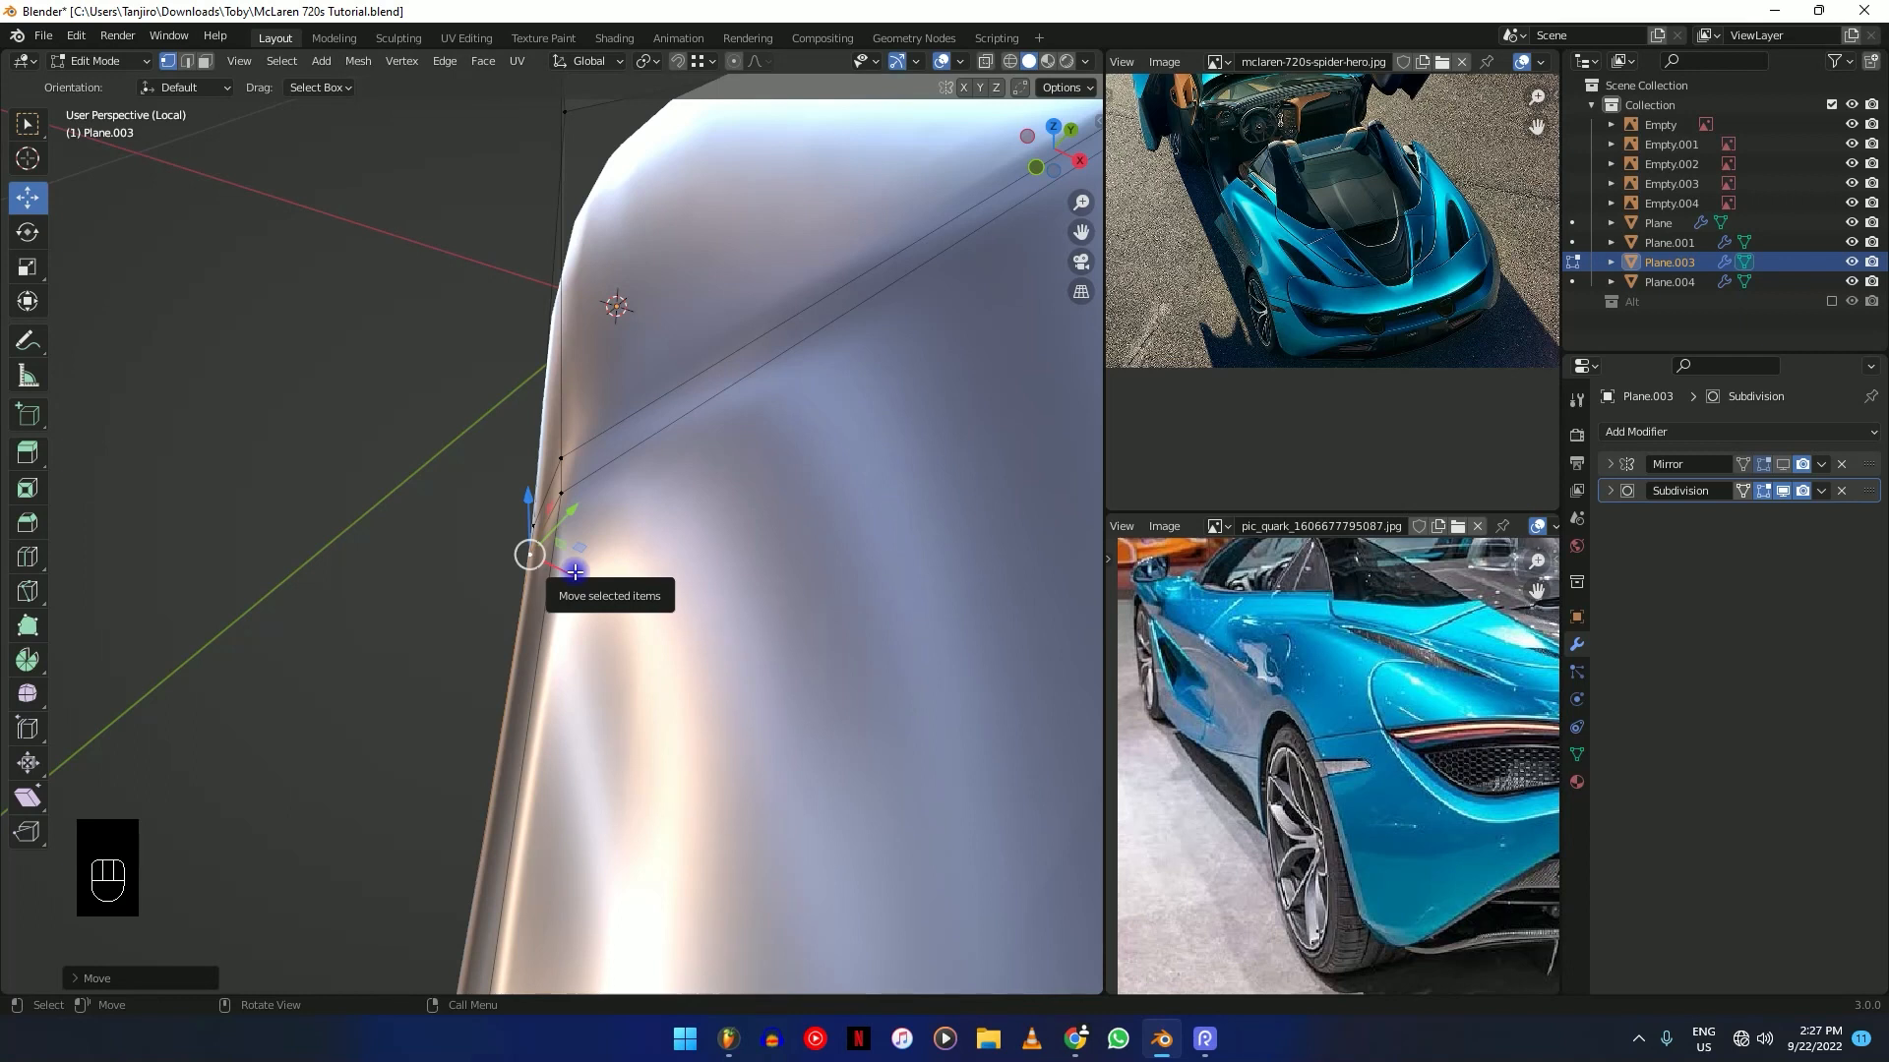
Cut a centred edge loop around the fender rim's thickness and push it slightly outward with Shrink/Fatten.
middle_click_drag(538, 588, 682, 624)
key("ctrl+r")
left_click(672, 617)
right_click(672, 617)
scroll(683, 619, "up", 3)
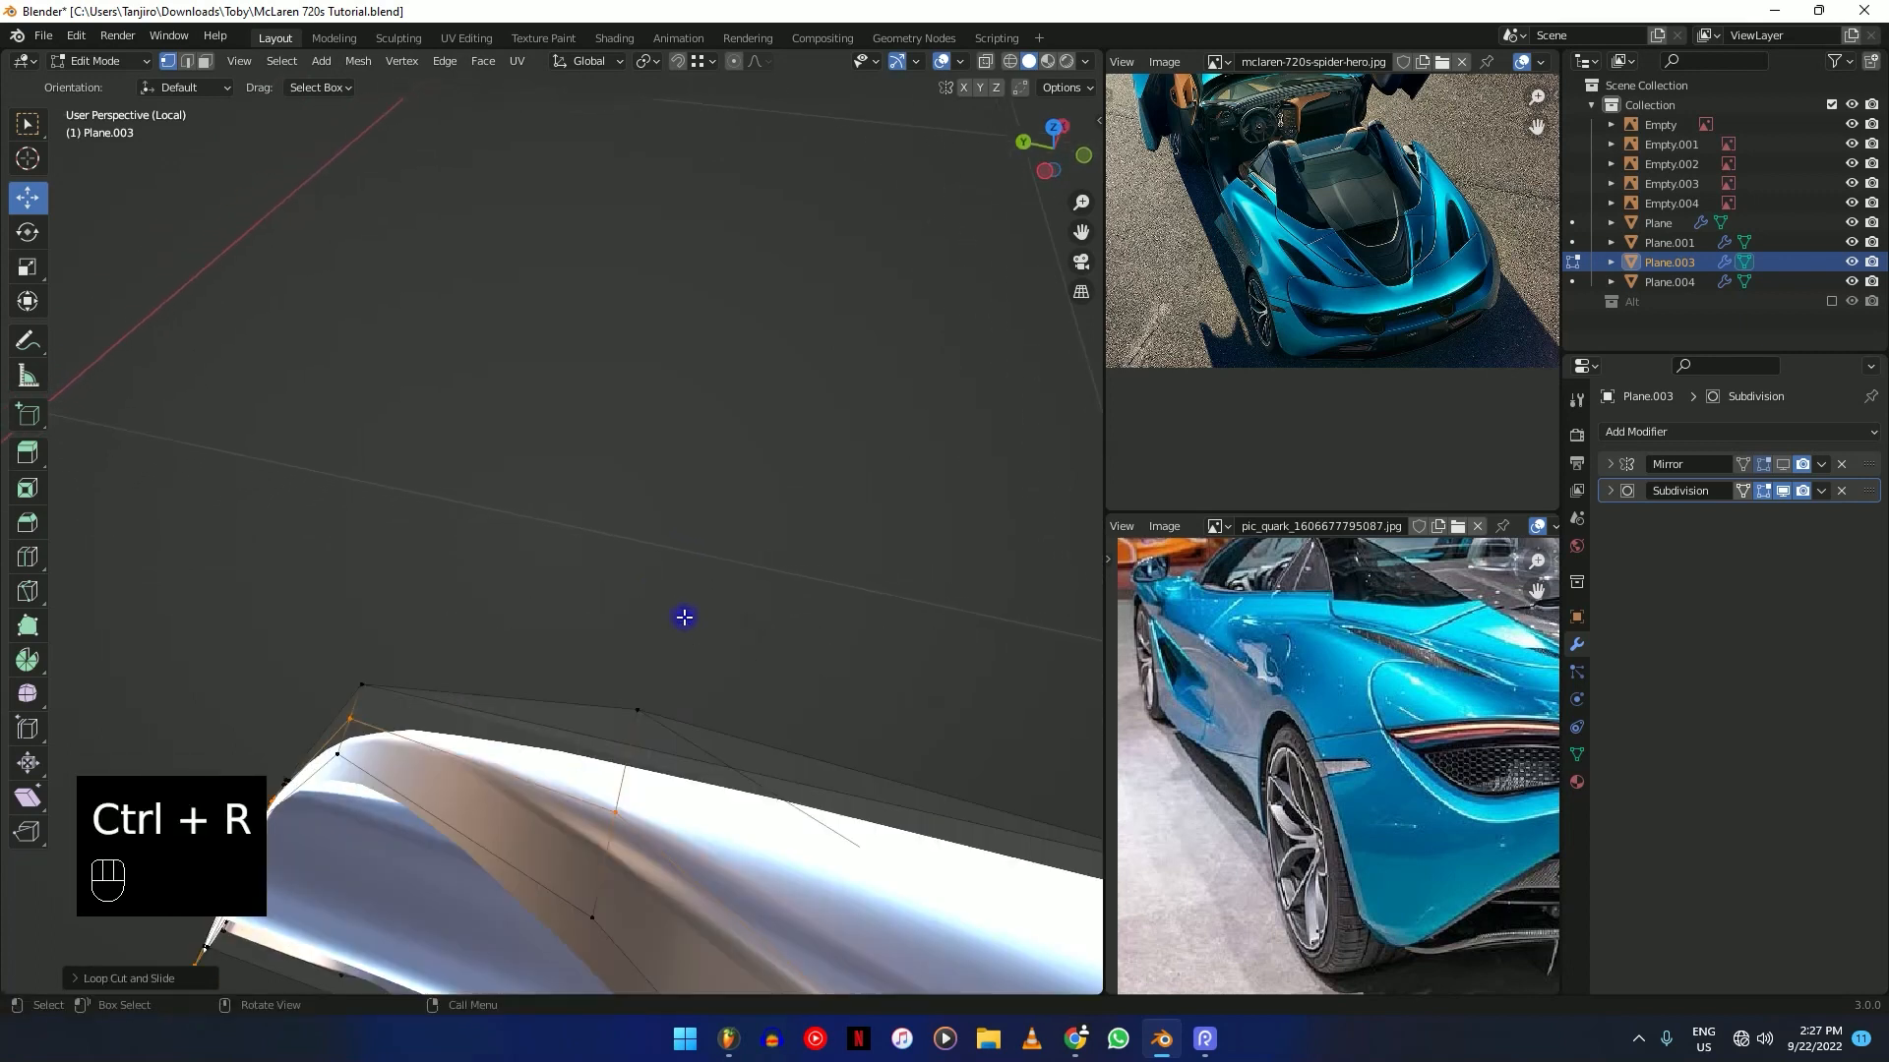
key("alt+s")
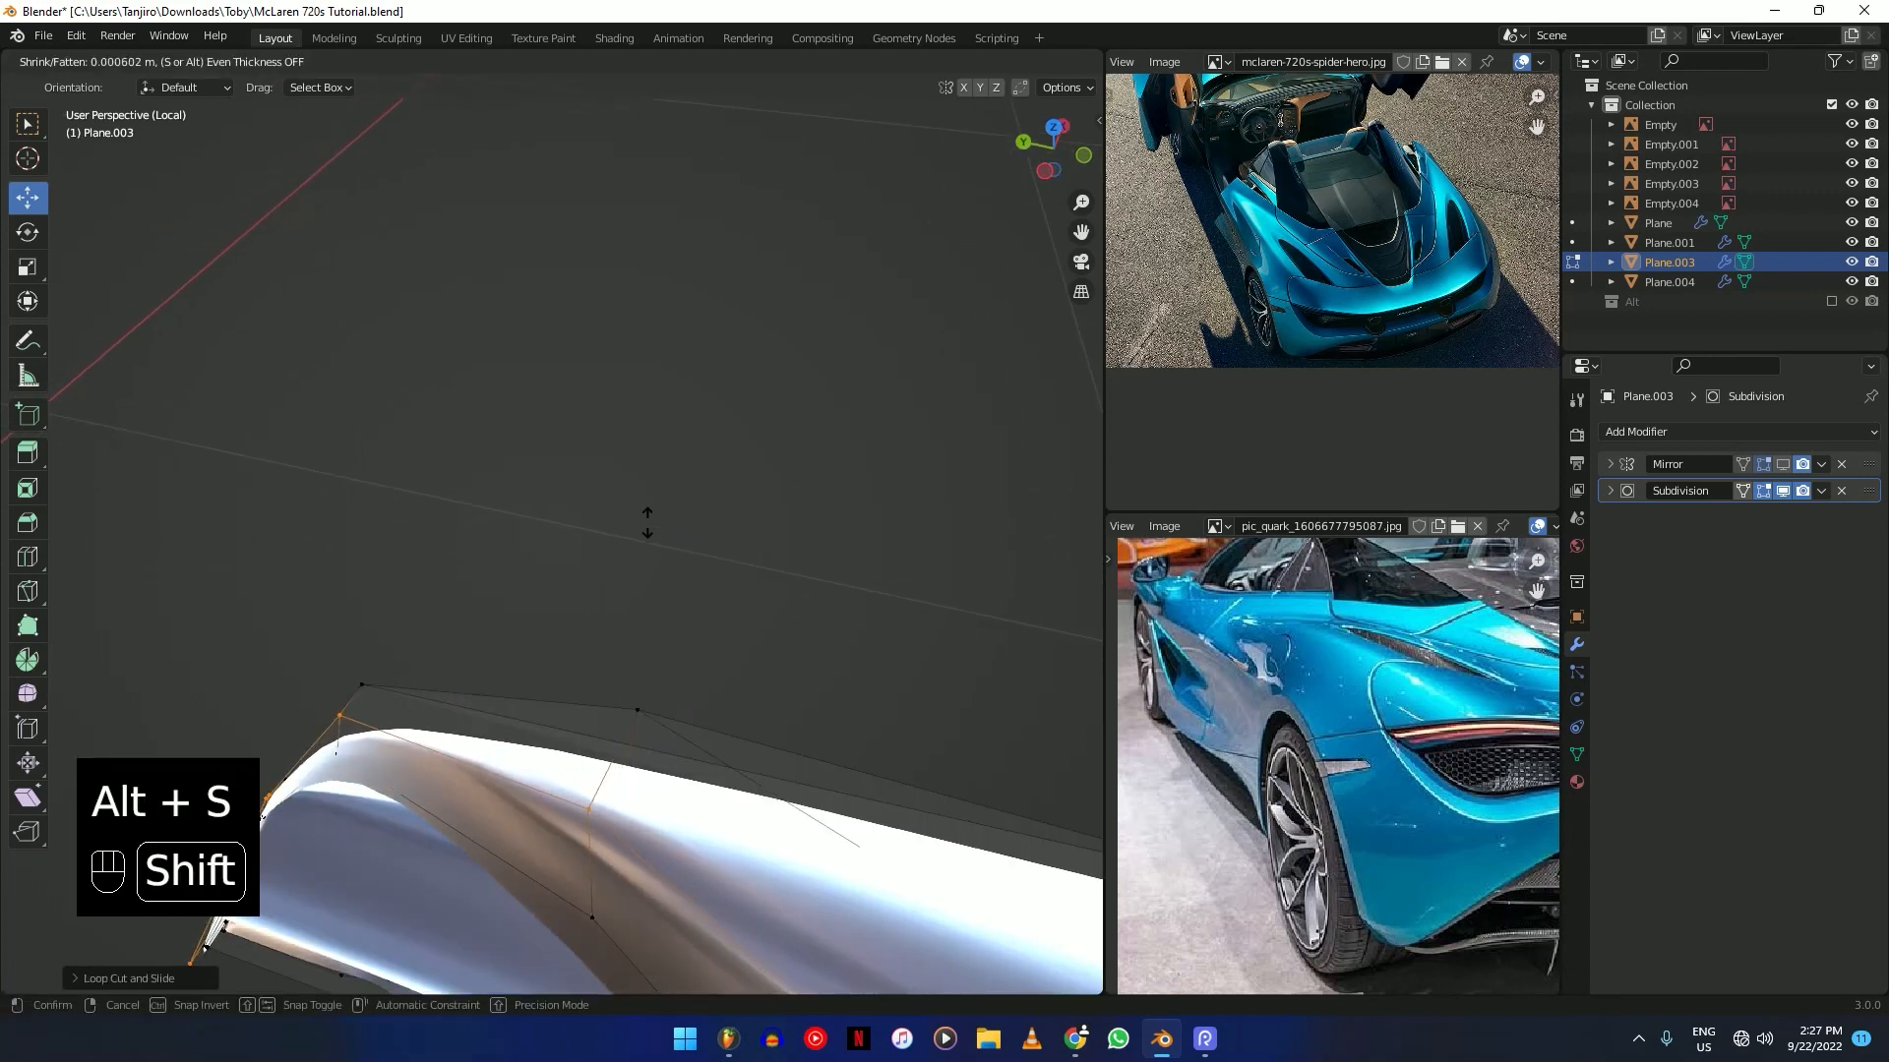
left_click(613, 459)
Bevel the pushed-out rim loop into two parallel edge loops.
key("ctrl+b")
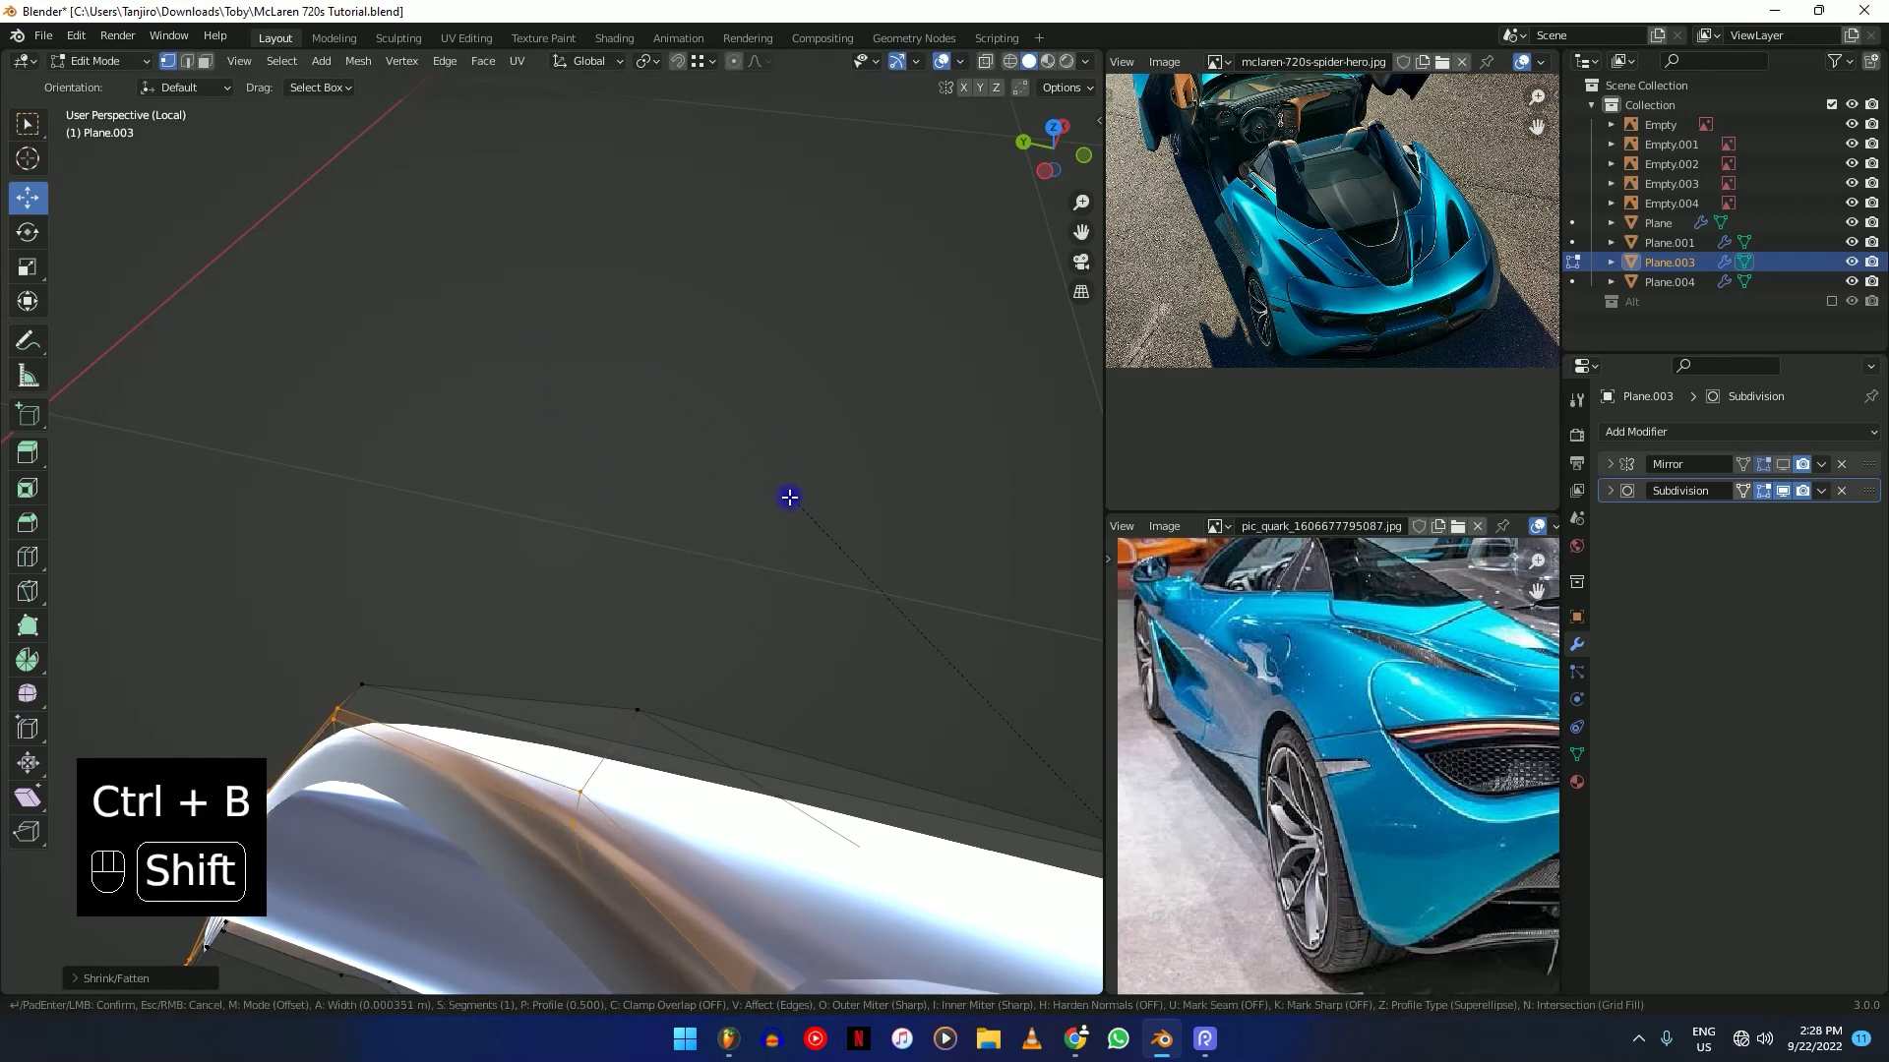
left_click(916, 704)
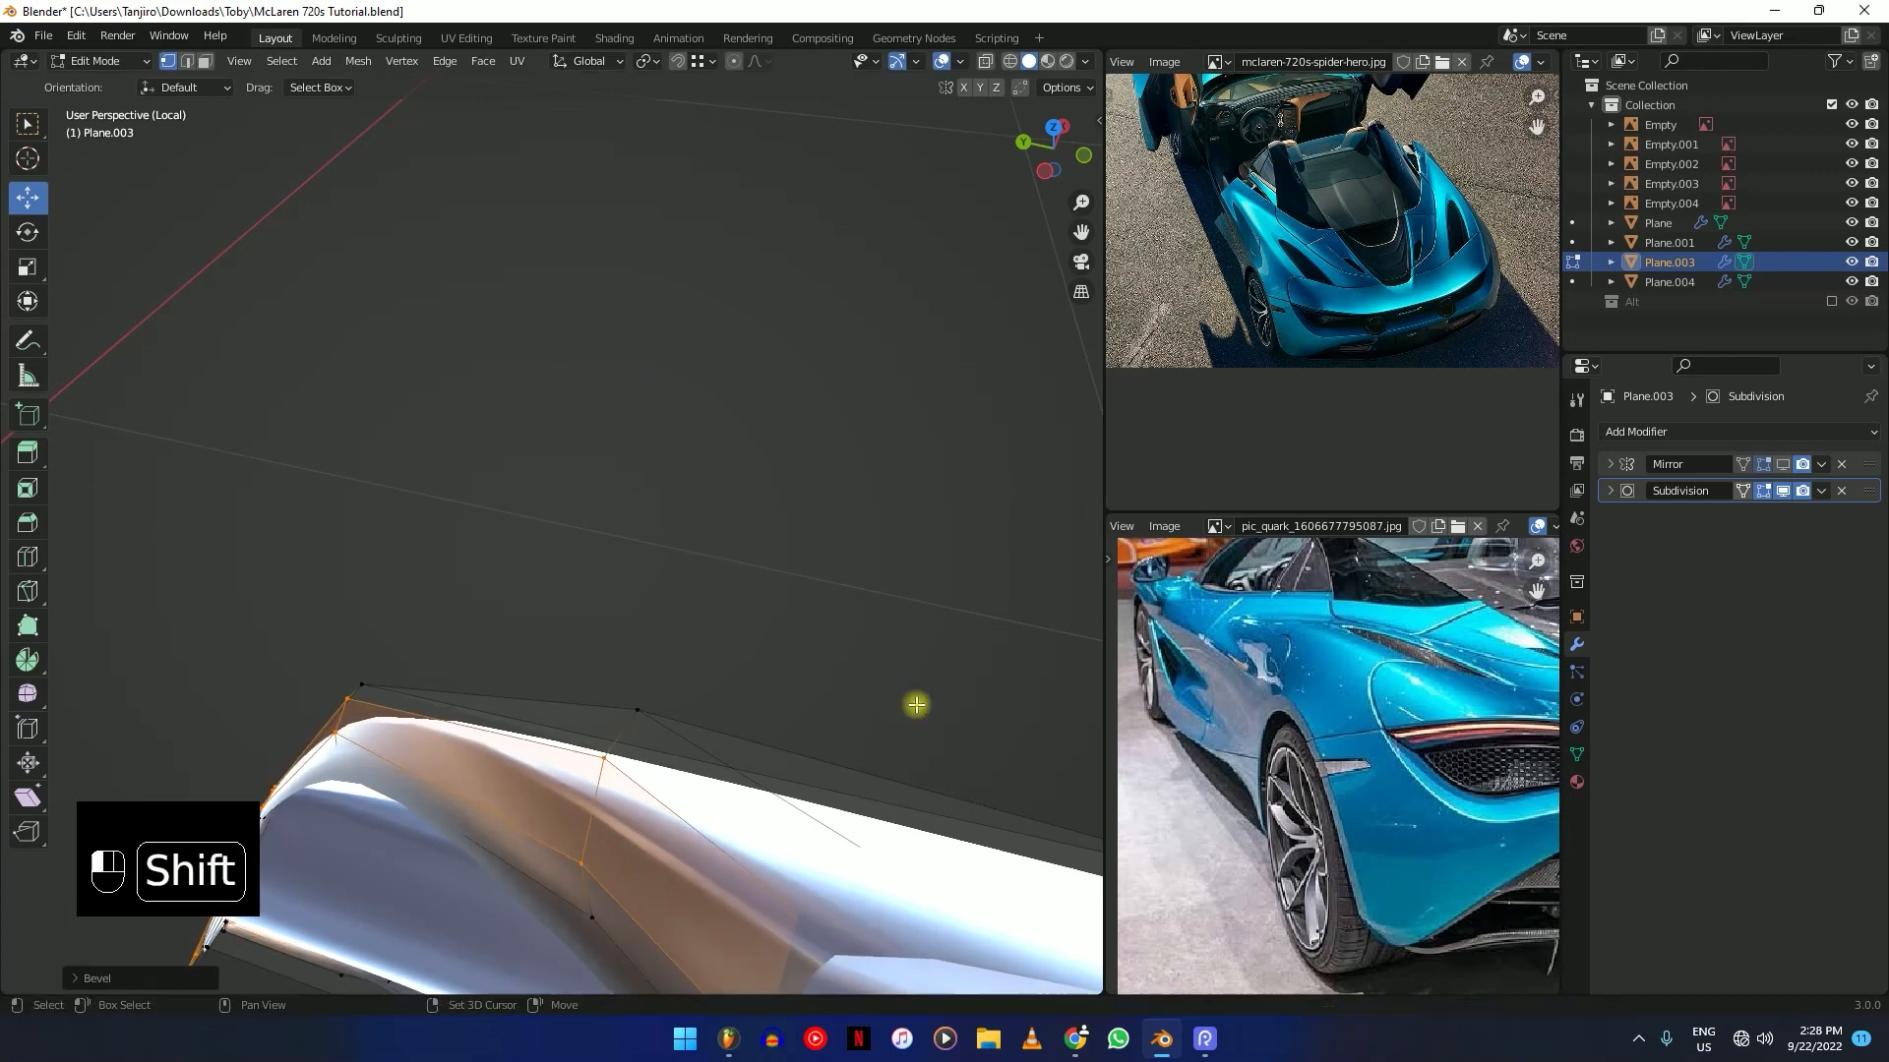
left_click(627, 748)
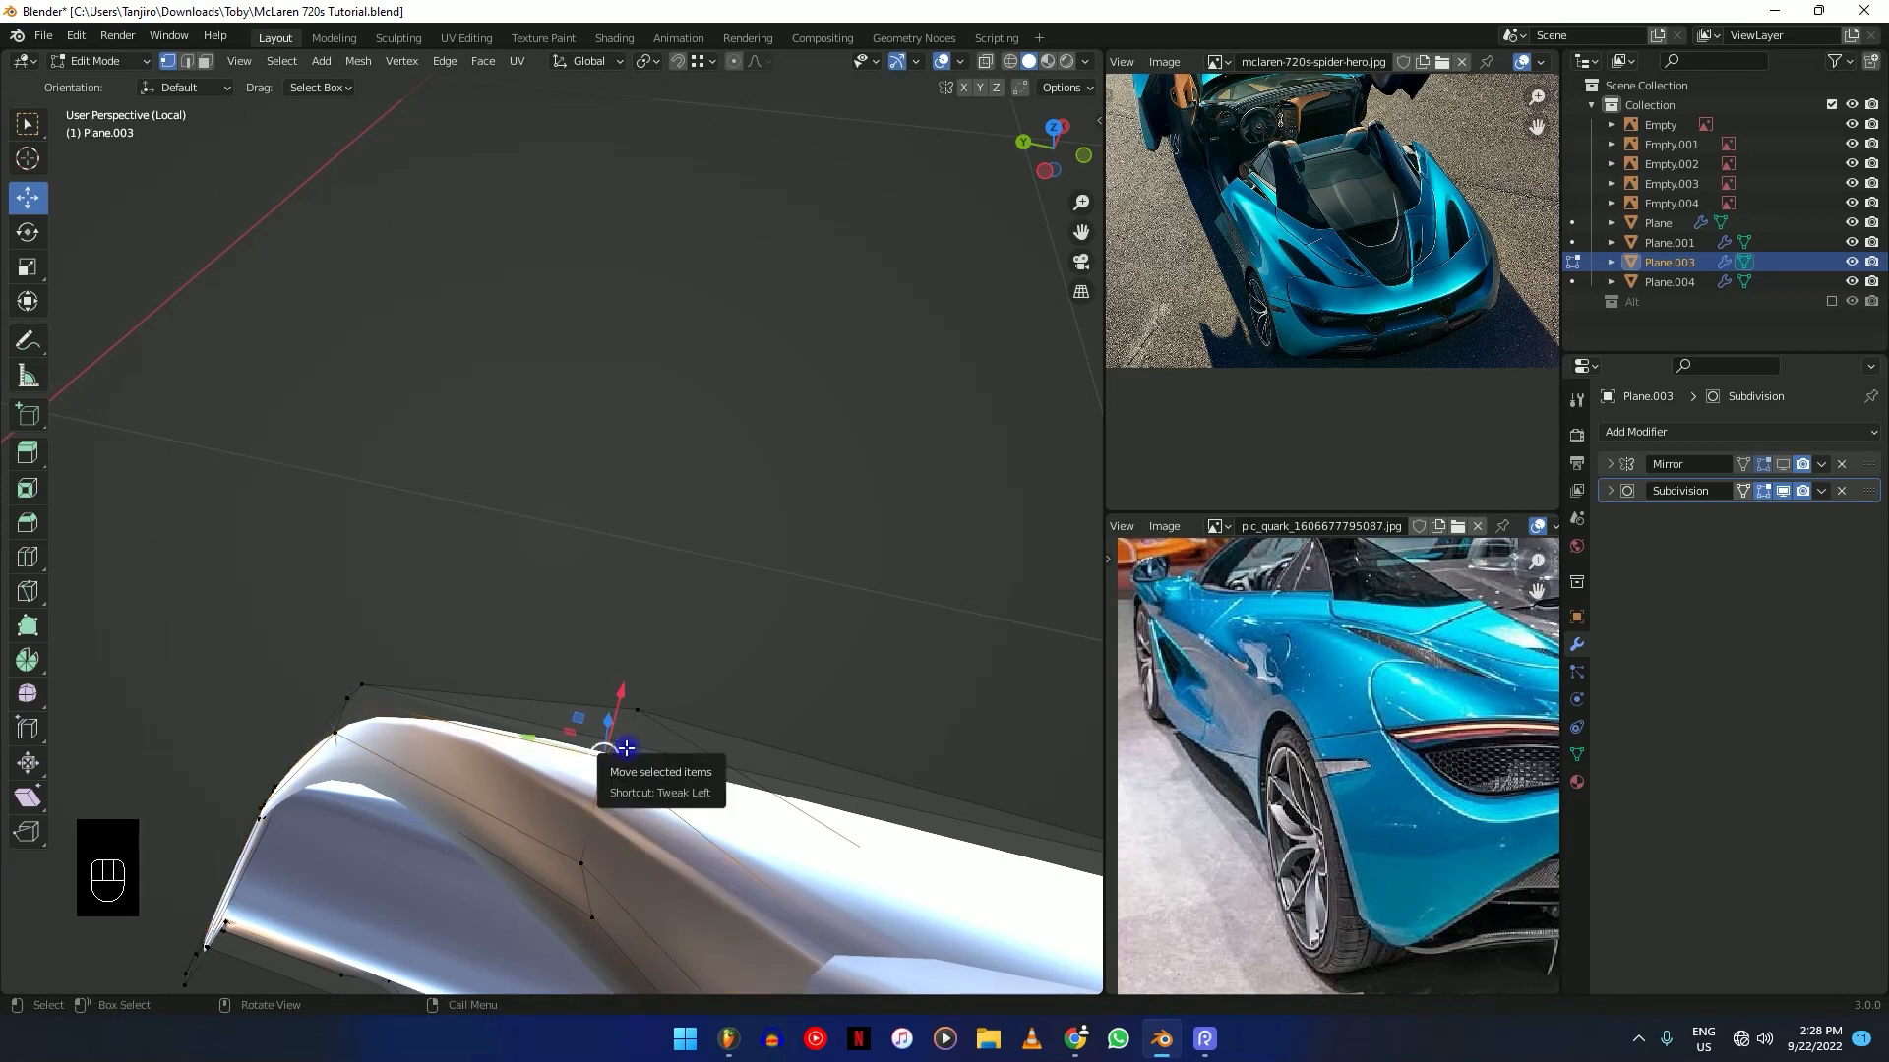
Add two evenly spaced supporting loops in the outer rim strip, one close to each of its bordering edges.
key("ctrl+r")
left_click(620, 754)
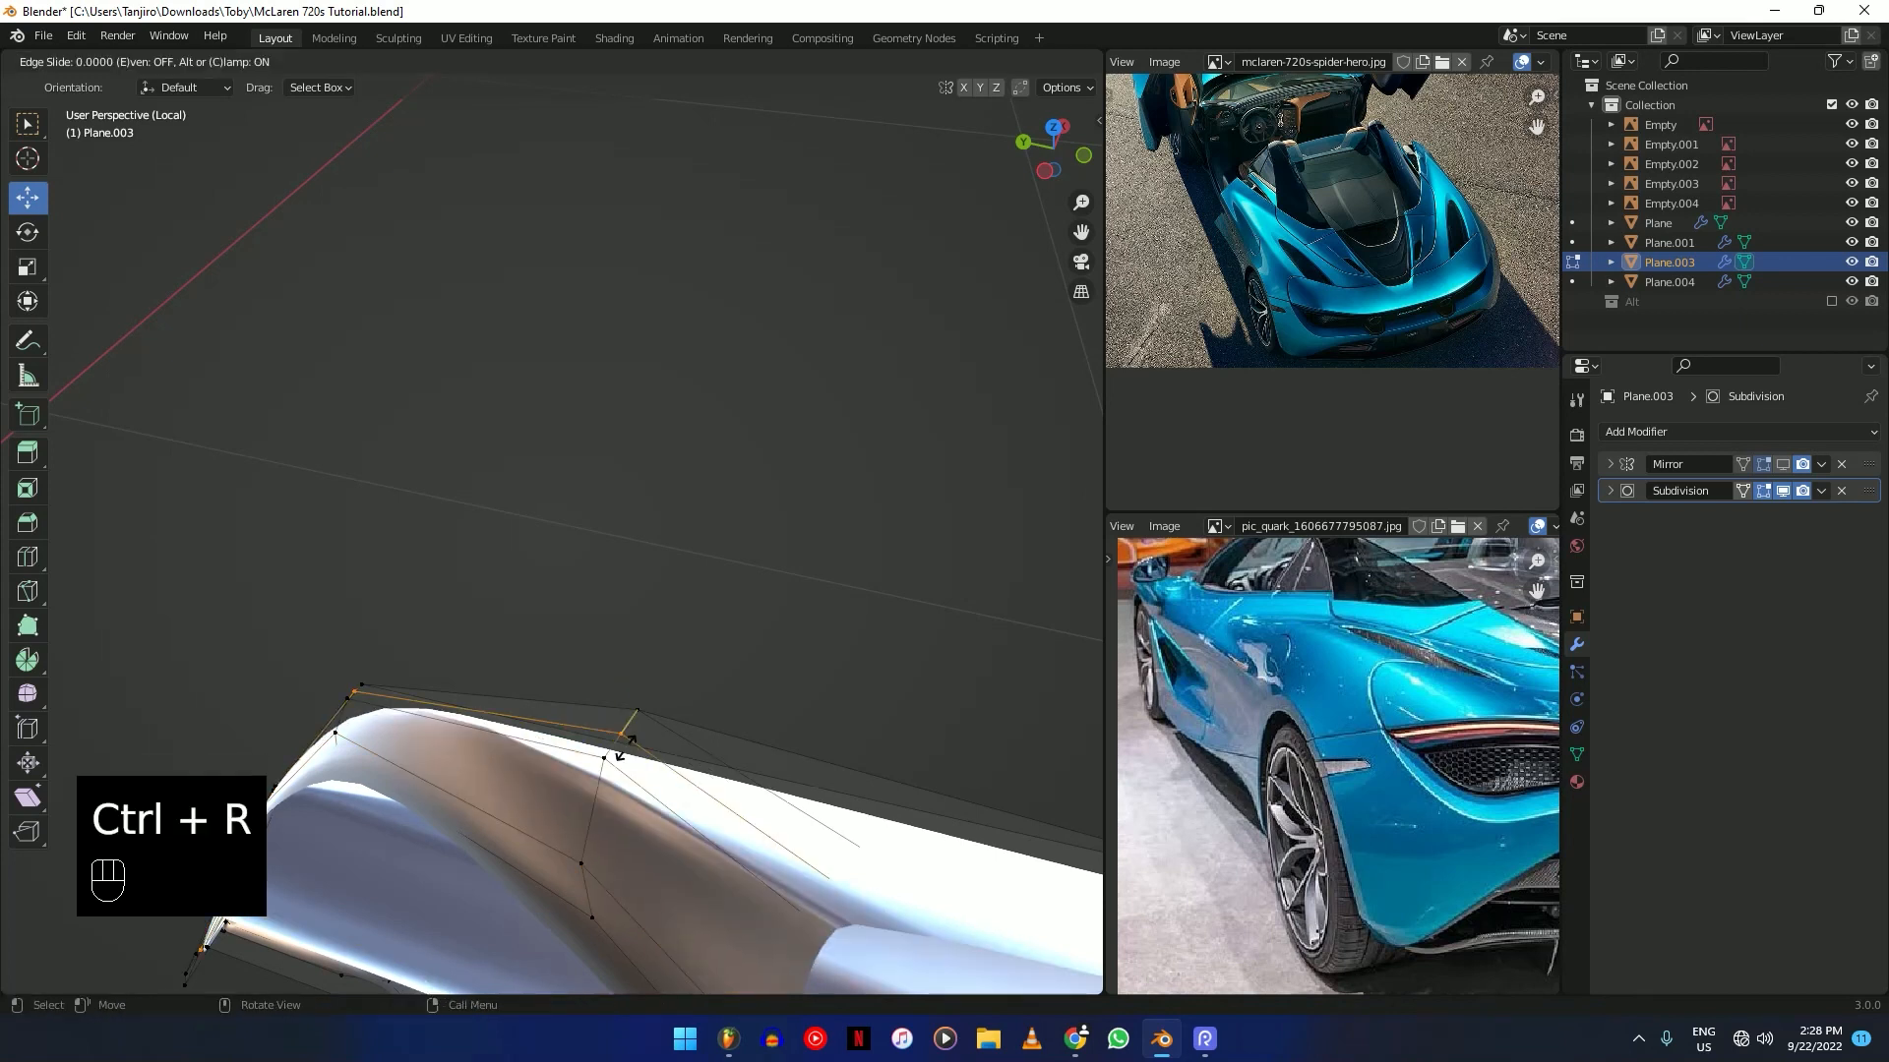
key("shift")
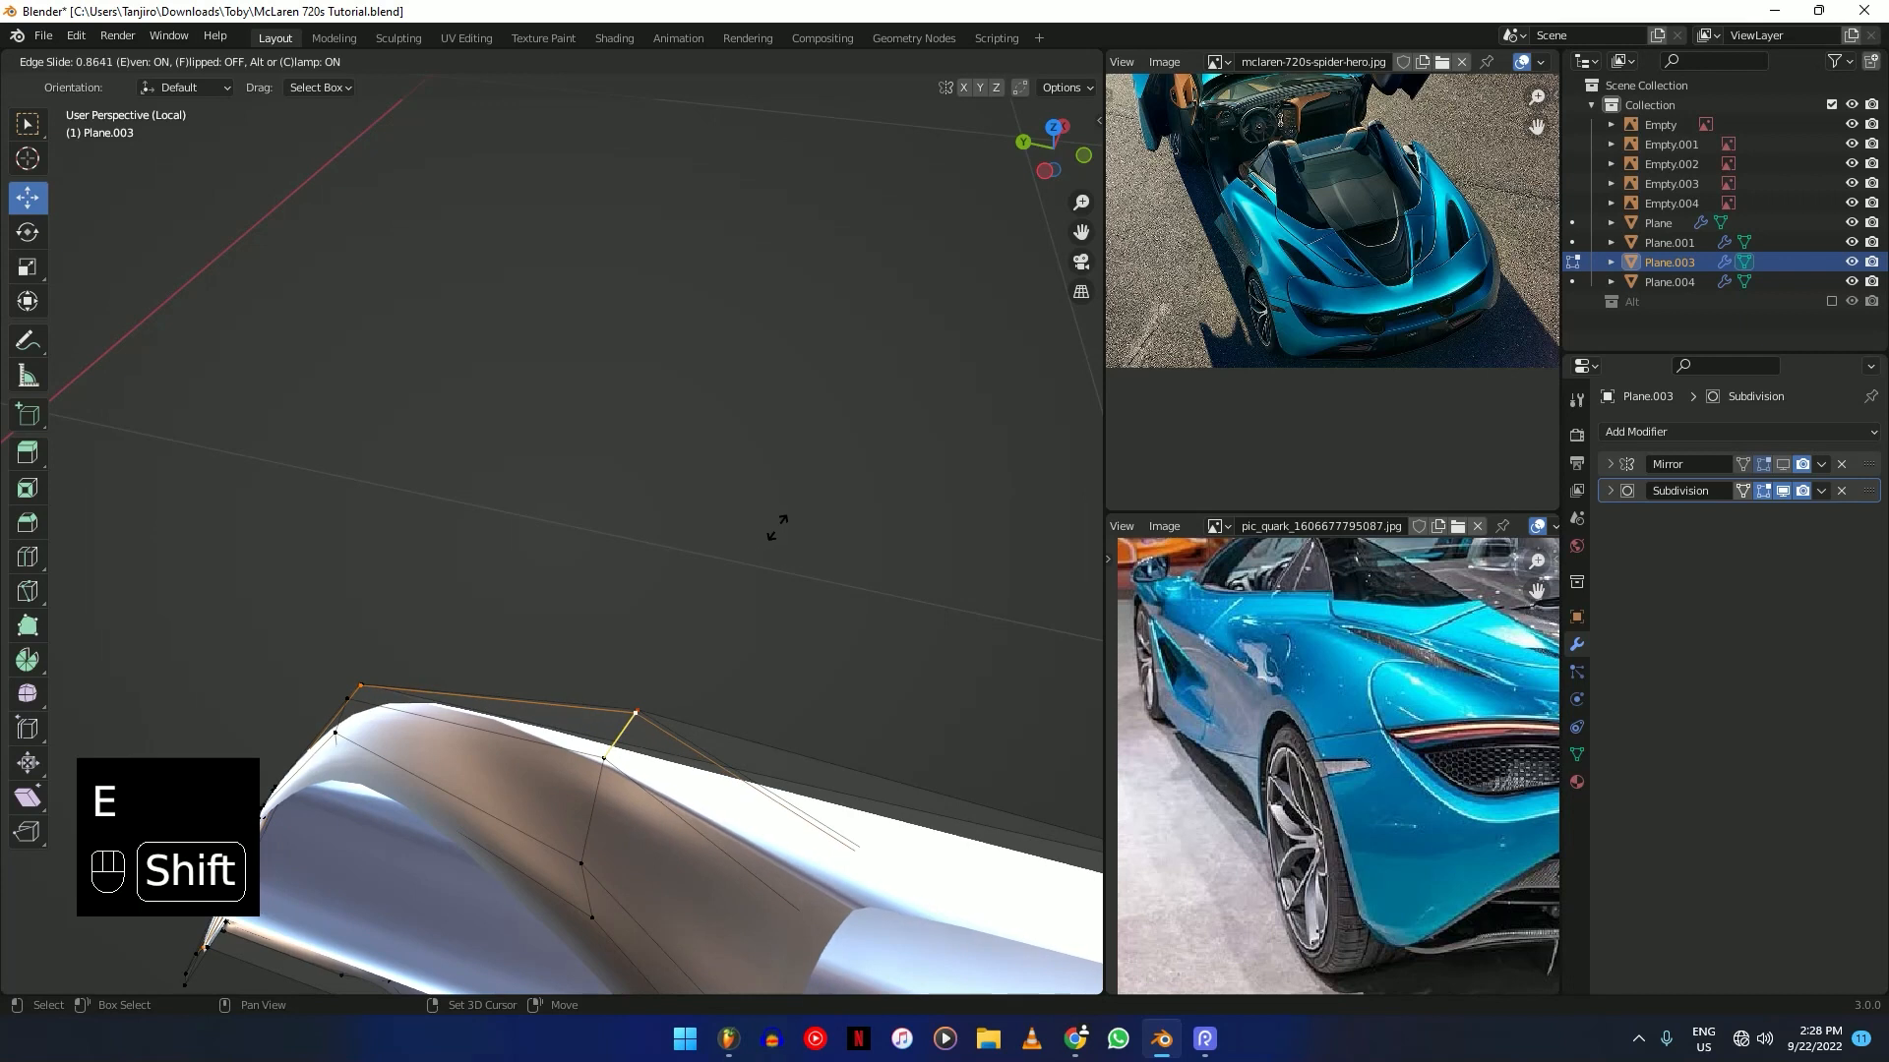
left_click(777, 540)
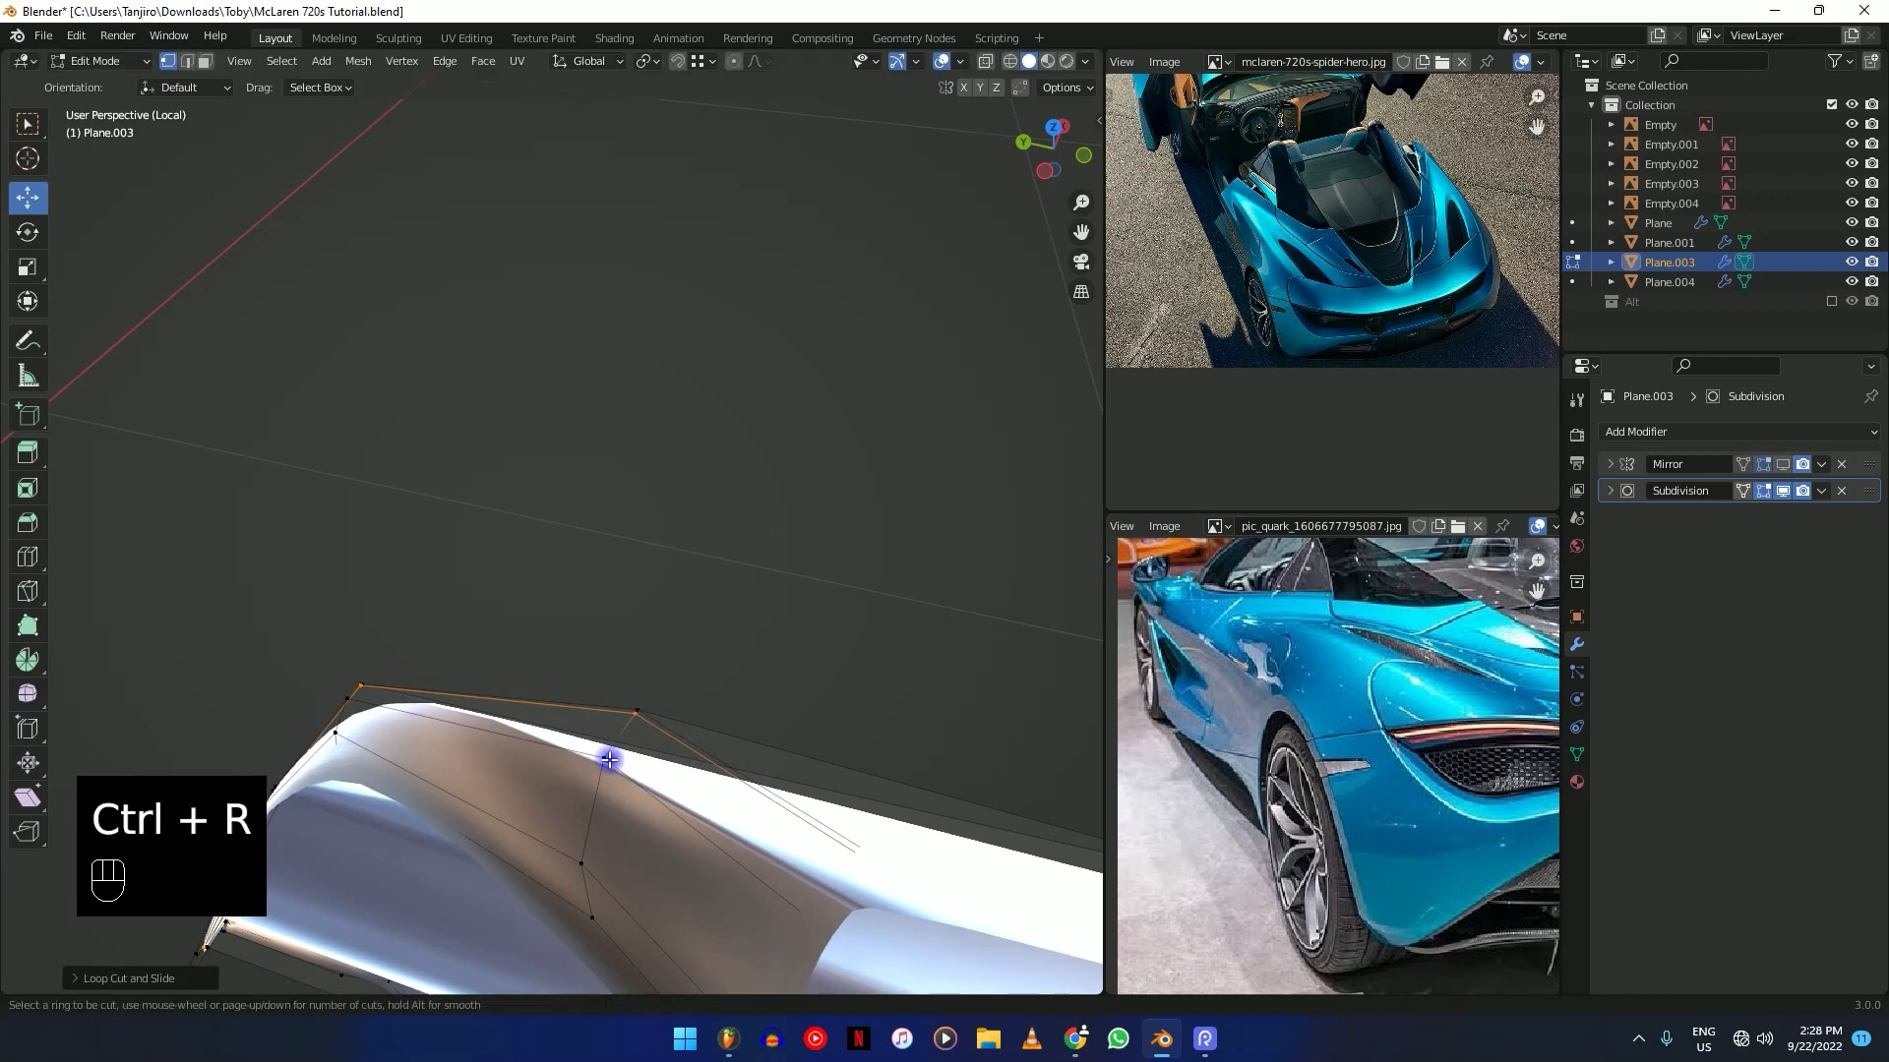
left_click(618, 723)
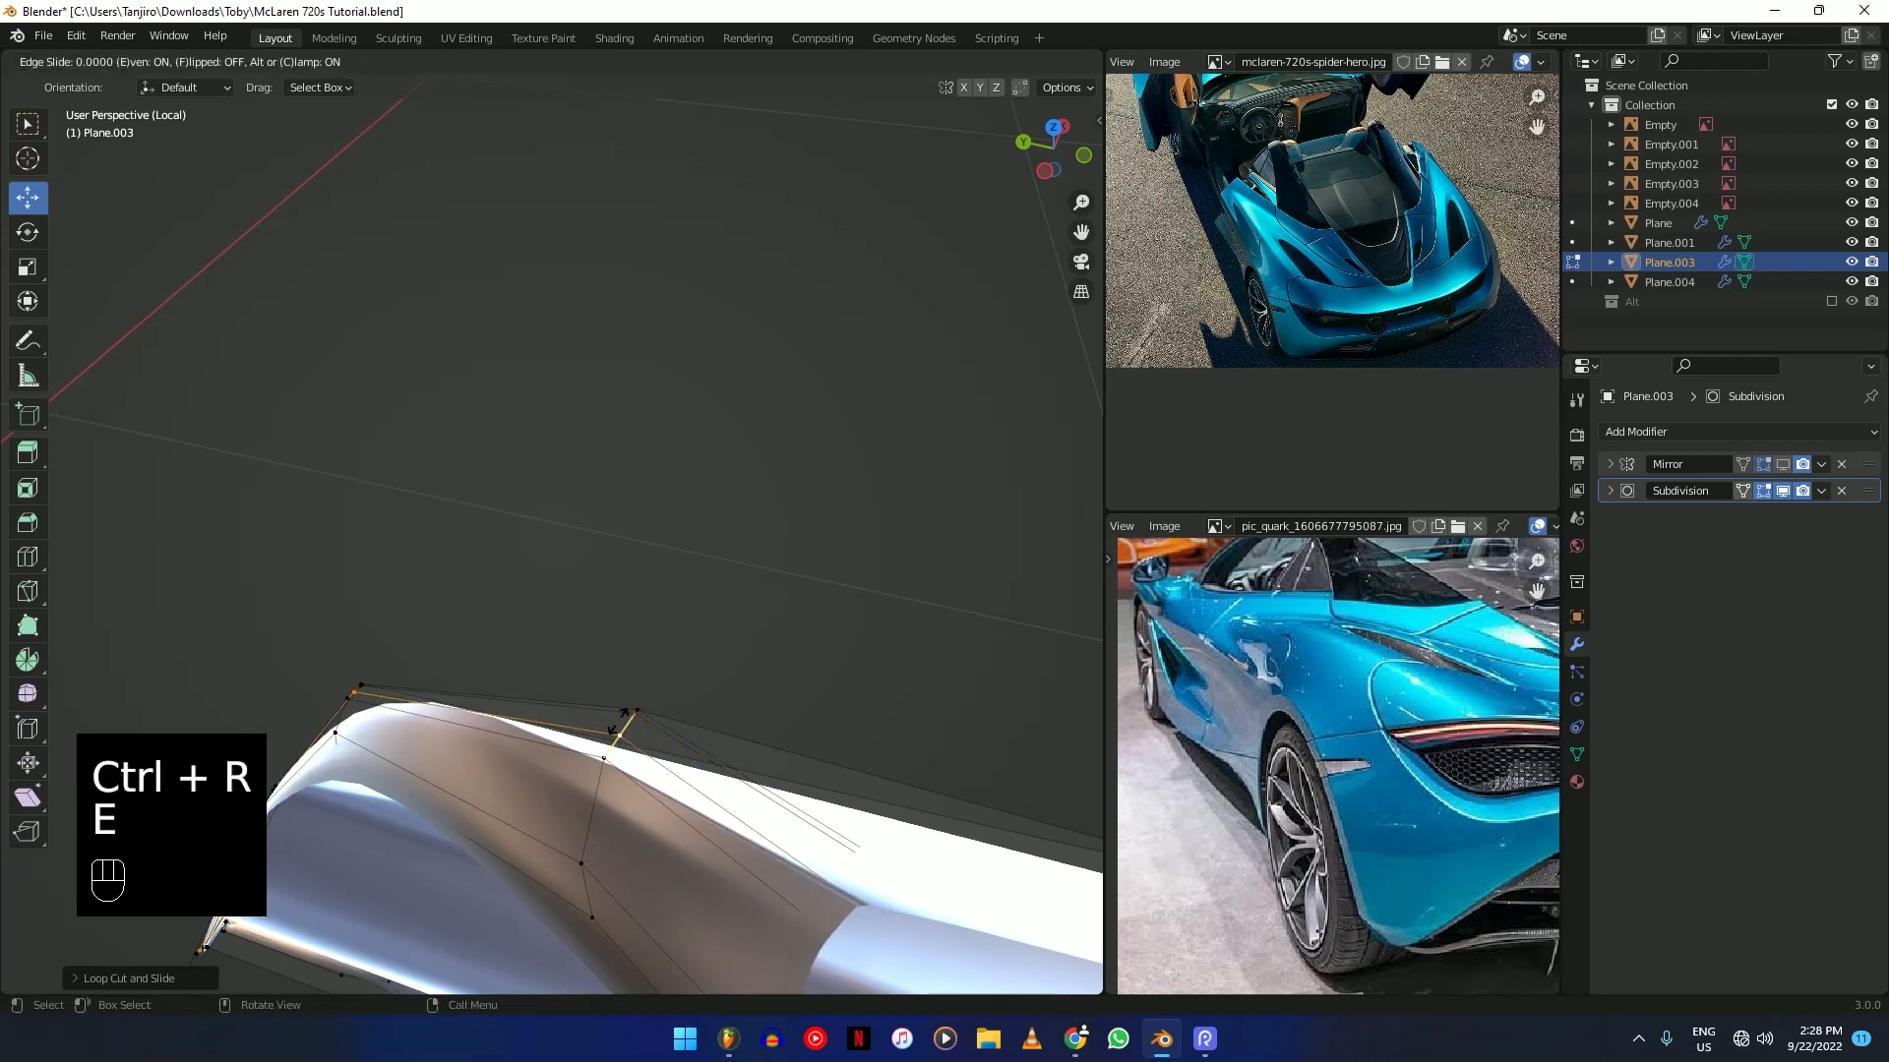
key("shift")
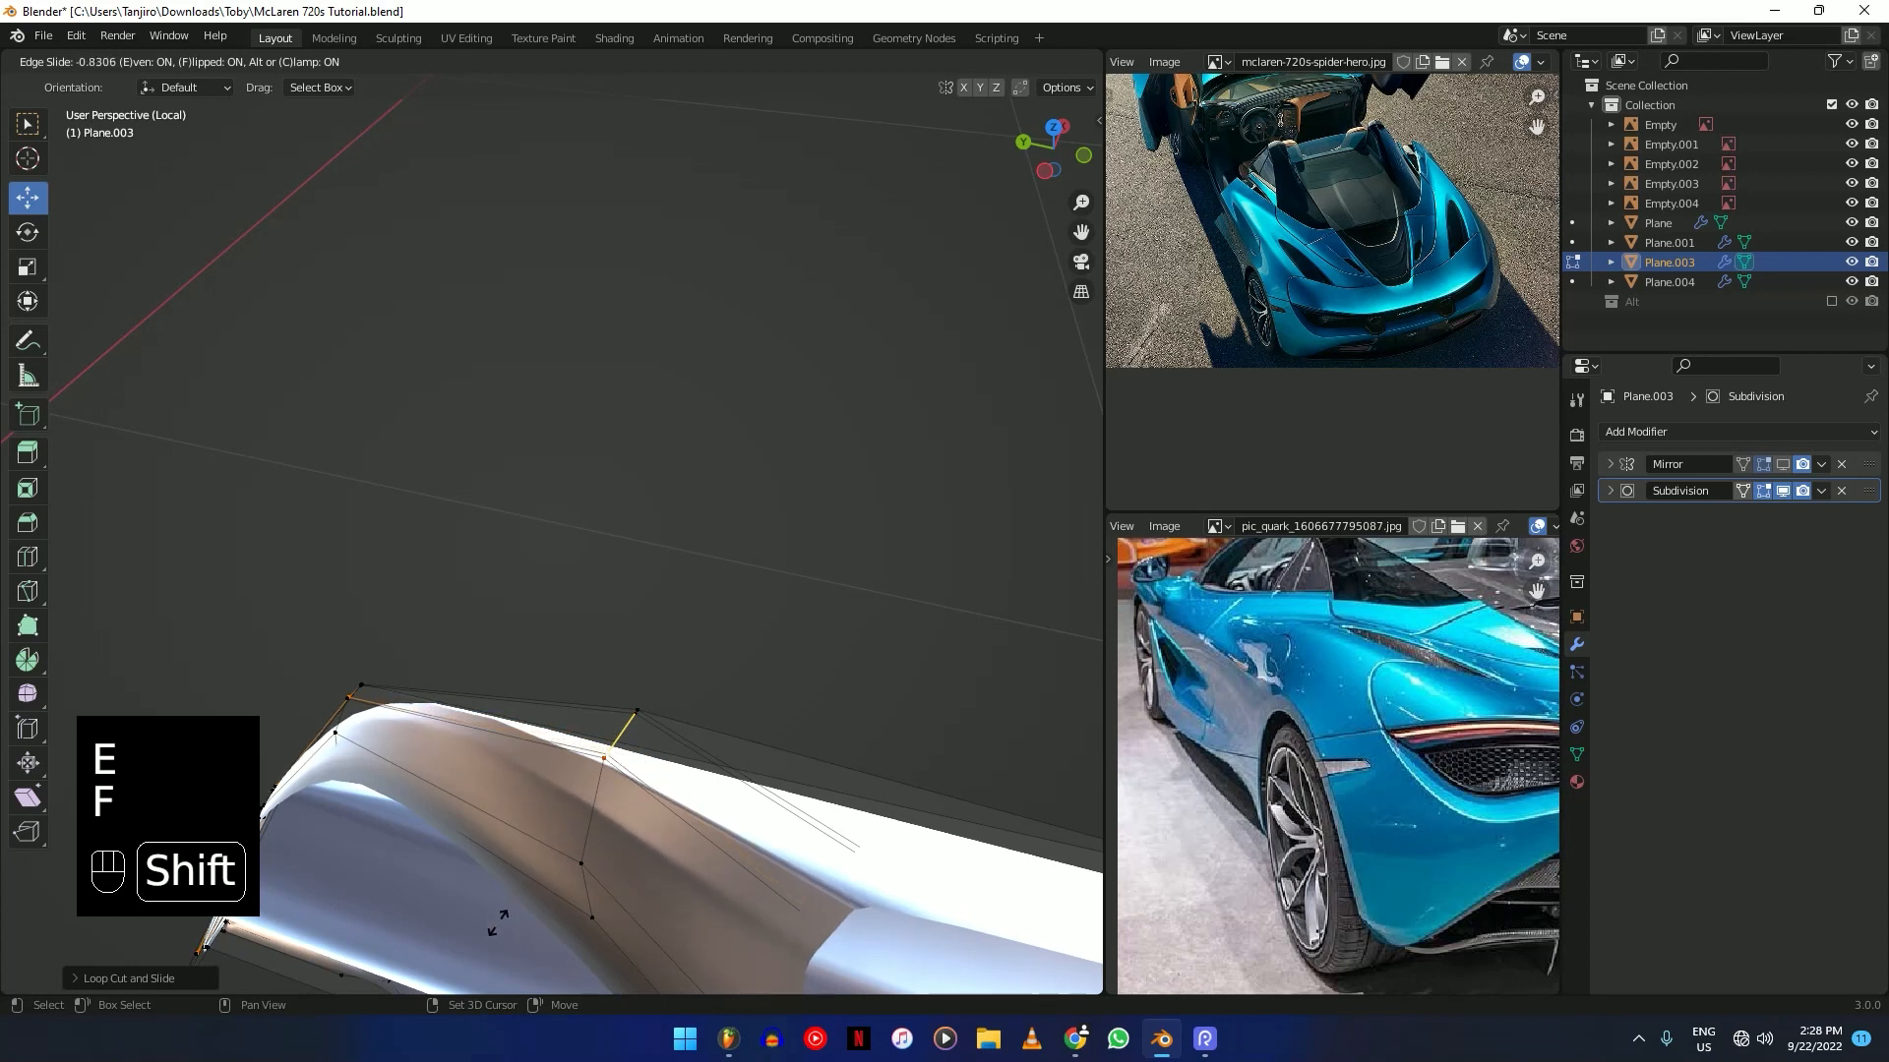
key("Tab")
Add a supporting edge loop across the fender's lower tip, close to its bottom edge, working from the right view.
middle_click_drag(675, 771, 691, 552)
key("KP_3")
key("Tab")
key("shift+z")
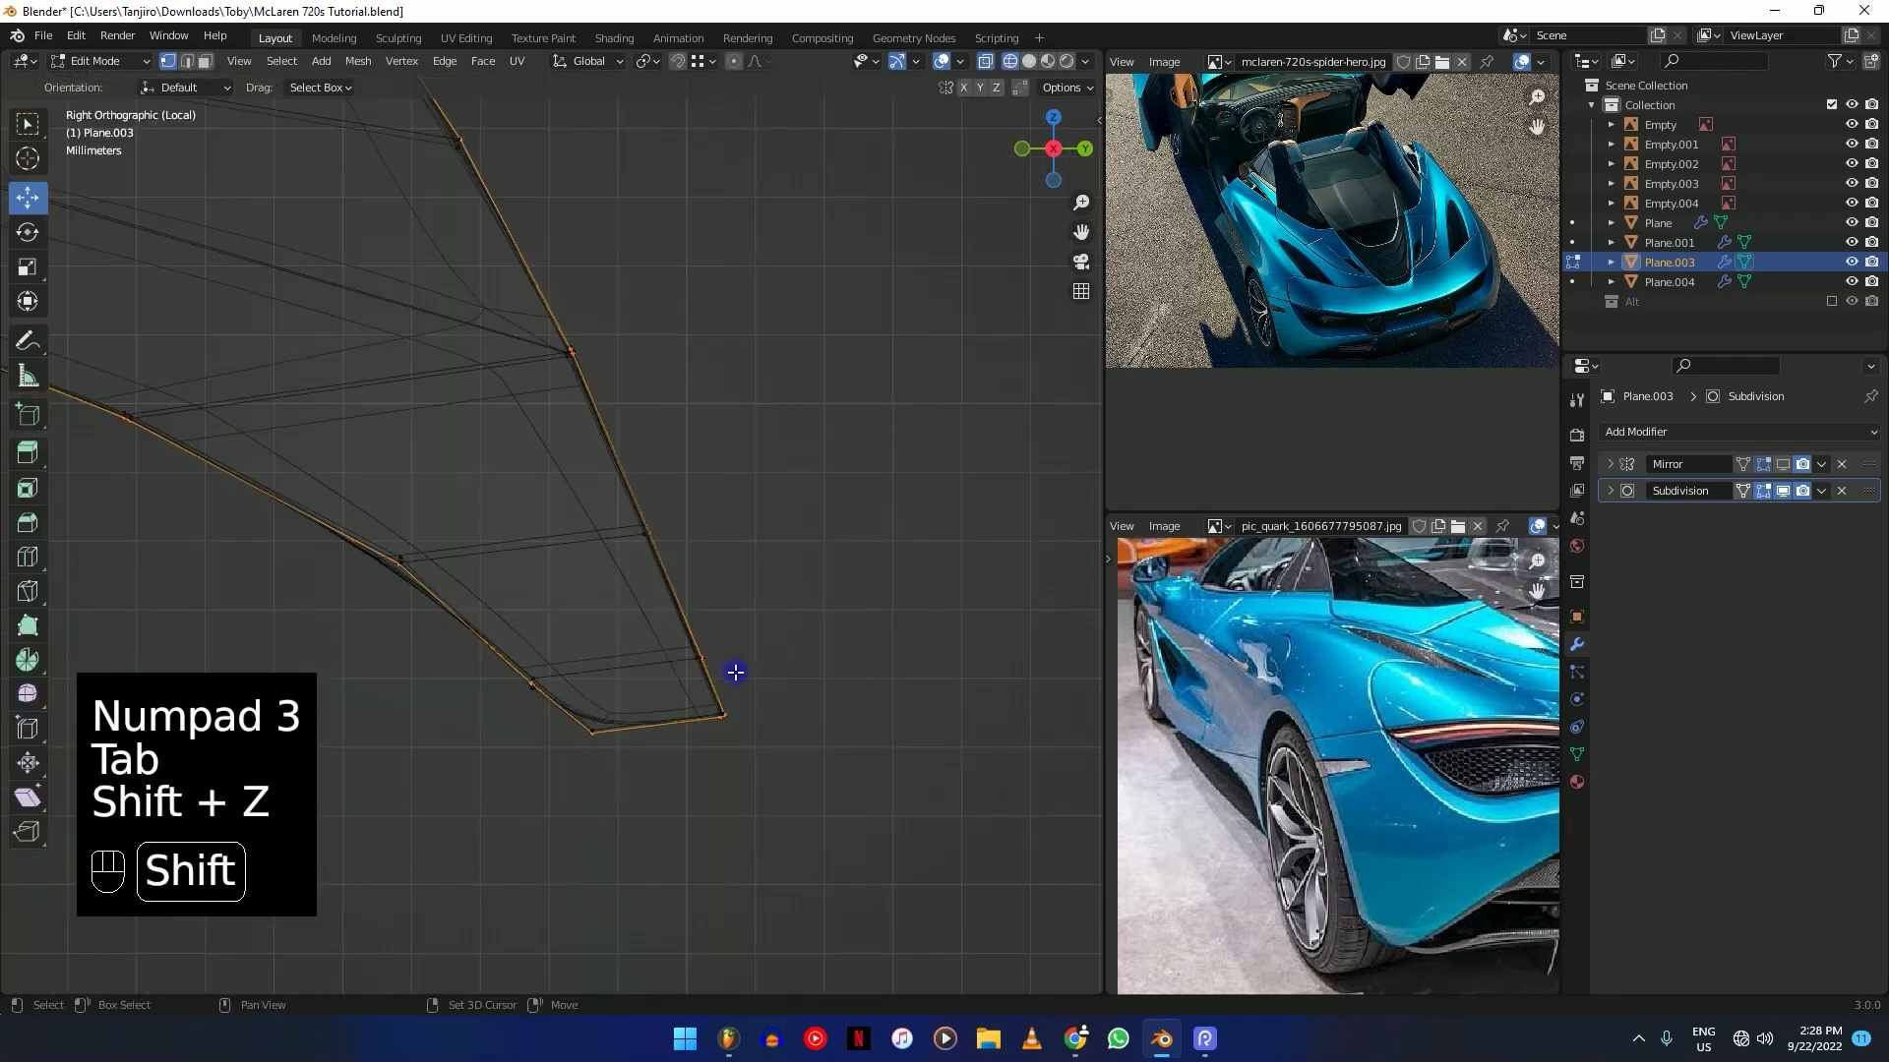
scroll(669, 709, "up", 4)
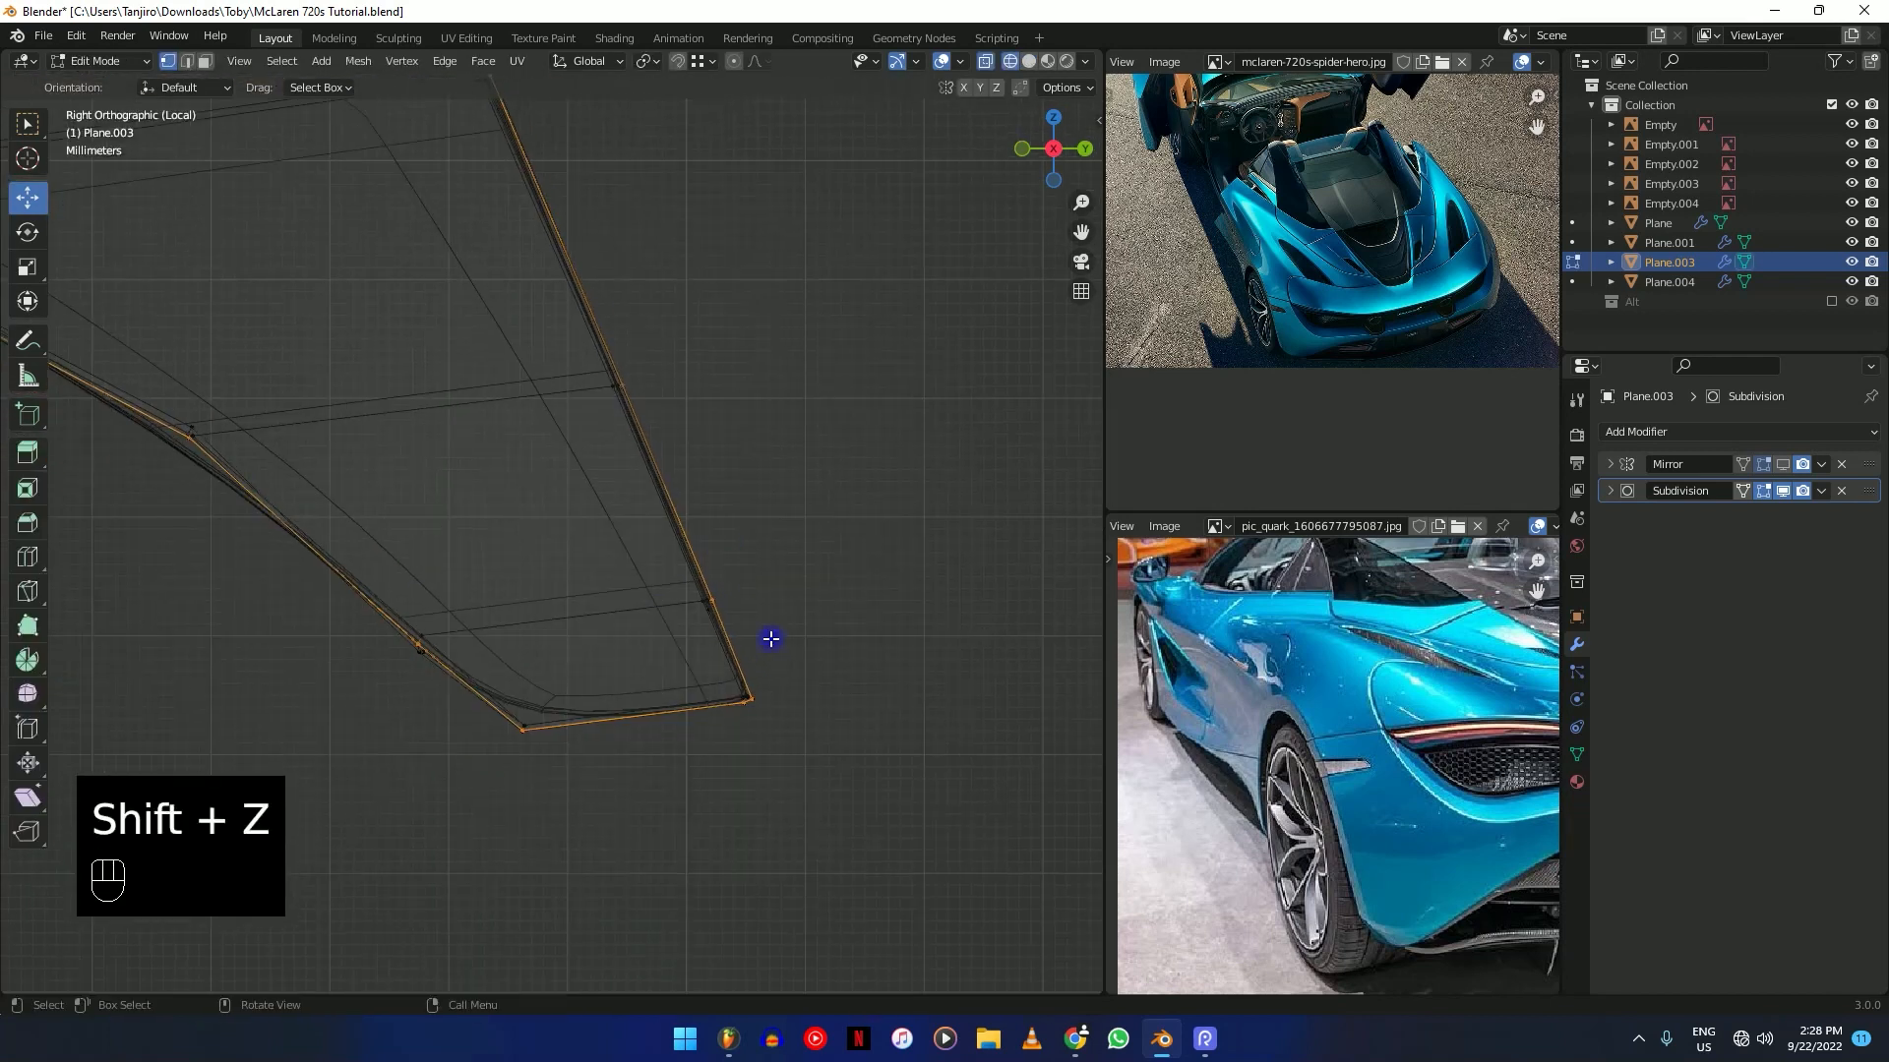
scroll(910, 709, "down", 3)
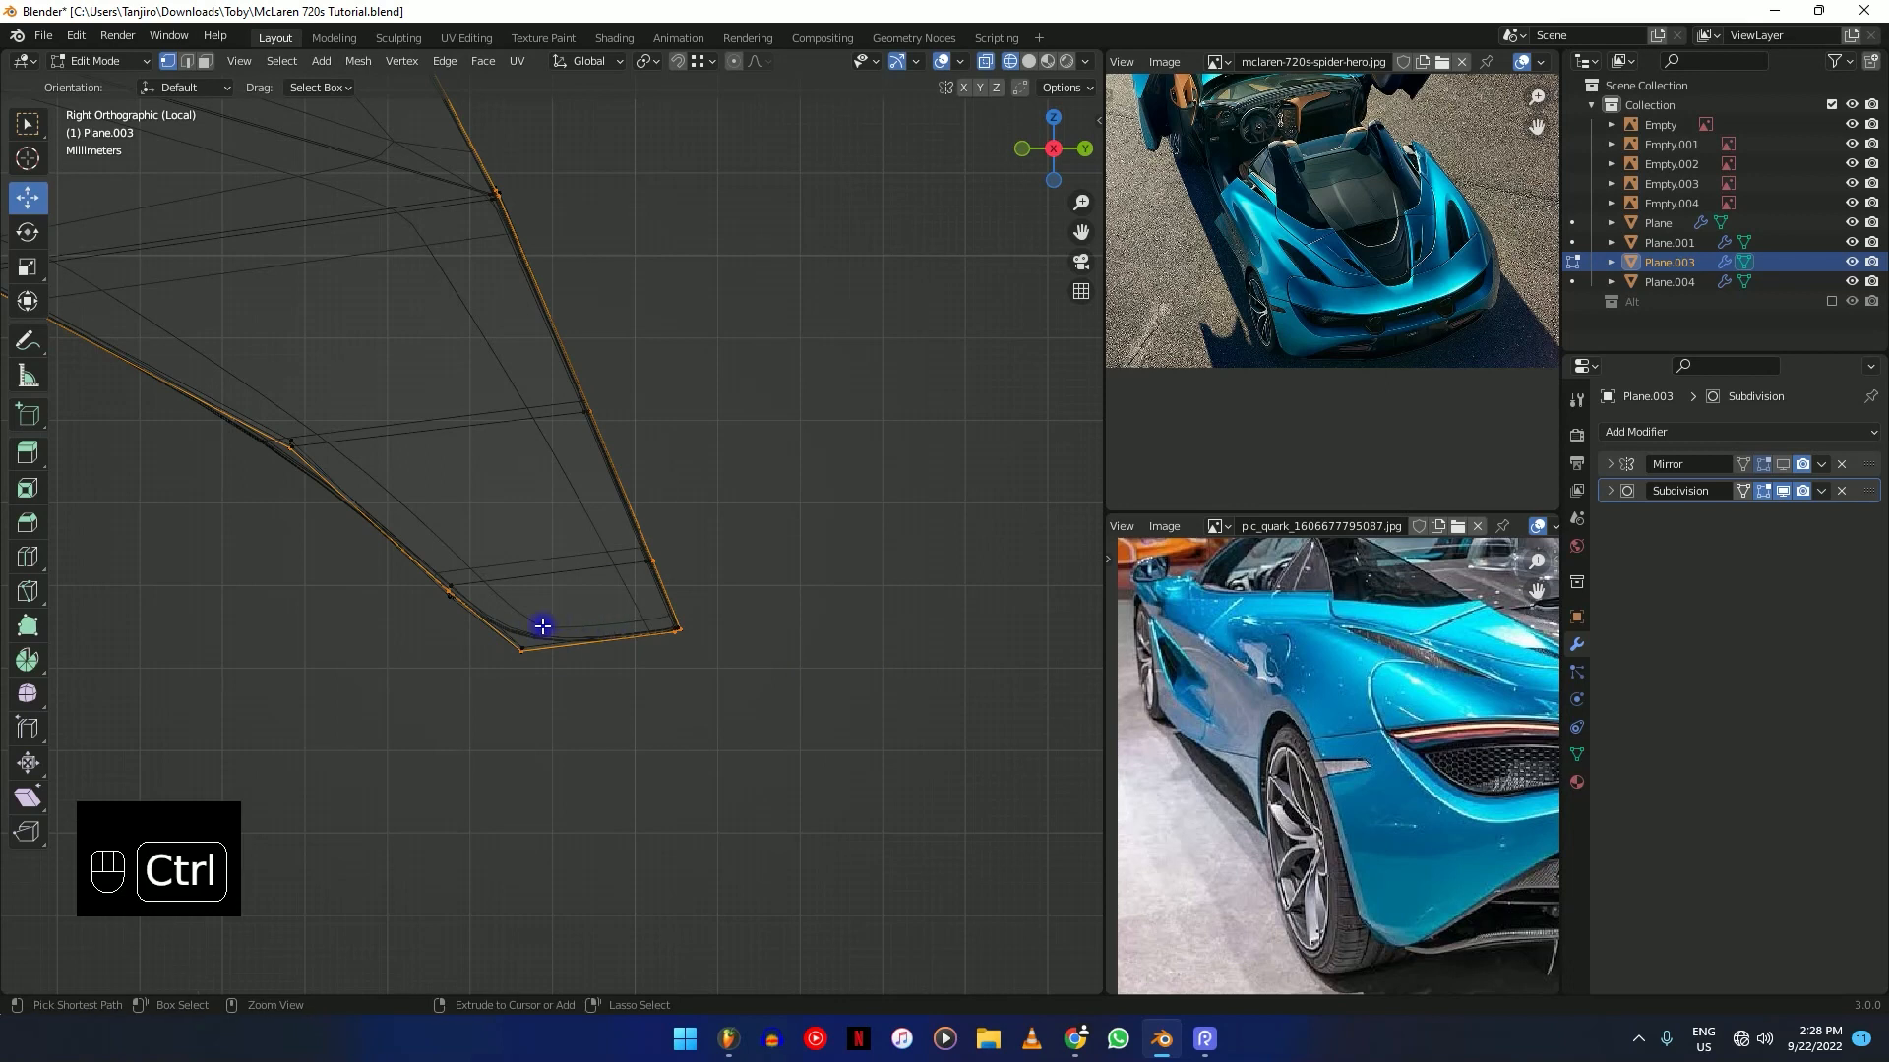
key("ctrl+r")
left_click(496, 631)
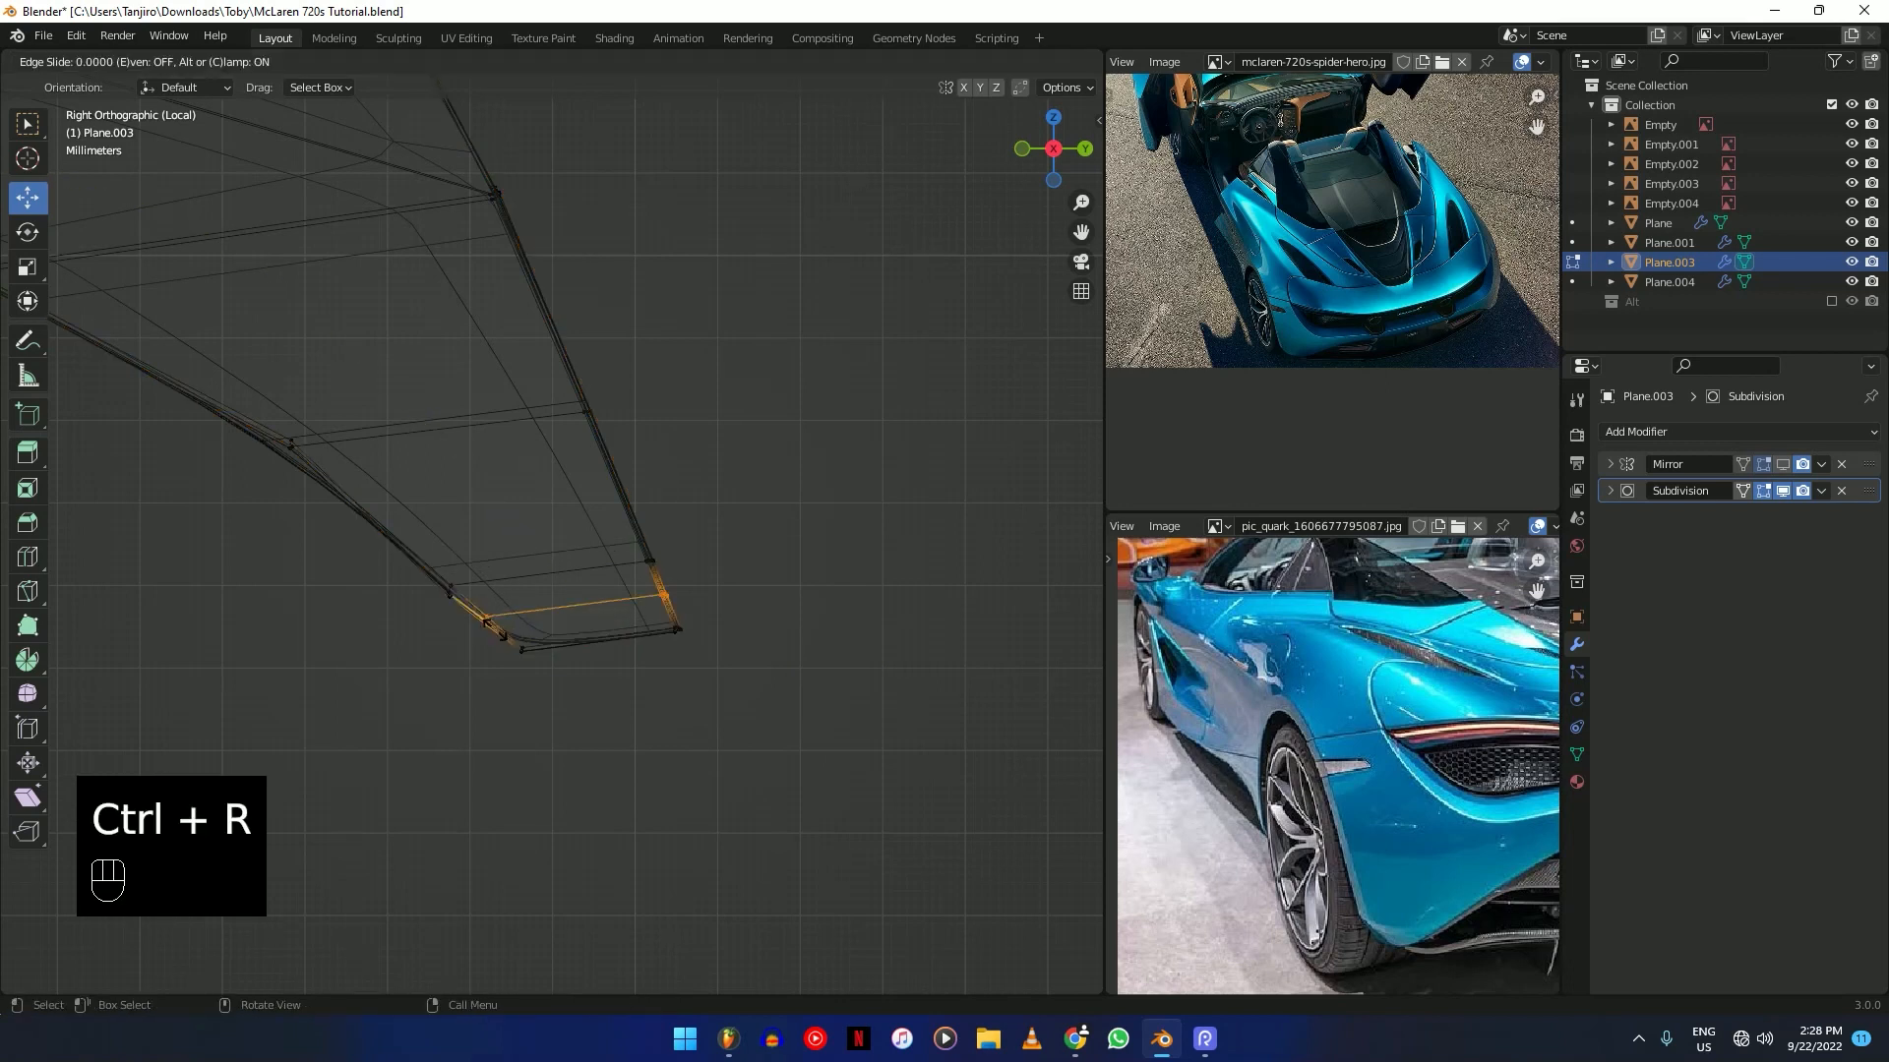
left_click(662, 819)
key("shift+z")
mouse_move(767, 624)
middle_mouse_down()
mouse_move(700, 603)
mouse_move(631, 638)
mouse_move(695, 582)
mouse_move(952, 581)
middle_mouse_up()
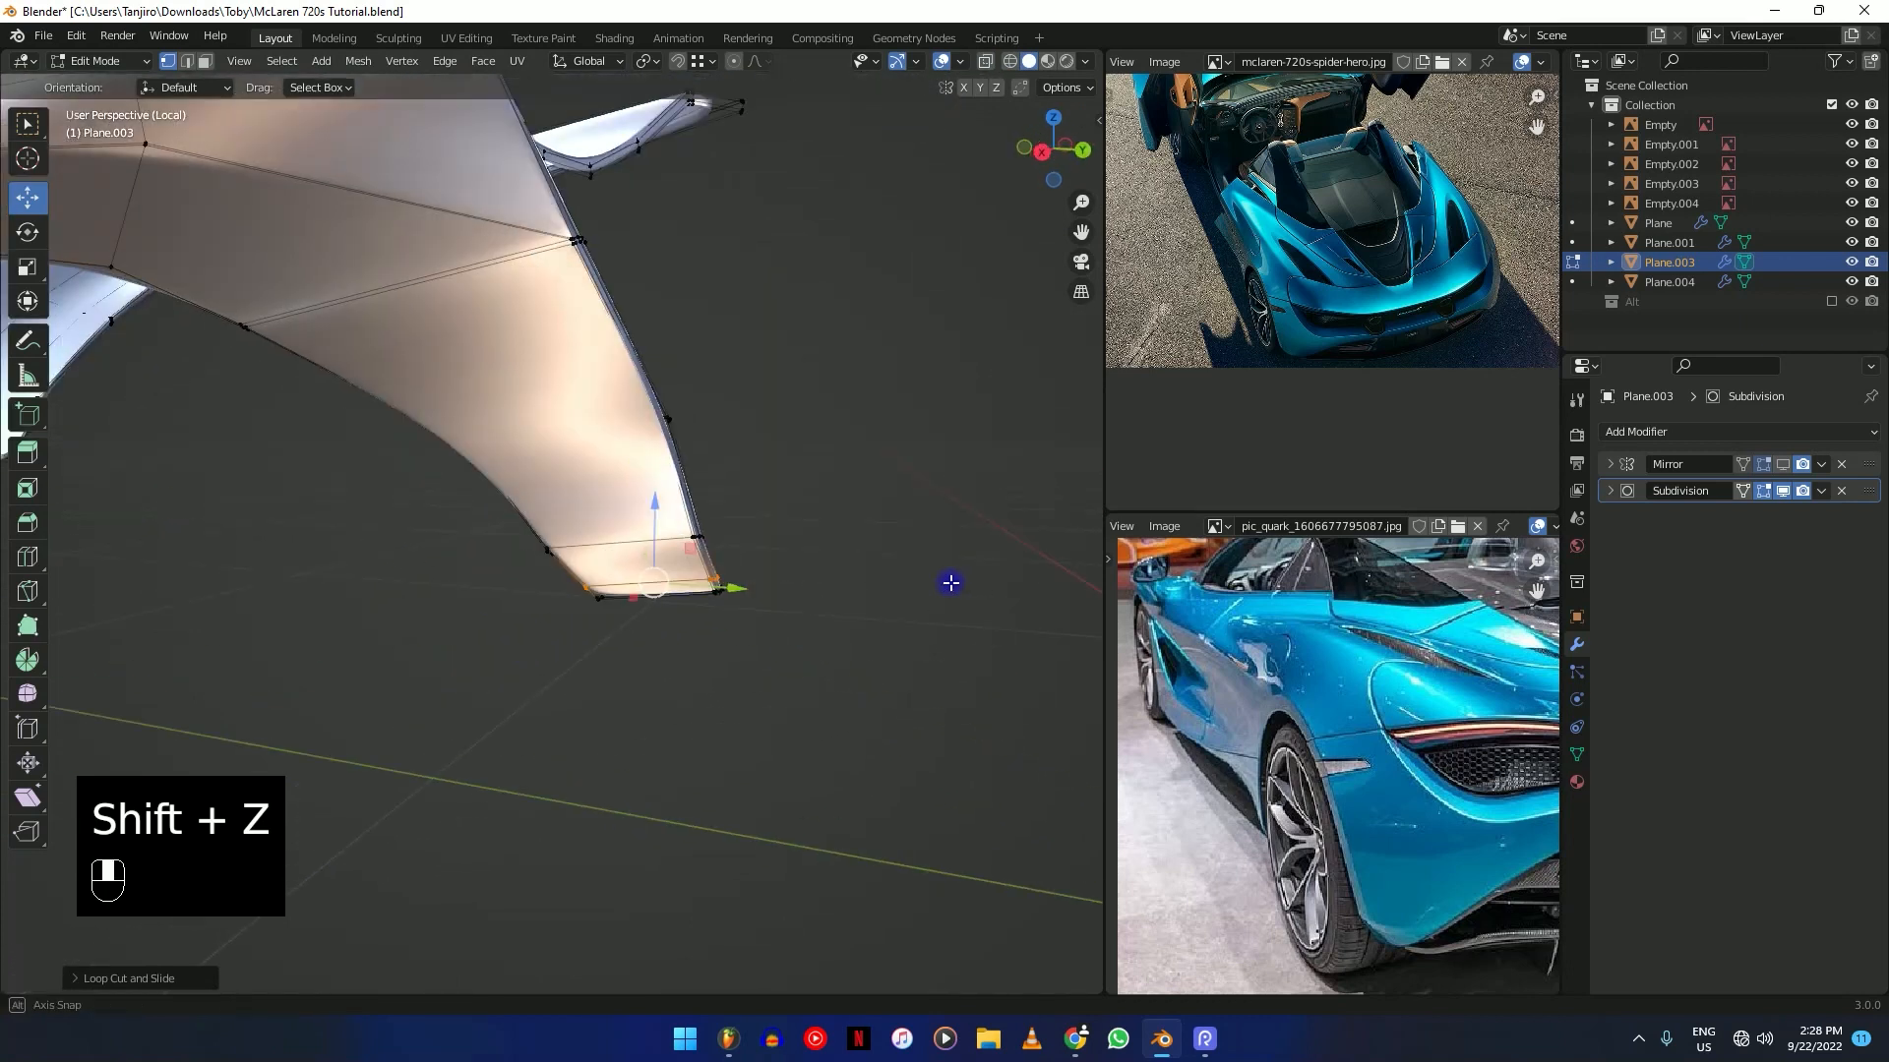
Select the rim vertices at the tip's lower corner on the wheel-arch side and crease their edges.
key("KP_1")
key("KP_3")
scroll(650, 630, "up", 3)
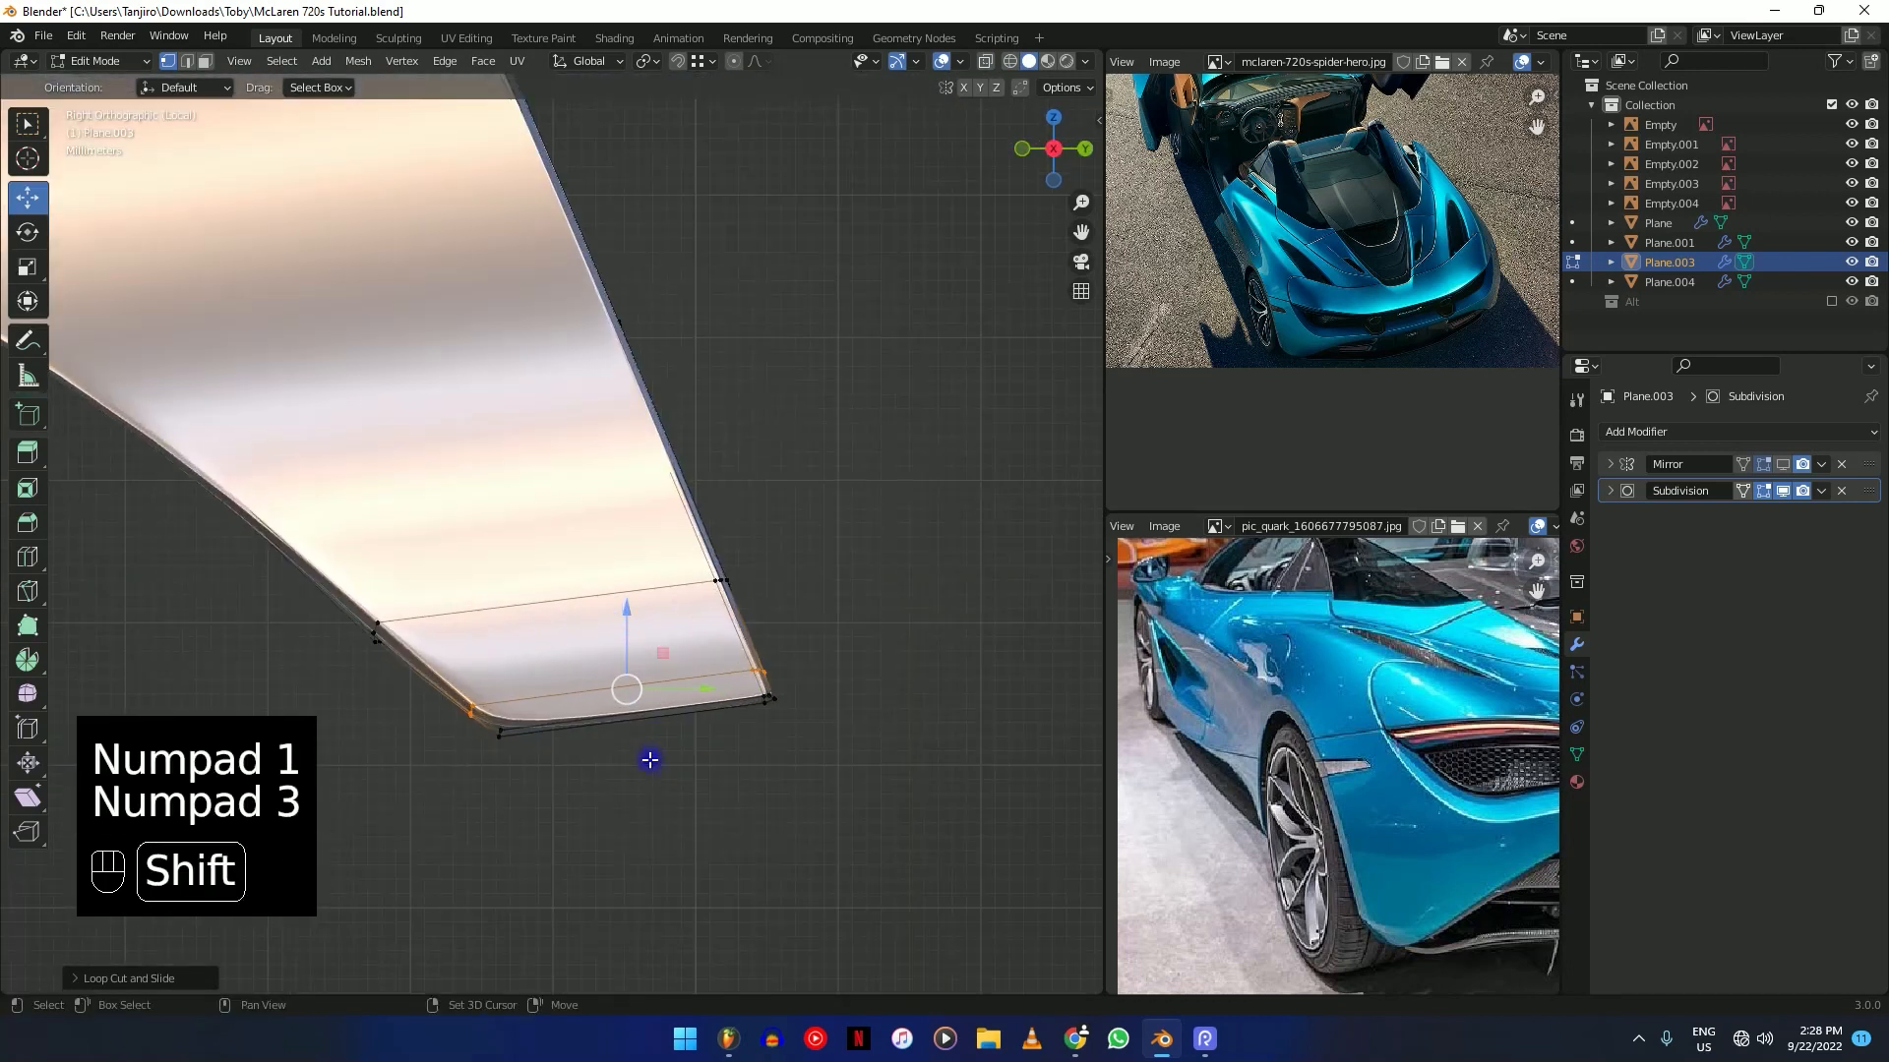
middle_click_drag(653, 738, 776, 573, "shift")
key("shift+z")
scroll(614, 661, "up", 3)
left_click_drag(630, 665, 709, 577)
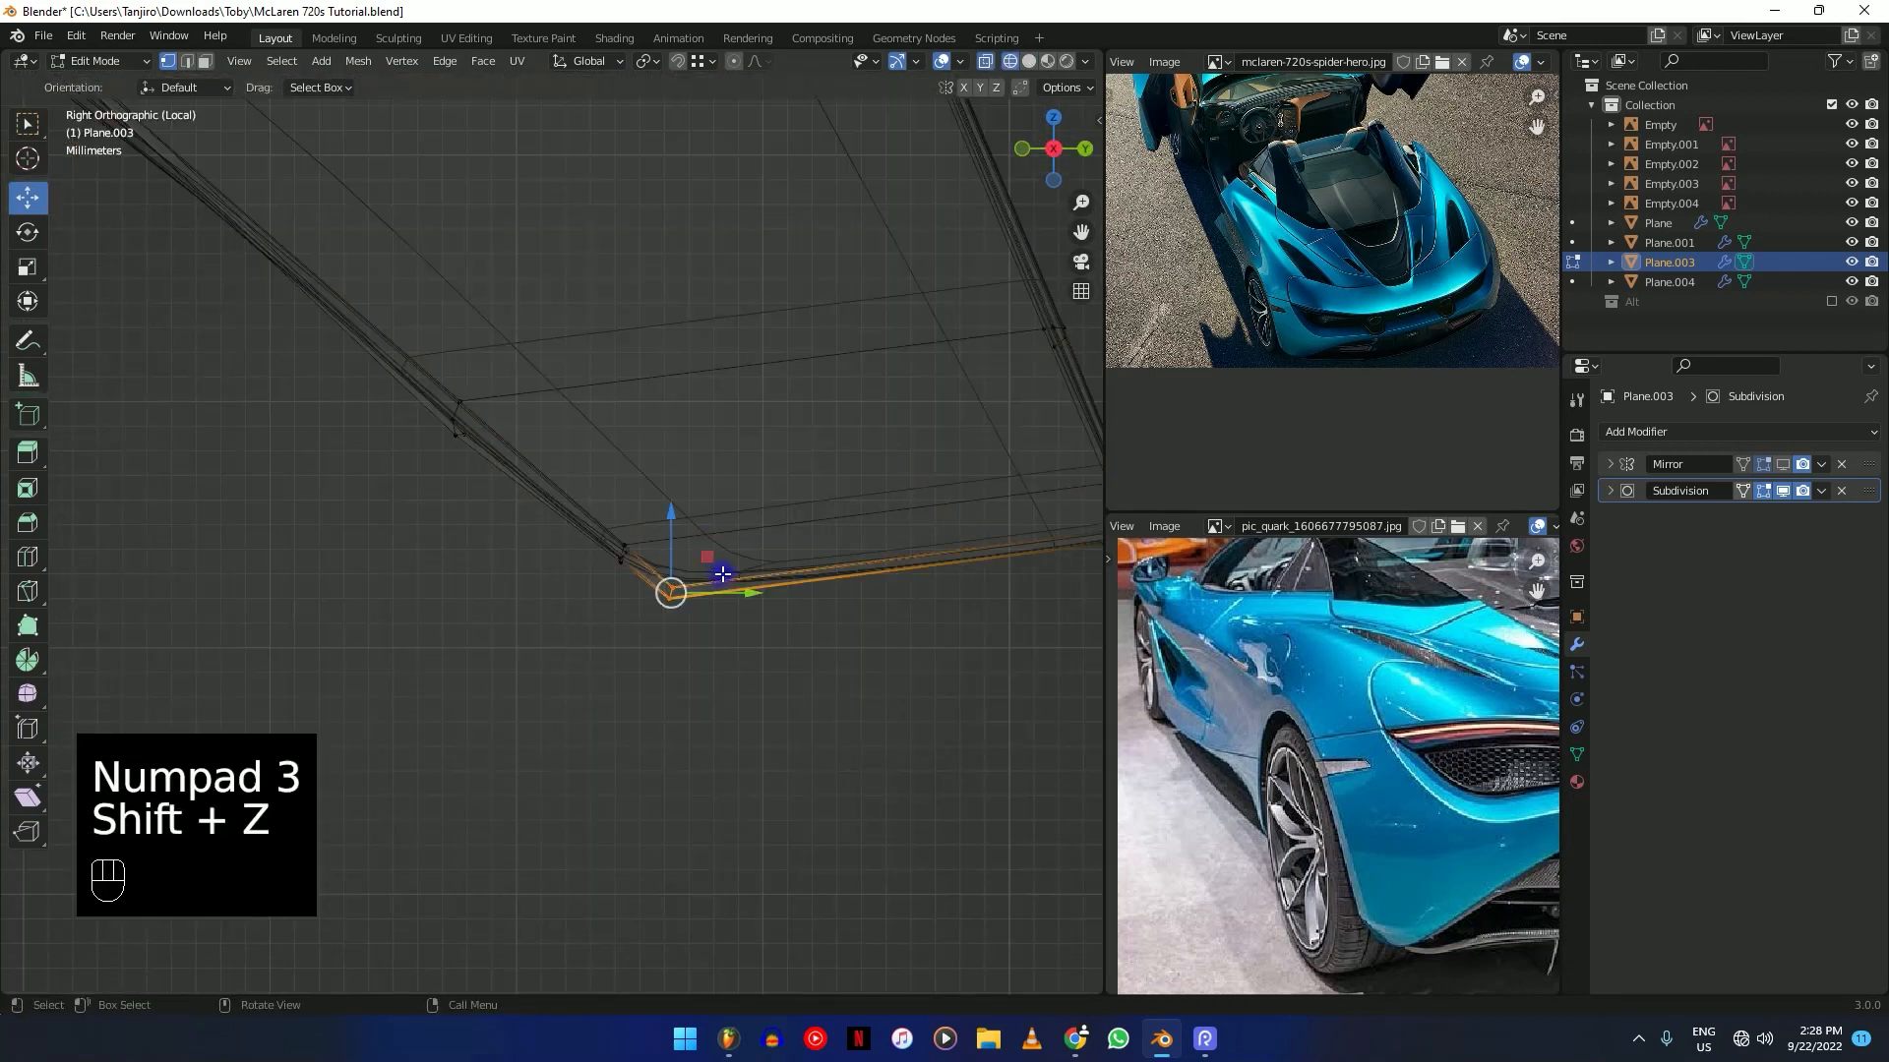
key("shift+z")
key("shift+e")
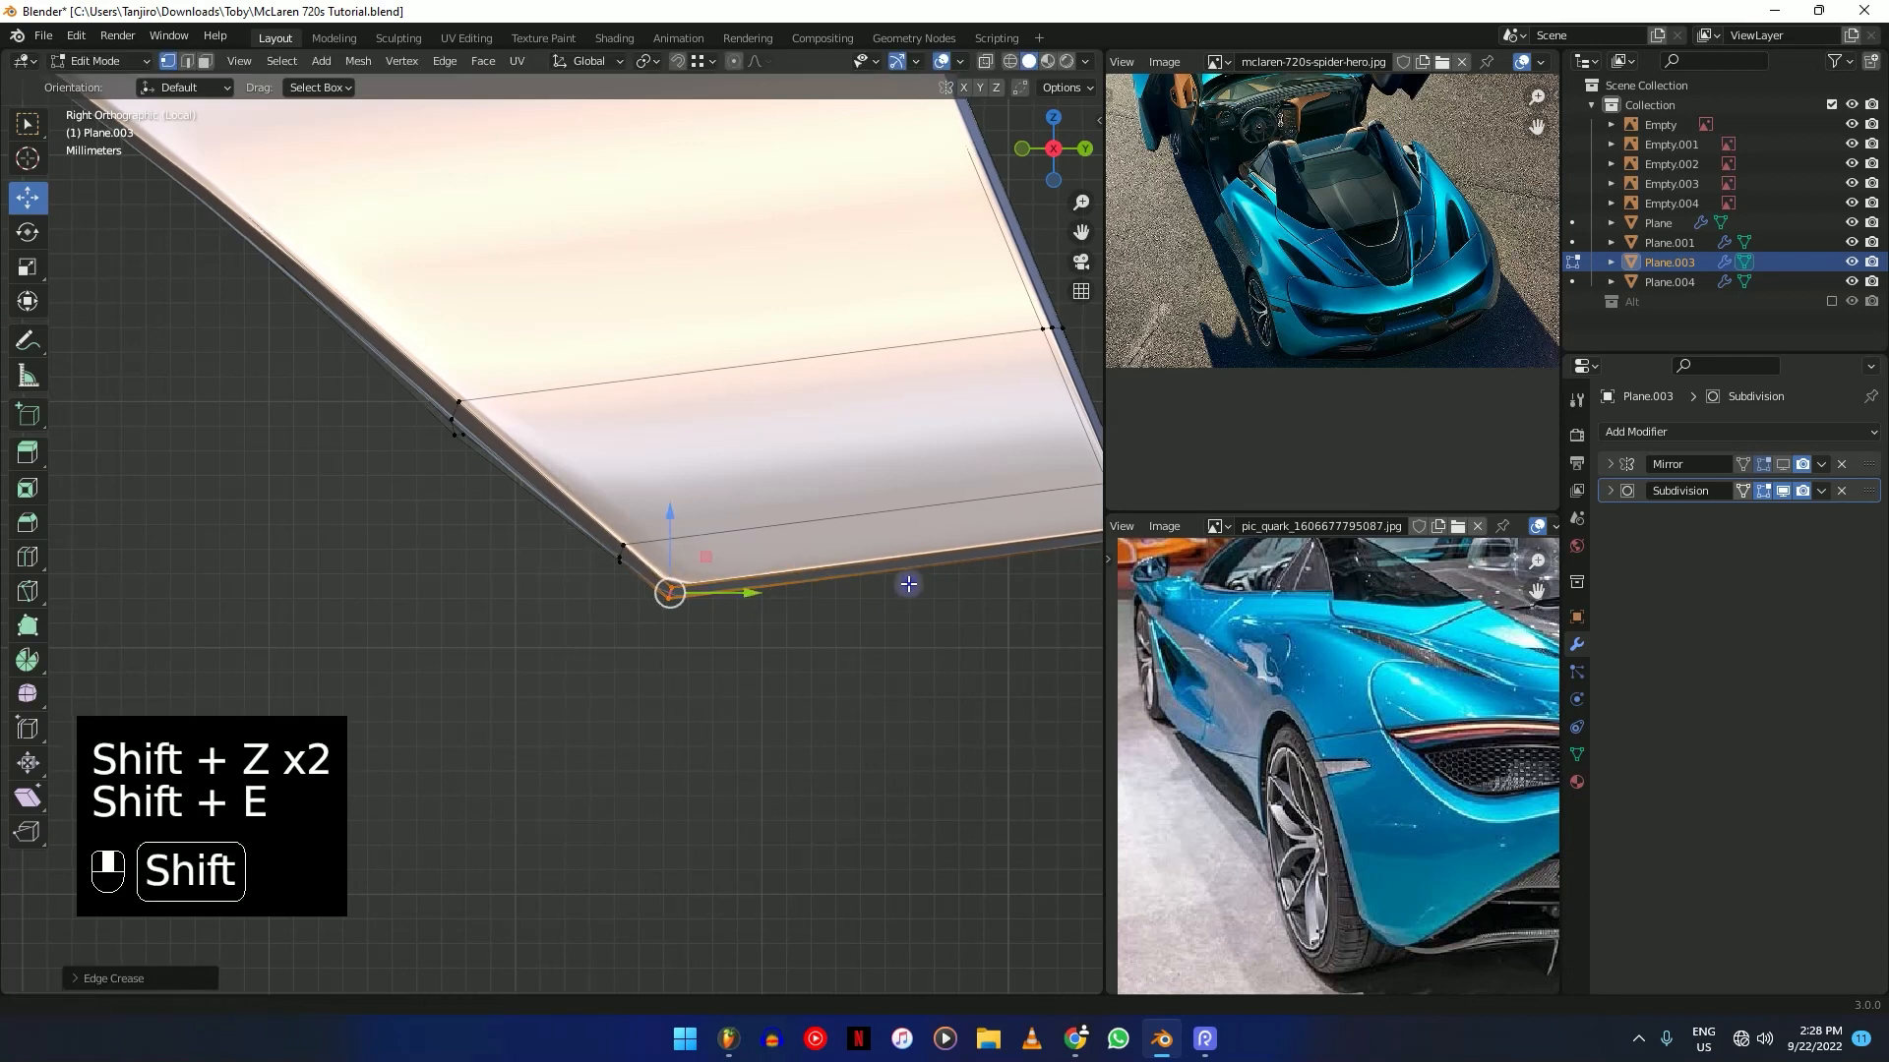
Box-select the rim vertices at the tip's opposite lower corner in wireframe.
middle_click_drag(908, 585, 610, 595, "shift")
key("shift+z")
left_click_drag(795, 594, 861, 566)
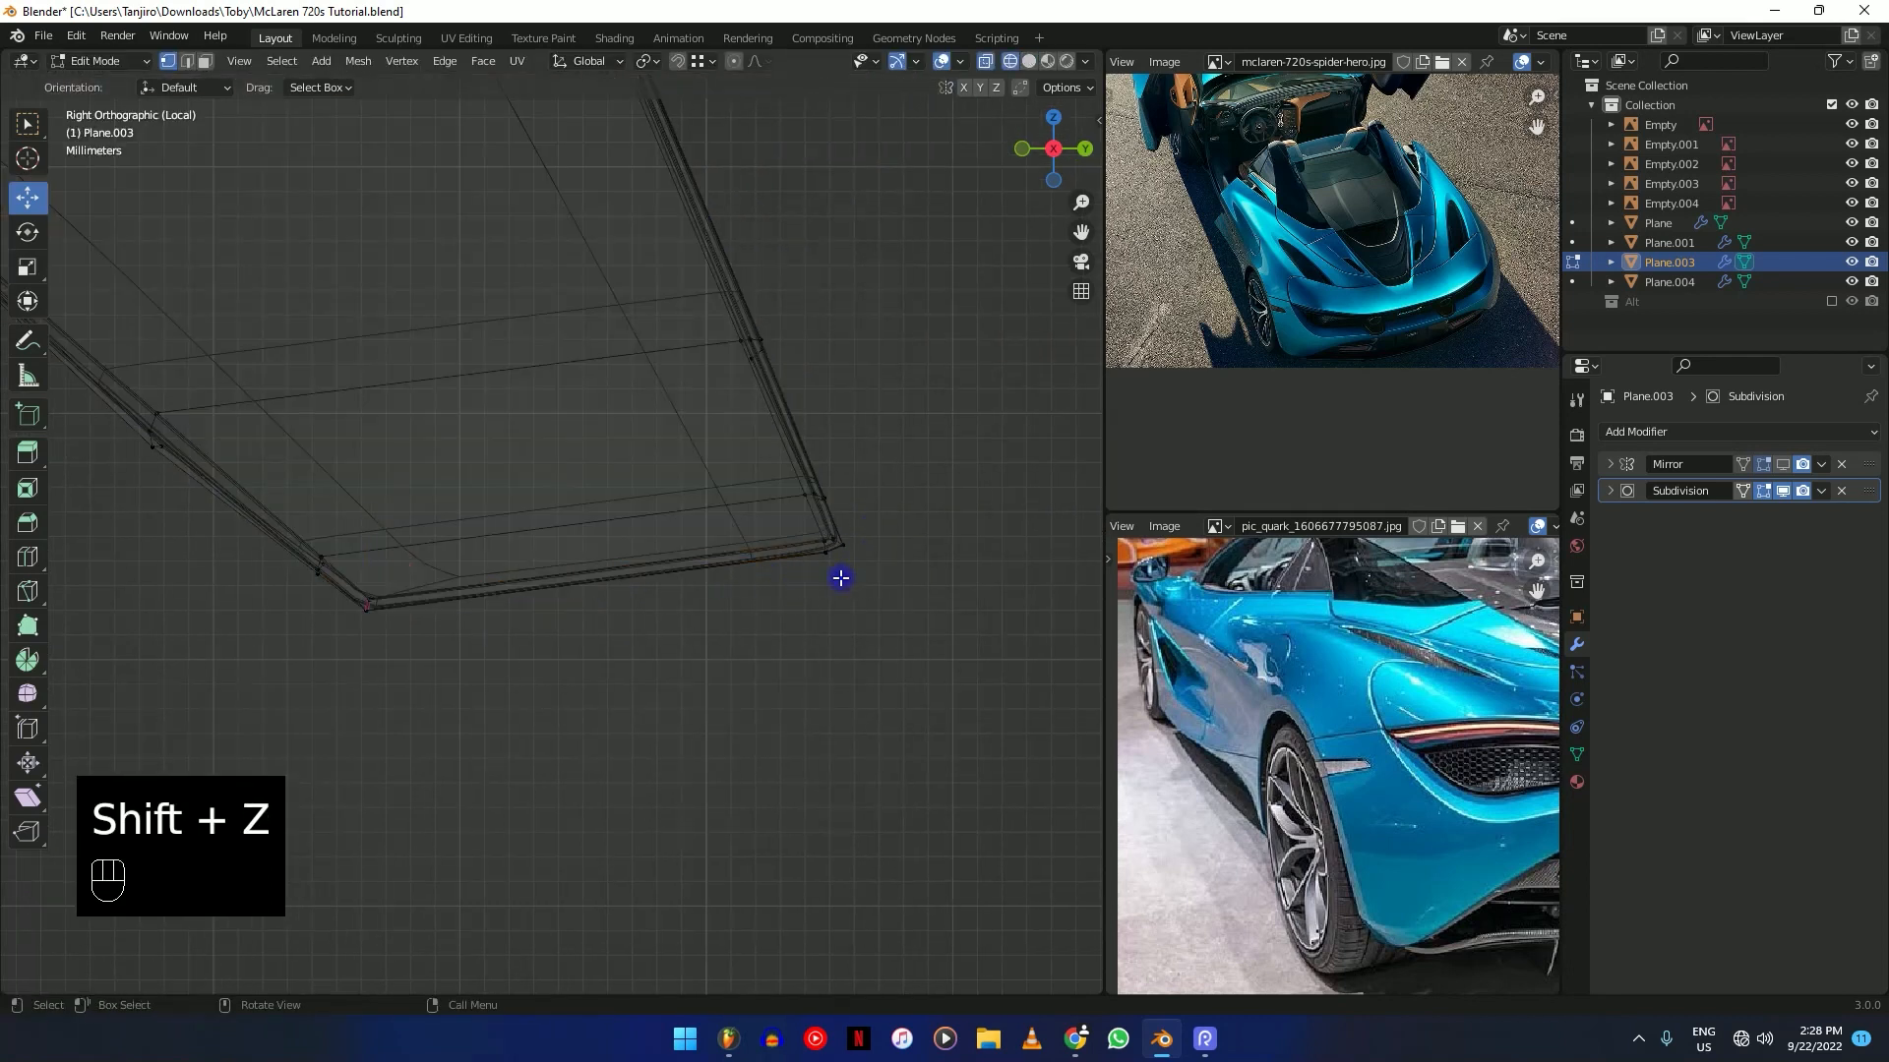
key("shift+z")
Examine the fender panel's overall shape and lower tip in perspective and in the right view.
mouse_move(826, 535)
middle_mouse_down()
mouse_move(704, 565)
mouse_move(745, 549)
mouse_move(675, 455)
mouse_move(393, 476)
mouse_move(512, 560)
middle_mouse_up()
key("Tab")
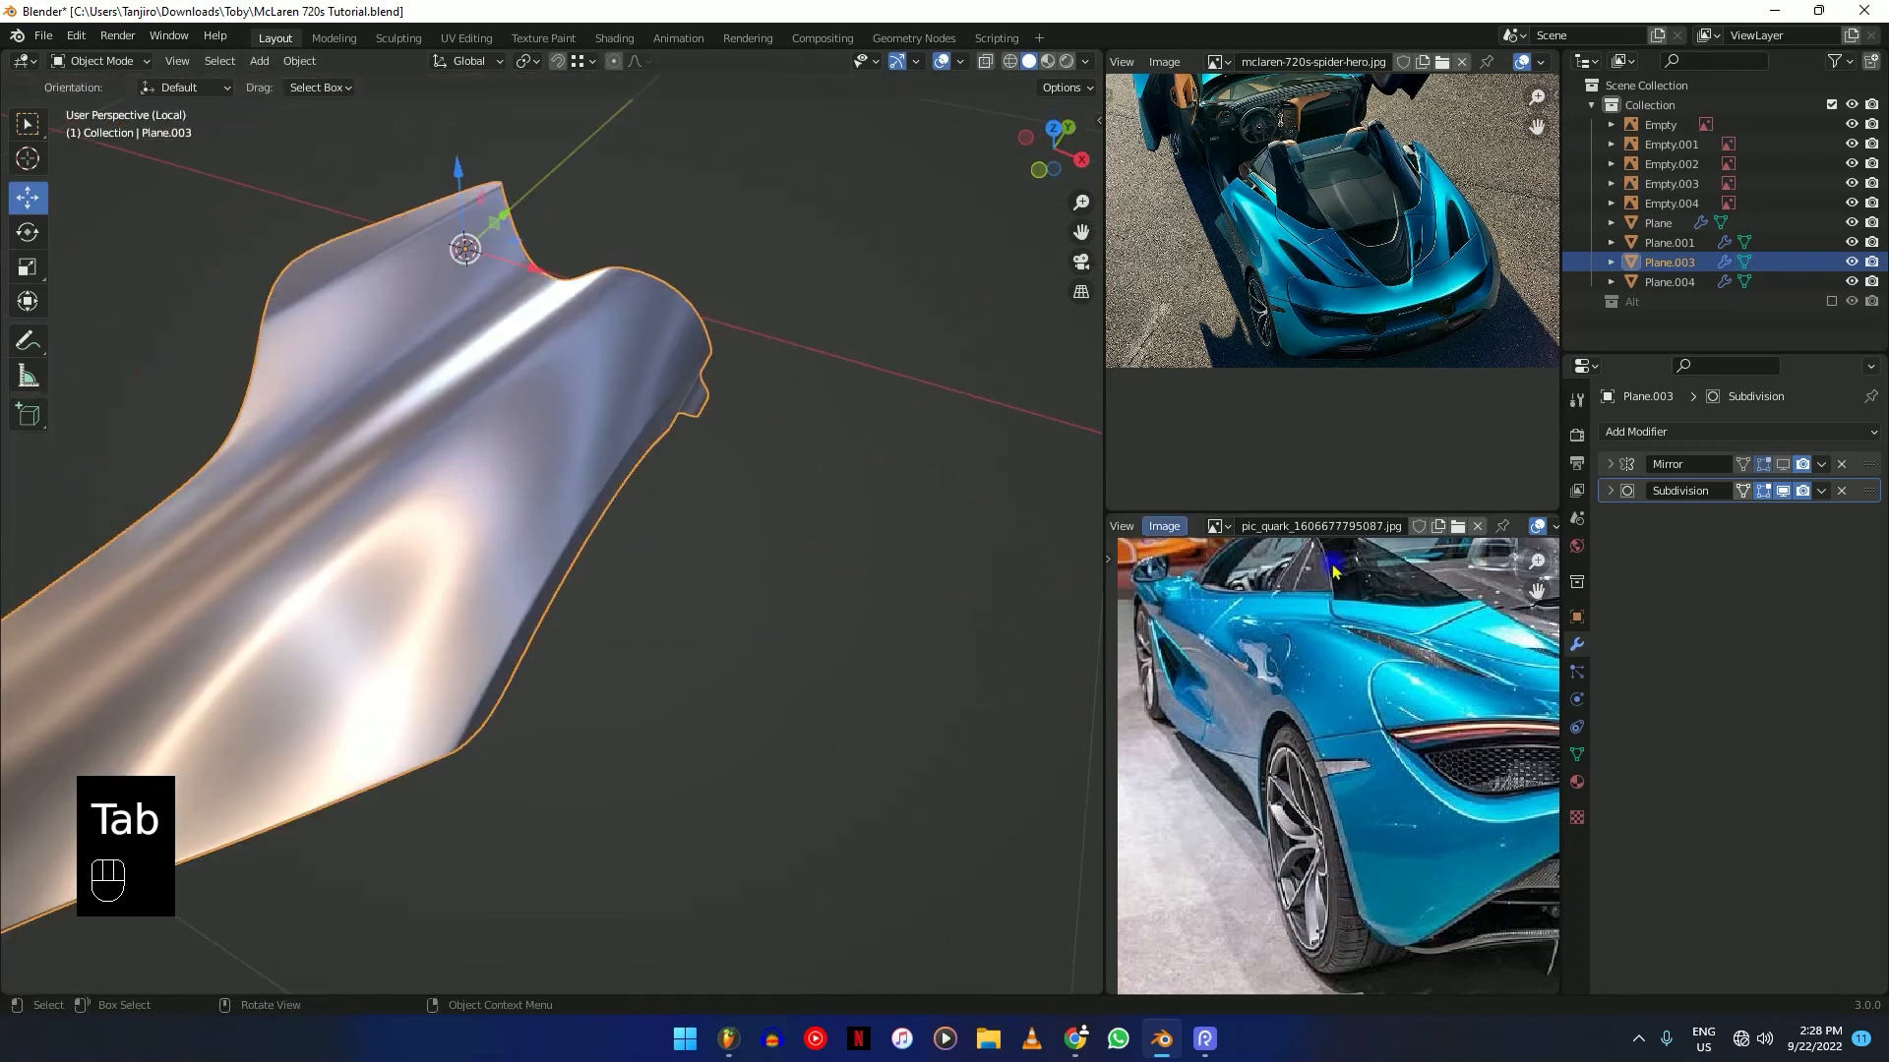
middle_click_drag(684, 731, 738, 645, "shift")
key("KP_3")
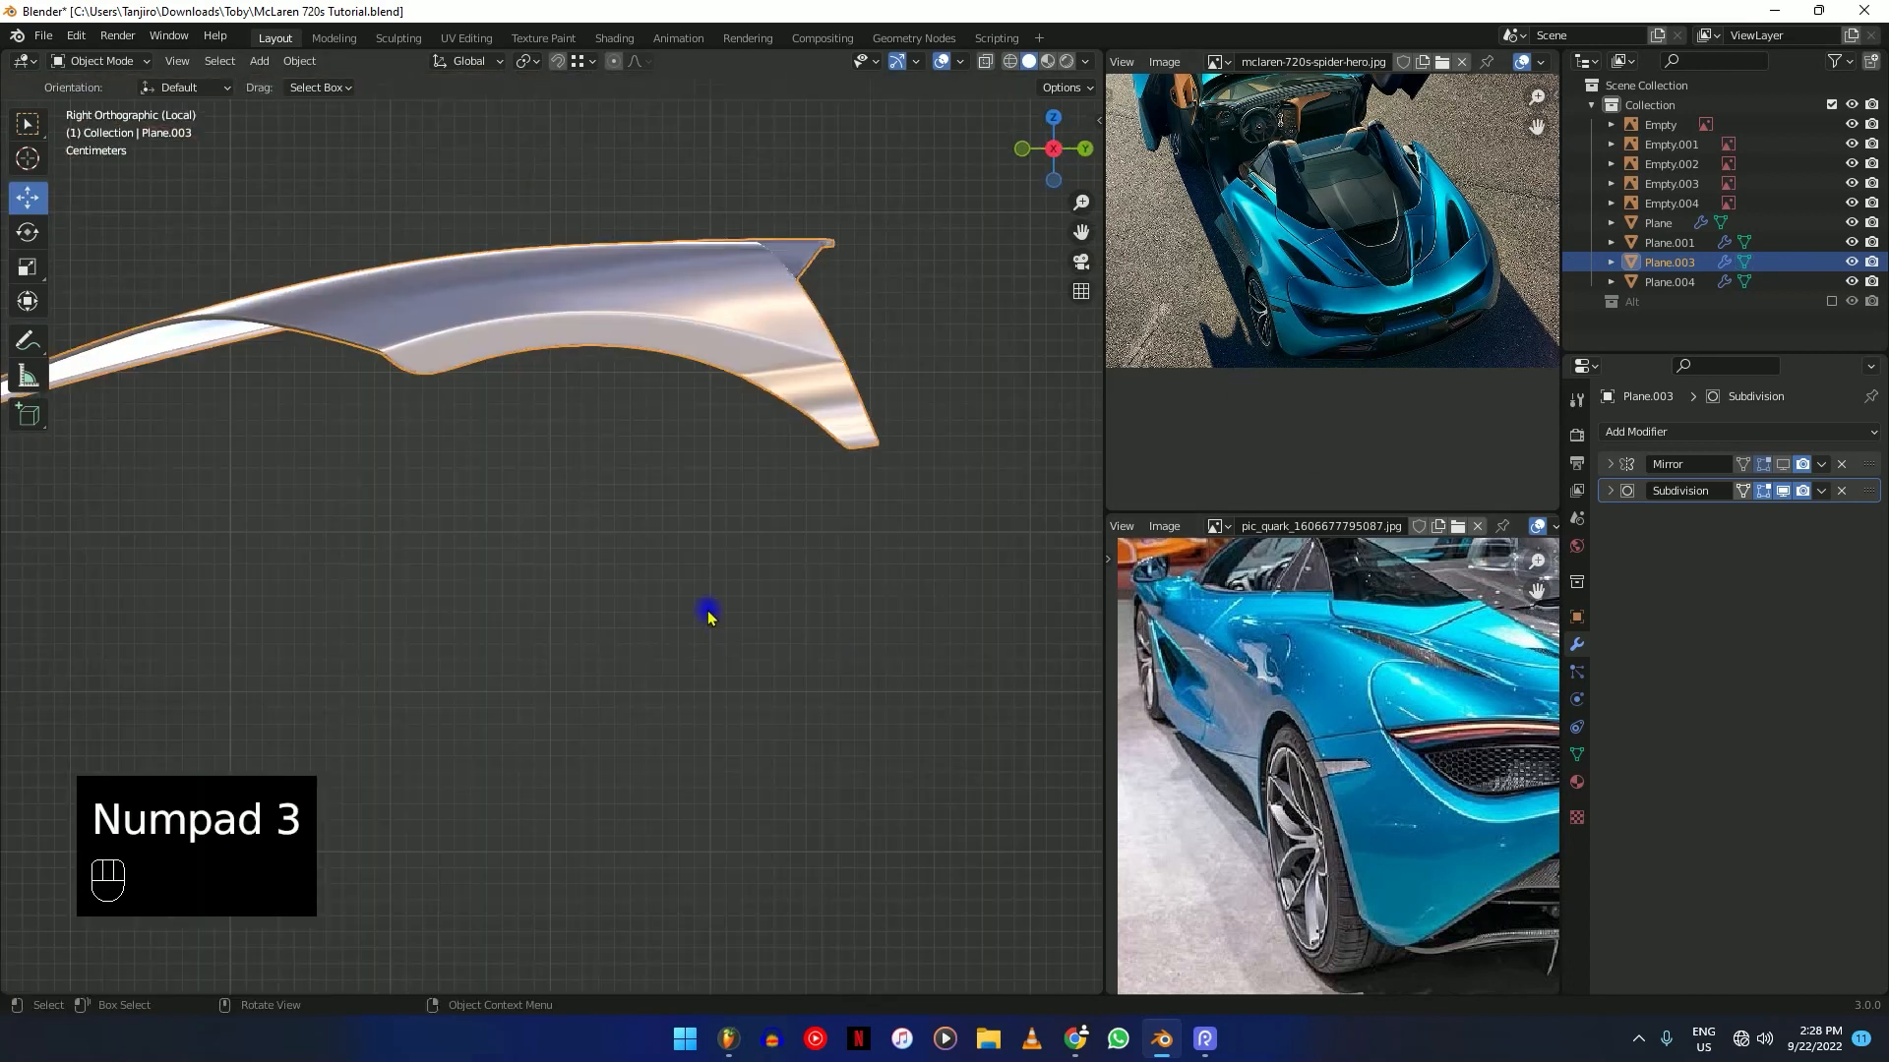
scroll(611, 561, "up", 5)
left_click(563, 524)
key("Tab")
scroll(571, 586, "down", 4)
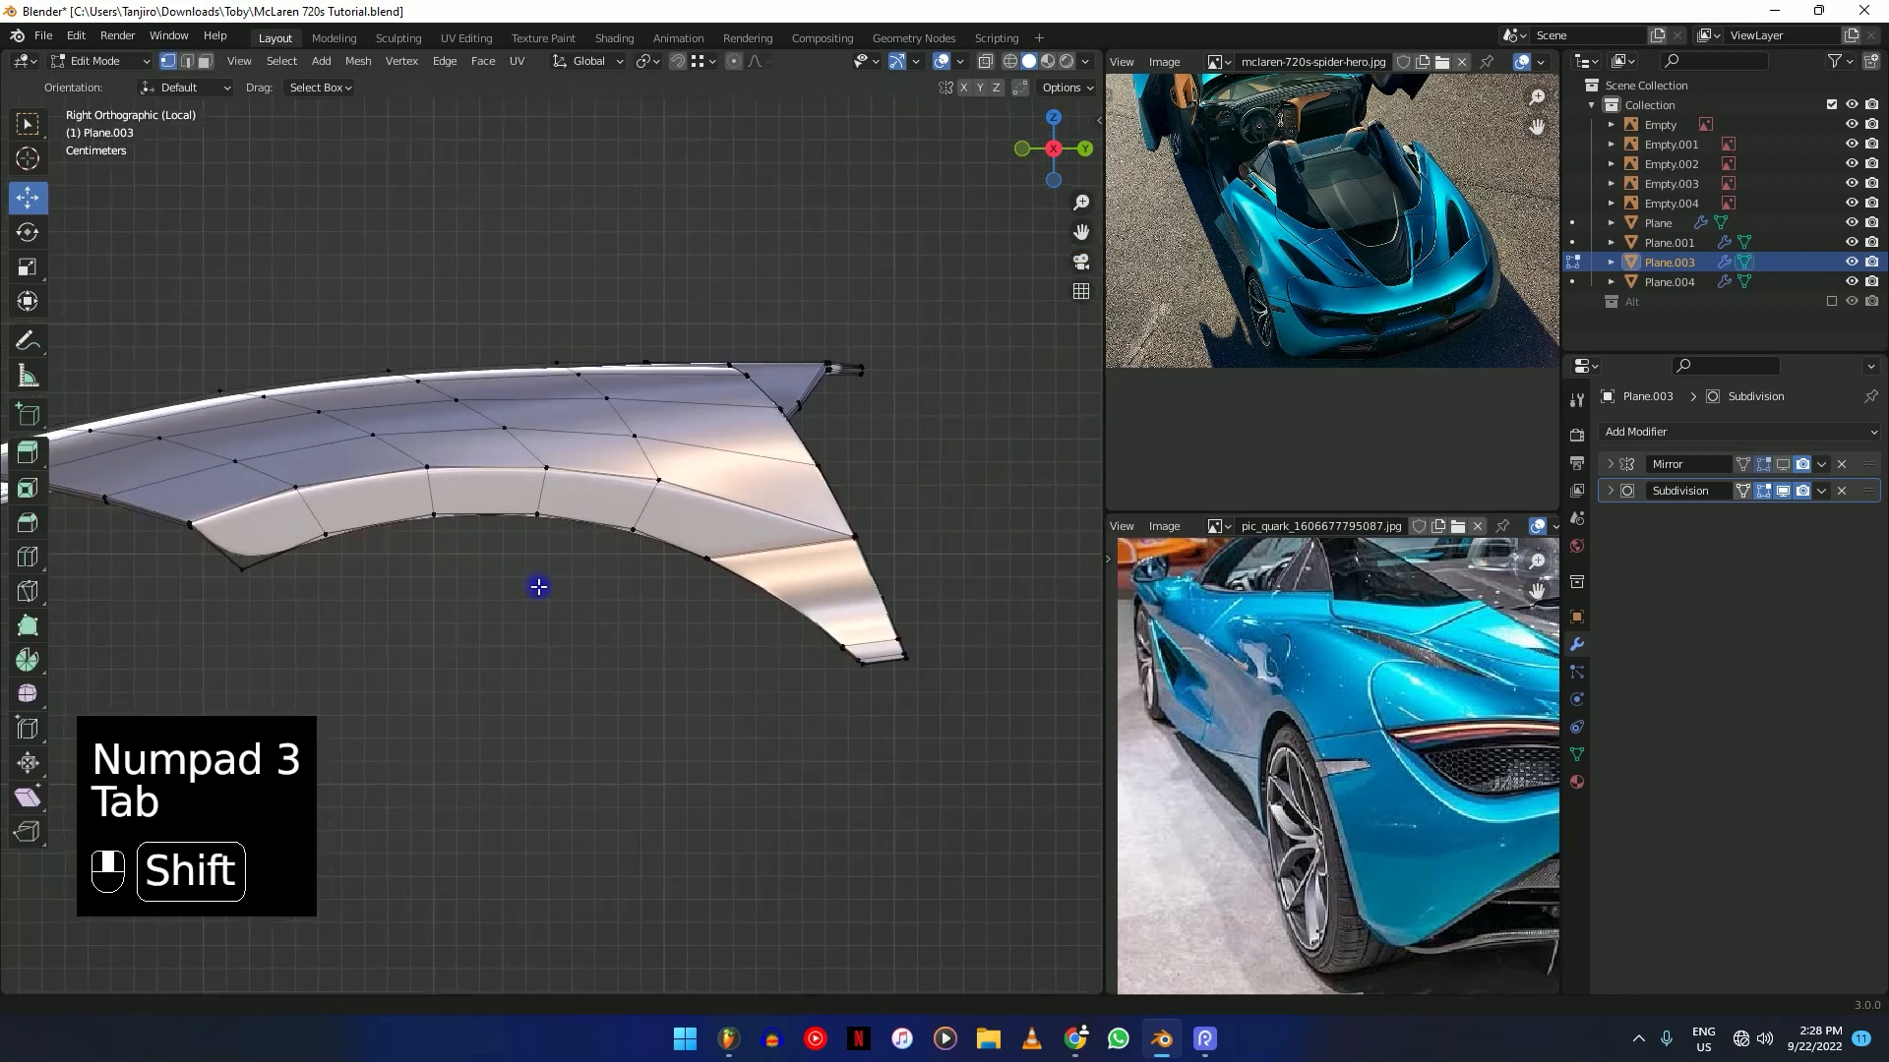
Dissolve the supporting edge loop that runs across the fender's lower tip, close to its bottom edge.
scroll(688, 523, "up", 2)
middle_click_drag(922, 544, 598, 504, "shift")
scroll(704, 622, "up", 7)
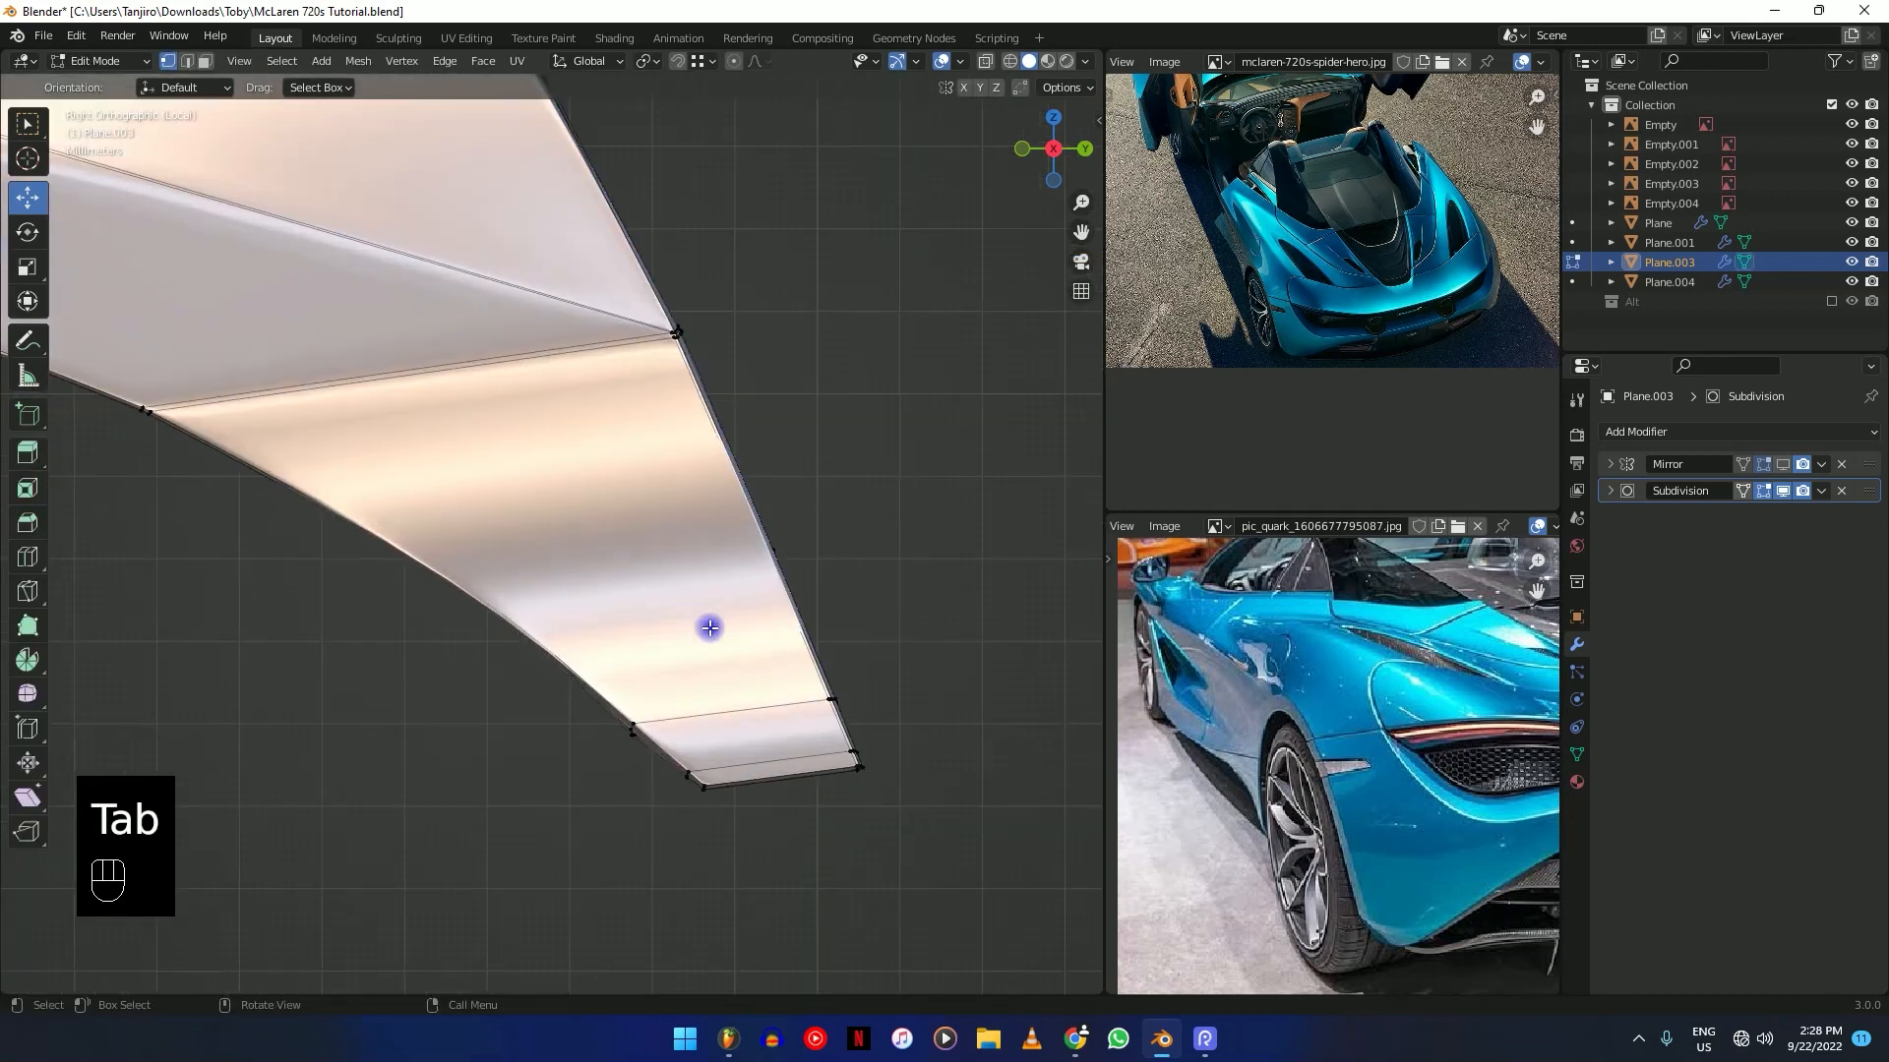
middle_click_drag(784, 717, 846, 690, "shift")
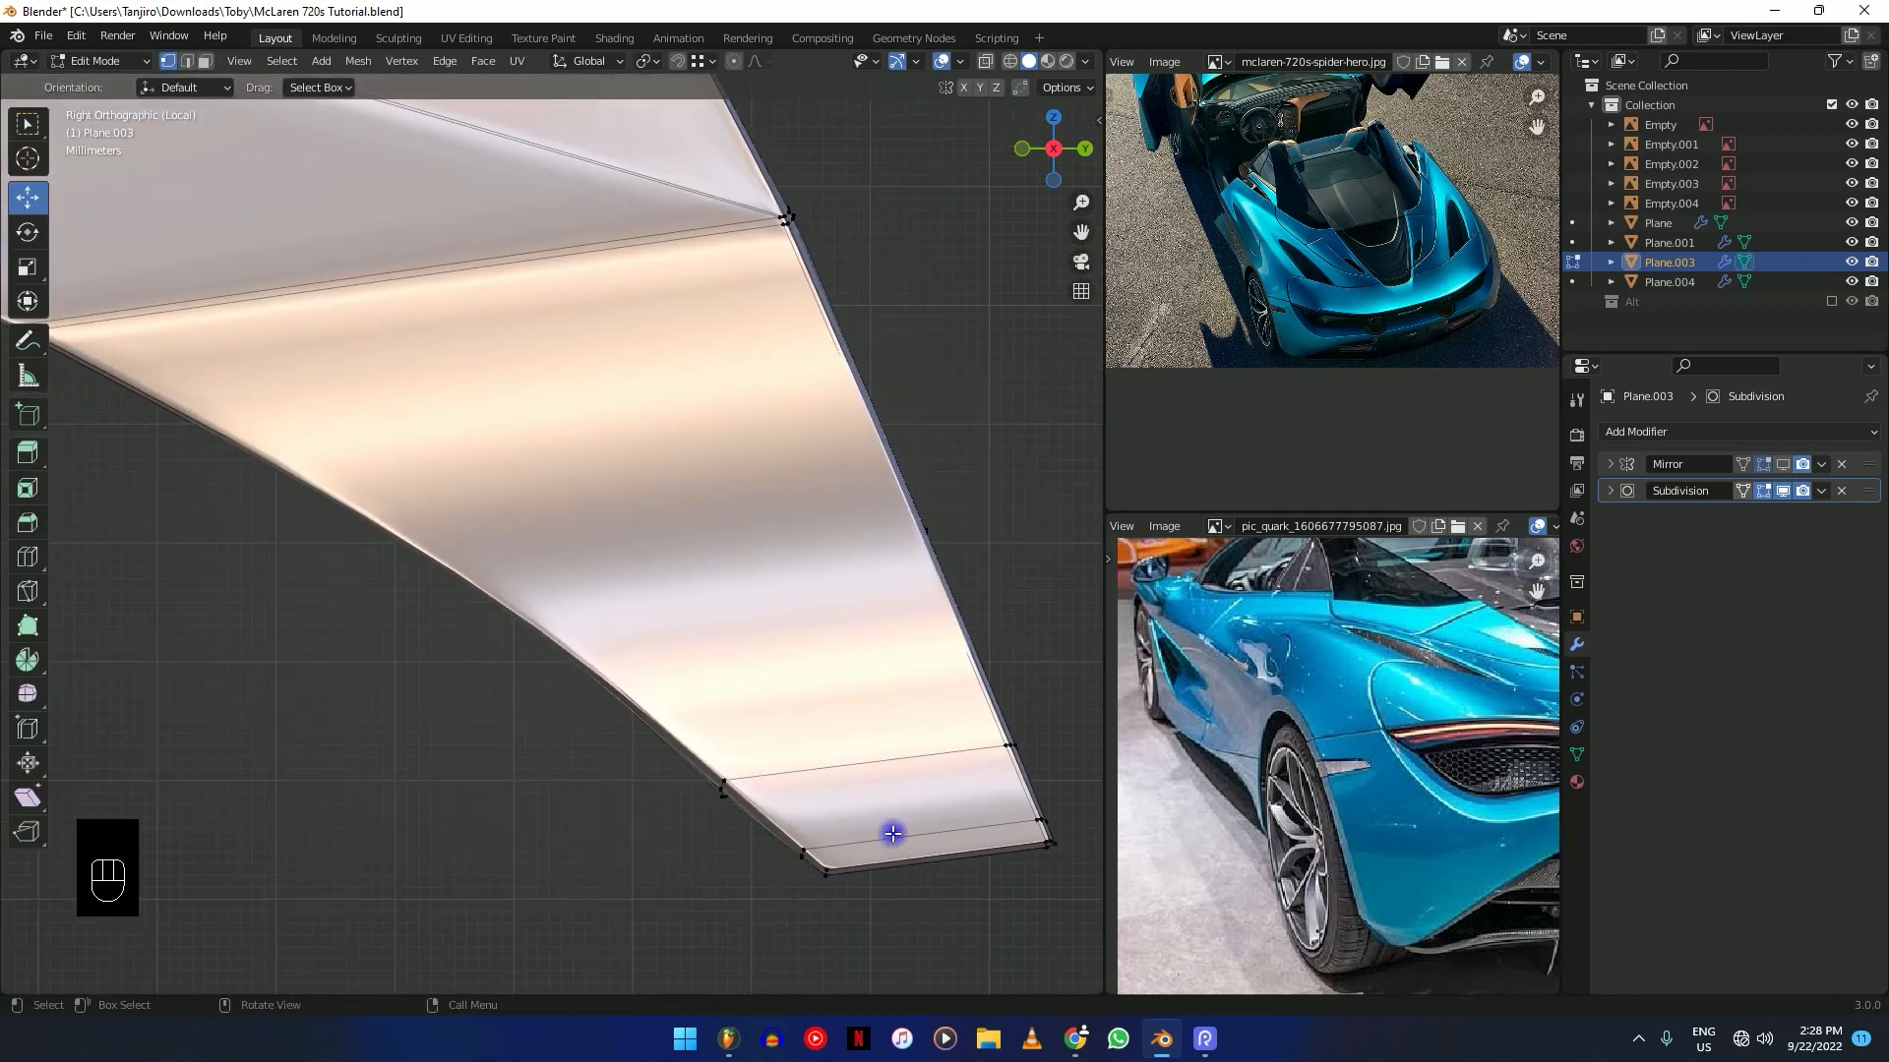
scroll(900, 805, "down", 2)
middle_click_drag(870, 728, 788, 574, "shift")
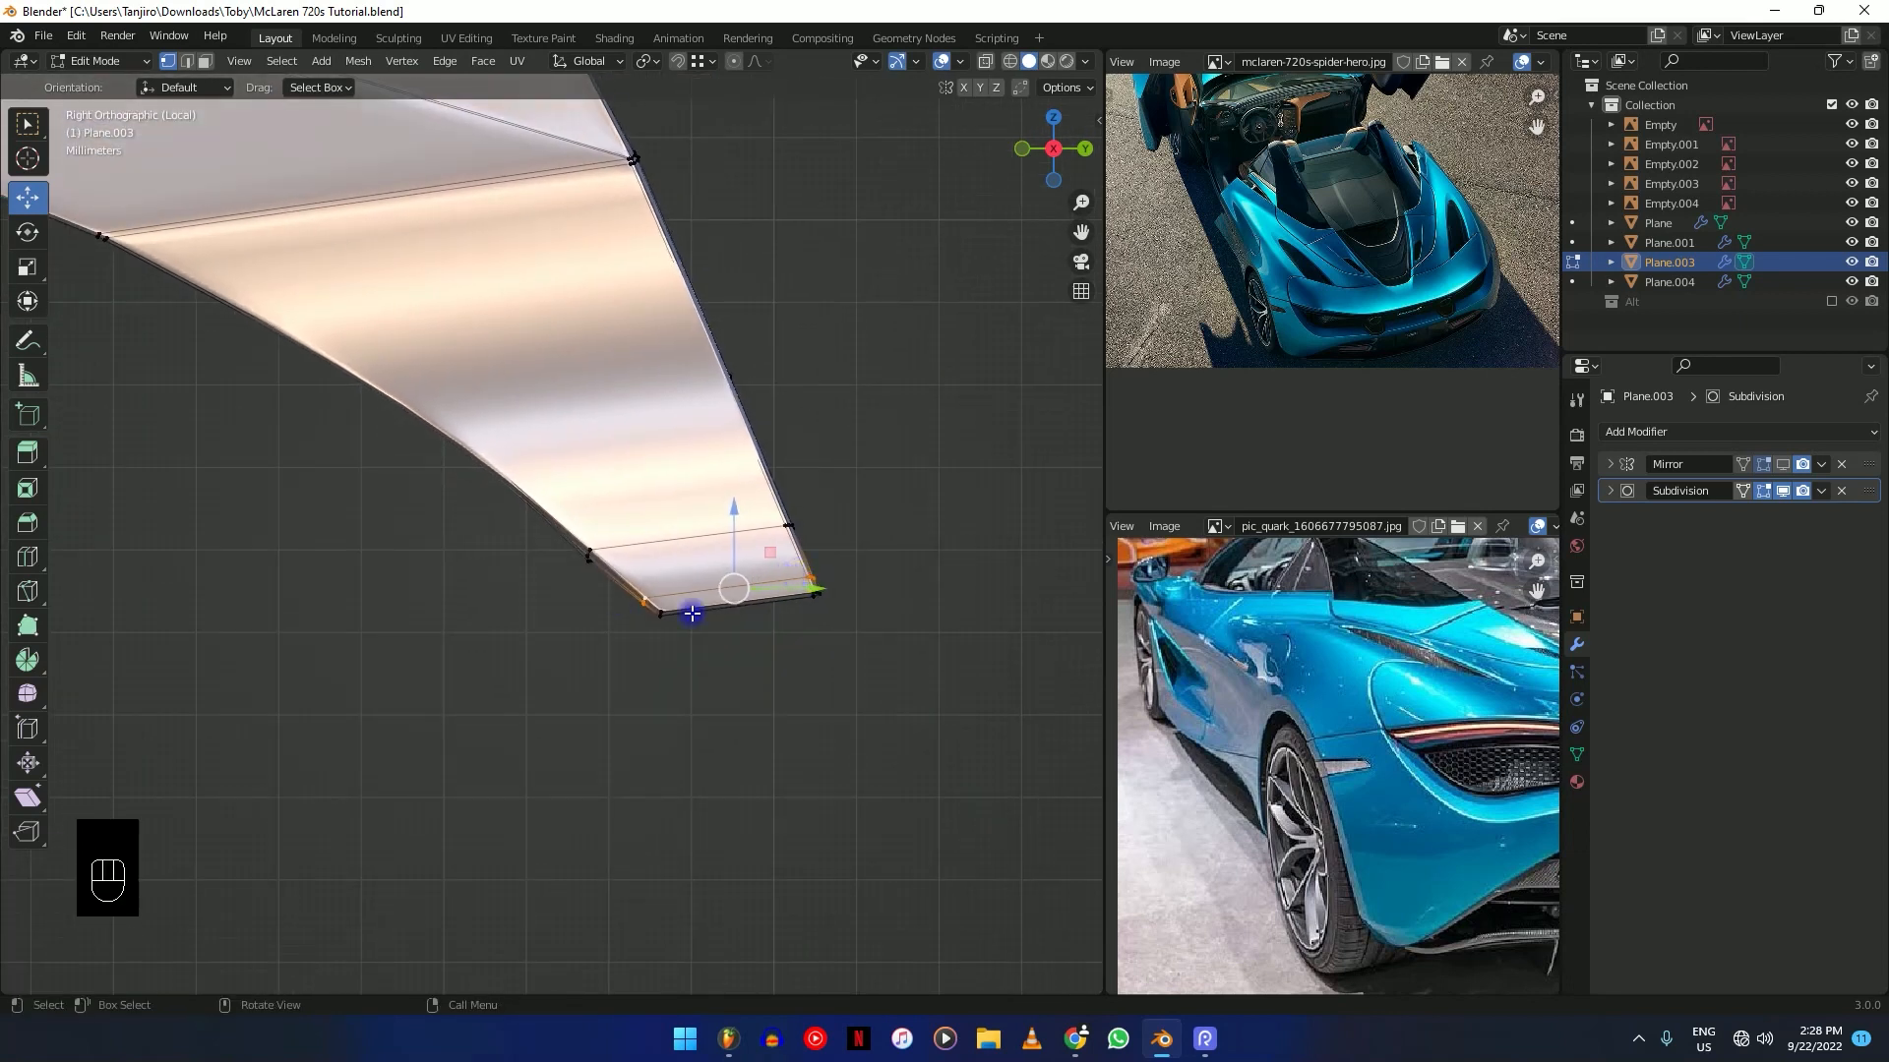
key("x")
left_click(690, 671)
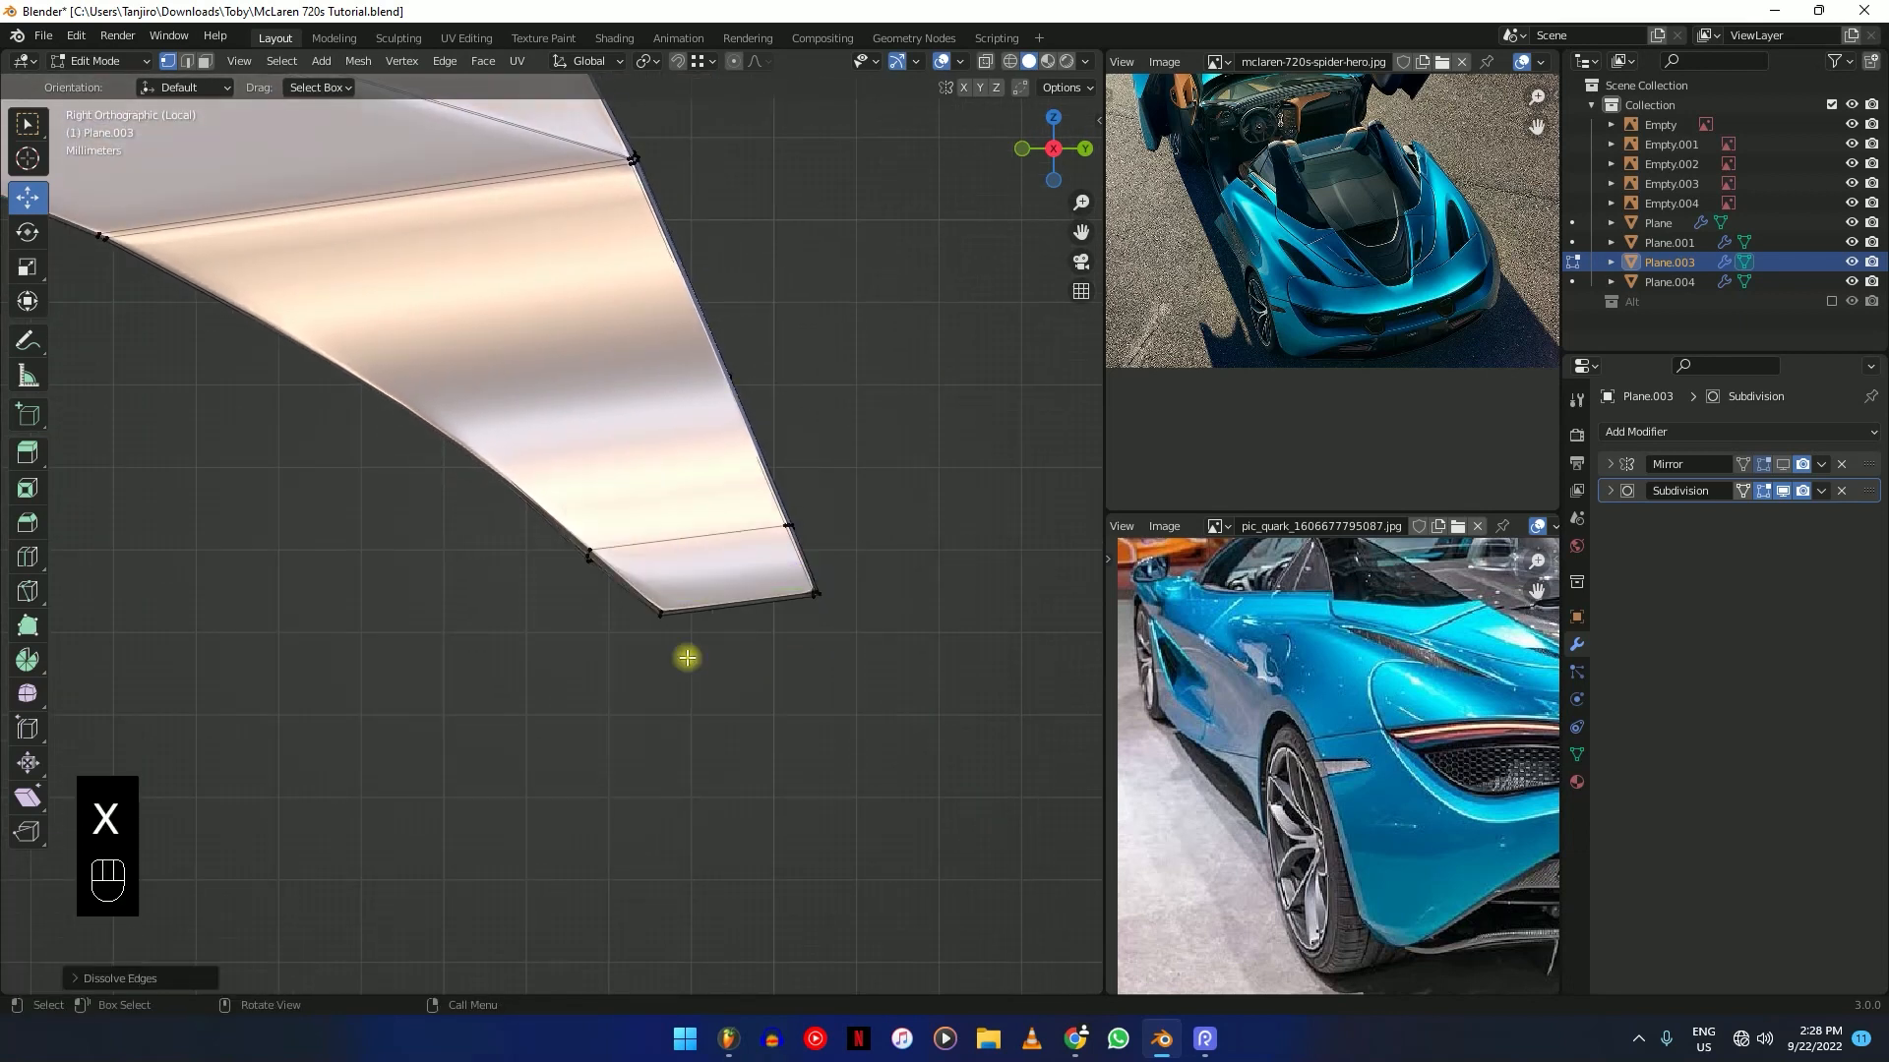
Select the rim vertices at the lower tip's wheel-arch corner through the mesh and crease their edges.
scroll(721, 603, "up", 1)
key("shift+z")
left_click_drag(723, 600, 601, 699)
key("shift+z")
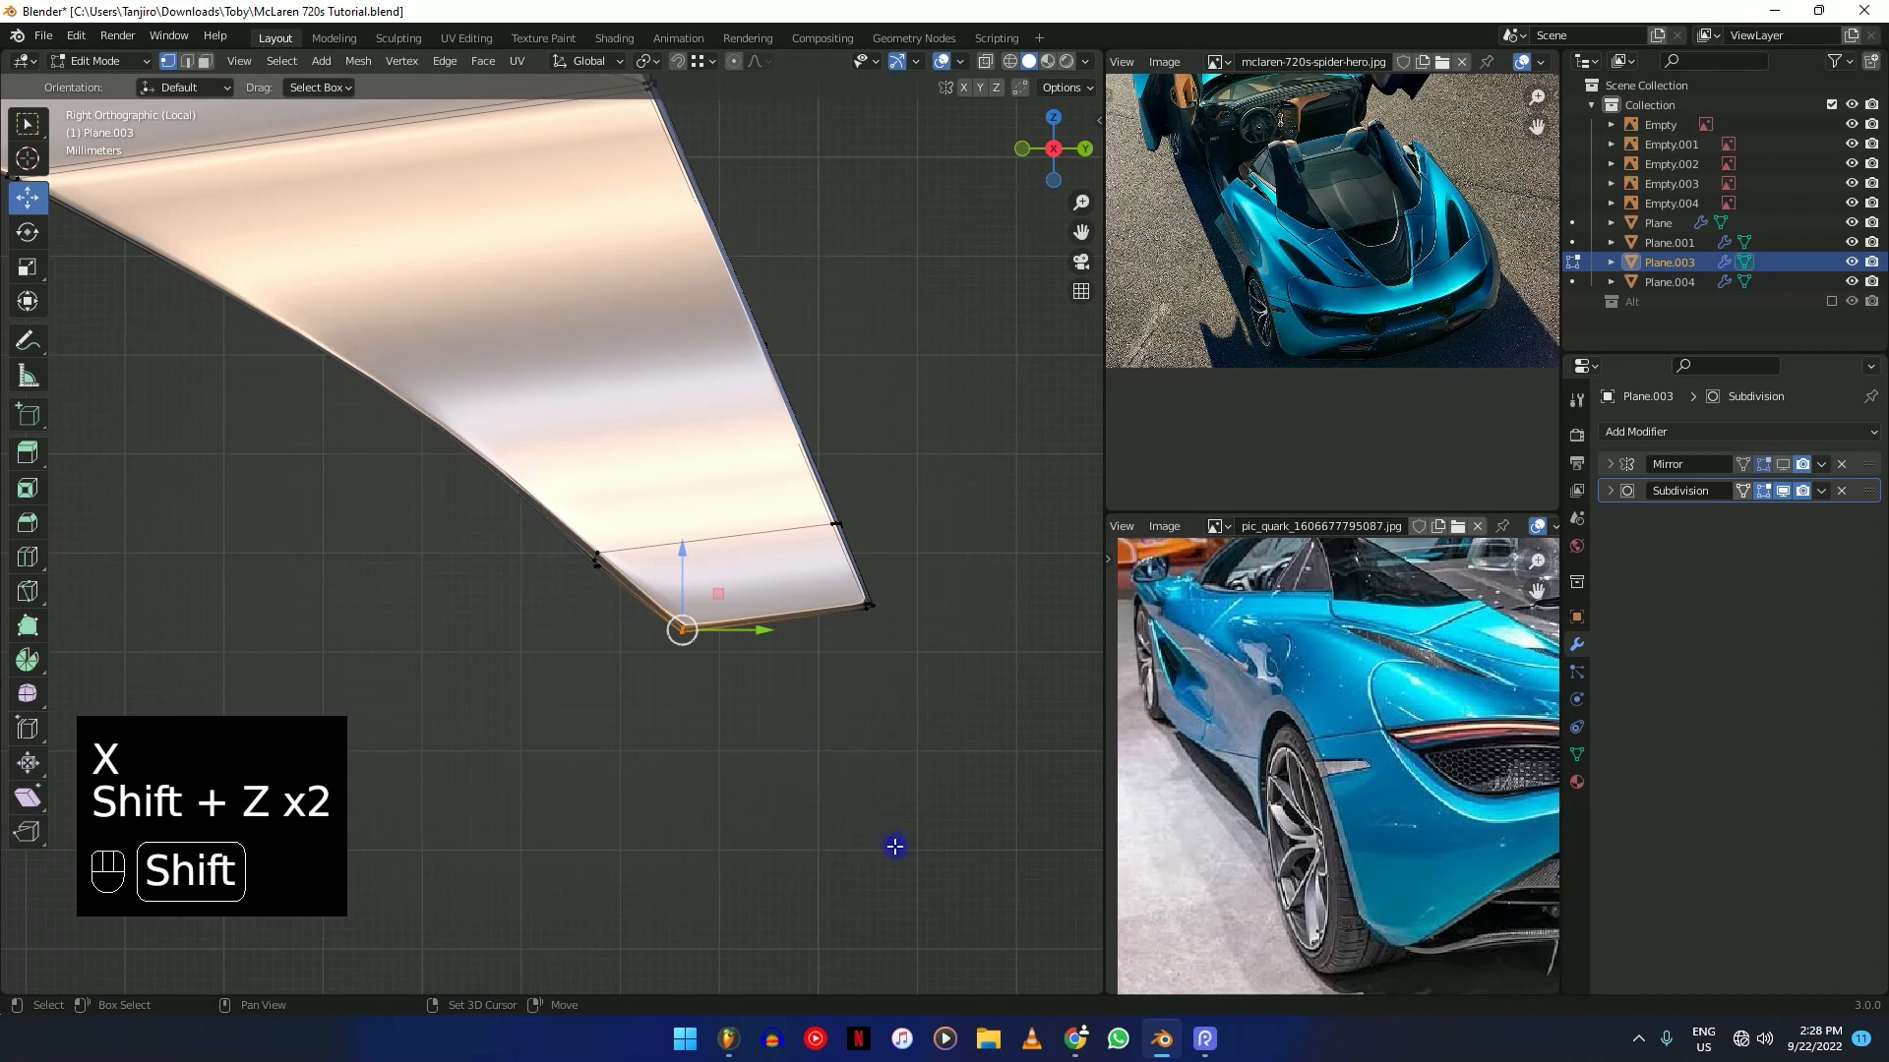
key("shift+e")
left_click(713, 656)
Add a supporting edge loop along the wheel-arch strip with Even on, placed close to its lower edge.
scroll(590, 563, "down", 4)
middle_click_drag(356, 450, 816, 600, "shift")
scroll(830, 570, "down", 6)
middle_click_drag(566, 610, 656, 599, "shift")
scroll(383, 514, "up", 4)
middle_click_drag(413, 506, 620, 624, "shift")
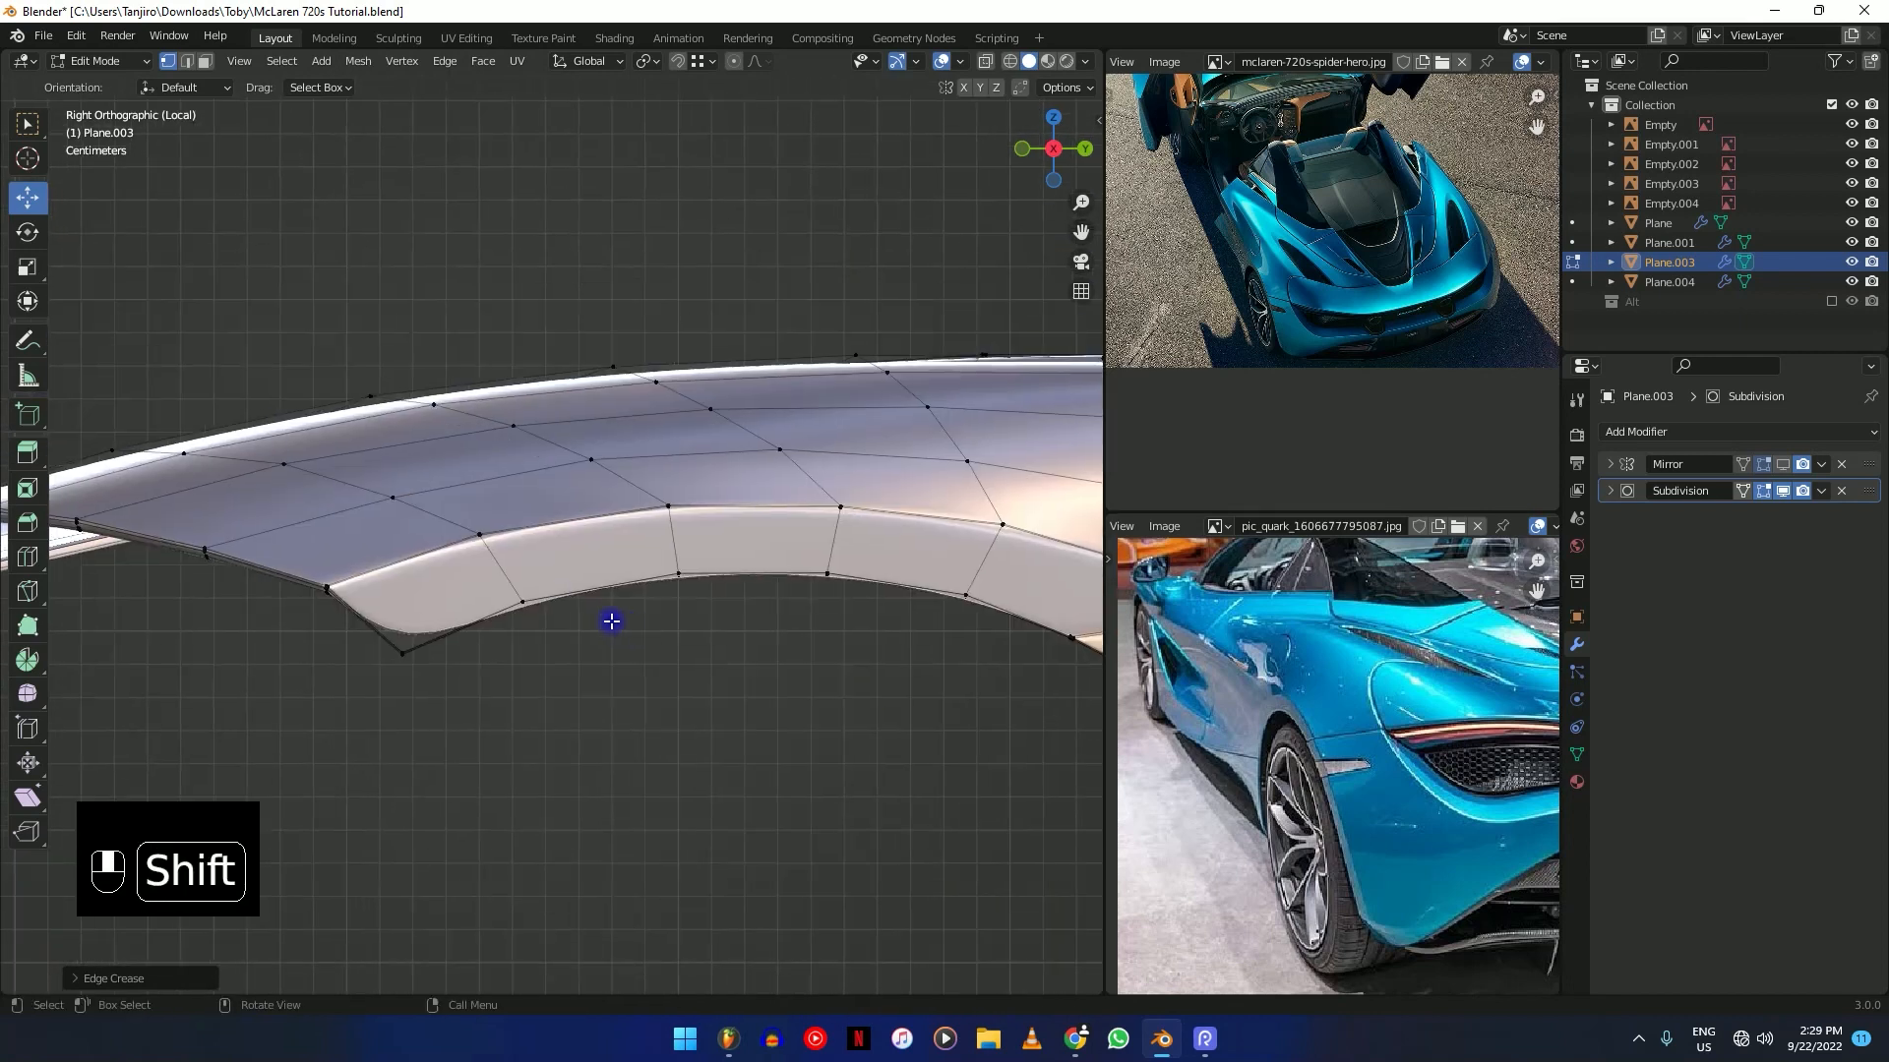
scroll(561, 616, "up", 2)
key("ctrl+r")
left_click(516, 572)
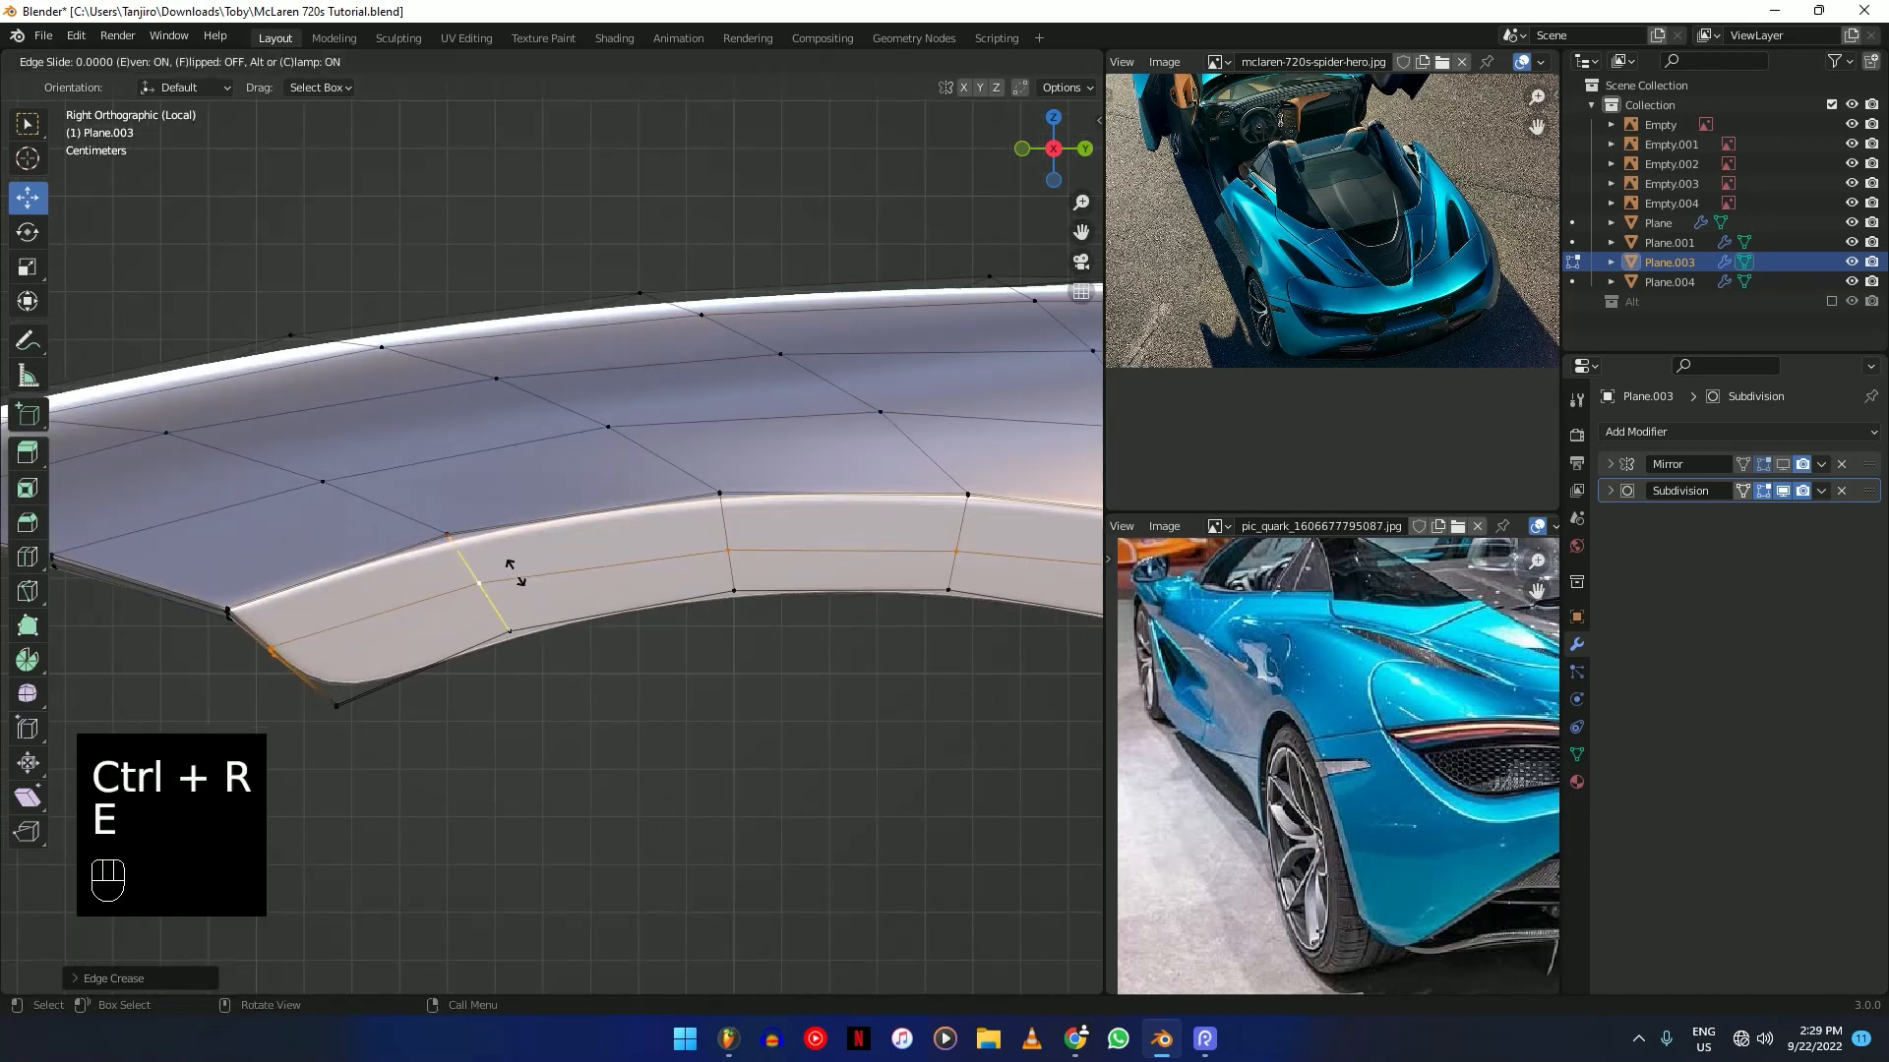
key("shift")
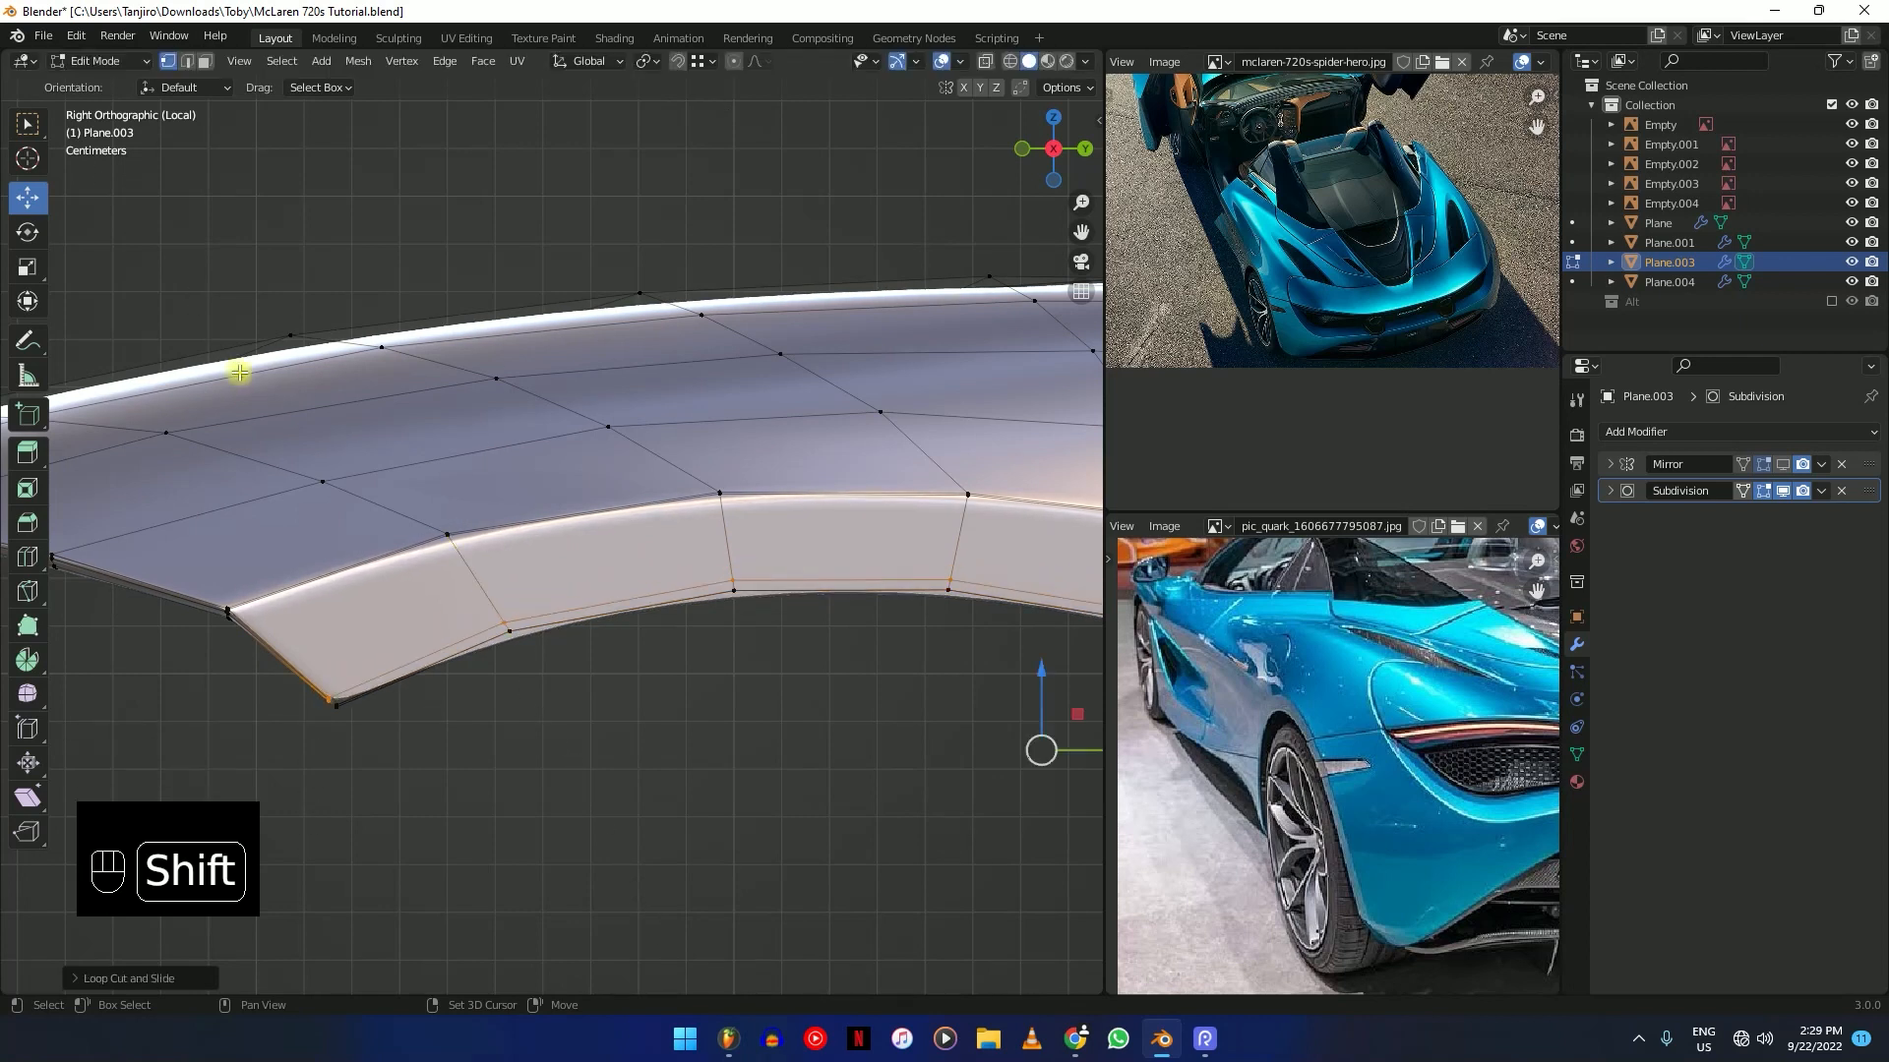
Examine the smoothed lower tip and the front corner of the wheel-arch strip in object mode.
scroll(236, 372, "down", 3)
middle_click_drag(809, 629, 261, 433, "shift")
scroll(725, 565, "up", 4)
key("Tab")
scroll(758, 573, "up", 2)
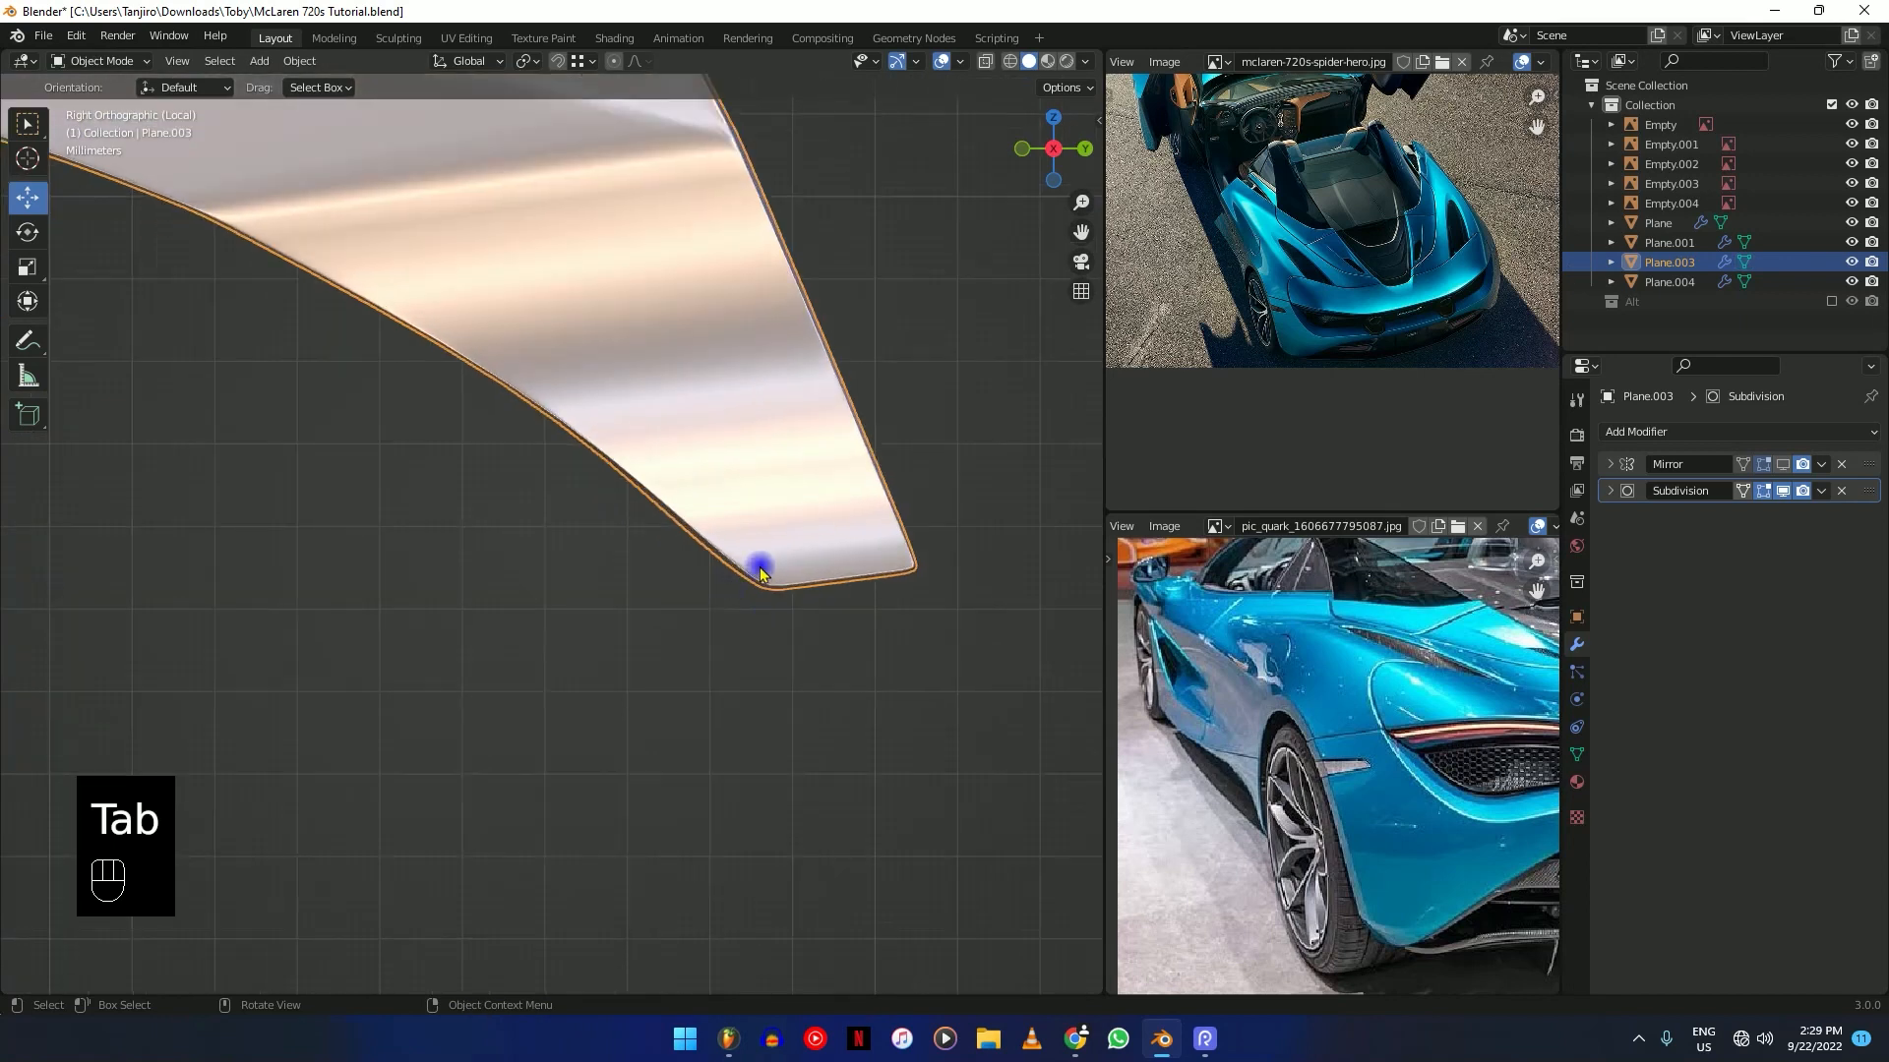
scroll(716, 610, "down", 3)
middle_click_drag(443, 451, 1094, 478, "shift")
scroll(412, 524, "up", 3)
middle_click_drag(456, 515, 612, 526, "shift")
Select the rim vertices at the wheel-arch strip's front lower corner in wireframe and crease their edges.
key("Tab")
scroll(473, 481, "up", 4)
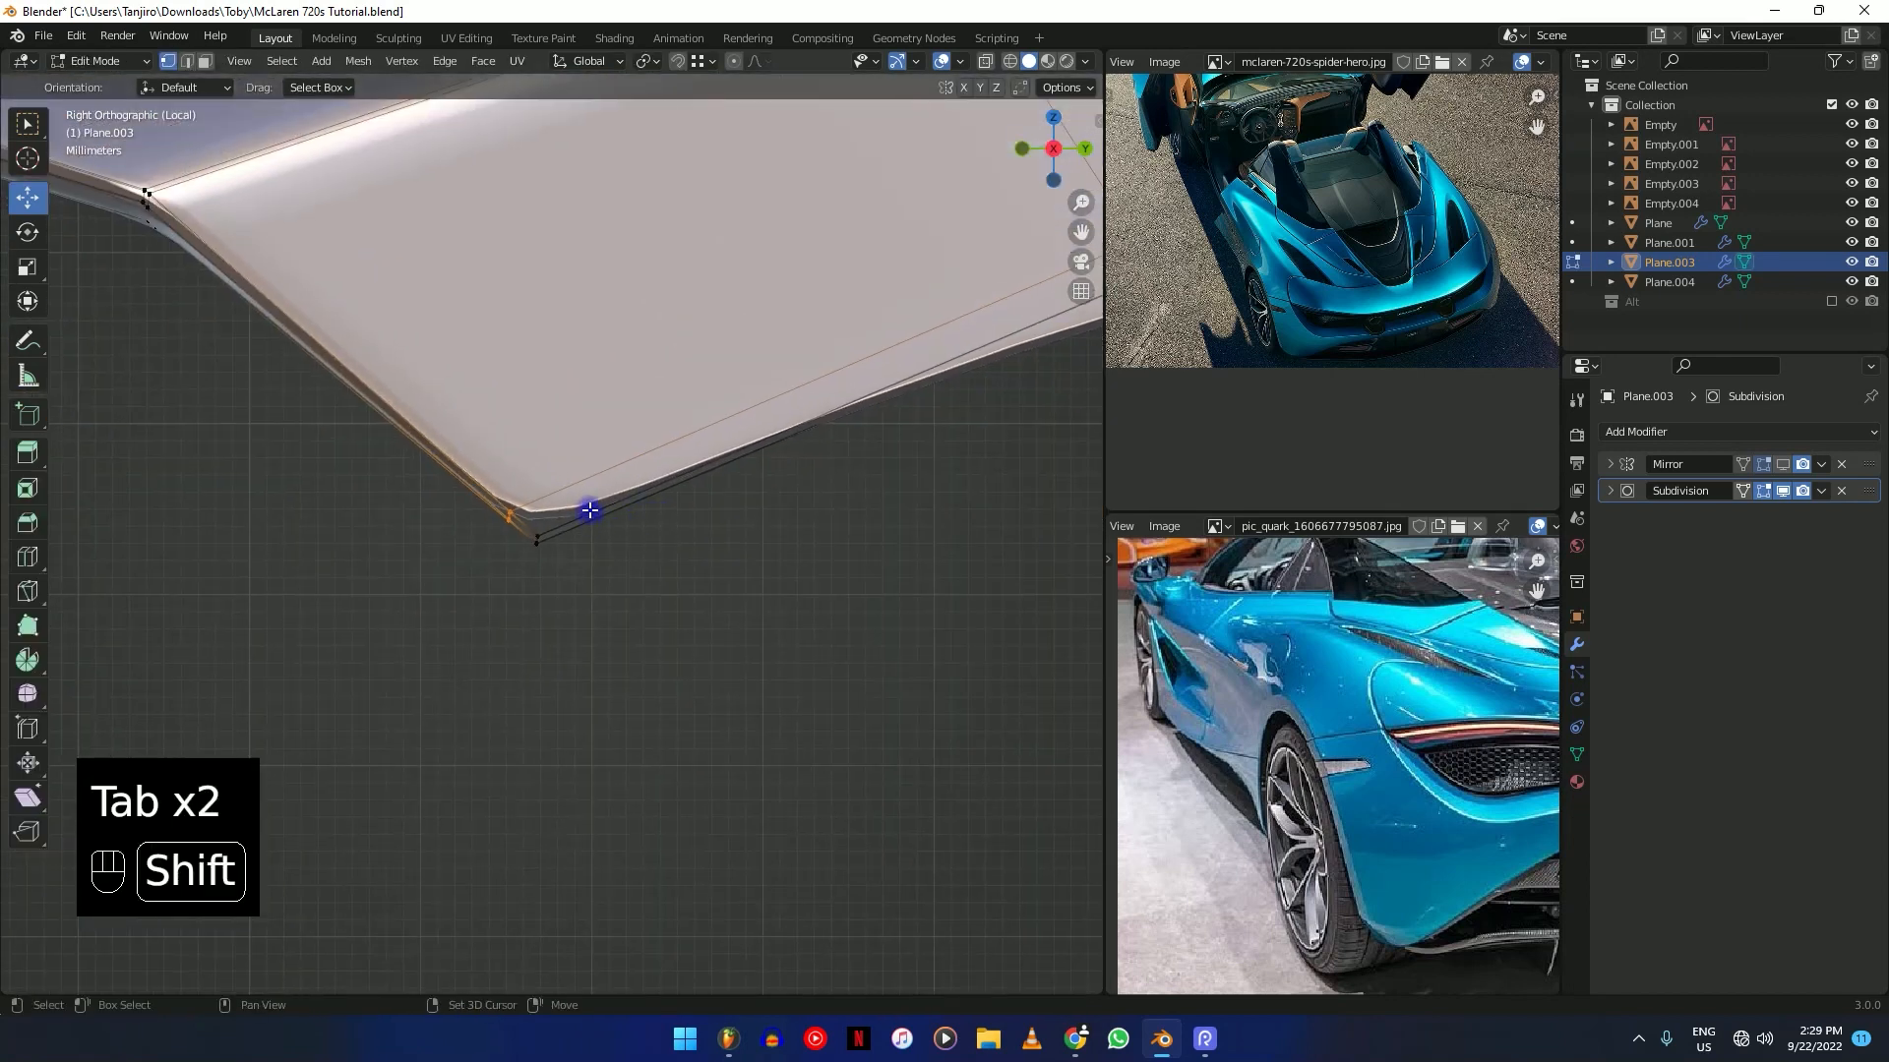
key("shift+z")
left_click_drag(589, 510, 525, 571)
key("shift+z")
key("shift+e")
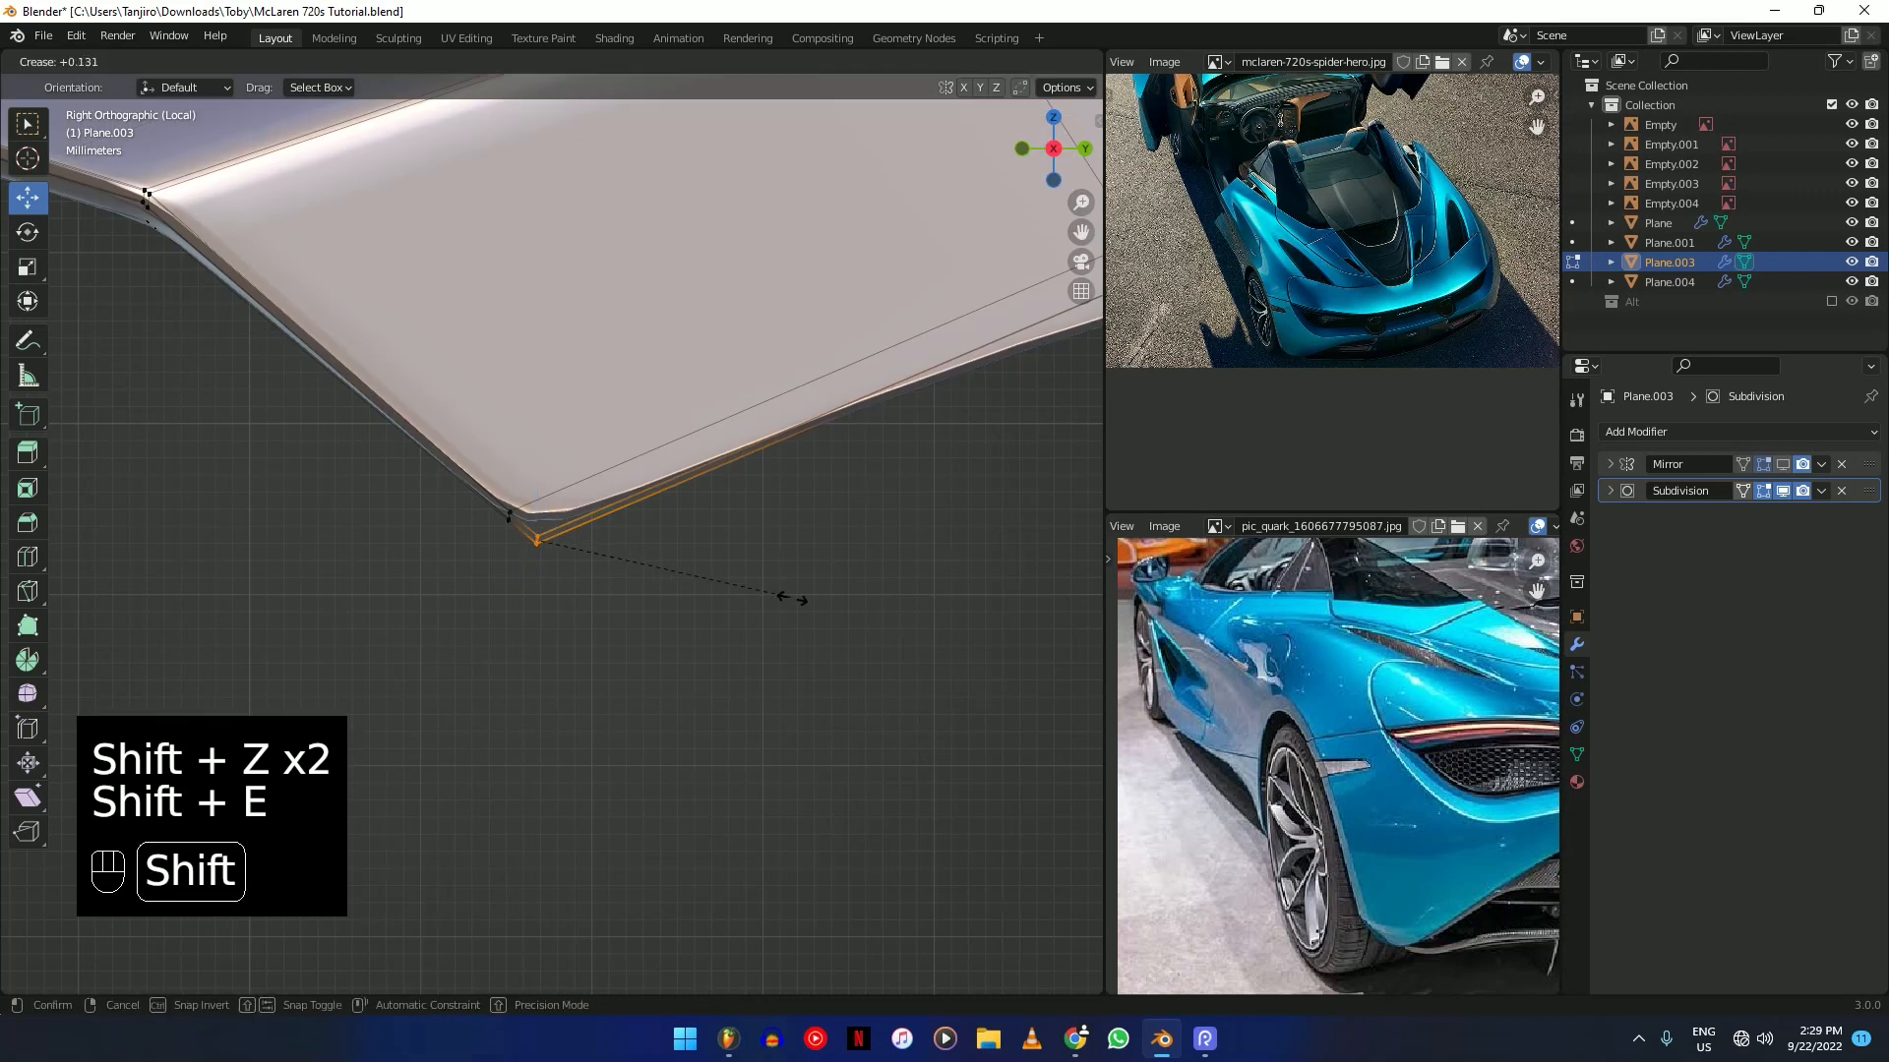
key("Tab")
Add a supporting edge loop along the fender's border with the front bumper, using Even and Flipped to keep it close to the edge.
middle_click_drag(893, 665, 823, 788)
scroll(822, 788, "down", 4)
middle_click_drag(590, 807, 482, 394, "shift")
scroll(603, 629, "up", 4)
key("Tab")
key("shift+z")
middle_click_drag(932, 586, 855, 629, "shift")
mouse_move(855, 689)
middle_mouse_down()
mouse_move(729, 638)
mouse_move(729, 586)
mouse_move(756, 556)
mouse_move(801, 552)
mouse_move(936, 653)
mouse_move(615, 600)
mouse_move(725, 675)
mouse_move(316, 535)
middle_mouse_up()
key("shift+z")
key("ctrl+r")
left_click(305, 494)
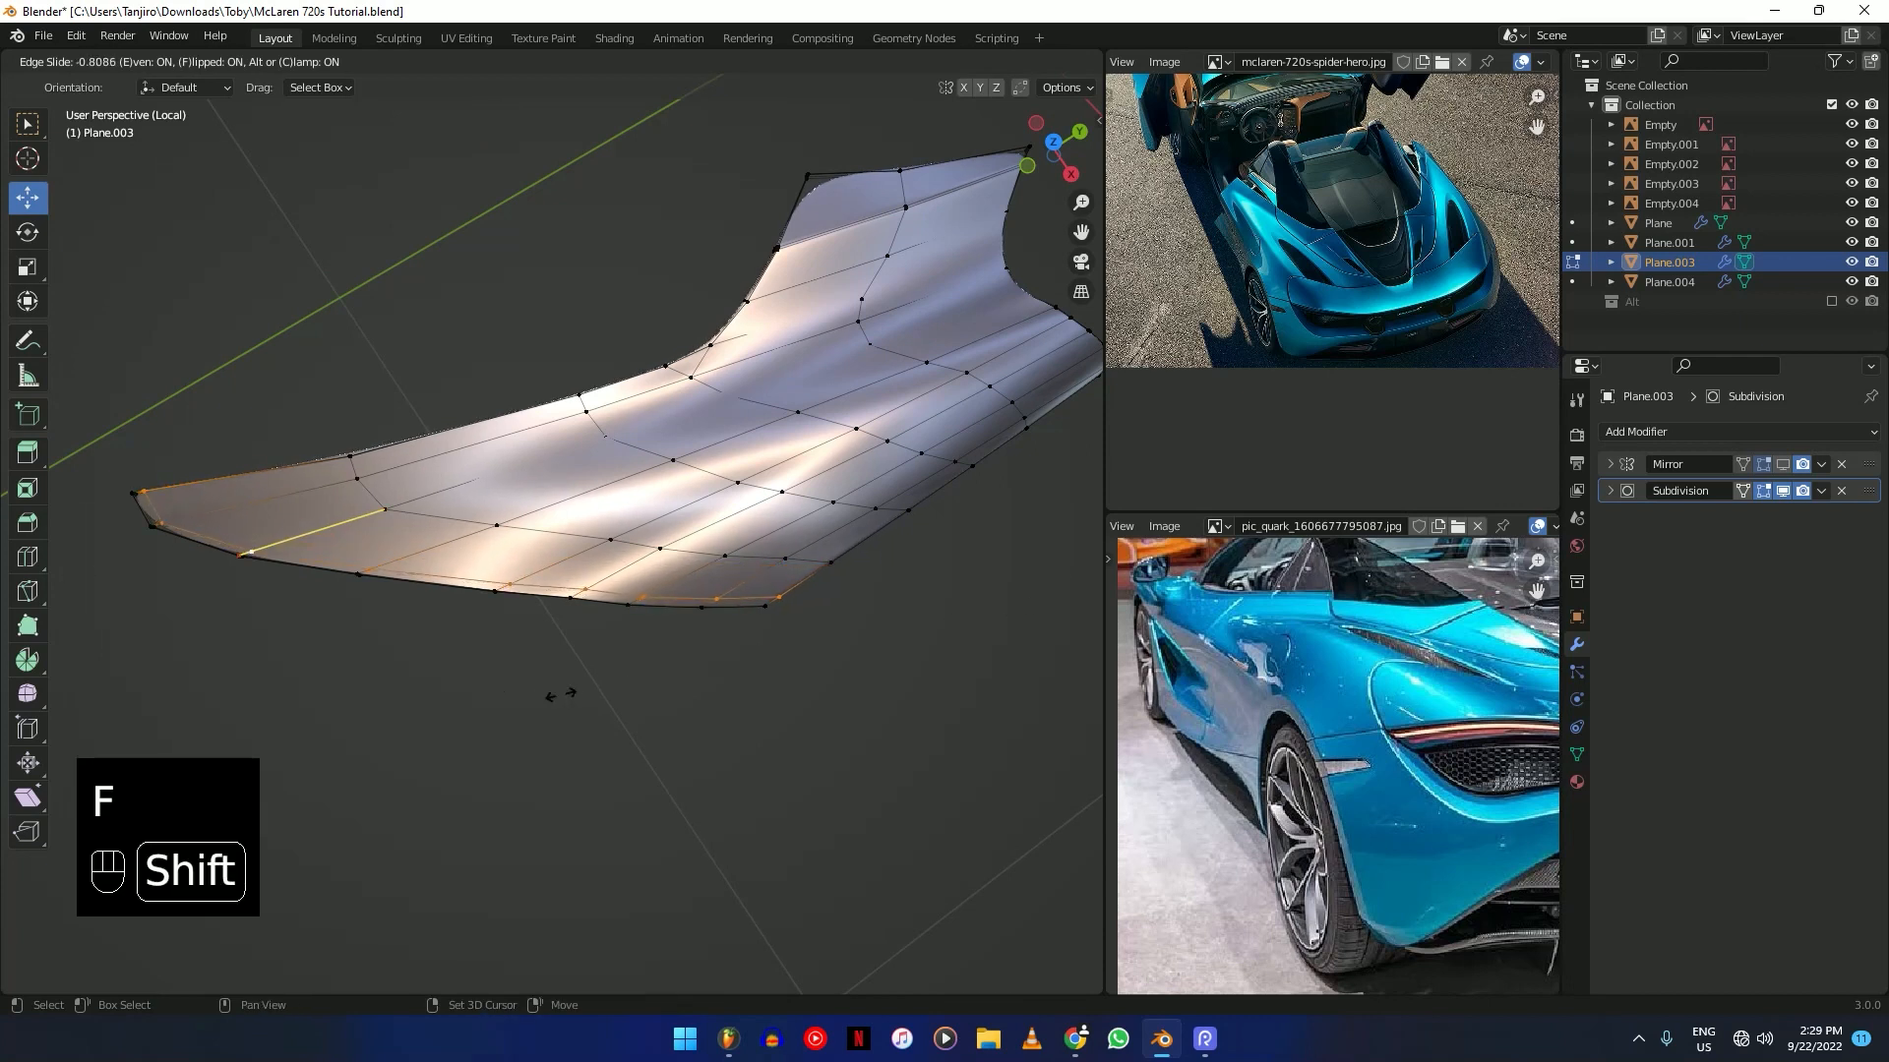
left_click(605, 700)
Select the rim vertices at the fender's front tip, where the border loop ends, and crease their edges.
middle_click_drag(831, 688, 841, 514)
scroll(762, 574, "down", 3)
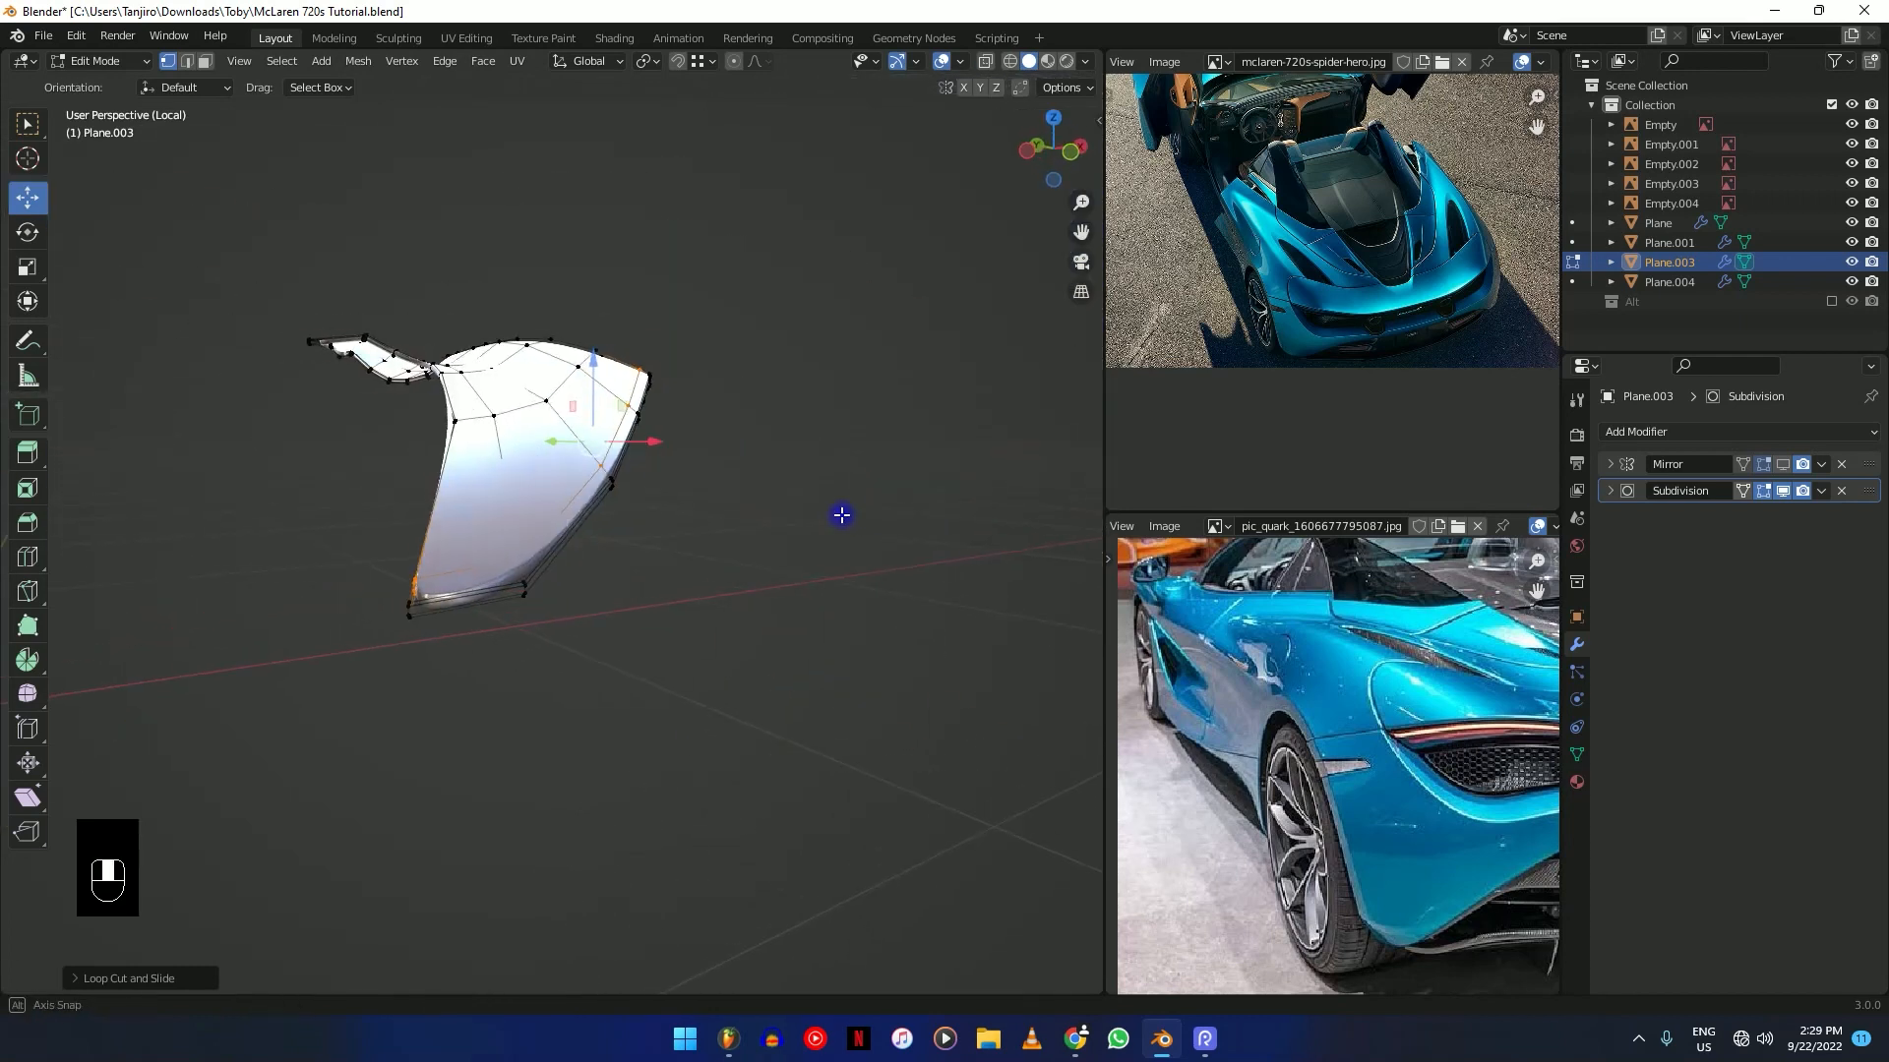
mouse_move(618, 577)
middle_mouse_down()
mouse_move(594, 658)
mouse_move(716, 447)
mouse_move(615, 590)
middle_mouse_up()
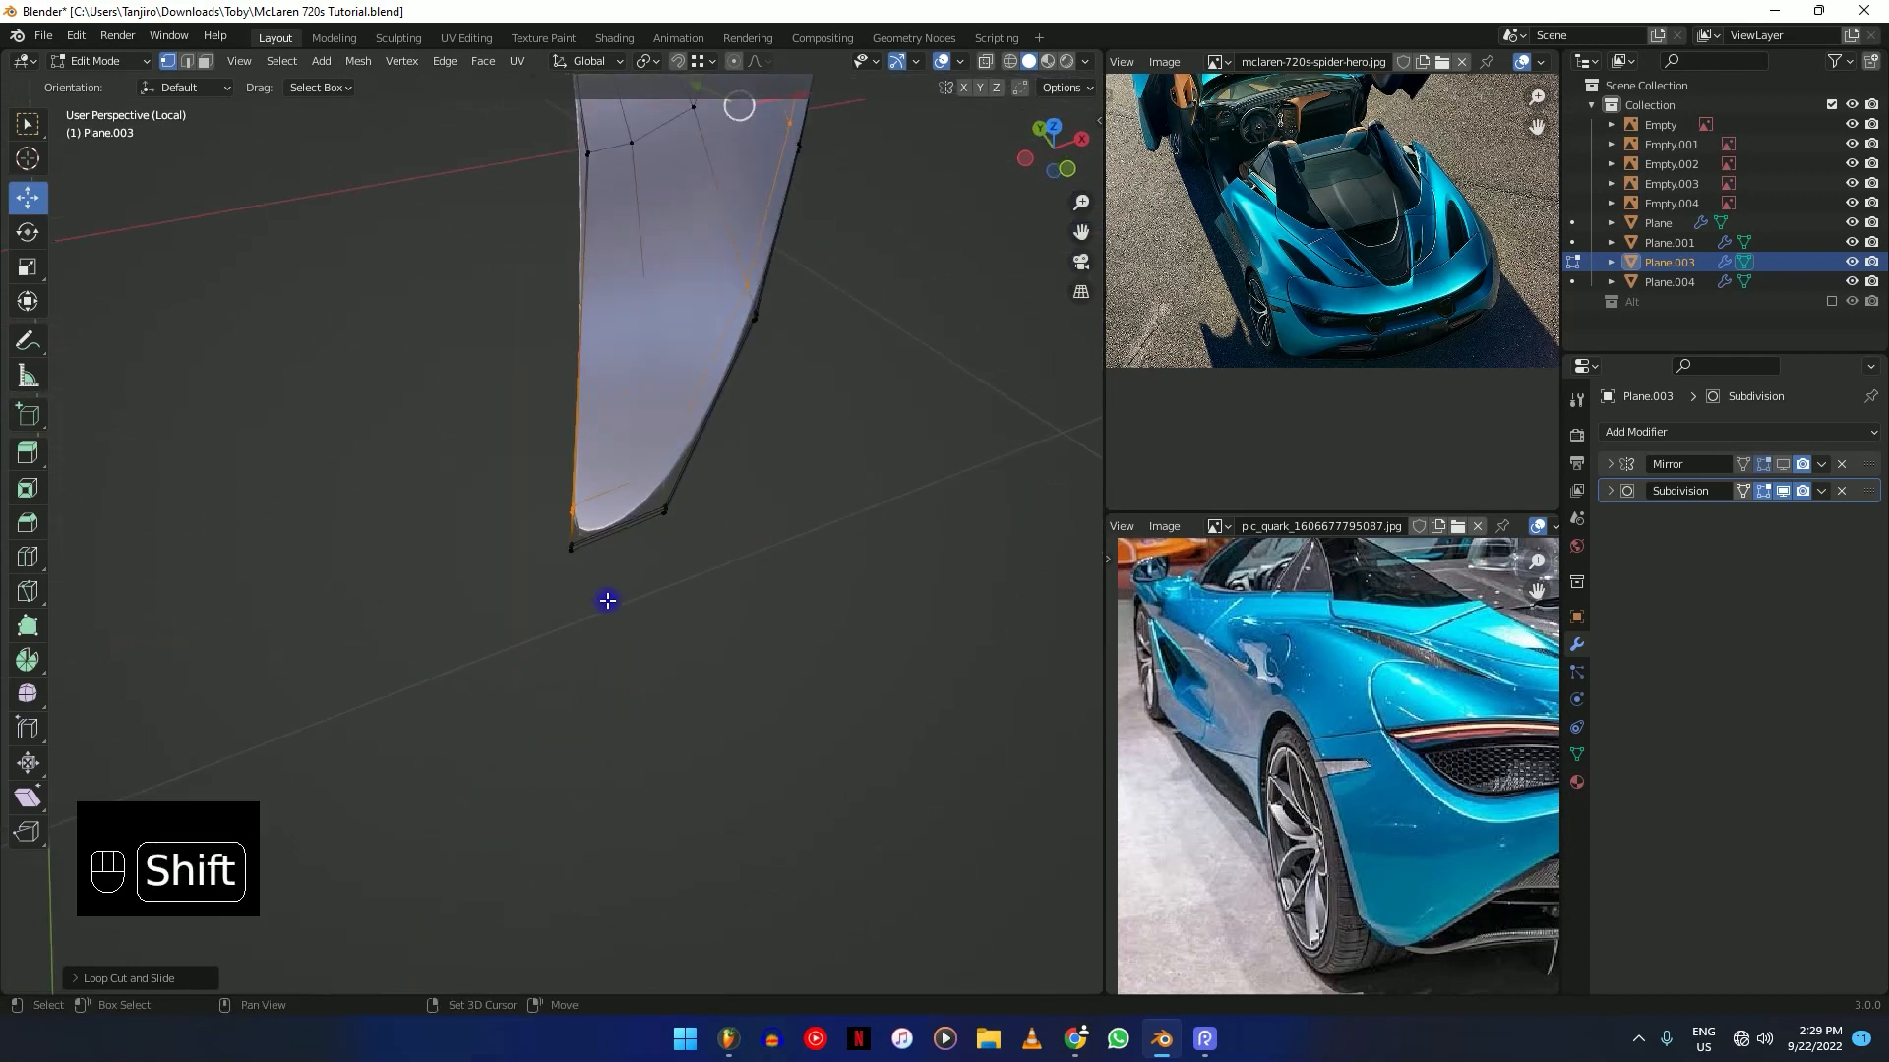
key("shift+z")
left_click(586, 531)
key("shift+z")
key("shift+e")
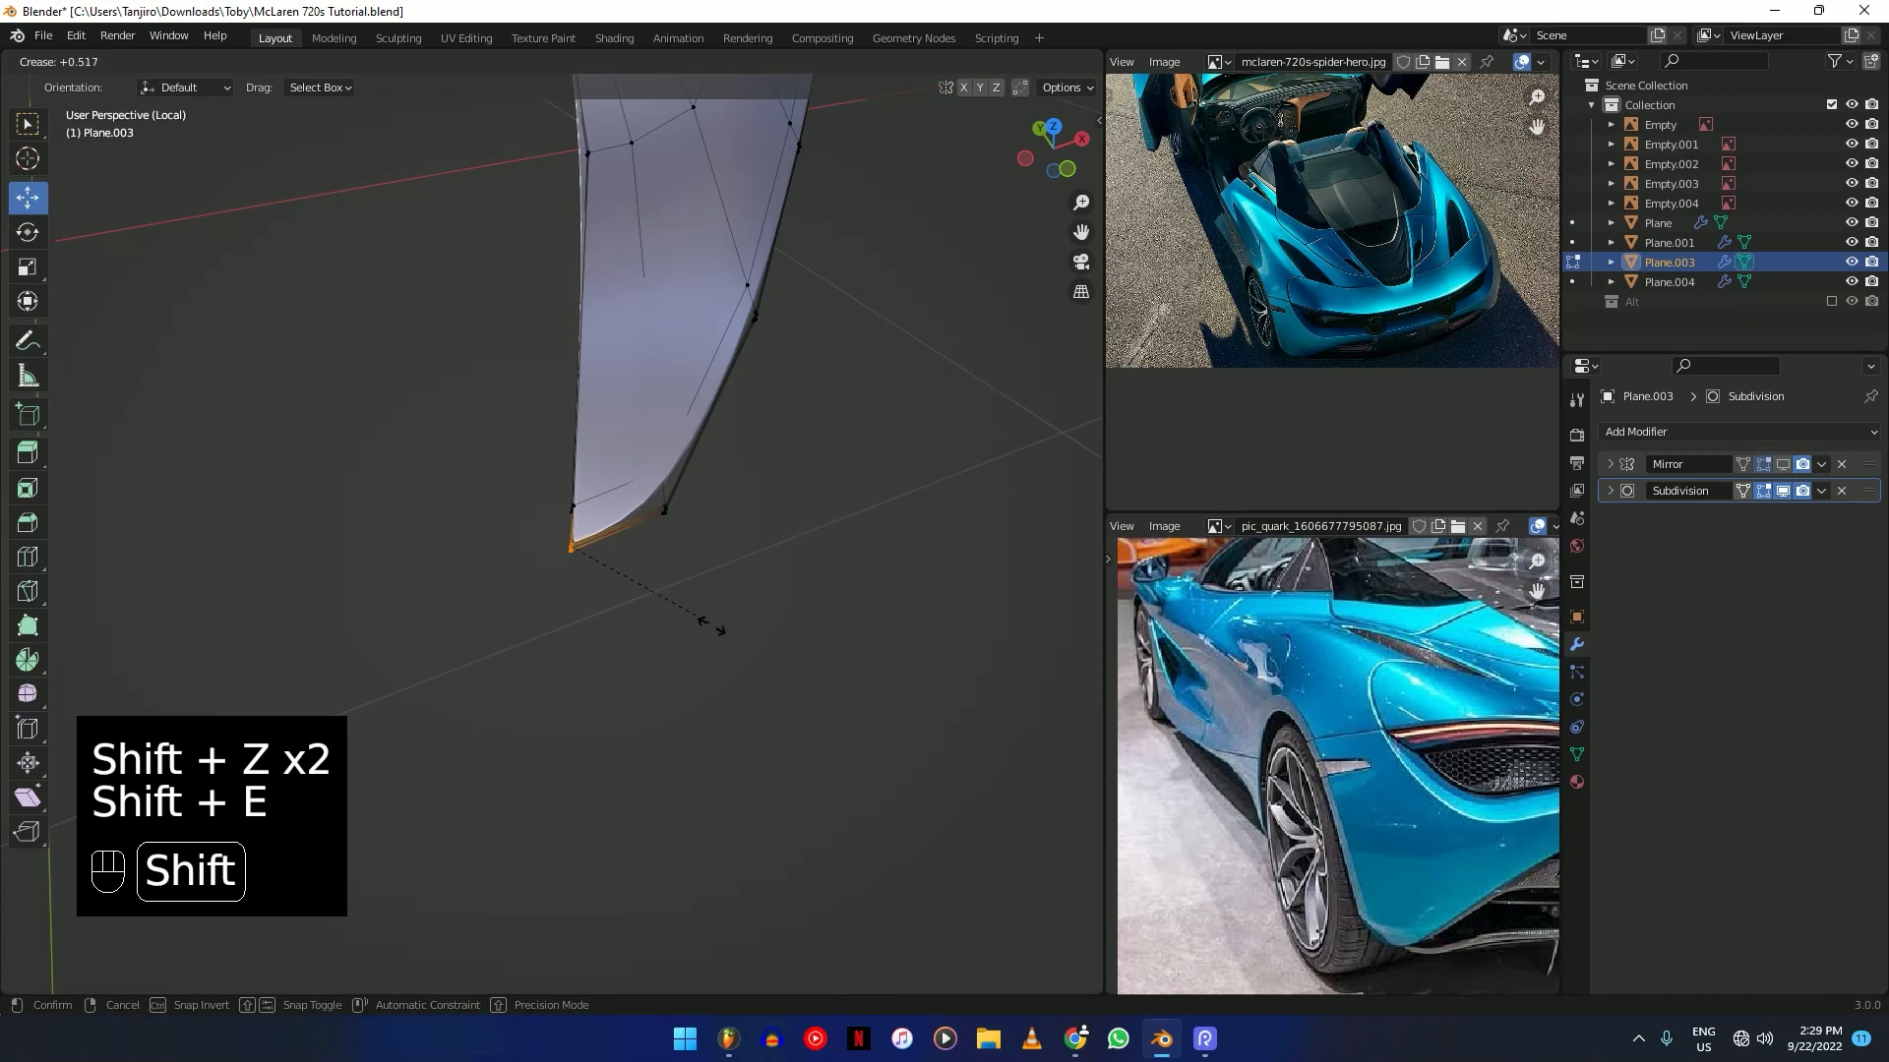
left_click(738, 669)
Examine the smoothed fender in perspective and its rear inner end from above in object mode.
key("Tab")
scroll(788, 581, "down", 4)
middle_click_drag(788, 581, 422, 675)
scroll(839, 662, "up", 2)
scroll(736, 630, "up", 2)
scroll(737, 630, "up", 2)
key("KP_7")
middle_click_drag(779, 390, 743, 688, "shift")
scroll(637, 666, "up", 4)
Add a supporting edge loop close to the slanted edge at the fender's rear inner end, with Even and Flipped on.
key("Tab")
key("shift+z")
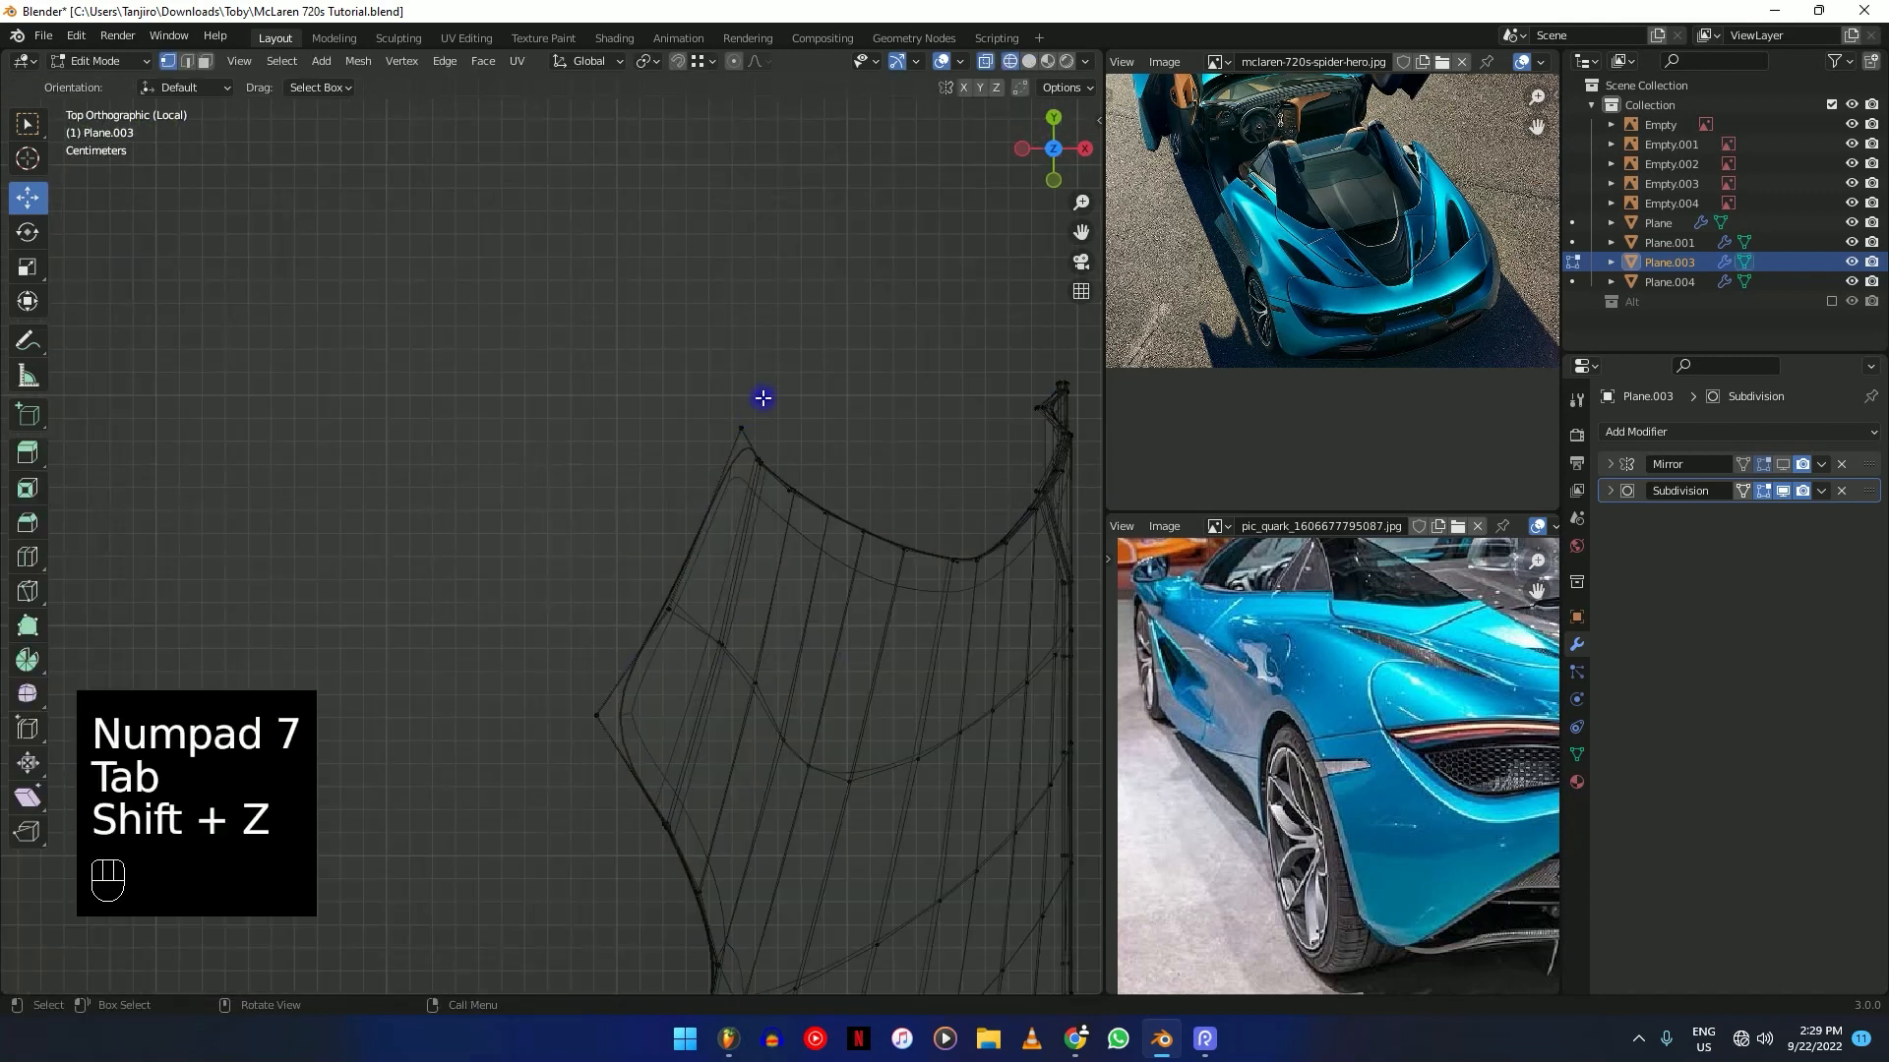
middle_click_drag(714, 452, 683, 632, "shift")
key("ctrl+r")
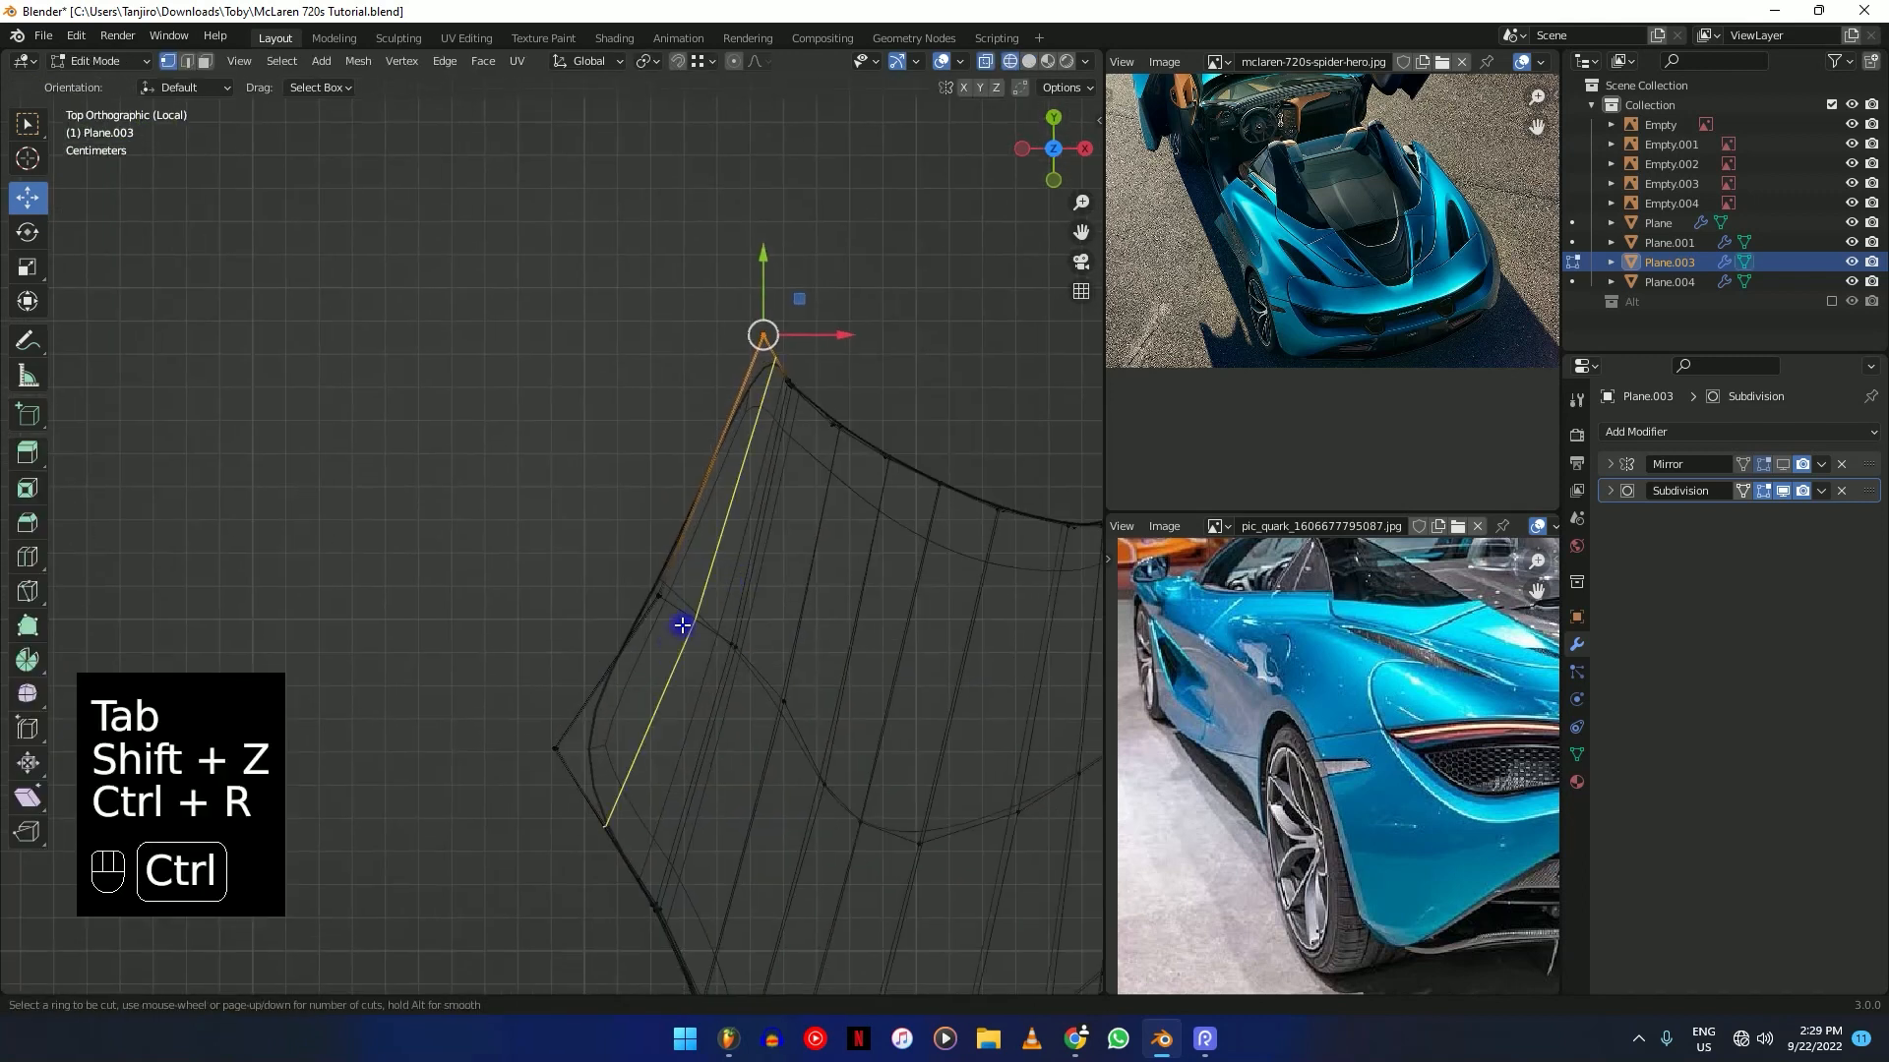
left_click(683, 633)
key("f")
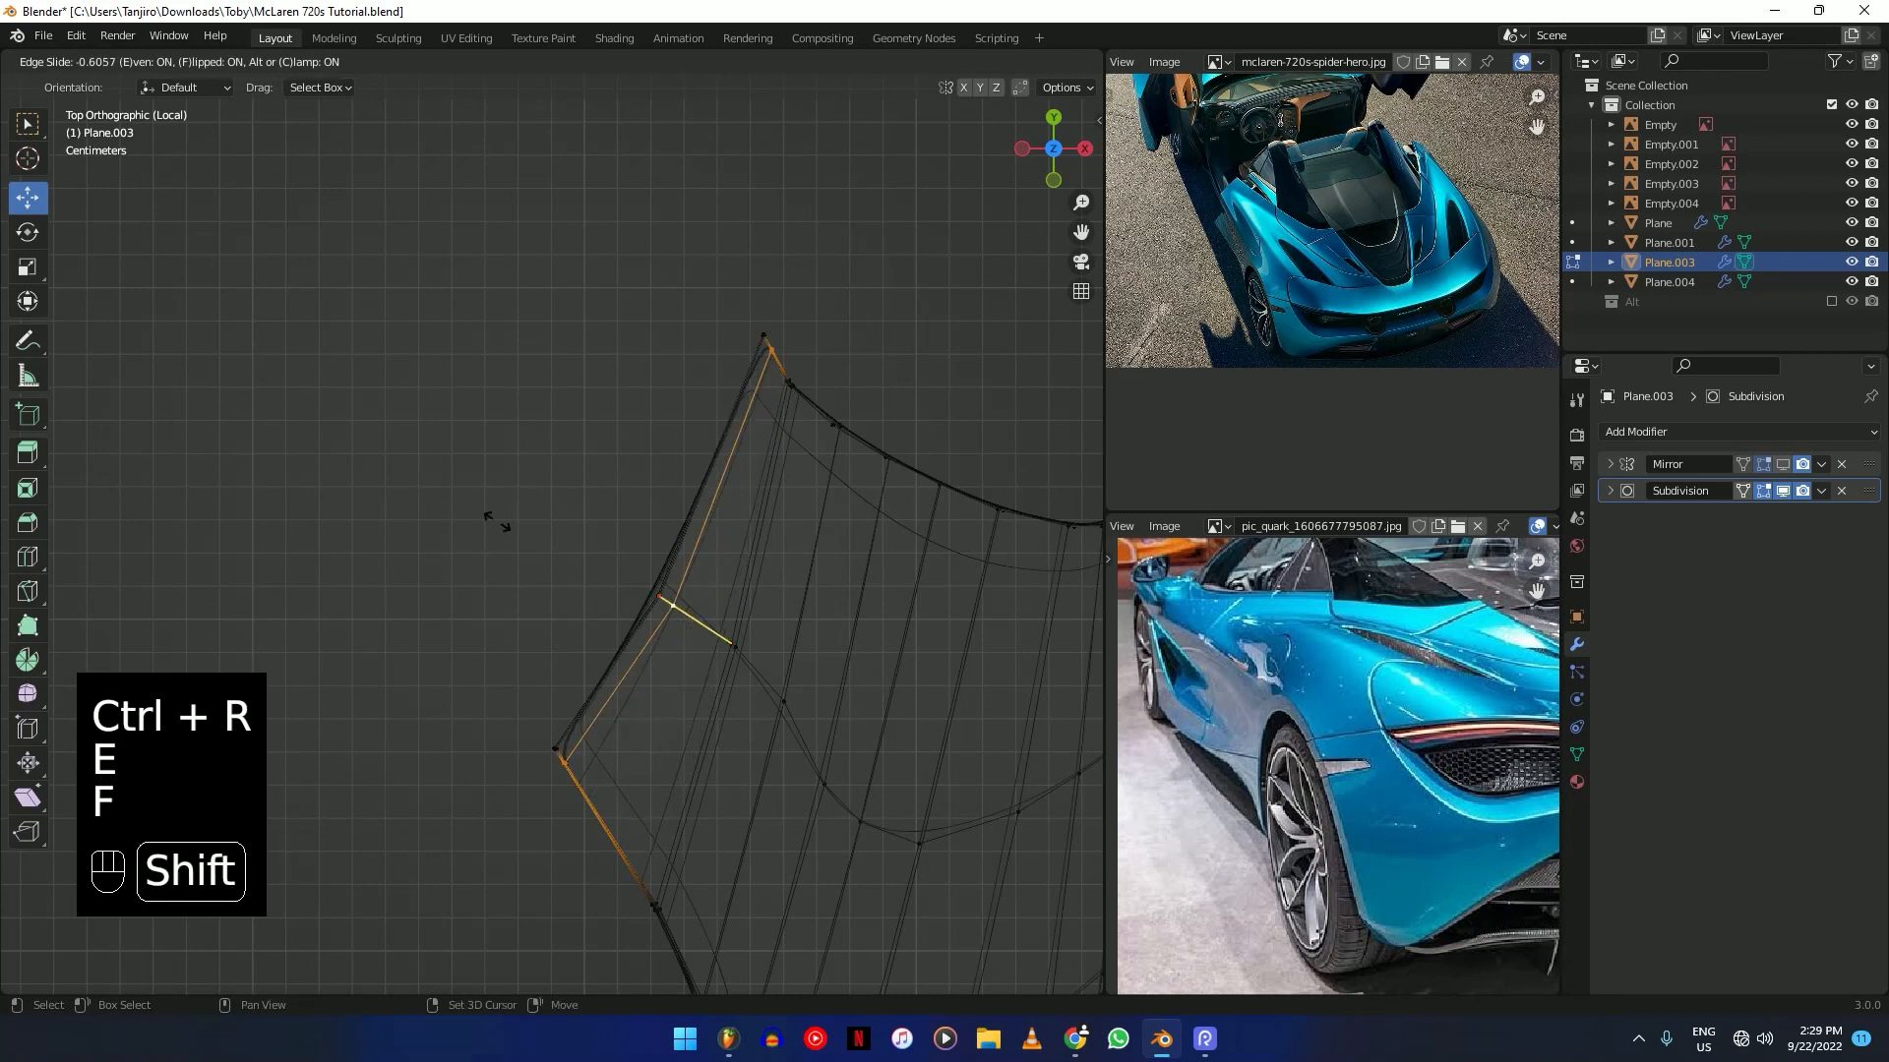
left_click(497, 591)
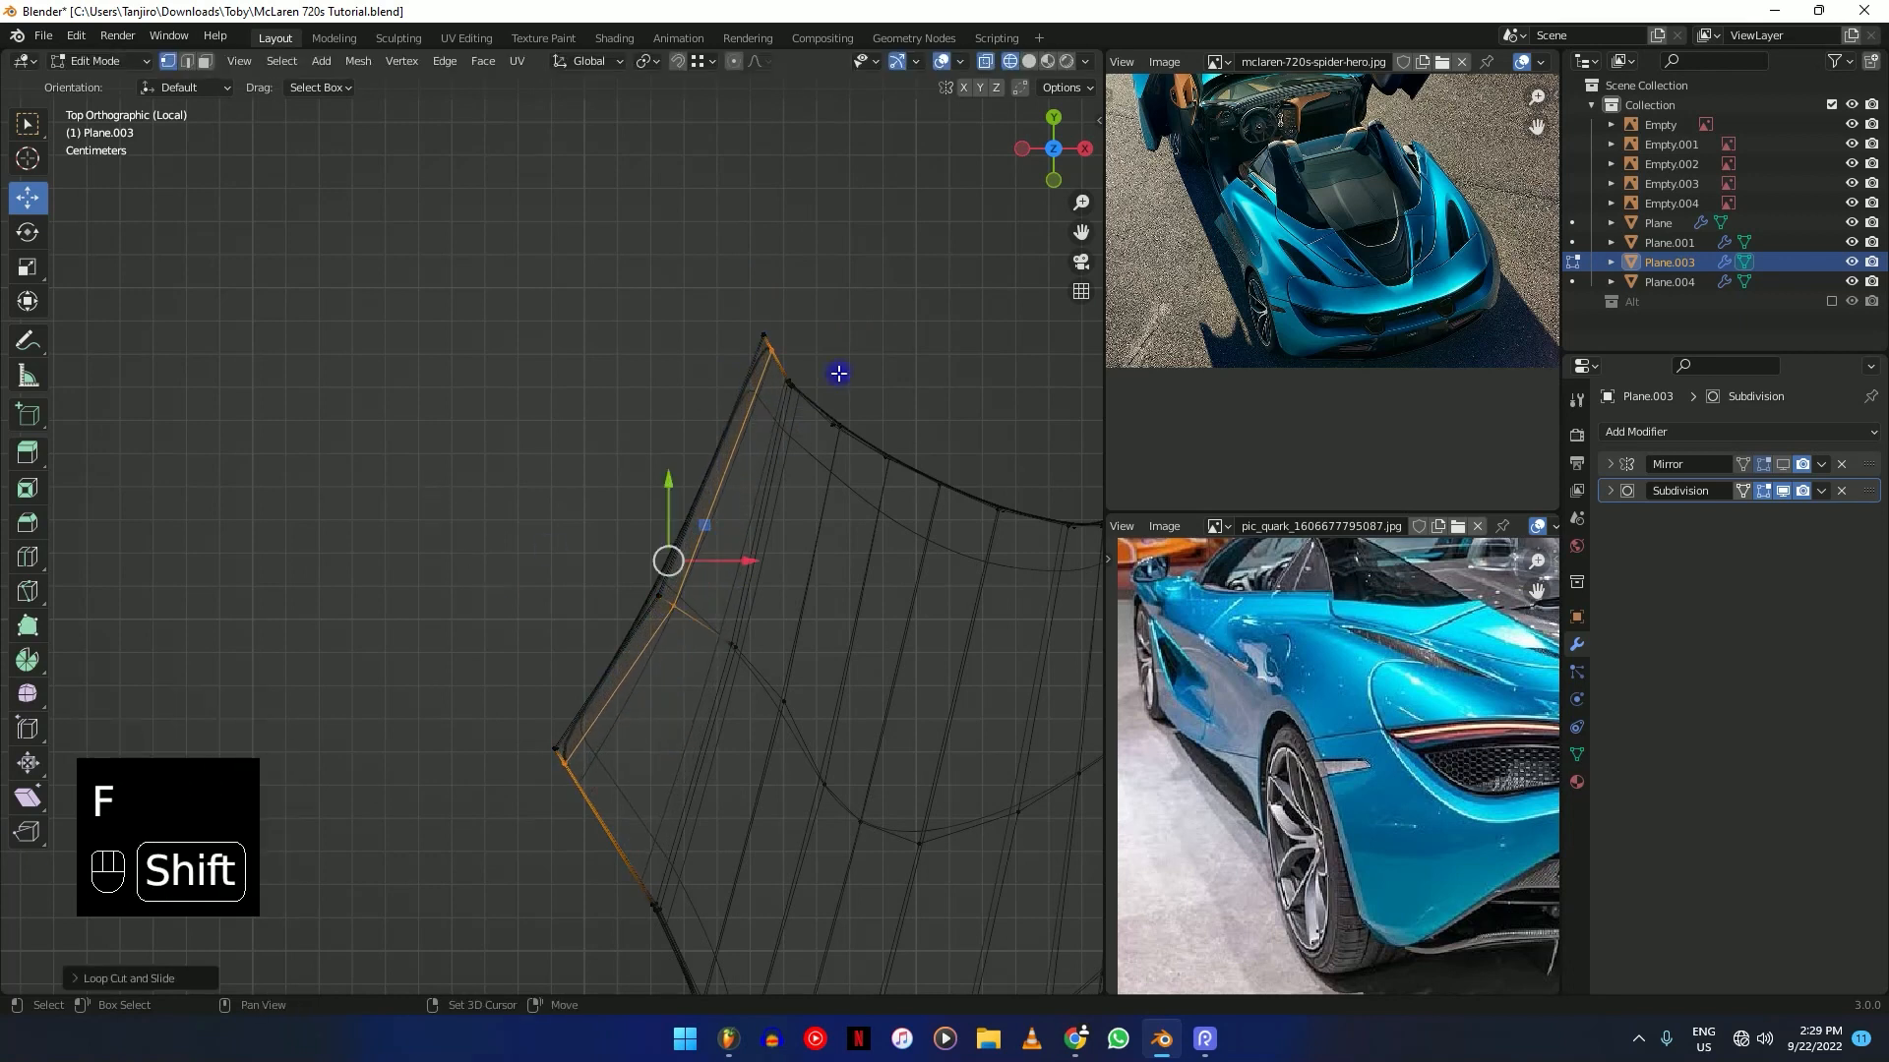
Select the rim vertices at both corners of the slanted rear inner edge and crease their edges.
middle_click_drag(808, 358, 768, 439, "shift")
key("shift+z")
key("shift+z")
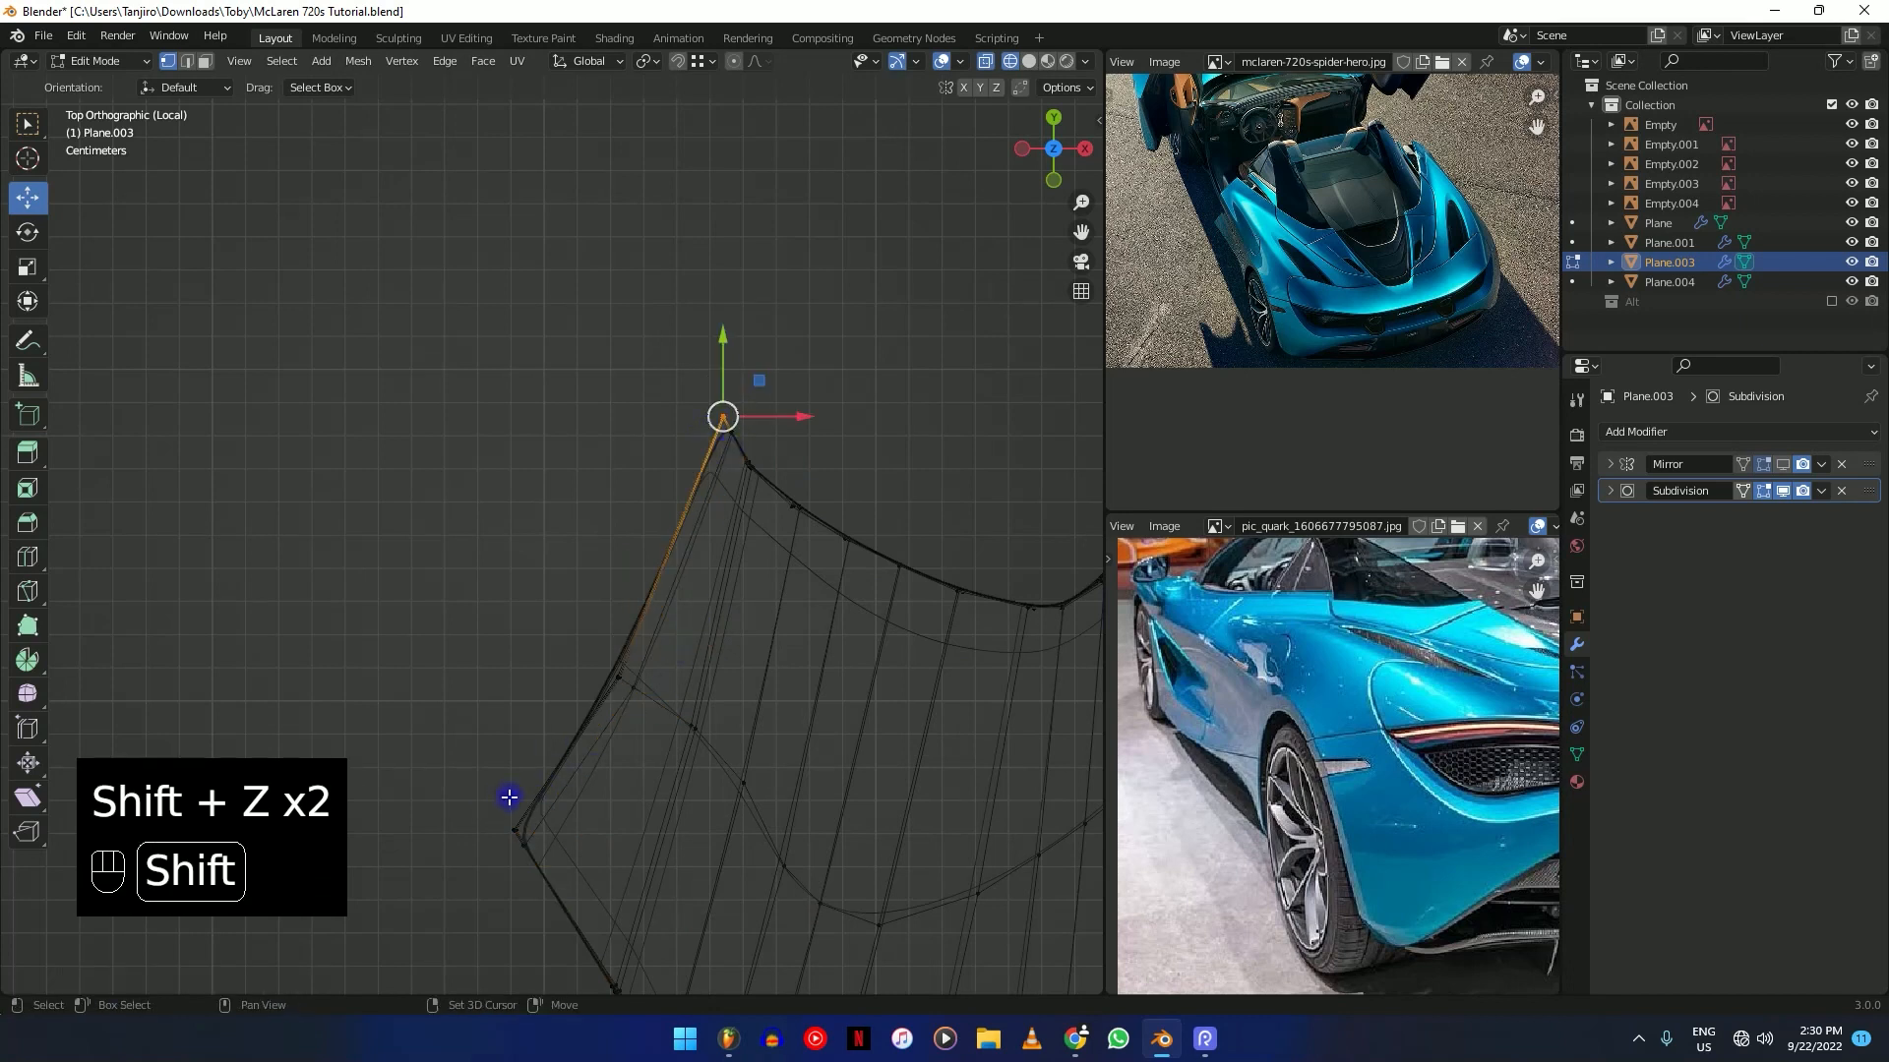
left_click(516, 831, "shift")
key("shift+z")
key("shift+e")
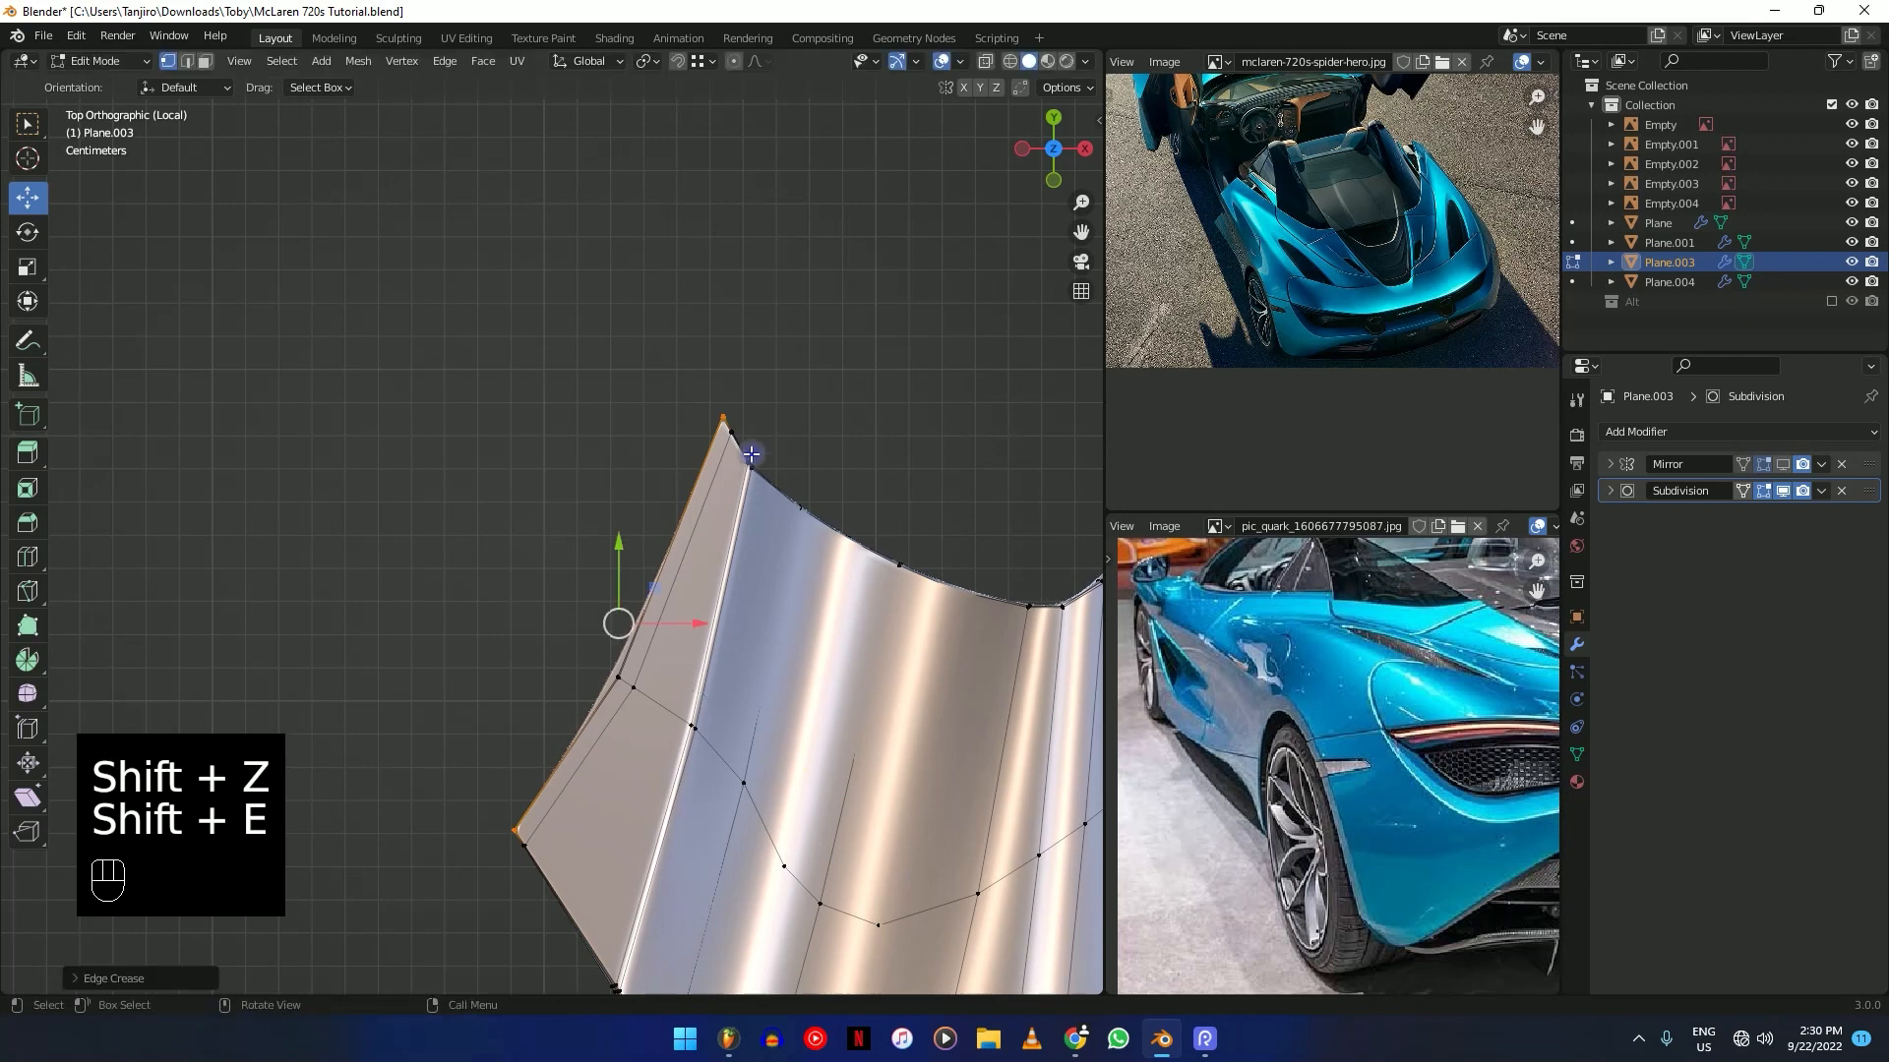
Crease the edges at the rear pointed corner of the slanted edge alone and leave mesh editing.
key("shift+z")
key("shift+z")
key("shift+e")
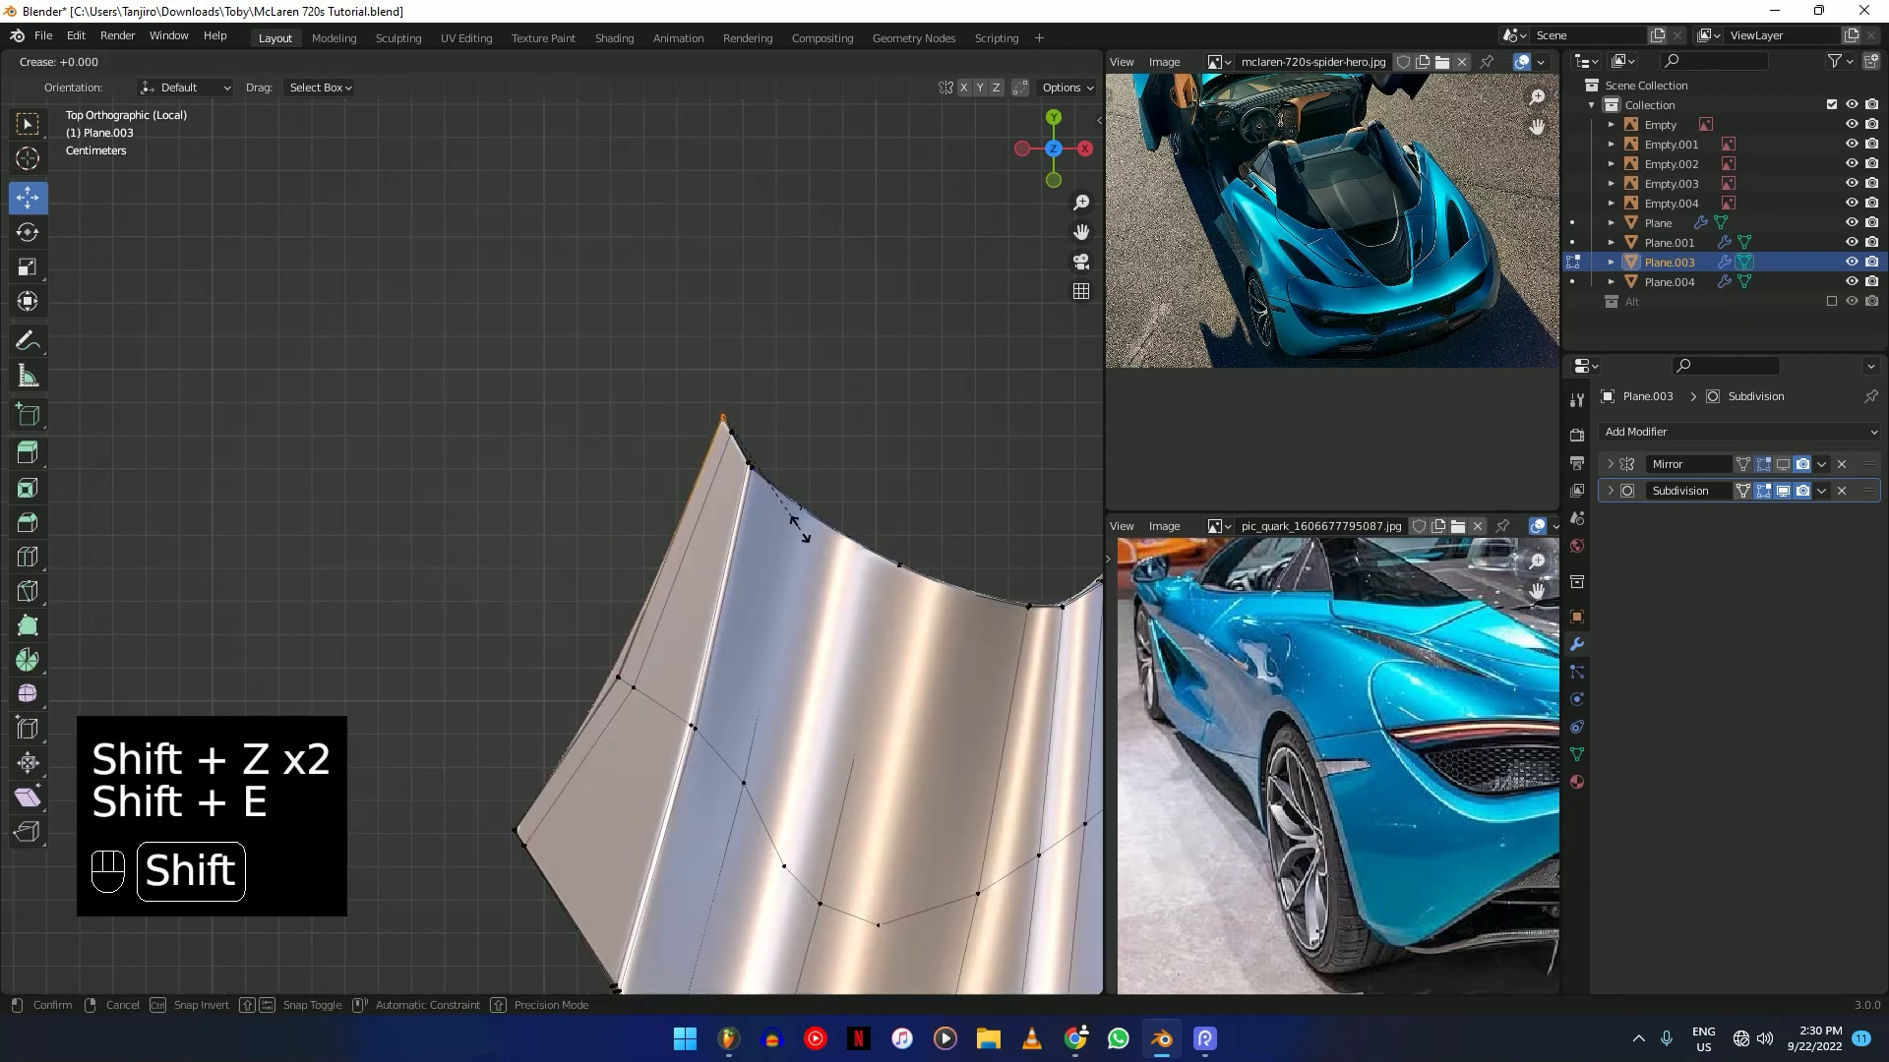
left_click(888, 680)
key("Tab")
Bring back the whole car, select the fender and front bumper panels together and recalculate all their normals.
middle_click_drag(856, 551, 795, 606)
scroll(776, 497, "up", 4)
key("slash")
left_click_drag(795, 605, 785, 639)
middle_click_drag(785, 640, 772, 698)
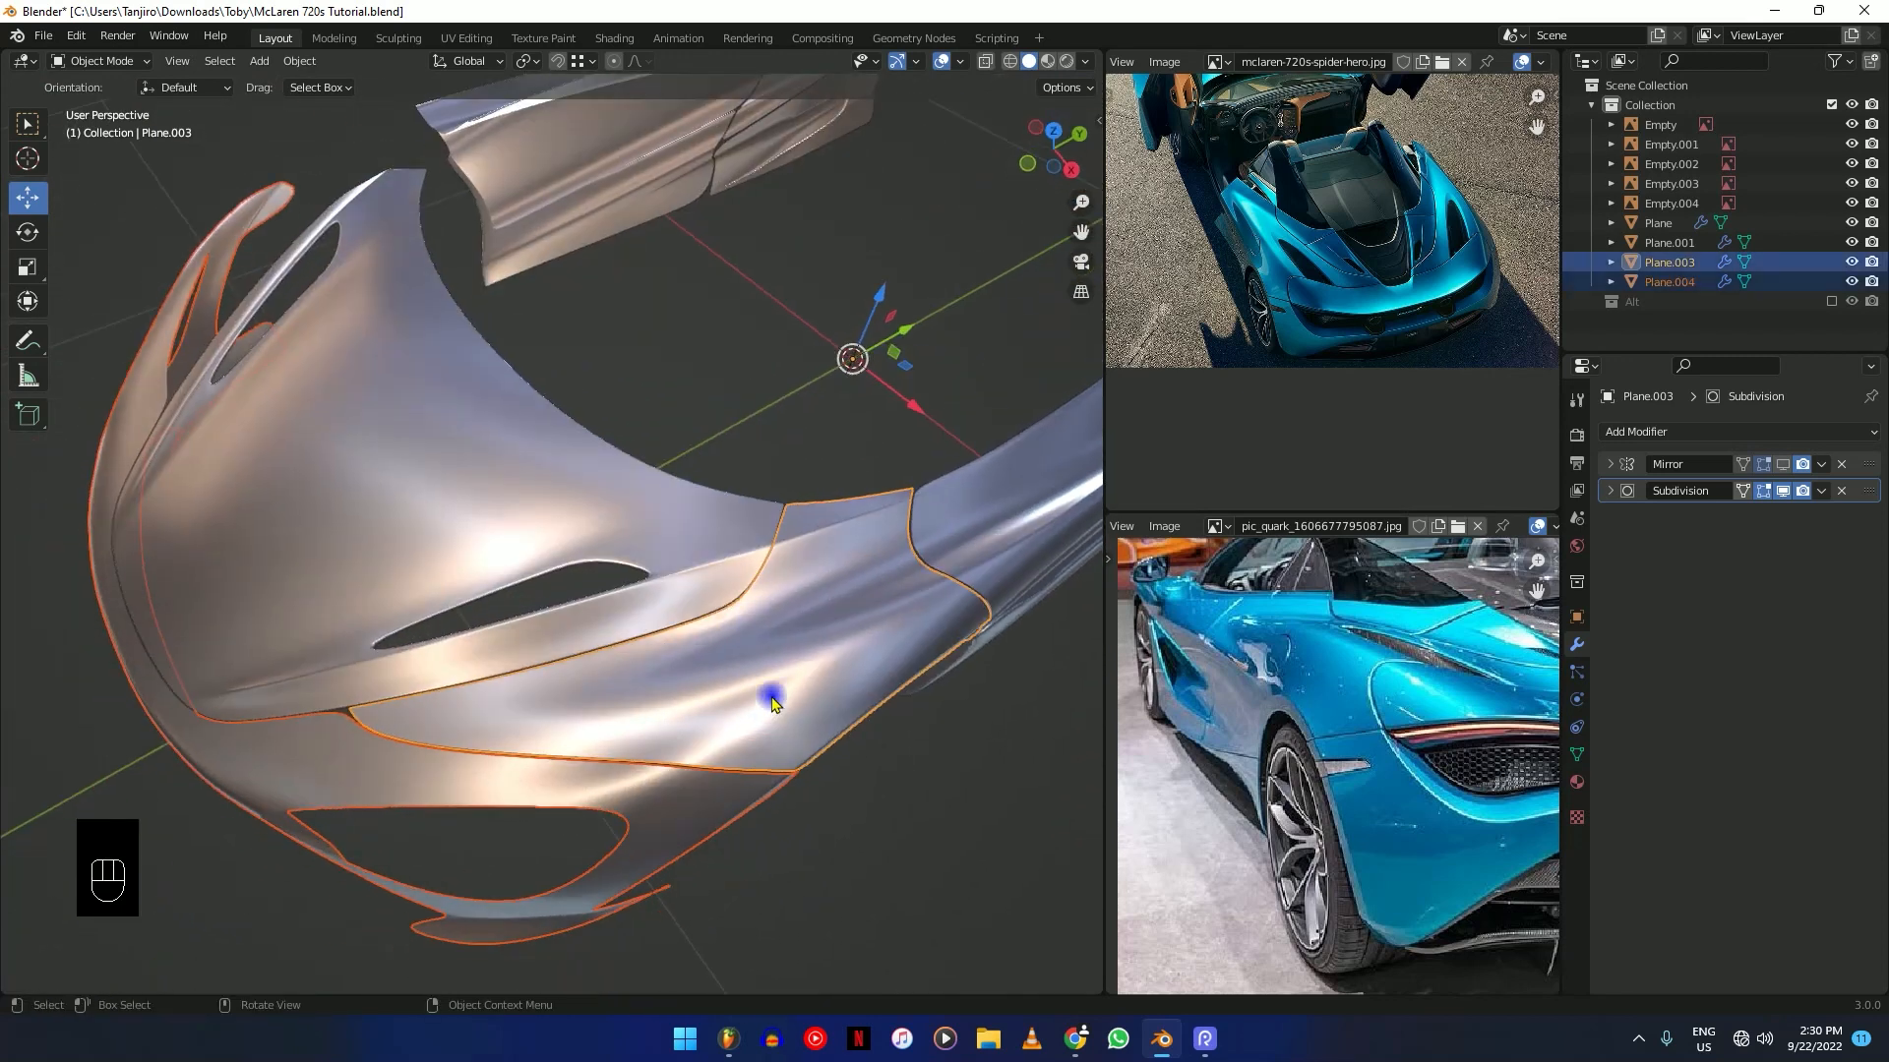
key("Tab")
key("a")
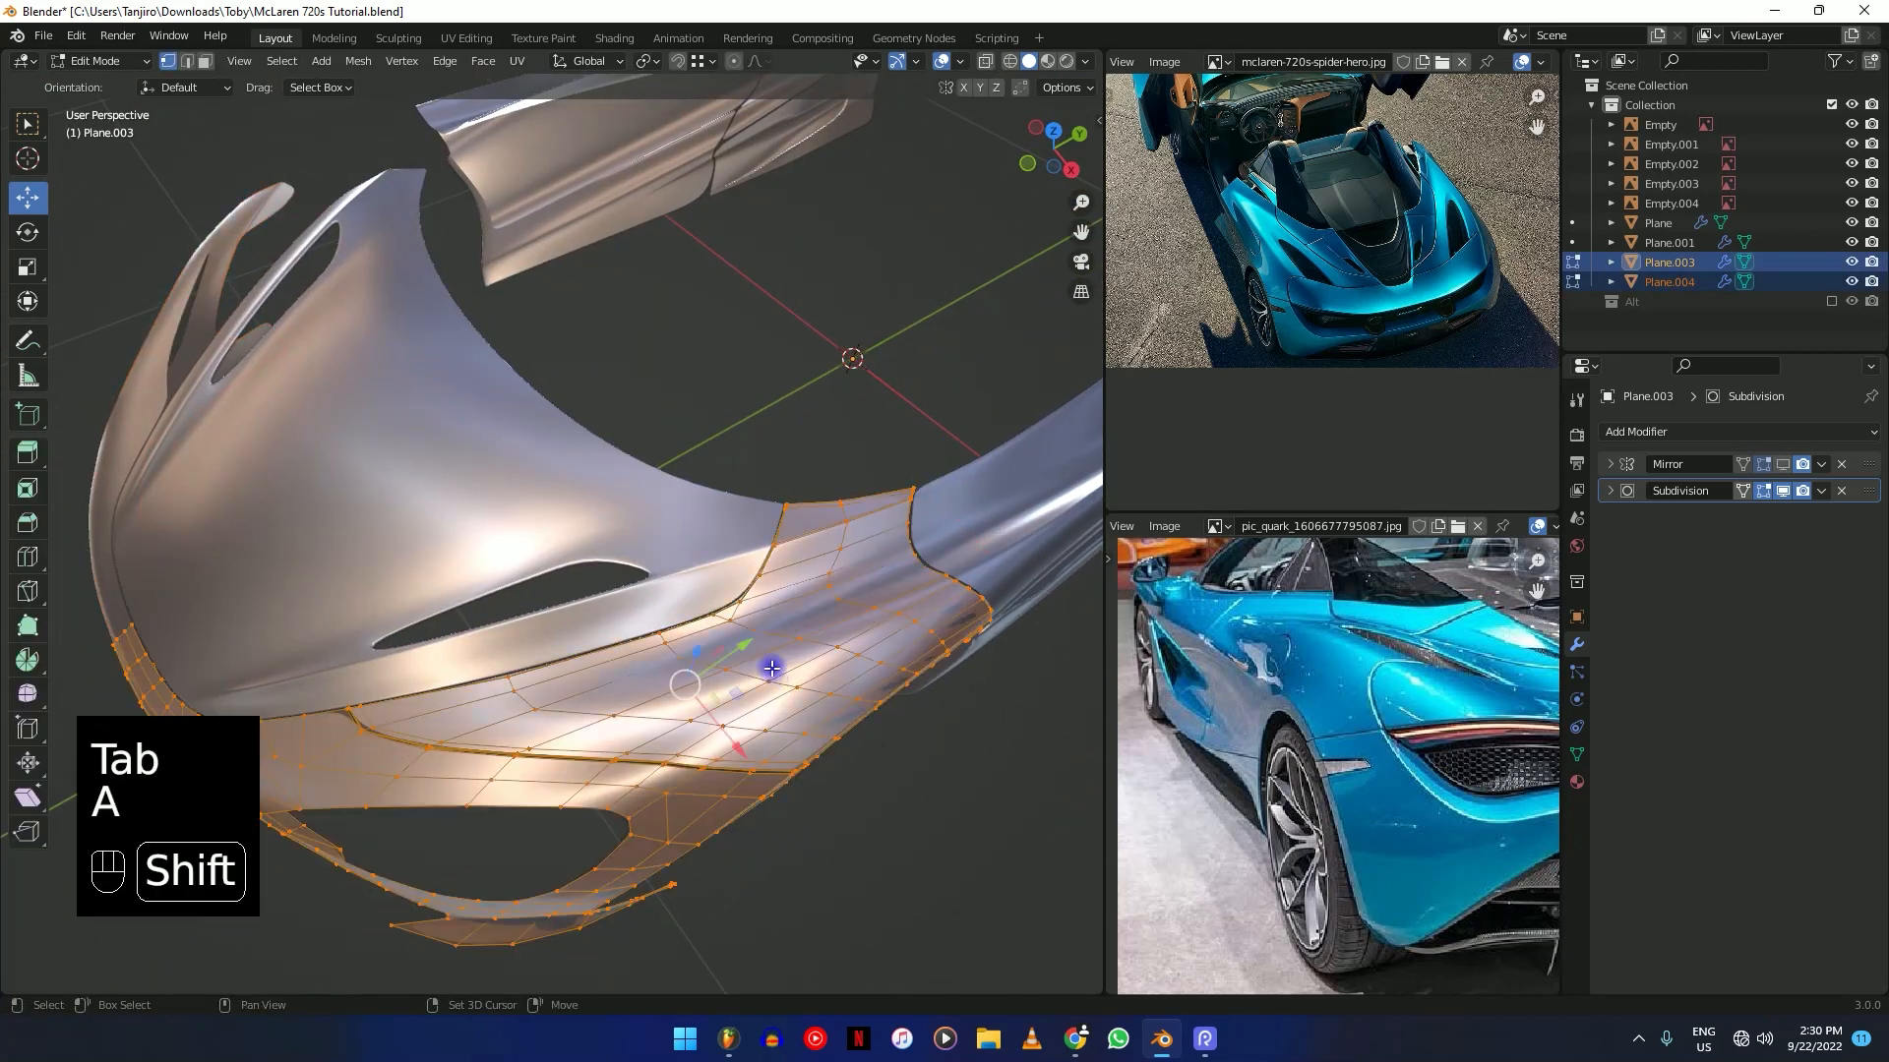
key("shift+n")
key("Tab")
Isolate the front bumper panel and add a Solidify modifier with 0.004 m thickness and Only Rim enabled.
middle_click_drag(726, 593, 594, 623)
left_click(563, 629)
key("KP_Divide")
middle_click_drag(565, 637, 1153, 569)
left_click(1623, 492)
left_click(1636, 431)
left_click(1510, 769)
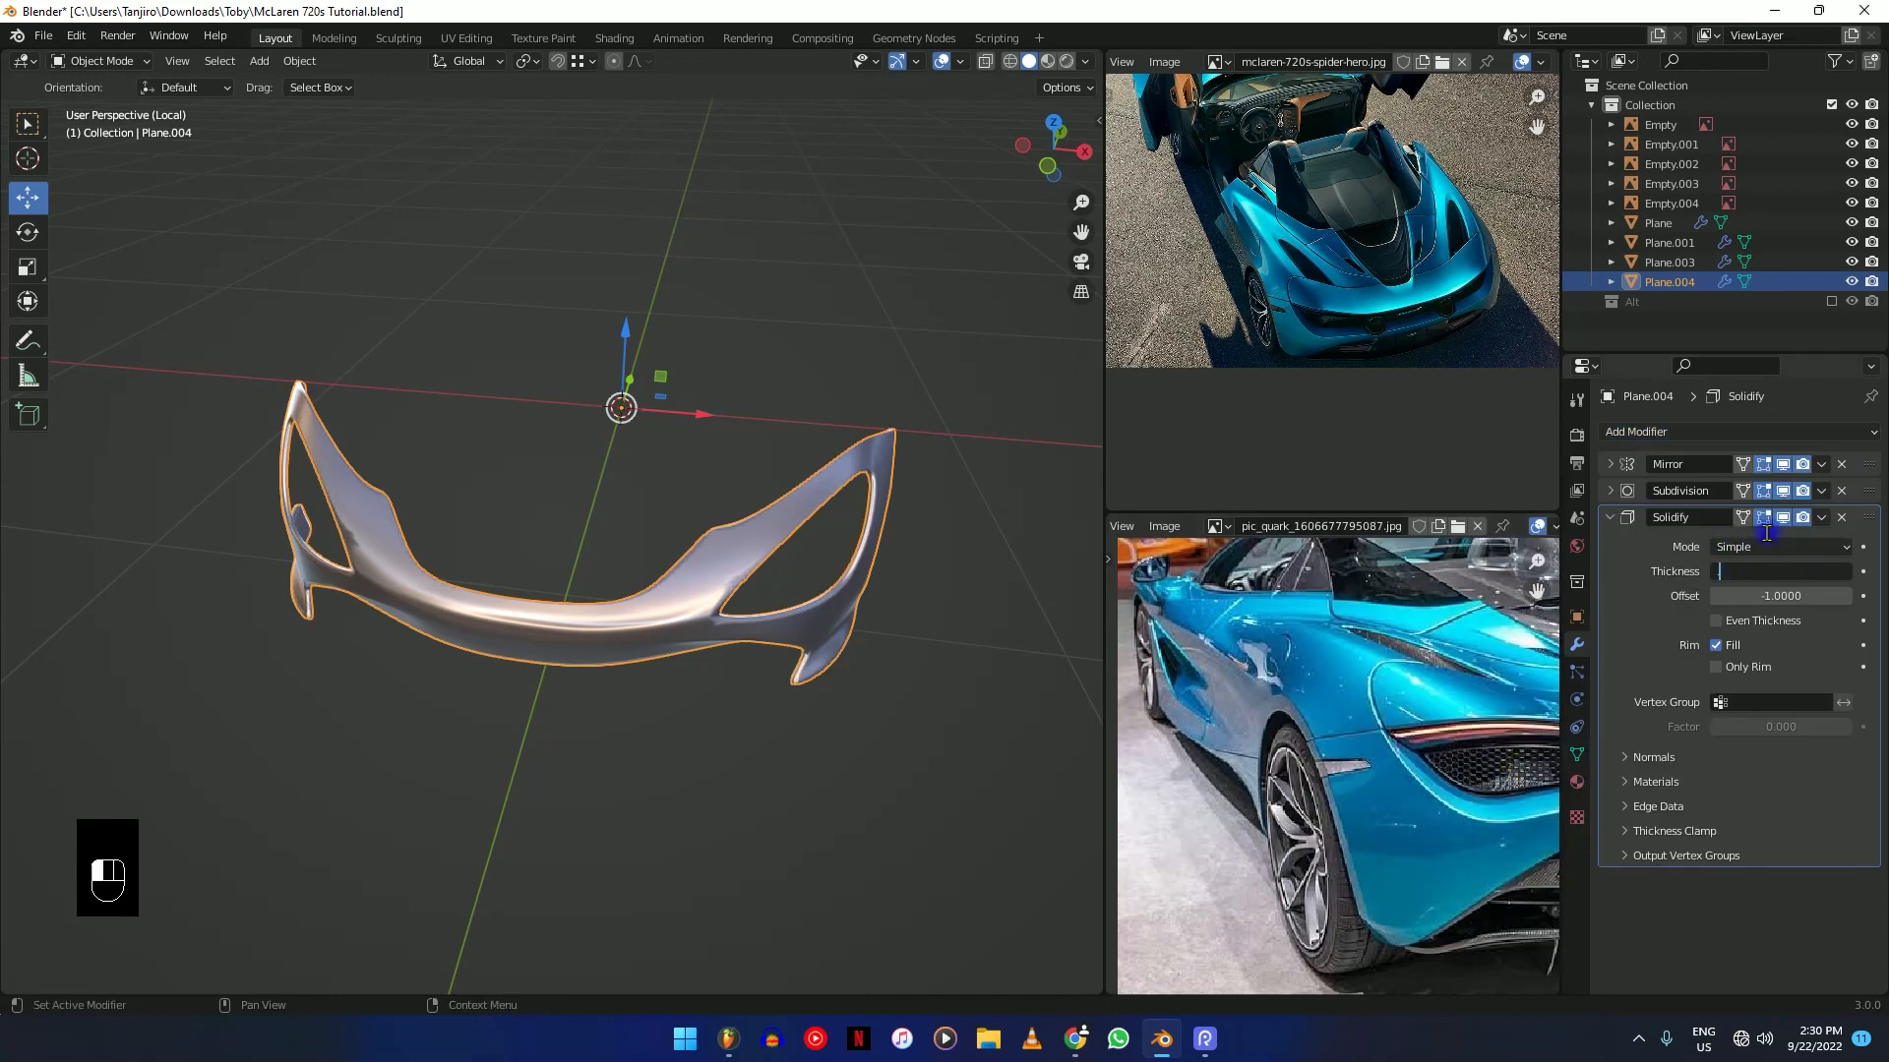
type(".000")
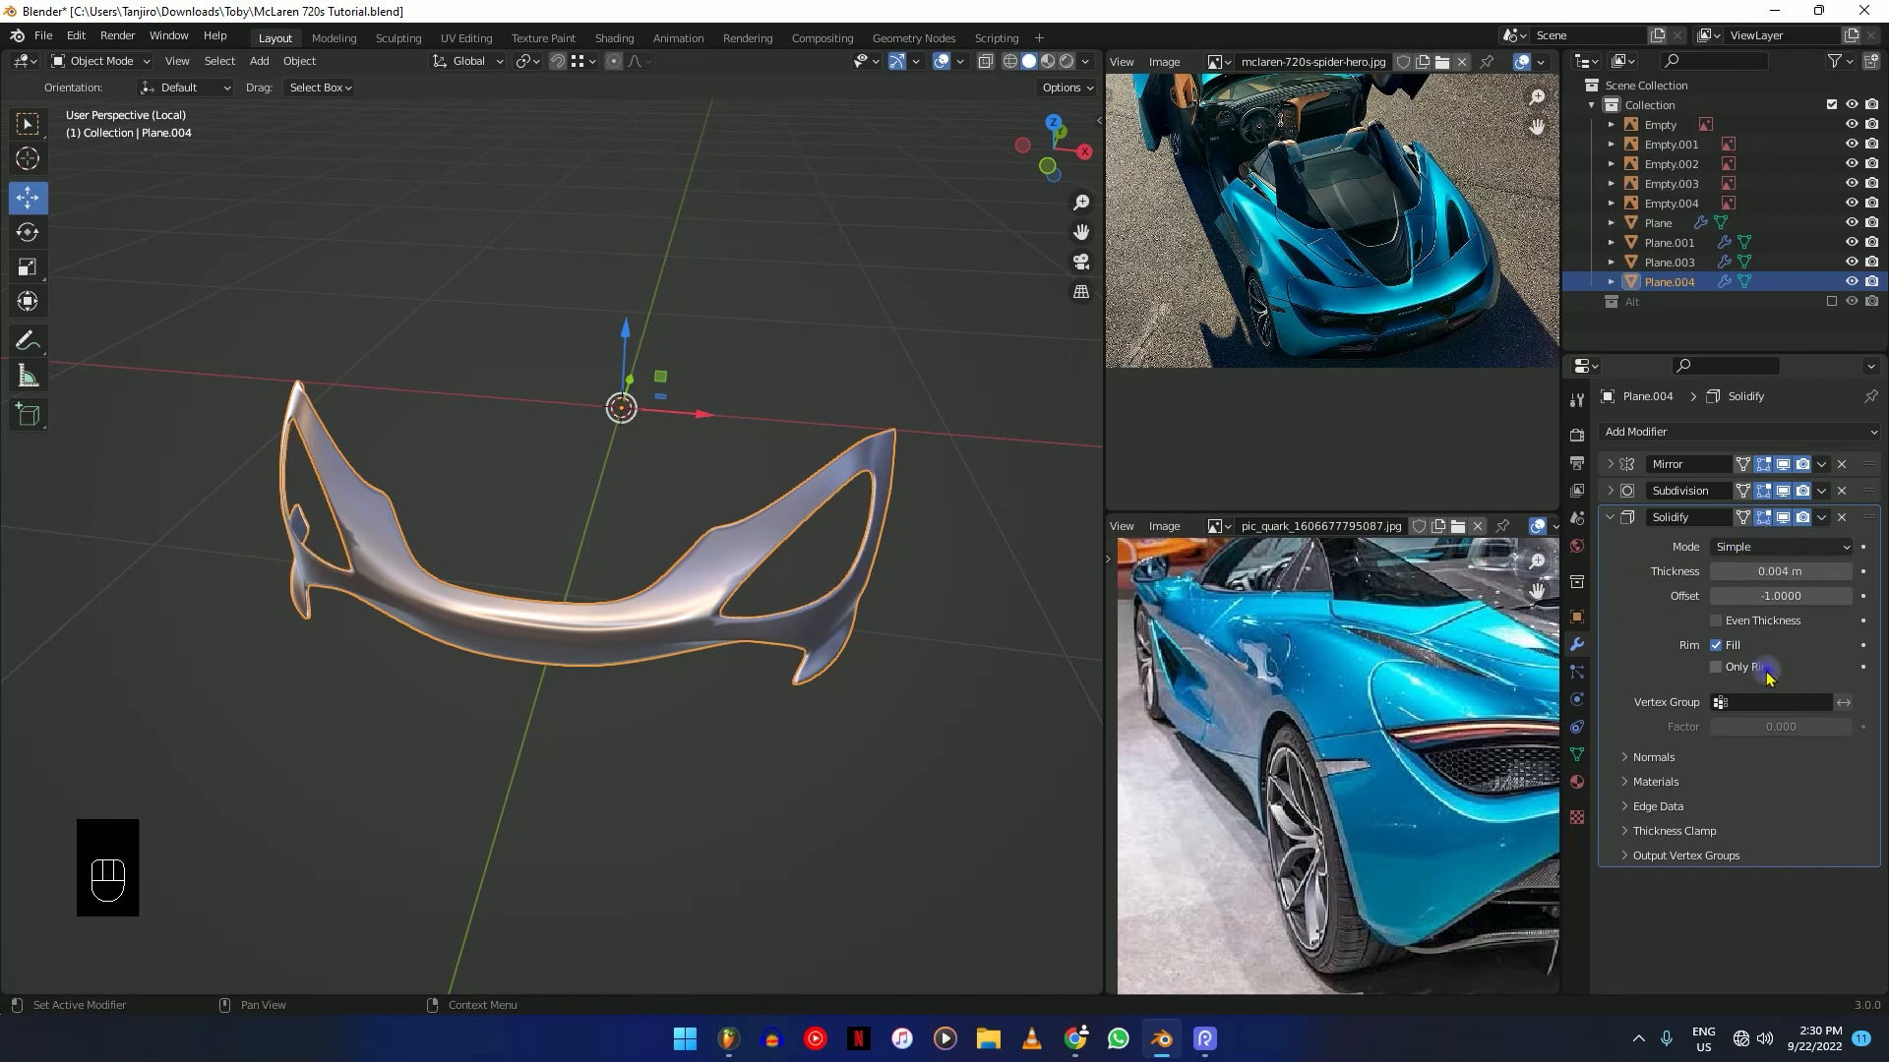
Apply the Solidify modifier on the front bumper panel.
left_click(1611, 516)
middle_click_drag(720, 678, 885, 675)
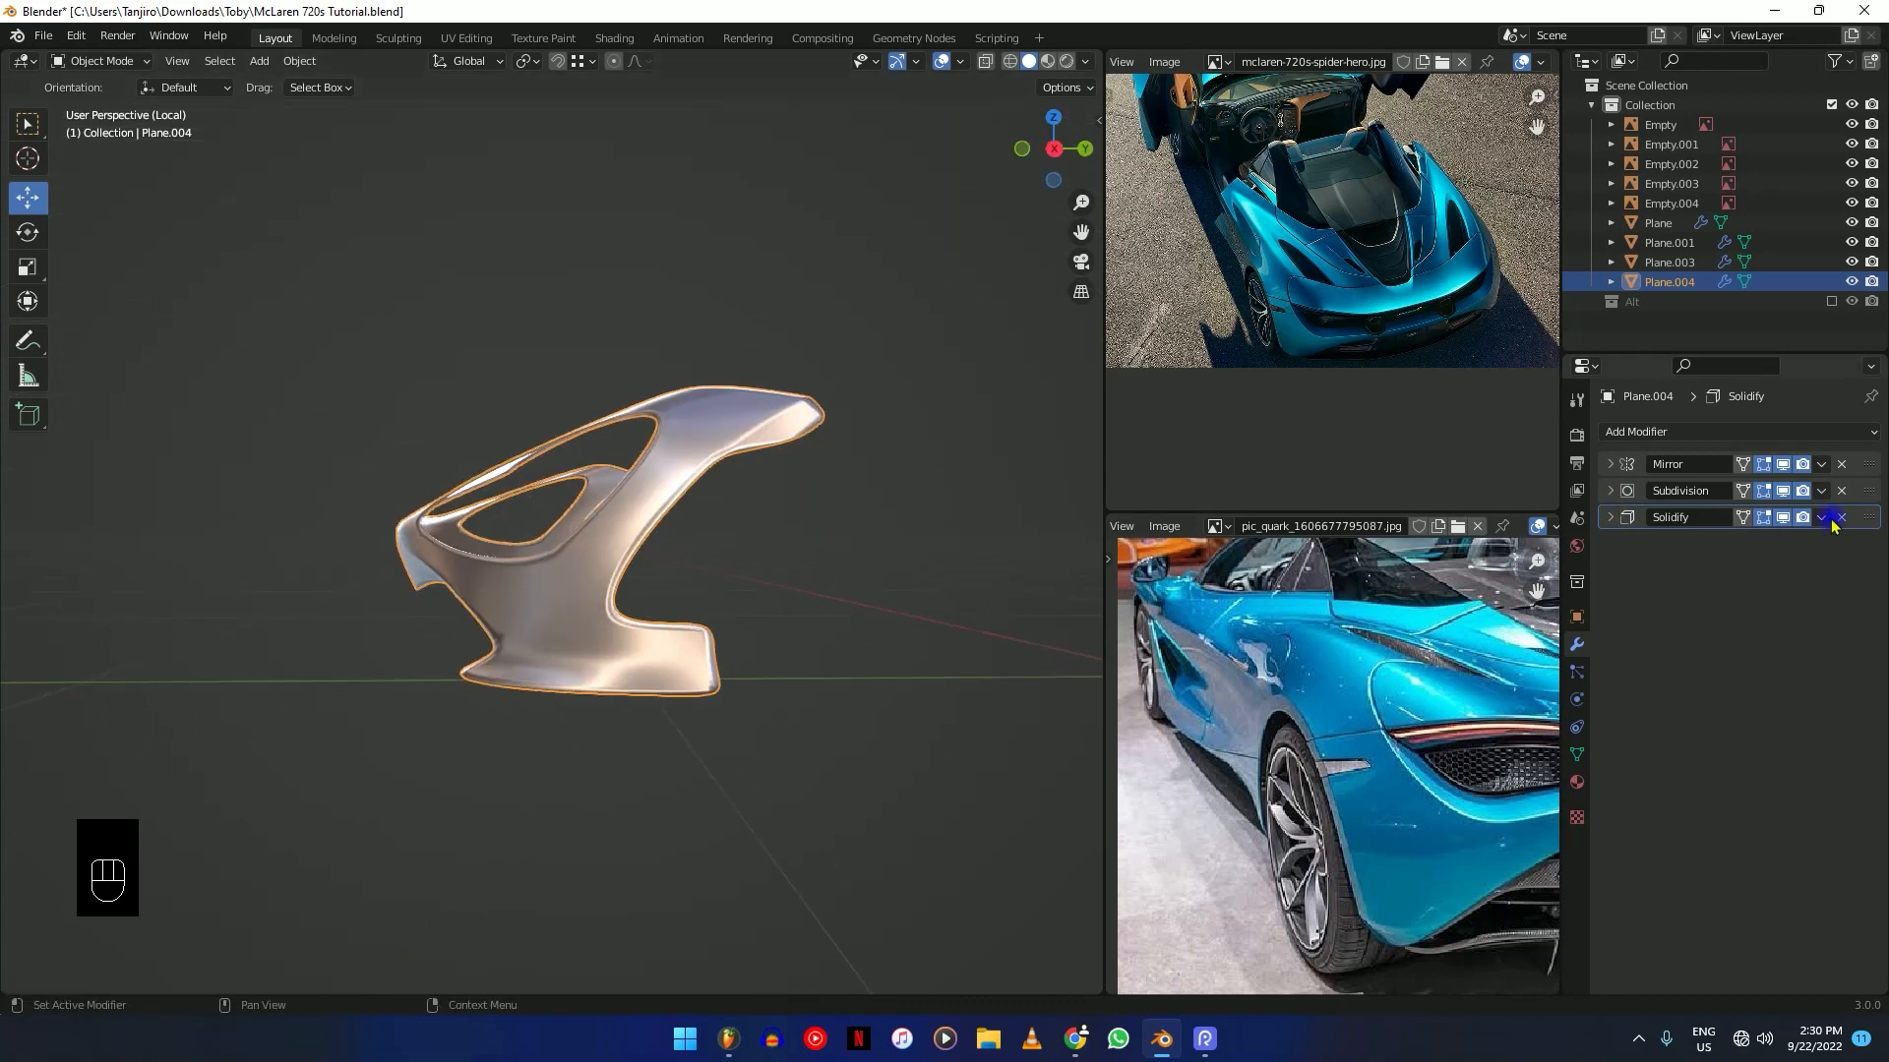
left_click(1803, 539)
middle_click_drag(786, 571, 839, 561)
Select the rim geometry along the bumper's mirror centre line in wireframe and delete it.
key("Tab")
middle_click_drag(654, 604, 548, 664)
scroll(728, 620, "up", 3)
key("shift+z")
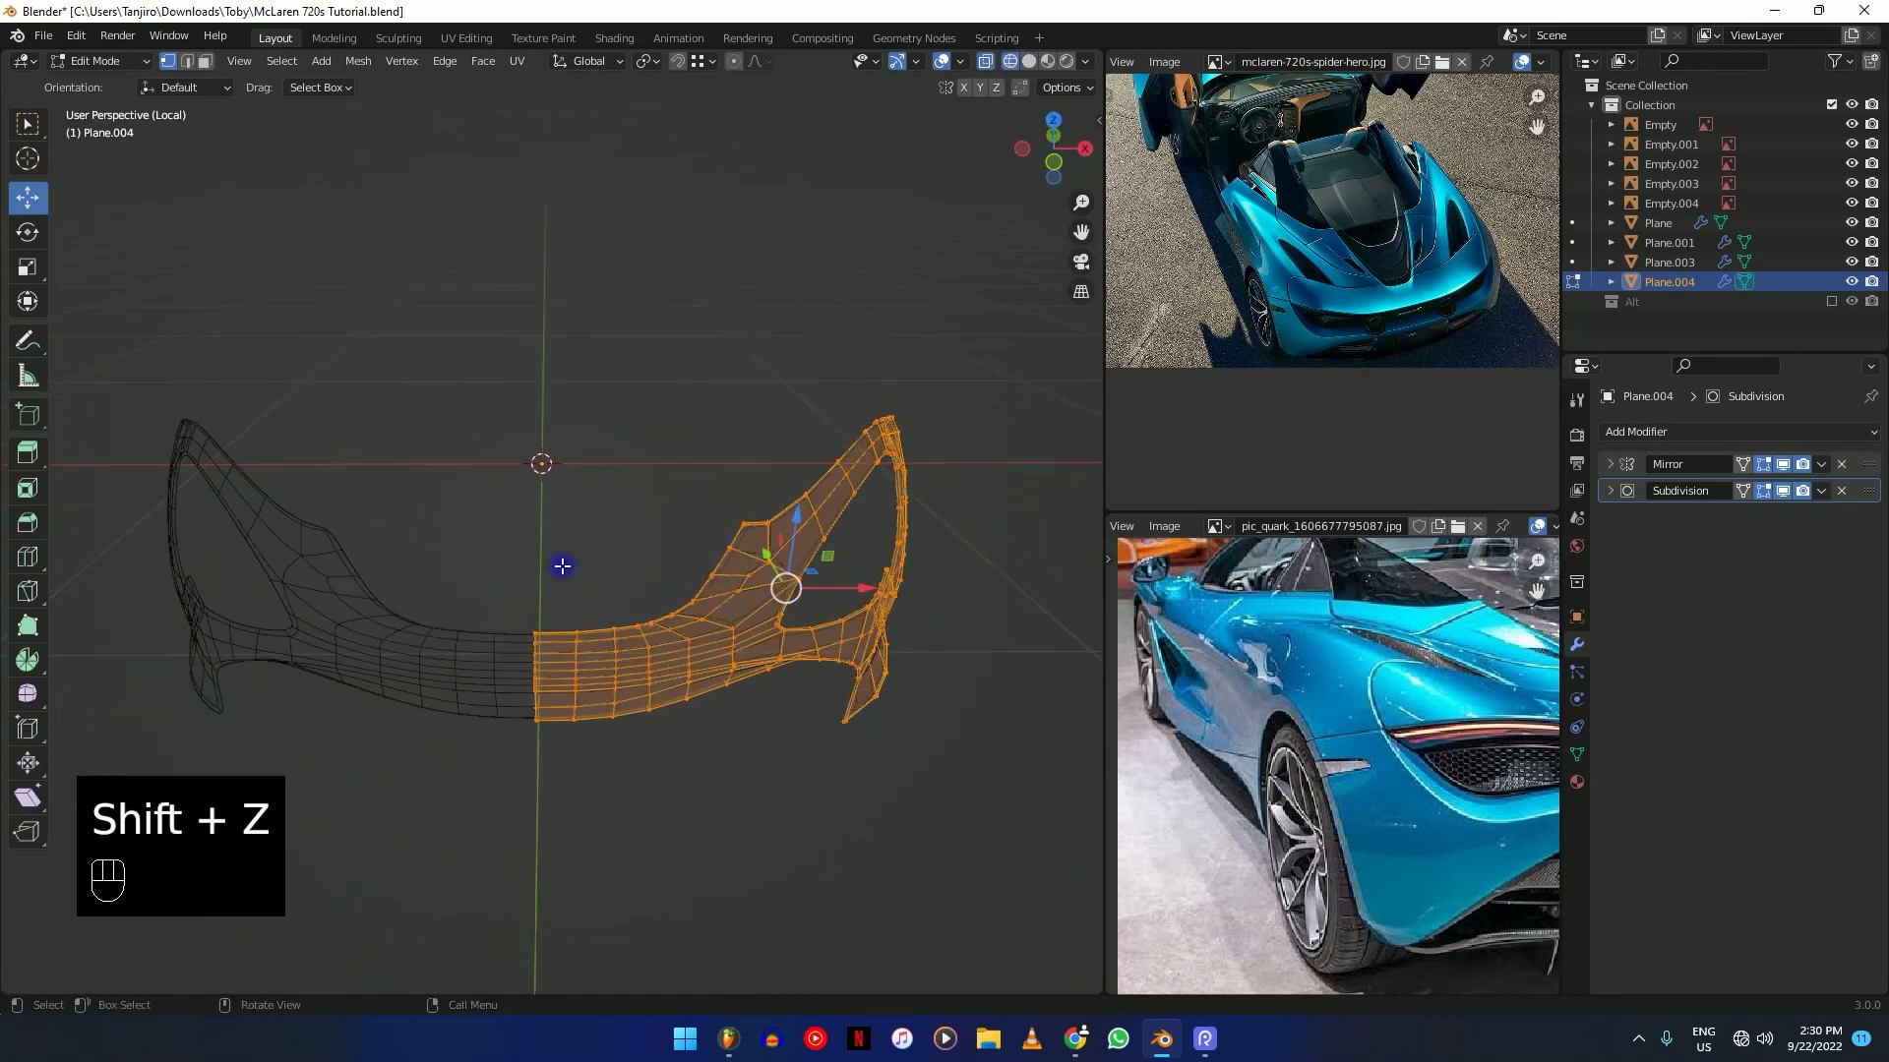
left_click_drag(561, 561, 527, 750)
key("shift+z")
key("x")
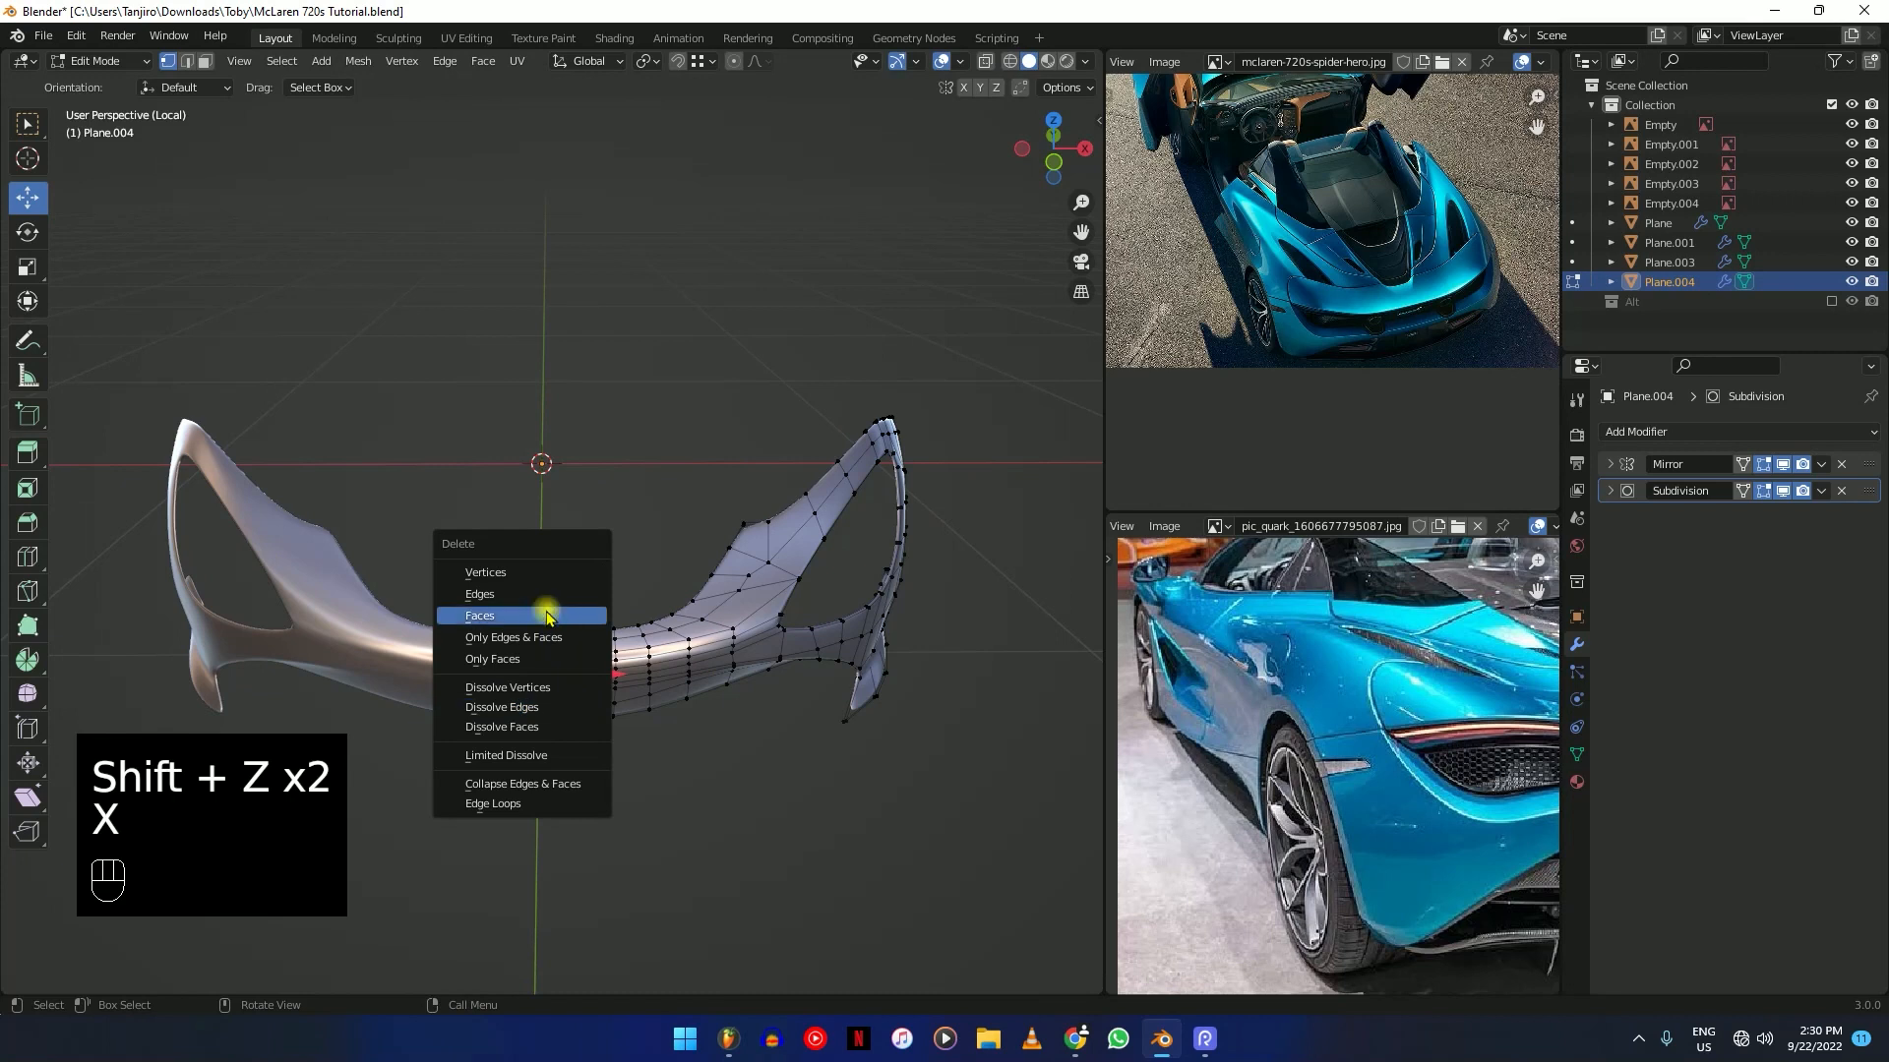
left_click(547, 615)
Select the rim vertices where the fold meets the wheel-arch edge of the bumper's side and slide them along their edge.
middle_click_drag(546, 616, 701, 618)
middle_click_drag(700, 618, 757, 512, "shift")
middle_click_drag(758, 512, 618, 604, "shift")
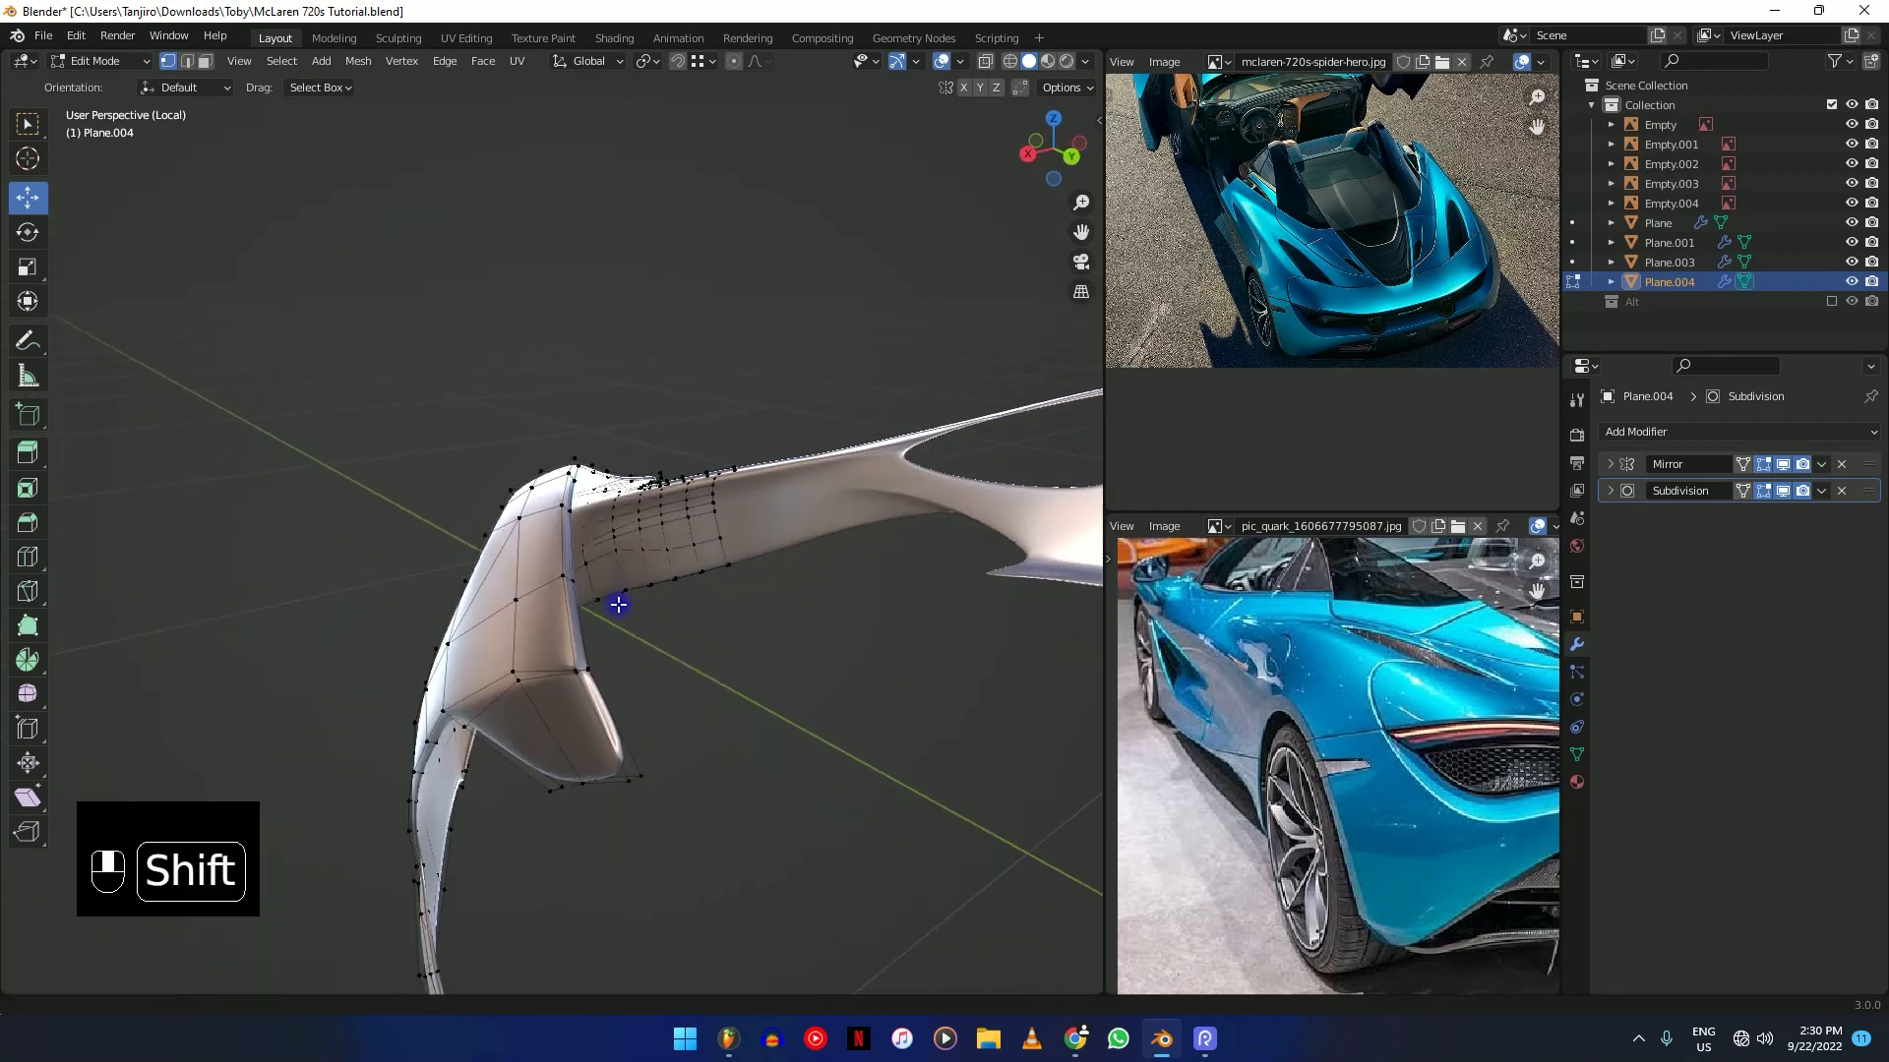
middle_click_drag(622, 674, 666, 689, "ctrl")
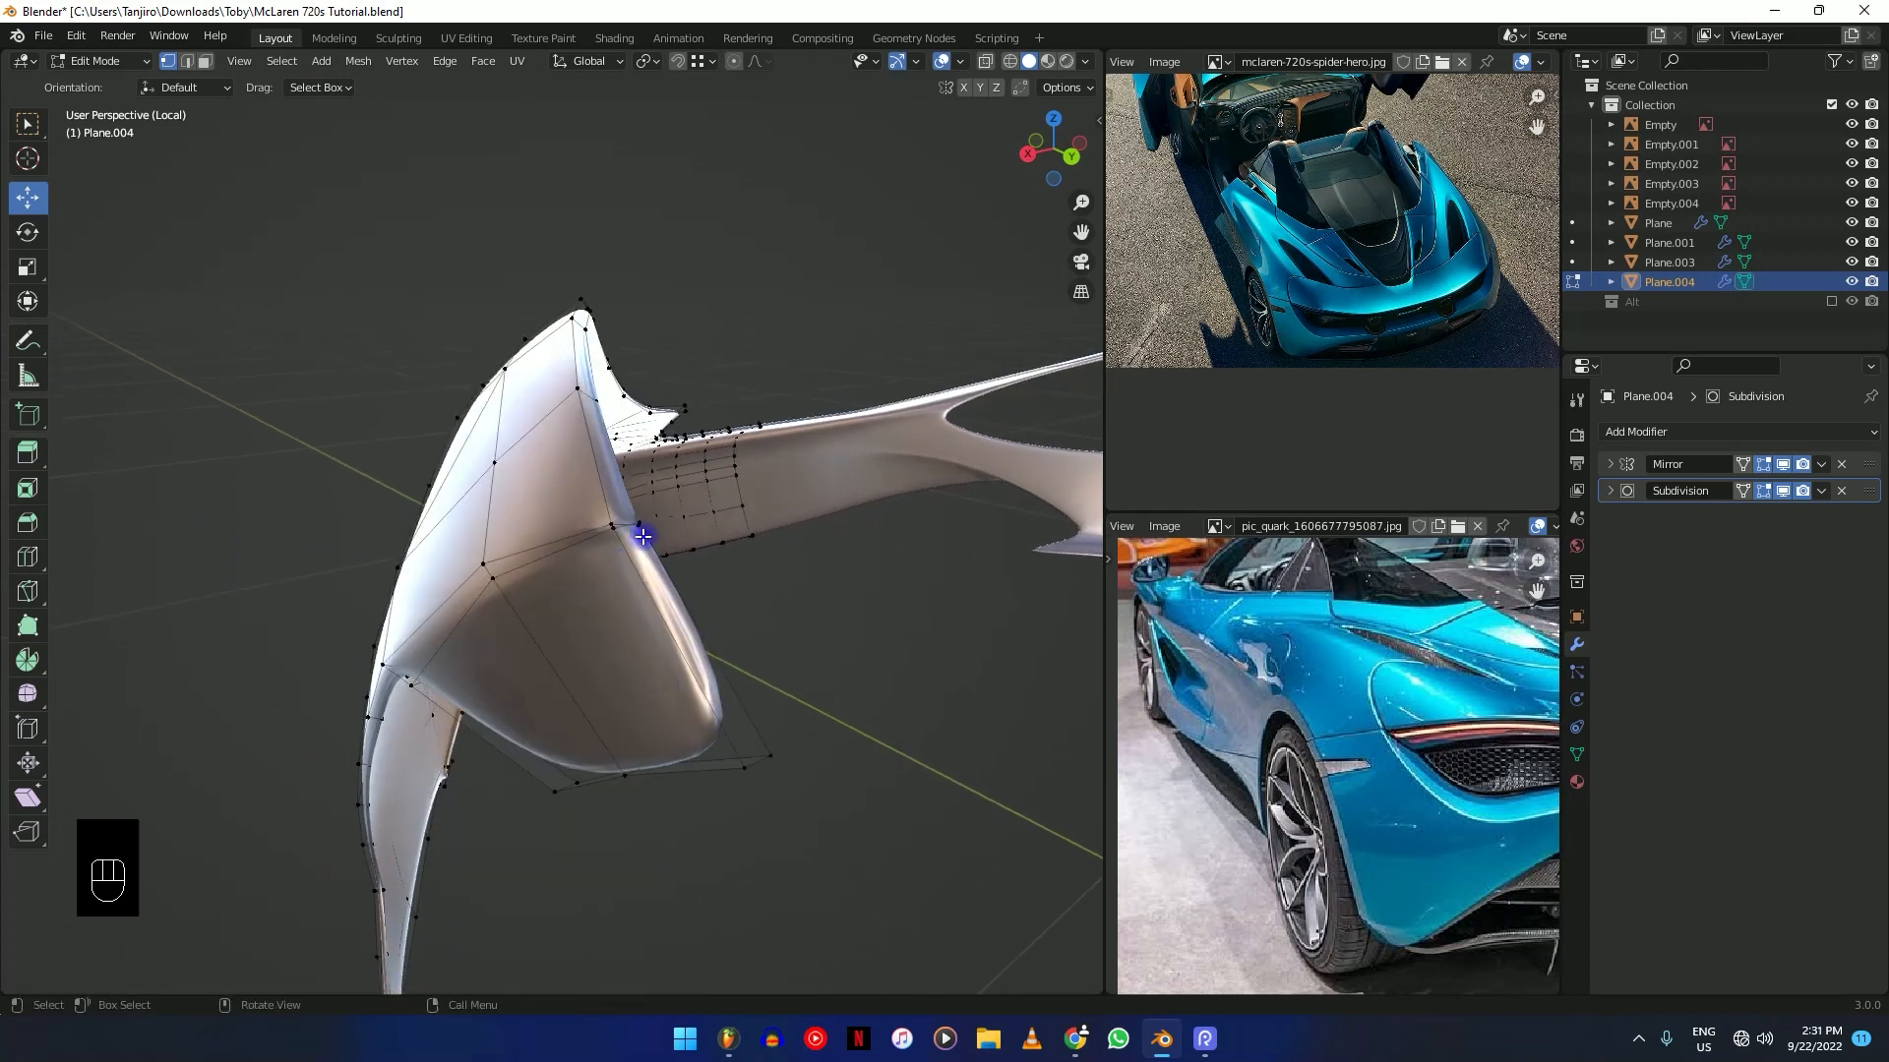
key("shift+z")
middle_click_drag(645, 527, 688, 666, "ctrl")
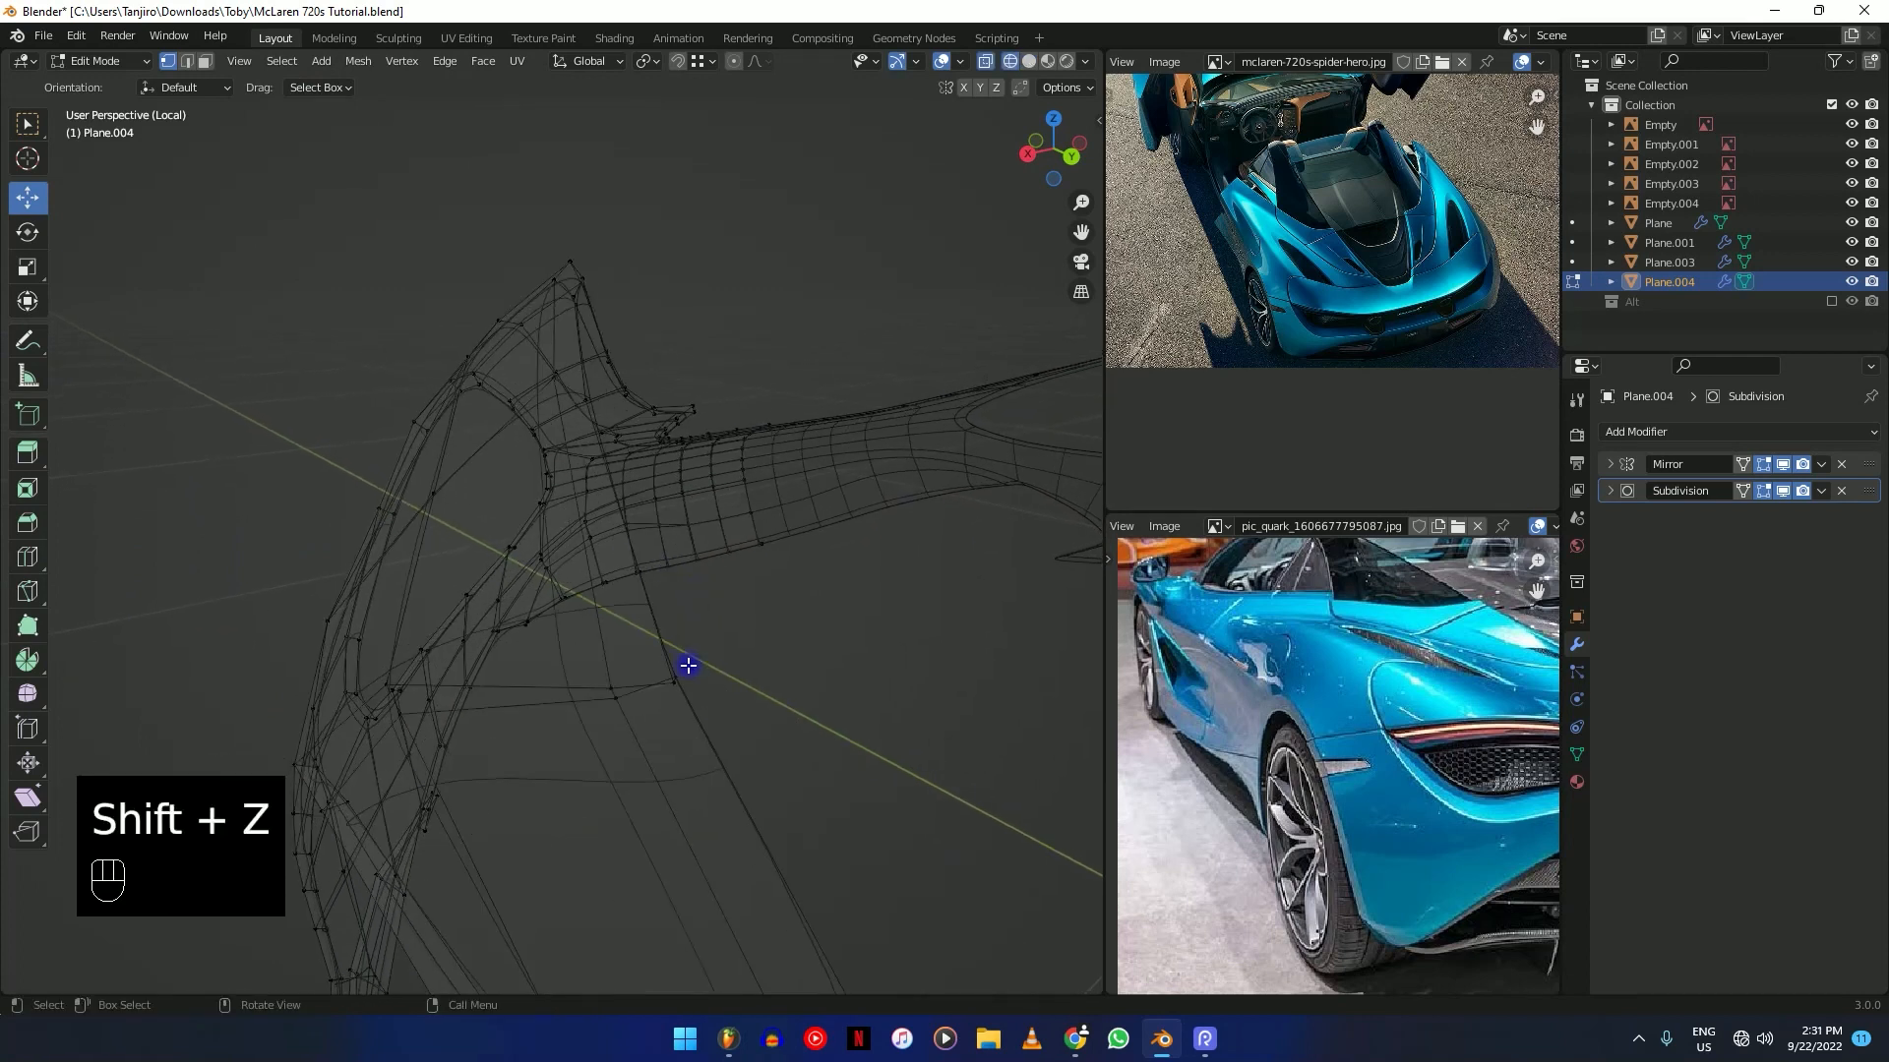
key("shift+z")
key("g")
Vertex-slide the selected rim corner on the bumper's wheel-arch edge once more to refine its position.
key("g")
left_click(807, 944)
mouse_move(801, 787)
middle_mouse_down()
mouse_move(810, 759)
mouse_move(826, 763)
middle_mouse_up()
scroll(832, 747, "down", 4)
left_click_drag(806, 593, 822, 610)
key("g")
key("g")
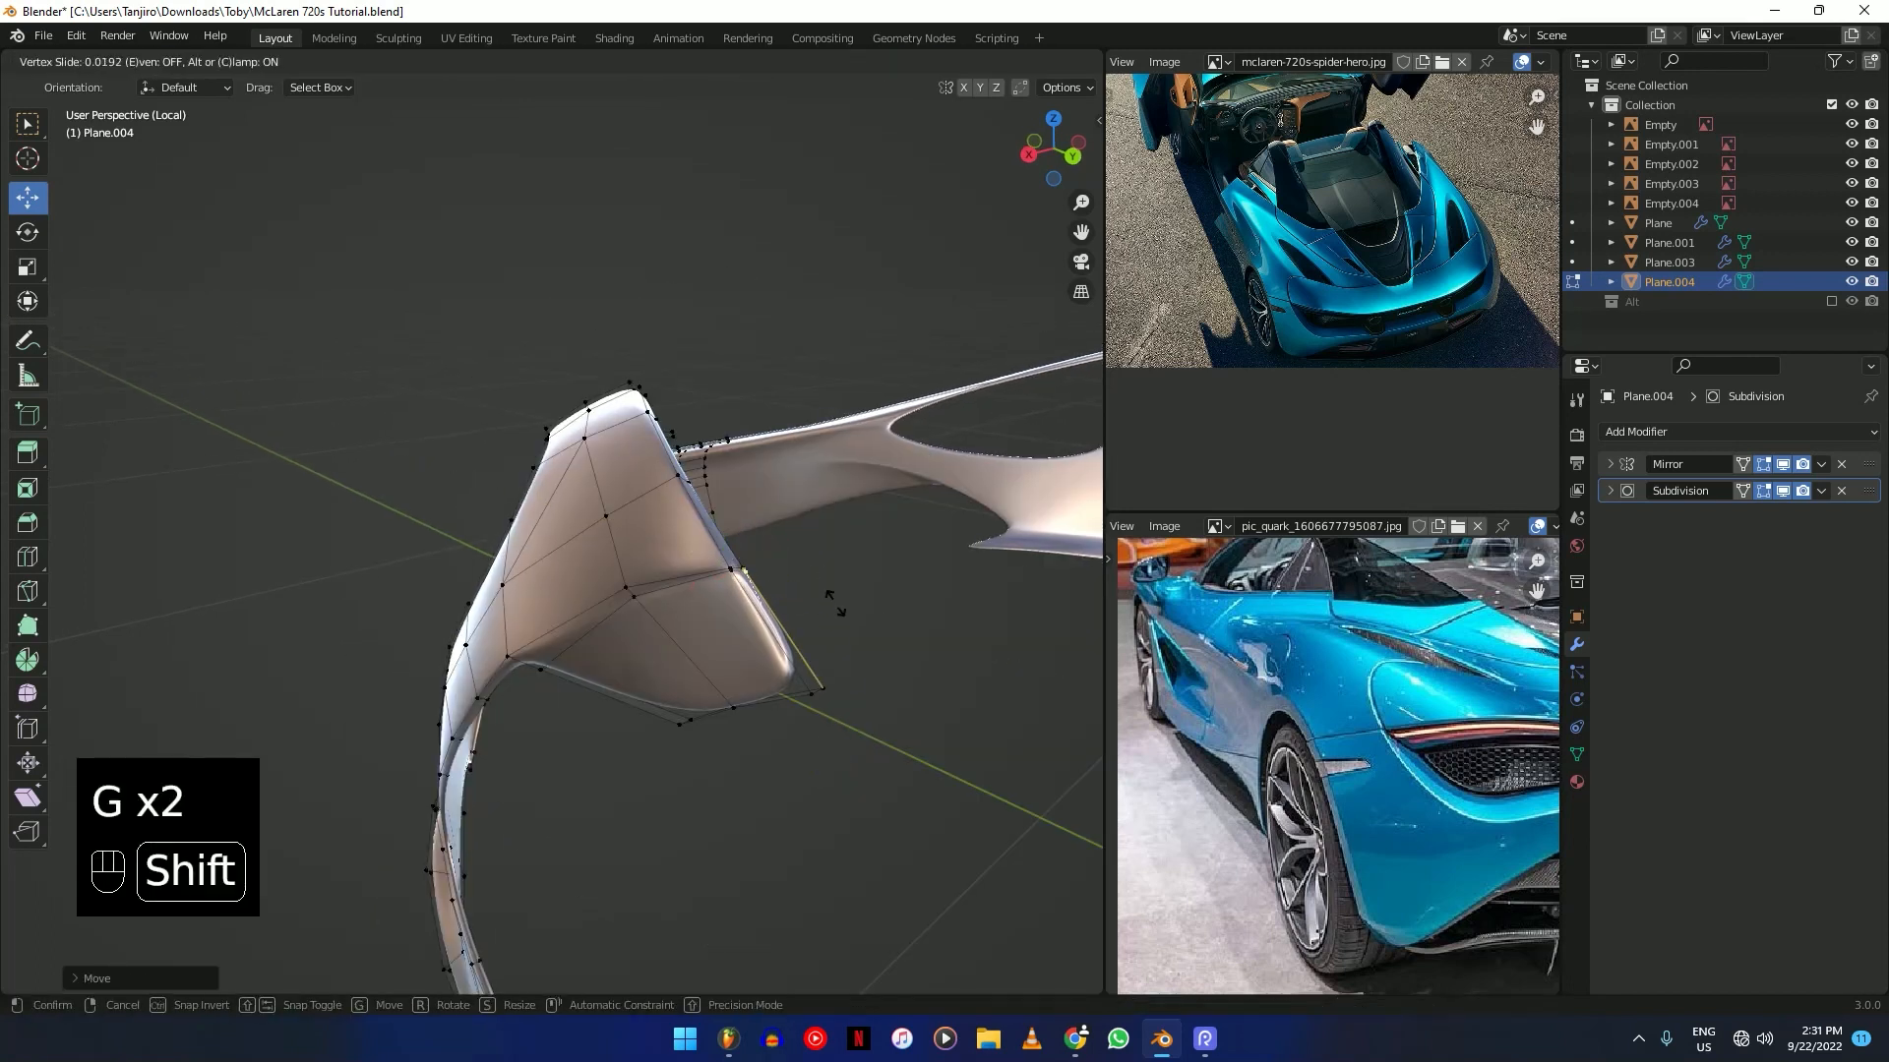
left_click(830, 605)
Cut a centred edge loop around the bumper's rim and fatten it outward by about 0.0017 m.
middle_click_drag(784, 644, 747, 510)
key("ctrl+r")
left_click(779, 547)
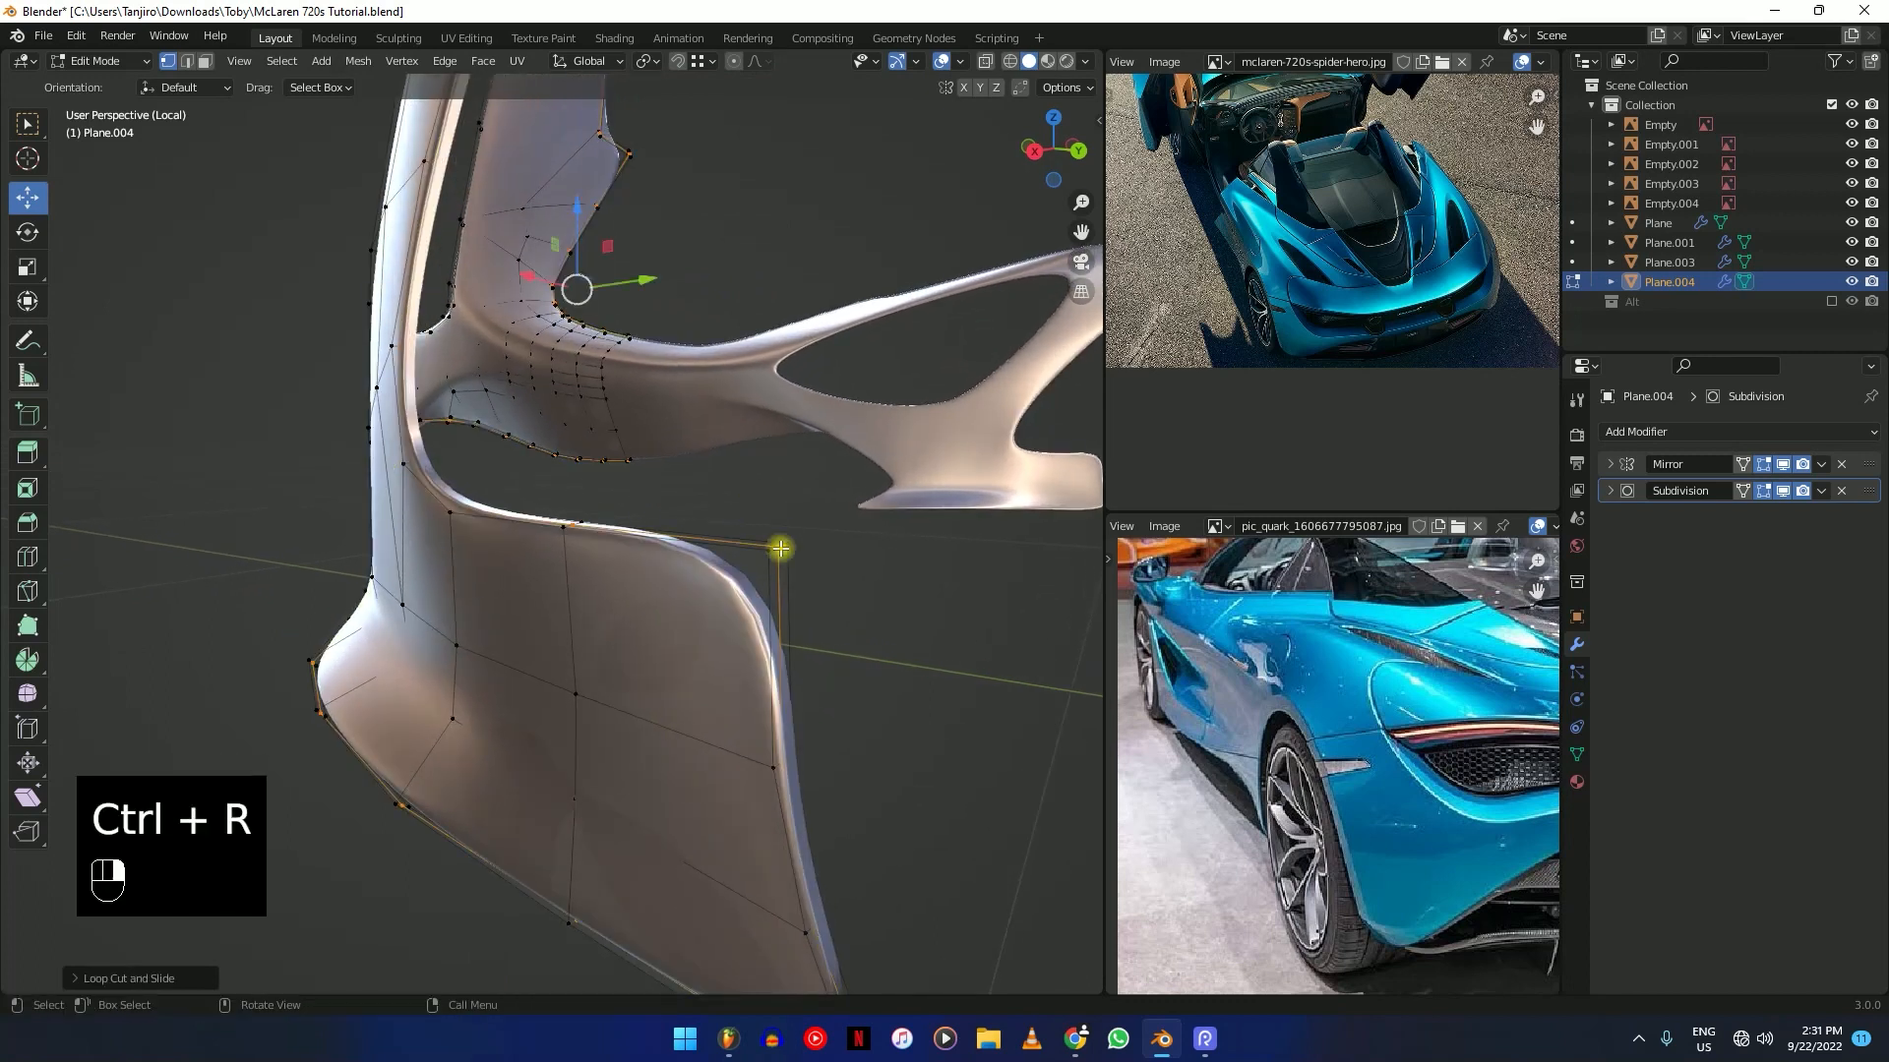
key("alt+s")
key("shift")
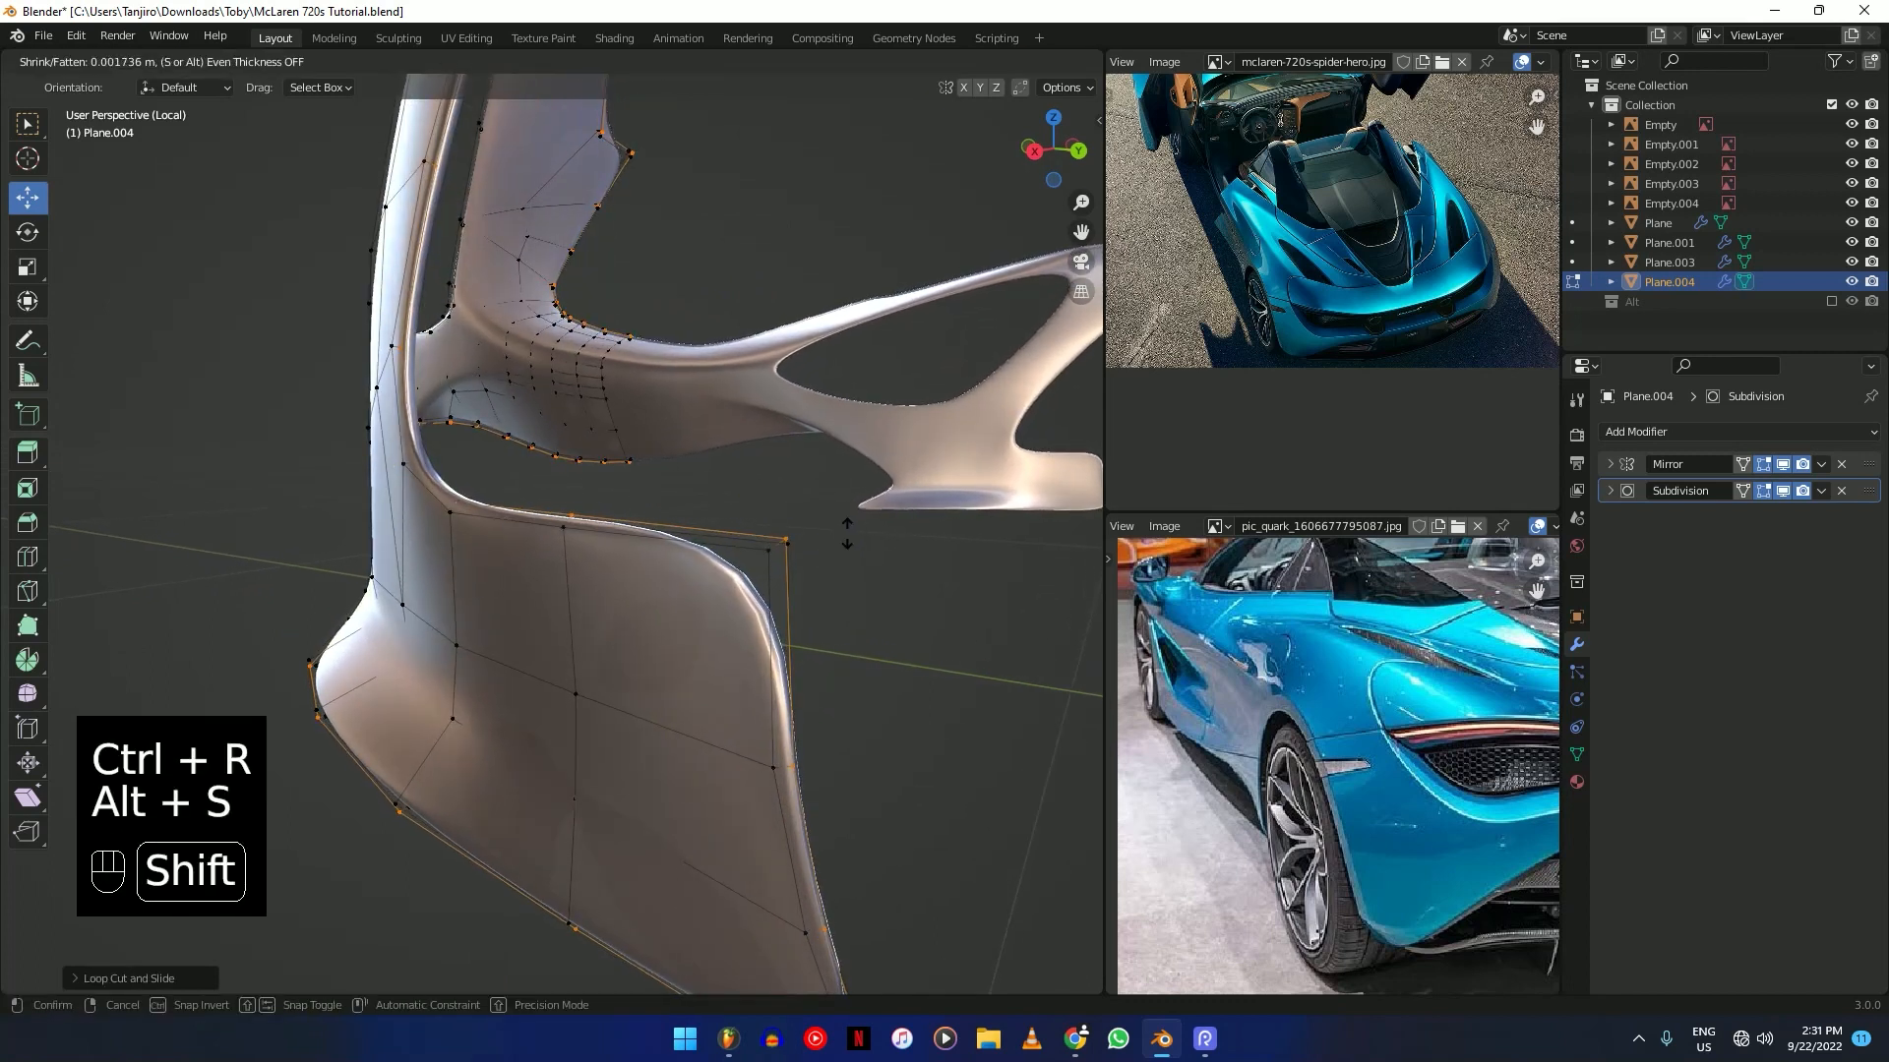
left_click(847, 534)
Bevel the centred edge loop on the bumper's rim by about 0.001 m with a single segment.
key("ctrl+b")
key("shift")
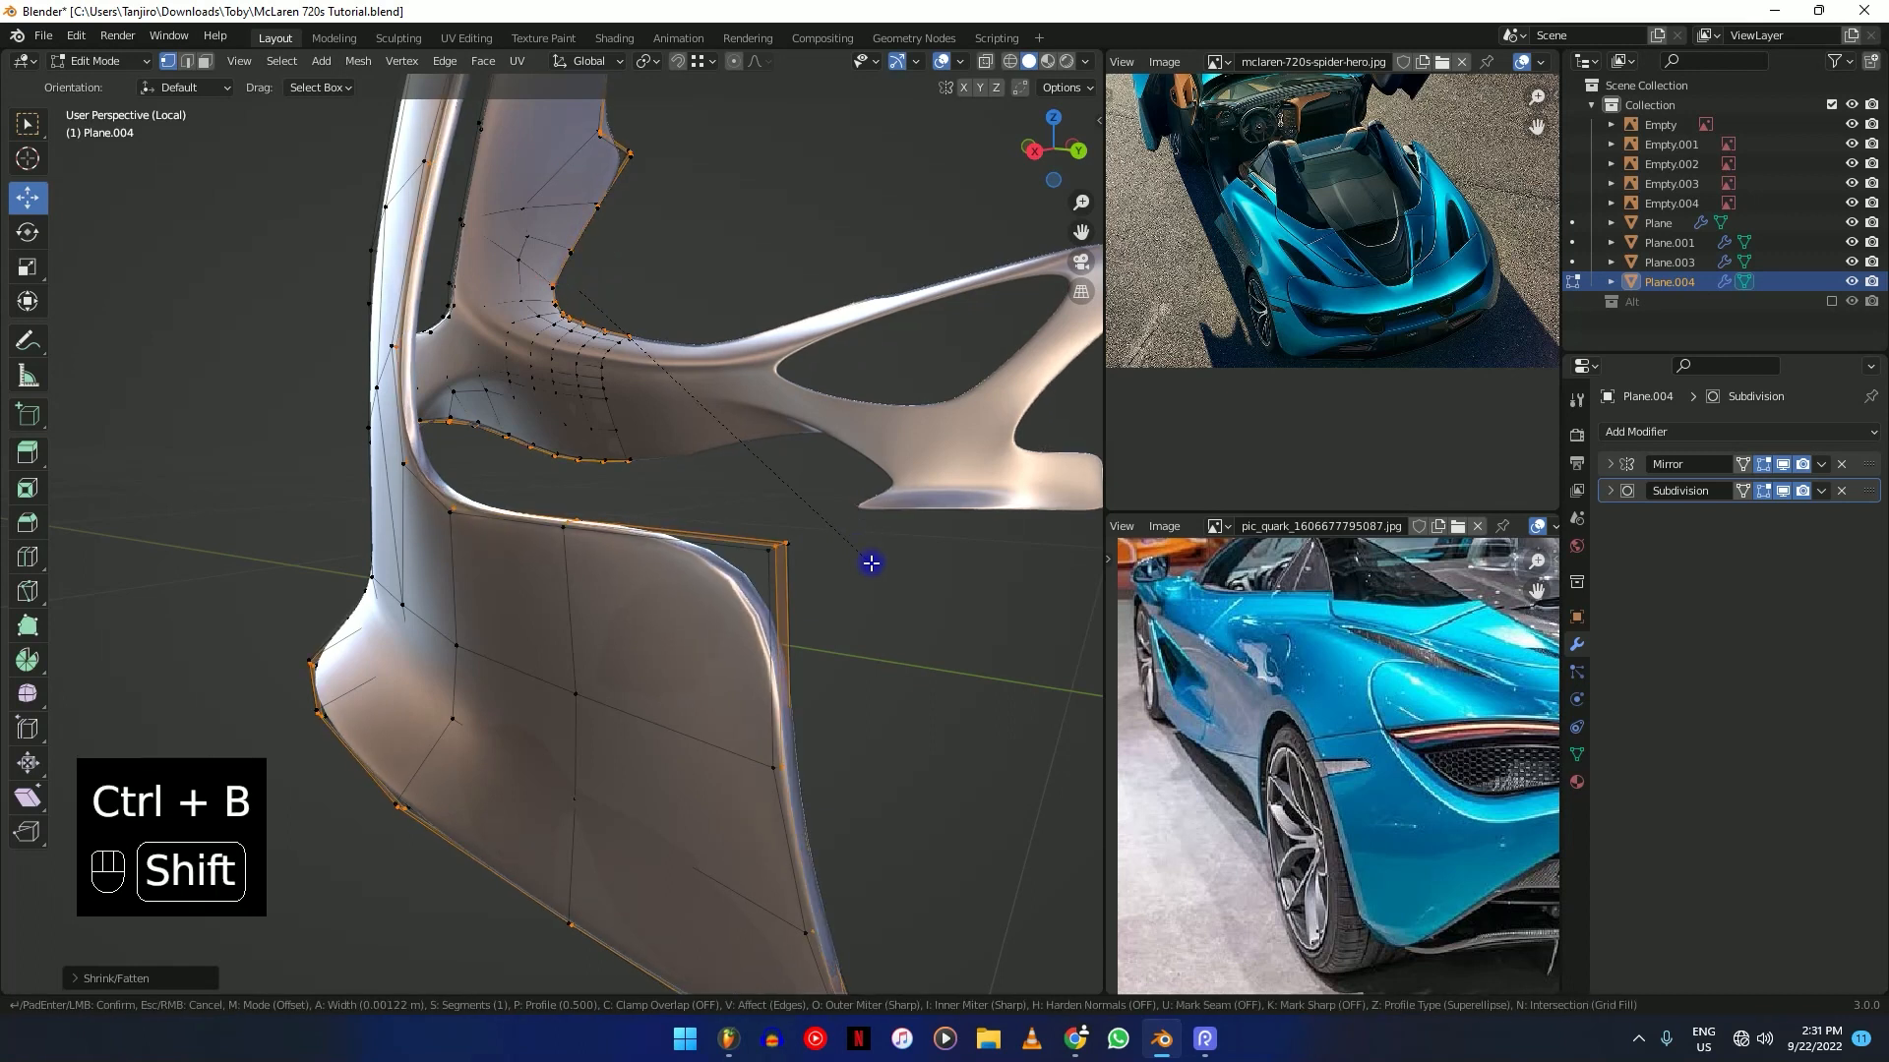
middle_click_drag(870, 563, 807, 602, "ctrl")
Cut two evenly spaced supporting edge loops around the bumper's rim, using the flipped direction for the second one.
key("ctrl+r")
left_click(676, 672)
key("e")
key("shift")
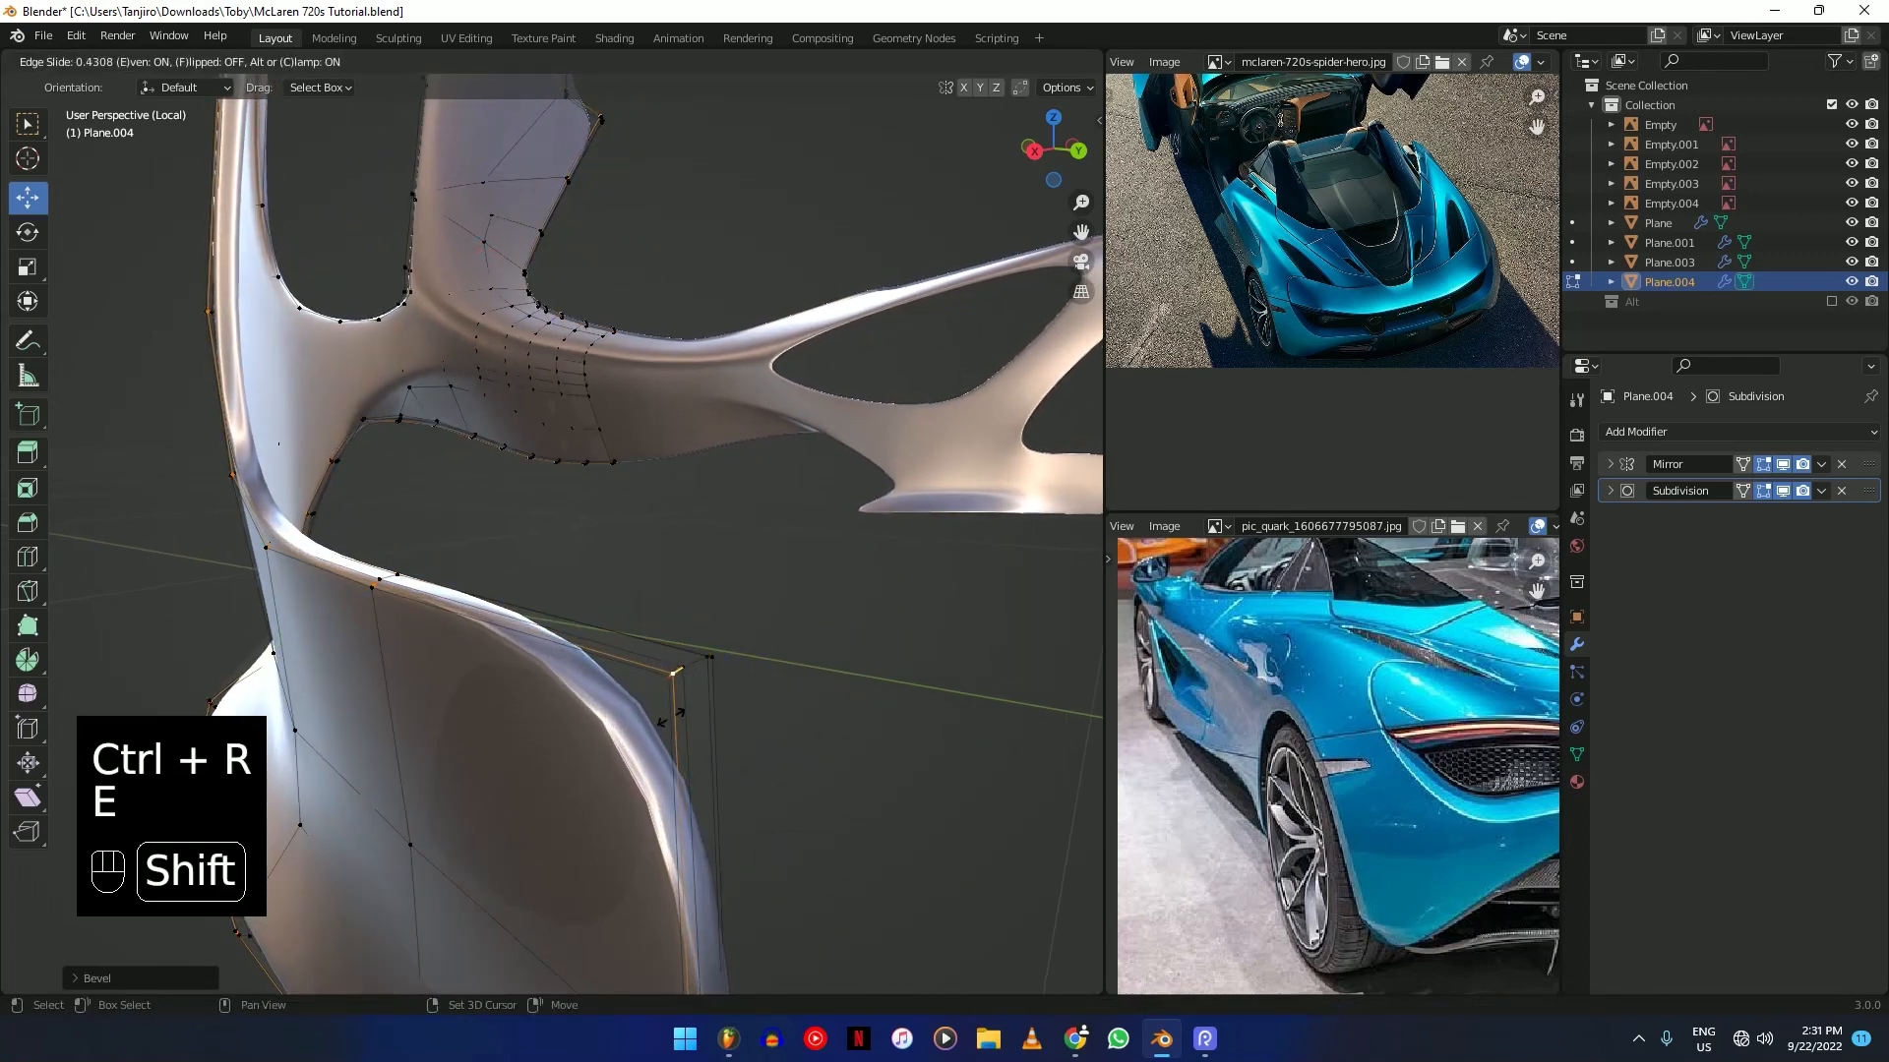
left_click(675, 672)
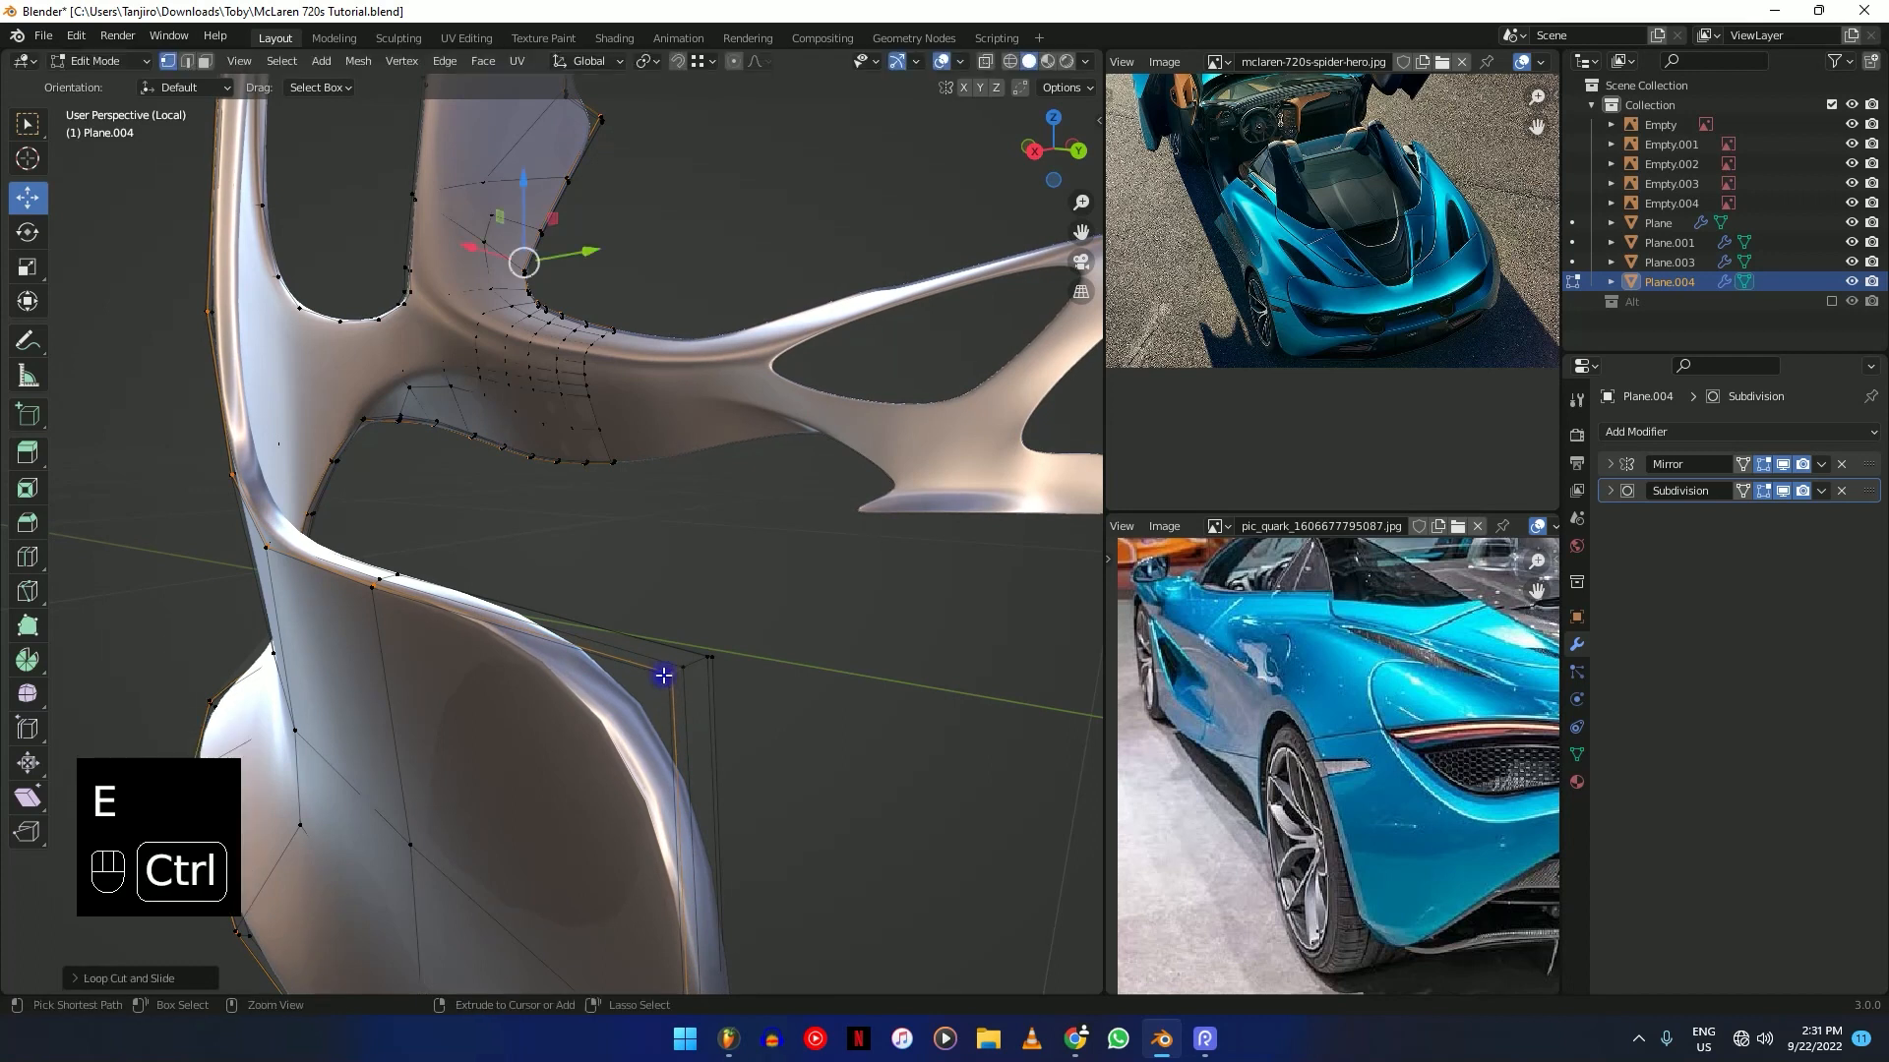
key("ctrl+r")
left_click(677, 675)
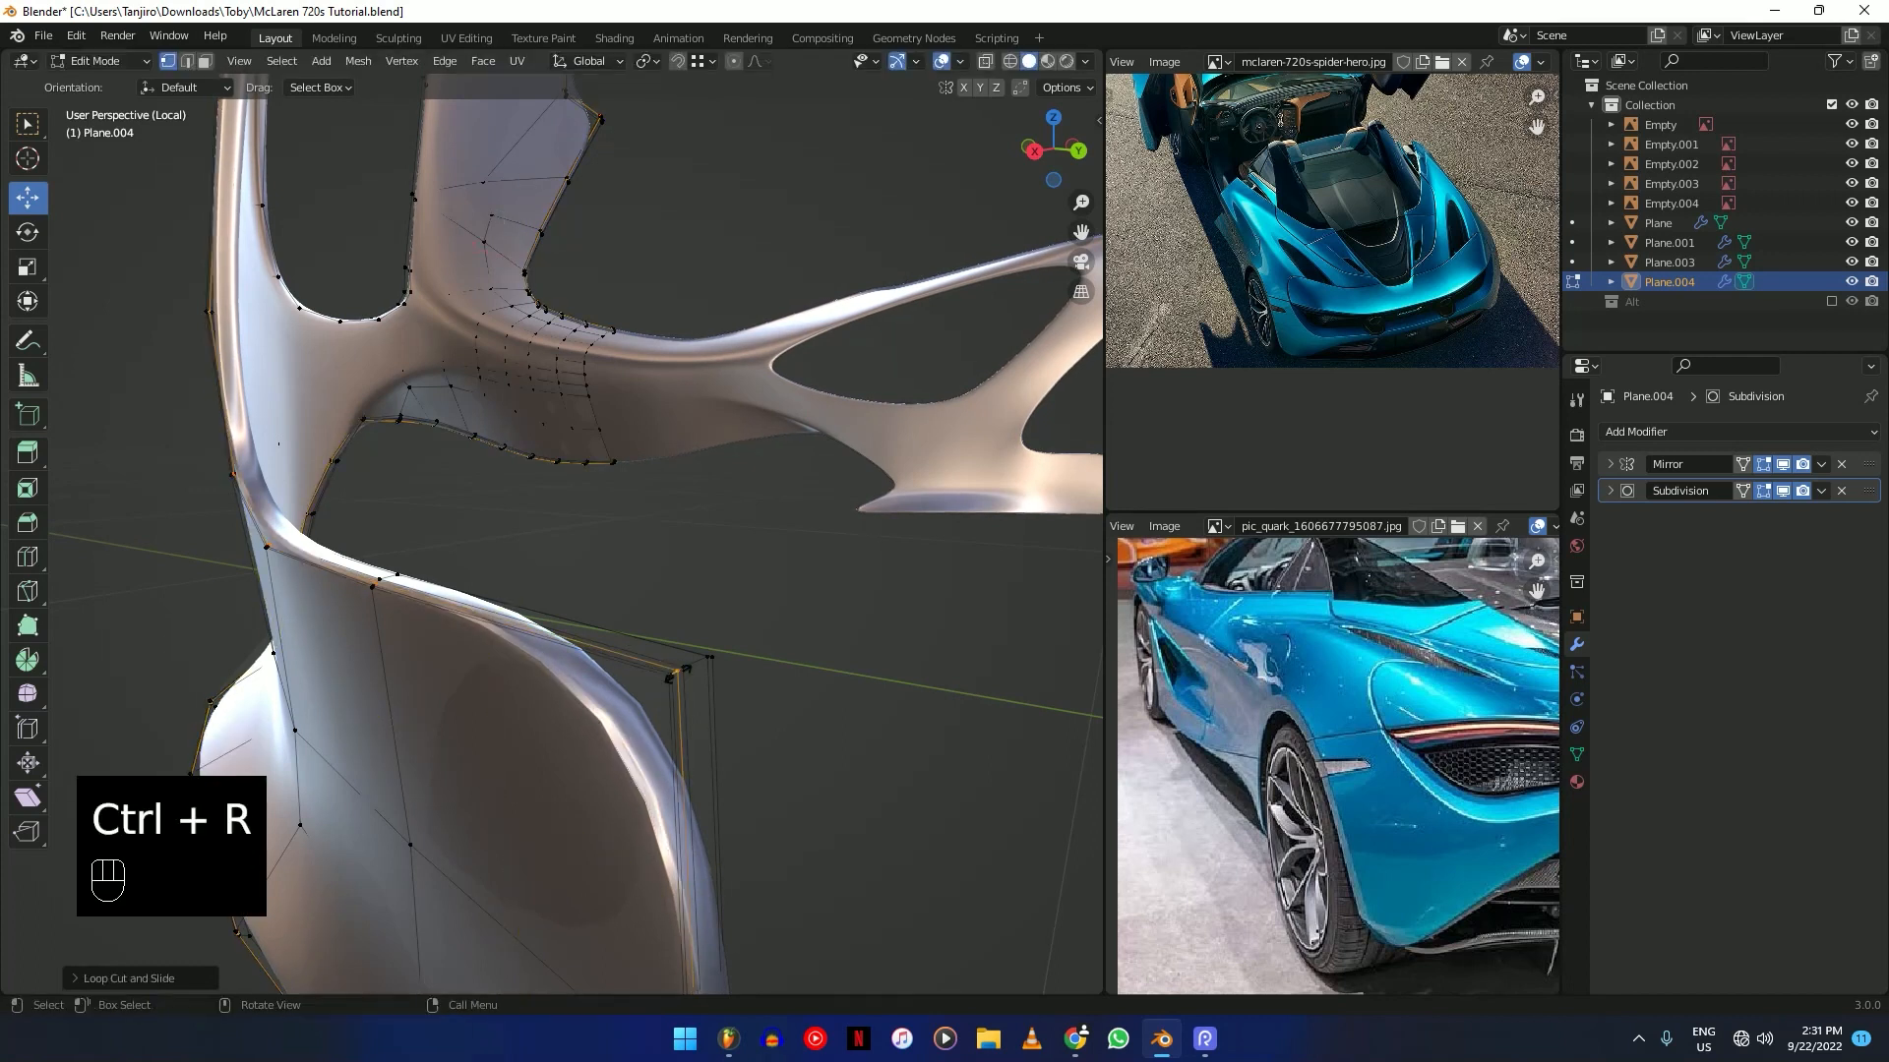
key("f")
key("shift")
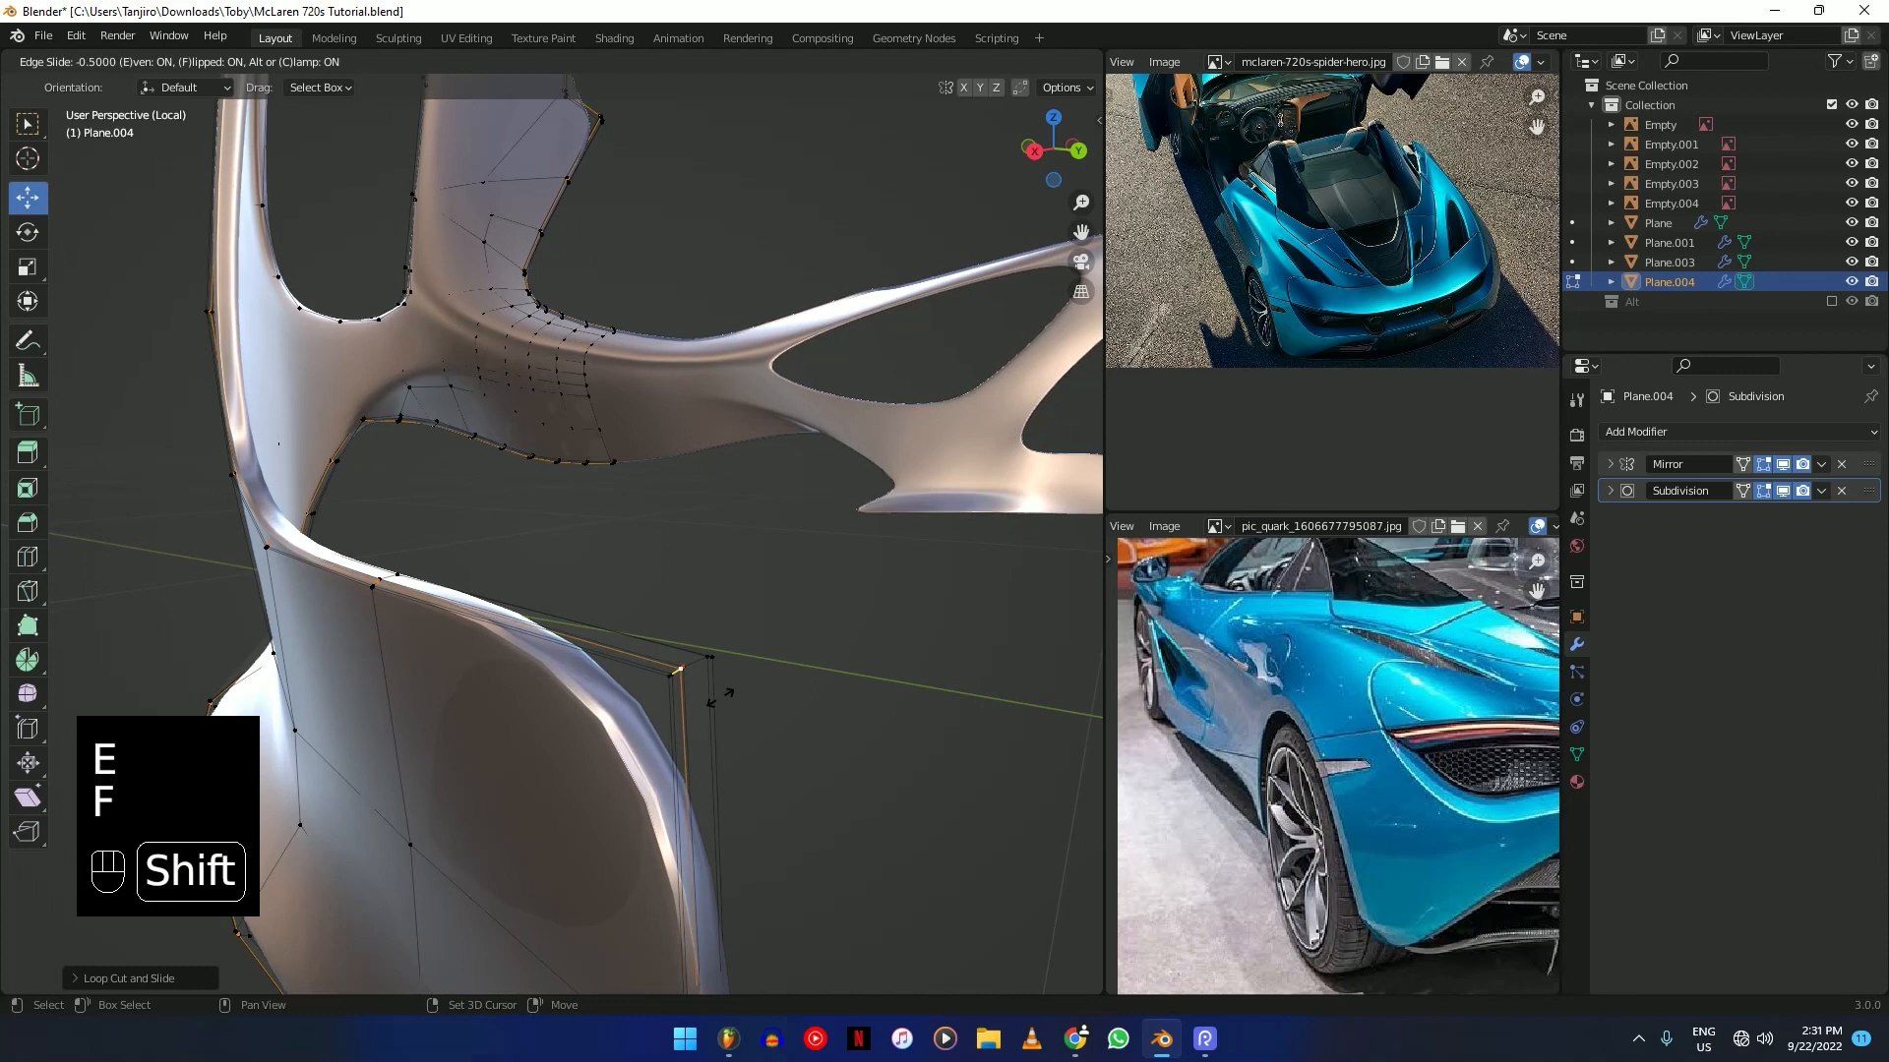
Cut an even edge loop across the bumper's lower side section, slid close to its wheel-arch end.
scroll(725, 694, "down", 3)
middle_click_drag(746, 670, 595, 699)
key("KP_3")
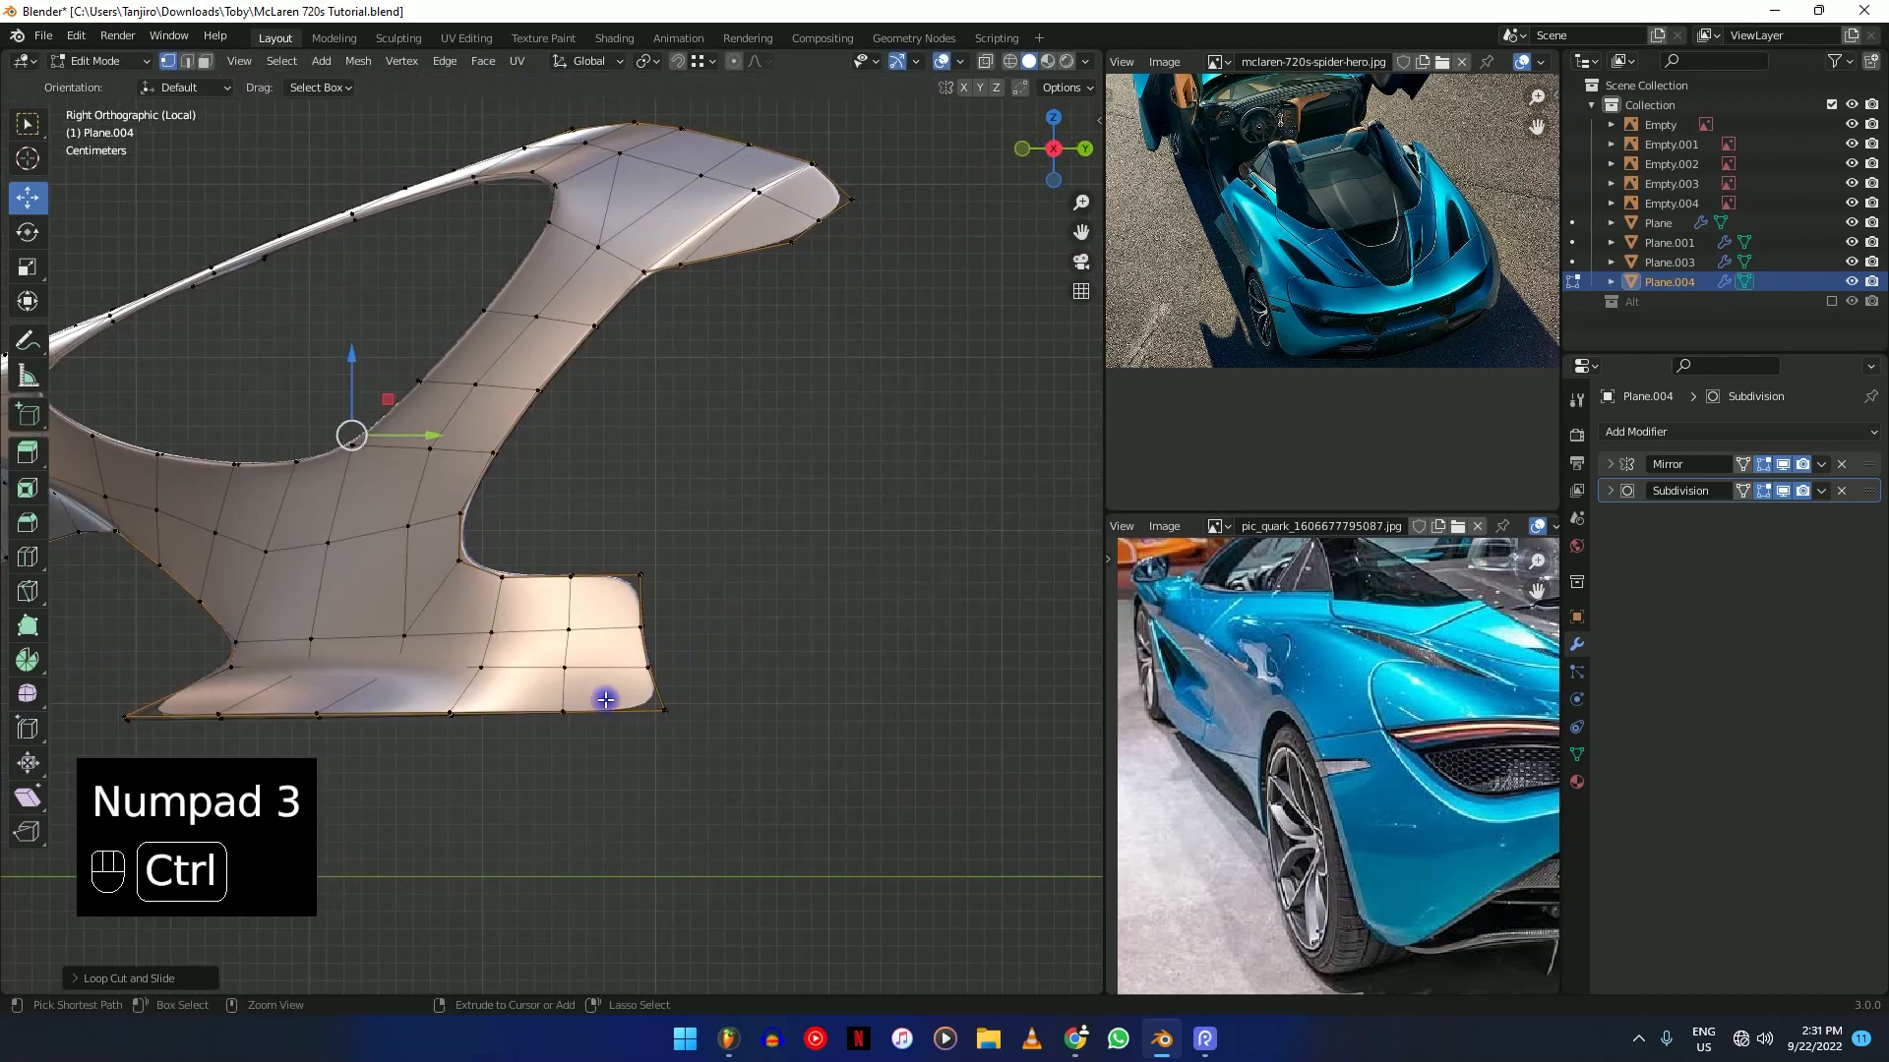
key("ctrl+r")
left_click(606, 699)
key("e")
key("shift")
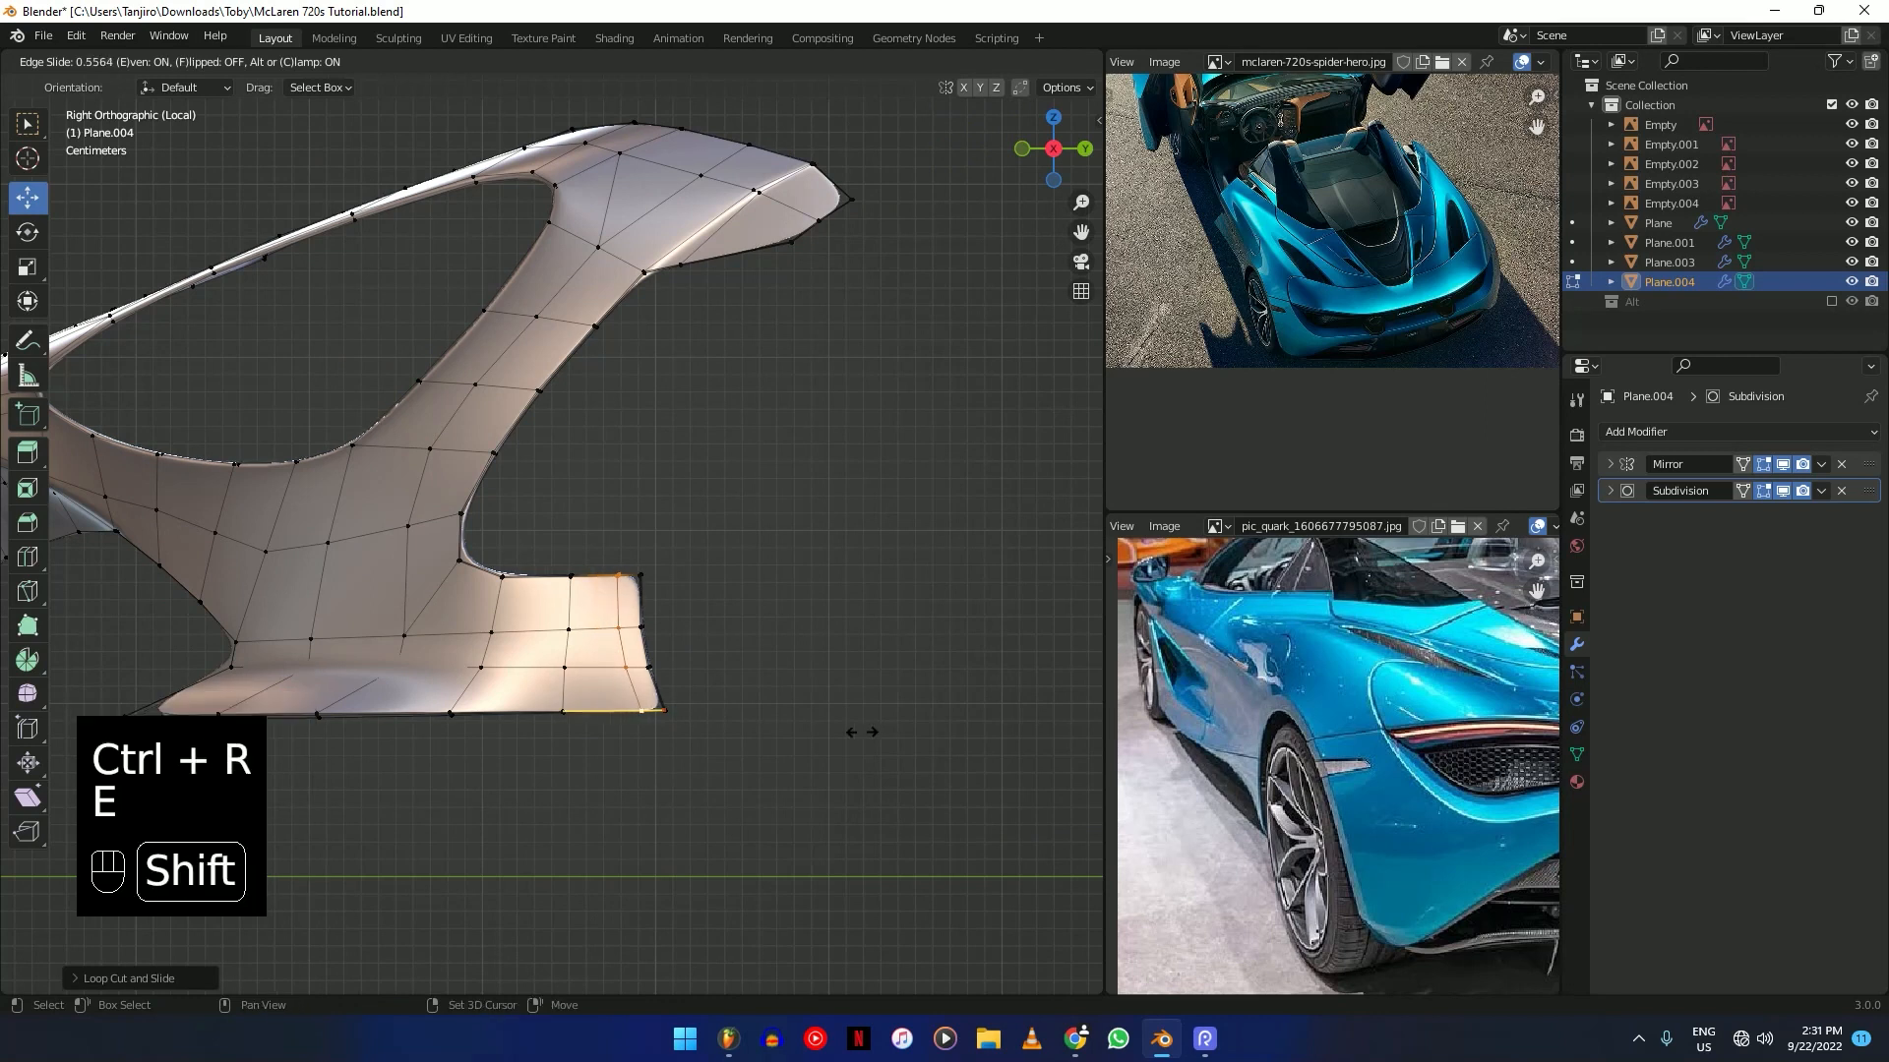
left_click(965, 751)
Select the upper corner of the lower side section's wheel-arch end and crease its edges.
scroll(818, 582, "up", 3)
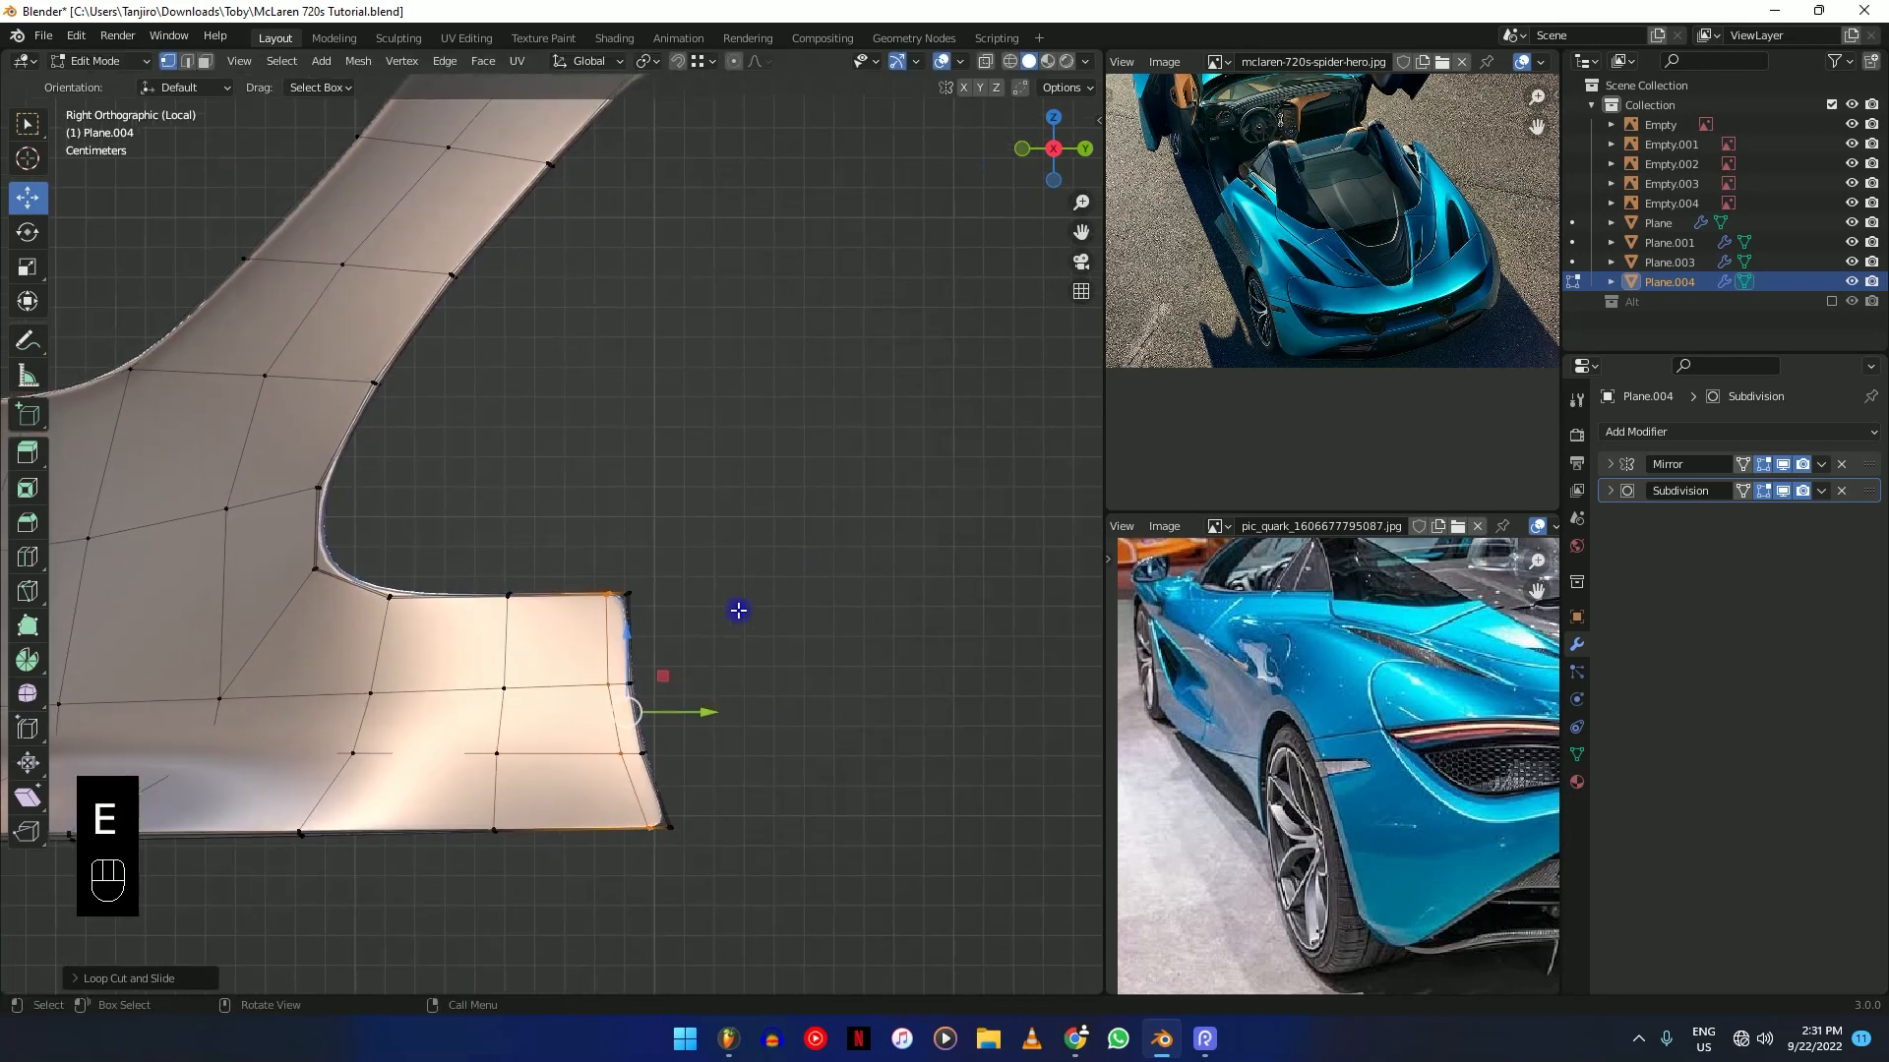
key("shift+z")
left_click_drag(618, 610, 619, 609)
key("shift+z")
key("shift+e")
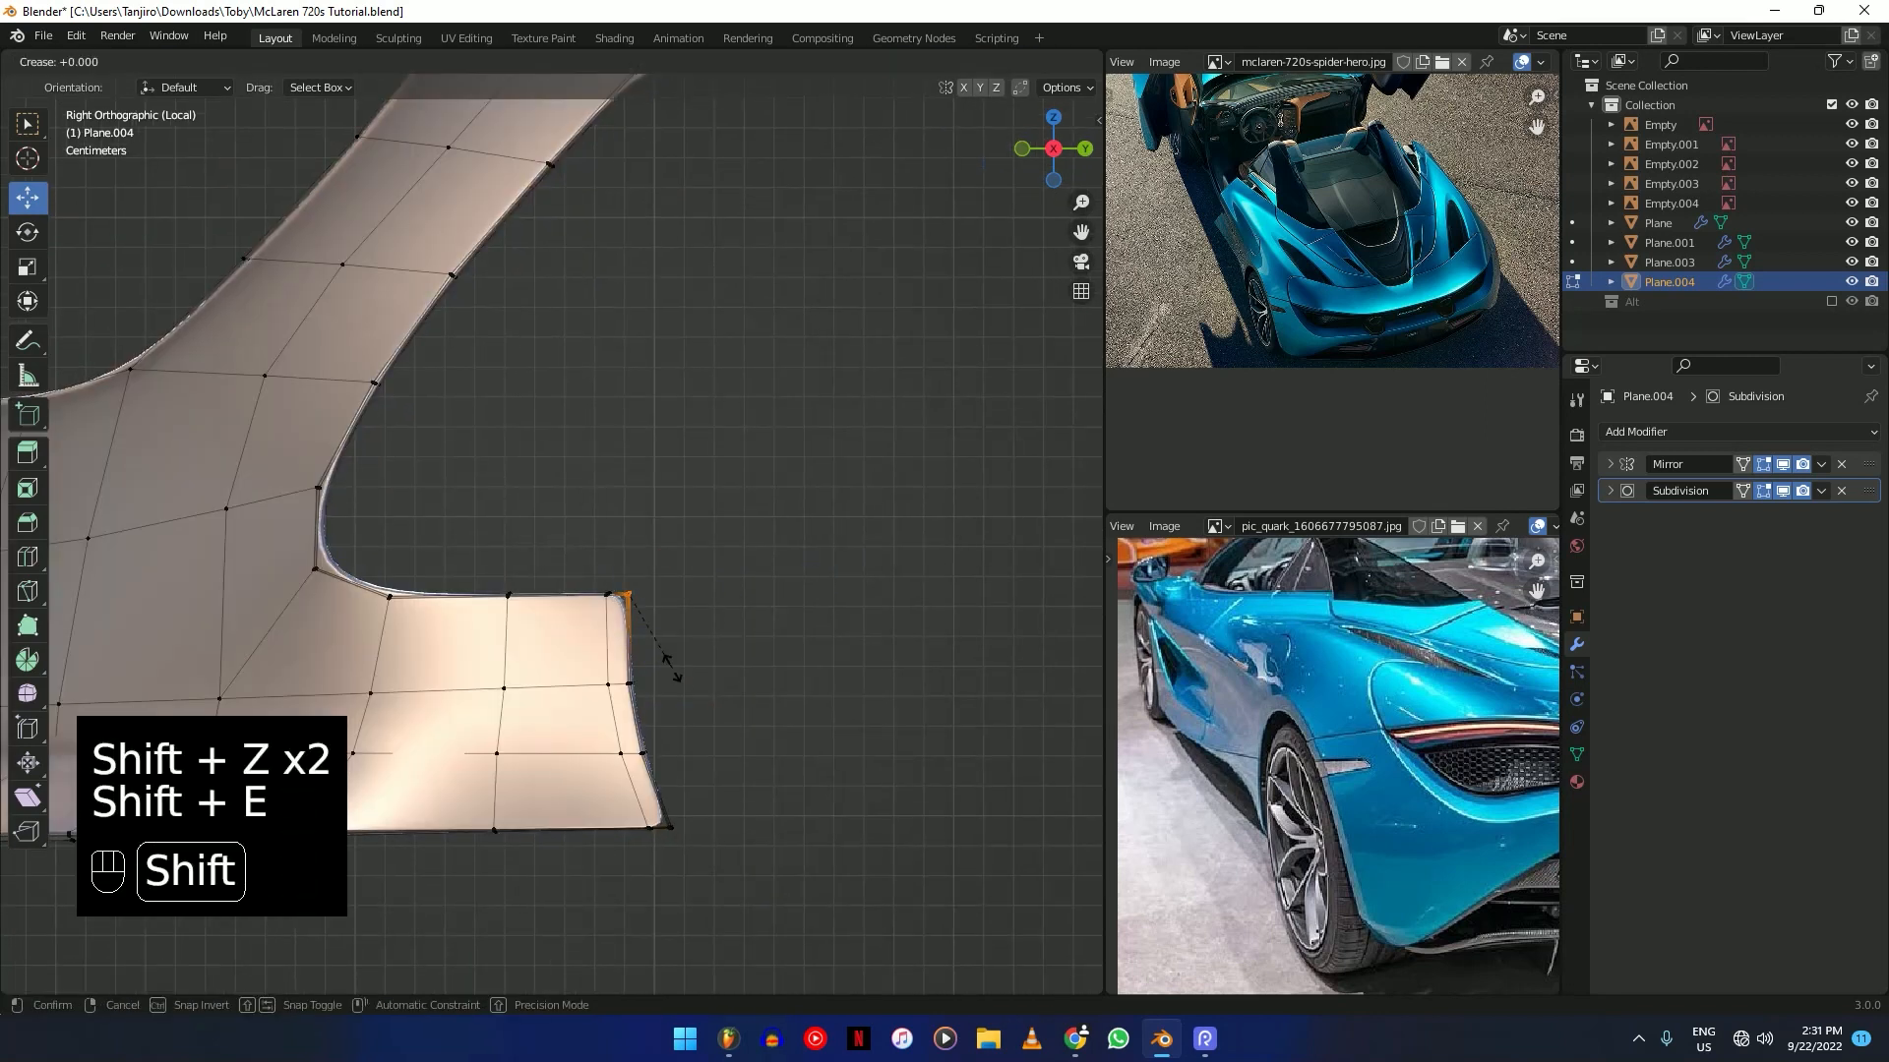
left_click(700, 700)
Select the lower corner of the same wheel-arch end and crease its edges by about 0.41.
key("shift+z")
key("shift+z")
left_click(671, 830, "shift")
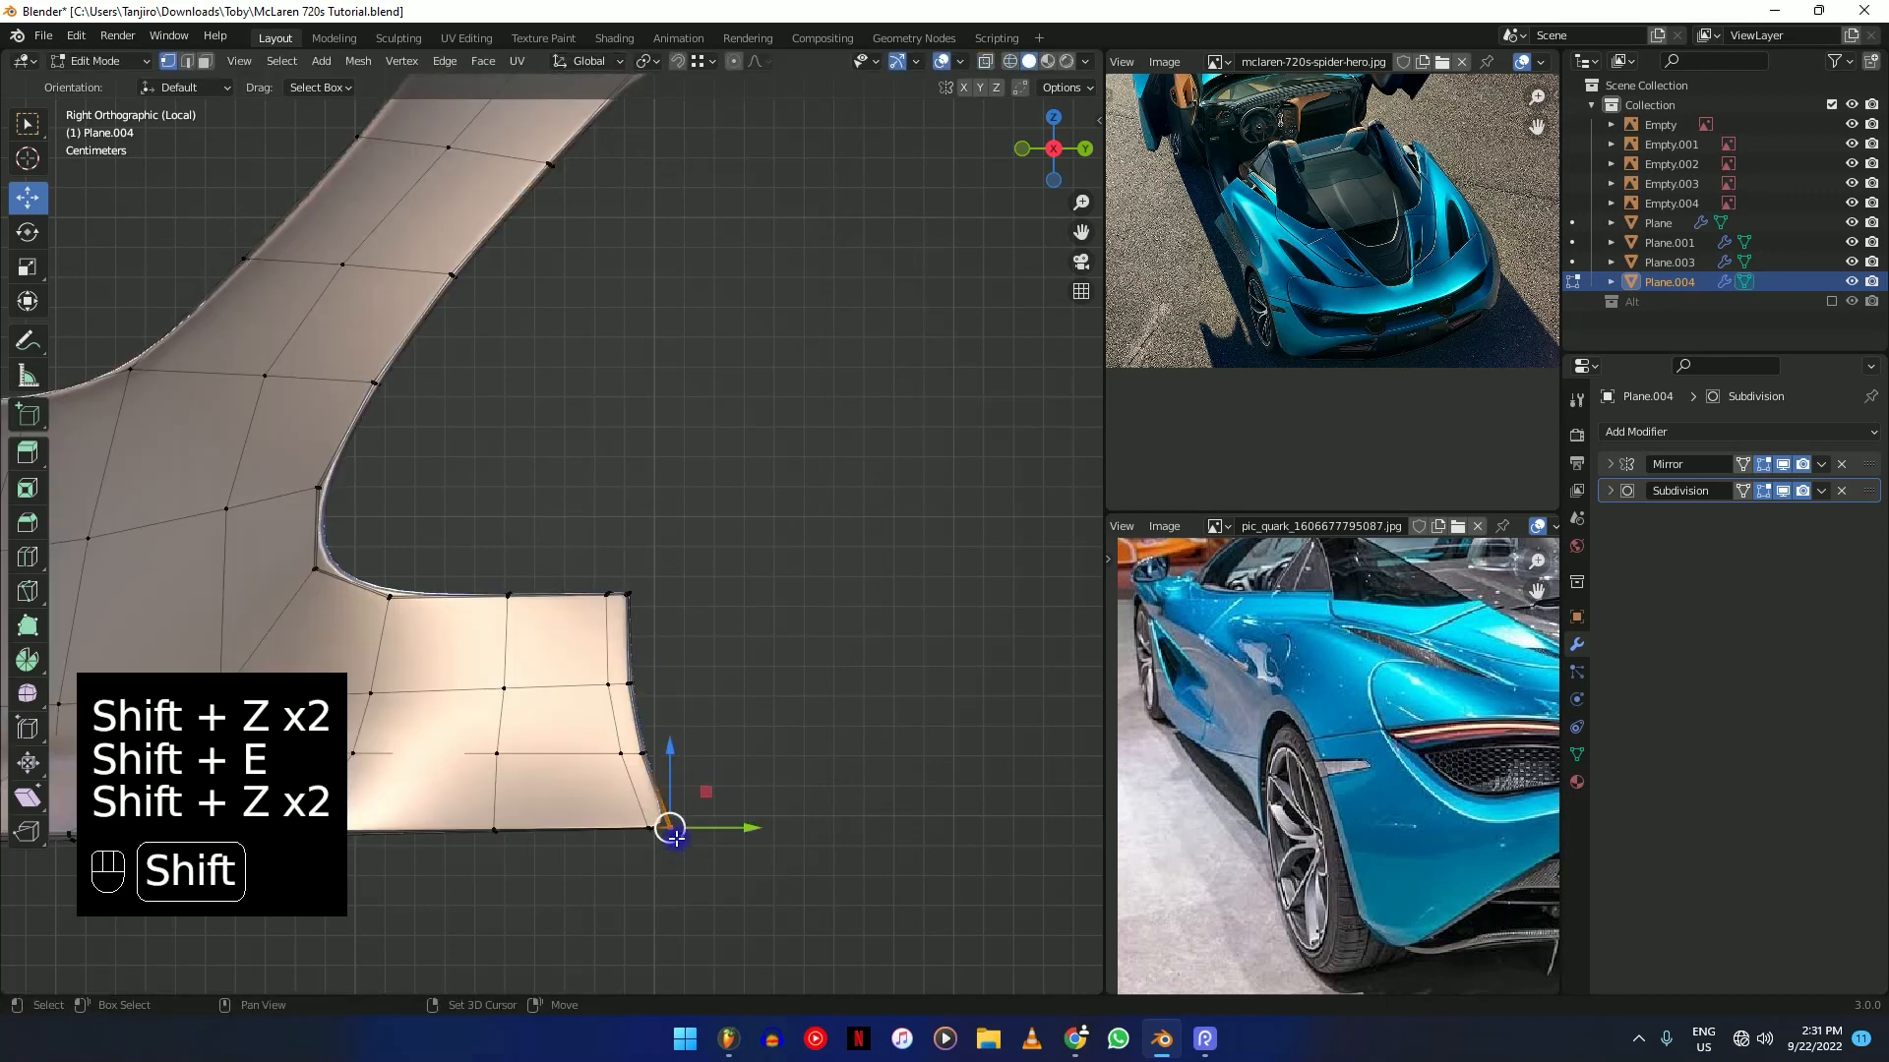
key("shift+e")
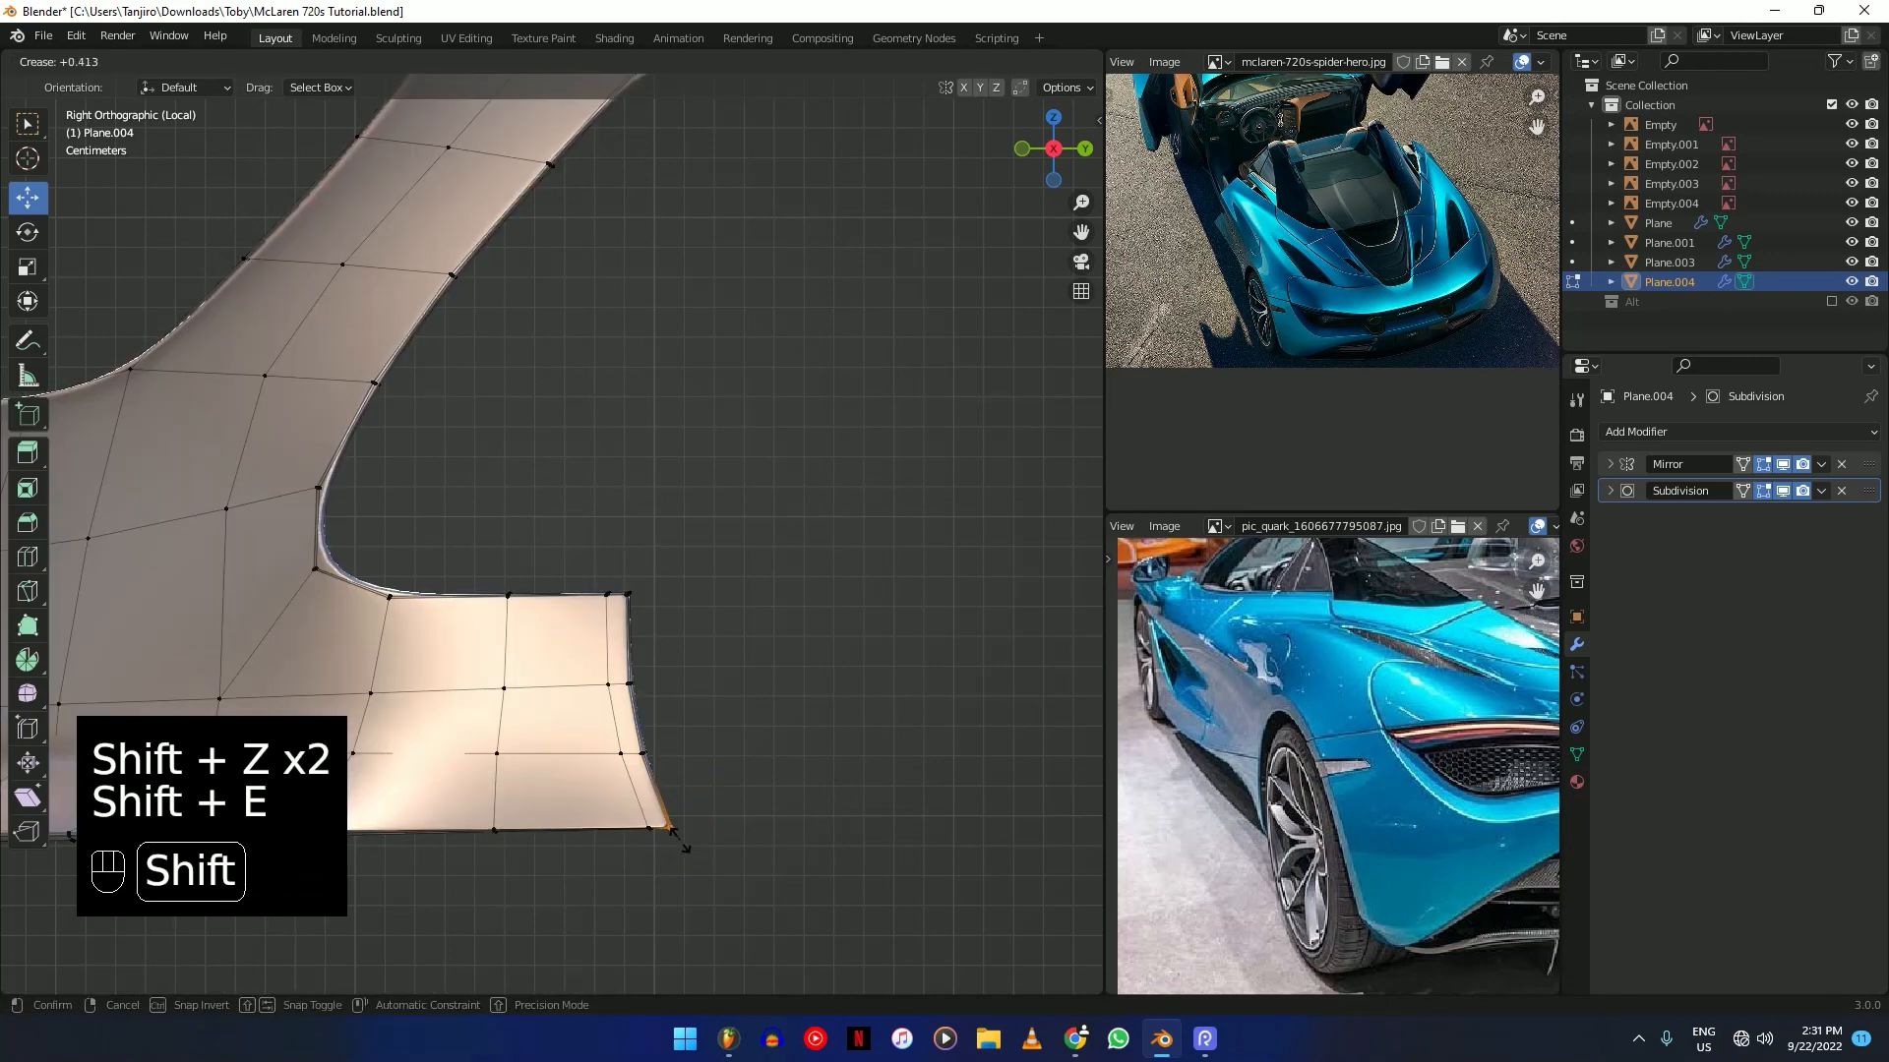
left_click(681, 848)
Inspect the creased corners and the bumper's lower edge in Object Mode.
key("Tab")
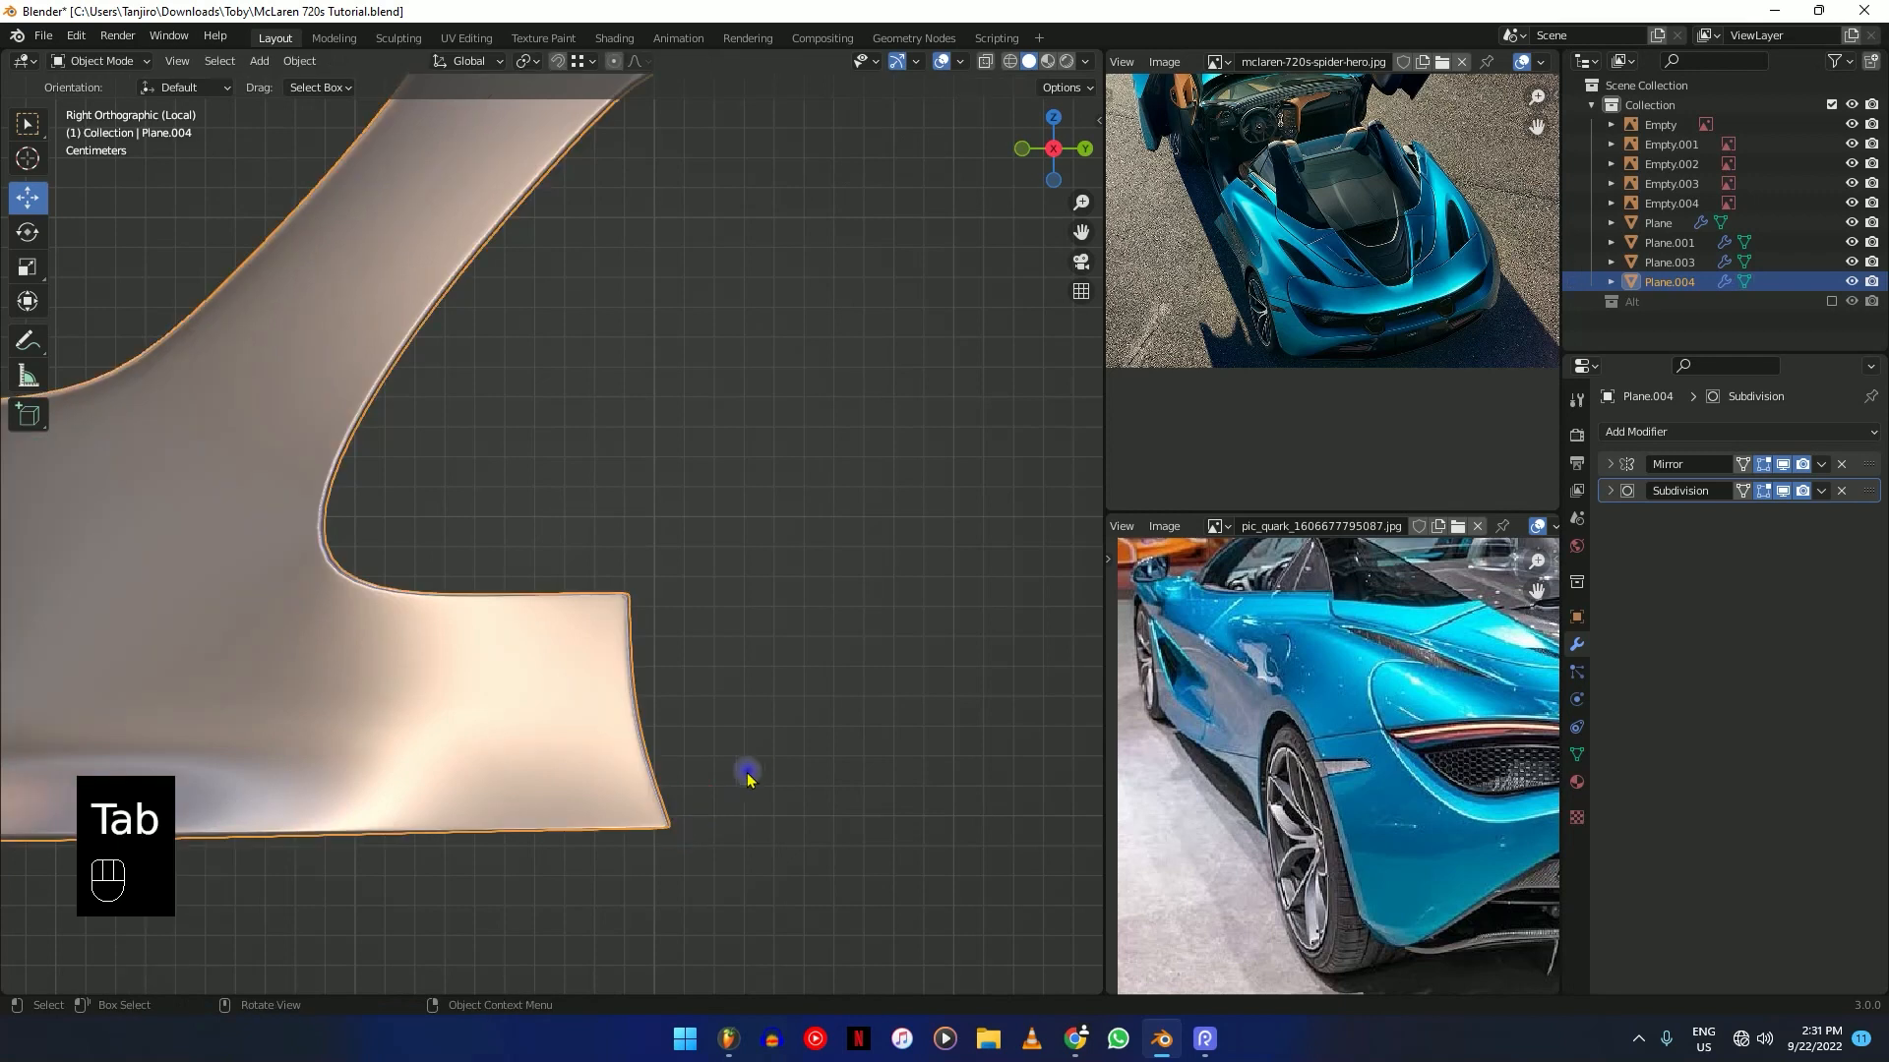
middle_click_drag(686, 712, 778, 636, "shift")
scroll(824, 537, "up", 4)
middle_click_drag(911, 429, 607, 559, "shift")
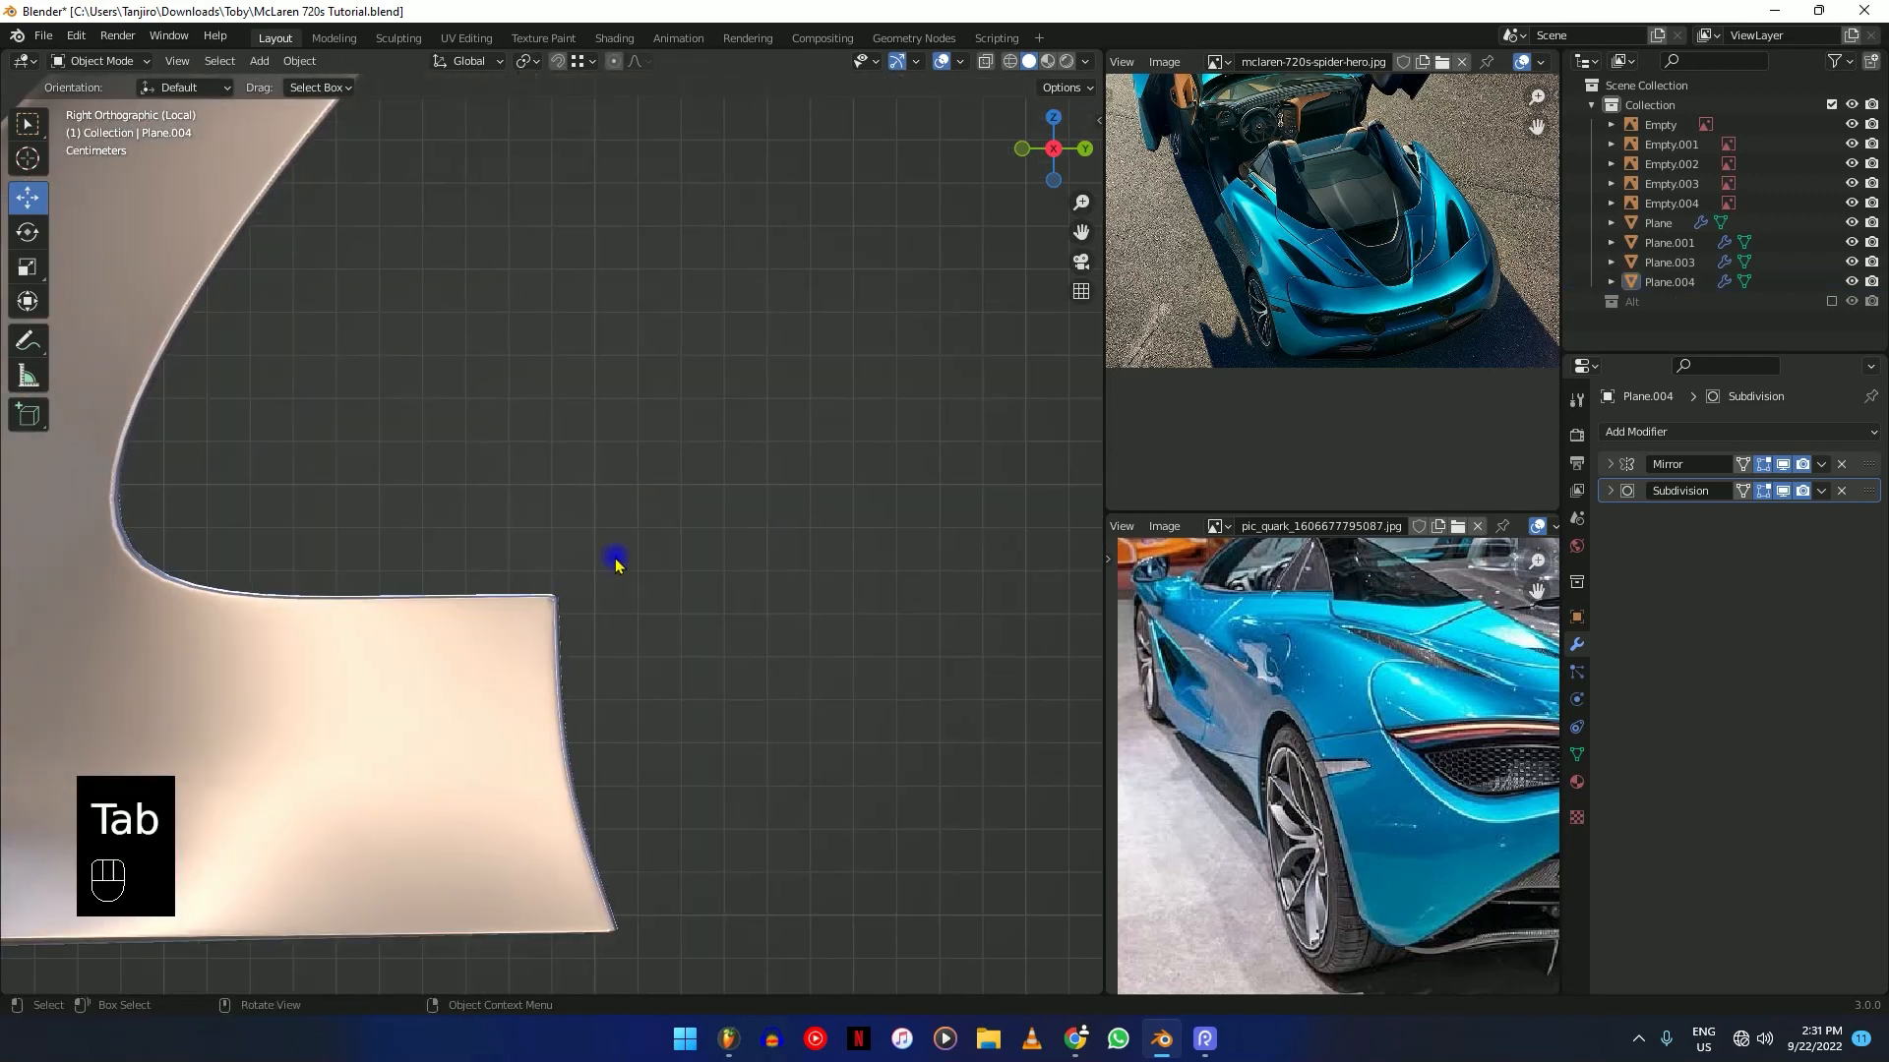
scroll(581, 595, "up", 6)
scroll(578, 729, "down", 4)
scroll(551, 709, "up", 4)
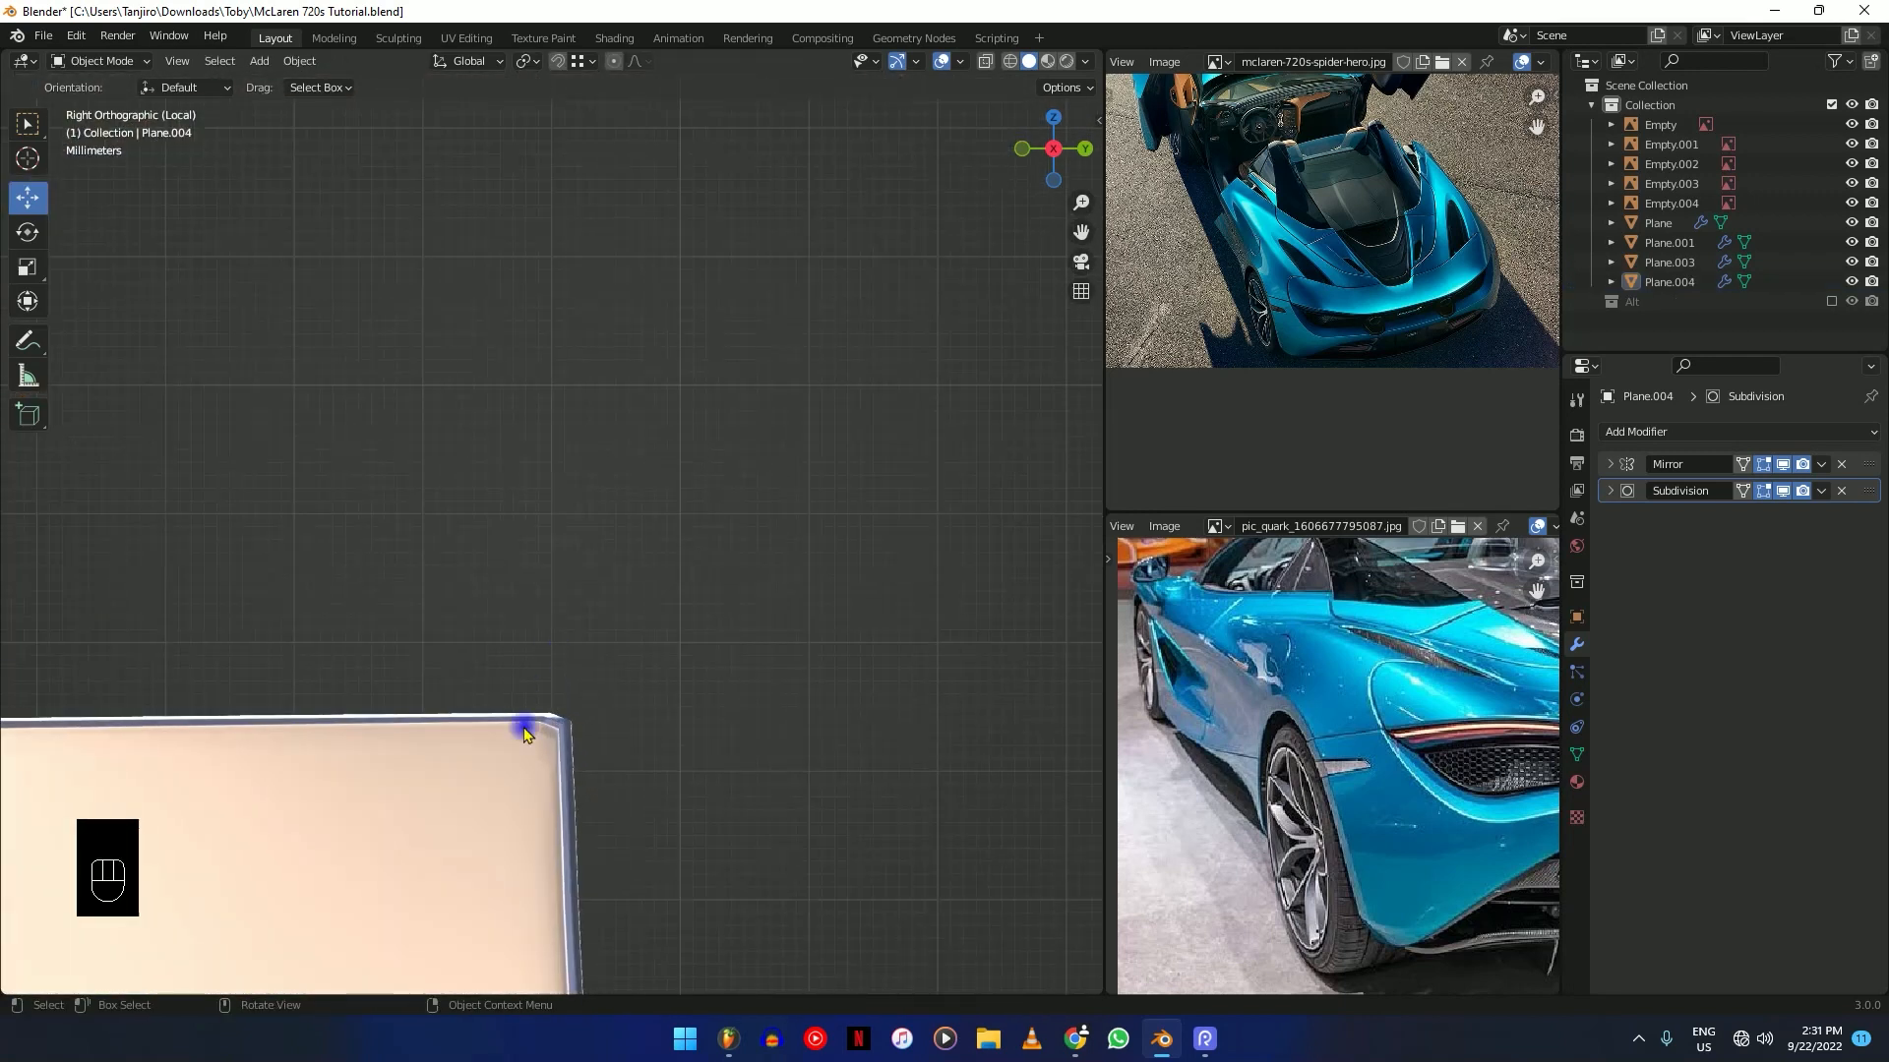
middle_click_drag(580, 749, 552, 561, "shift")
scroll(826, 607, "down", 5)
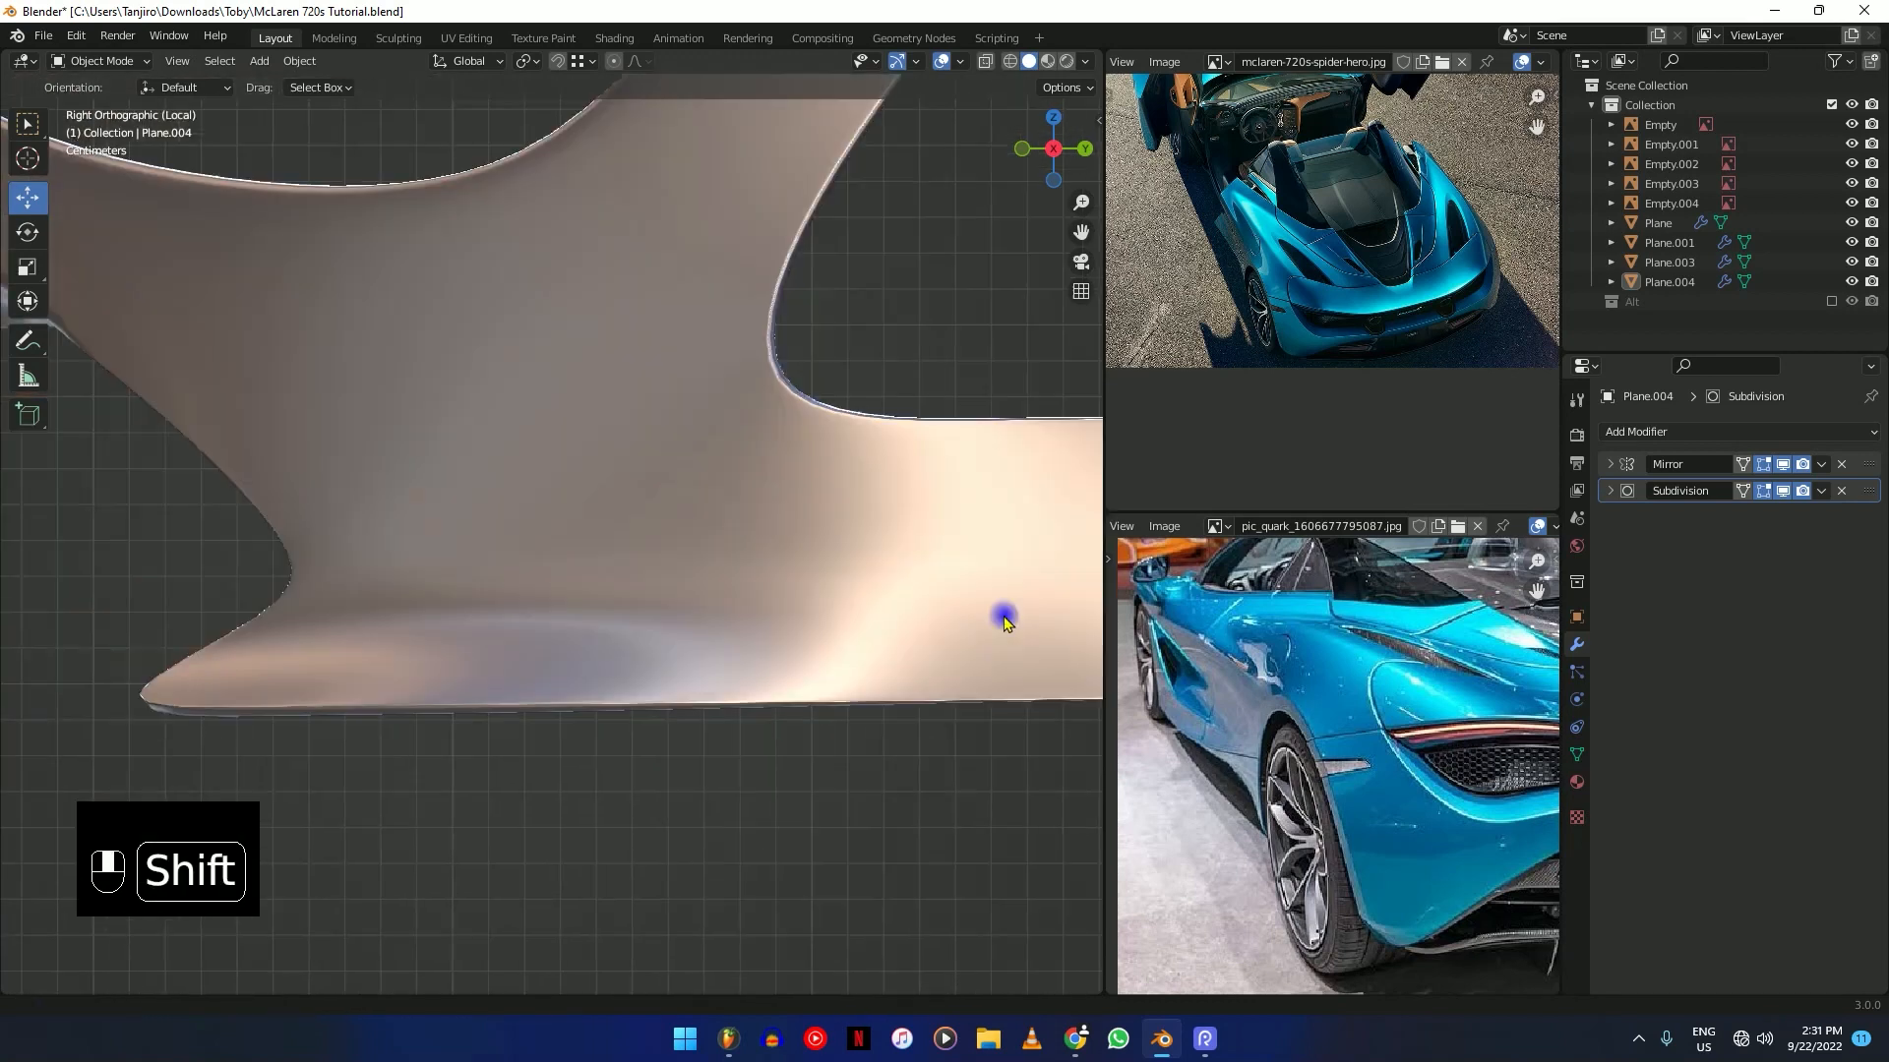
middle_click_drag(807, 607, 721, 607)
Cut an even edge loop along the bumper's lower lip and slide it close to the bottom edge.
key("Tab")
scroll(632, 603, "up", 4)
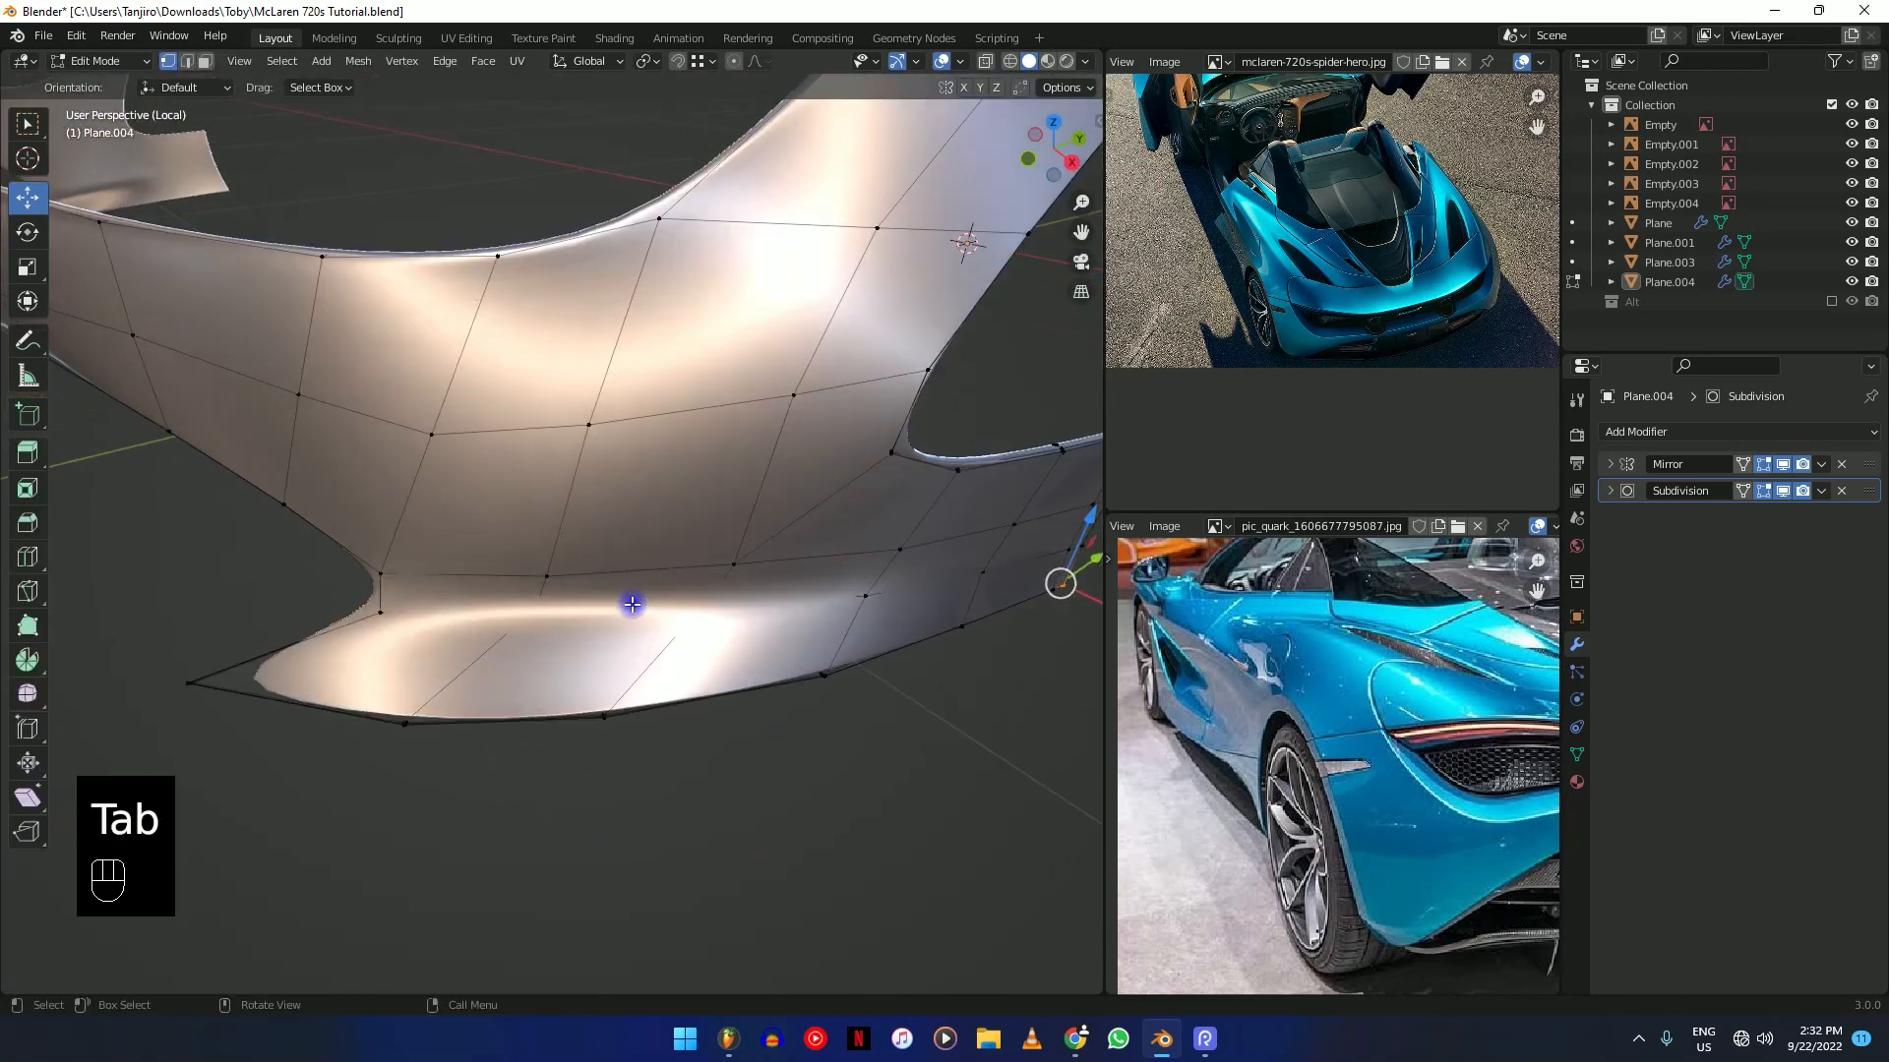
key("ctrl+r")
left_click(604, 685)
key("e")
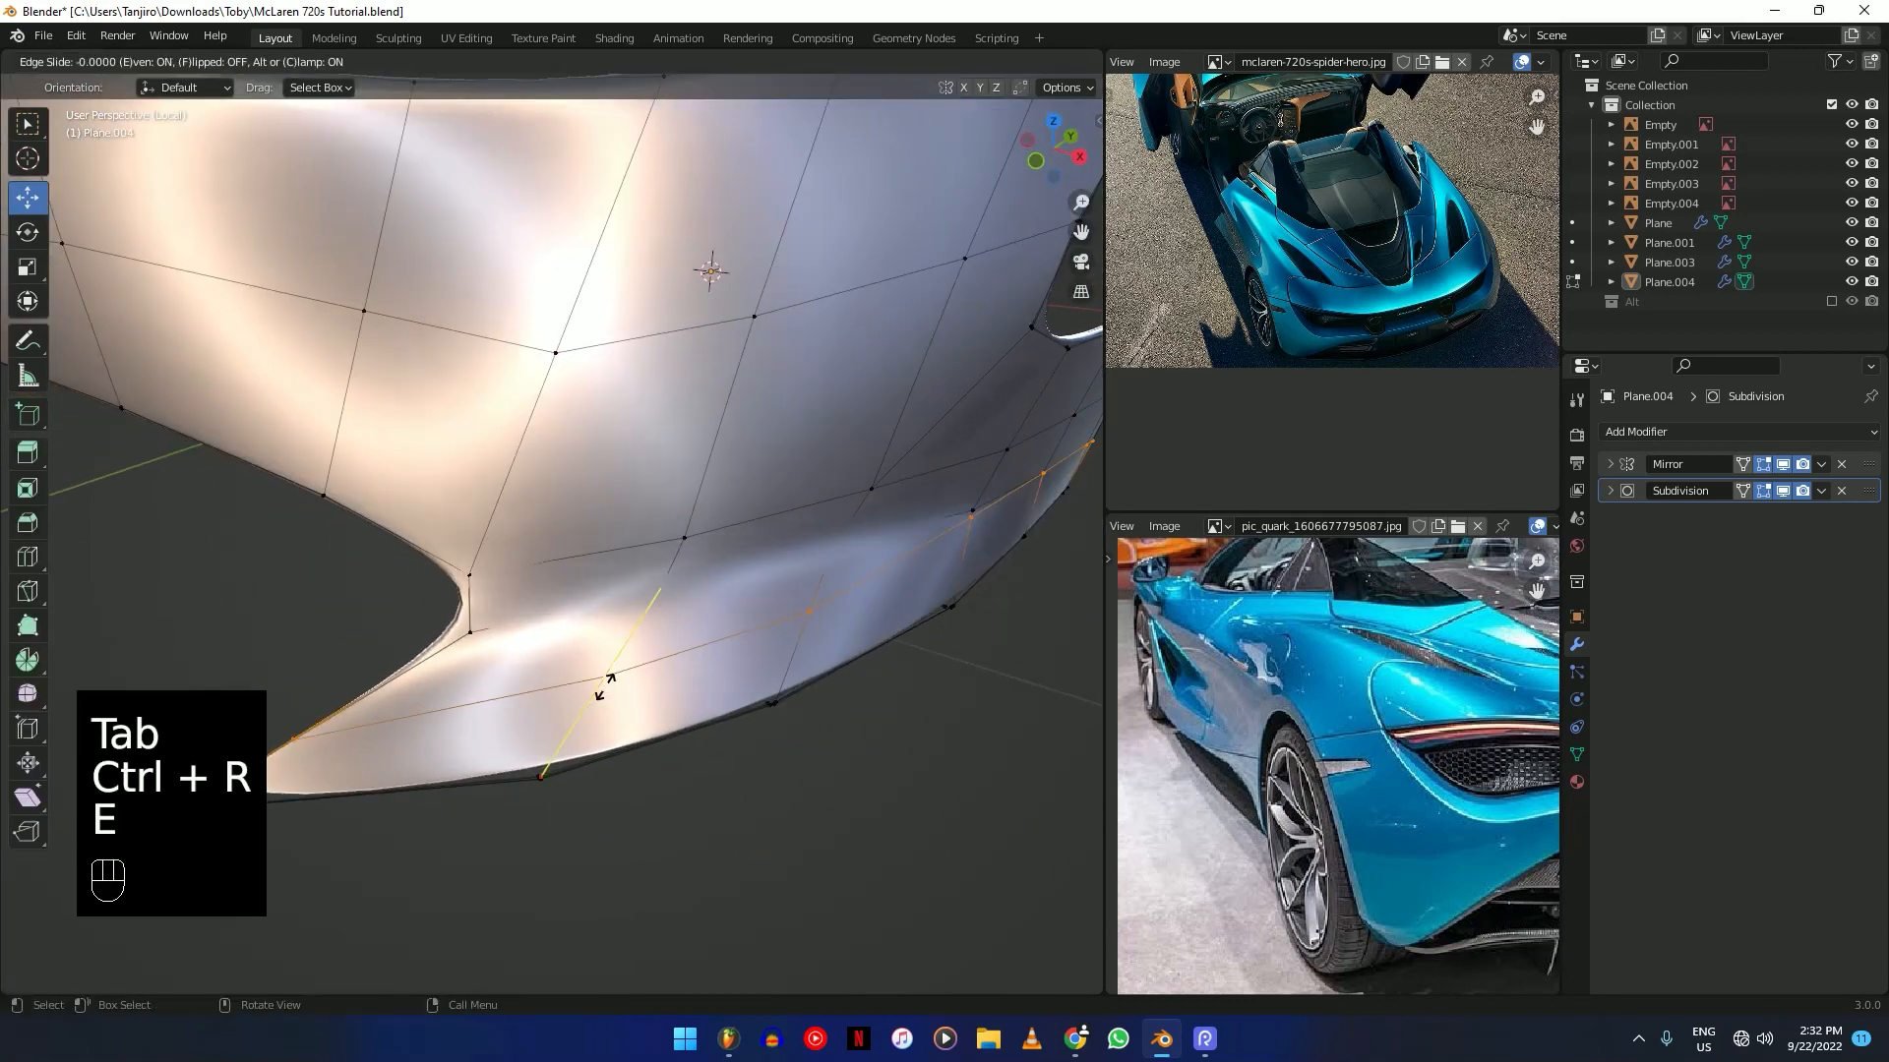
key("shift")
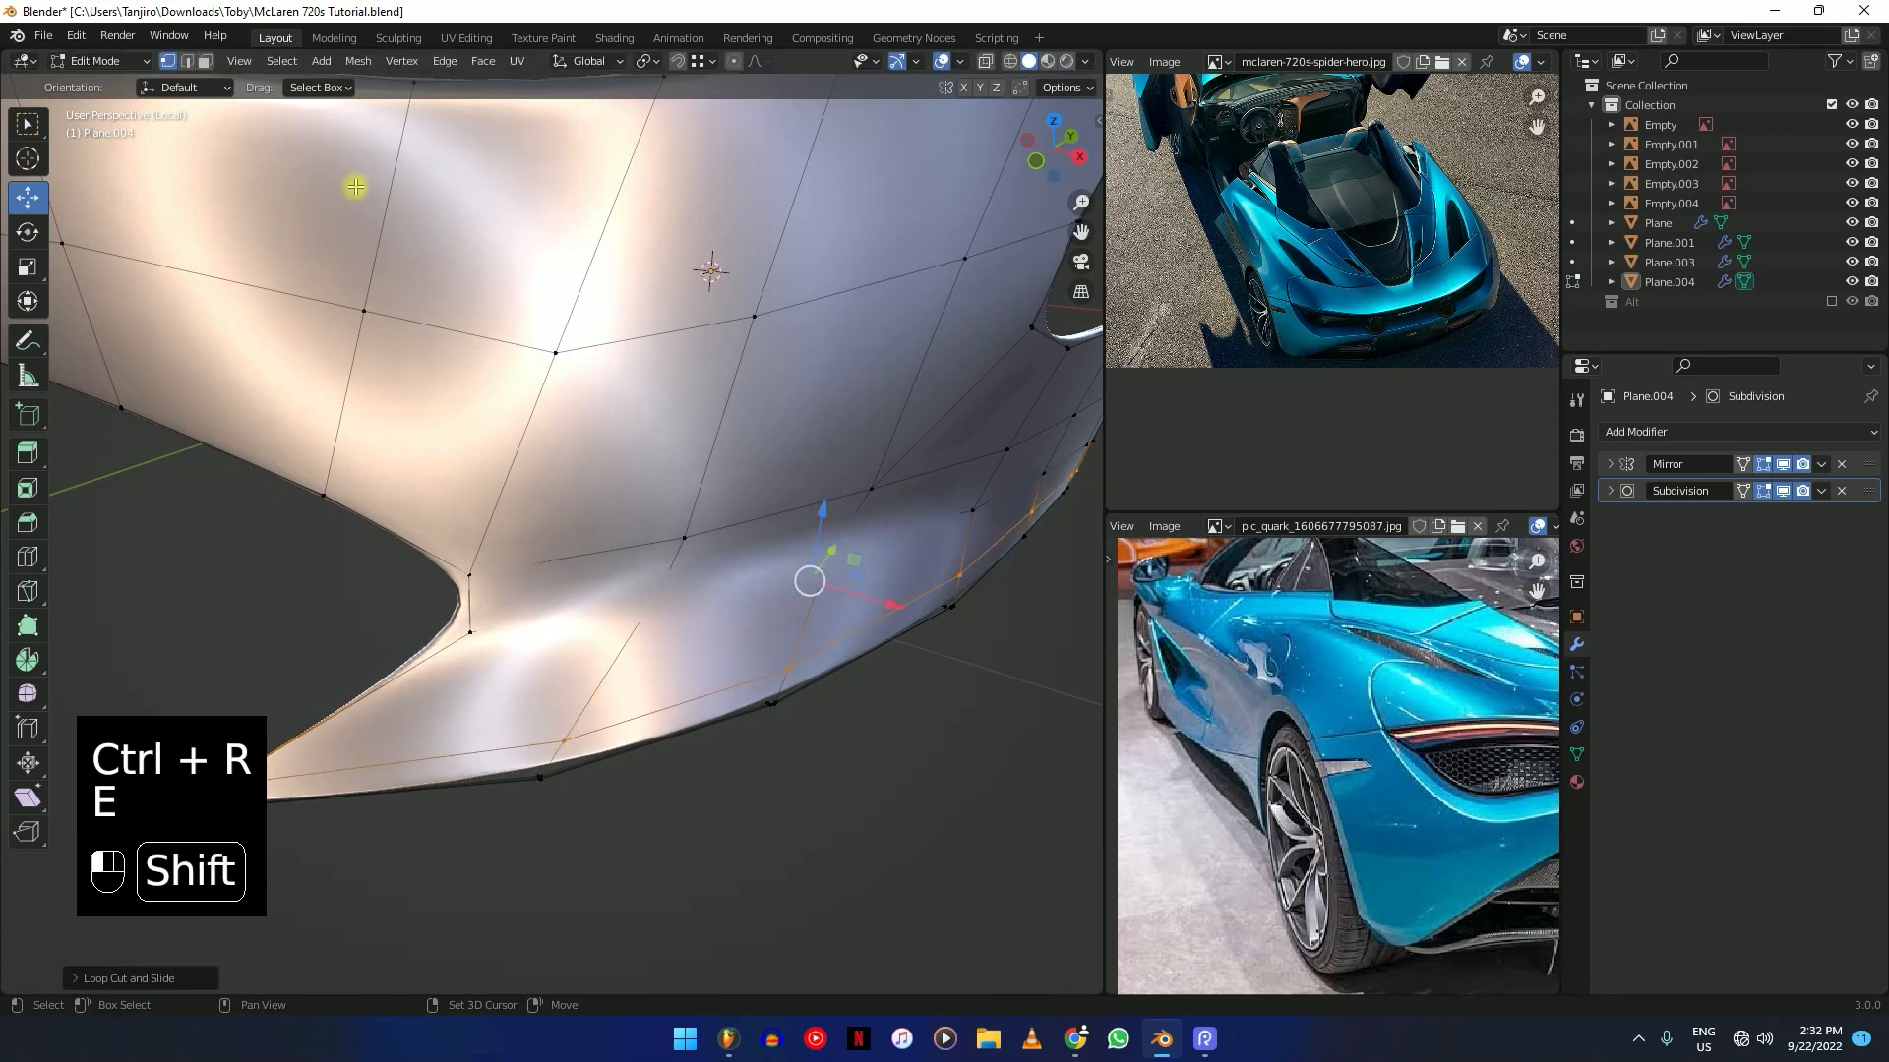
scroll(452, 329, "down", 1)
Select the pointed front tip of the bumper's lower lip, crease it by about 0.25 and return to Object Mode.
middle_click_drag(469, 359, 505, 324)
key("shift+z")
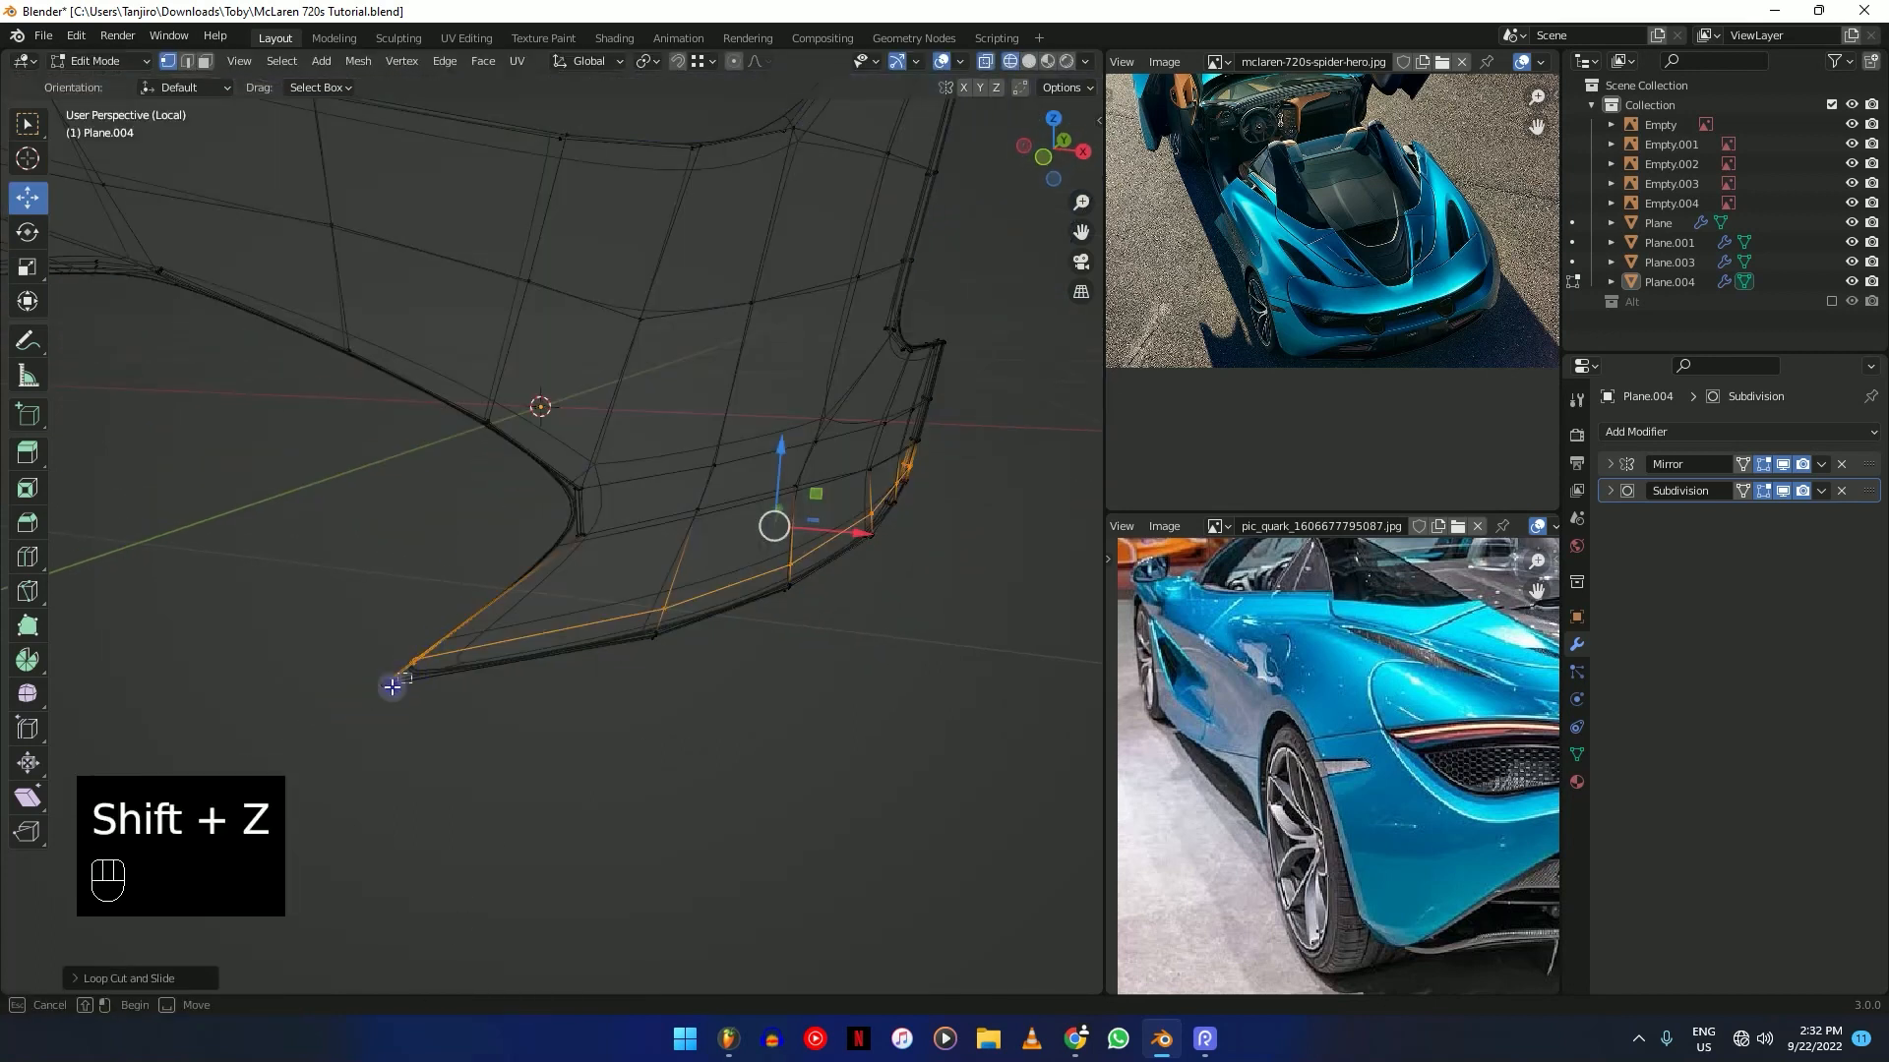
key("shift+z")
scroll(377, 676, "up", 1)
key("shift+e")
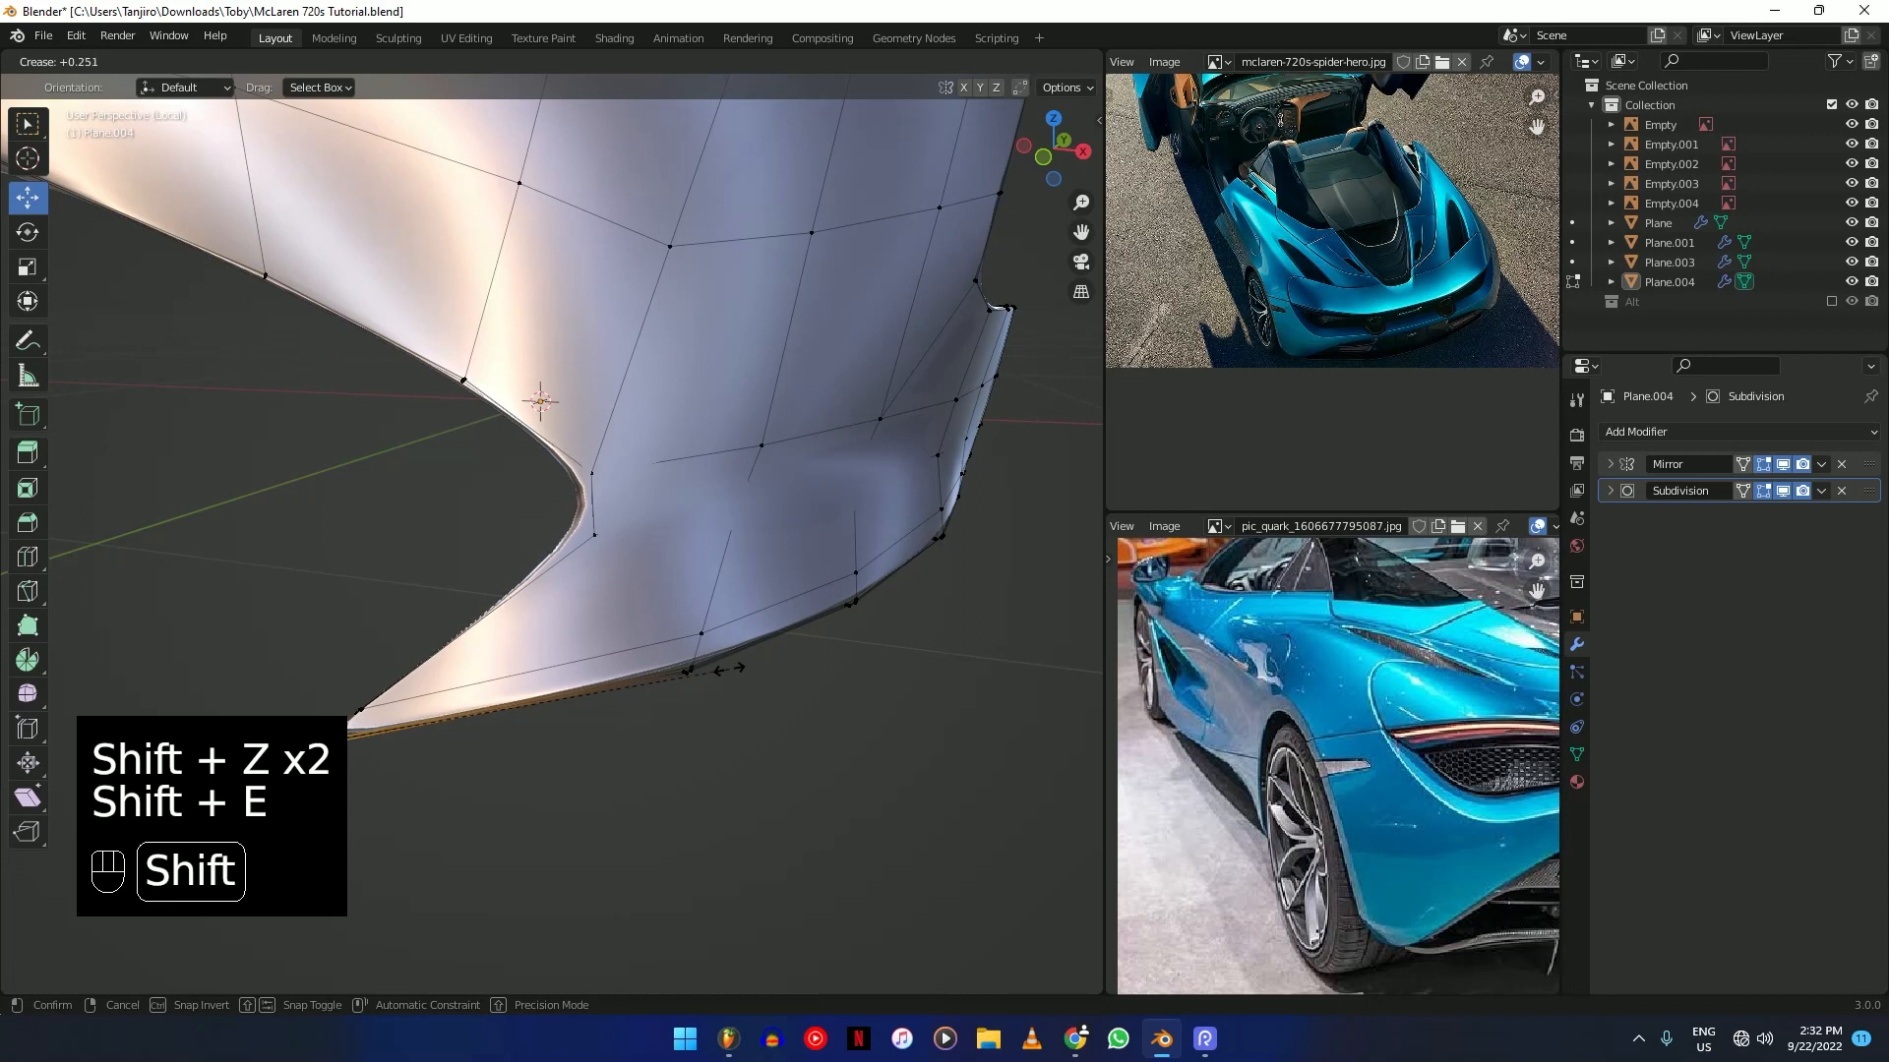
left_click(729, 669)
middle_click_drag(531, 614, 675, 557, "shift")
scroll(676, 620, "up", 2)
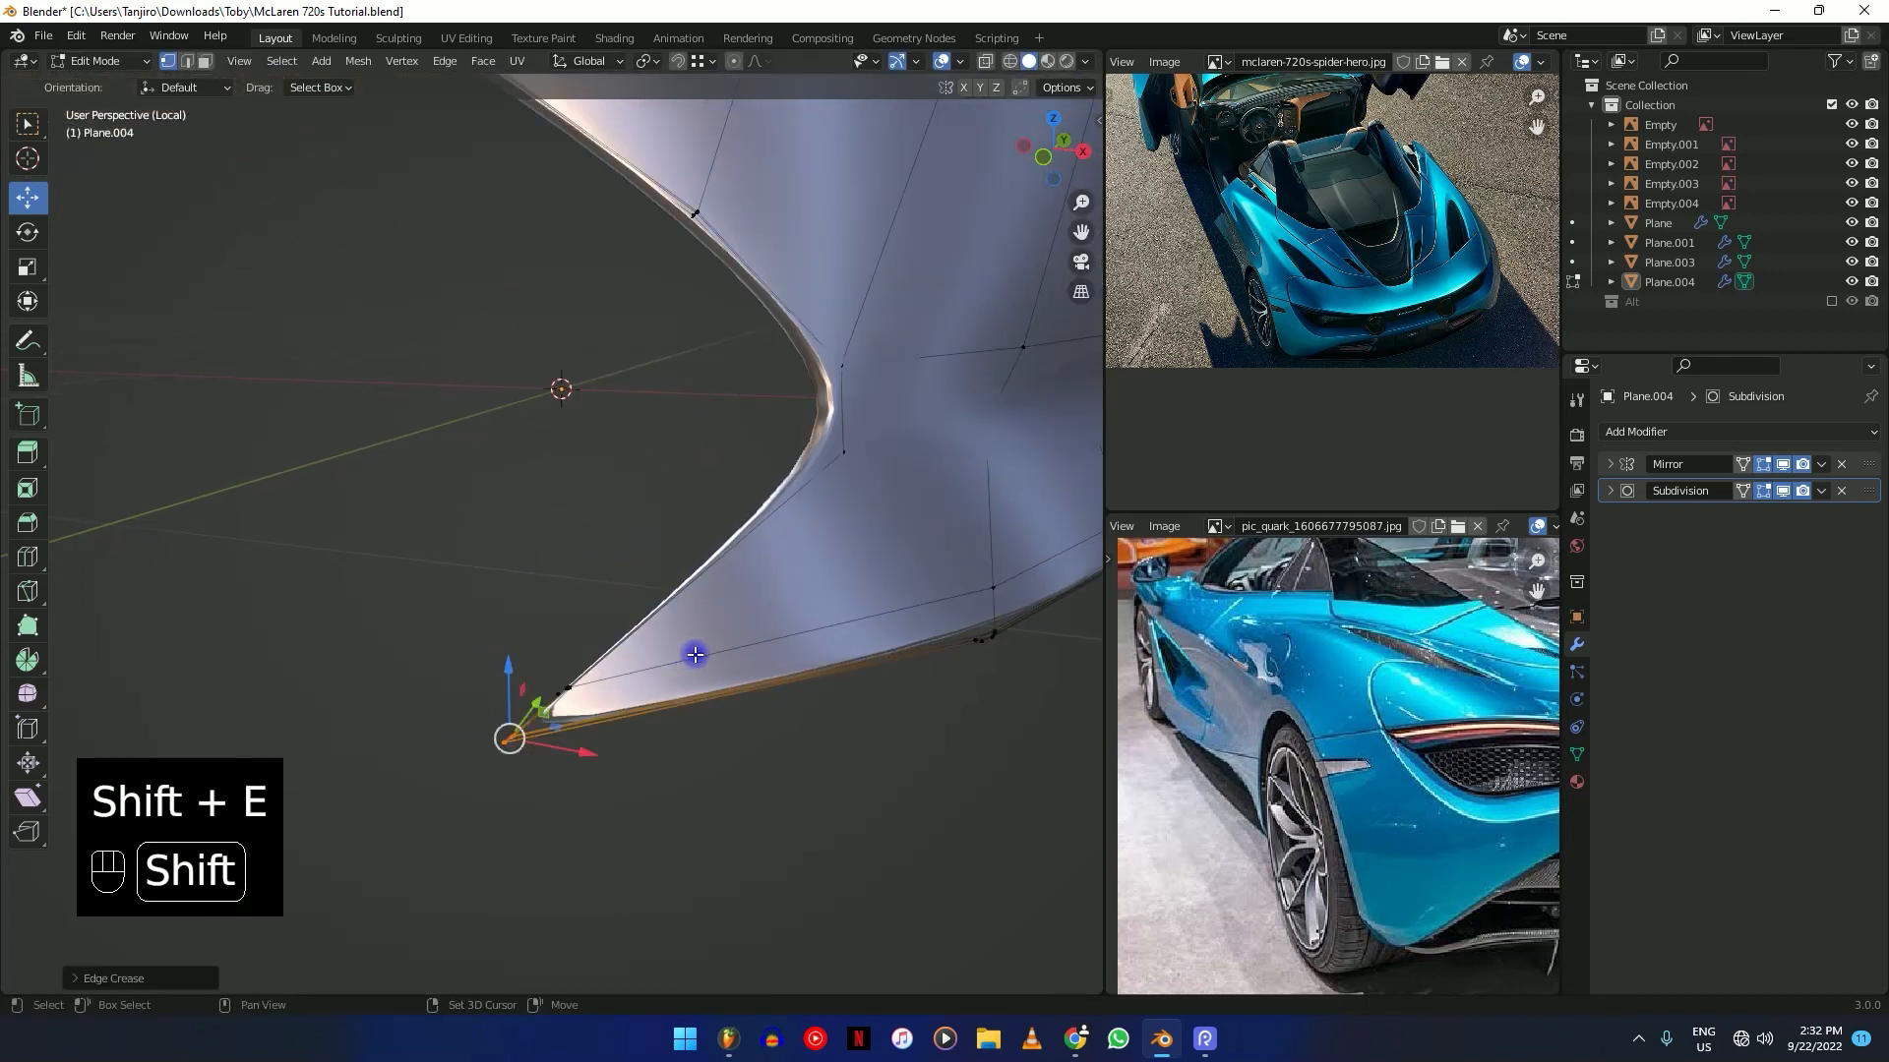
left_click(763, 678)
key("Tab")
middle_click_drag(763, 679, 695, 491)
scroll(669, 421, "up", 3)
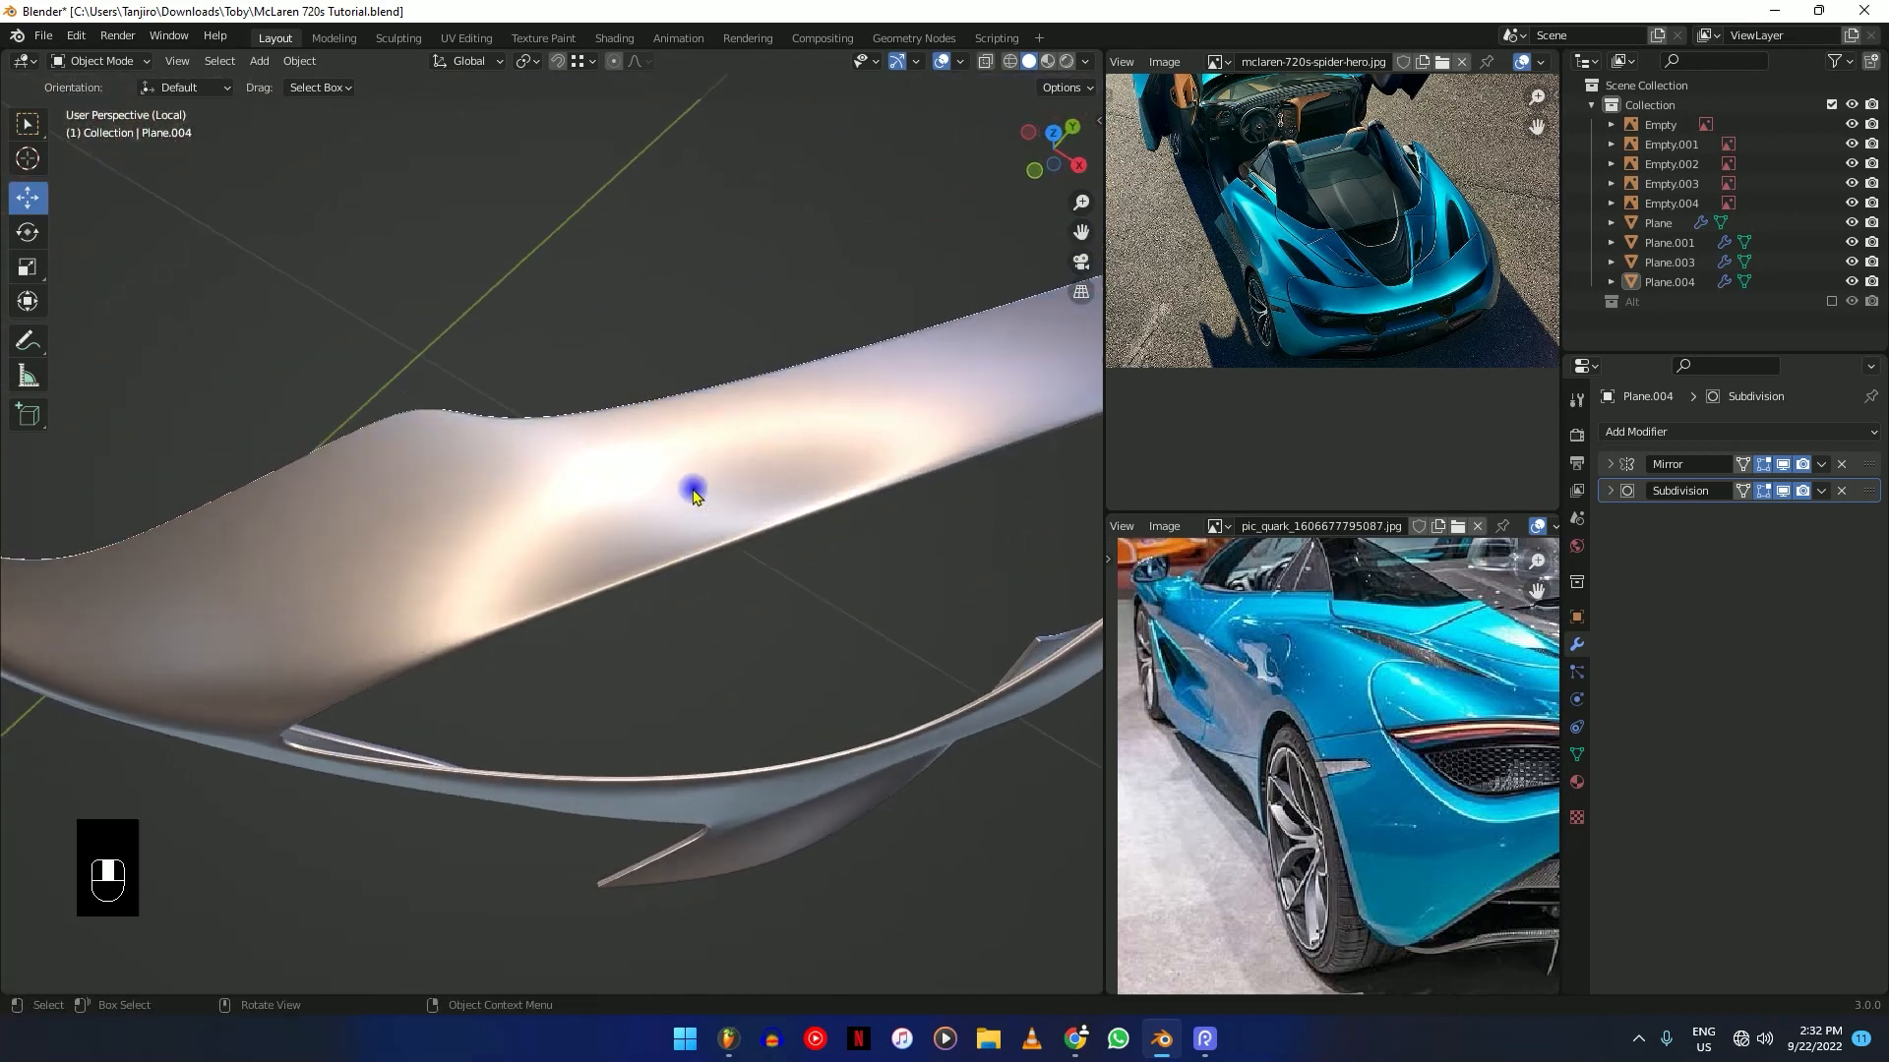
Select the protruding corner on the bumper's upper edge and crease it by about 0.46.
key("Tab")
middle_click_drag(443, 392, 565, 506, "shift")
key("shift+z")
left_click_drag(582, 490, 527, 569)
key("shift+z")
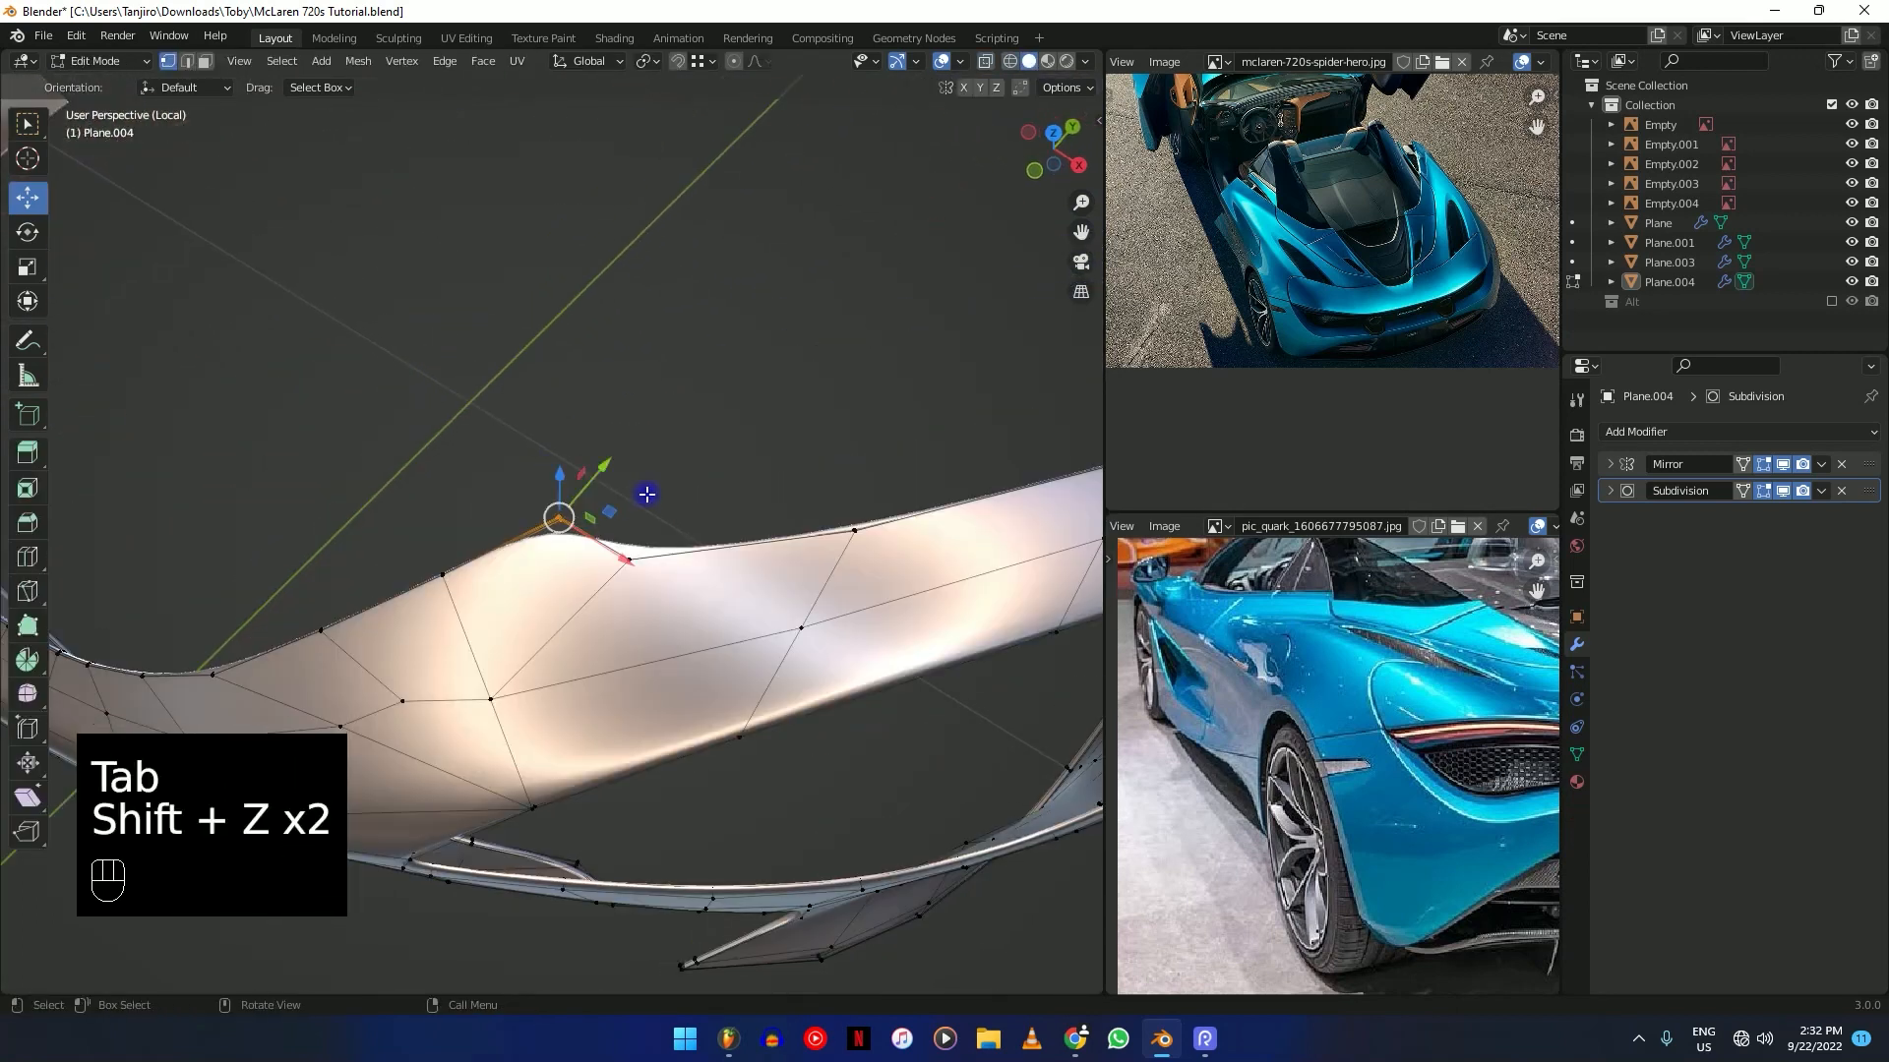
key("shift+e")
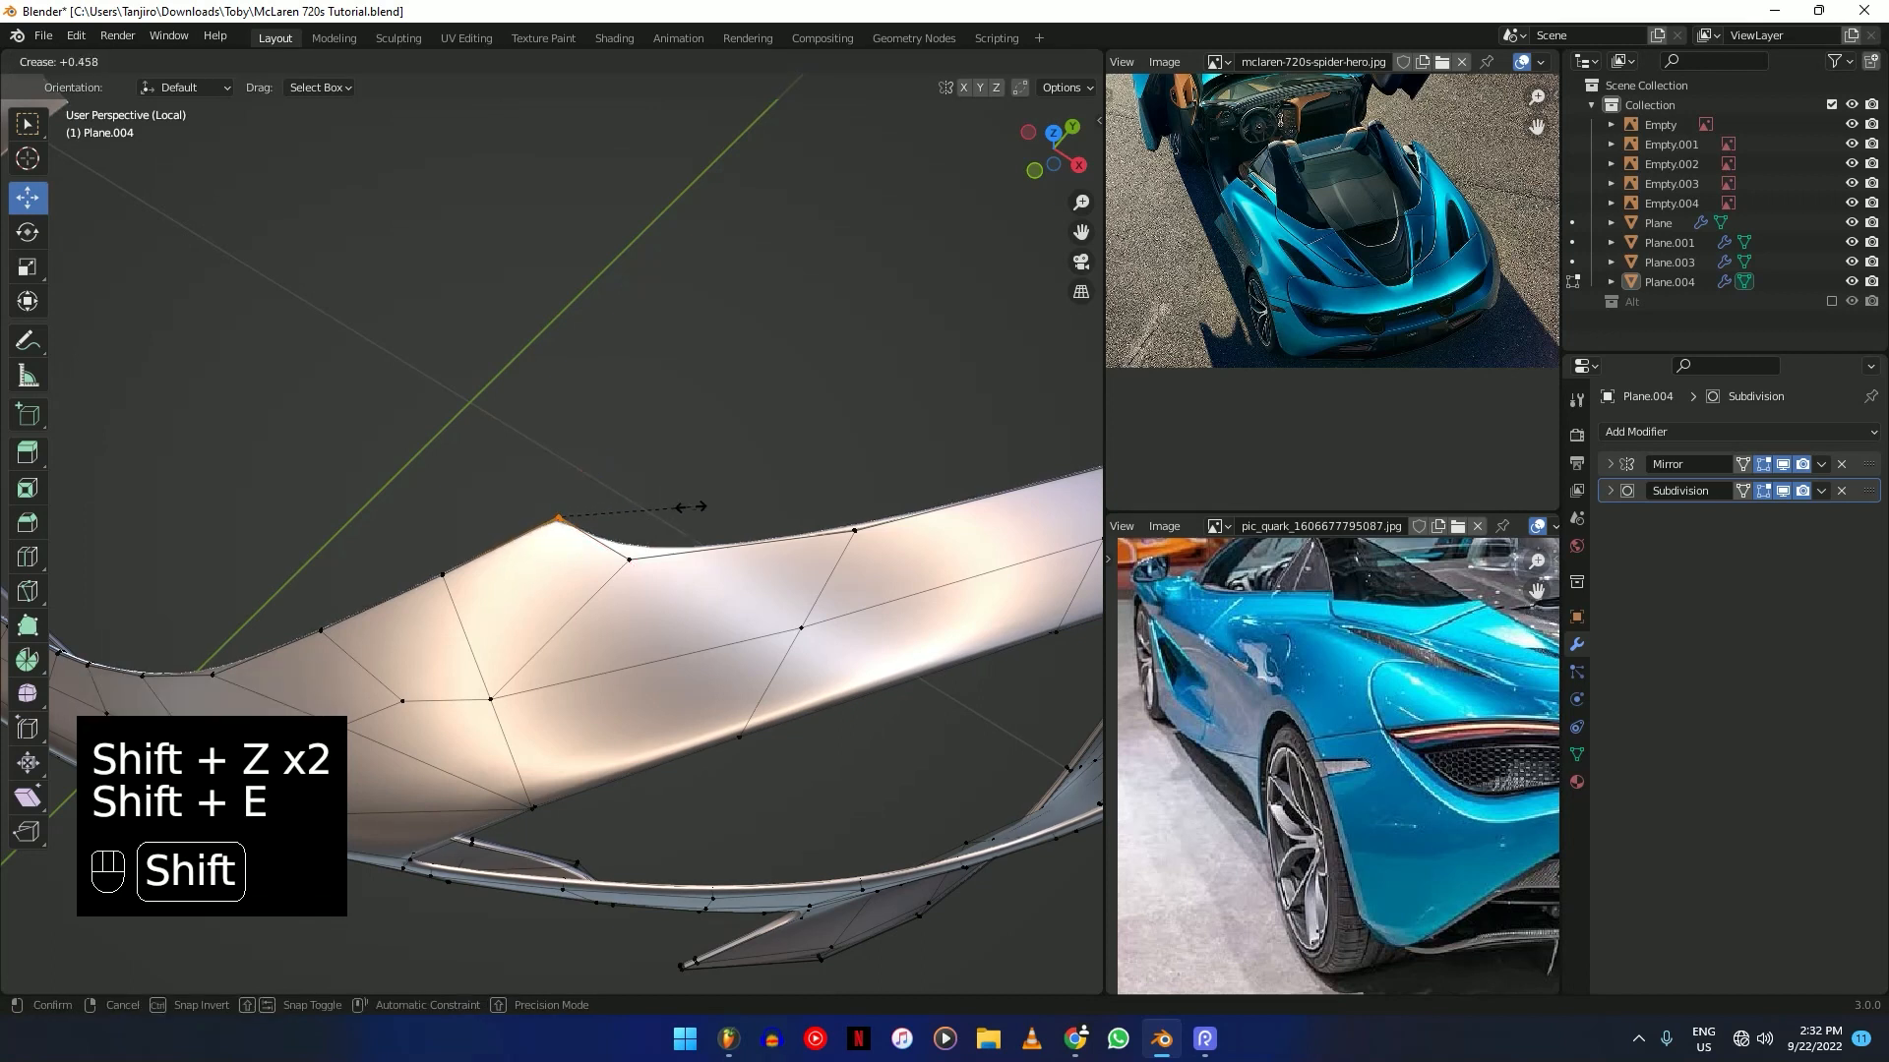
left_click(696, 500)
Try an even edge loop cut beside the protruding corner of the upper edge, then undo it.
middle_click_drag(675, 493, 704, 553)
scroll(710, 463, "up", 4)
scroll(771, 451, "down", 3)
scroll(703, 552, "up", 3)
left_click(649, 588)
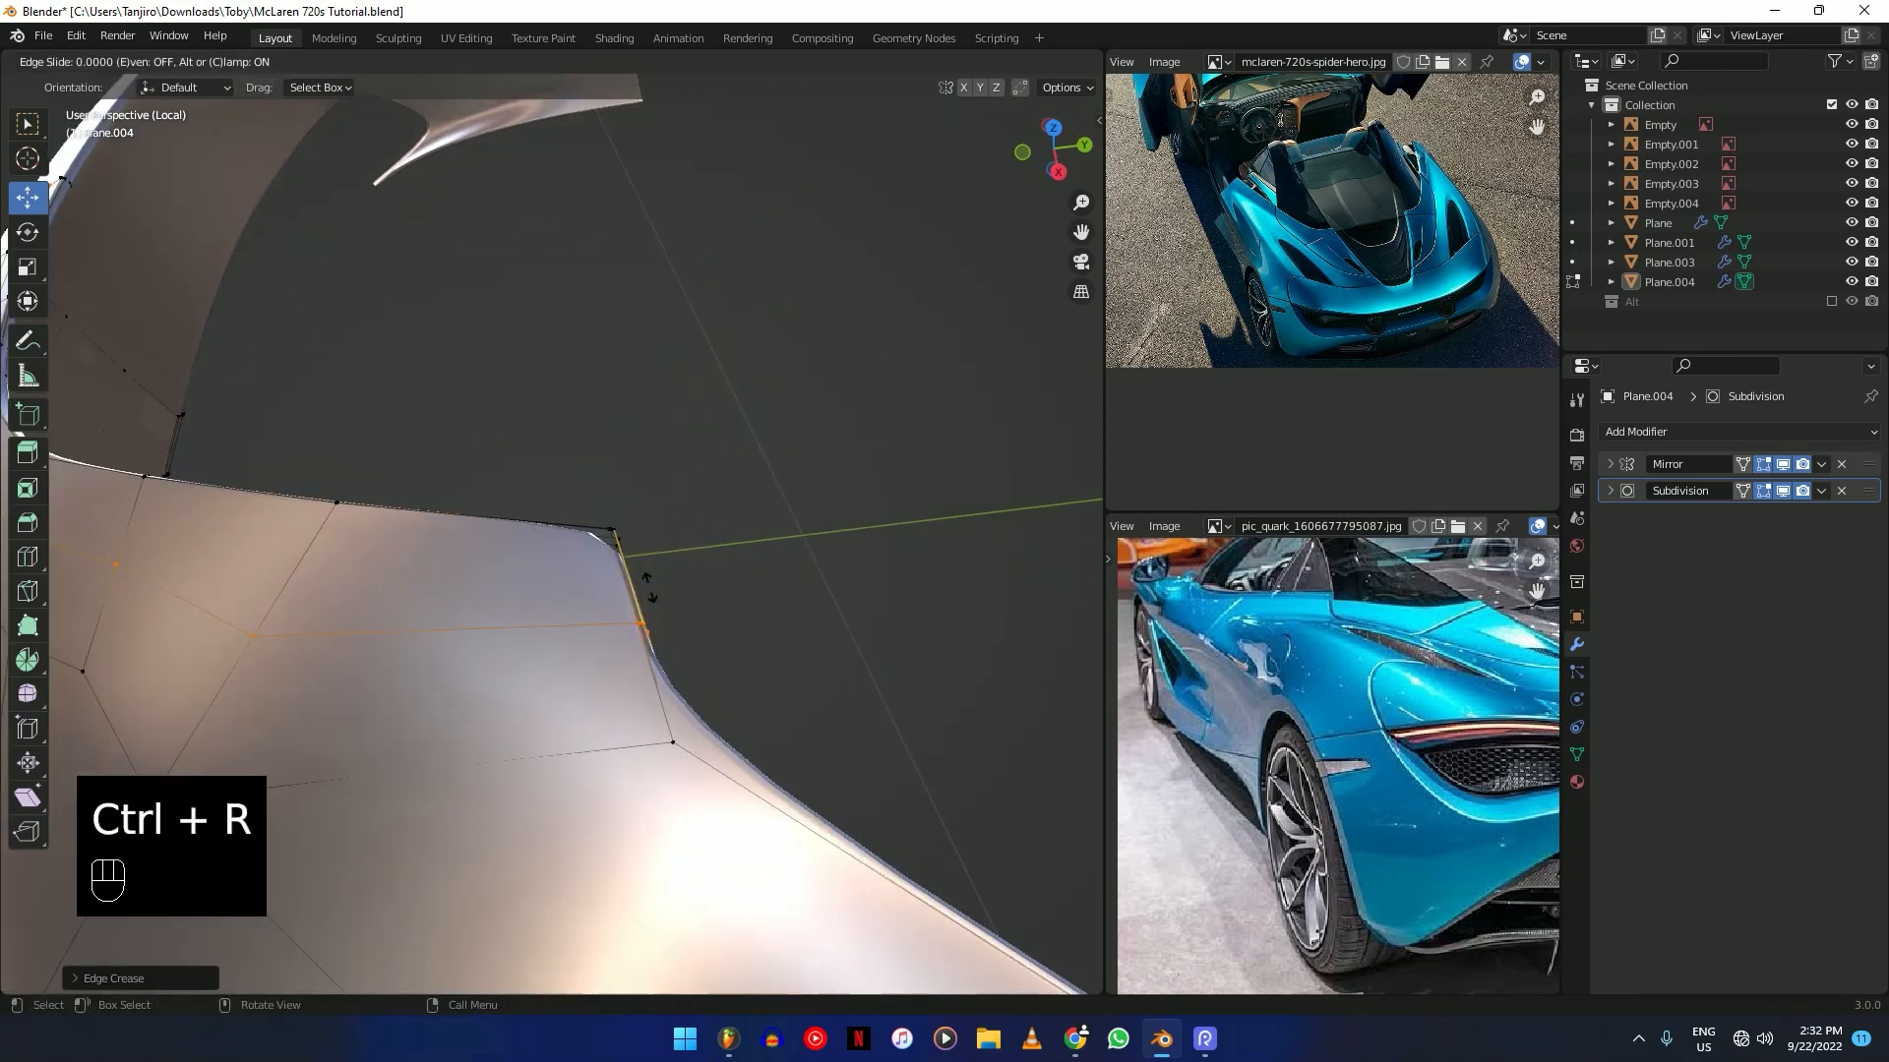
left_click(412, 810)
key("ctrl+z")
Apply another edge crease to the protruding corner on the bumper's upper edge and return to Object Mode.
scroll(677, 736, "down", 4)
middle_click_drag(614, 687, 621, 695)
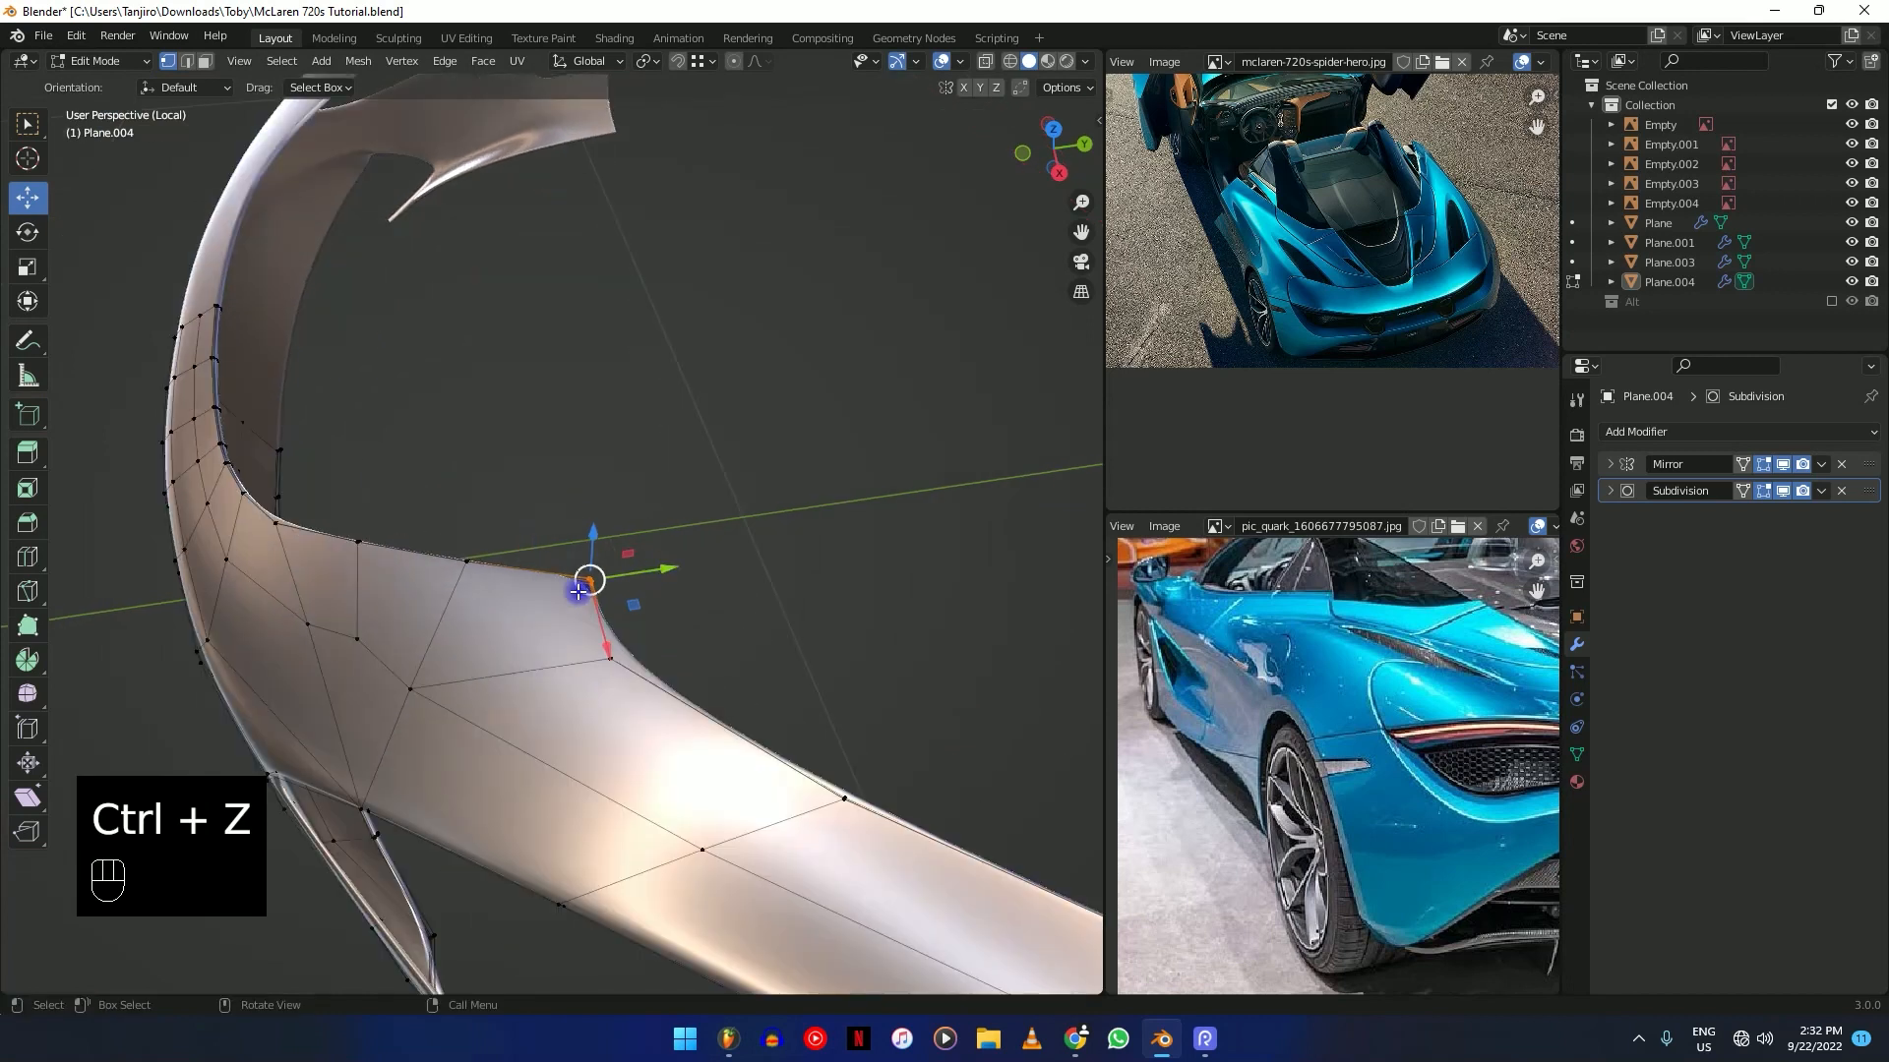
scroll(626, 637, "up", 2)
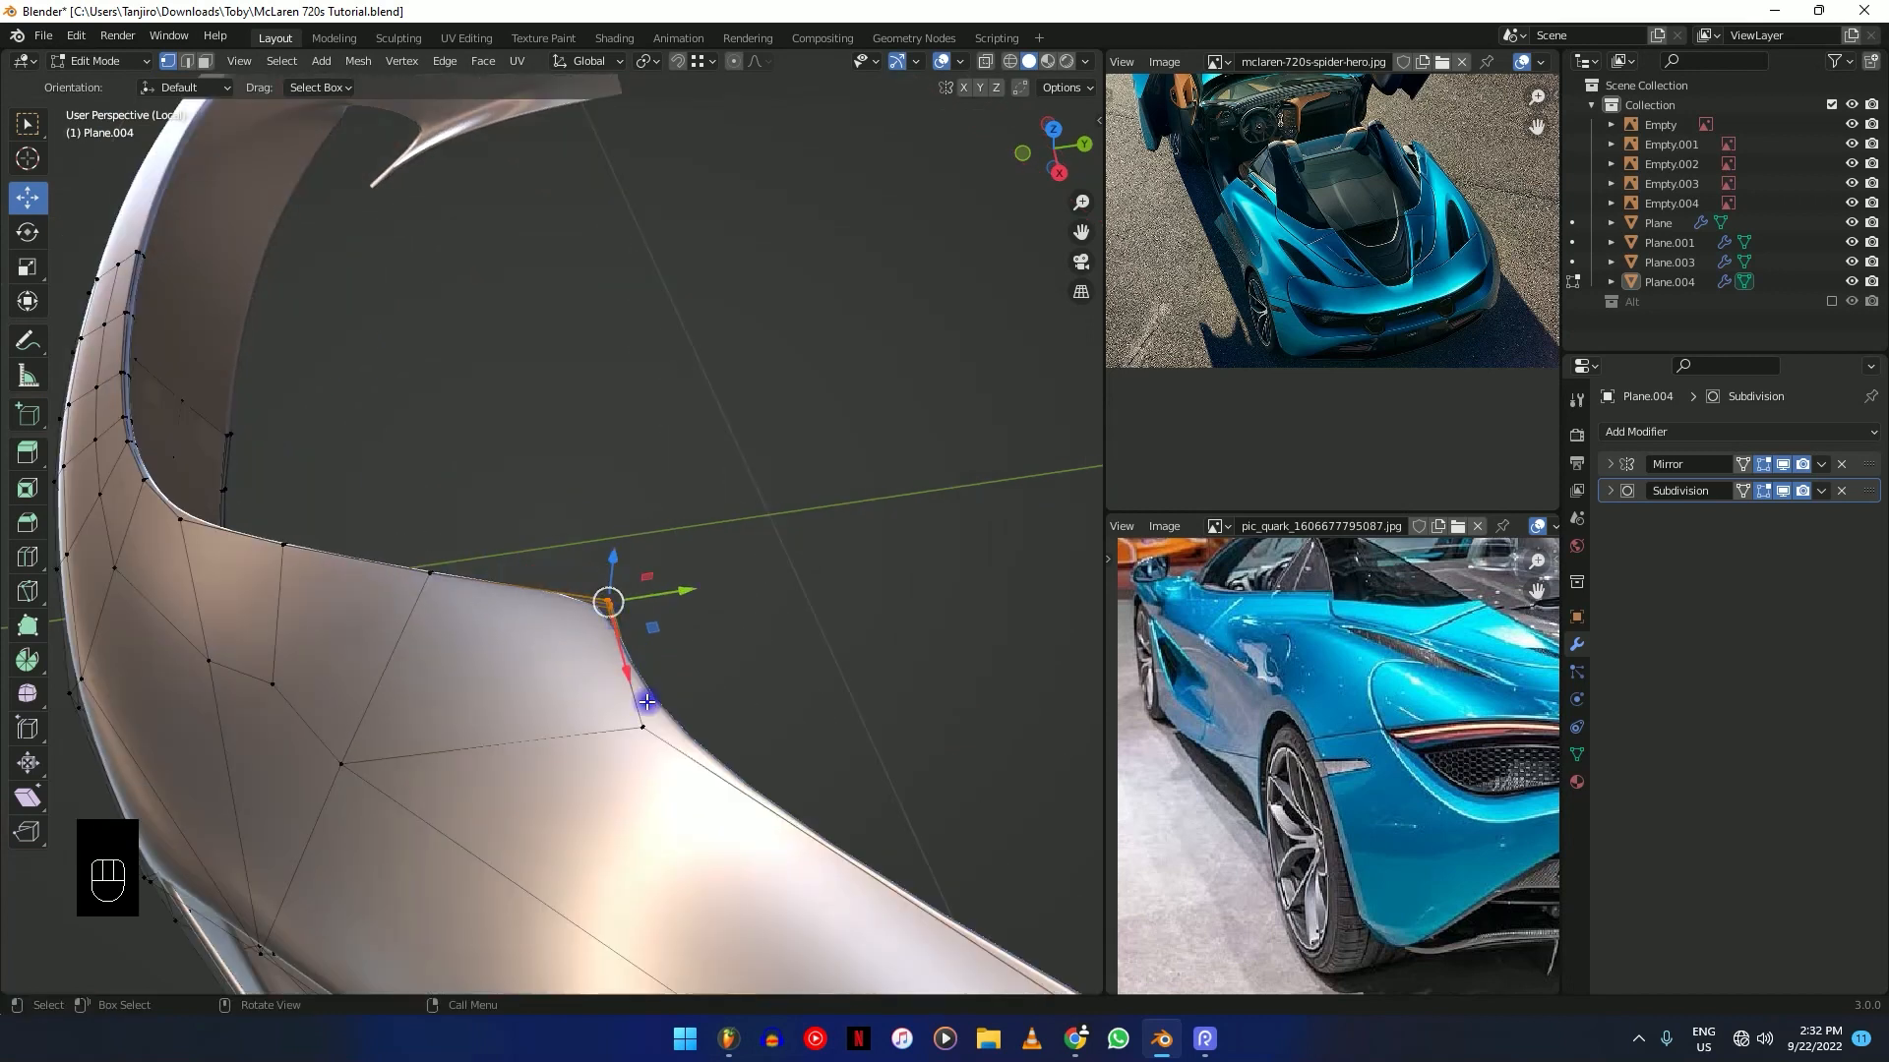
middle_click_drag(642, 679, 718, 607)
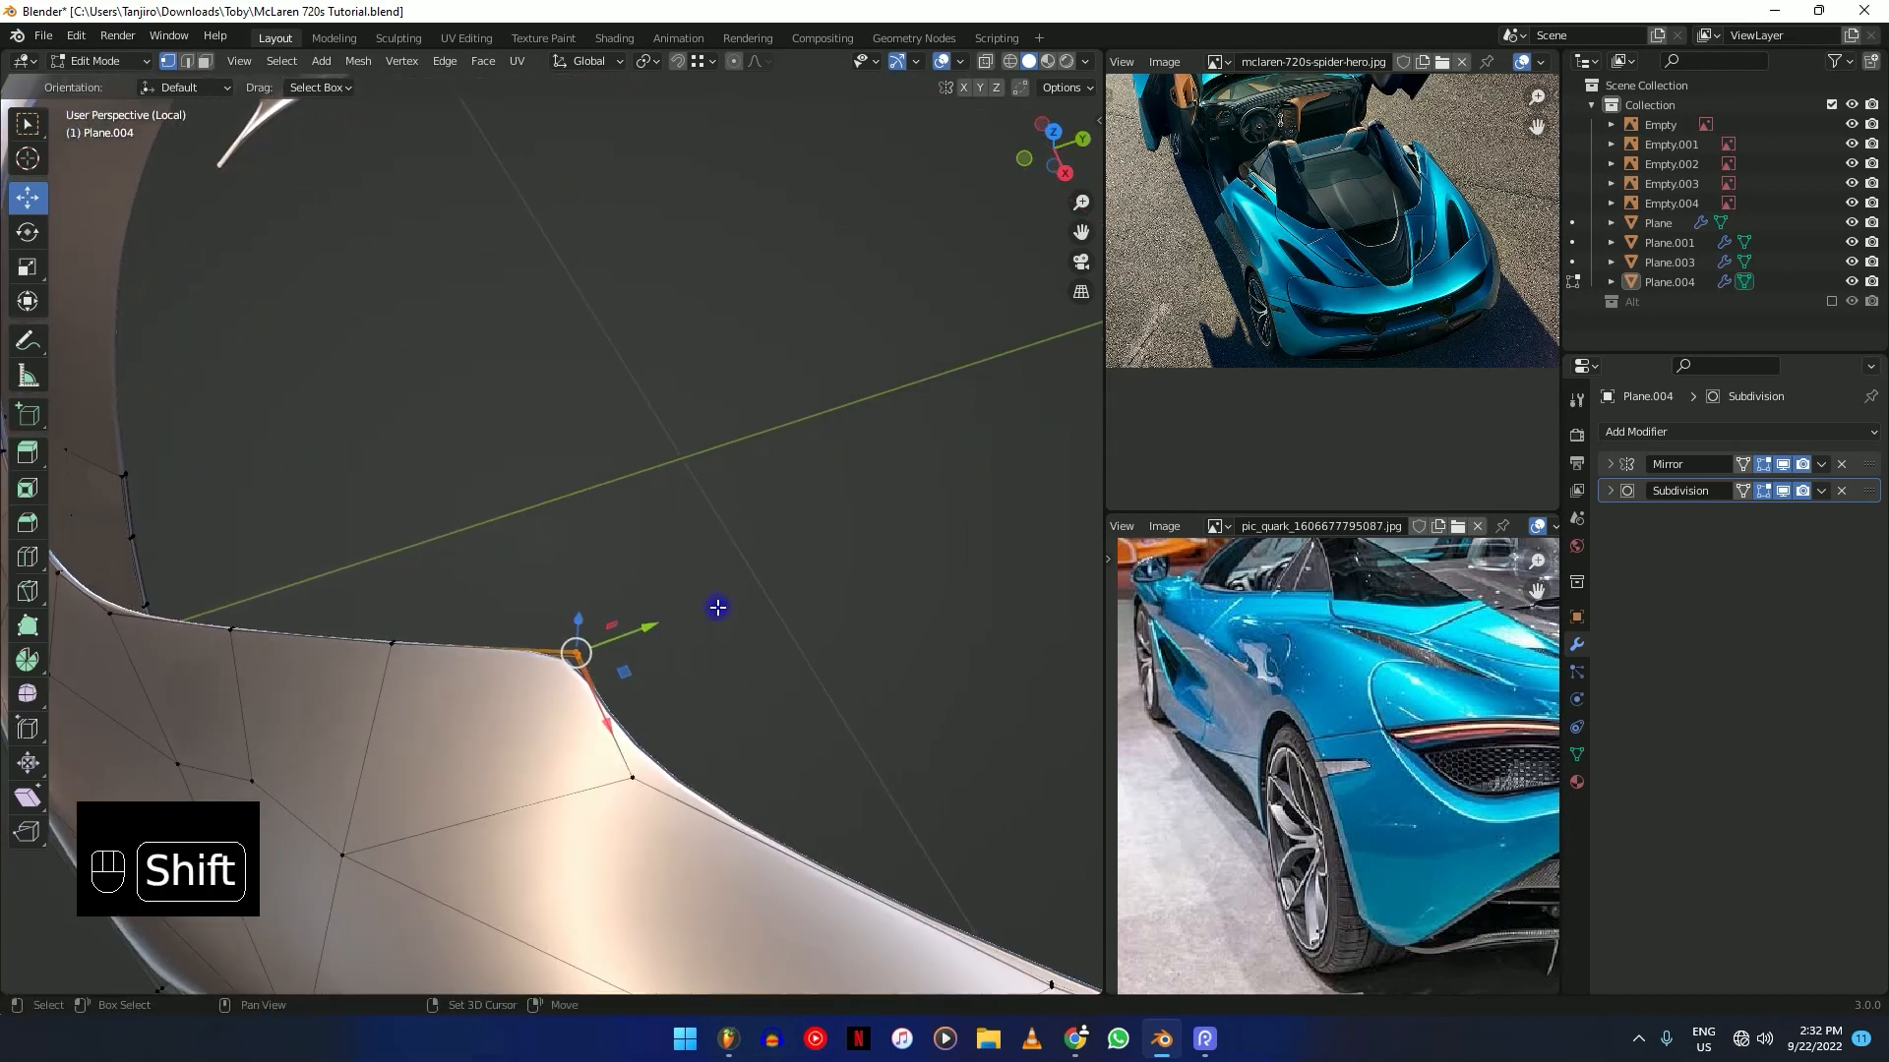
key("shift+e")
left_click(919, 683)
key("Tab")
middle_click_drag(788, 696, 753, 649)
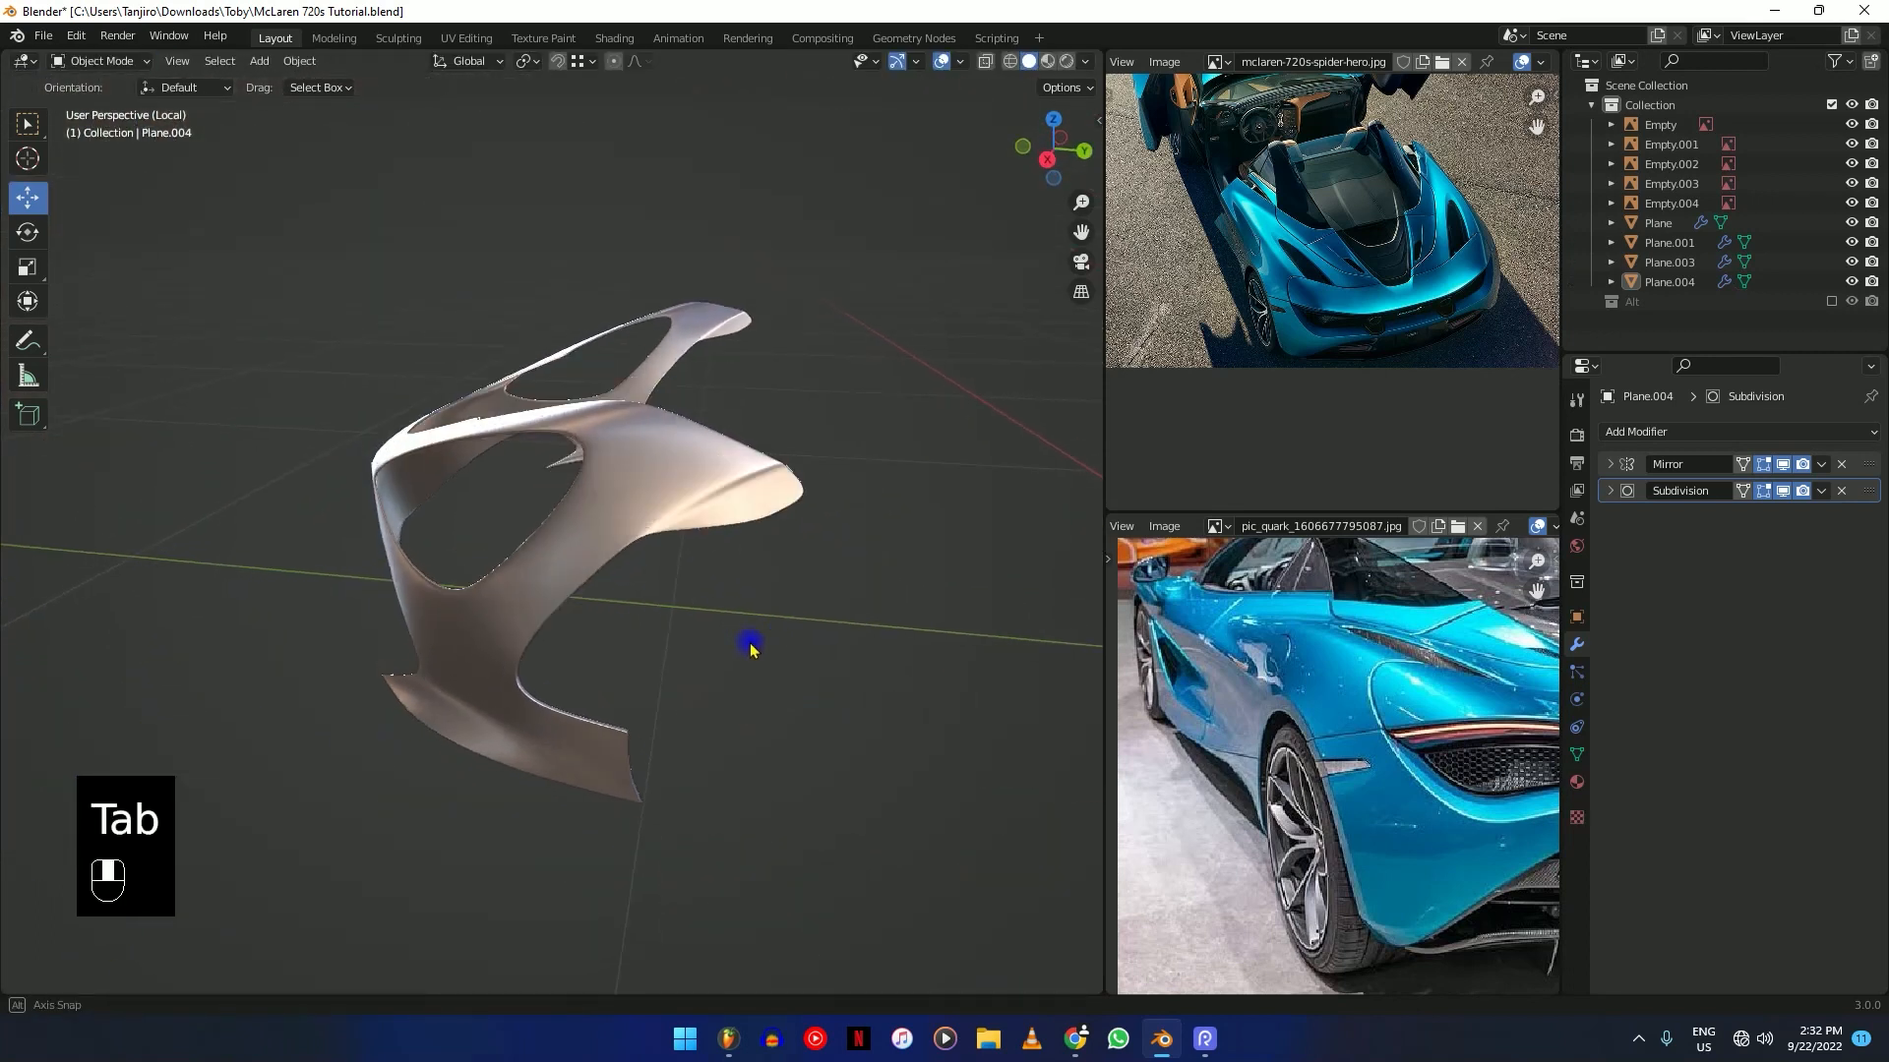
Cut an even, flipped edge loop across the bumper's upper wheel-arch tip and slide it close to the outer edge.
scroll(777, 560, "up", 4)
middle_click_drag(777, 561, 797, 400)
key("KP_3")
scroll(472, 603, "up", 4)
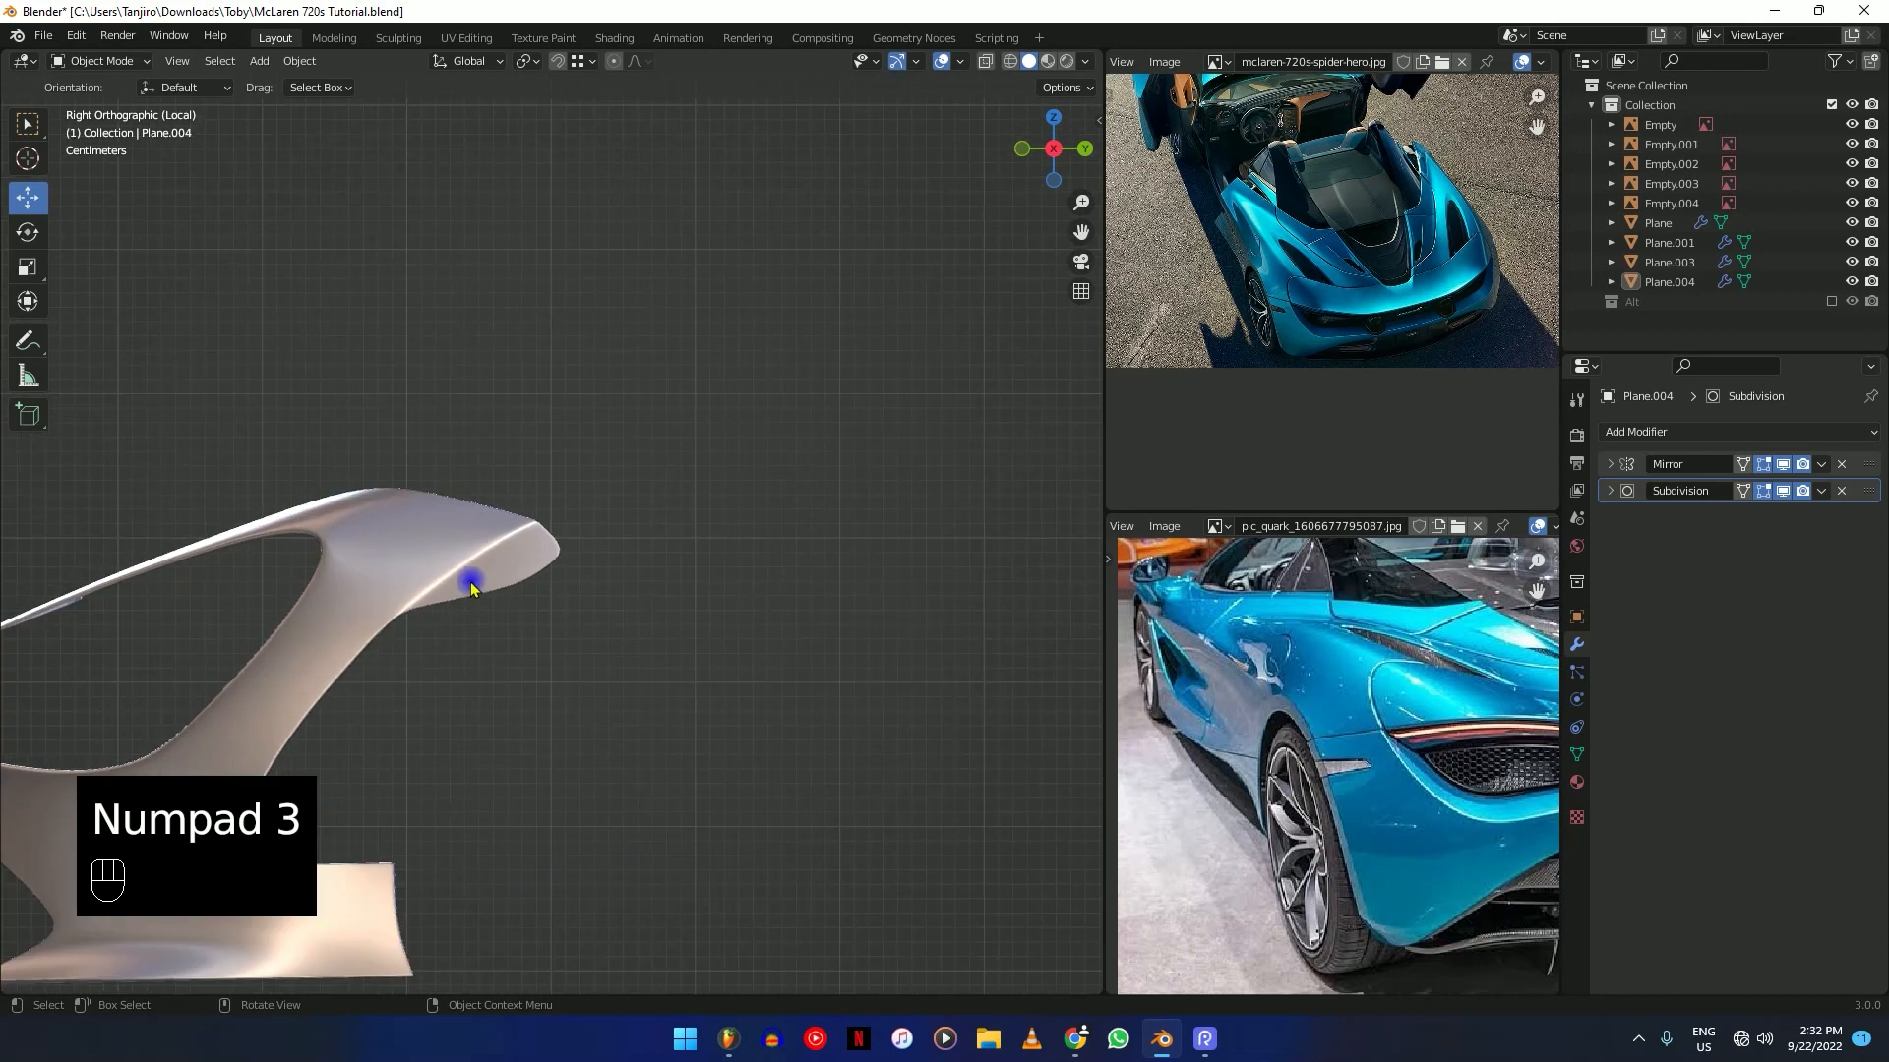
key("Tab")
scroll(580, 558, "up", 3)
middle_click_drag(612, 569, 708, 541, "shift")
scroll(689, 547, "up", 1)
key("ctrl+r")
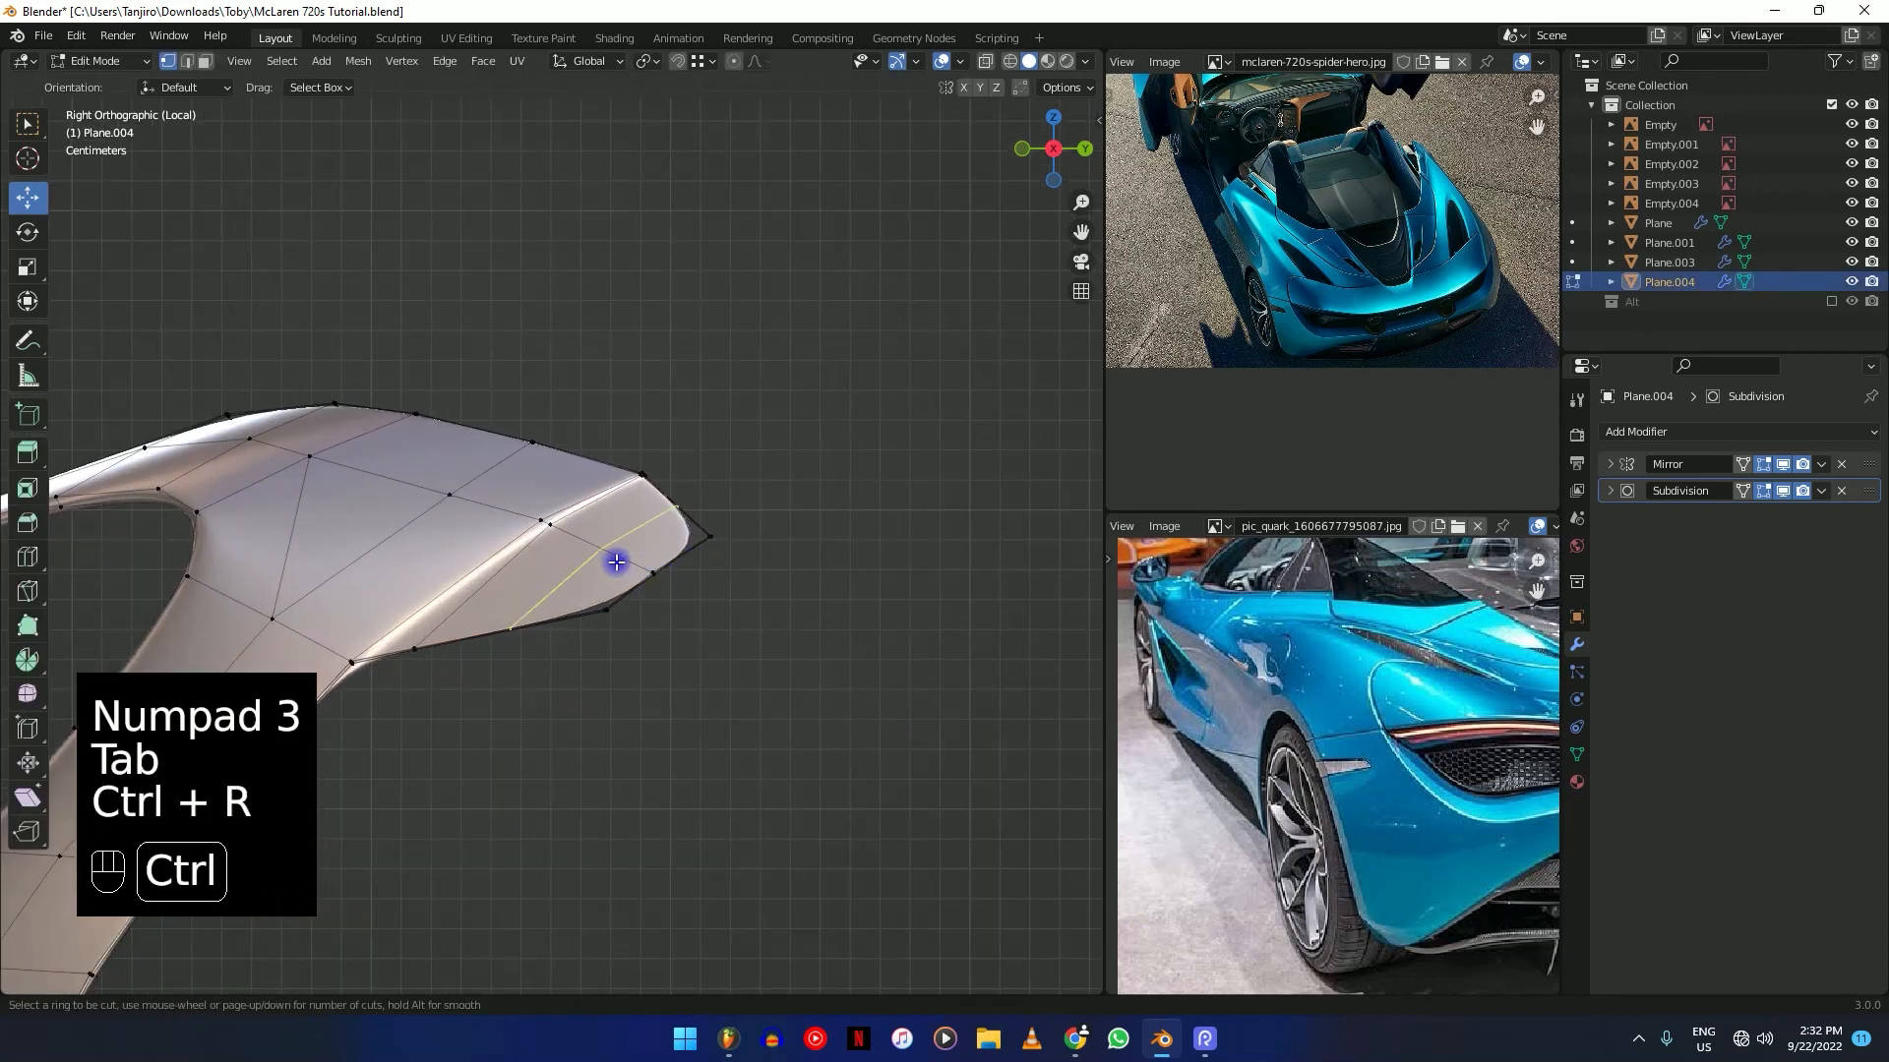
left_click(616, 559)
key("f")
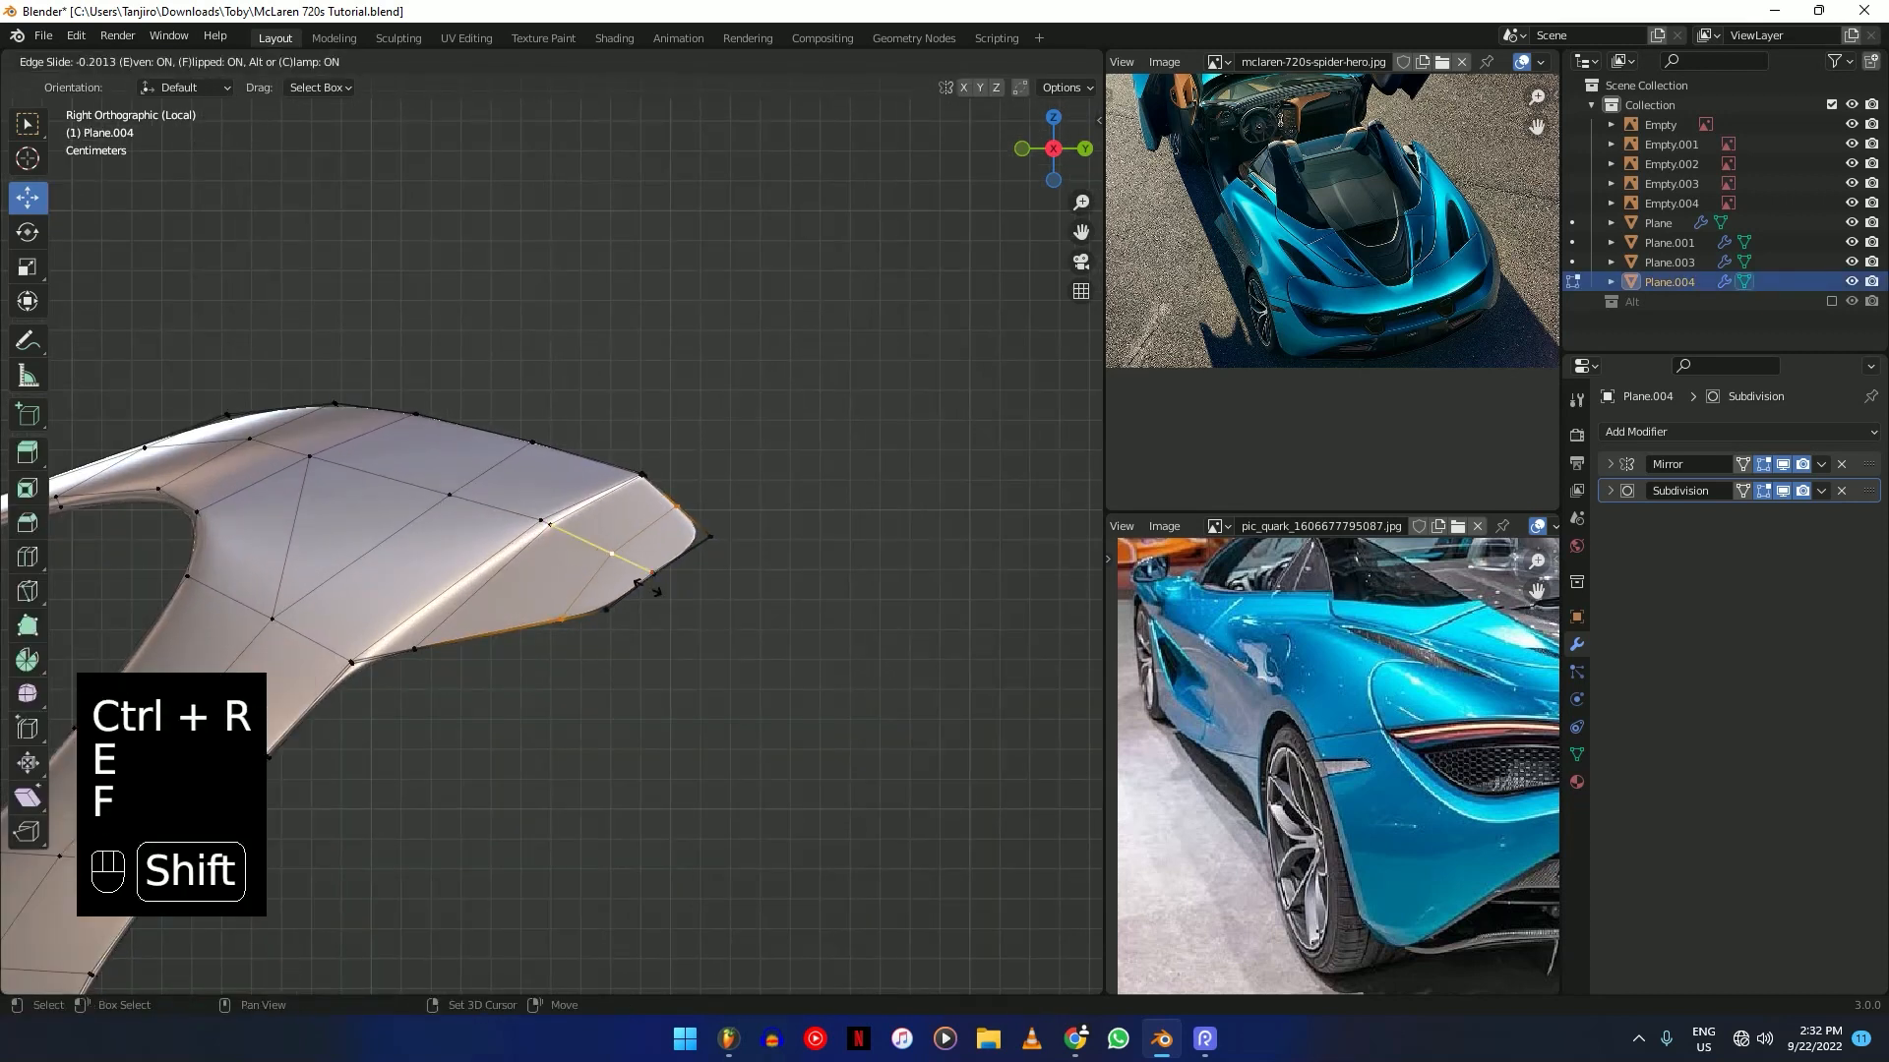
left_click(795, 749)
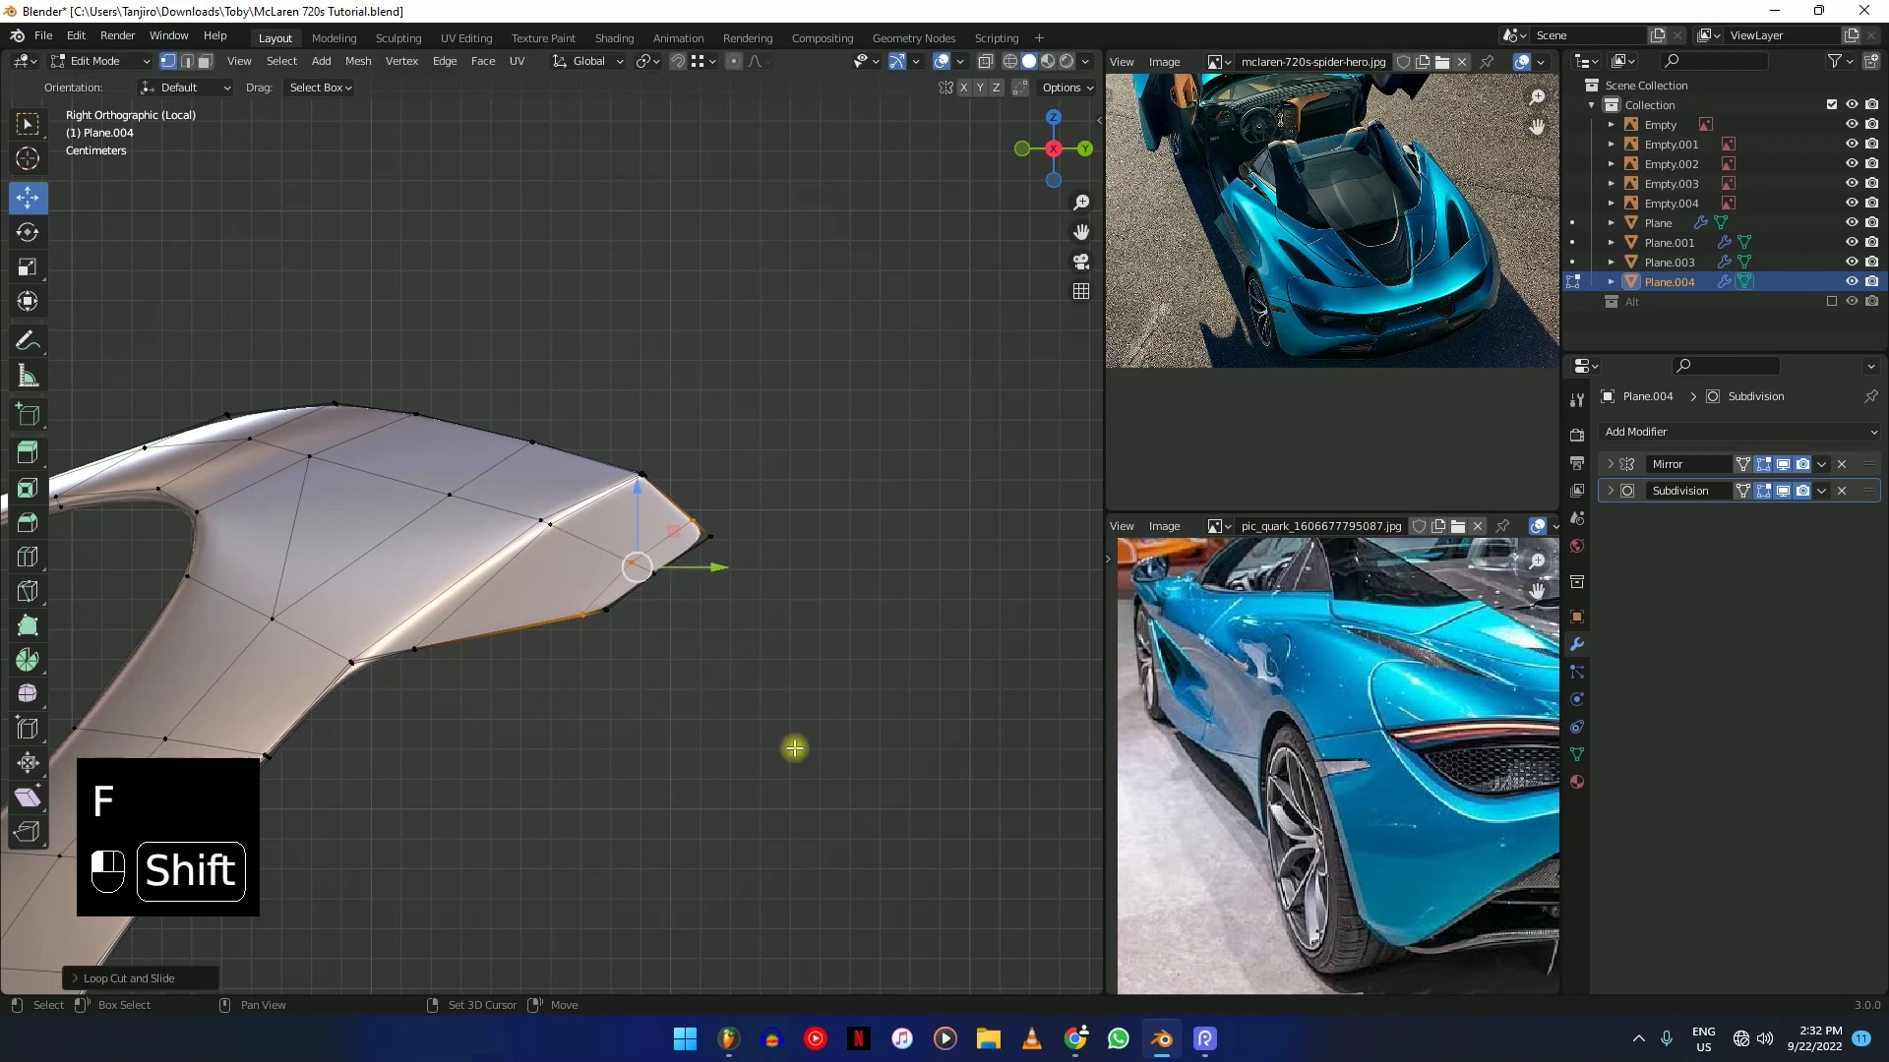
Crease the pointed corner of the bumper's upper wheel-arch tip by about 0.5 and return to Object Mode.
scroll(766, 652, "up", 3)
key("shift+z")
left_click(834, 538)
key("shift+z")
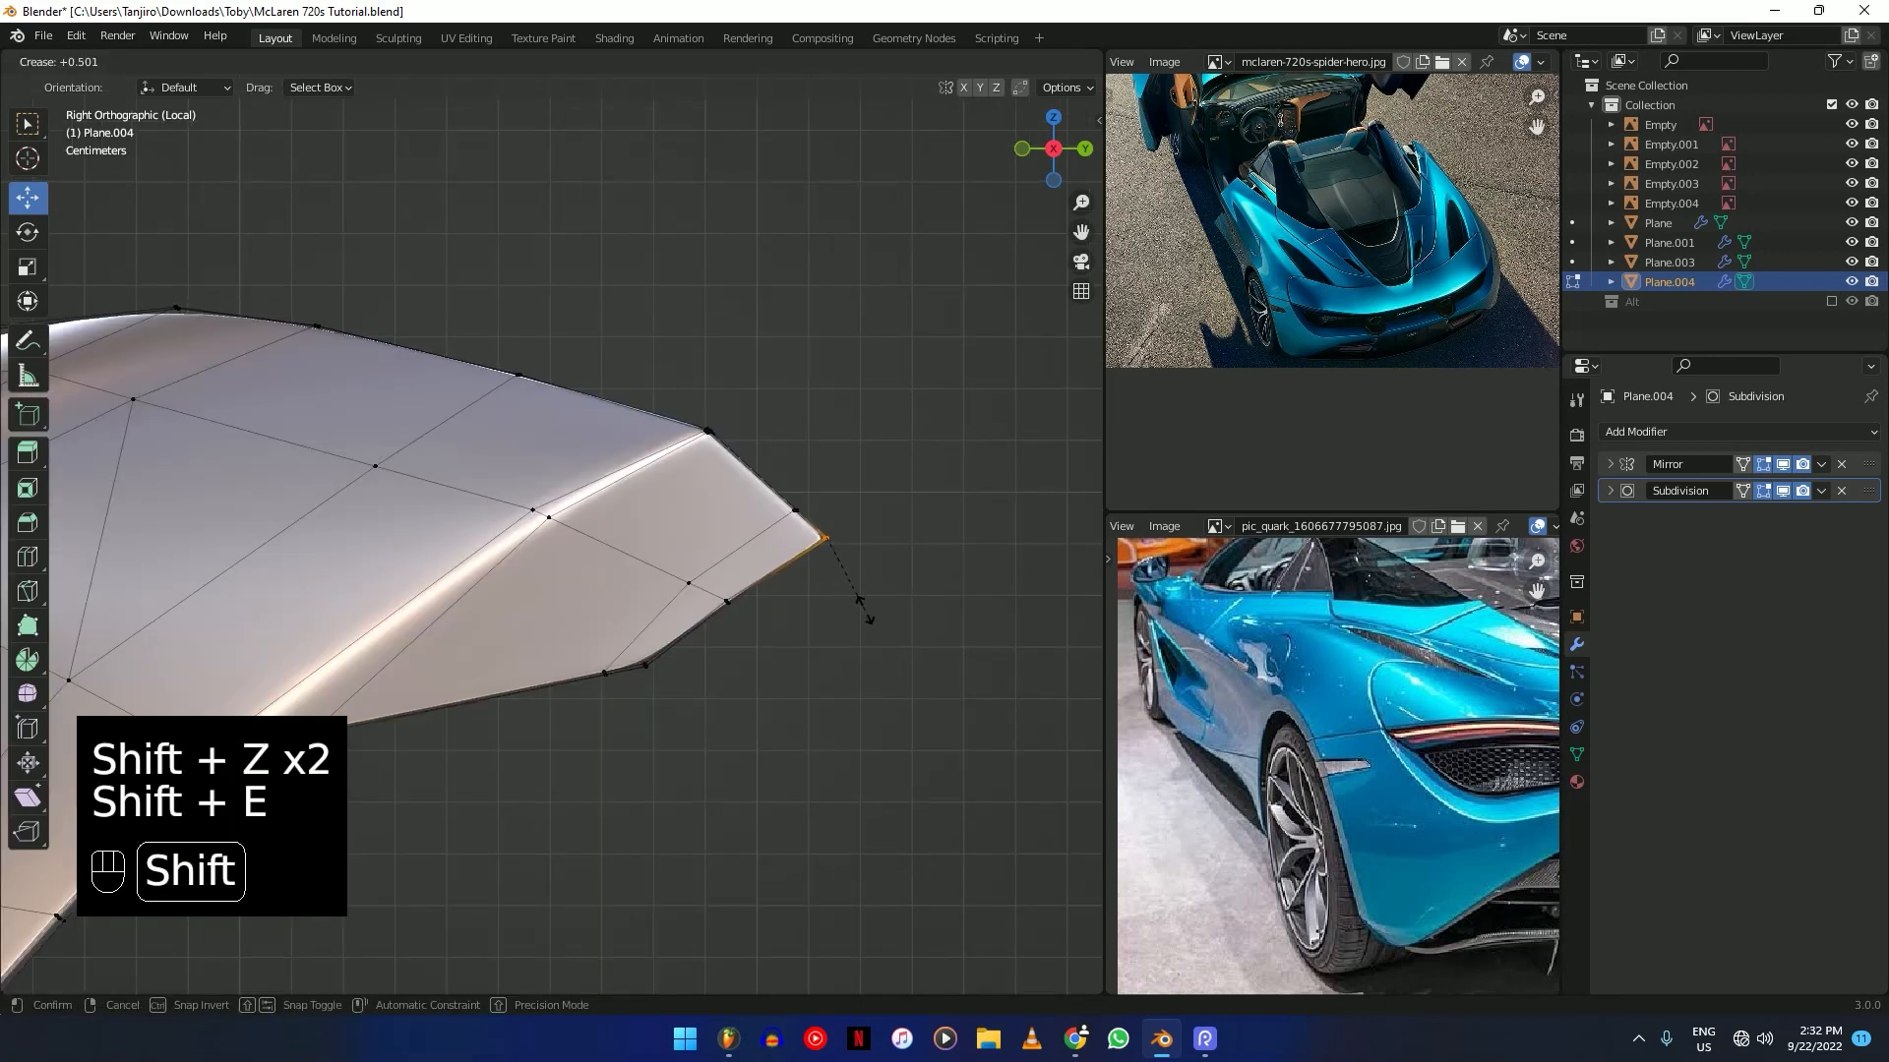
left_click(667, 642)
key("shift+z")
key("shift+z")
key("Tab")
scroll(730, 748, "down", 5)
middle_click_drag(588, 669, 760, 773)
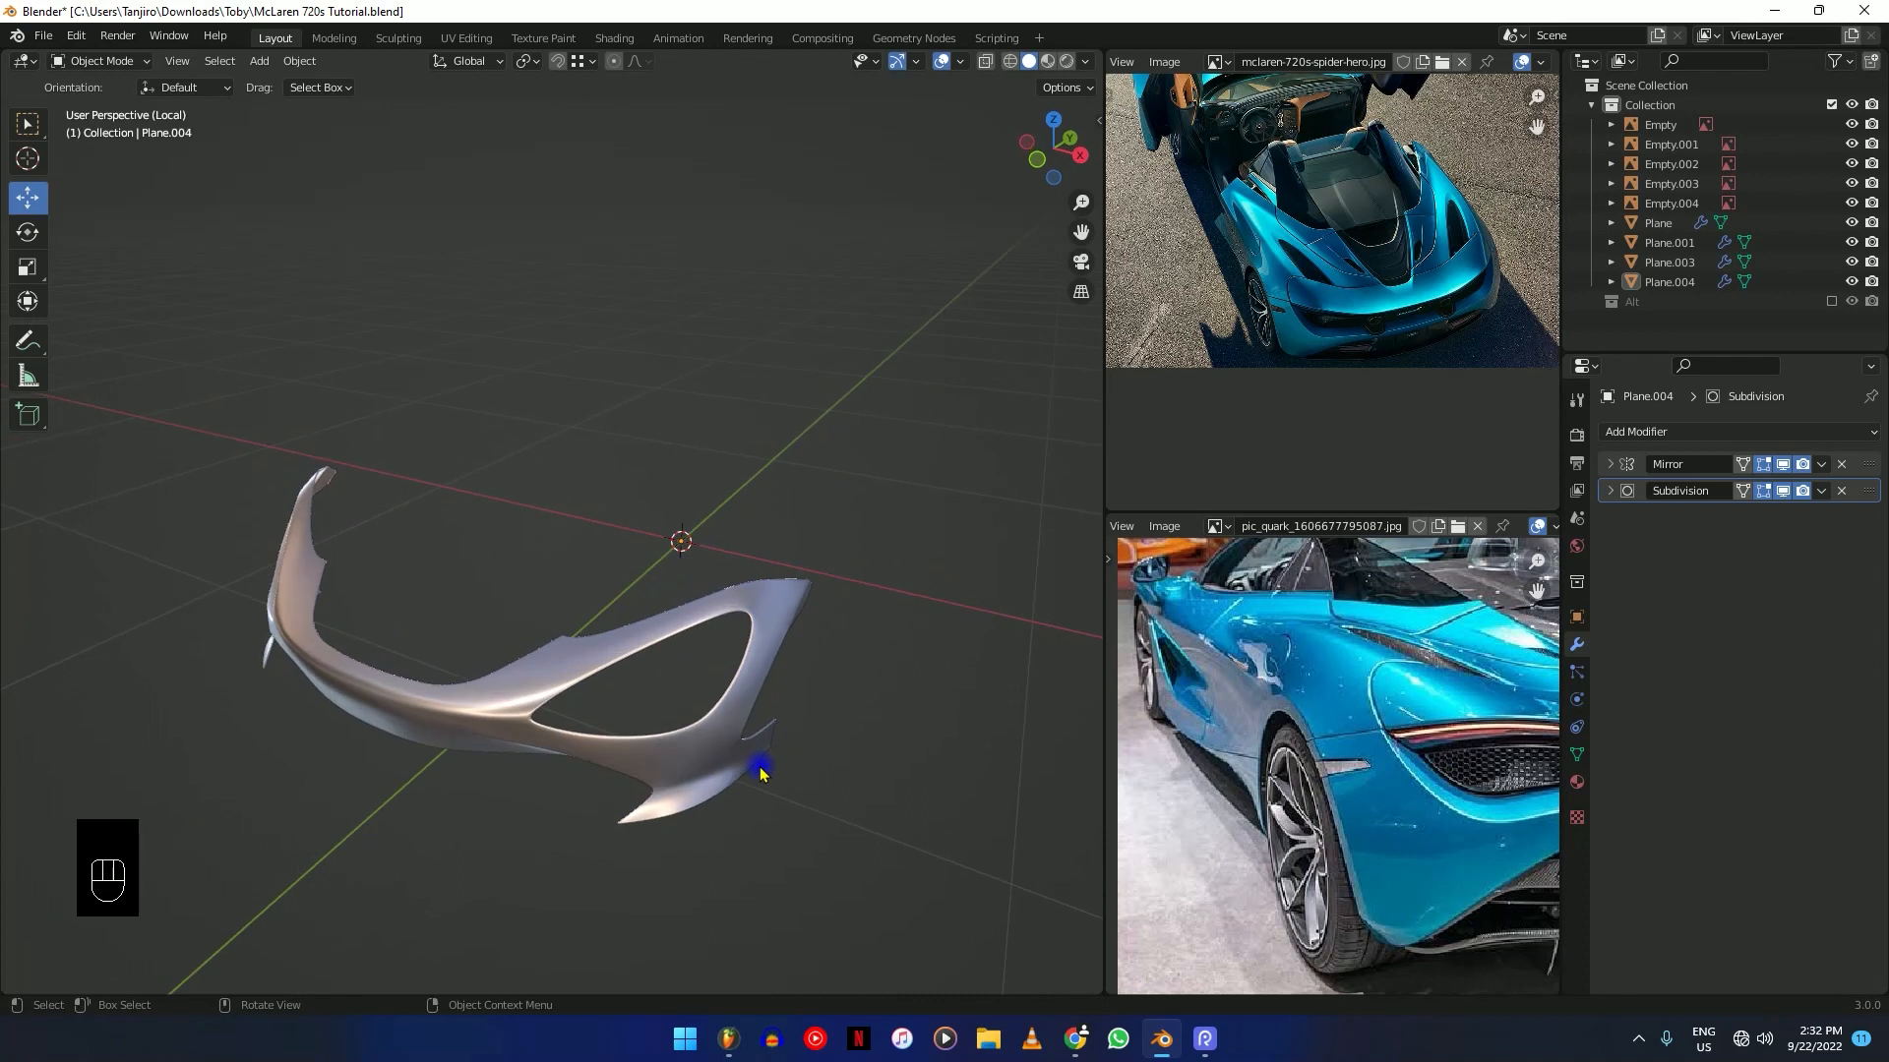
Leave local view to show all body panels and select the side body panel, Plane.001.
key("slash")
middle_click_drag(610, 659, 733, 659)
scroll(639, 713, "up", 3)
mouse_move(688, 669)
middle_mouse_down("shift")
mouse_move(649, 629)
mouse_move(679, 649)
mouse_move(594, 721)
mouse_move(666, 616)
mouse_move(687, 649)
mouse_move(563, 691)
mouse_move(653, 540)
mouse_move(515, 670)
mouse_move(308, 594)
mouse_move(661, 560)
mouse_move(633, 624)
mouse_move(548, 666)
mouse_move(700, 767)
mouse_move(495, 745)
mouse_move(698, 701)
middle_mouse_up("shift")
scroll(651, 621, "up", 5)
left_click(705, 675)
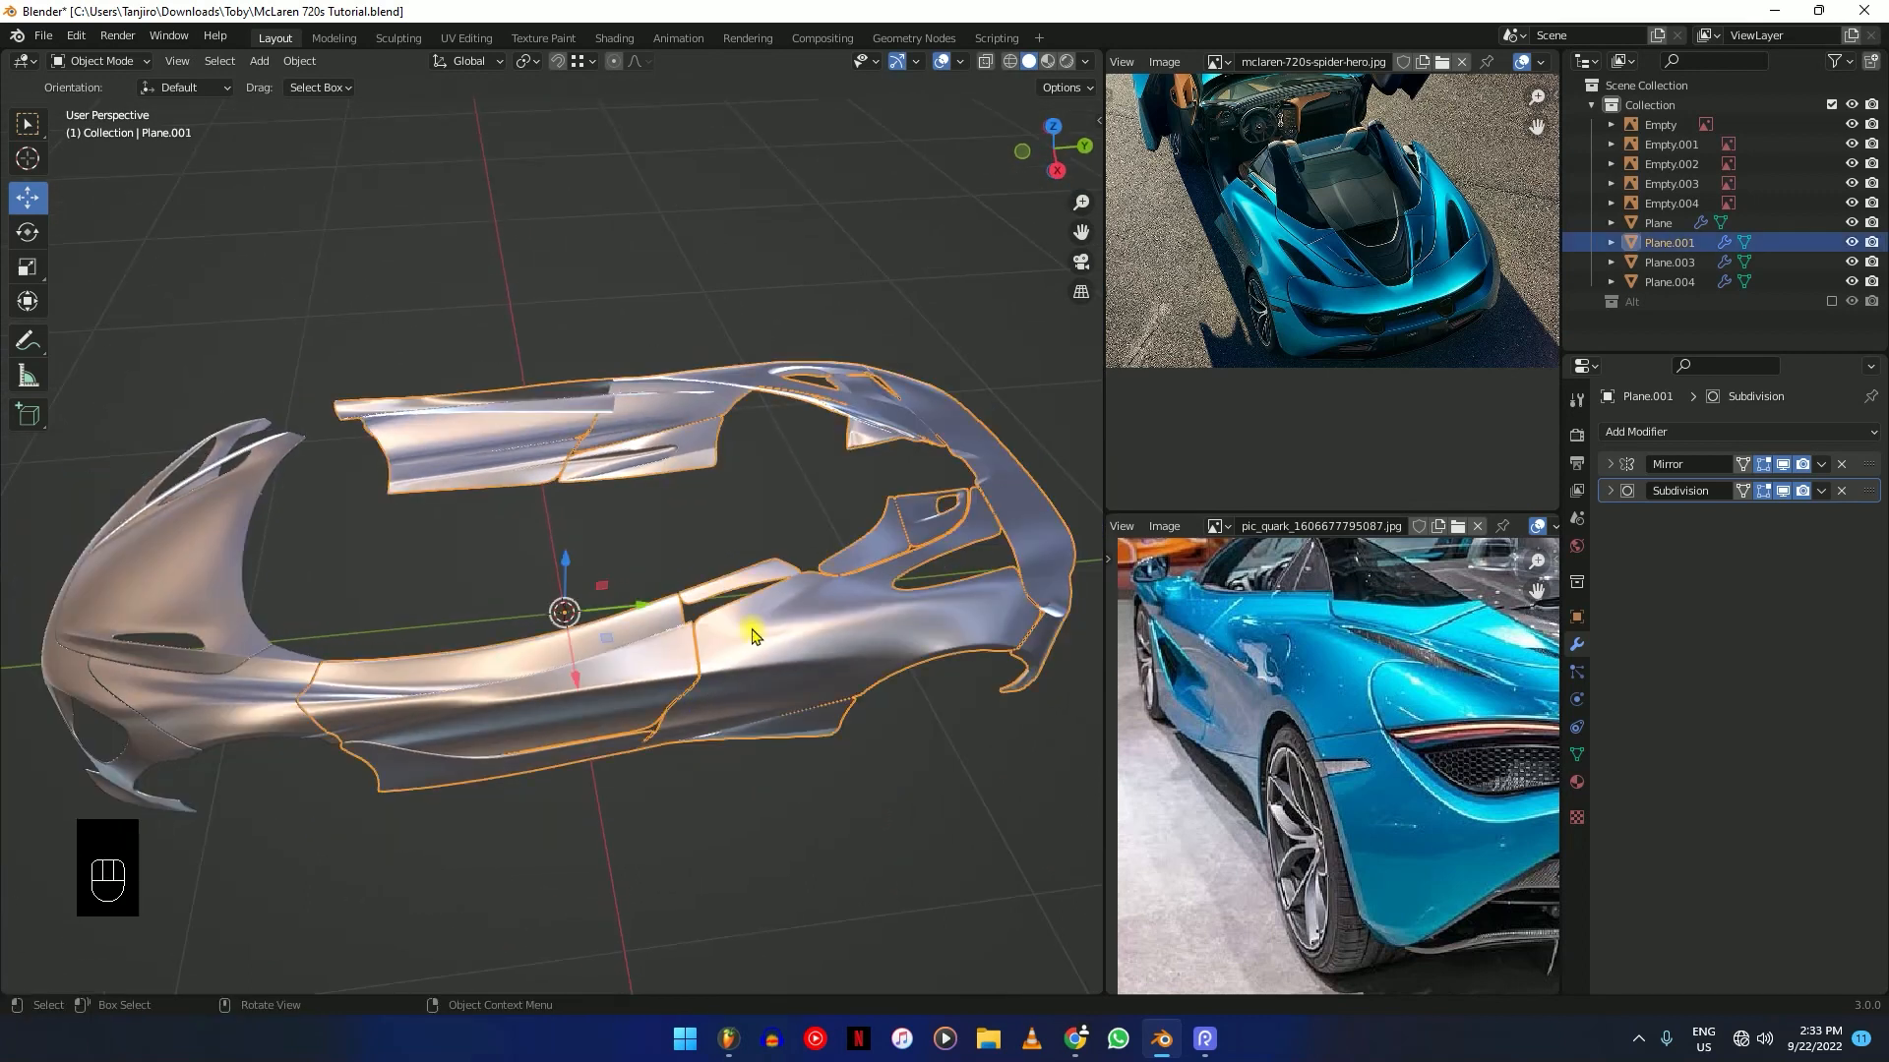
Check the side body panel's mesh in Edit Mode, return to Object Mode and open its list of addable modifiers.
scroll(728, 684, "up", 4)
mouse_move(837, 673)
middle_mouse_down()
mouse_move(823, 725)
mouse_move(839, 645)
middle_mouse_up()
key("Tab")
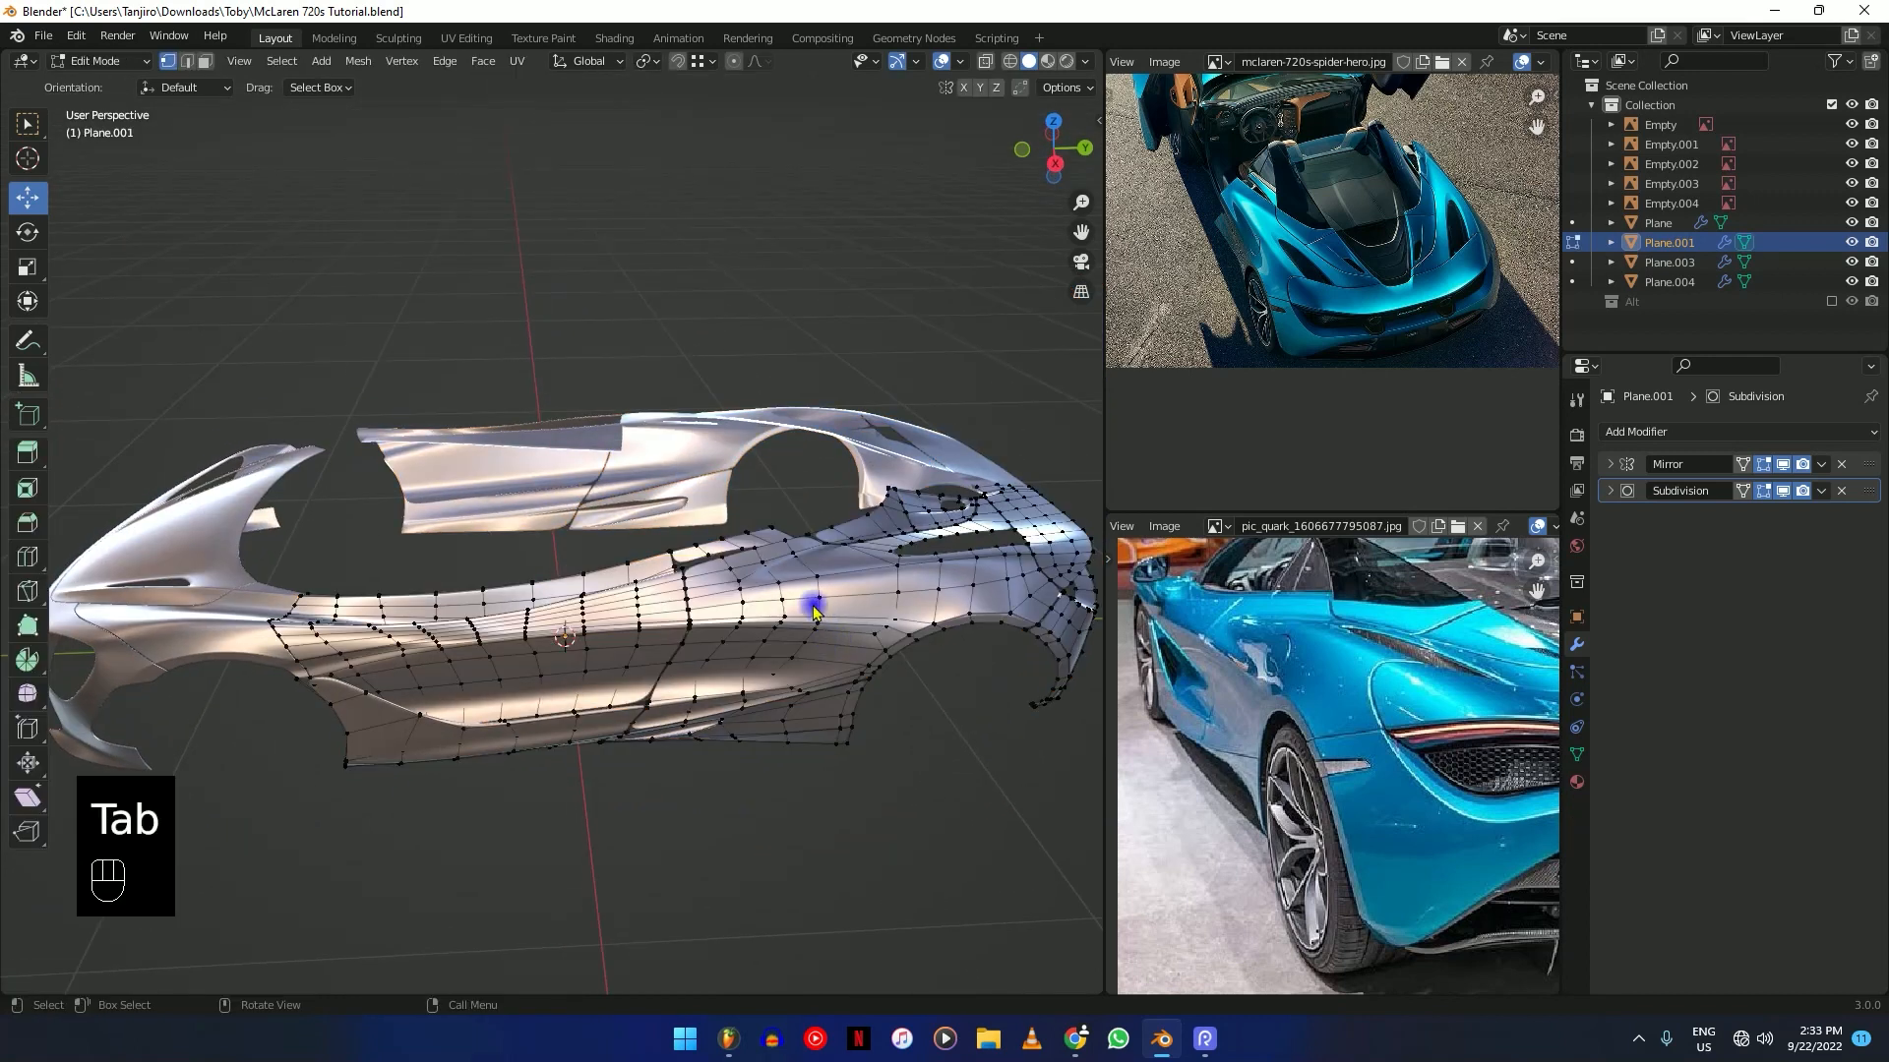
key("Tab")
left_click(1658, 436)
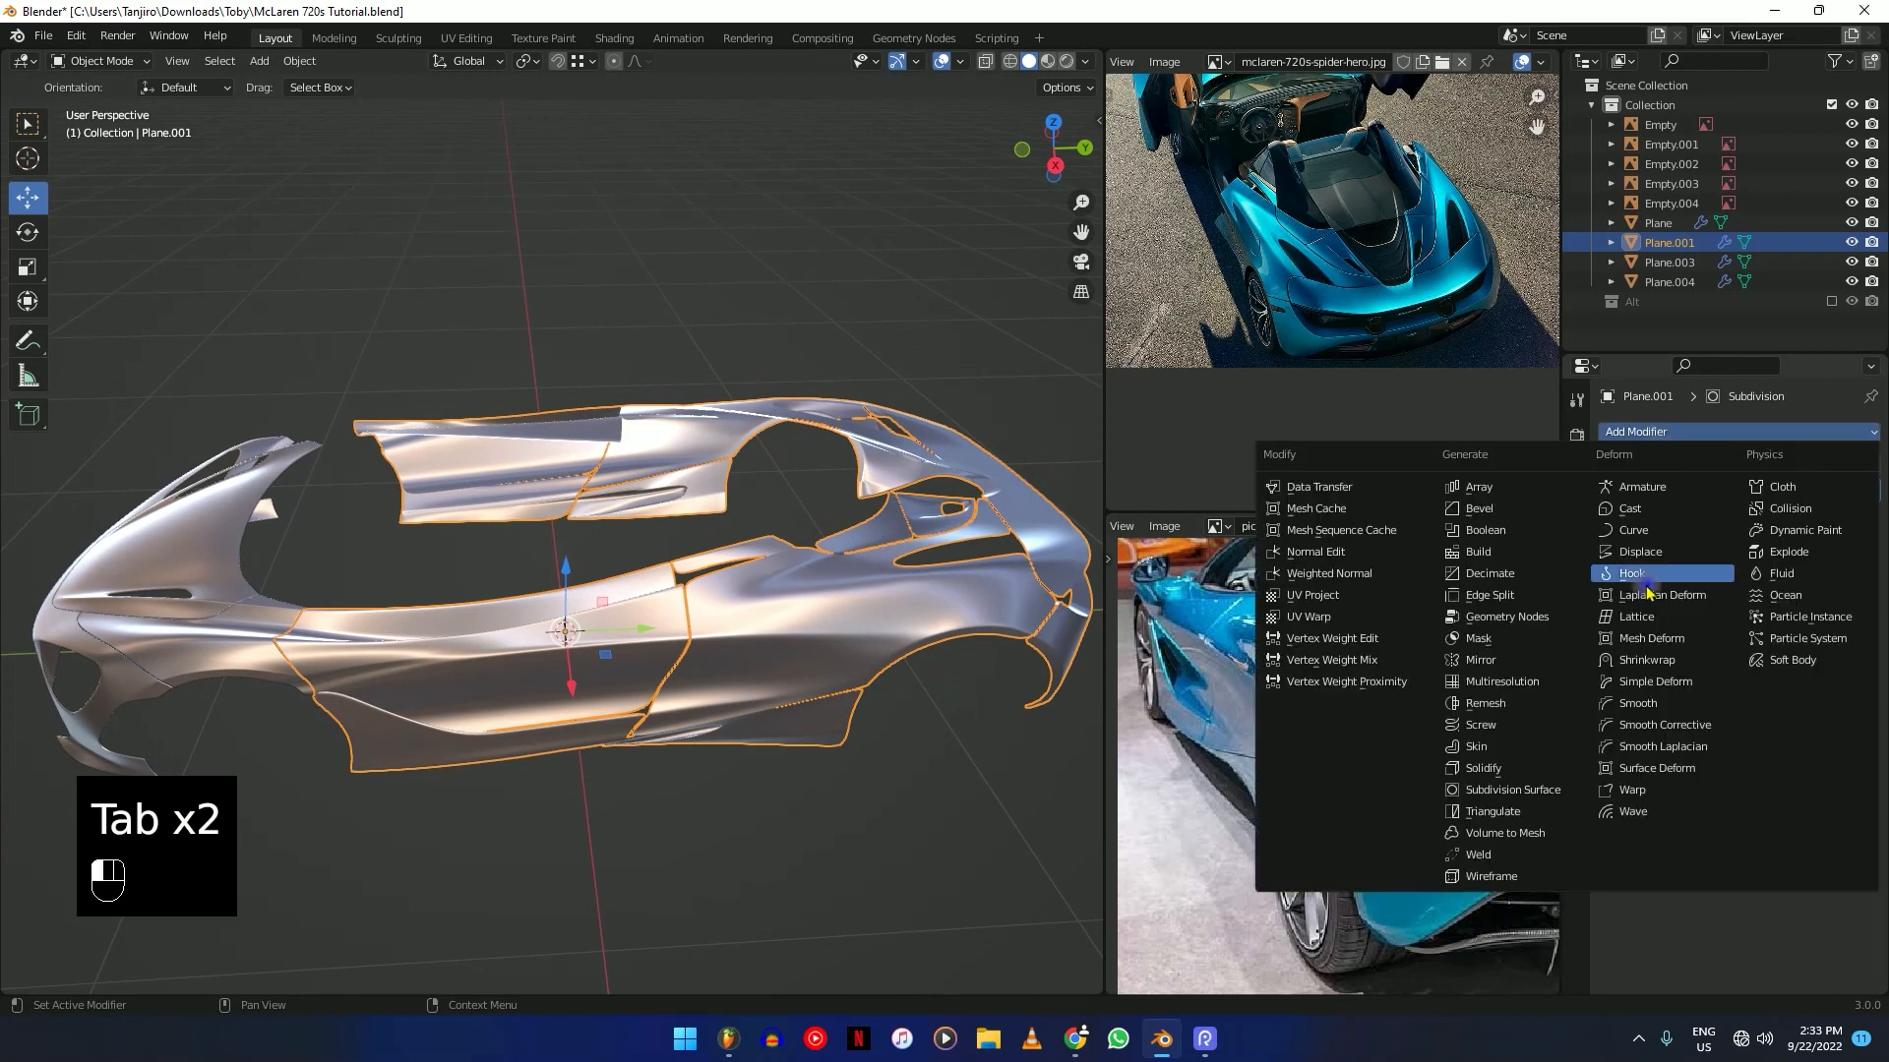
Add a Solidify modifier to the side body panel with 0.004 m thickness and Only Rim enabled, and apply it.
left_click(1541, 776)
type(".004")
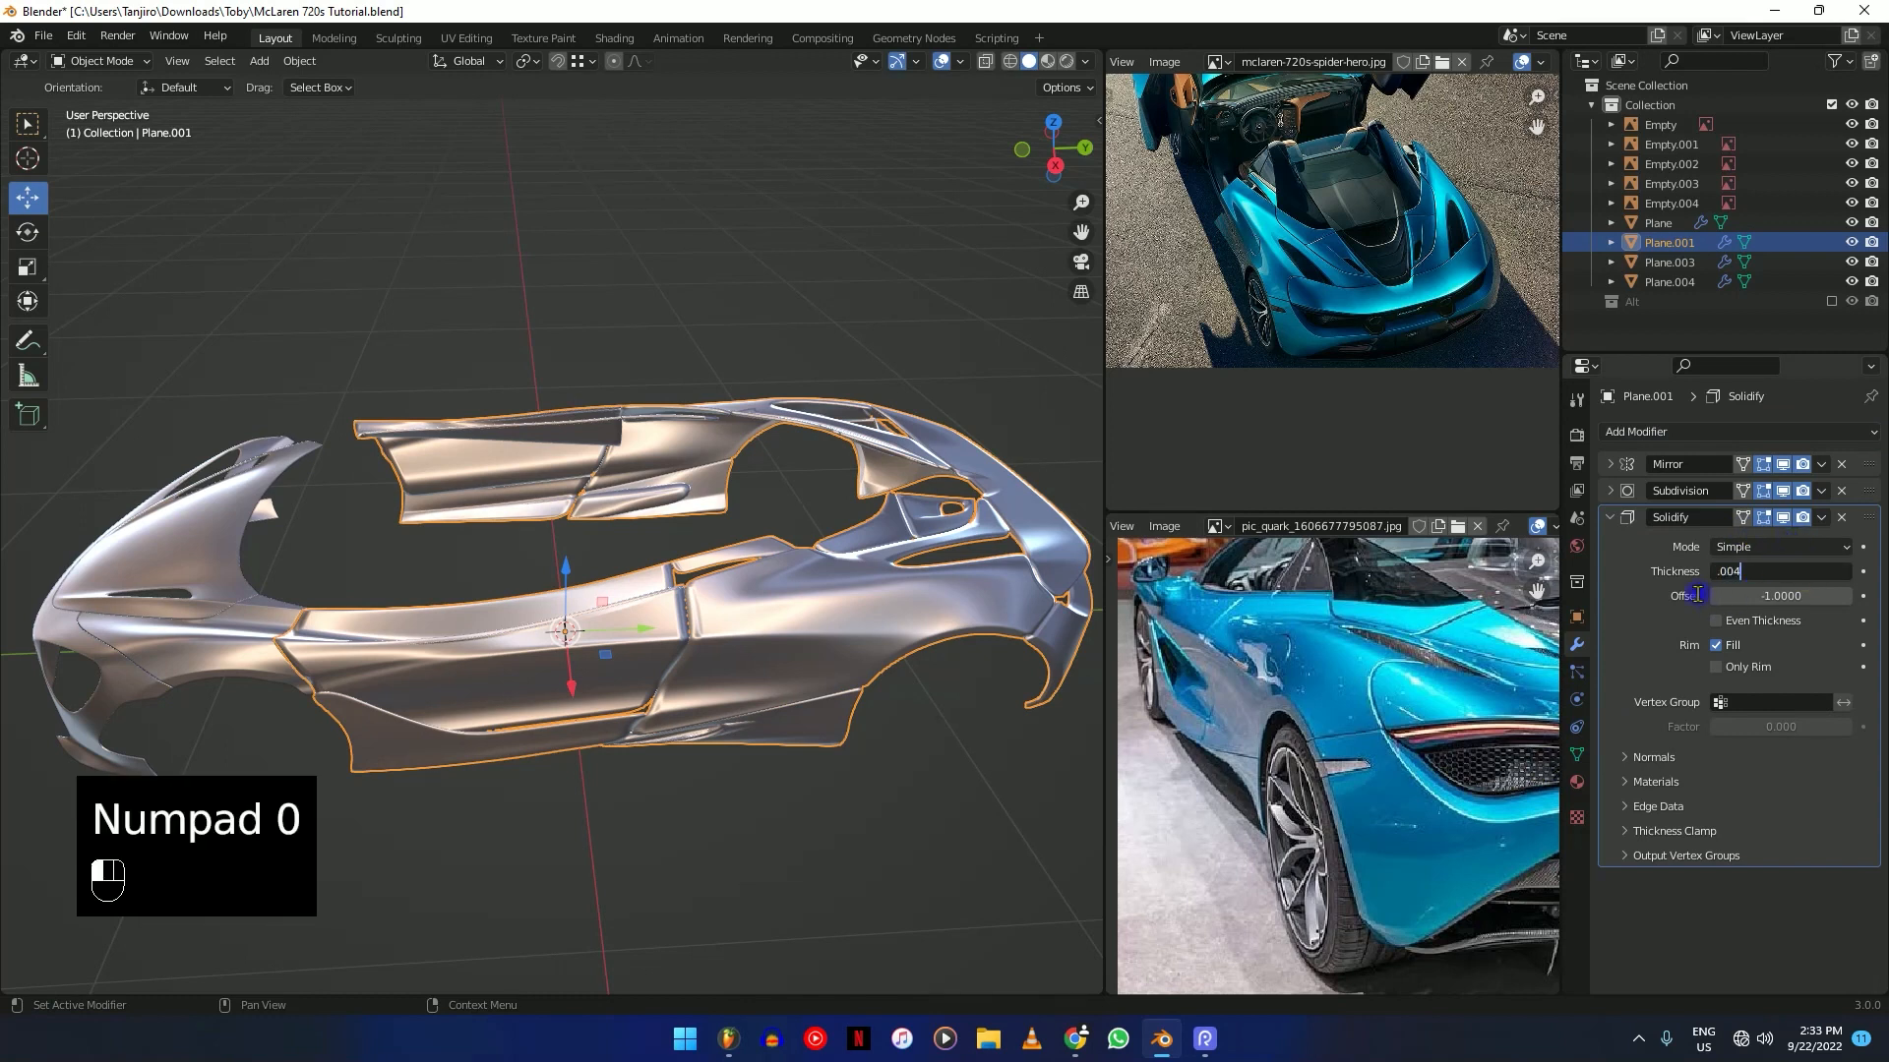
left_click(1676, 578)
left_click(1751, 667)
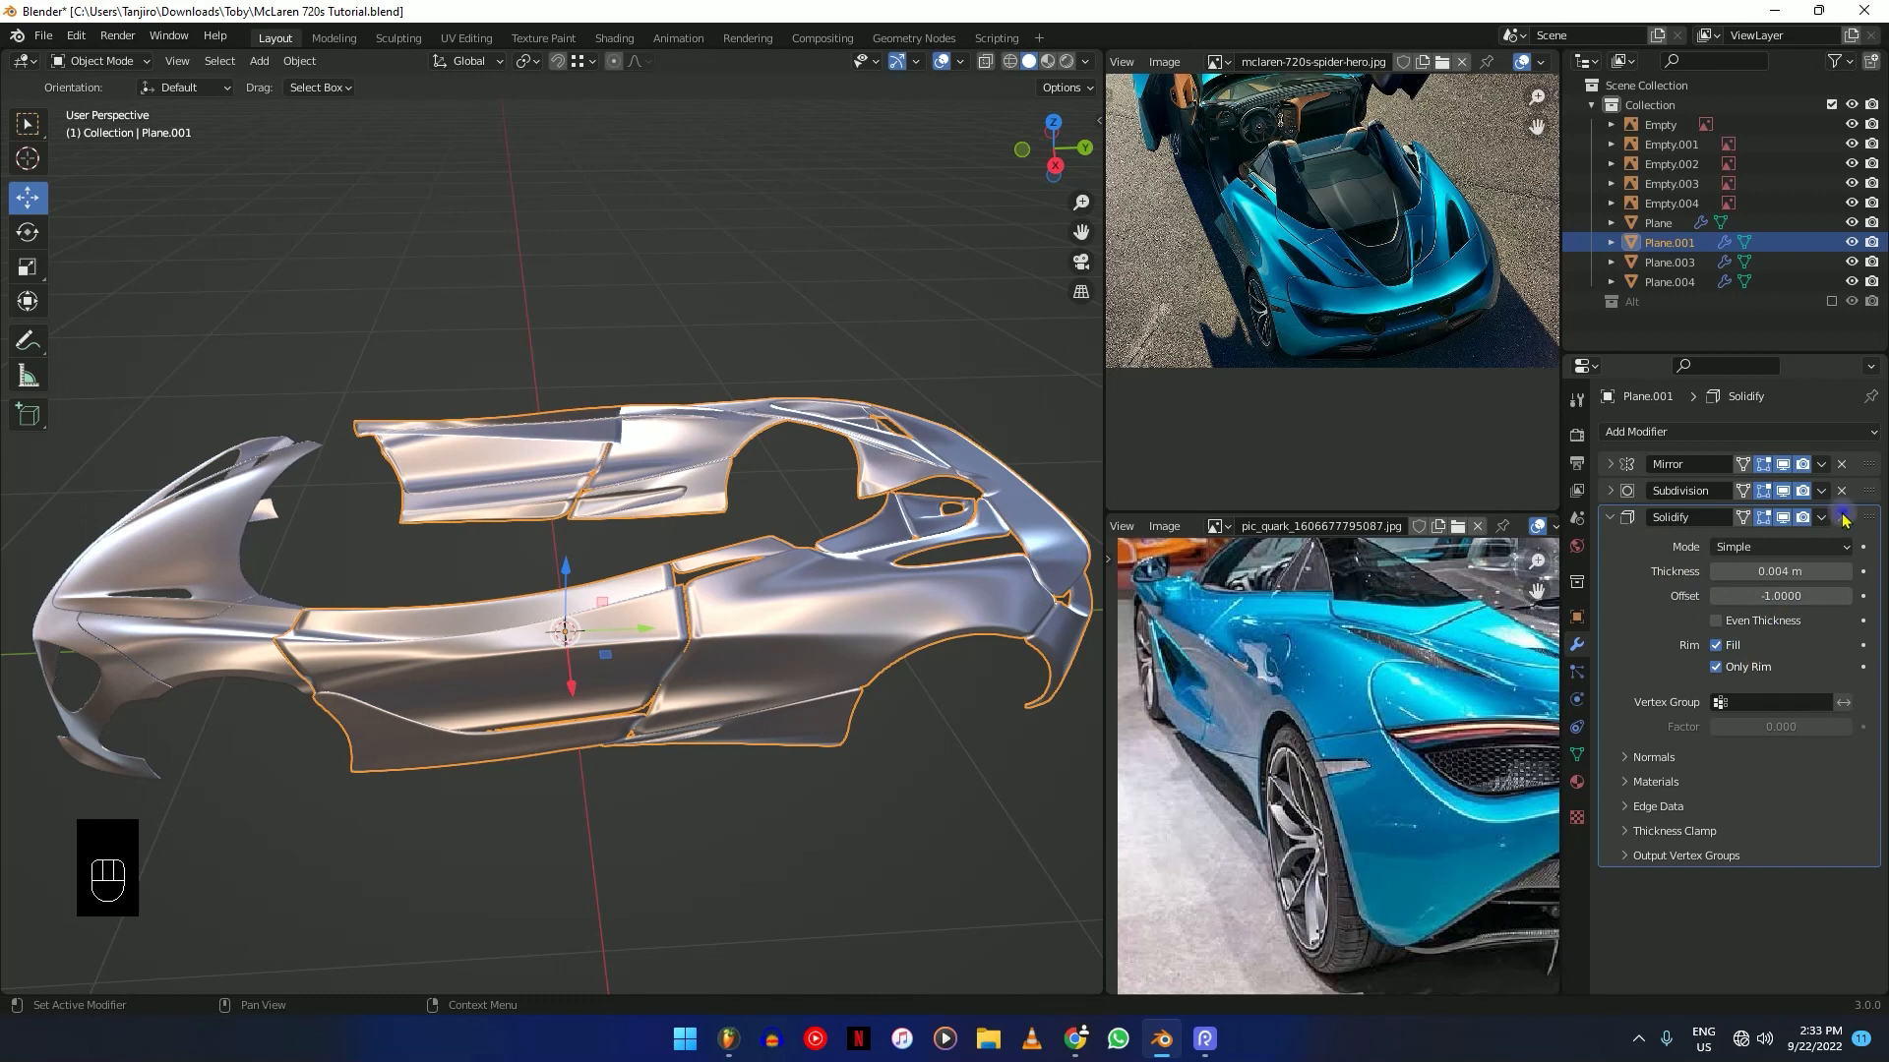
left_click(1740, 547)
Separate the side body mesh into individual objects by loose parts in Edit Mode.
middle_click_drag(879, 588, 858, 637)
key("Tab")
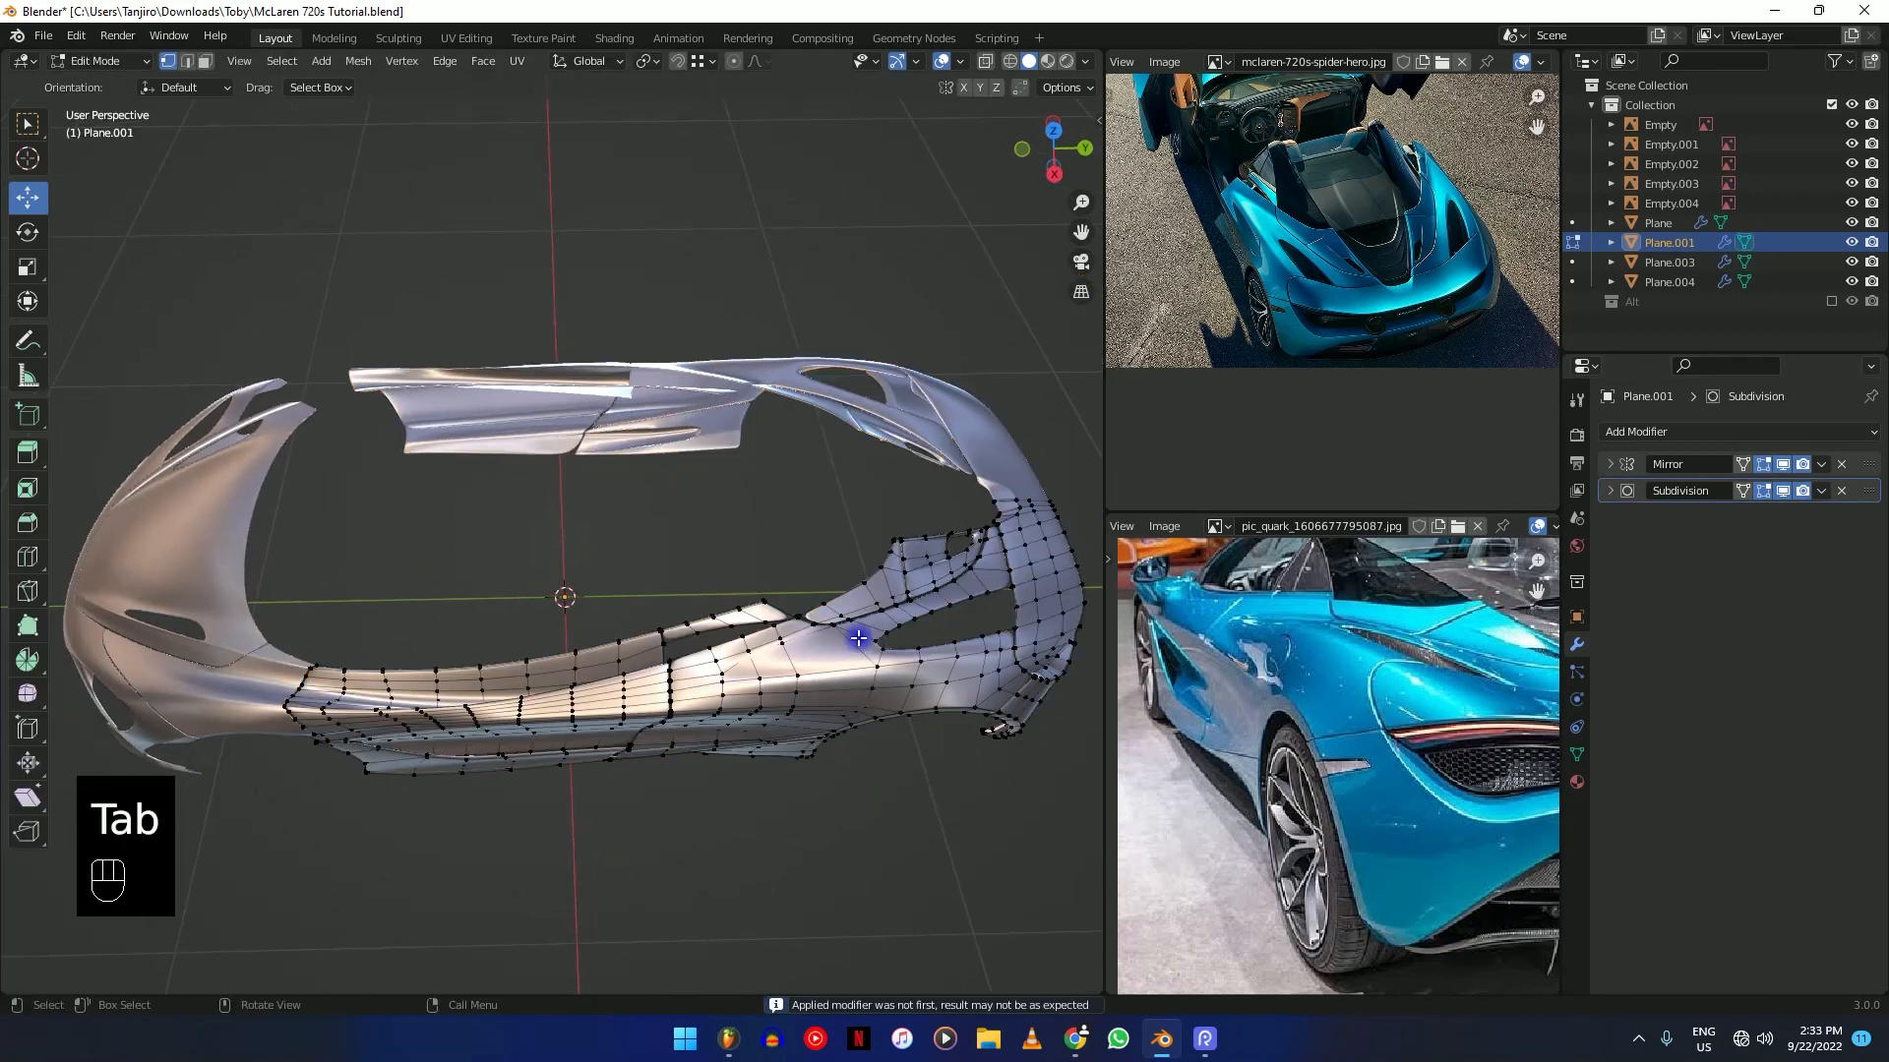
key("p")
left_click(843, 645)
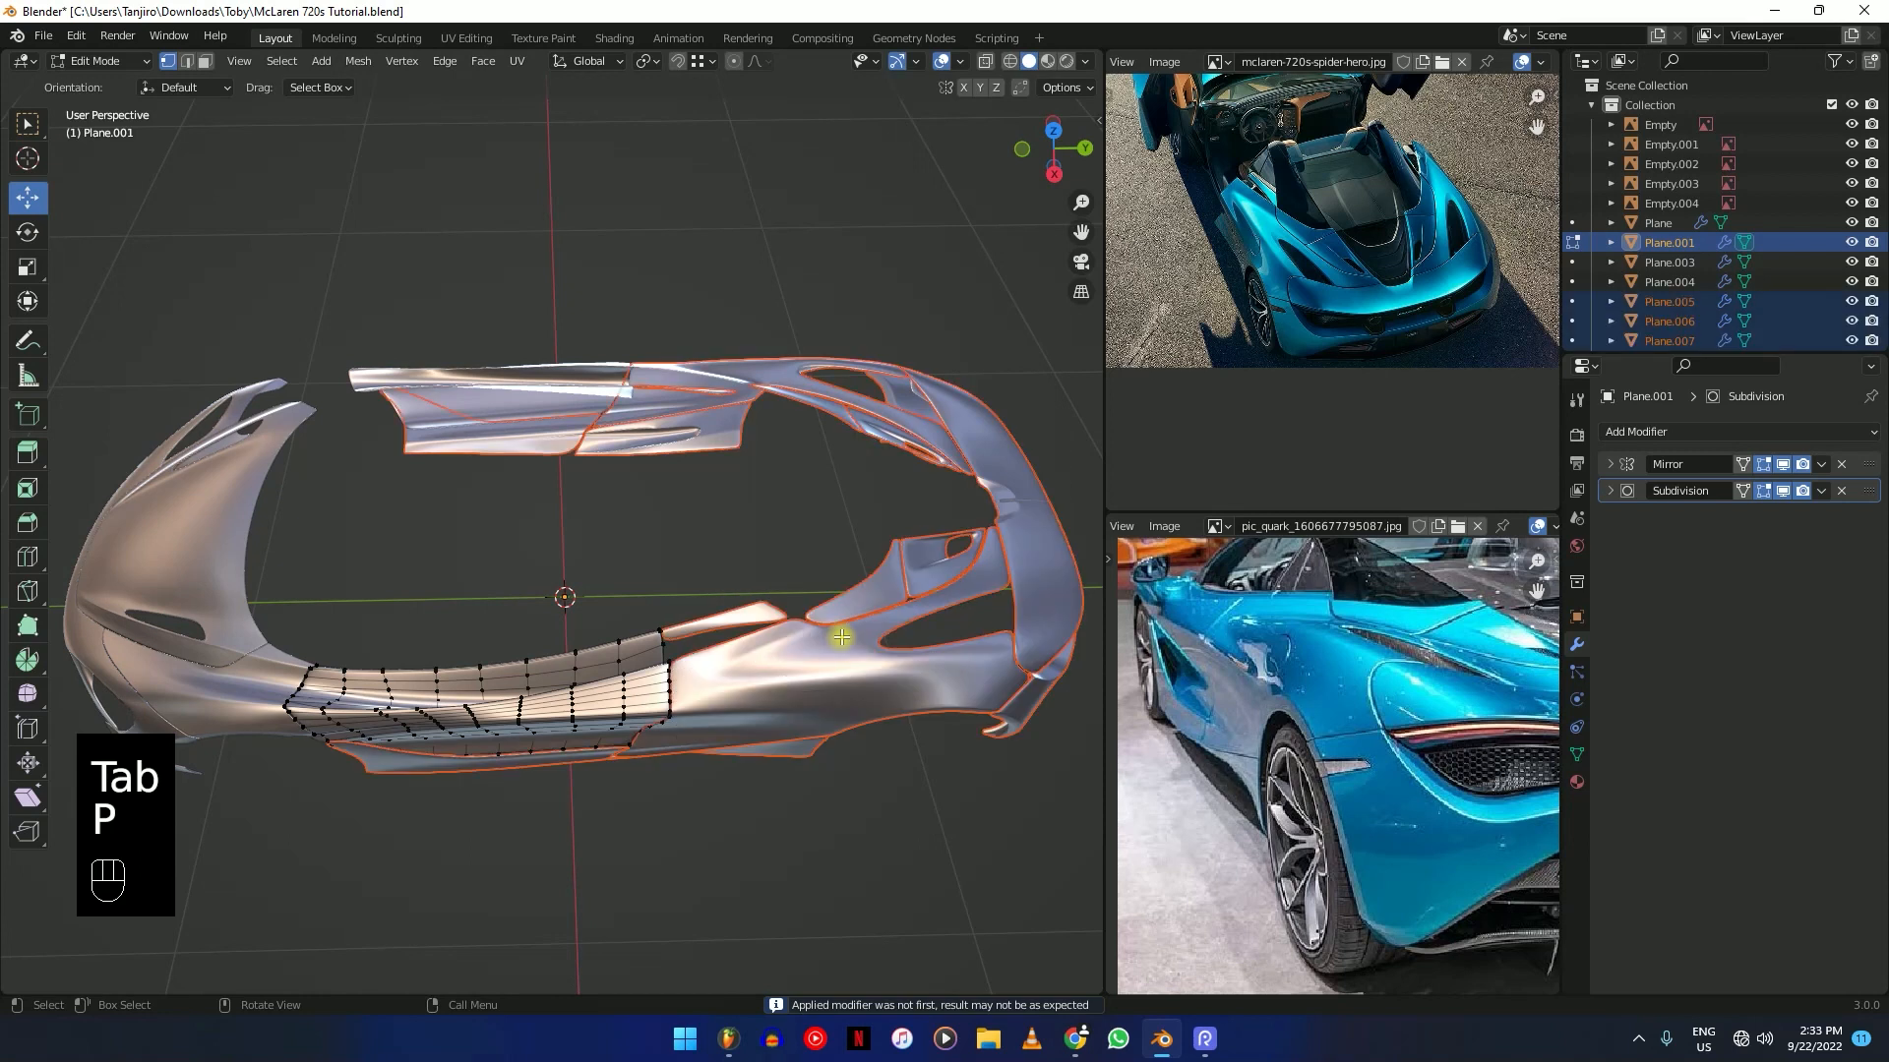
Return to Object Mode, select the rear fender panel, Plane.005, and isolate it in local view.
key("Tab")
key("Tab")
middle_click_drag(824, 760, 647, 606)
key("Tab")
left_click(854, 632)
key("slash")
Switch the viewport's solid shading from MatCap to Studio lighting.
left_click(1083, 63)
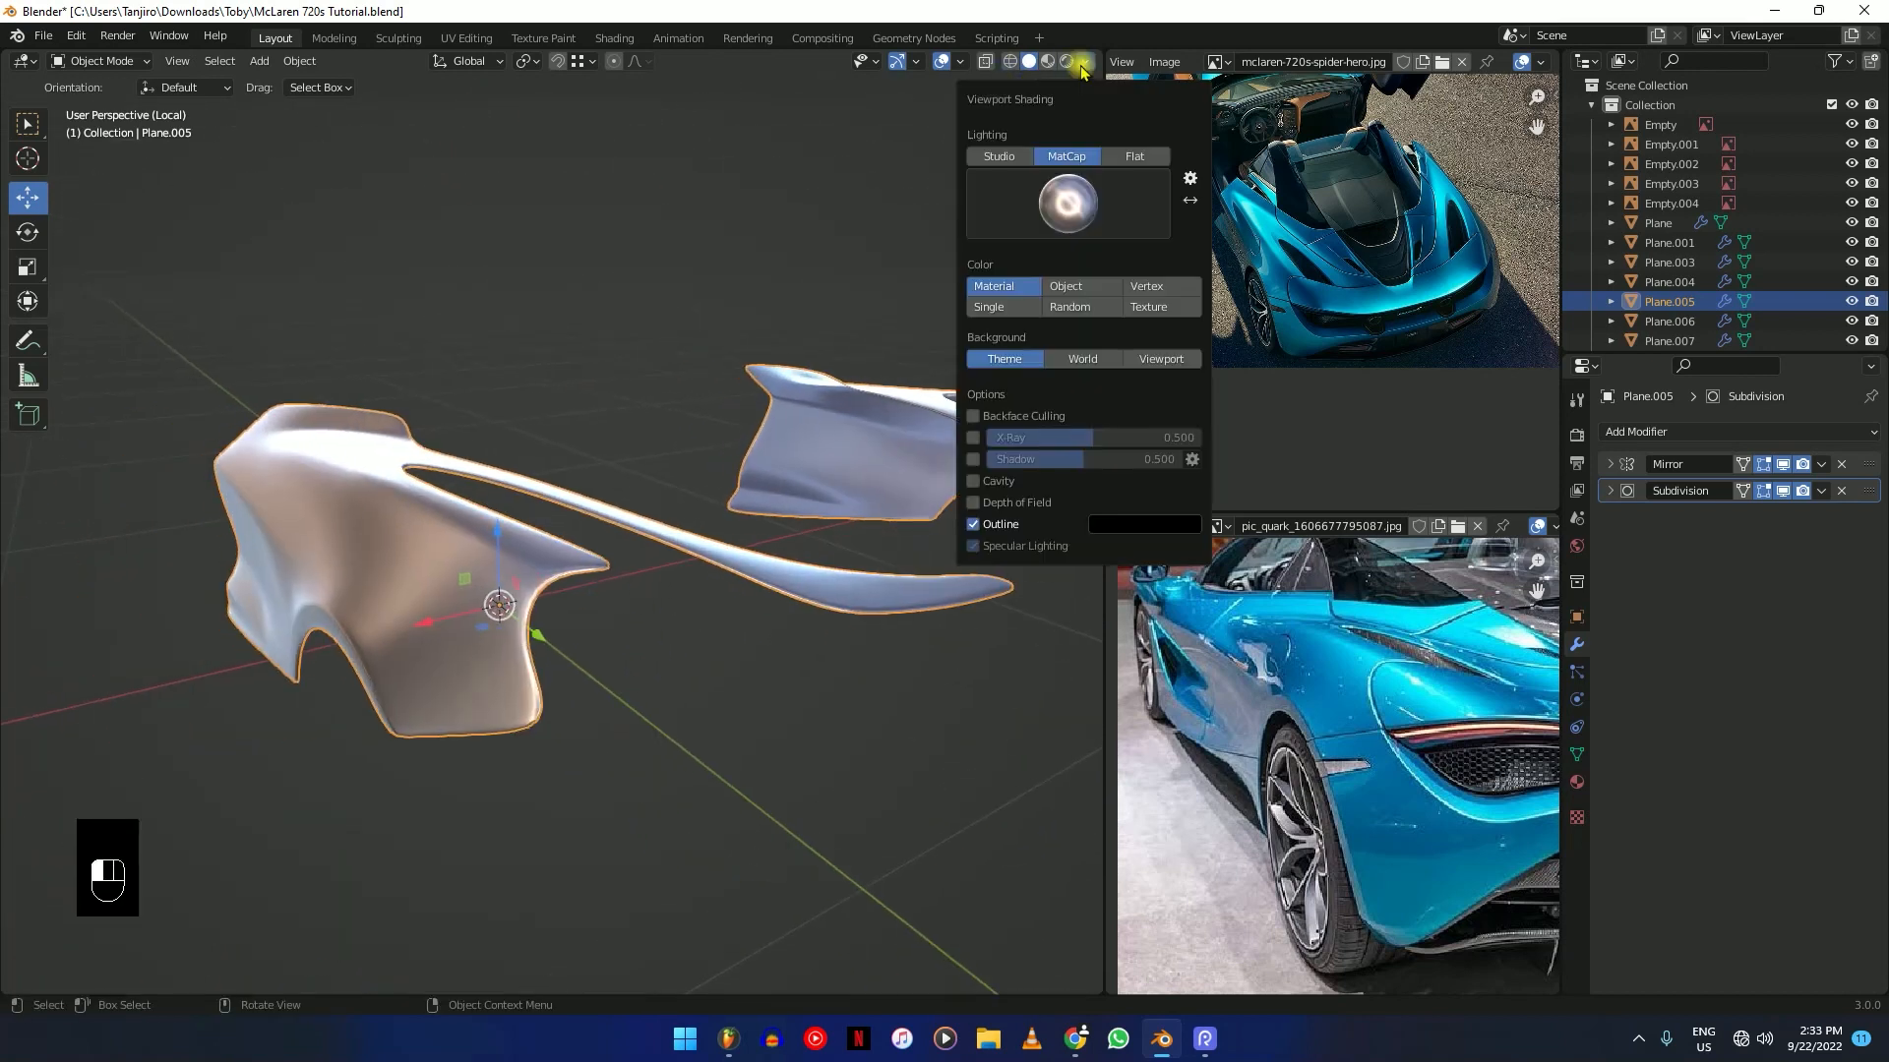
left_click(1014, 155)
mouse_move(750, 498)
middle_mouse_down()
mouse_move(839, 447)
mouse_move(876, 531)
mouse_move(979, 502)
middle_mouse_up()
middle_click_drag(764, 495, 675, 434, "shift")
Round the rear fender's rim with a center loop cut, fattened outward slightly and beveled by about 0.0018 m.
key("Tab")
middle_click_drag(709, 364, 765, 599, "shift")
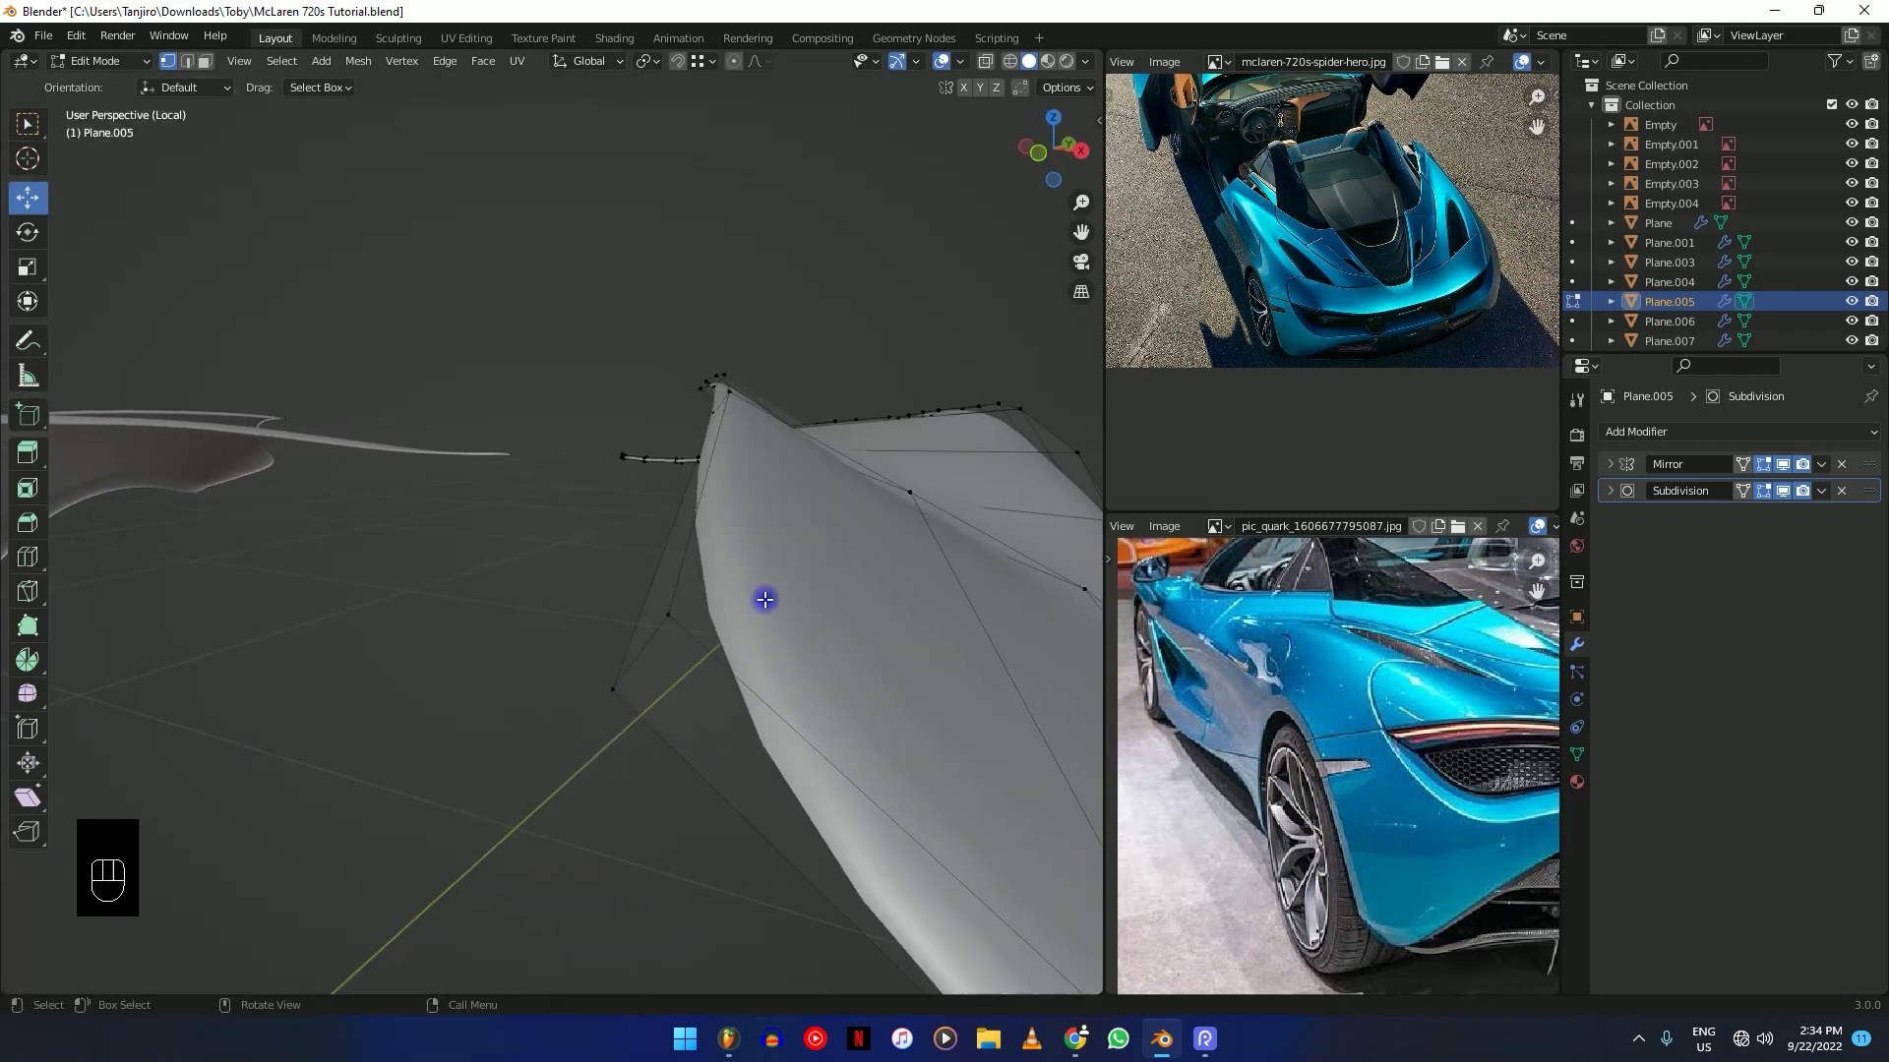
key("ctrl+r")
left_click(647, 655)
key("alt+s")
key("shift")
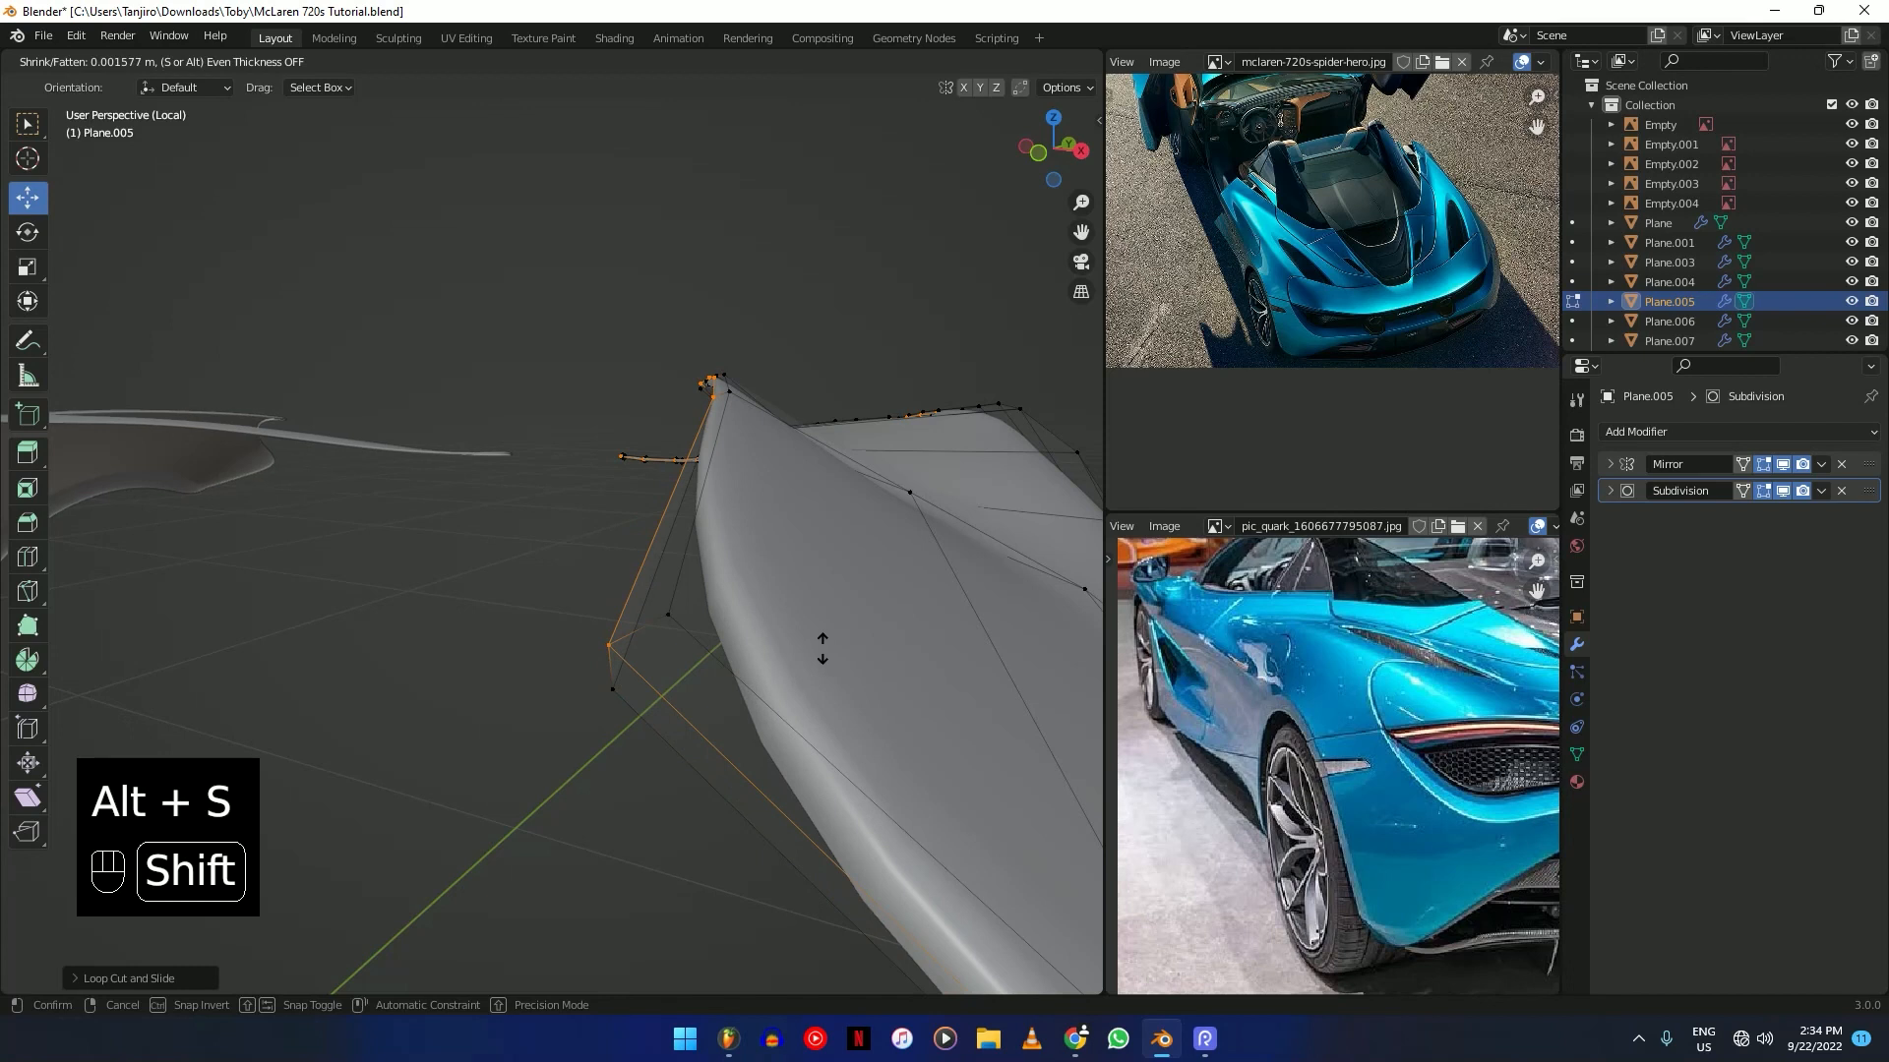
key("ctrl+b")
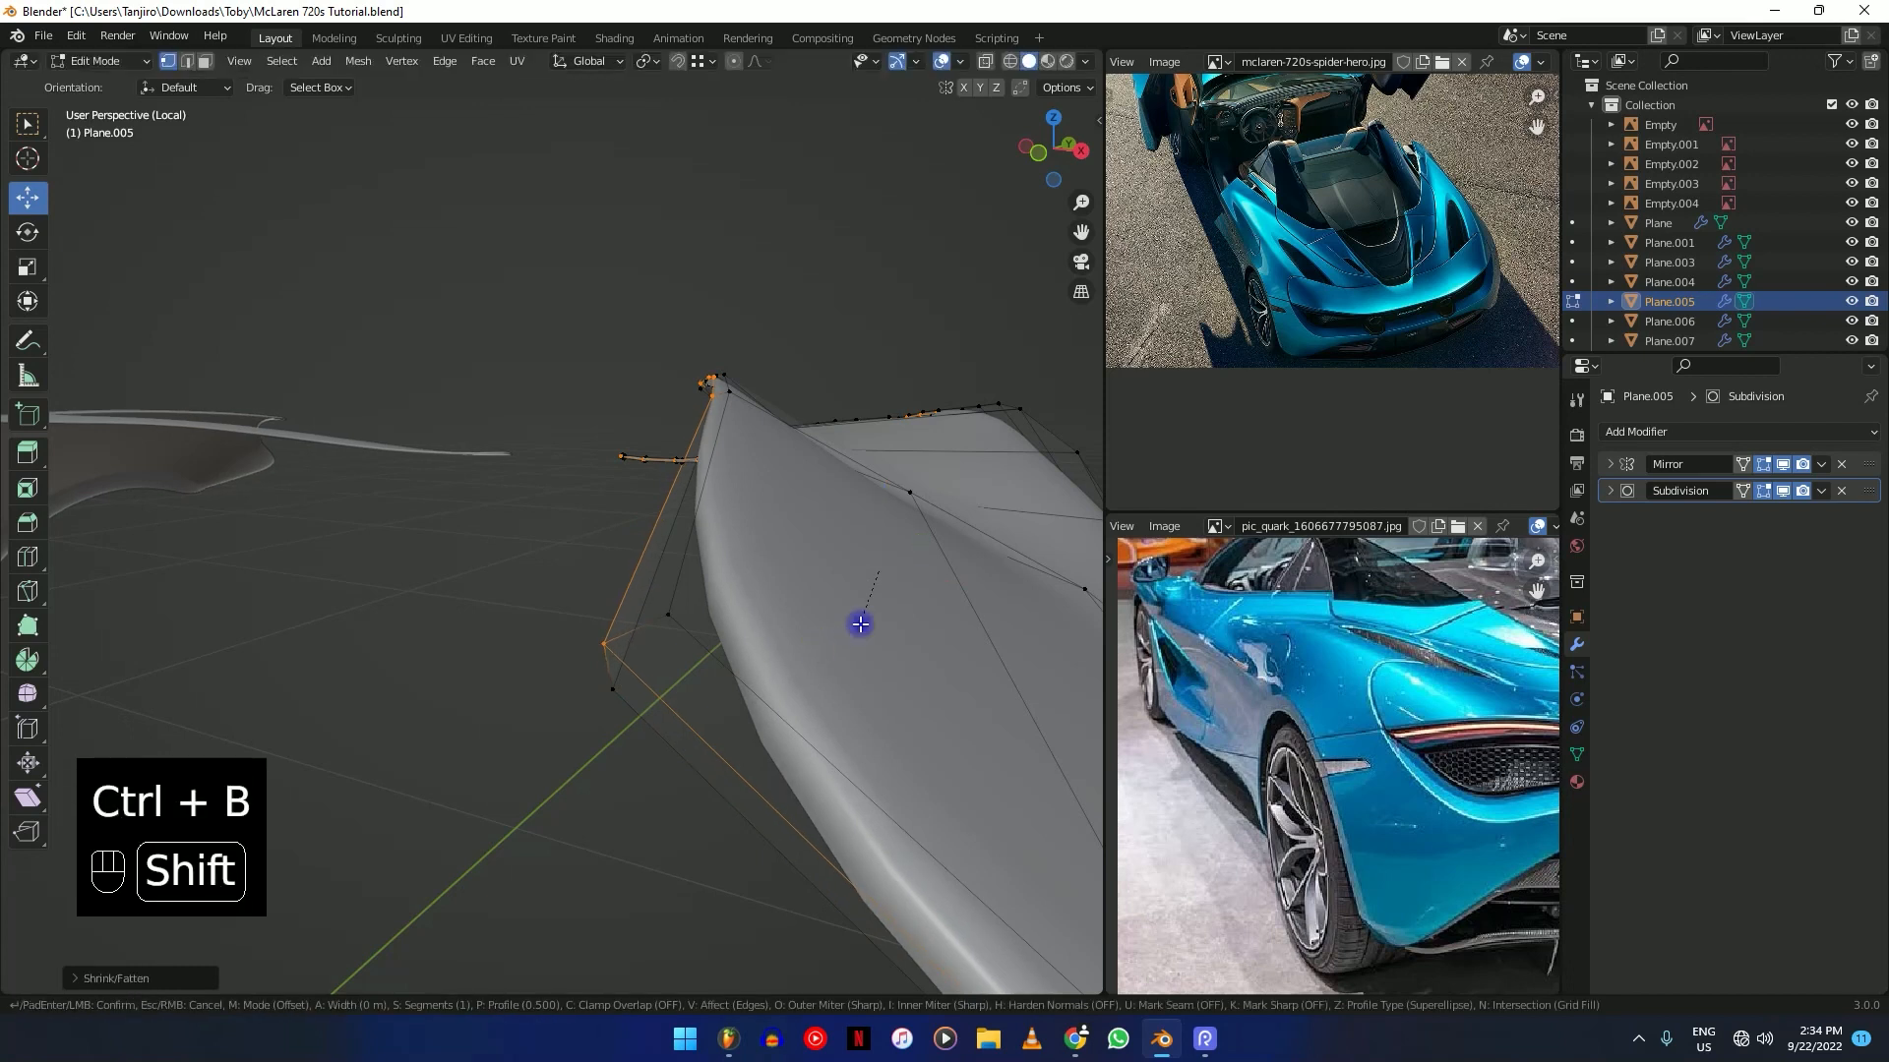
left_click(809, 626)
Add two even supporting edge loops along the rear fender's rim, flipping the second and sliding them toward opposite sides.
key("ctrl+r")
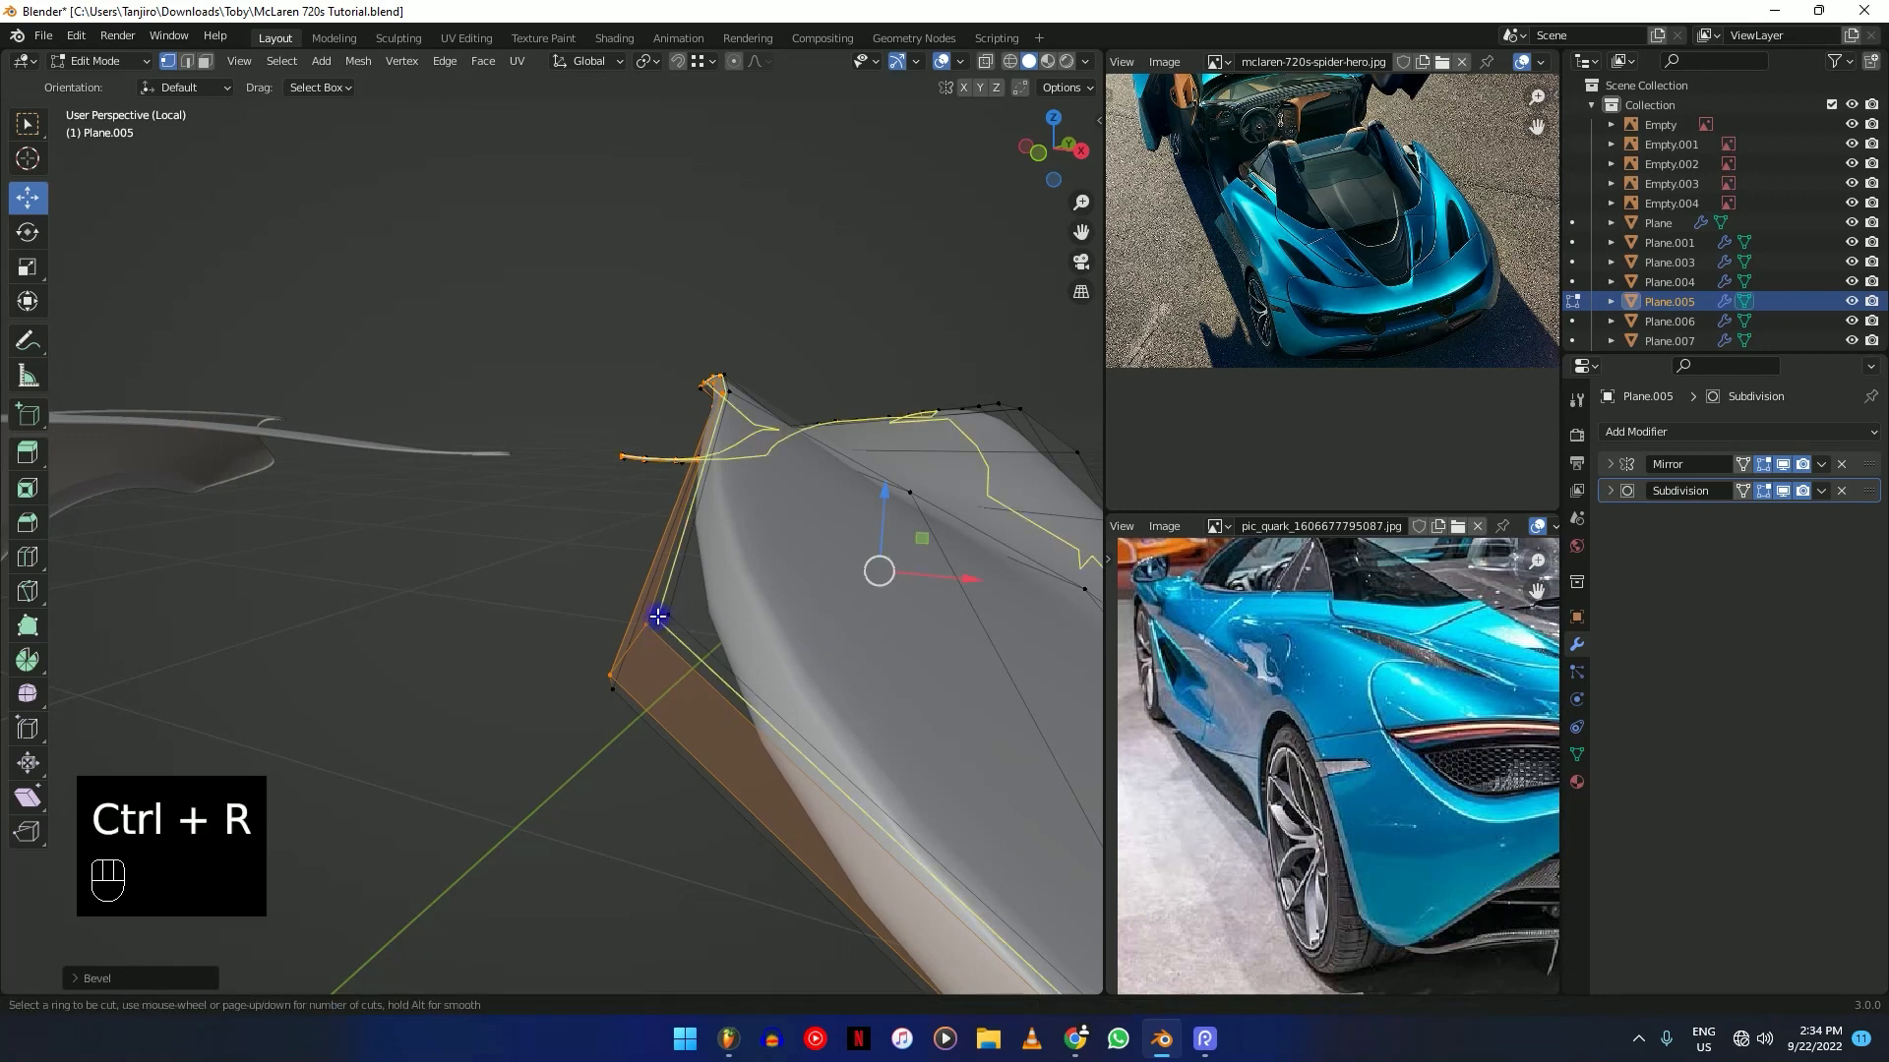
left_click(653, 616)
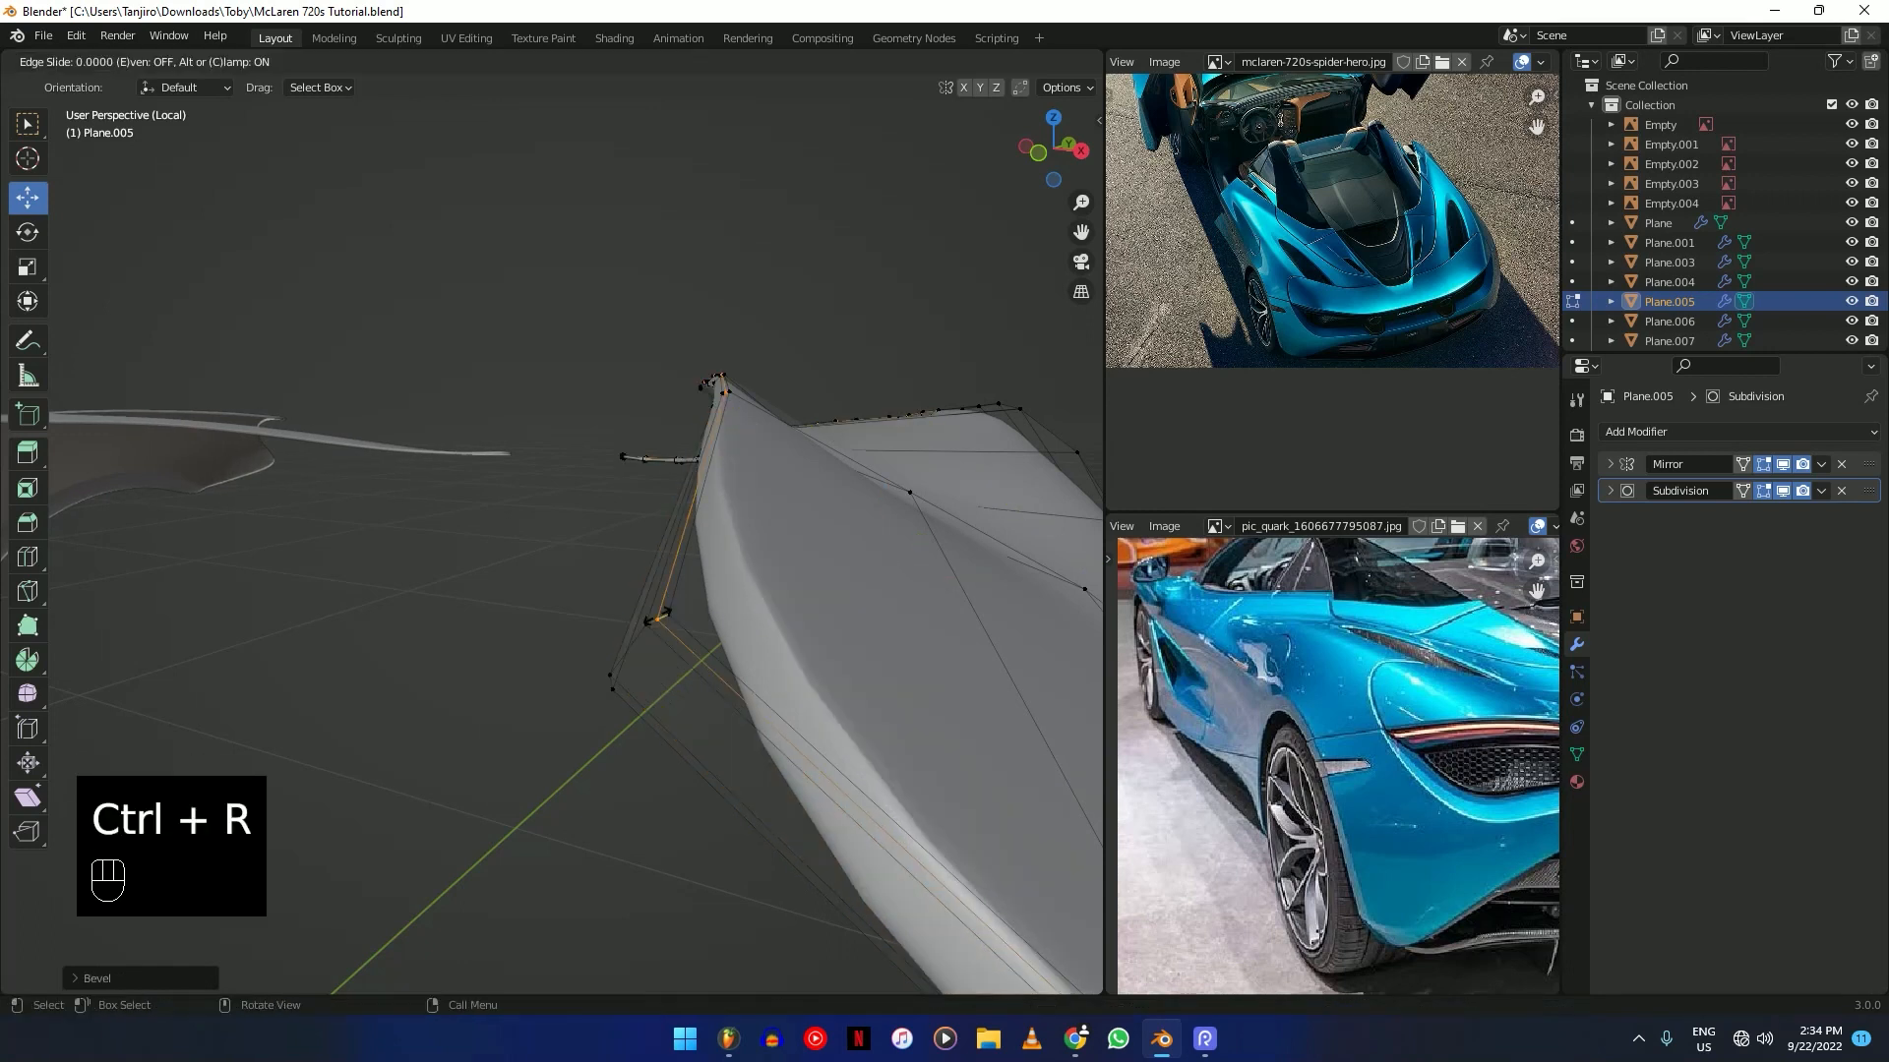
left_click(749, 612)
key("ctrl+r")
left_click(653, 620)
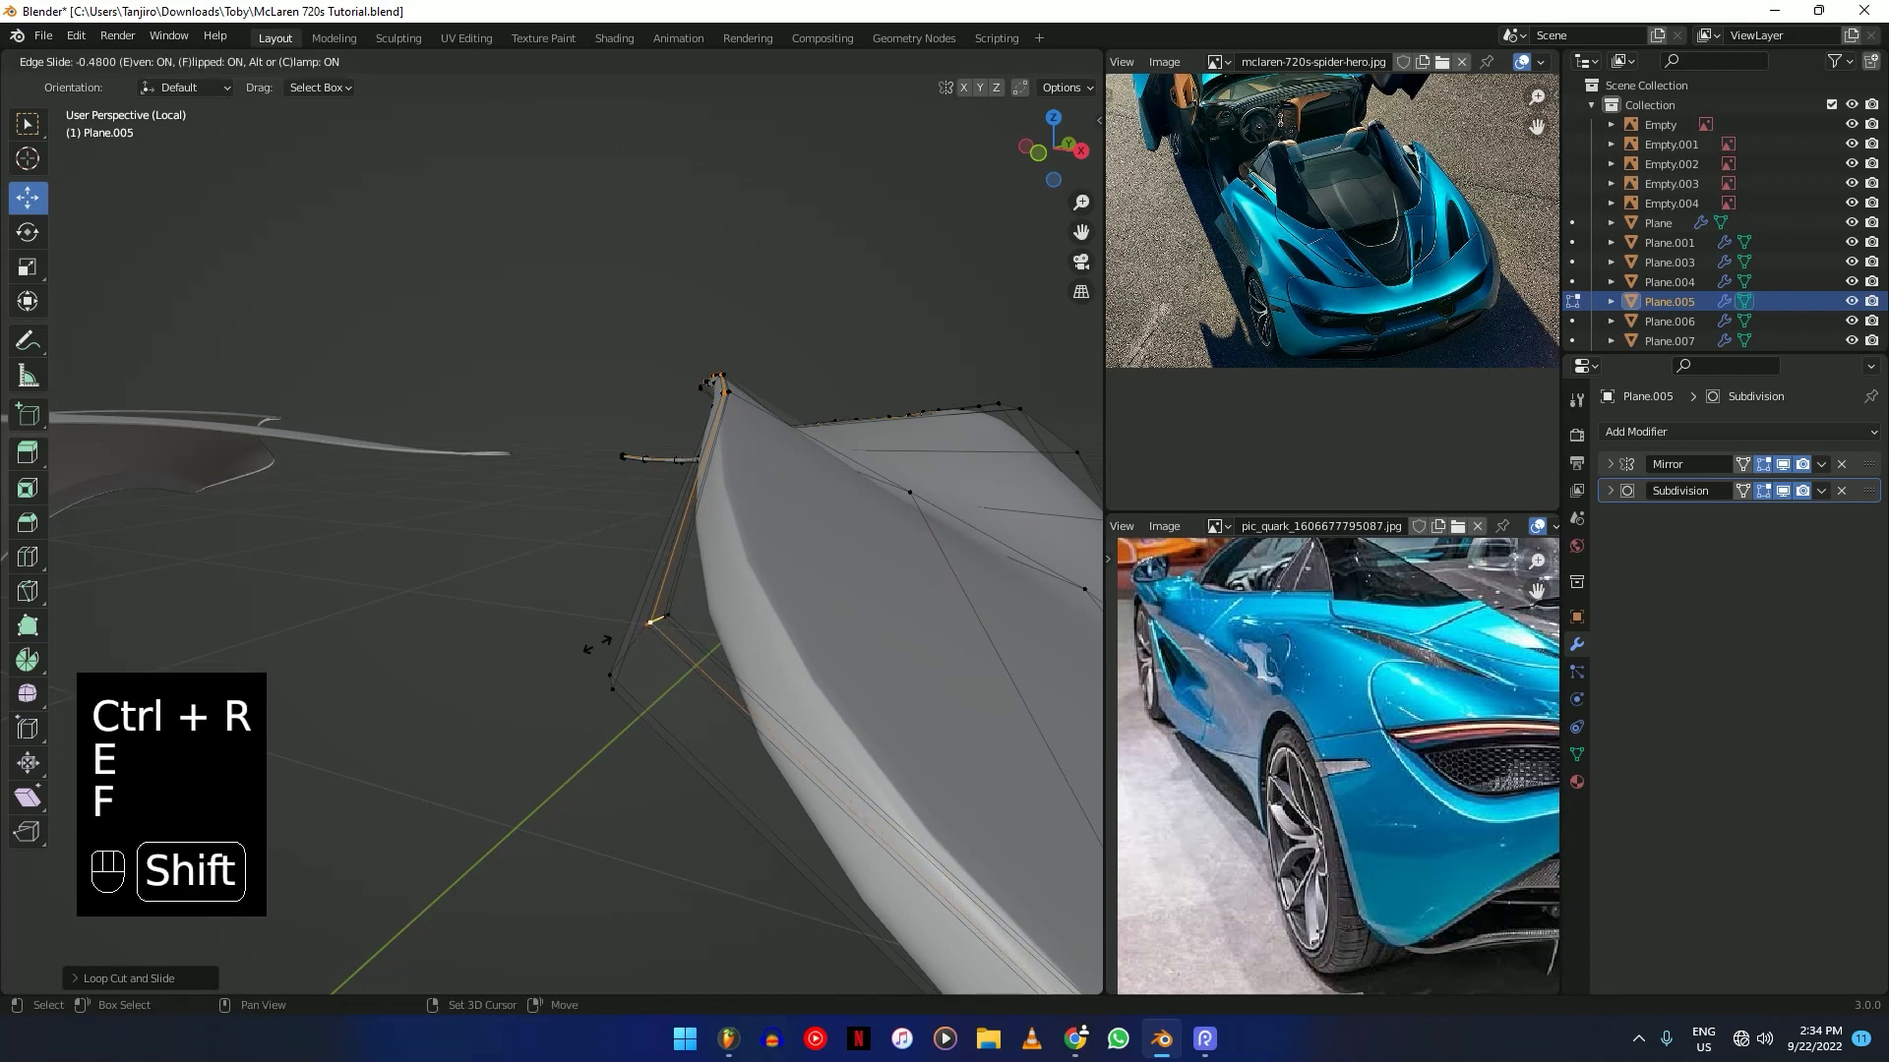
middle_click_drag(587, 644, 889, 572)
Cut an even, flipped edge loop along the rear fender's front edge and slide it close to the border.
scroll(889, 572, "up", 1)
scroll(763, 636, "up", 1)
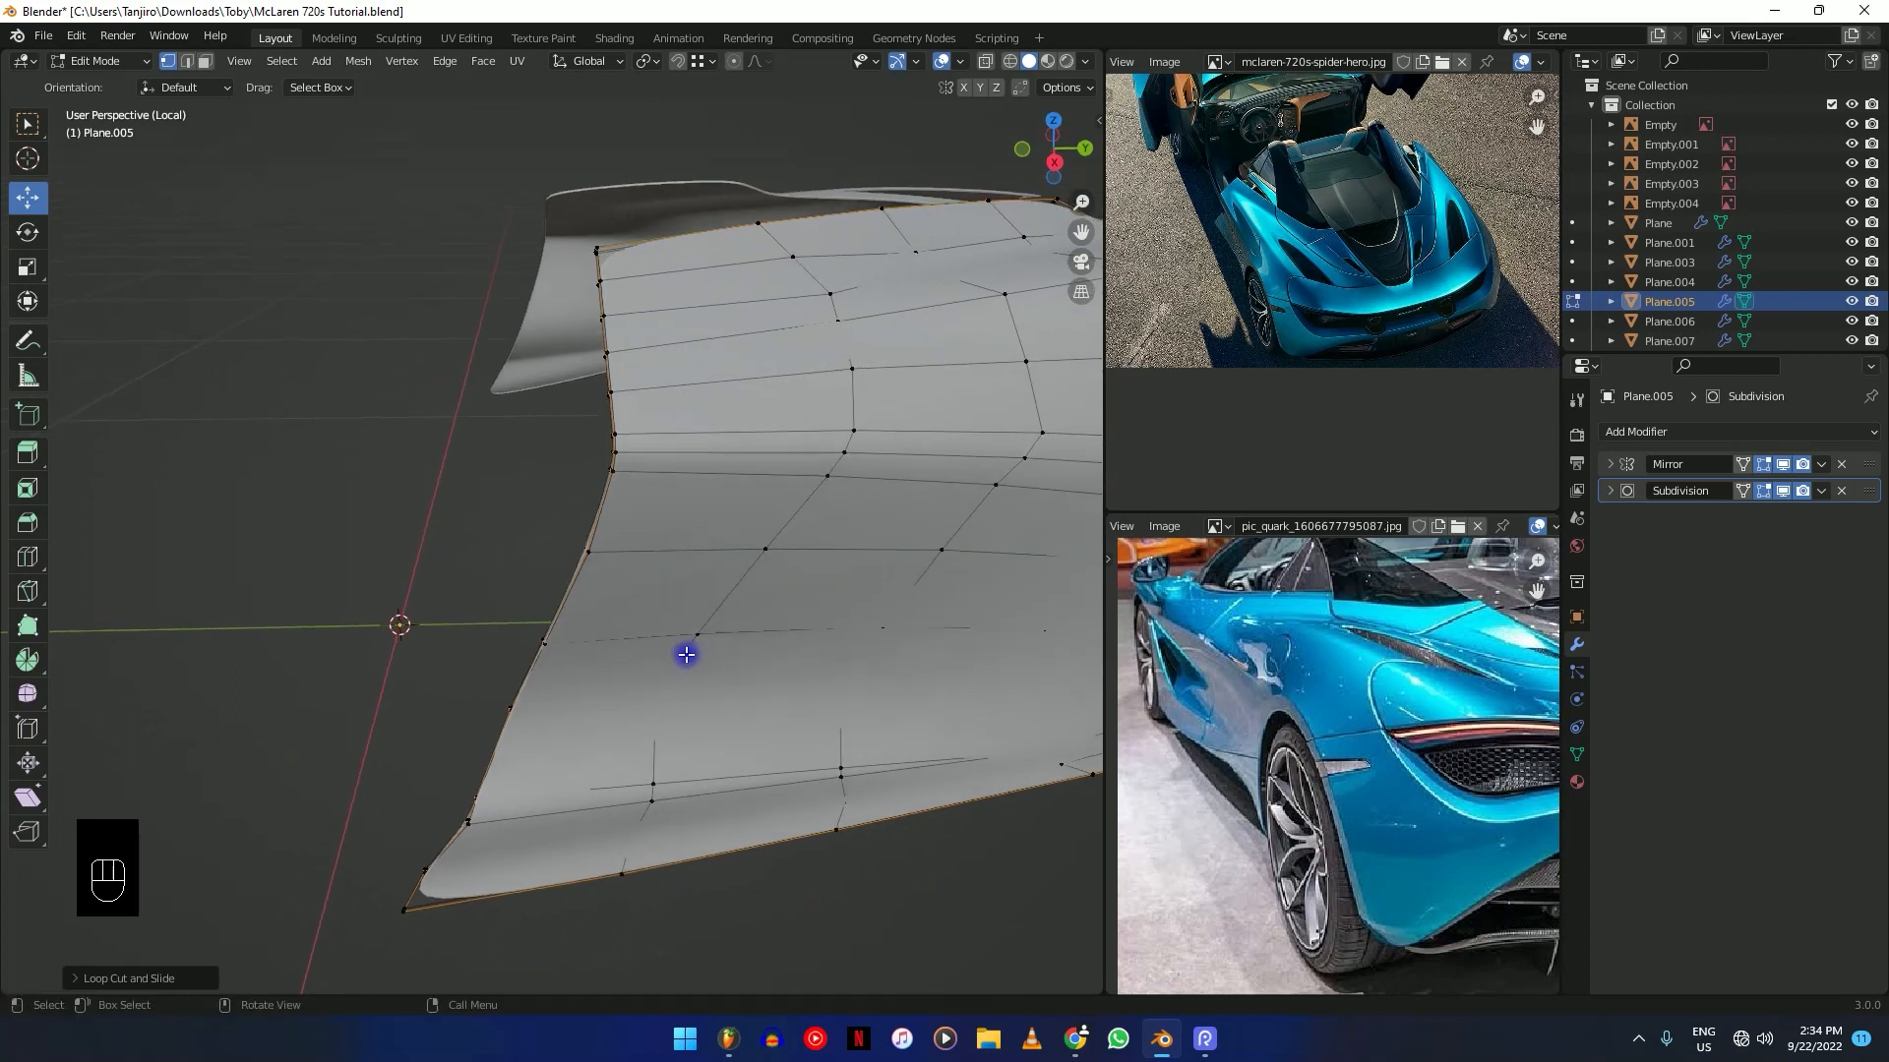
key("ctrl+r")
left_click(692, 556)
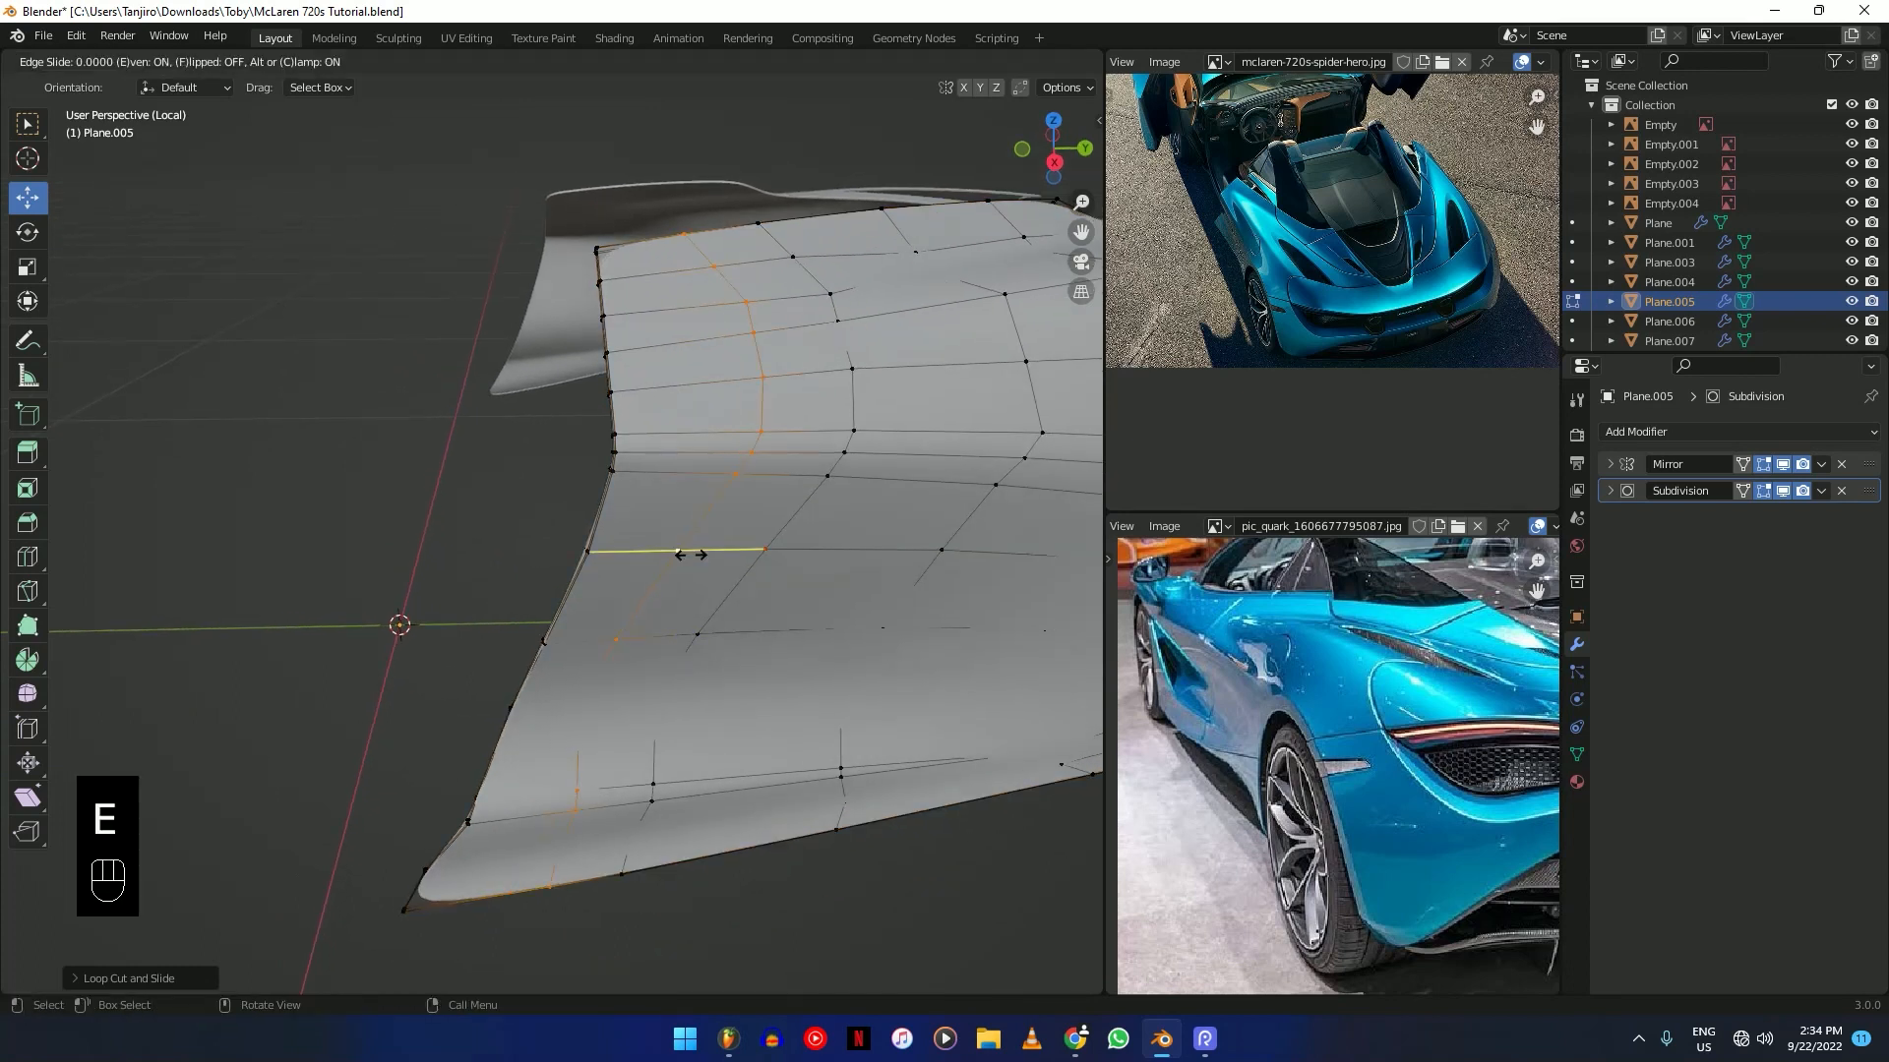
key("shift")
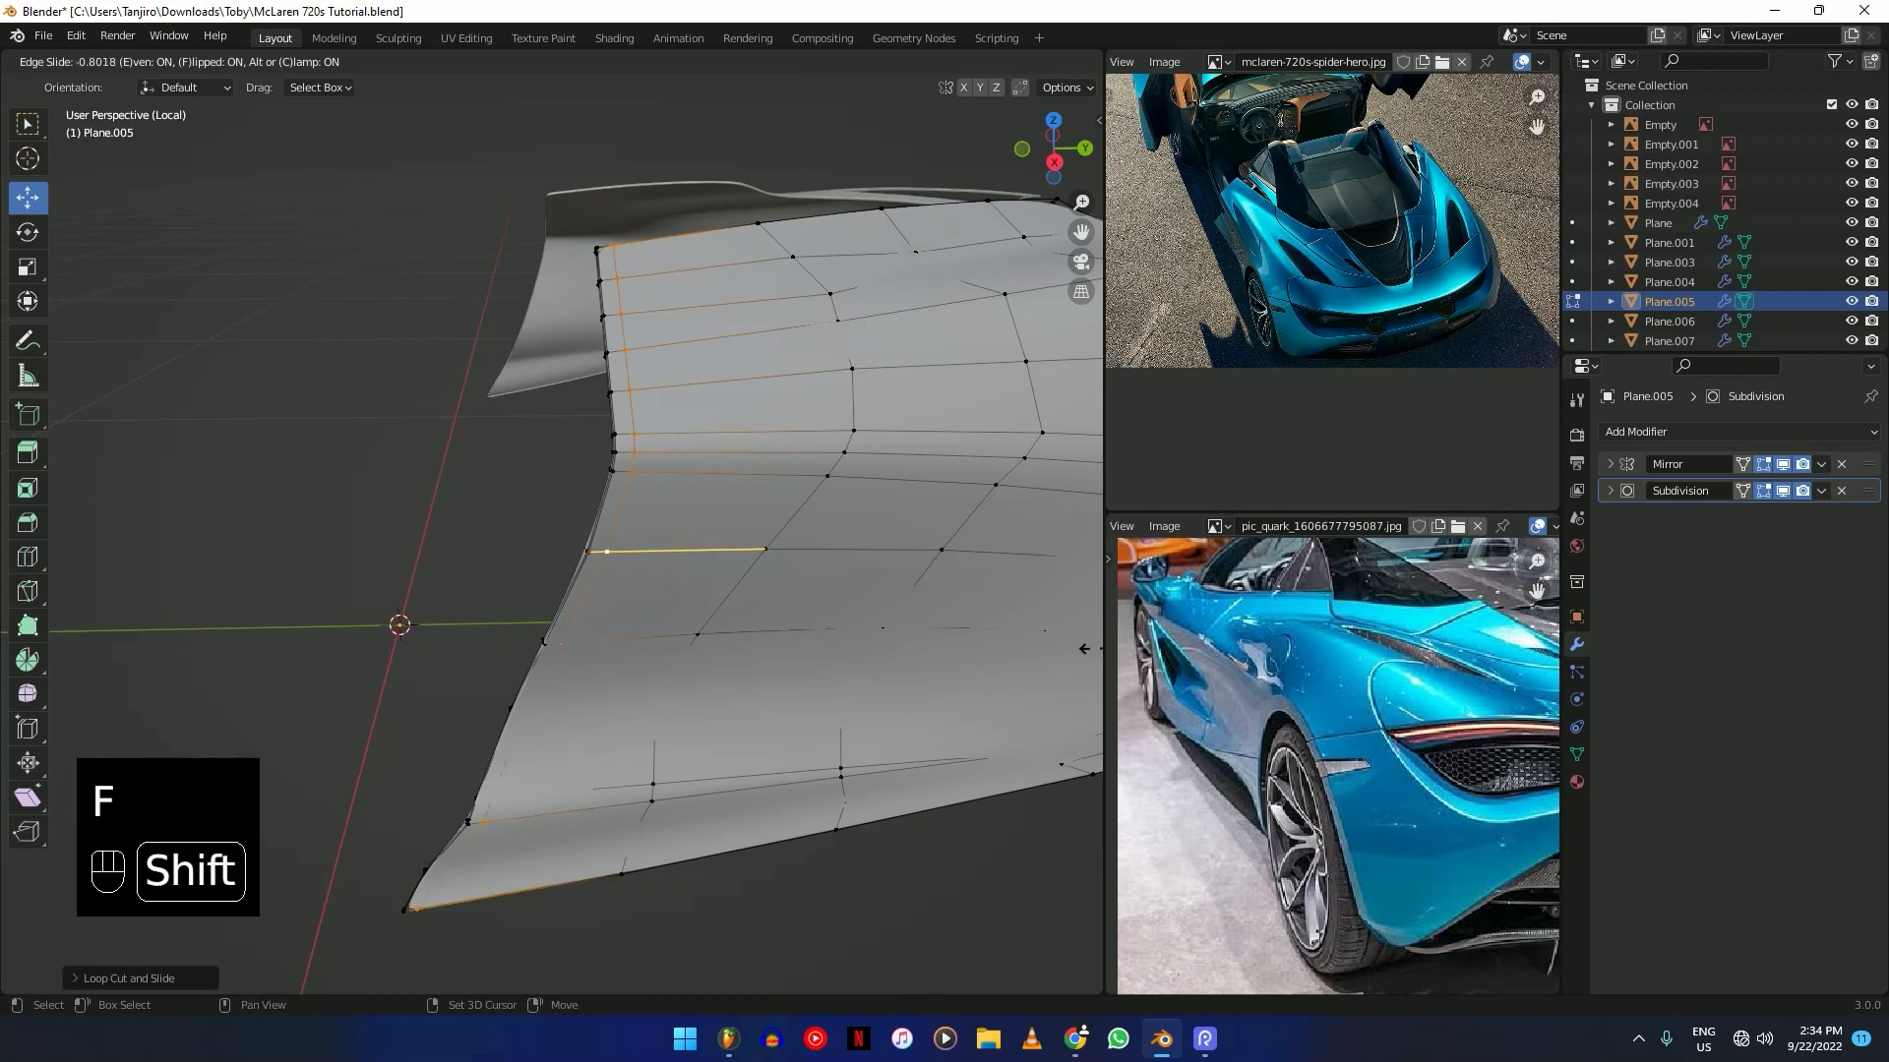
Select the rear fender's upper front corner through the wireframe and crease it.
scroll(886, 566, "up", 3)
mouse_move(710, 428)
middle_mouse_down()
mouse_move(695, 468)
mouse_move(620, 493)
middle_mouse_up()
scroll(620, 493, "up", 3)
key("shift+z")
left_click(549, 561)
scroll(635, 587, "up", 4)
key("shift+e")
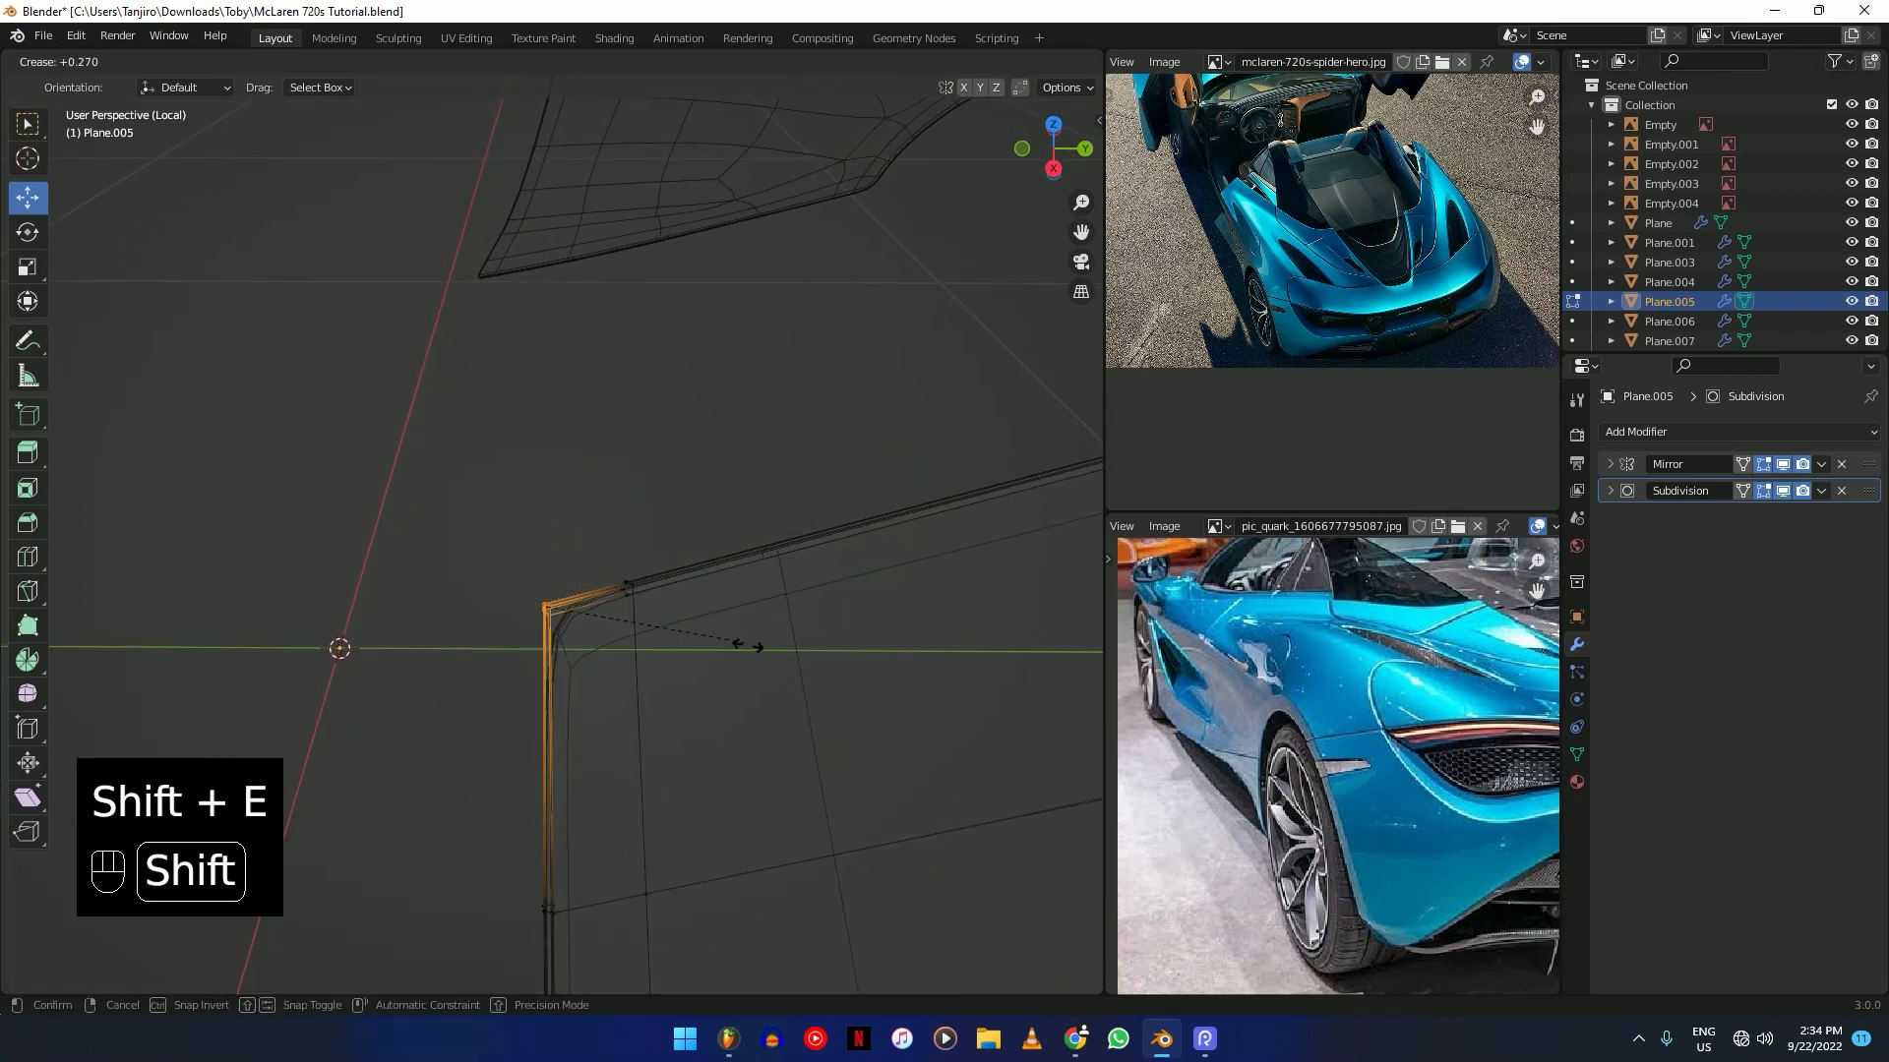
left_click(787, 700)
Crease the rear fender's lower front corner and return to Object Mode.
middle_click_drag(788, 709, 652, 594, "shift")
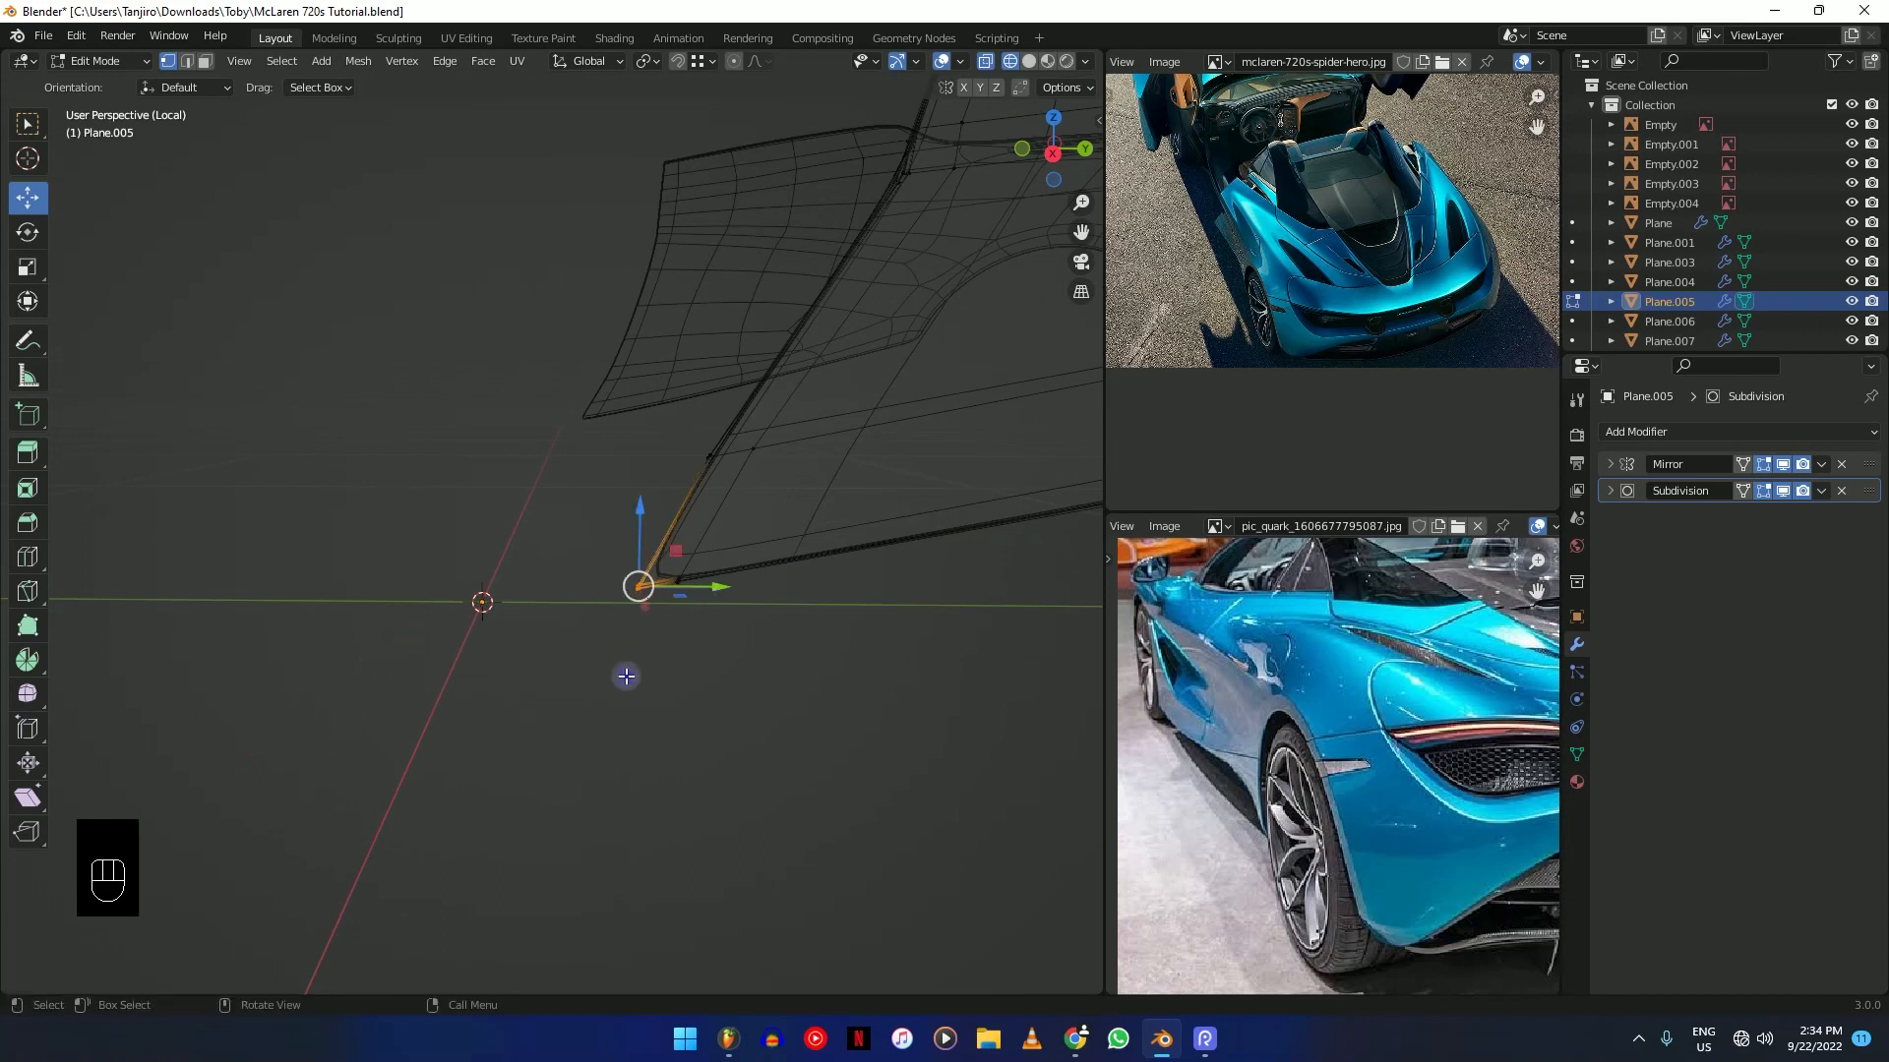
key("shift+z")
key("shift+e")
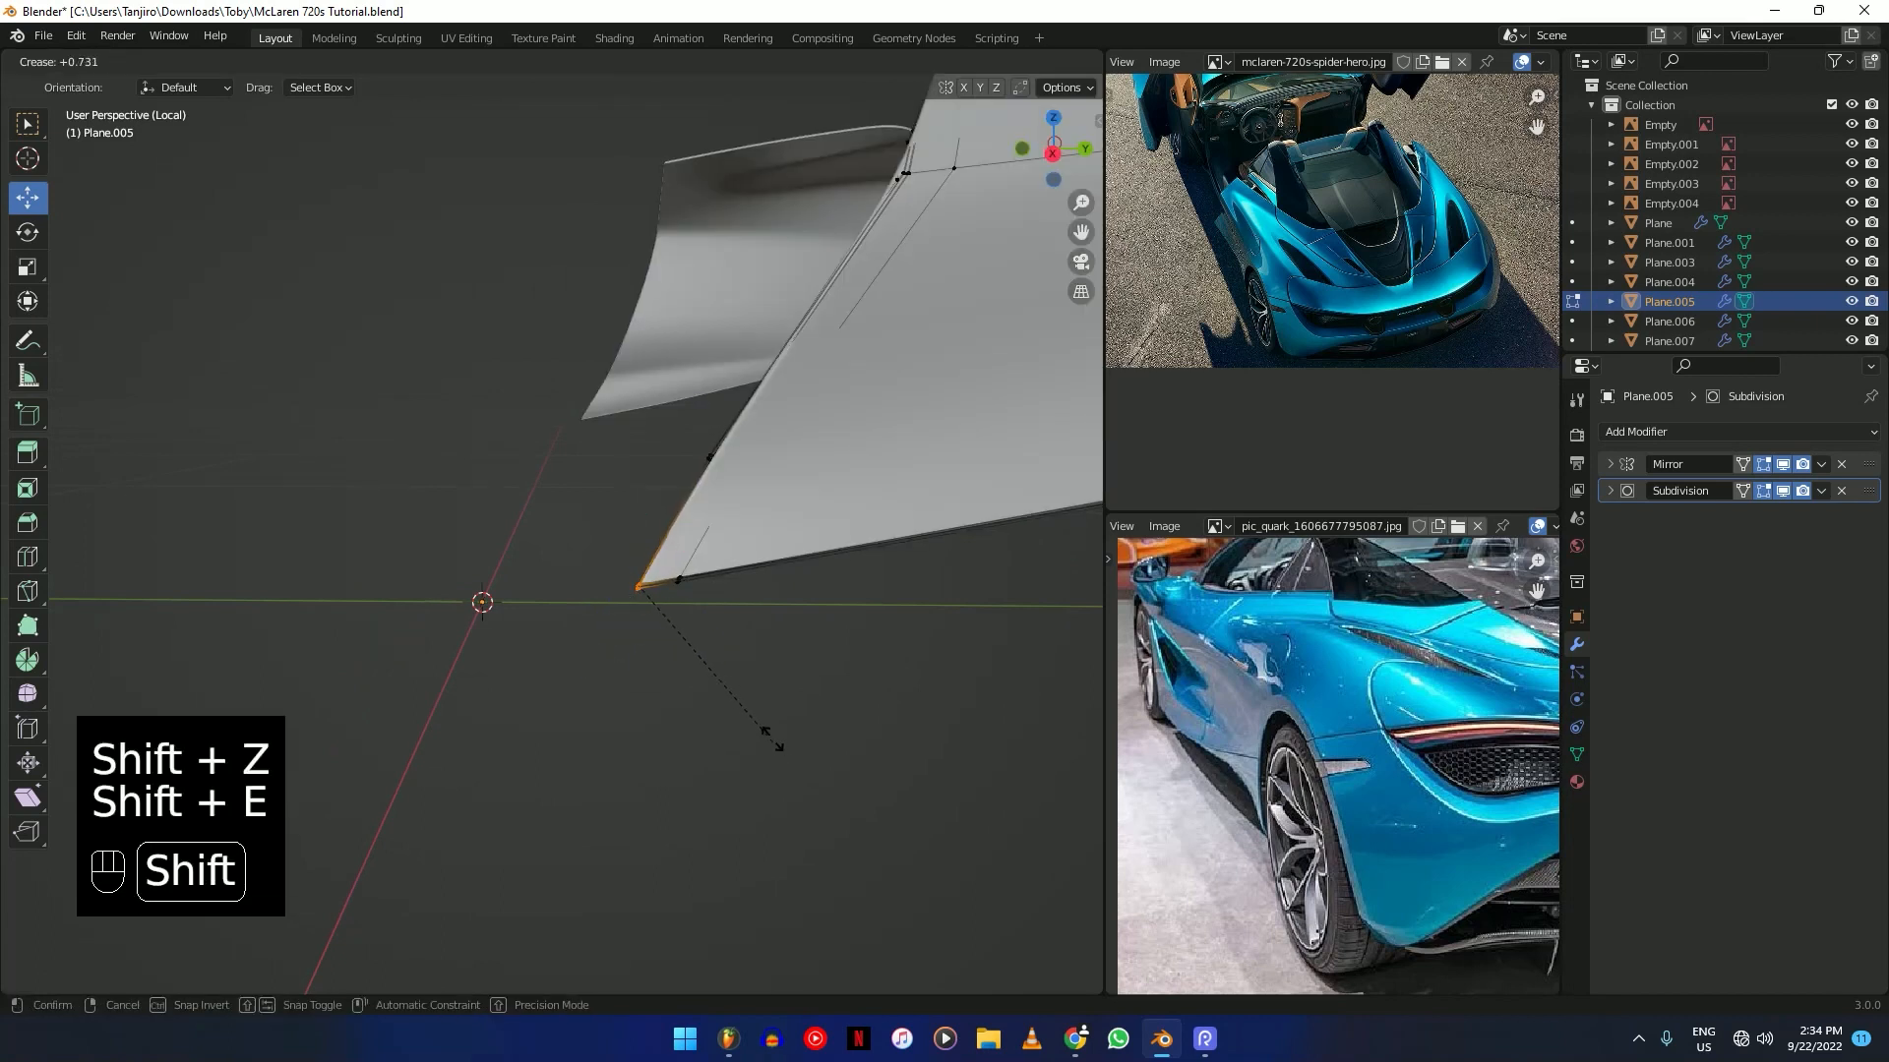
left_click(835, 852)
middle_click_drag(835, 852, 703, 506)
key("Tab")
left_click(849, 718)
scroll(771, 557, "up", 4)
left_click(638, 532)
Try creasing the lower front corner of the rear wheel arch by about 0.5.
key("Tab")
middle_click_drag(706, 595, 788, 582)
scroll(792, 586, "up", 2)
key("shift+z")
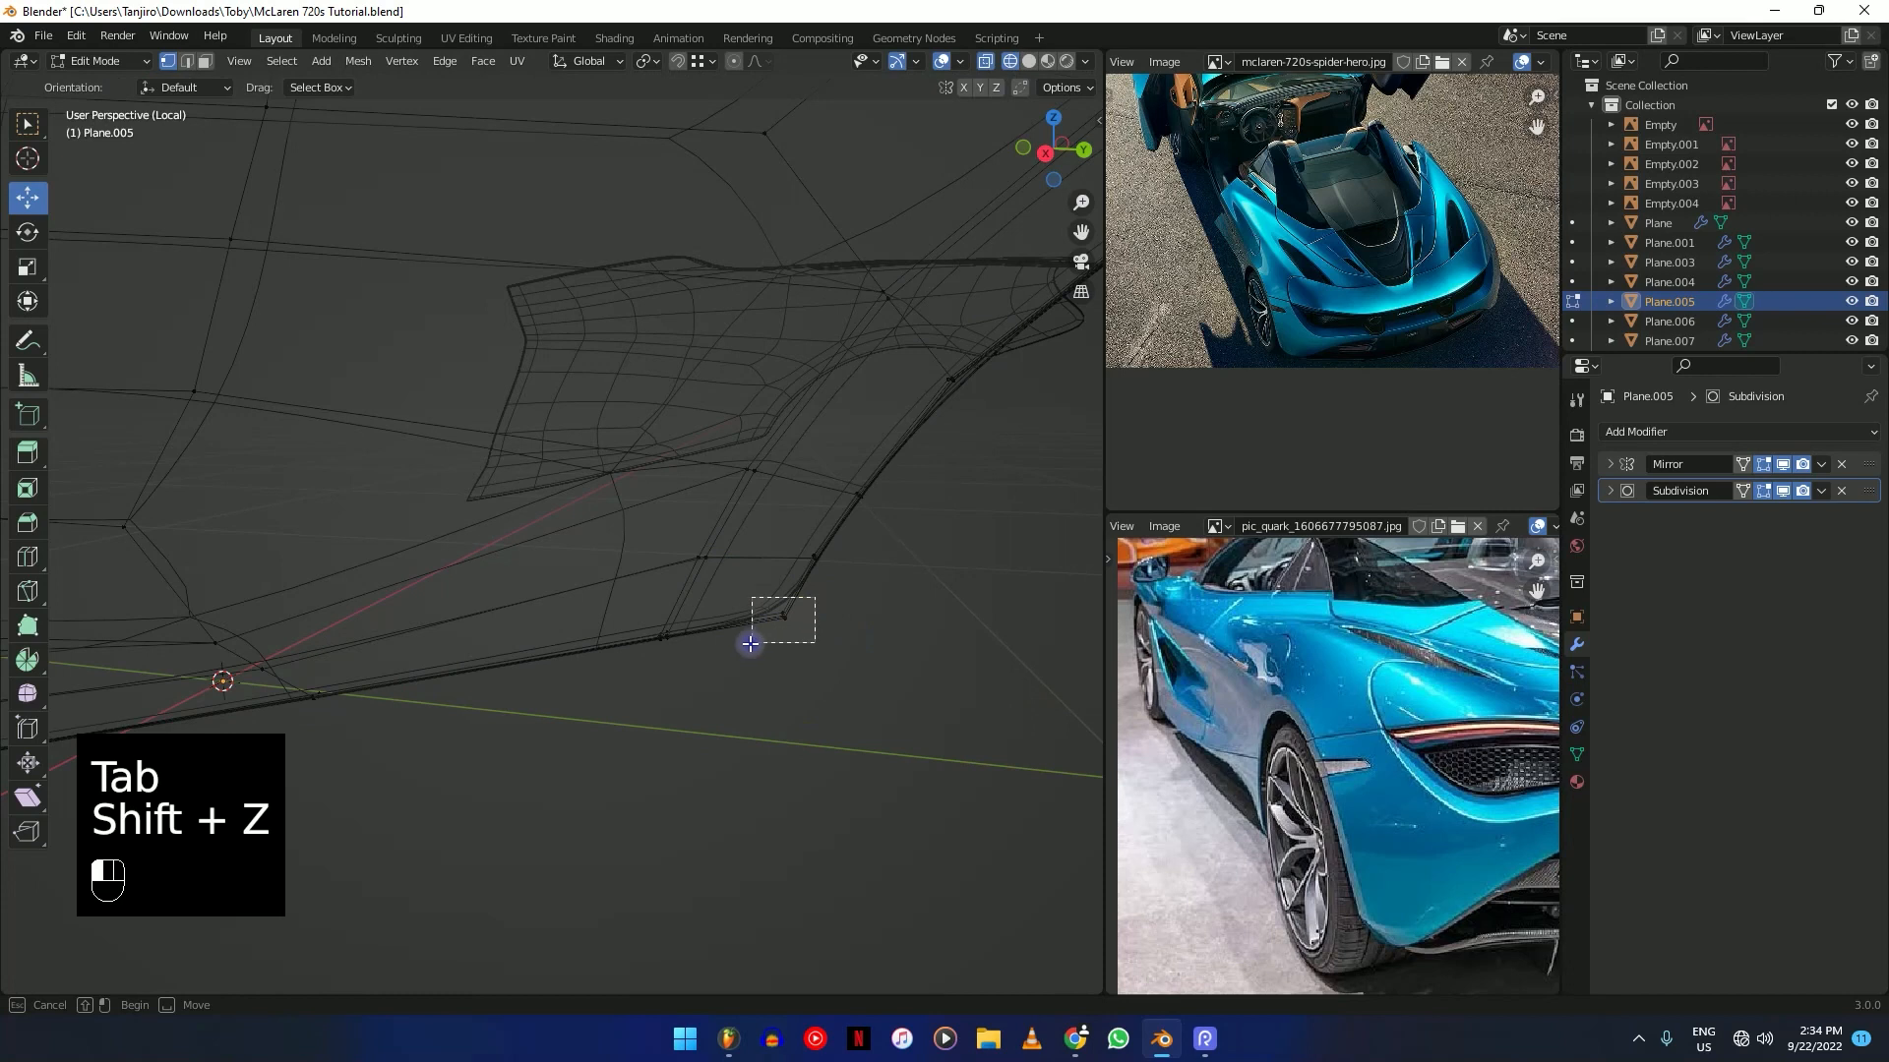
left_click_drag(752, 641, 753, 641)
key("shift+z")
middle_click_drag(848, 607, 802, 616, "shift")
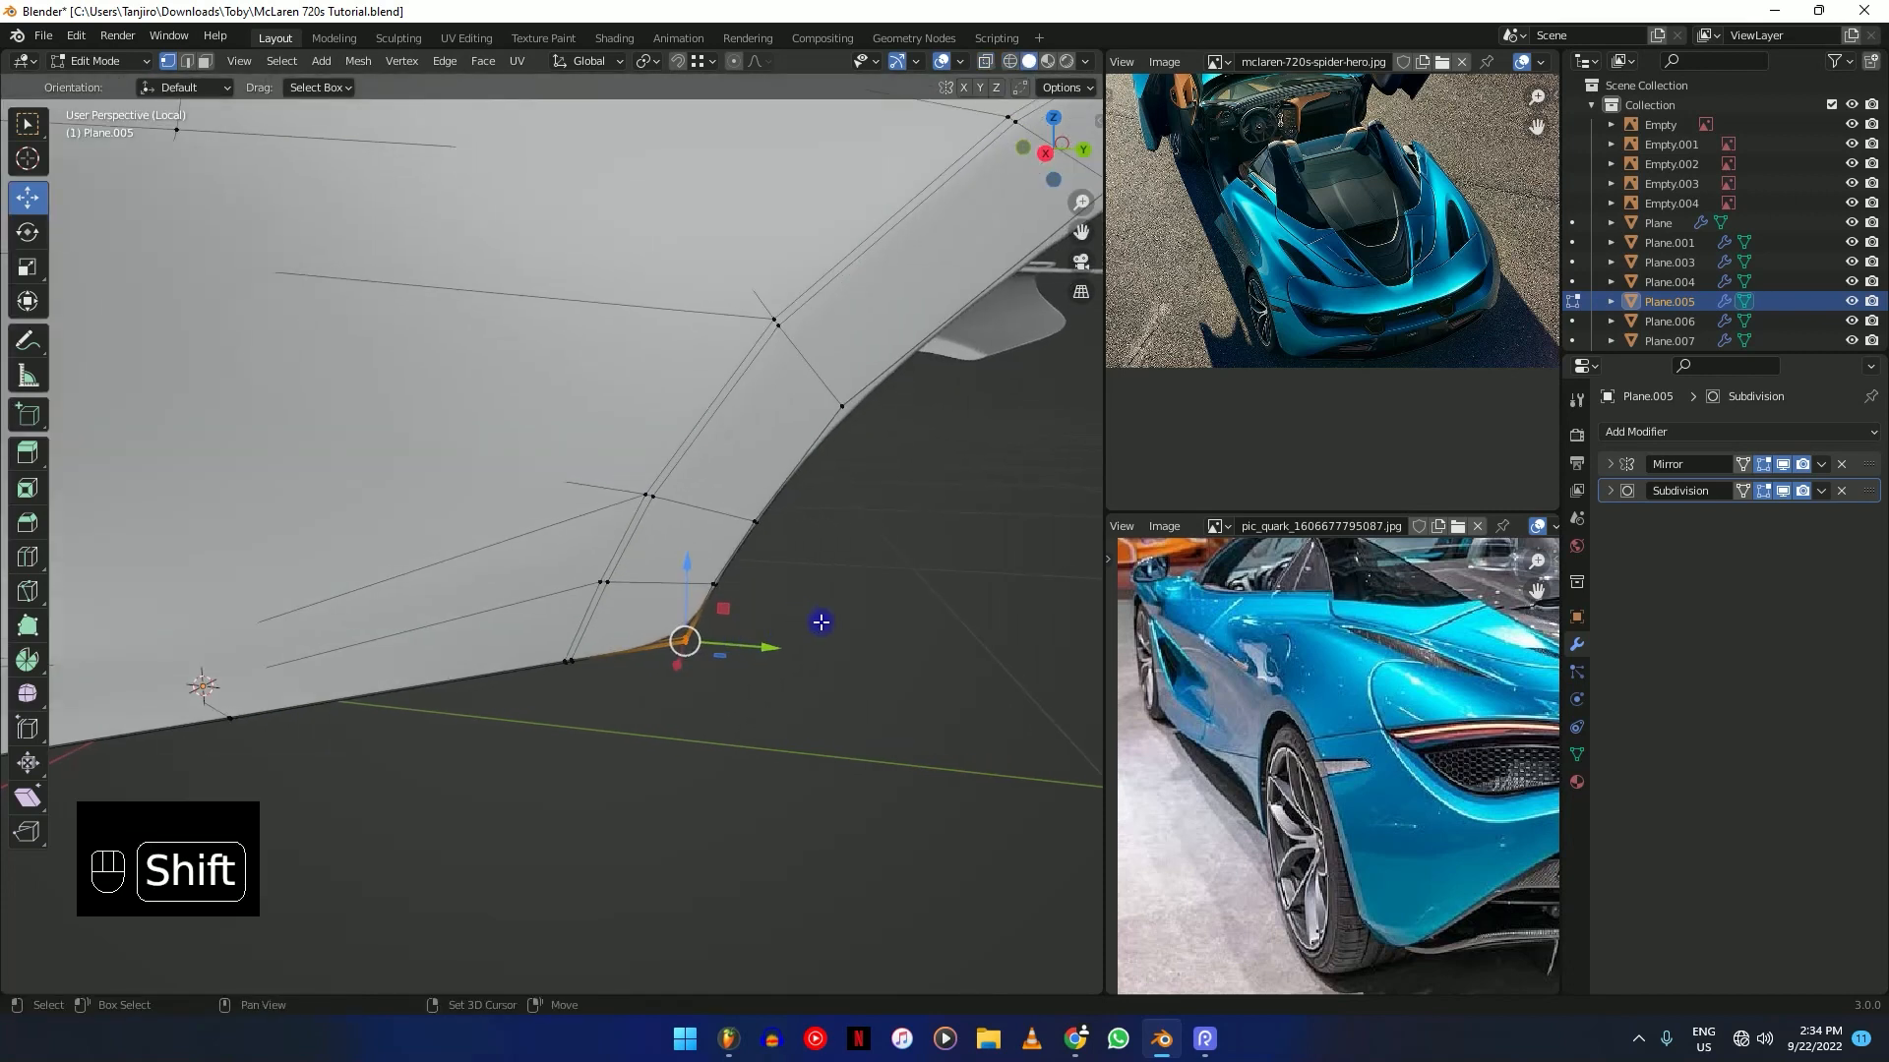
key("shift+e")
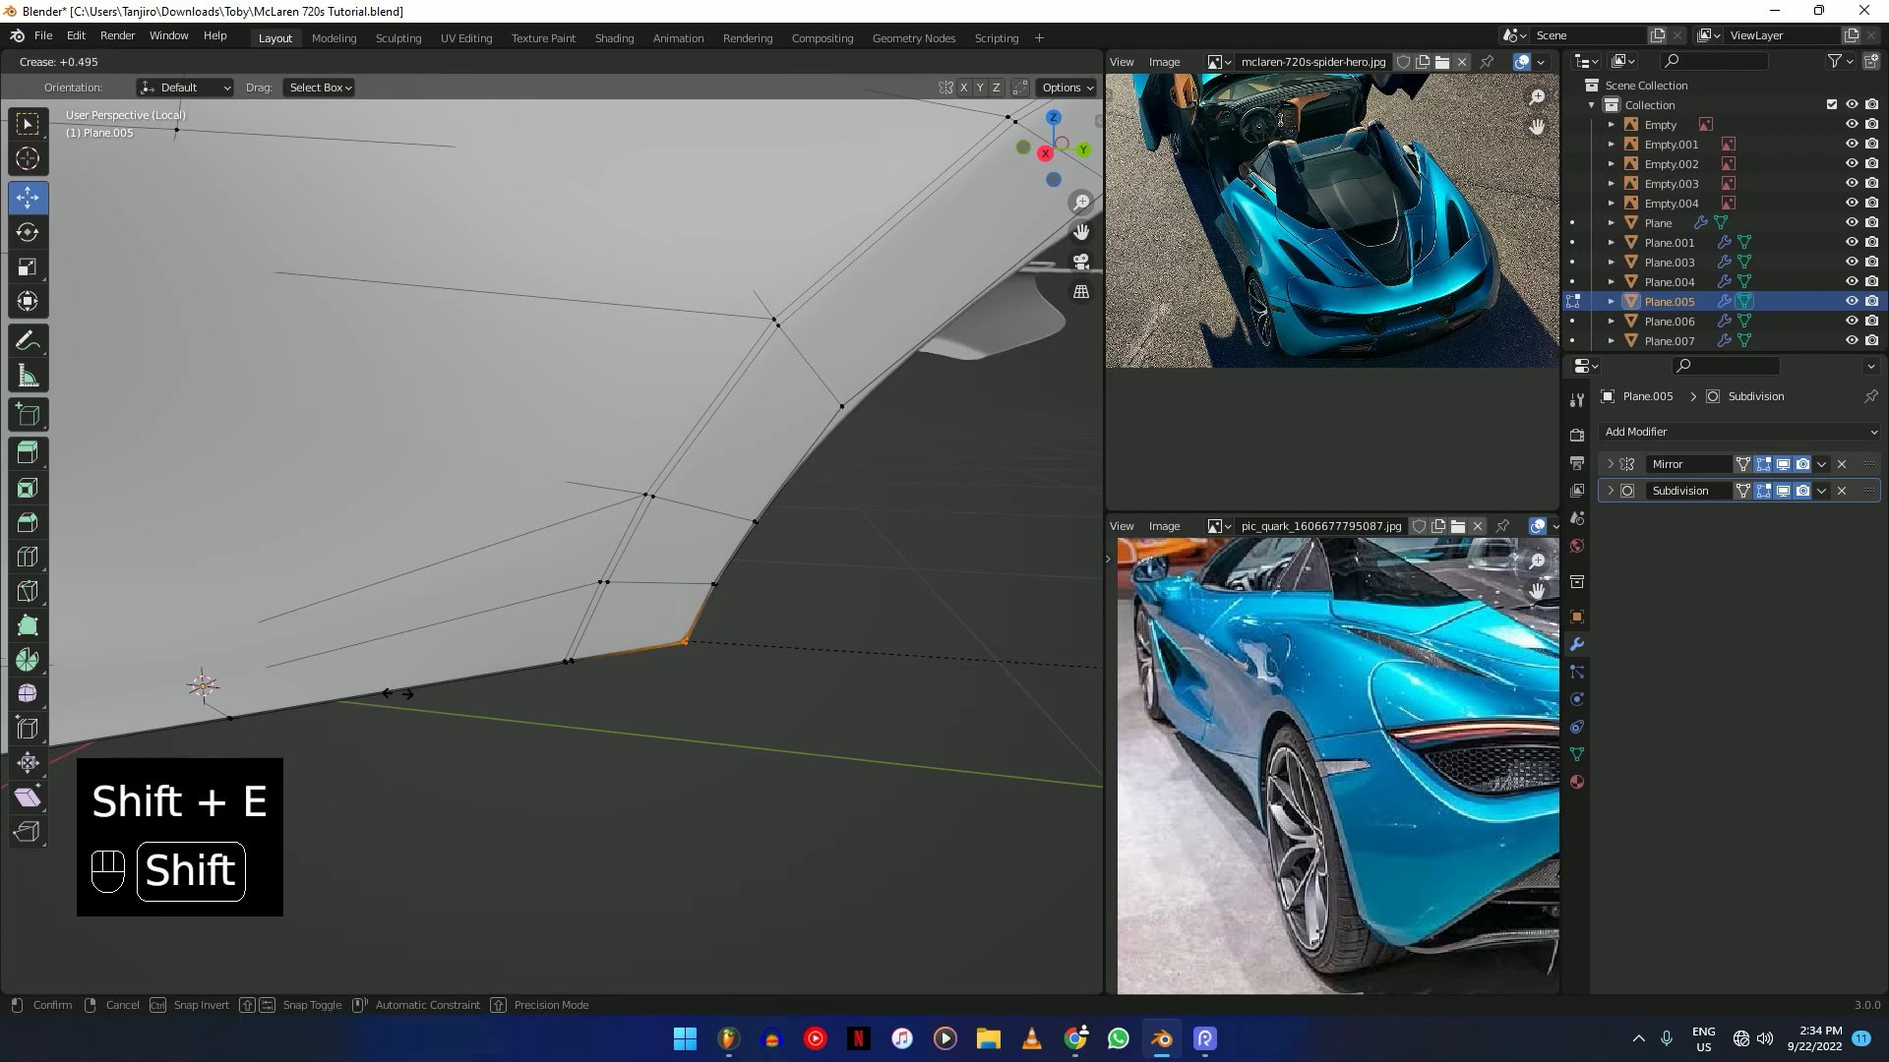
left_click(788, 599)
scroll(788, 599, "down", 3)
key("Tab")
Inspect the rear fender's surface and undo the crease on the wheel arch's lower front corner.
middle_click_drag(907, 437, 821, 492, "shift")
middle_click_drag(821, 492, 709, 605)
scroll(758, 510, "up", 3)
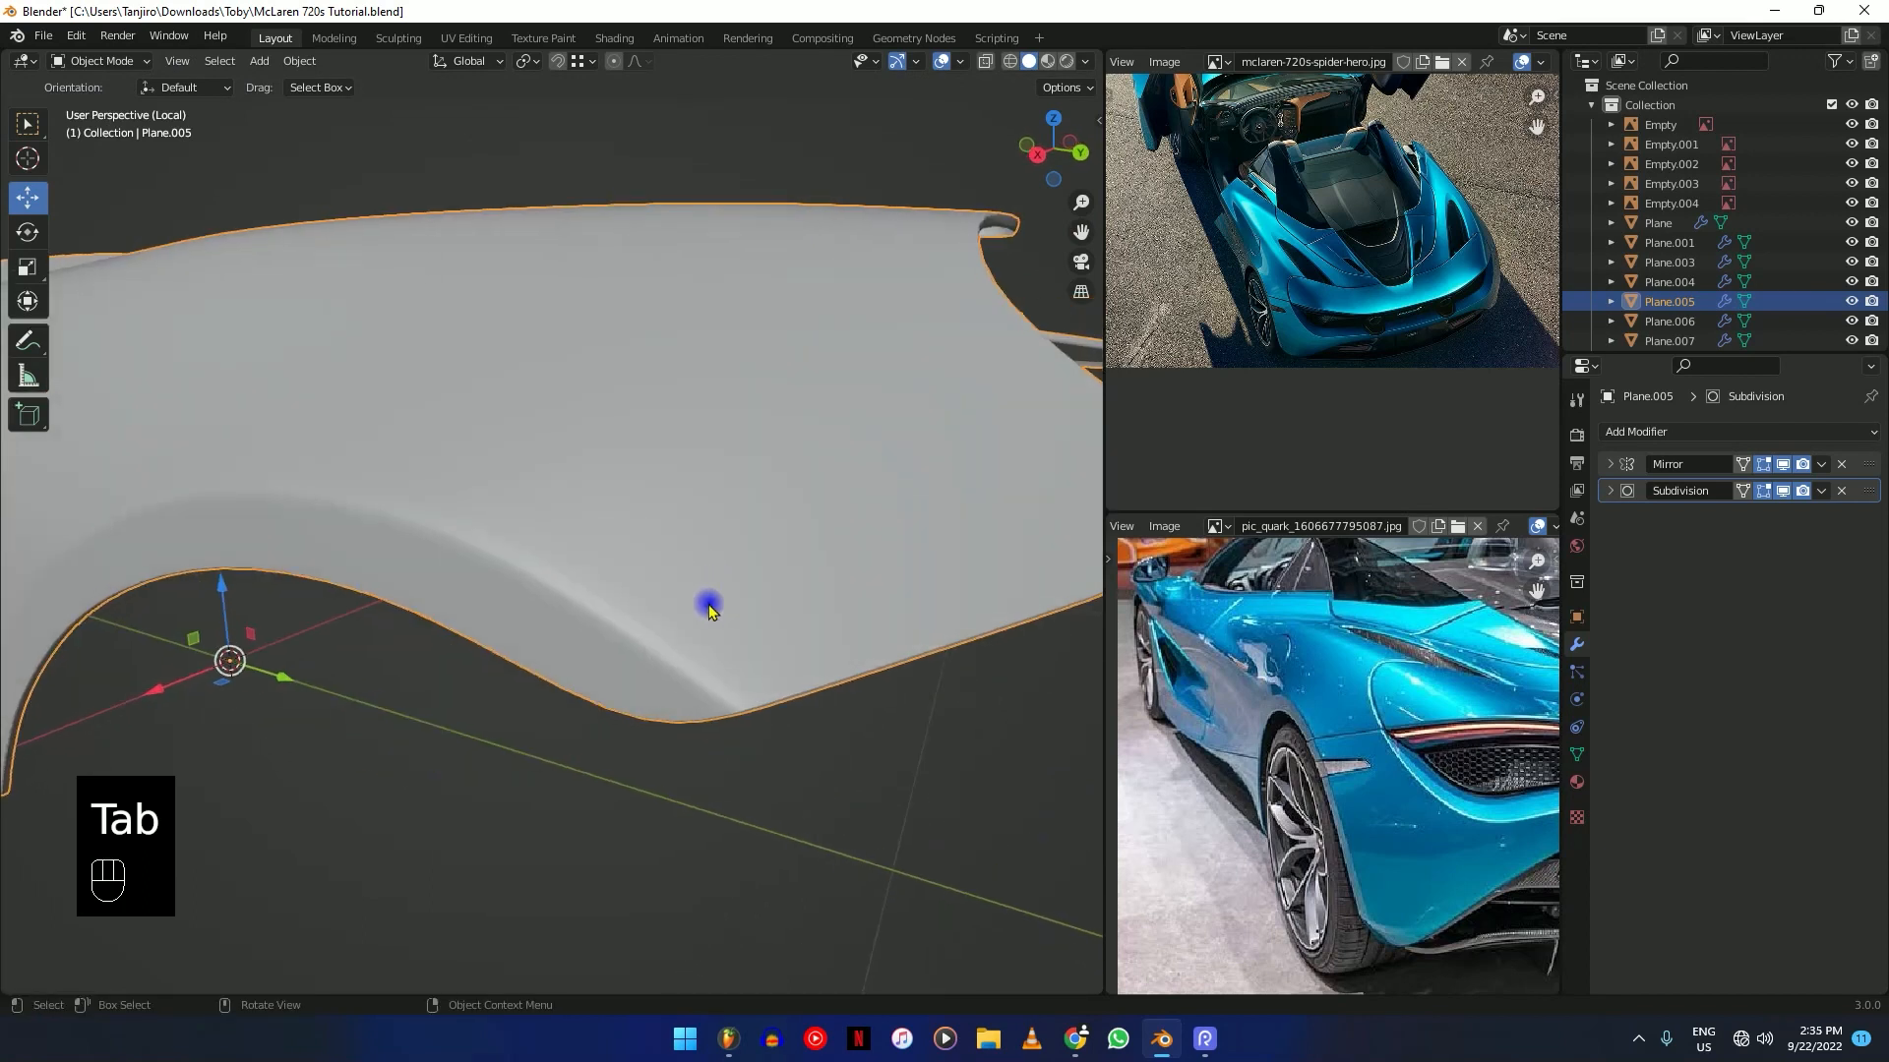
middle_click_drag(679, 711, 734, 725)
scroll(763, 797, "down", 5)
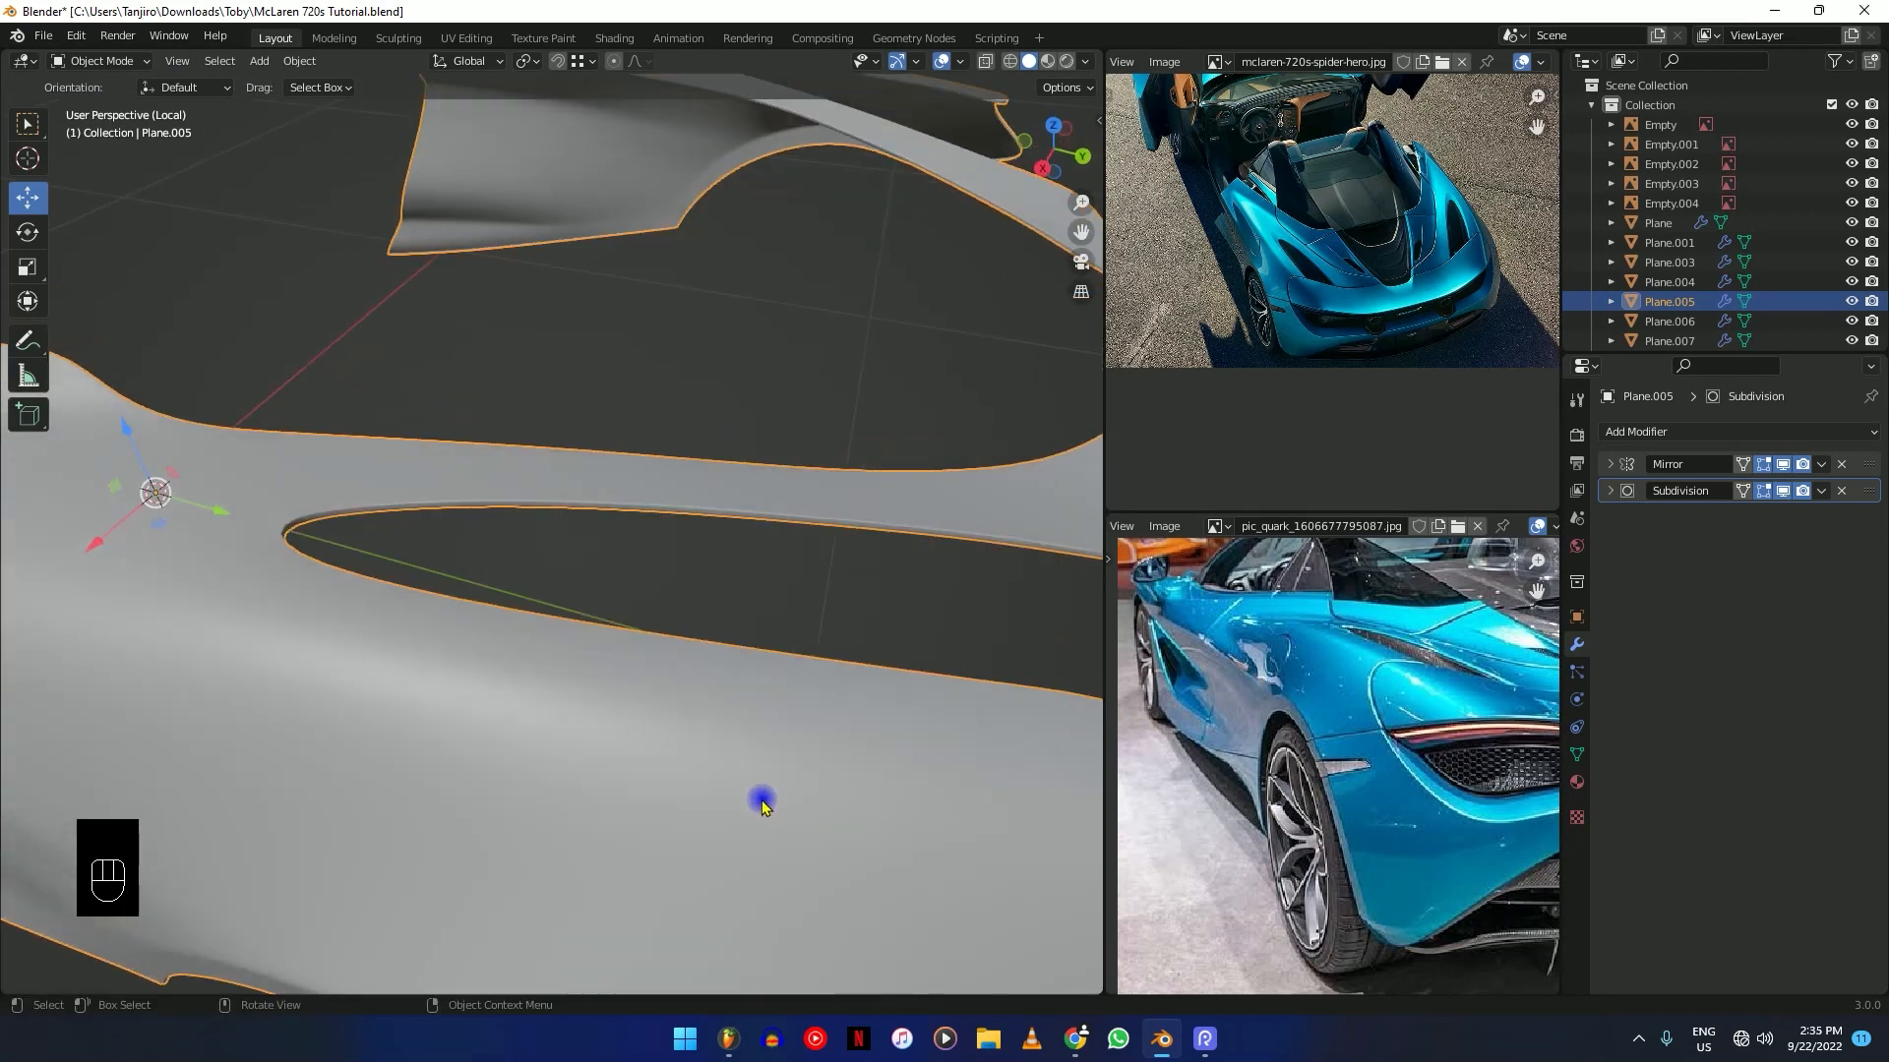
middle_click_drag(772, 806, 1091, 680)
middle_click_drag(890, 605, 843, 641)
key("Tab")
key("shift+z")
key("shift+z")
key("ctrl+z")
key("ctrl+z")
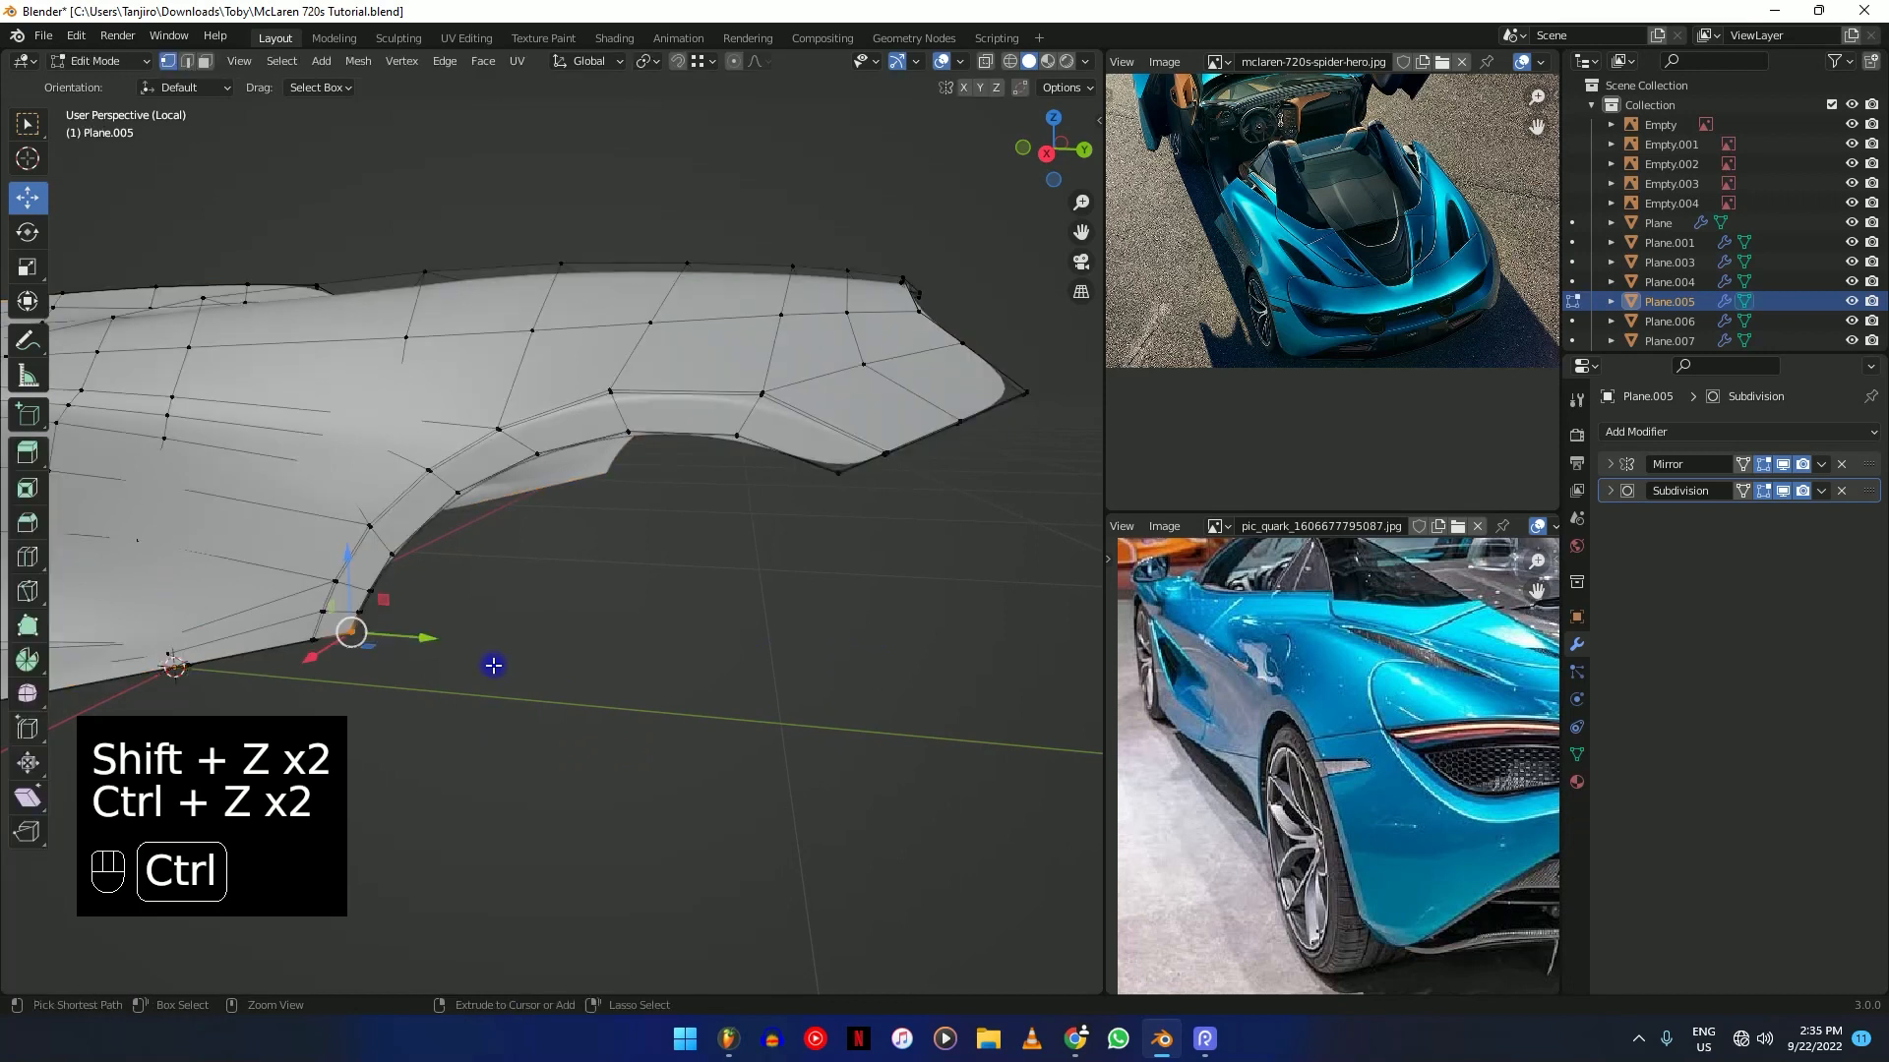
key("ctrl+z")
Cut an even edge loop around the rear wheel arch and slide it close to the arch's outer edge.
scroll(489, 489, "up", 4)
mouse_move(491, 490)
middle_mouse_down()
mouse_move(518, 493)
mouse_move(502, 466)
middle_mouse_up()
key("ctrl+r")
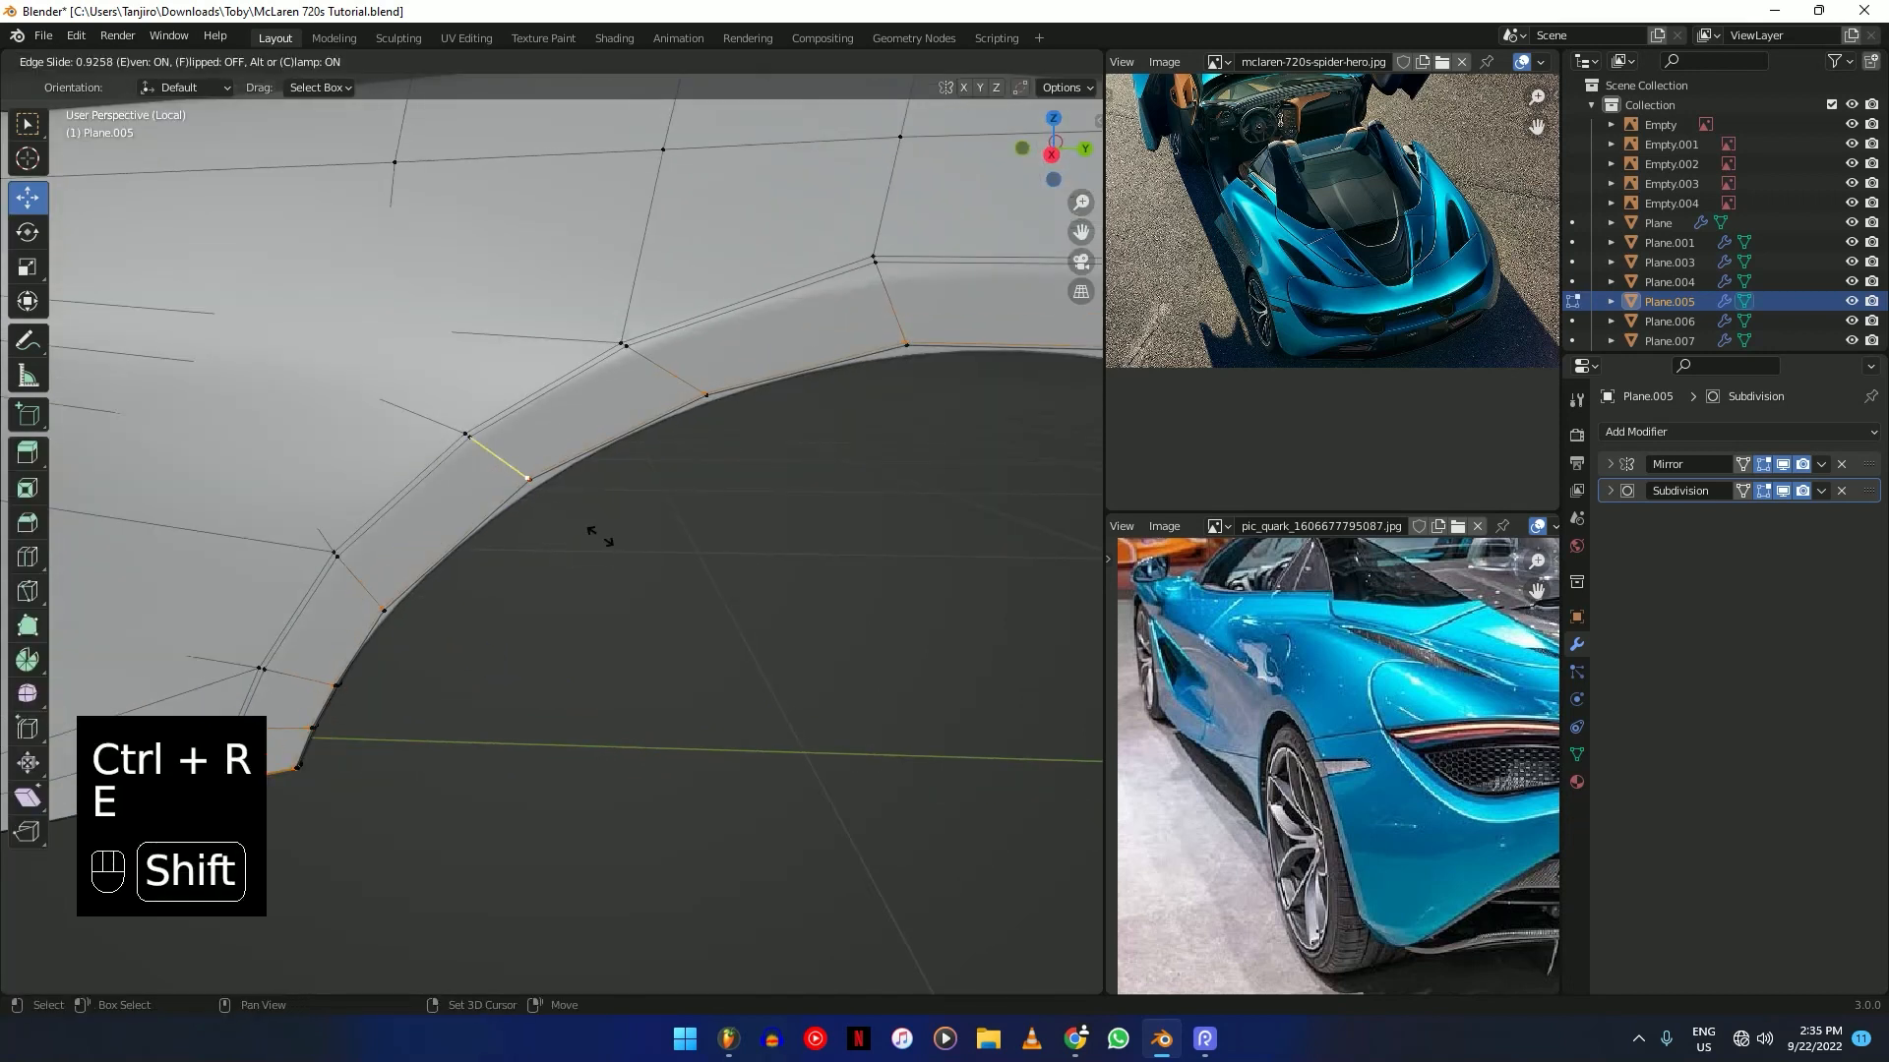
left_click(503, 460)
In the right side view, crease the wheel arch's lower front corner by about 0.55.
key("KP_3")
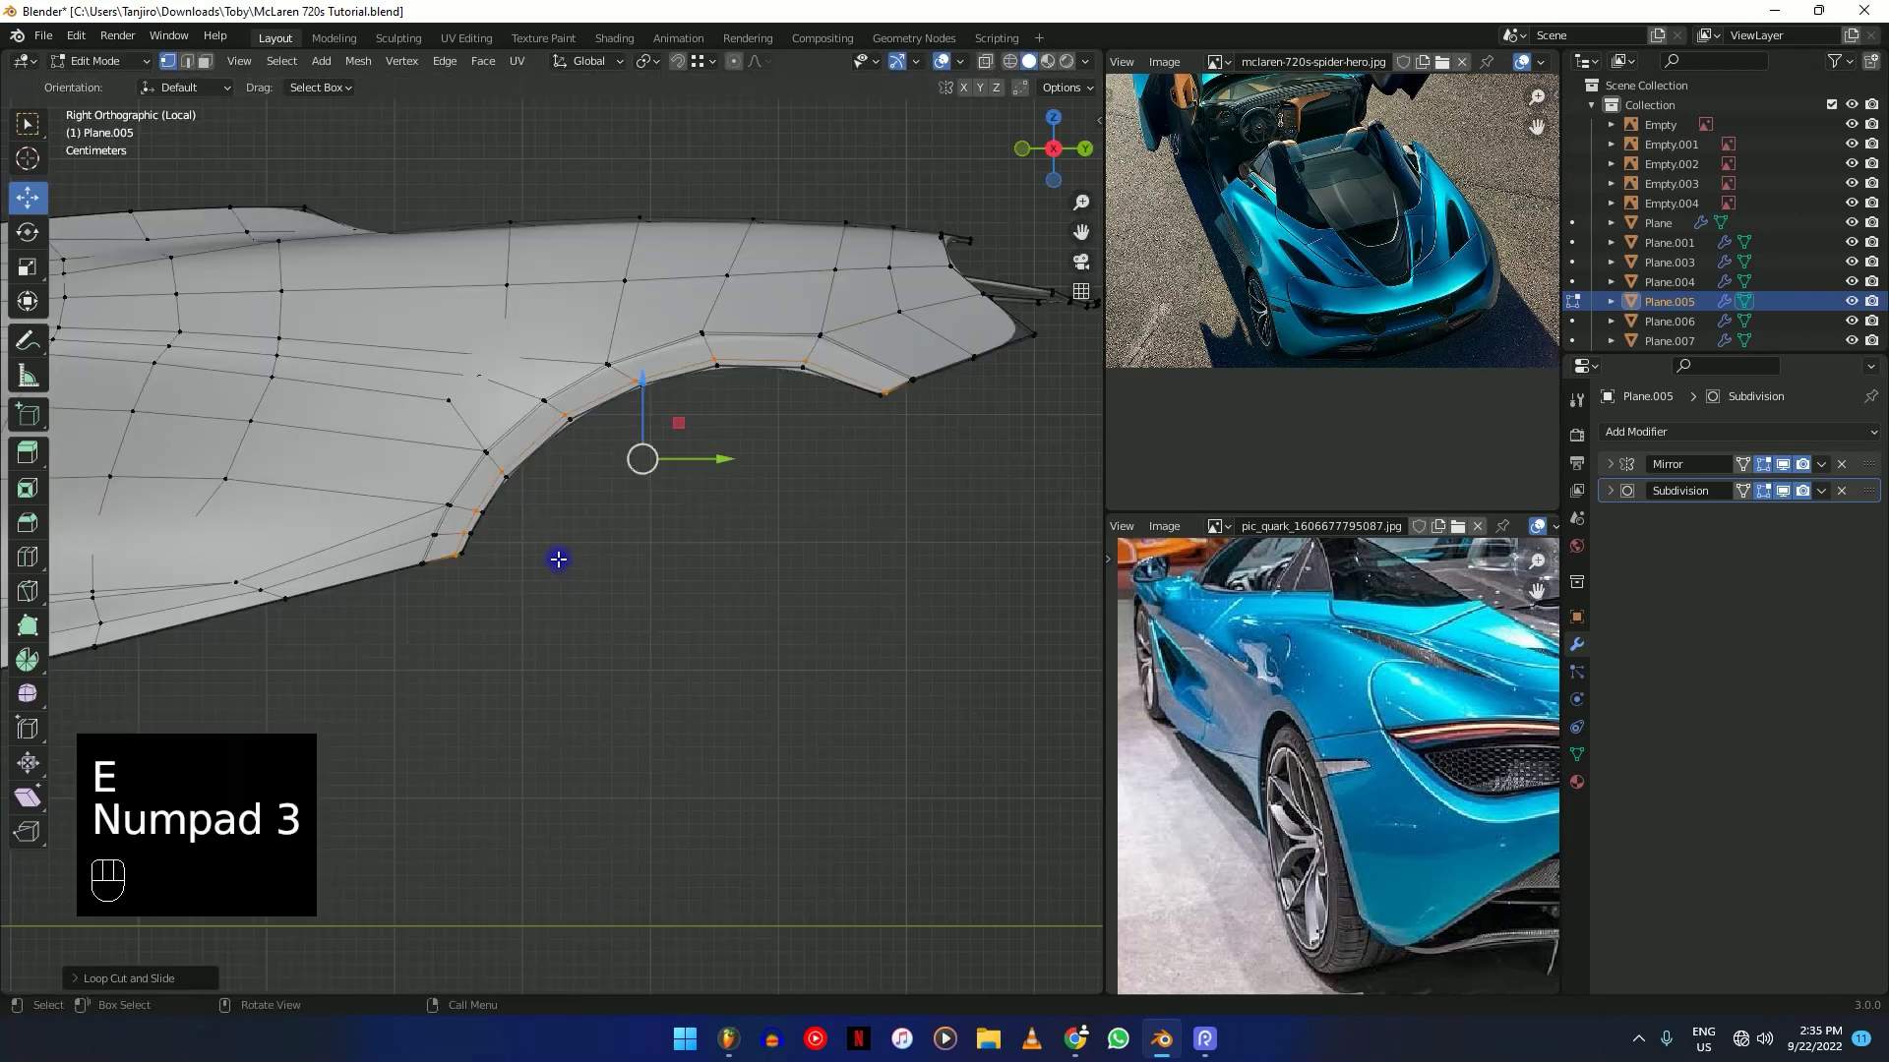
middle_click_drag(561, 561, 683, 510, "shift")
scroll(585, 556, "up", 2)
scroll(586, 557, "up", 2)
key("shift+z")
left_click_drag(570, 685, 506, 798)
key("shift+z")
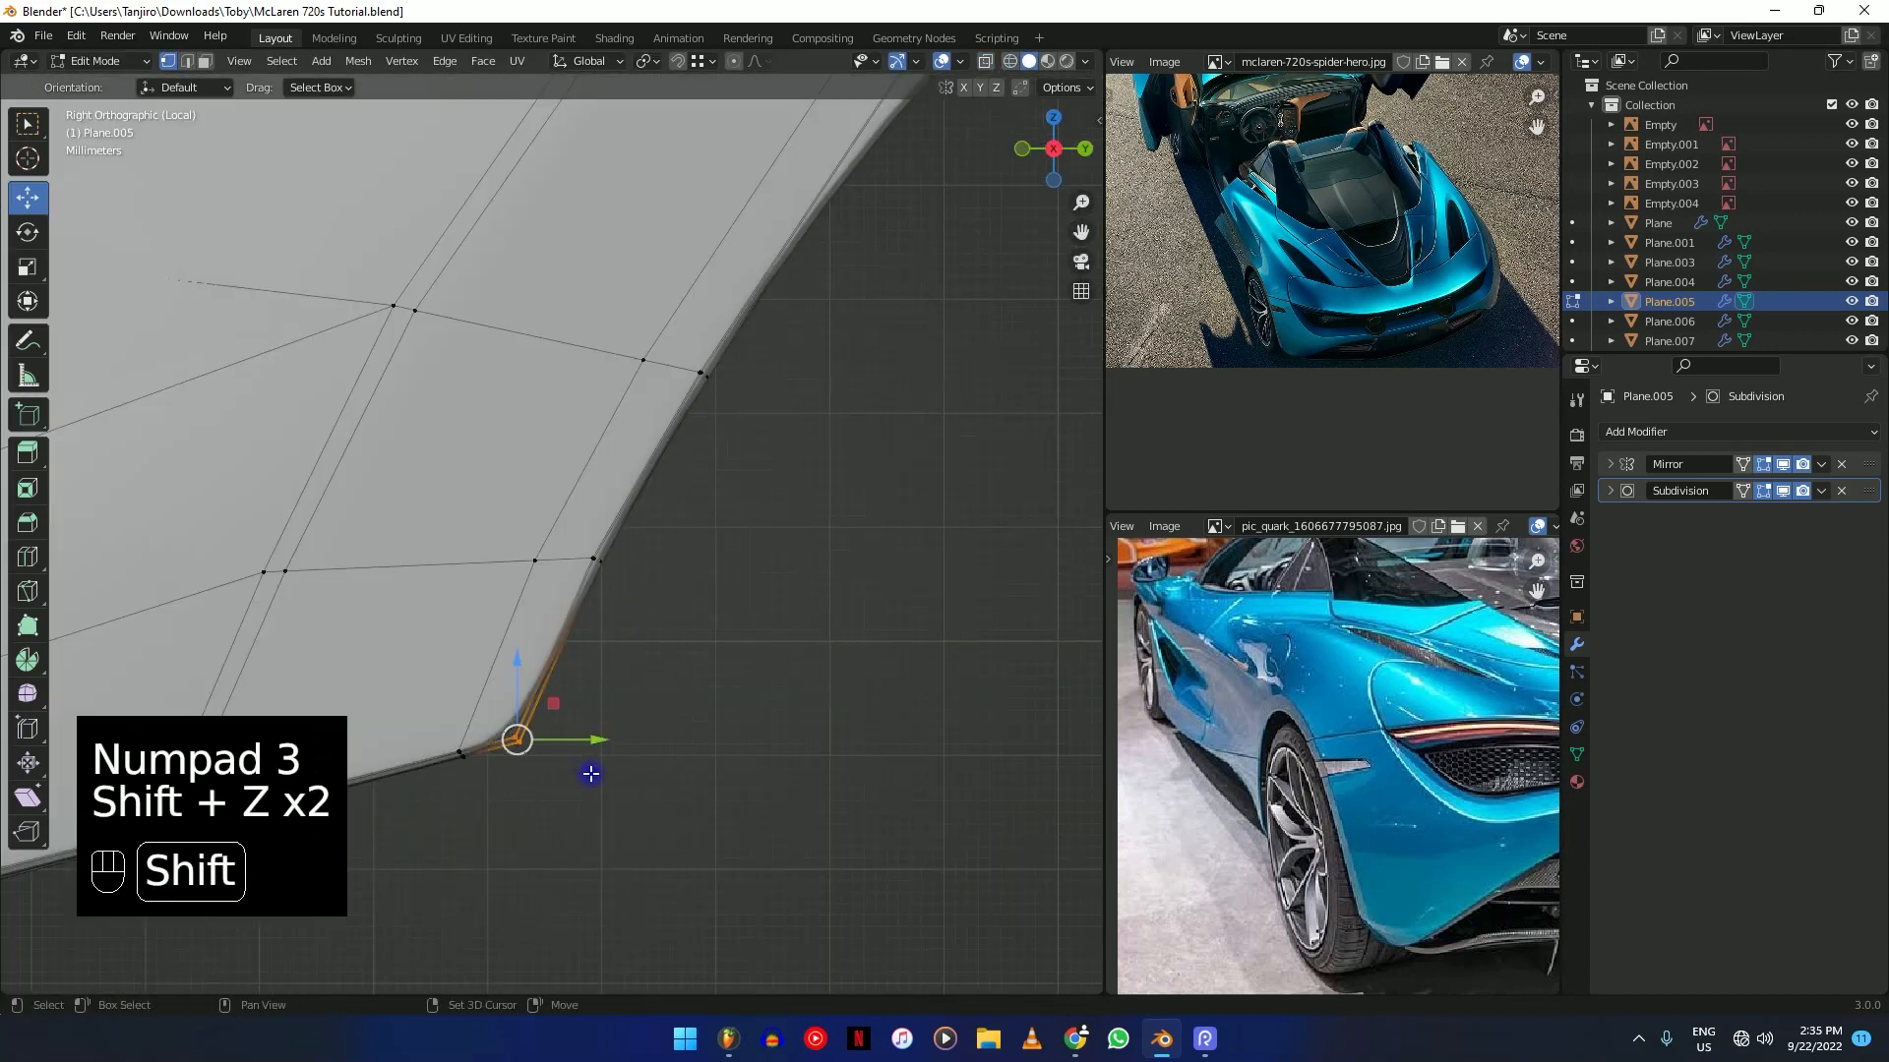
key("shift+e")
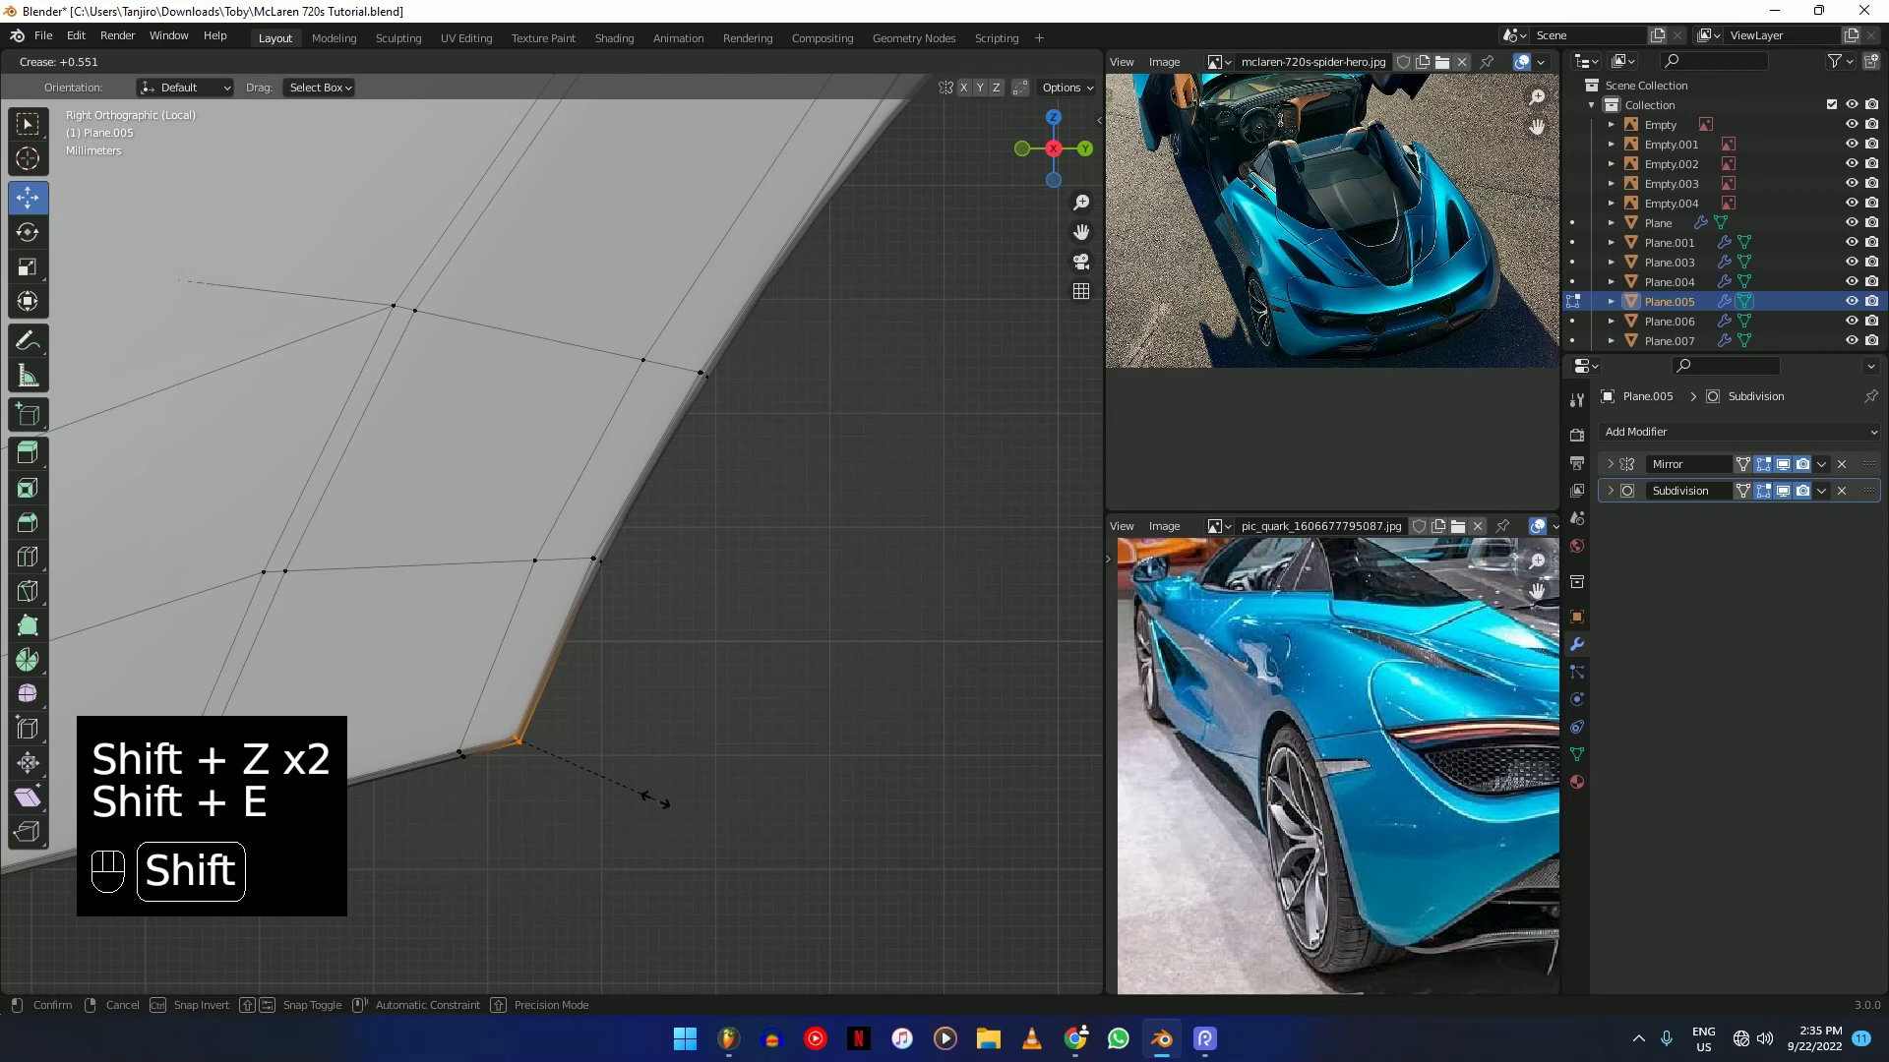
left_click(665, 798)
Crease the wheel arch's lower rear corner, return to Object Mode and clear the selection.
scroll(776, 523, "down", 4)
middle_click_drag(776, 522, 130, 884, "shift")
scroll(369, 607, "up", 3)
middle_click_drag(370, 607, 582, 603, "shift")
key("shift+z")
left_click_drag(581, 603, 634, 546)
key("shift+z")
key("shift+e")
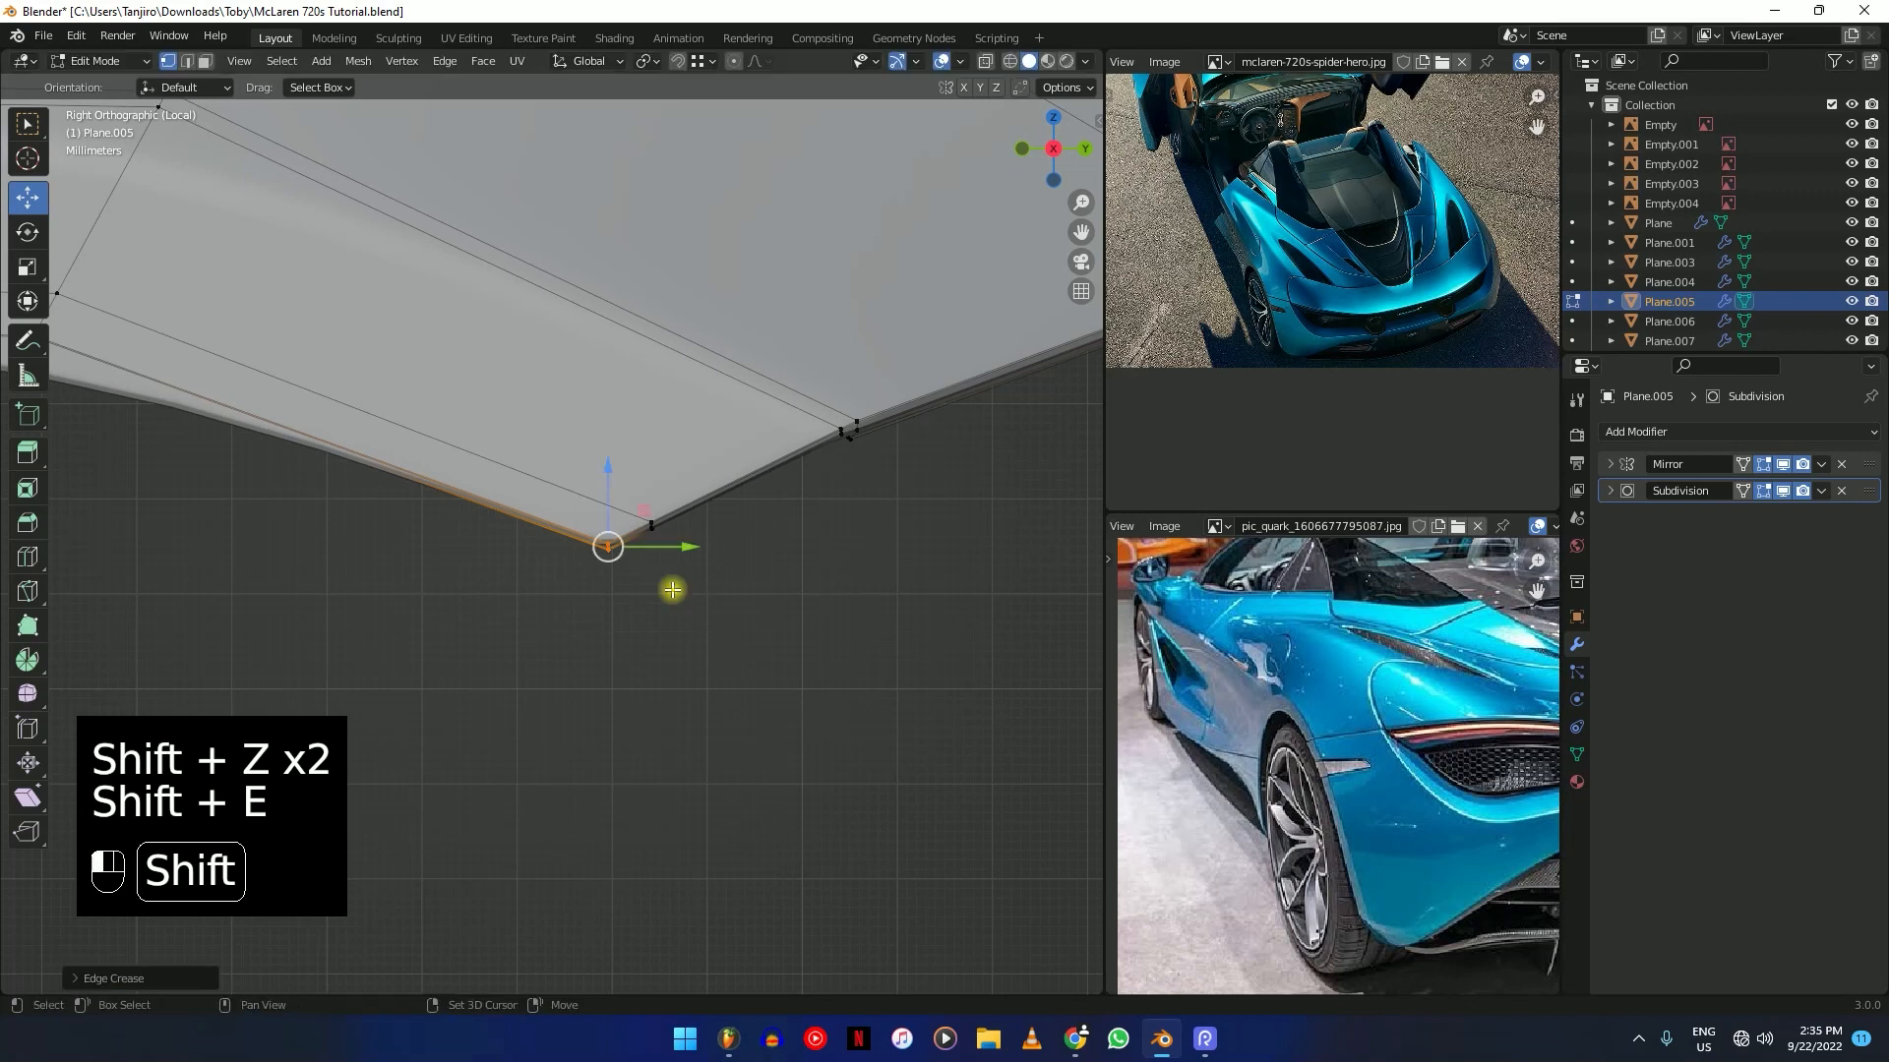
left_click(693, 635)
scroll(697, 640, "down", 3)
key("Tab")
scroll(700, 677, "down", 3)
left_click(703, 675)
Cut even edge loops along the fender's lower rear edge, flipped, and along its rear edge, sliding each close to its border.
mouse_move(702, 675)
middle_mouse_down()
mouse_move(723, 714)
mouse_move(728, 654)
middle_mouse_up()
scroll(728, 666, "down", 5)
scroll(768, 635, "up", 4)
key("Tab")
middle_click_drag(624, 725, 700, 583)
scroll(678, 629, "up", 2)
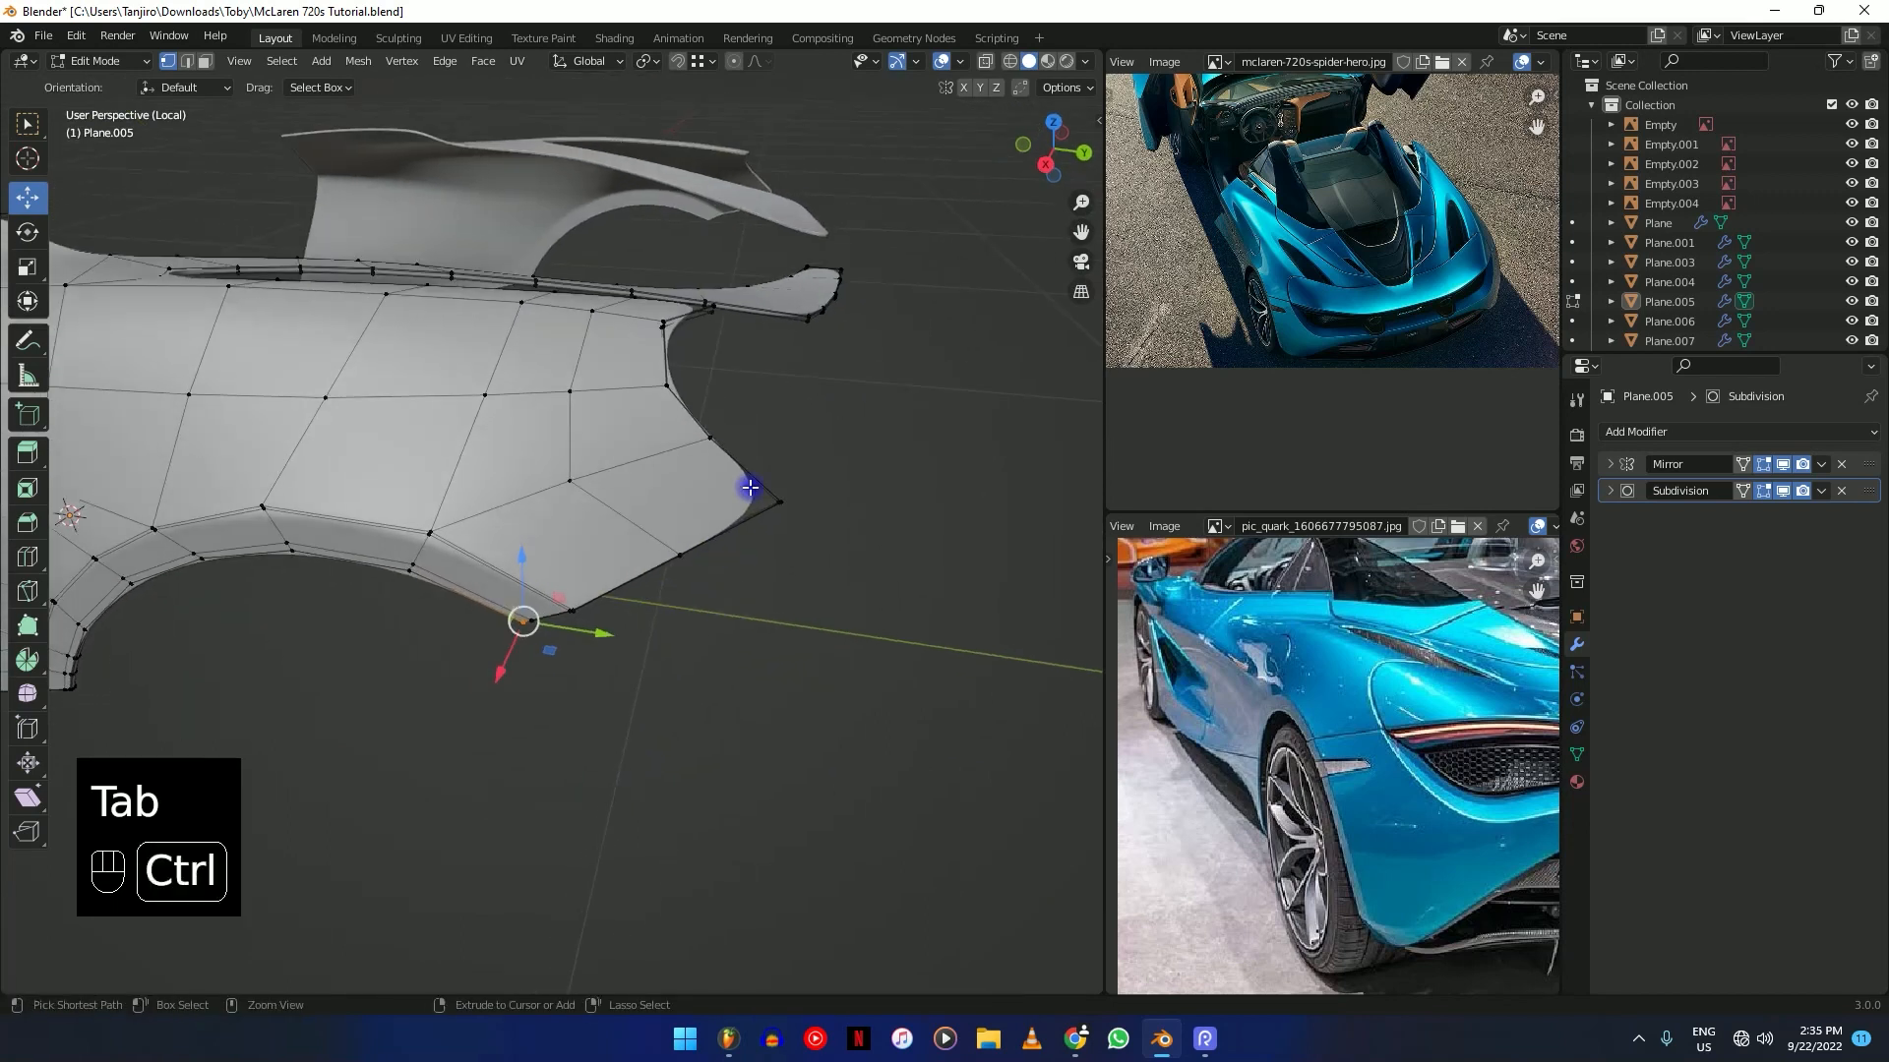
middle_click_drag(712, 572, 651, 534)
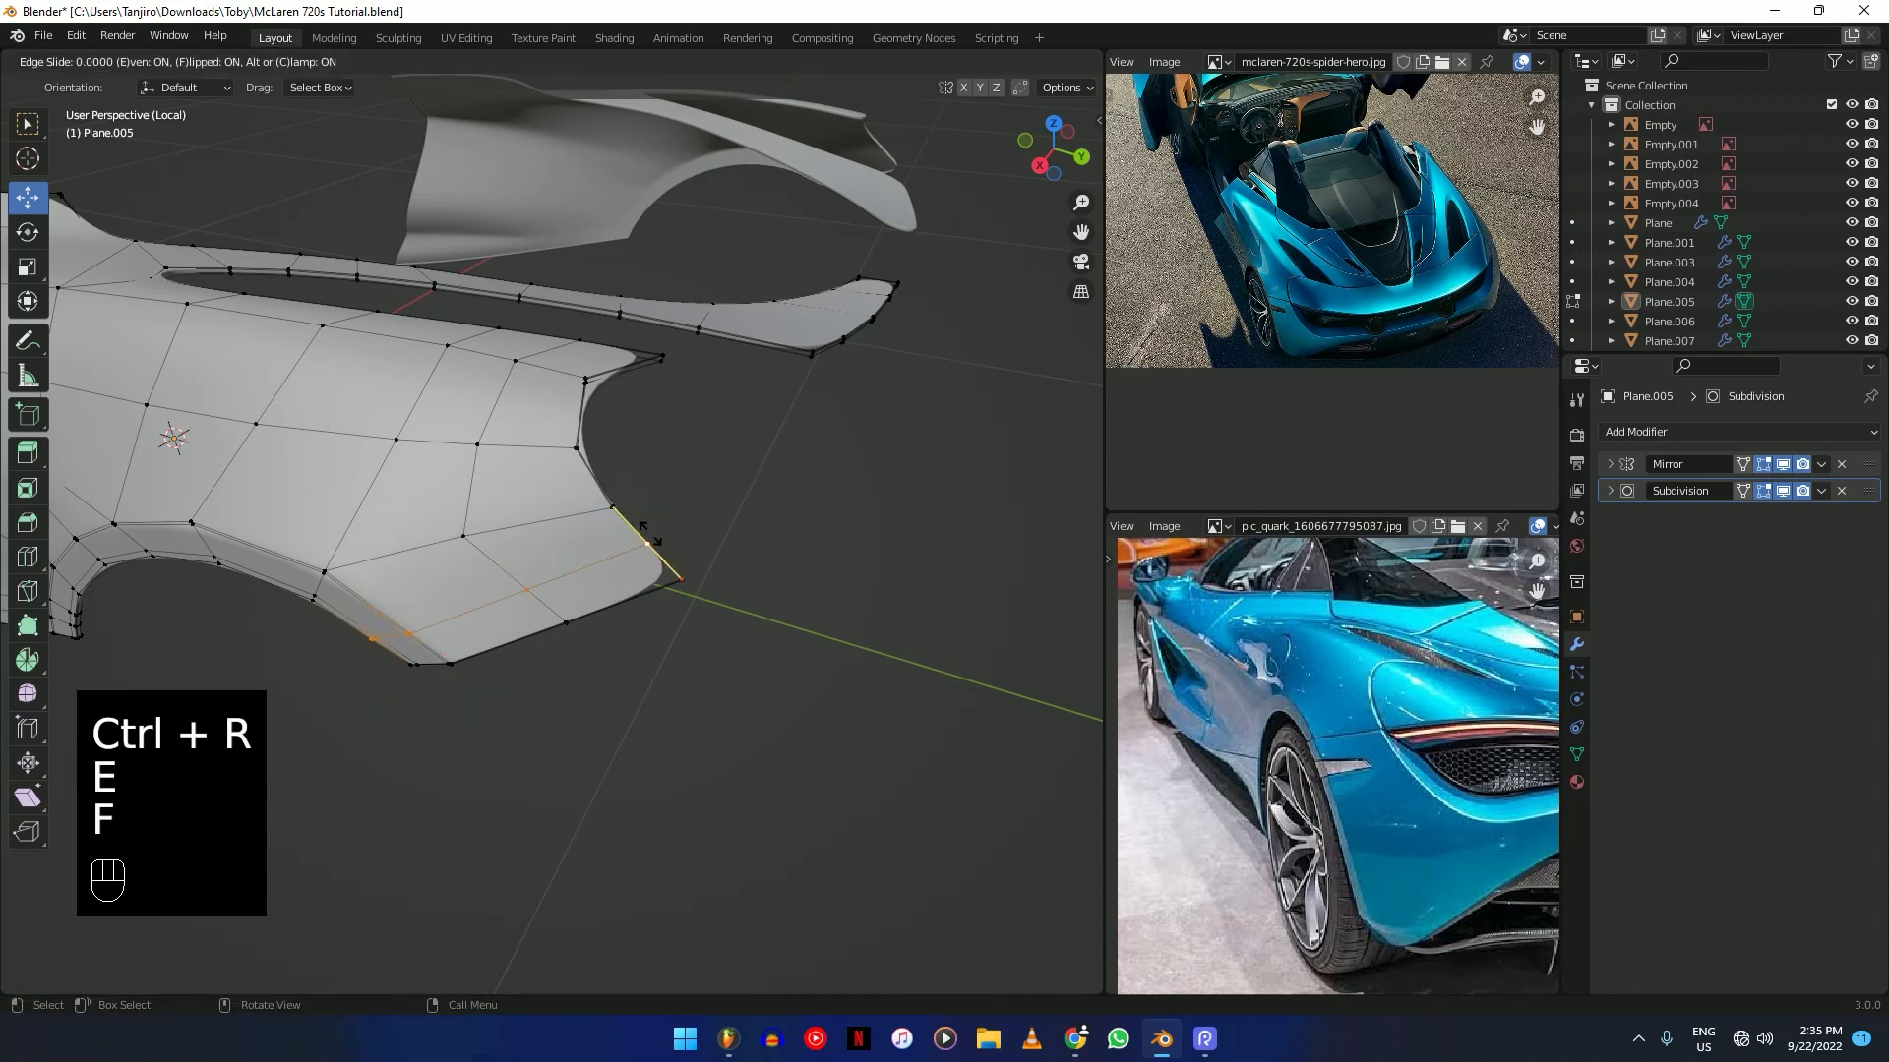
left_click(830, 794, "shift")
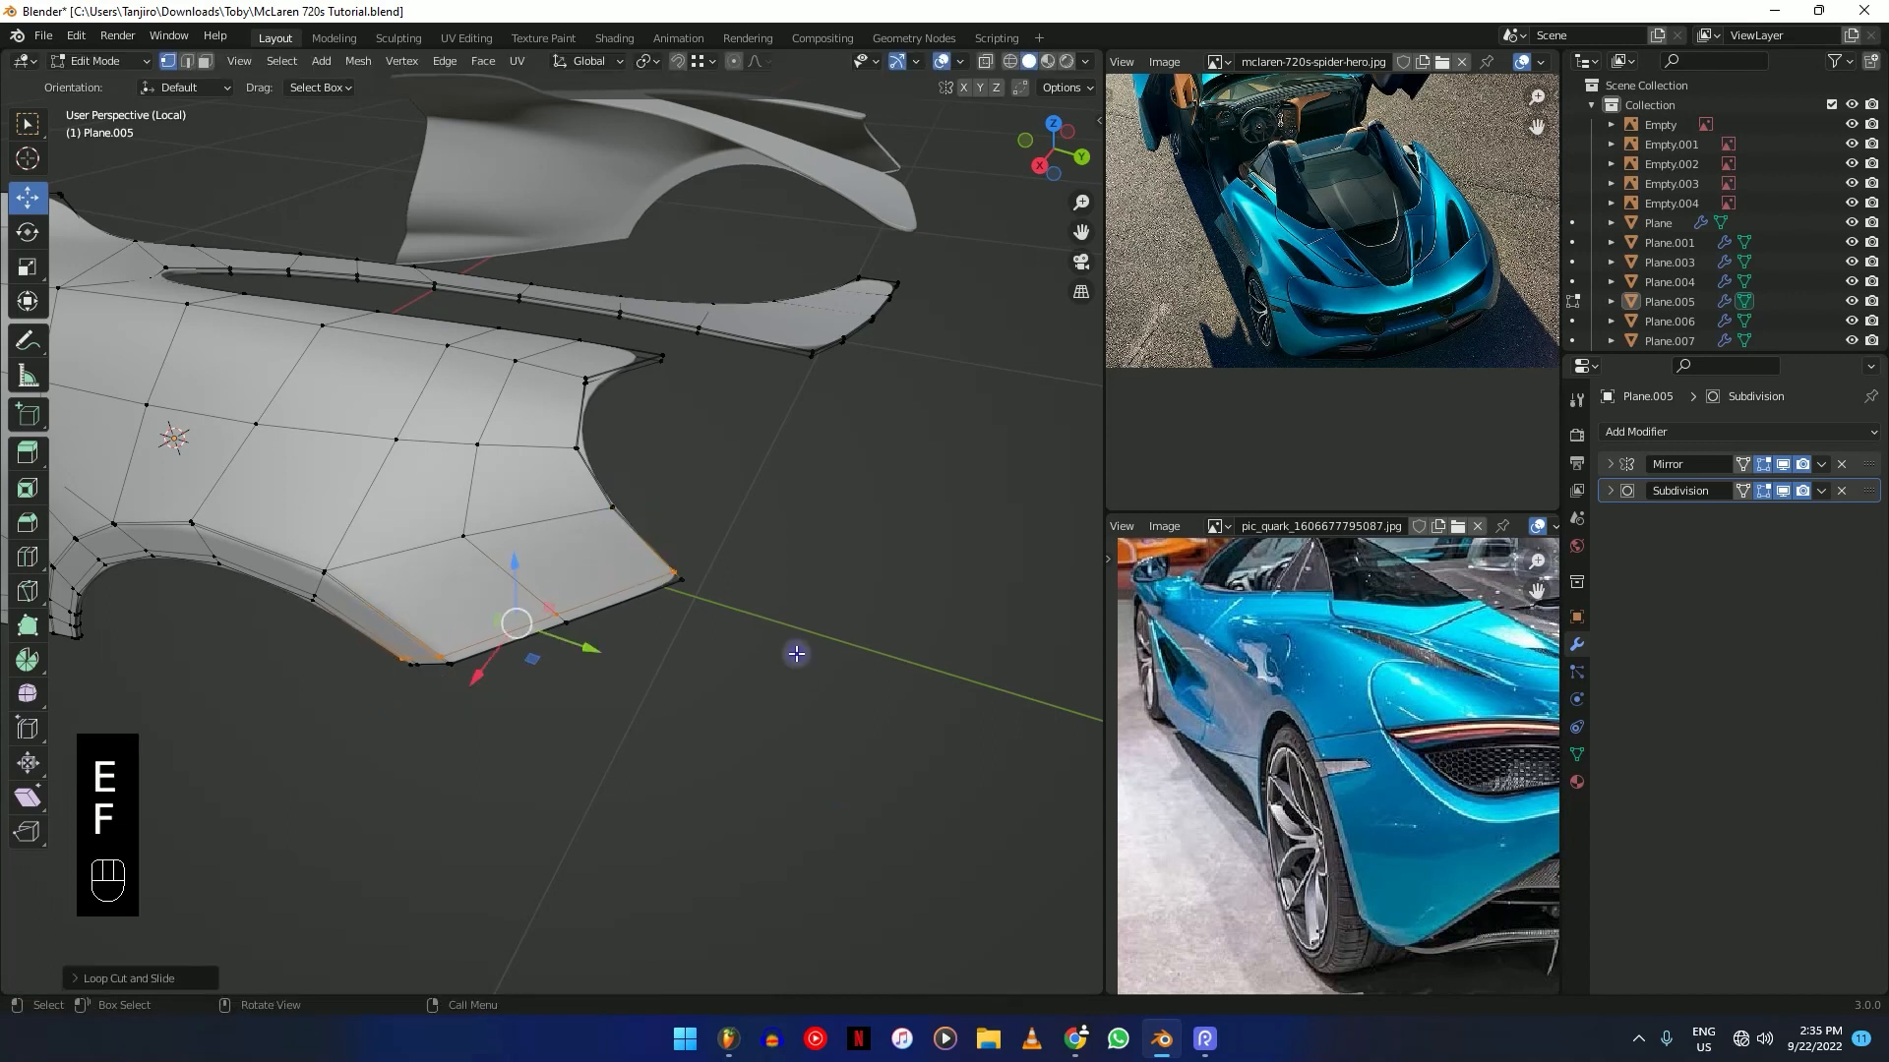
middle_click_drag(794, 653, 764, 688)
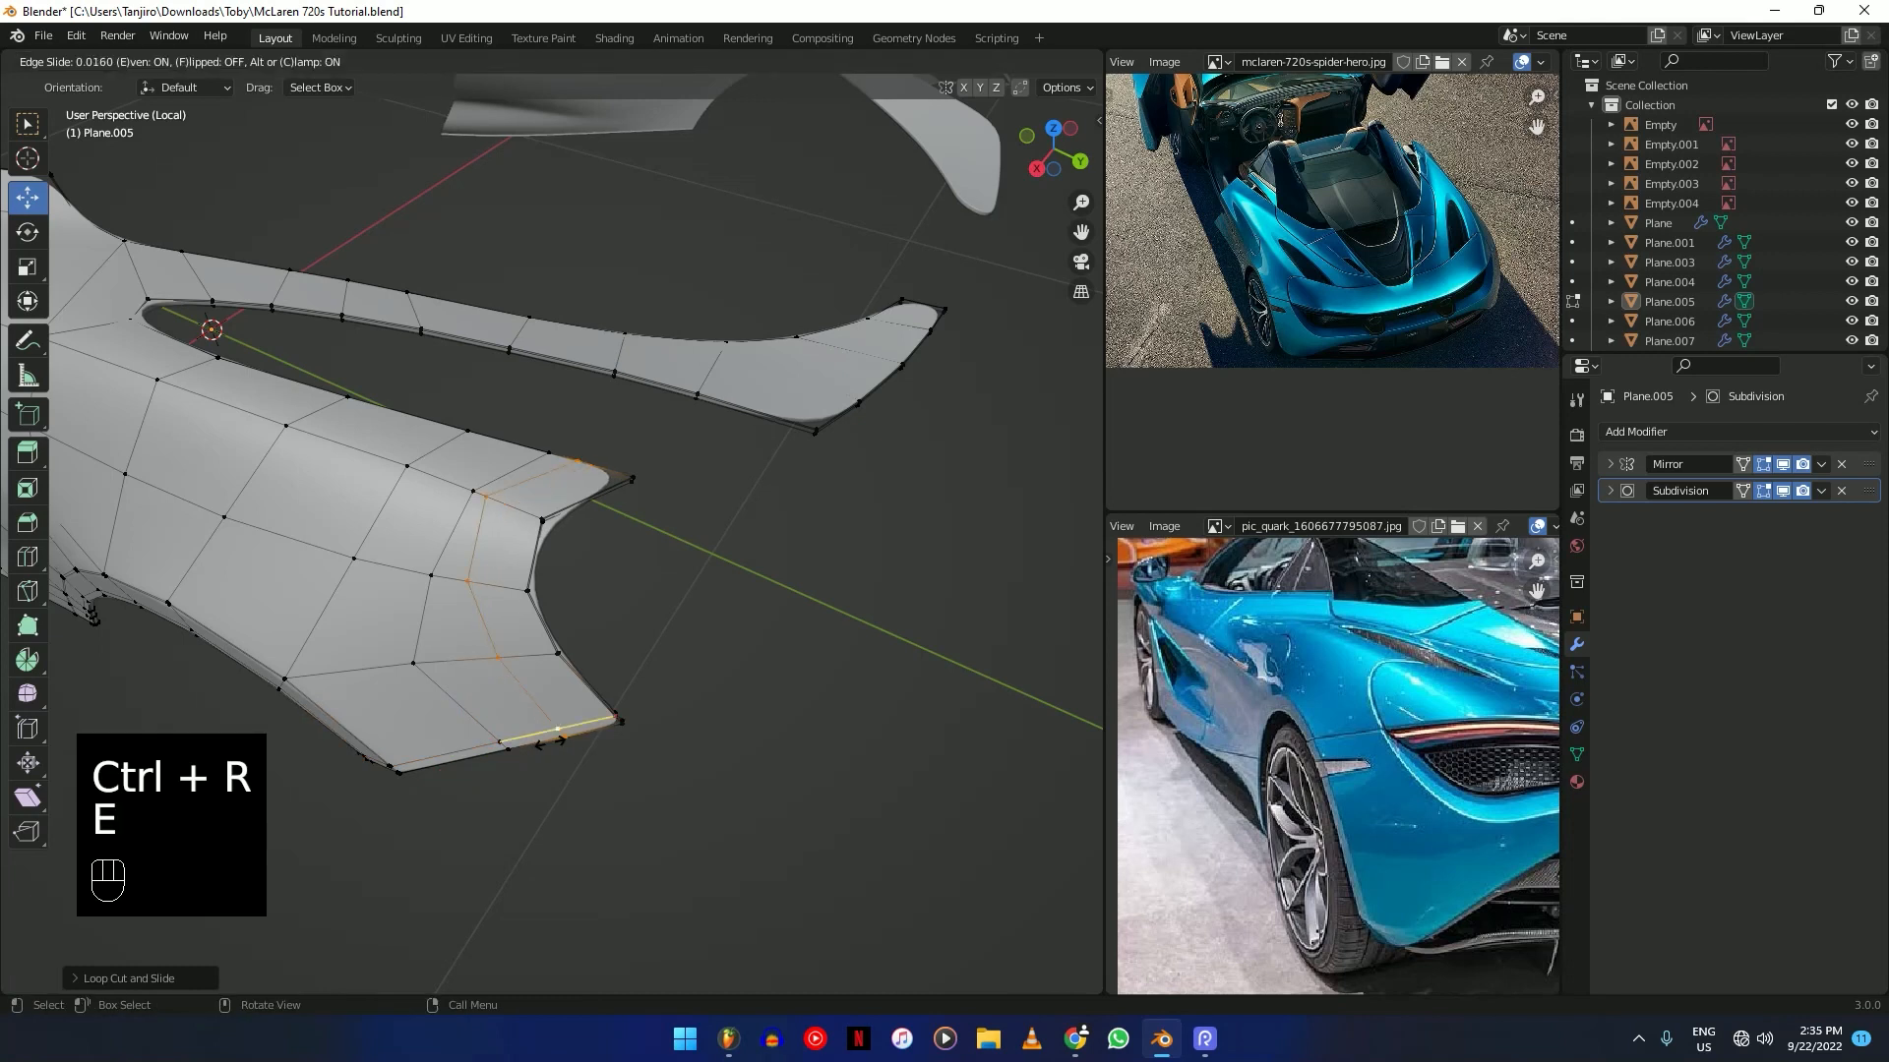
left_click(1053, 744, "shift")
Select the pointed lower rear corner of the fender through the wireframe and crease it.
mouse_move(793, 751)
middle_mouse_down()
mouse_move(708, 712)
mouse_move(680, 569)
mouse_move(713, 653)
mouse_move(782, 726)
middle_mouse_up()
middle_click_drag(782, 726, 786, 711)
scroll(787, 698, "down", 3, "shift")
key("shift+z")
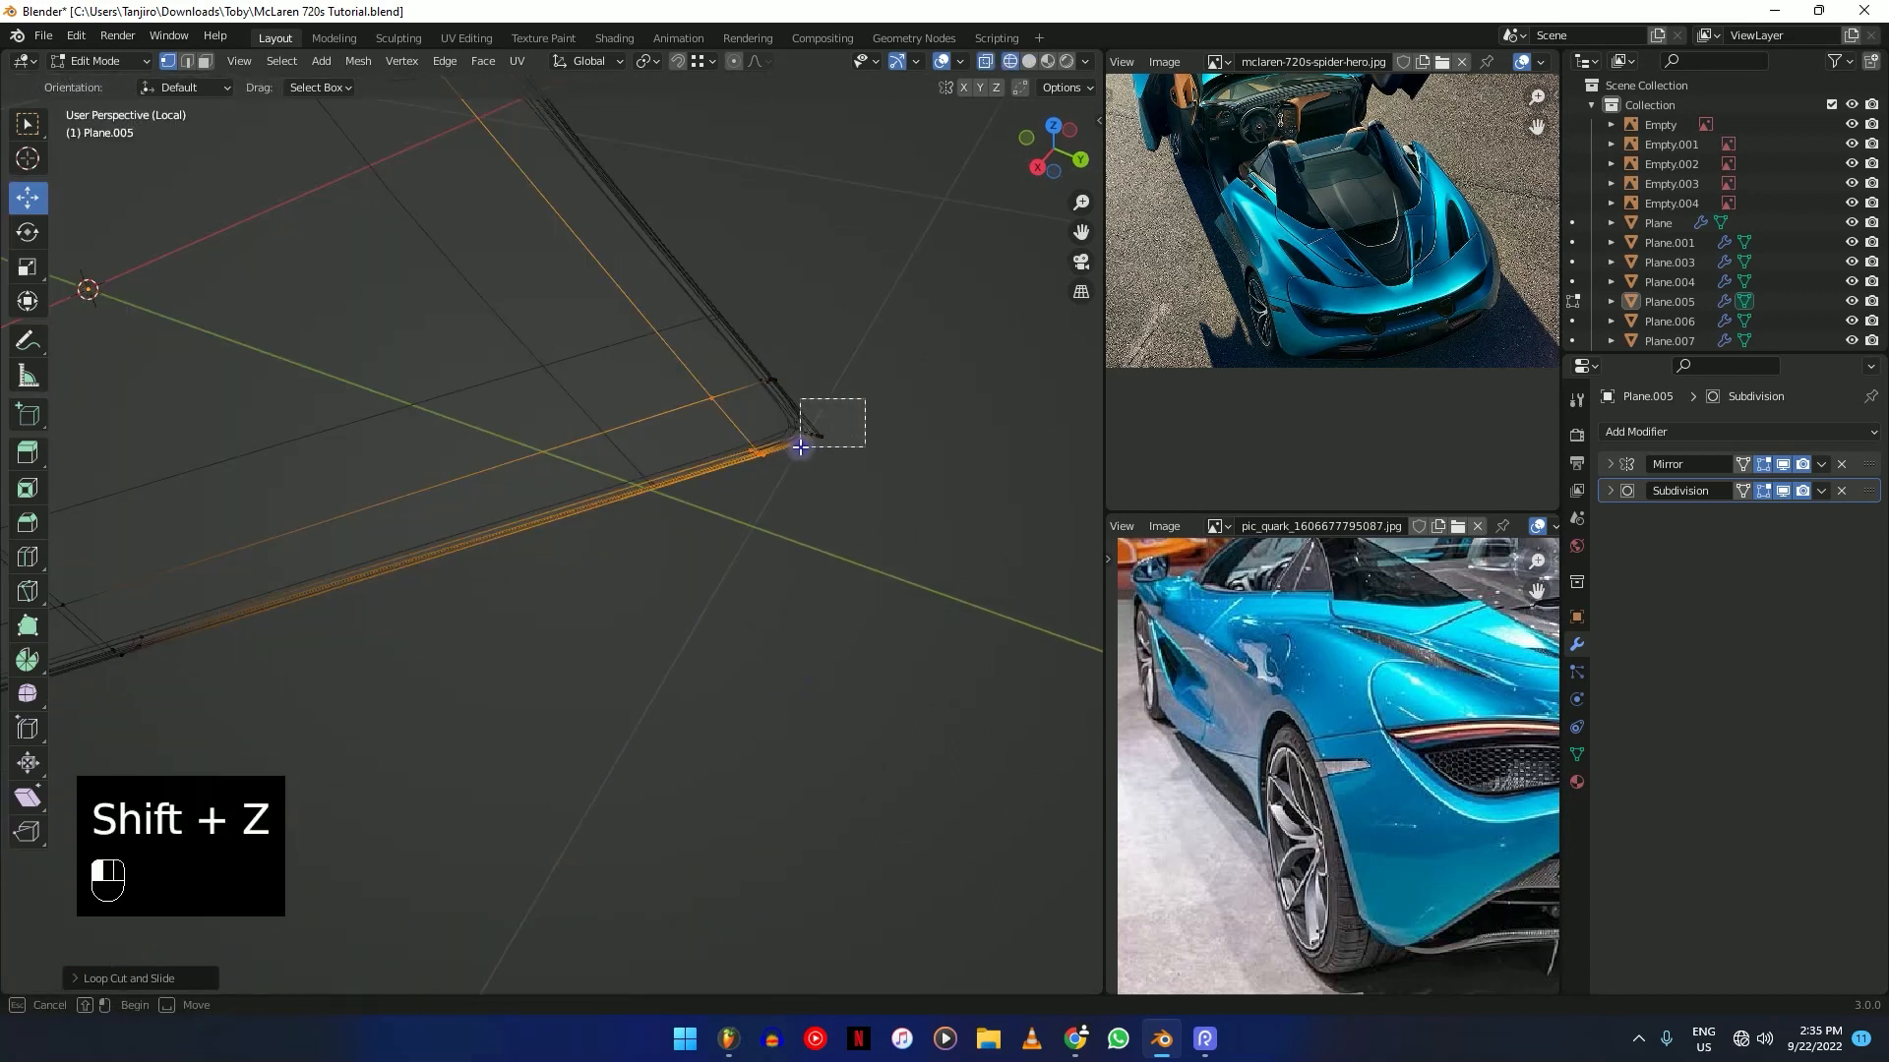
left_click_drag(800, 447, 800, 447)
key("shift+z")
key("shift+e")
left_click(858, 554)
Select the fender's rear corner just below the slot through the wireframe and crease it by about 0.55.
scroll(816, 325, "down", 1)
middle_click_drag(813, 316, 777, 552, "shift")
middle_click_drag(678, 709, 698, 711)
middle_click_drag(697, 711, 699, 685, "ctrl")
key("shift+z")
left_click_drag(737, 638, 709, 682)
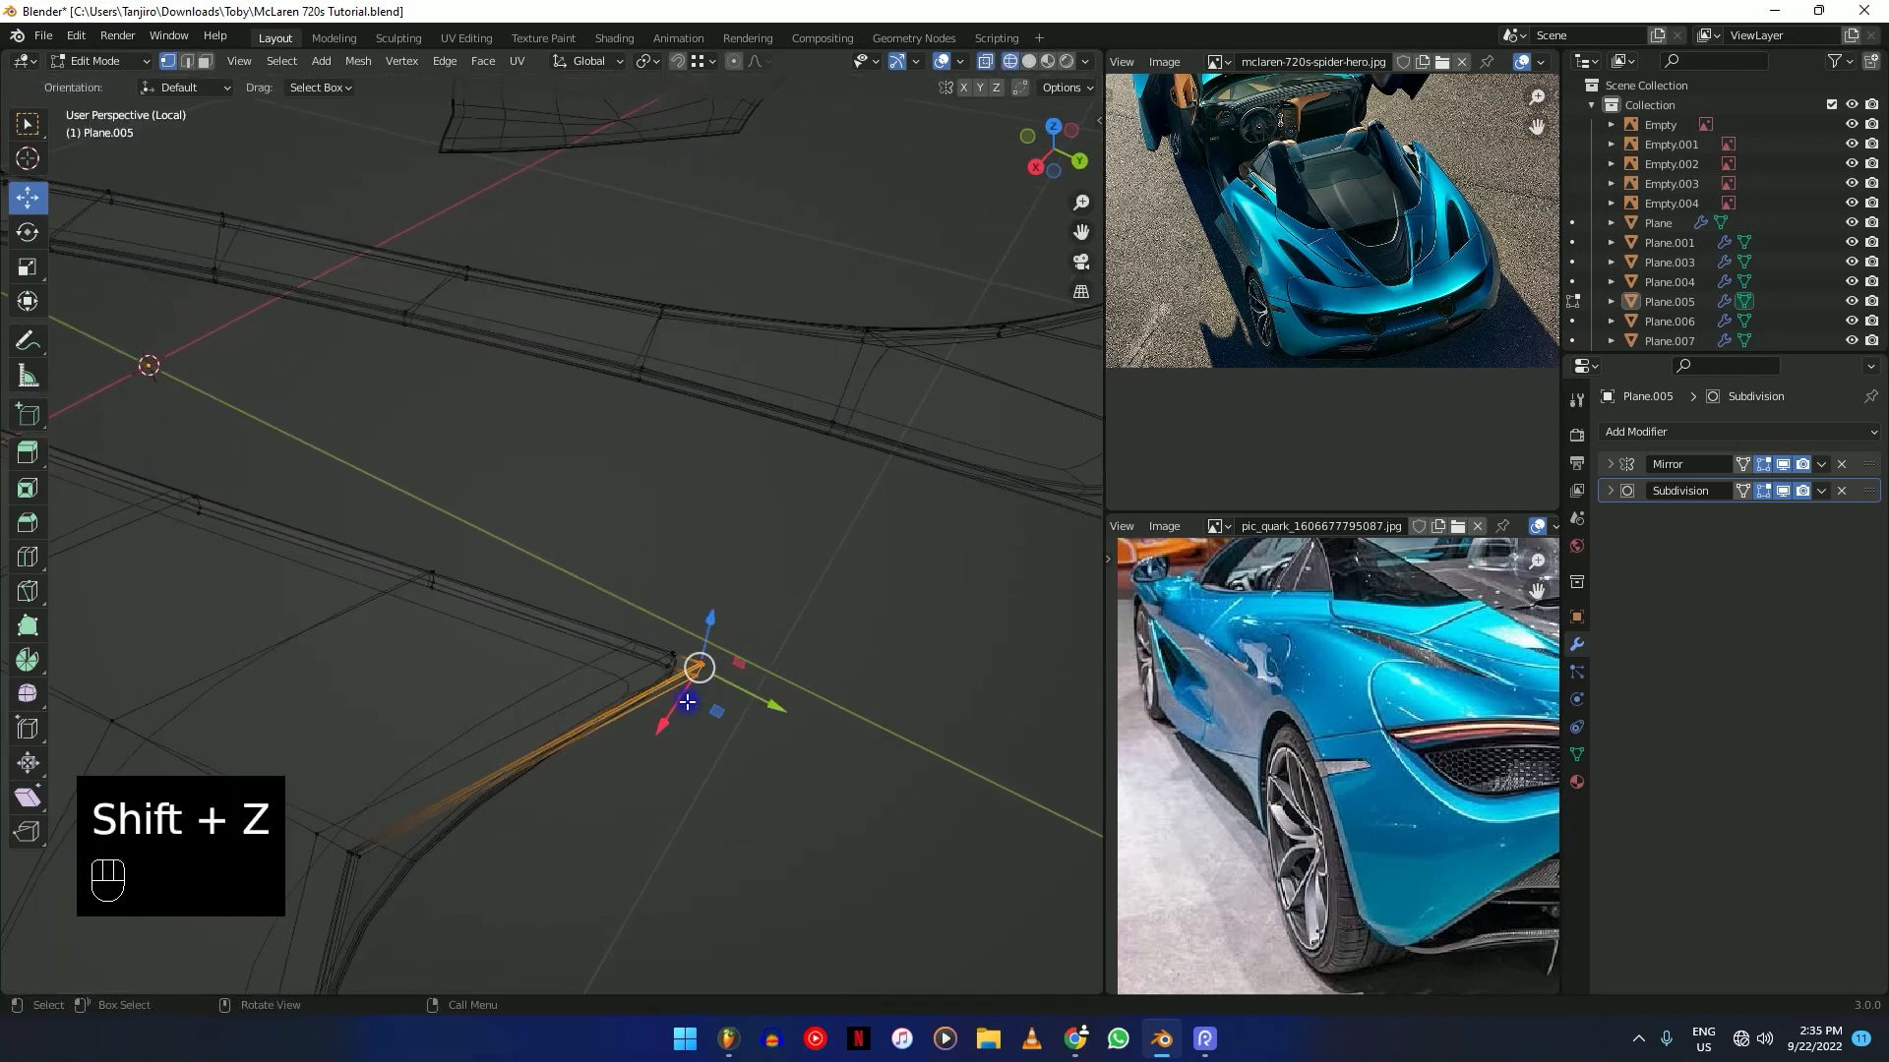
key("shift+z")
key("shift+e")
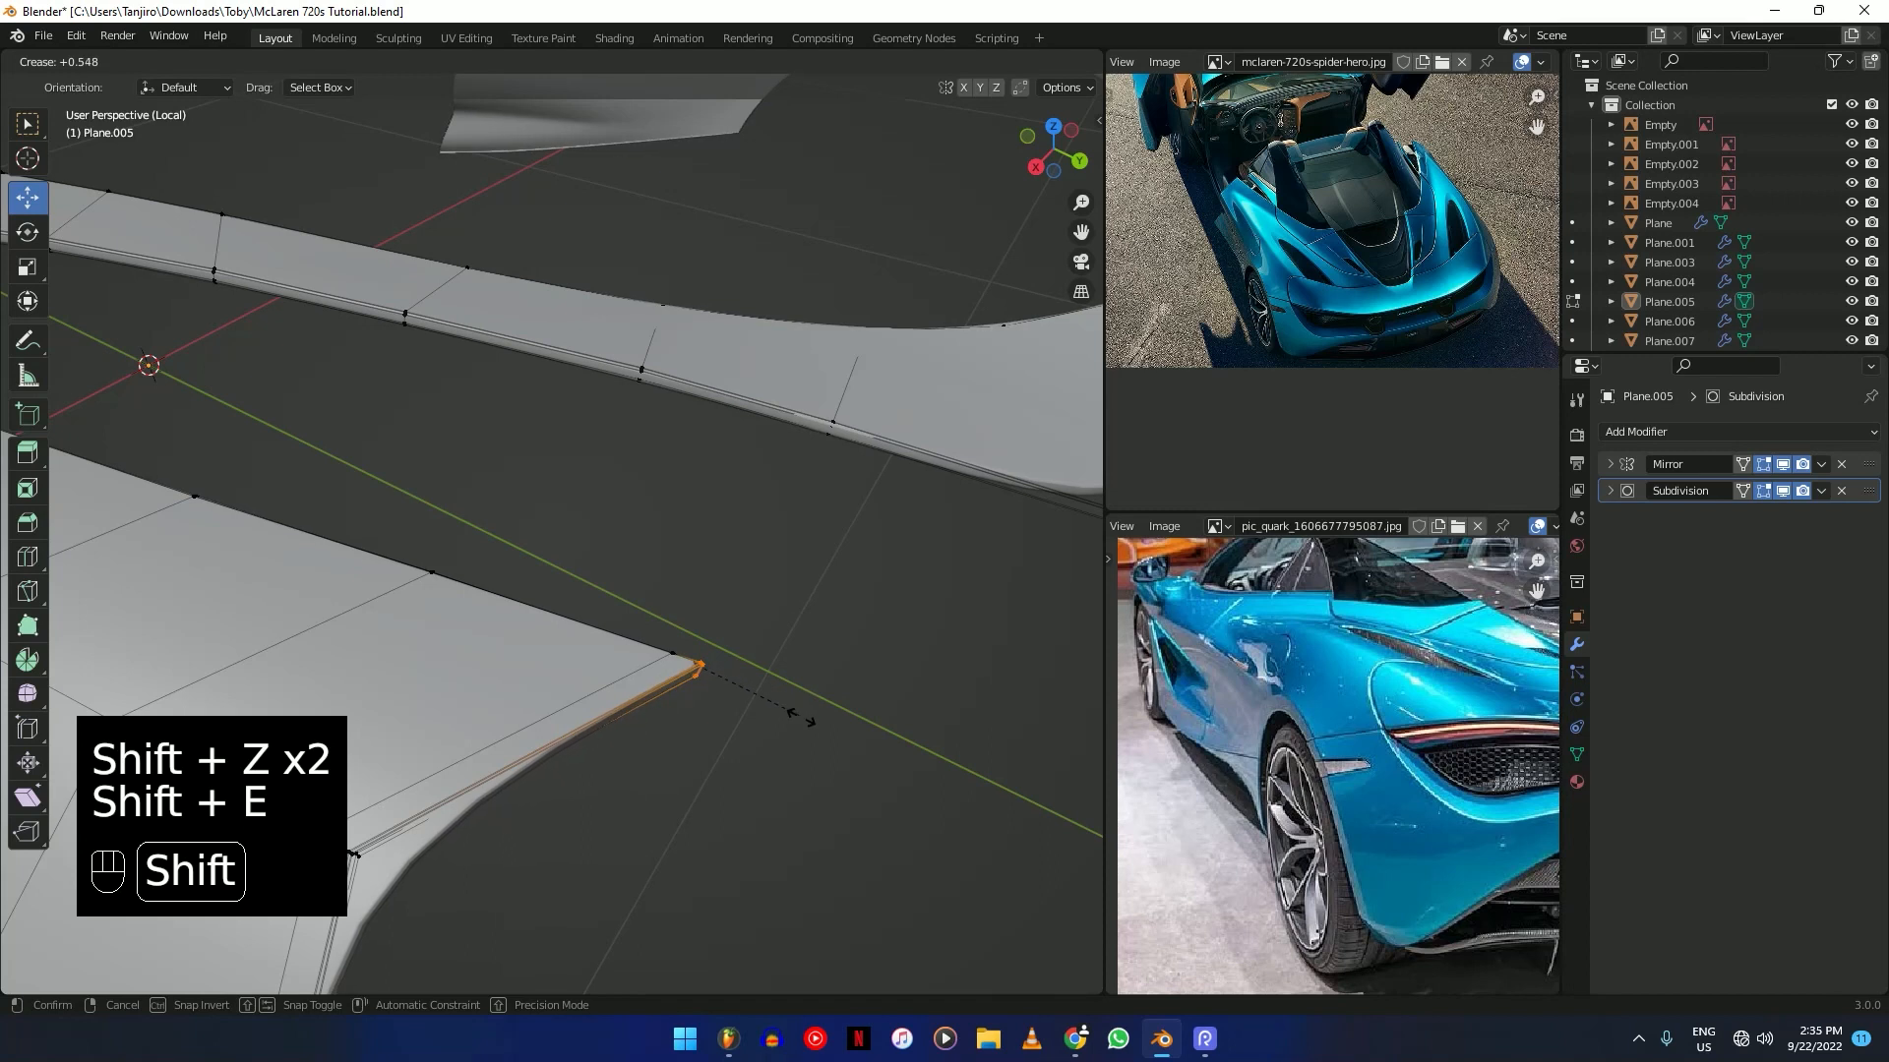
left_click(799, 716)
Cut an even edge loop through the end of the fender's upper arm and slide it close to the rear edge.
key("Tab")
middle_click_drag(801, 717, 649, 600)
middle_click_drag(649, 600, 691, 681)
key("Tab")
middle_click_drag(801, 728, 637, 620, "shift")
middle_click_drag(637, 620, 821, 635)
middle_click_drag(821, 634, 365, 715, "shift")
left_click(365, 738)
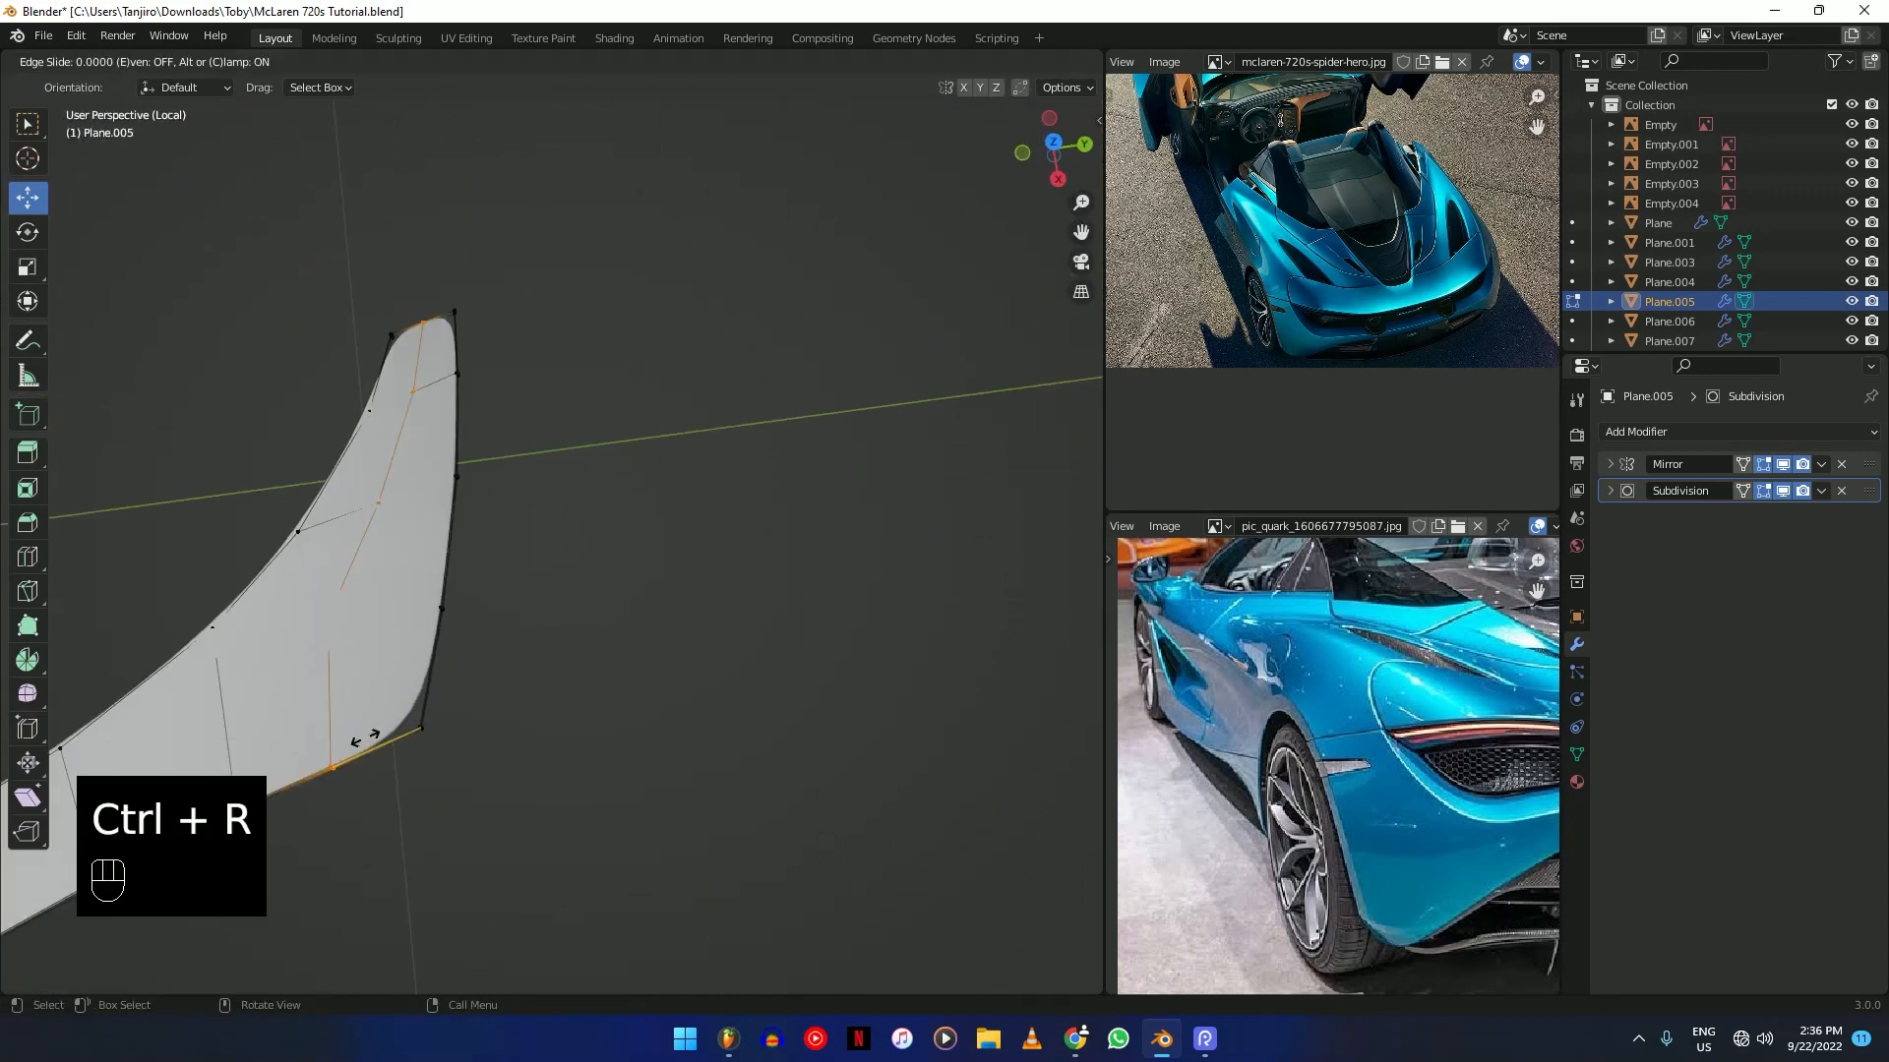
key("e")
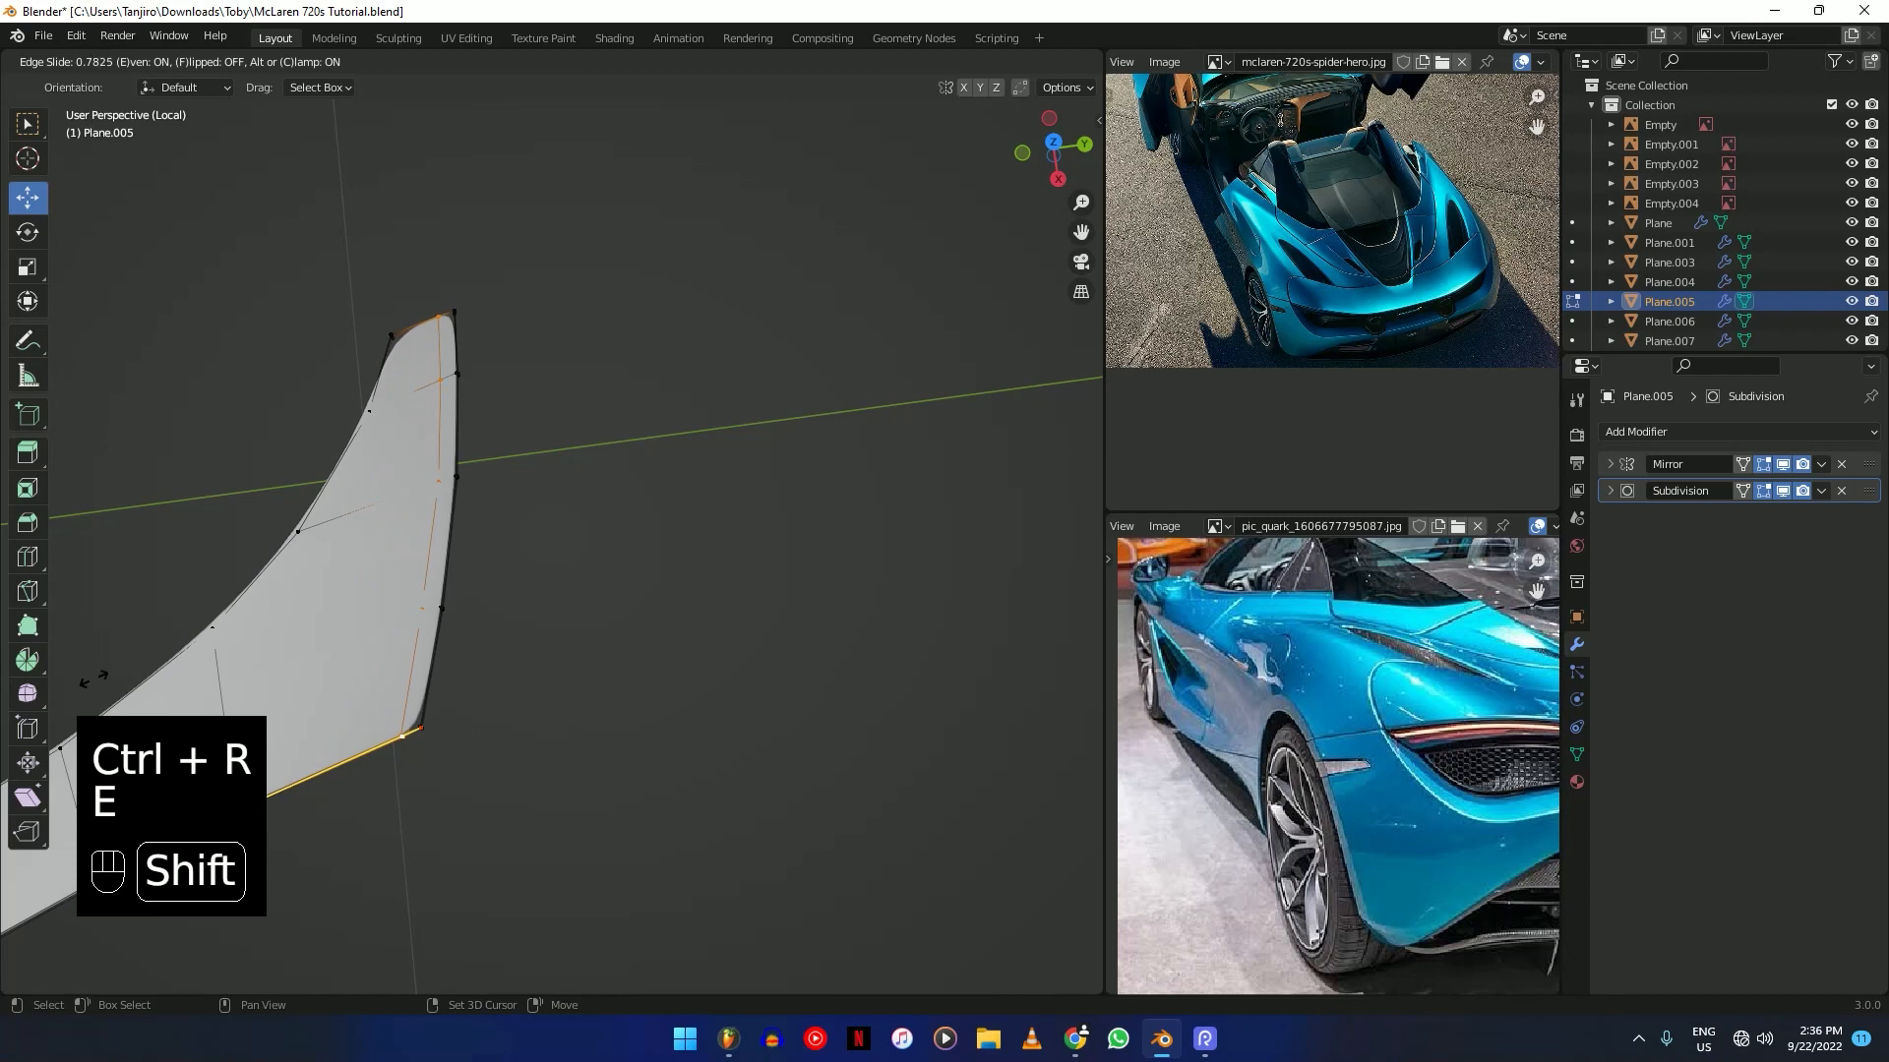
middle_click_drag(507, 719, 666, 587, "shift")
Crease the outer rear corner of the fender's upper arm.
key("shift+z")
key("shift+e")
left_click(758, 489)
middle_click_drag(758, 489, 790, 580, "shift")
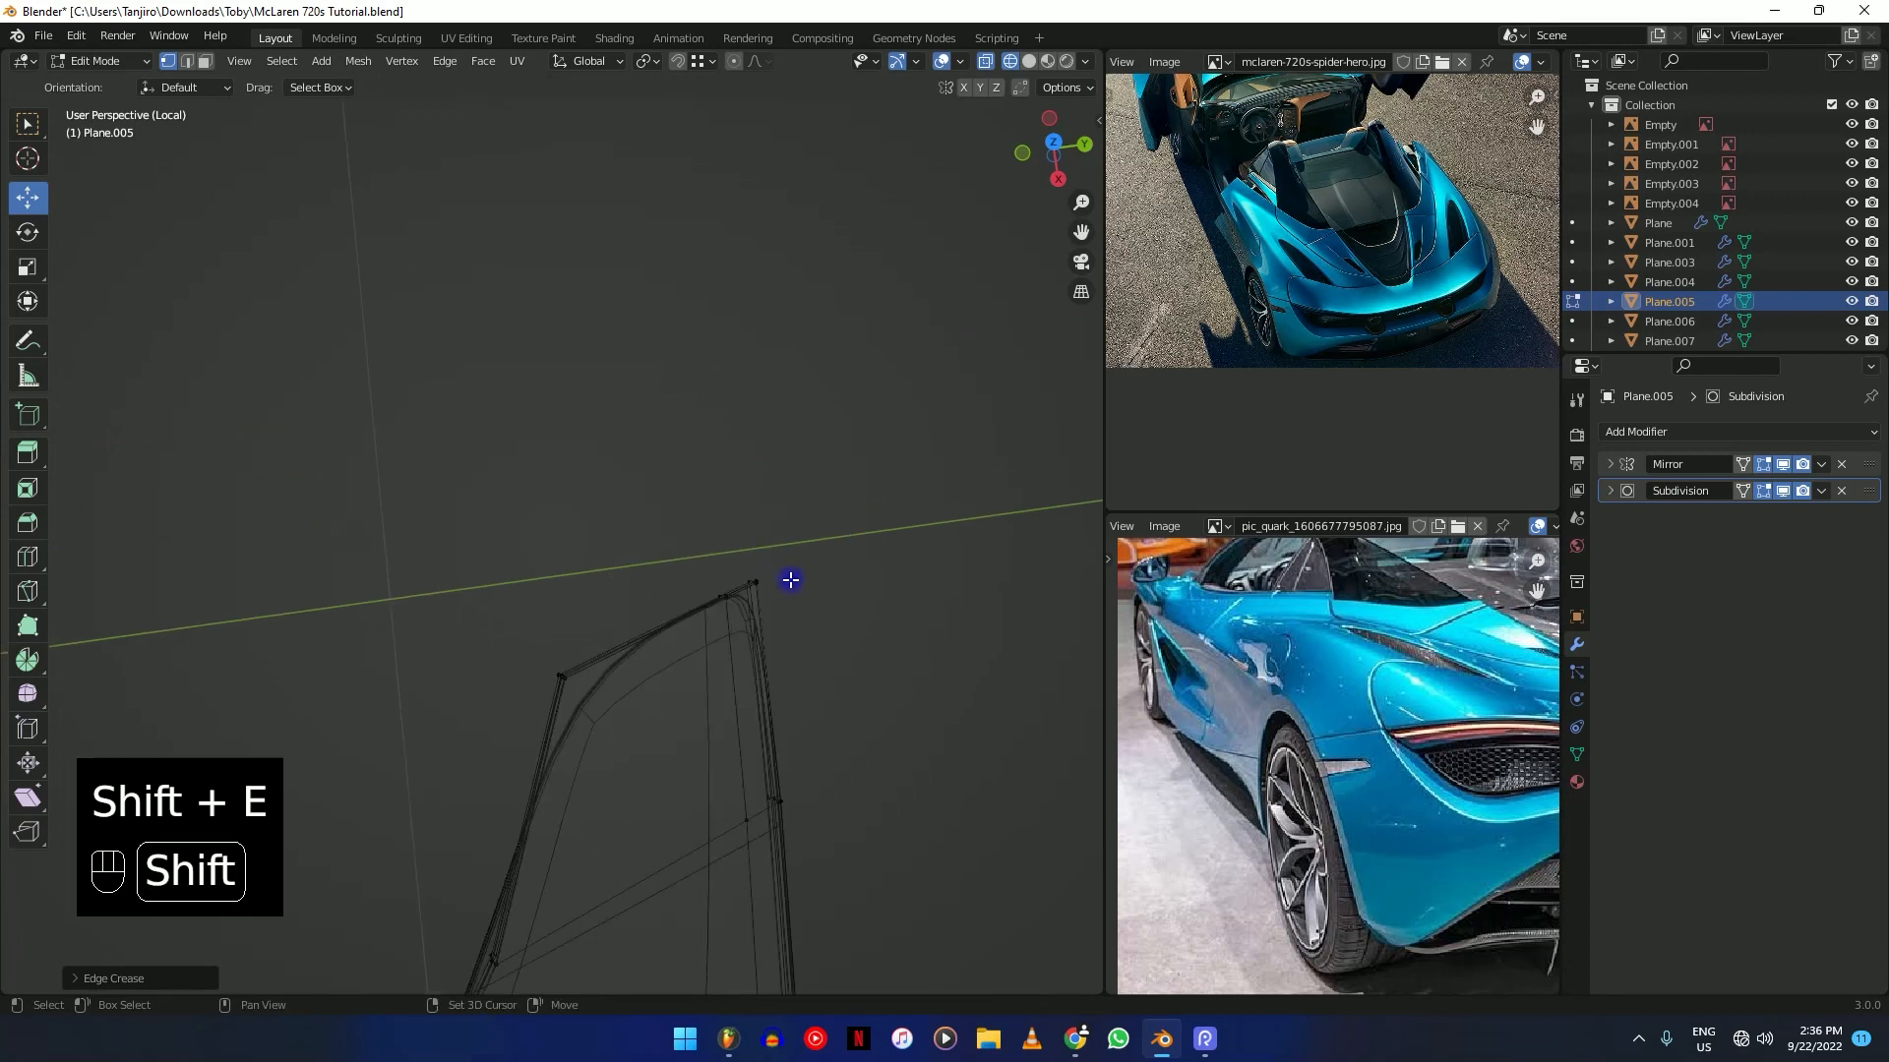
Select the inner rear corner at the tip of the fender's upper arm and crease it.
key("shift+z")
key("shift+z")
key("shift+z")
left_click(753, 585, "shift")
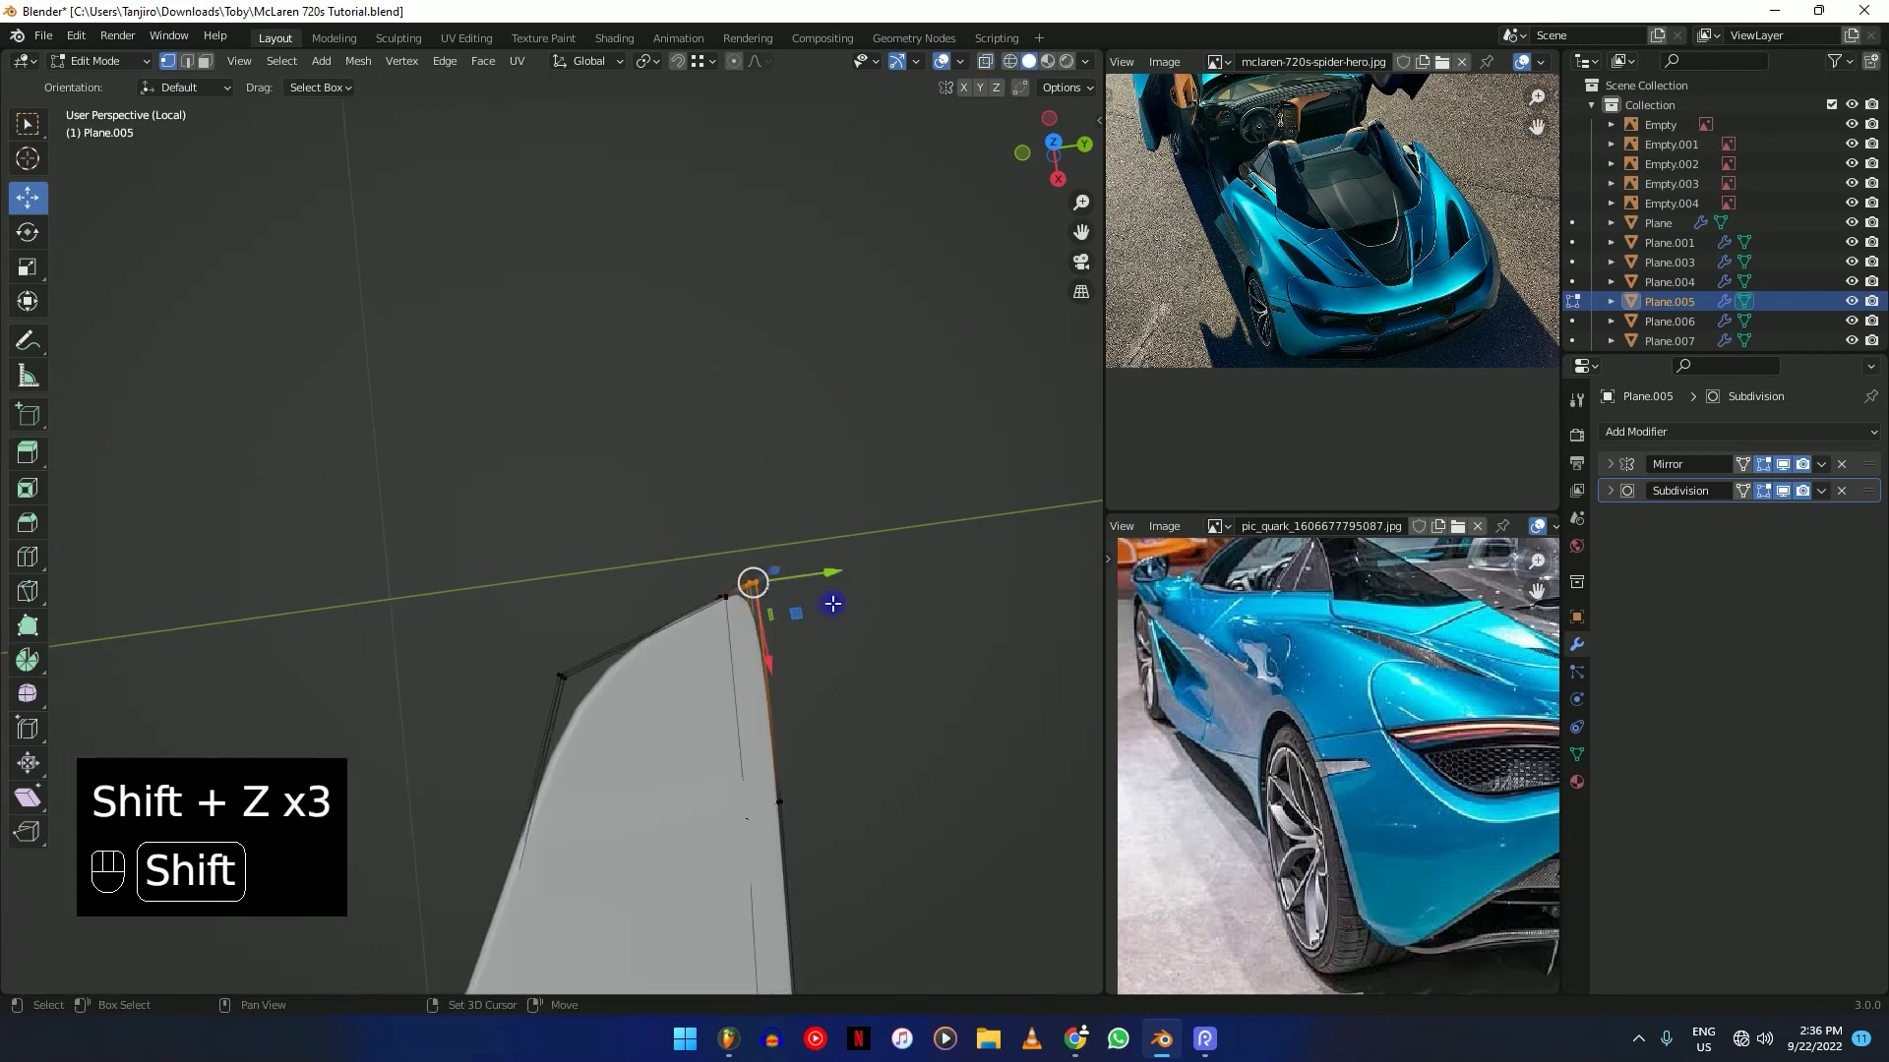
left_click(750, 577)
middle_click_drag(750, 578, 708, 540, "shift")
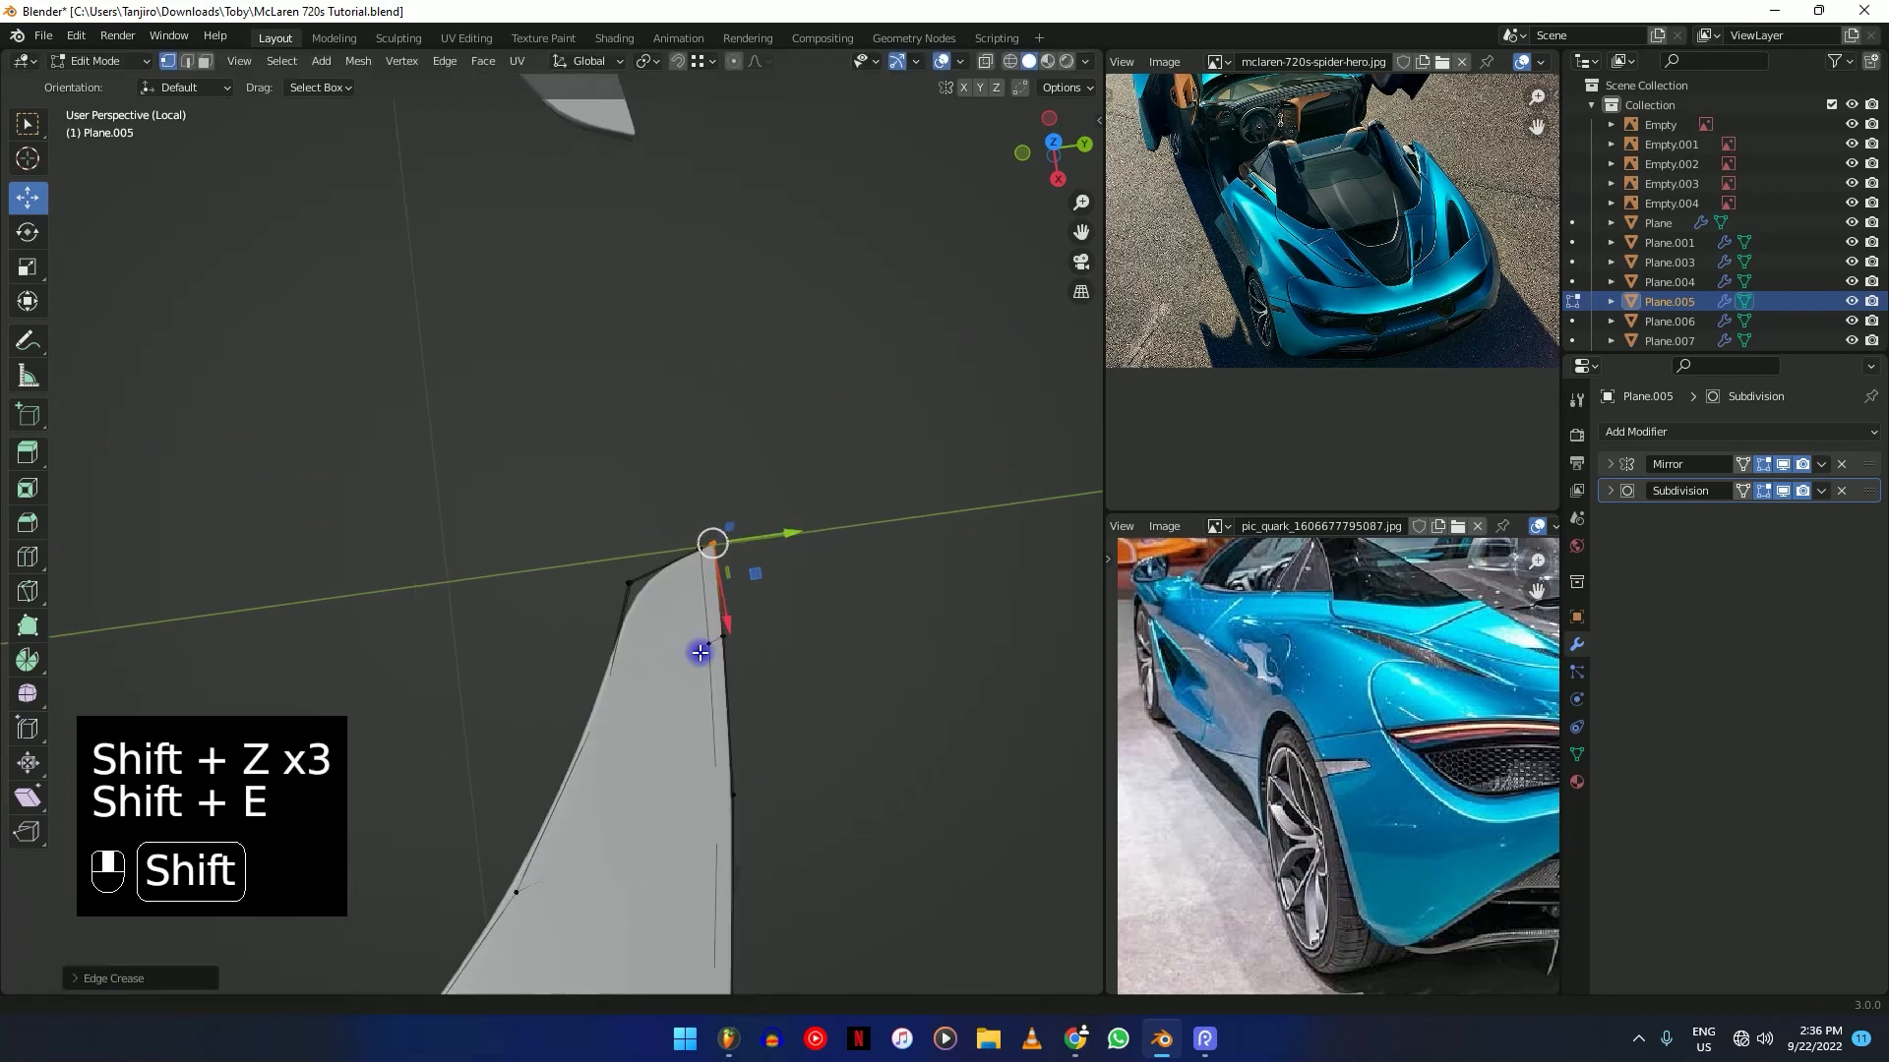
Select the inner front corner of the arm's tip through the wireframe and crease it.
key("shift+z")
middle_click_drag(605, 613, 662, 637)
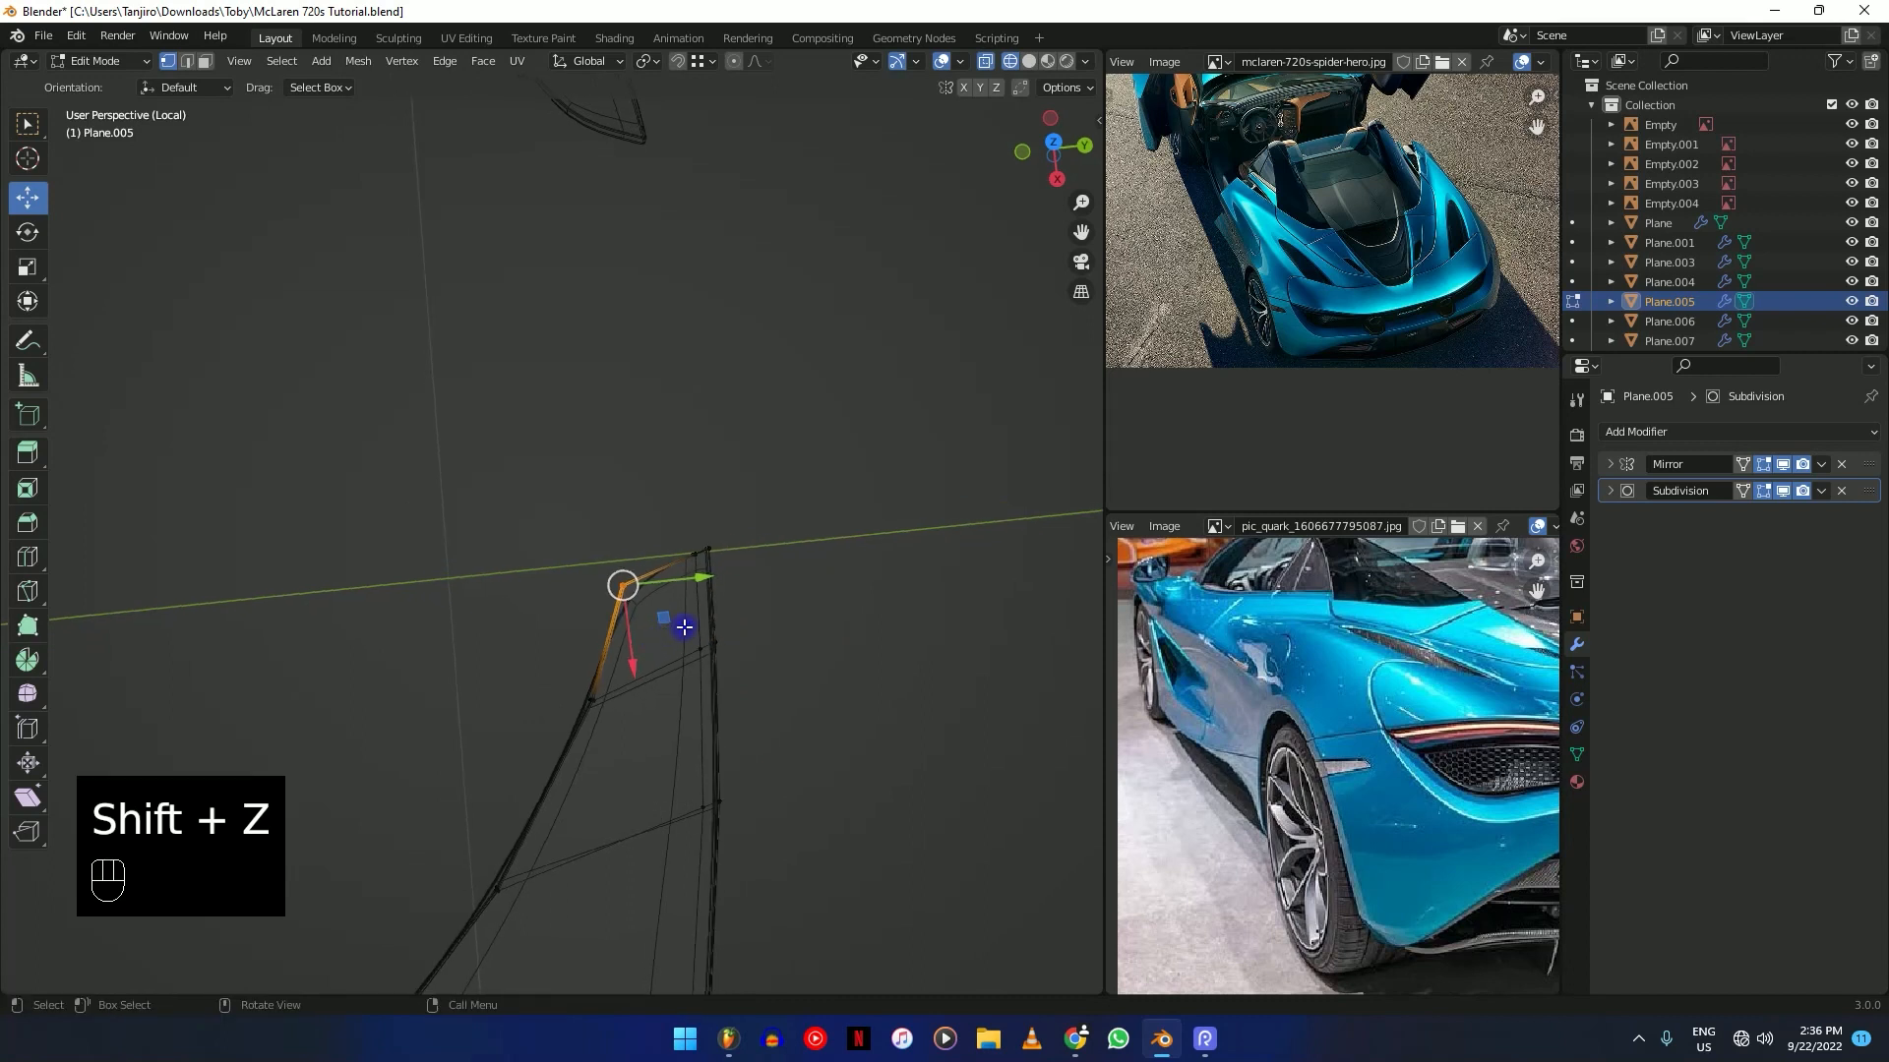
key("shift+z")
key("shift+e")
left_click(752, 697)
Crease the peak on the fender's upper edge, just ahead of where it dips into the arm.
scroll(742, 688, "down", 7)
middle_click_drag(742, 688, 472, 589)
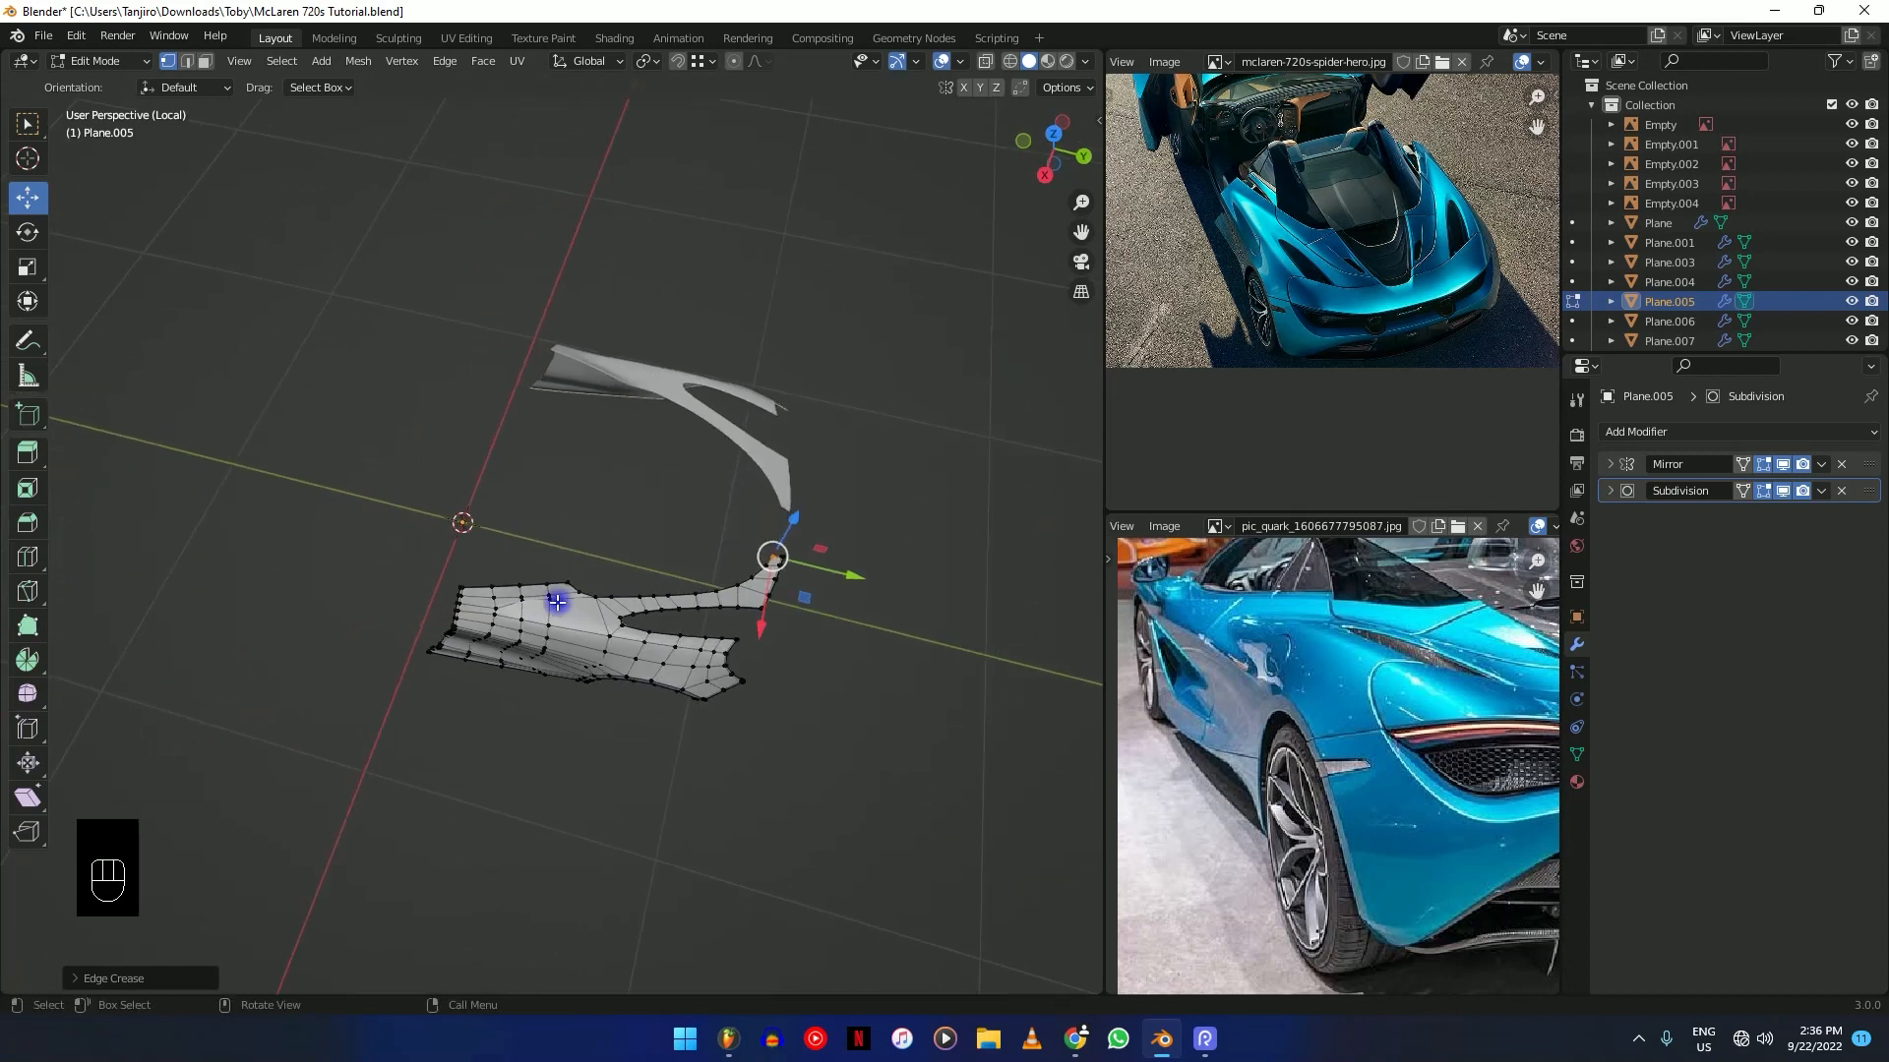
scroll(540, 603, "up", 6)
key("shift+z")
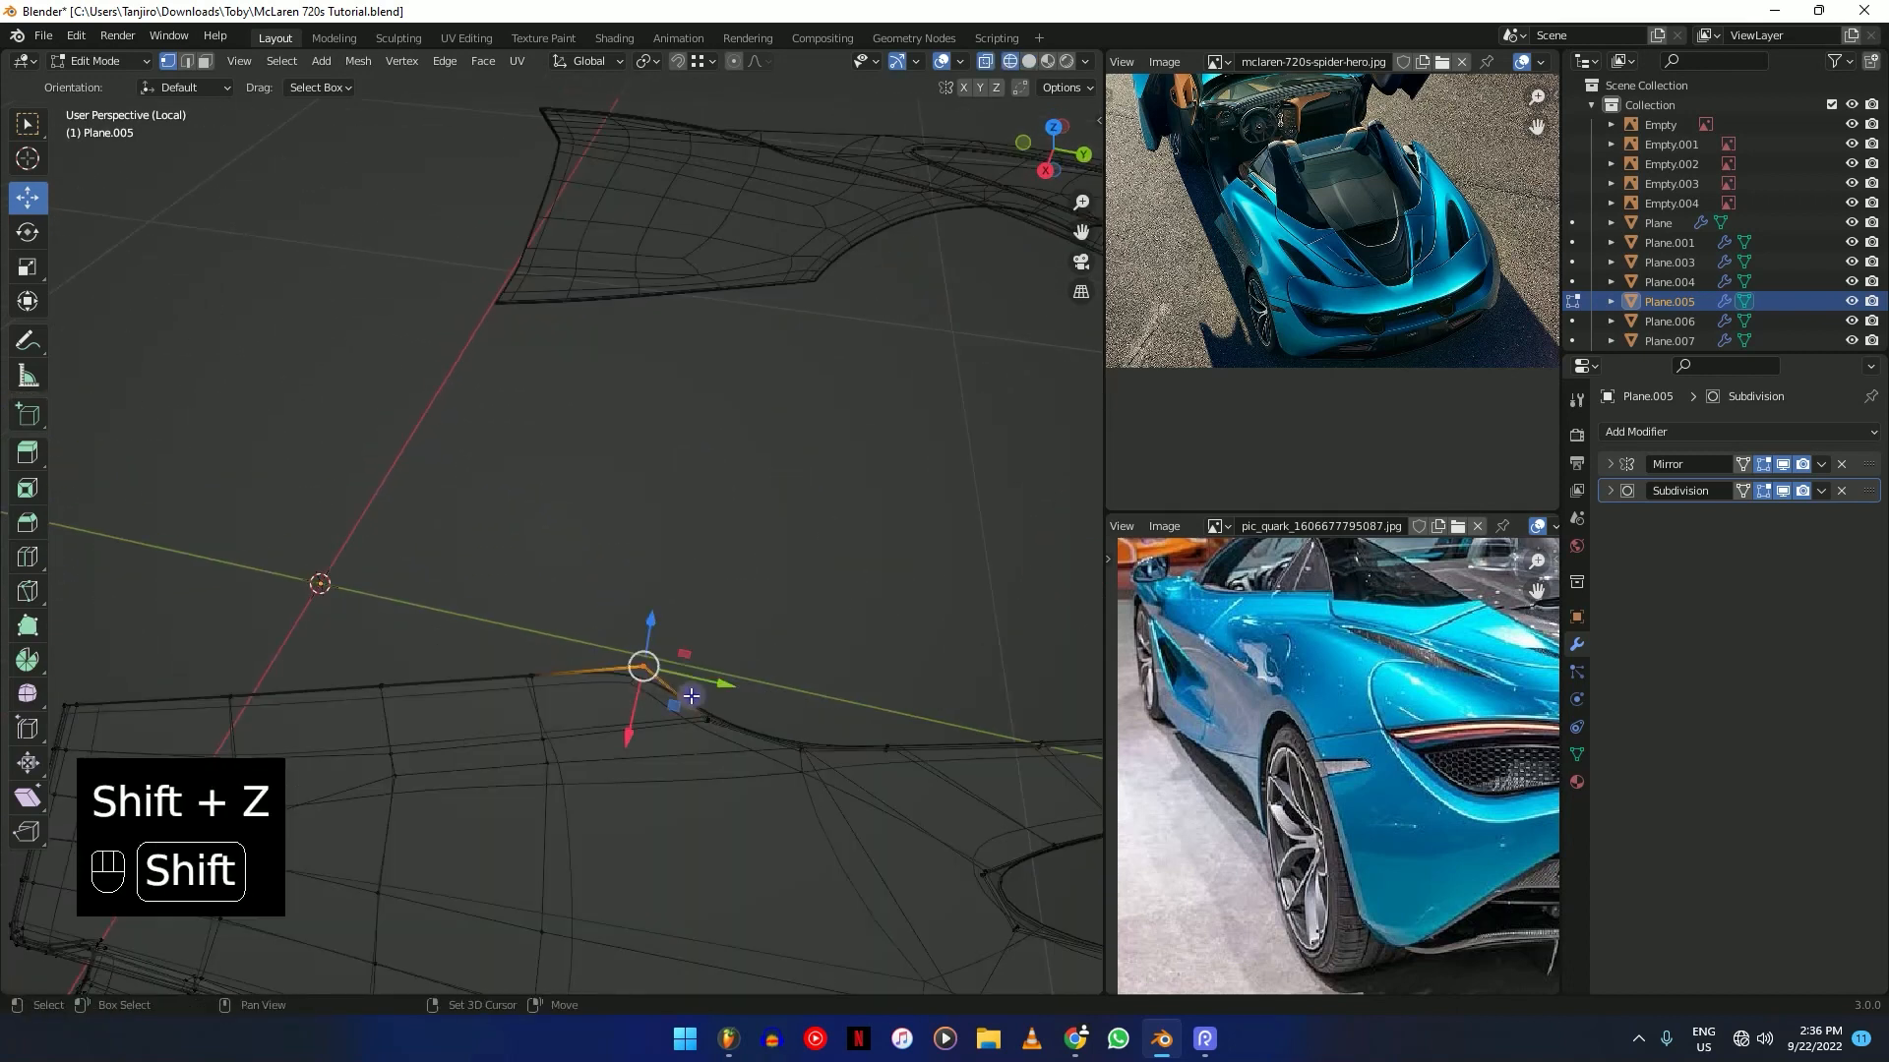
key("shift+z")
key("shift+e")
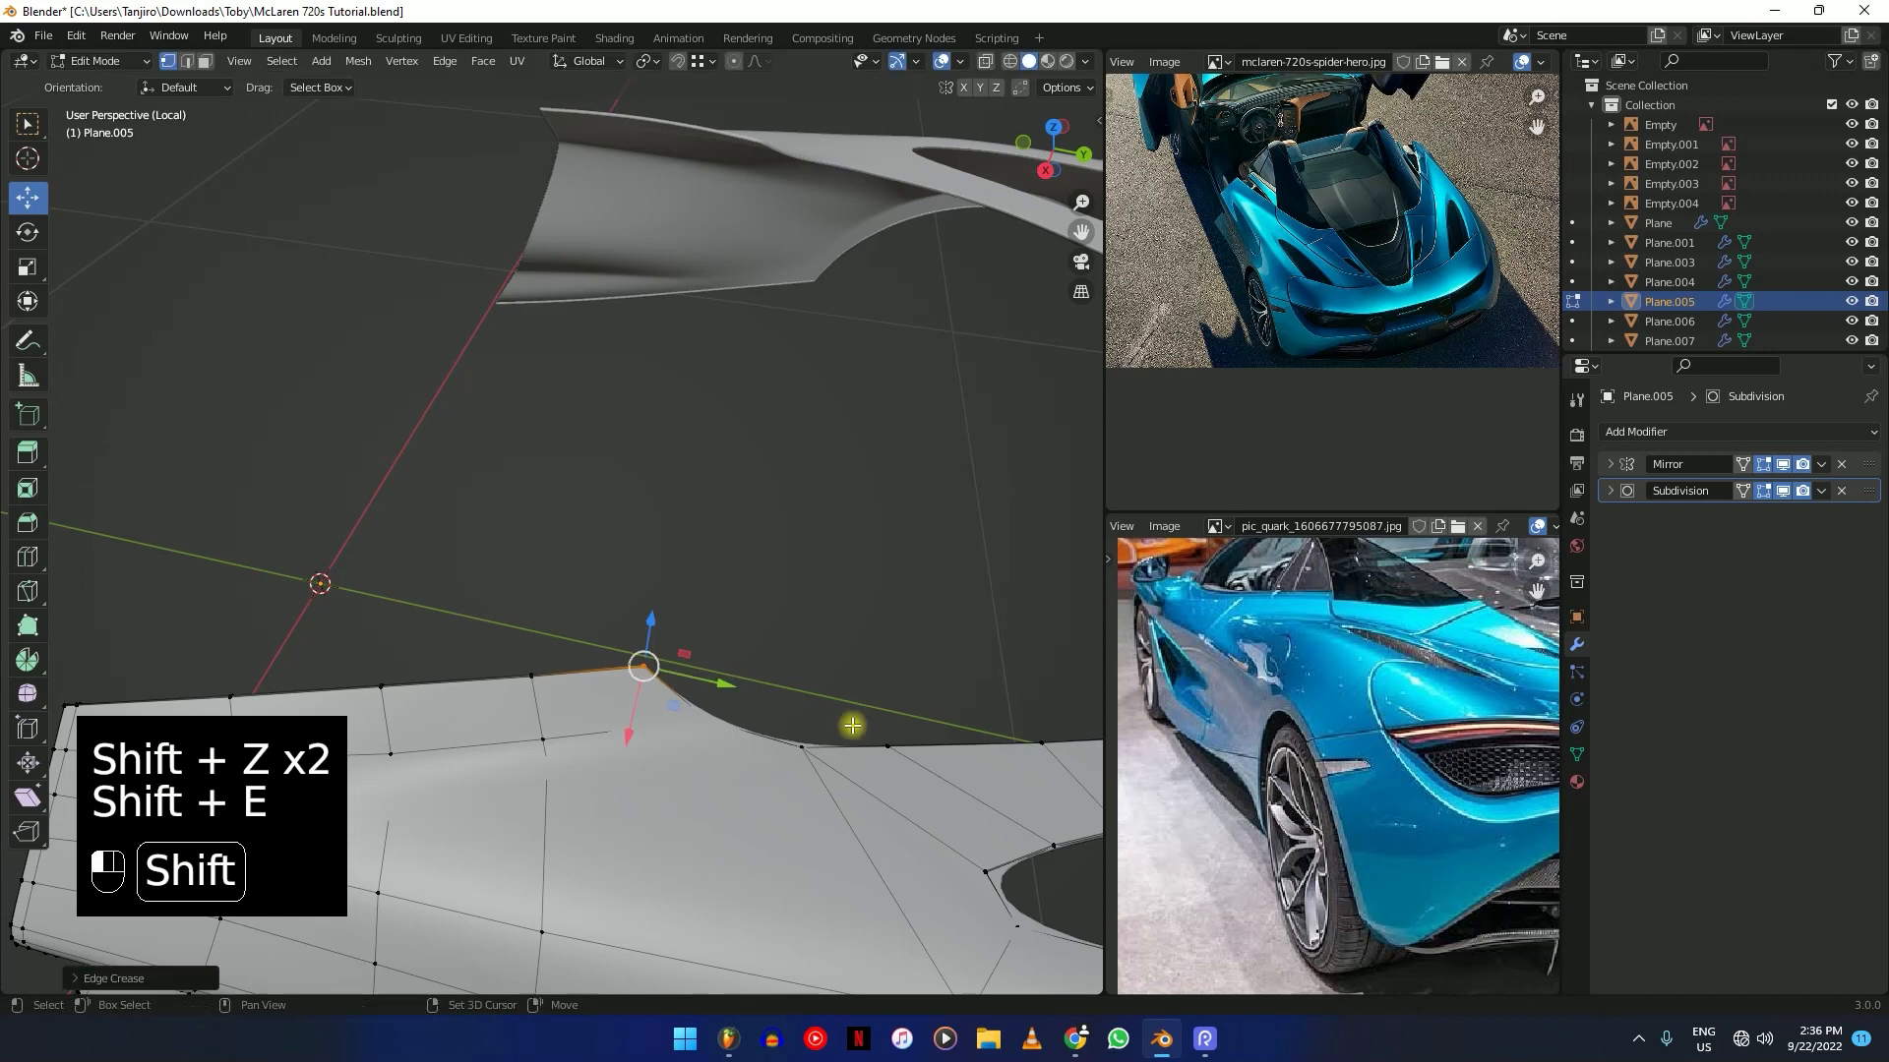
Return to Object Mode and examine the fender's smoothed surface and creased corners from several angles.
scroll(852, 726, "down", 5)
middle_click_drag(796, 683, 823, 624)
scroll(820, 624, "up", 1)
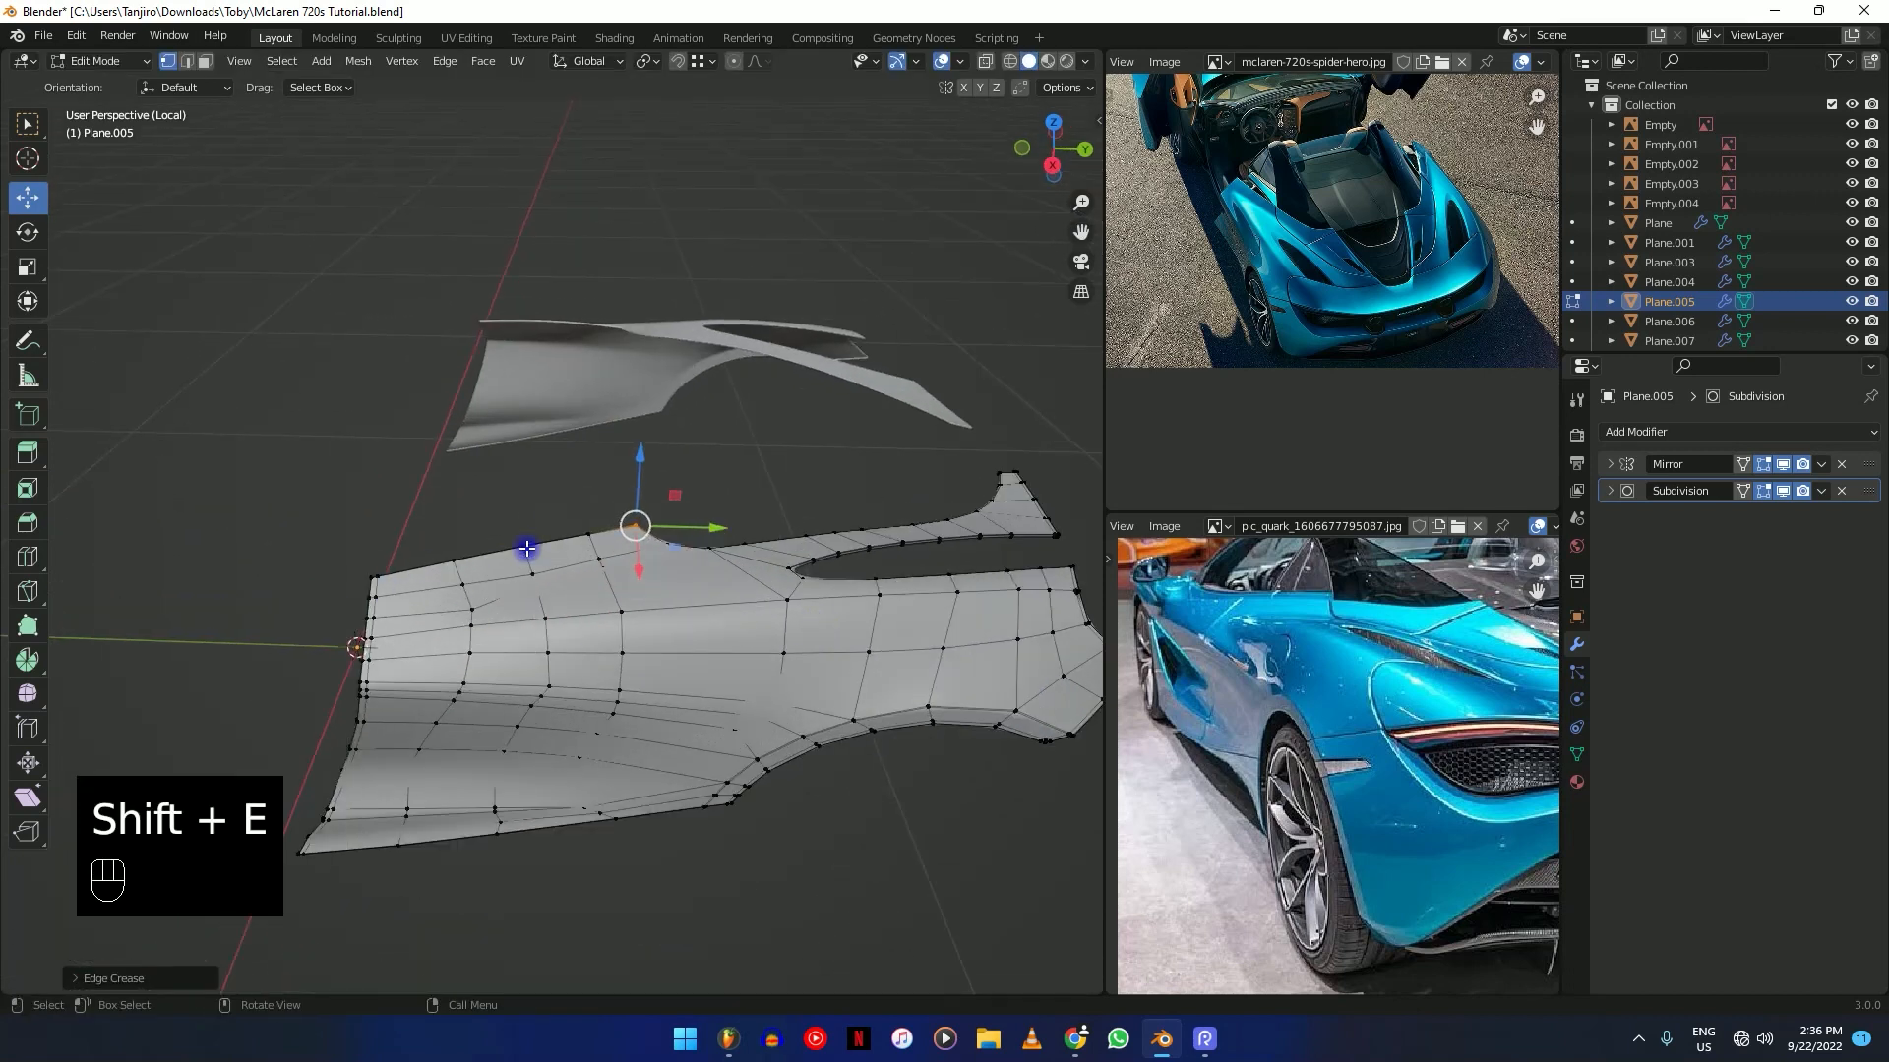
middle_click_drag(787, 560, 839, 696)
key("Tab")
left_click(687, 879)
scroll(709, 669, "up", 2)
middle_click_drag(712, 655, 753, 738)
left_click(695, 505)
key("Tab")
key("Tab")
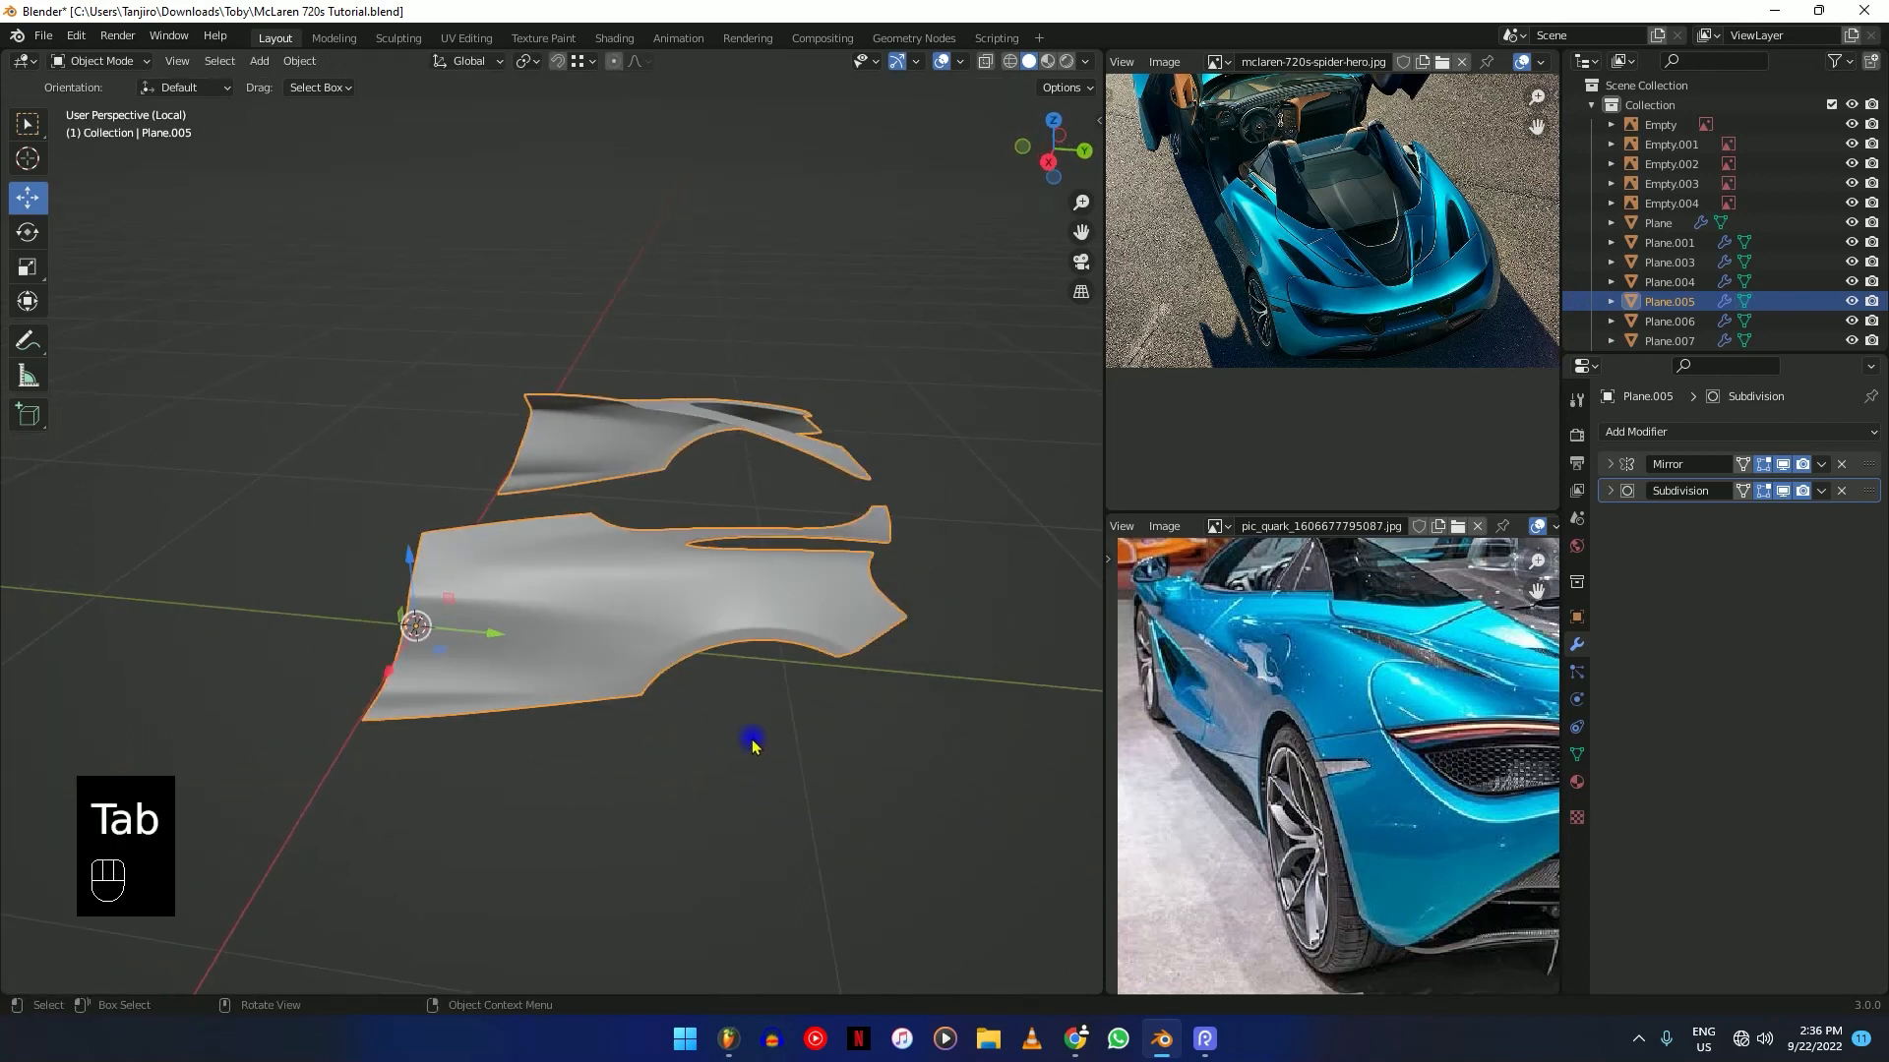
Leave the fender's local view and isolate the rear bumper panel, viewing it from its inner side.
key("slash")
scroll(754, 646, "down", 2)
mouse_move(755, 646)
middle_mouse_down()
mouse_move(784, 700)
mouse_move(788, 637)
mouse_move(599, 623)
mouse_move(689, 624)
mouse_move(726, 658)
middle_mouse_up()
scroll(703, 645, "up", 3)
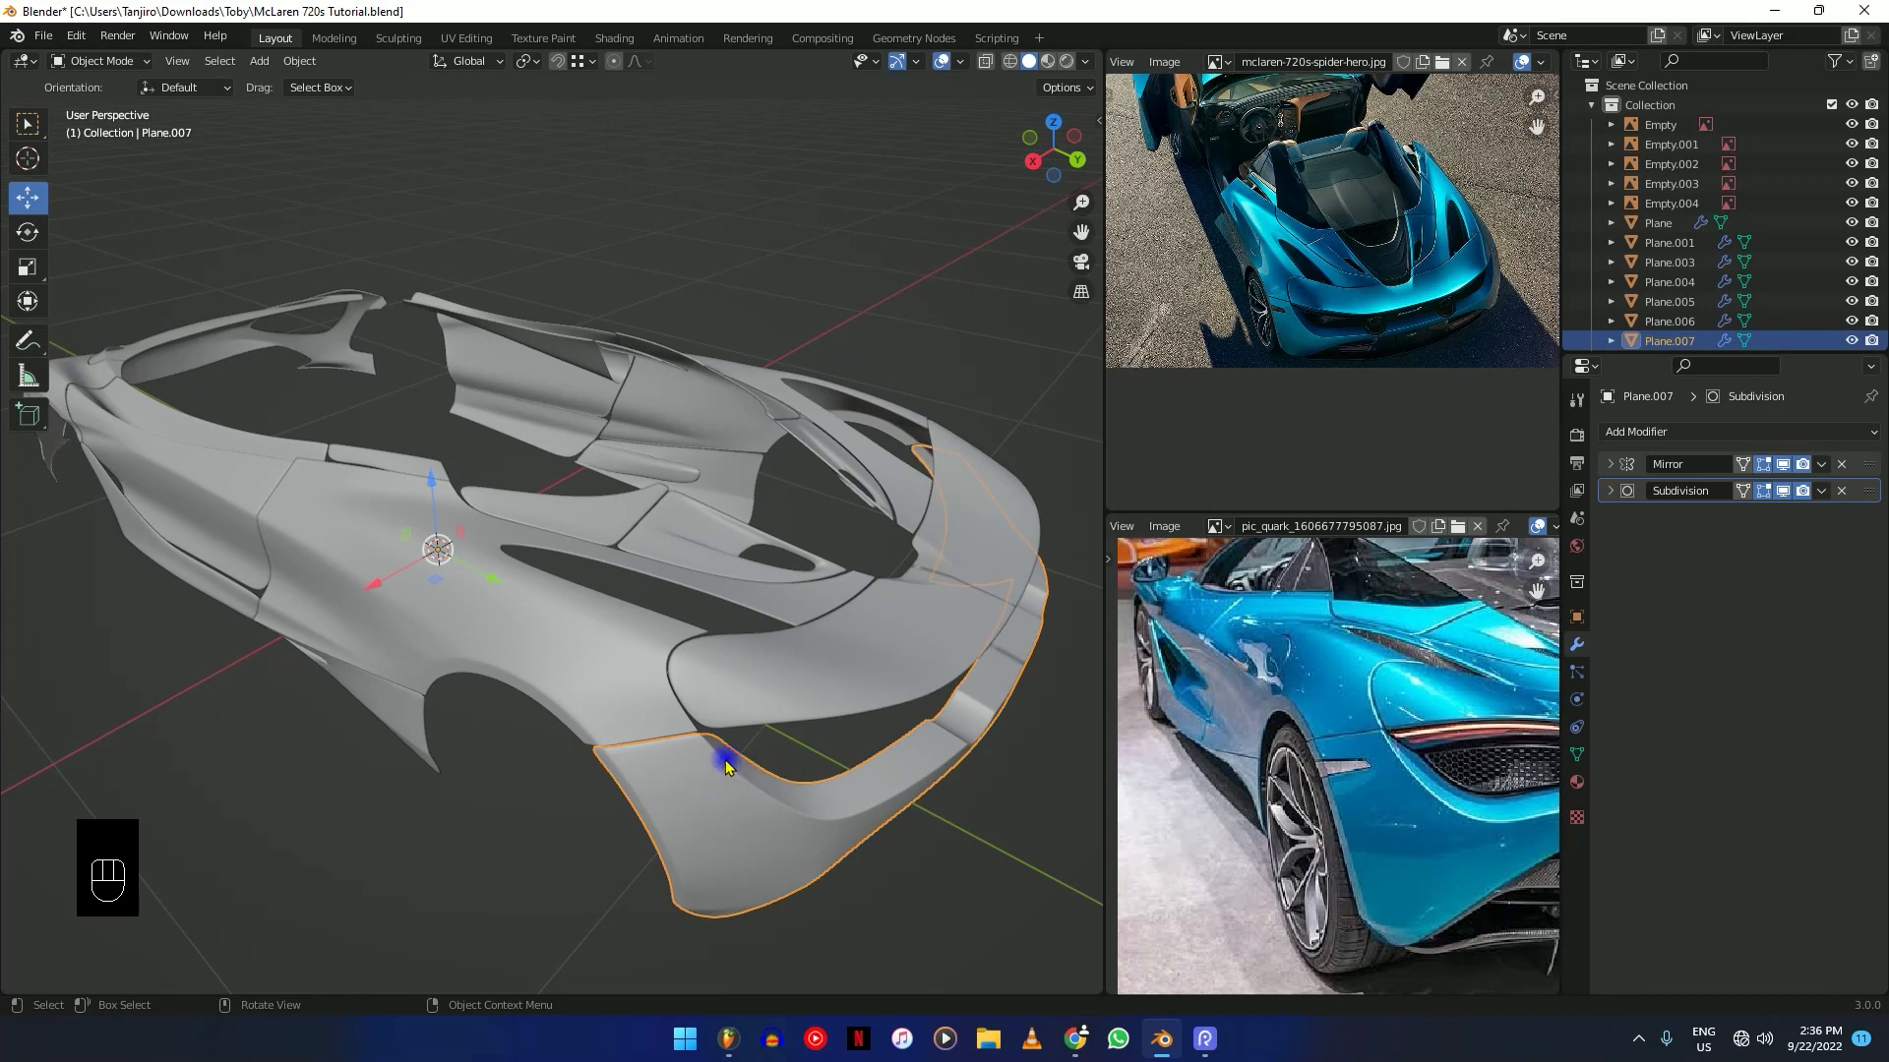
key("slash")
middle_click_drag(718, 772, 868, 585)
scroll(712, 624, "up", 3)
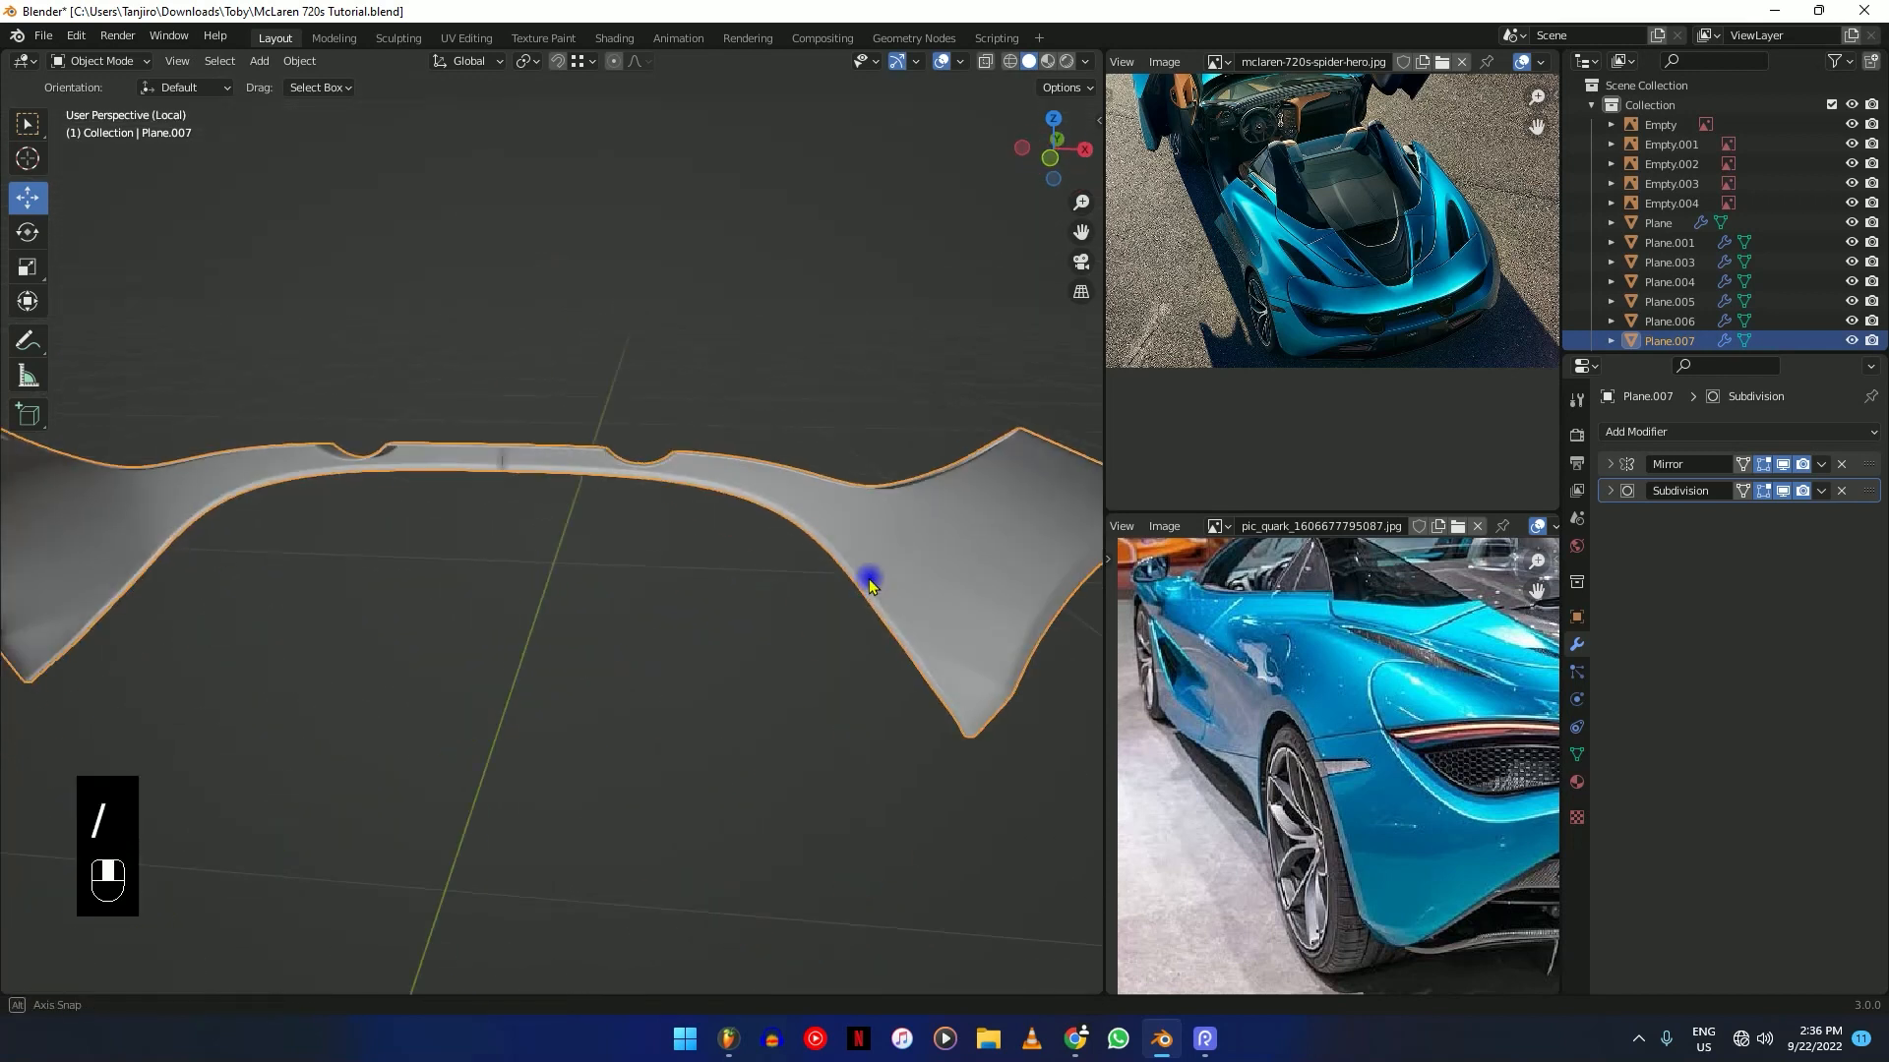
Delete the unwanted rim geometry at the rear bumper's mirror seam and return to Object Mode.
key("Tab")
key("shift+z")
key("shift+z")
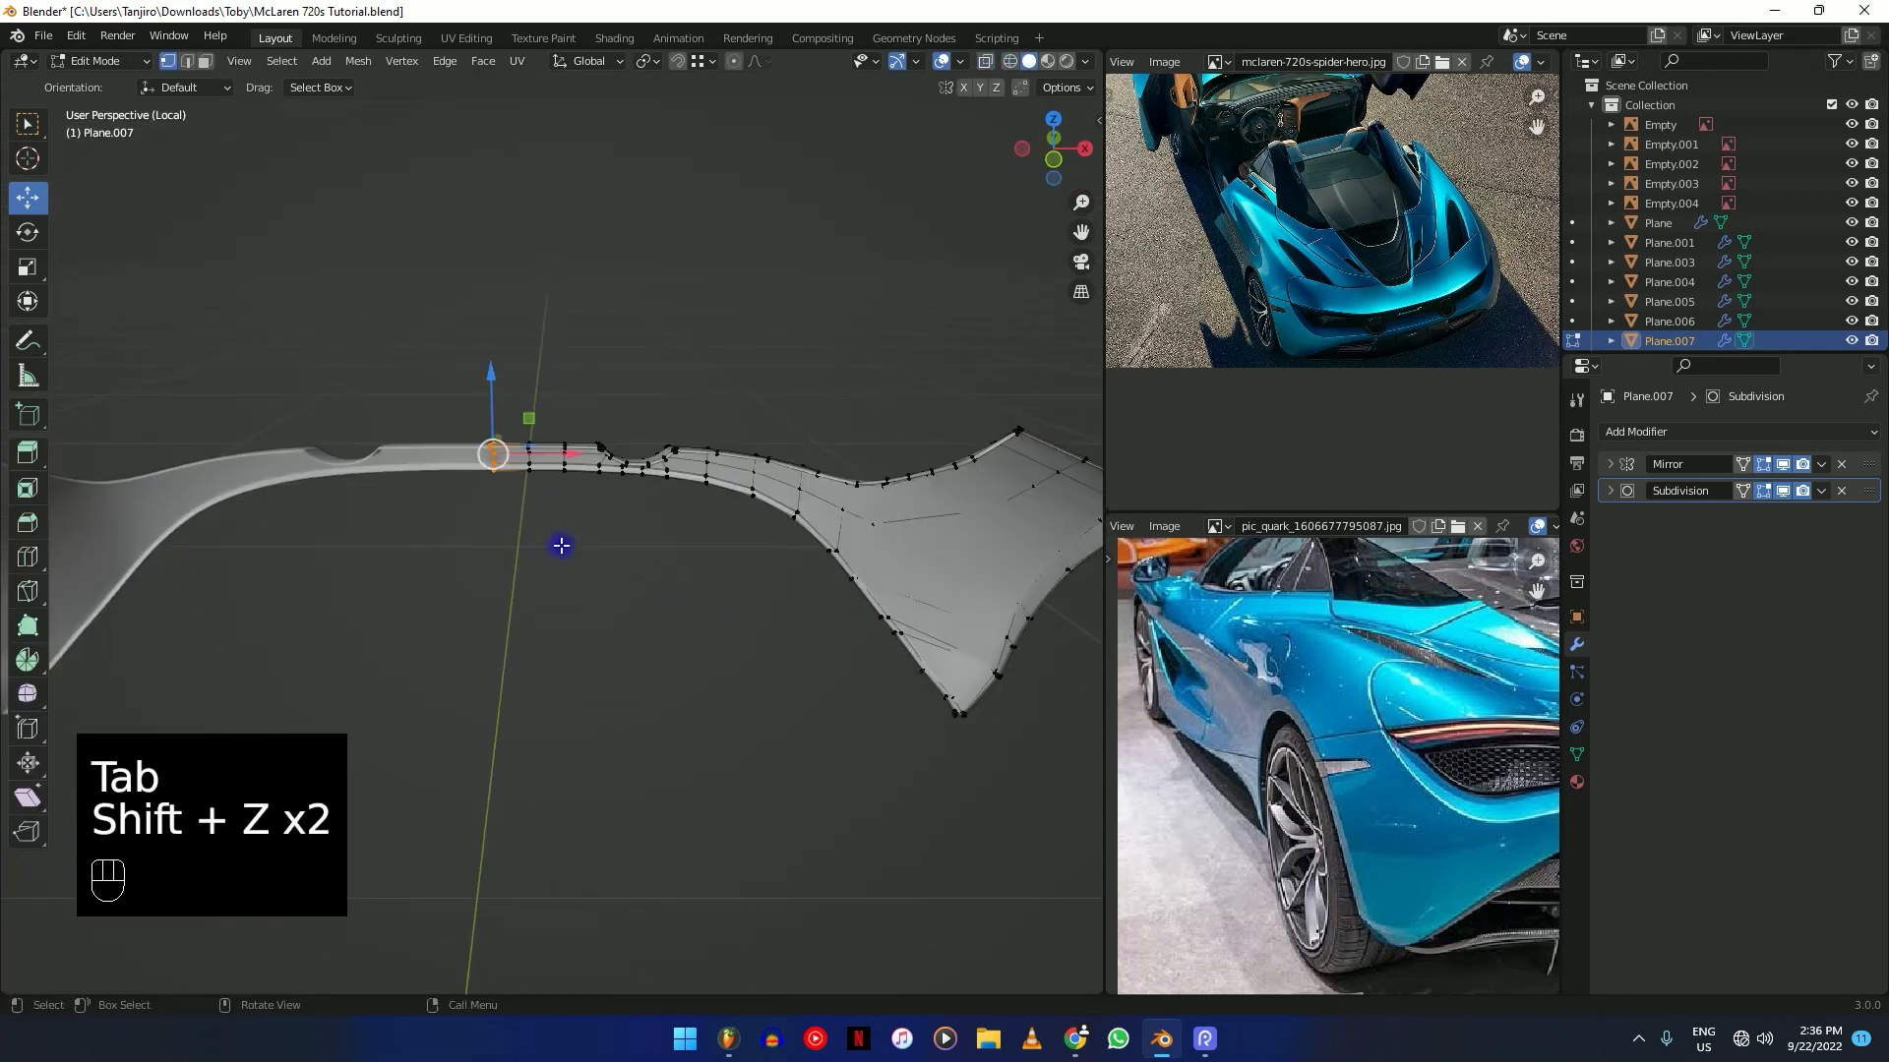
key("x")
key("x")
left_click(561, 544)
key("Tab")
Examine the rear bumper's inner rims and corners from close up.
middle_click_drag(718, 603, 772, 590)
scroll(546, 627, "up", 2)
scroll(725, 600, "up", 2)
middle_click_drag(773, 591, 761, 598, "shift")
middle_click_drag(761, 598, 866, 602)
middle_click_drag(865, 602, 742, 695, "shift")
scroll(713, 654, "up", 3)
In Edit Mode, fatten the rim vertex at the upper inner corner of the bumper's side slightly and slide it along its edge.
key("Tab")
scroll(770, 749, "up", 2)
scroll(826, 777, "down", 3)
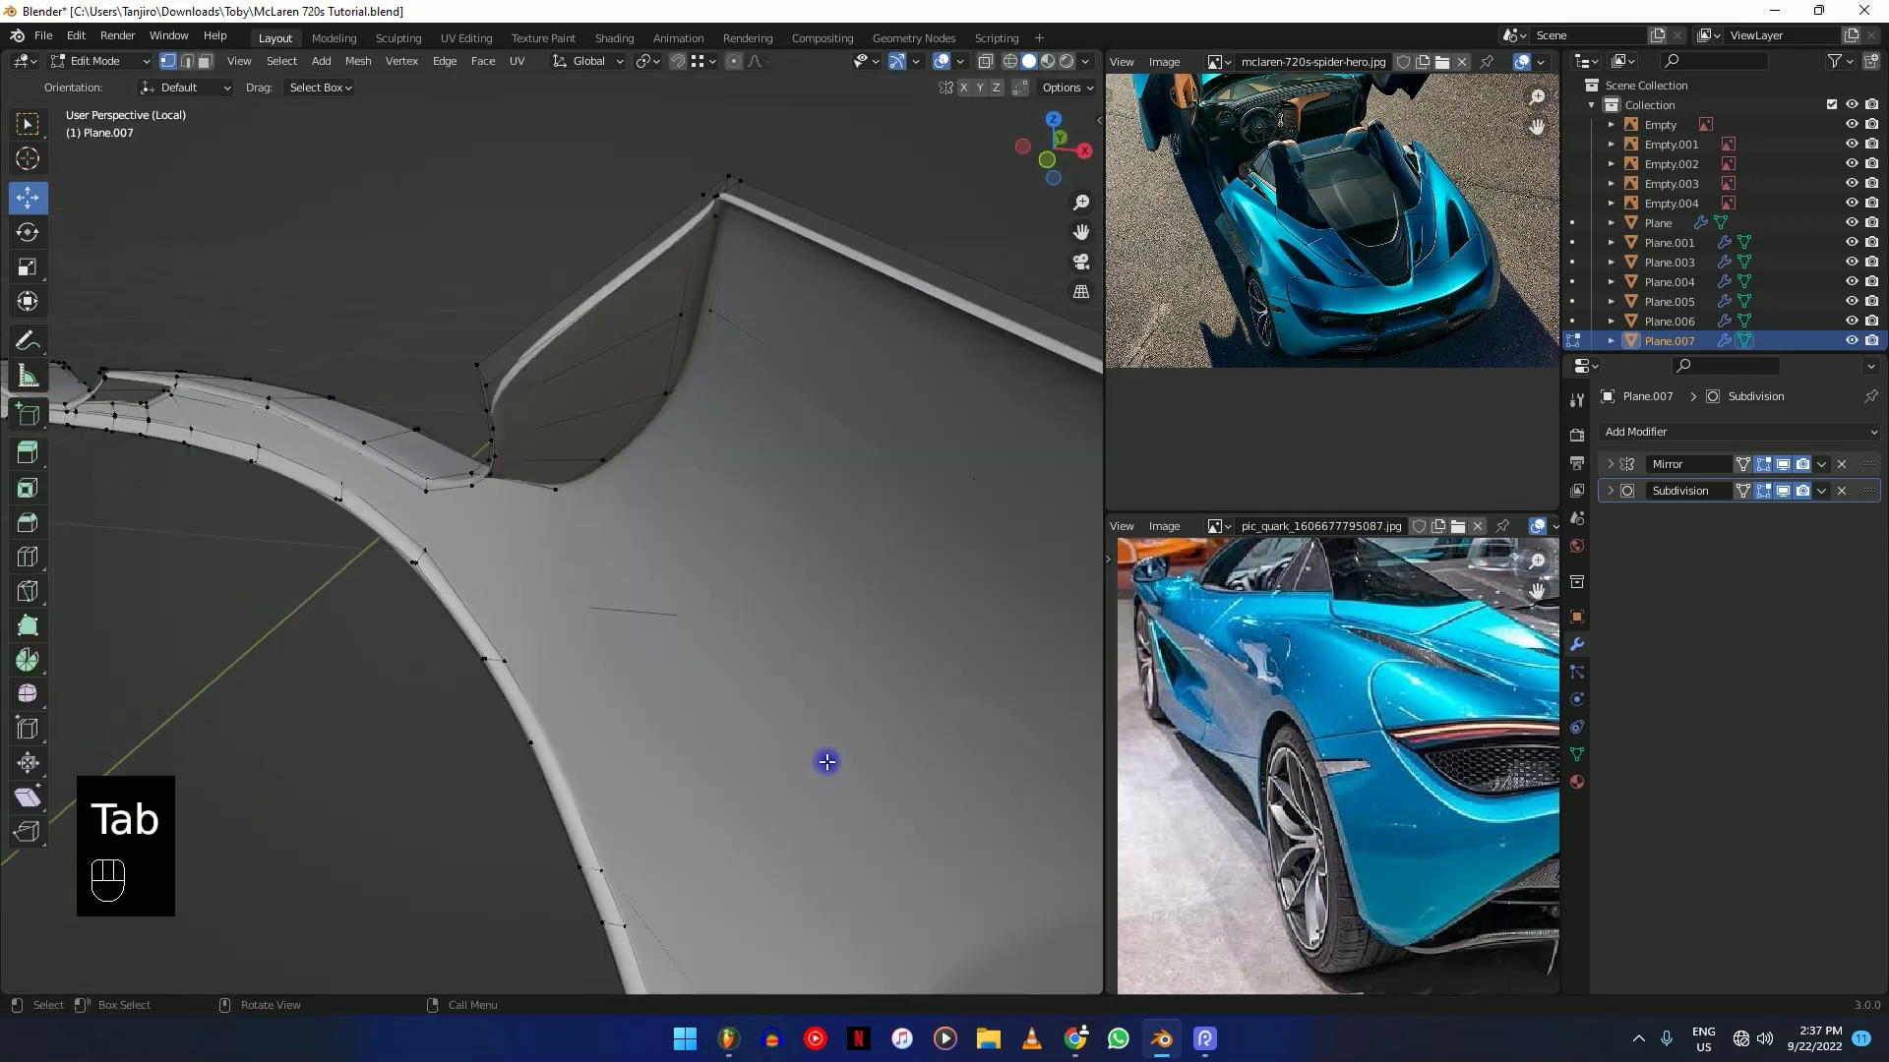
middle_click_drag(826, 634, 831, 719, "shift")
middle_click_drag(750, 466, 639, 585)
middle_click_drag(812, 465, 821, 448)
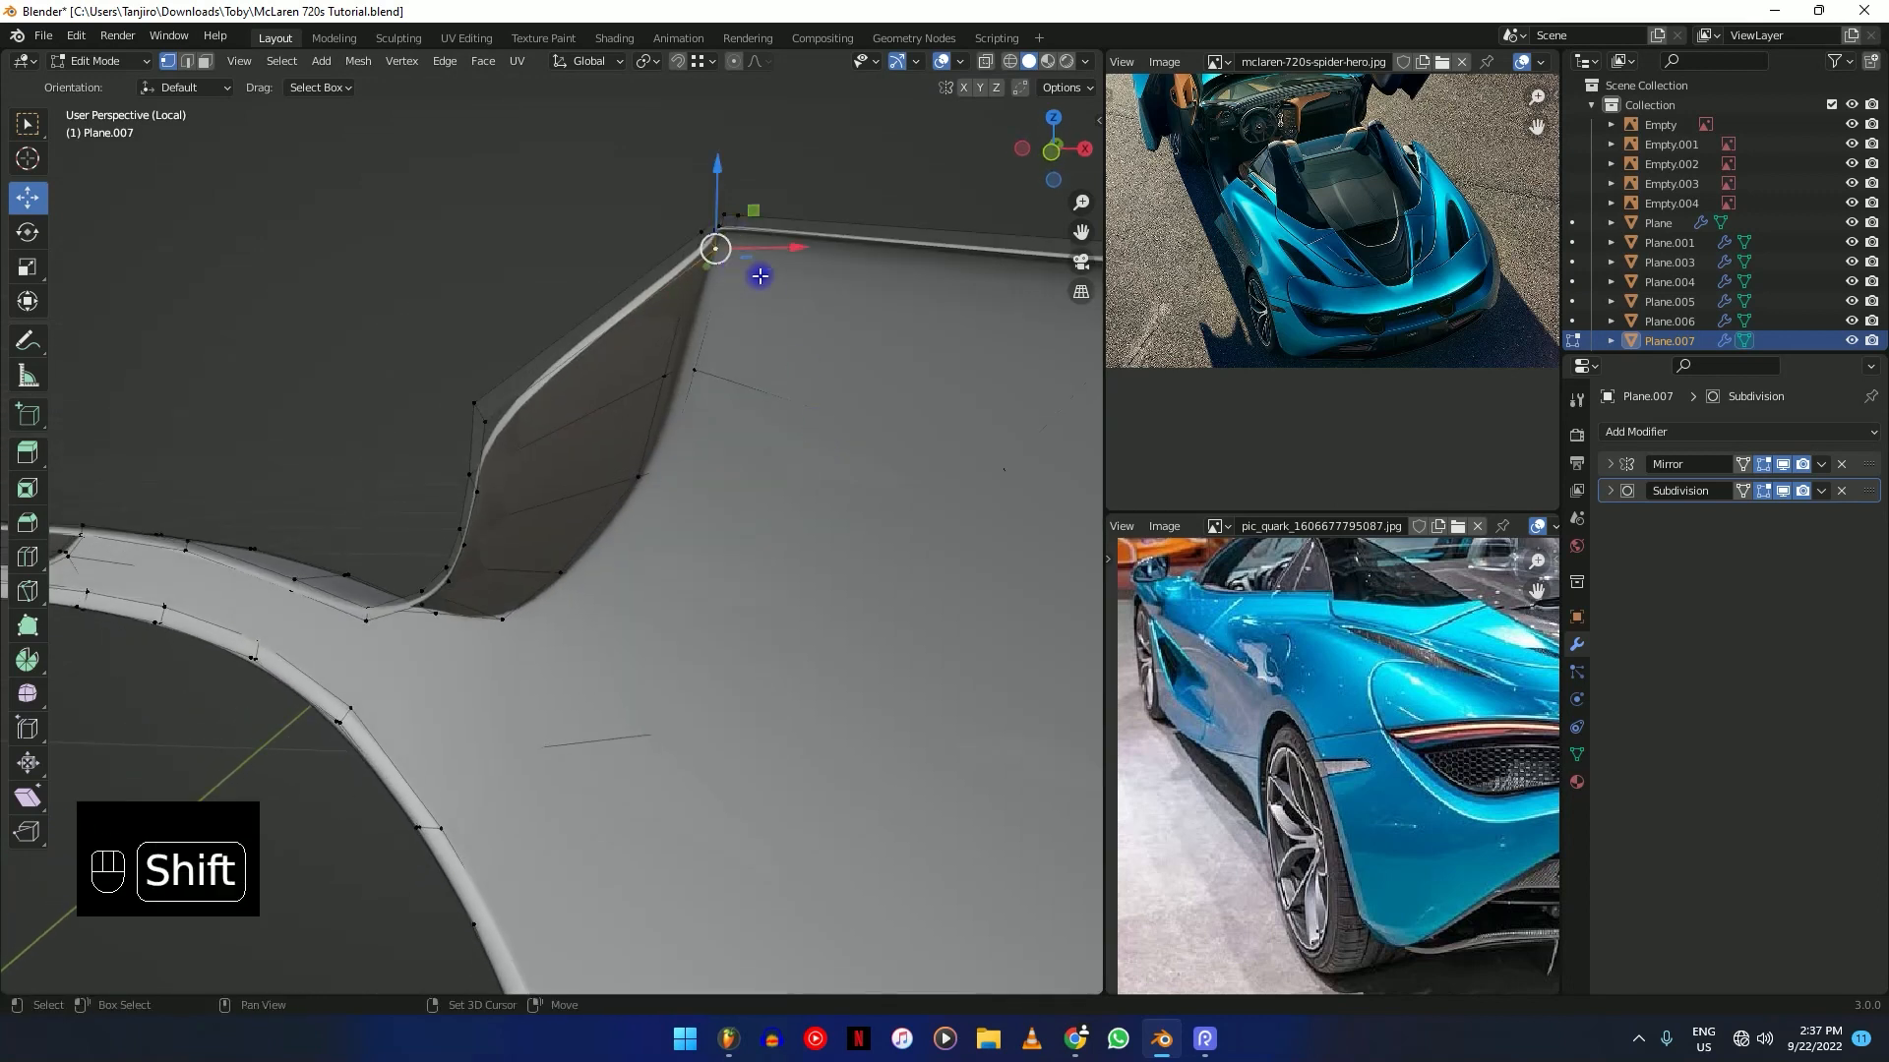
key("alt+s")
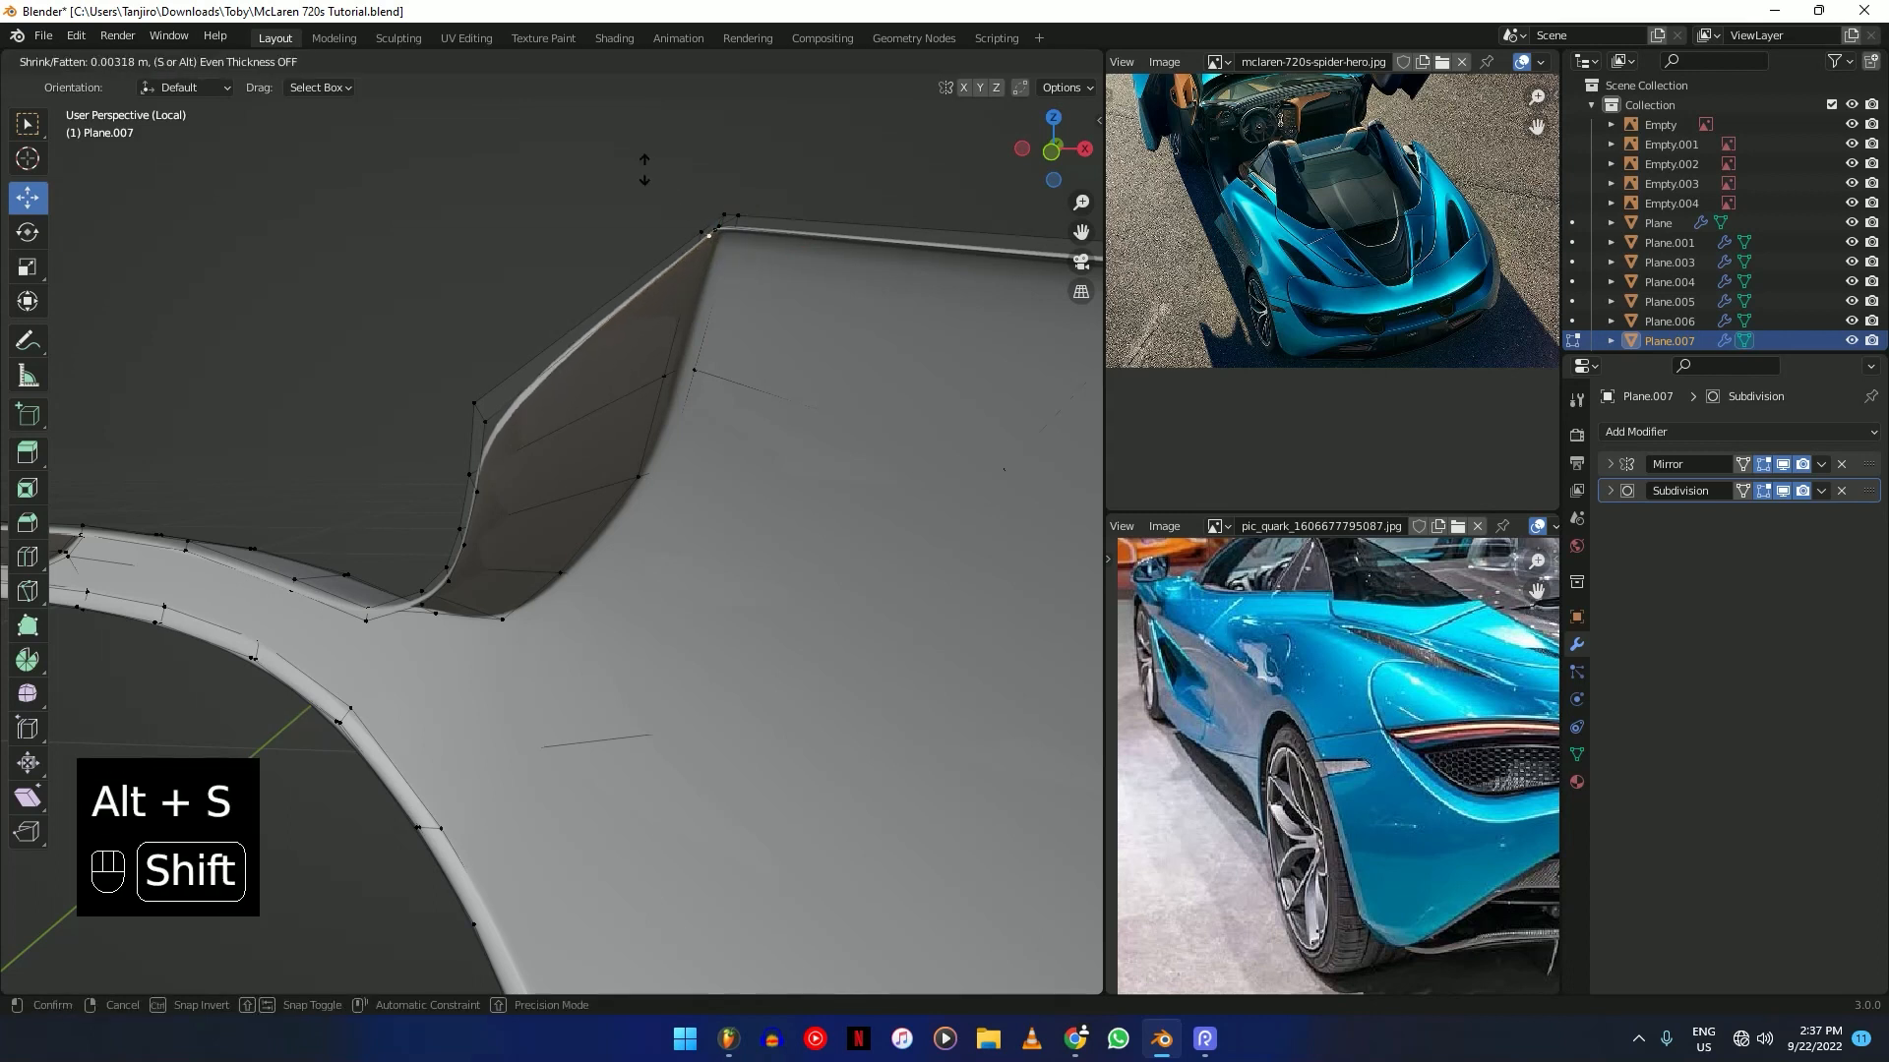
left_click(638, 199)
key("g")
key("g")
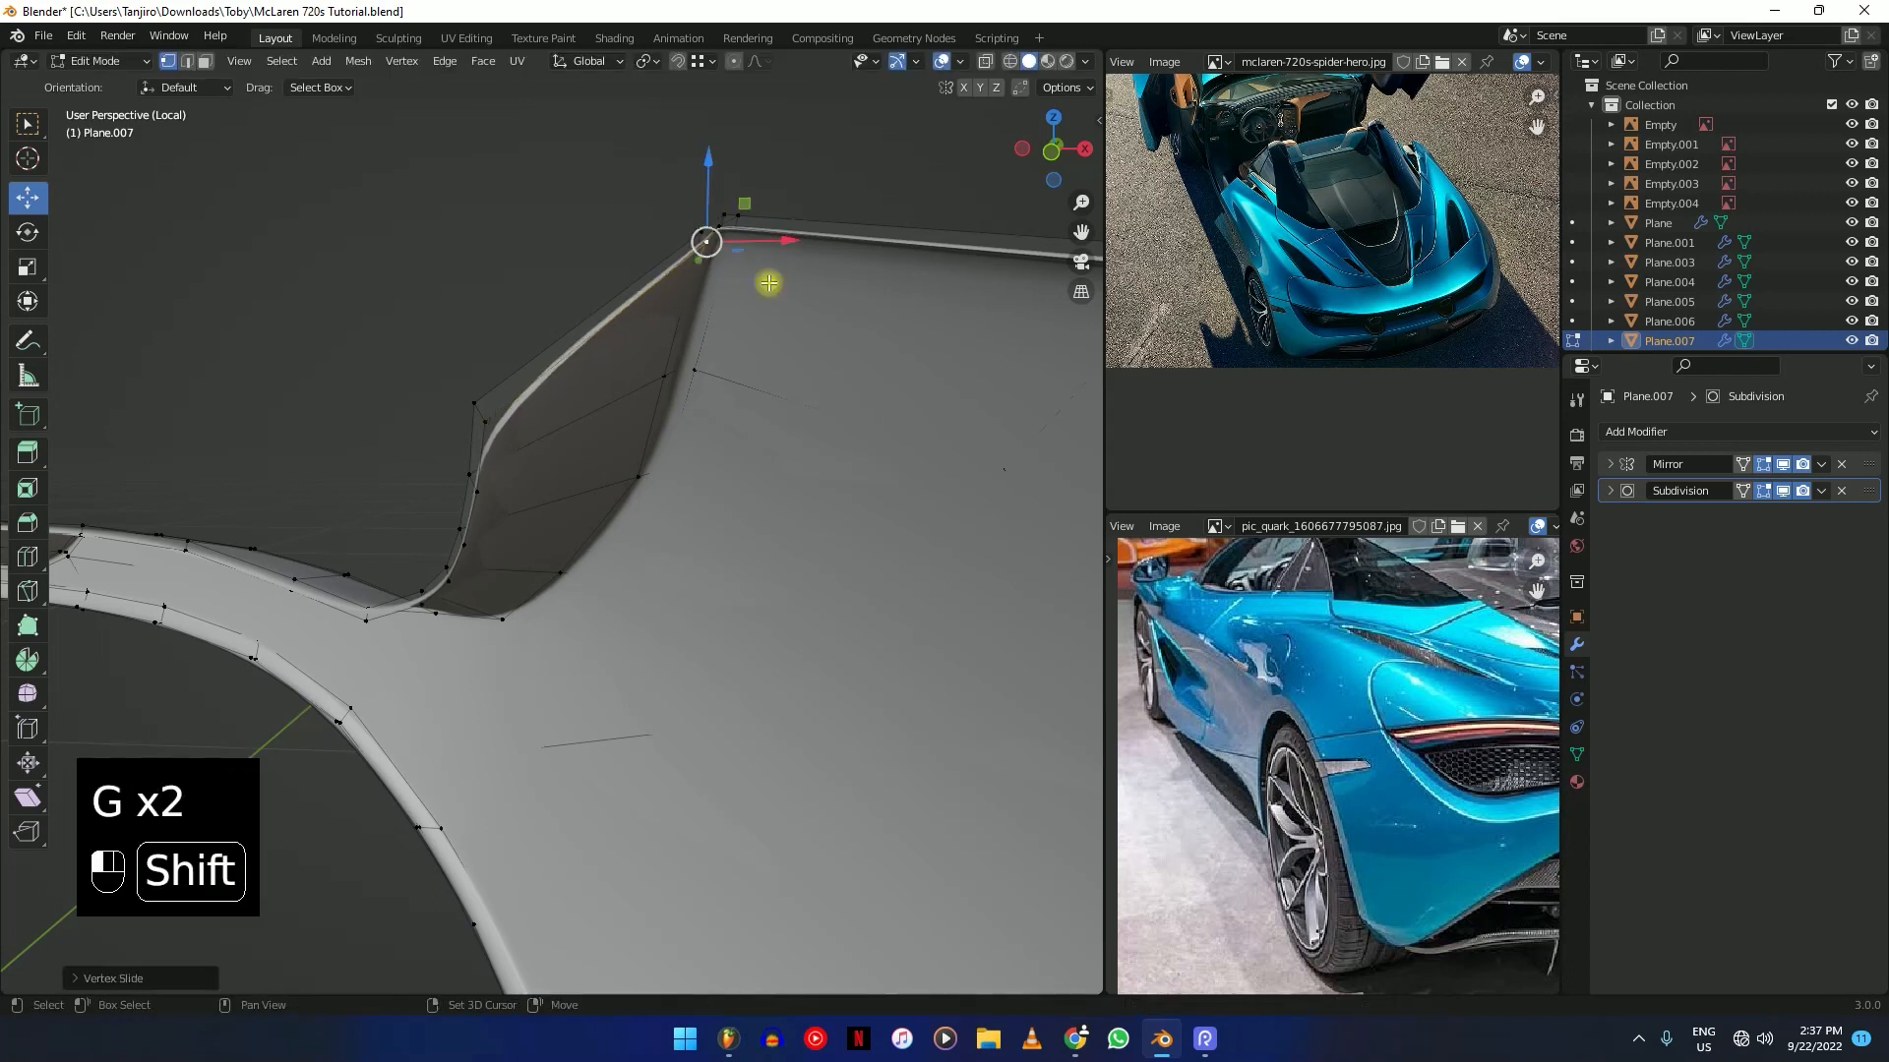
Slide the neighbouring rim vertices at the bumper's upper inner corner along their edges to even out the rim.
middle_click_drag(768, 284, 840, 347, "shift")
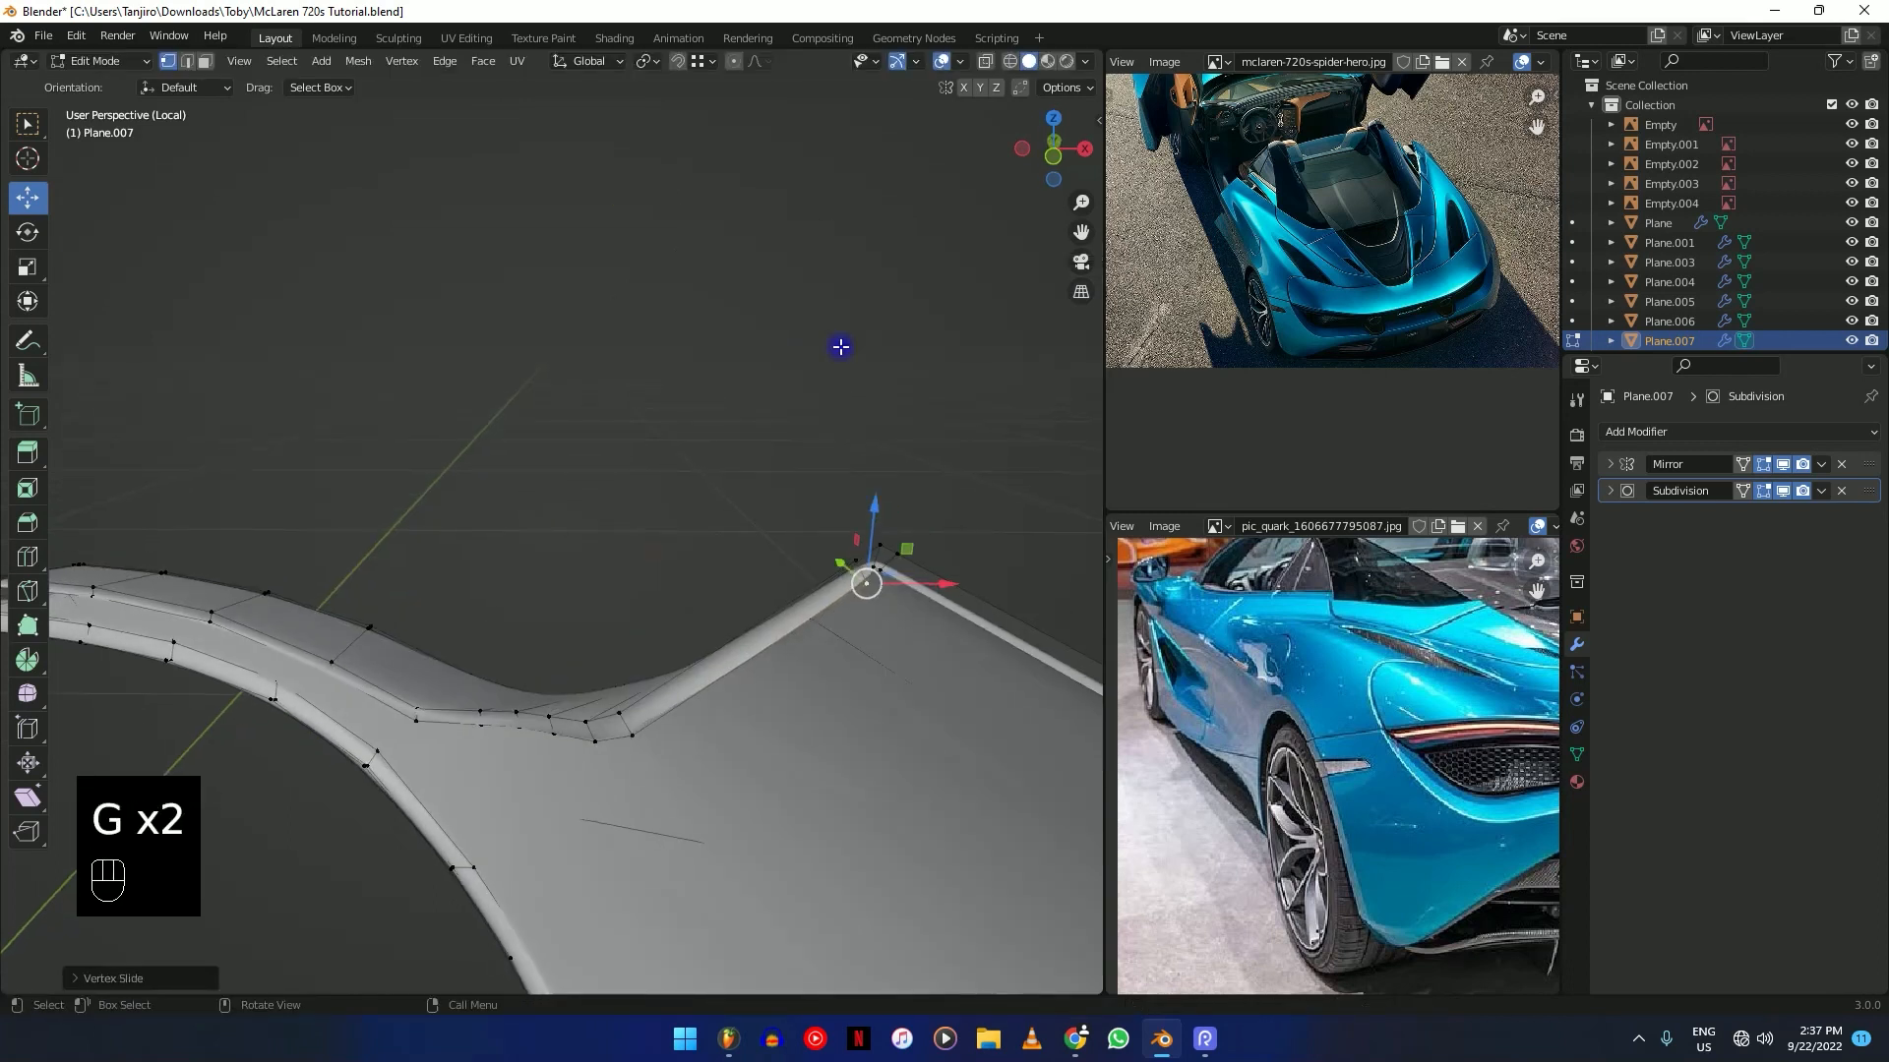
key("g")
key("g")
left_click(887, 575)
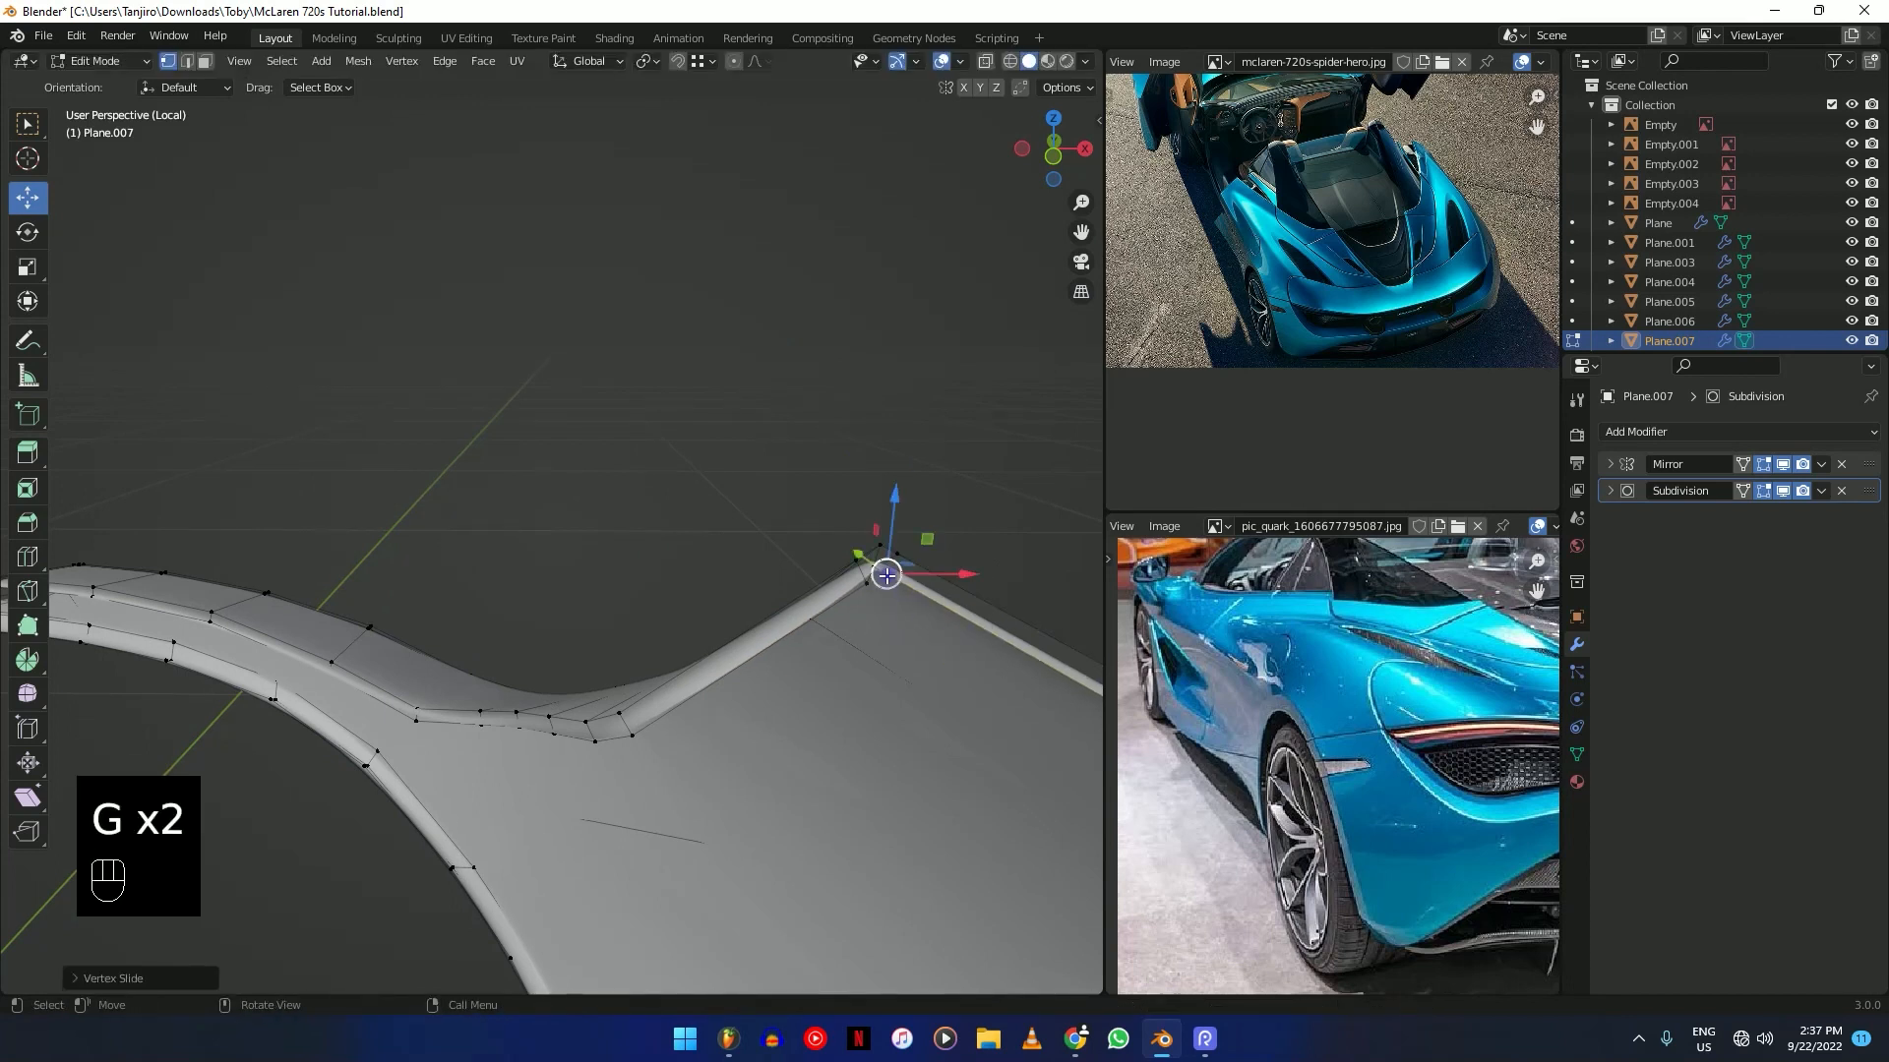
key("g")
key("g")
left_click(906, 632)
Slide the inner rim vertex at the bumper's lower tip along its edges to even out the rim corner.
middle_click_drag(906, 633, 698, 606)
middle_click_drag(563, 636, 875, 629, "shift")
scroll(832, 632, "down", 4)
scroll(851, 686, "up", 4)
middle_click_drag(862, 722, 738, 703, "ctrl")
key("g")
key("g")
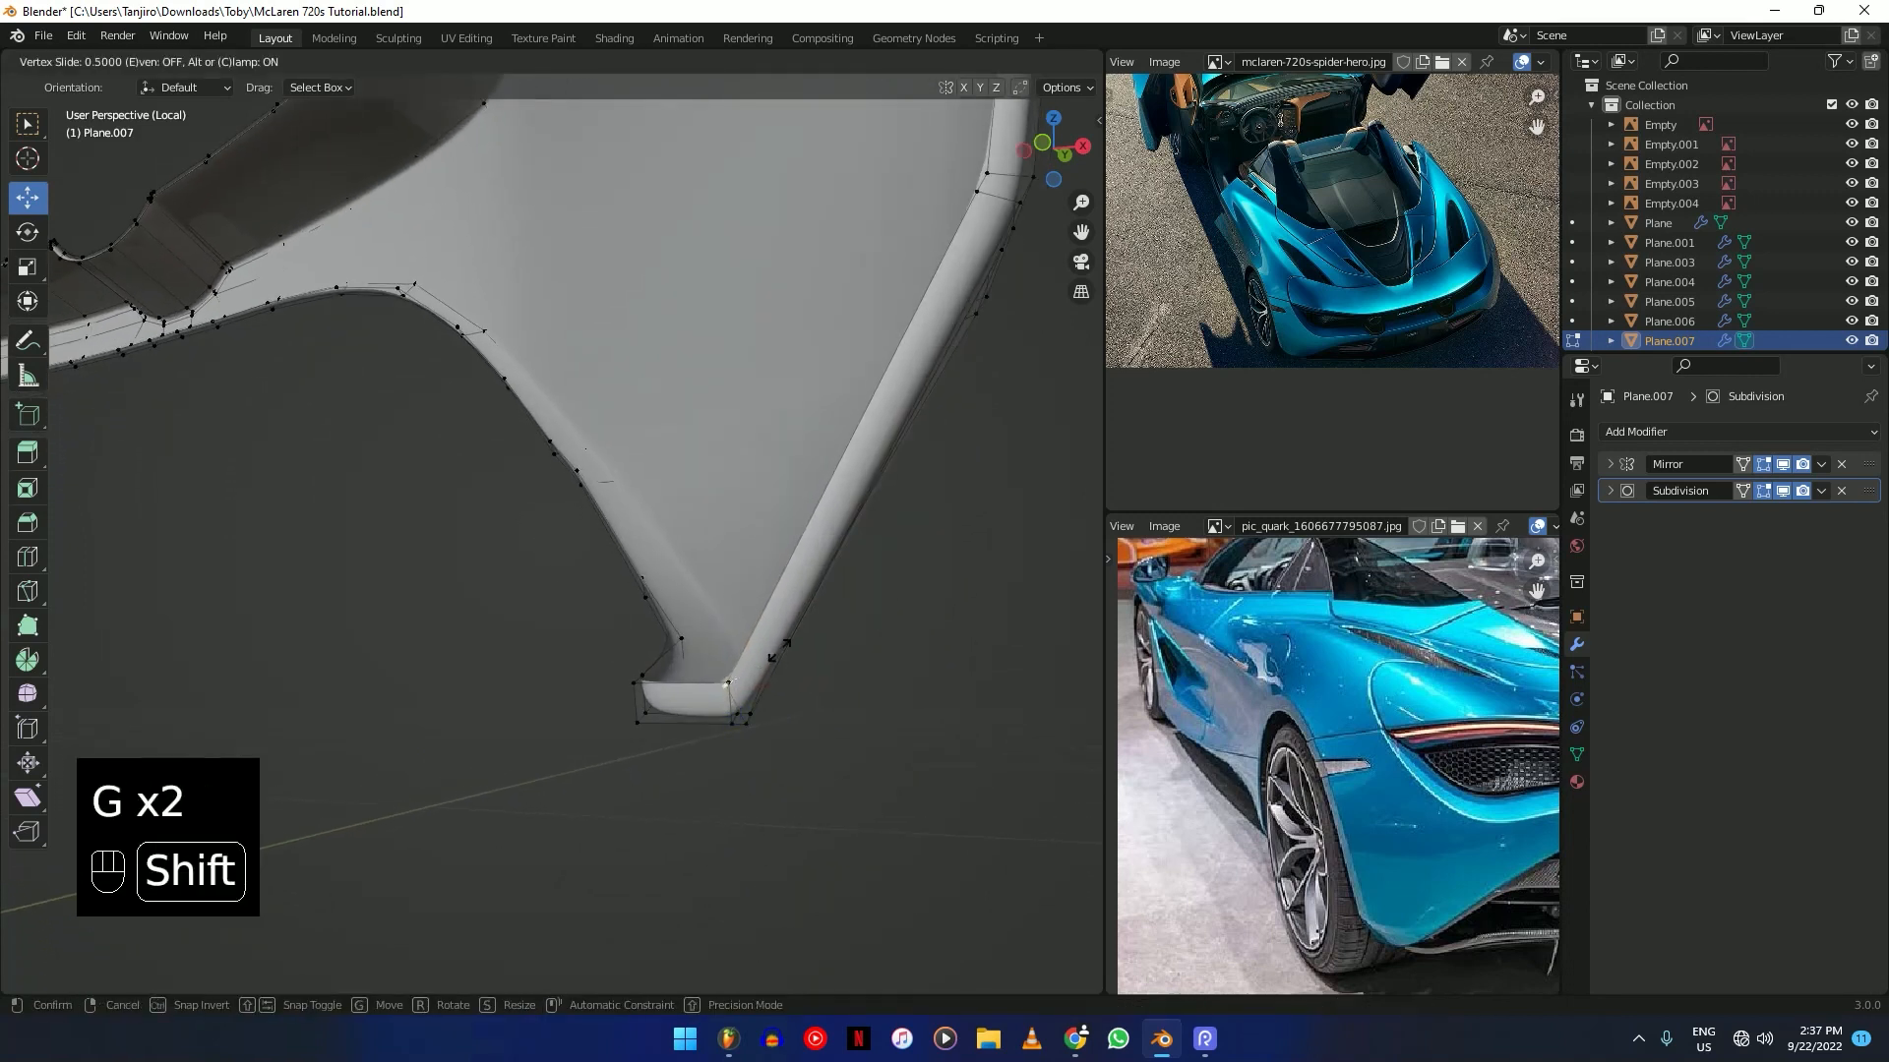
left_click(868, 596)
key("g")
key("g")
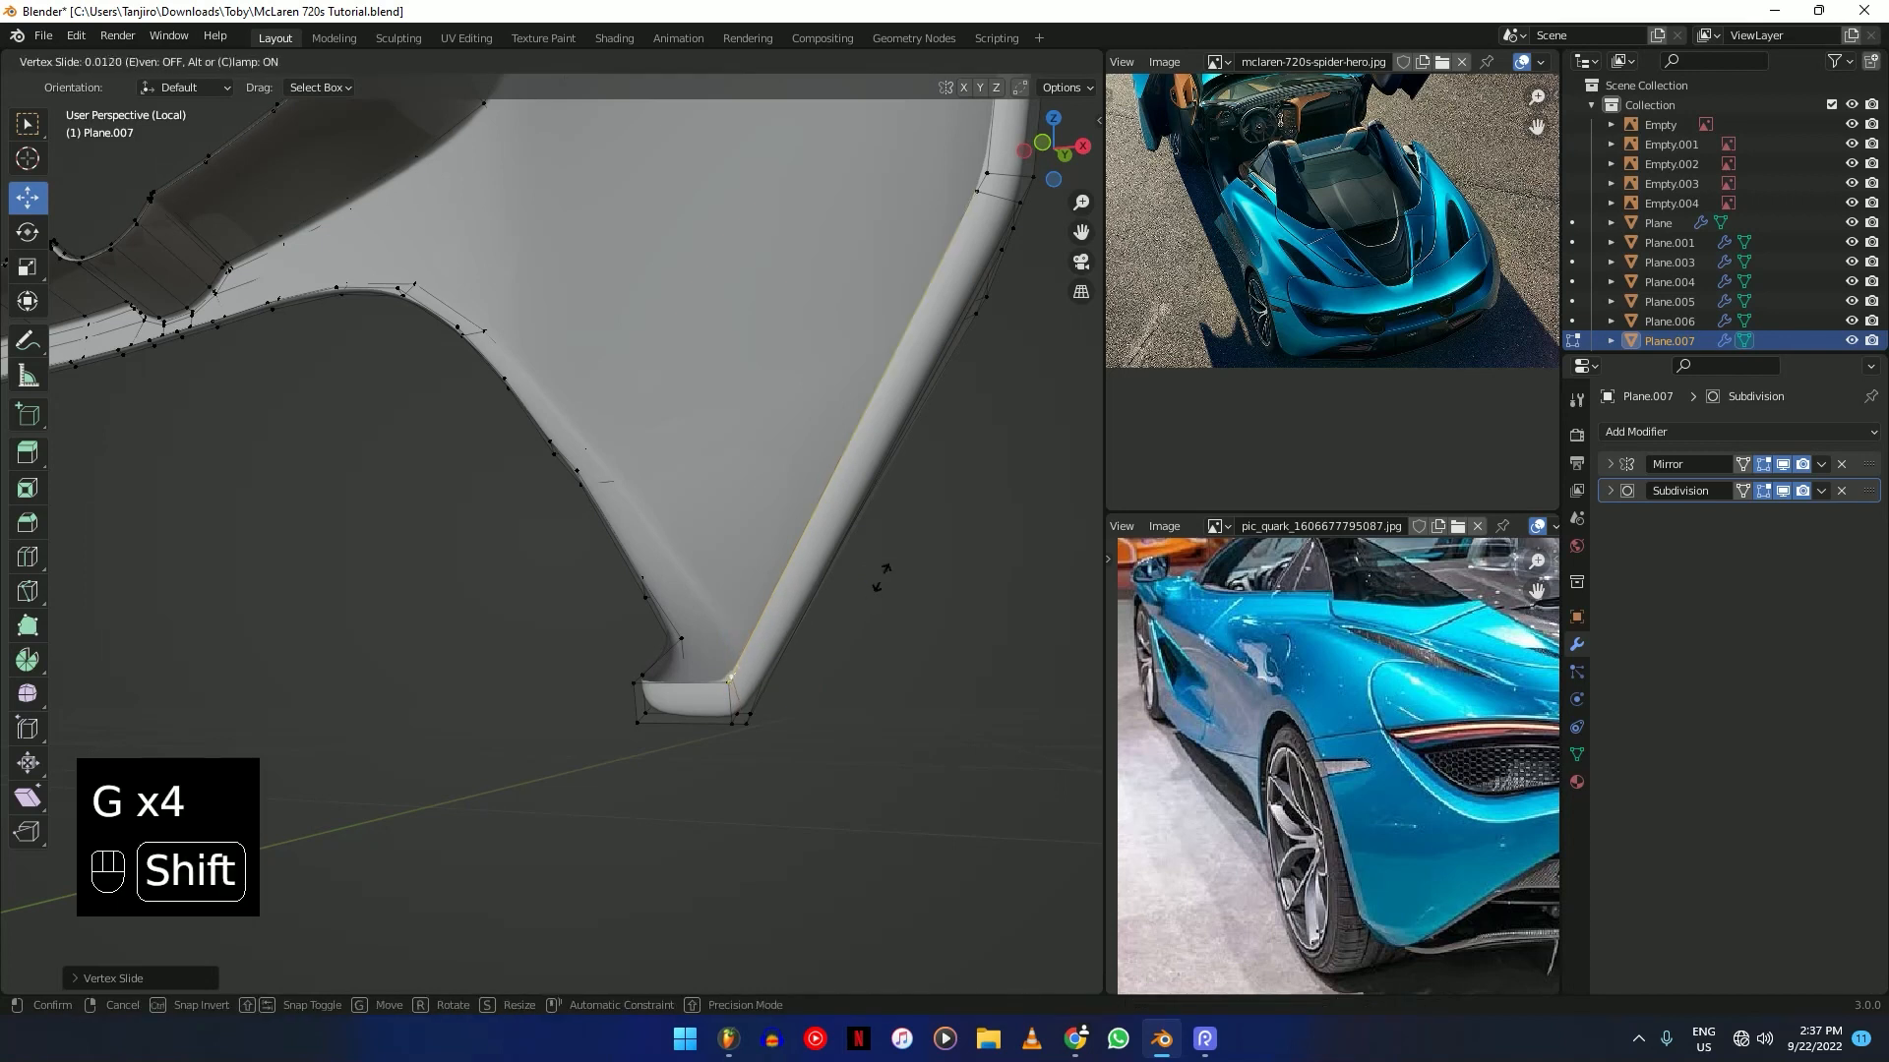
middle_click_drag(930, 505, 823, 542)
Cut an edge loop through the middle of the rim that runs around the rear bumper.
middle_click_drag(865, 642, 713, 675)
key("ctrl+e")
key("ctrl+r")
left_click(721, 669)
key("alt+e")
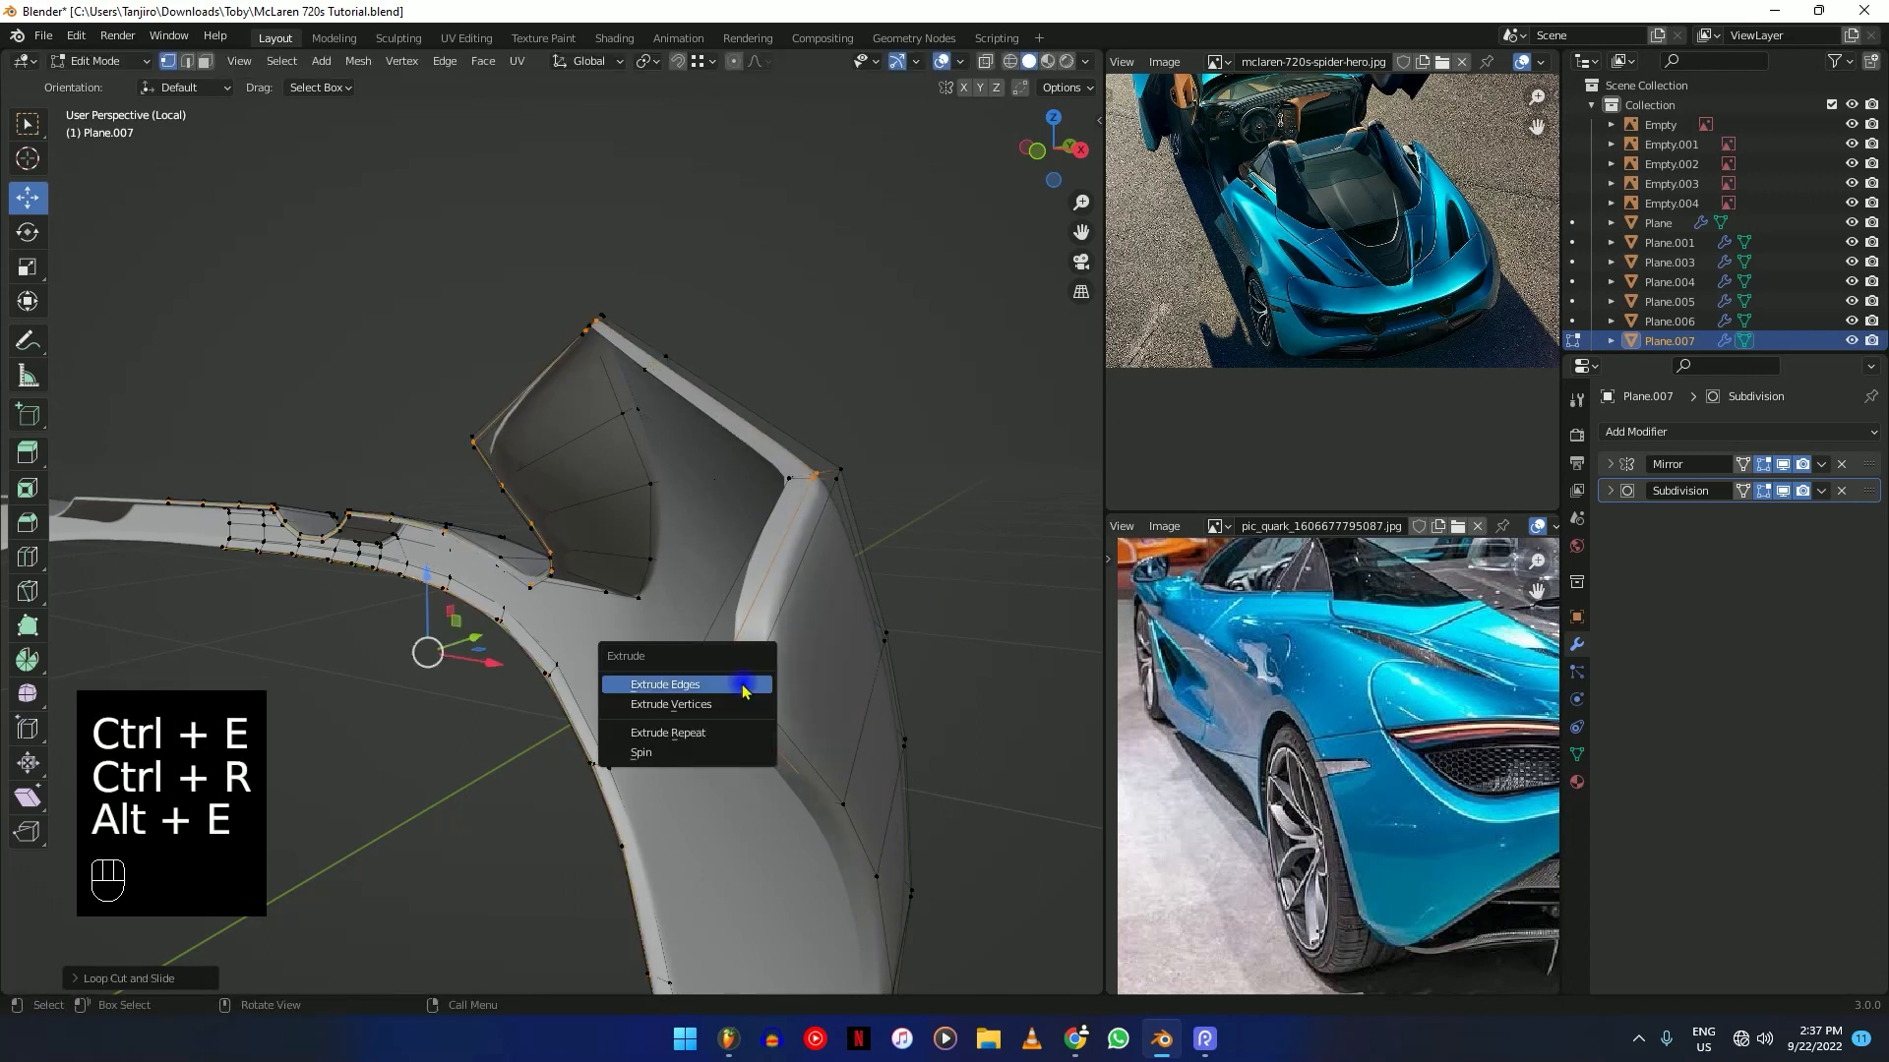
right_click(997, 569)
Fatten the bumper's rim loop by about 0.002 m and bevel it into a narrow band.
key("alt+s")
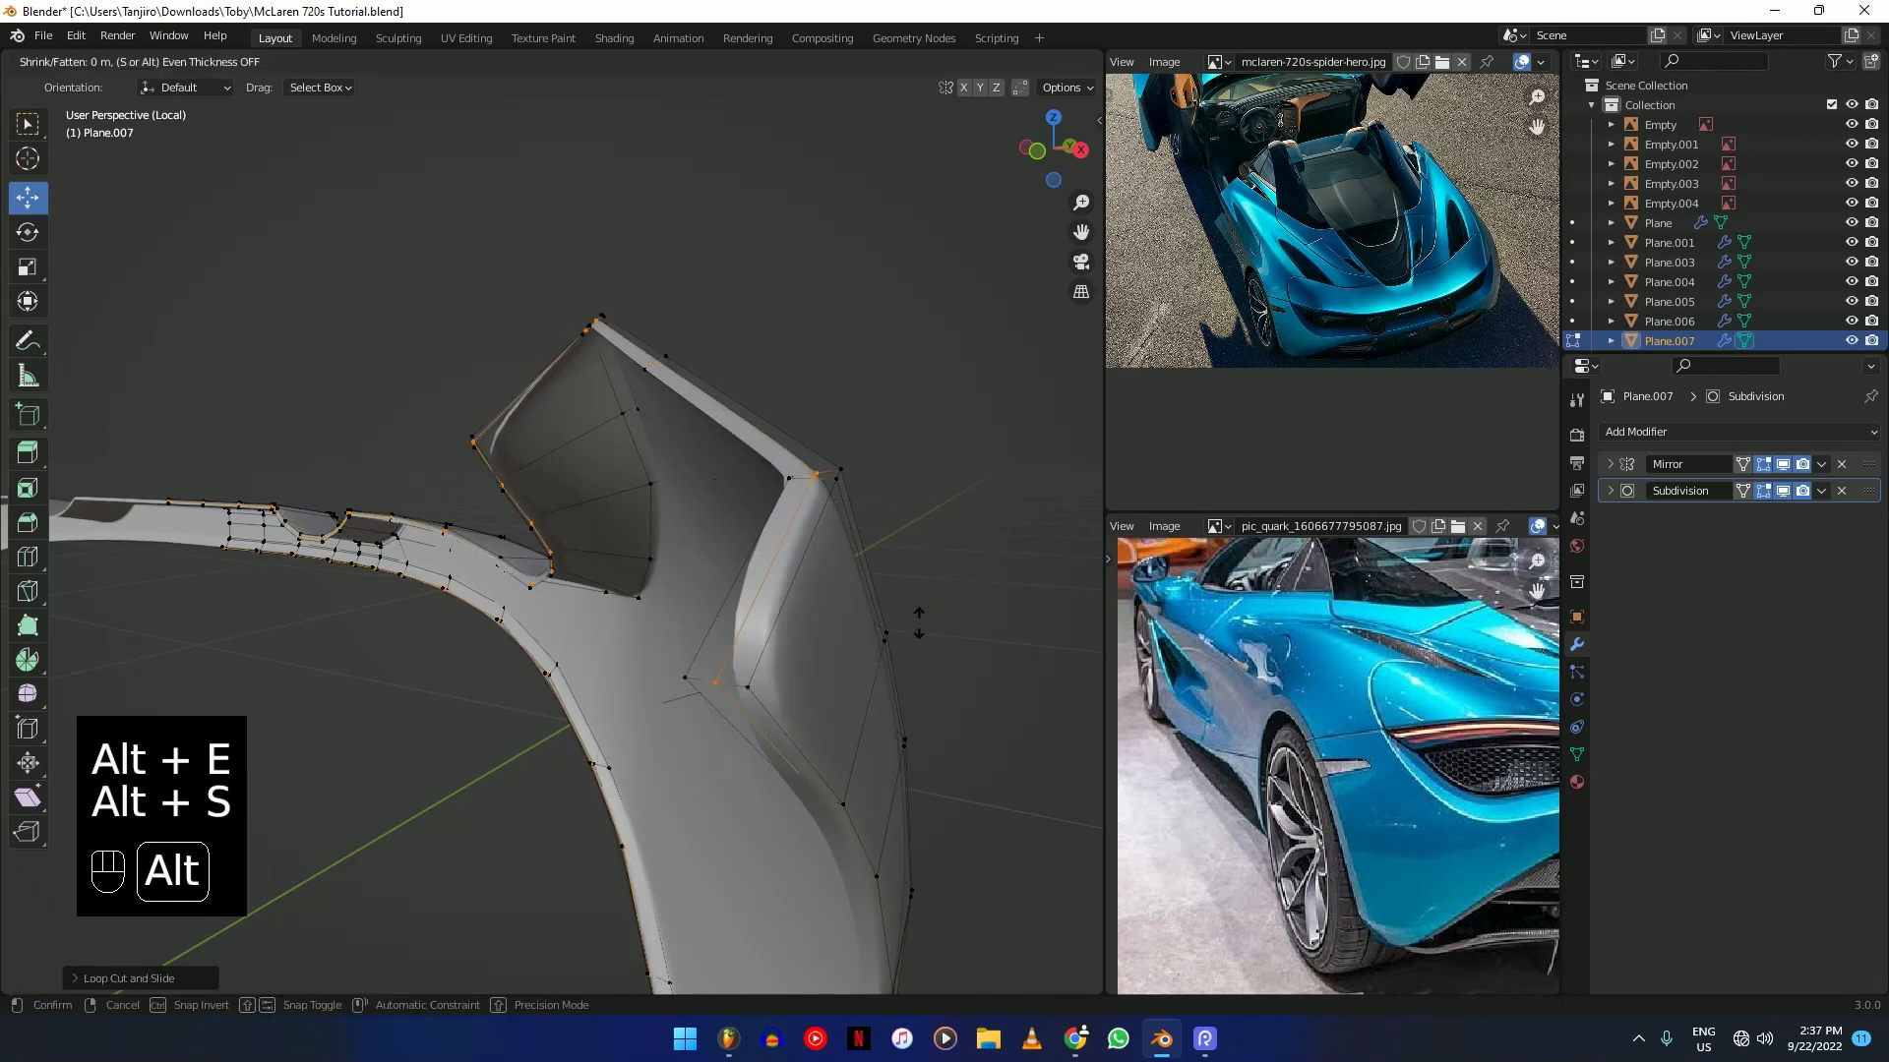
key("shift")
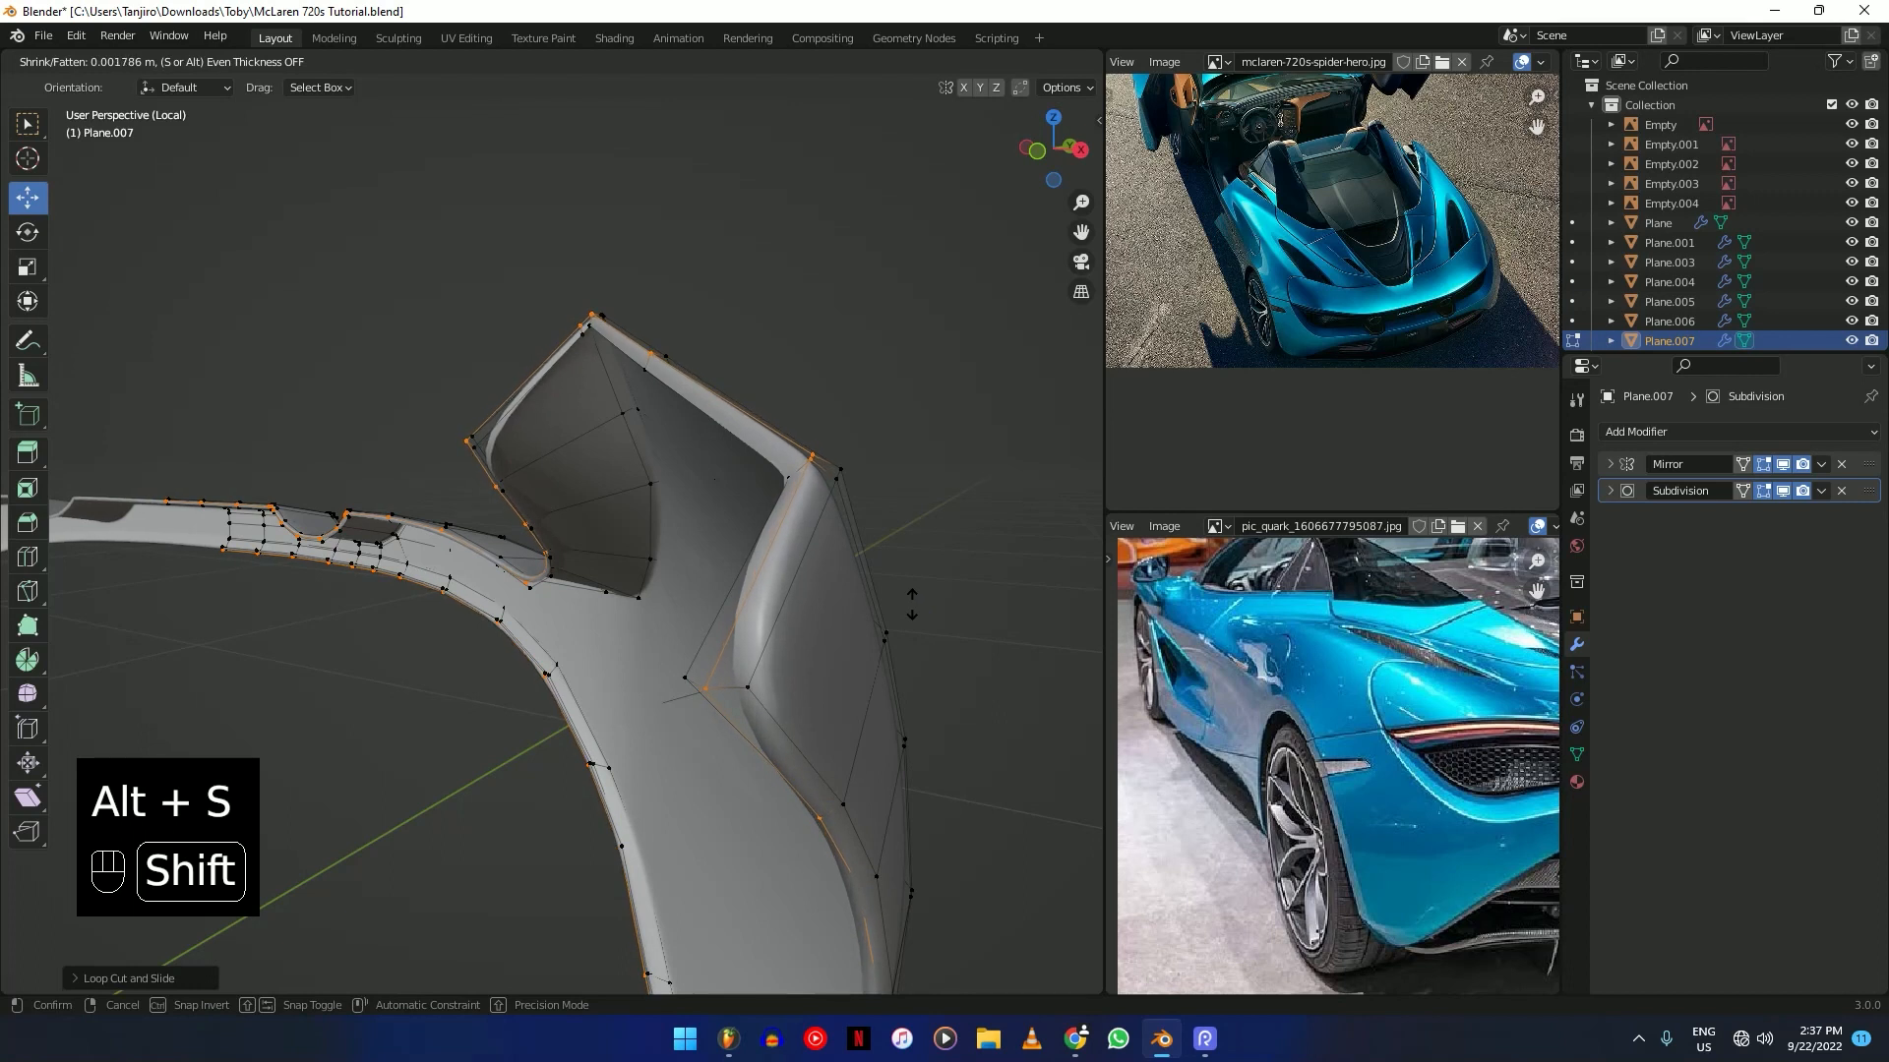
left_click(915, 607, "ctrl")
key("ctrl+b")
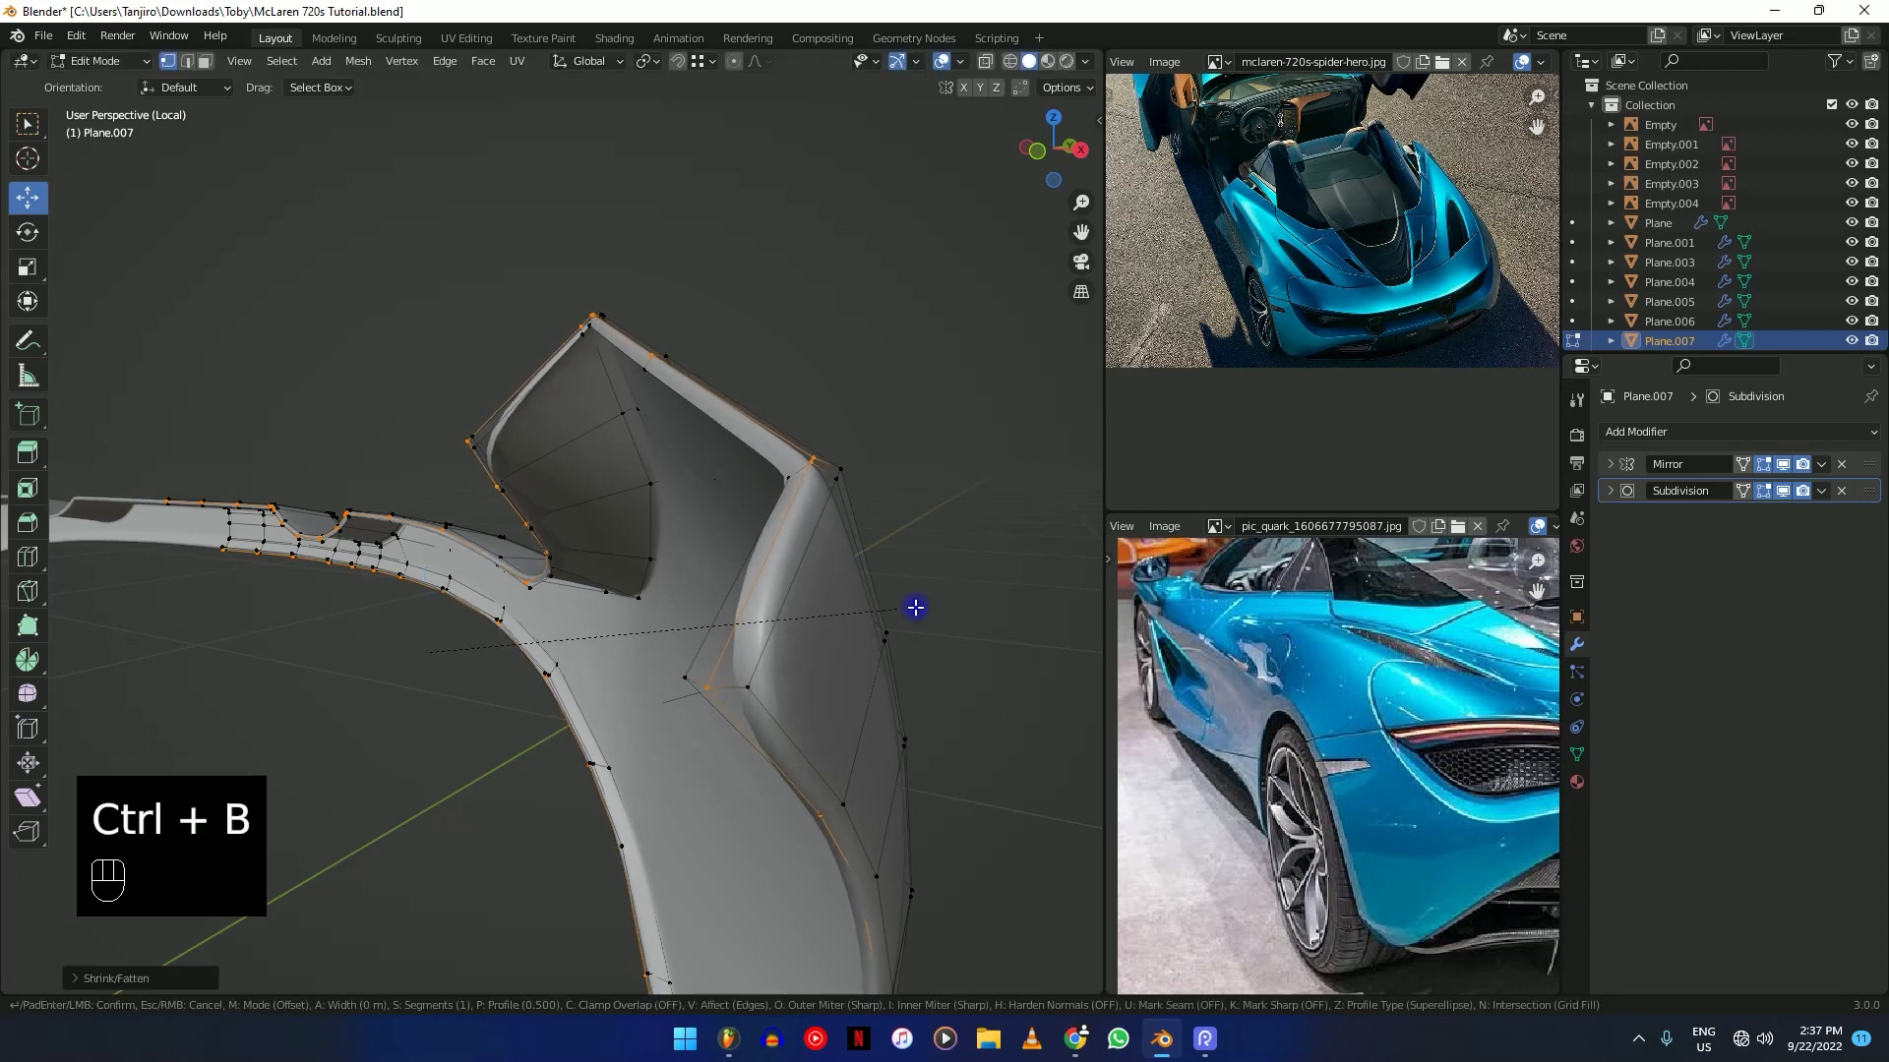
key("shift")
left_click(752, 682, "ctrl")
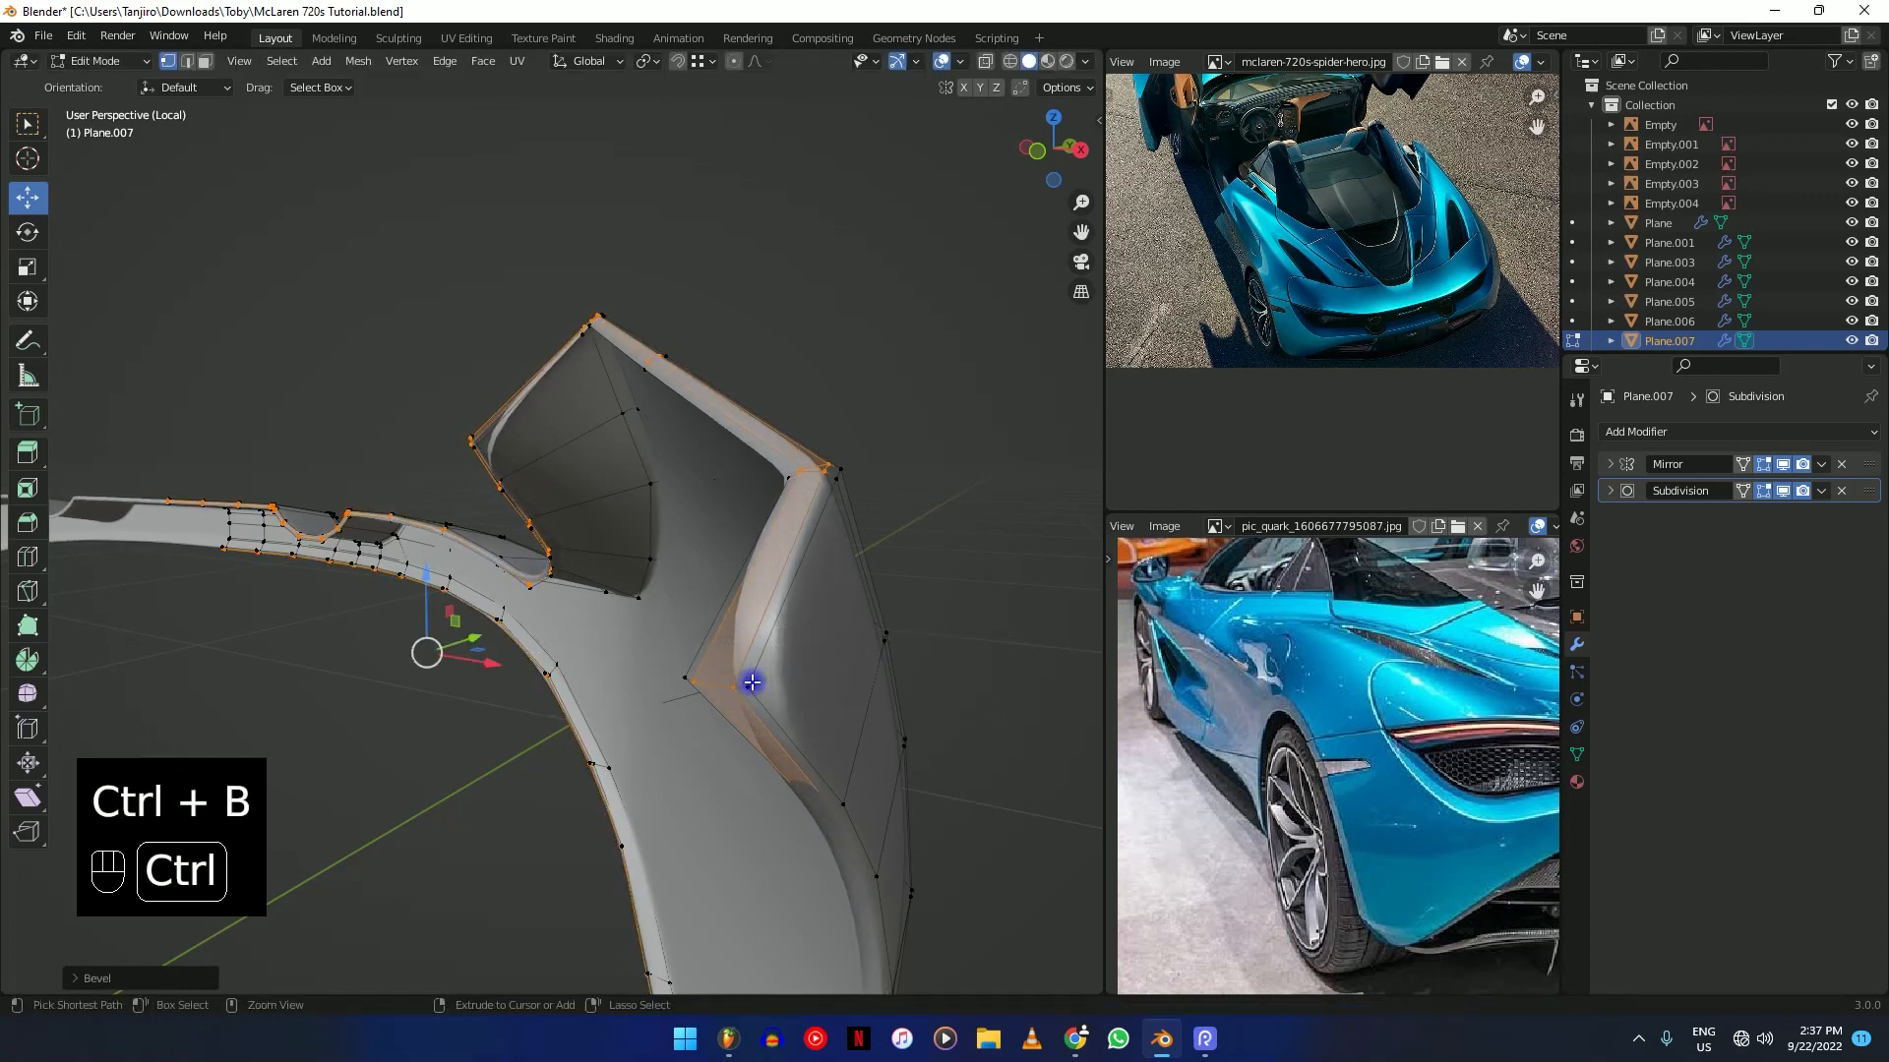
Cut two edge loops in the beveled rim band, sliding them toward its opposite sides.
left_click(750, 686)
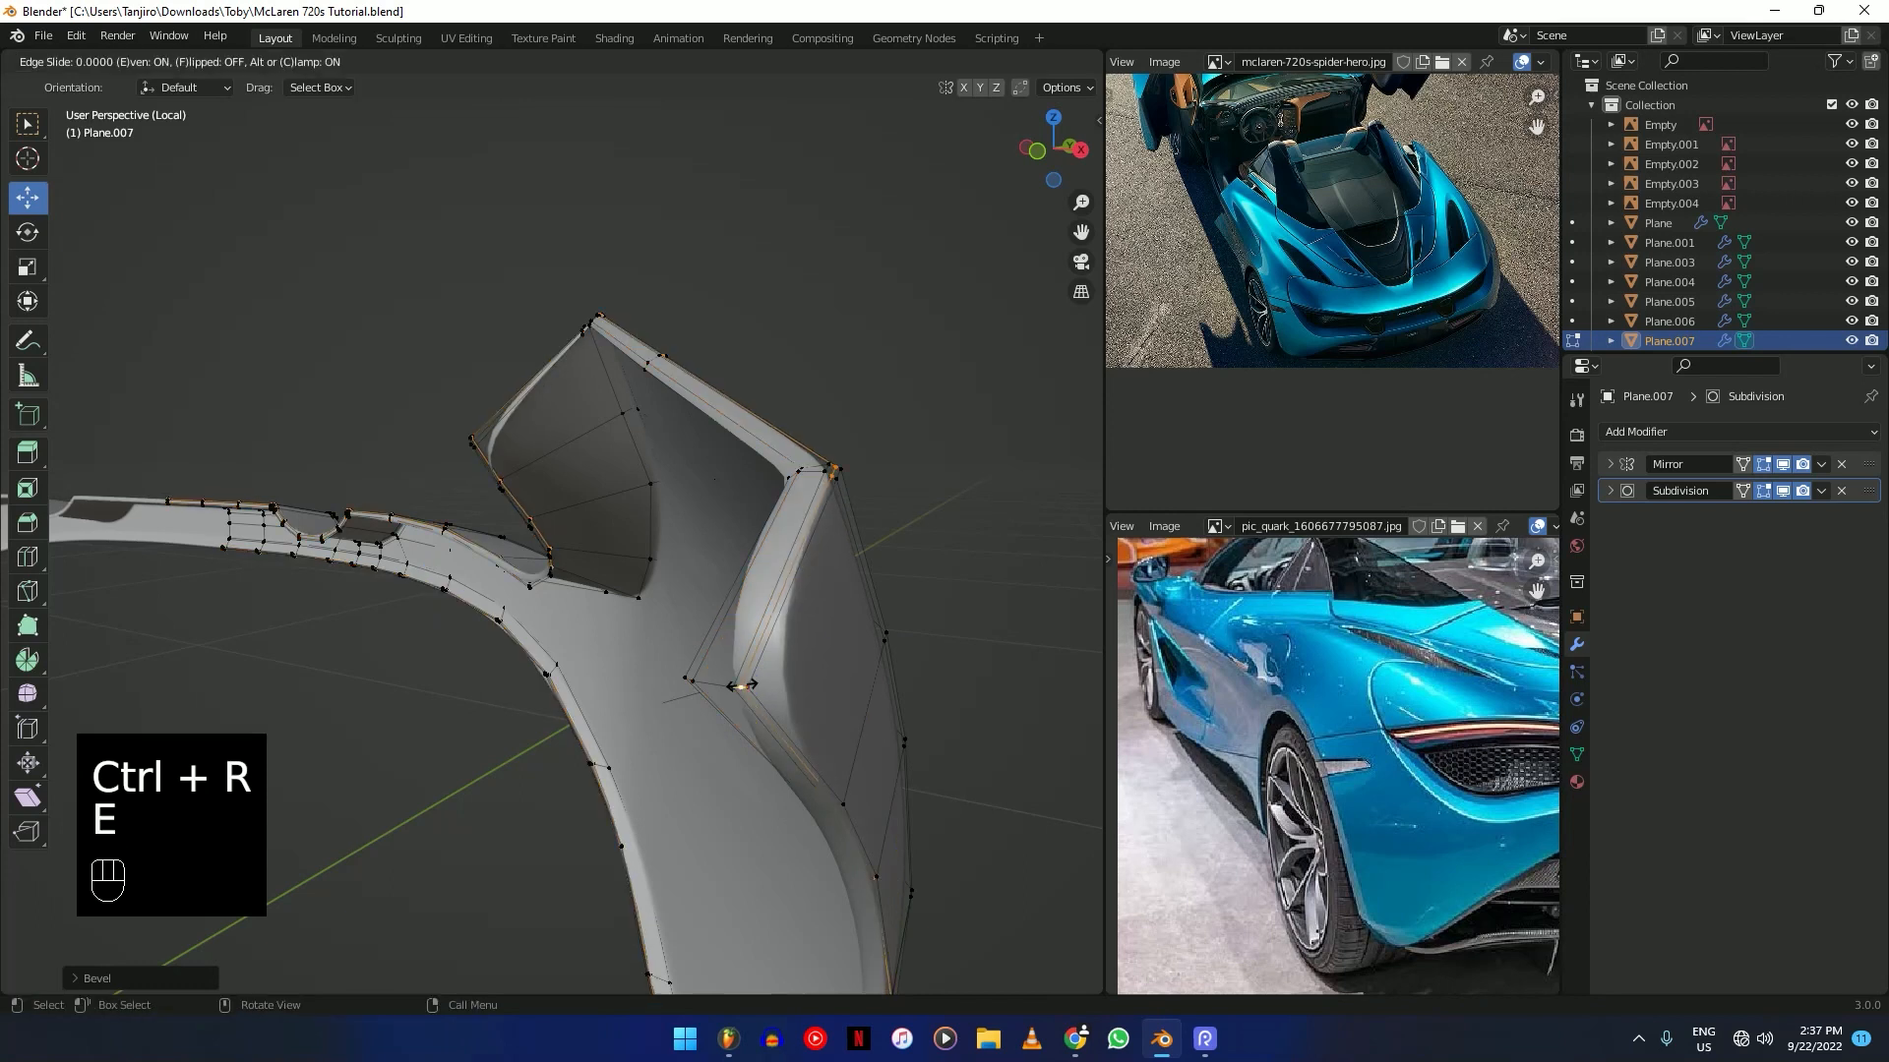
left_click(795, 709)
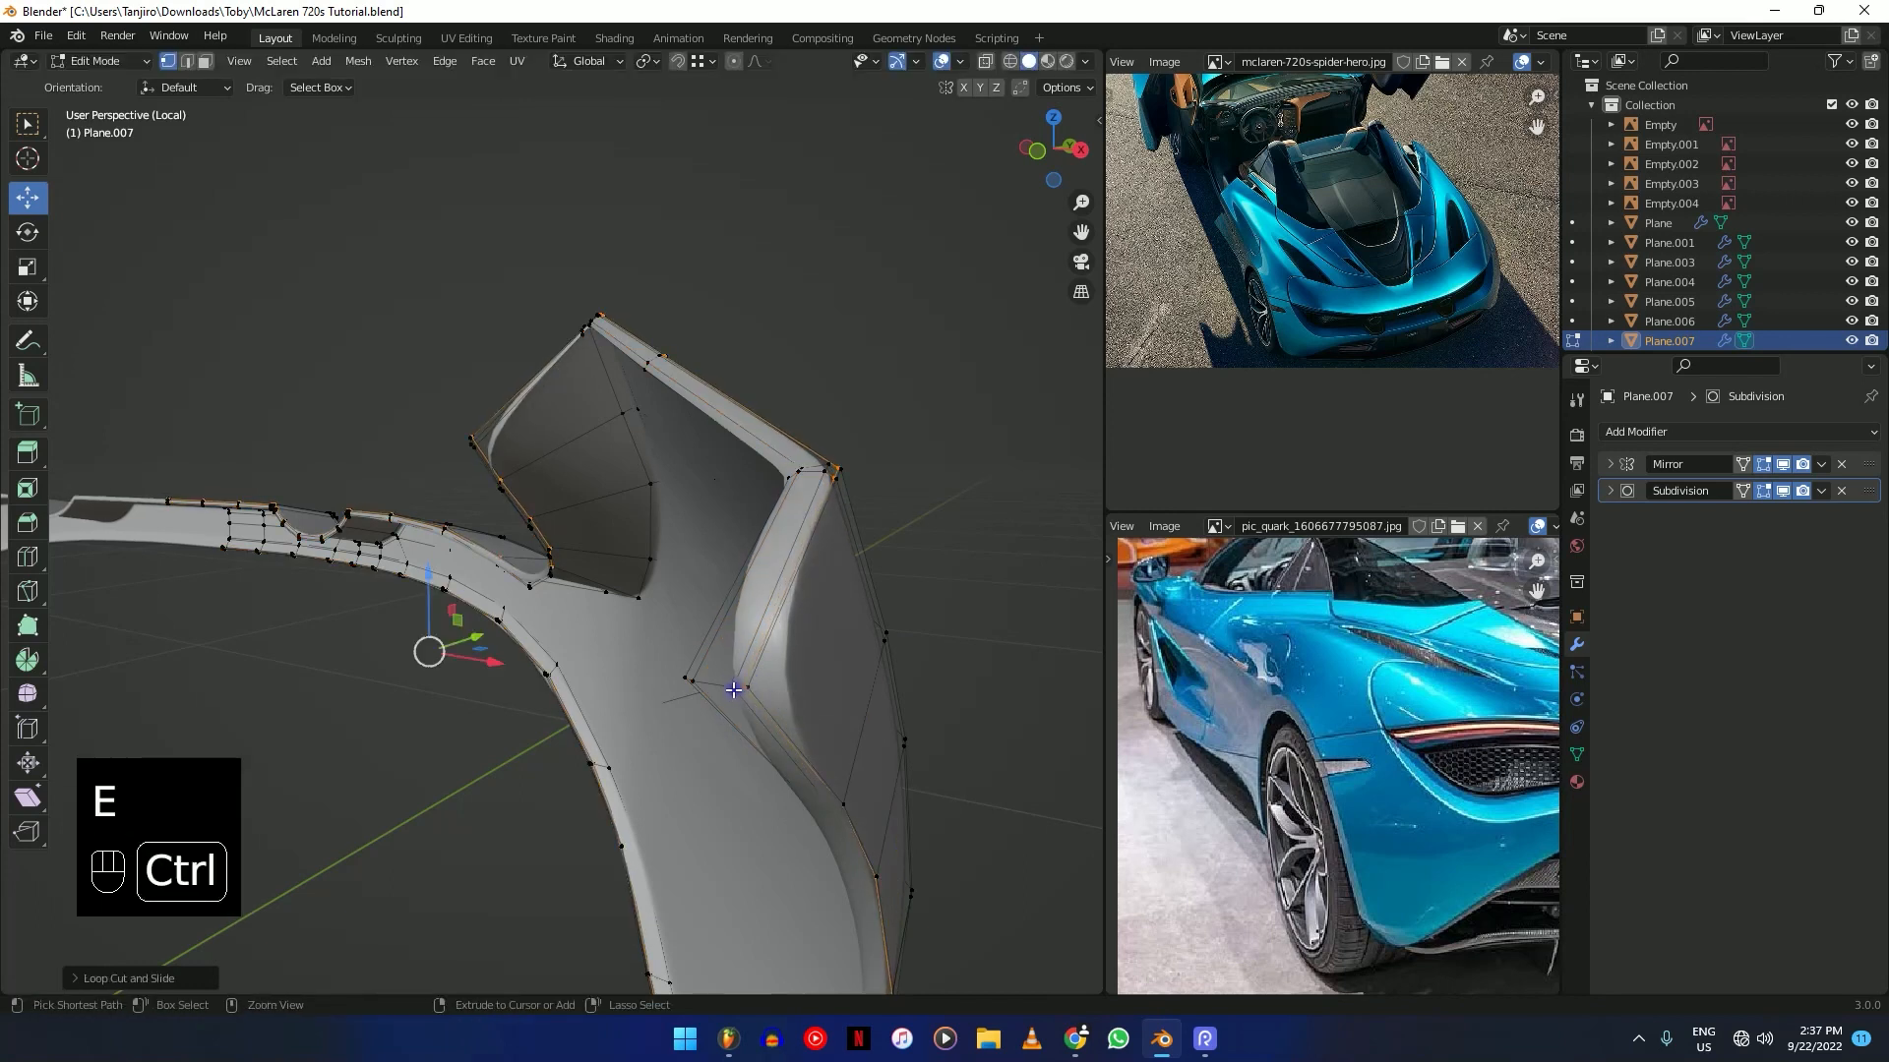
key("ctrl+r")
left_click(744, 686)
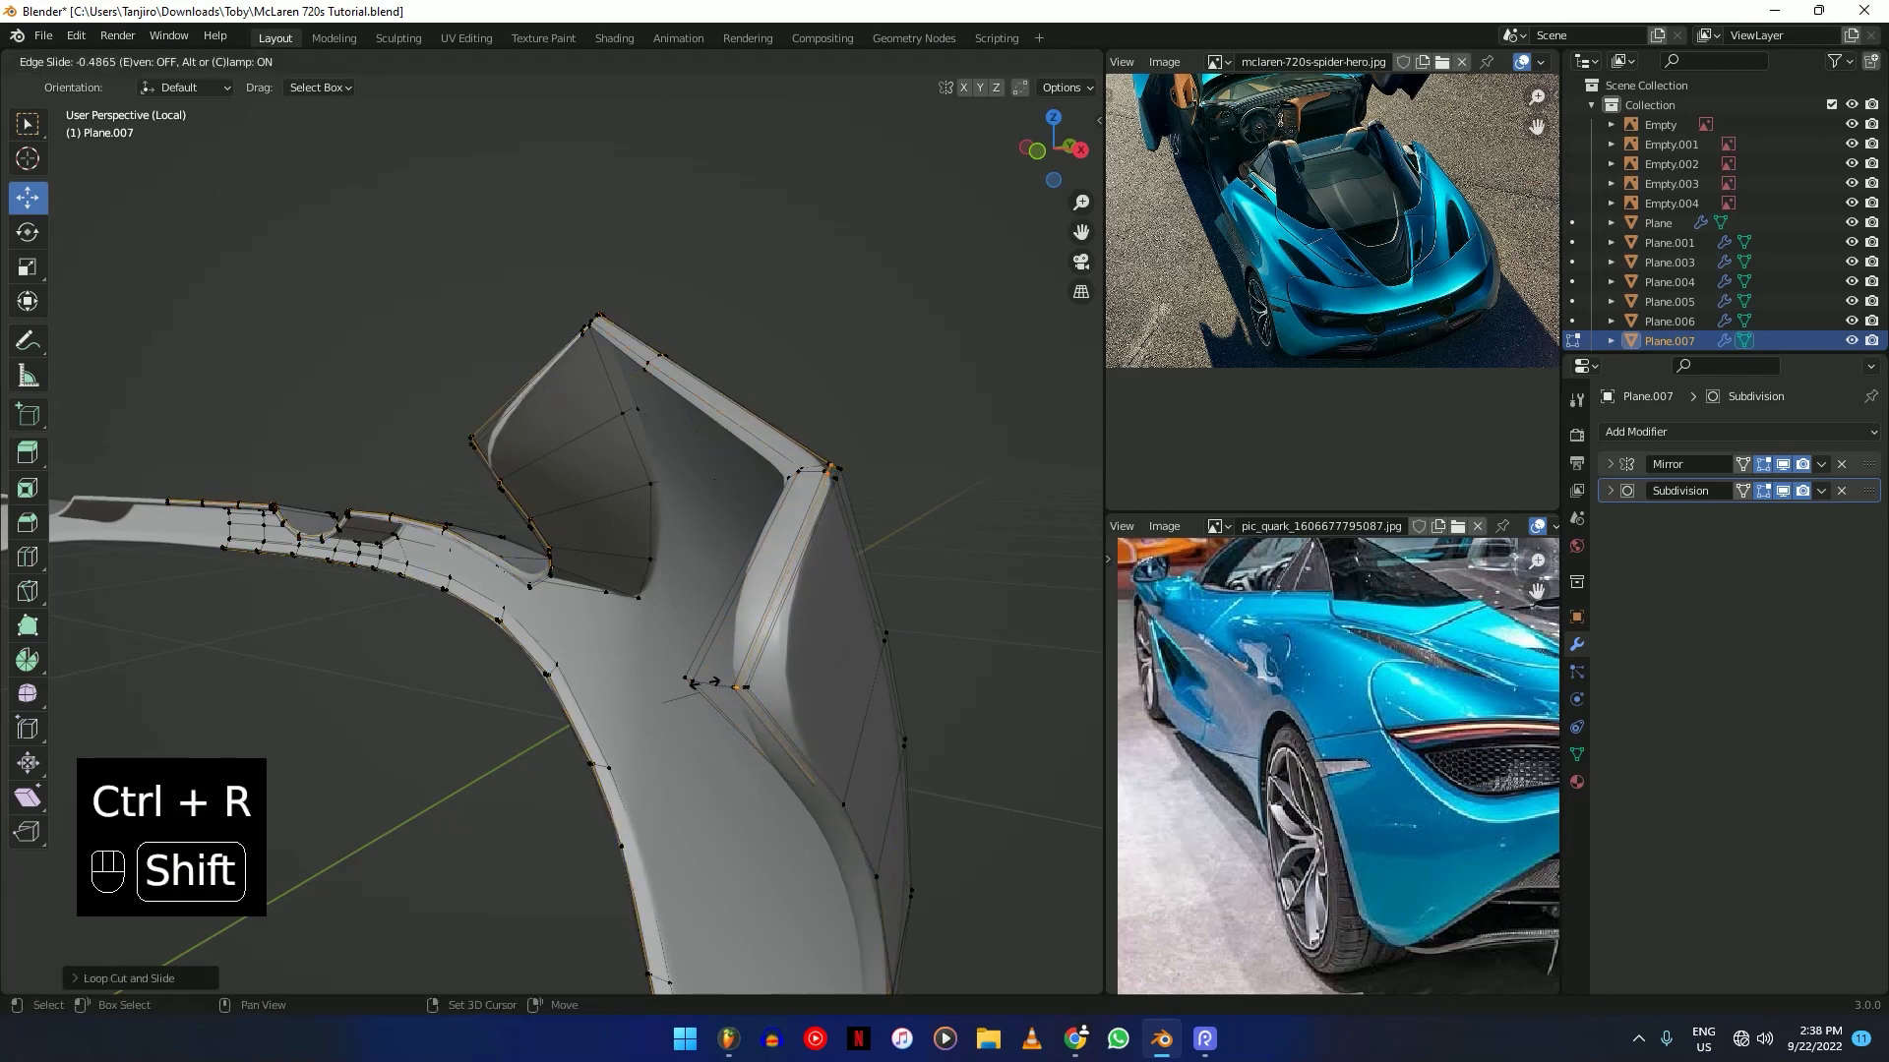
middle_click_drag(715, 681, 632, 690)
Cut an even edge loop along the upper edge of the bumper's outer side and slide it close to that edge.
middle_click_drag(423, 625, 578, 657, "shift")
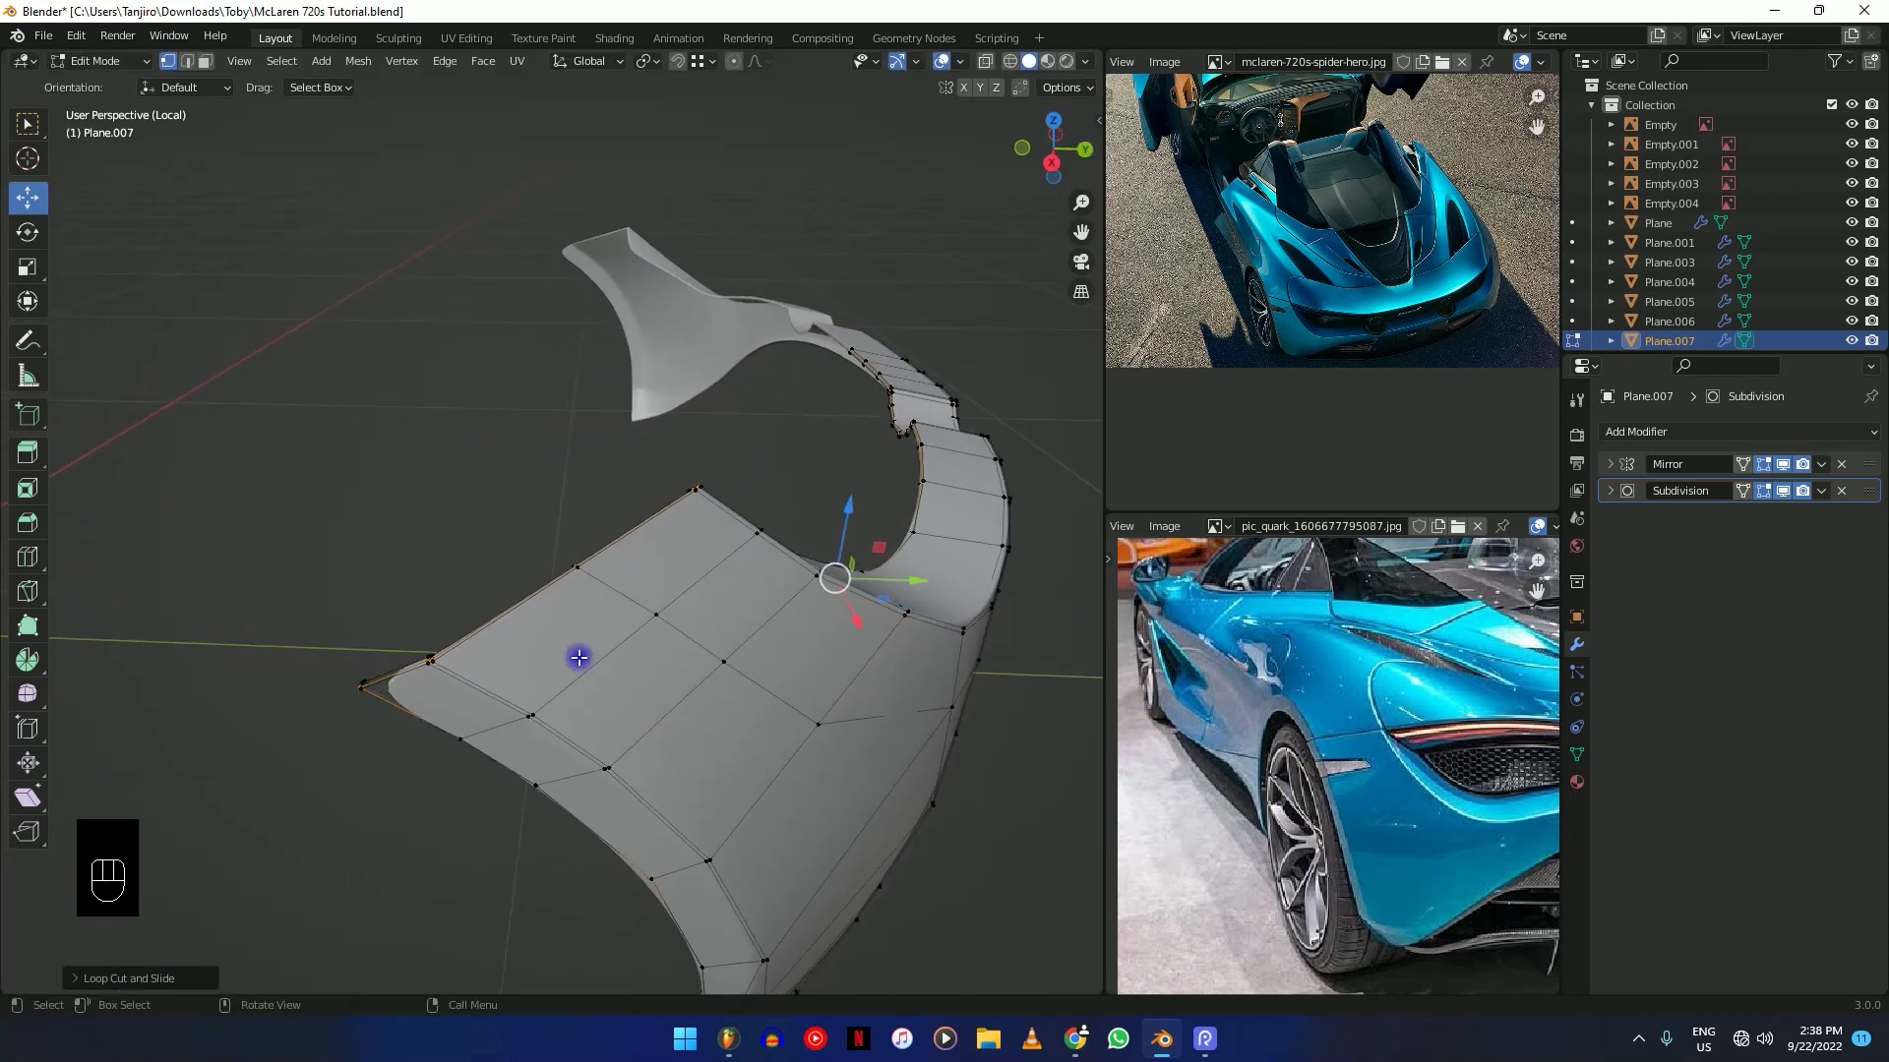
left_click(455, 713)
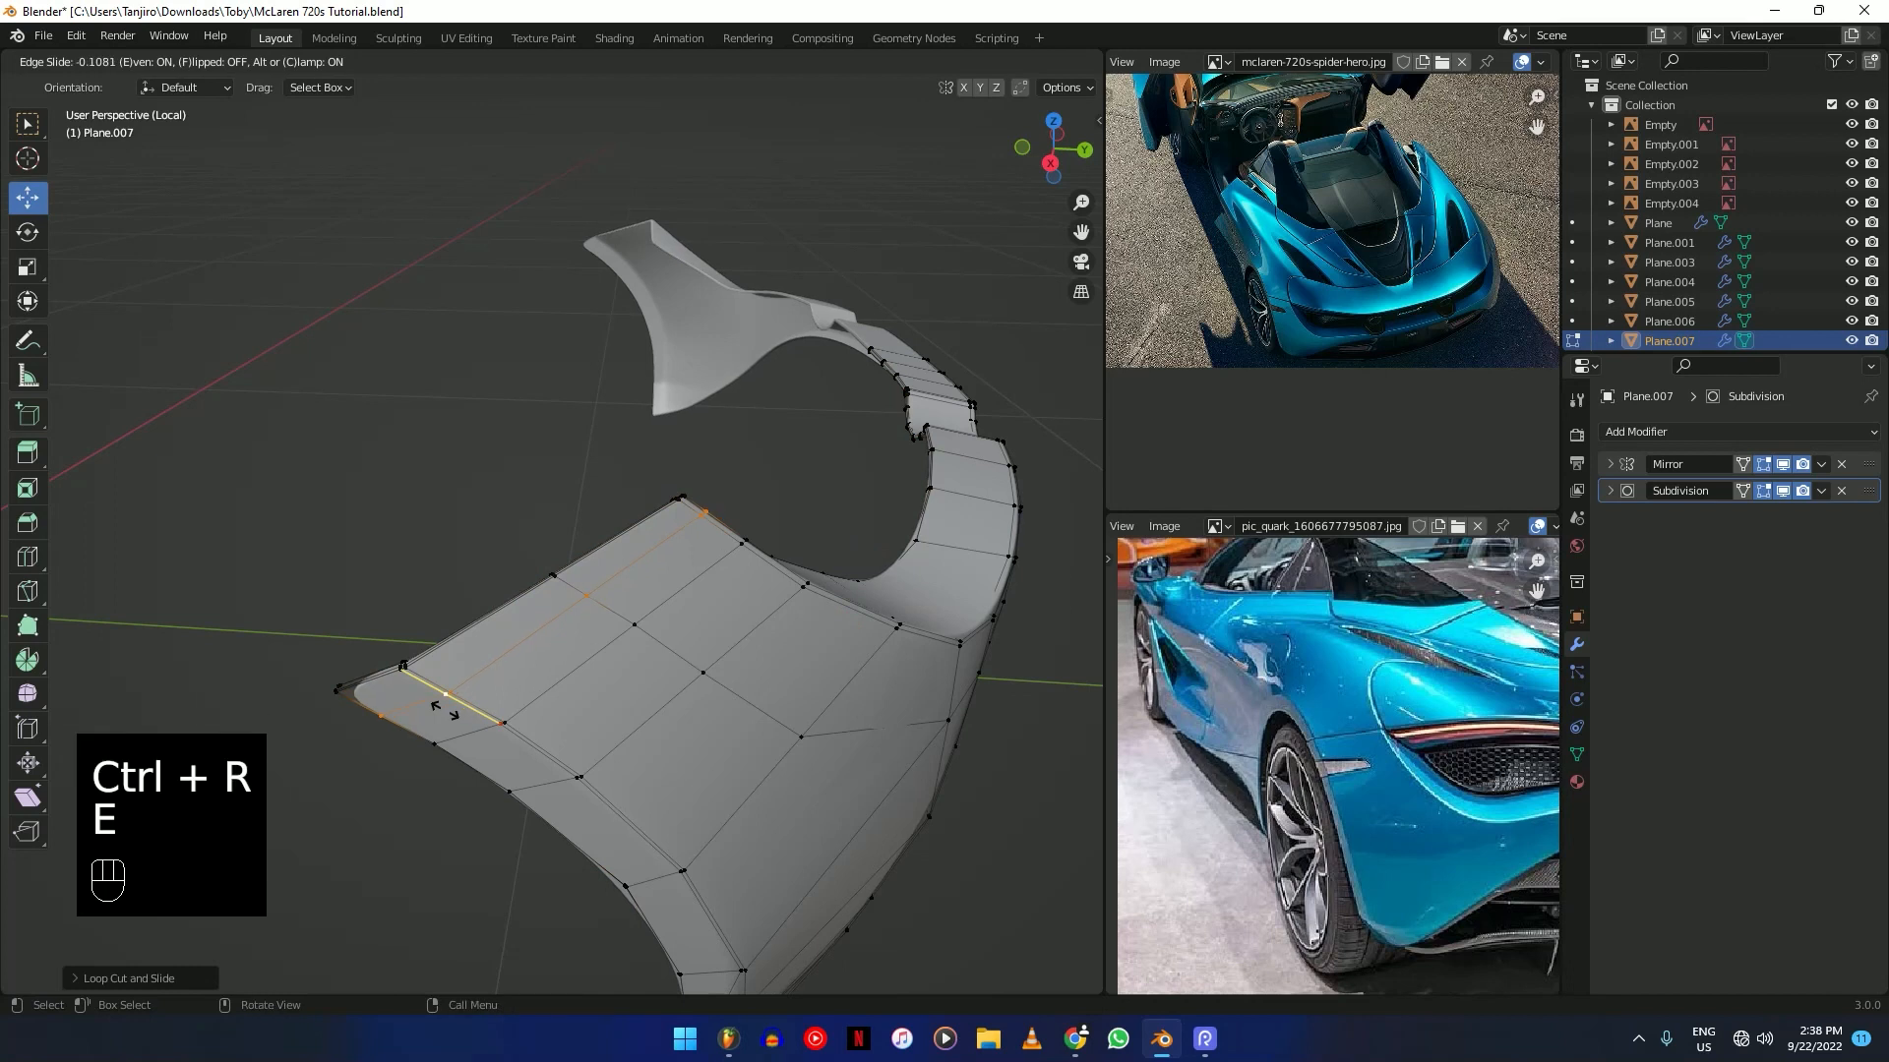
left_click(168, 614)
middle_click_drag(497, 671, 598, 573, "shift")
middle_click_drag(473, 632, 448, 536, "ctrl")
middle_click_drag(367, 647, 442, 641, "shift")
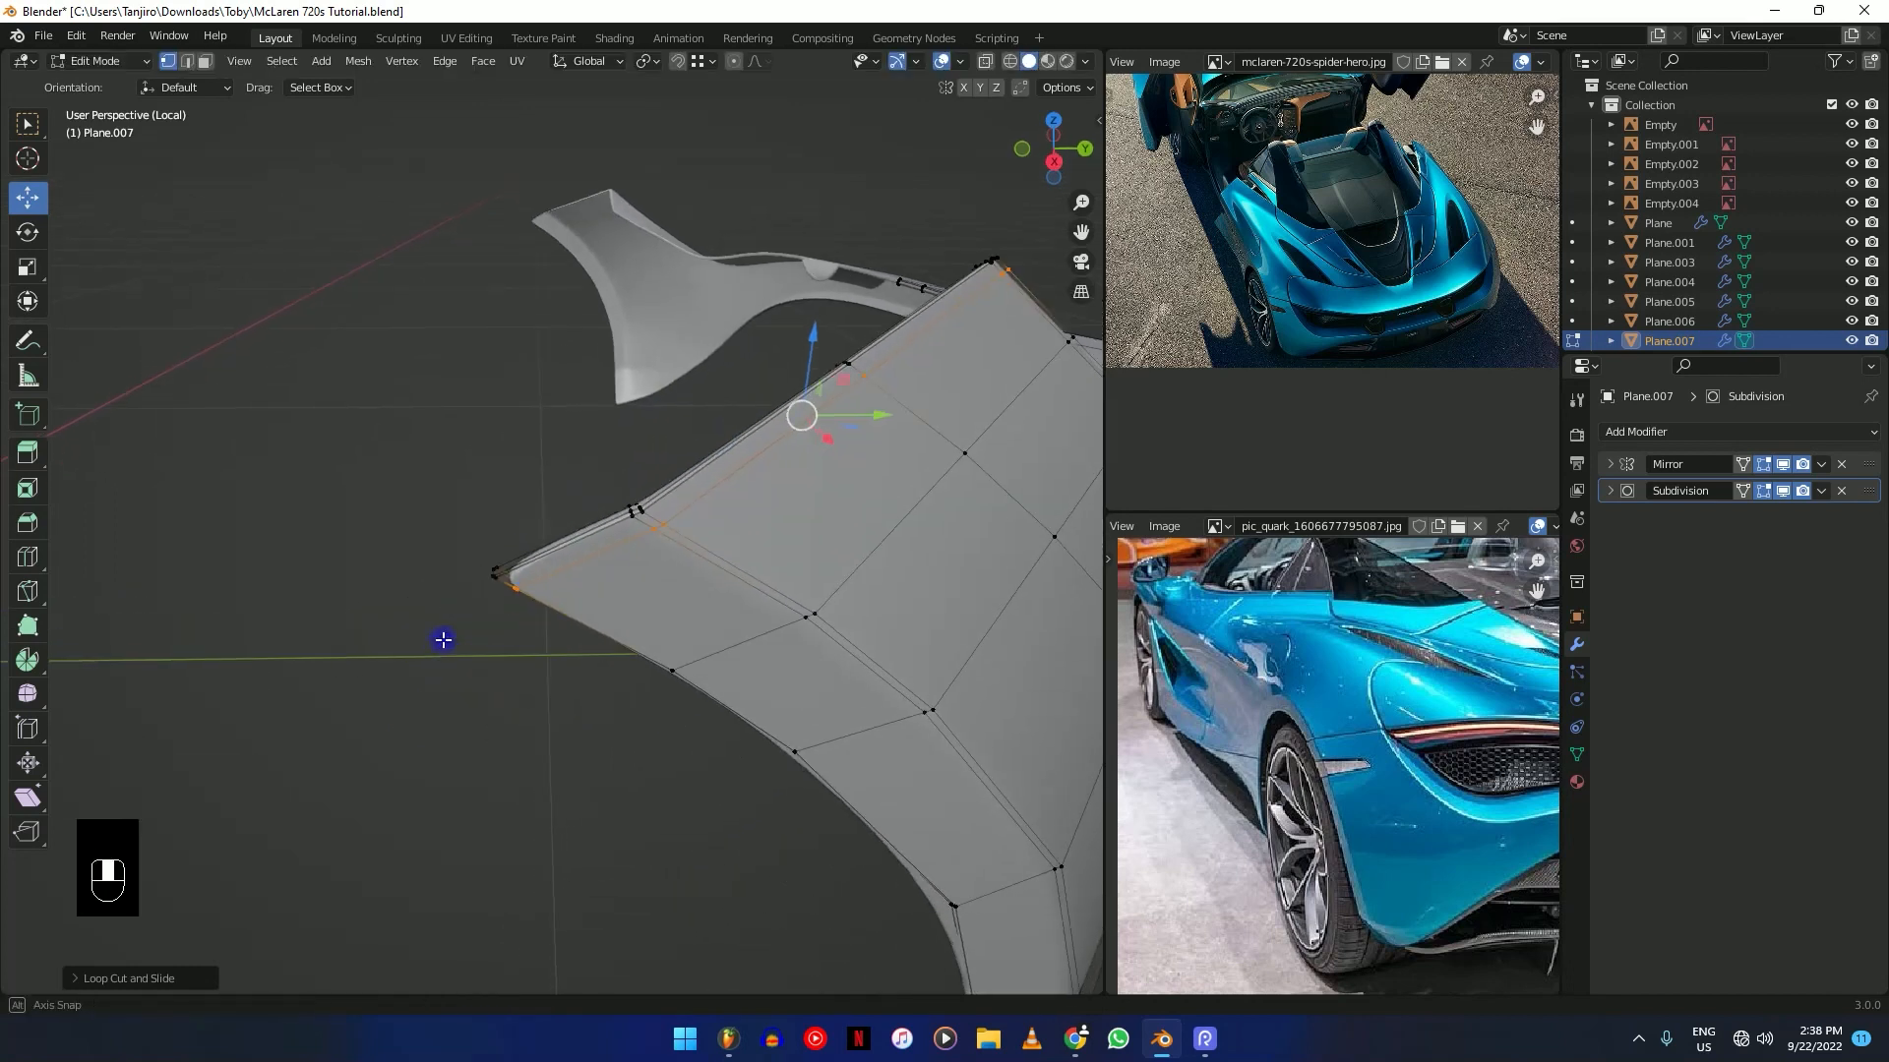
Crease the rim edges at the rear bumper's pointed front corner beside the wheel arch.
key("shift+z")
left_click_drag(506, 586, 511, 596)
key("shift+z")
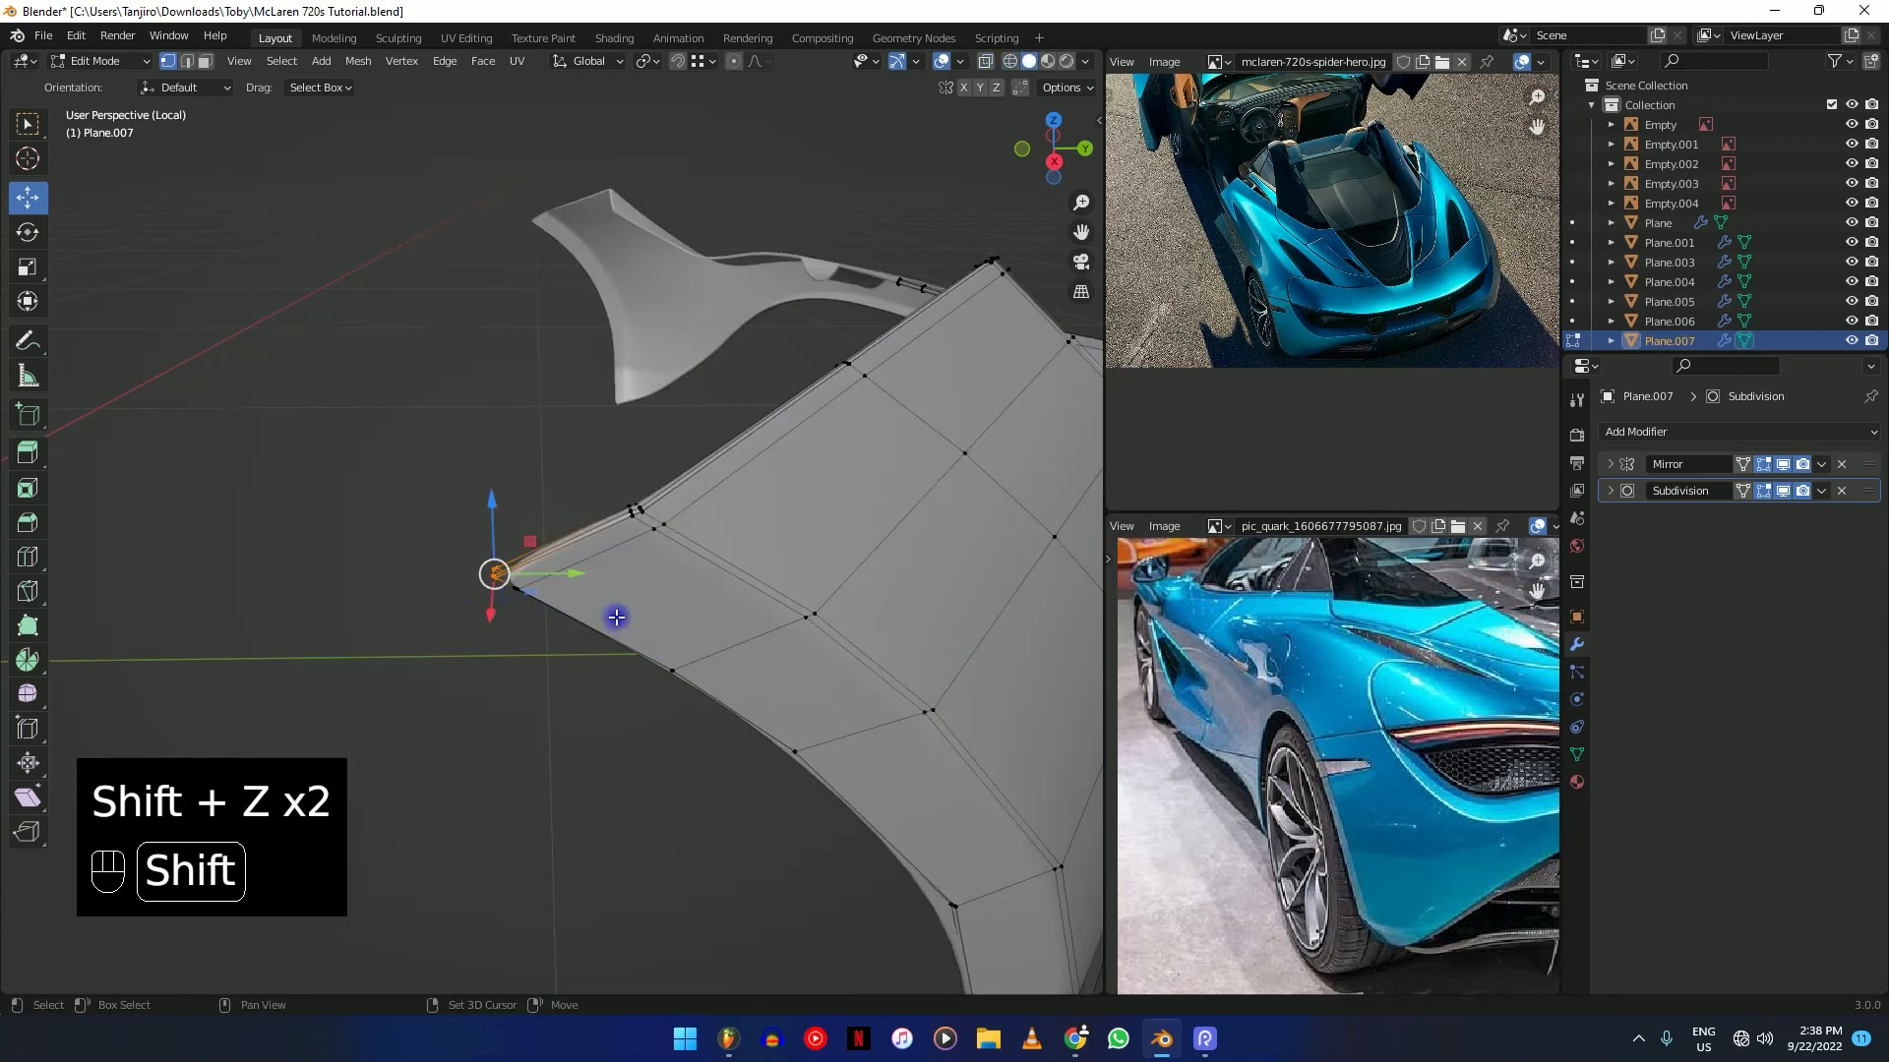
key("shift+e")
left_click(677, 663)
Crease the short rim edges at the bumper's upper inner corner.
middle_click_drag(676, 663, 422, 564)
key("shift+z")
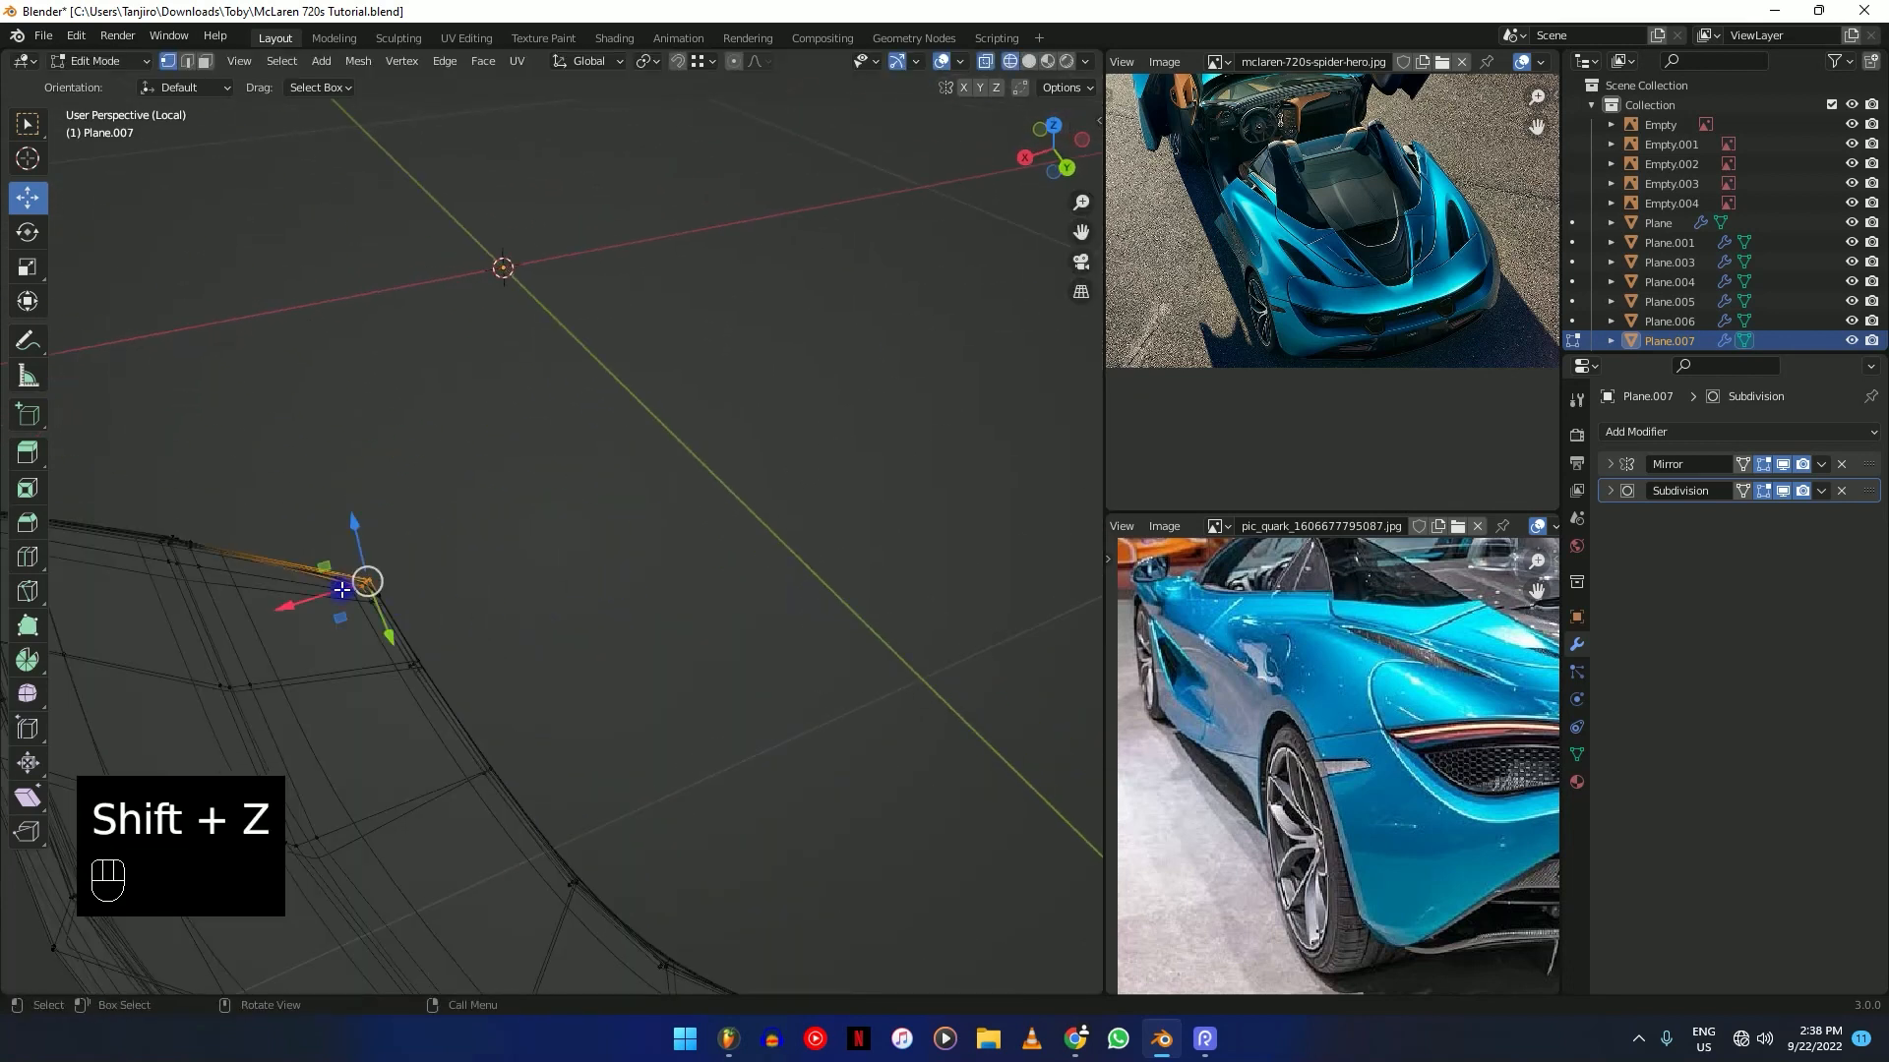
key("shift+z")
key("shift+e")
left_click(502, 634)
middle_click_drag(503, 633, 836, 443)
key("Tab")
scroll(860, 514, "up", 4)
Crease the rim edges at the bumper's remaining pointed corner by about 0.65.
key("Tab")
key("shift+z")
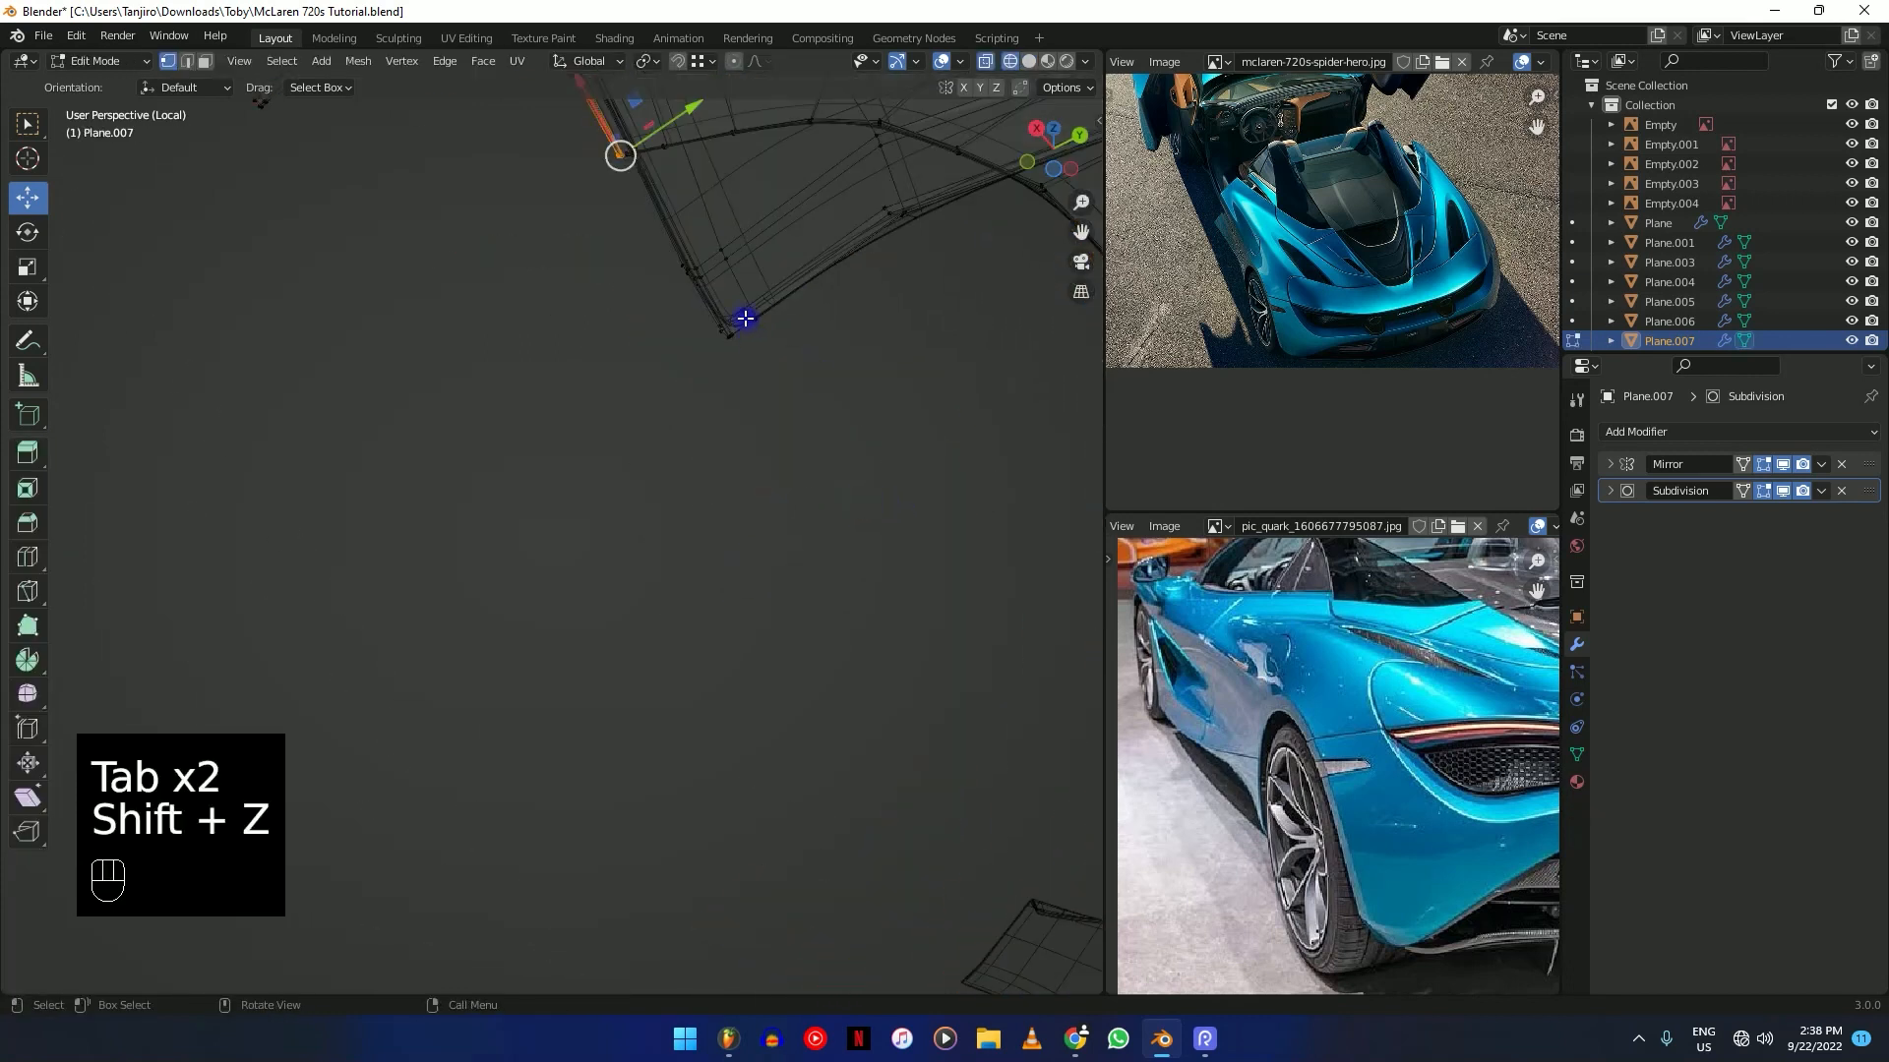
left_click_drag(674, 423, 675, 423)
key("shift+z")
key("shift+e")
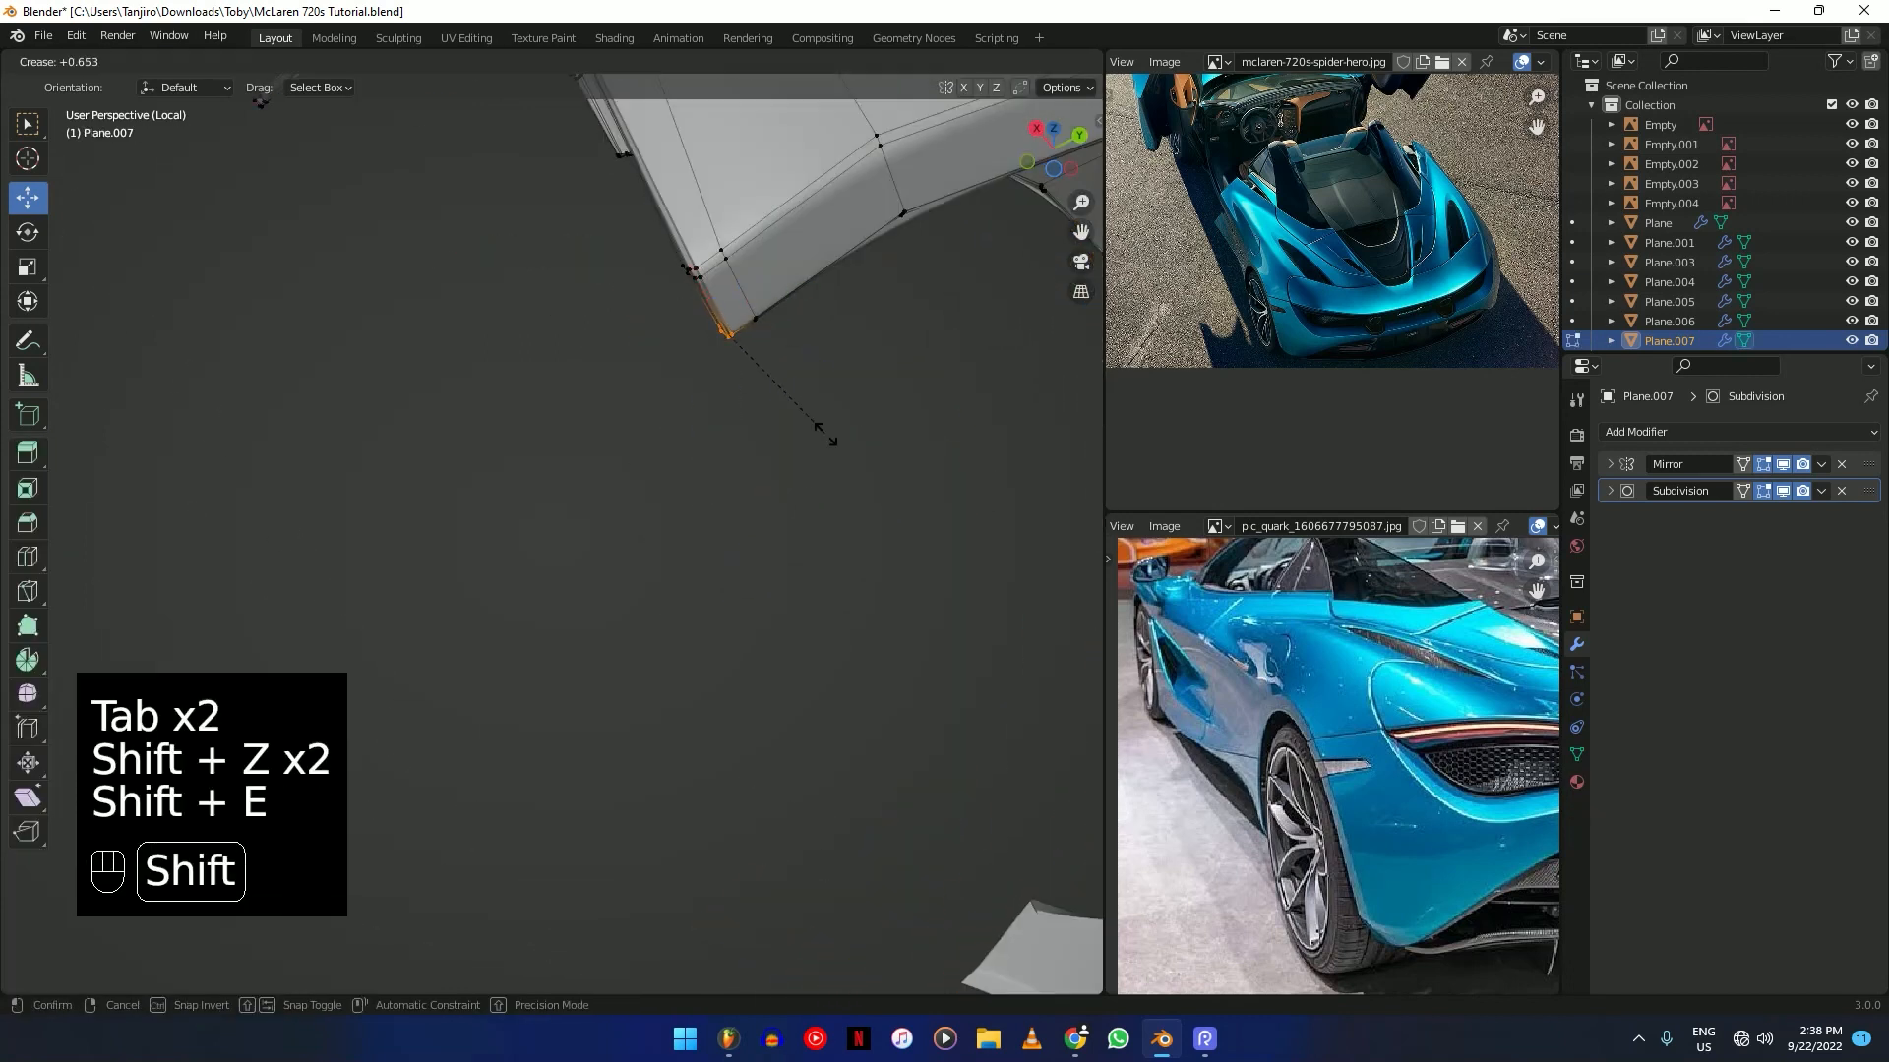
left_click(836, 423)
key("Tab")
Bring the other body panels back into view around the seam between the rear fender and the bumper.
scroll(836, 425, "down", 4)
middle_click_drag(827, 443, 777, 641)
scroll(734, 551, "down", 3)
scroll(688, 632, "down", 2)
left_click(729, 666)
middle_click_drag(603, 623, 643, 668)
scroll(723, 649, "up", 3)
key("slash")
scroll(728, 573, "up", 5)
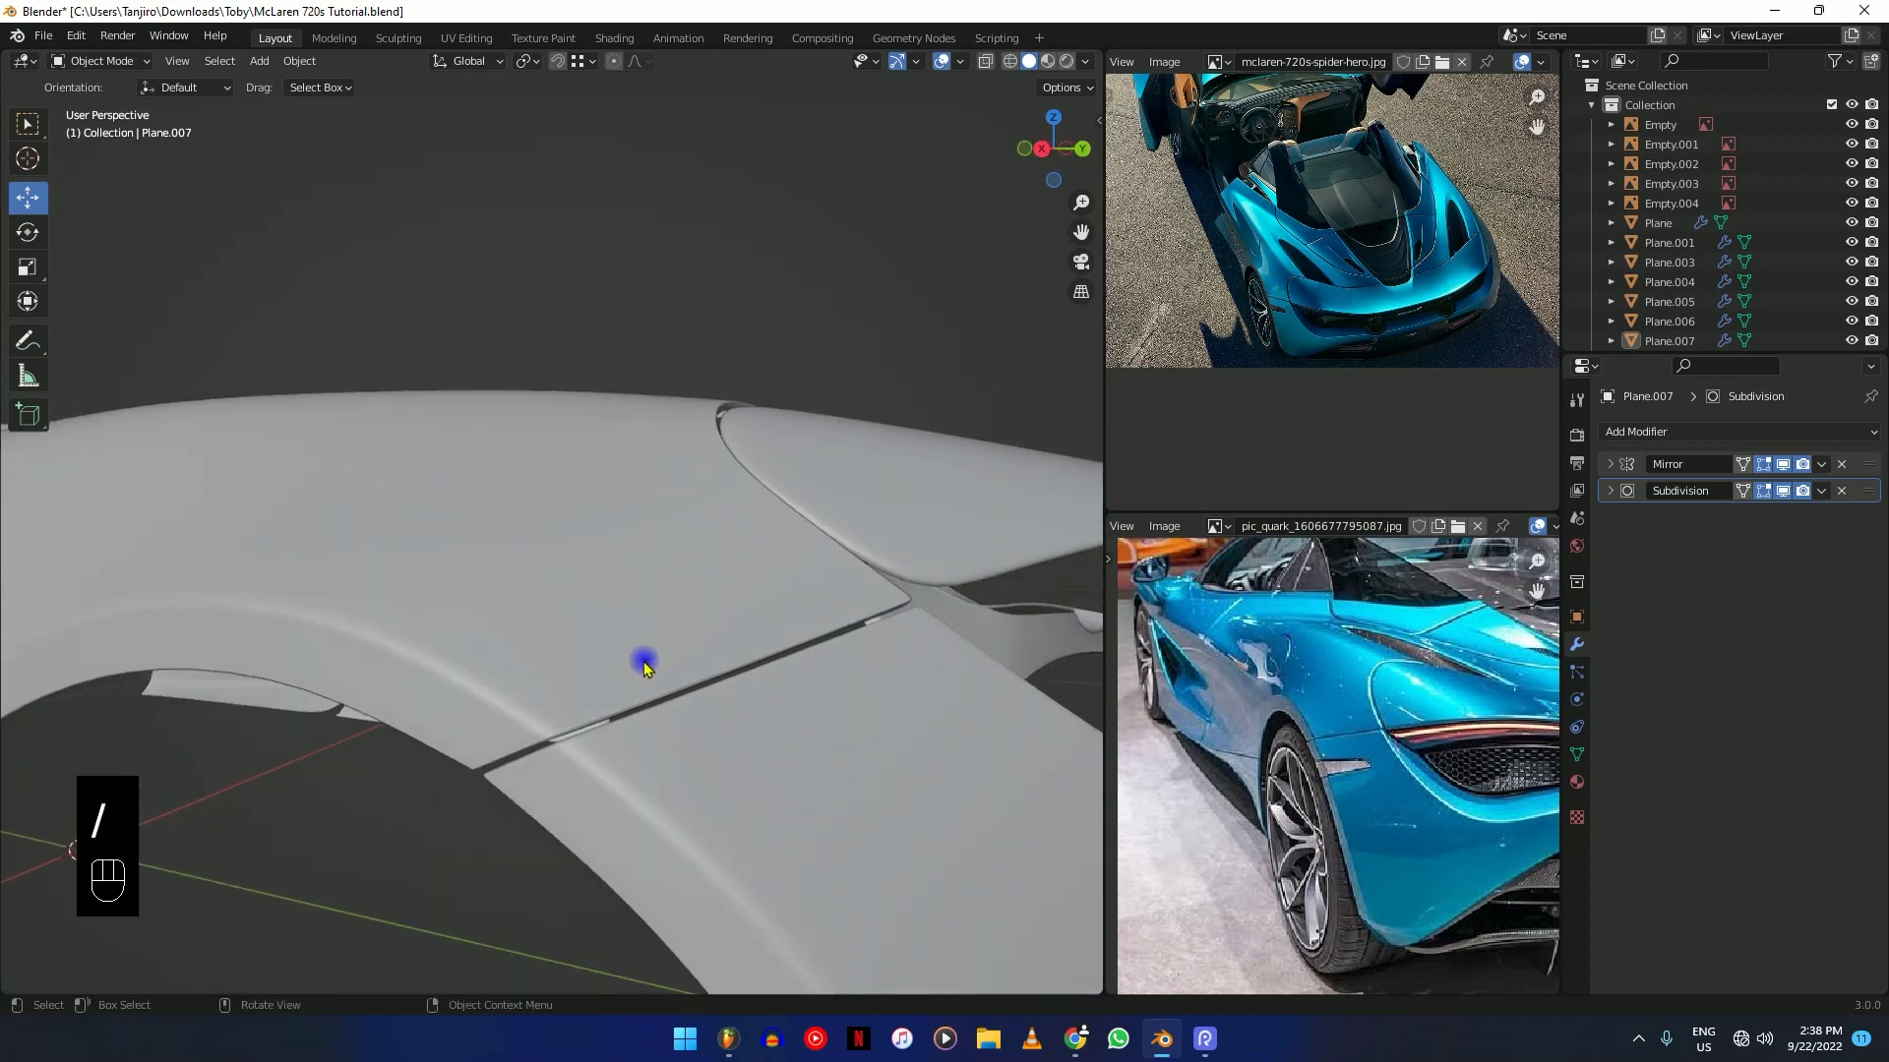
Frame the fender-bumper seam in the right orthographic view and set the viewport lighting to MatCap.
middle_click_drag(590, 738, 713, 617)
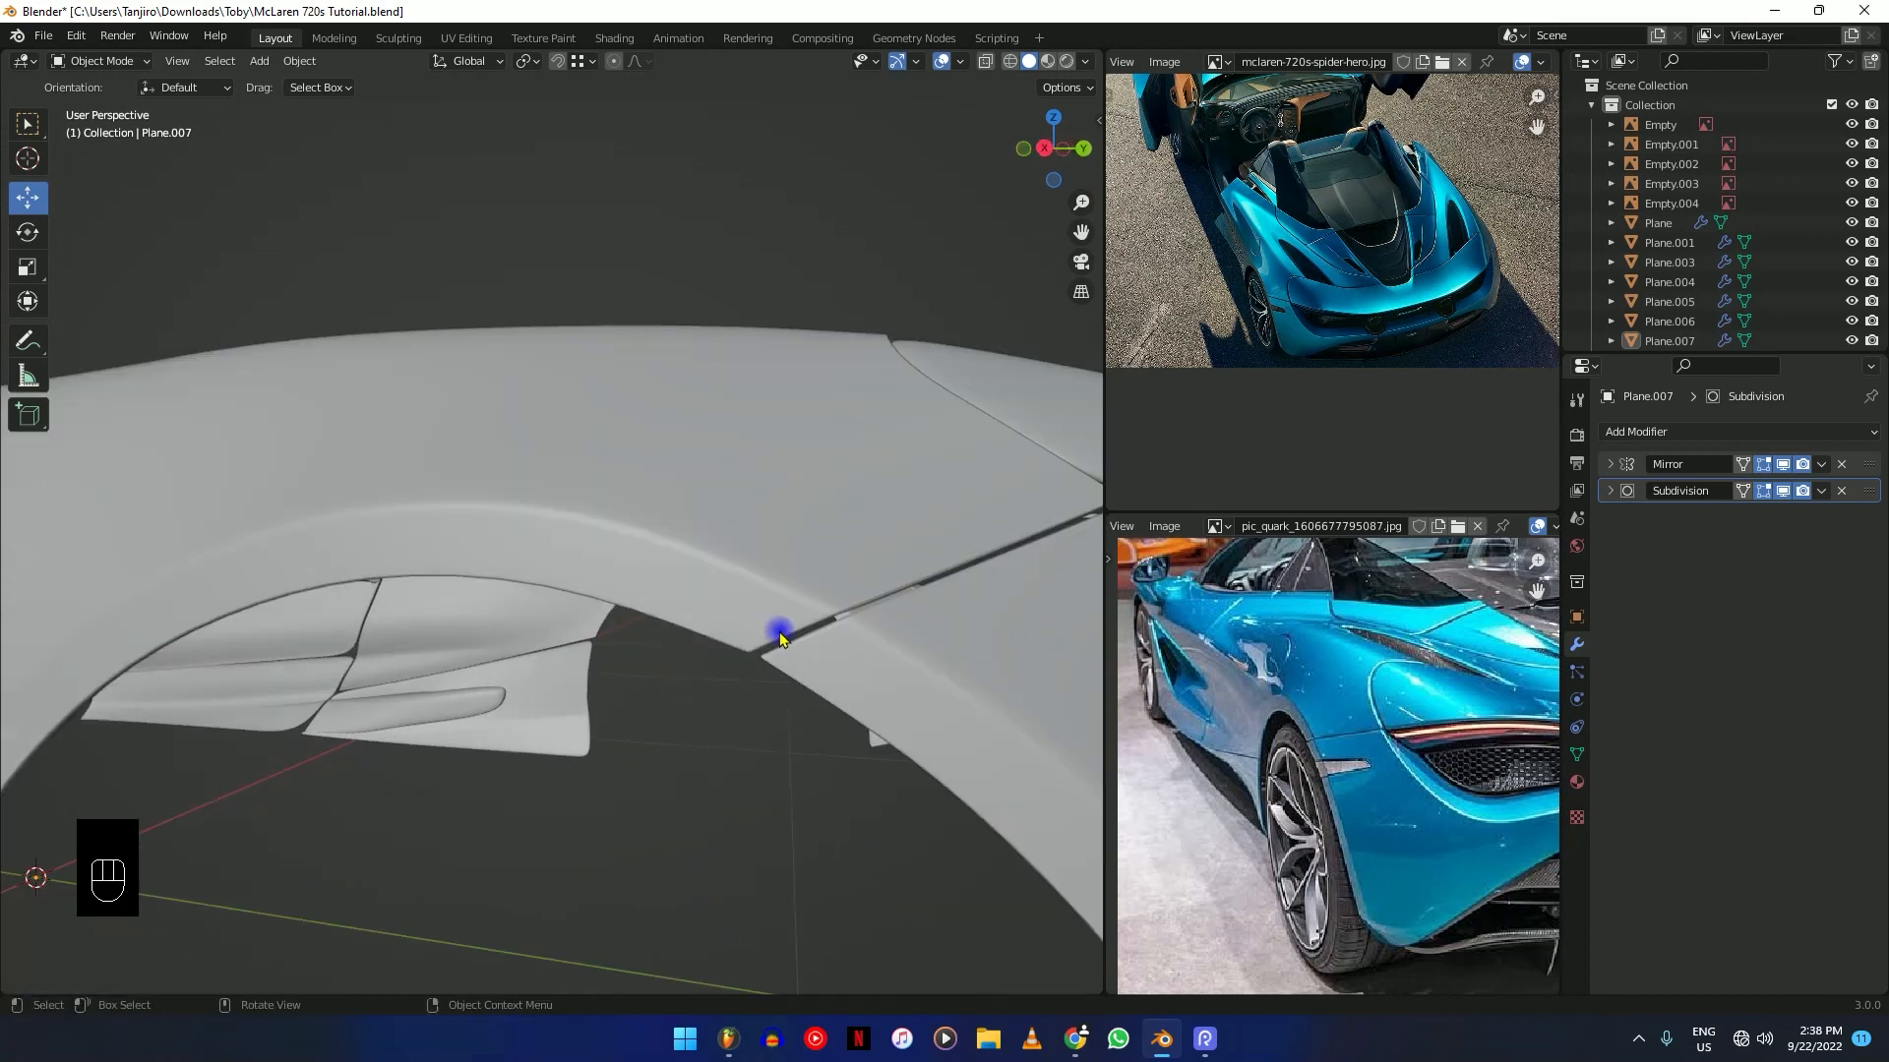
scroll(787, 639, "down", 5)
middle_click_drag(822, 640, 854, 658)
key("KP_3")
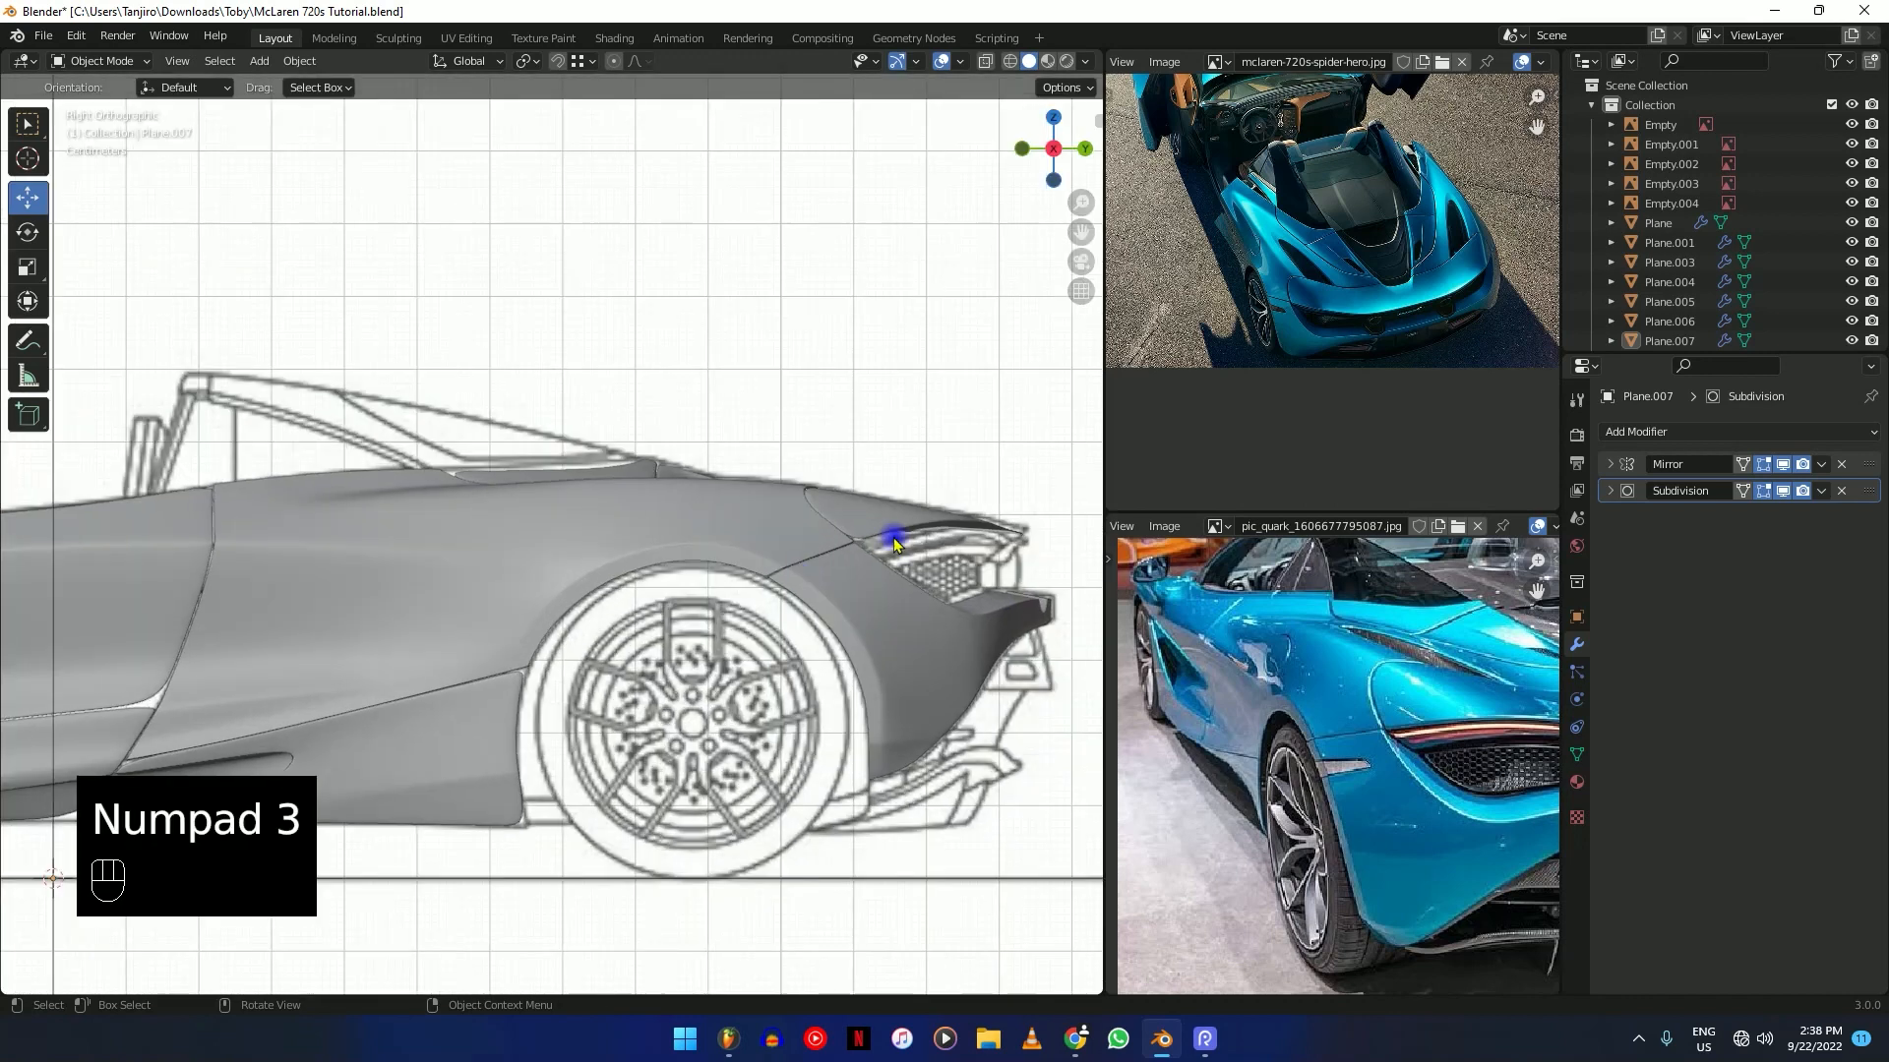
scroll(632, 540, "up", 6)
scroll(697, 547, "up", 3)
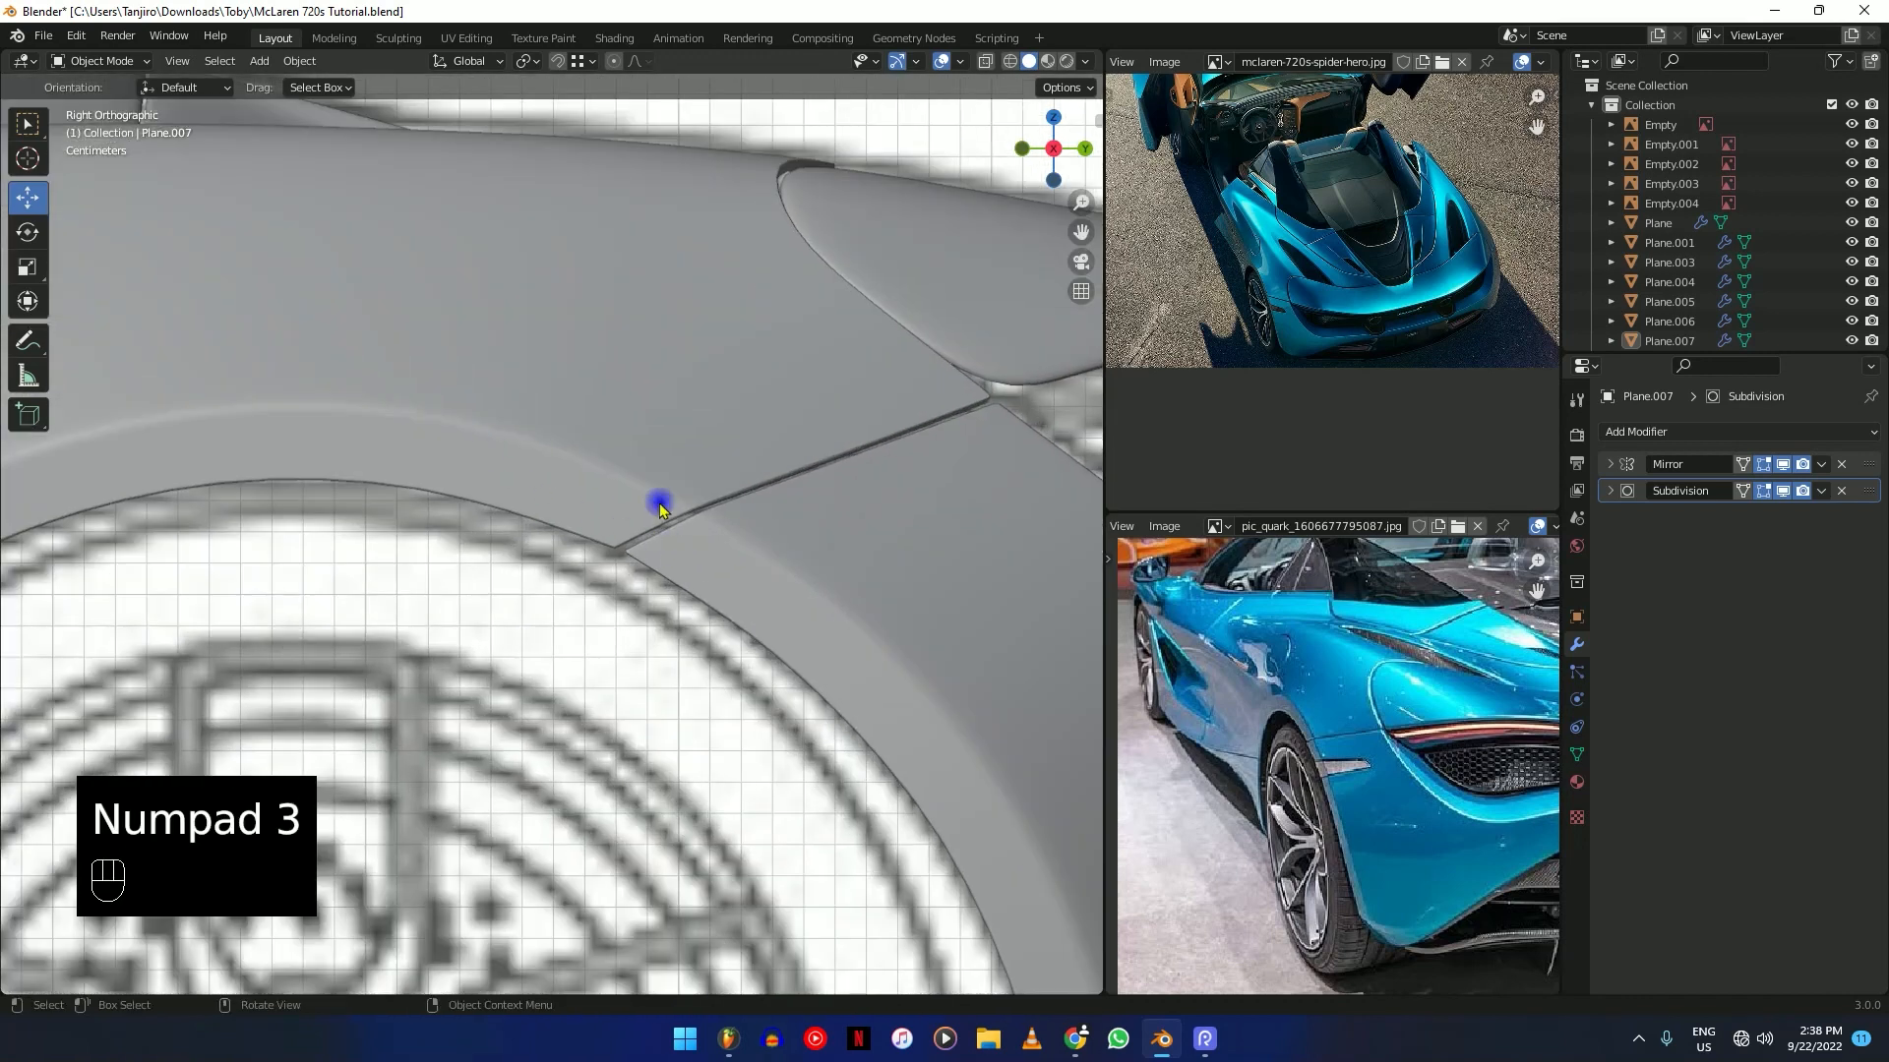
left_click(1085, 61)
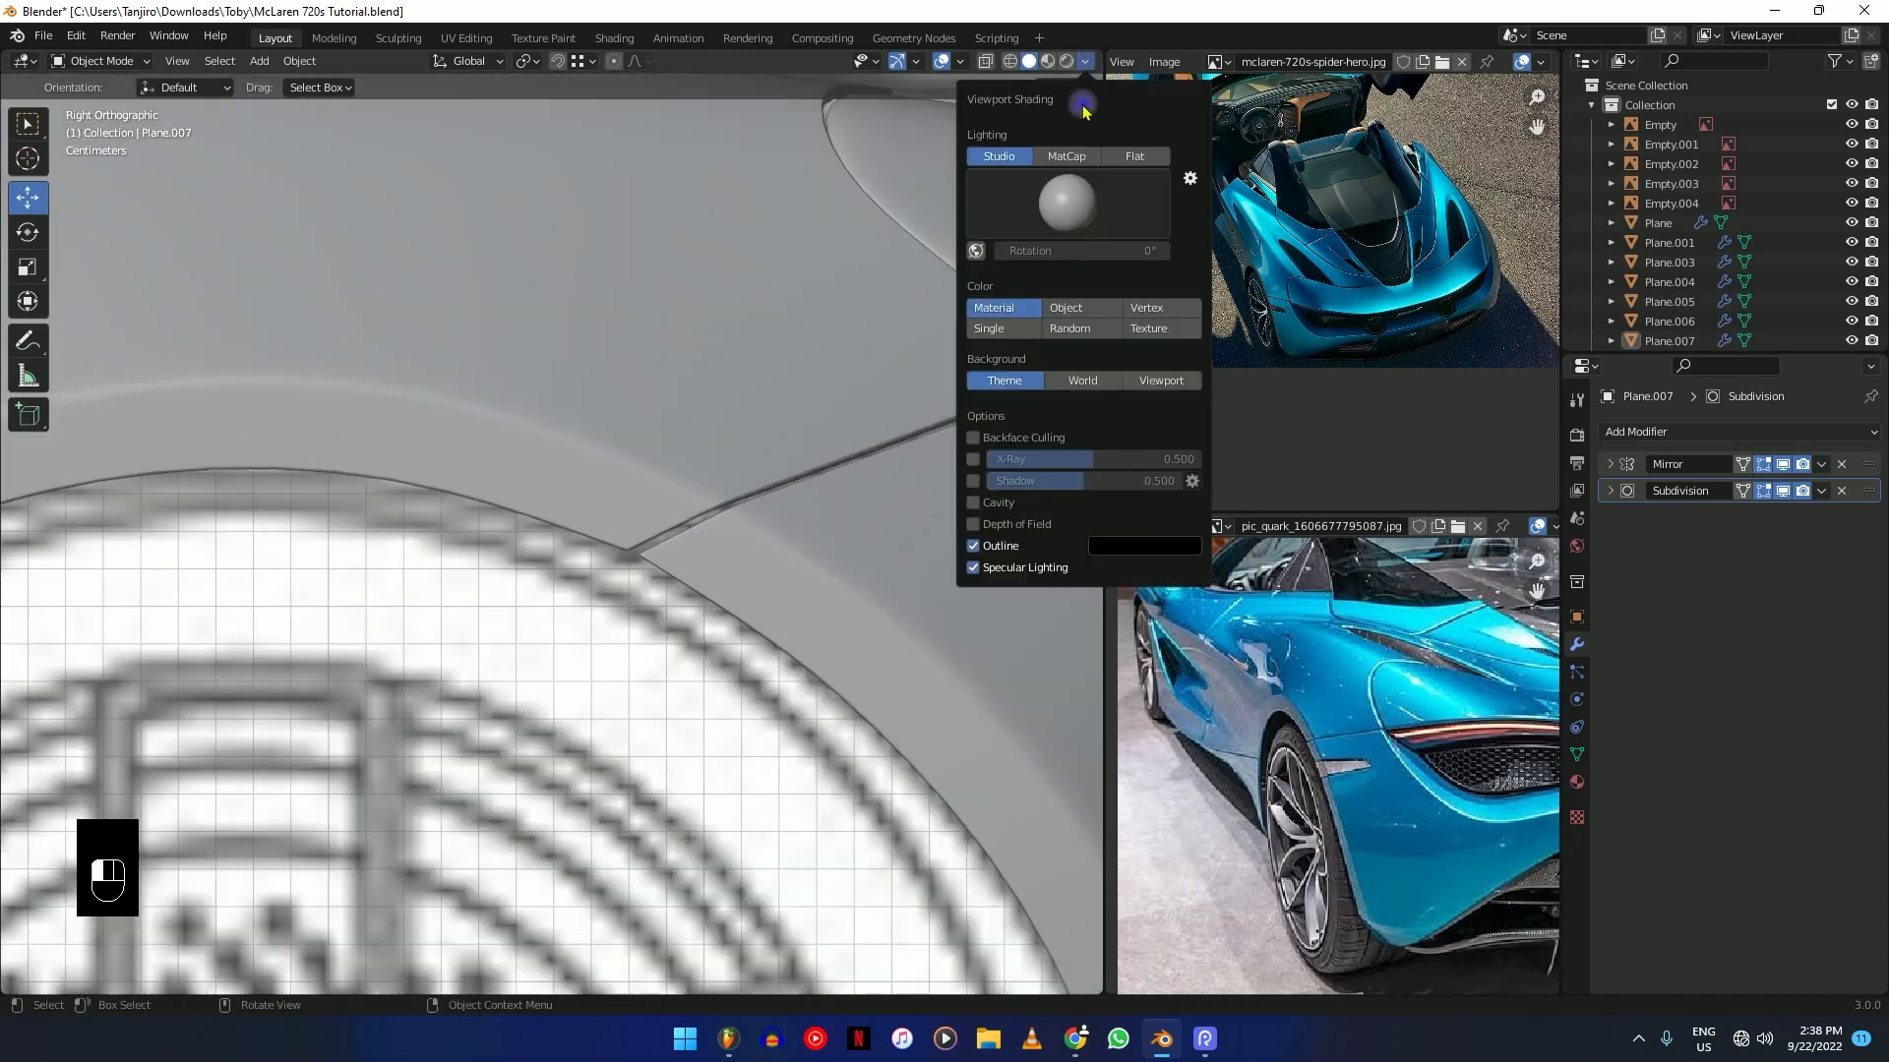
left_click(1066, 157)
Slide the bumper's corner edge at the wheel arch toward the fender to narrow the panel gap.
key("Tab")
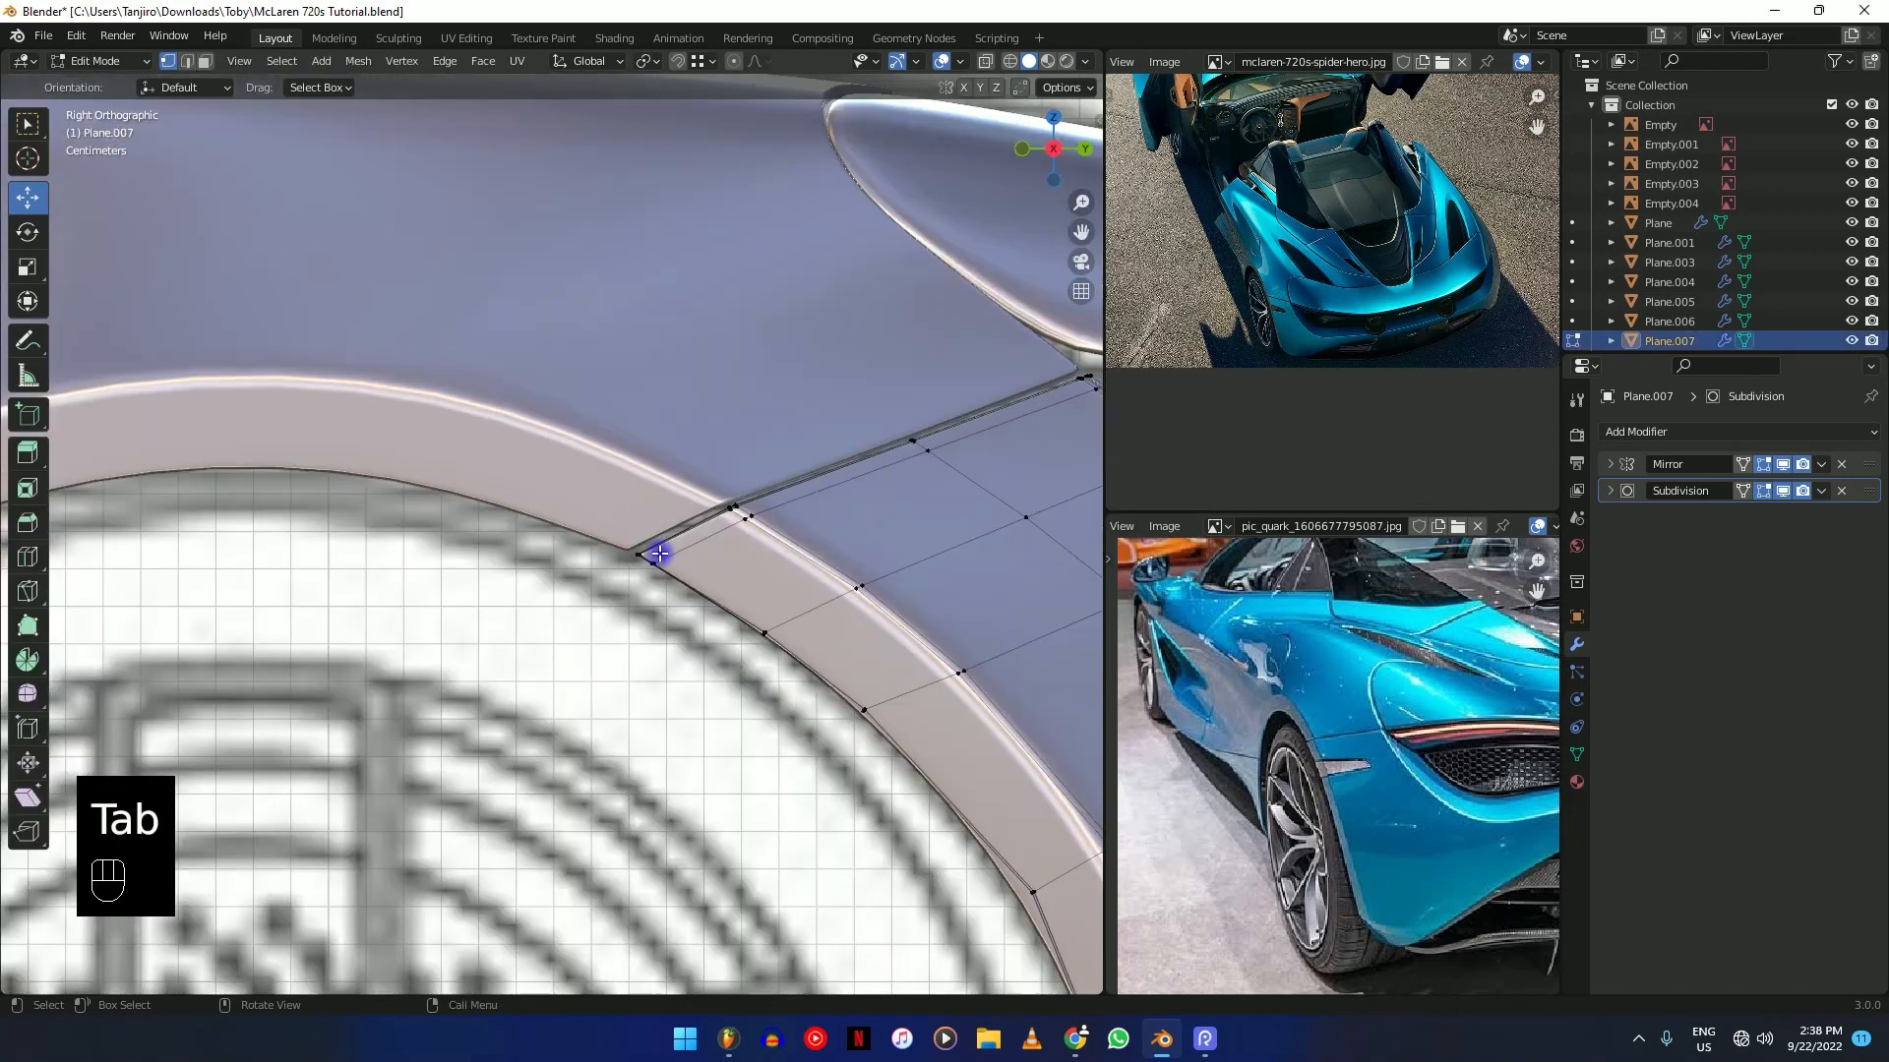
key("shift+z")
scroll(655, 572, "up", 4)
middle_click_drag(663, 517, 622, 582, "shift")
key("g")
key("g")
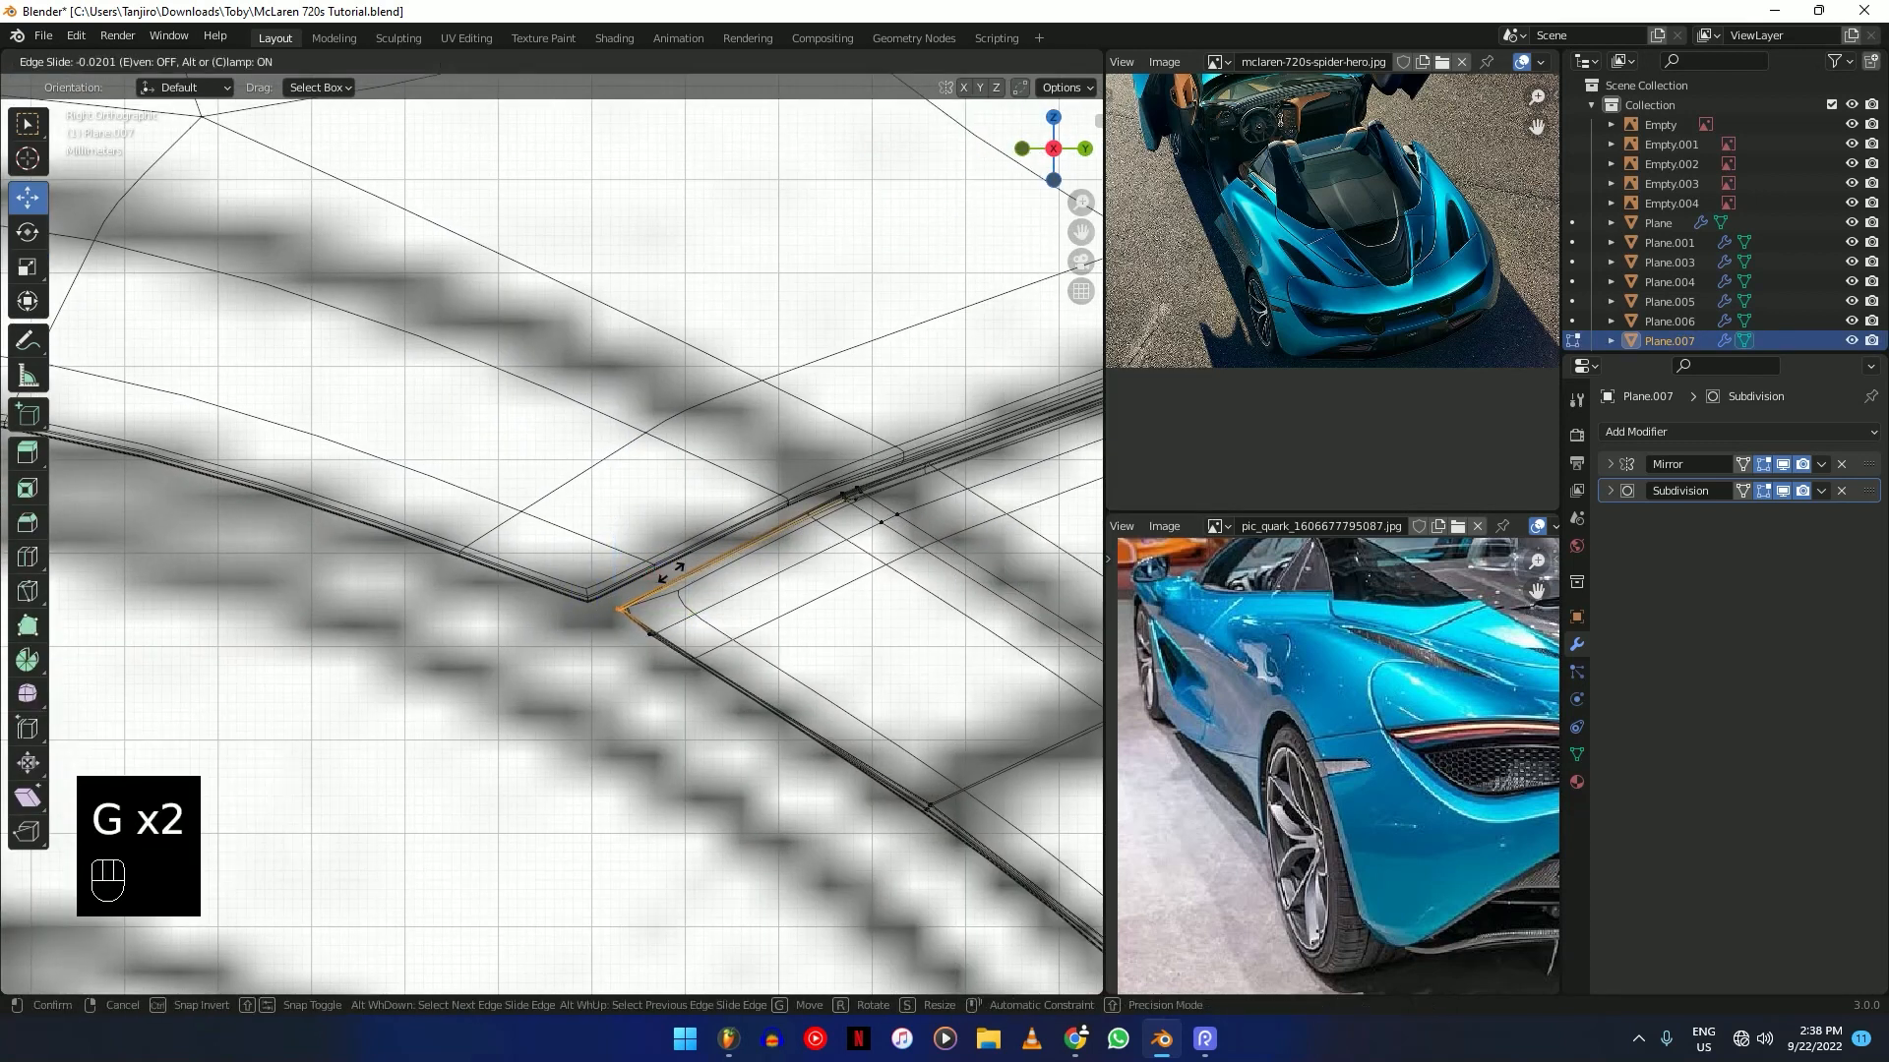
key("shift")
left_click(611, 603)
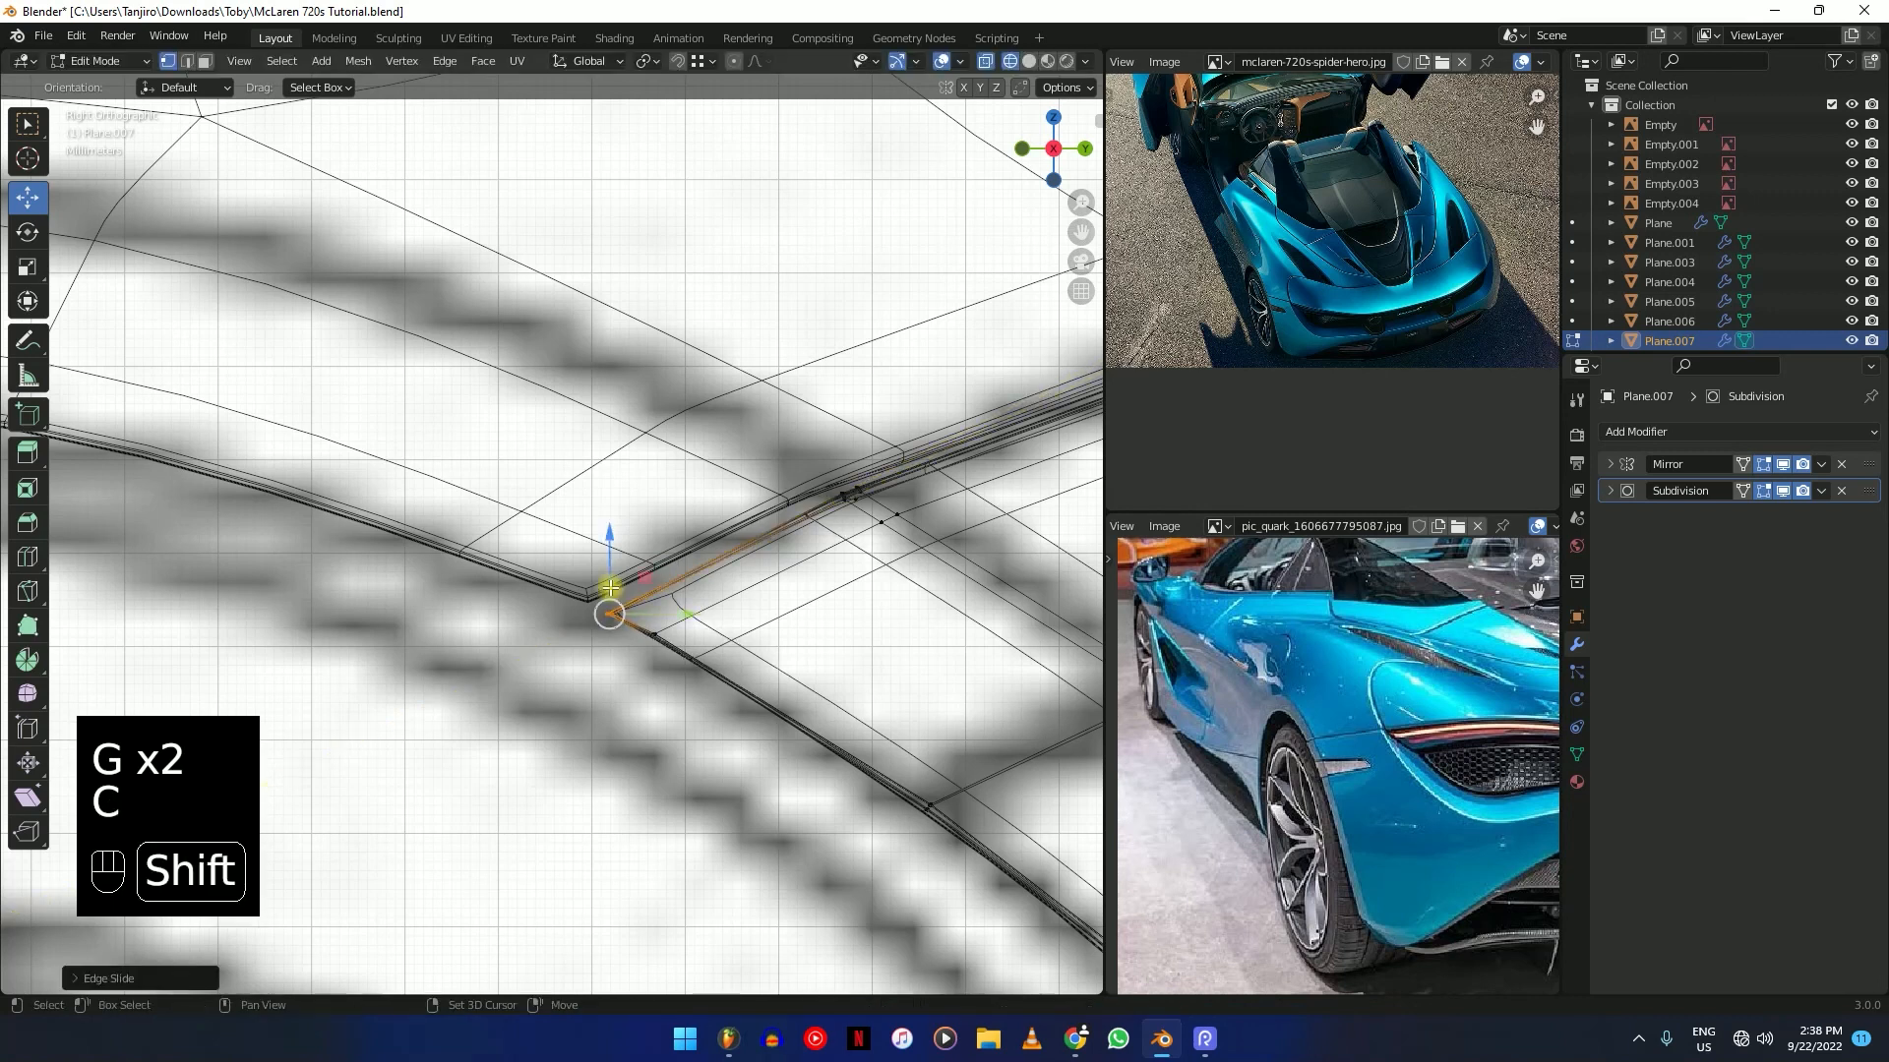
Finish editing the bumper and isolate the curved rear panel with the central notch.
key("Tab")
scroll(674, 645, "down", 3)
key("shift+z")
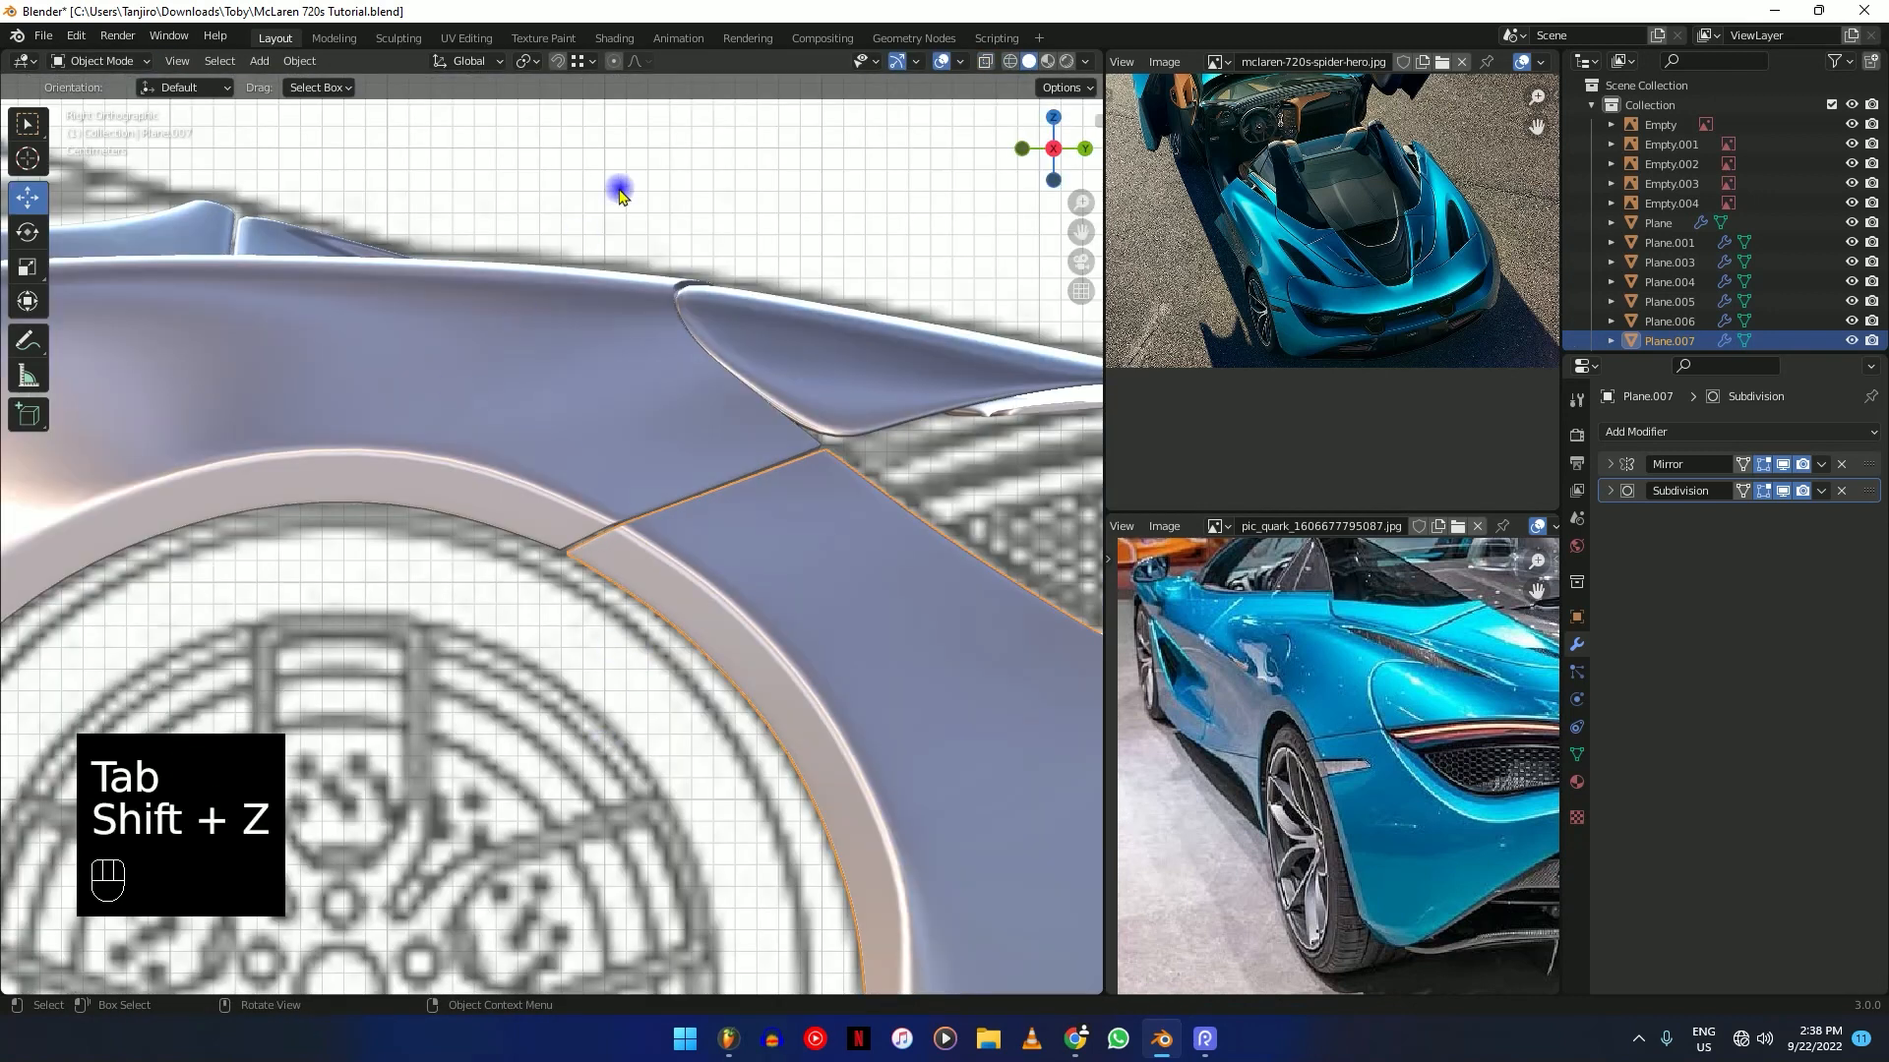
left_click(582, 241)
scroll(707, 523, "down", 4)
scroll(693, 530, "up", 5)
scroll(603, 551, "down", 5)
middle_click_drag(754, 522, 886, 717)
left_click(644, 563)
key("slash")
Delete the unneeded rim geometry along the rear panel's mirror centreline.
key("Tab")
middle_click_drag(643, 542, 590, 497)
key("shift+z")
left_click_drag(498, 384, 539, 631)
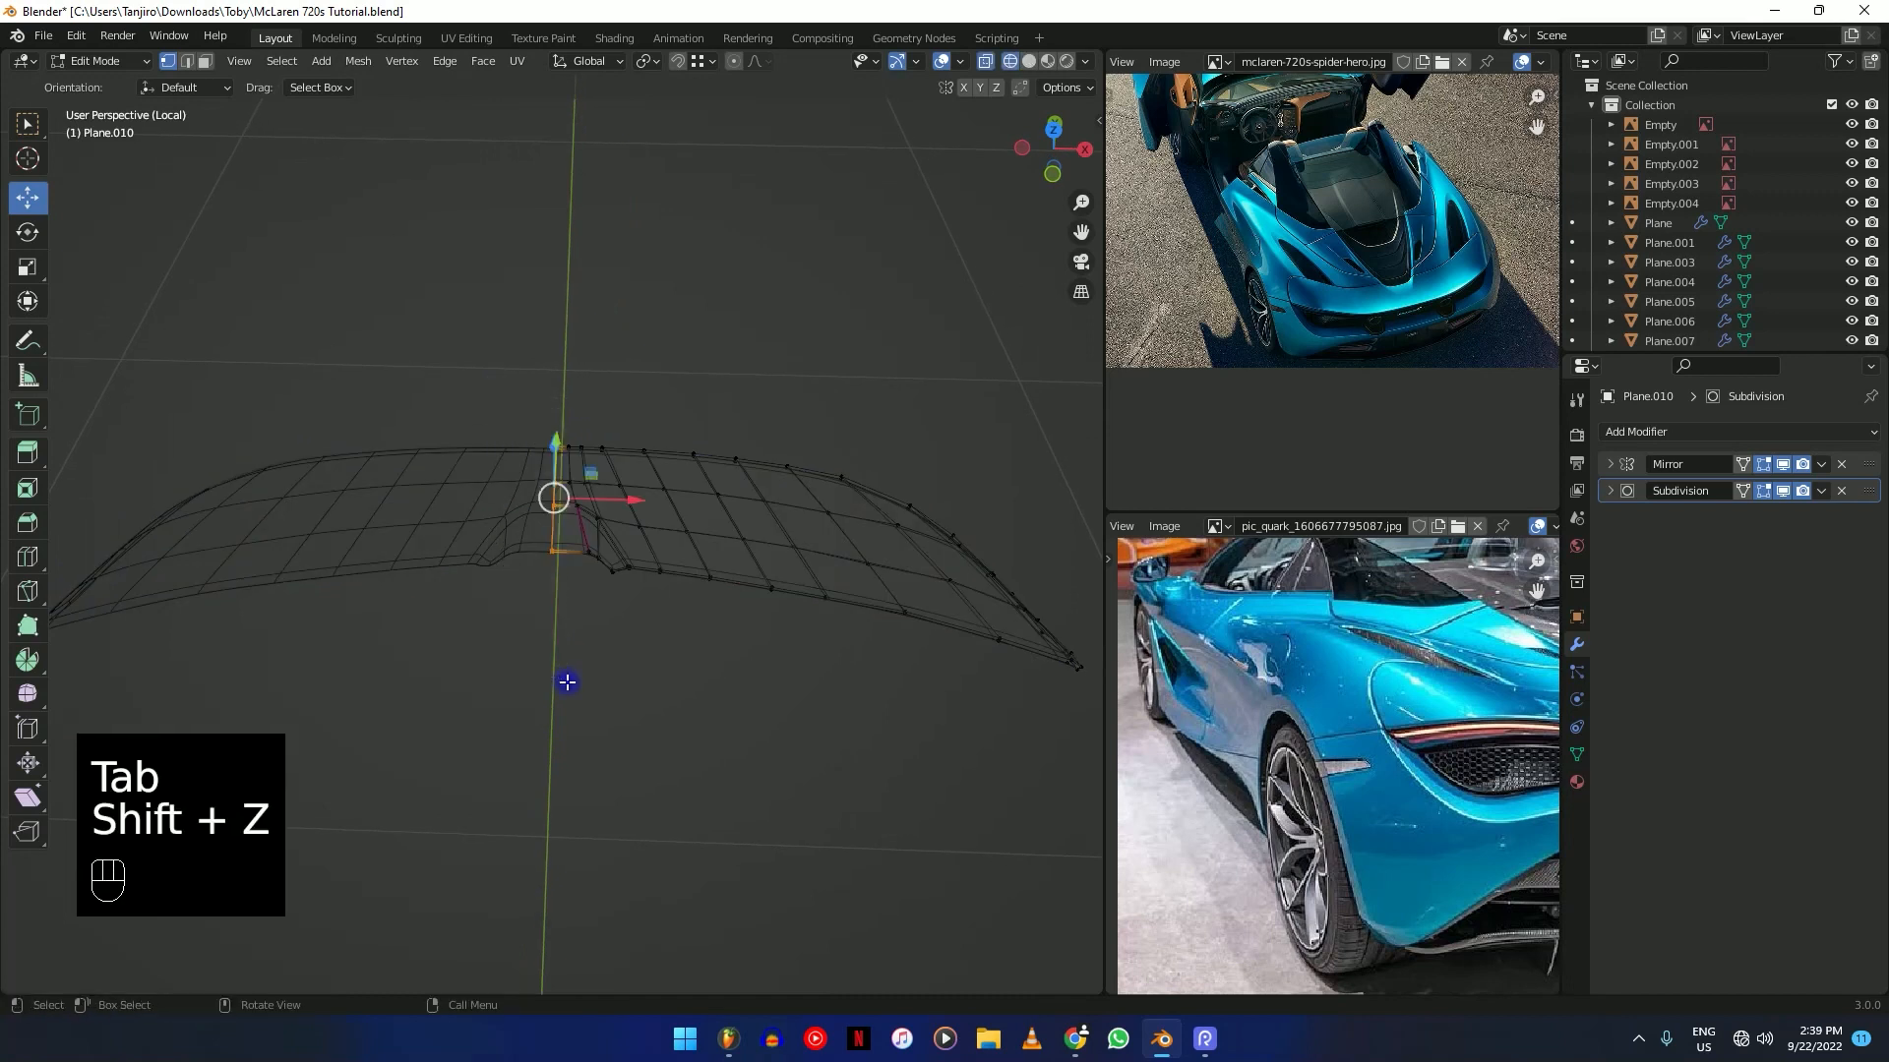
key("shift+z")
key("x")
left_click(584, 640)
Slide the rim vertex at the notch's upper corner along its edge to tighten the corner.
middle_click_drag(894, 624, 793, 687)
scroll(653, 599, "up", 4)
middle_click_drag(653, 599, 792, 233)
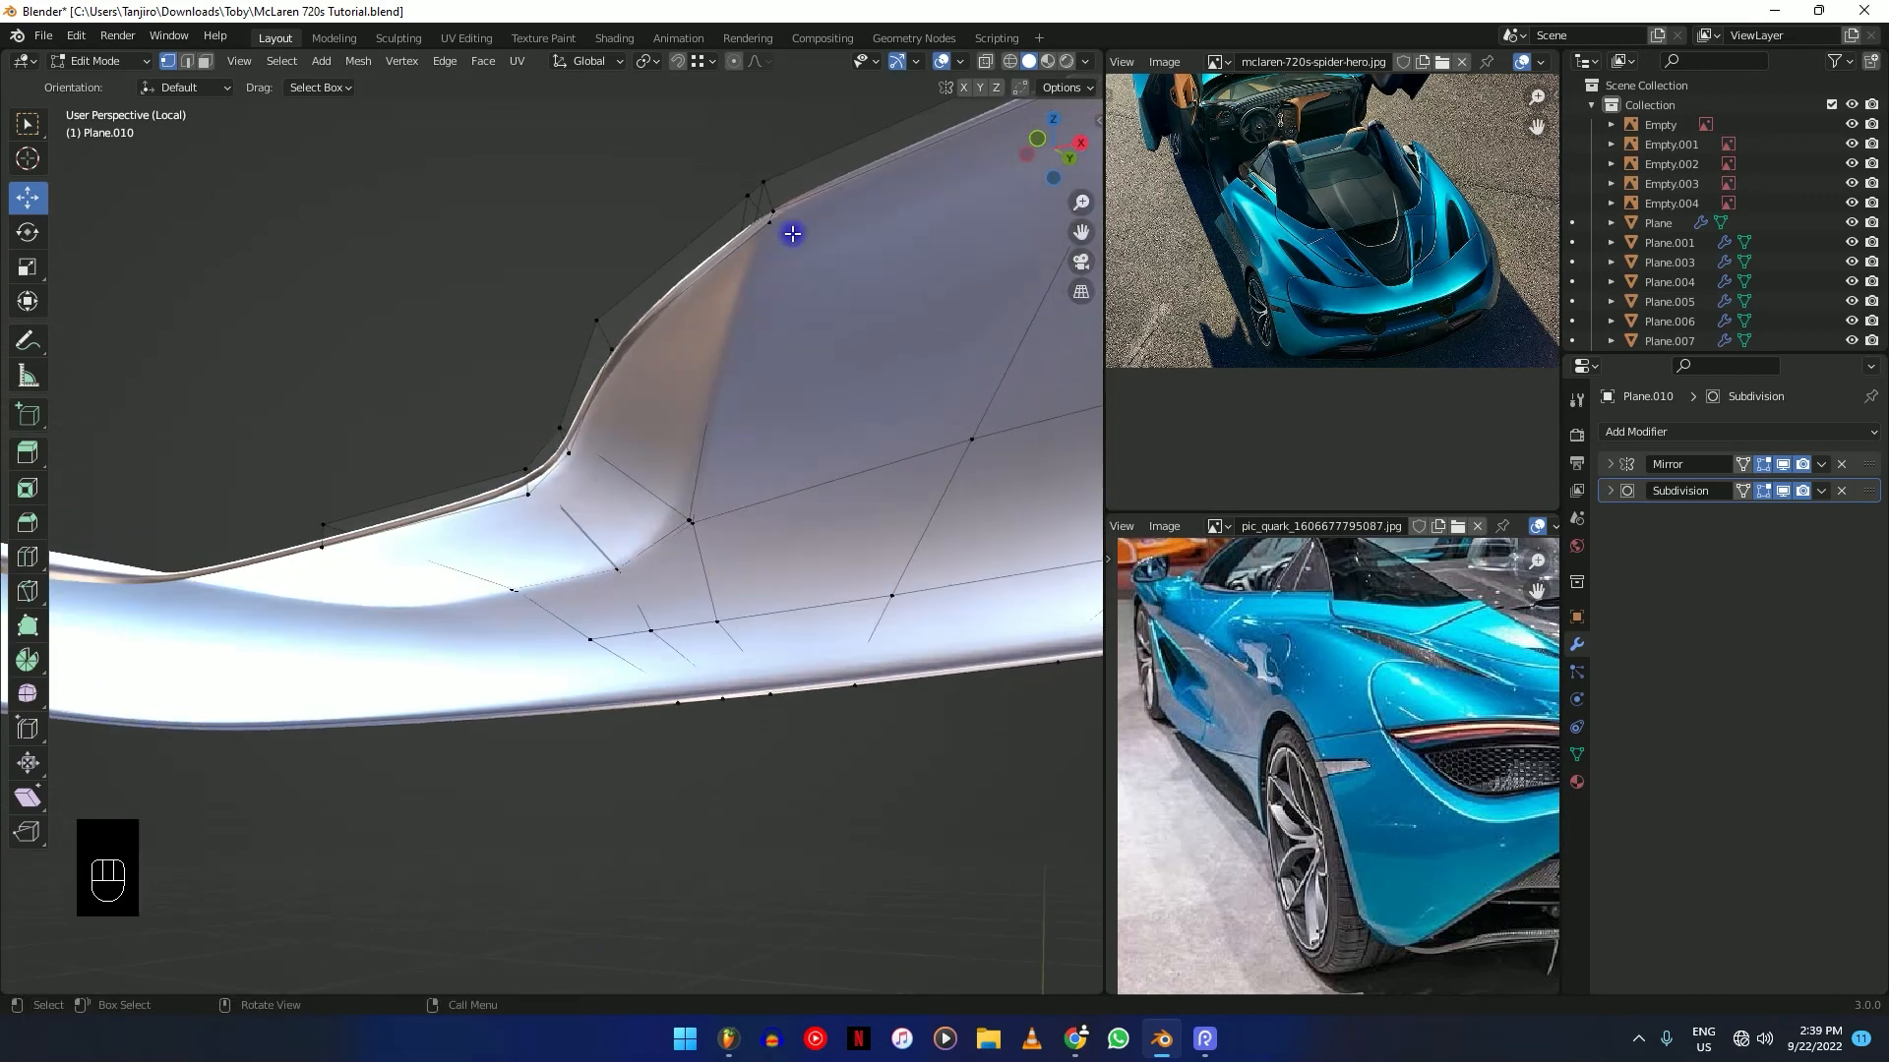
key("g")
key("g")
left_click(770, 241)
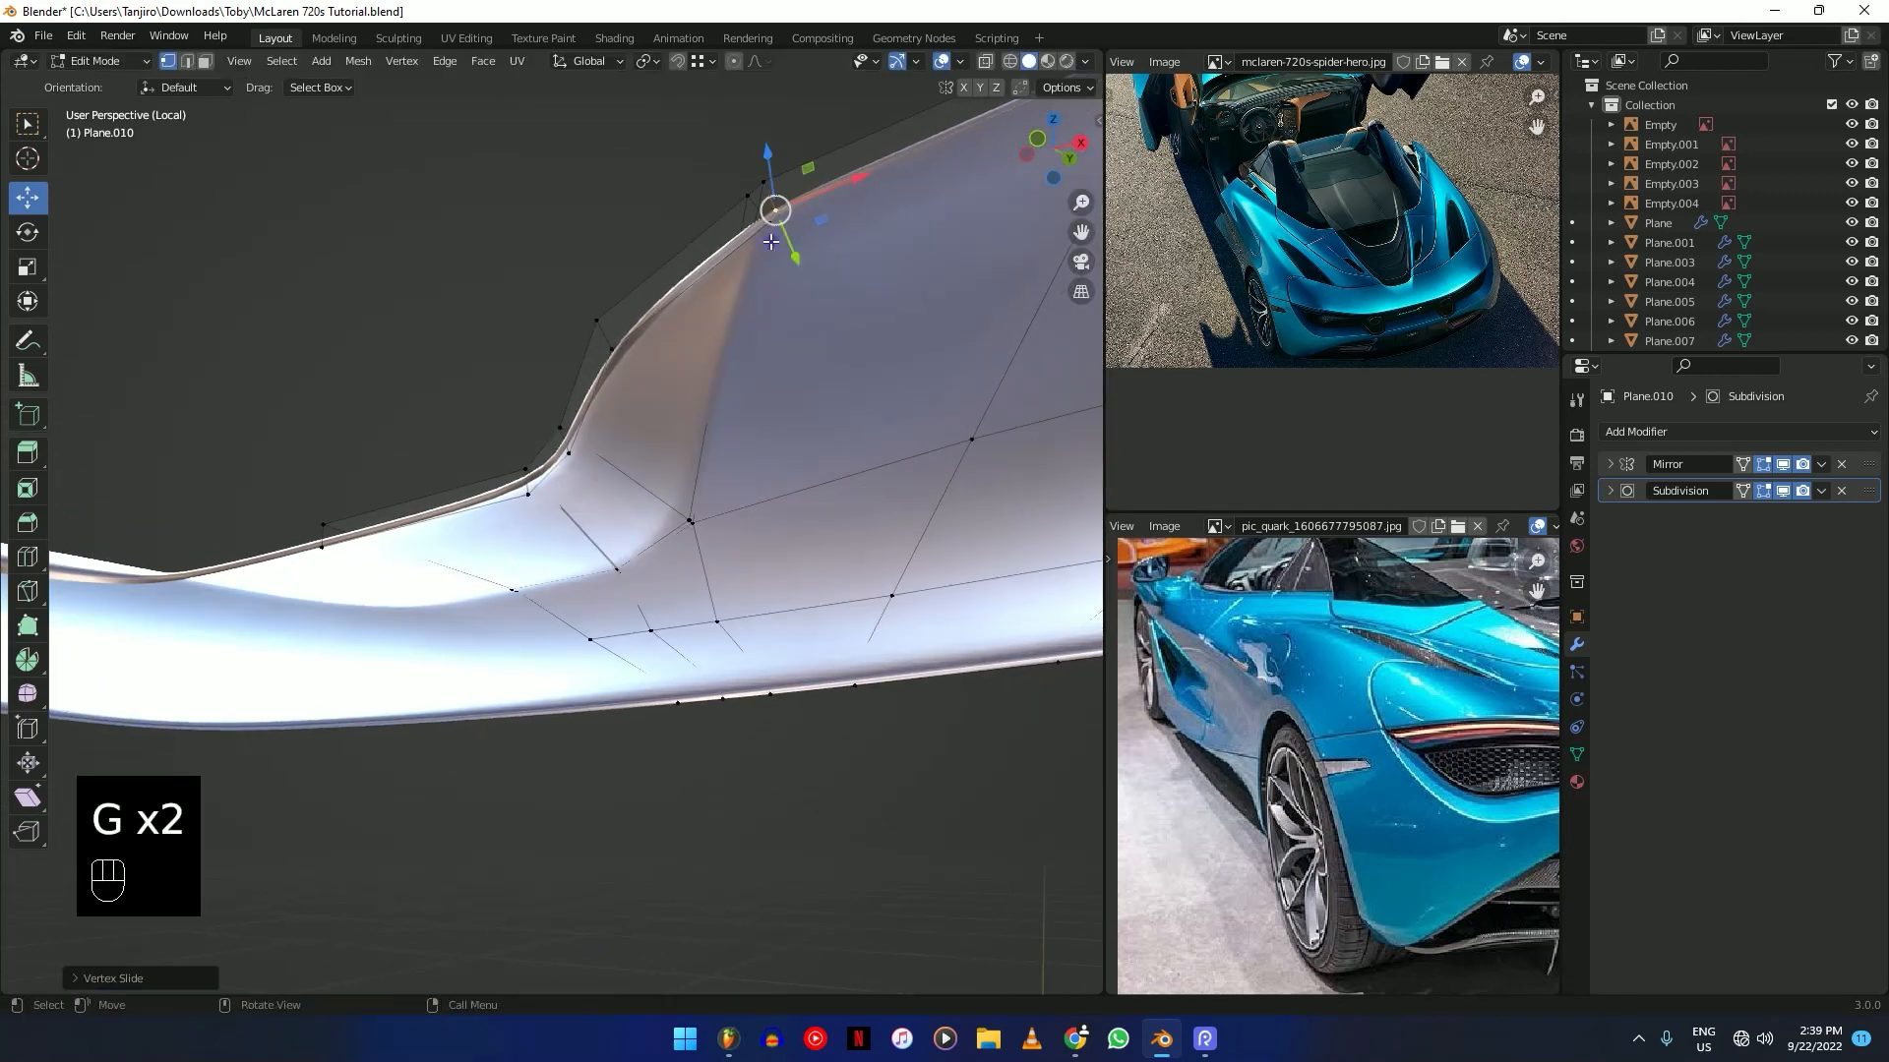
key("g")
key("g")
left_click(782, 260)
middle_click_drag(810, 261, 699, 486)
Cut a centred edge loop through the rim that runs around the notched rear panel.
scroll(776, 400, "down", 4)
middle_click_drag(412, 212, 547, 253, "shift")
key("ctrl+r")
left_click(559, 280)
right_click(560, 281)
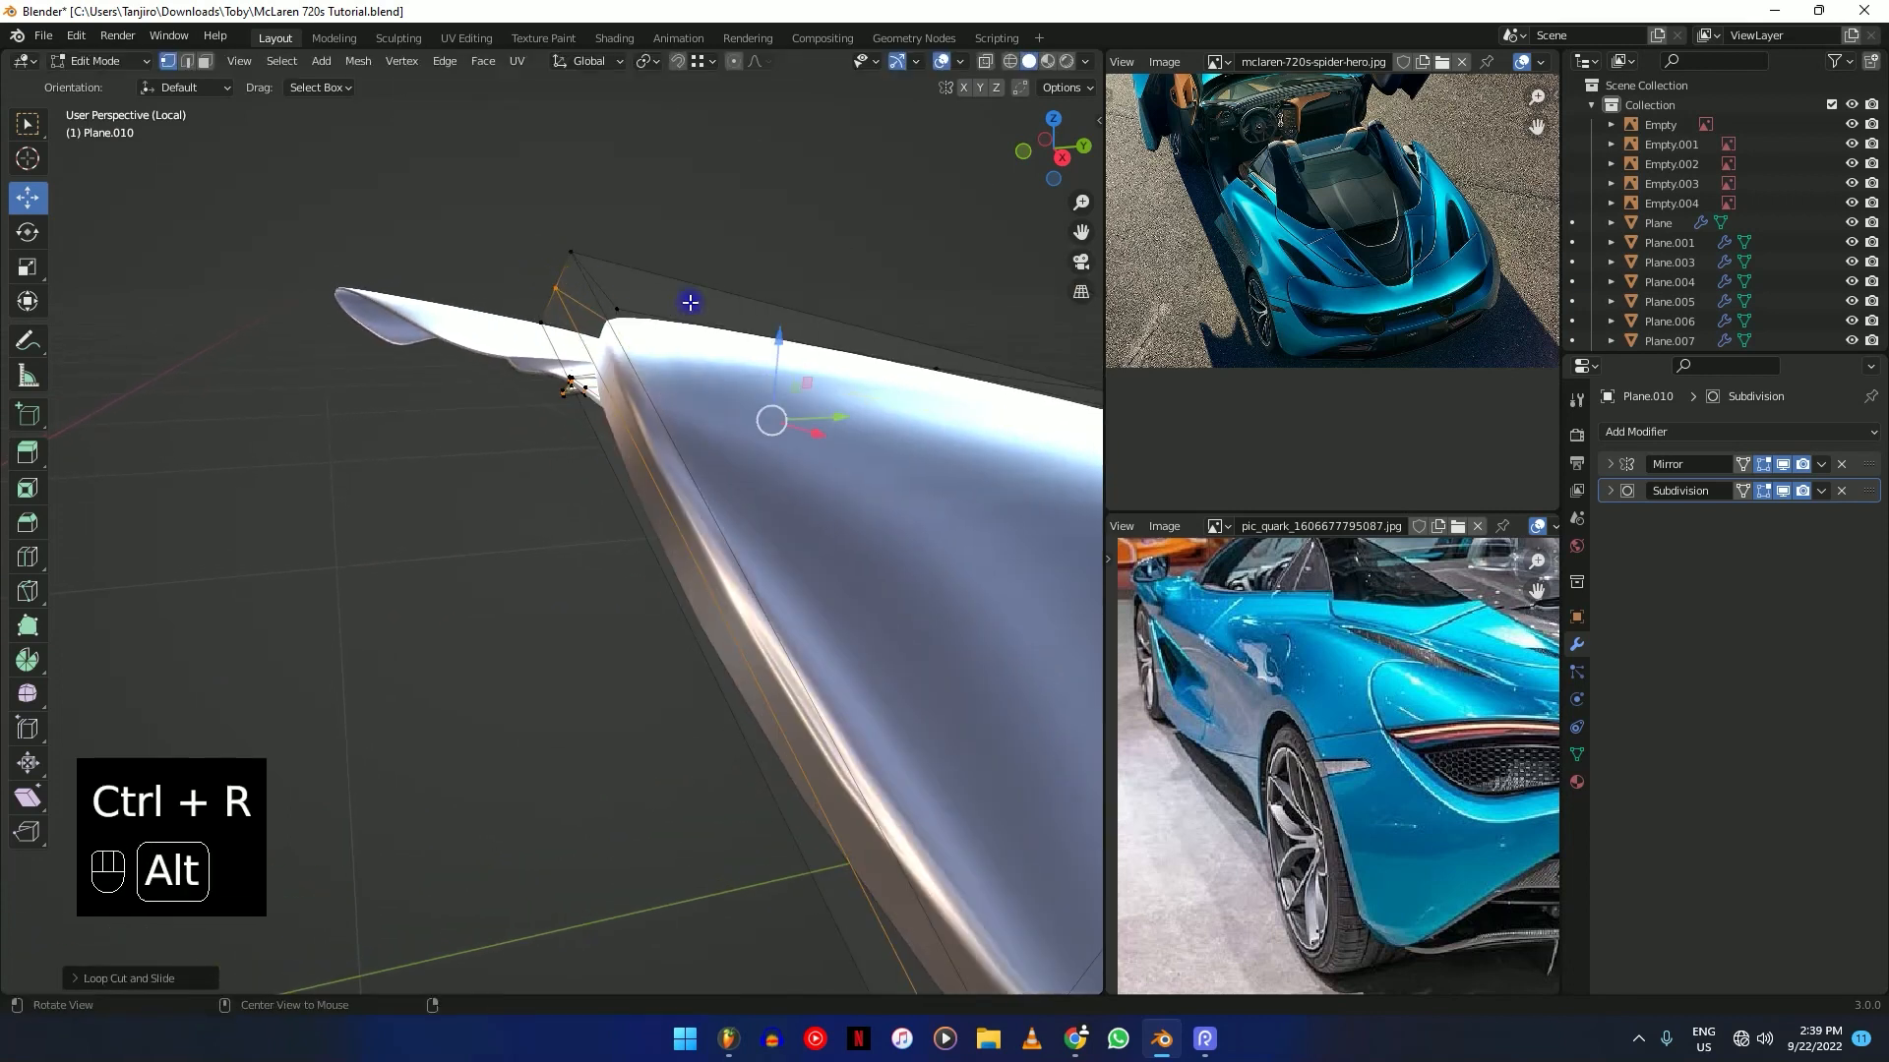
Fatten the rear panel's rim loop by about 0.002 m and bevel it into a narrow band.
key("alt+s")
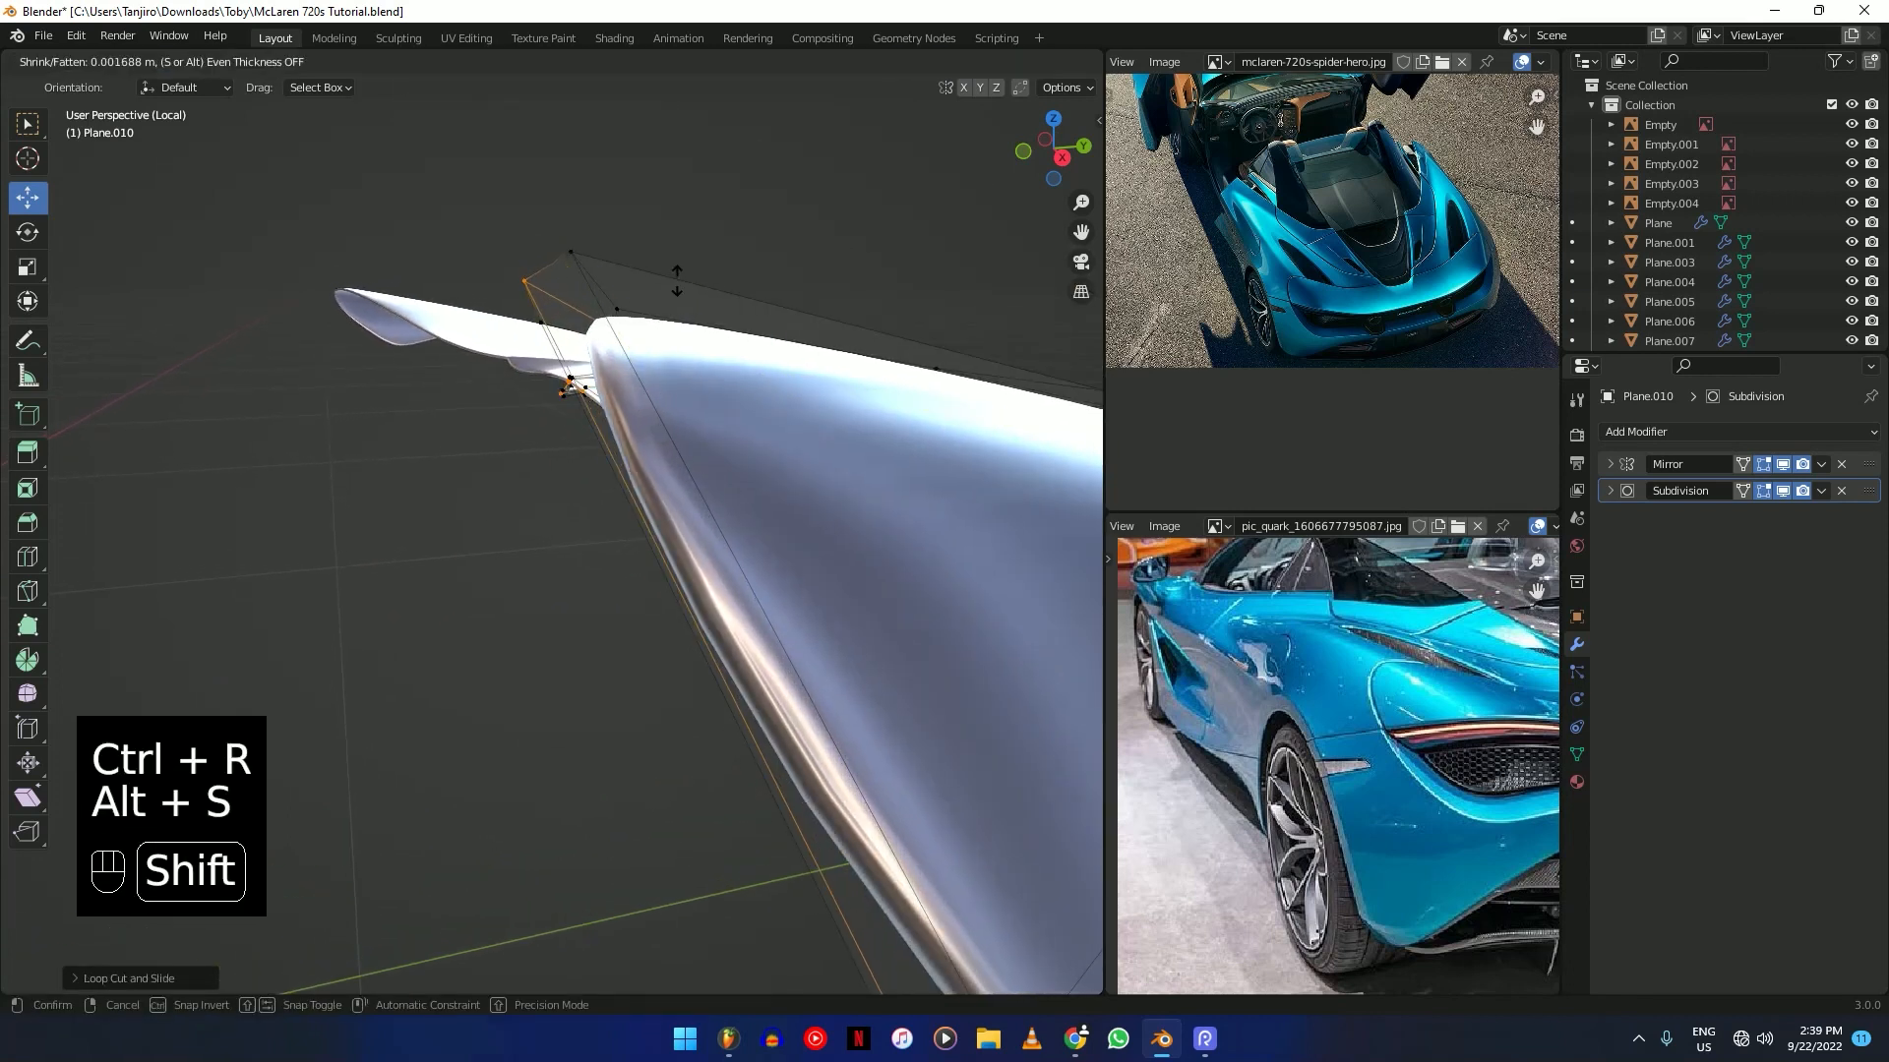
left_click(696, 279)
key("ctrl+b")
key("shift")
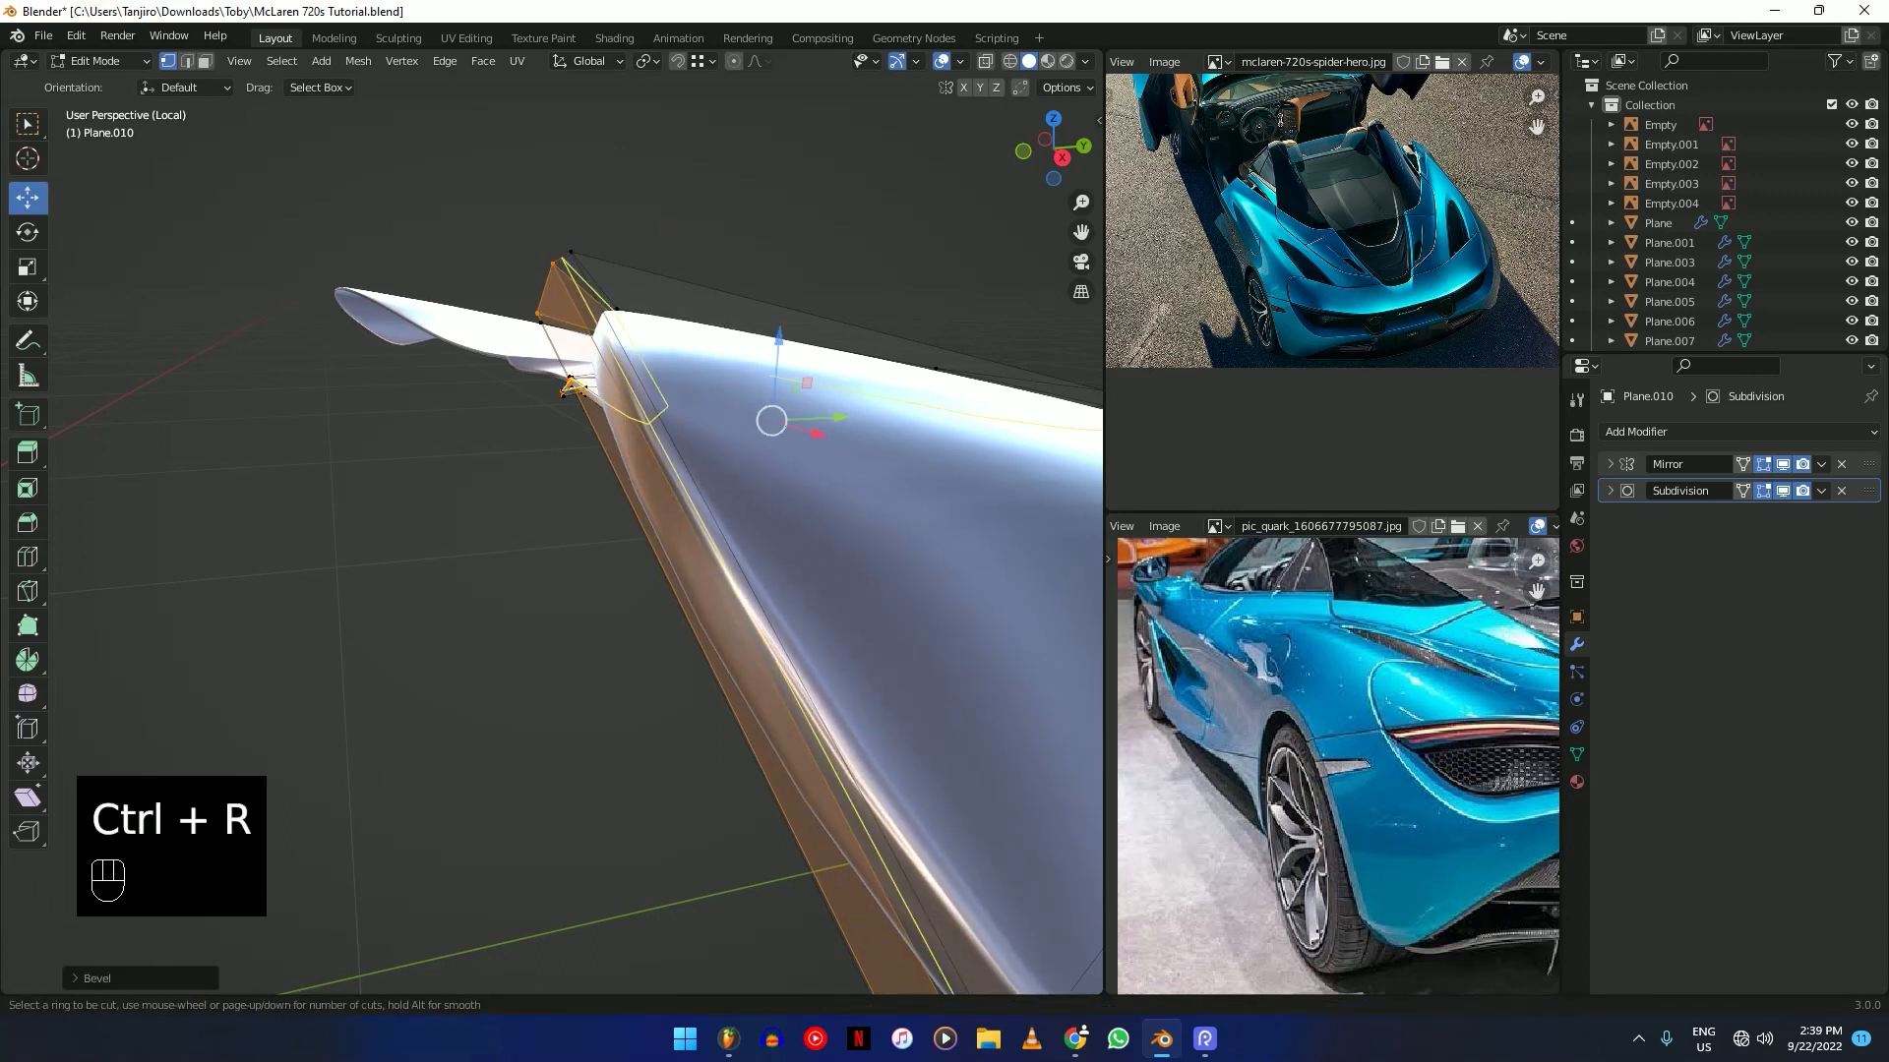
Cut two even edge loops in the rear panel's rim, sliding them toward its opposite sides.
left_click(560, 254)
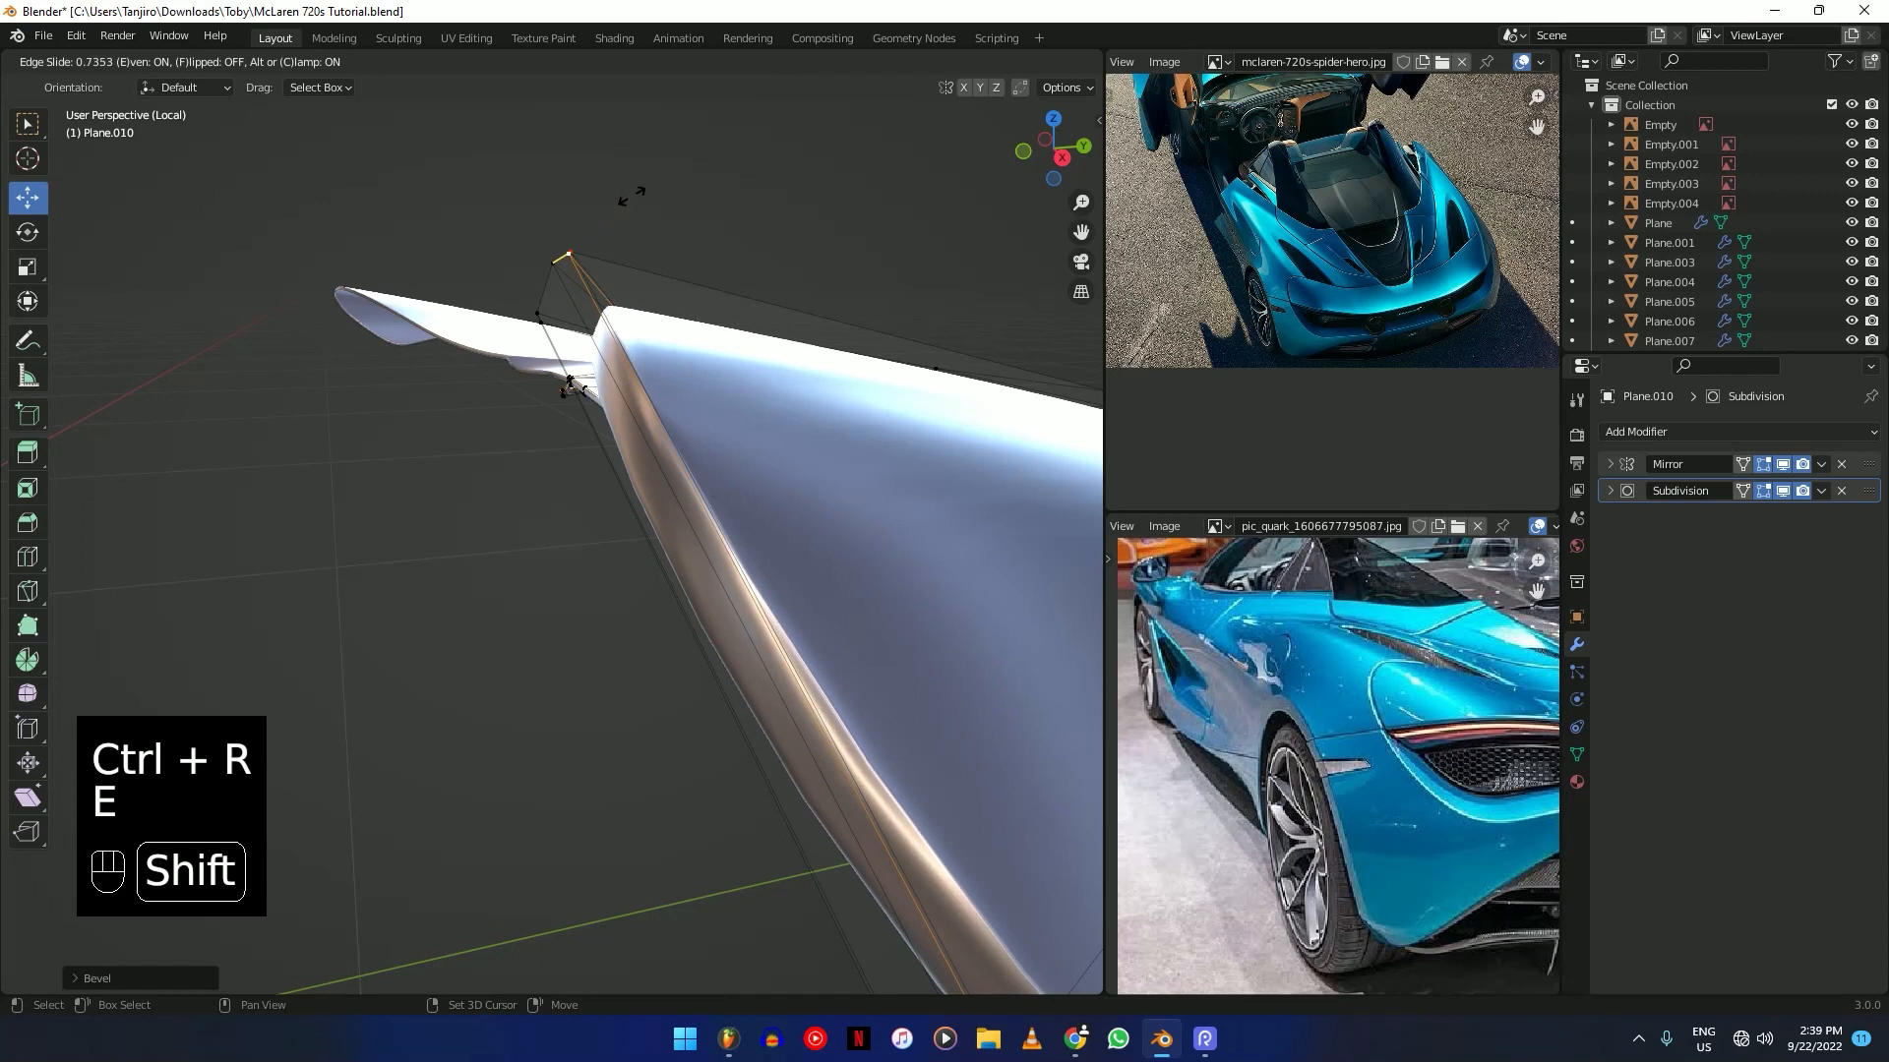
key("ctrl+r")
left_click(557, 262)
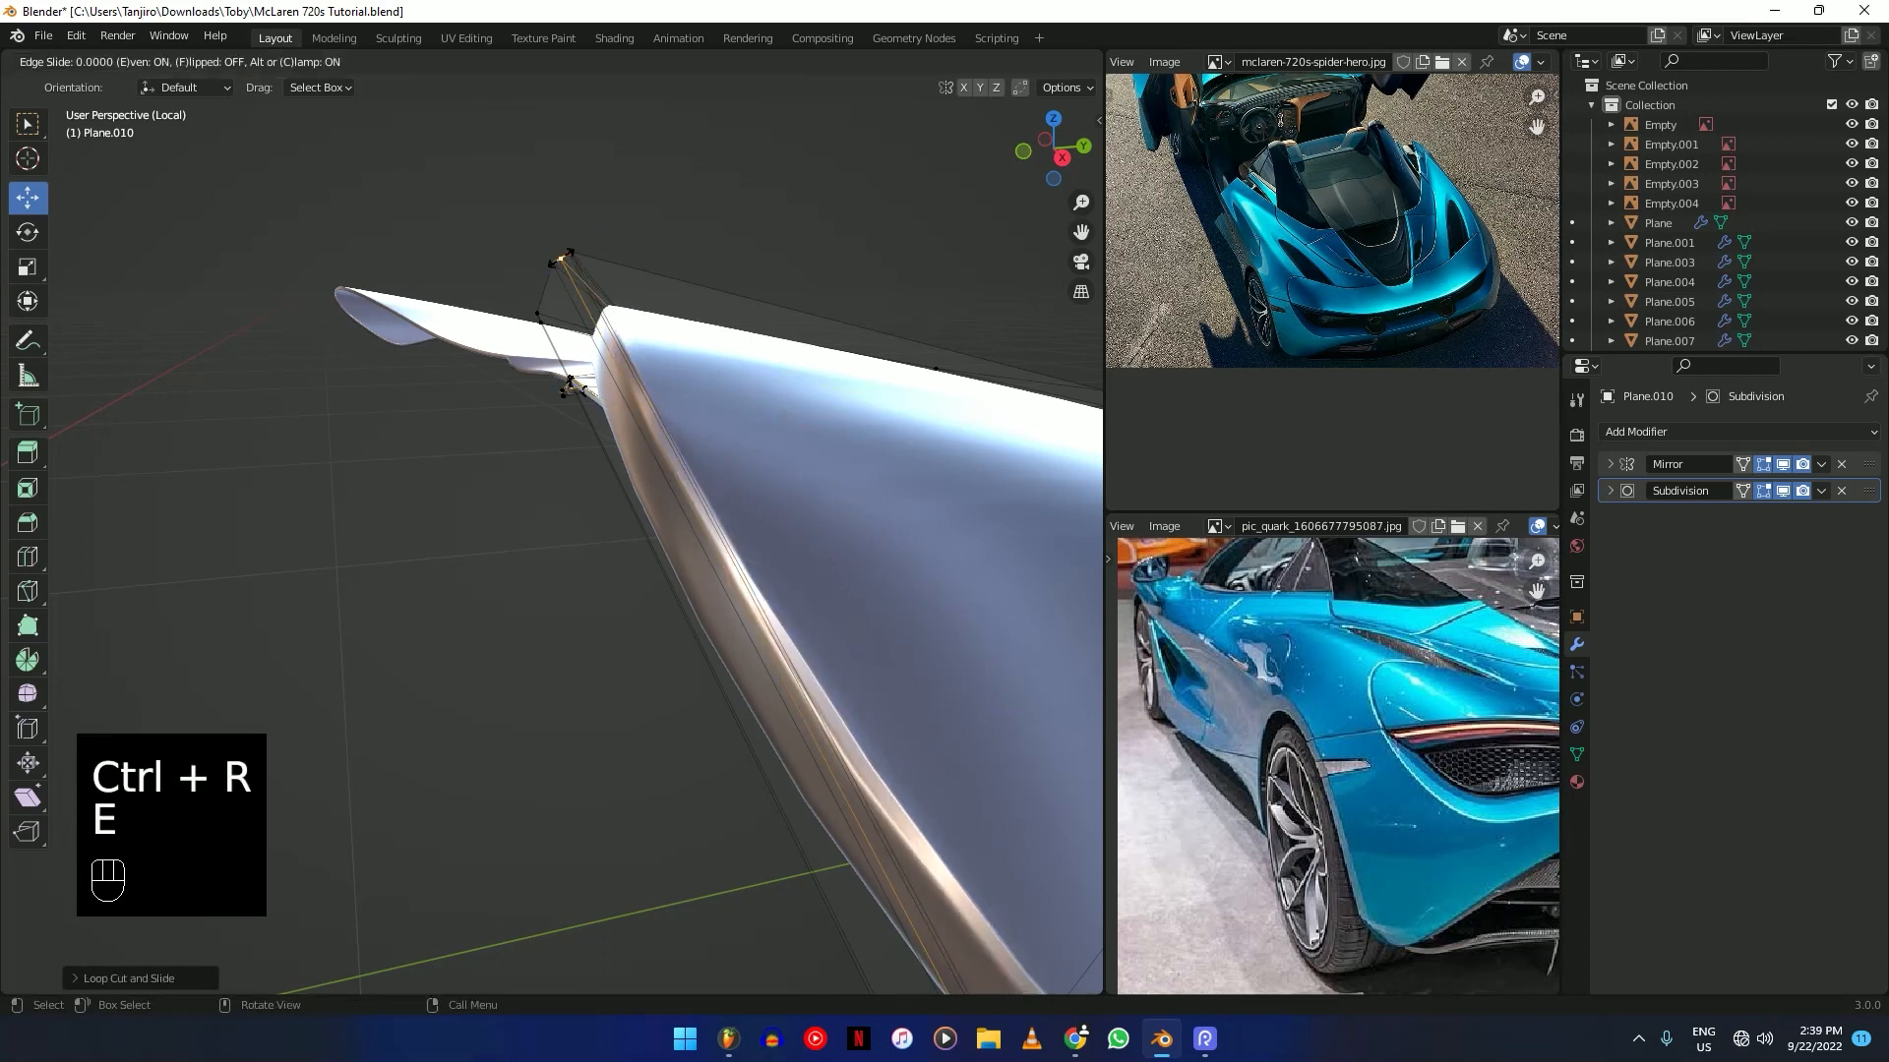
left_click(500, 306)
scroll(603, 320, "down", 4)
Cut an even edge loop along the rear panel's outer end and slide it close to the end edge.
middle_click_drag(603, 321, 591, 445)
scroll(590, 444, "up", 4)
middle_click_drag(573, 271, 295, 447, "shift")
scroll(599, 456, "down", 4)
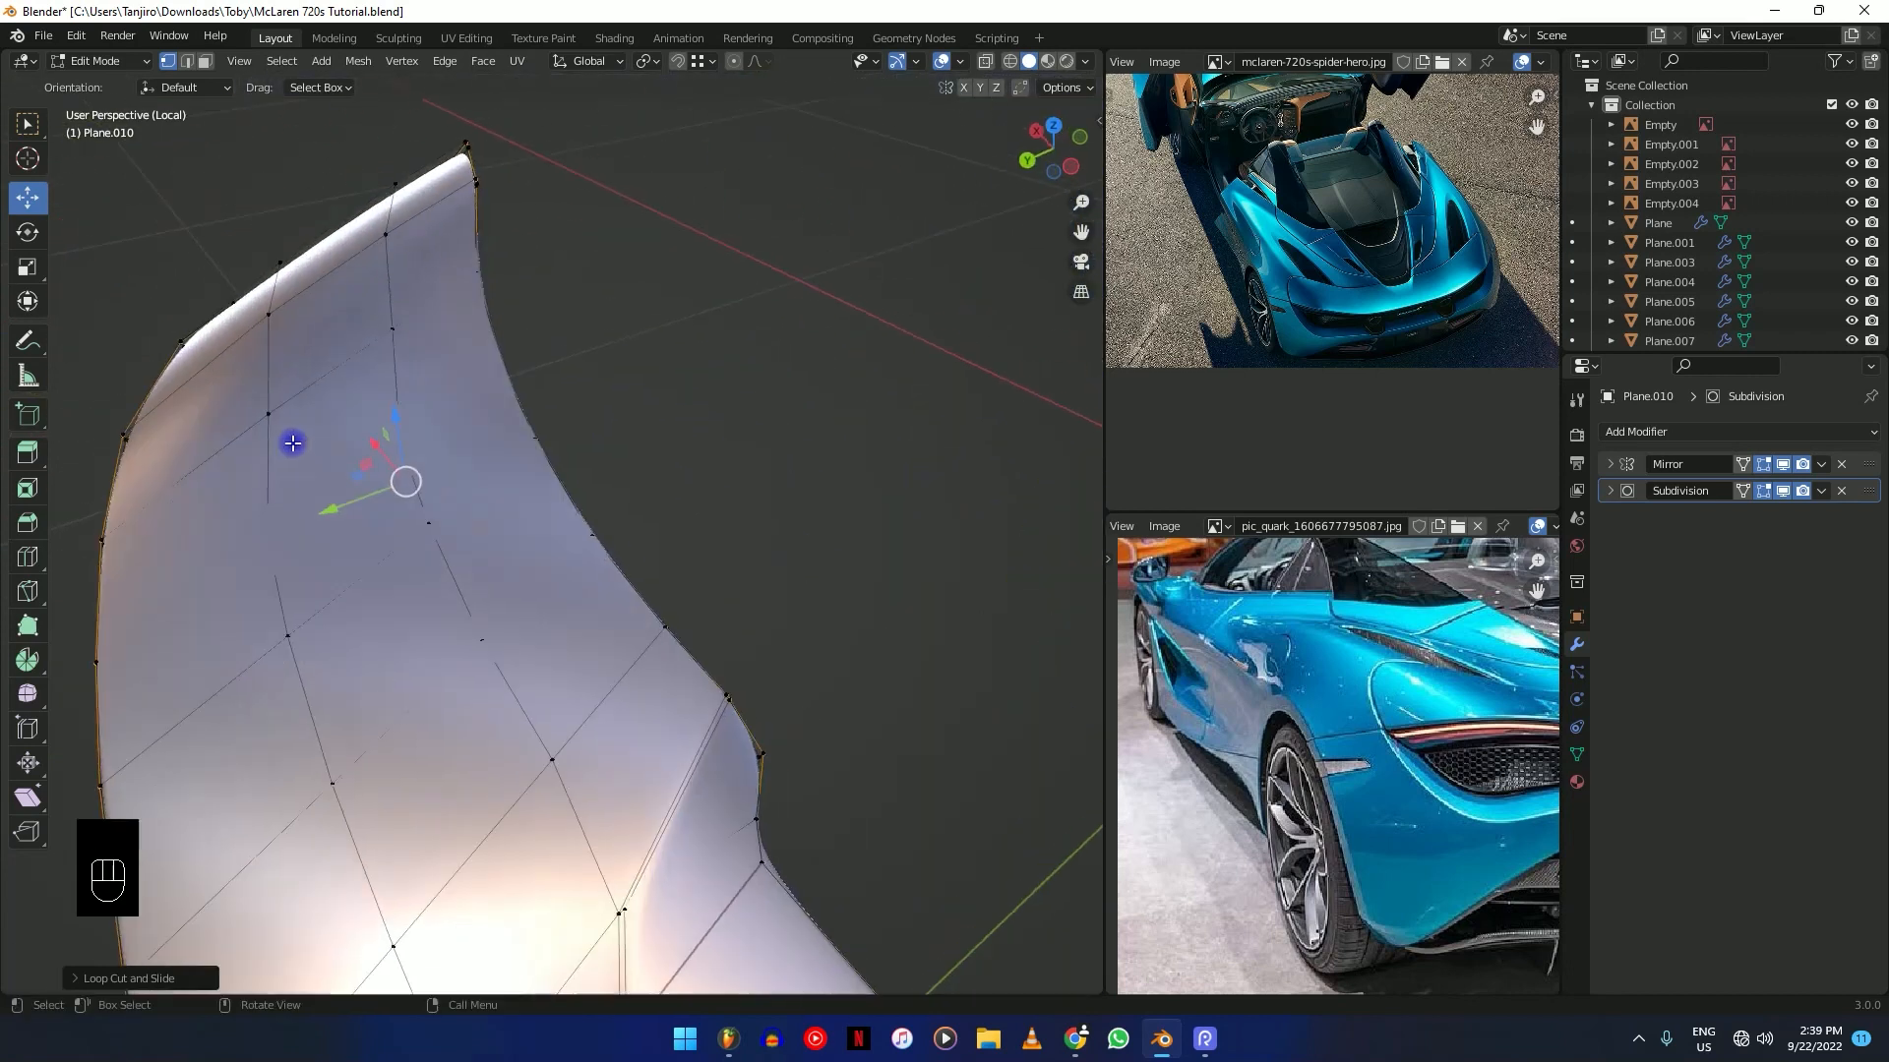
scroll(406, 504, "down", 4)
middle_click_drag(495, 511, 876, 472)
middle_click_drag(721, 417, 642, 680, "shift")
scroll(632, 476, "up", 2)
middle_click_drag(633, 410, 485, 501)
left_click(484, 495)
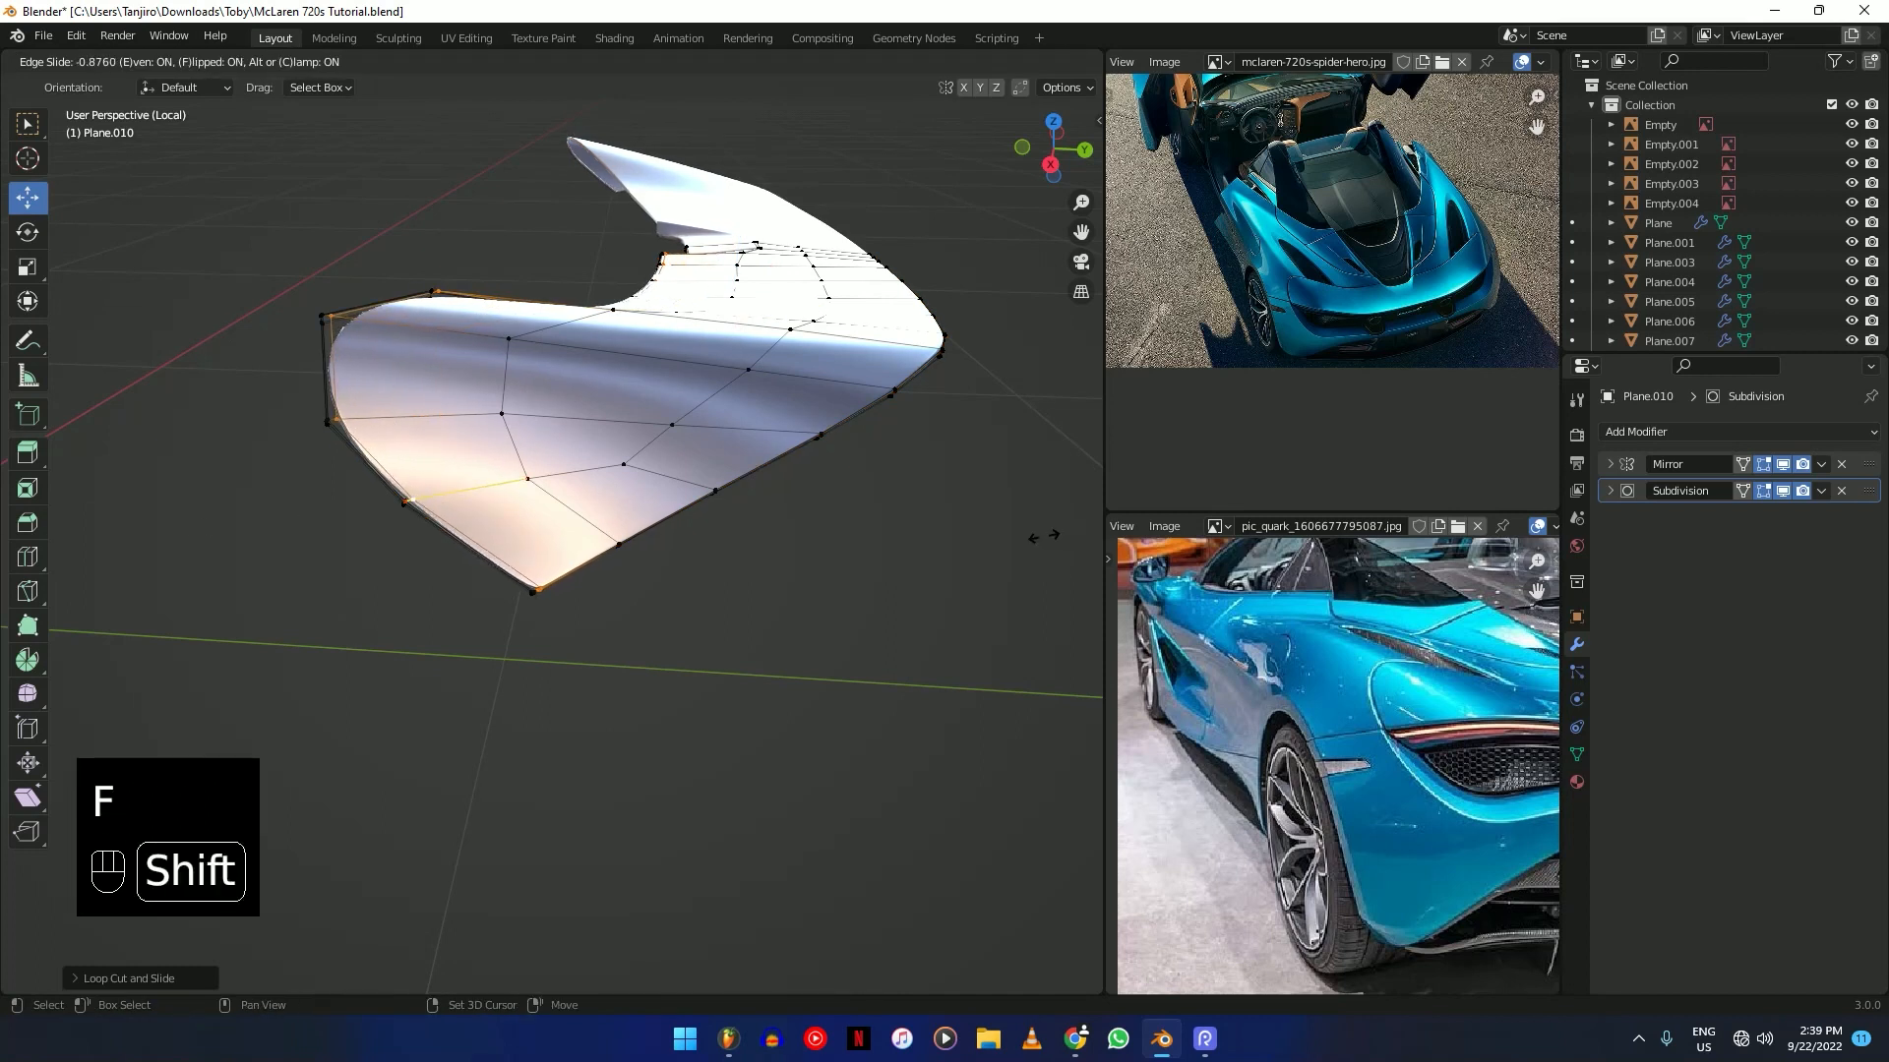
Crease the rim edges at the rear panel's lower outer tip by about 0.58.
scroll(424, 568, "up", 5)
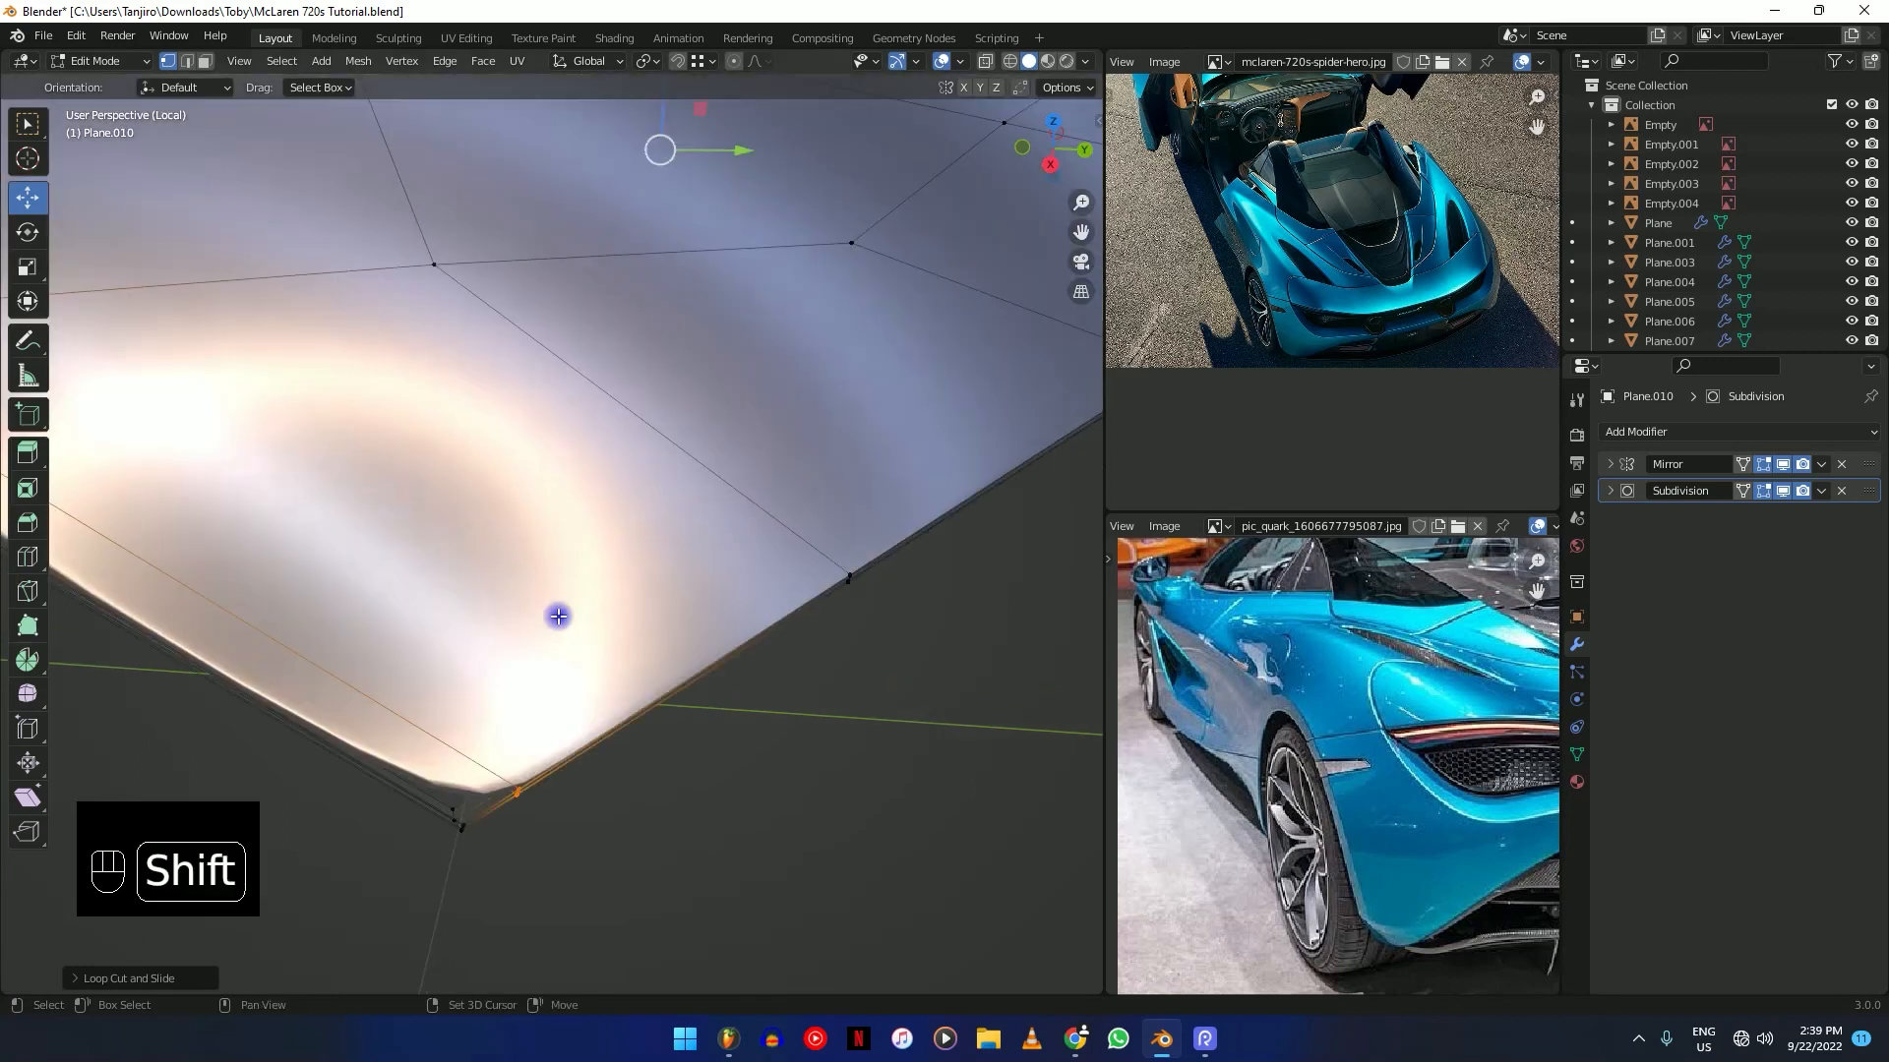
middle_click_drag(557, 616, 573, 582, "shift")
key("shift+z")
left_click_drag(424, 848, 425, 847)
key("shift+z")
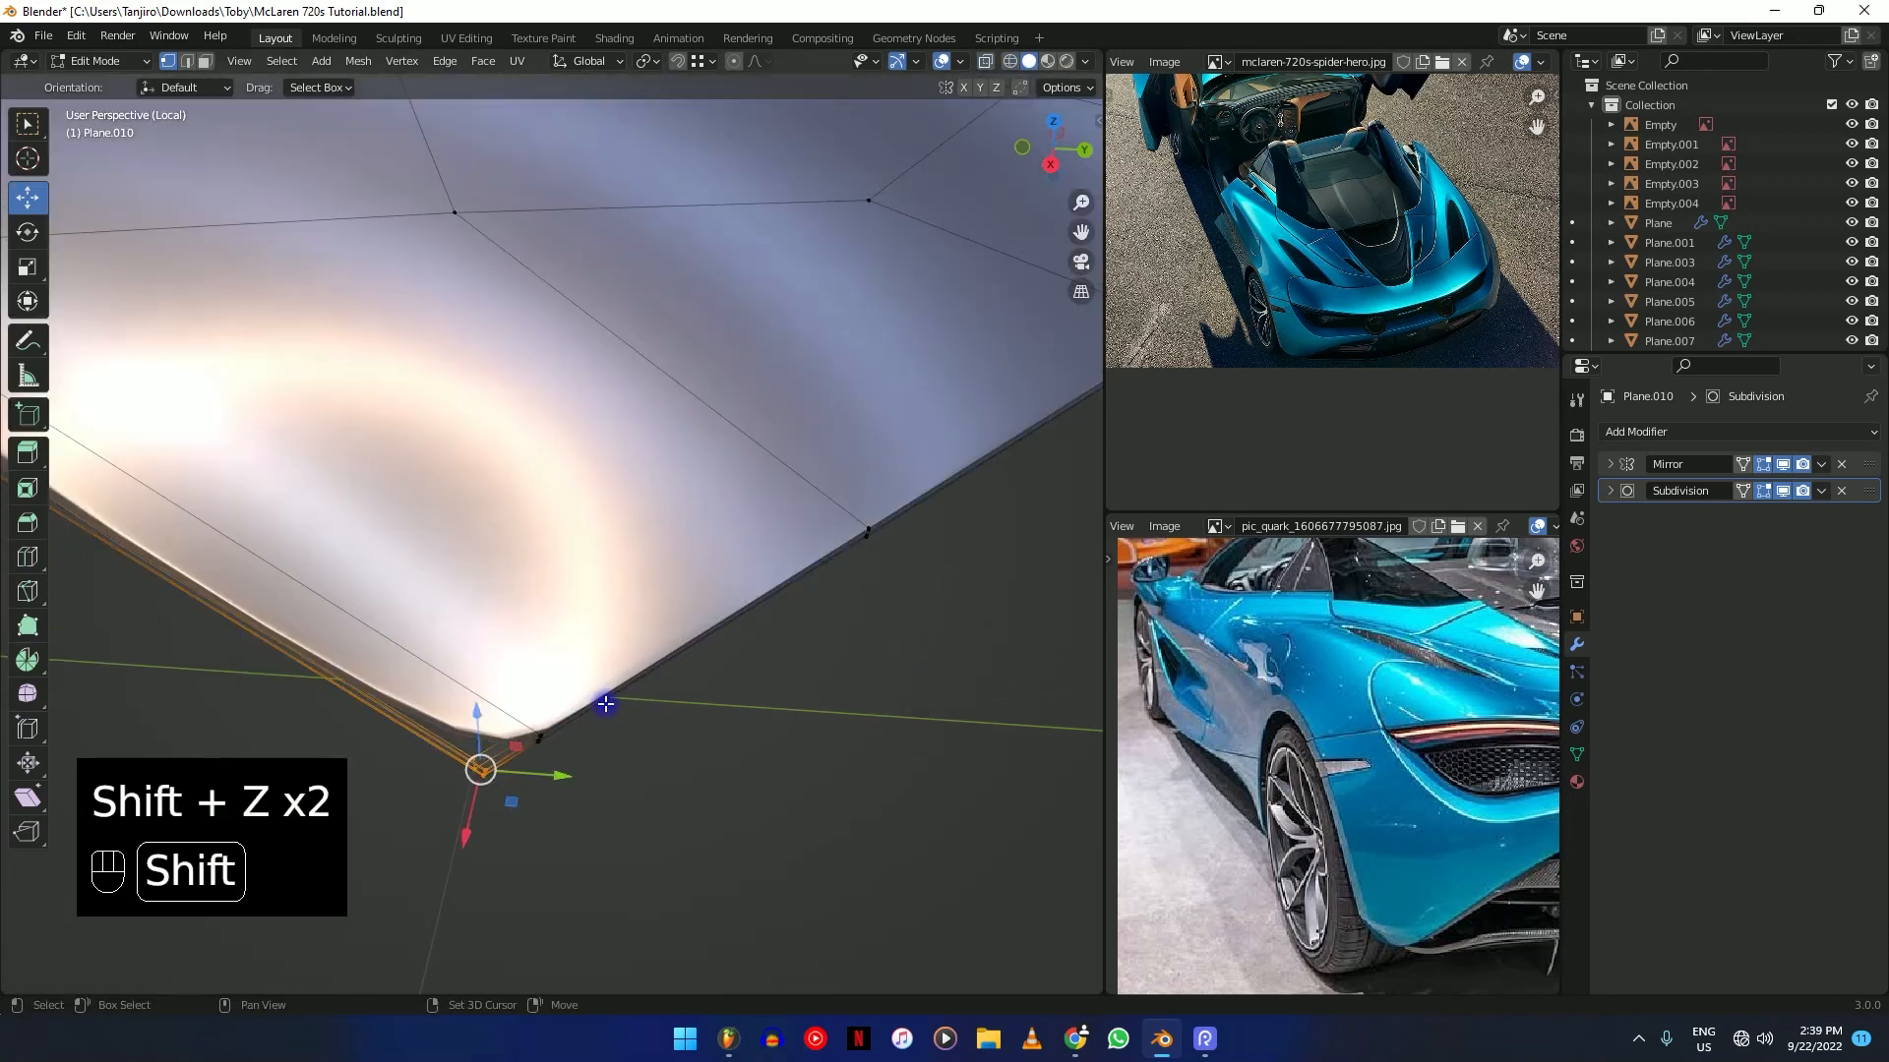
key("shift+e")
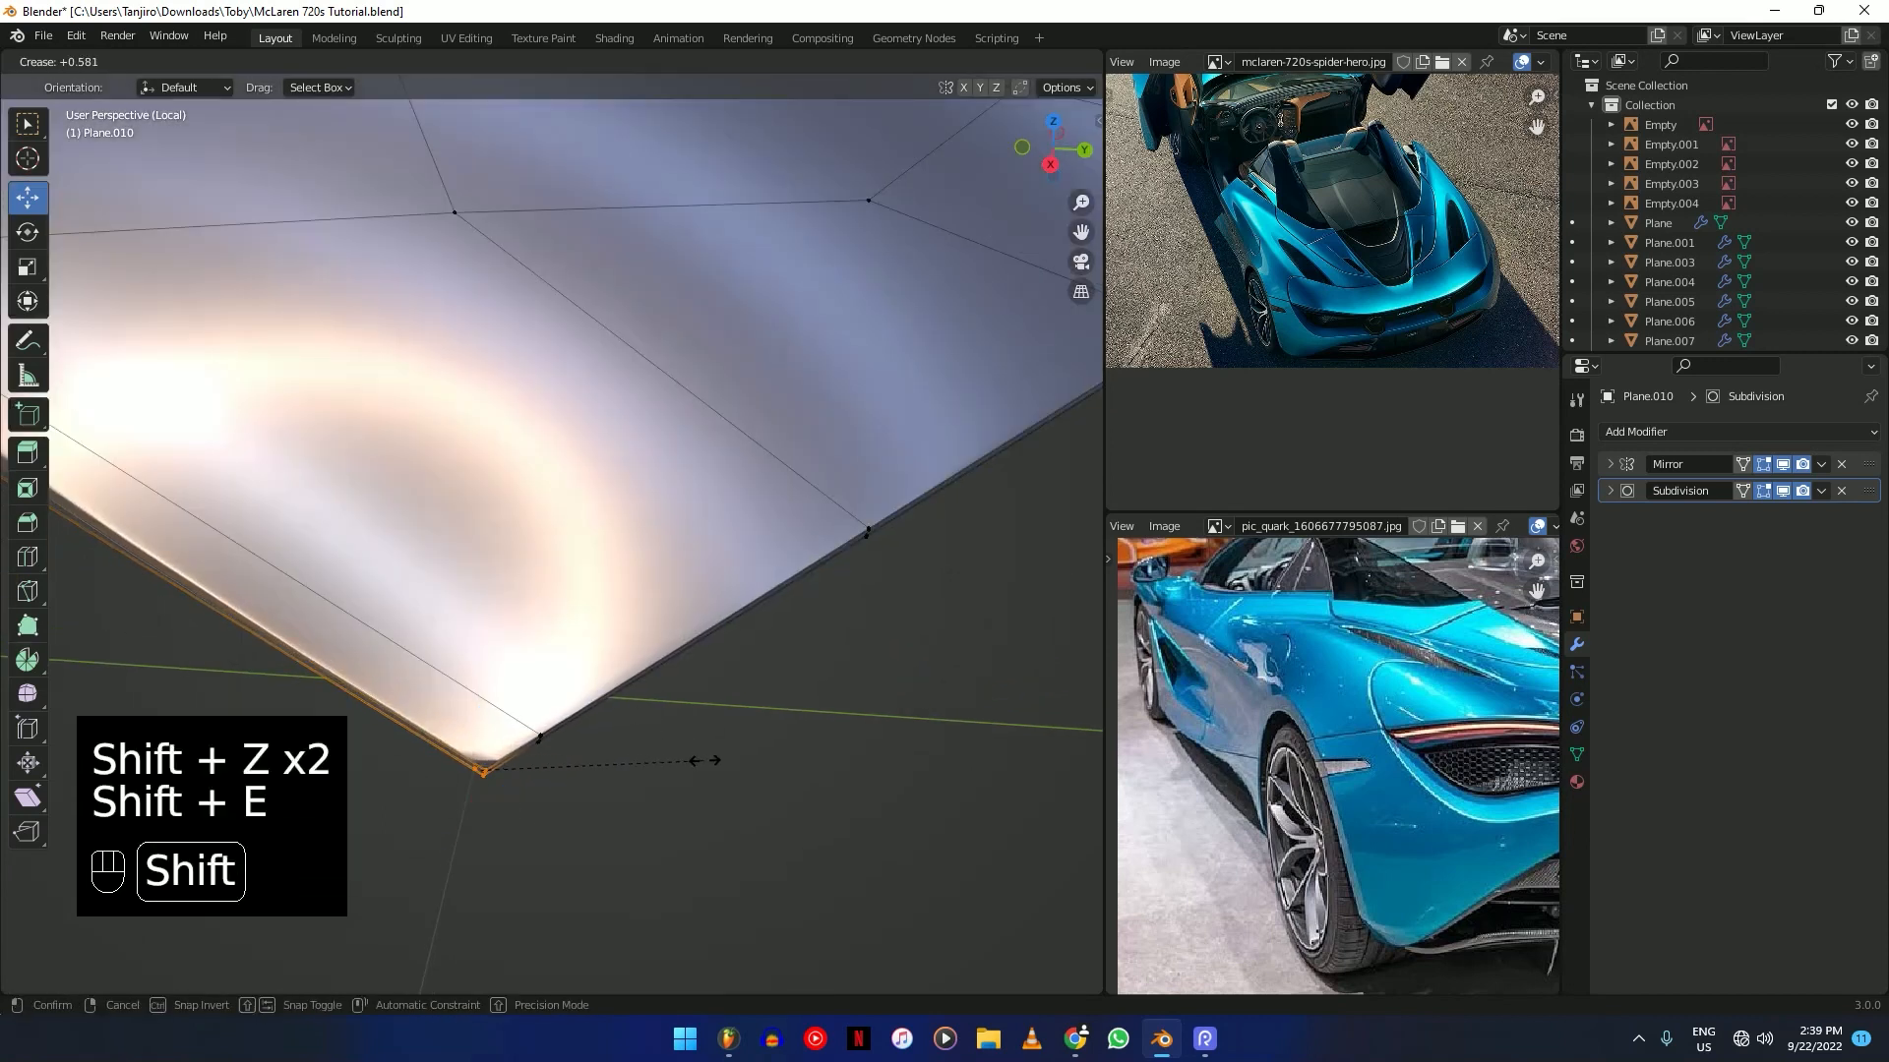
left_click(705, 768)
scroll(692, 675, "down", 6)
Crease the short rim edges at the upper corner of the rear panel's central notch.
key("Tab")
middle_click_drag(701, 418, 637, 615)
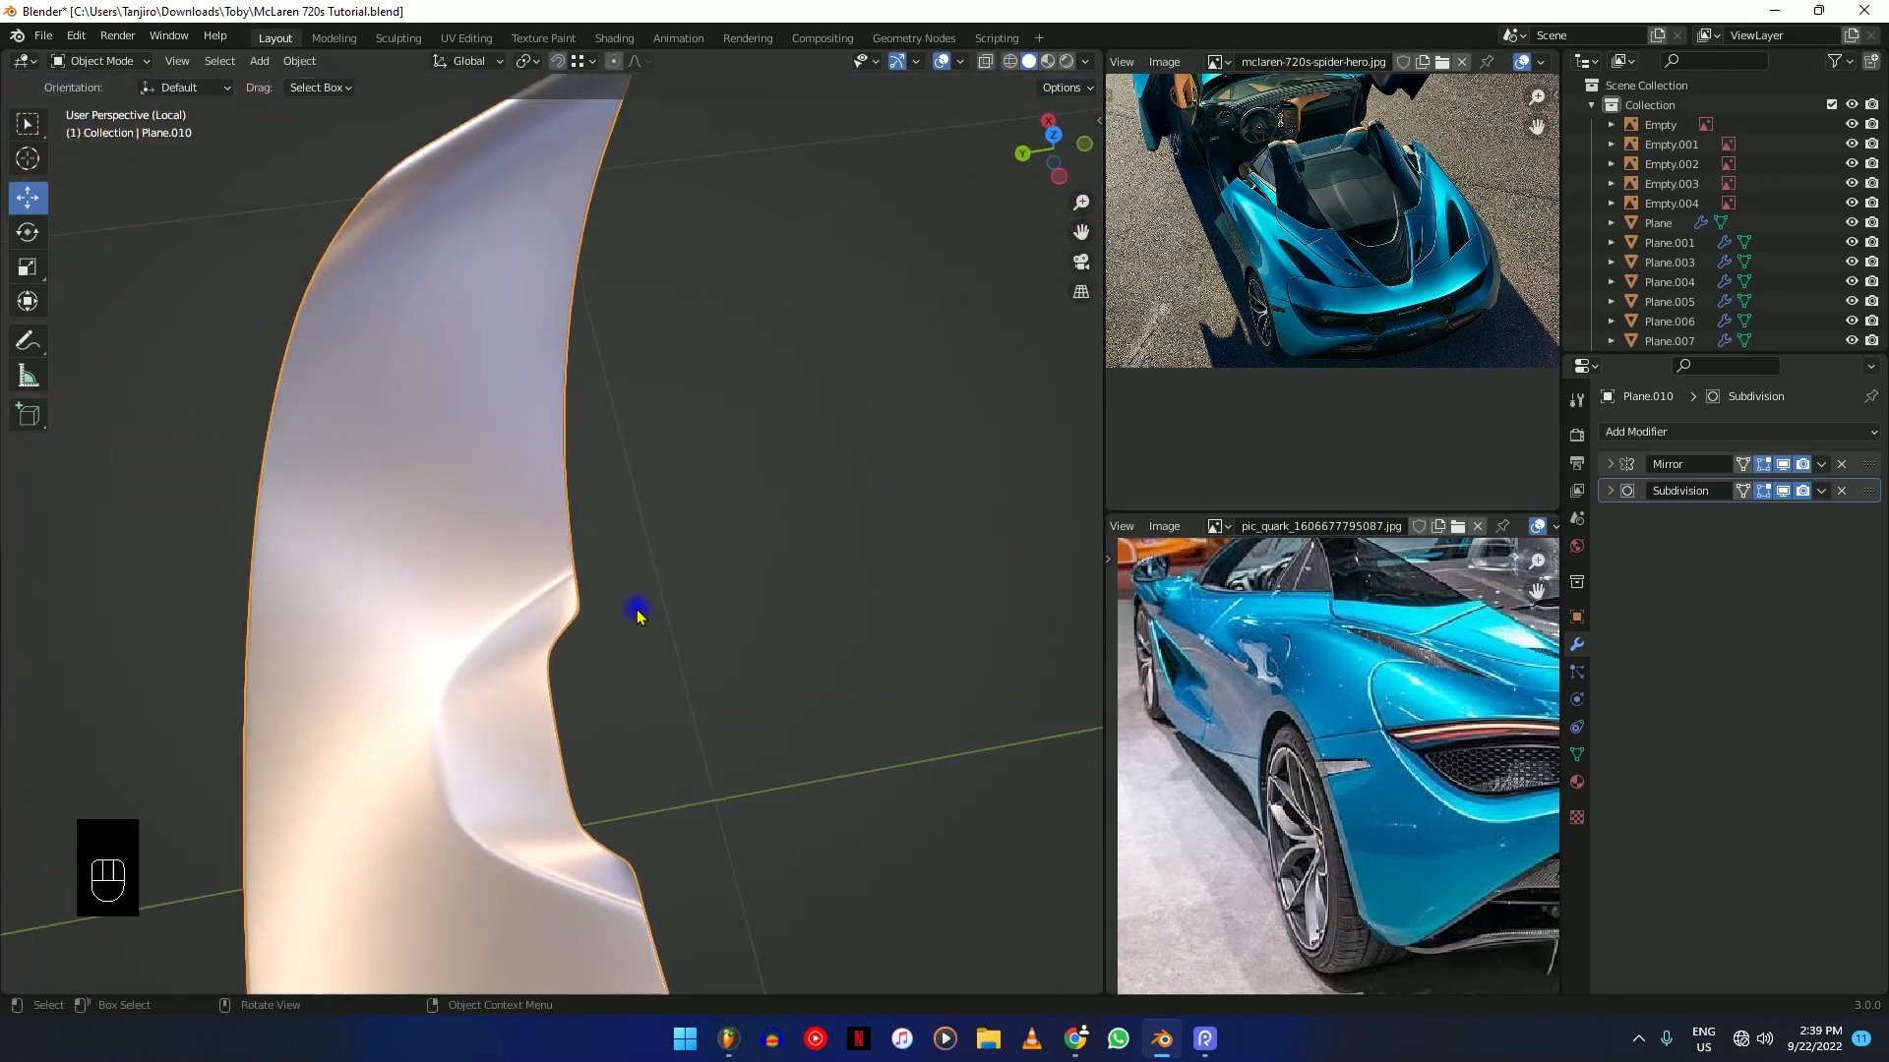
key("Tab")
scroll(679, 757, "up", 5)
middle_click_drag(683, 761, 675, 739, "shift")
key("shift+z")
left_click_drag(629, 665, 571, 710)
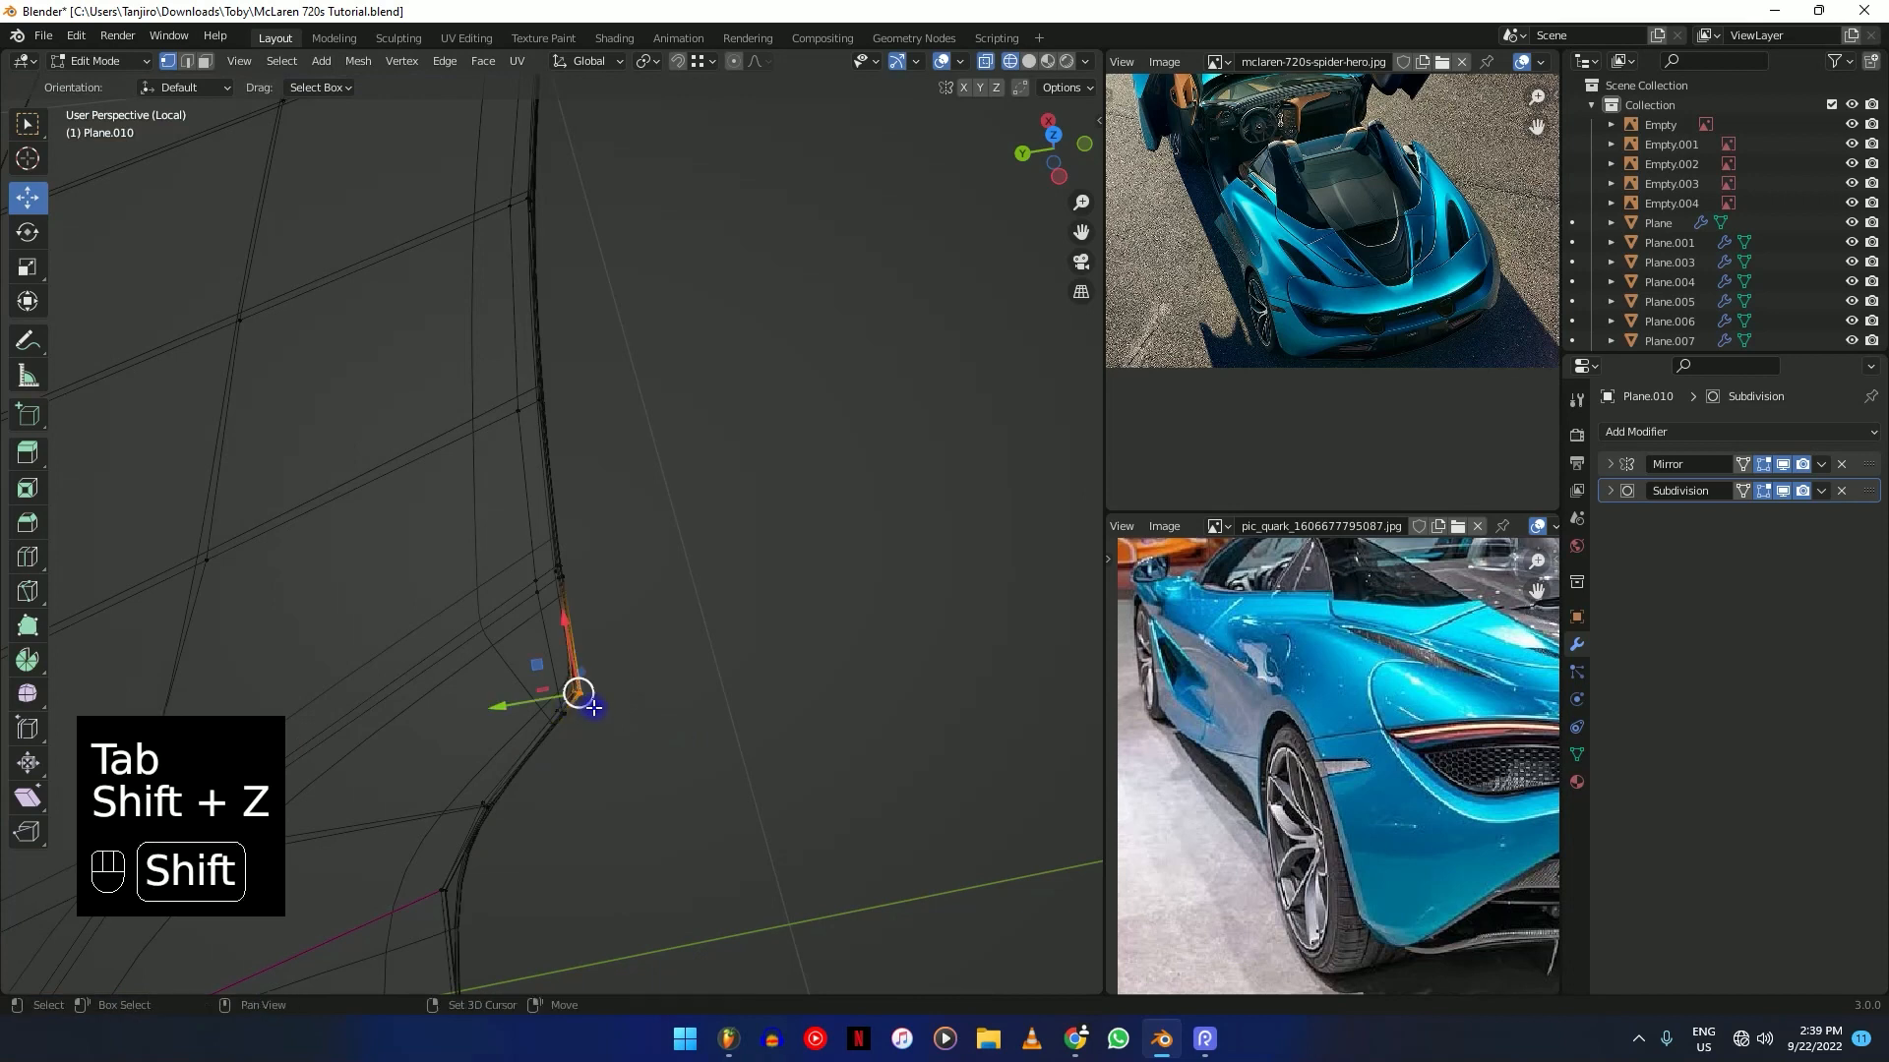
key("shift+z")
key("shift+e")
left_click(671, 733)
Slide the edges at the base of the central notch outward by a factor of about 0.6.
key("Tab")
middle_click_drag(663, 724, 735, 620)
key("Tab")
scroll(760, 609, "up", 3)
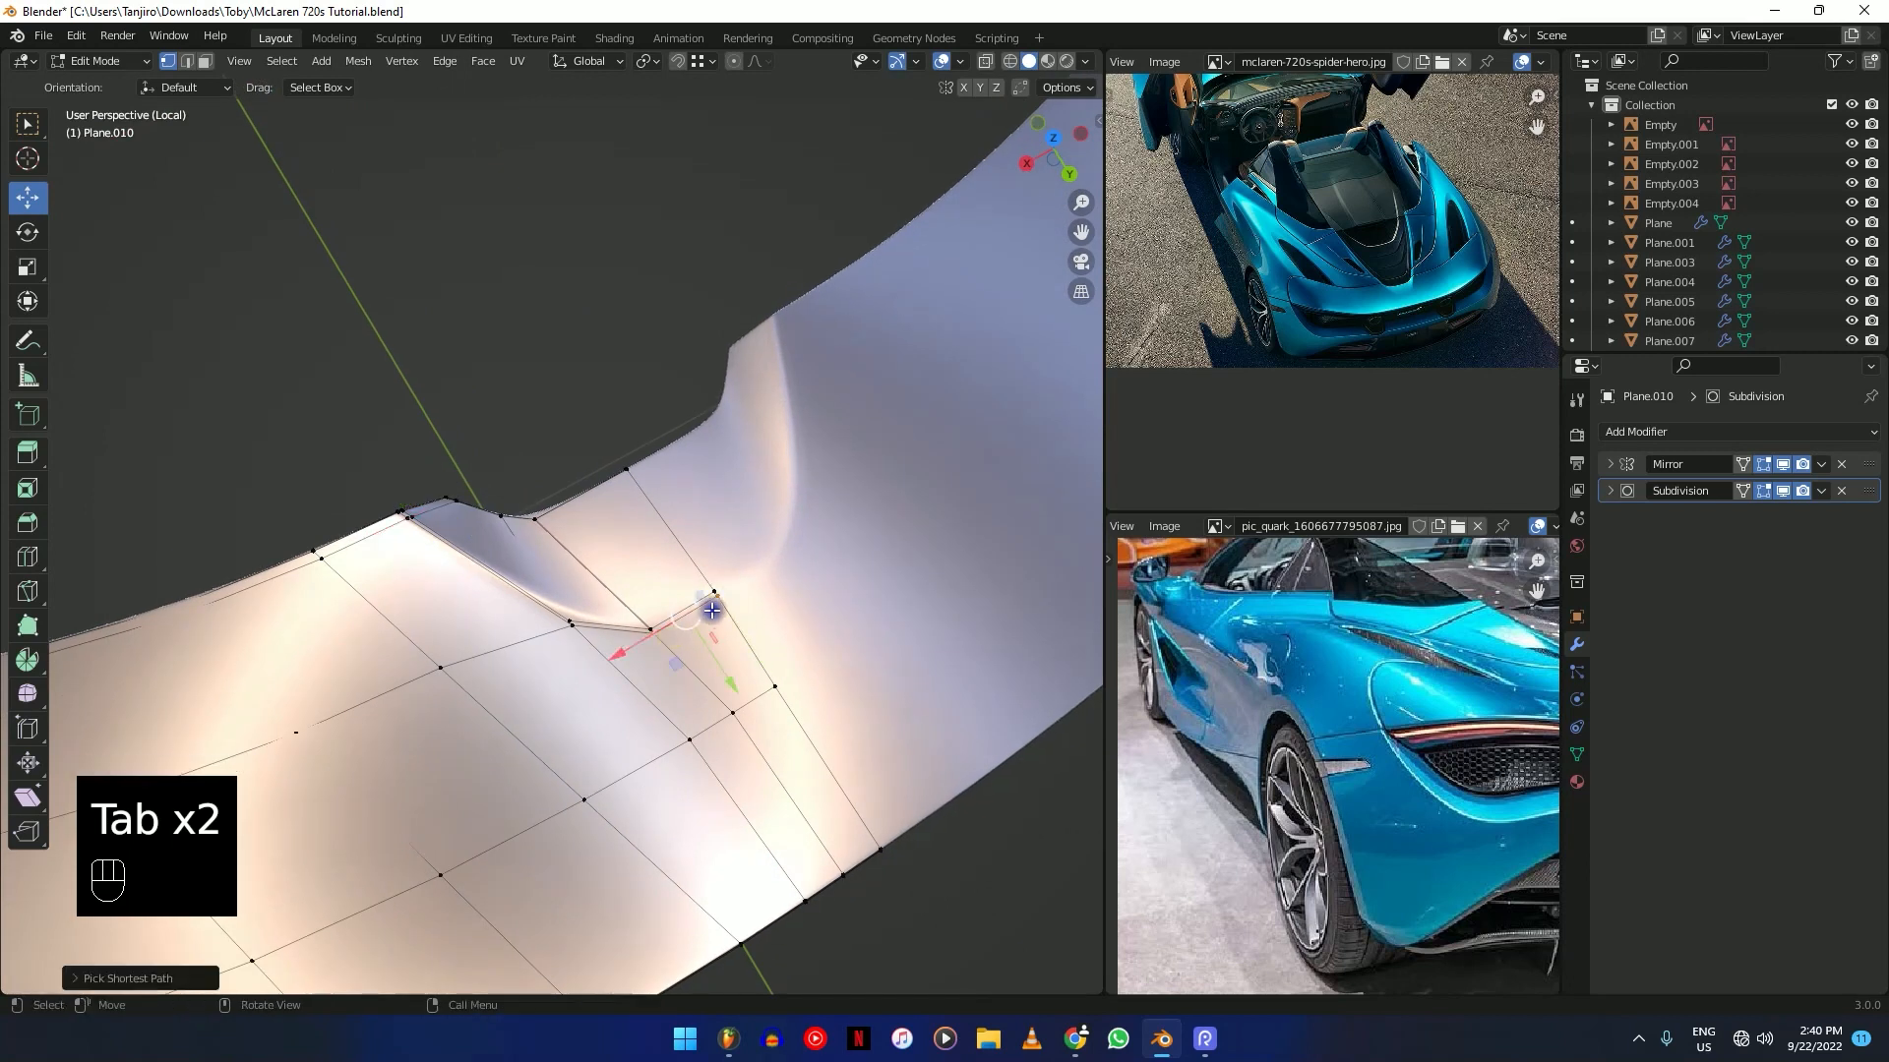
key("g")
key("g")
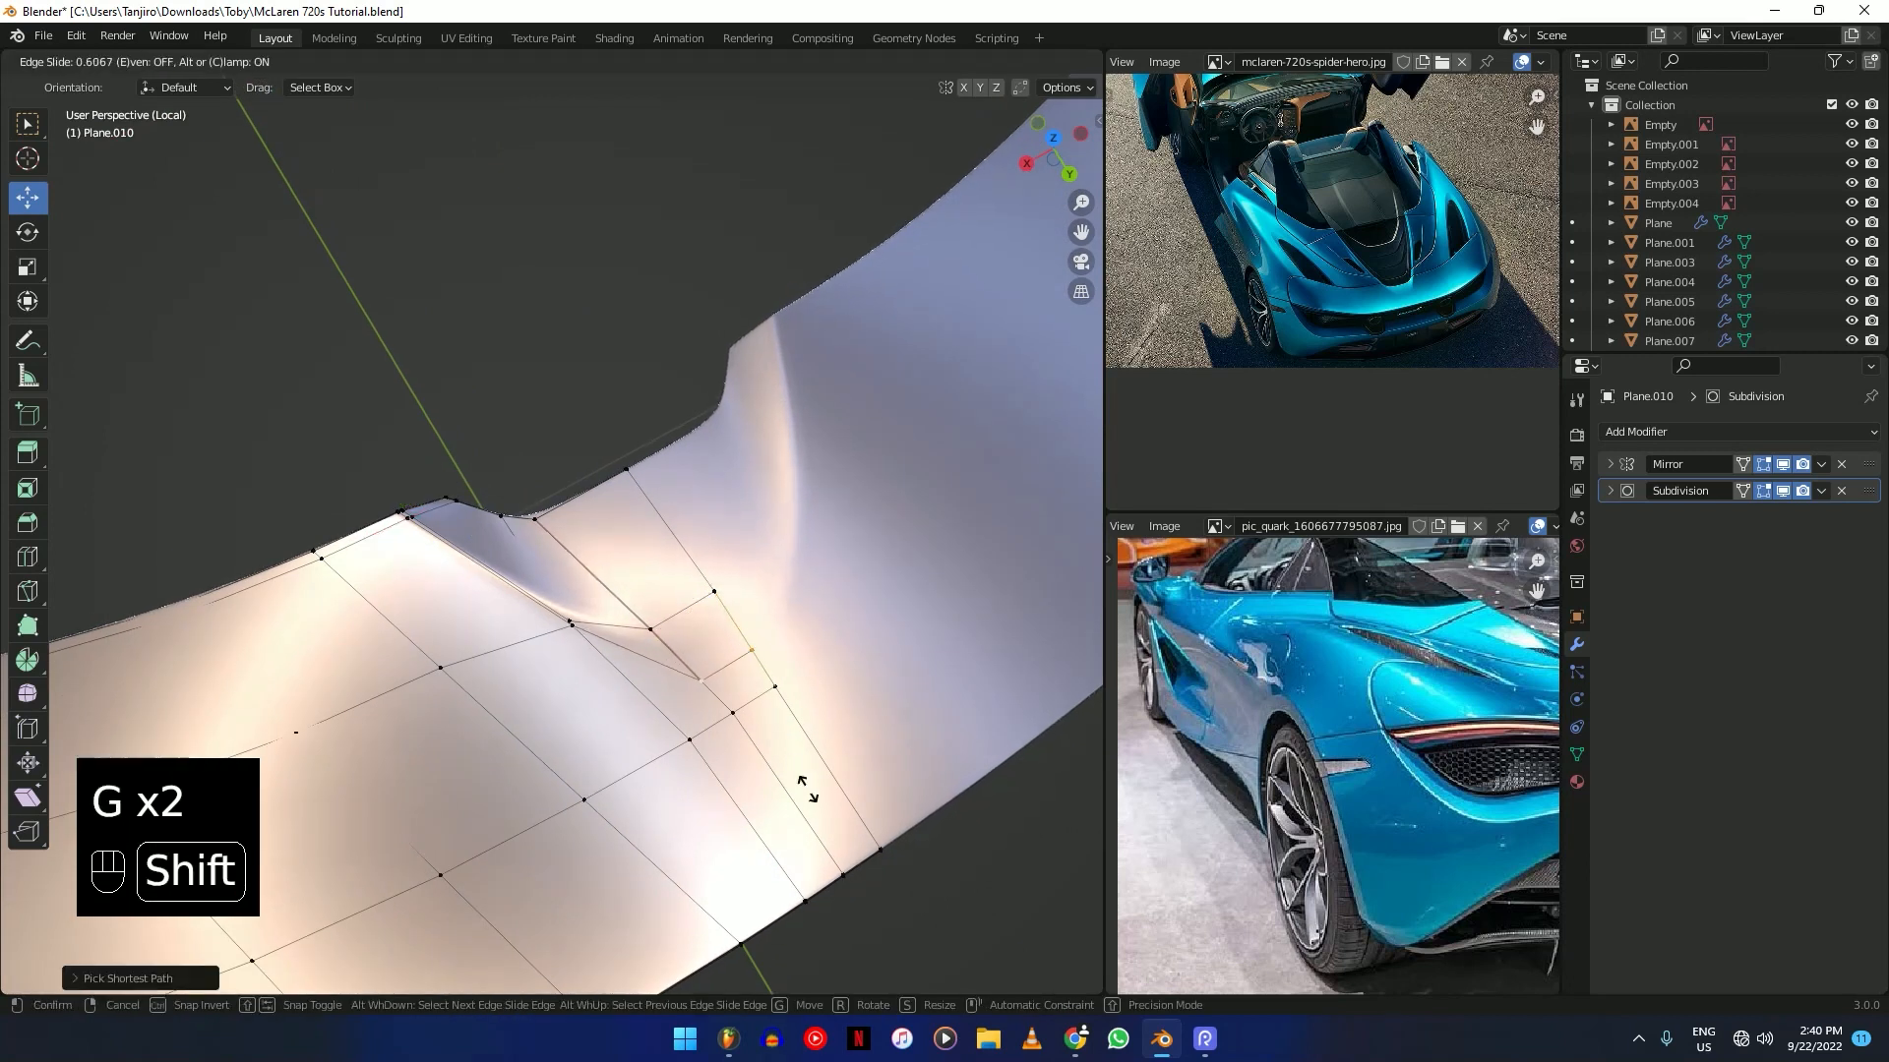
left_click(806, 785)
Compare the rear panel's notch with the reference photo and examine how the panel fits the rest of the body.
key("Tab")
middle_click_drag(789, 646, 640, 751)
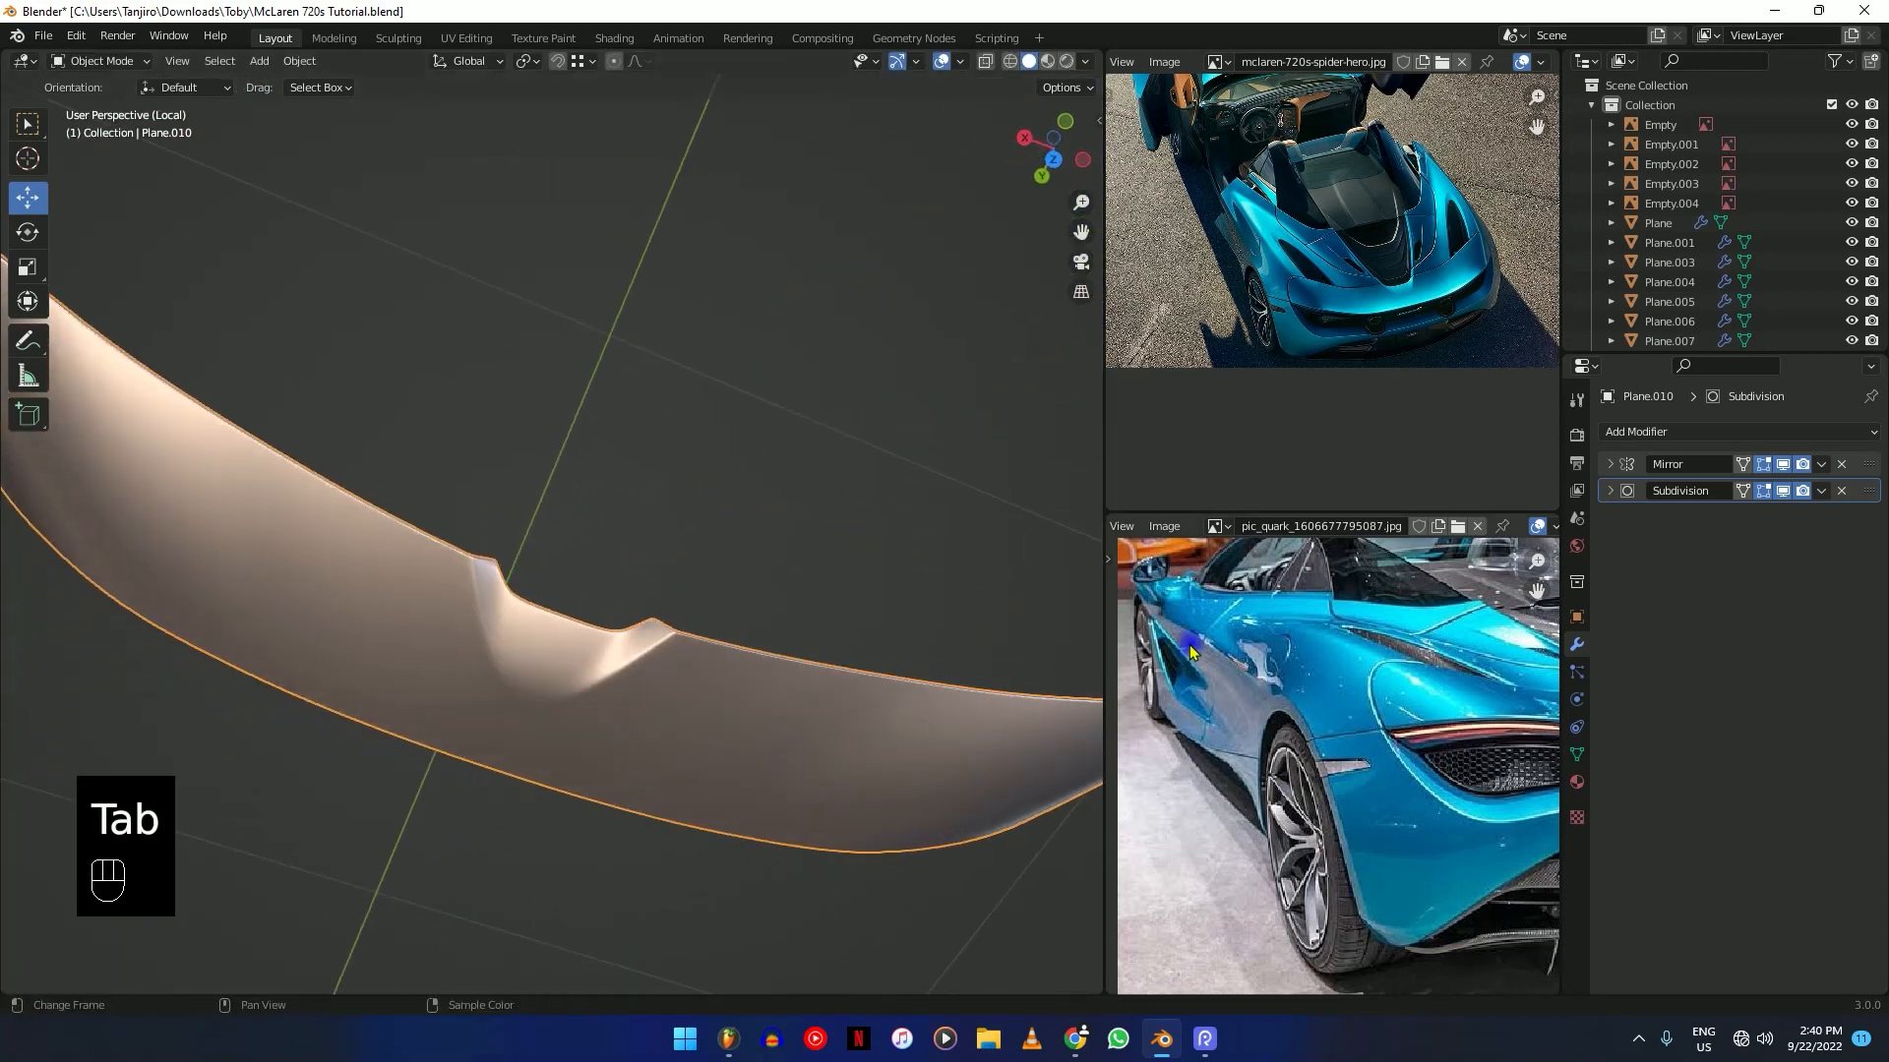
scroll(1338, 250, "up", 5)
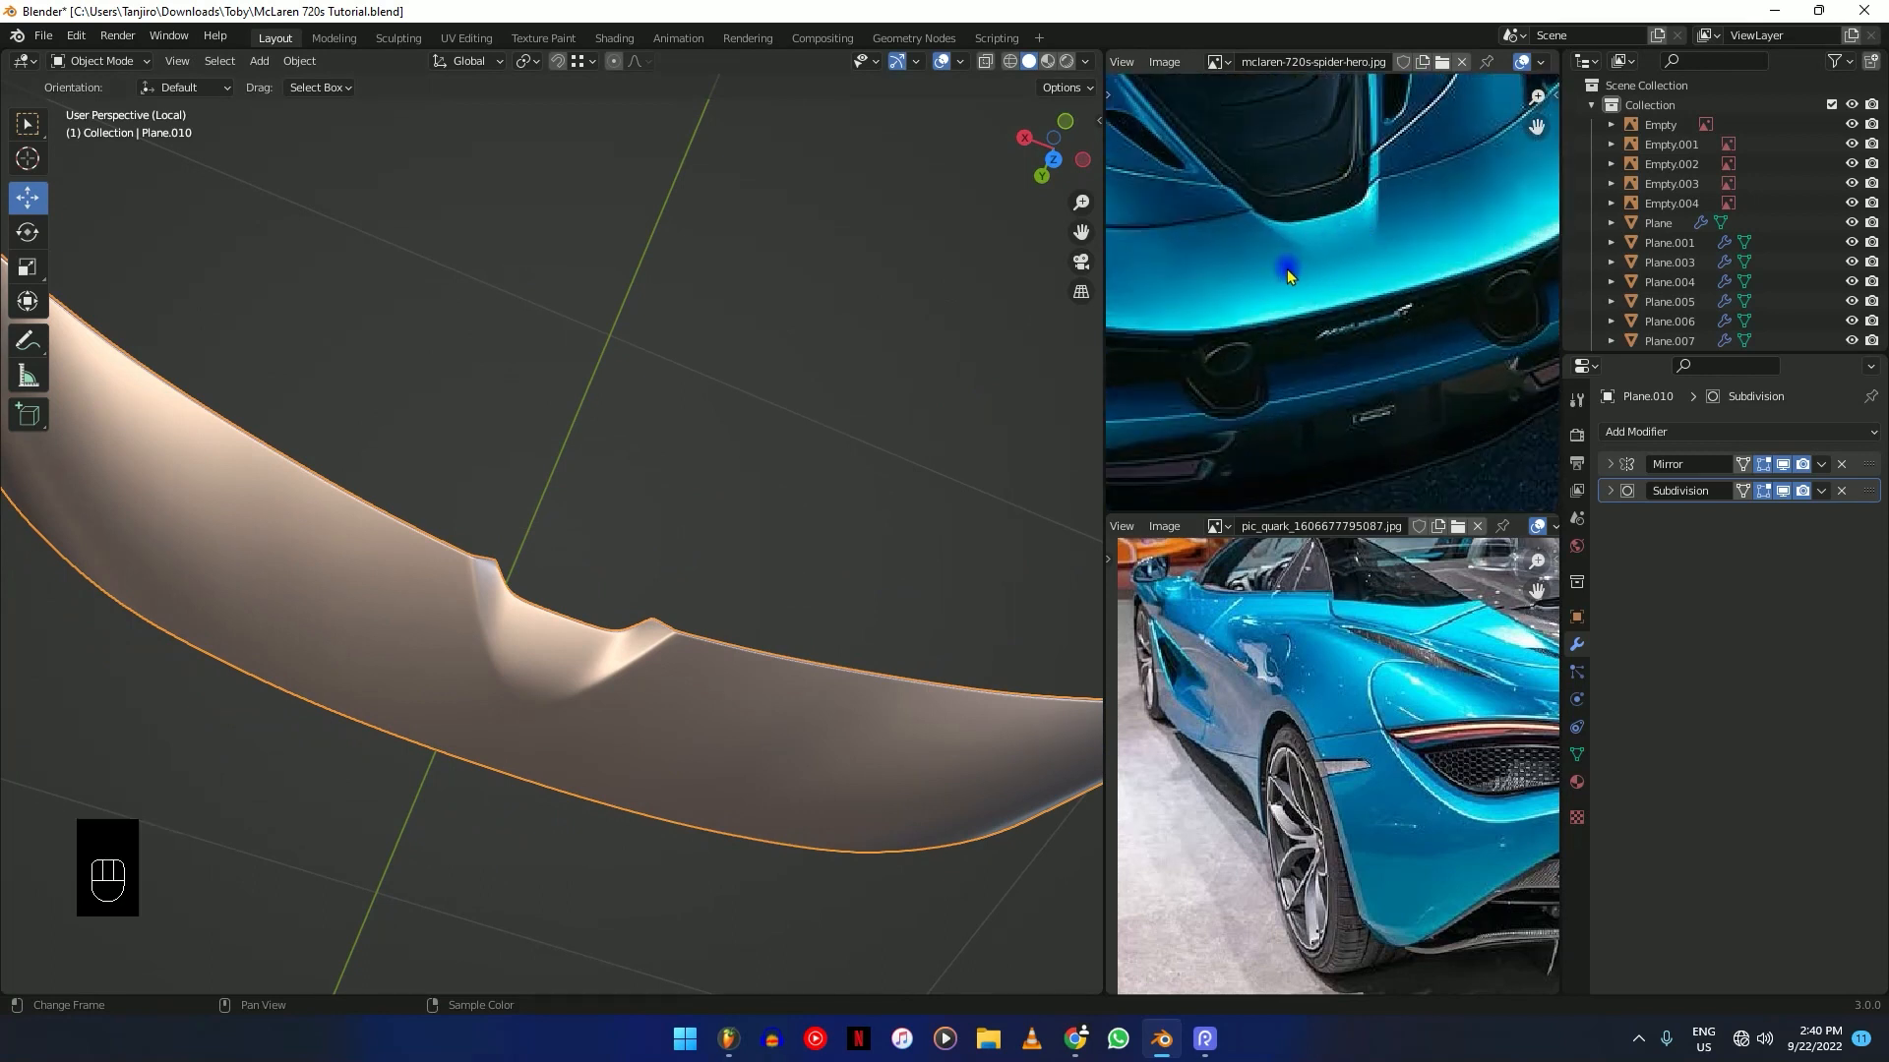
middle_click_drag(716, 538, 574, 597)
key("slash")
scroll(636, 689, "up", 2)
middle_click_drag(636, 704, 864, 570)
scroll(763, 604, "down", 2)
scroll(645, 594, "up", 5)
middle_click_drag(715, 637, 689, 560)
Isolate the adjacent rear body panel with the opening and start editing its mesh.
left_click(749, 592)
middle_click_drag(783, 605, 740, 575)
key("slash")
middle_click_drag(788, 633, 591, 677)
scroll(1205, 298, "down", 1)
middle_click_drag(521, 657, 674, 628)
scroll(669, 551, "up", 2)
scroll(699, 620, "up", 5)
key("Tab")
Cut a centred edge loop through the rim of the isolated rear body panel.
middle_click_drag(490, 430, 726, 568)
left_click(496, 602)
right_click(496, 602)
middle_click_drag(511, 581, 602, 571, "shift")
Fatten that panel's rim loop by about 0.0015 m and bevel it about 0.0007 m wide.
key("alt+s")
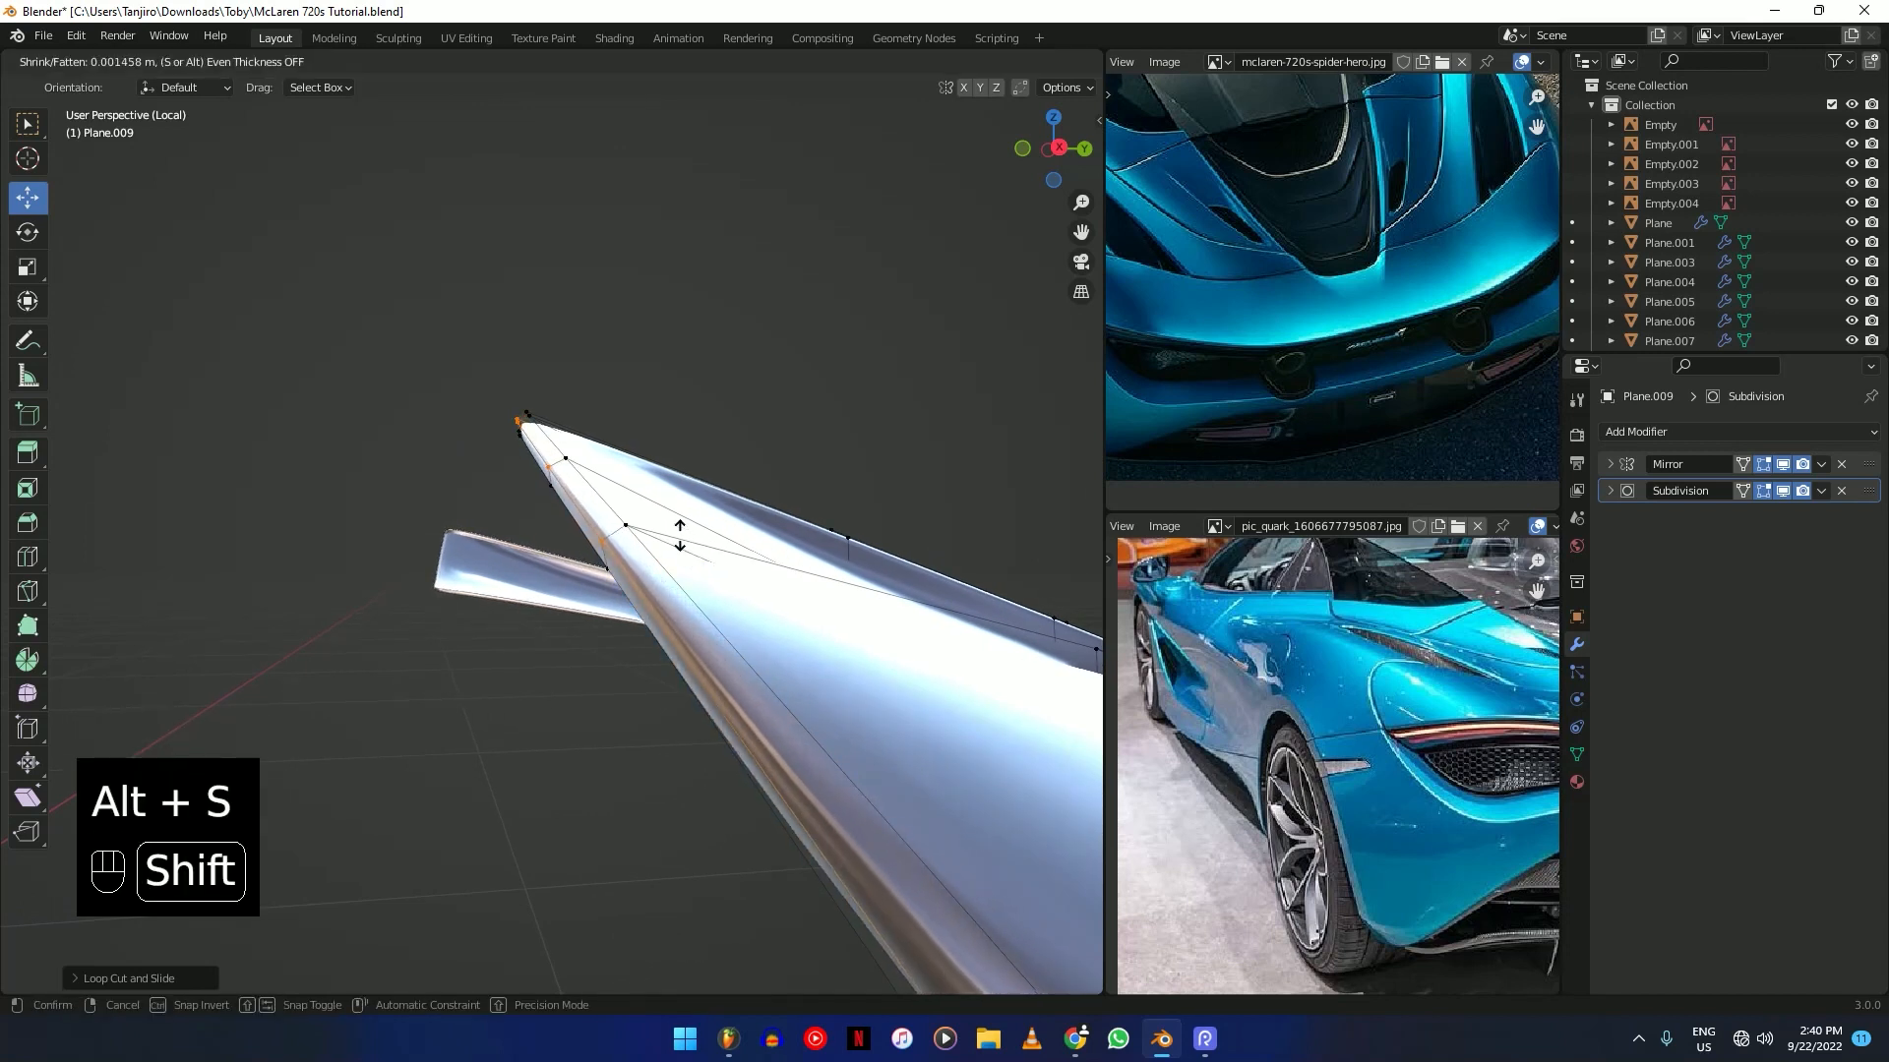
key("shift")
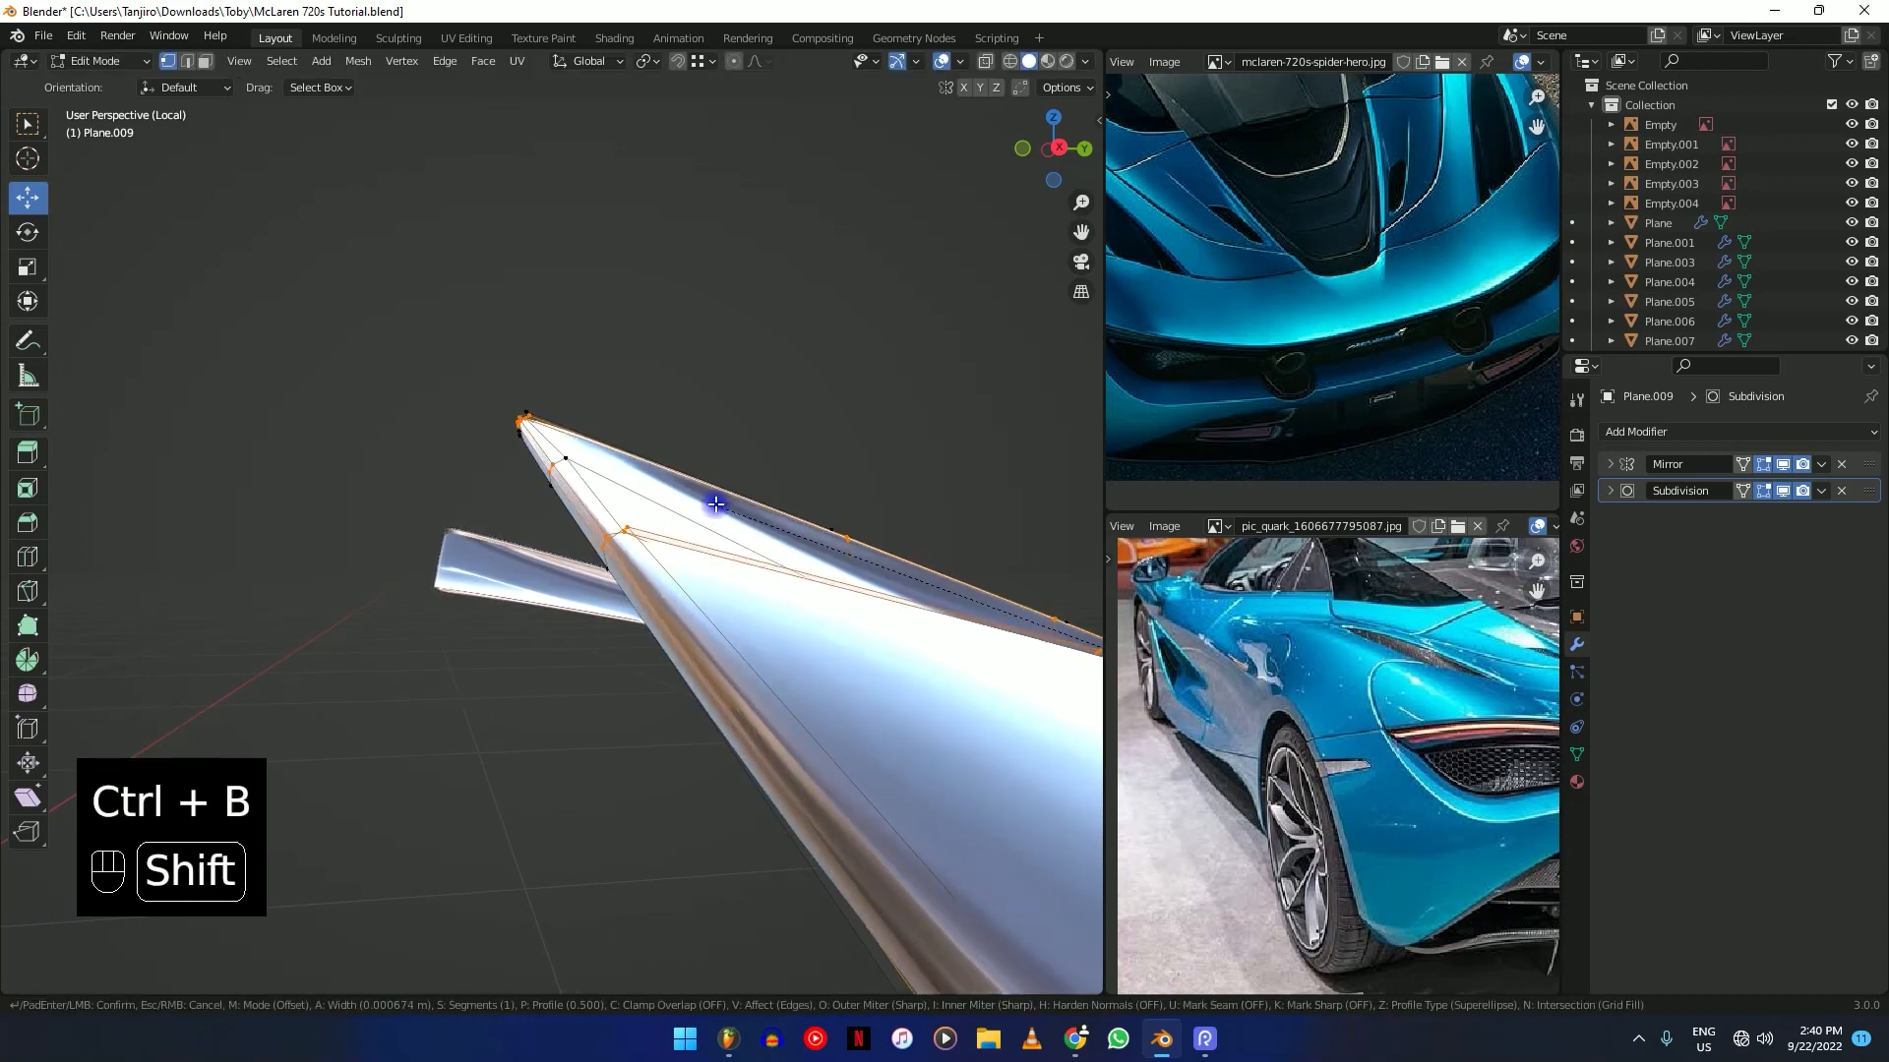
left_click(708, 498)
middle_click_drag(708, 497, 742, 590)
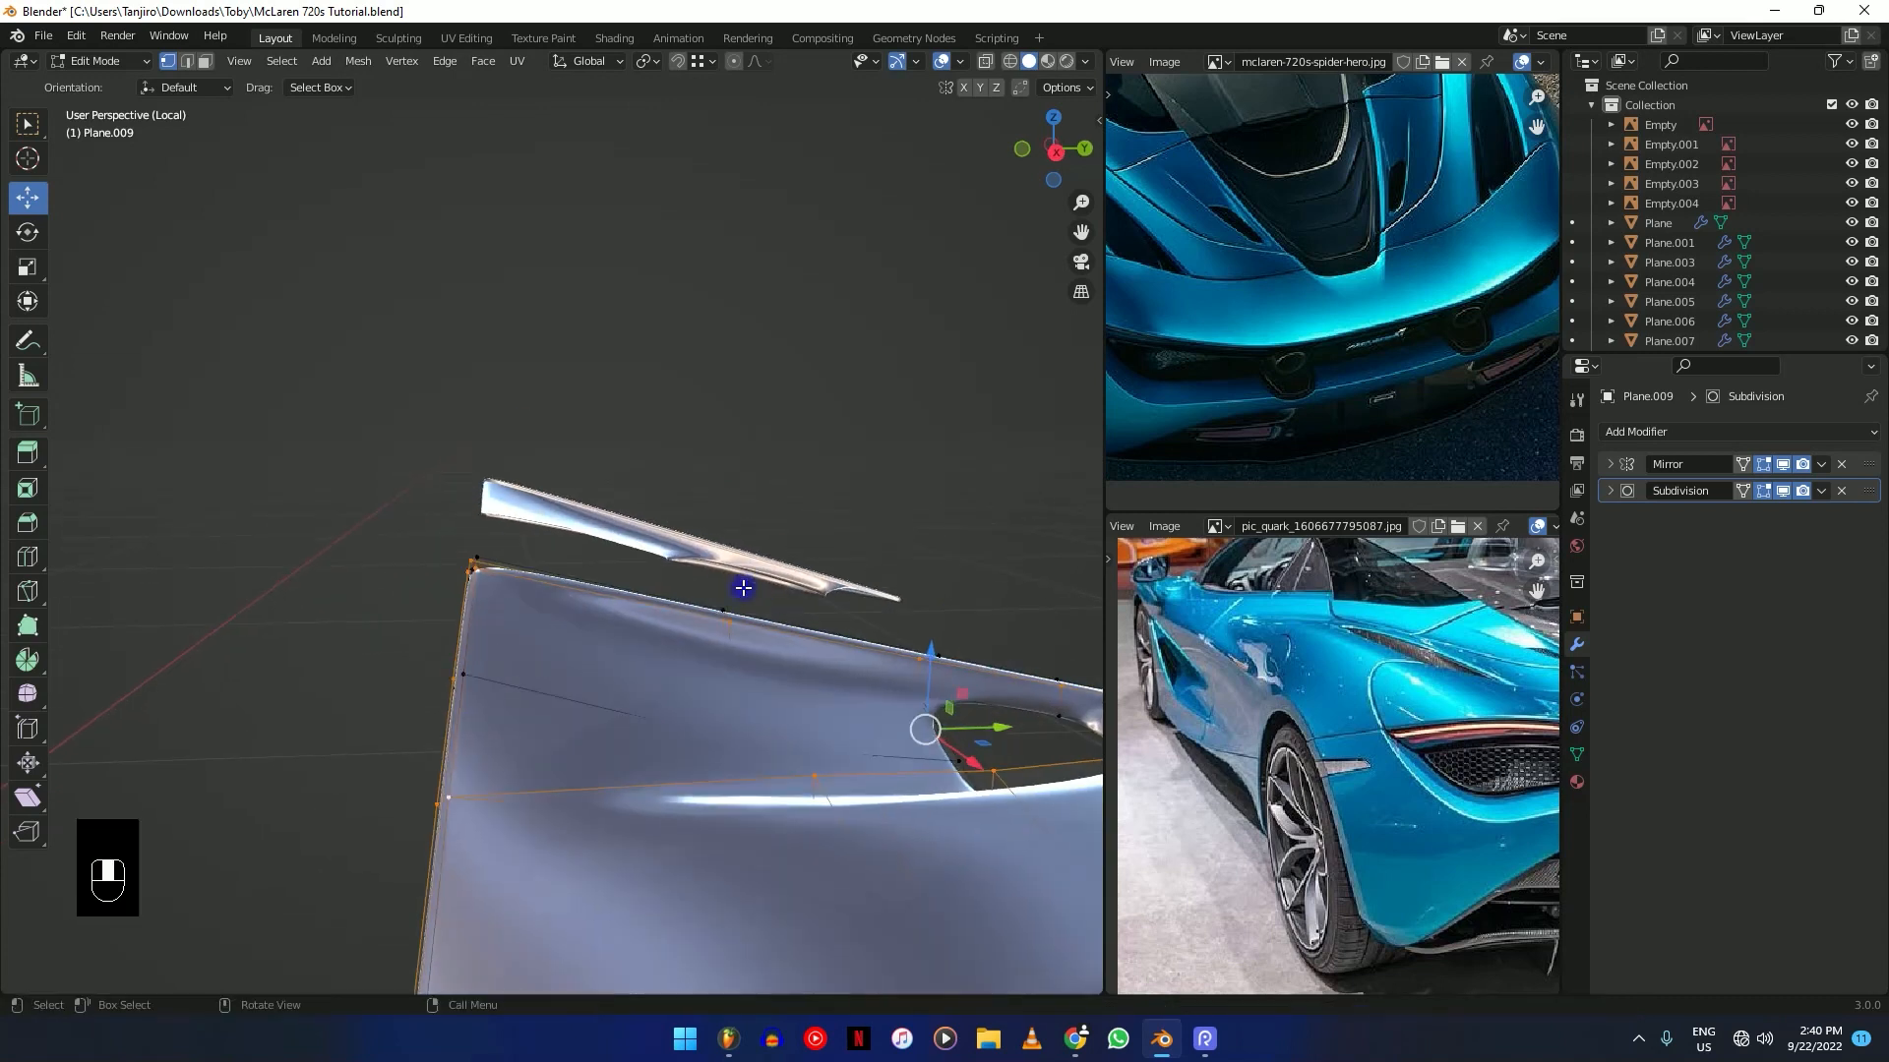
Undo the last rim change on the rear panel and fatten its rim loop again.
scroll(854, 684, "down", 3)
middle_click_drag(858, 689, 899, 736)
middle_click_drag(777, 715, 705, 500, "shift")
key("ctrl+z")
middle_click_drag(801, 540, 788, 527)
key("alt+s")
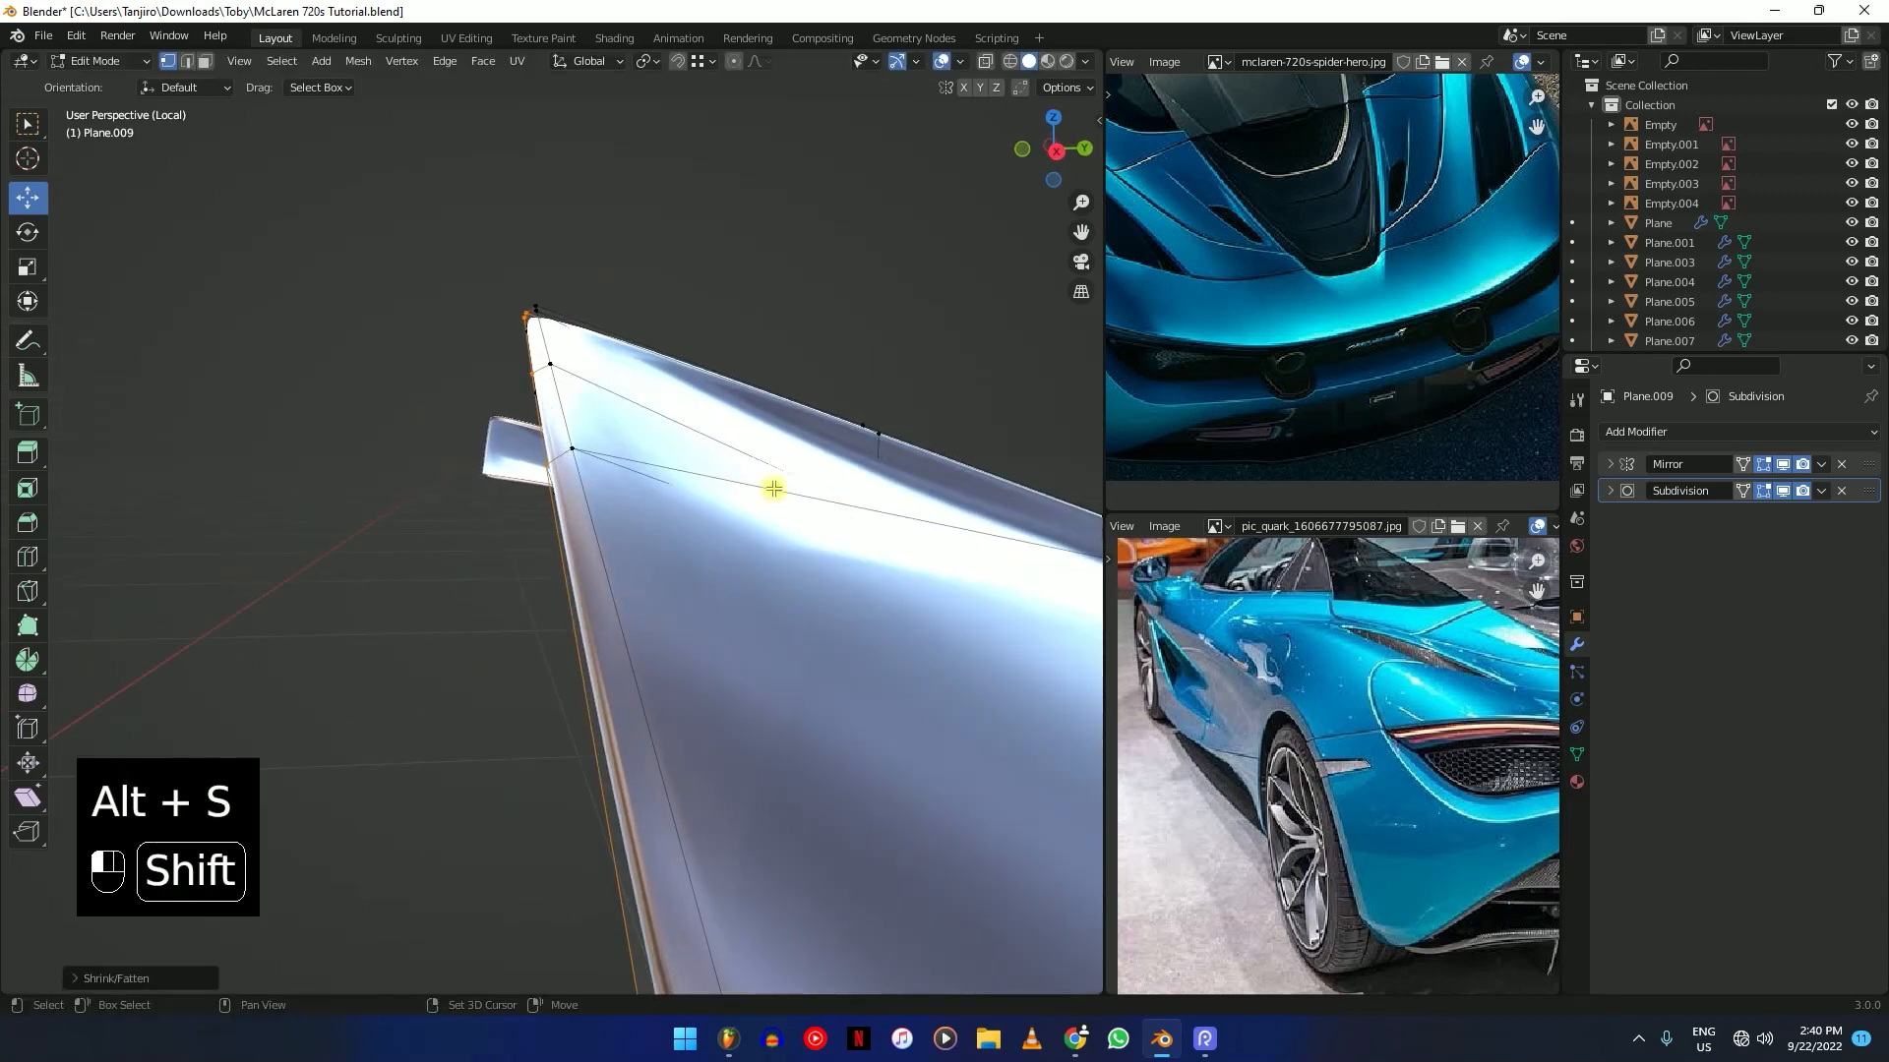
Bevel the rear panel's fattened rim loop about 0.0007 m wide.
scroll(782, 487, "down", 6)
middle_click_drag(788, 485, 812, 543)
scroll(551, 576, "up", 5)
middle_click_drag(548, 577, 678, 527)
key("ctrl+b")
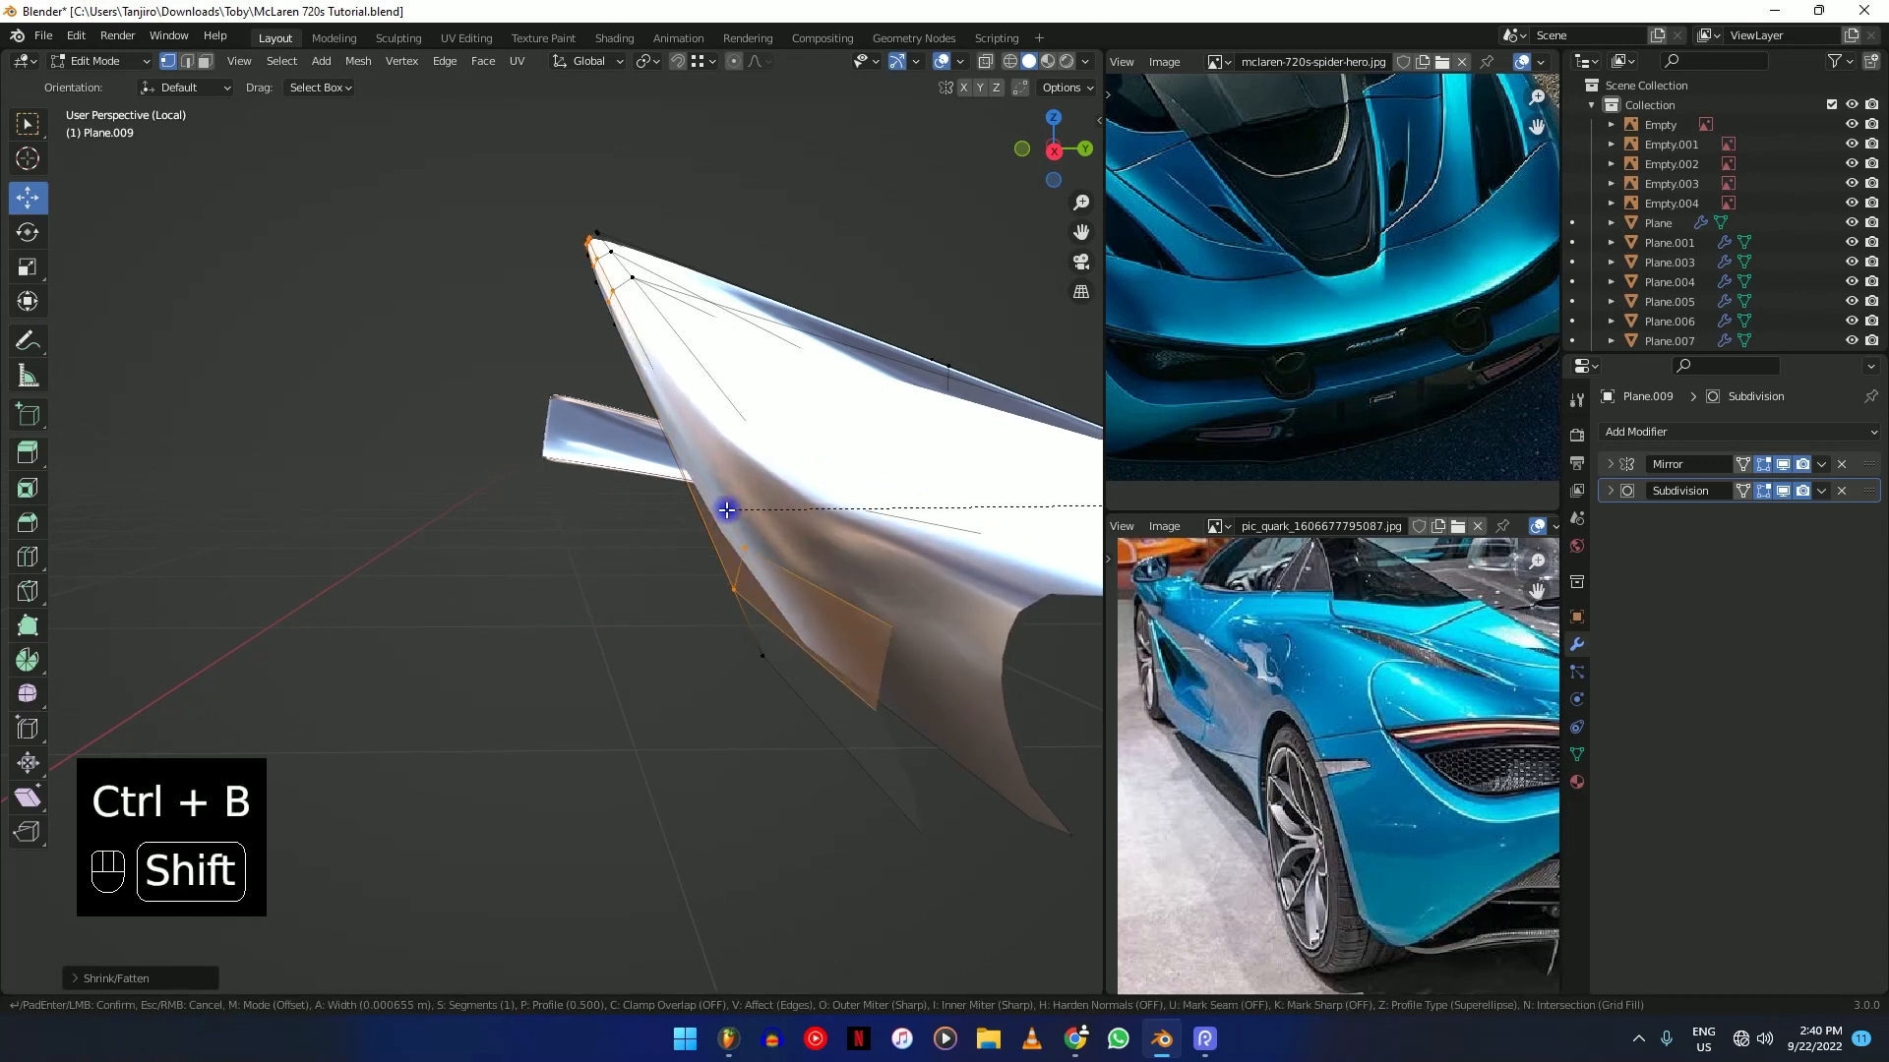
left_click(692, 505, "shift")
Add support loops on both sides of the bevelled rim, using an even edge slide, flipped for the opposite side.
key("ctrl+r")
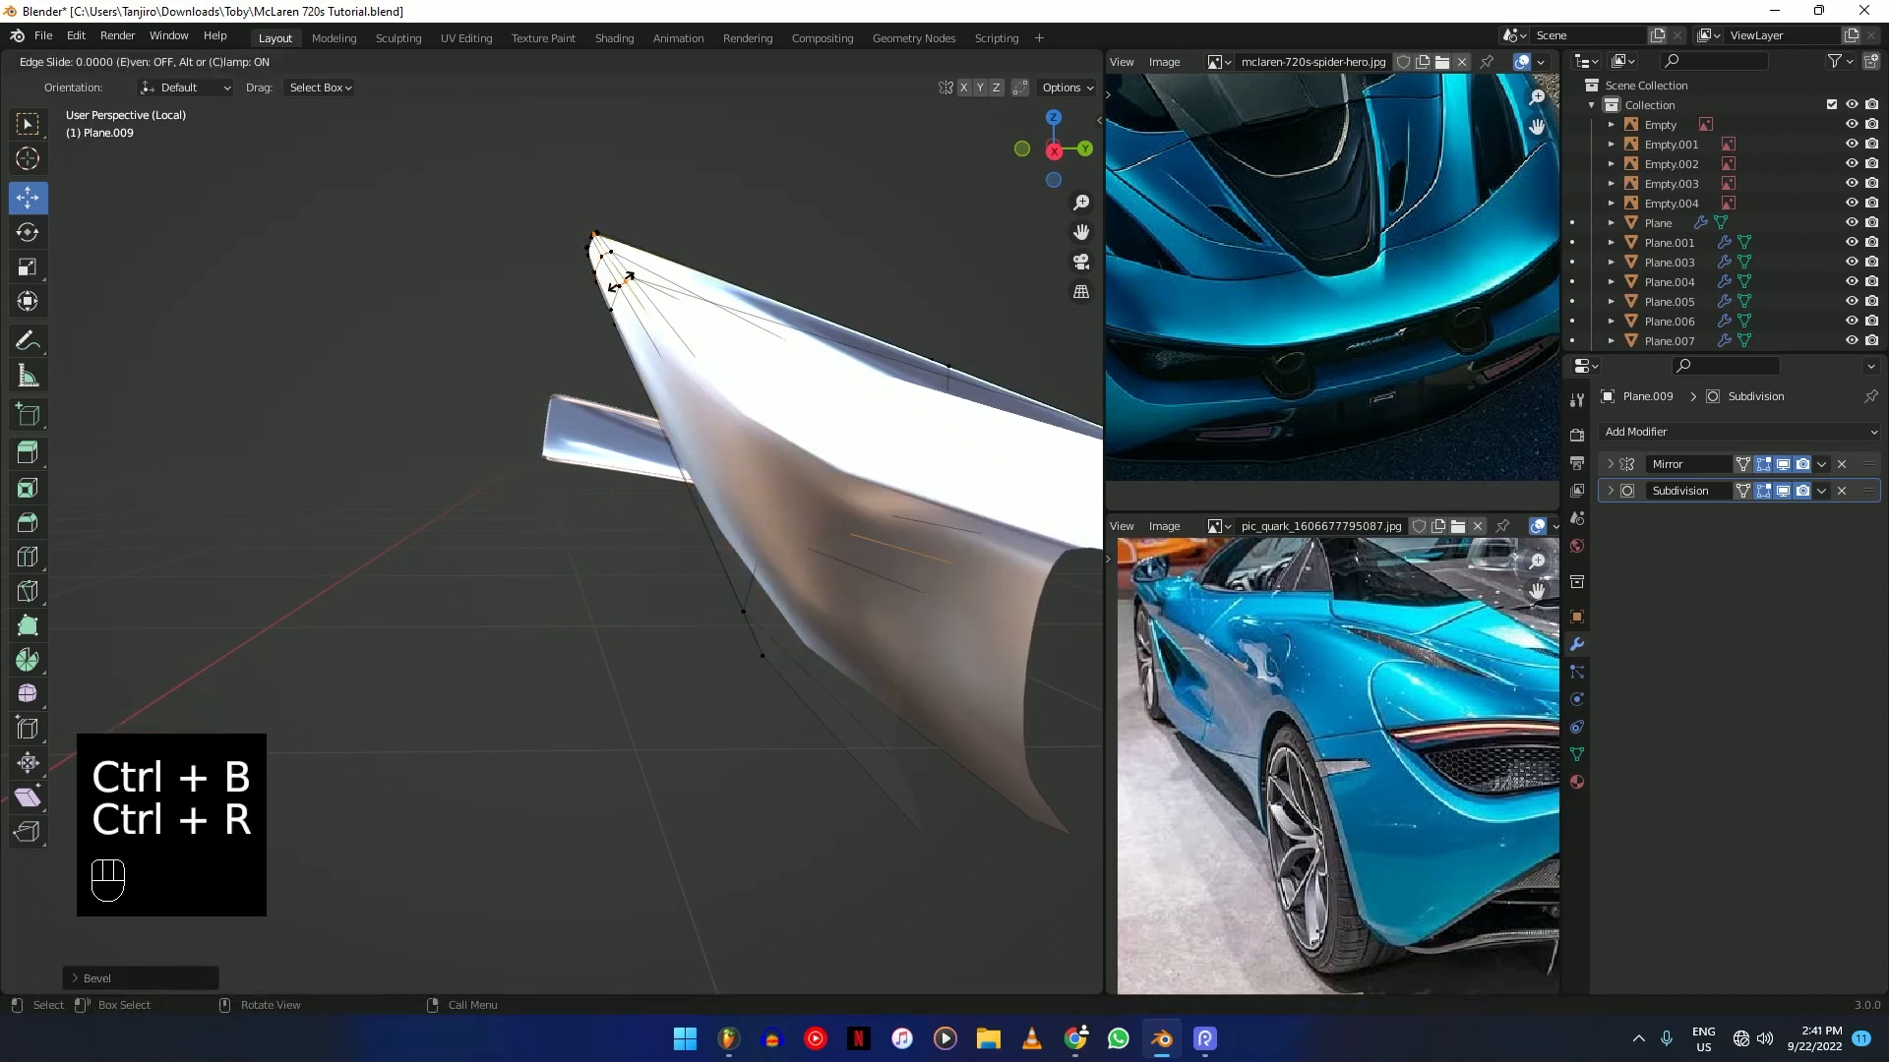
mouse_move(686, 264)
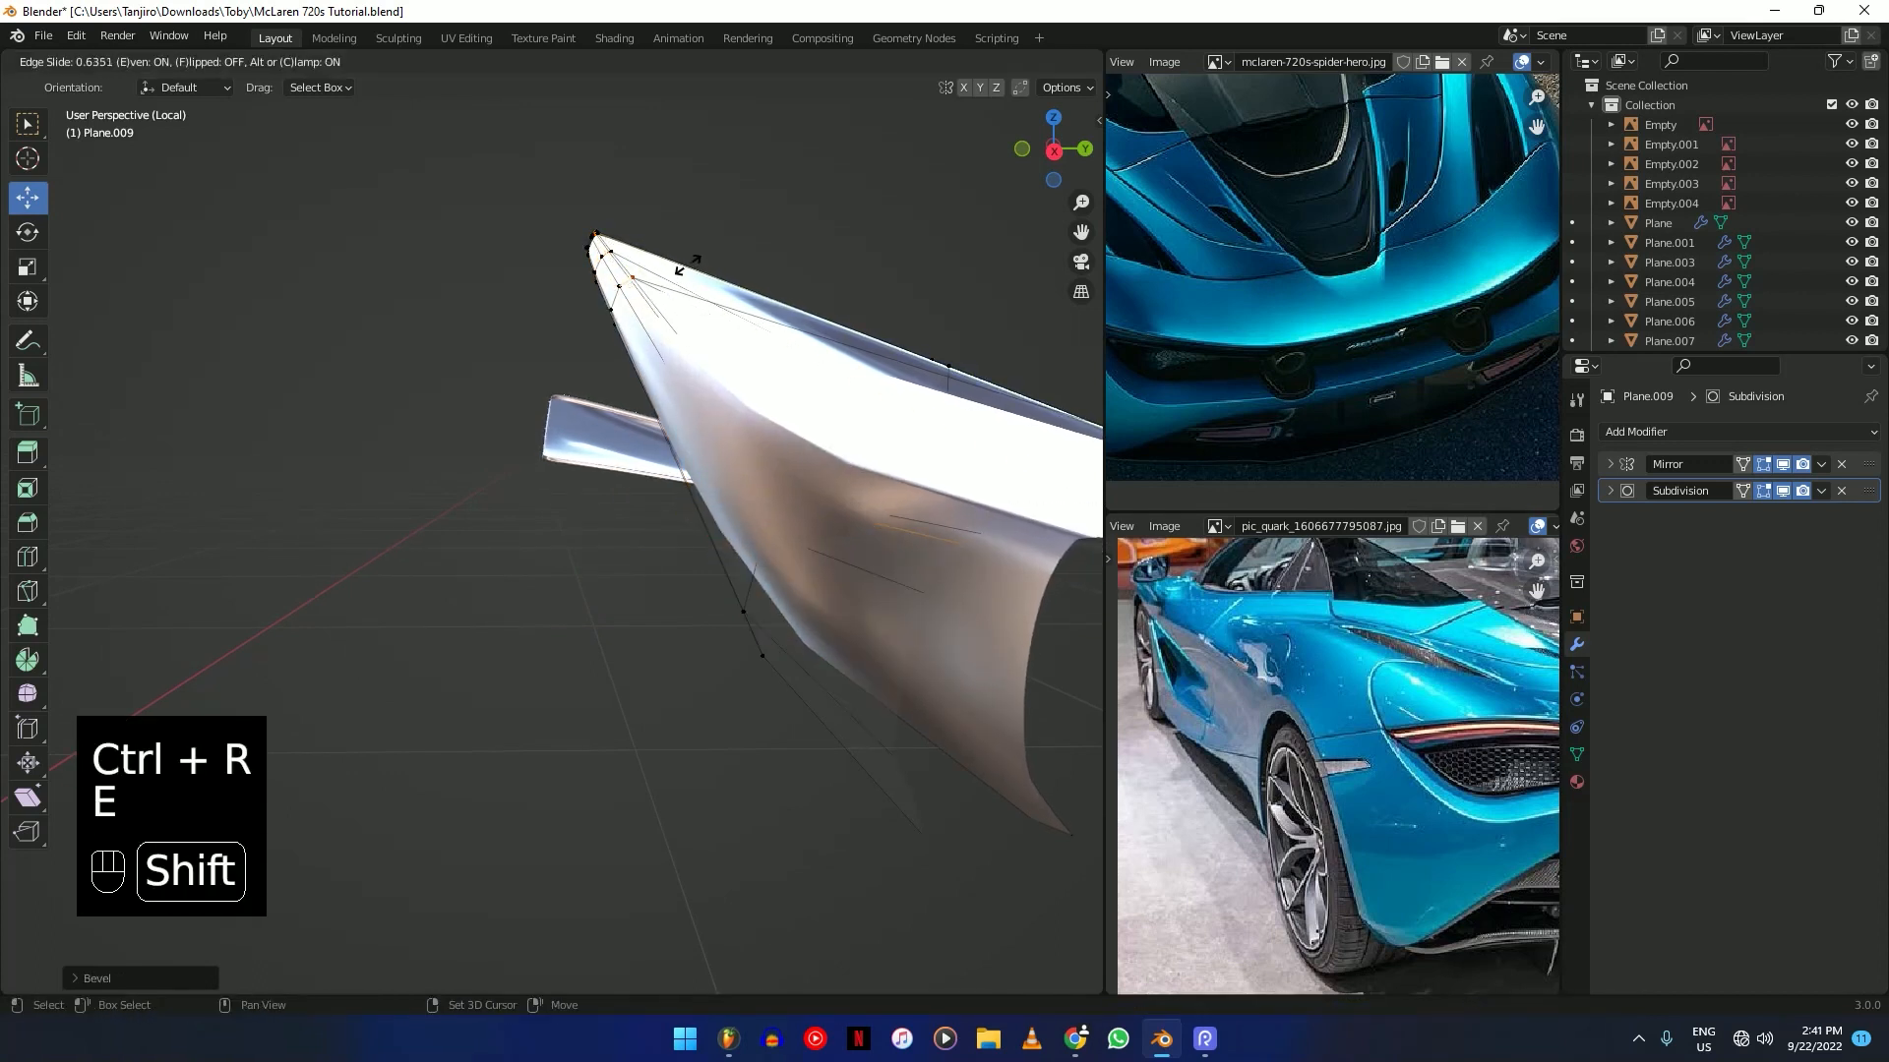
key("ctrl+r")
left_click(629, 282)
key("ctrl+z")
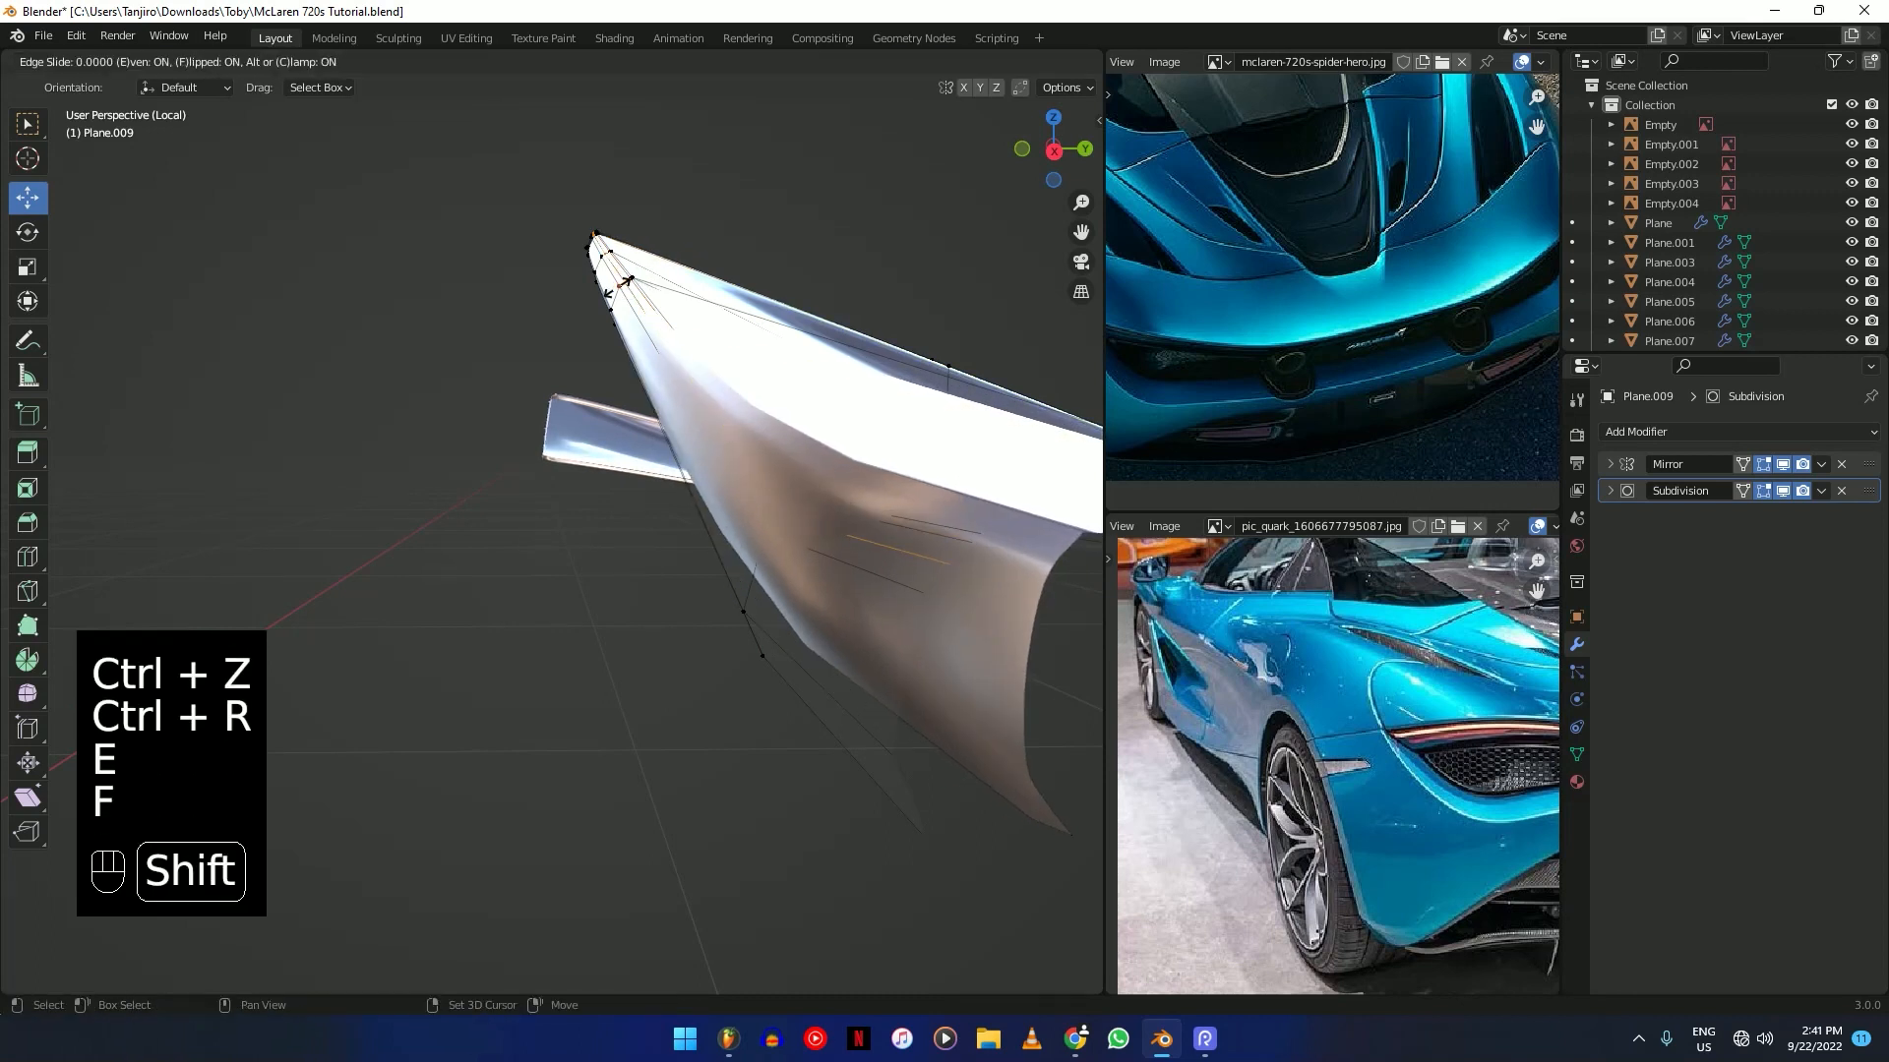
left_click(593, 313)
Crease the edges at the lower outer corner of the rear panel's wide end.
scroll(689, 334, "down", 4)
middle_click_drag(721, 346, 610, 679)
mouse_move(610, 678)
middle_mouse_down("shift")
mouse_move(731, 522)
mouse_move(645, 639)
mouse_move(590, 620)
mouse_move(577, 679)
middle_mouse_up("shift")
scroll(629, 647, "up", 1)
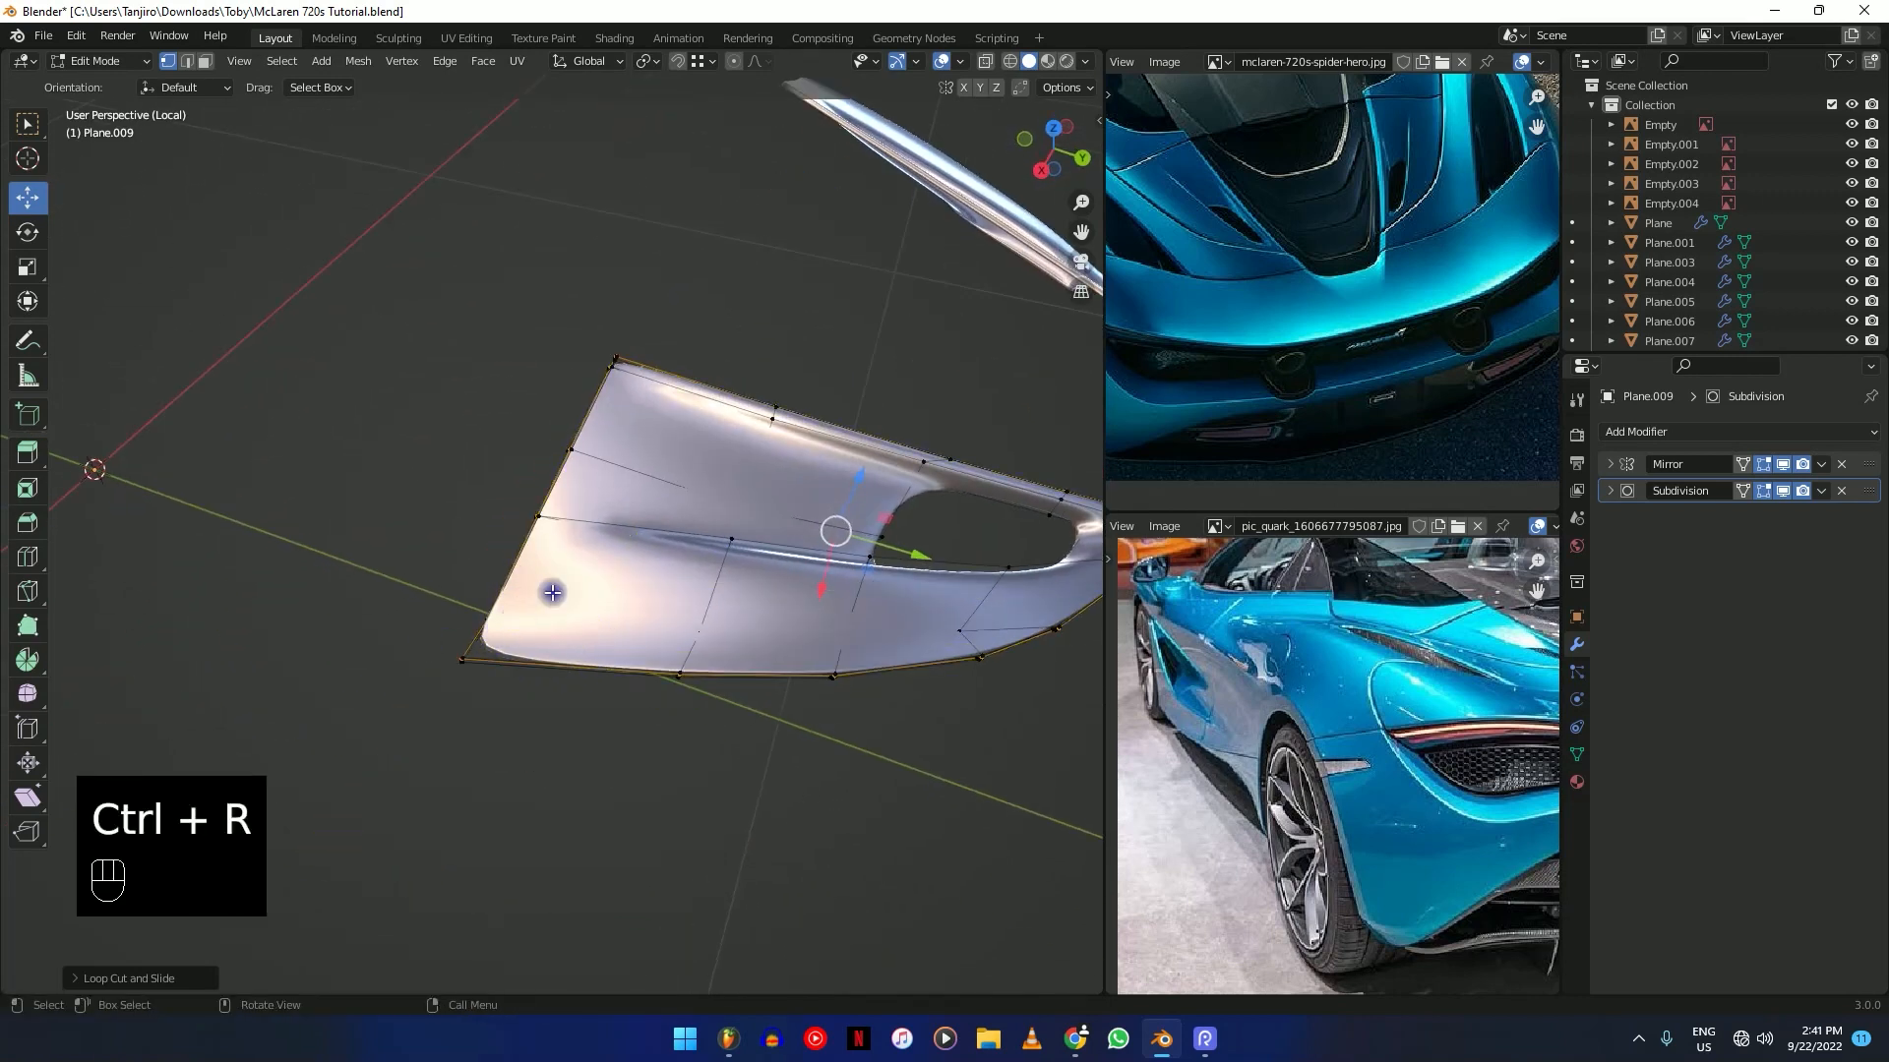
middle_click_drag(553, 592, 571, 570, "shift")
key("shift+z")
left_click_drag(569, 548, 451, 654)
key("shift+z")
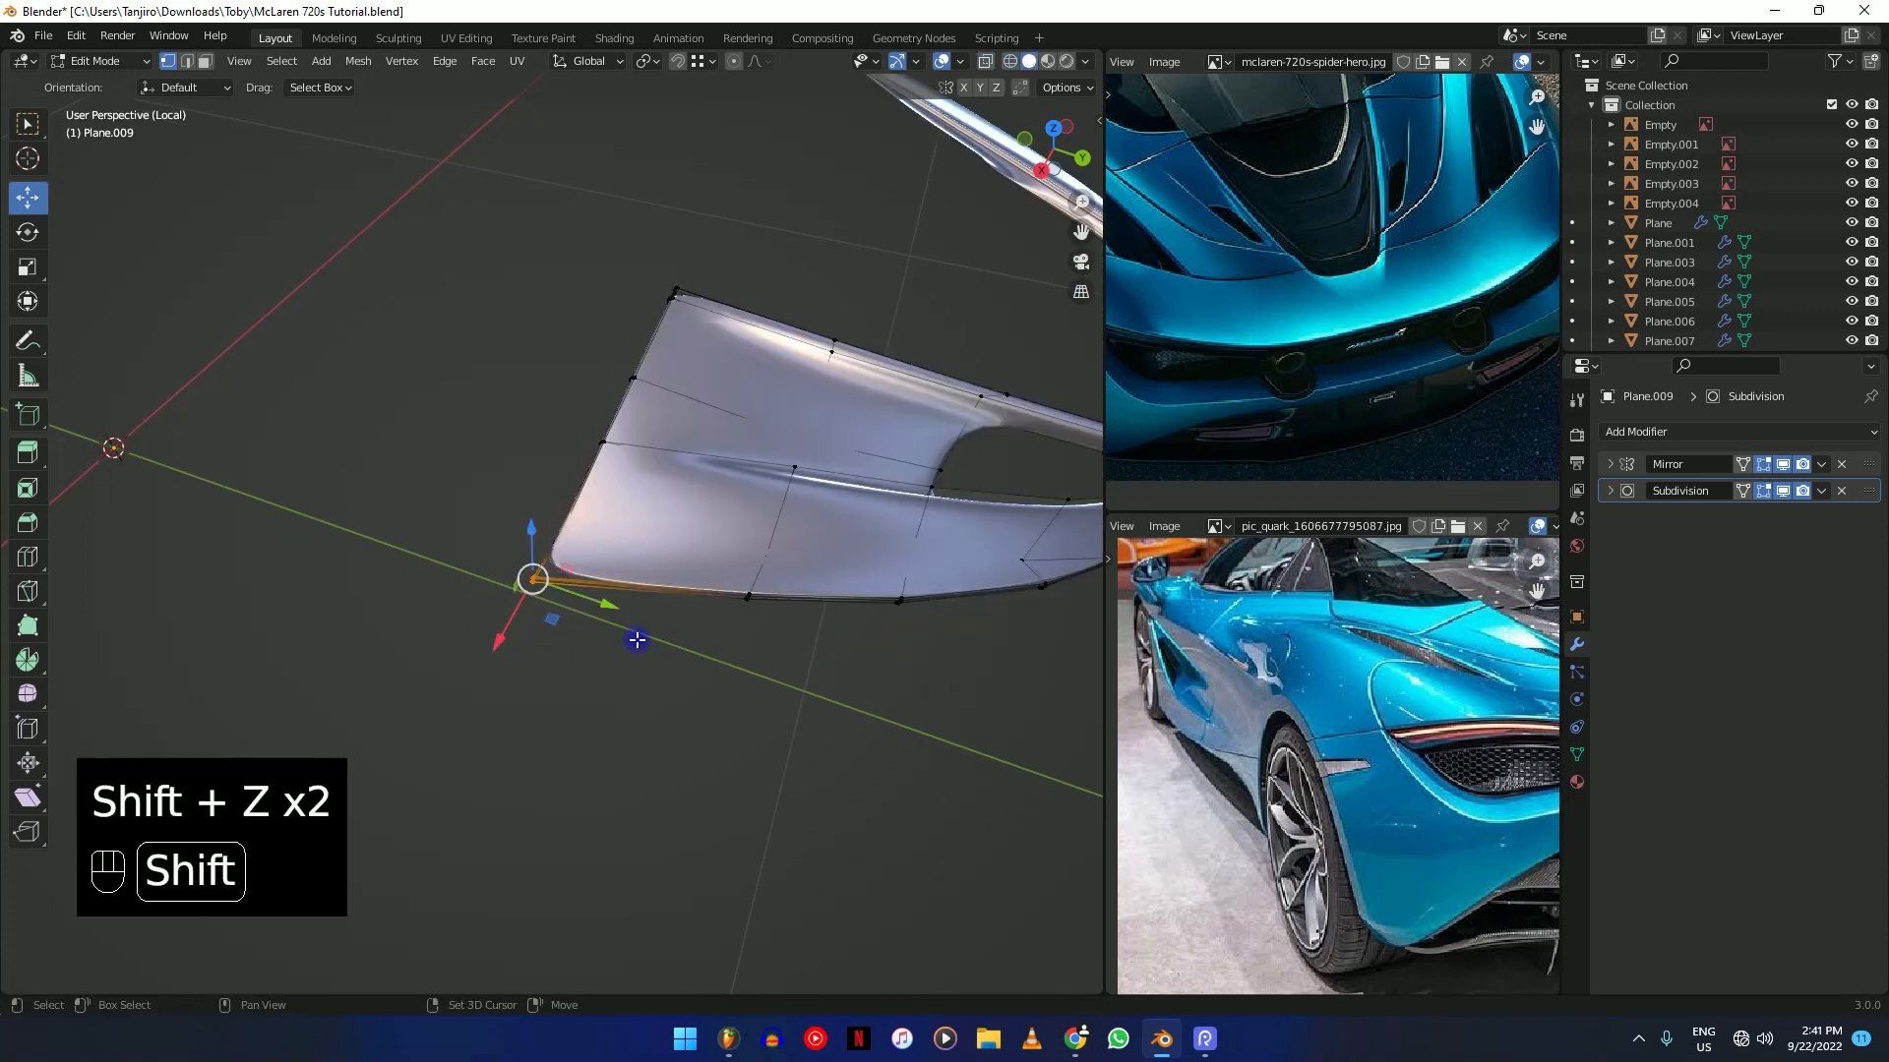
key("shift+e")
left_click(740, 773)
Check the first corner on the finished surface and crease the other corner of the wide end.
key("Tab")
middle_click_drag(751, 666, 751, 542)
key("Tab")
key("shift+z")
left_click_drag(667, 487, 688, 502)
key("shift+z")
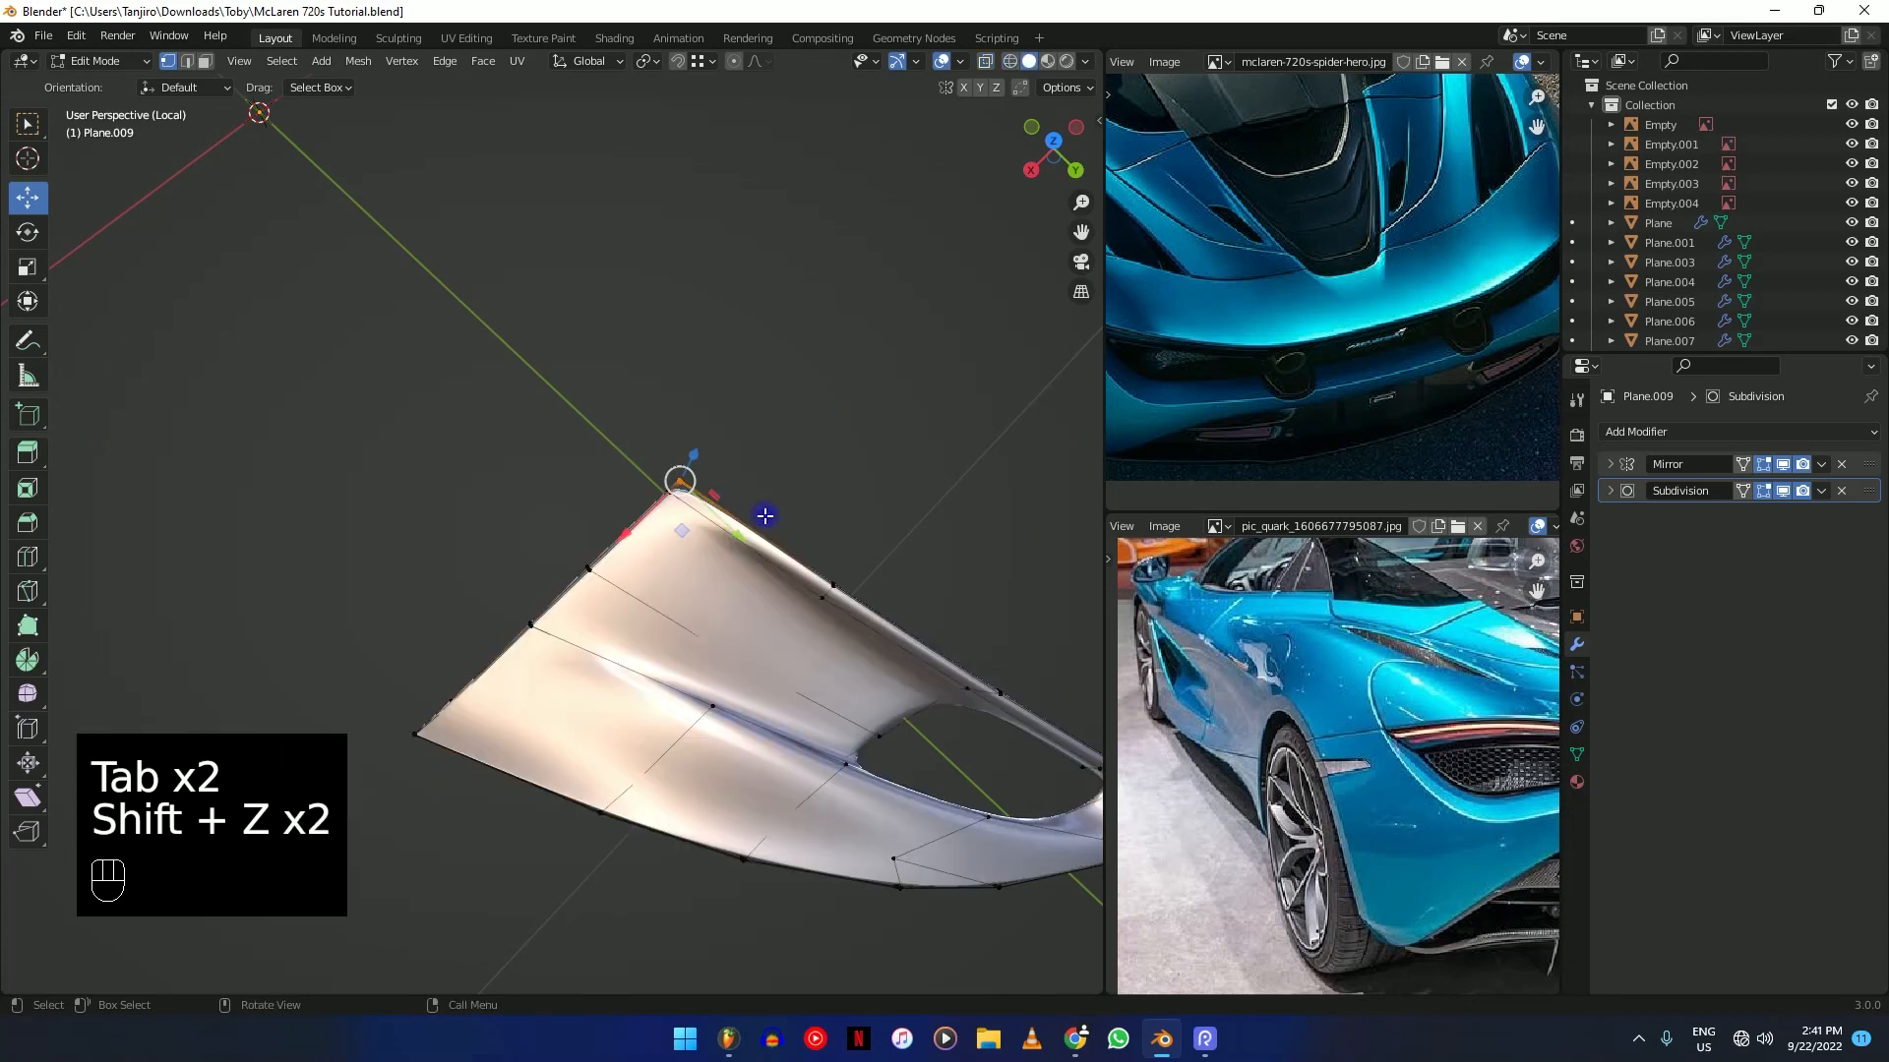
key("shift+e")
left_click(900, 718)
Slide the selected mesh points near the rear panel's pointed tip along their edges.
middle_click_drag(901, 718, 827, 677)
scroll(730, 581, "up", 1)
key("shift+z")
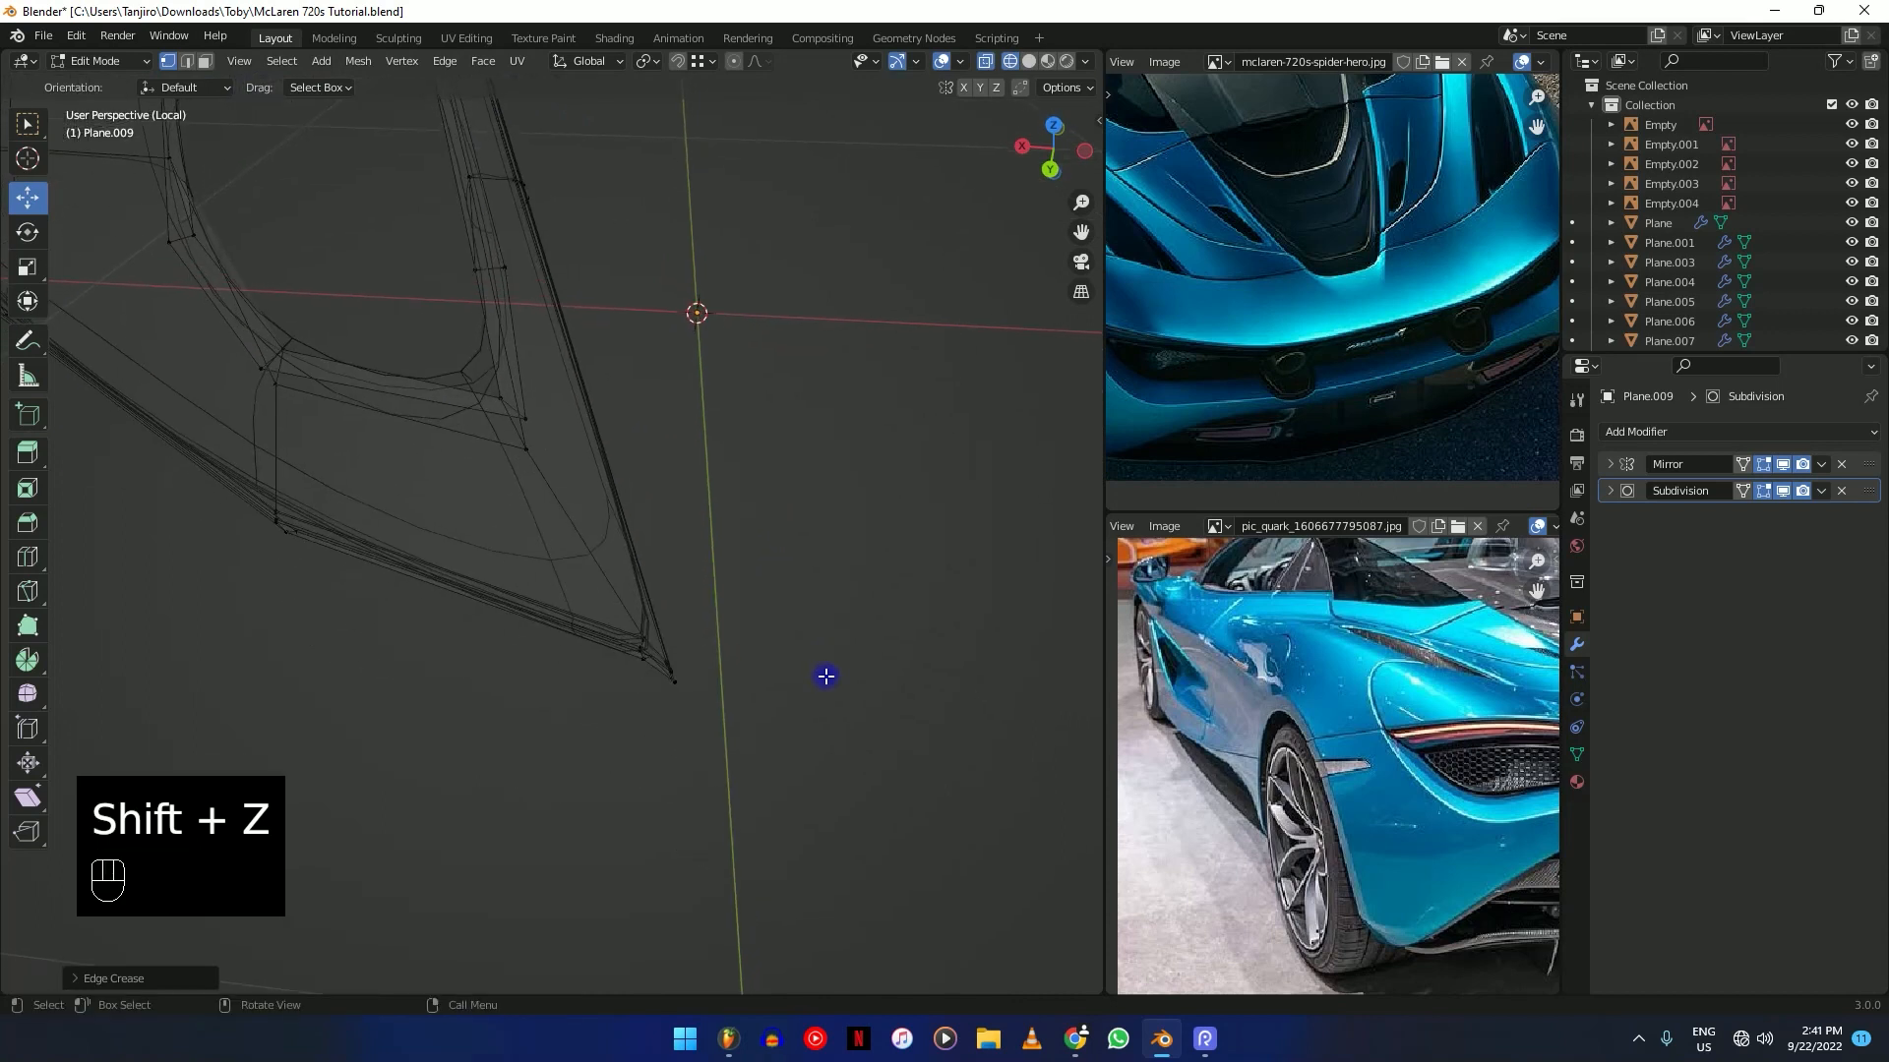
left_click_drag(663, 704, 665, 700)
key("shift+z")
key("g")
key("g")
left_click(725, 600)
middle_click_drag(725, 599, 659, 573)
Slide the edge across the narrow strip beside the opening towards the panel's pointed tip.
scroll(738, 653, "down", 4)
key("shift+z")
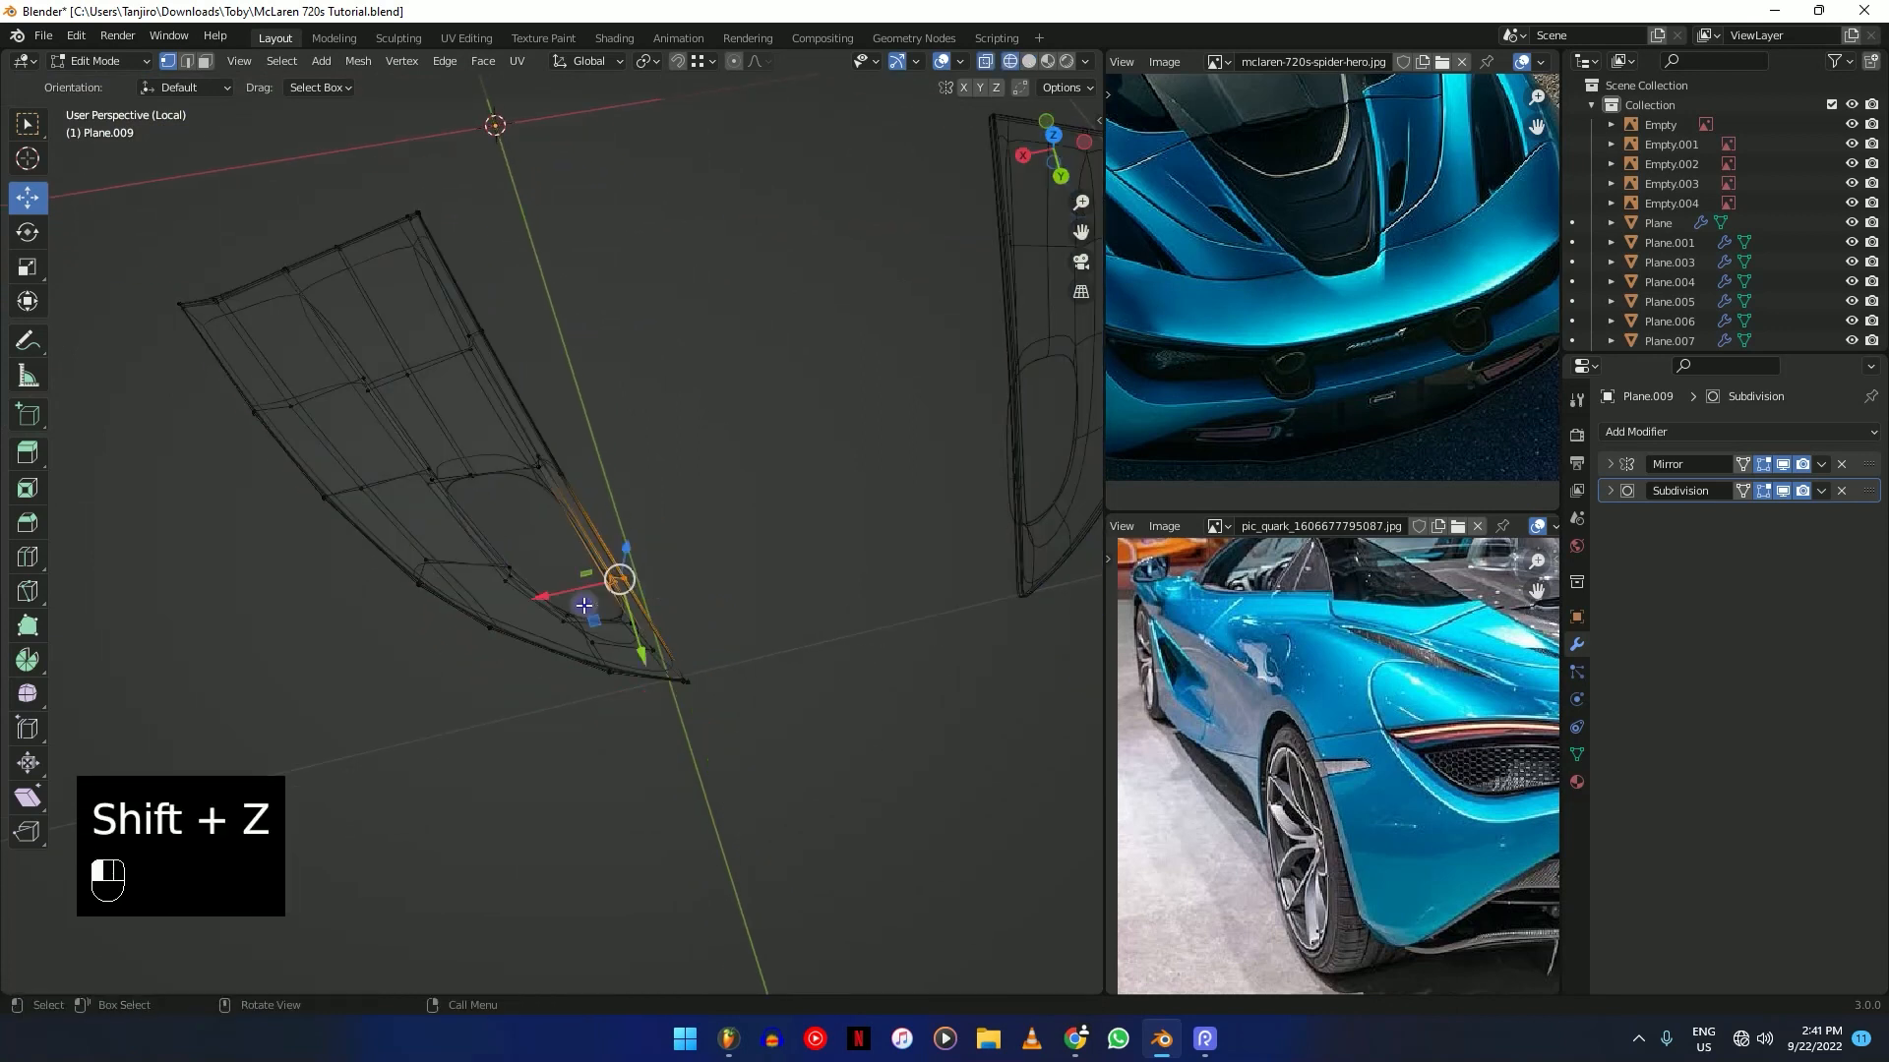
left_click_drag(586, 605, 588, 603)
key("shift+z")
scroll(674, 590, "up", 3)
key("g")
key("g")
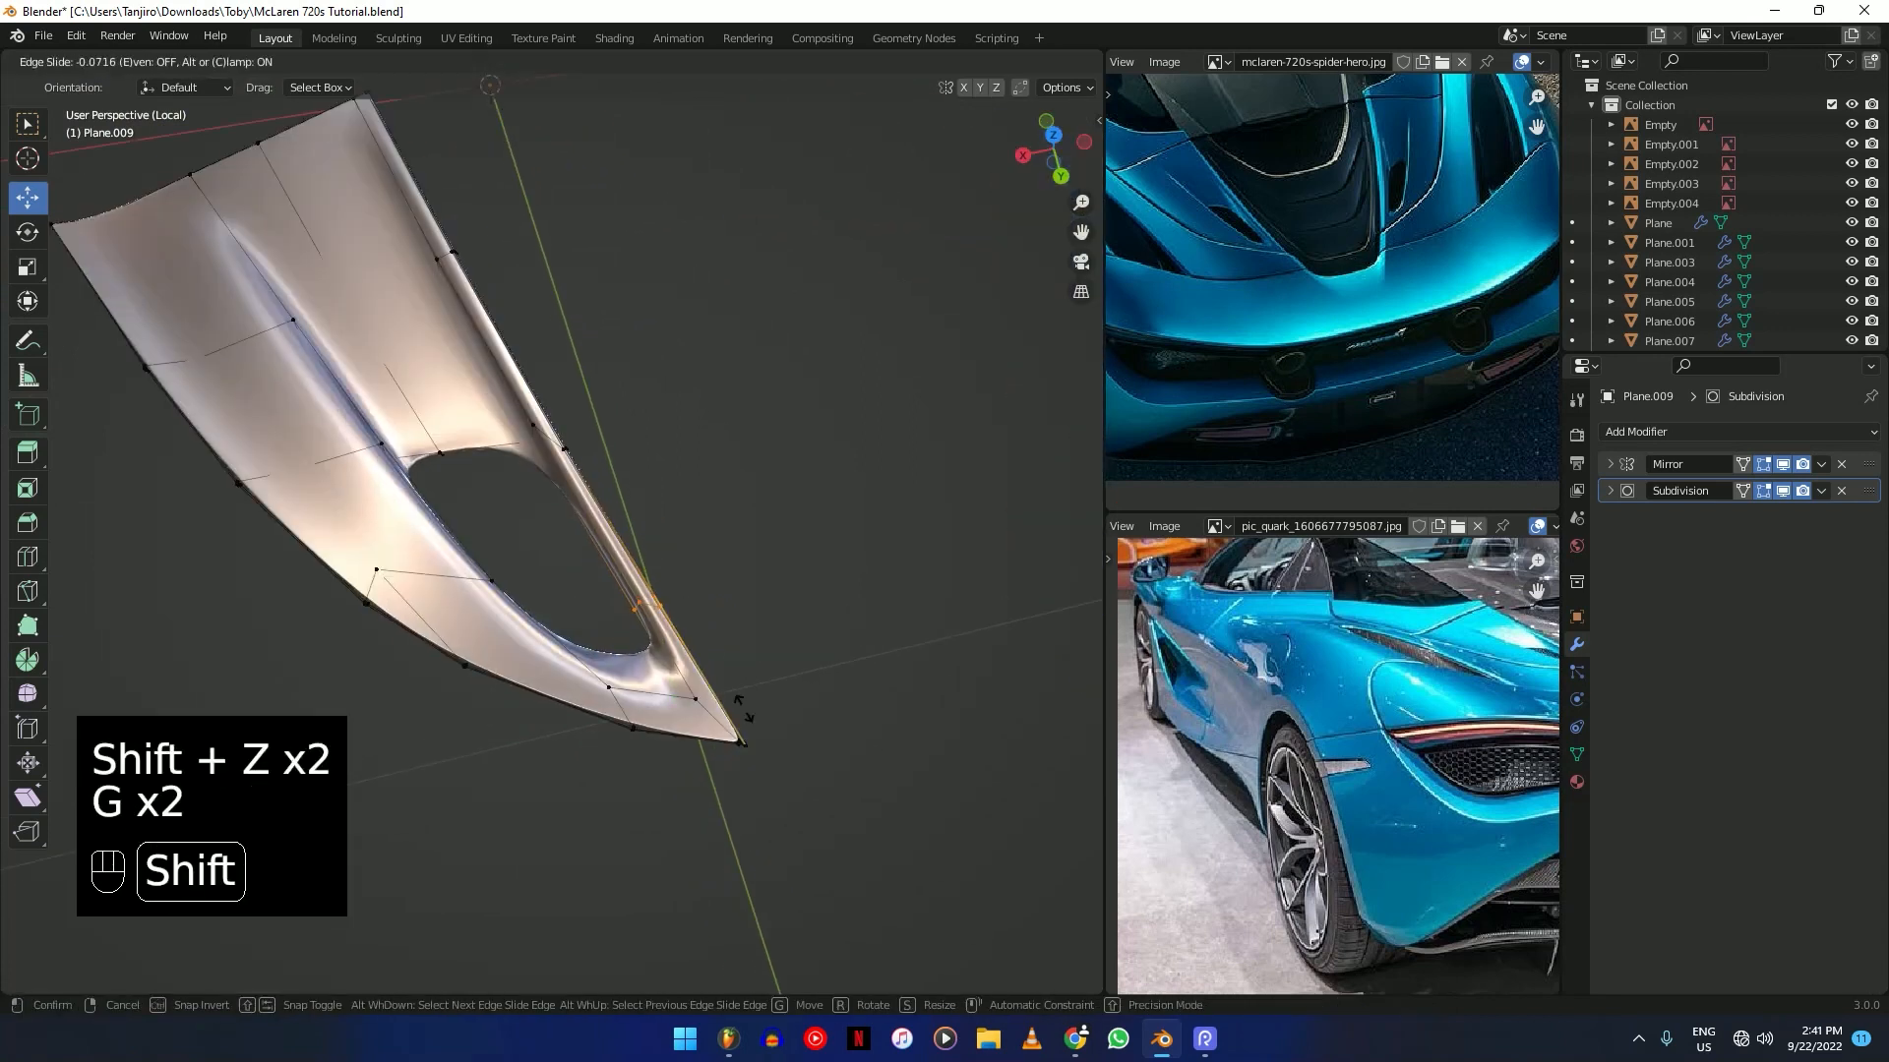
left_click(197, 111)
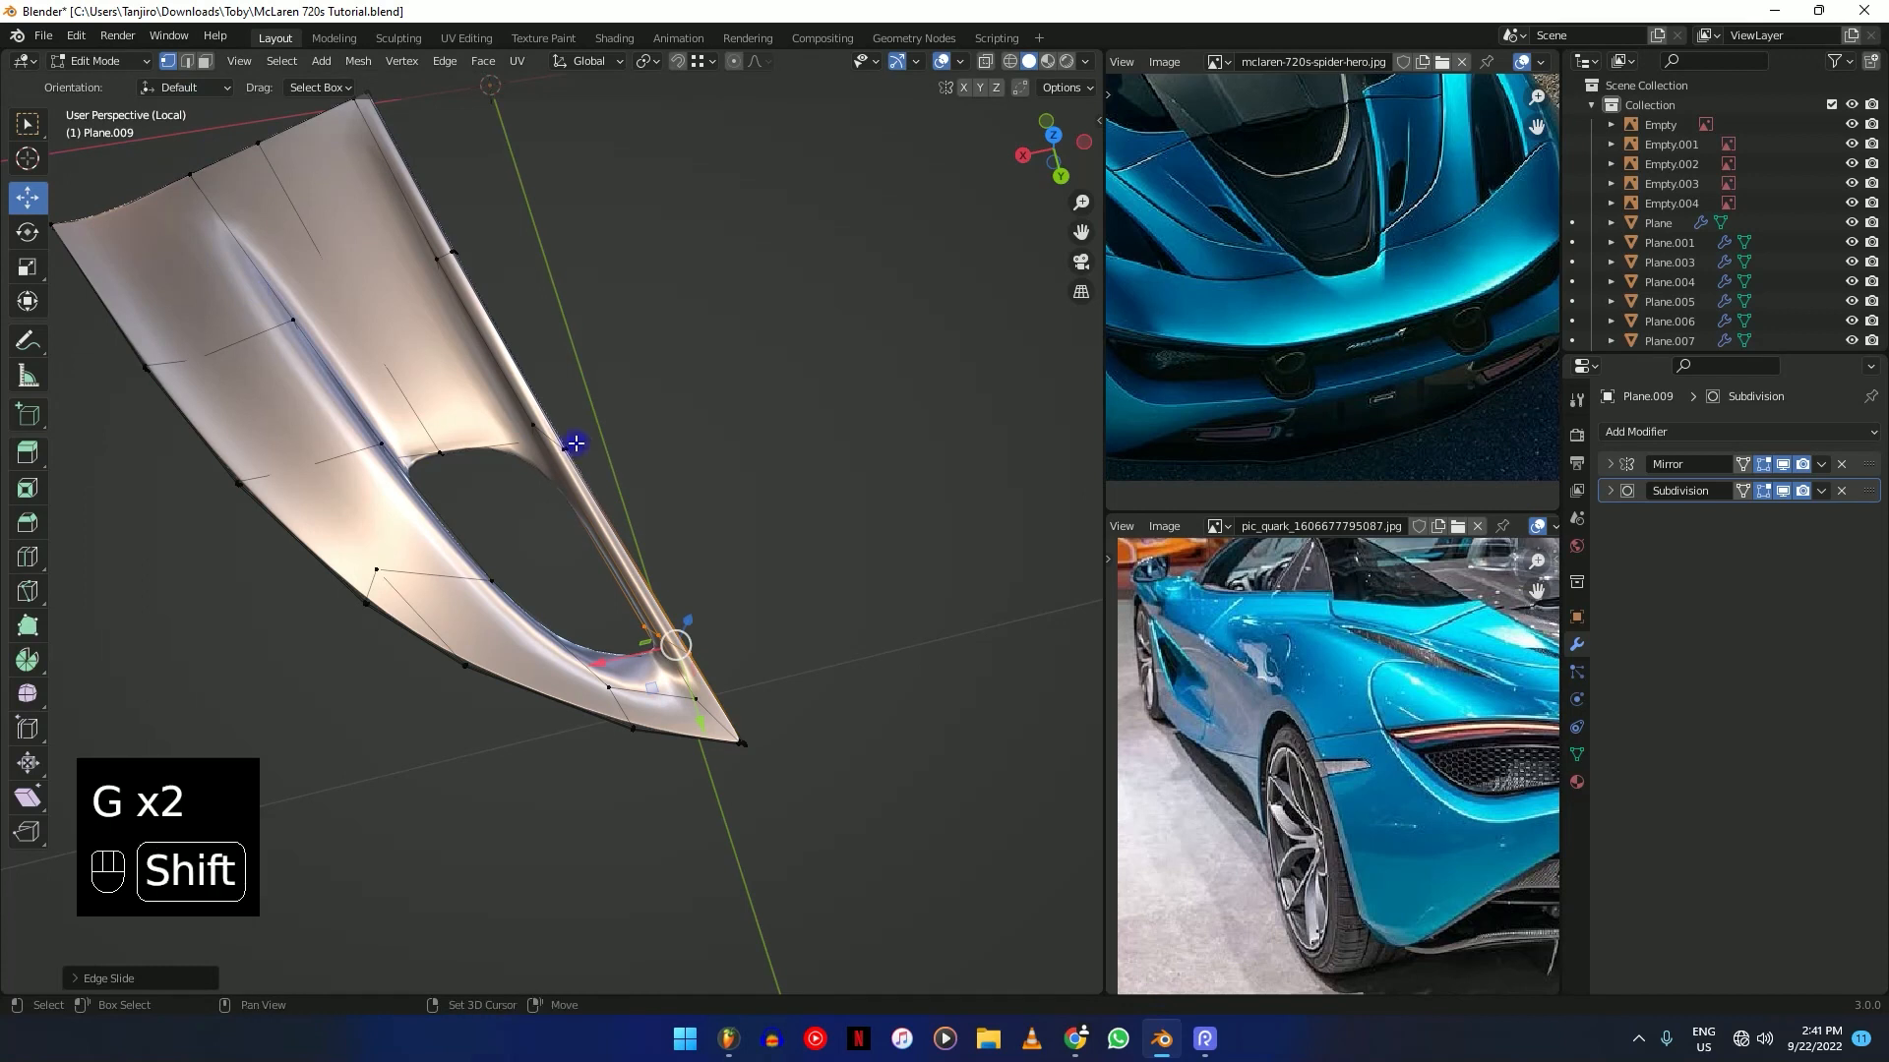
Slide the strip's edge at the opening's wide end and cut an extra edge loop across the strip.
key("shift+z")
key("shift+z")
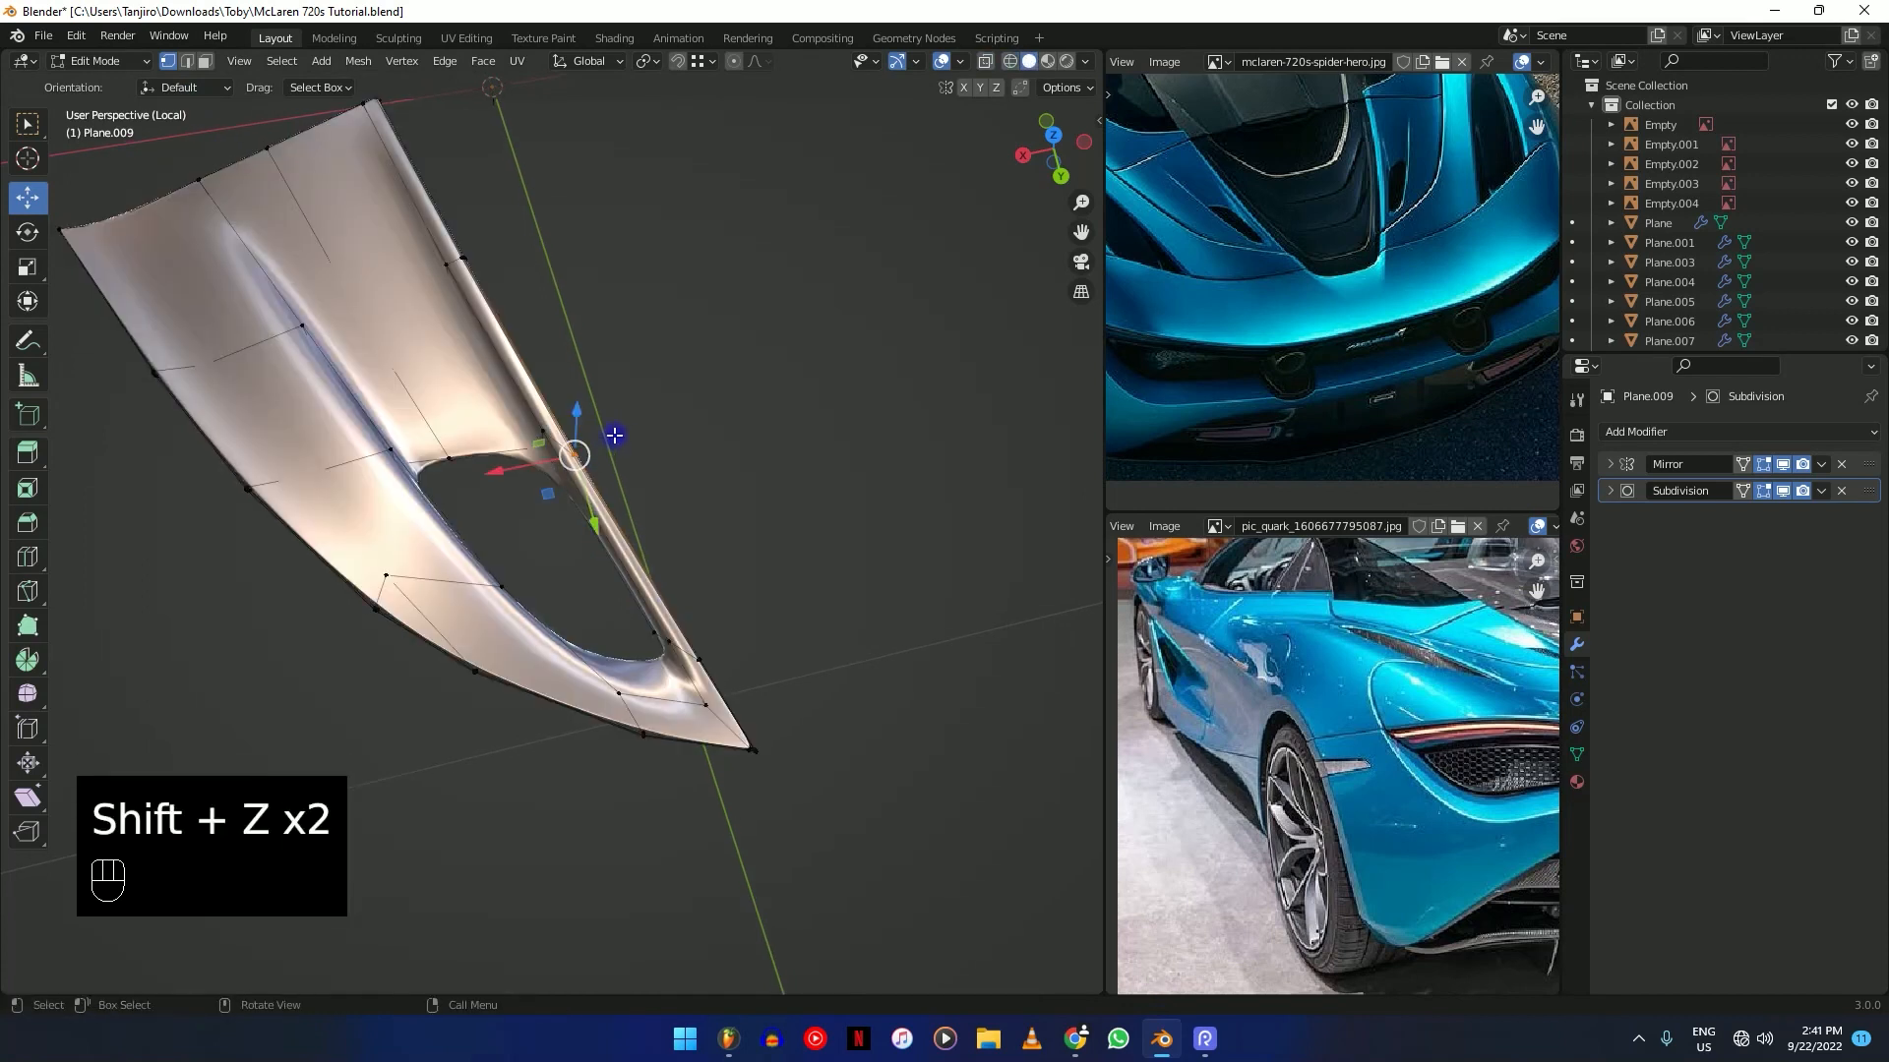
key("g")
key("g")
left_click(602, 414)
middle_click_drag(602, 414, 680, 590, "ctrl")
left_click(664, 589)
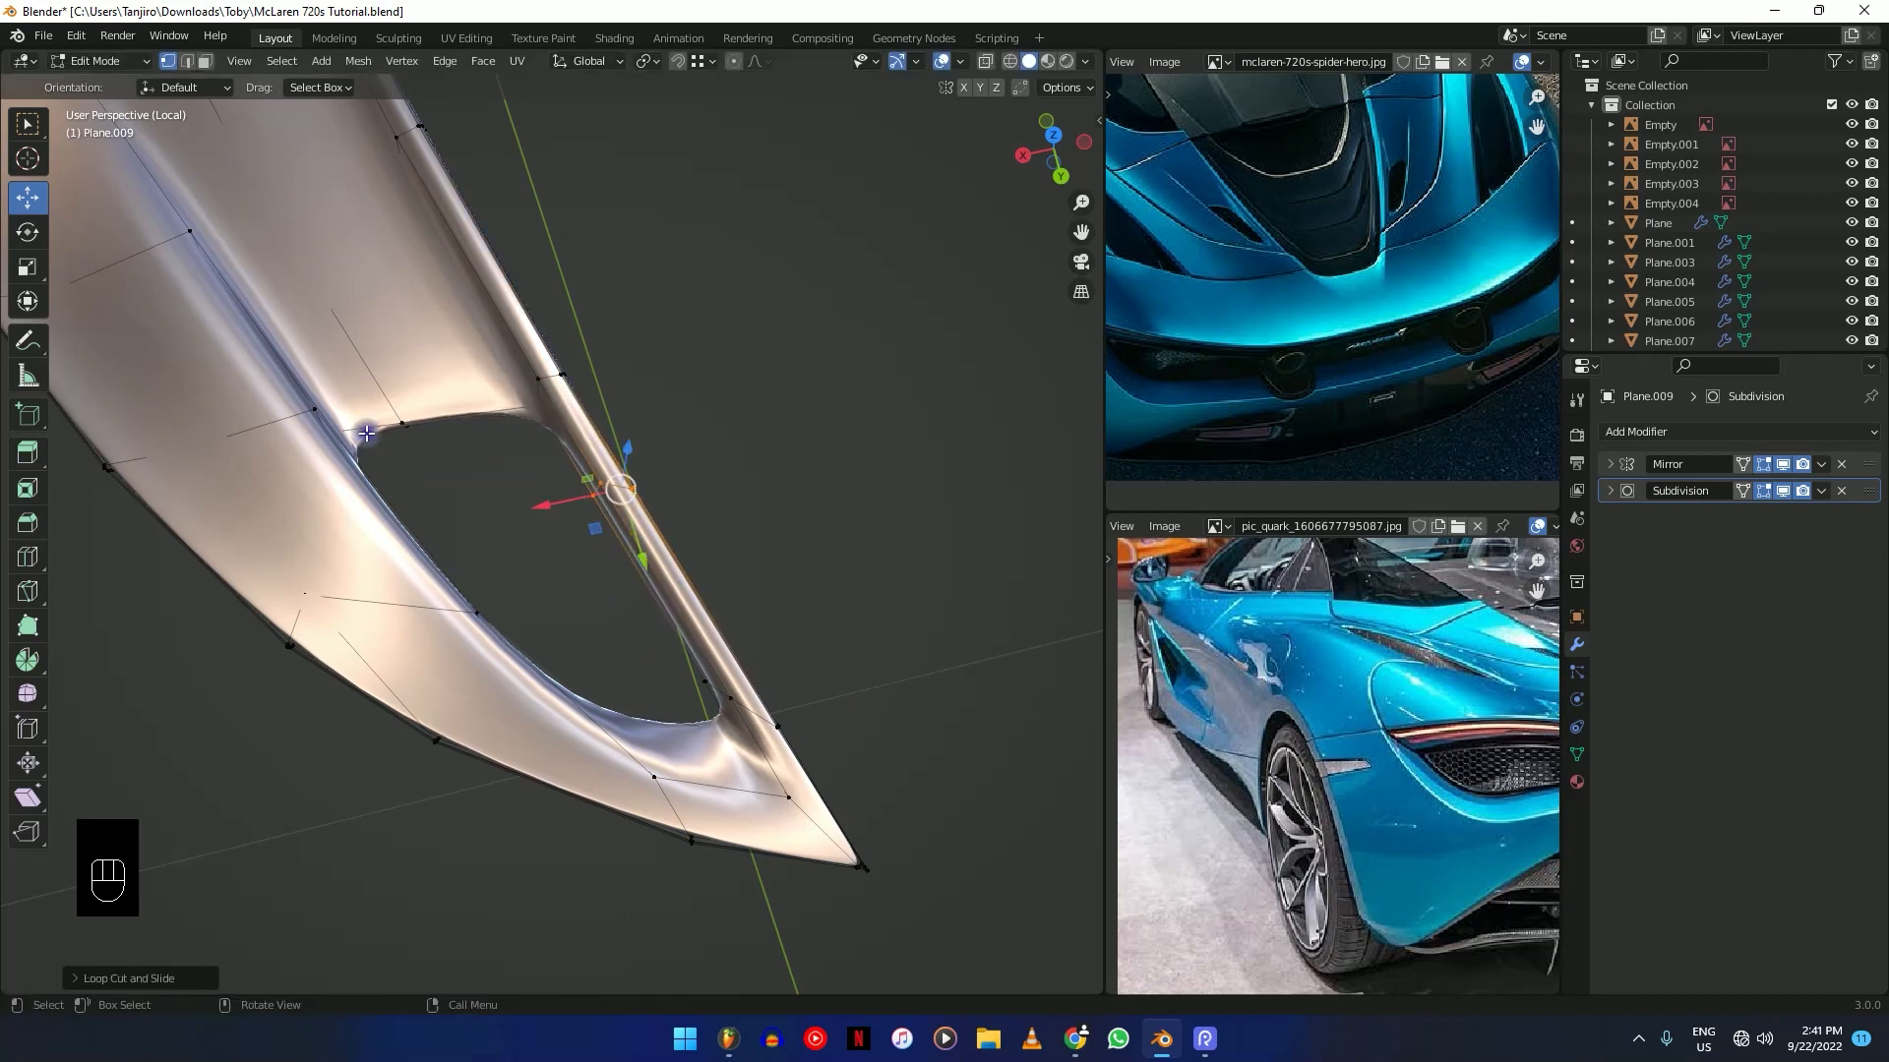
Slide the edge on the wide end of the opening along the rim to refine the opening's corner.
key("shift+z")
key("shift+z")
left_click(407, 427)
key("g")
key("g")
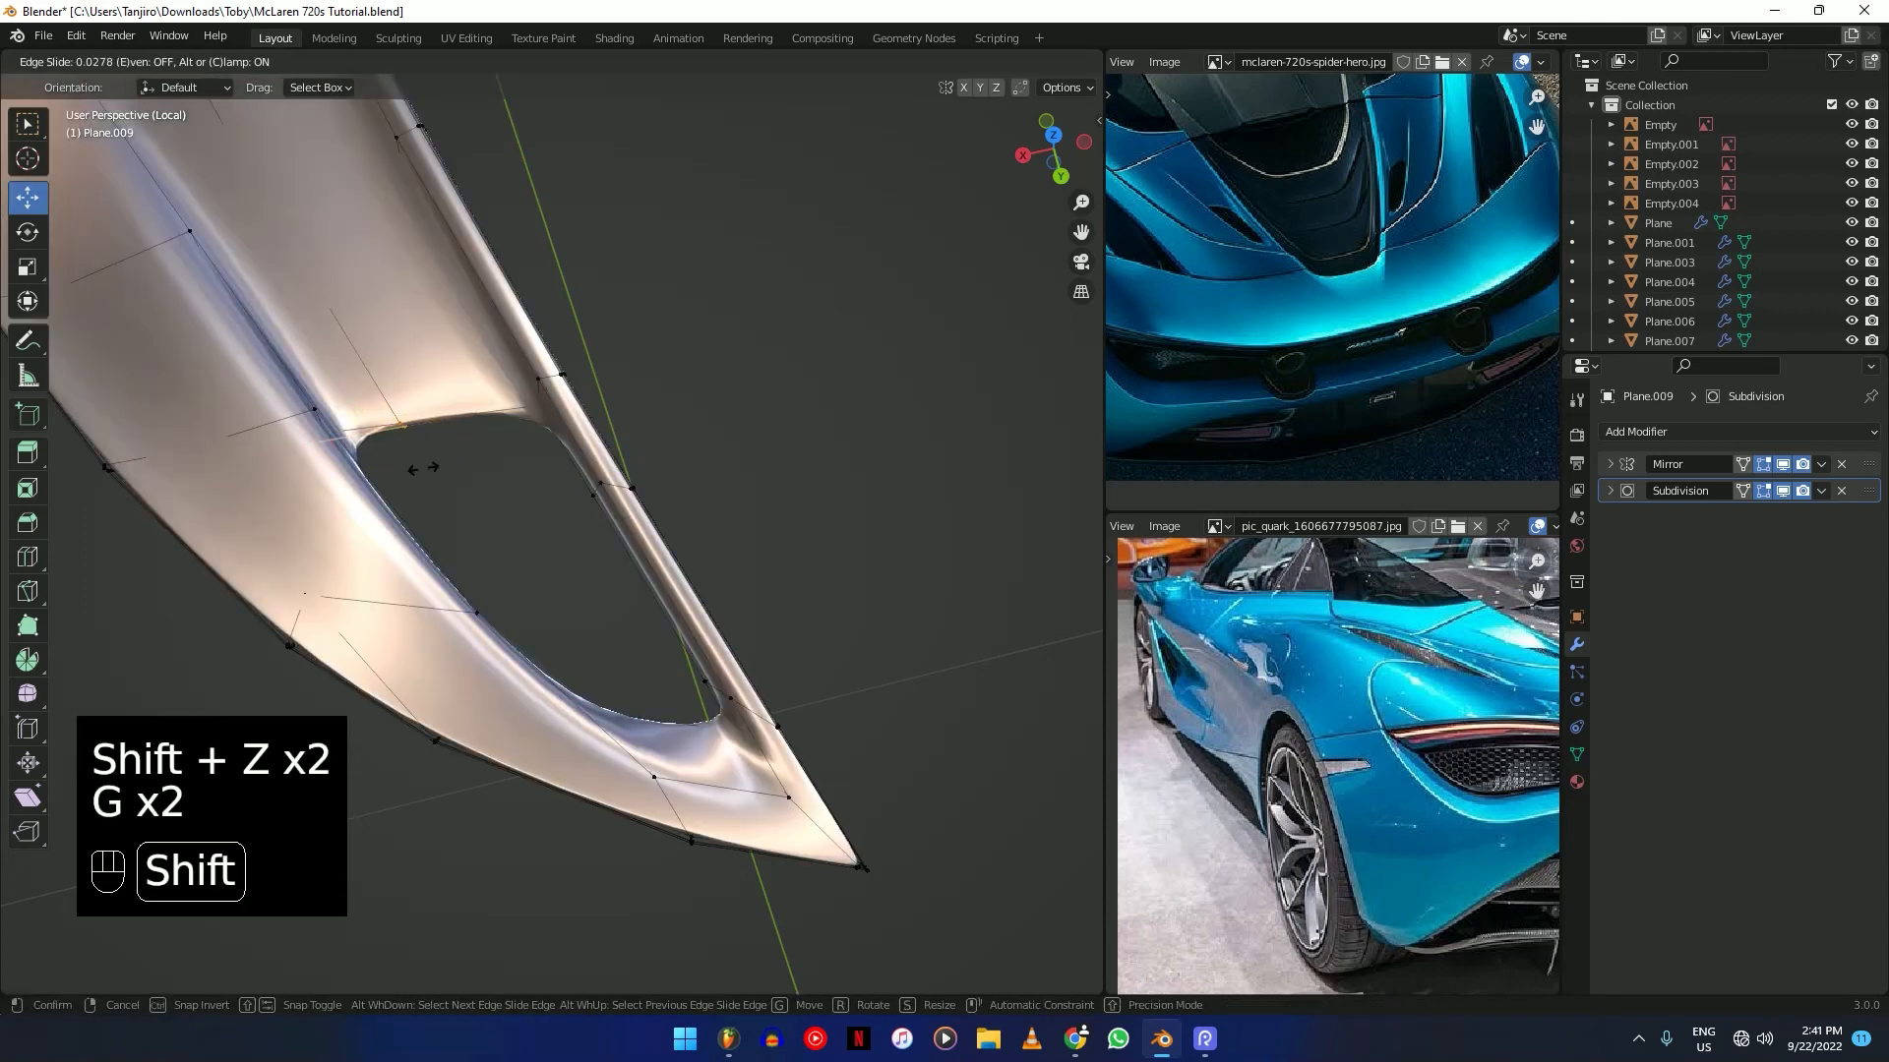
left_click(974, 598)
Compare the opening's outline with both reference photos and examine its rim from several angles.
scroll(738, 572, "down", 7)
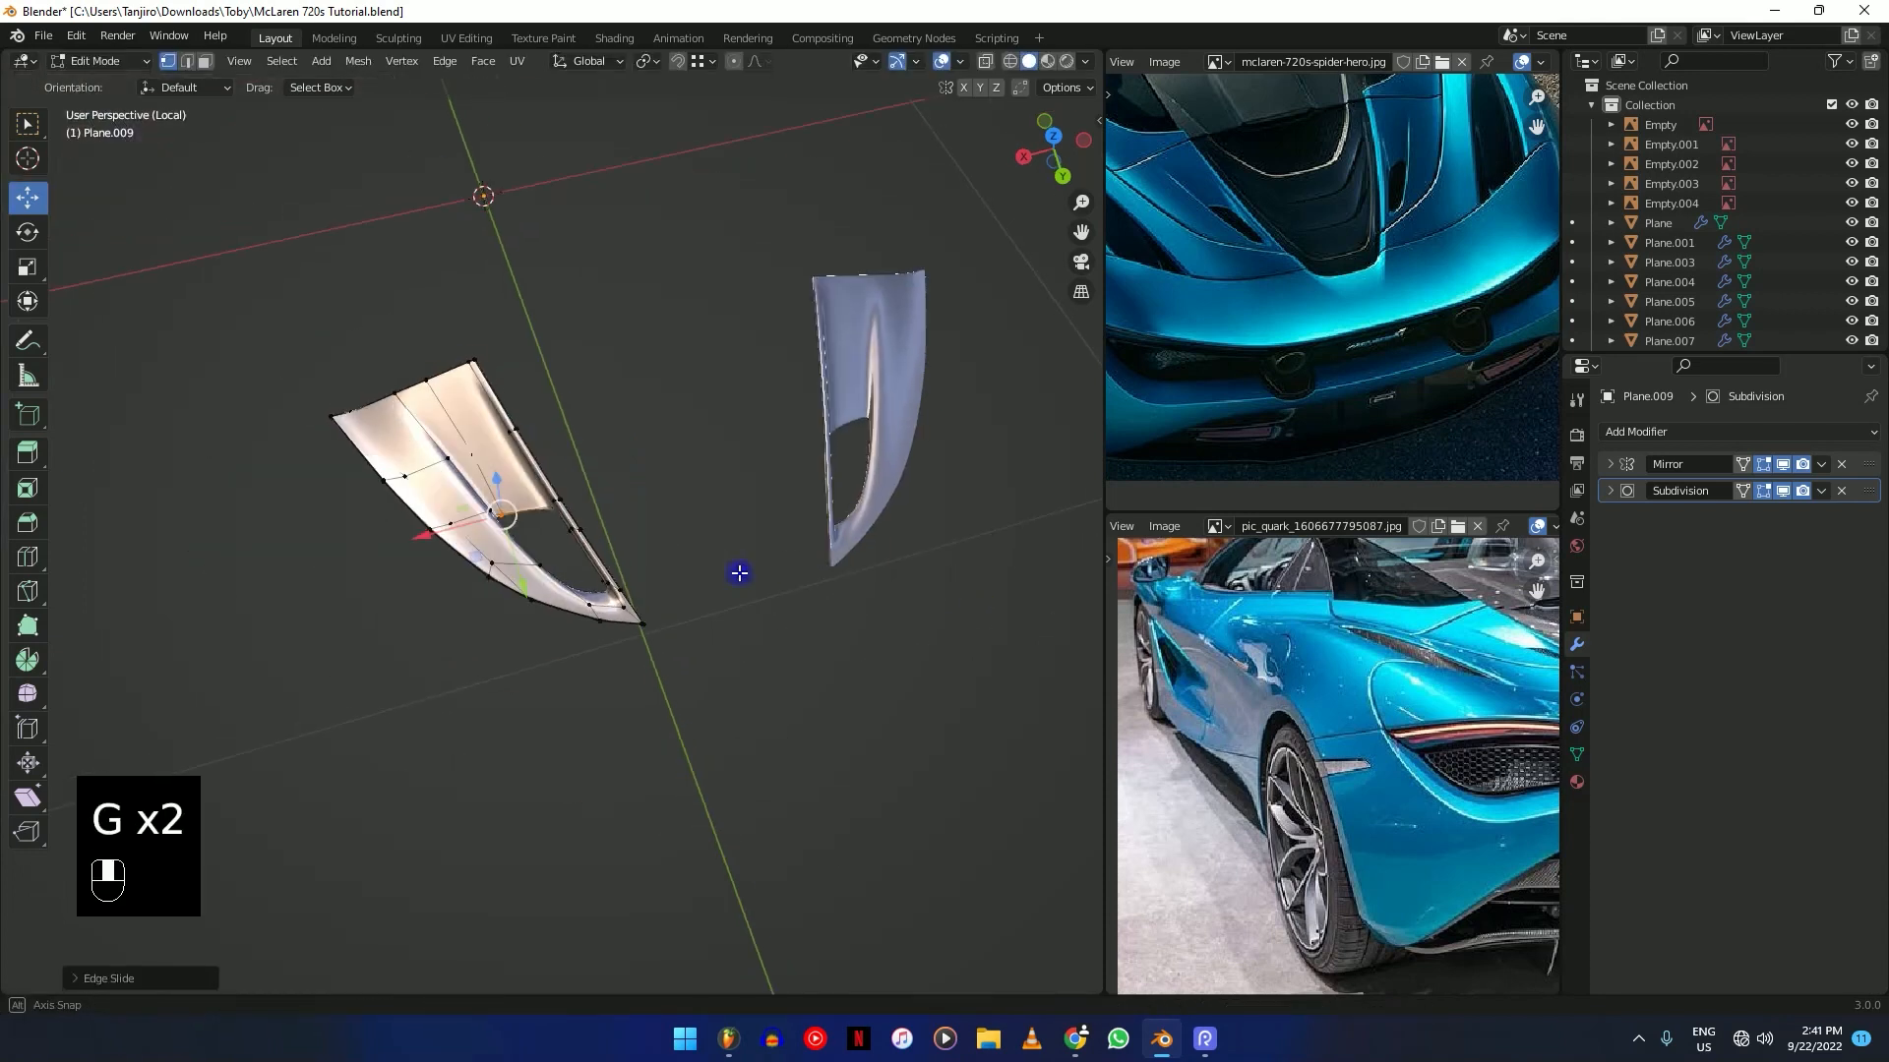
middle_click_drag(738, 571, 889, 565)
scroll(890, 565, "up", 5)
middle_click_drag(974, 512, 640, 569, "shift")
scroll(629, 561, "up", 4)
key("shift+z")
middle_click_drag(541, 489, 621, 469, "shift")
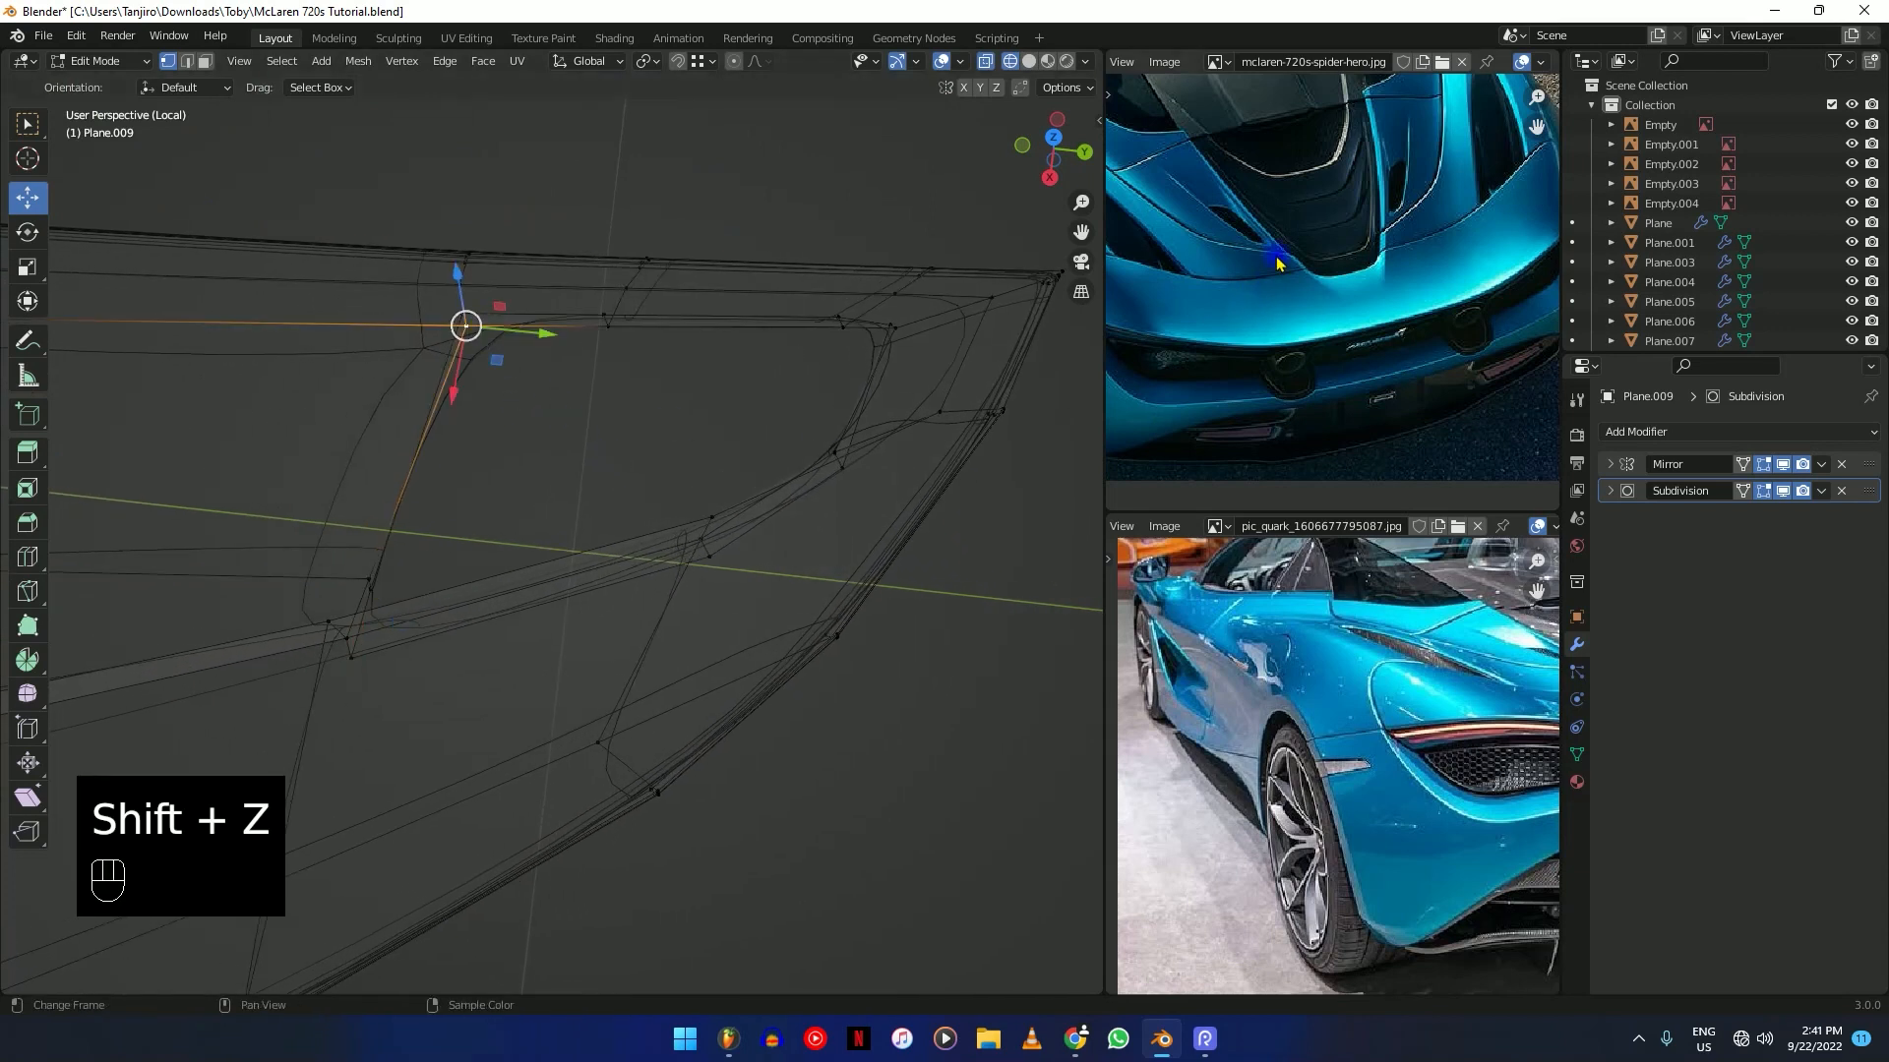
middle_click_drag(1277, 262, 1291, 279)
middle_click_drag(1388, 713, 1237, 783)
scroll(693, 555, "down", 5)
key("shift+z")
mouse_move(682, 528)
middle_mouse_down()
mouse_move(725, 590)
mouse_move(688, 510)
middle_mouse_up()
middle_click_drag(714, 350, 745, 382, "shift")
scroll(642, 529, "up", 3)
scroll(672, 462, "up", 1)
mouse_move(746, 382)
middle_mouse_down("shift")
mouse_move(758, 358)
mouse_move(751, 422)
mouse_move(782, 381)
middle_mouse_up("shift")
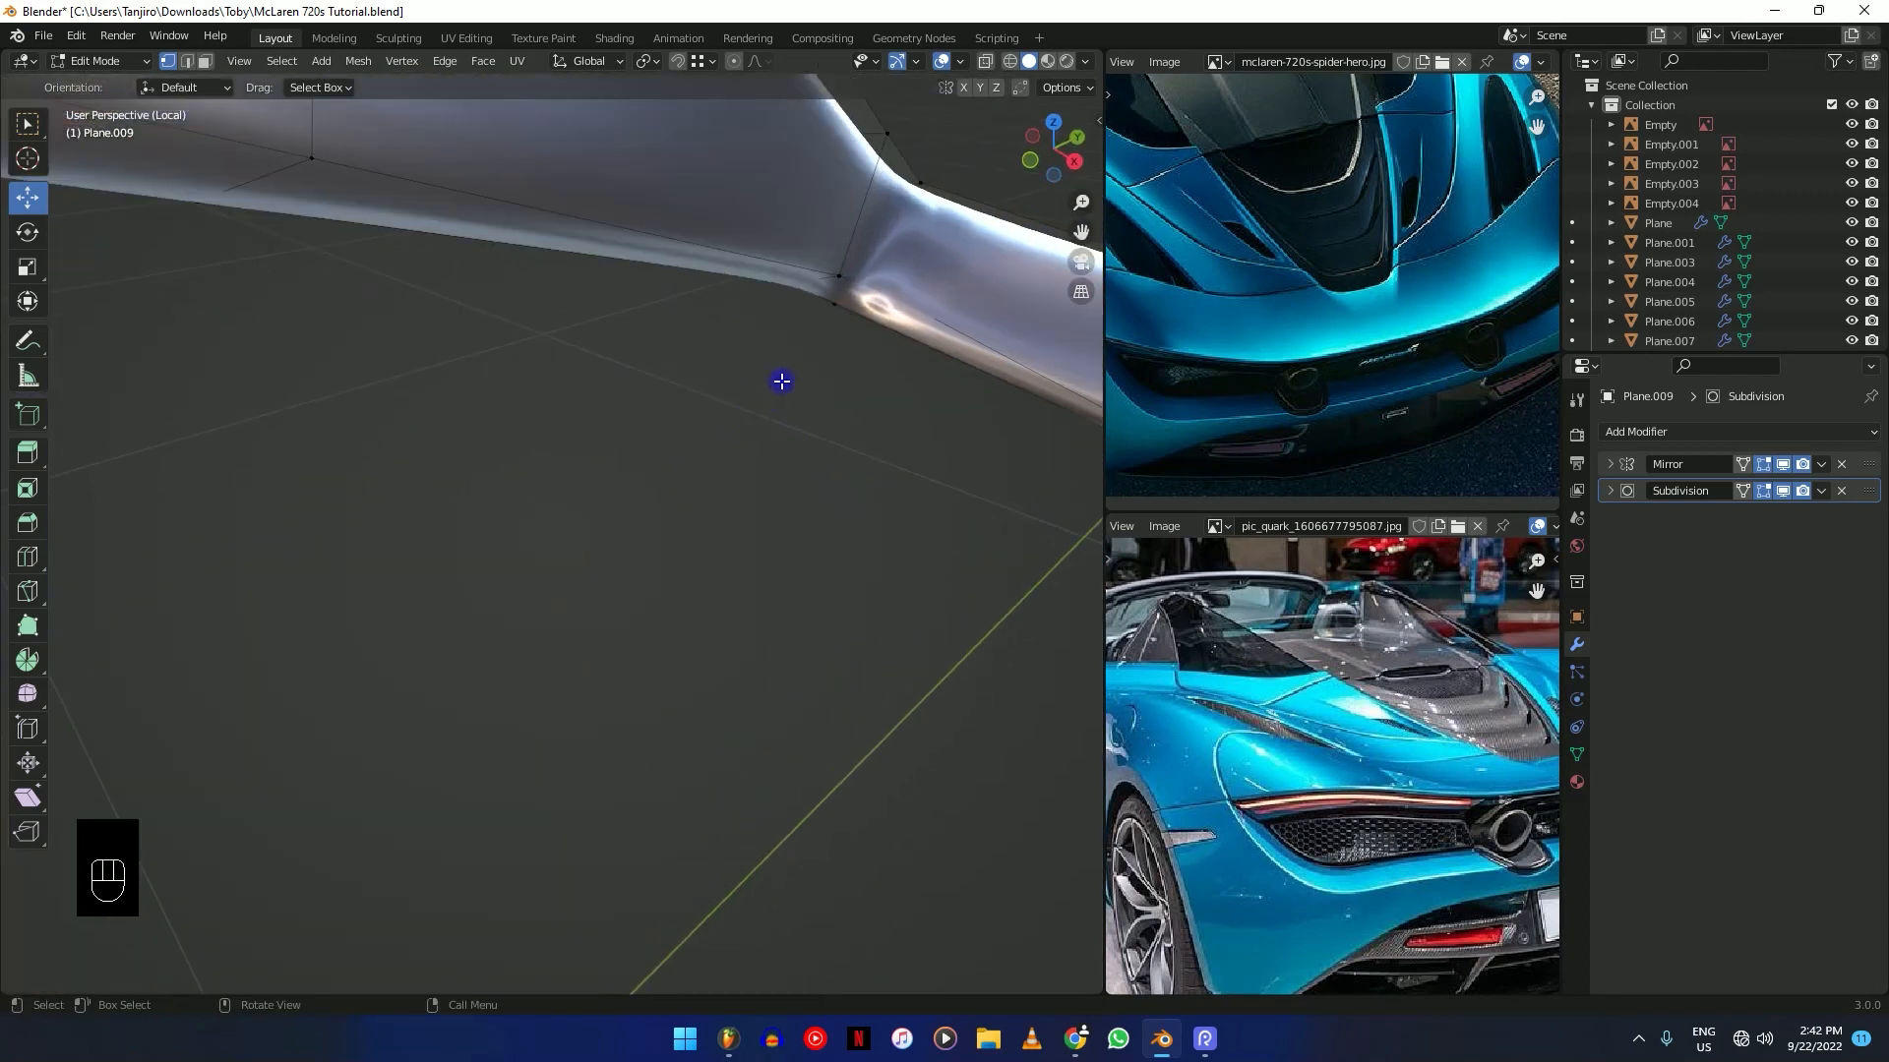
Cut an evenly spaced support loop along the opening's inner rim, check the surface and finish editing the panel.
key("ctrl+r")
left_click(841, 295)
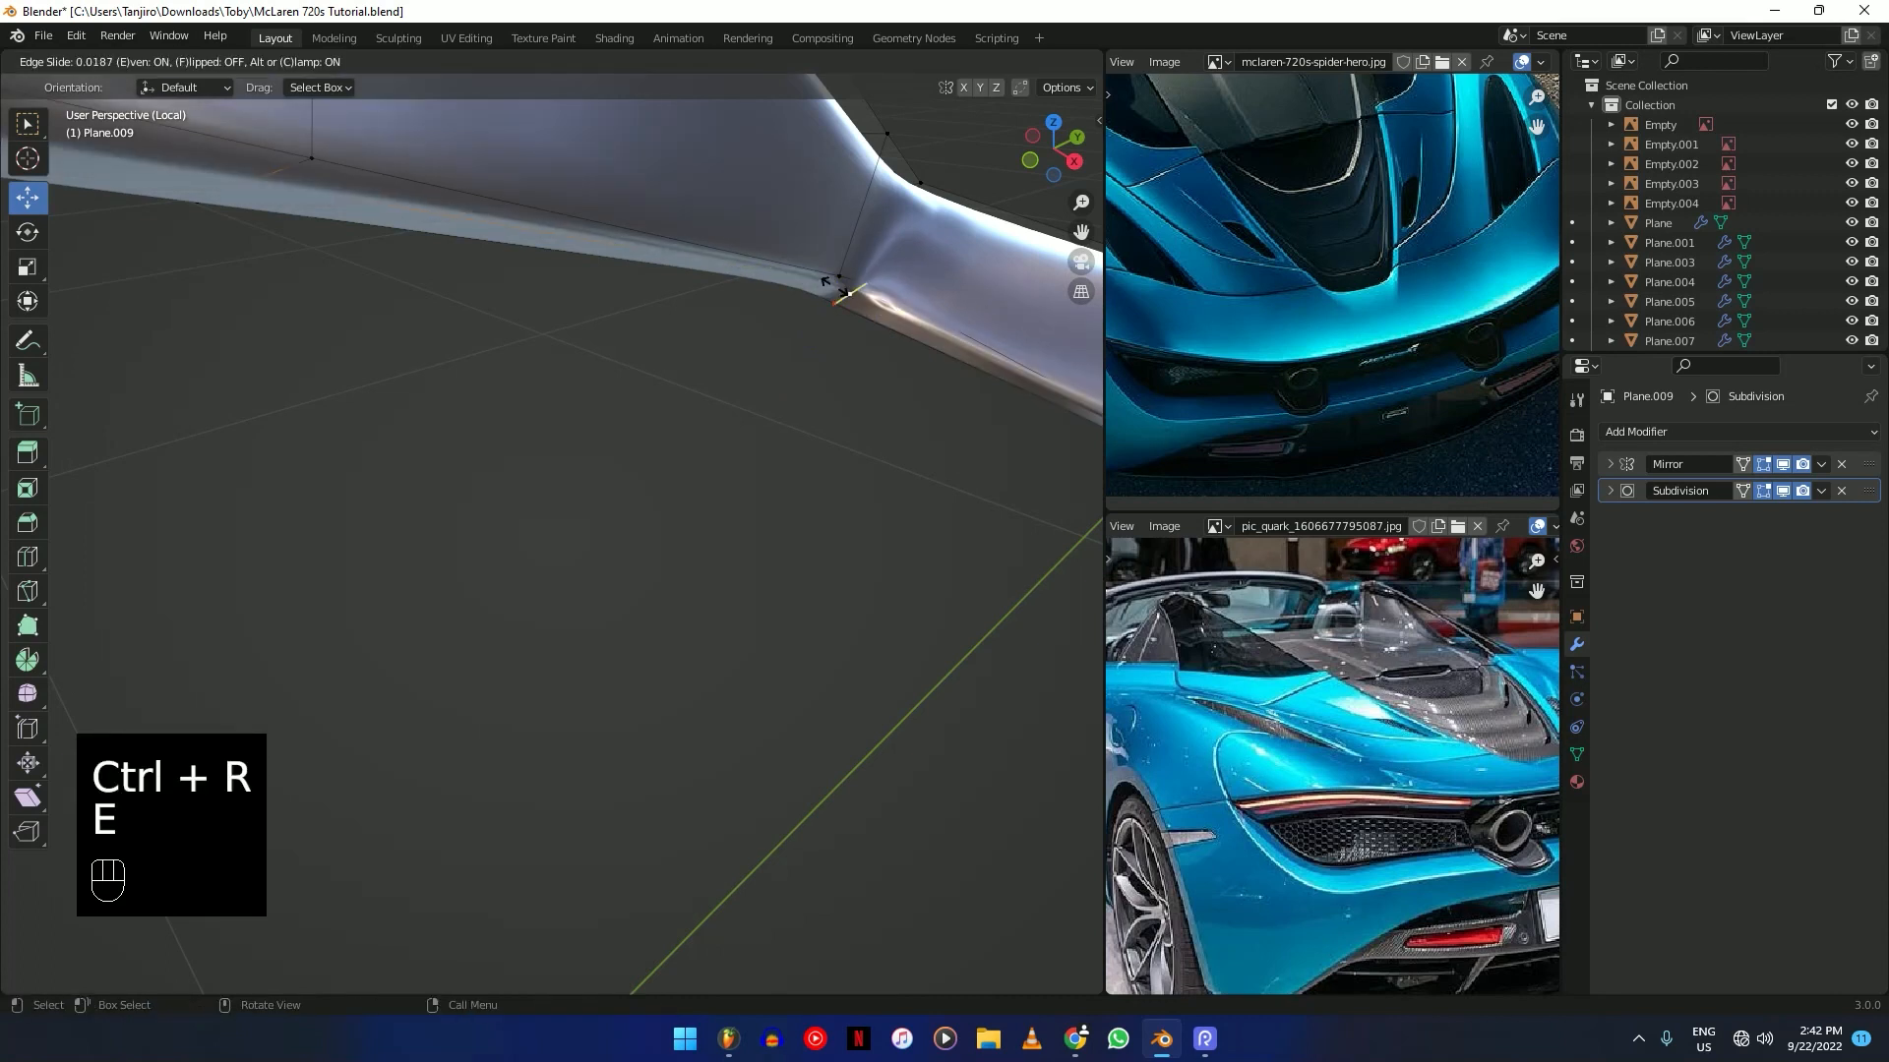
scroll(1031, 239, "down", 6)
middle_click_drag(909, 359, 821, 437)
key("Tab")
middle_click_drag(455, 623, 451, 590)
key("Tab")
scroll(478, 505, "up", 4)
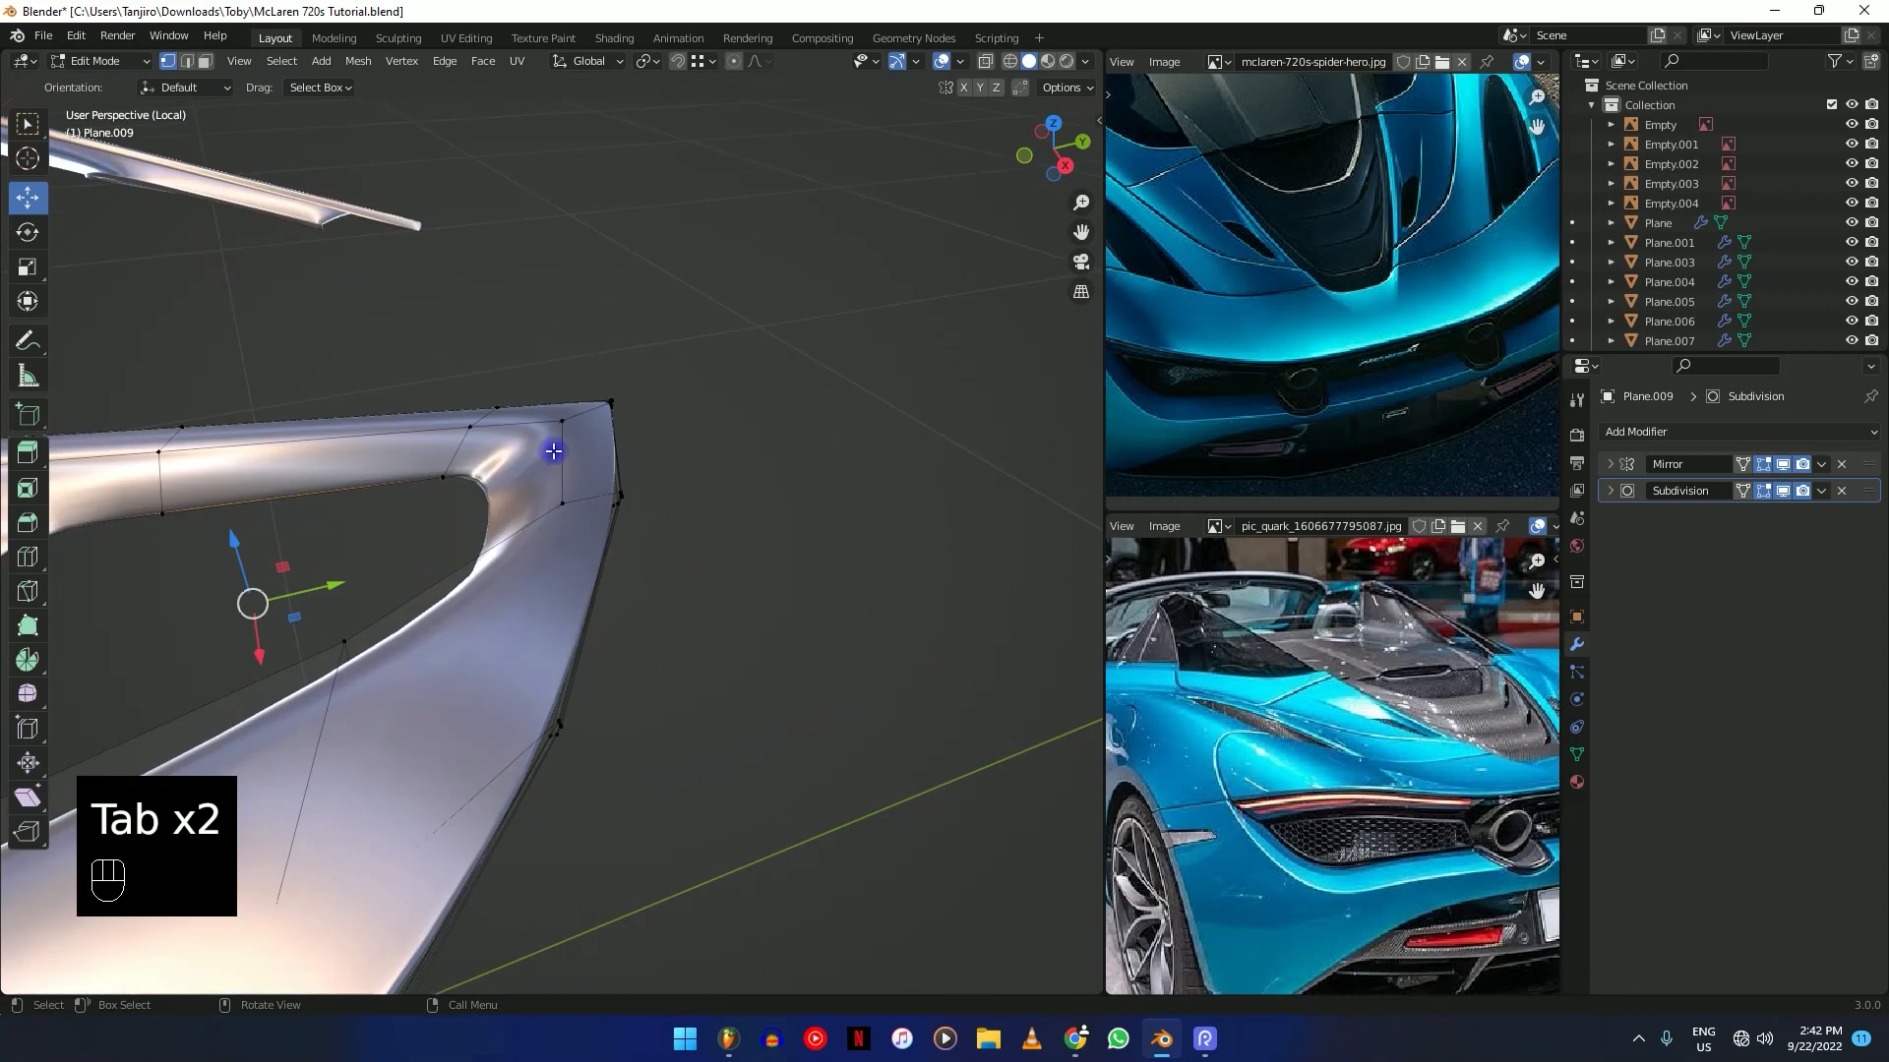
middle_click_drag(553, 450, 575, 643)
middle_click_drag(589, 763, 551, 705)
key("Tab")
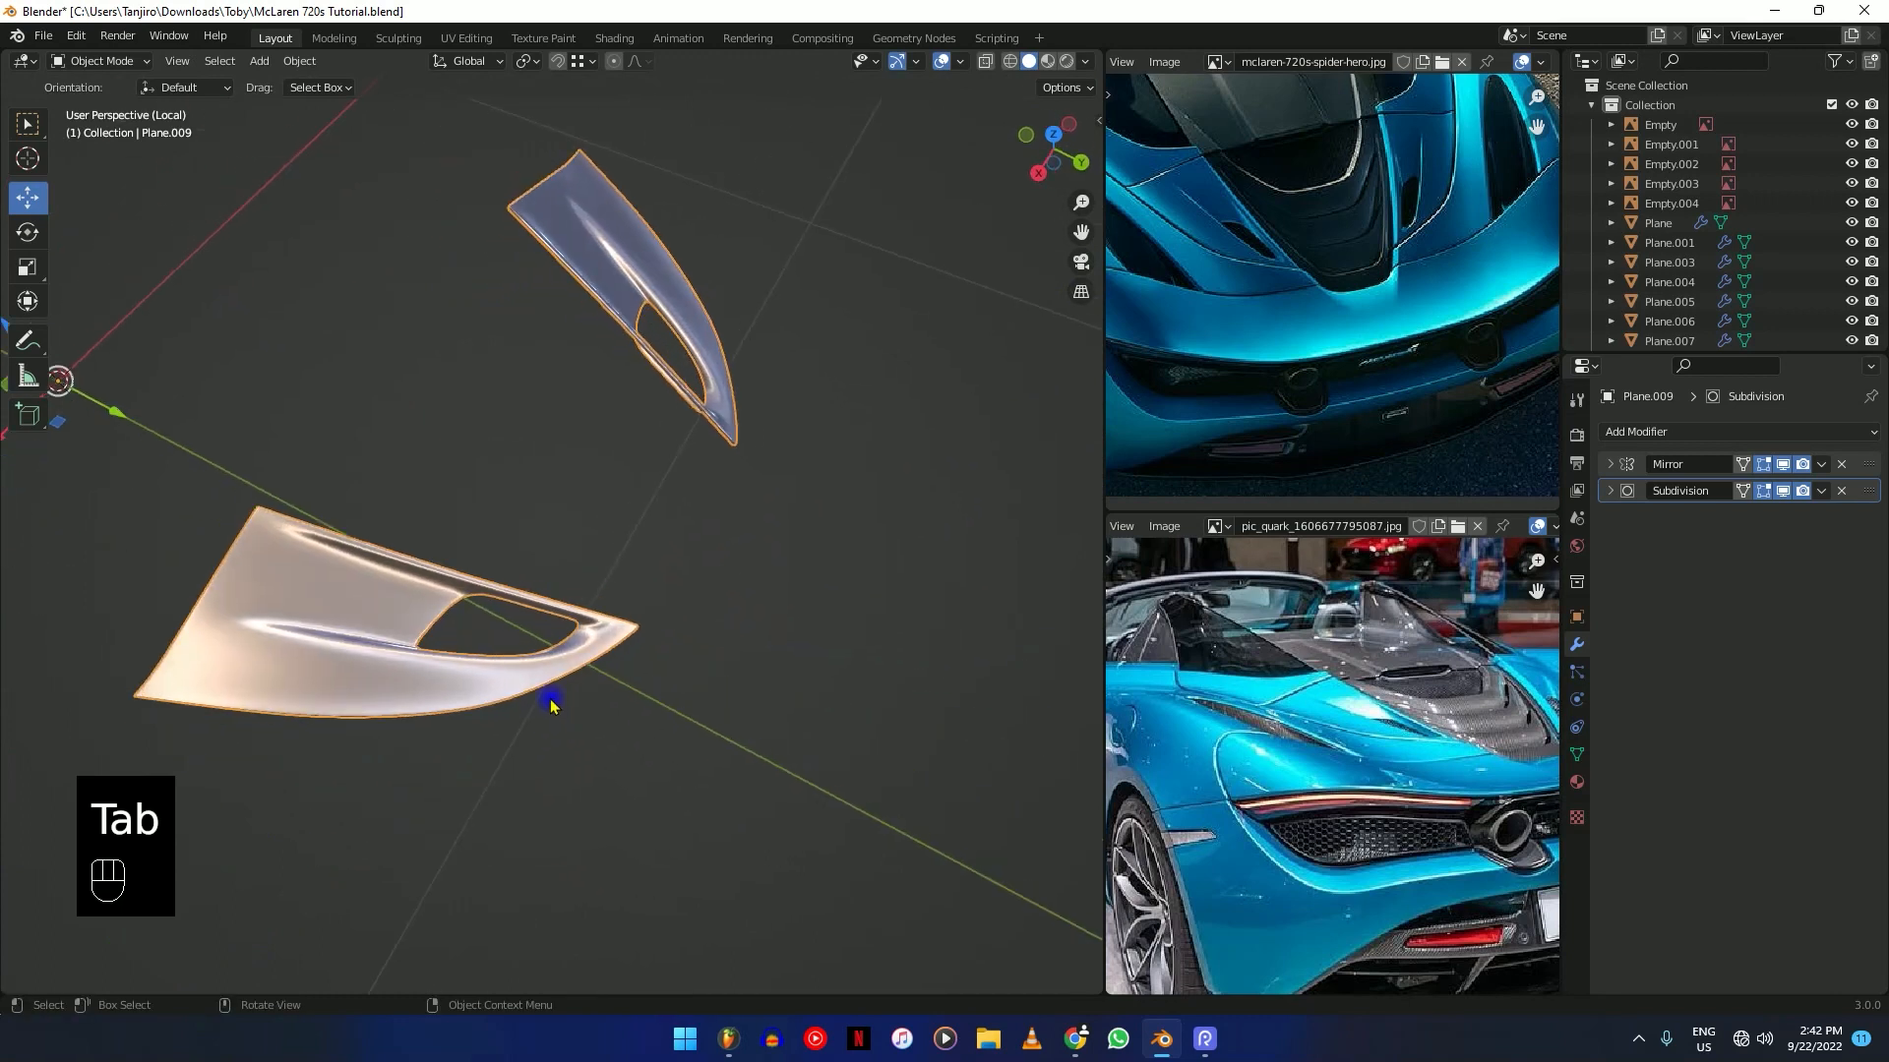
Restore the full body, isolate the adjoining curved panel in front of the opening panel and start editing its mesh.
key("KP_Divide")
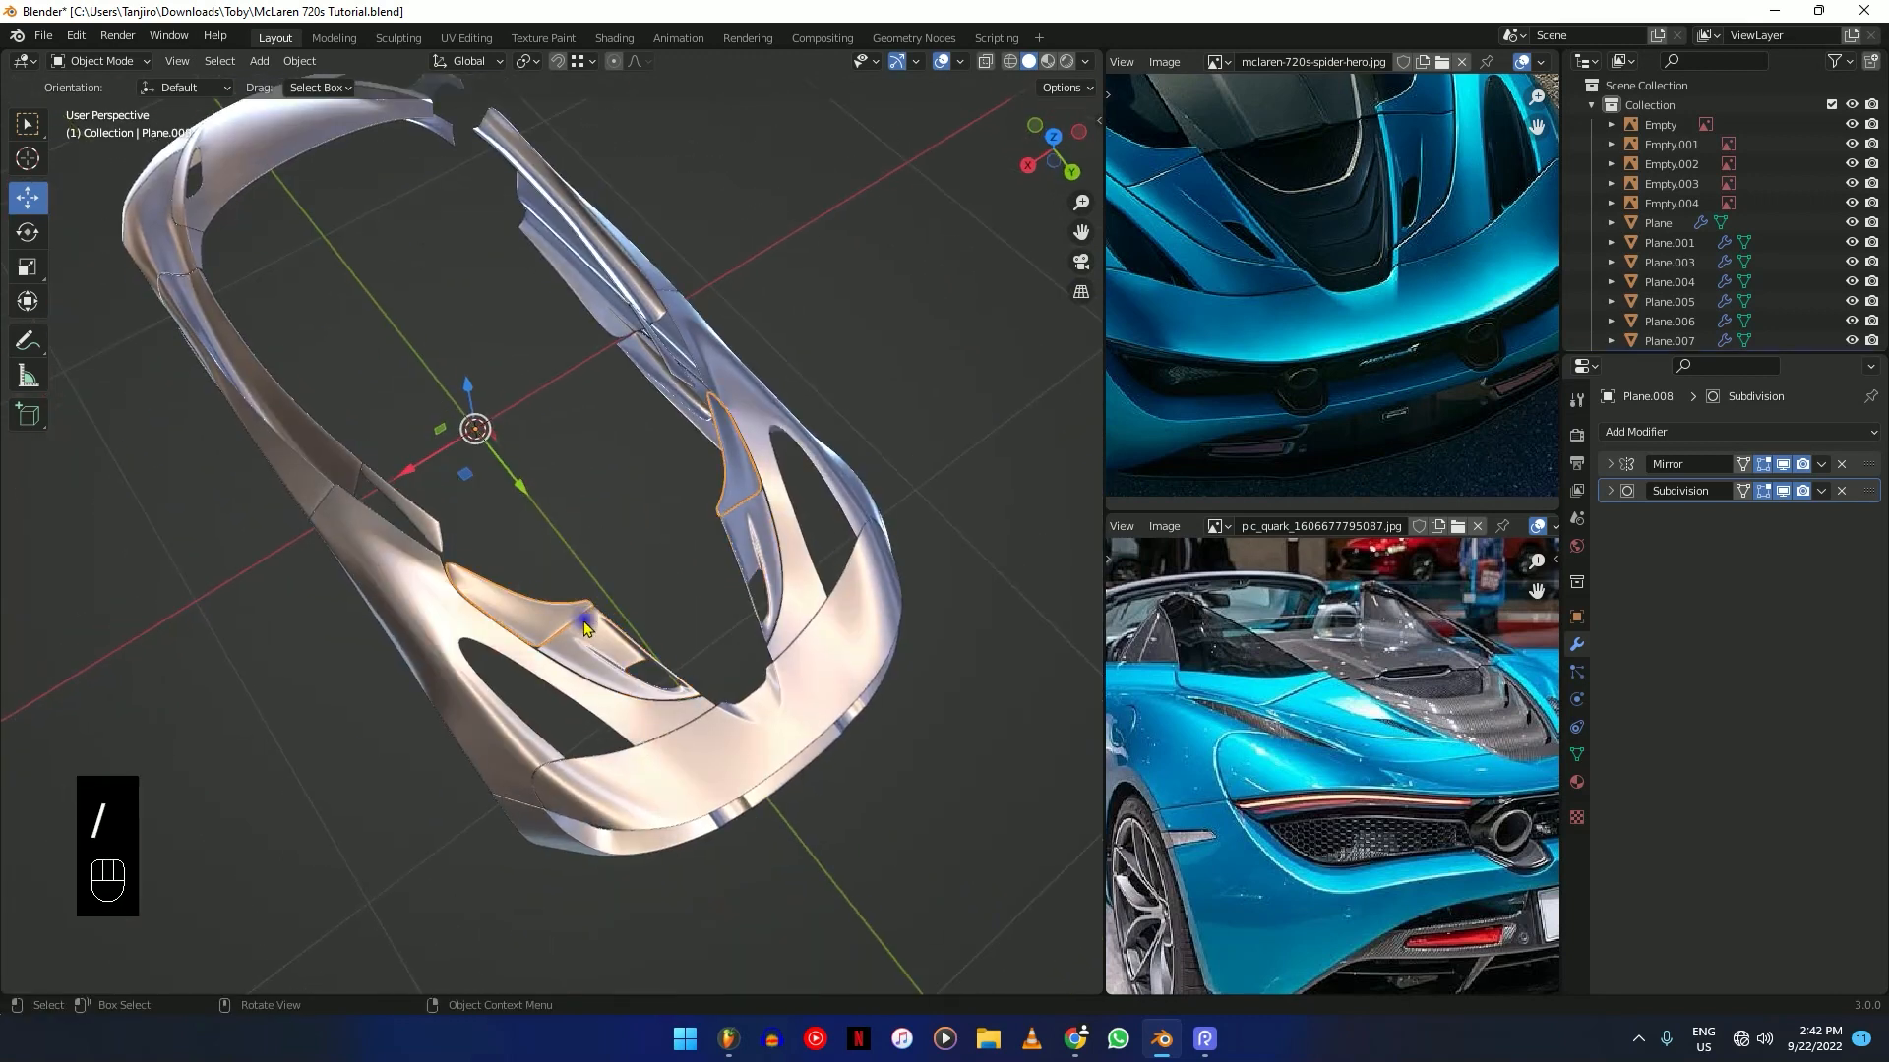
key("KP_Divide")
middle_click_drag(557, 620, 645, 623)
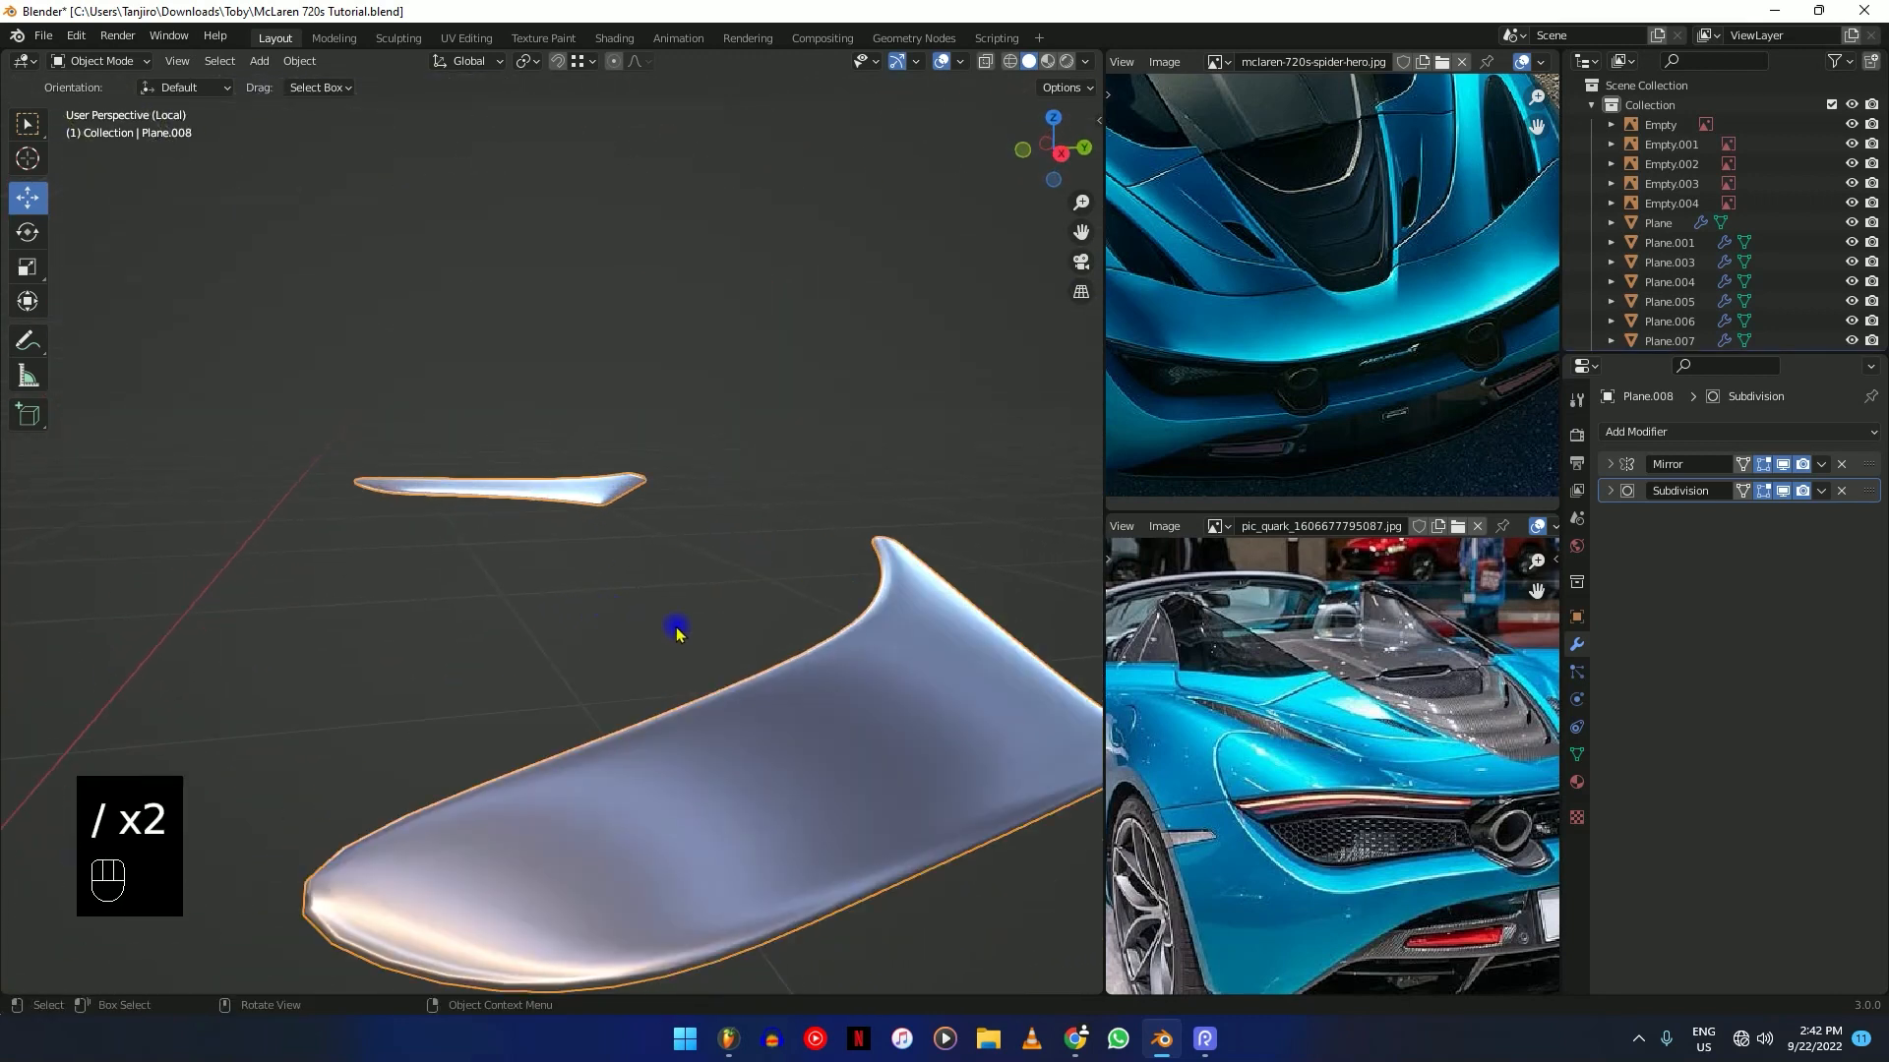
key("Tab")
middle_click_drag(817, 577, 856, 610)
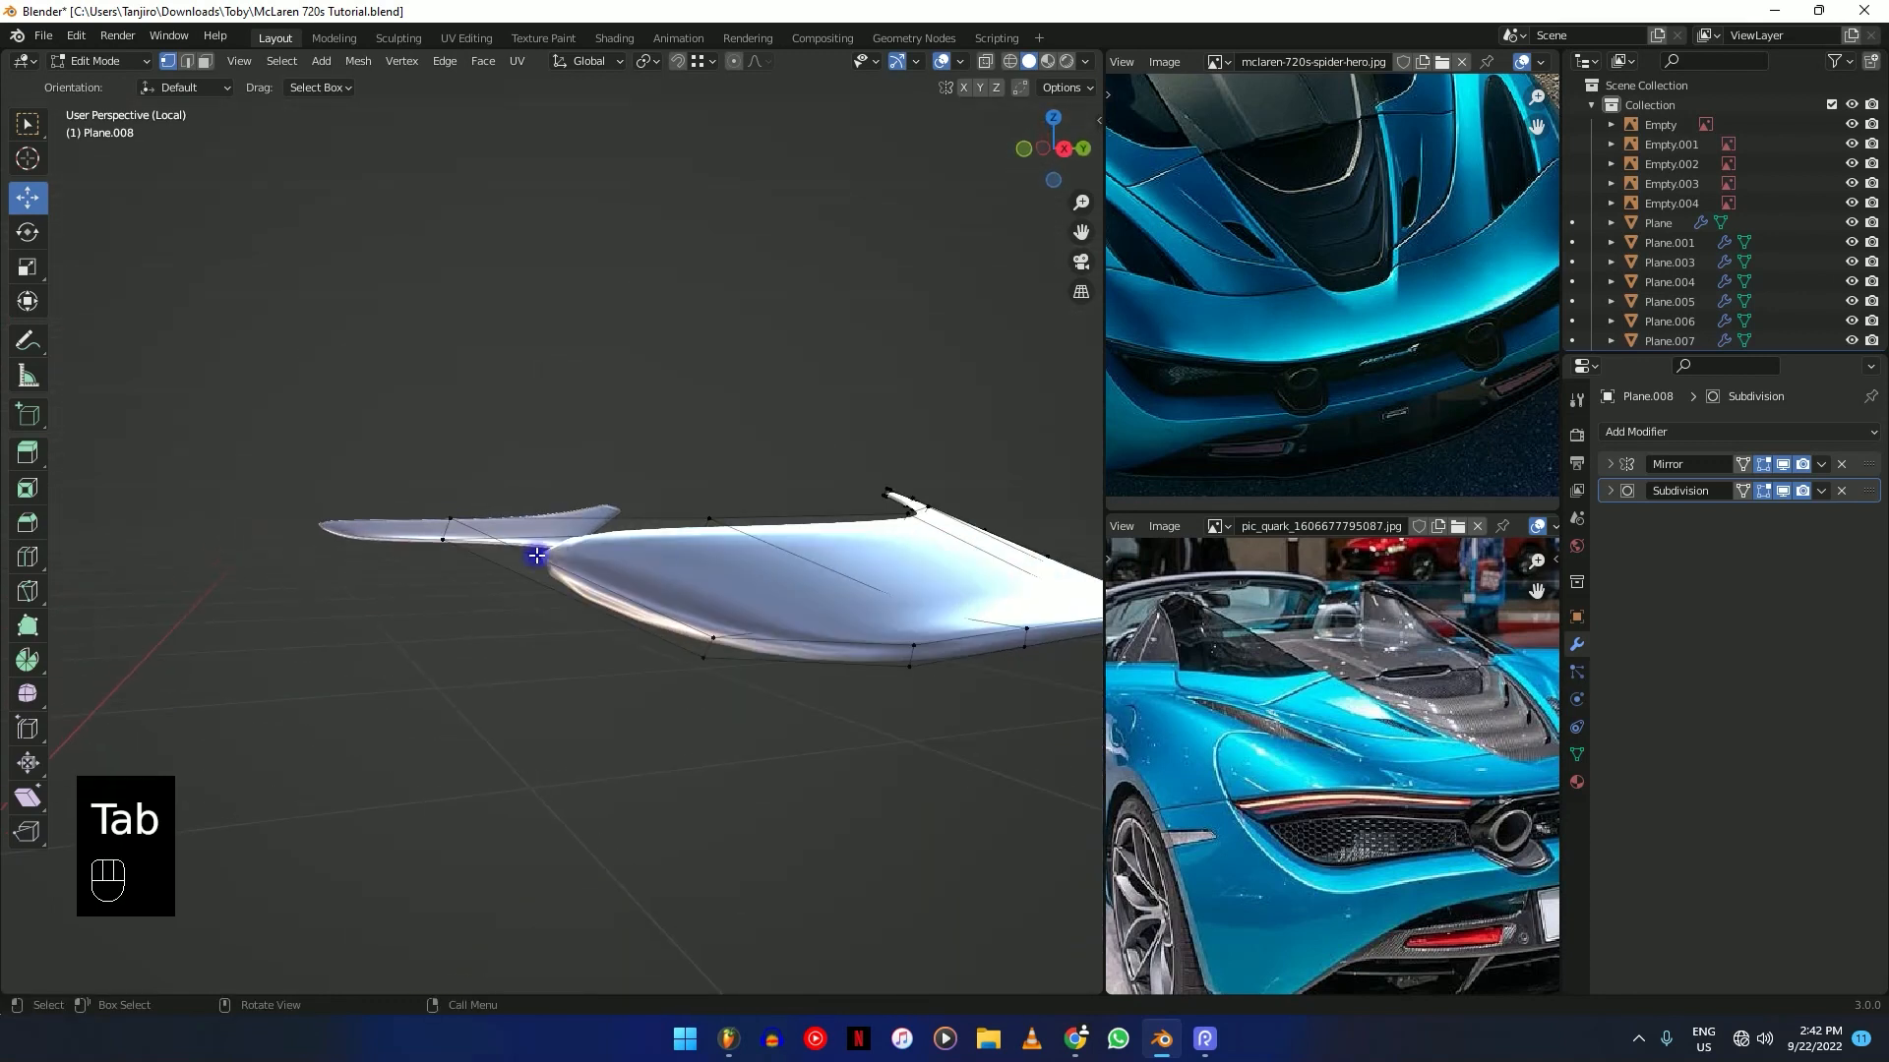
key("Tab")
key("Tab")
Cut a centred edge loop through the curved panel's rim and fatten it outward.
key("ctrl+r")
left_click(450, 525)
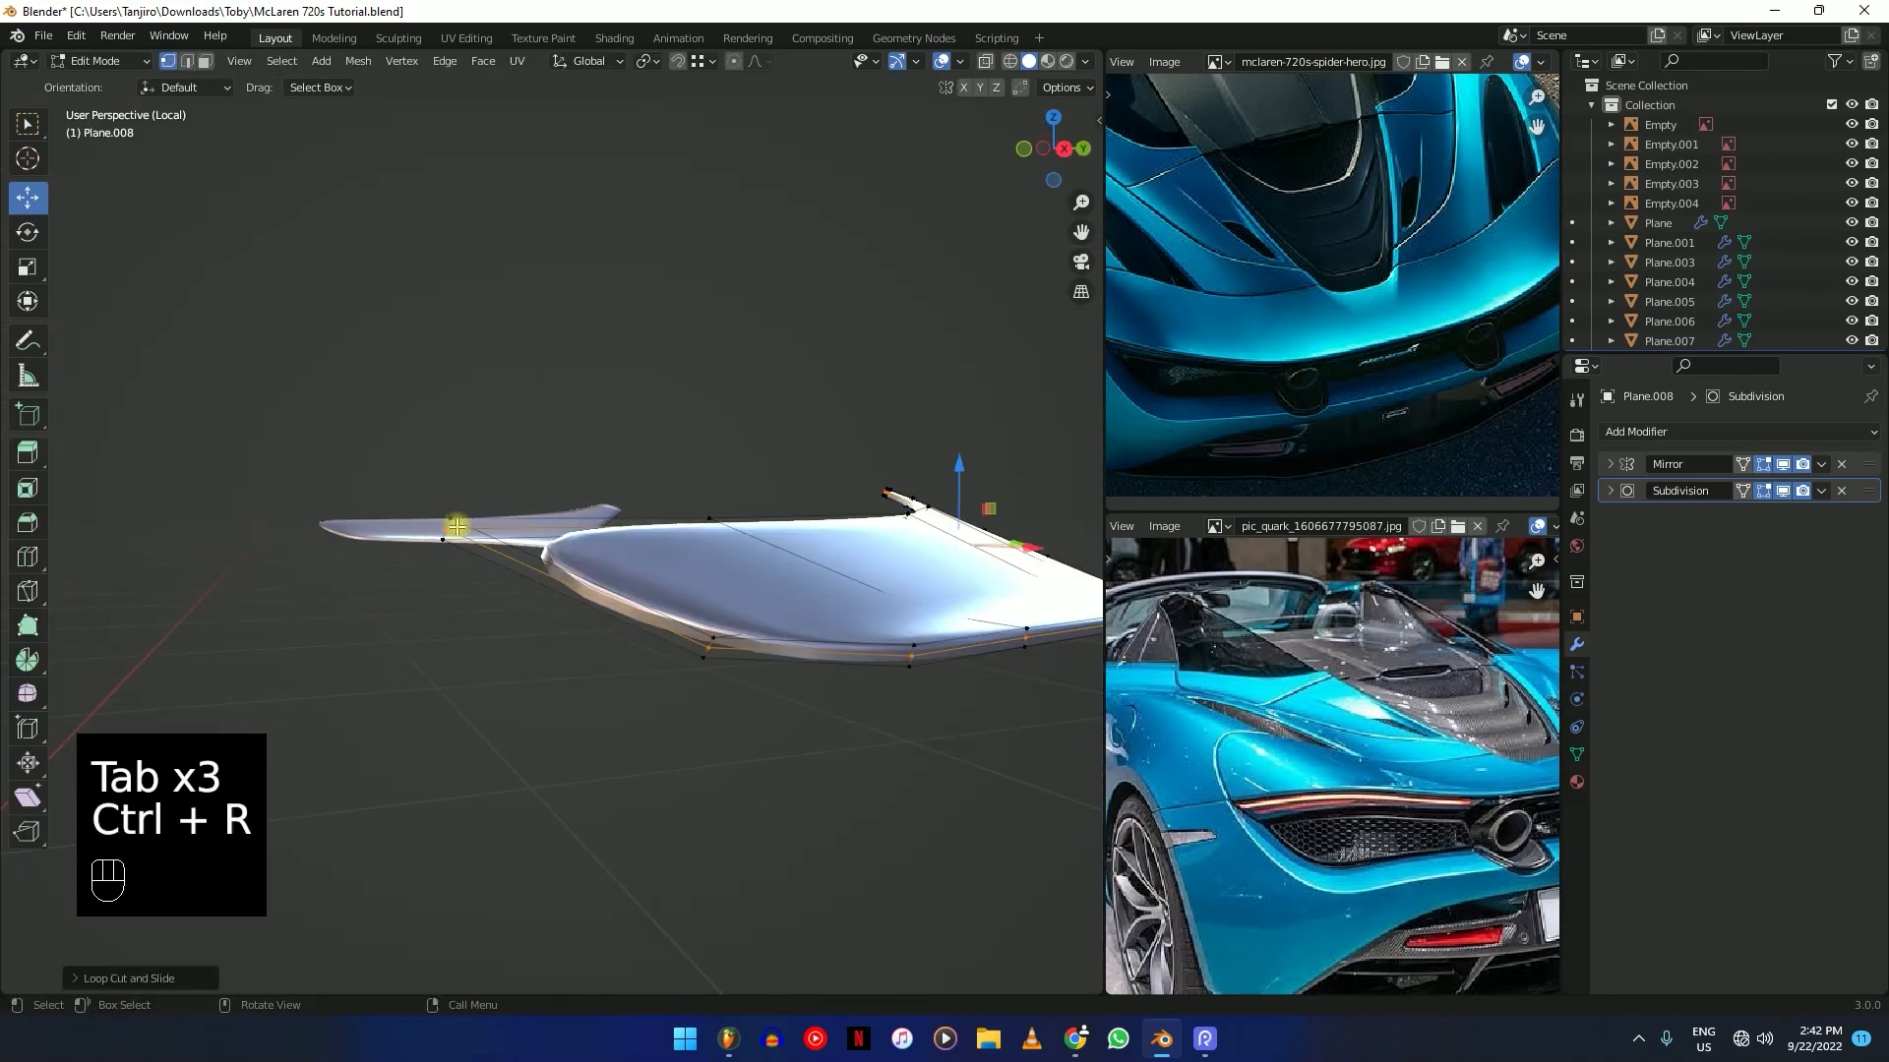
key("alt+s")
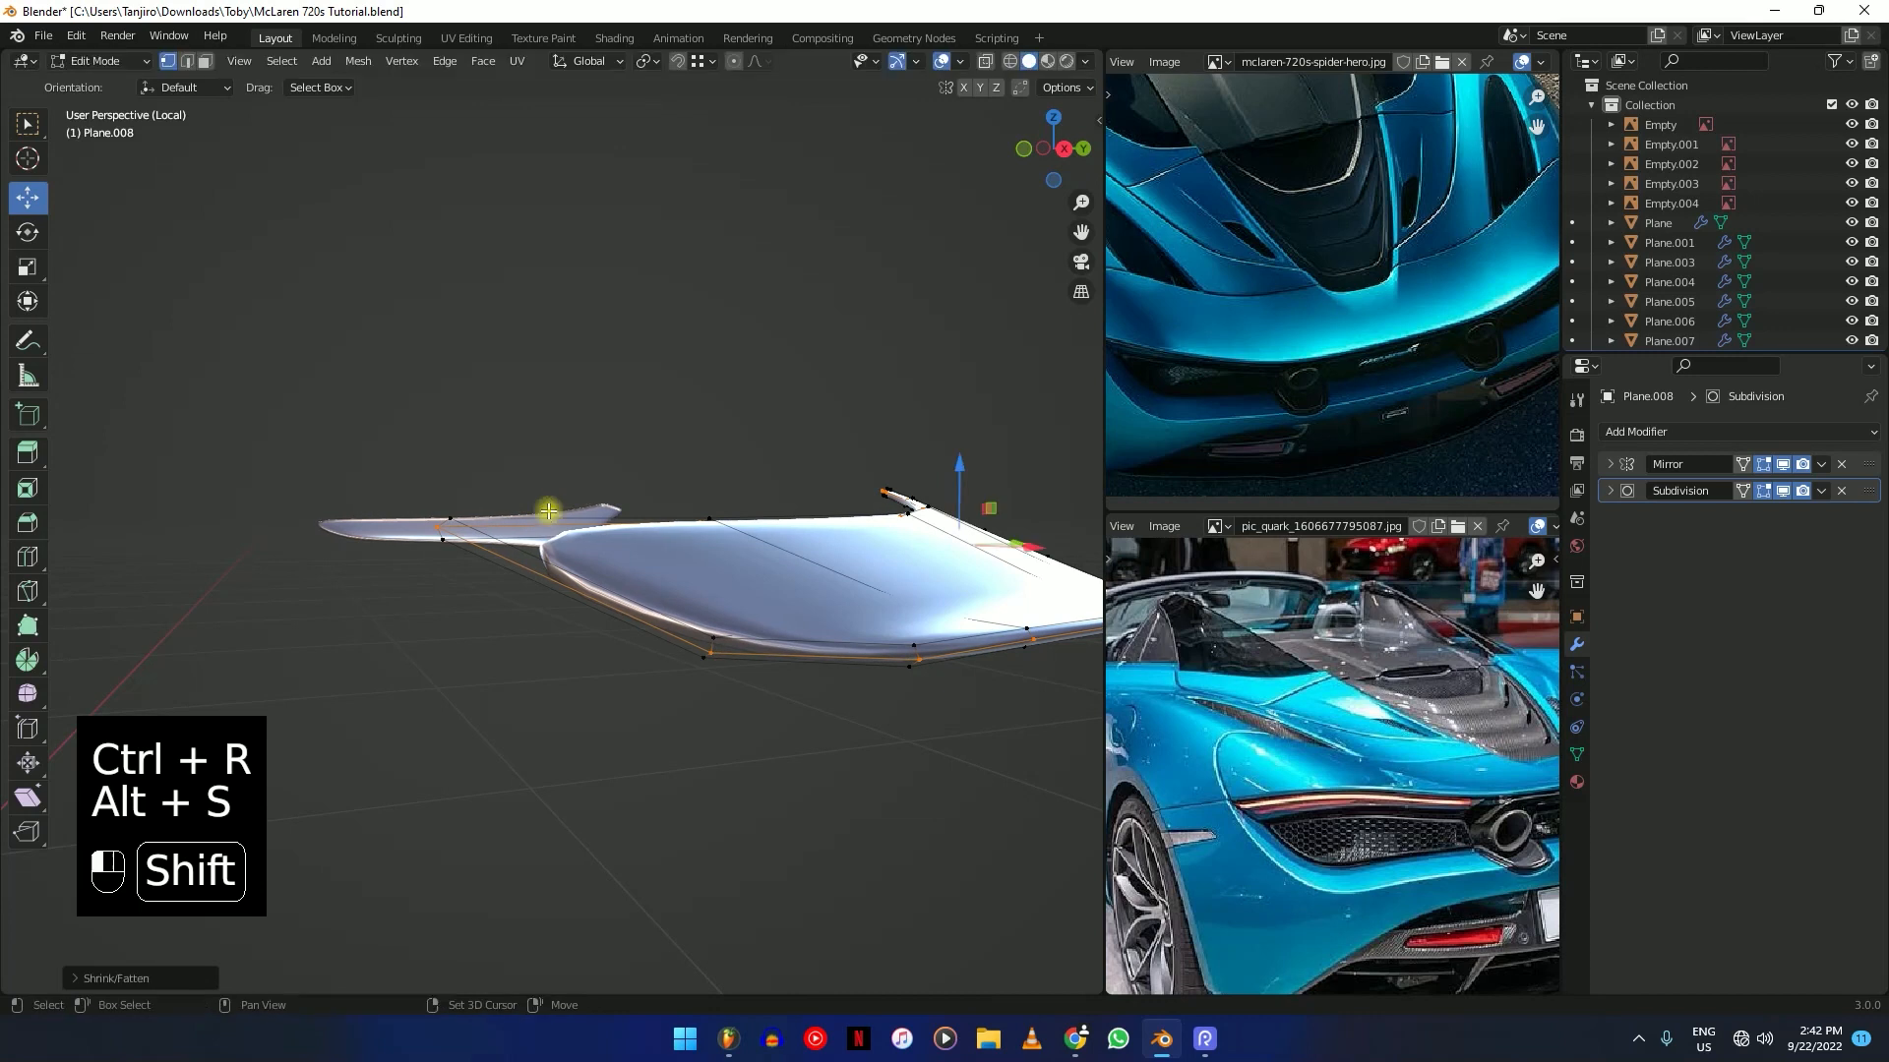
Bevel the curved panel's rim loop and slide a new support loop evenly towards one rim edge.
left_click(740, 513)
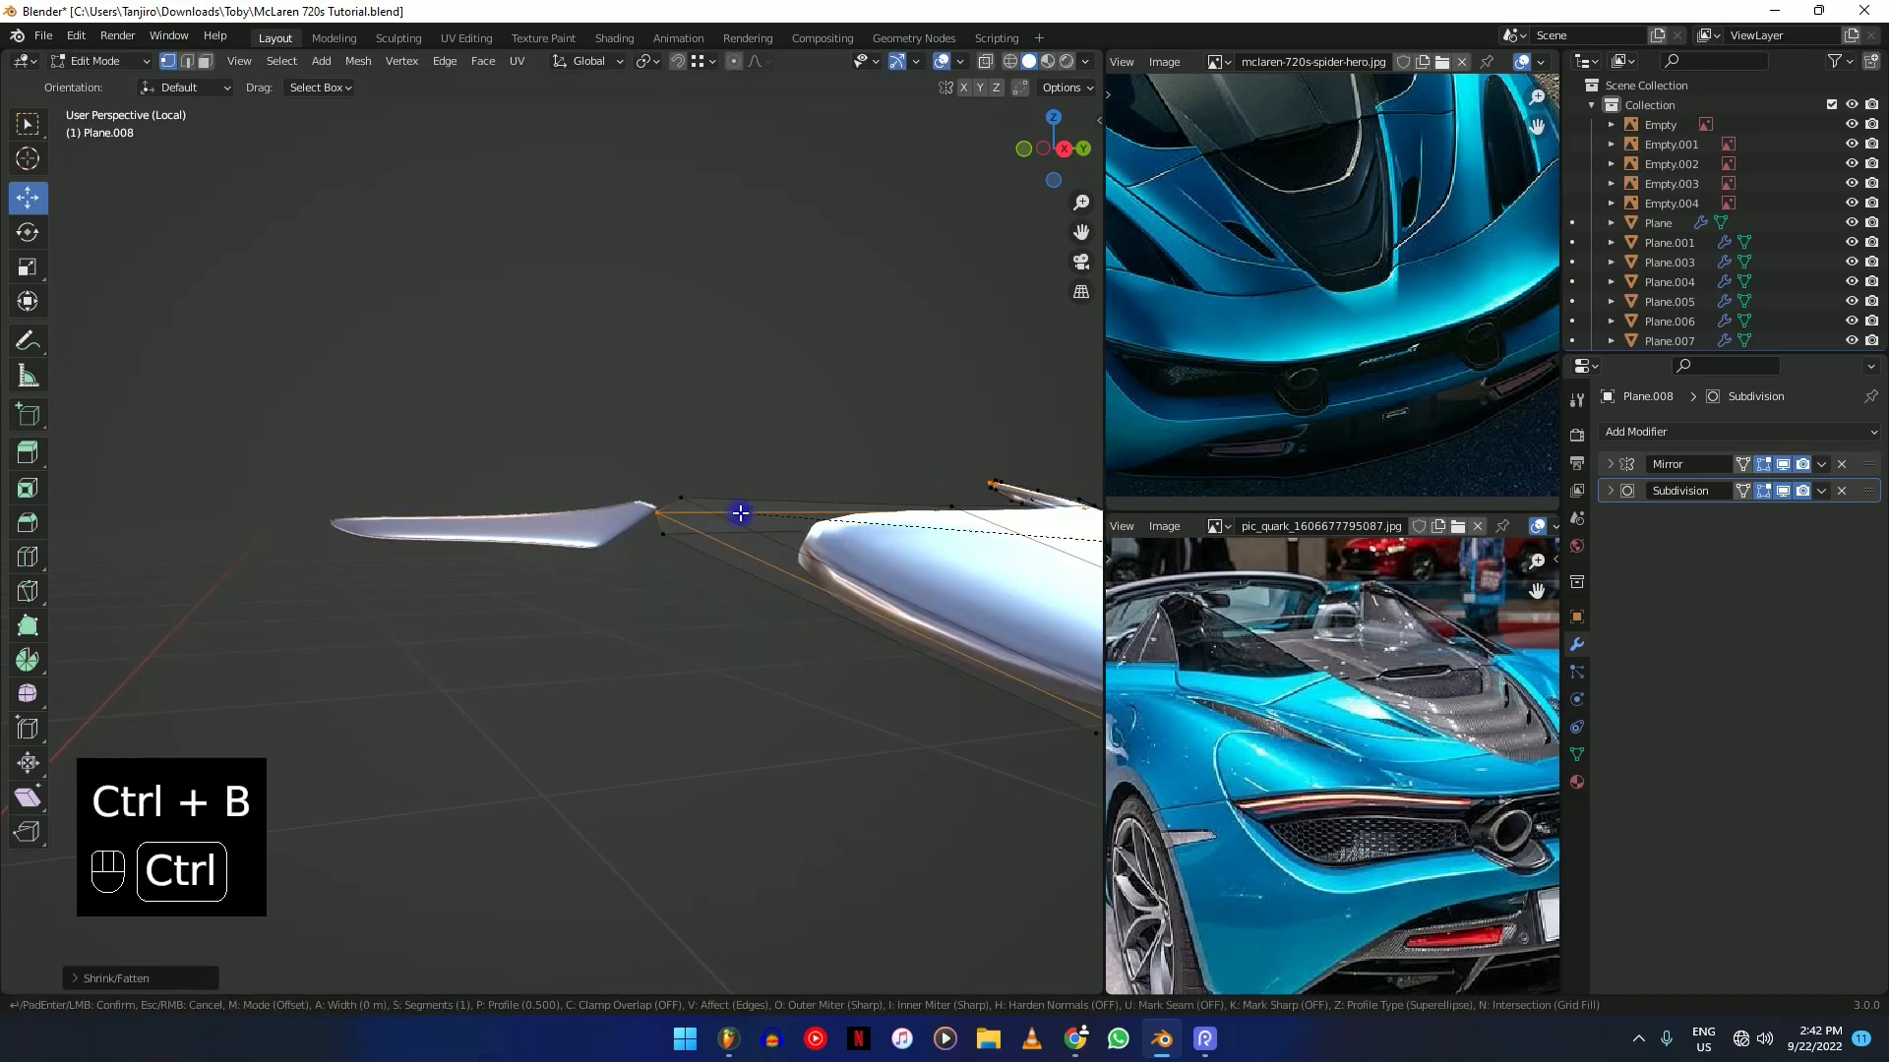
left_click(694, 491)
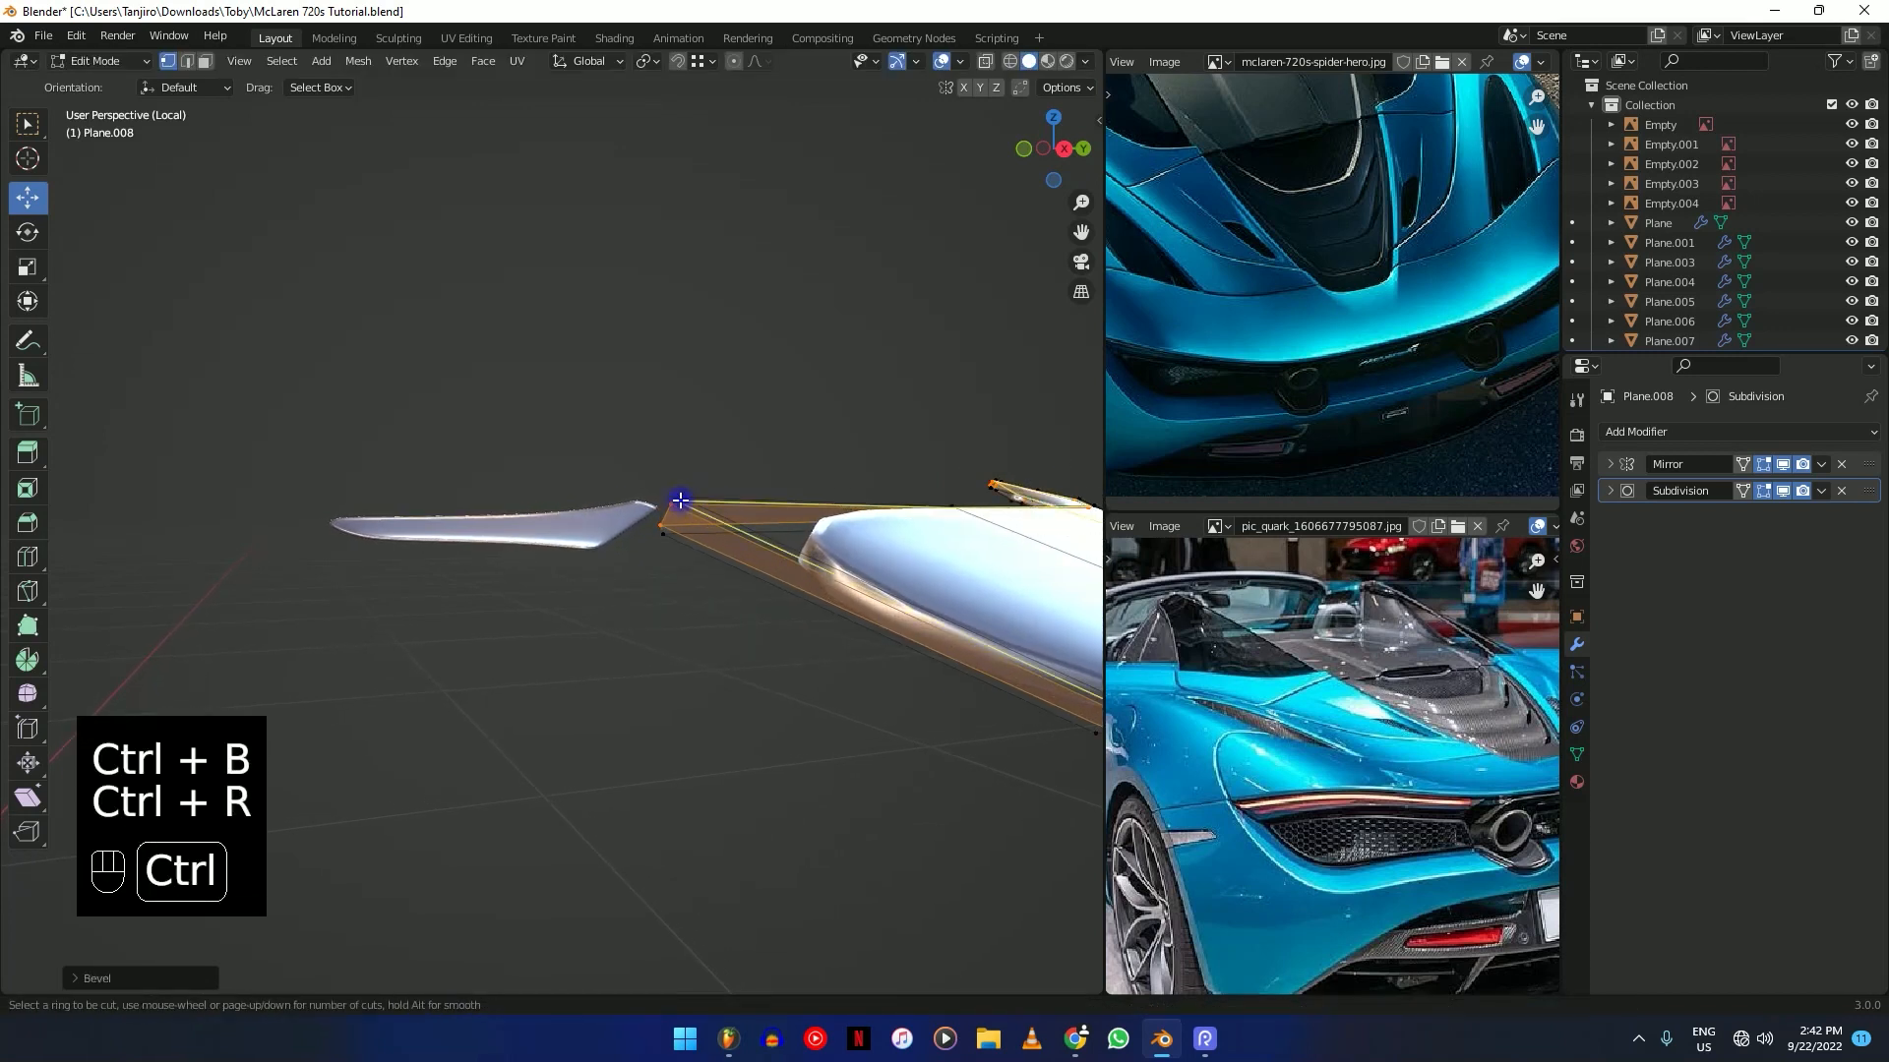
left_click(680, 501)
middle_click_drag(777, 496, 728, 519, "ctrl")
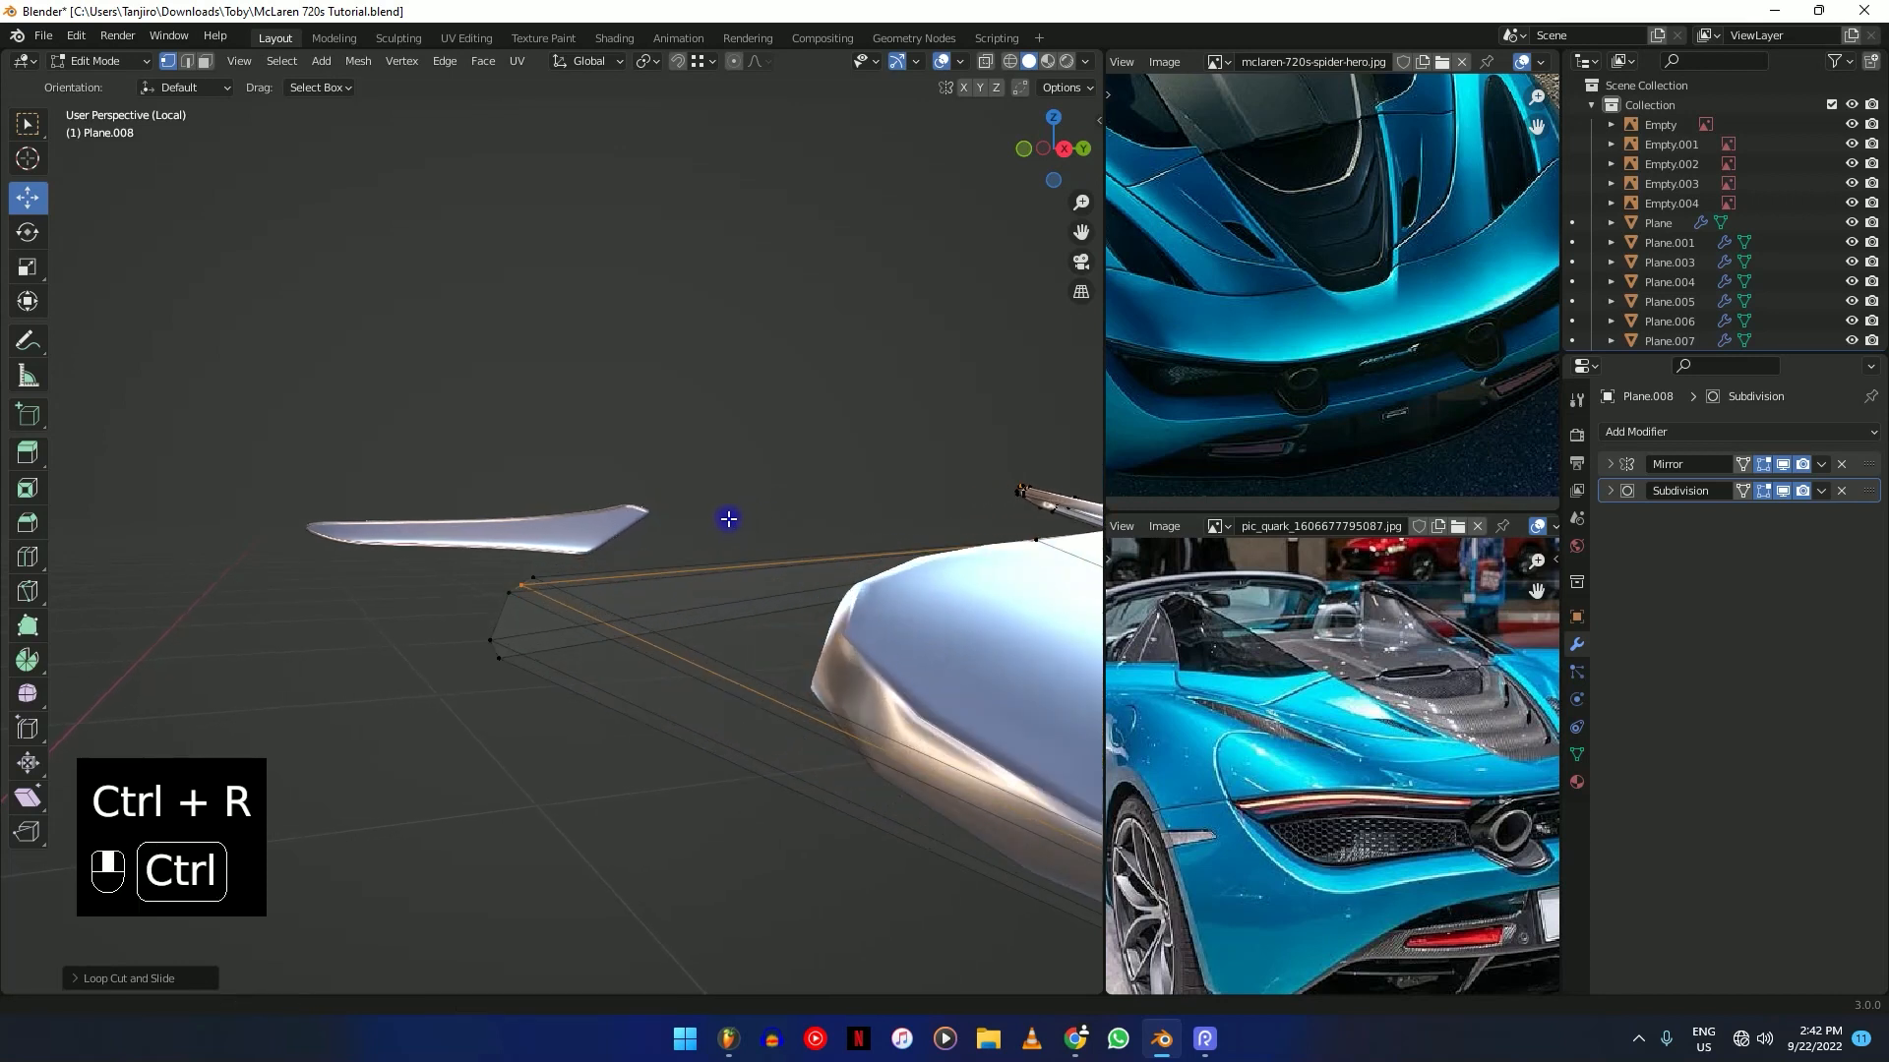
key("g")
key("g")
key("e")
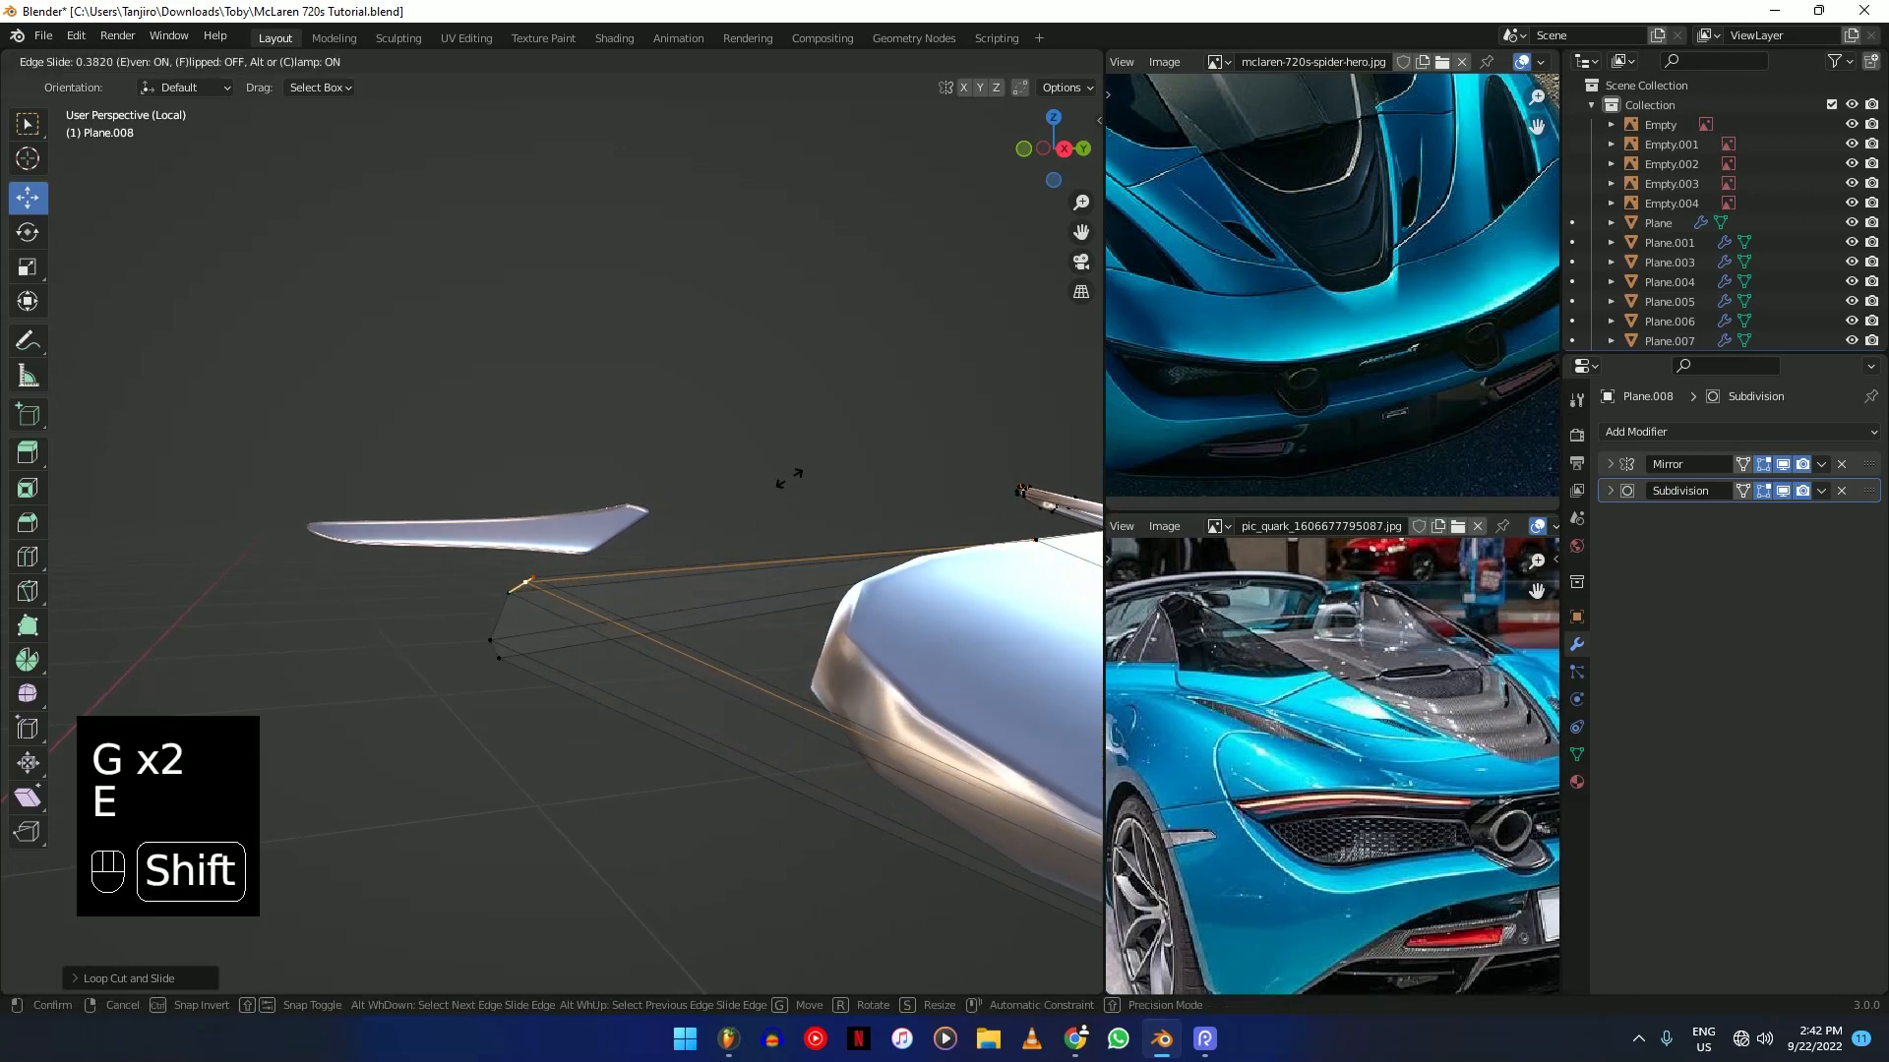
left_click(822, 460, "shift")
Add a second support loop on the curved panel's rim with an even, flipped slide and inspect the smoothed surface.
key("ctrl+r")
left_click(544, 575)
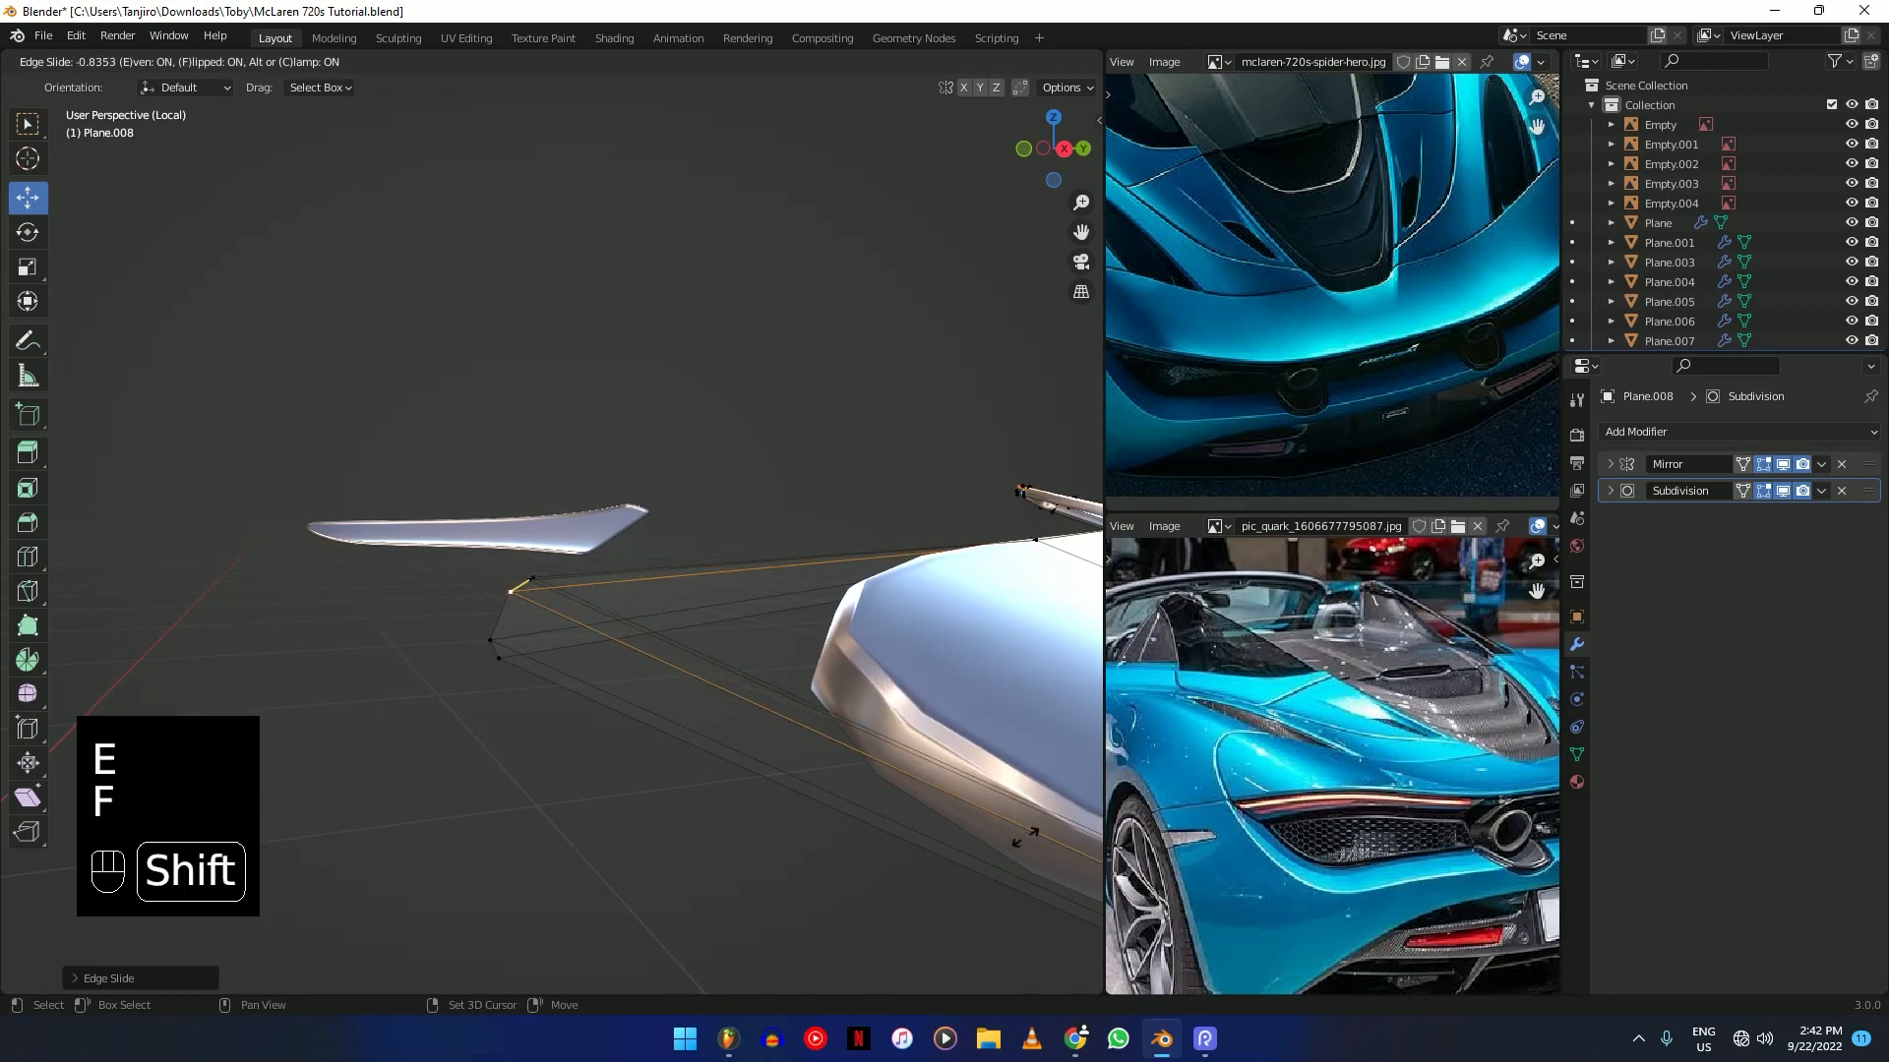
left_click(1059, 809, "shift")
key("Tab")
scroll(865, 755, "down", 2)
middle_click_drag(865, 755, 675, 724)
Crease the edges at the pointed corner of the curved panel's long end.
key("Tab")
scroll(676, 724, "down", 2)
key("shift+z")
middle_click_drag(599, 673, 473, 700)
key("shift+z")
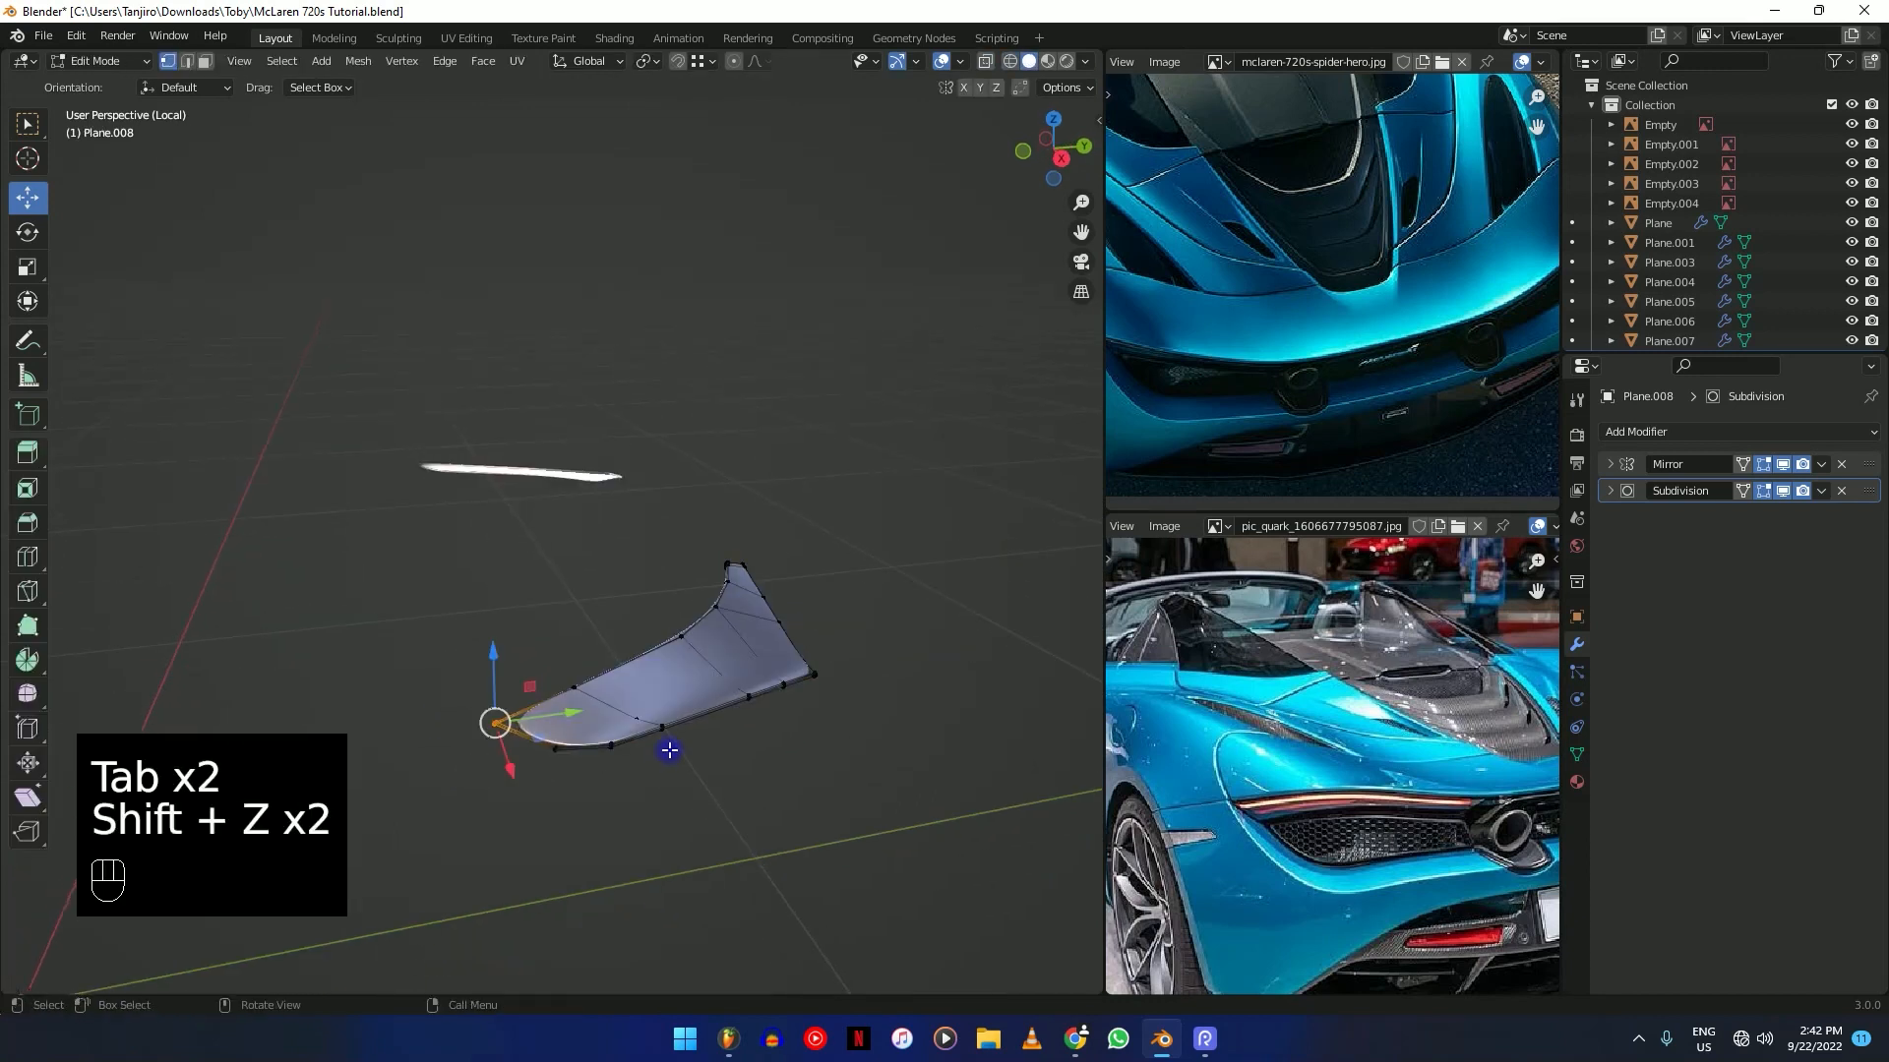
key("shift+e")
Crease the edges at the curved panel's lower outer corner, where the long edge meets the slanted side.
middle_click_drag(947, 873, 708, 729)
scroll(700, 781, "up", 2)
key("shift+z")
left_click(673, 737, "shift")
key("shift+z")
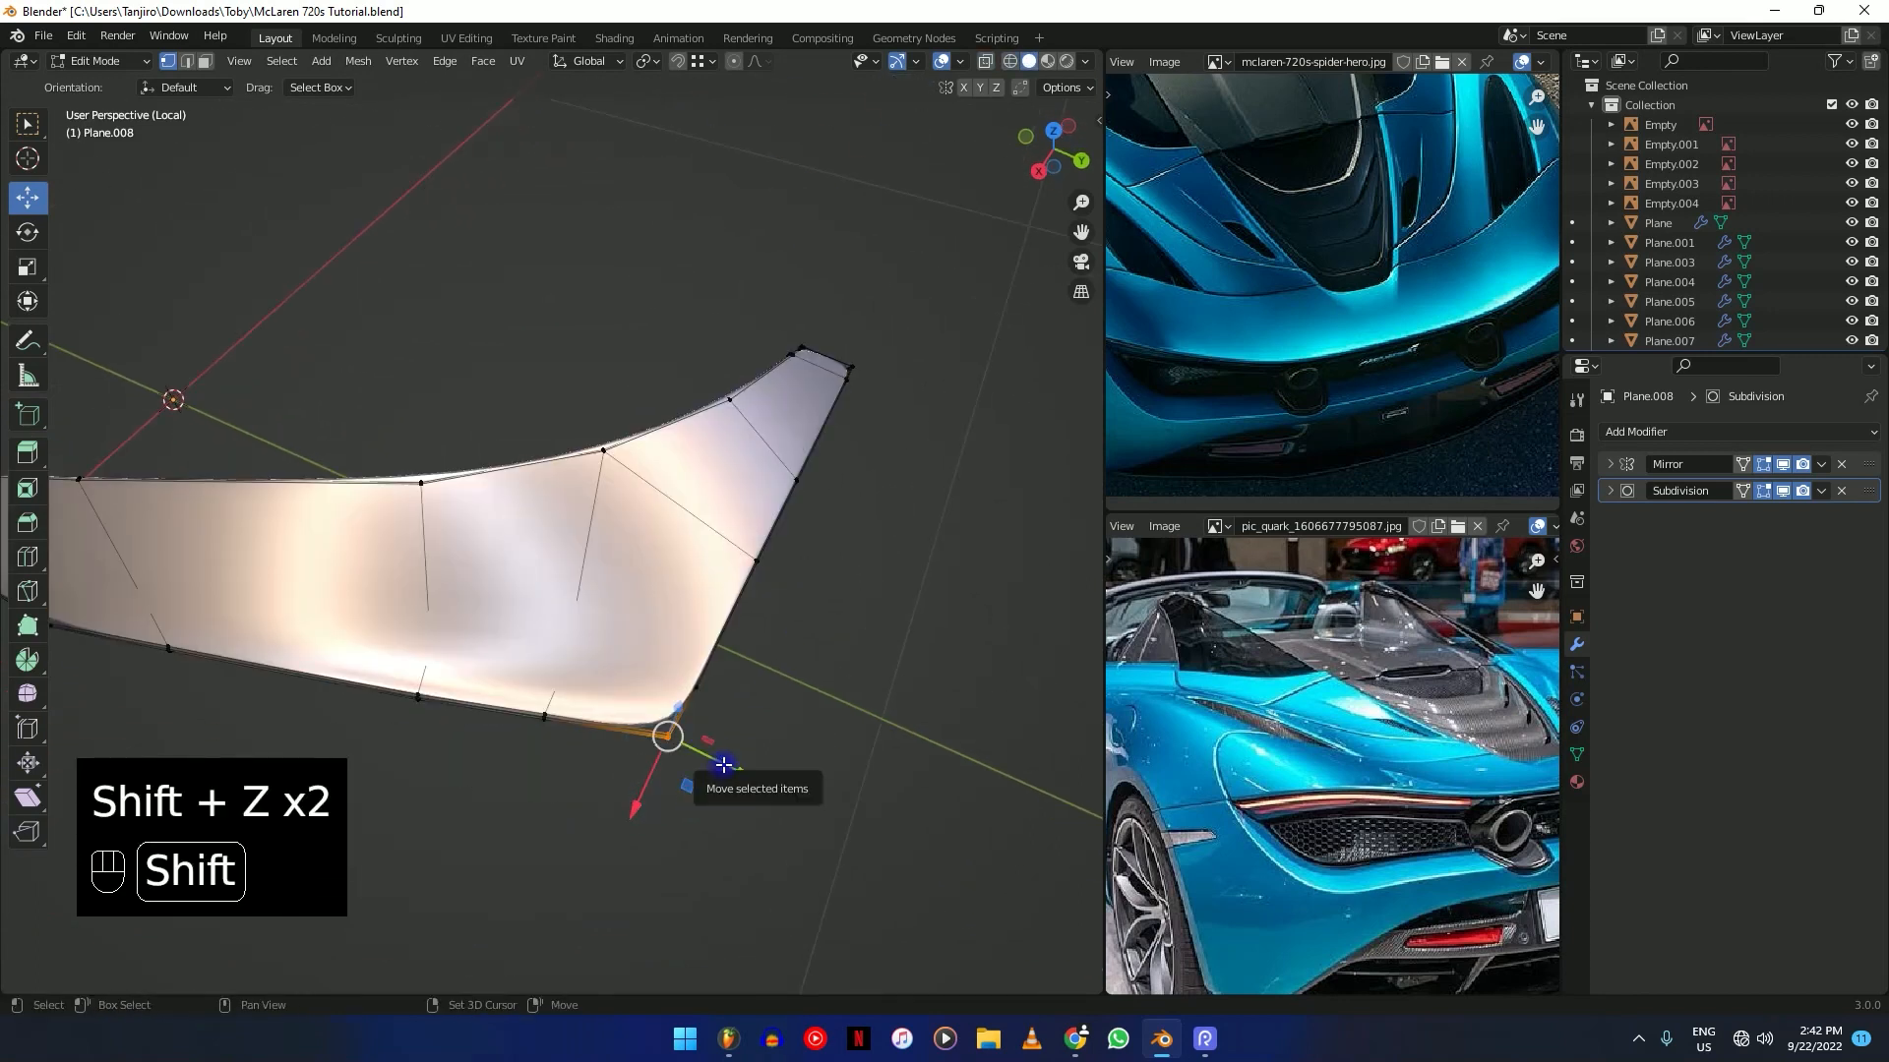
key("shift+e")
Crease the edges at the outer corner of the curved panel's narrow end.
middle_click_drag(804, 896, 764, 594)
key("shift+z")
left_click_drag(718, 550, 719, 549)
key("shift+z")
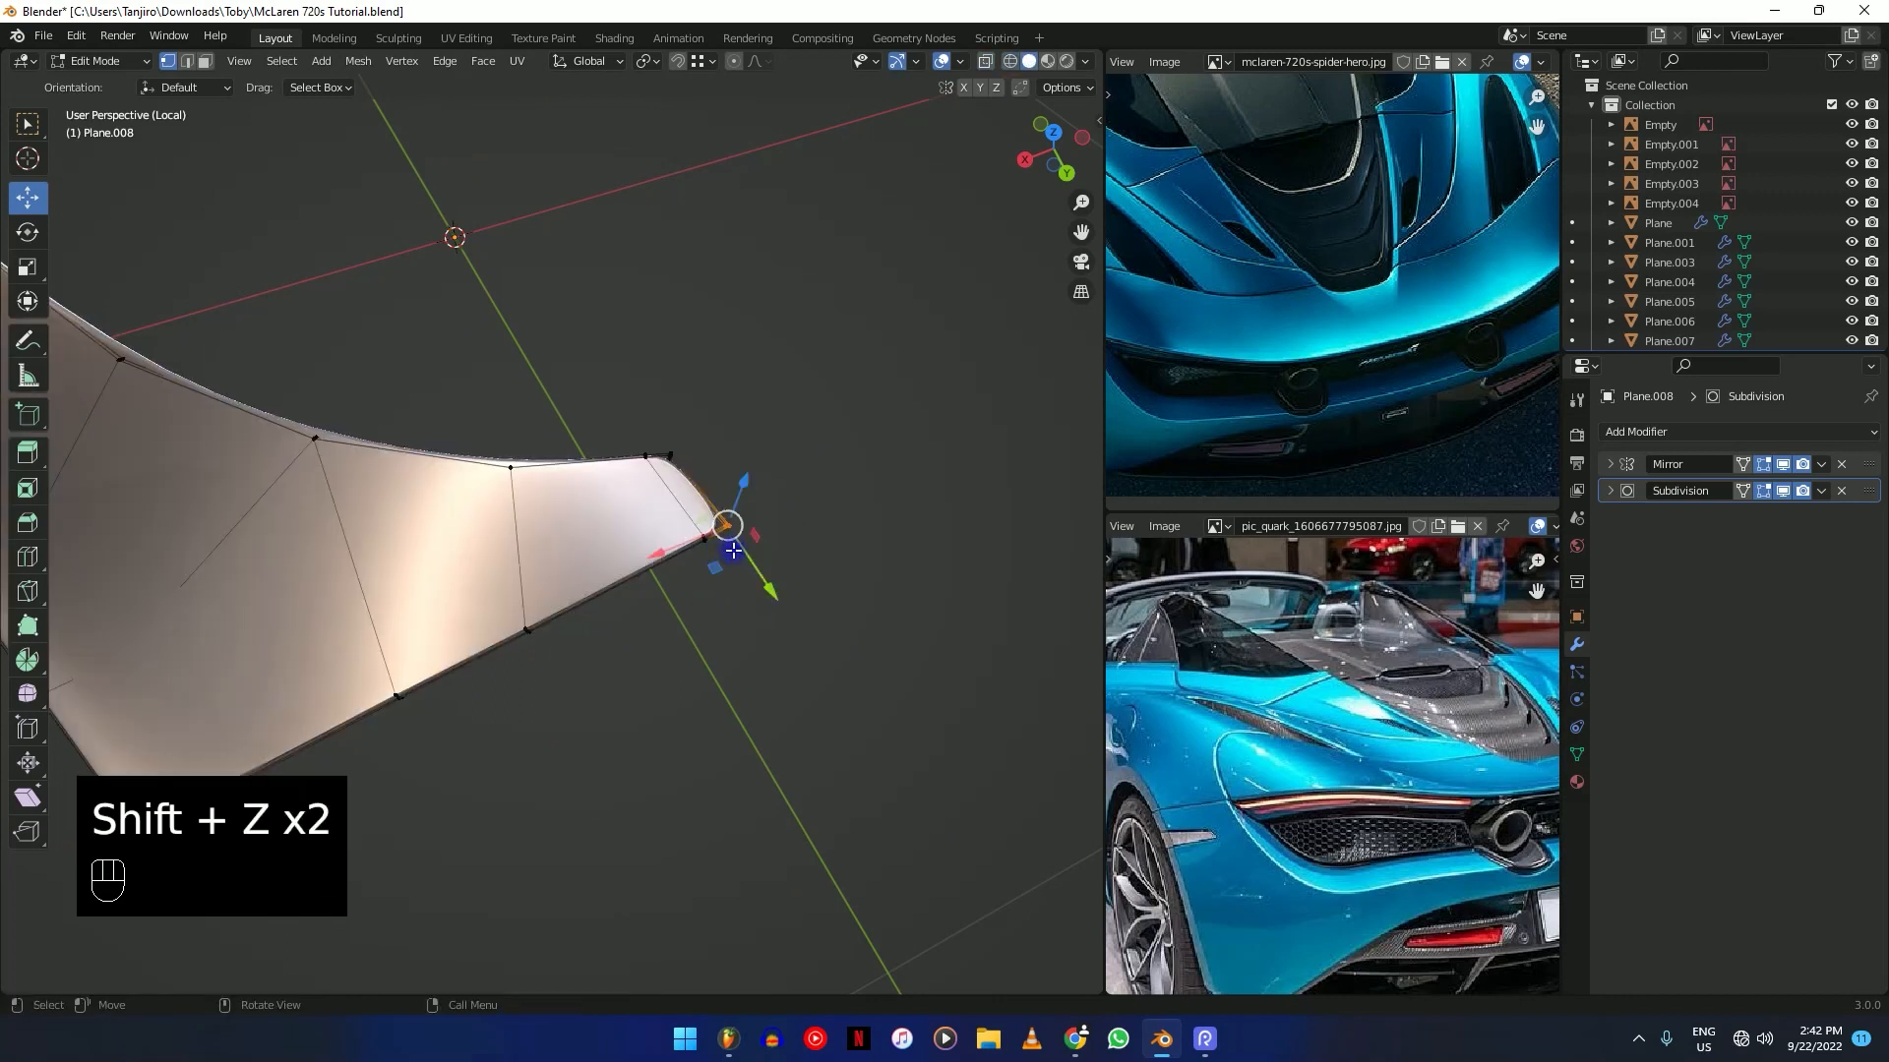
key("shift+e")
Crease the remaining inner corner of the curved panel's narrow end.
key("shift+z")
left_click_drag(652, 405, 691, 489)
key("shift+z")
key("shift+e")
left_click(801, 641)
Finish editing the curved panel, restore the full body and select the lower side panel beneath the door.
key("Tab")
middle_click_drag(800, 640, 410, 589)
key("slash")
scroll(699, 599, "up", 4)
left_click(410, 589)
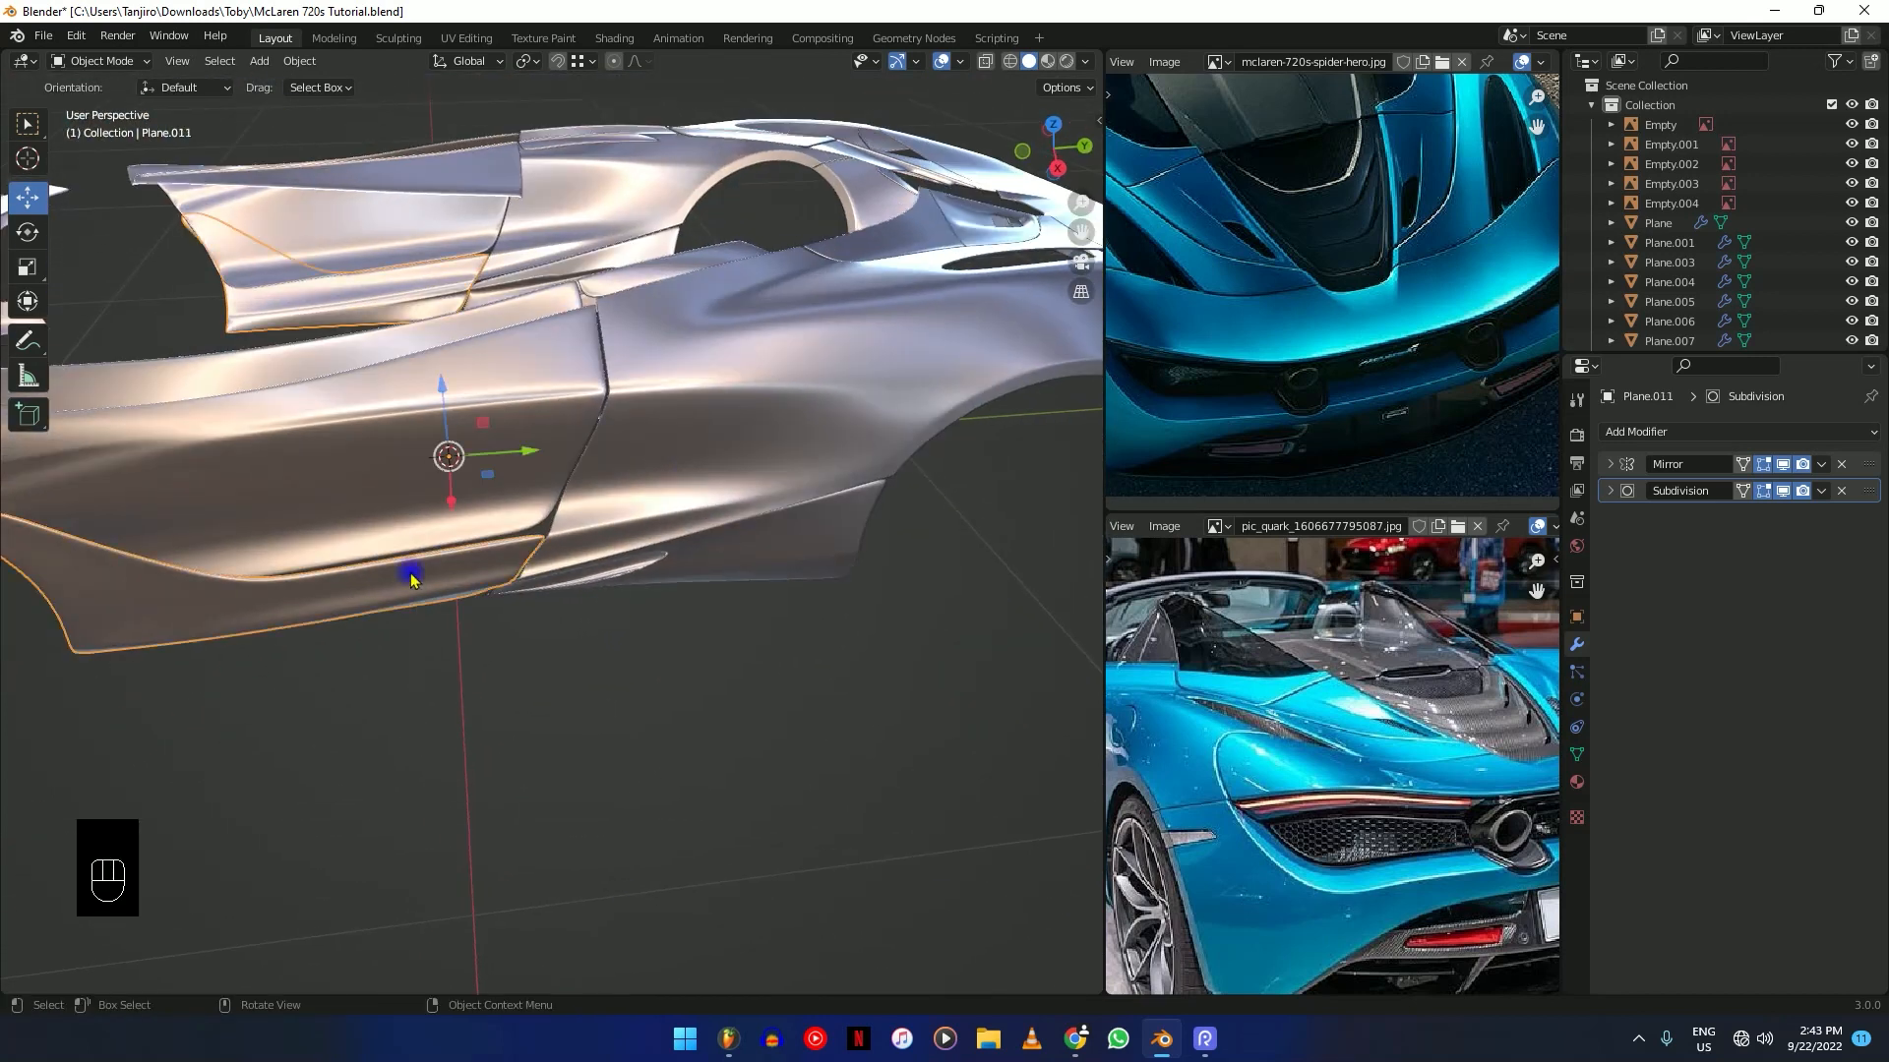
key("KP_Divide")
middle_click_drag(410, 581, 531, 686)
key("KP_Divide")
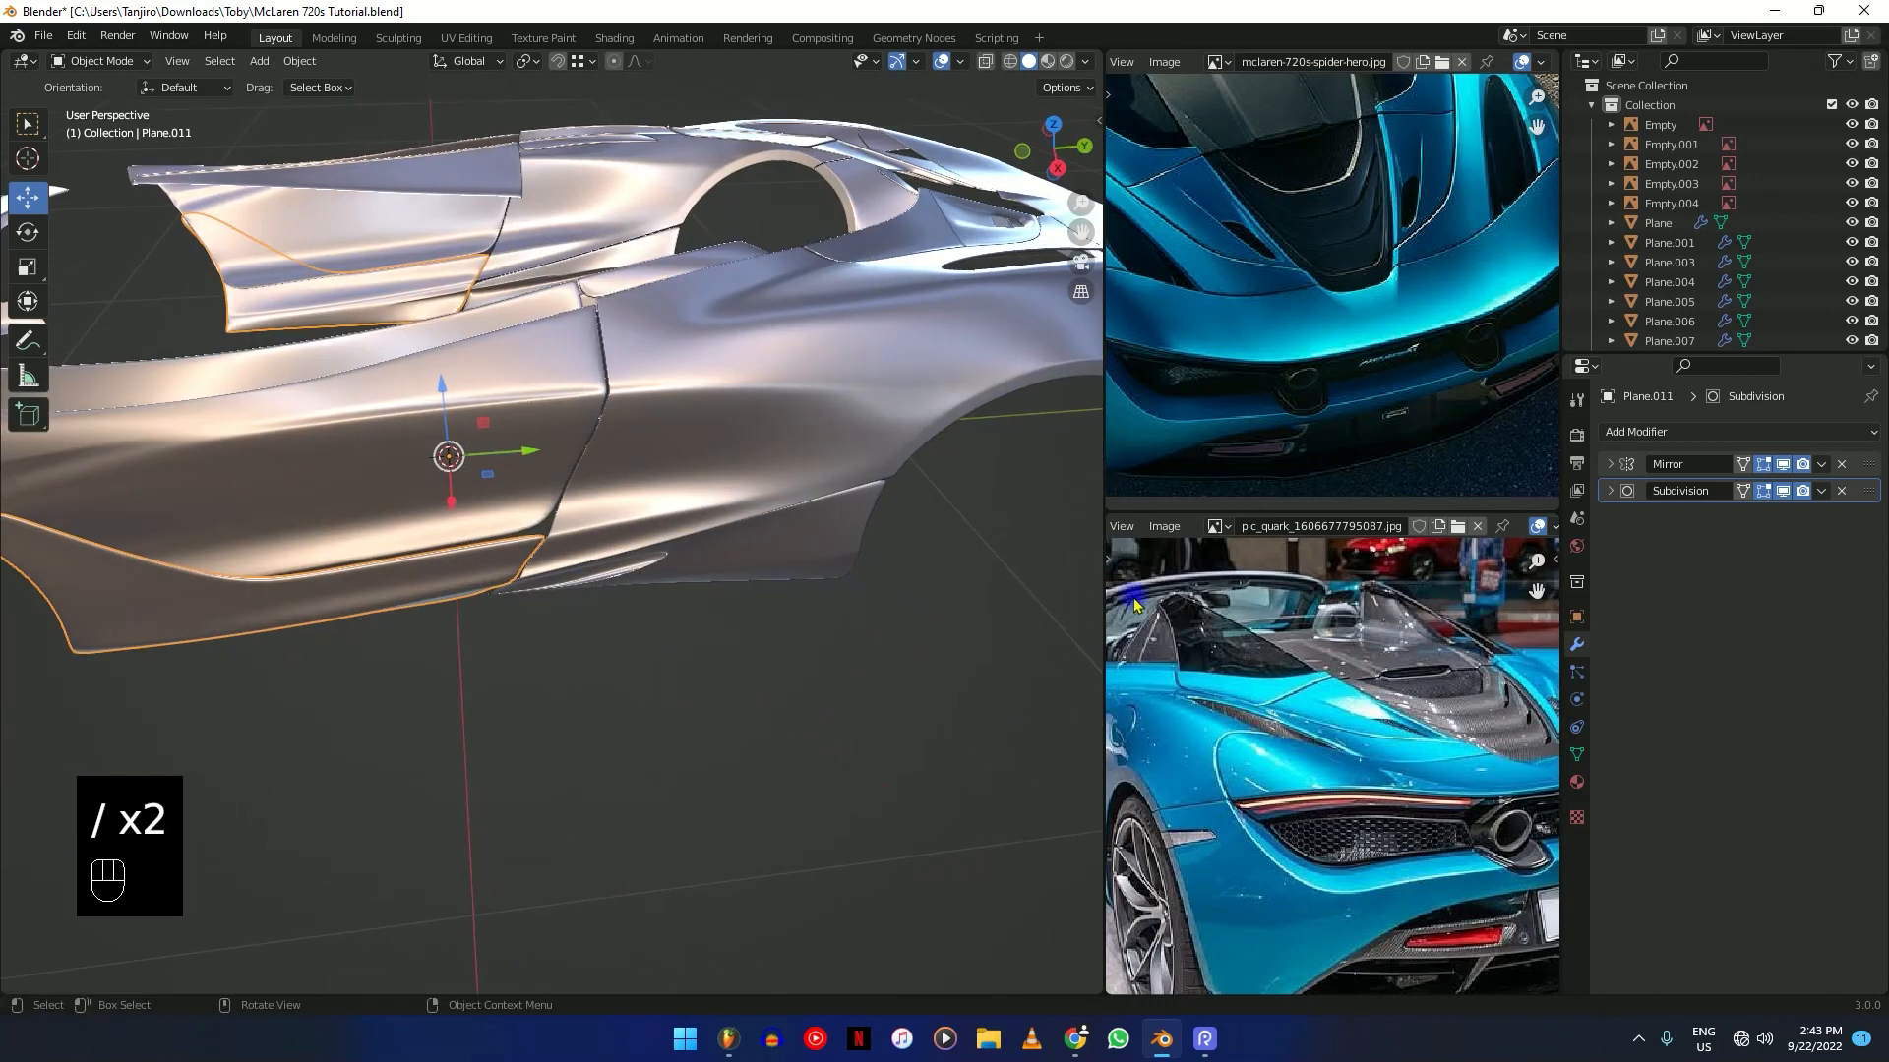
left_click(1786, 491)
key("KP_Divide")
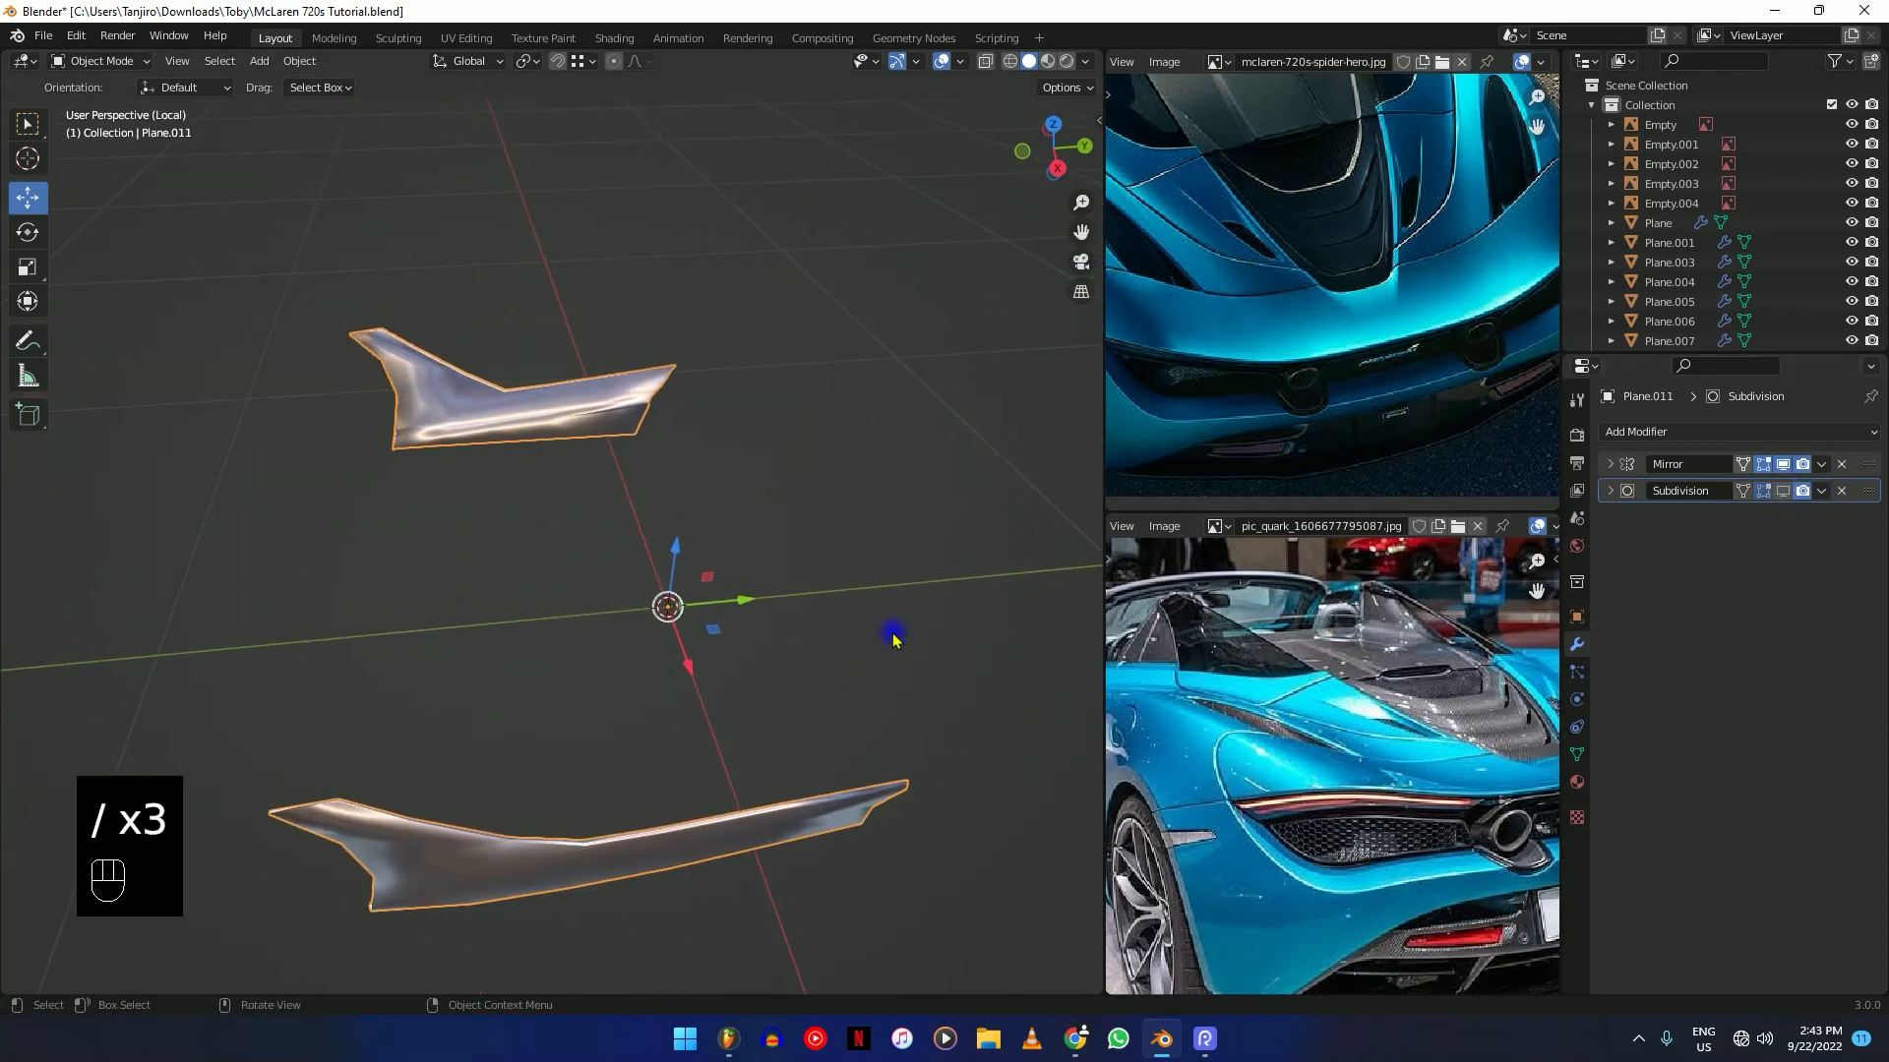
middle_click_drag(875, 669, 910, 537)
left_click(1783, 491)
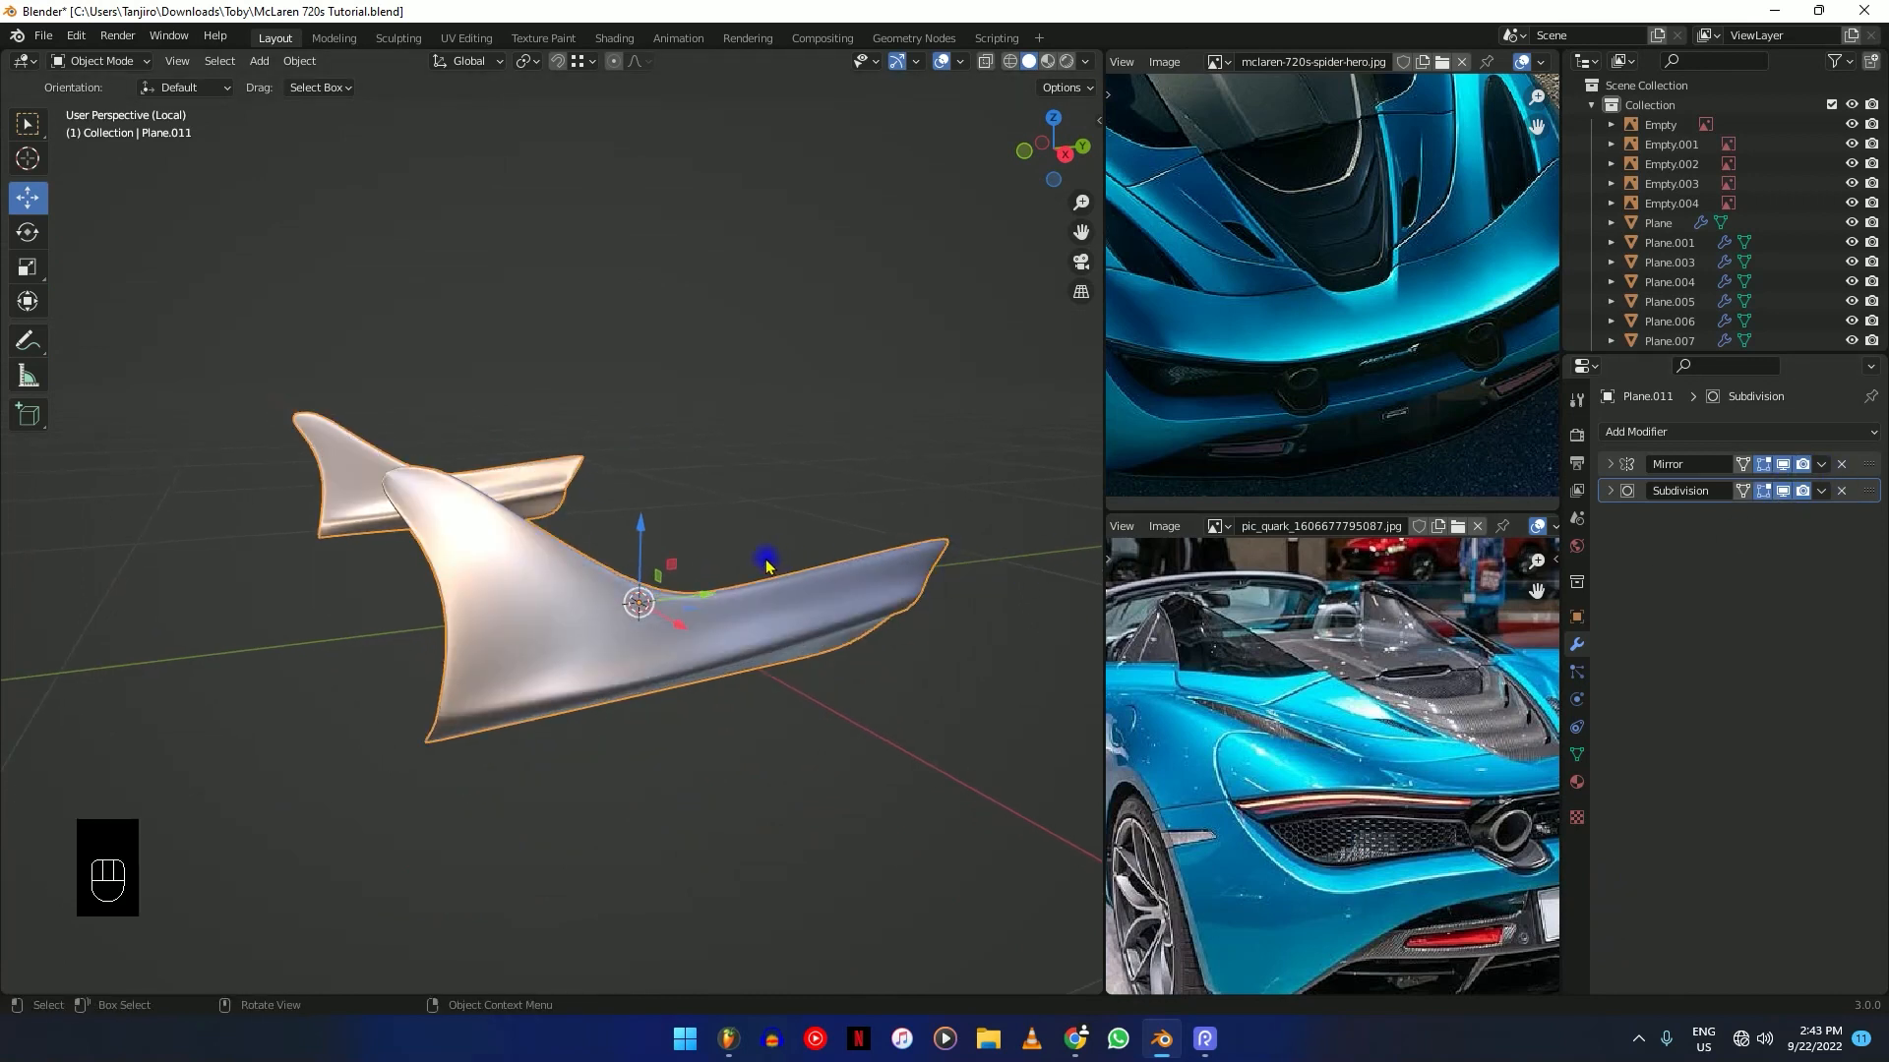
key("KP_Divide")
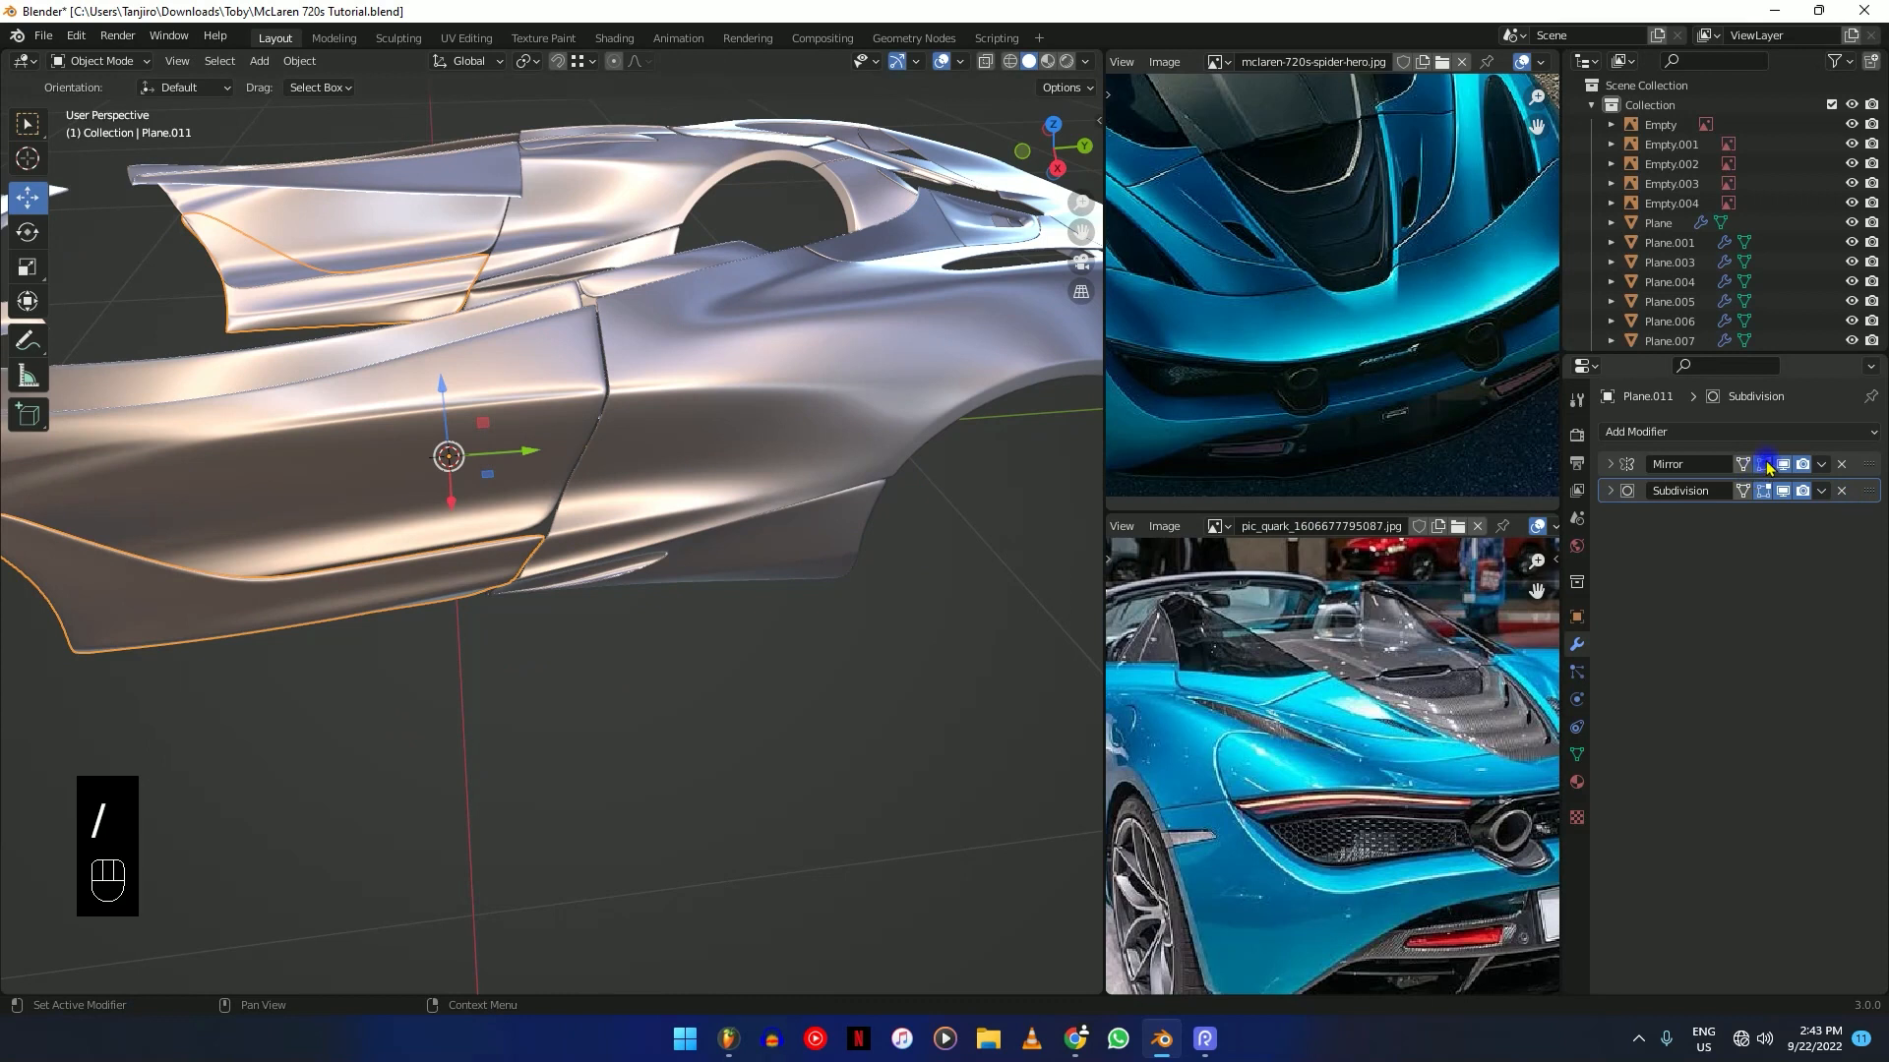
Hide the lower side panel's mirrored half in the viewport, isolate the panel and open its mesh for editing.
left_click(1782, 467)
key("KP_Divide")
middle_click_drag(700, 548, 670, 505)
key("Tab")
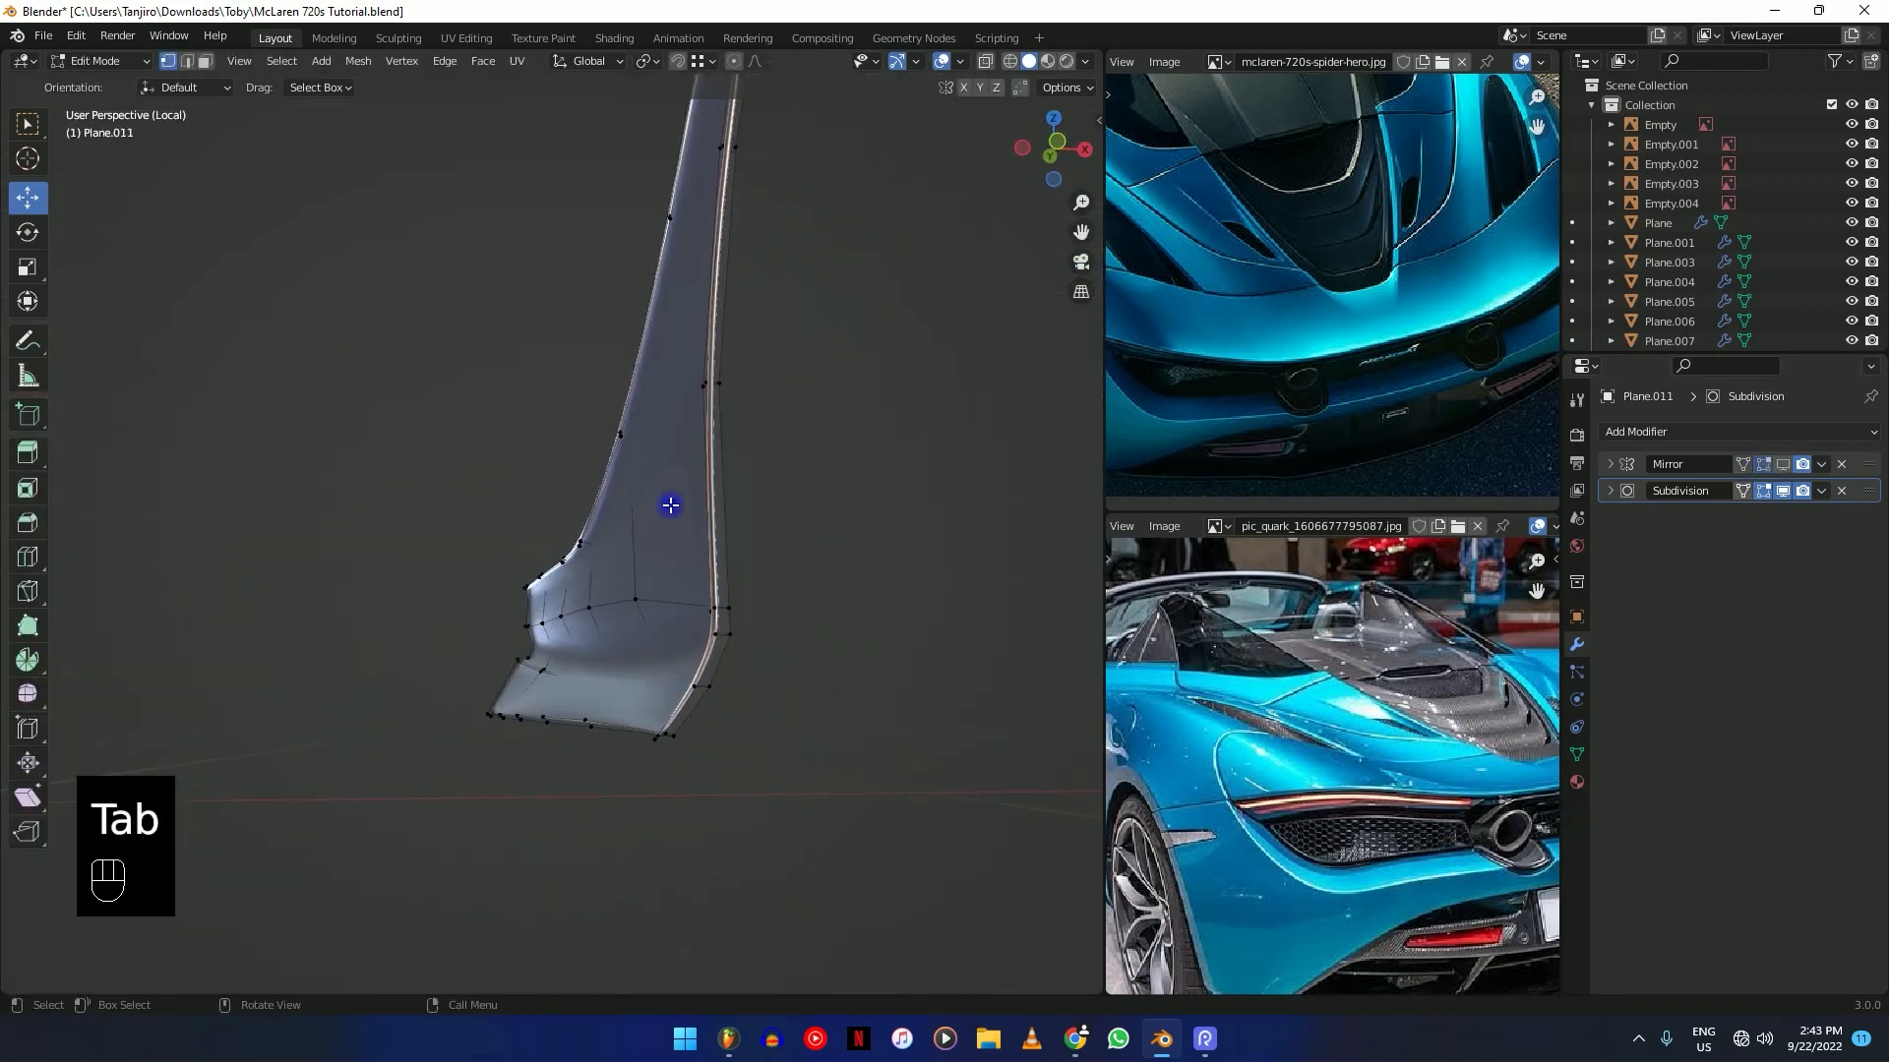
Edge-slide the short rim edge at the panel's lower front corner along its adjoining edges.
mouse_move(734, 570)
middle_mouse_down()
mouse_move(729, 535)
mouse_move(728, 552)
middle_mouse_up()
key("KP_1")
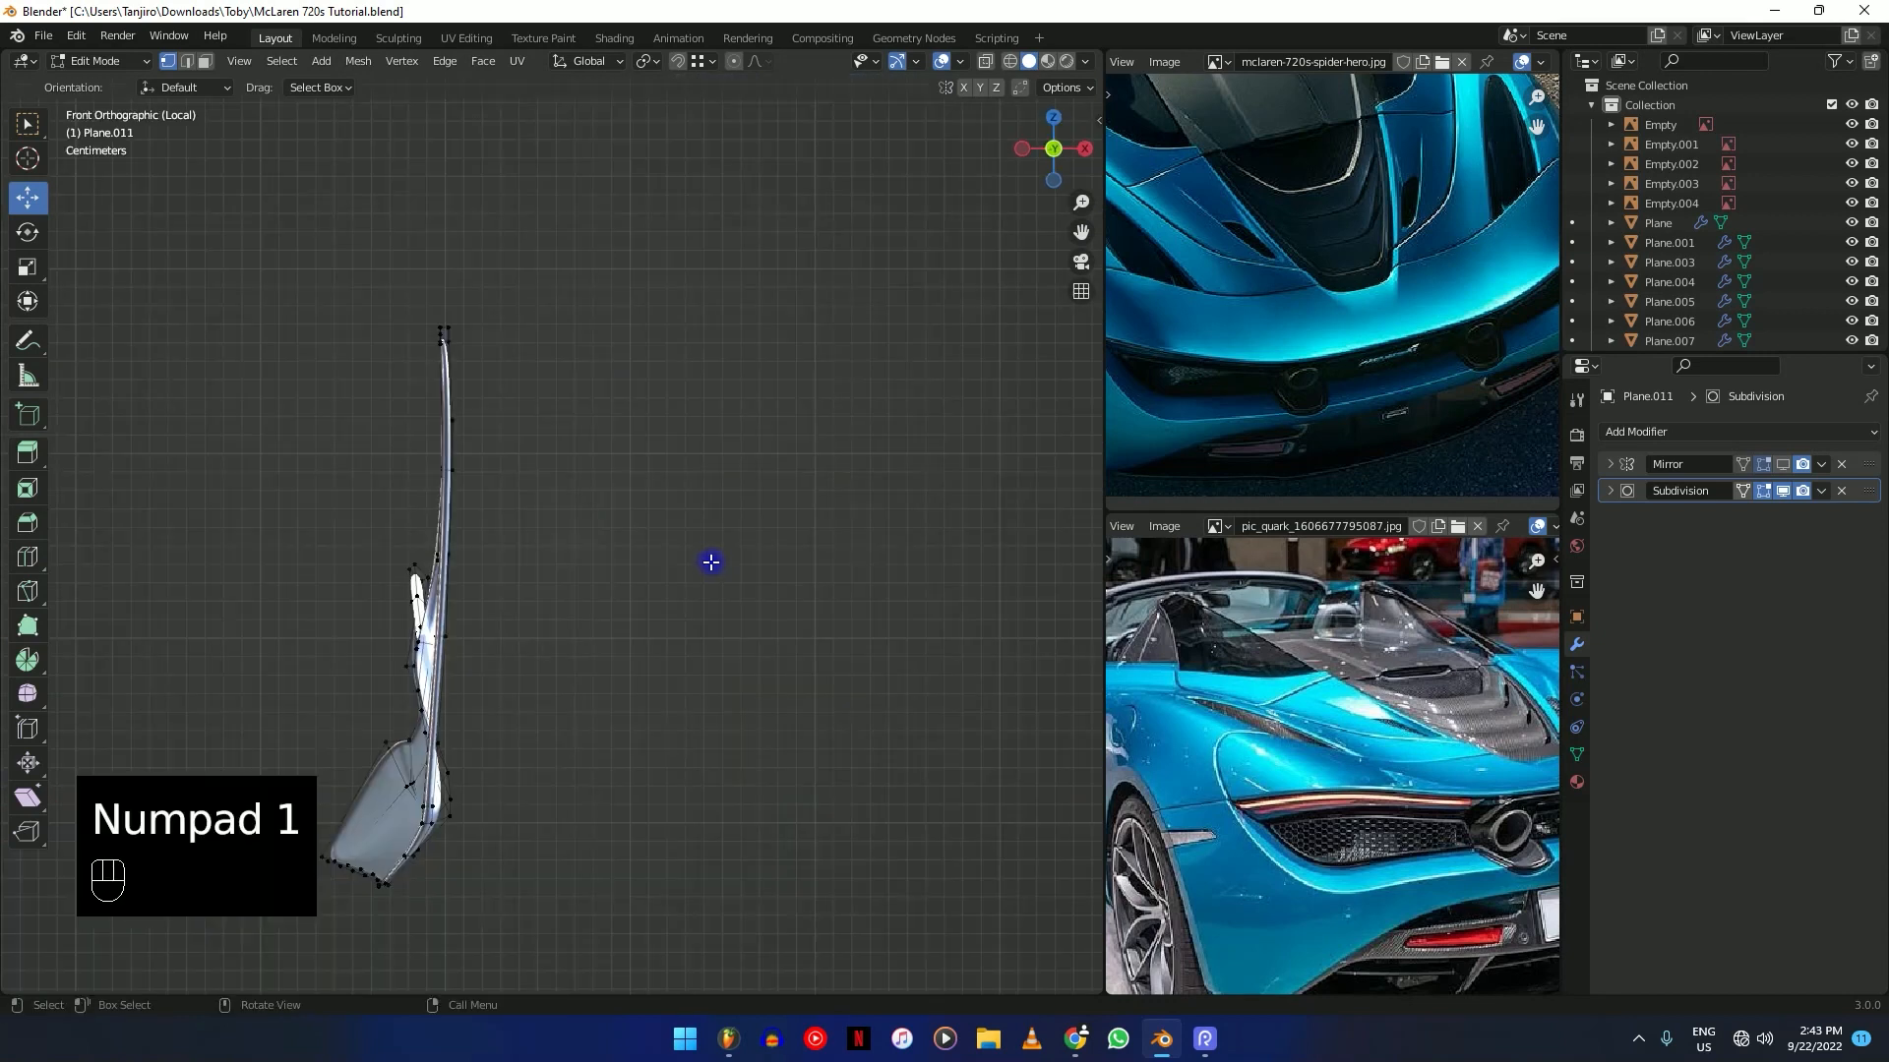
scroll(430, 696, "up", 3)
scroll(616, 641, "up", 3)
scroll(594, 653, "up", 2)
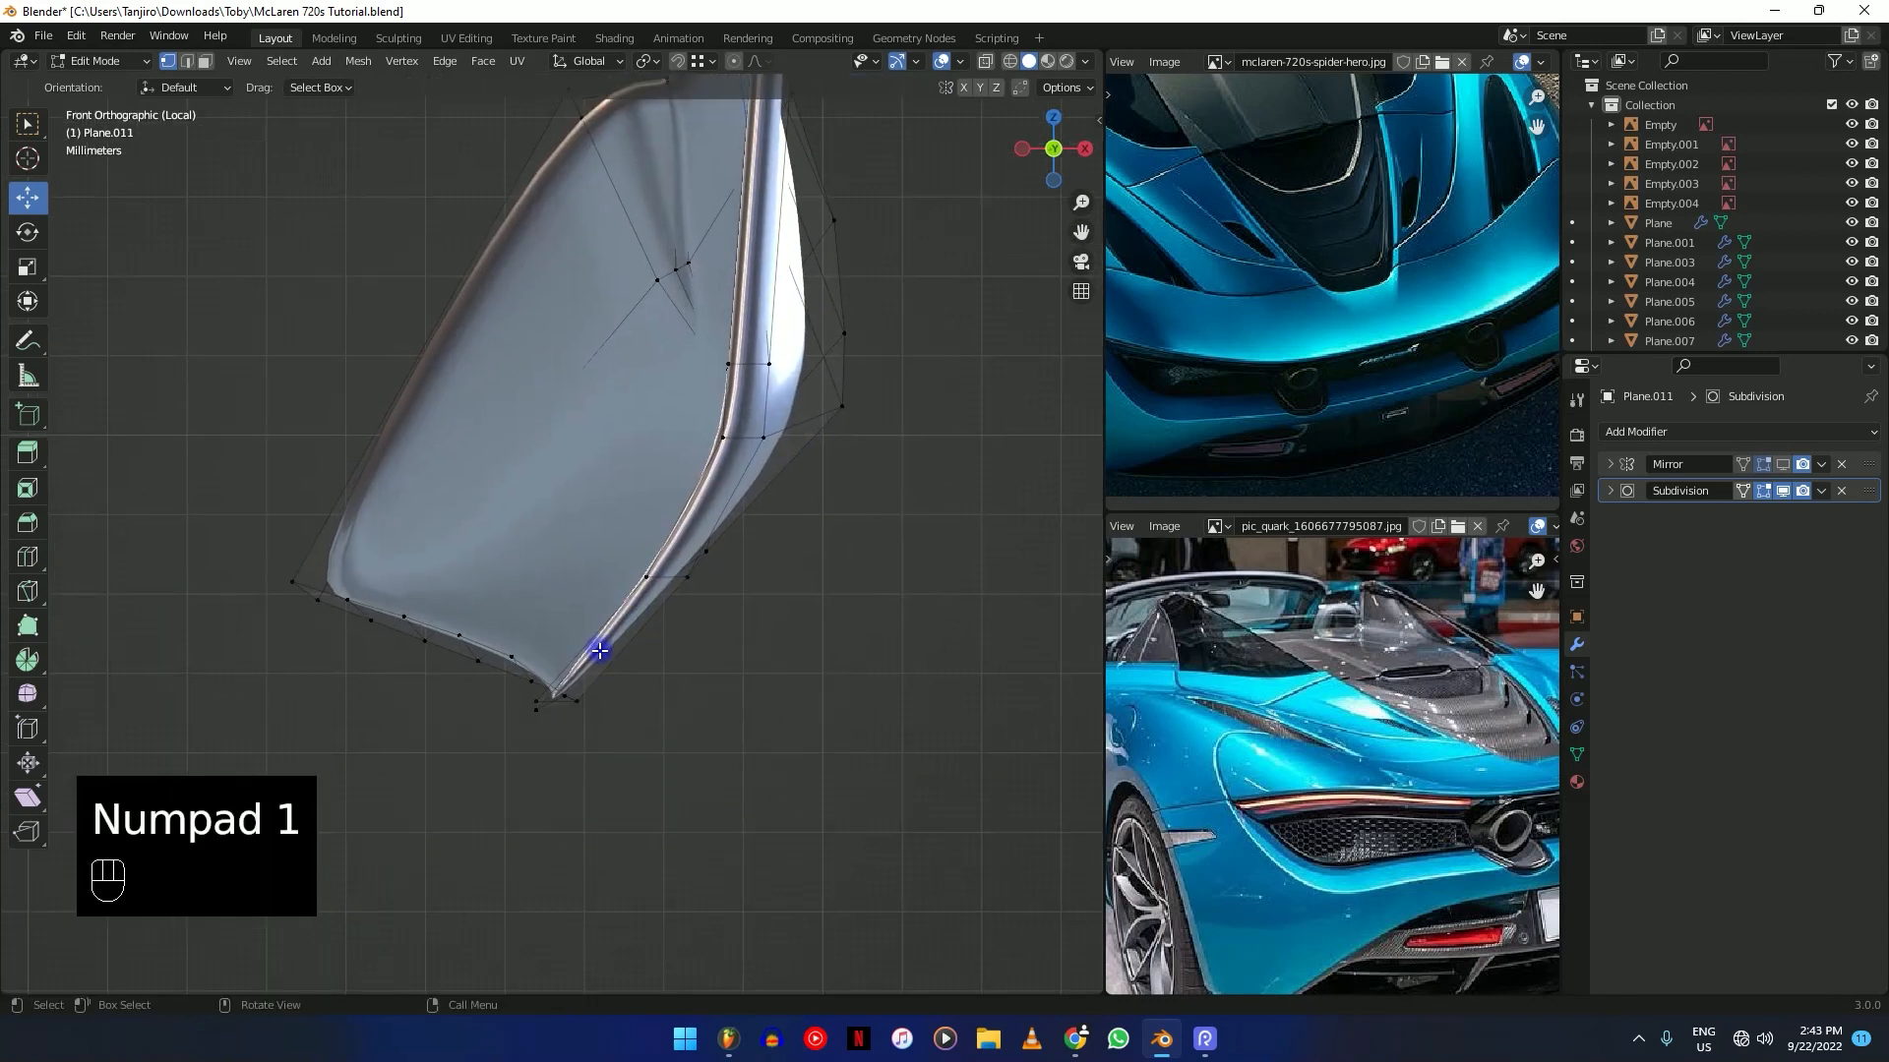
scroll(546, 702, "up", 2)
key("shift+z")
middle_click_drag(531, 729, 700, 584)
key("shift+z")
key("grave")
left_click(813, 664)
middle_click_drag(806, 662, 662, 668)
middle_click_drag(735, 476, 738, 492)
key("g")
key("g")
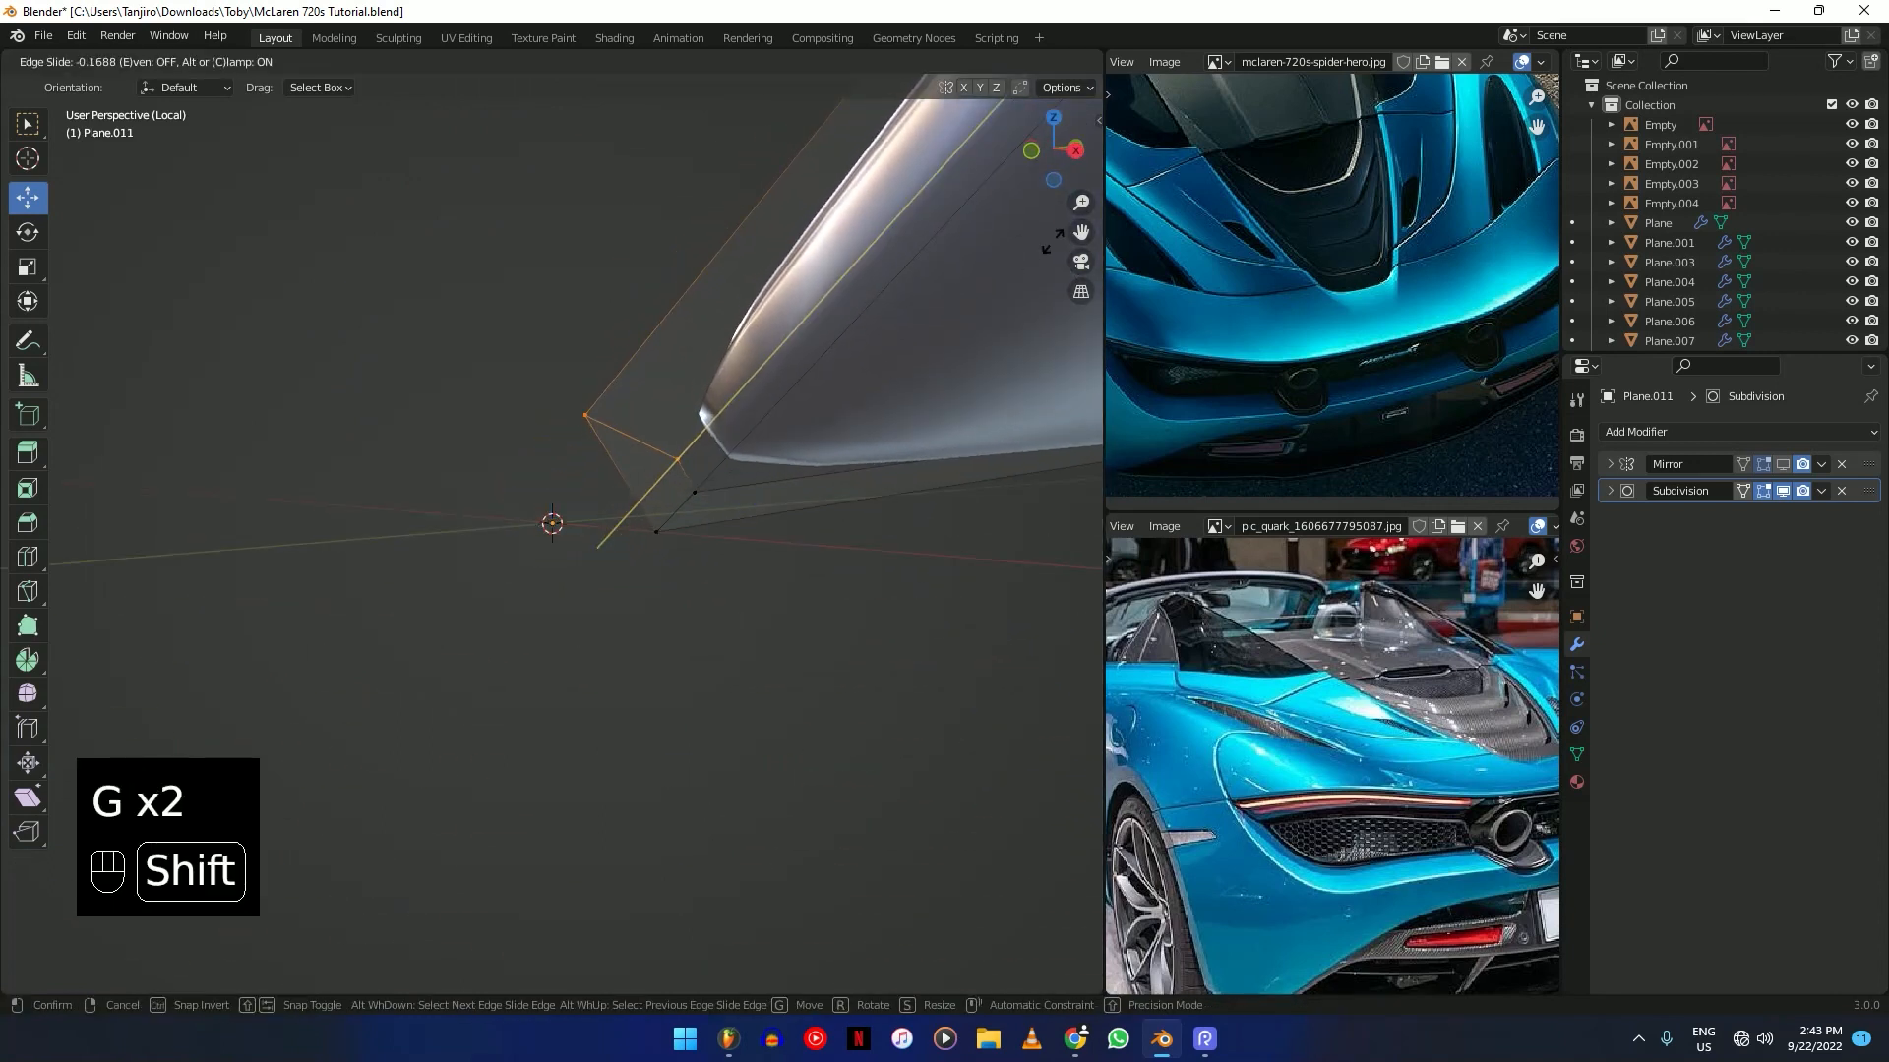
left_click(983, 286)
Vertex-slide the rim vertex at the panel's lower front corner, then nudge it into line in the front view.
middle_click_drag(793, 452, 879, 472)
middle_click_drag(770, 416, 776, 447)
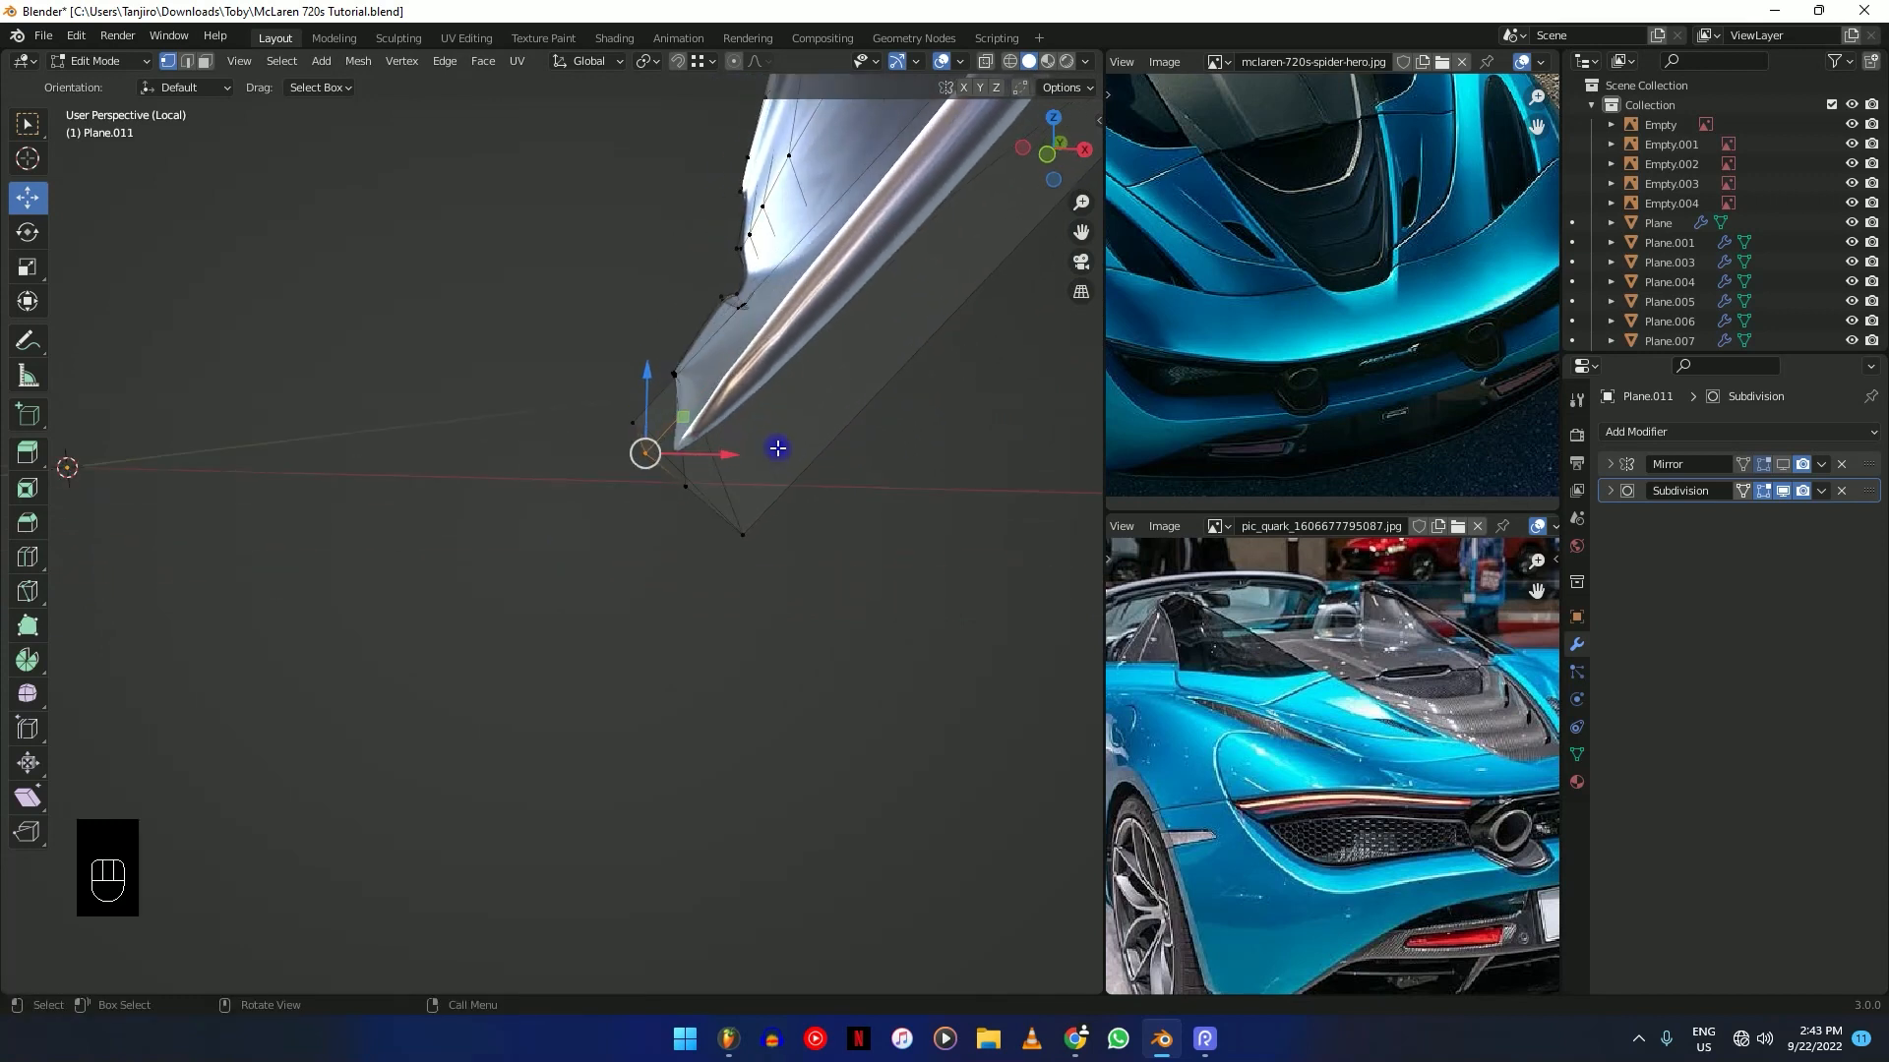
key("g")
key("g")
left_click(691, 498)
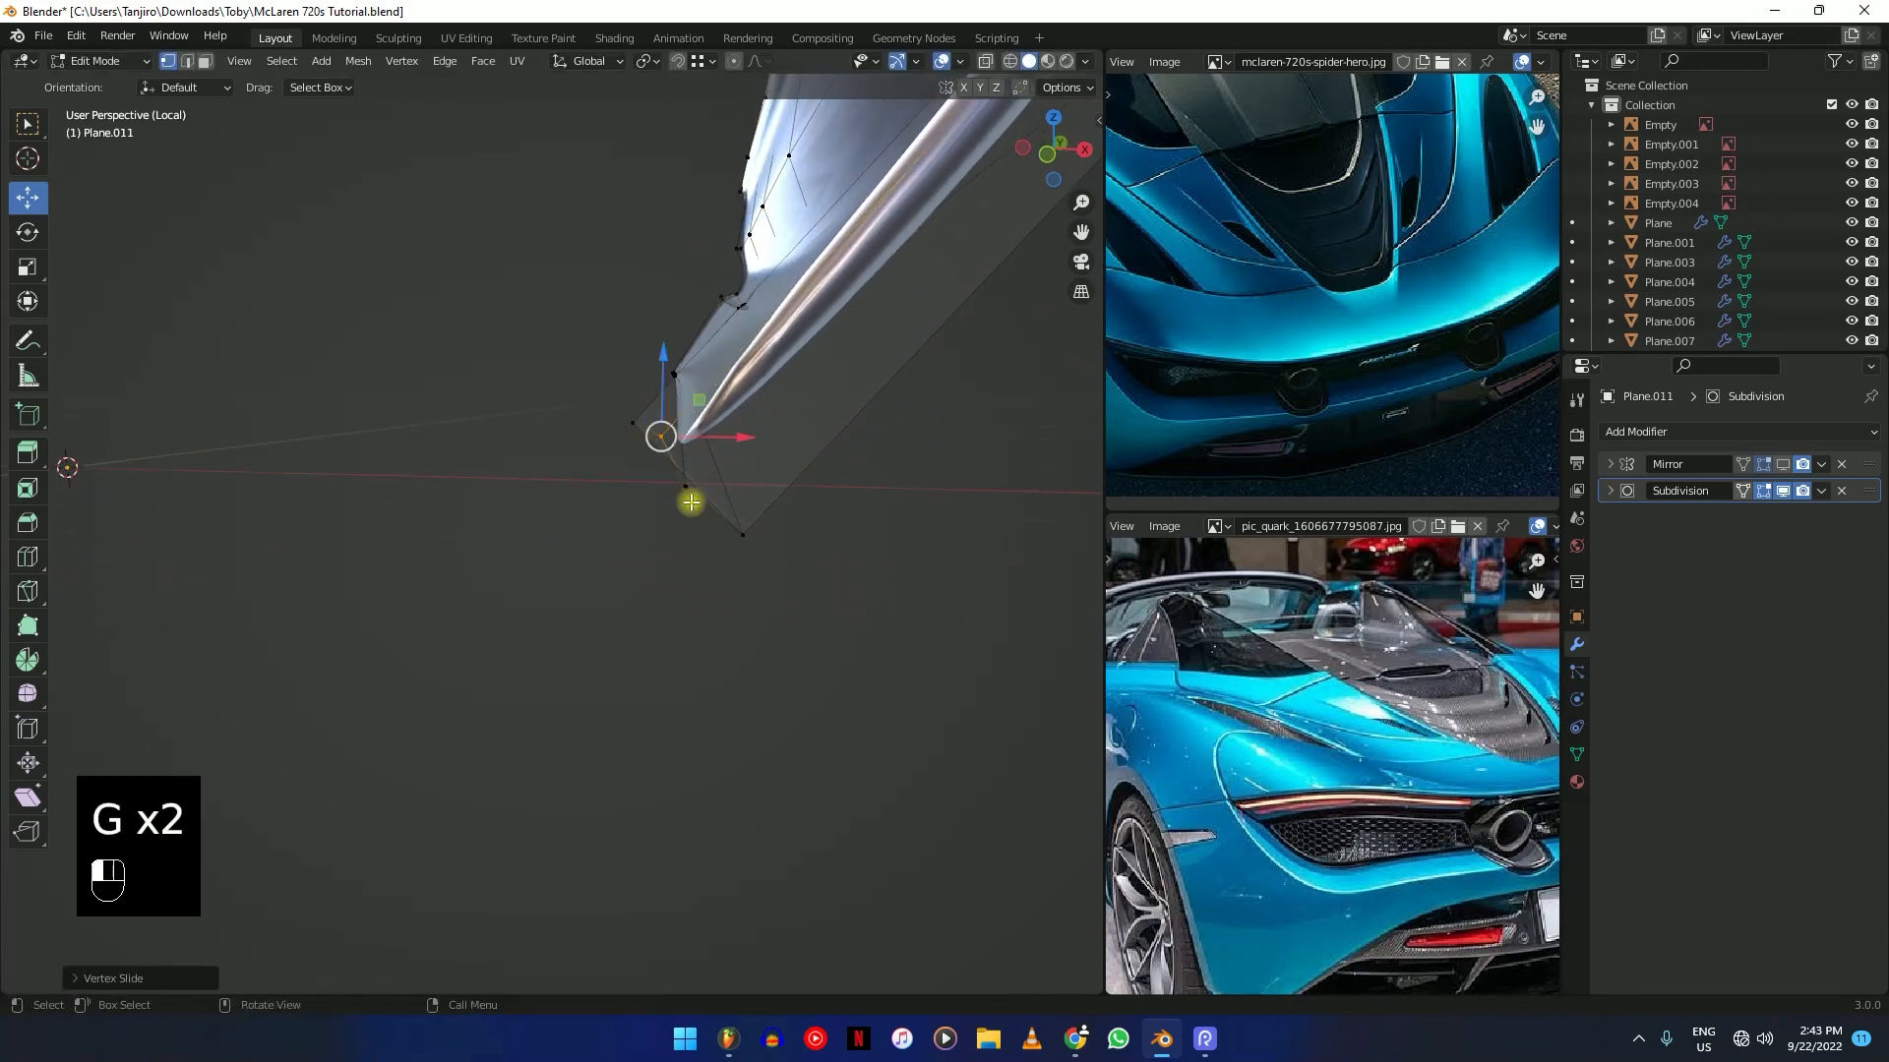
key("KP_1")
key("g")
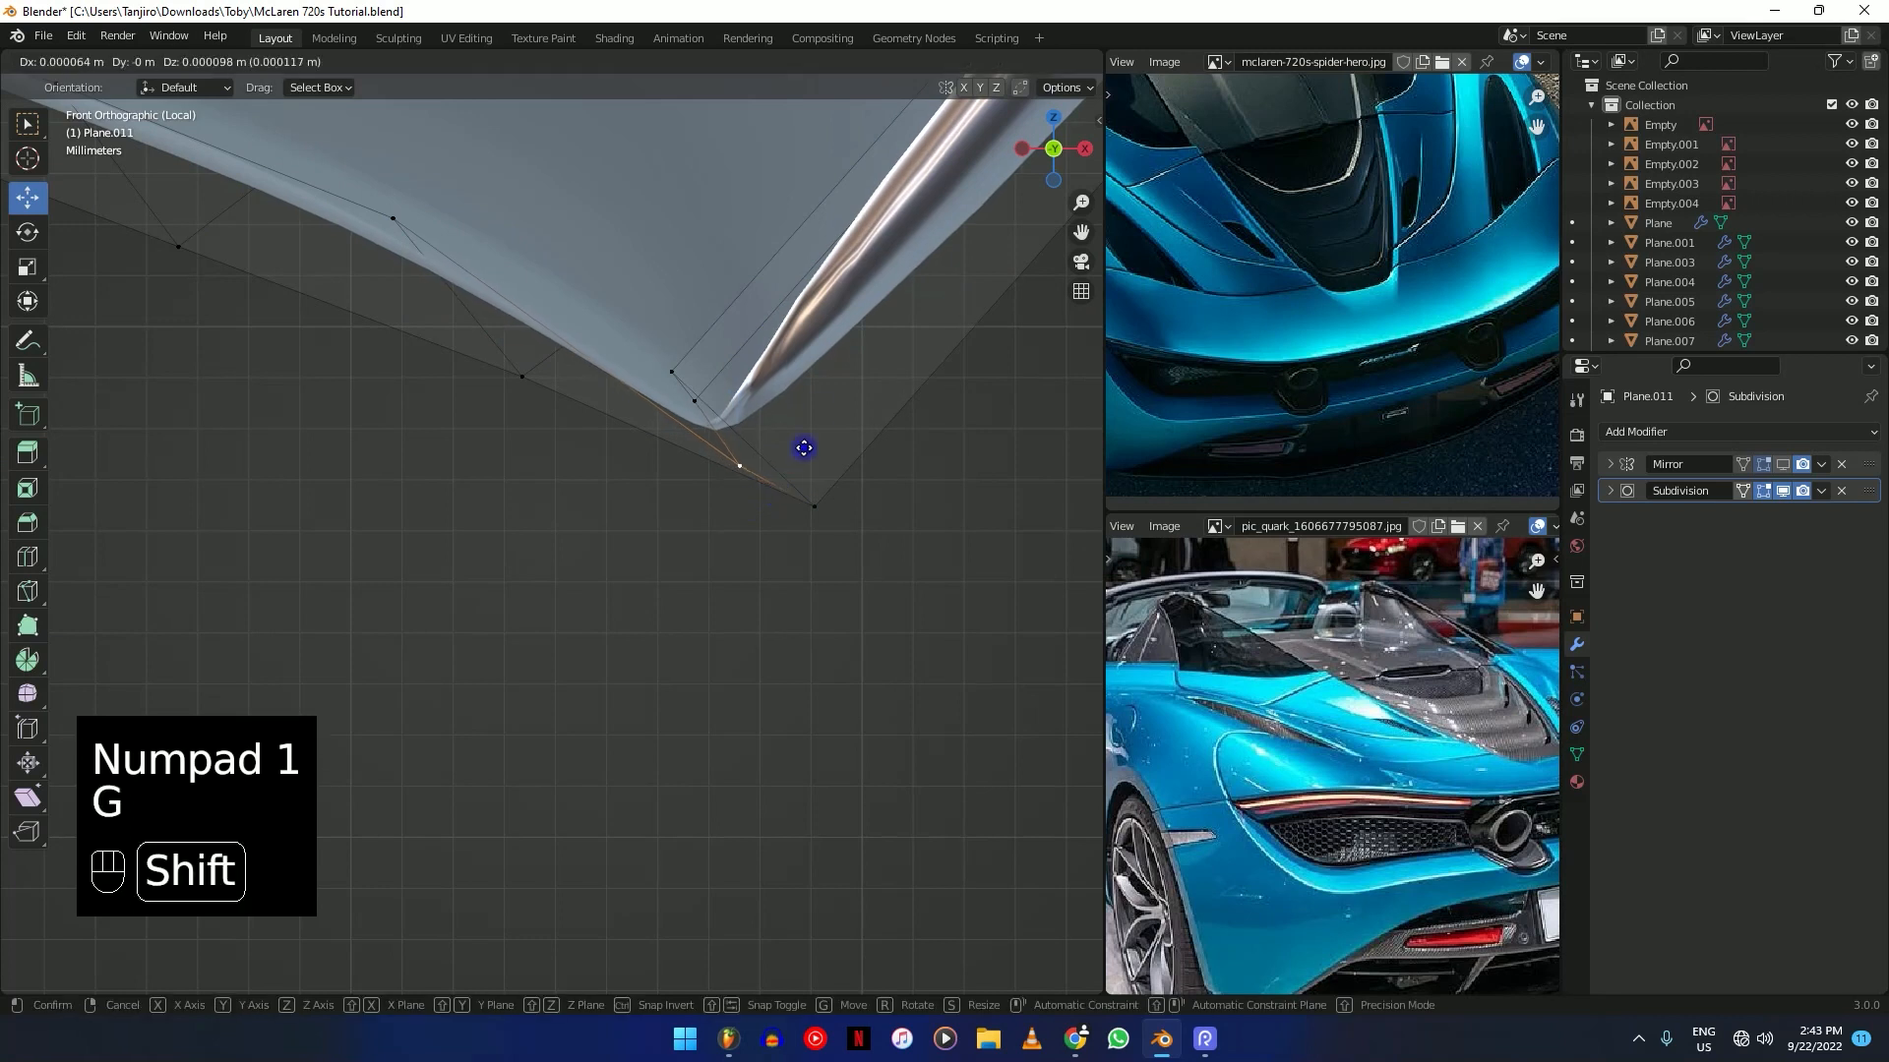
left_click(878, 359)
Examine the adjusted lower front corner and the panel's rim from several angles, in wireframe and shaded display.
middle_click_drag(878, 359, 717, 548)
key("shift+z")
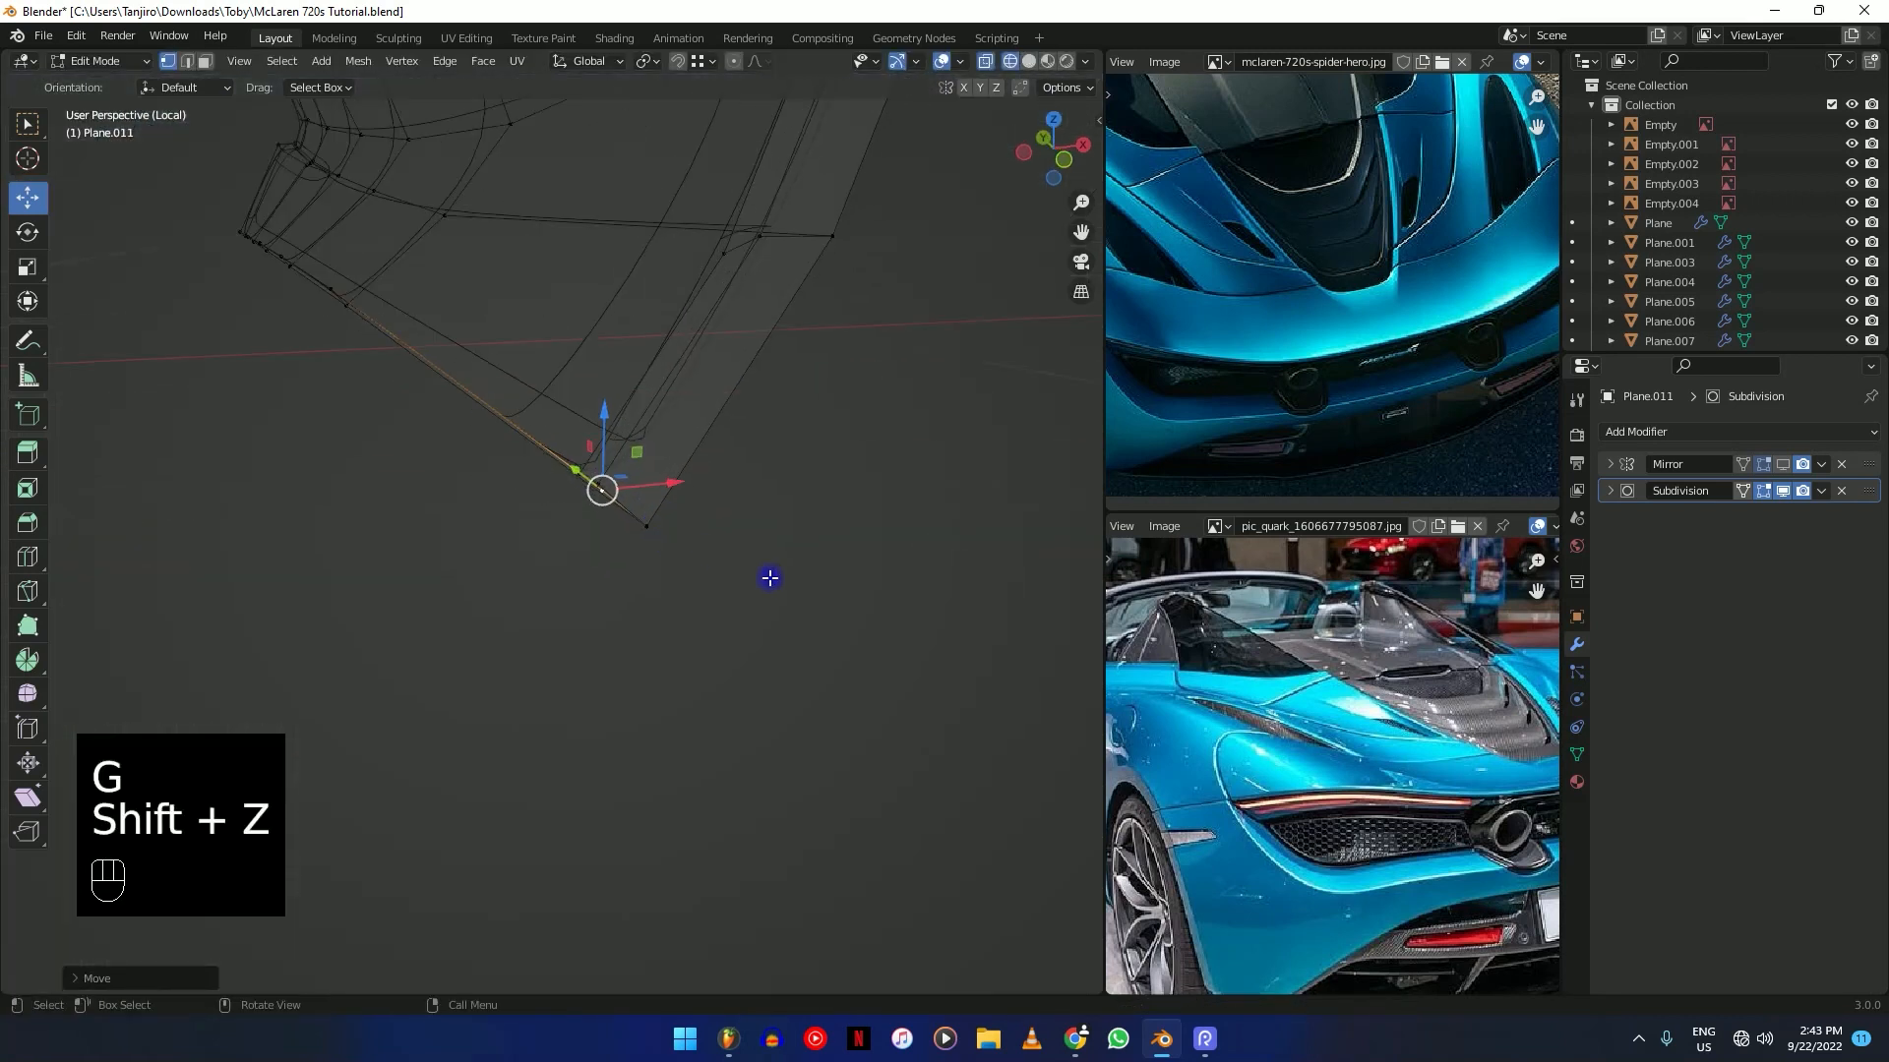
key("shift+z")
middle_click_drag(736, 375, 704, 587)
scroll(704, 586, "down", 5)
middle_click_drag(801, 423, 700, 551)
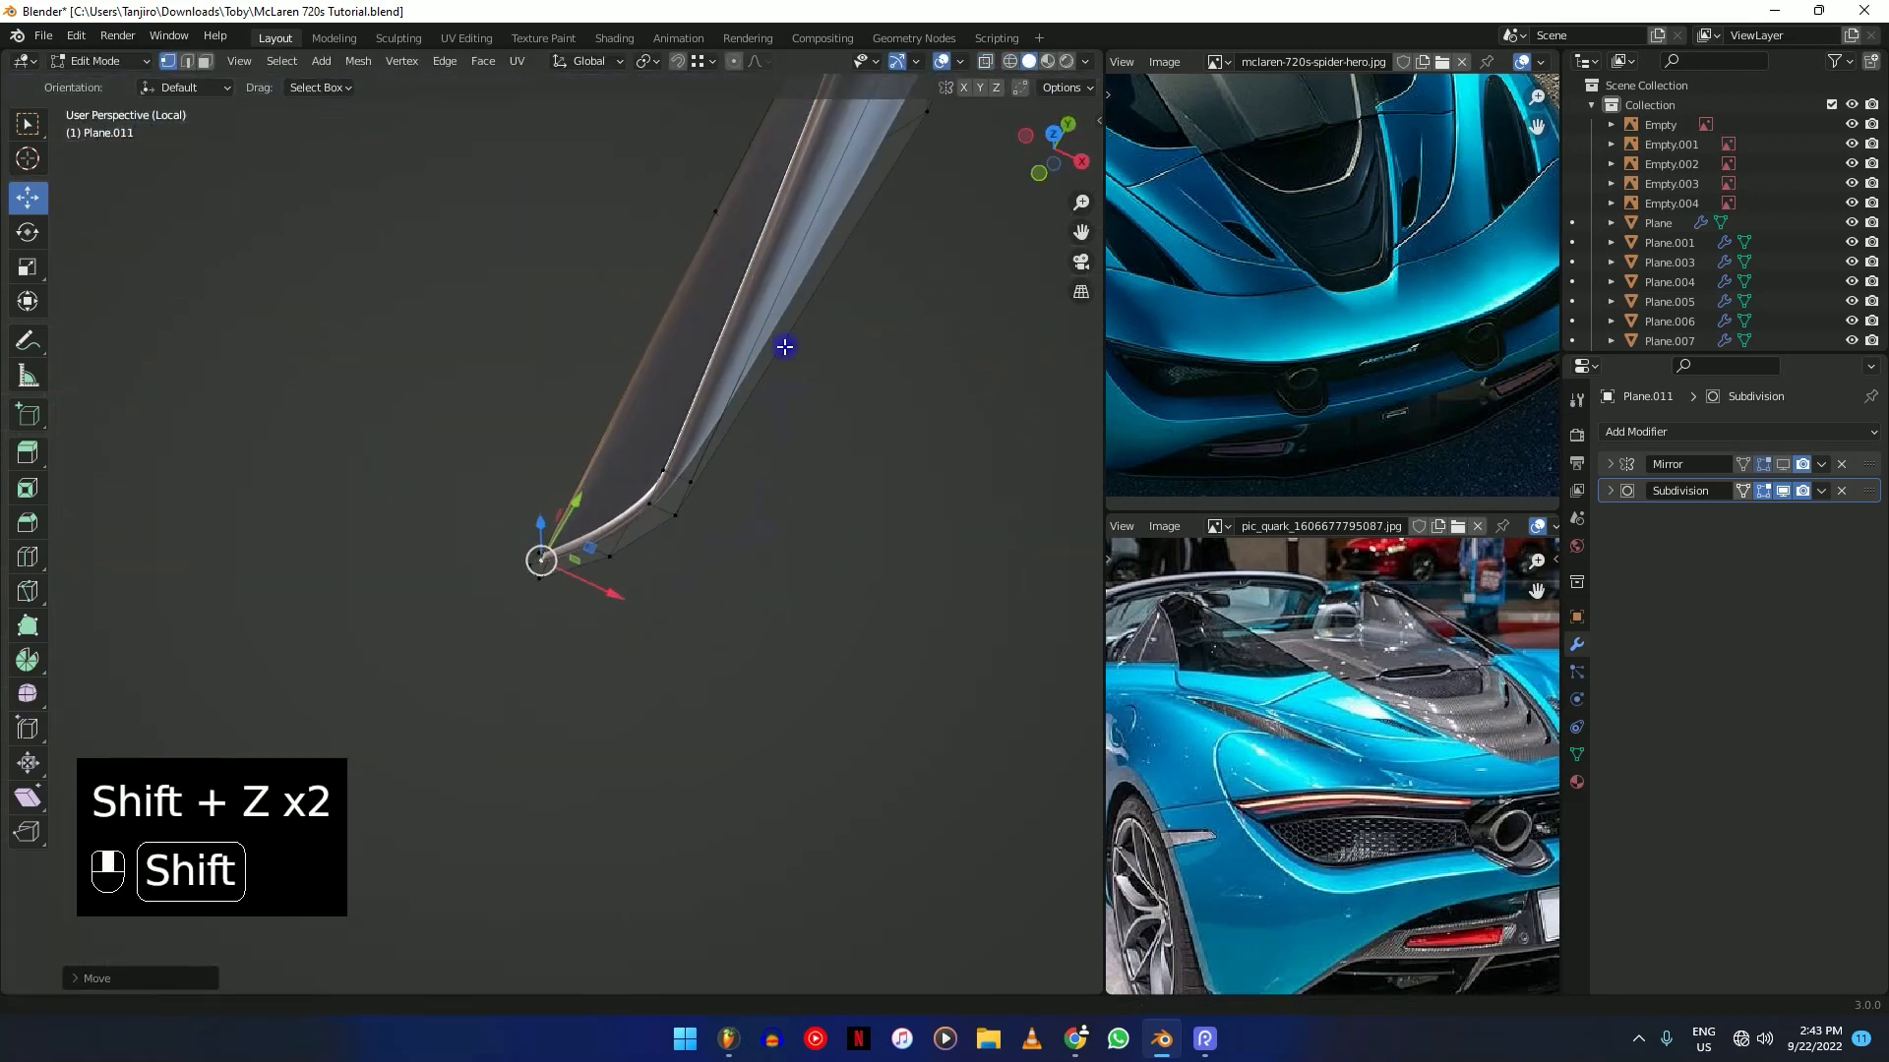
middle_click_drag(784, 350, 672, 640, "shift")
scroll(672, 640, "up", 4)
scroll(671, 640, "down", 6)
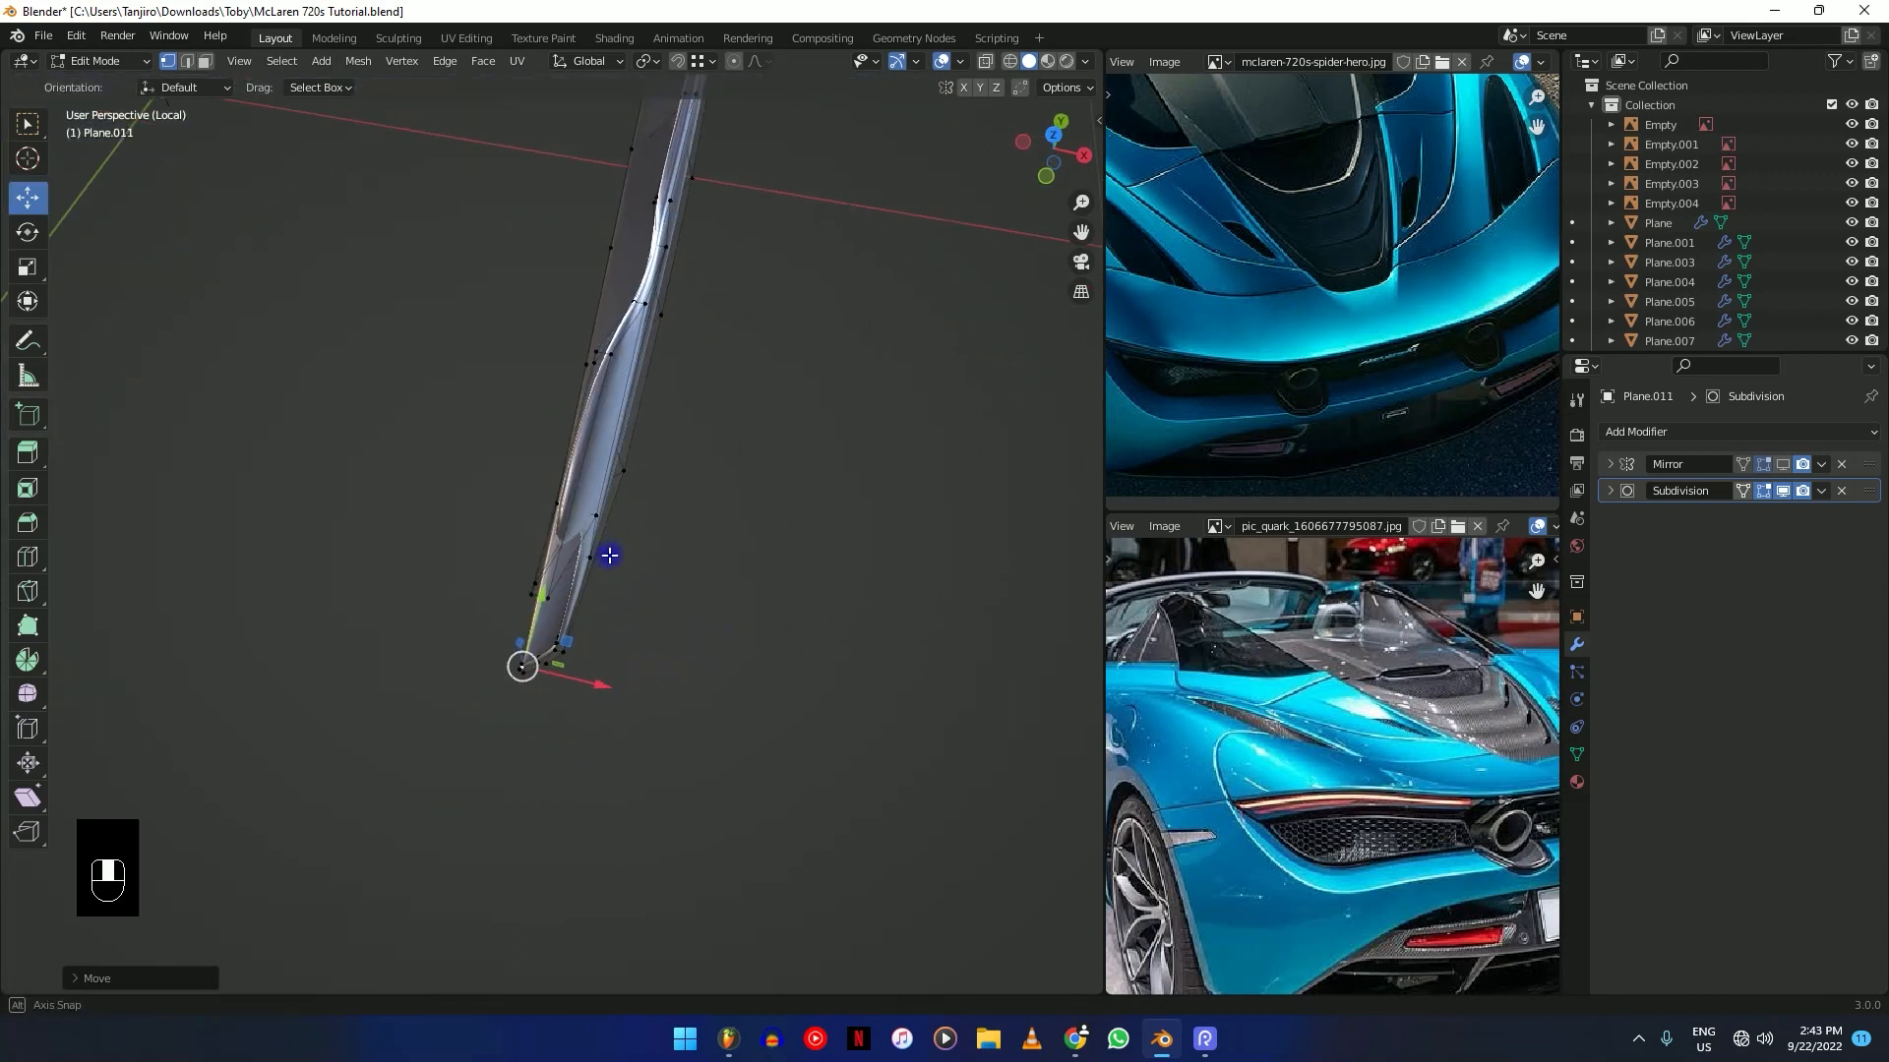
middle_click_drag(705, 545, 675, 674)
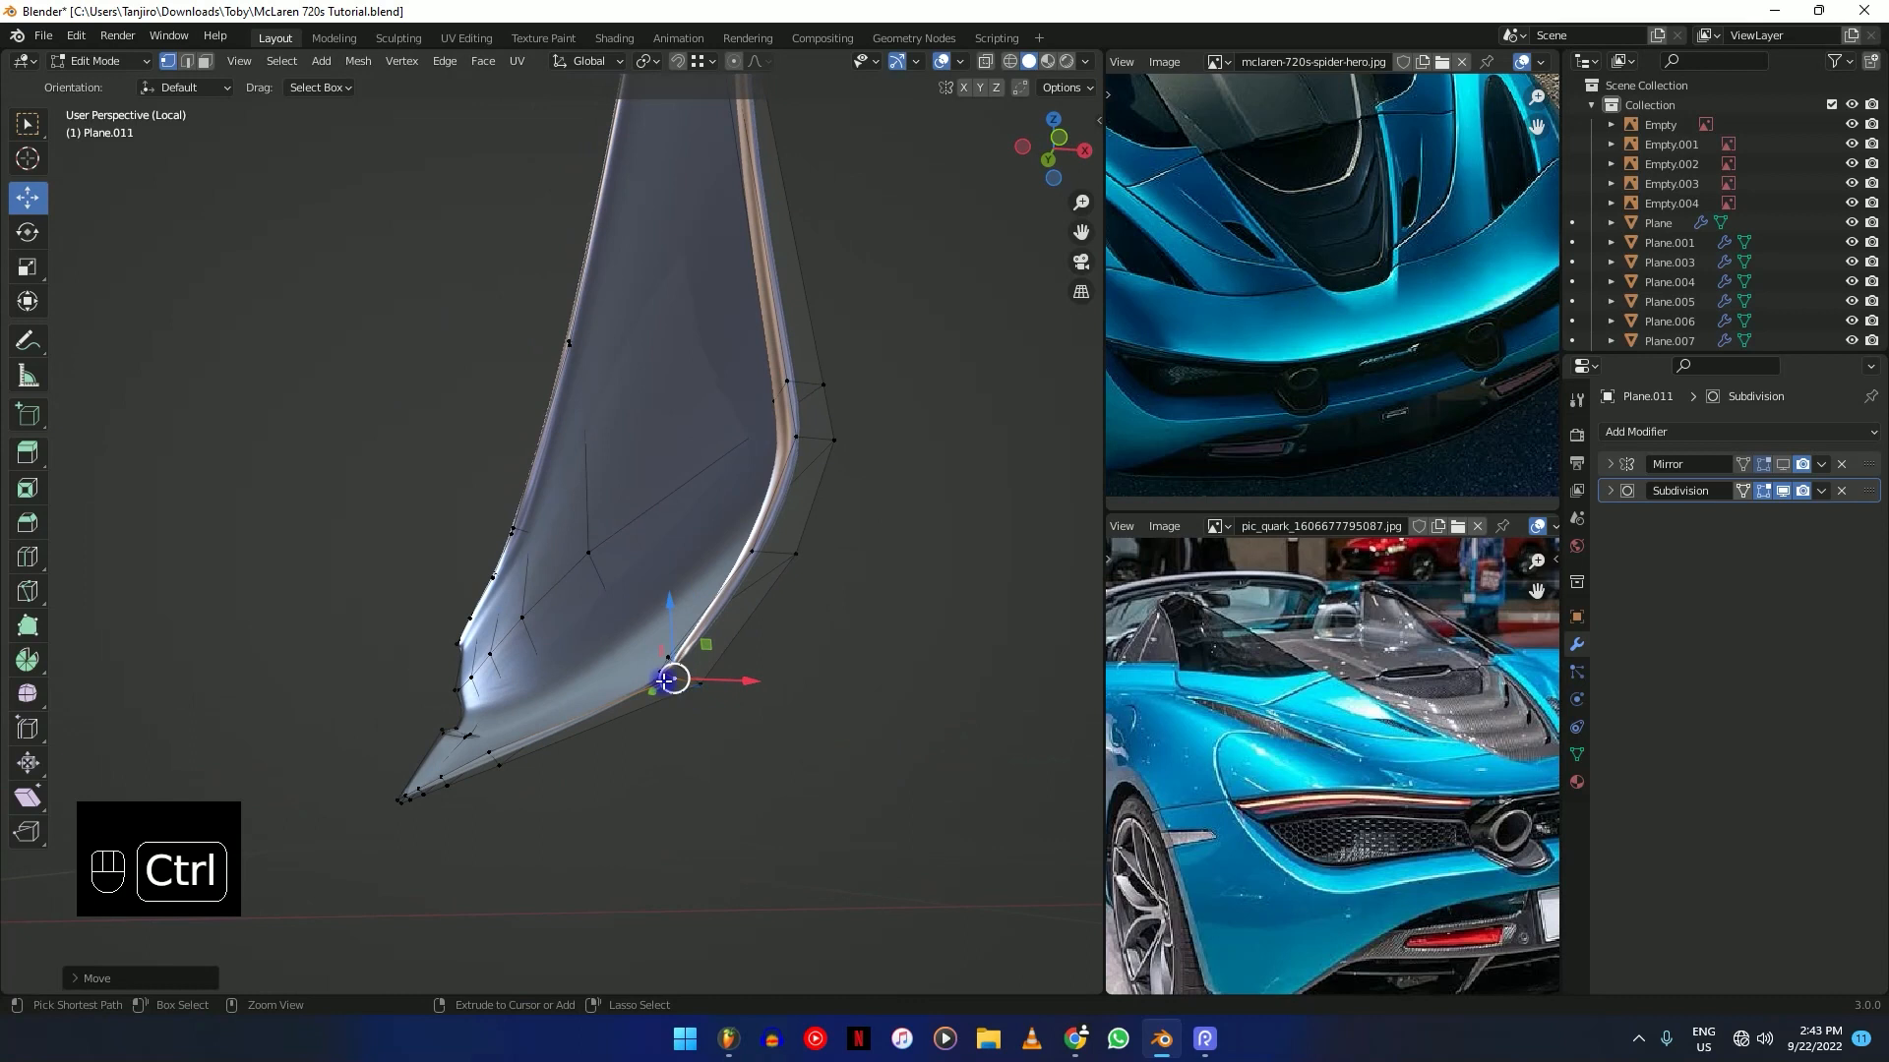
Add an edge loop around the panel's rim thickness and offset it along its normals with Shrink/Fatten.
key("ctrl+r")
left_click(490, 762)
left_click(466, 740)
middle_click_drag(551, 639, 764, 556)
key("shift+z")
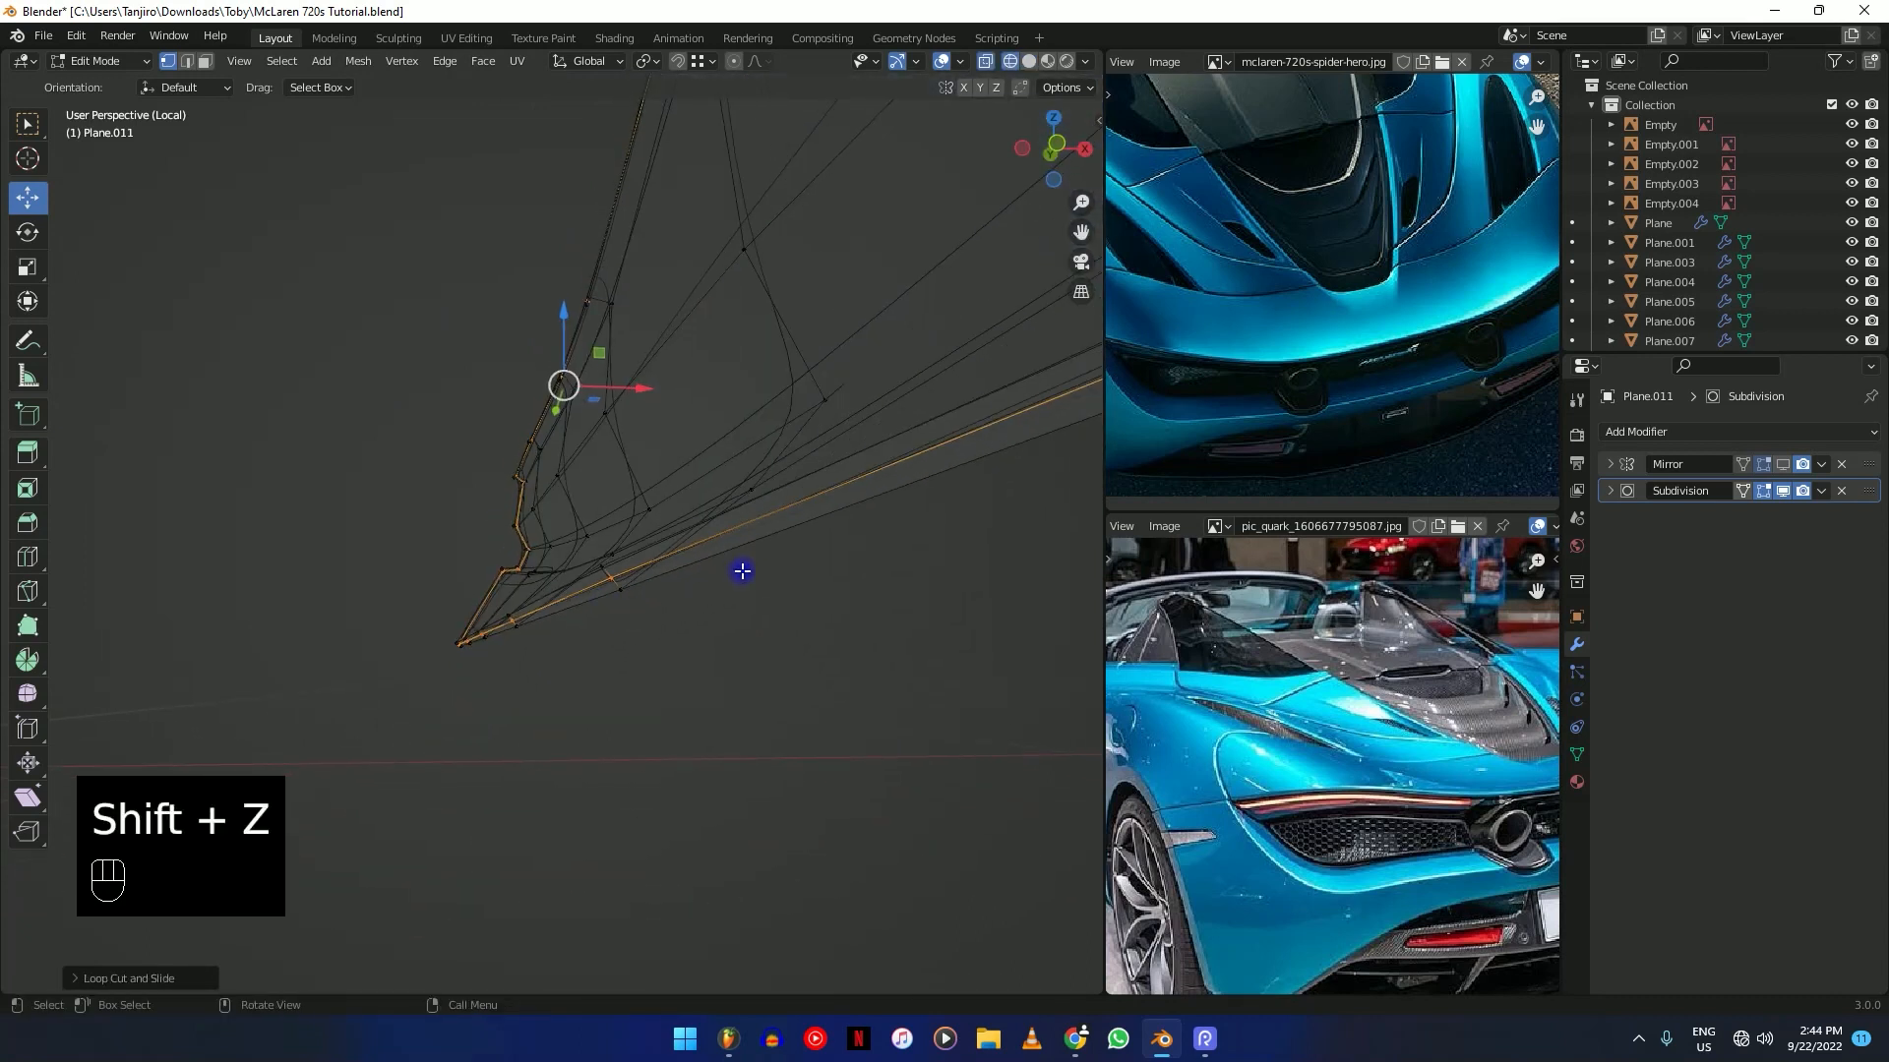
key("shift+z")
mouse_move(750, 416)
middle_mouse_down()
mouse_move(836, 325)
mouse_move(682, 469)
mouse_move(734, 438)
mouse_move(771, 316)
mouse_move(898, 282)
mouse_move(768, 344)
mouse_move(744, 497)
middle_mouse_up()
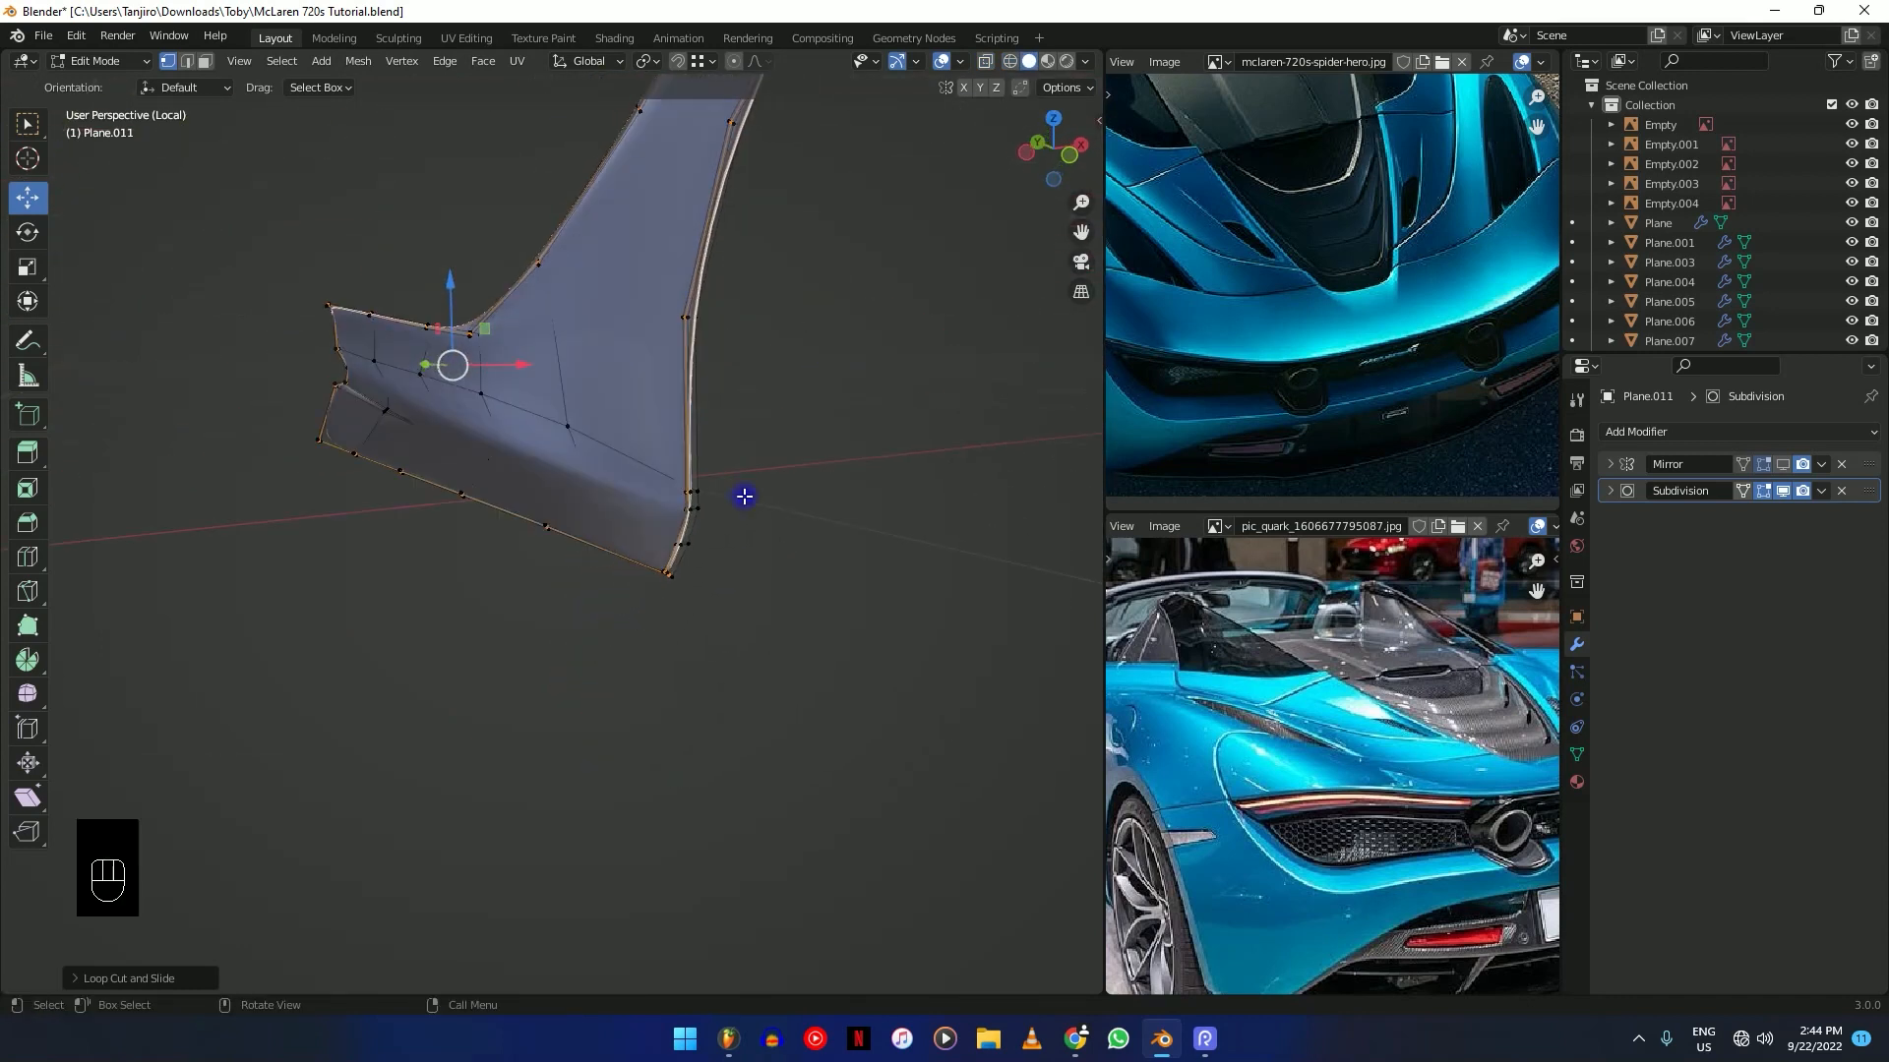
middle_click_drag(667, 577, 802, 528)
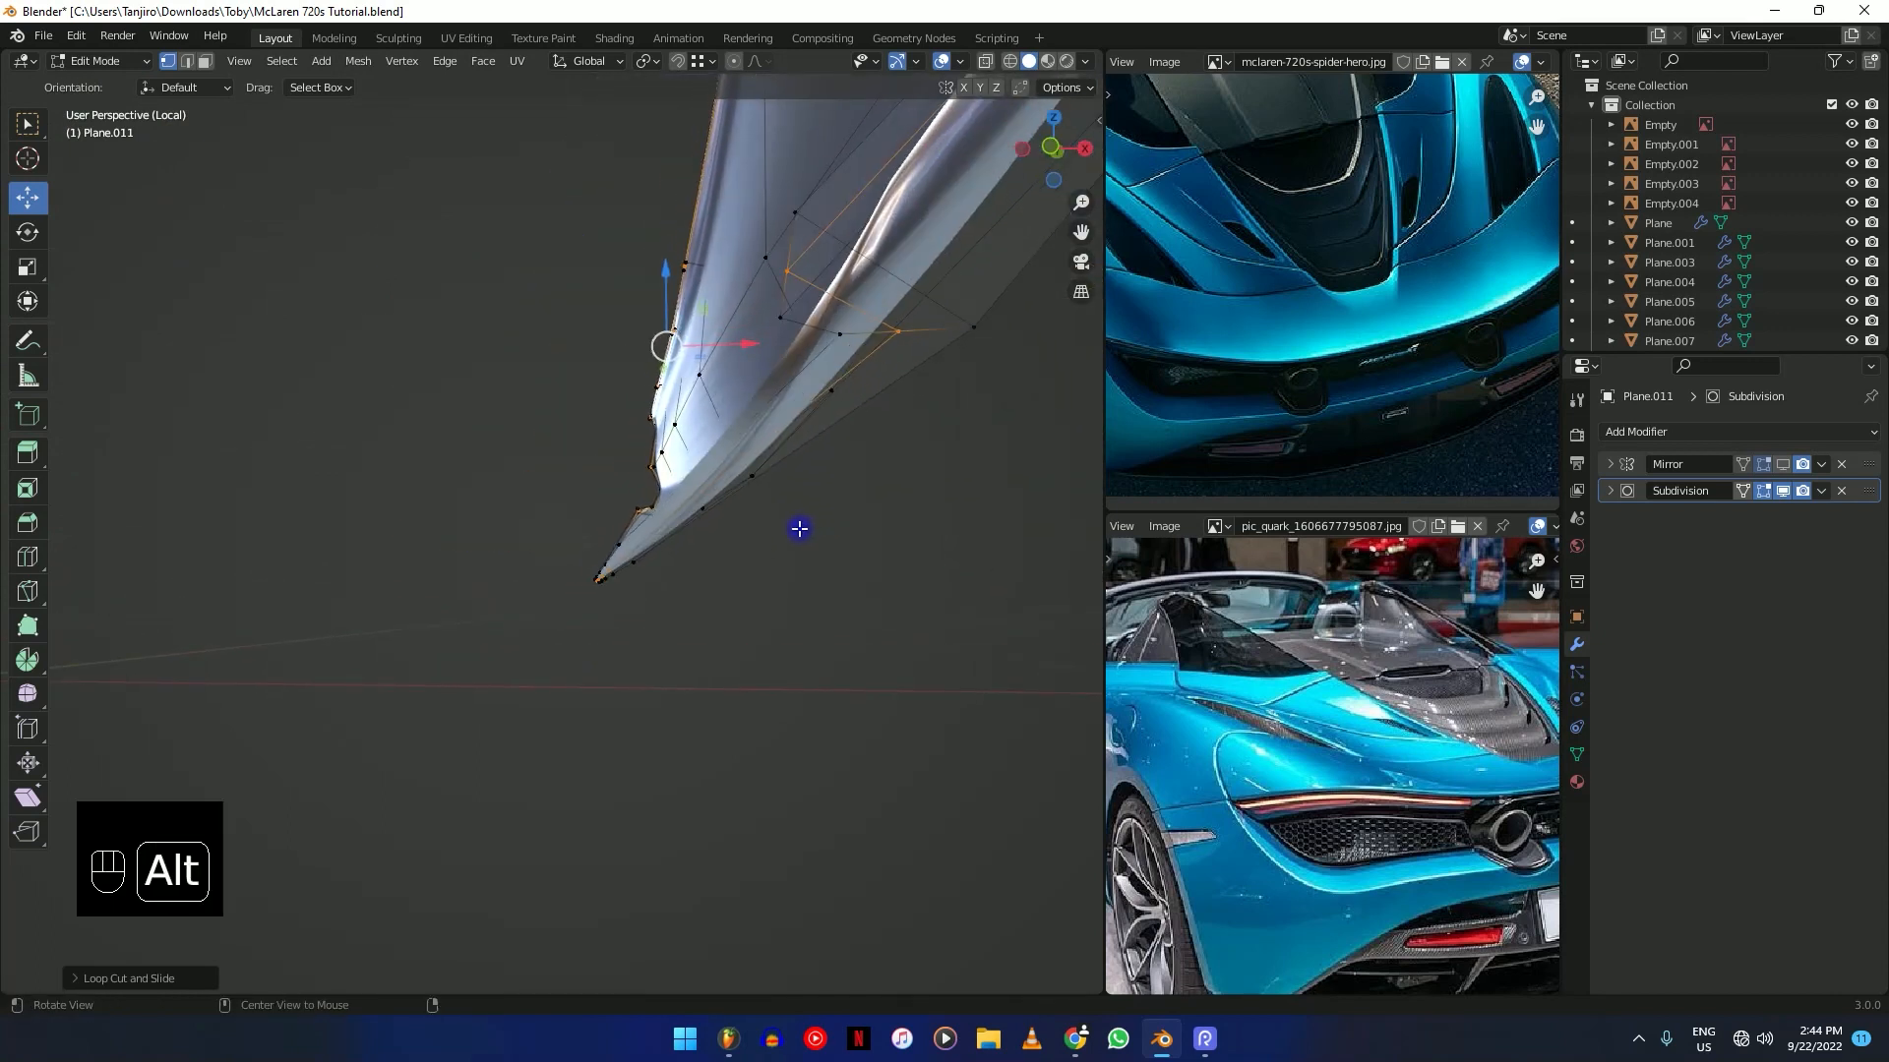
key("alt+s")
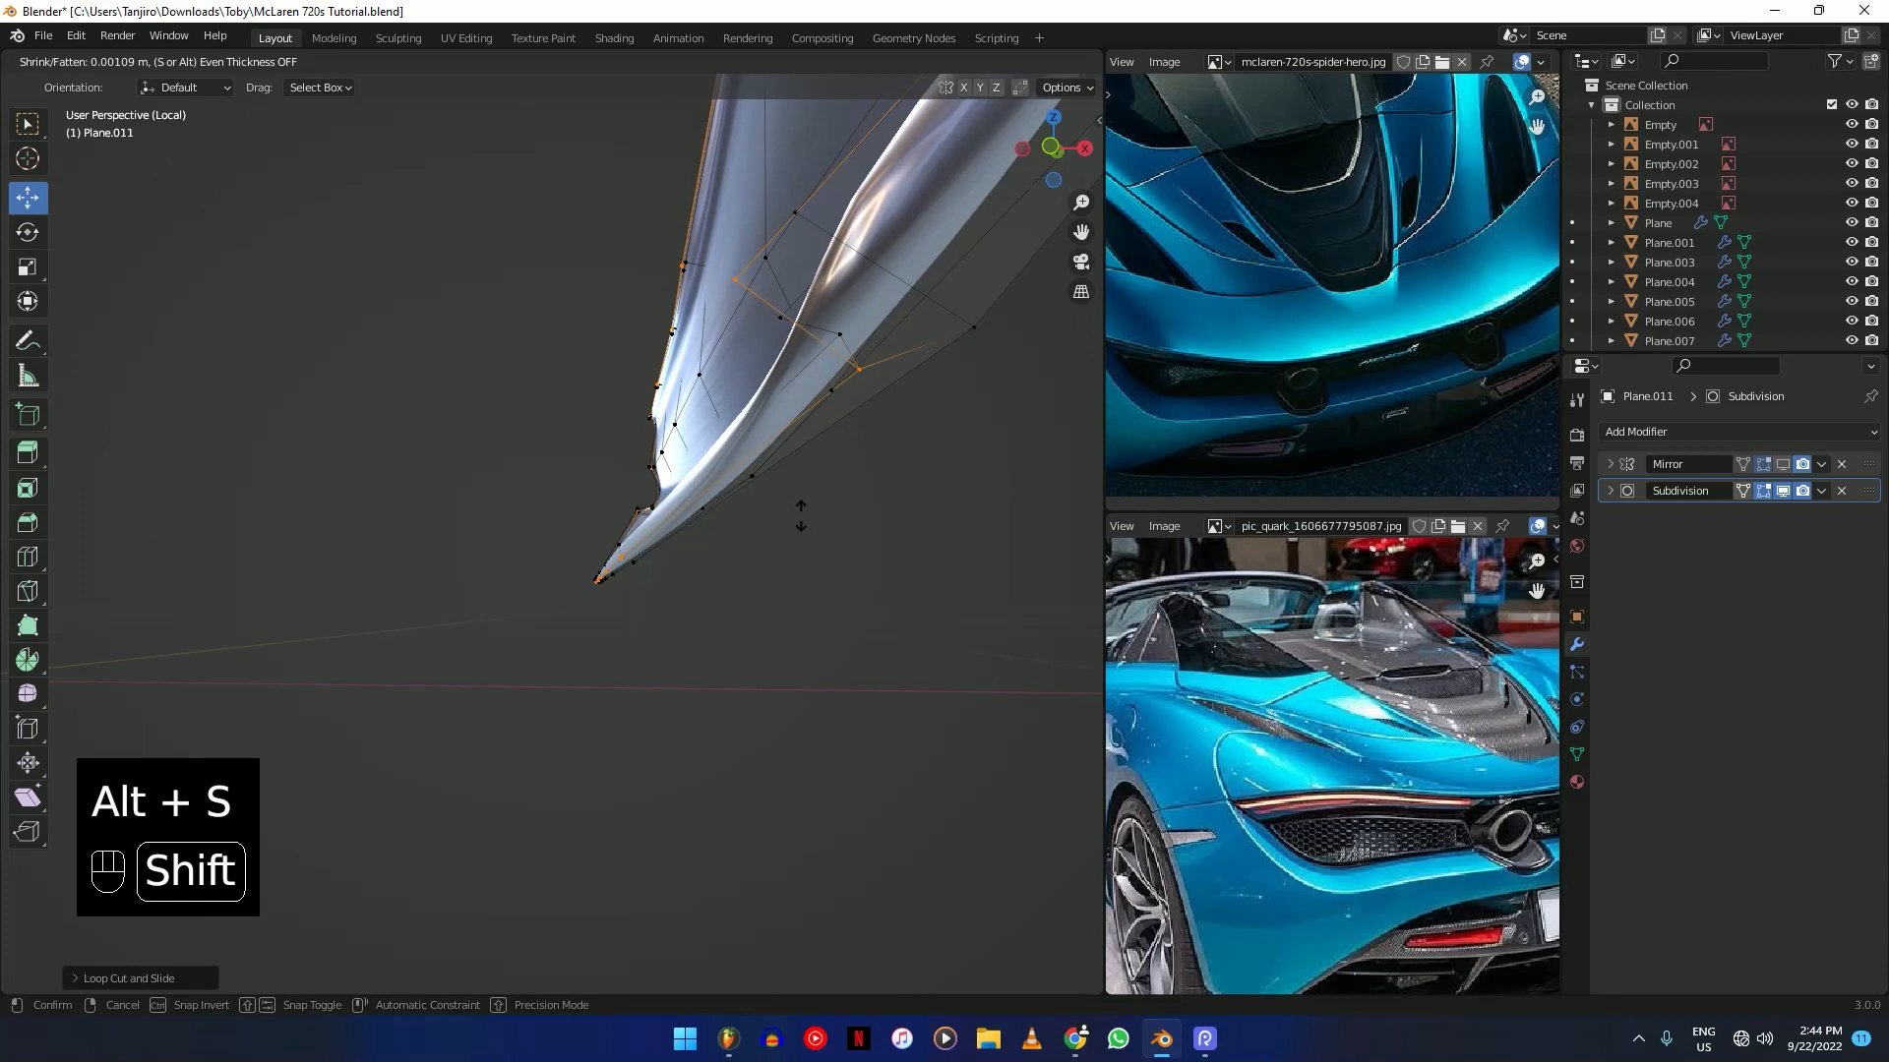
left_click(798, 513)
Bevel the offset rim loop and add an even support loop beside it.
key("ctrl+b")
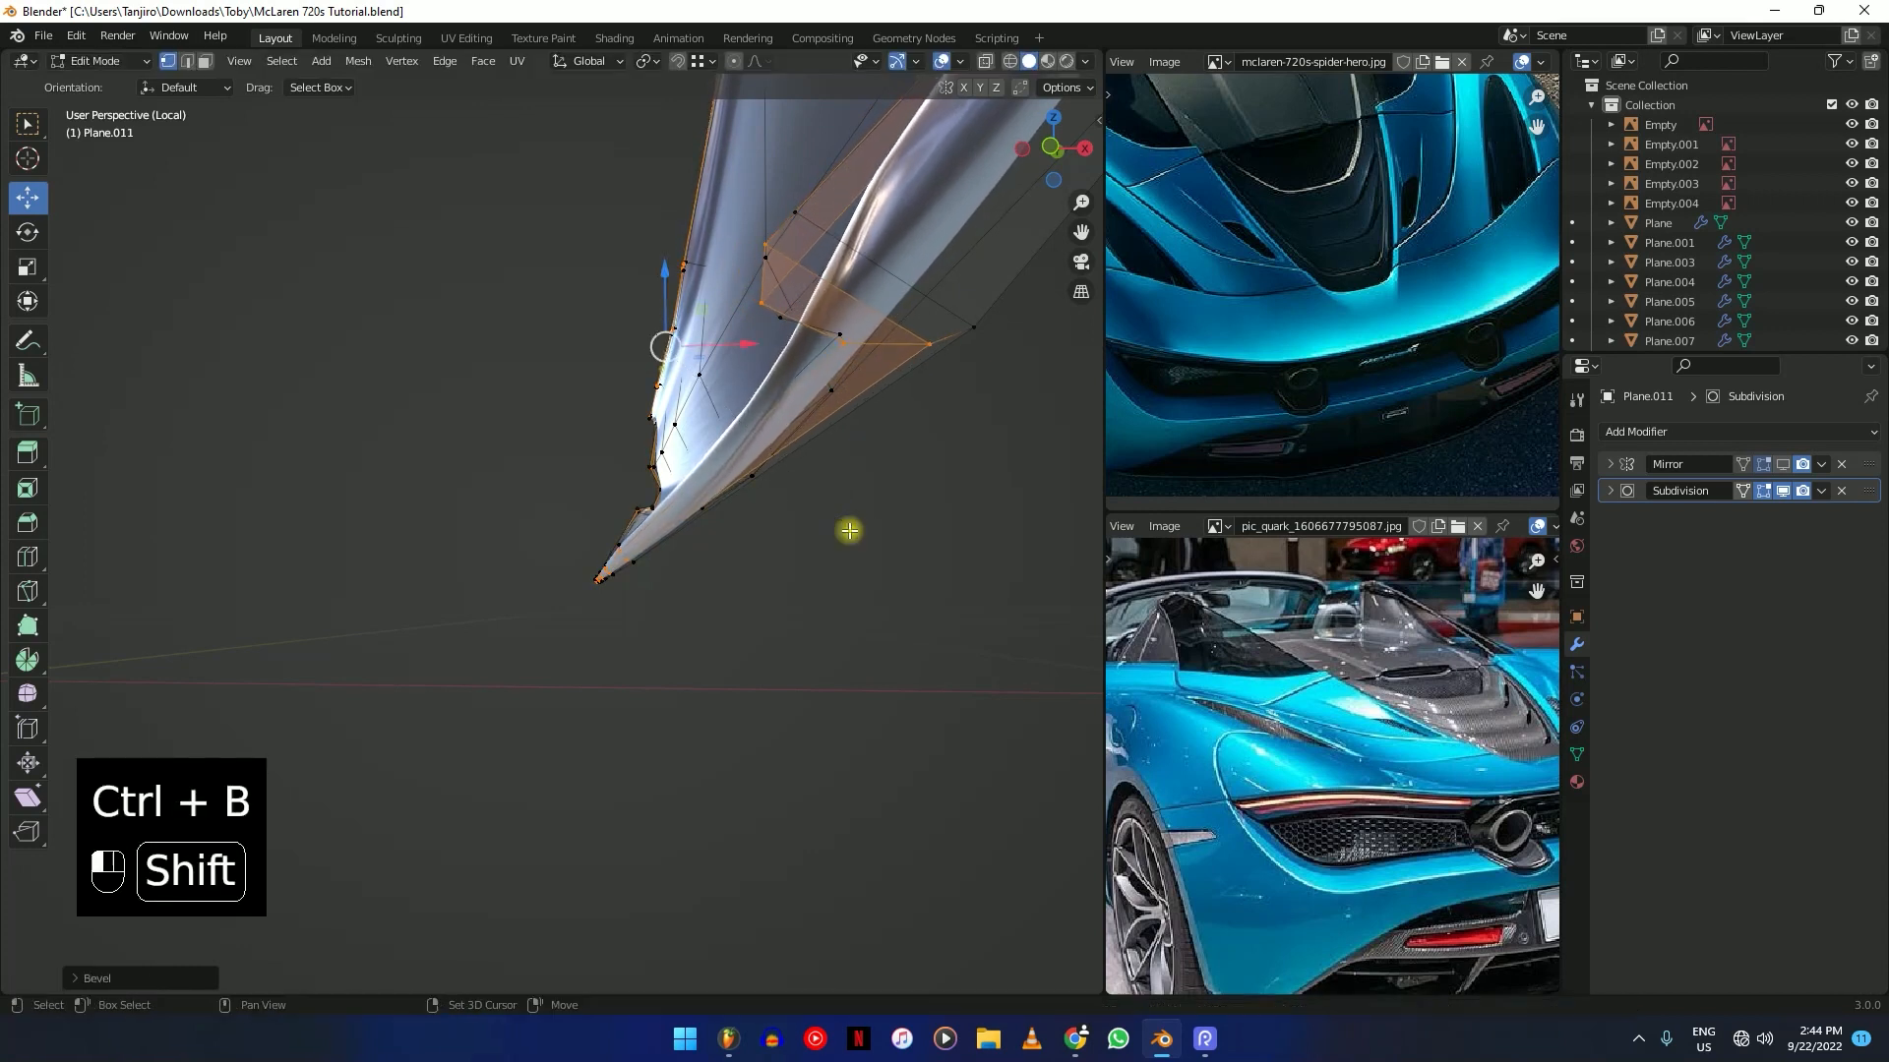
left_click(927, 304)
key("ctrl+r")
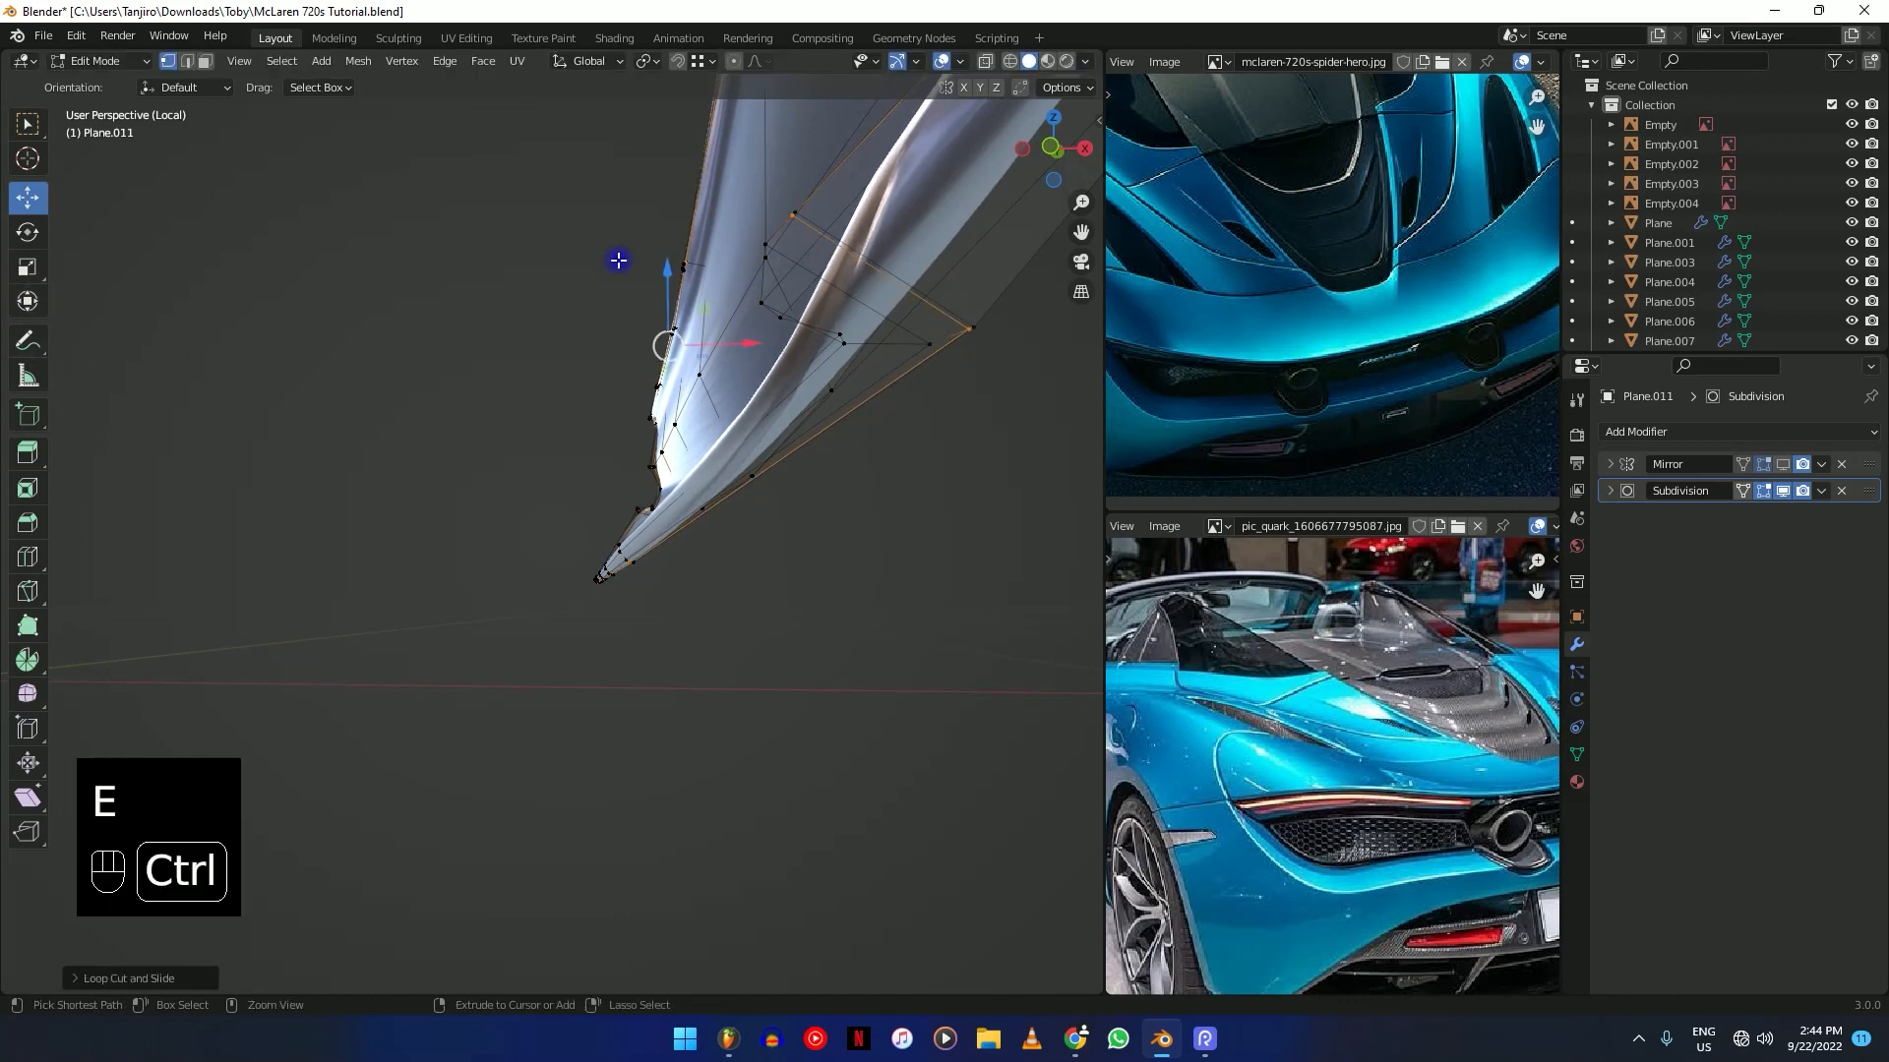
key("ctrl+r")
left_click(945, 342)
key("ctrl+z")
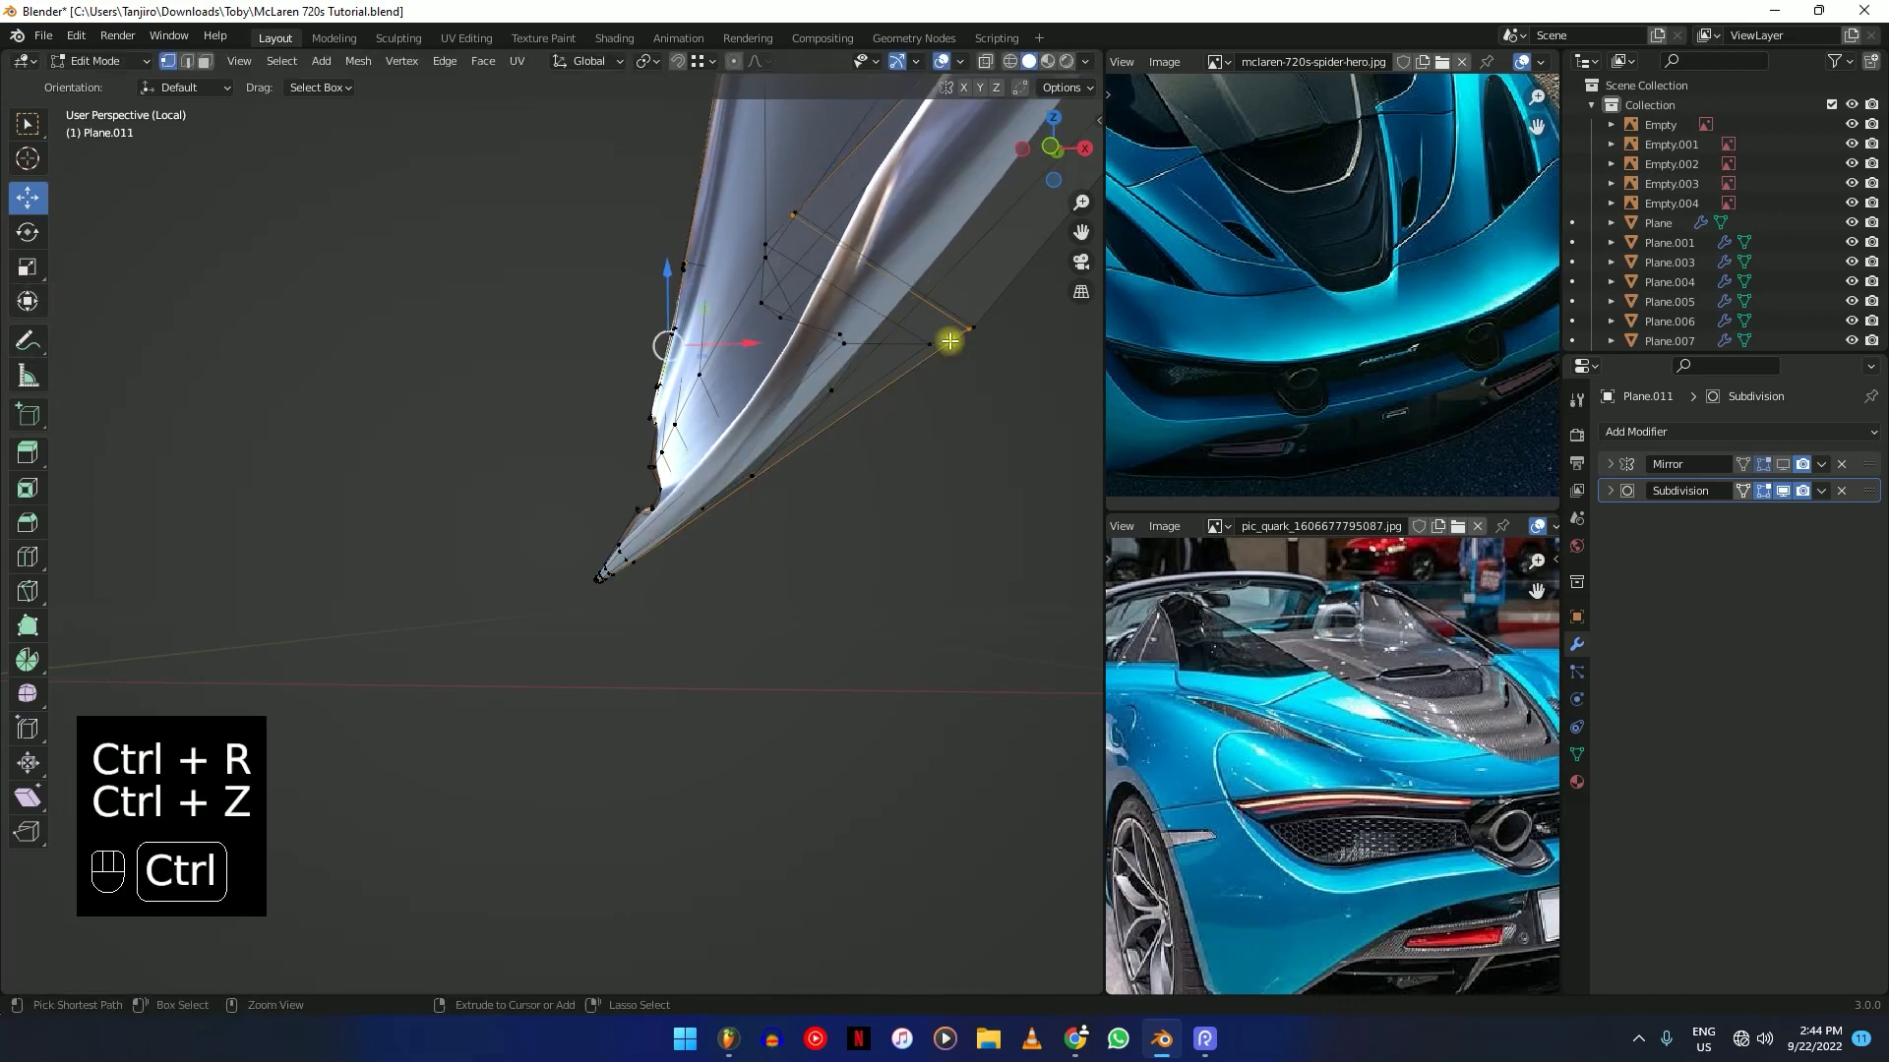
Add another support loop on the rim with even, flipped spacing, then leave mesh editing and check the shaded panel.
key("ctrl+r")
left_click(942, 342)
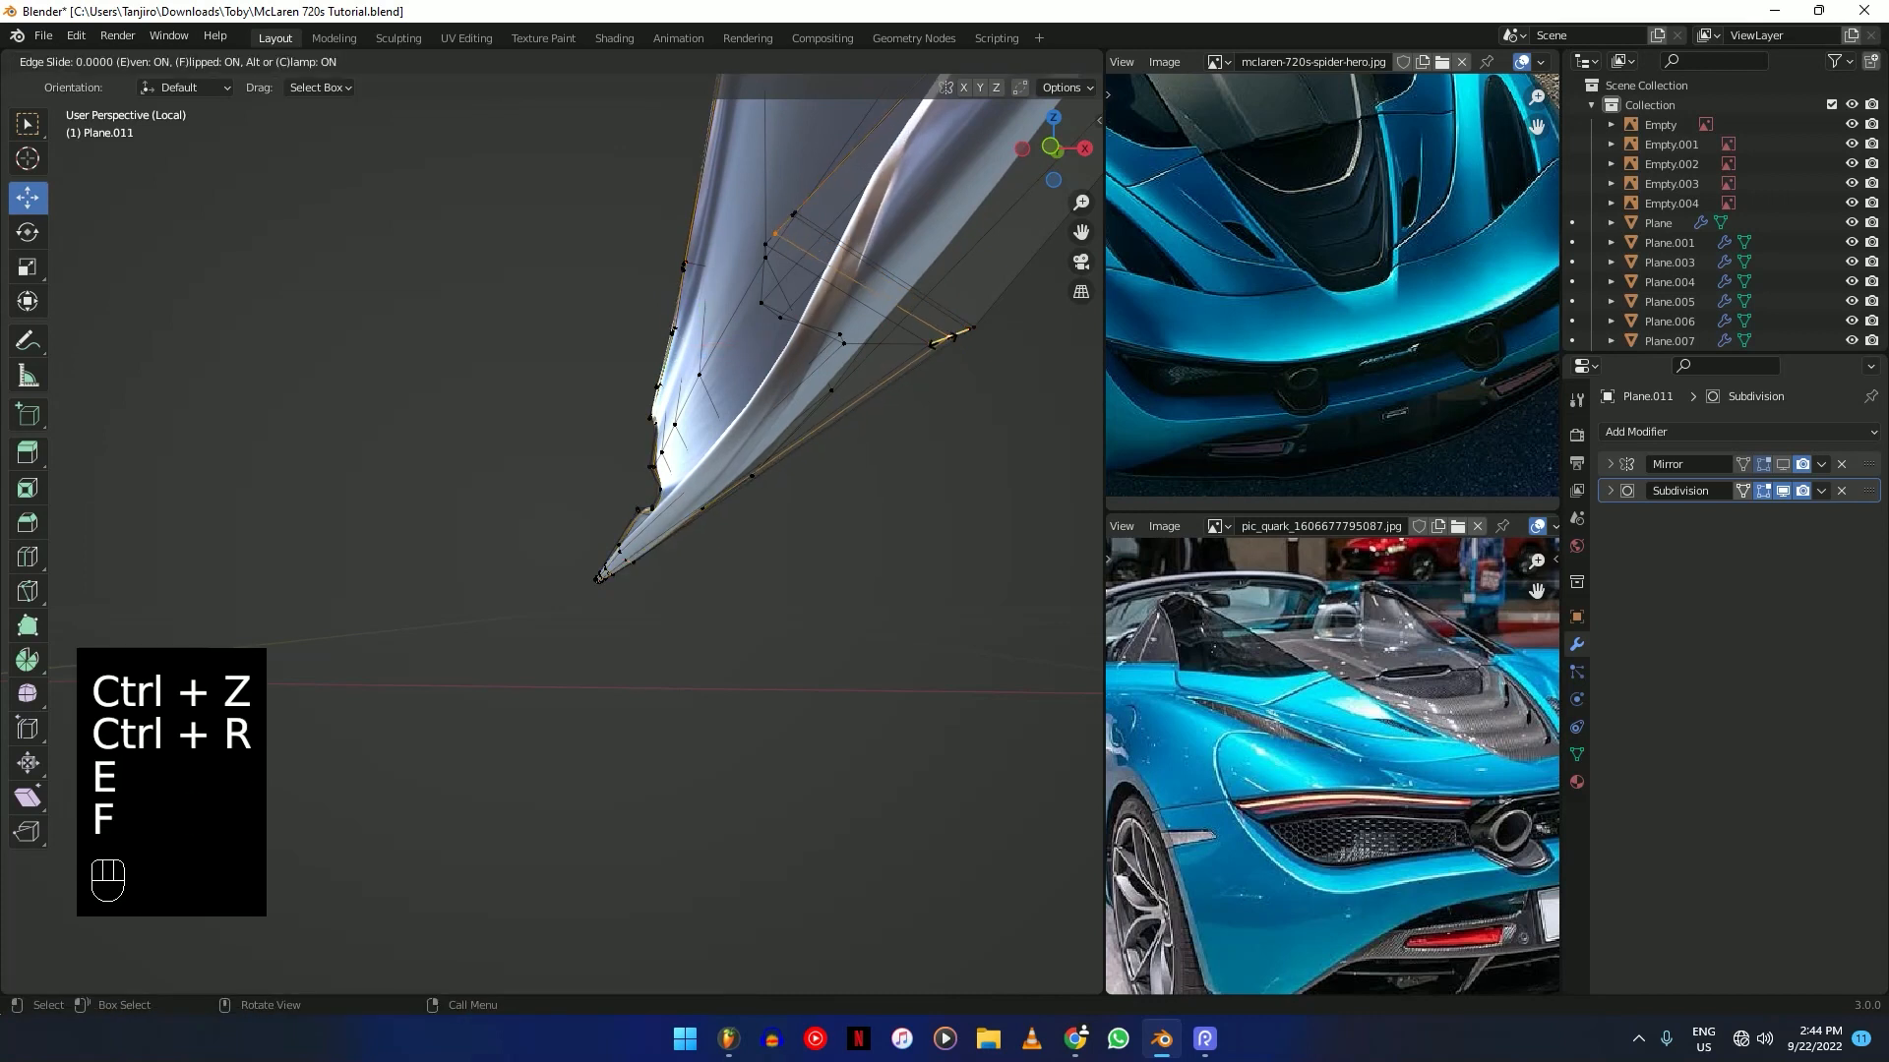
left_click(878, 378)
key("Tab")
middle_click_drag(893, 375, 848, 431)
middle_click_drag(848, 431, 793, 447)
middle_click_drag(883, 209, 897, 303)
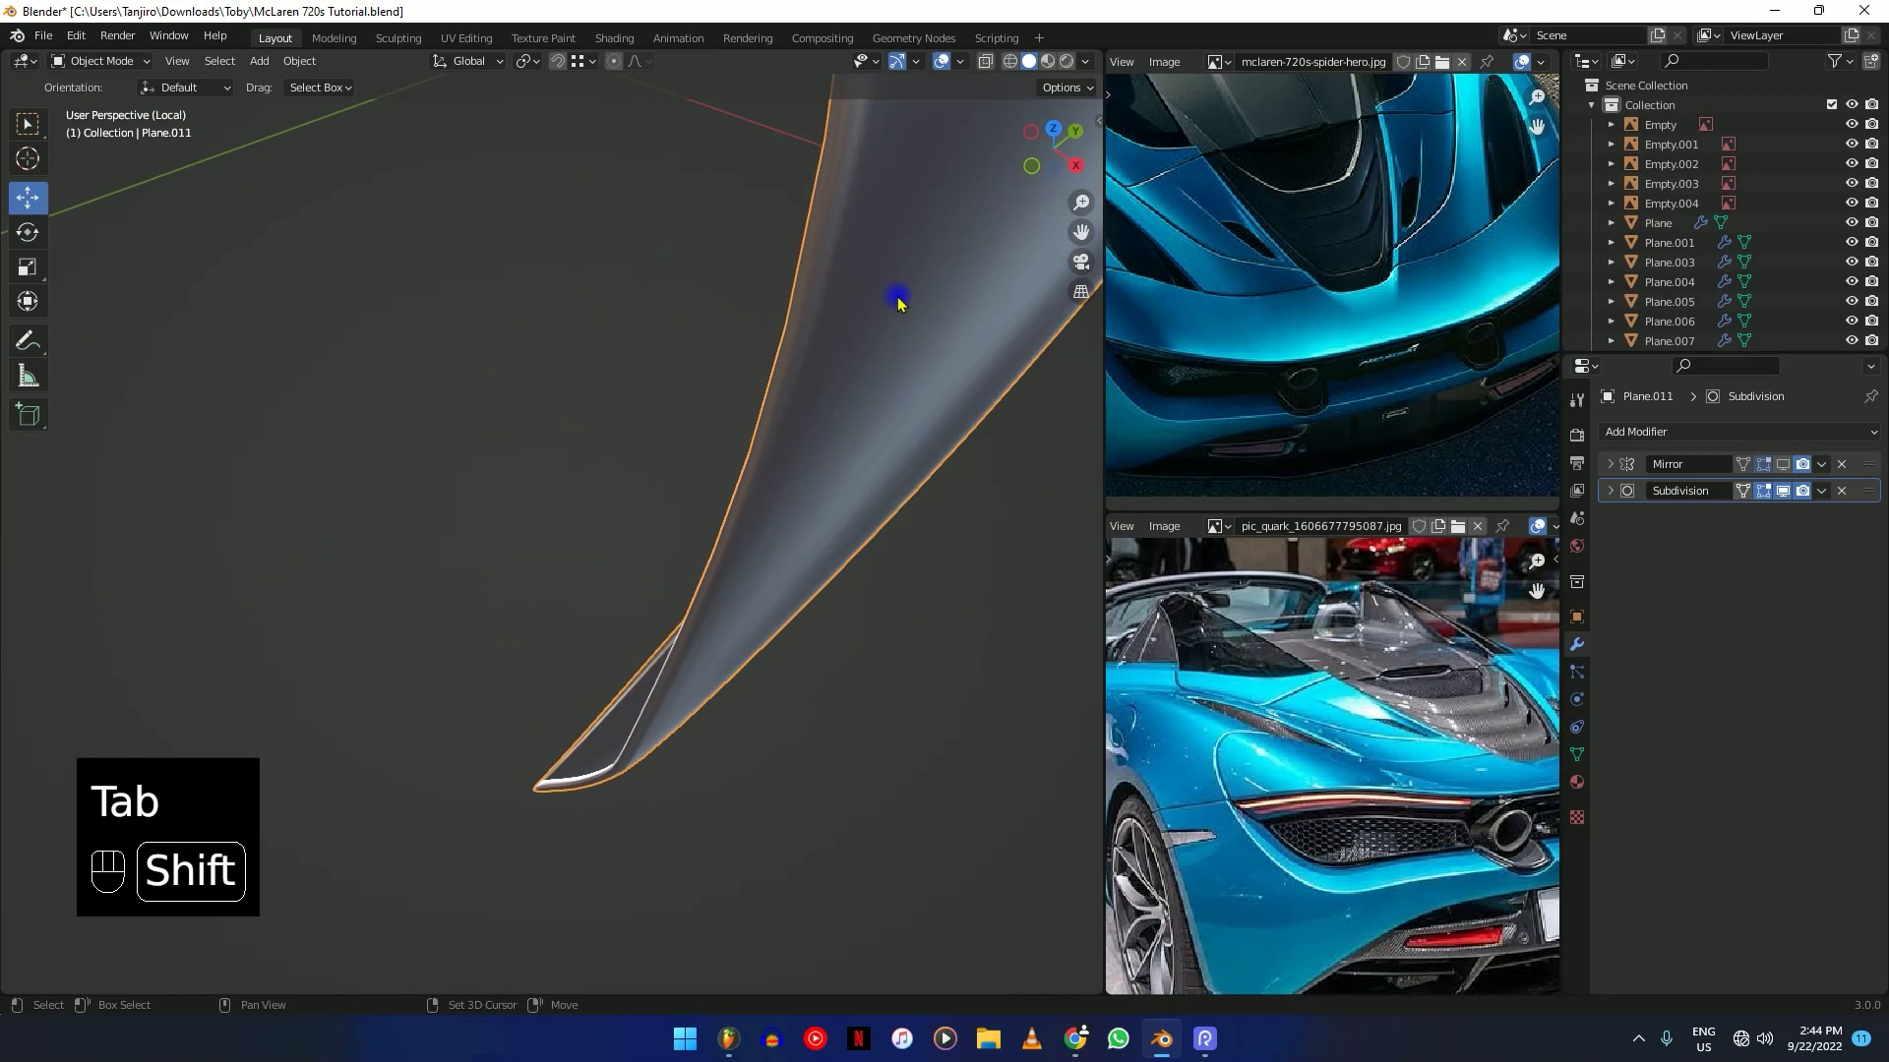
scroll(898, 300, "down", 5)
middle_click_drag(784, 518, 909, 468)
Reopen the panel's mesh and add an even loop cut around the rim, slid close to its outer edge.
key("Tab")
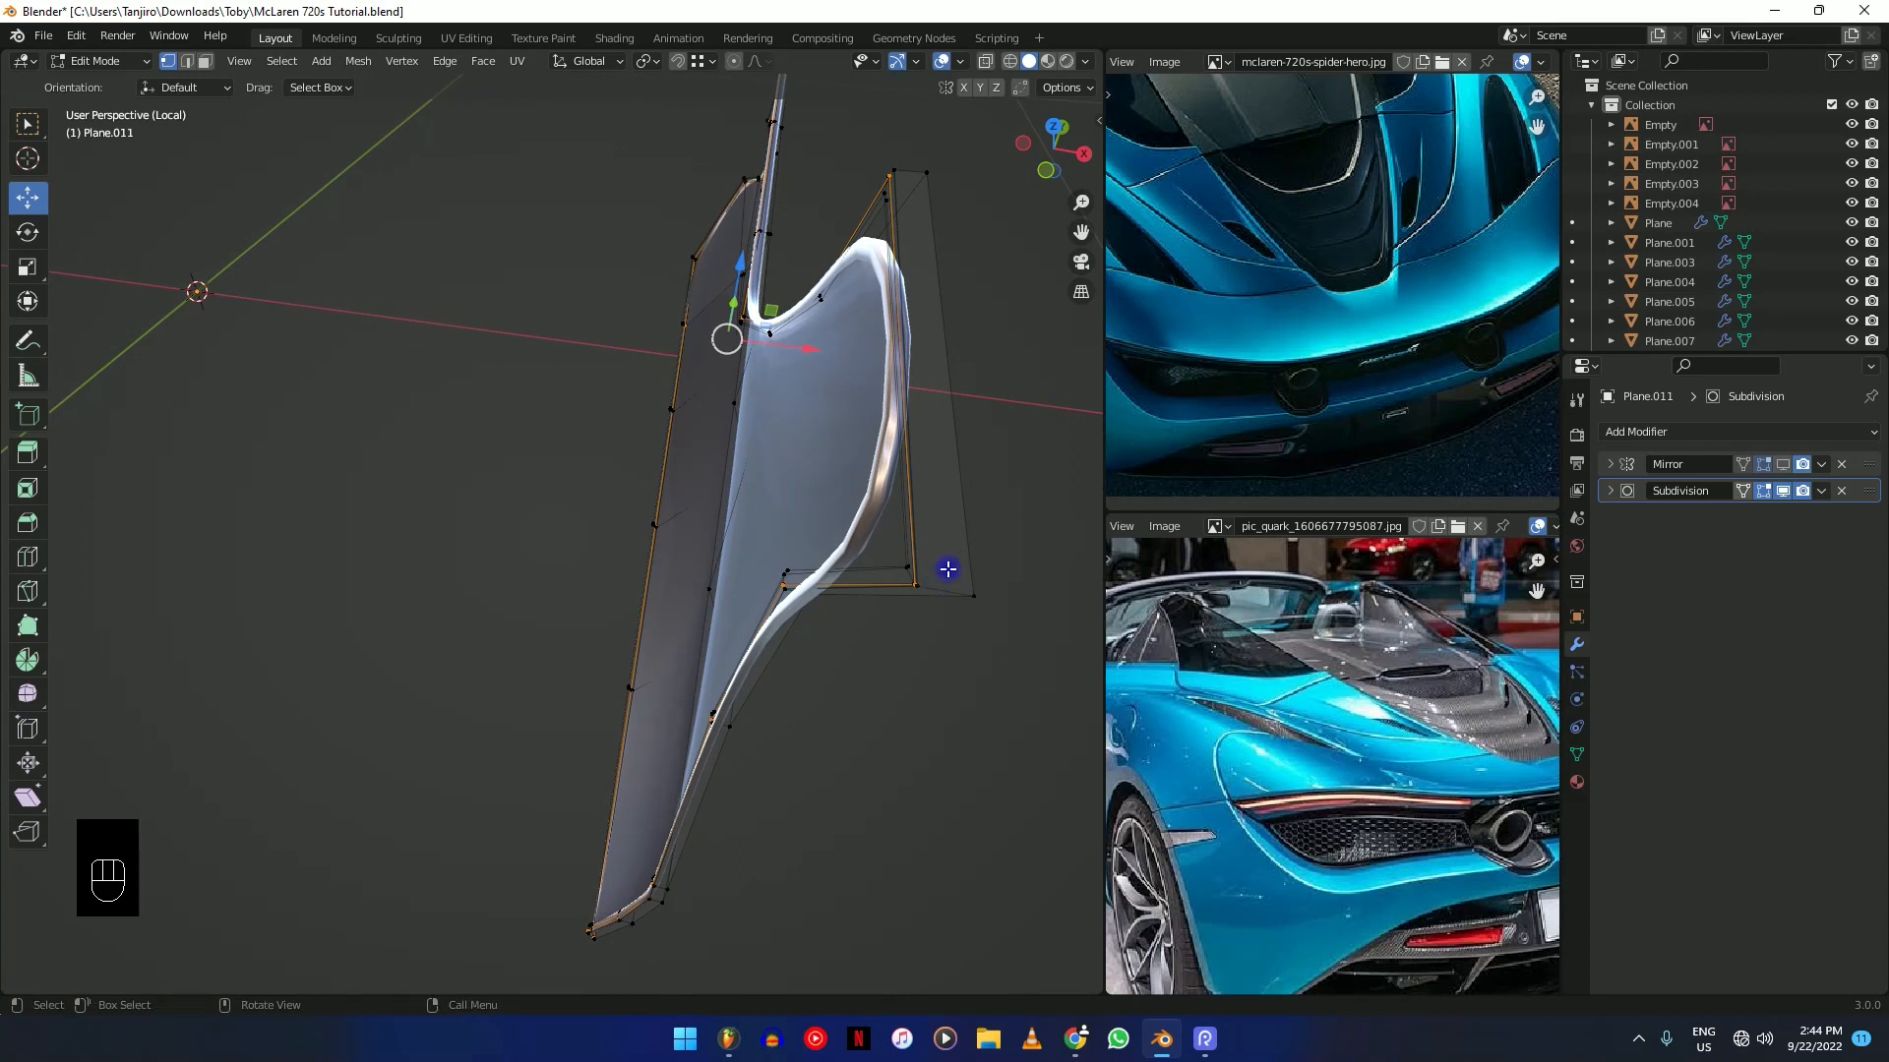
middle_click_drag(953, 591, 906, 449)
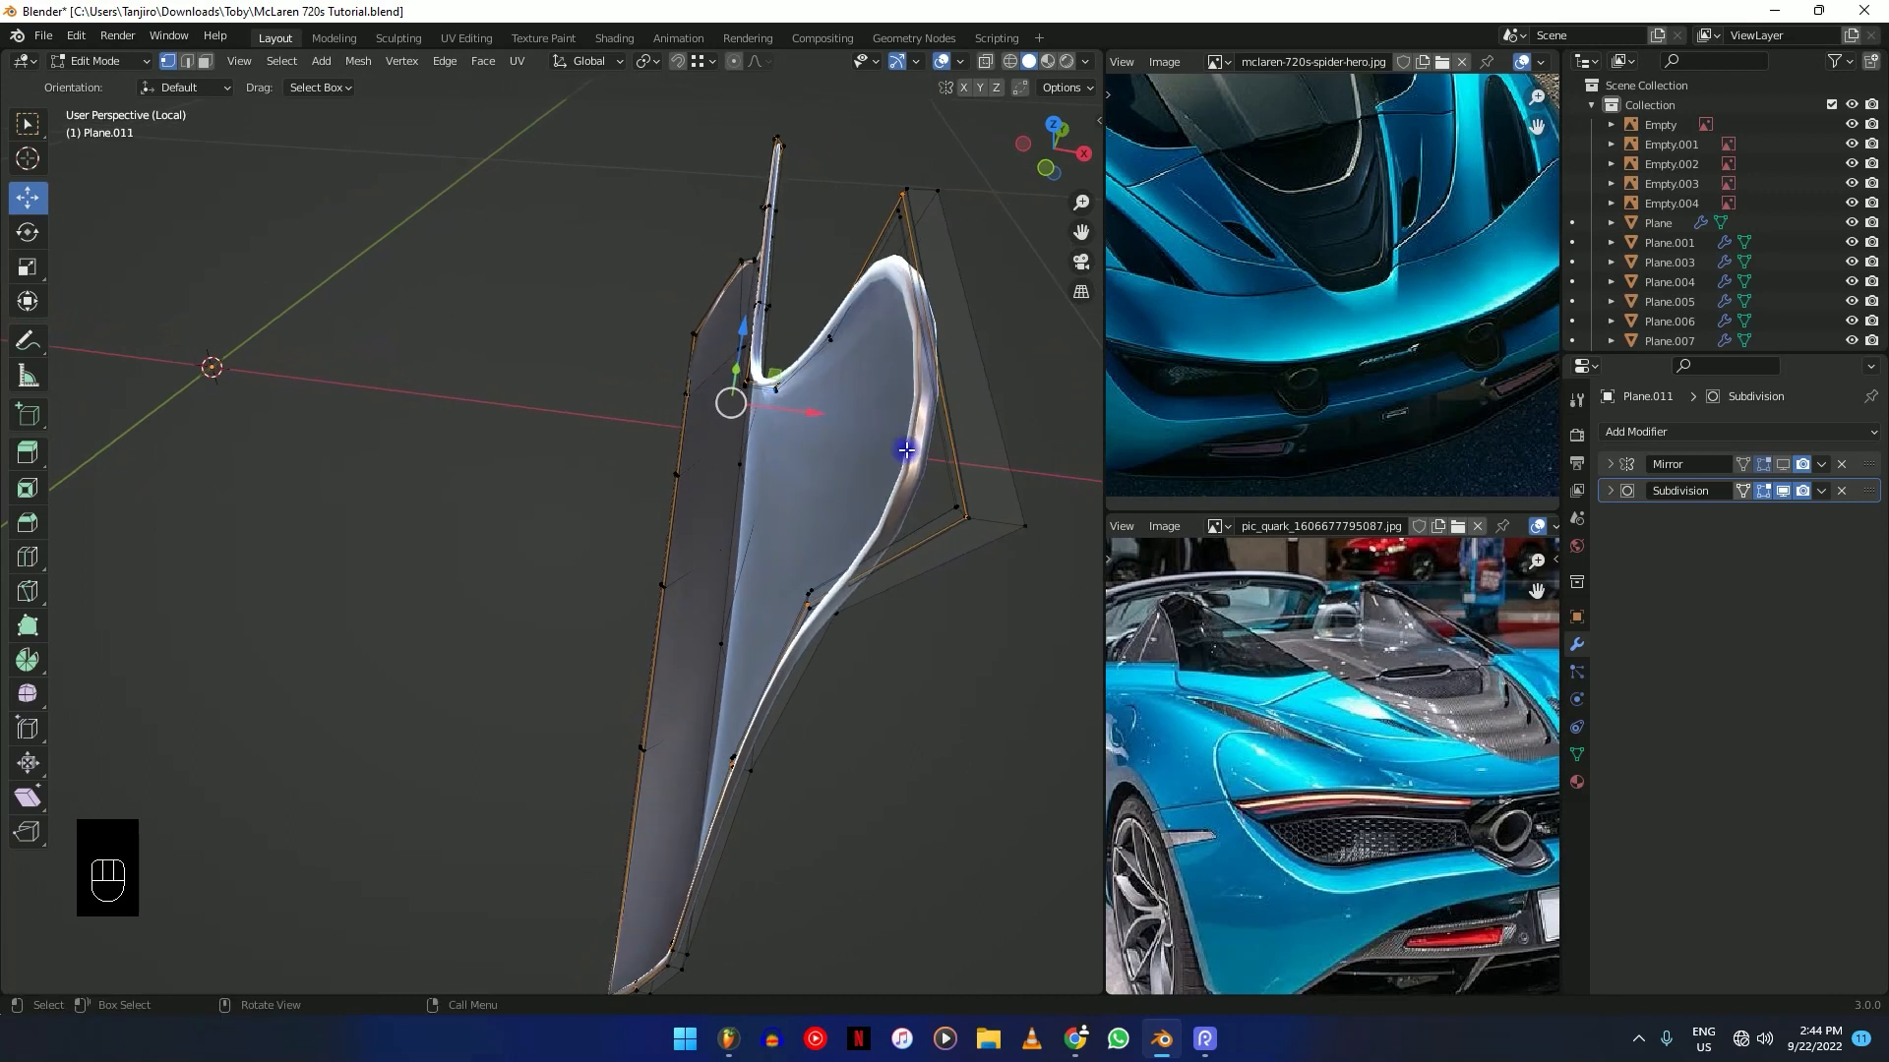
key("ctrl+r")
left_click(986, 508)
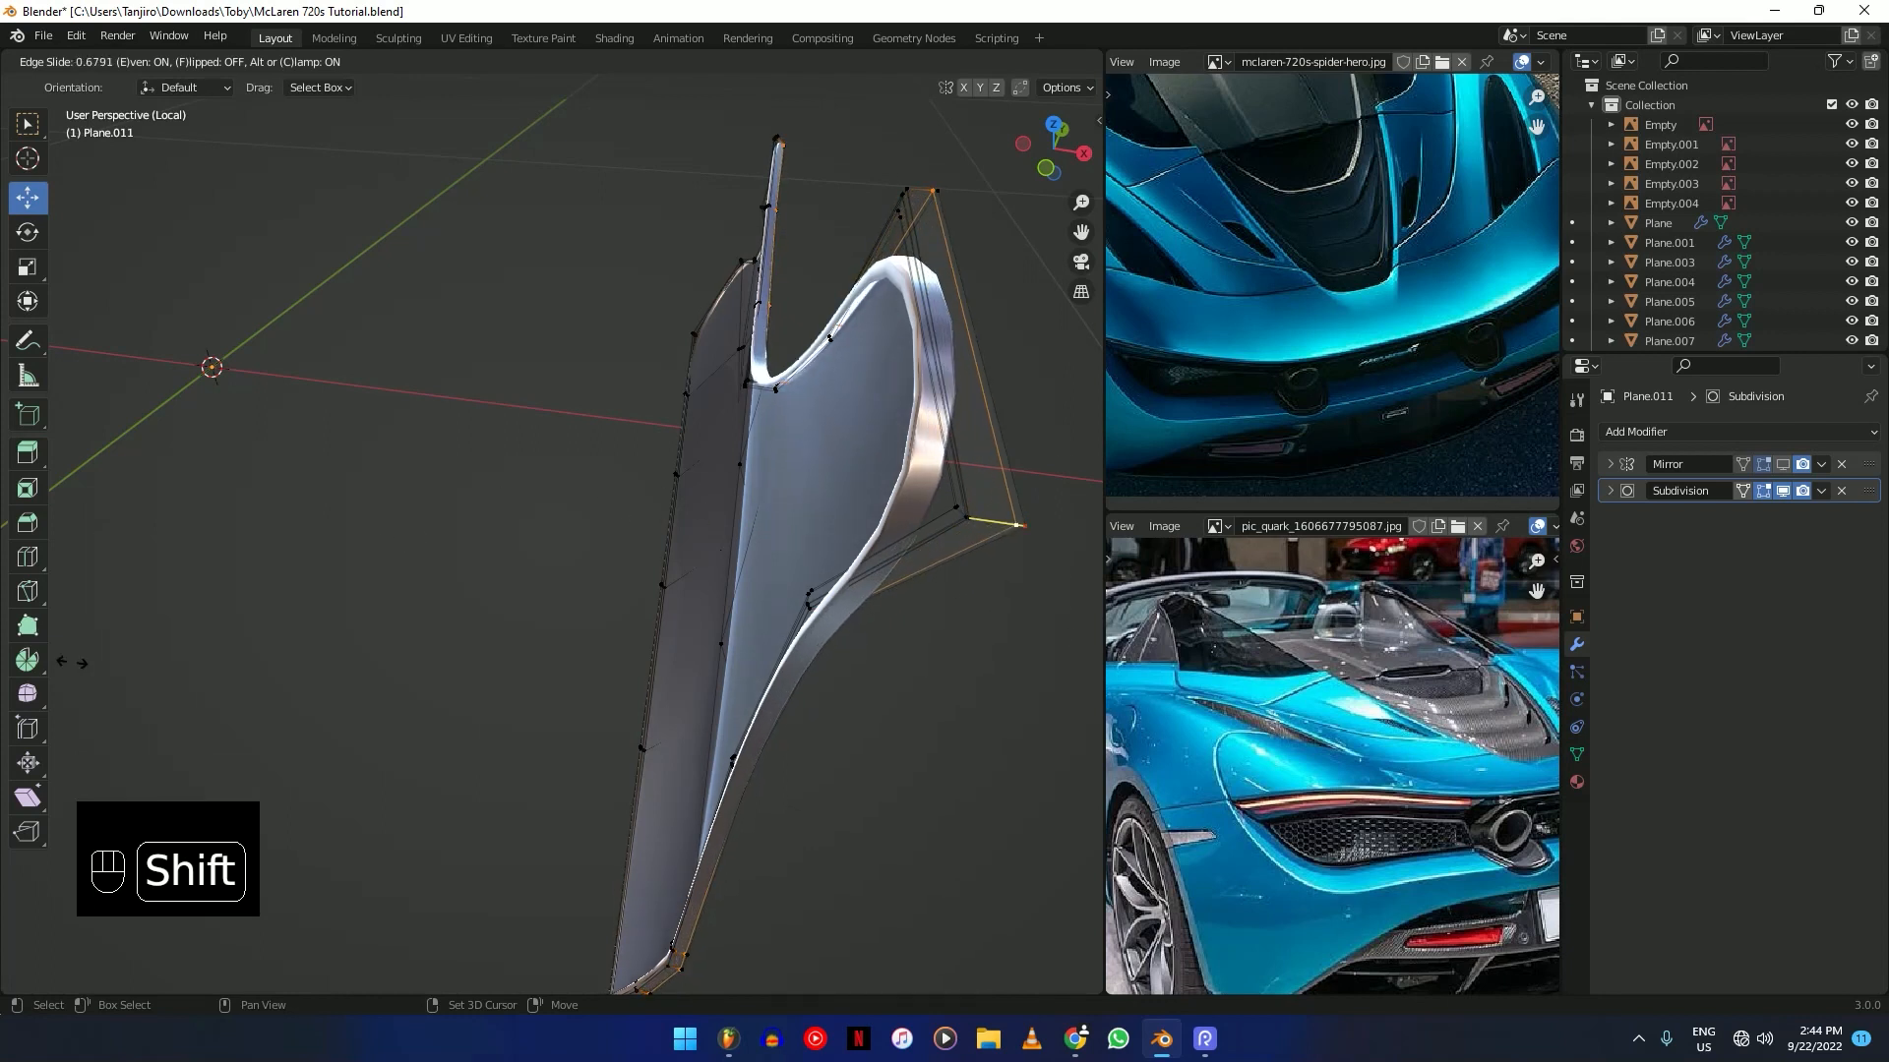
scroll(632, 544, "down", 5)
middle_click_drag(633, 544, 733, 525)
scroll(742, 552, "up", 3)
Restore the full body and, against the side blueprint, add an even loop cut across the panel's upper front tip, slid near its top edge.
key("KP_3")
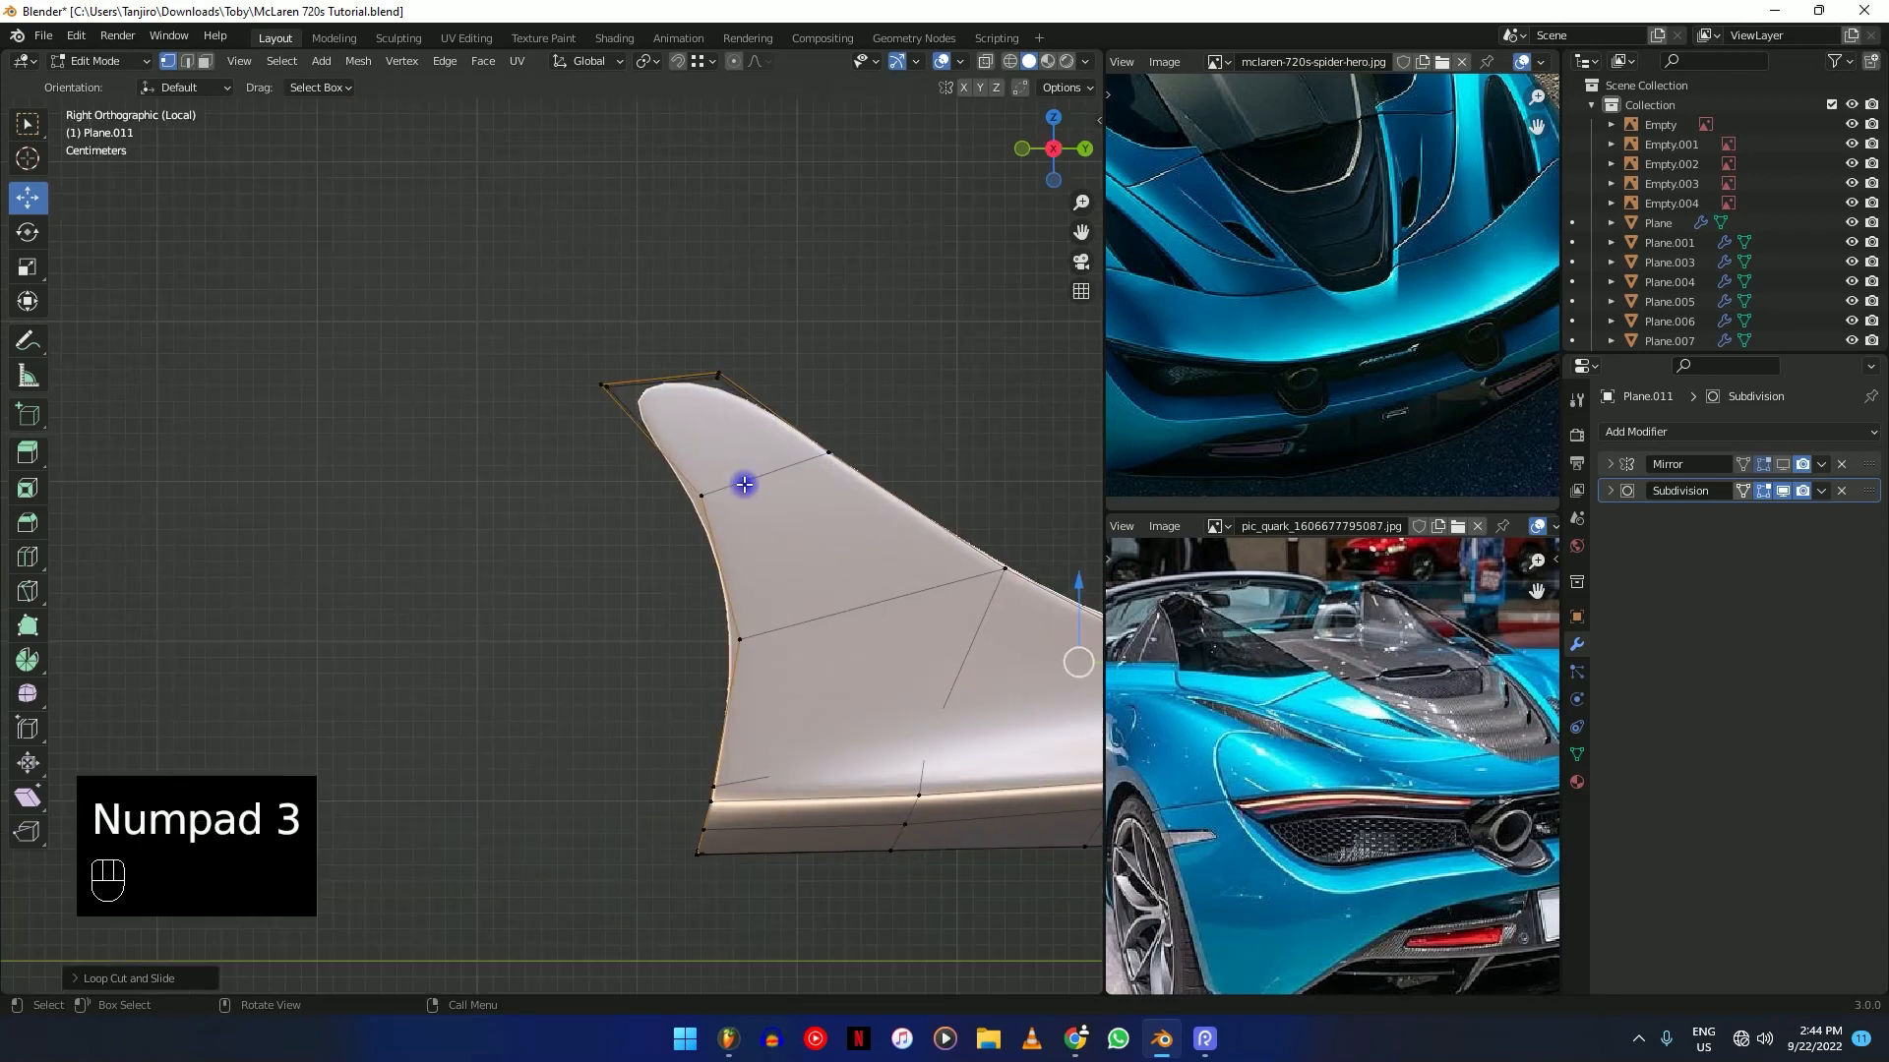
key("KP_Divide")
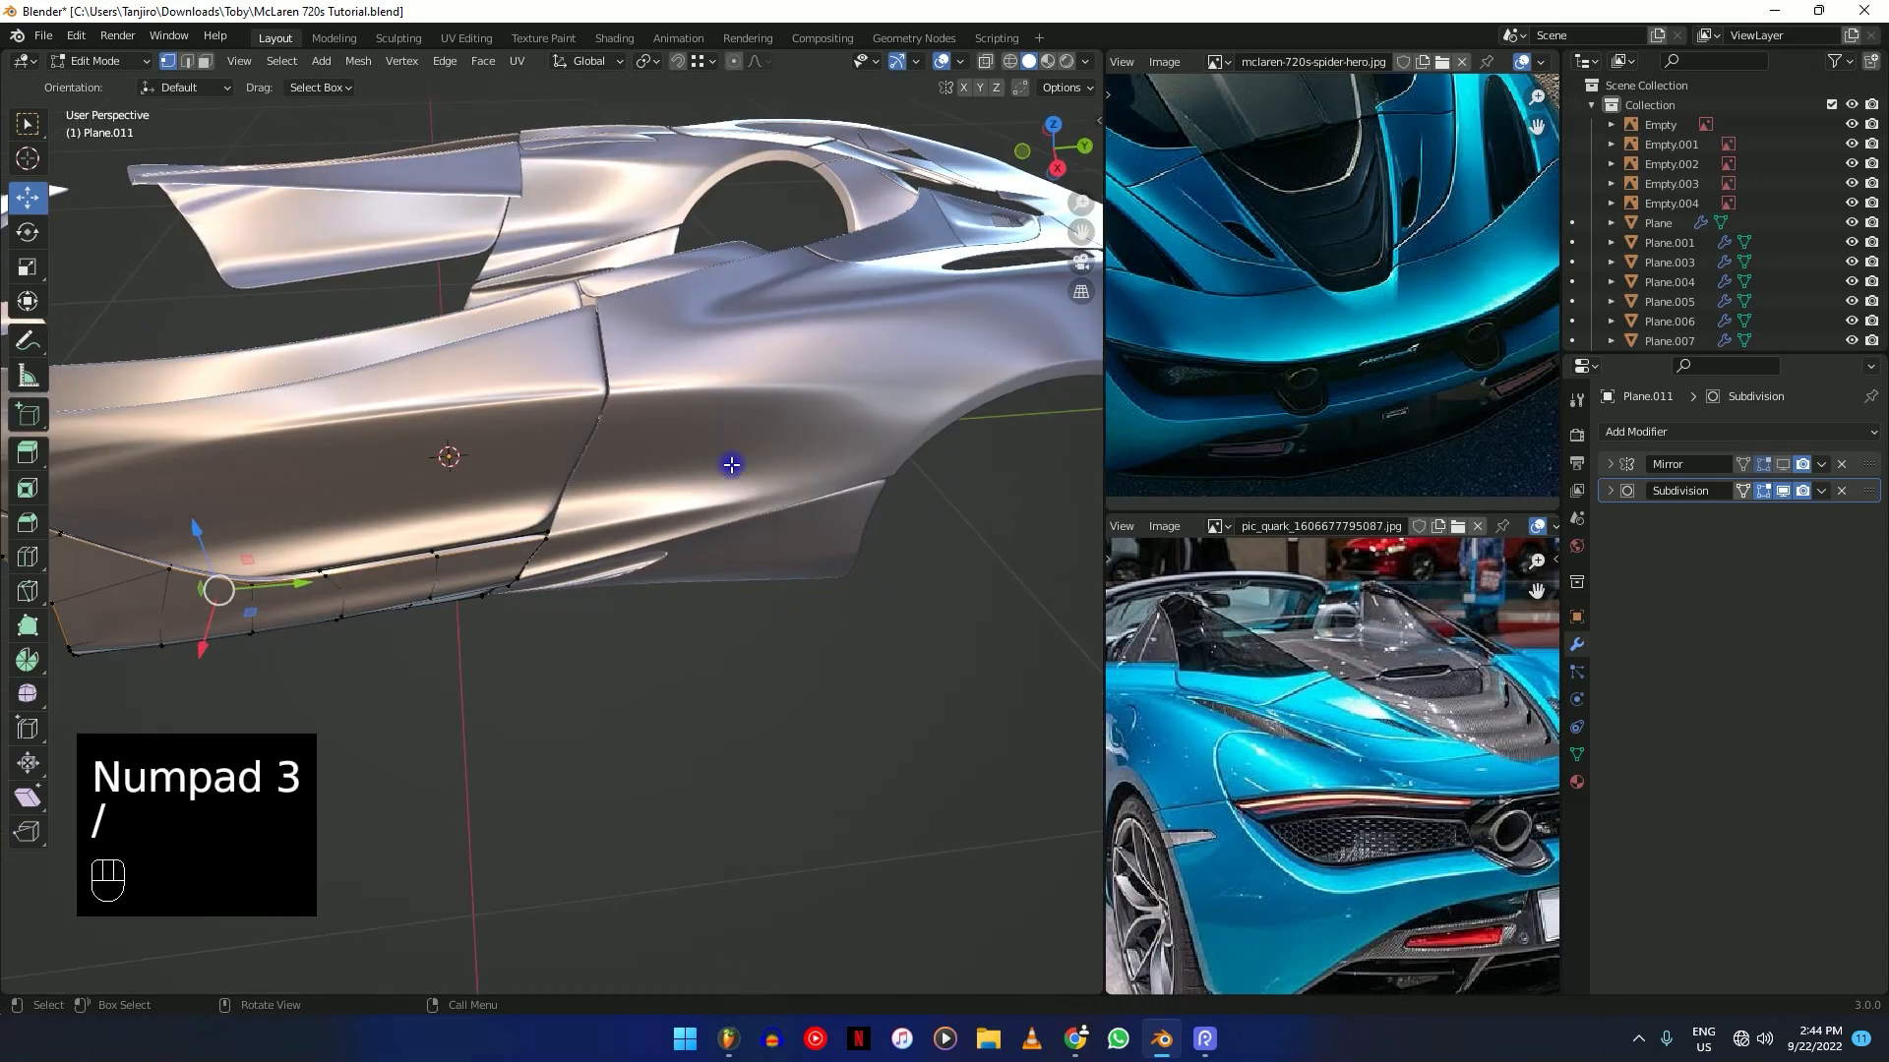
key("KP_3")
scroll(688, 531, "up", 5)
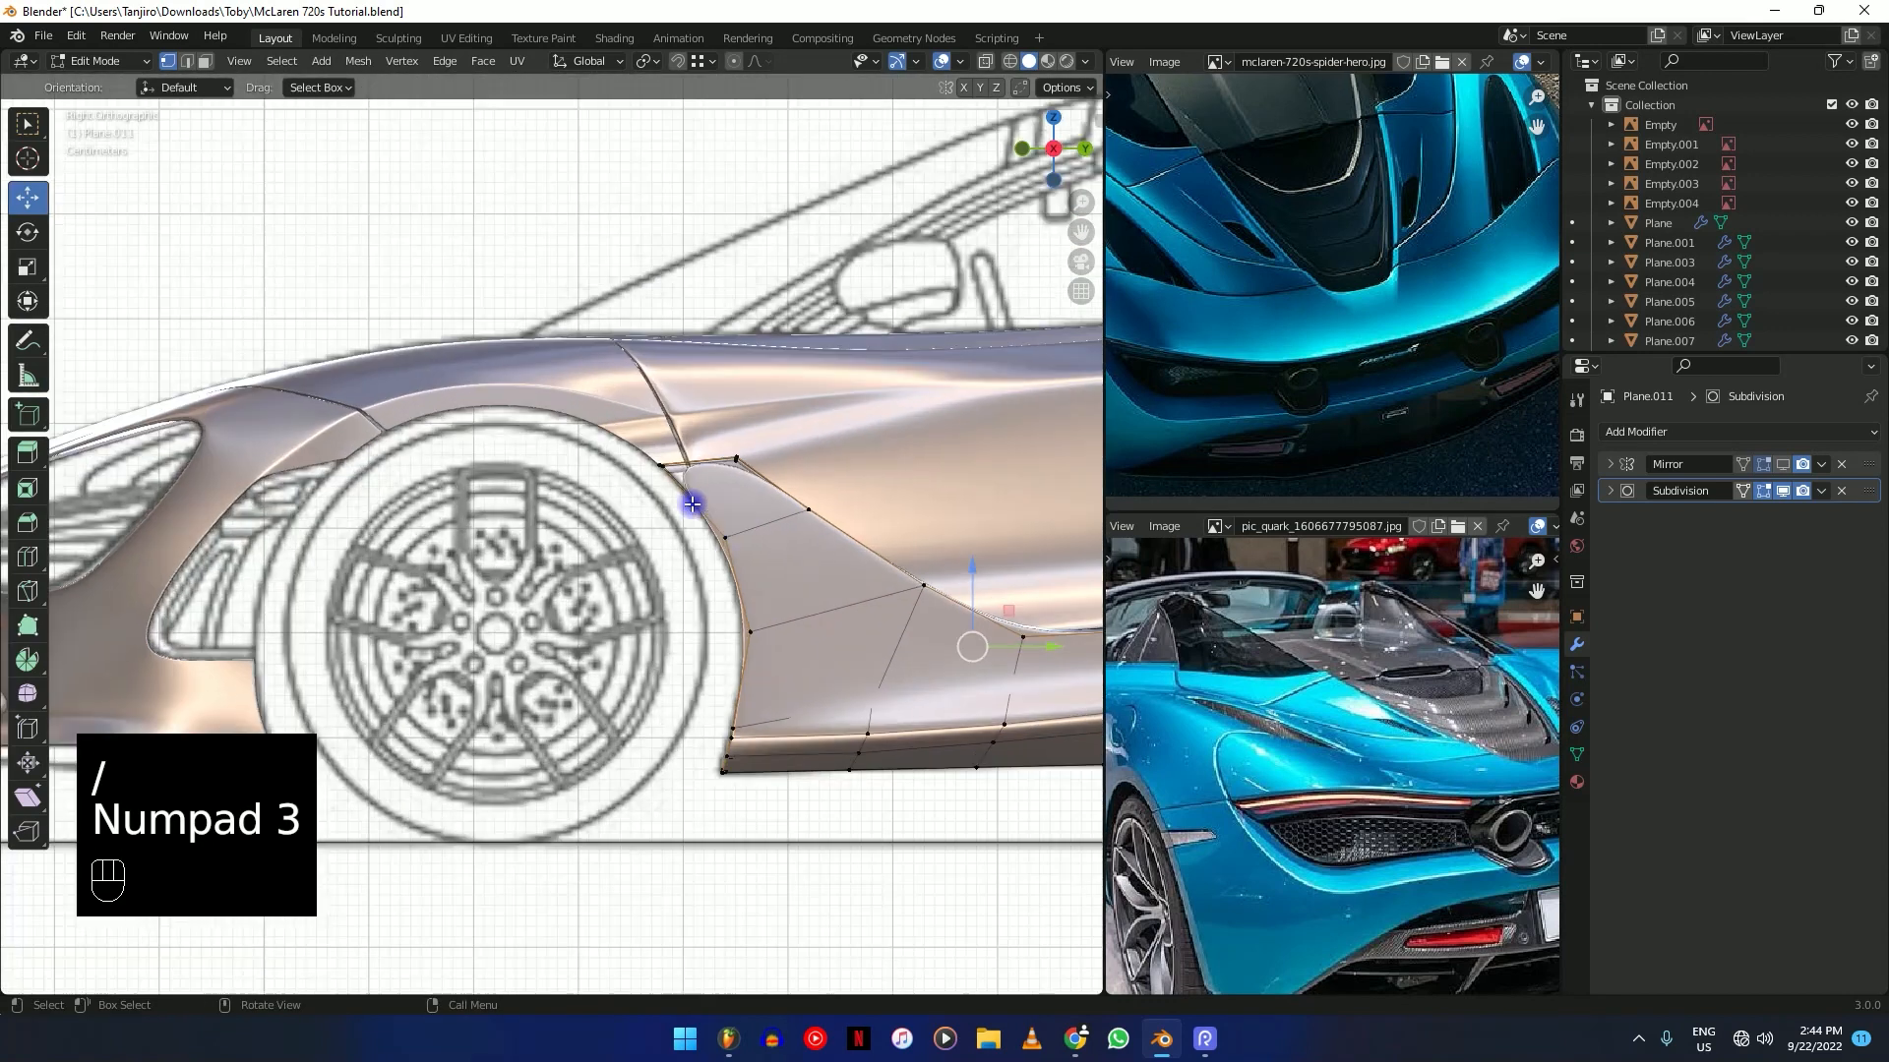
scroll(472, 546, "up", 3)
key("shift+z")
middle_click_drag(700, 465, 692, 544, "shift")
scroll(709, 546, "up", 3)
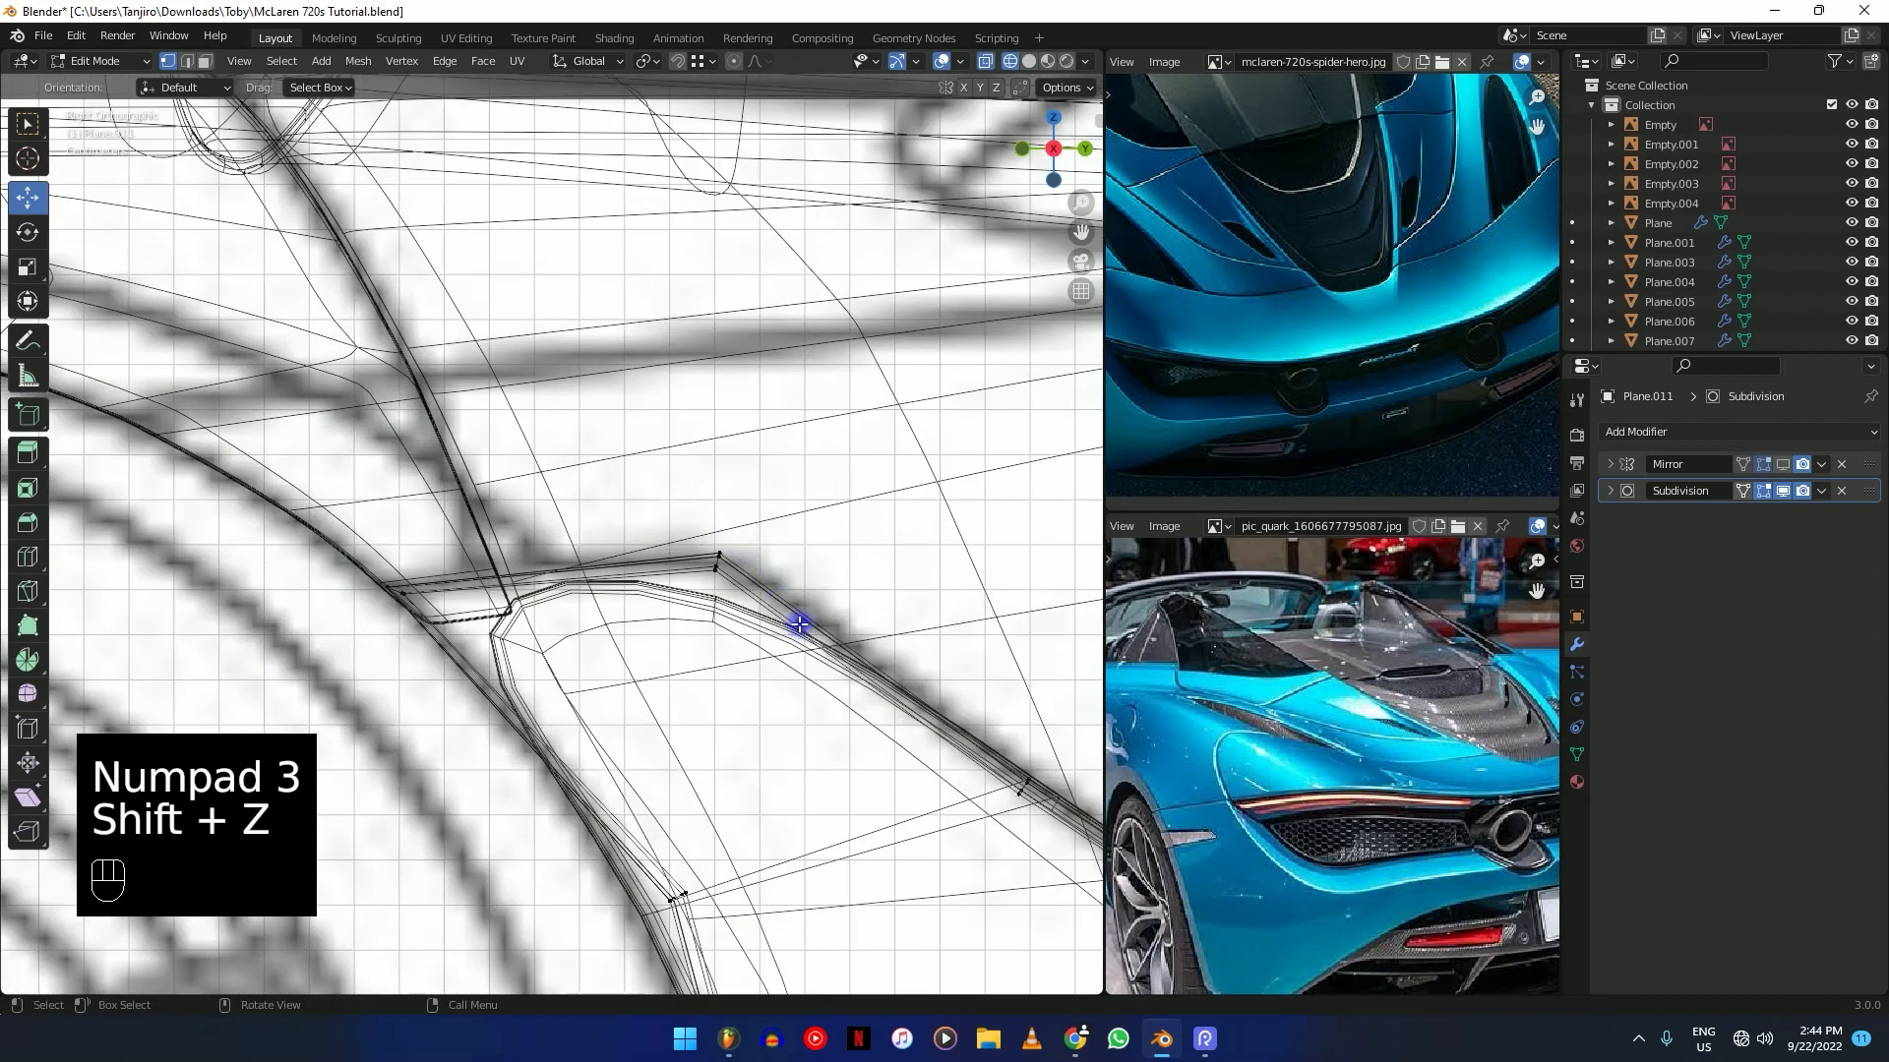
key("ctrl+r")
left_click(829, 659)
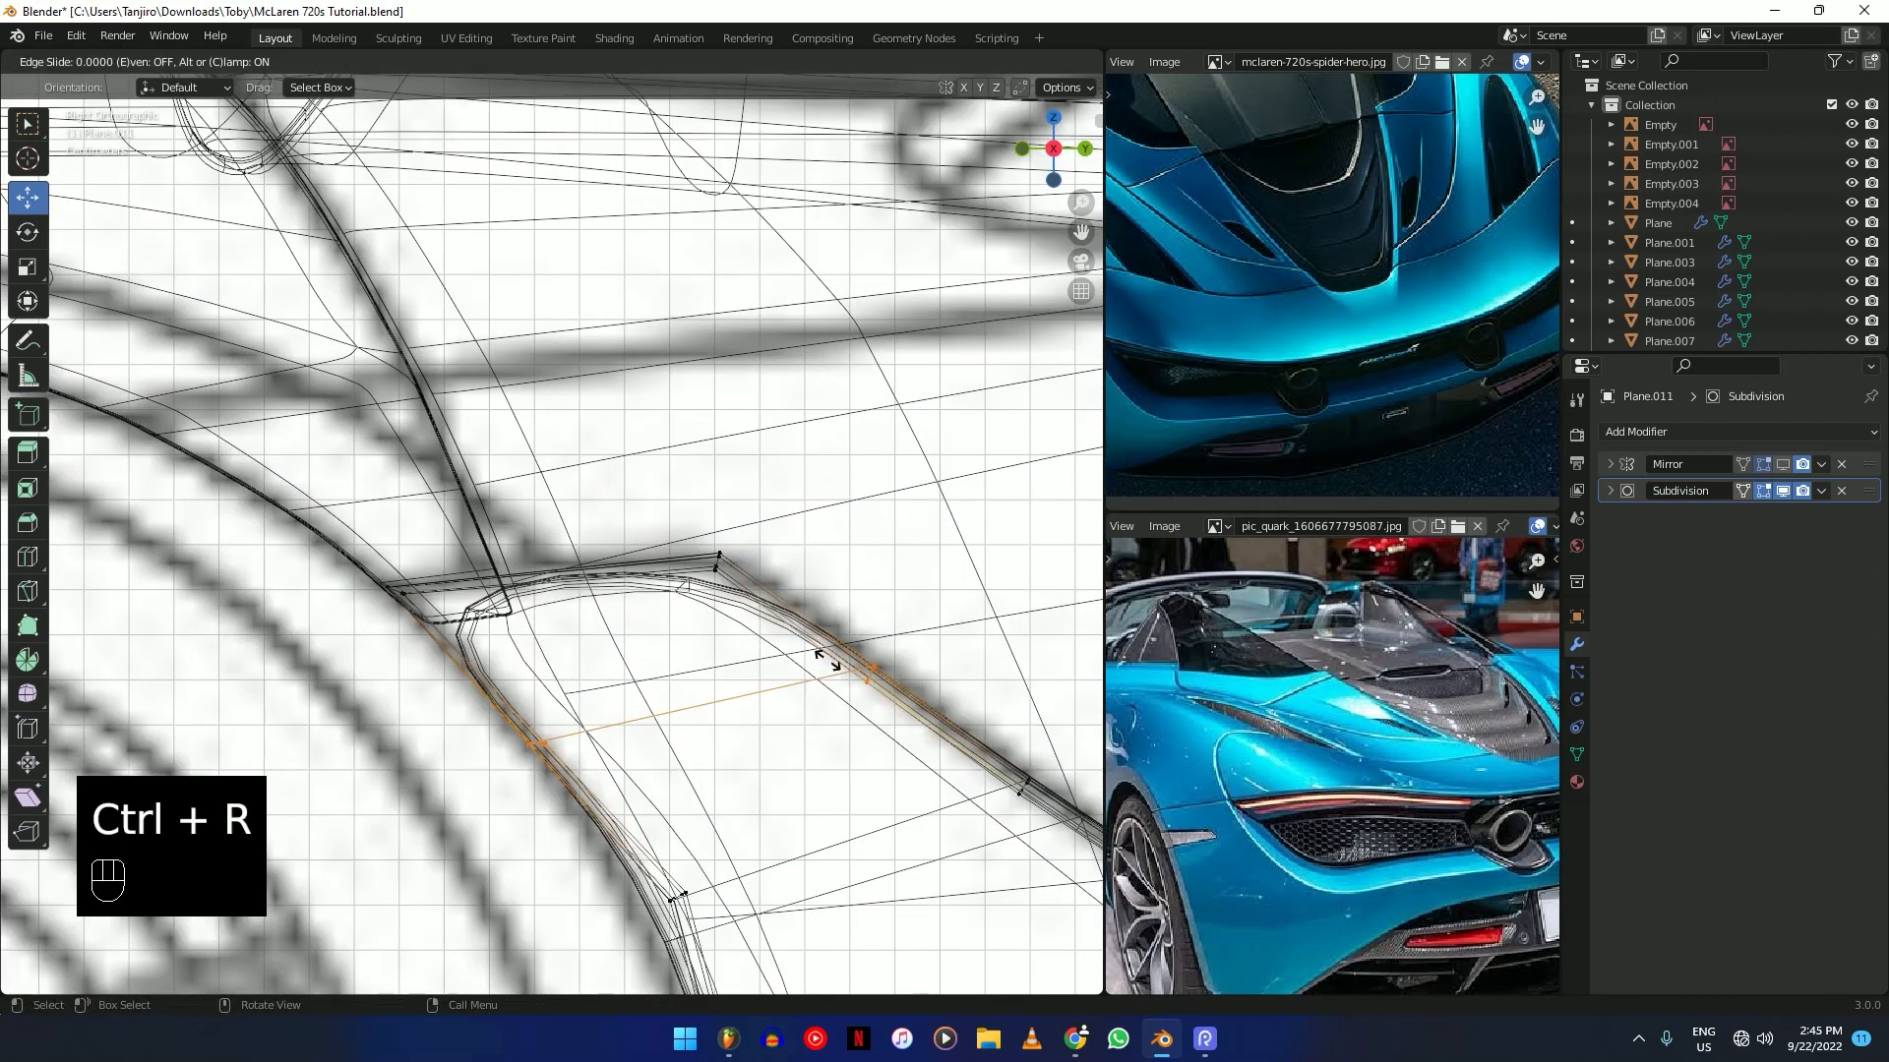
key("e")
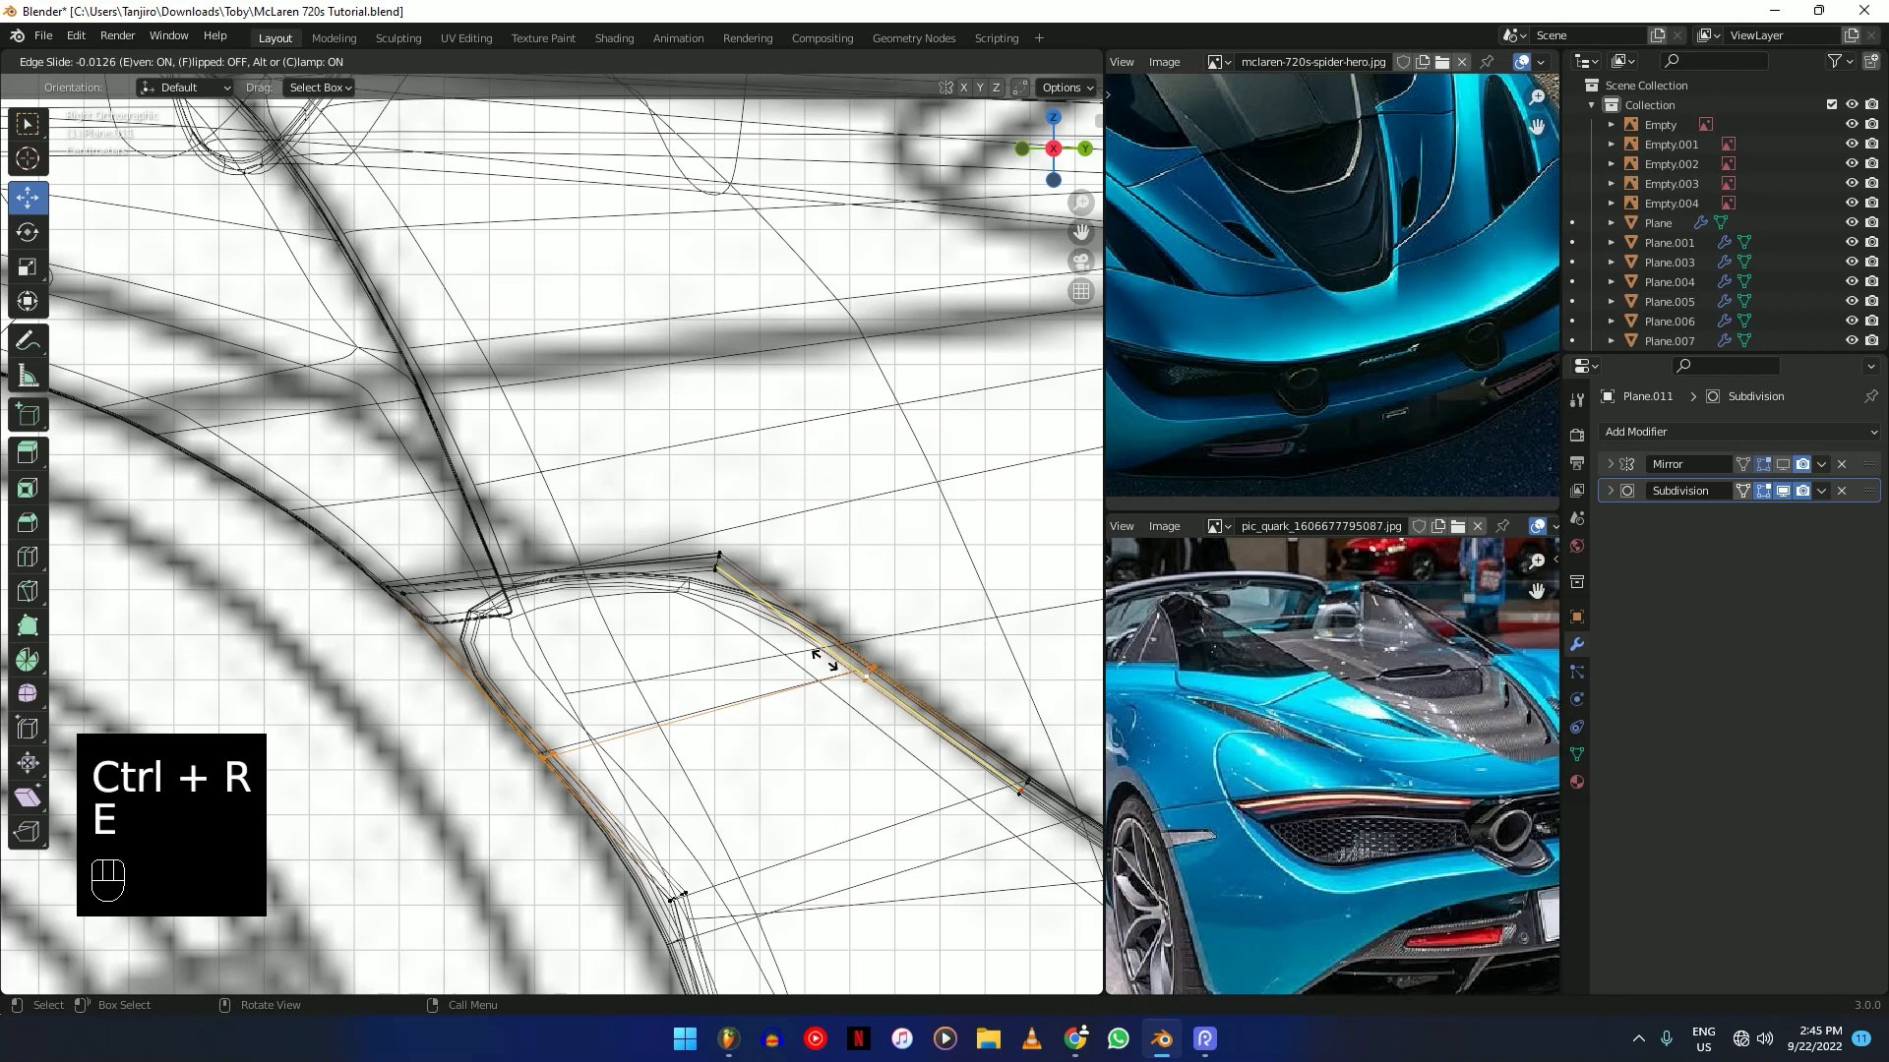
key("f")
key("shift")
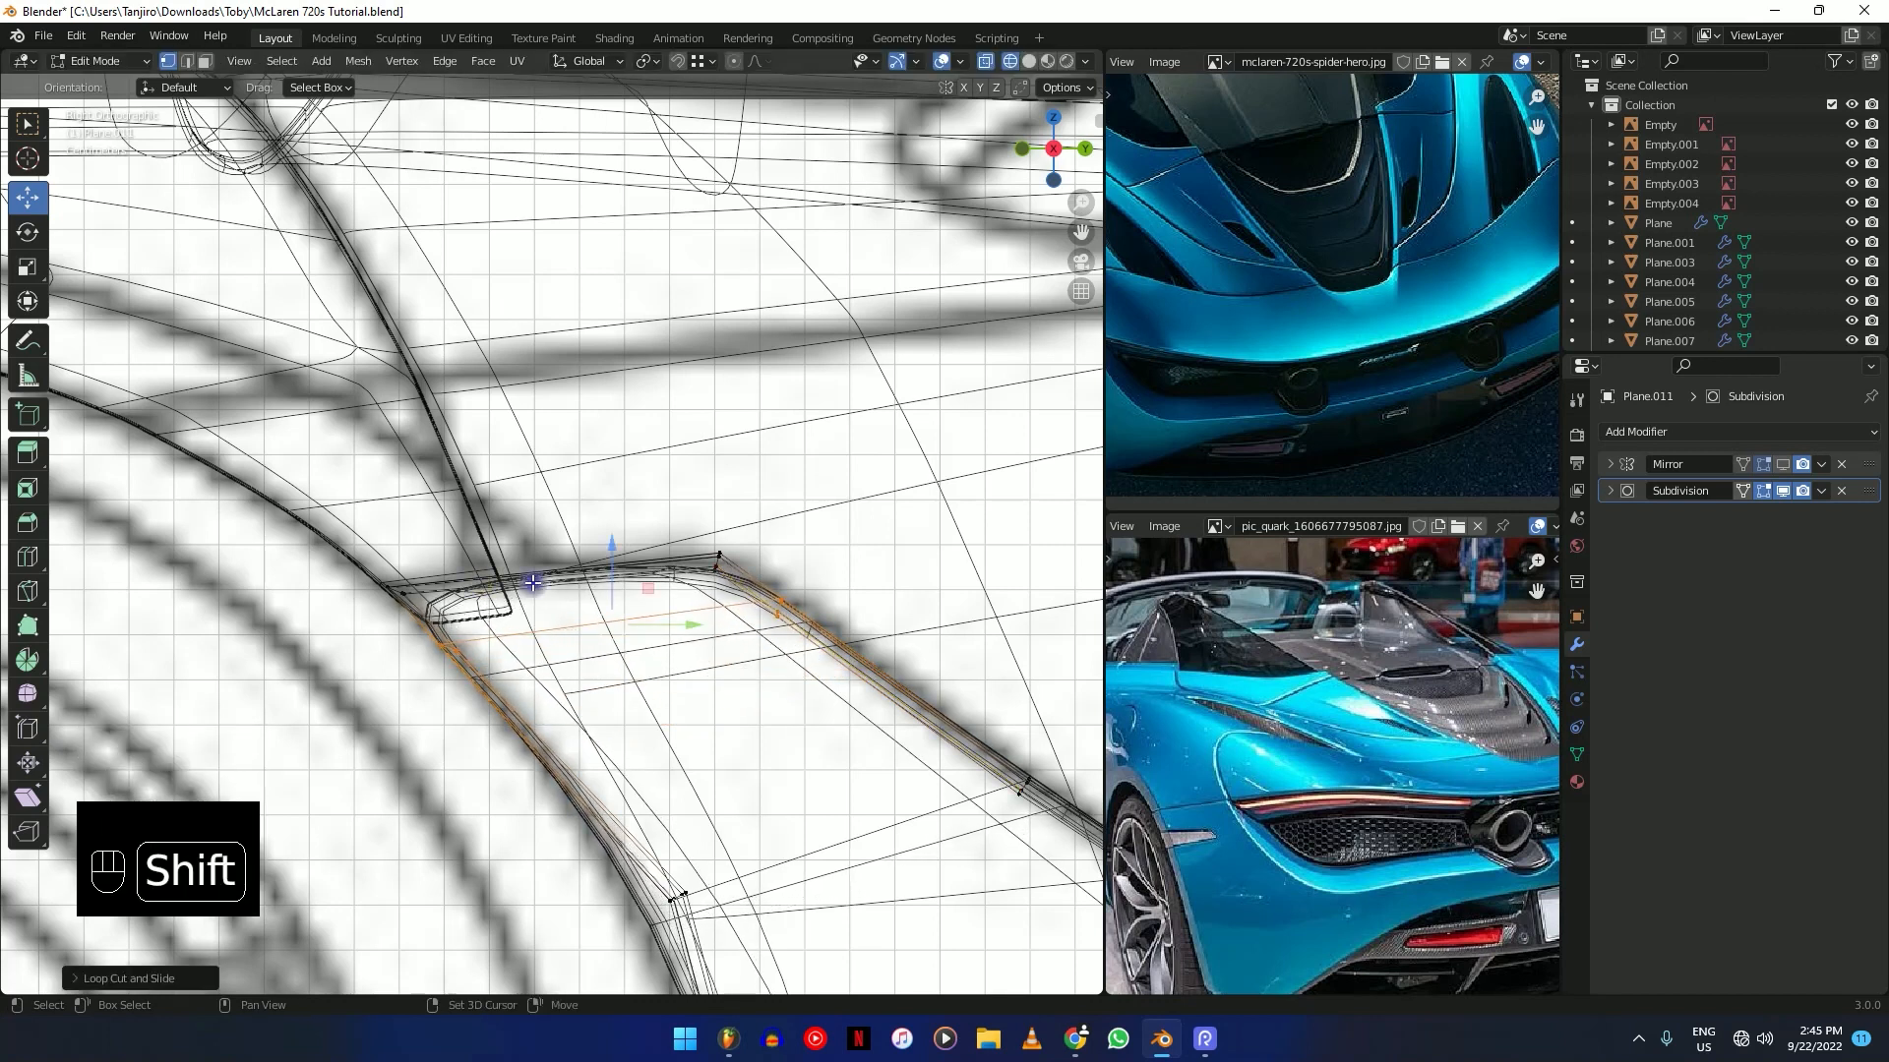
key("shift+z")
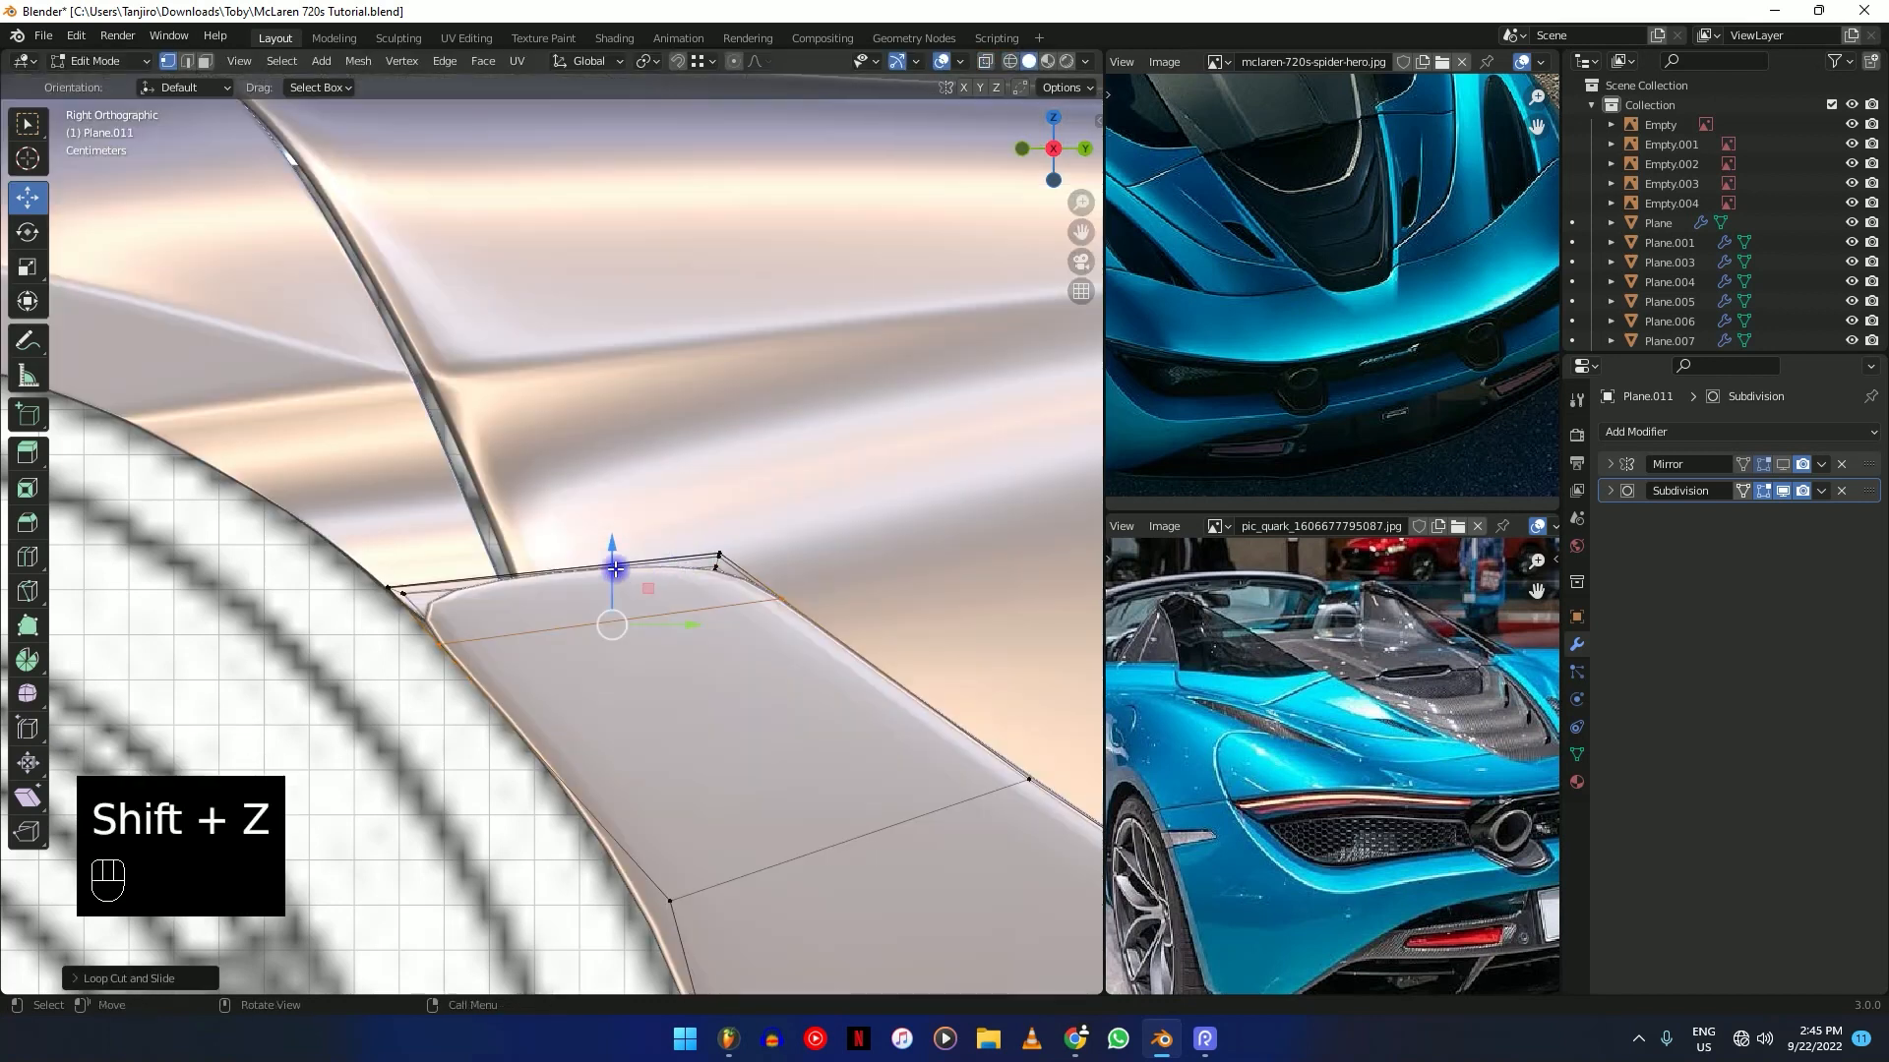
Edge-slide the new loop on the side panel's upper front tip closer to the tip's top edge.
key("g")
key("g")
left_click(802, 666)
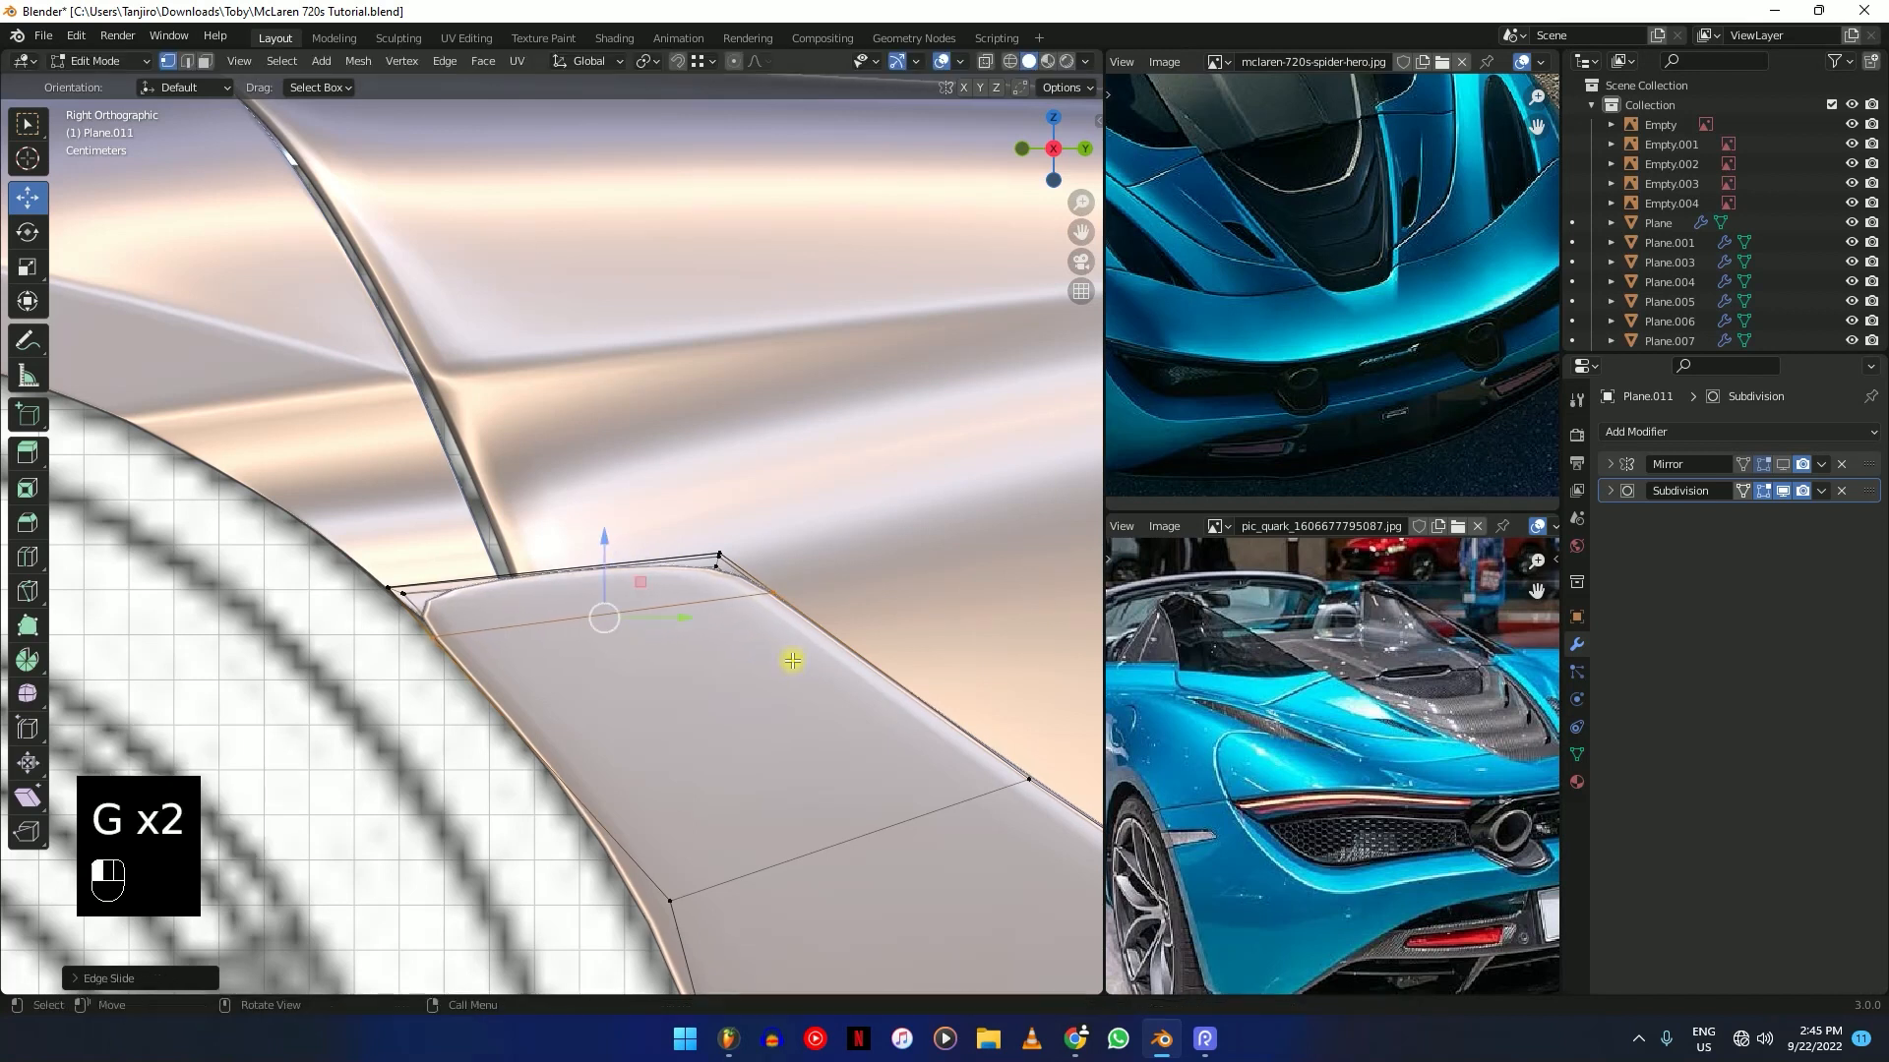
Crease the tip's corner beside the front wheel arch against the side blueprint, then leave mesh editing.
key("shift+z")
scroll(492, 572, "up", 2)
middle_click_drag(492, 571, 497, 577, "shift")
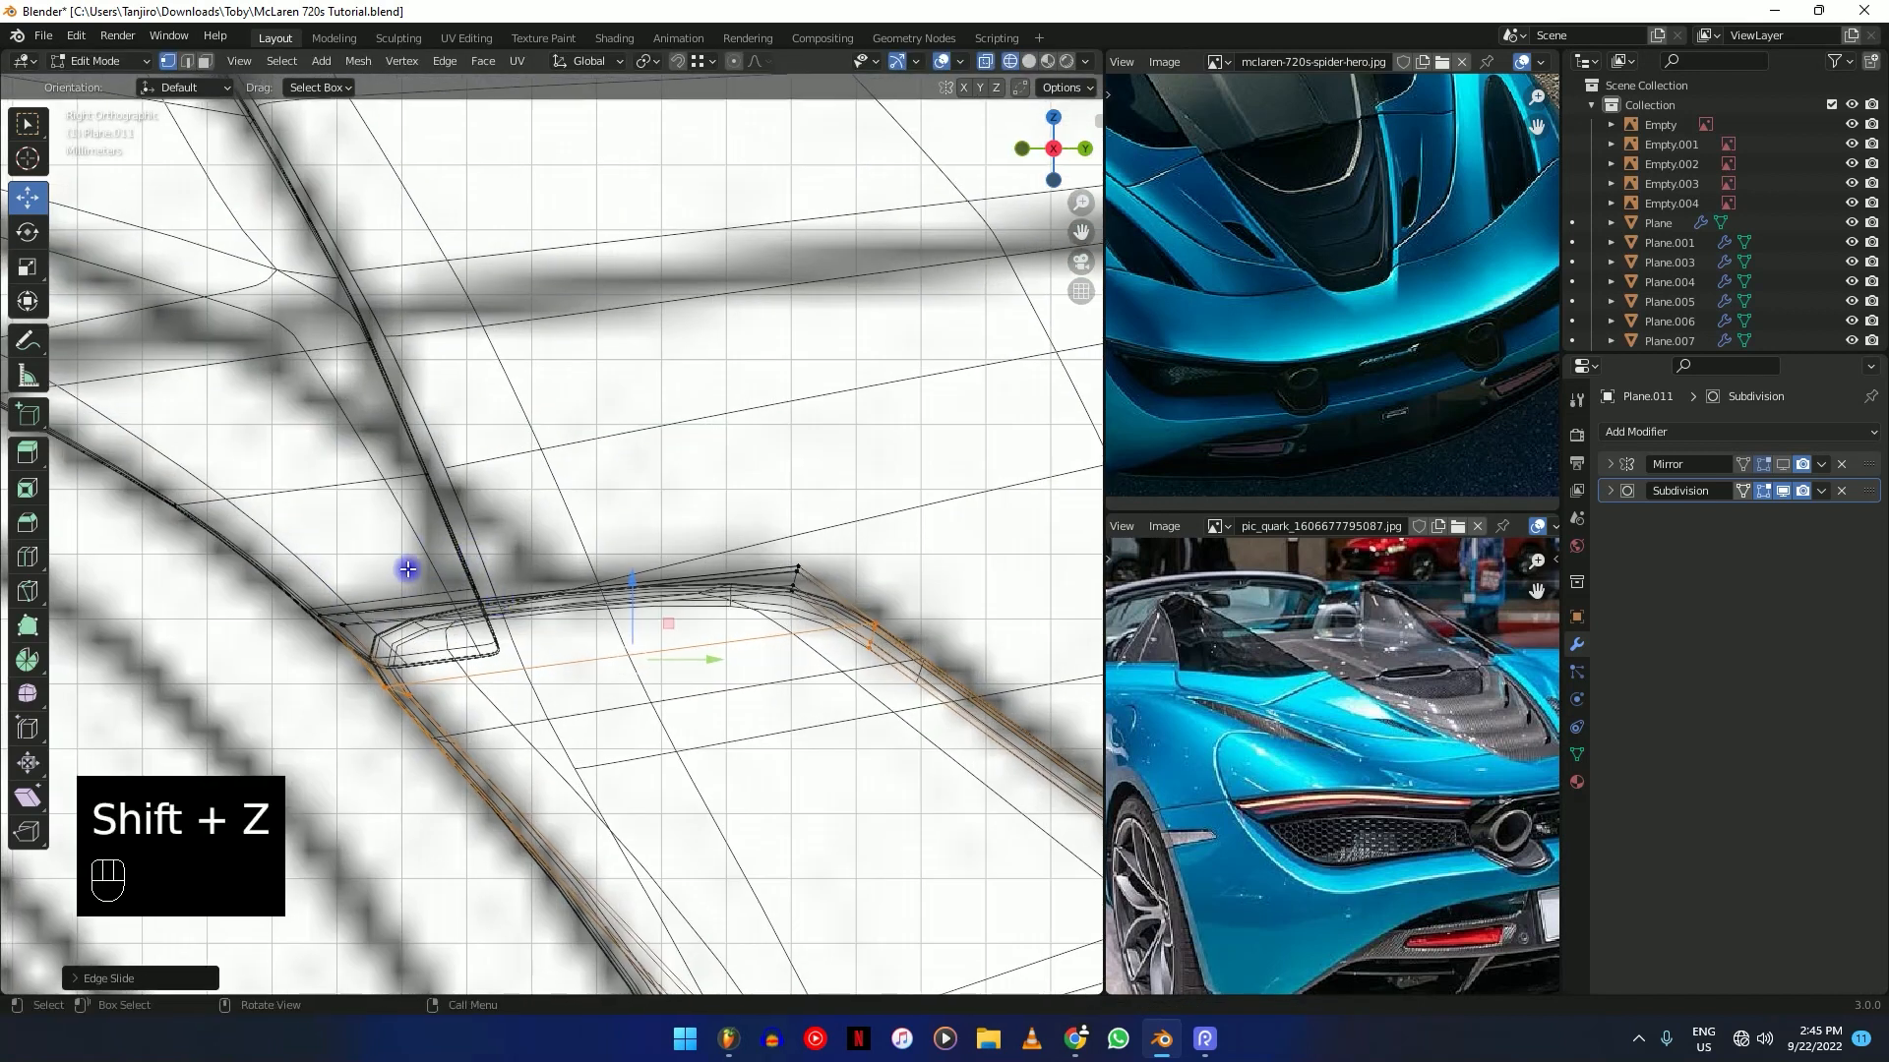
left_click_drag(409, 573, 283, 671)
key("shift+z")
key("shift+e")
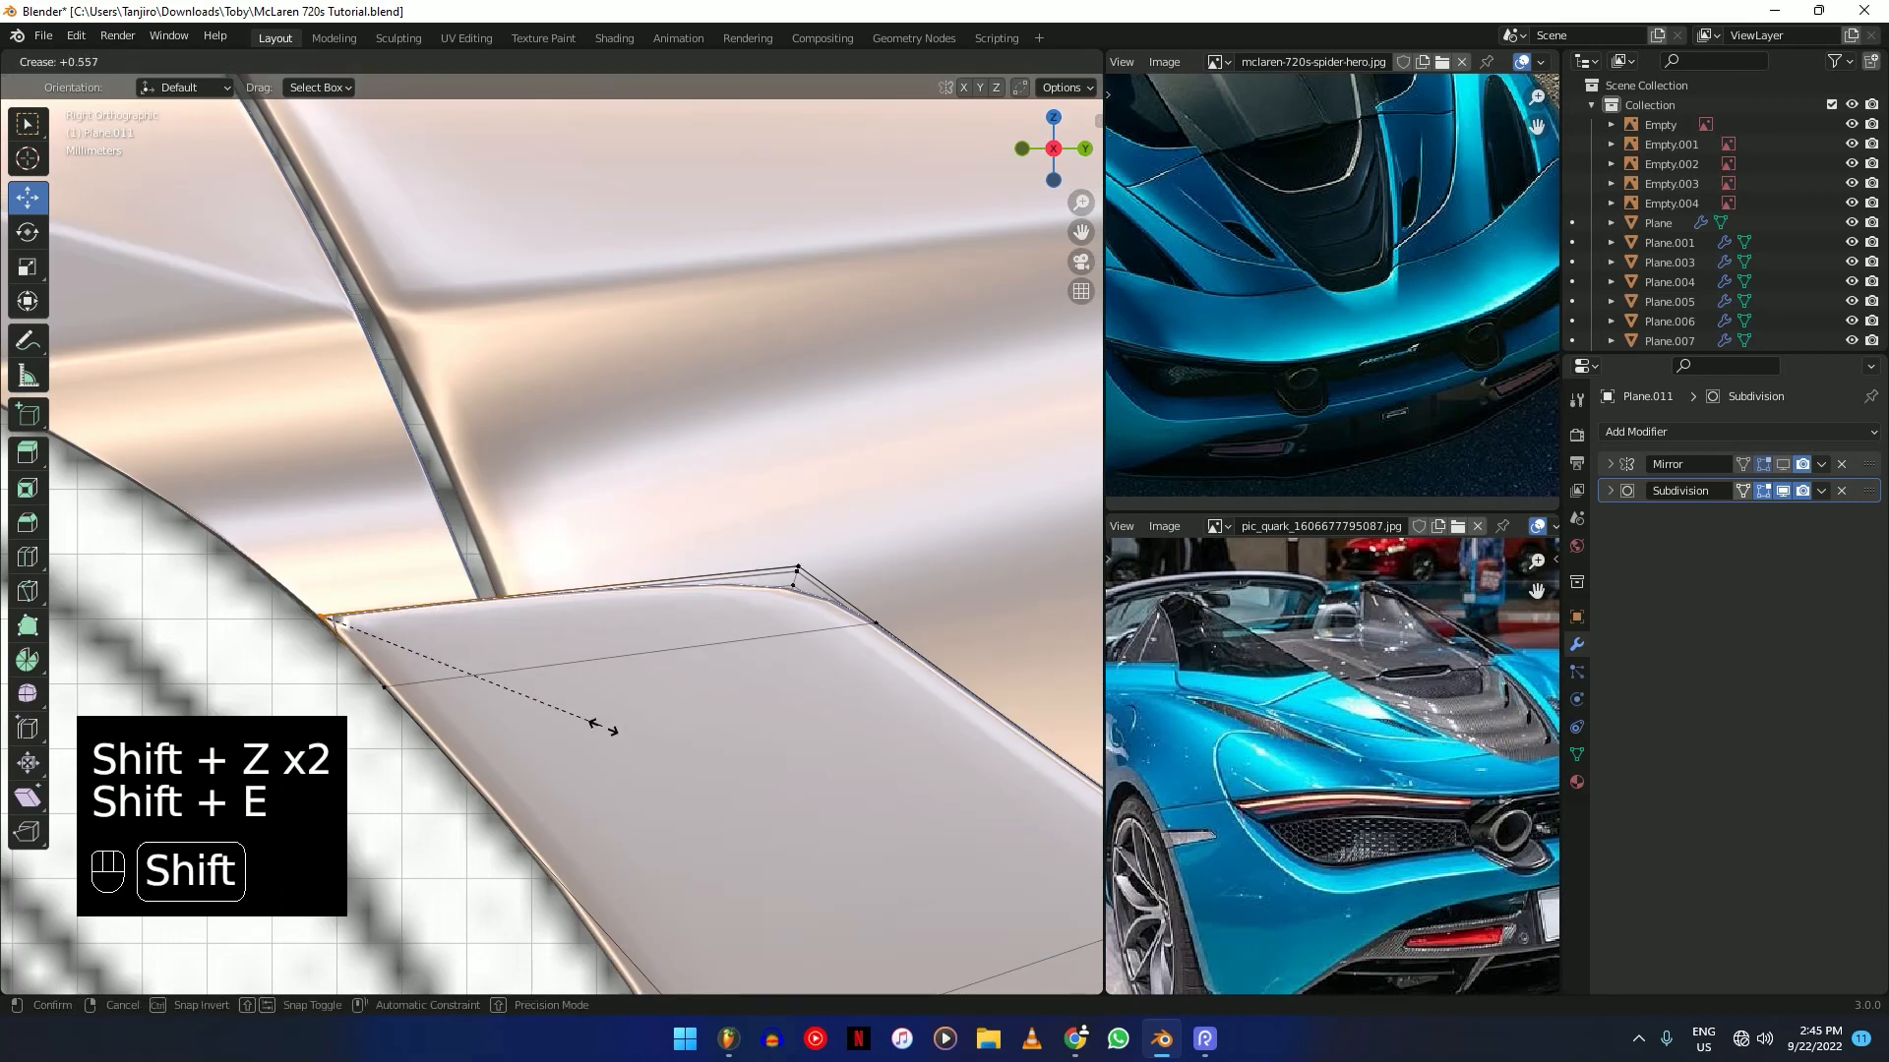
left_click(606, 736)
key("Tab")
Reopen the side panel's mesh and add an even loop cut slid toward its rear end.
middle_click_drag(612, 733, 679, 610)
scroll(679, 610, "up", 5)
middle_click_drag(846, 679, 653, 595, "shift")
key("Tab")
scroll(451, 599, "up", 5)
middle_click_drag(452, 599, 639, 592, "shift")
scroll(628, 662, "down", 1)
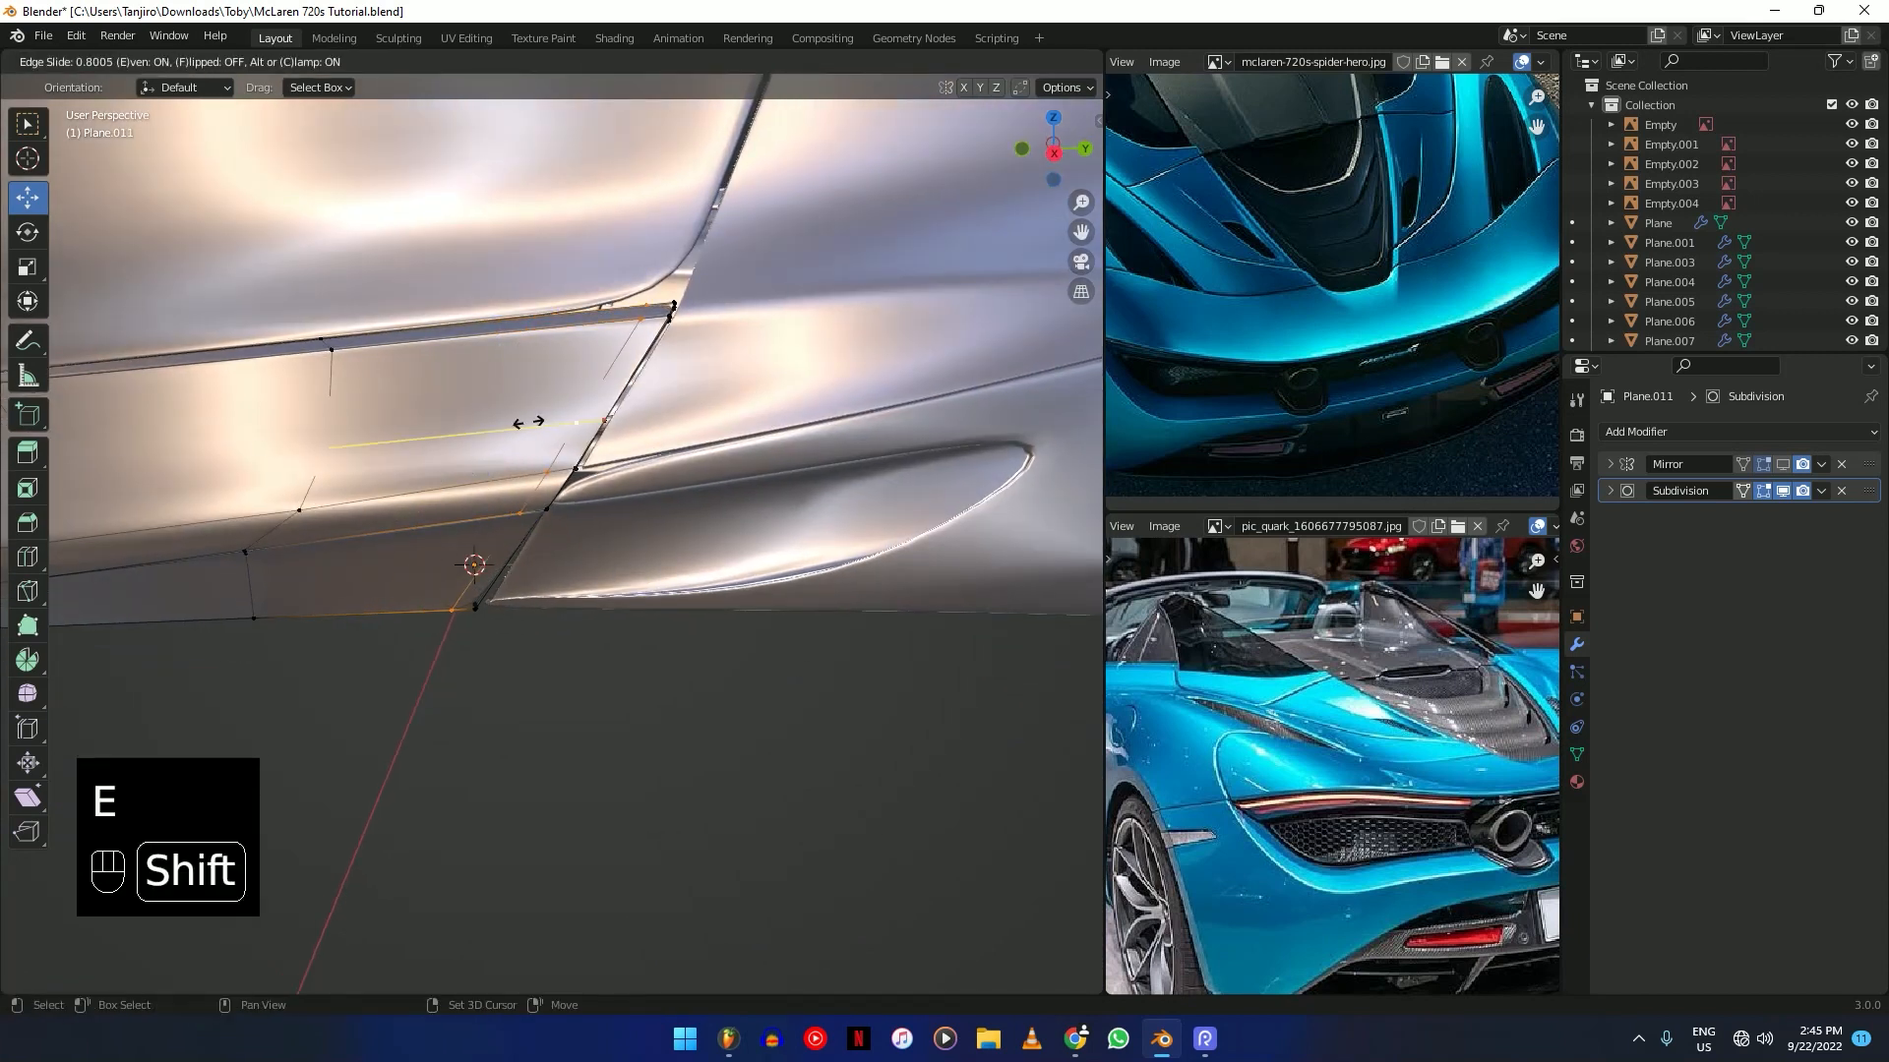
middle_click_drag(556, 417, 801, 426)
Crease the panel's upper rear corner, just below the door gap.
key("shift+z")
key("shift+z")
key("shift+e")
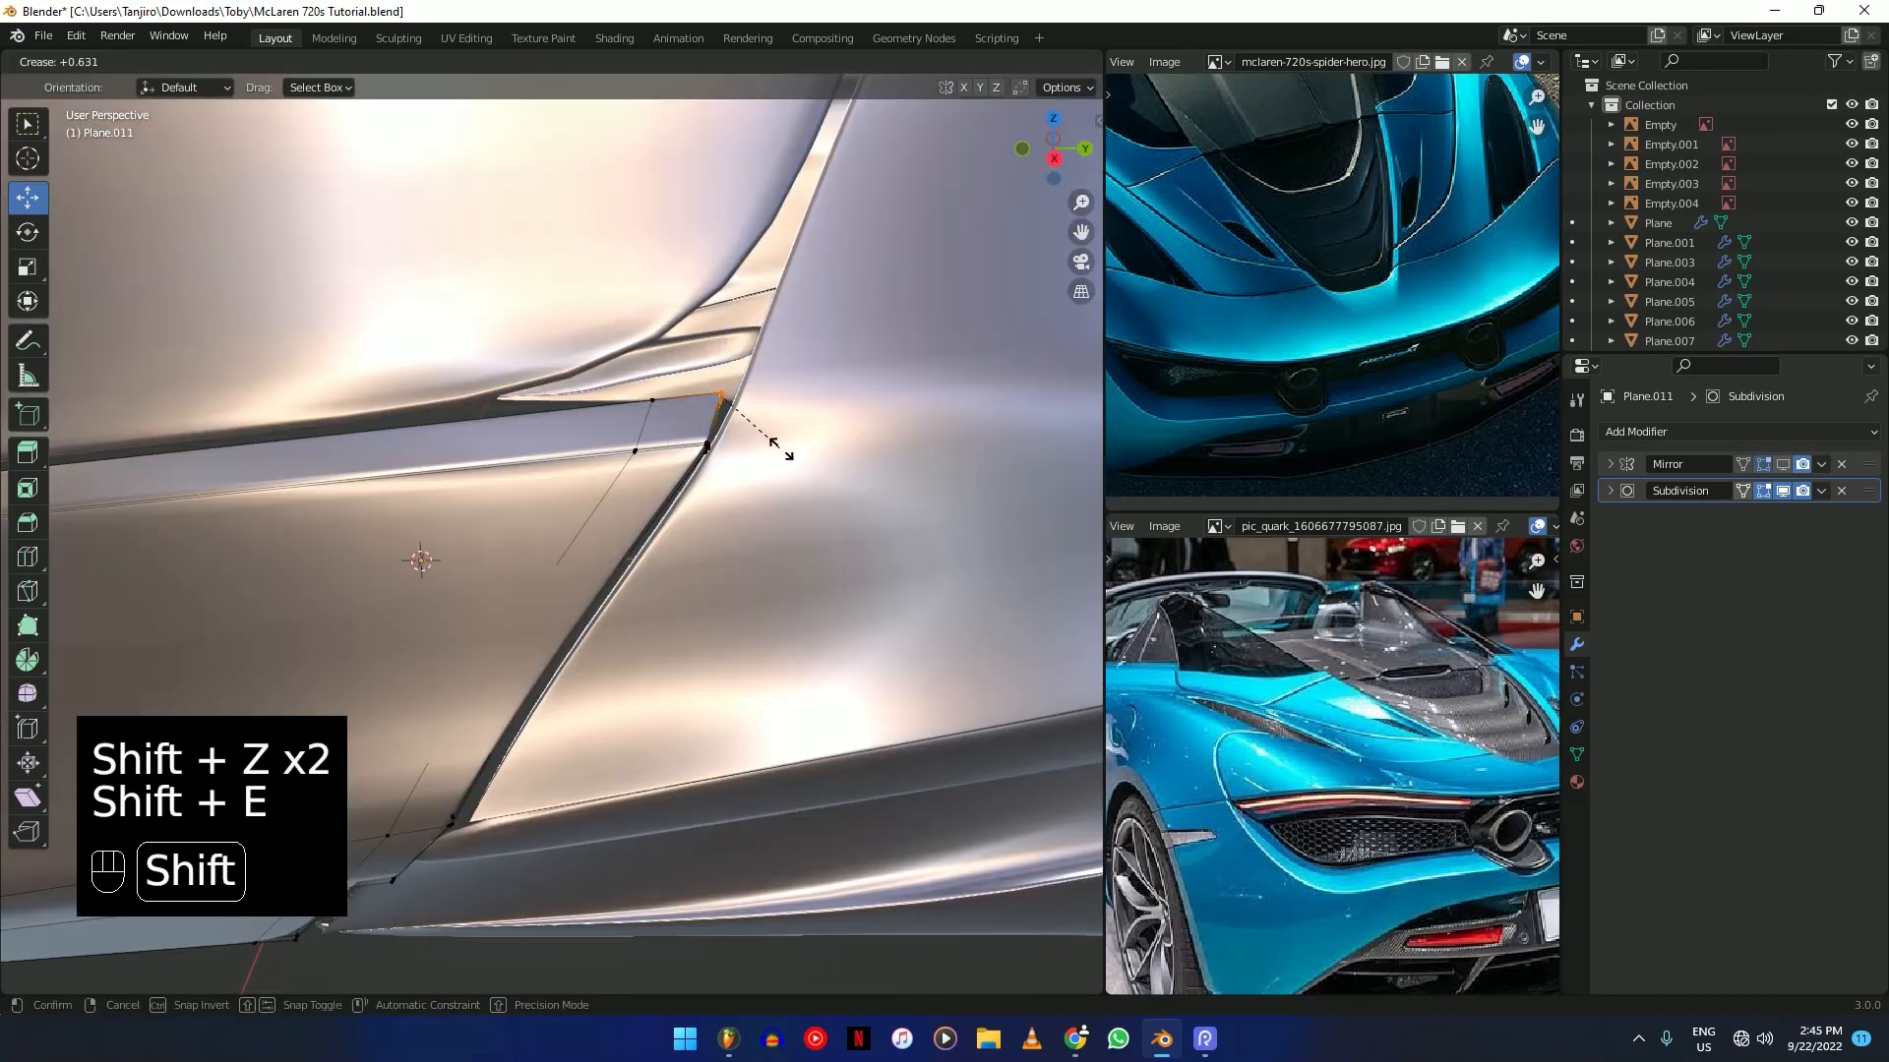
left_click(777, 463)
Crease the panel's lower rear corner where it meets the rear lower panel.
scroll(775, 465, "down", 6)
mouse_move(742, 566)
middle_mouse_down()
mouse_move(726, 498)
mouse_move(726, 537)
middle_mouse_up()
scroll(715, 523, "down", 3)
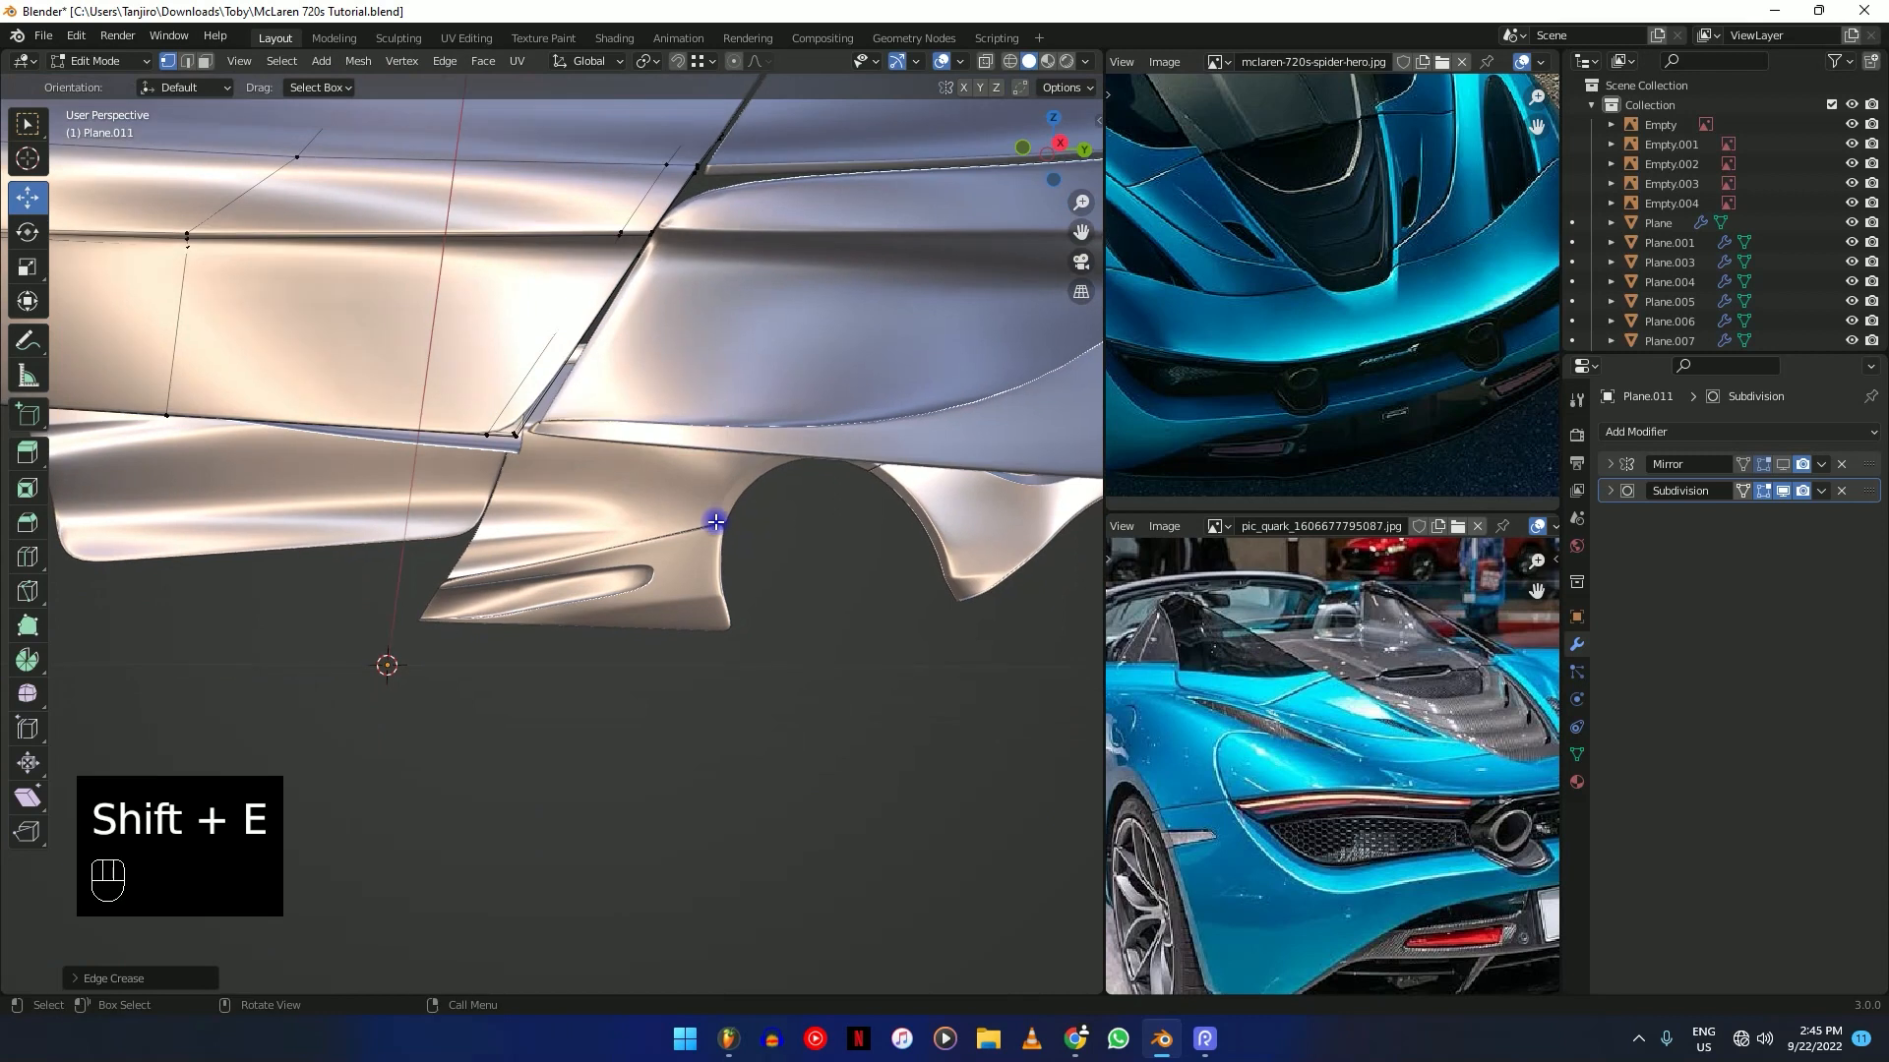
middle_click_drag(590, 451, 551, 667, "shift")
key("shift+z")
key("shift+z")
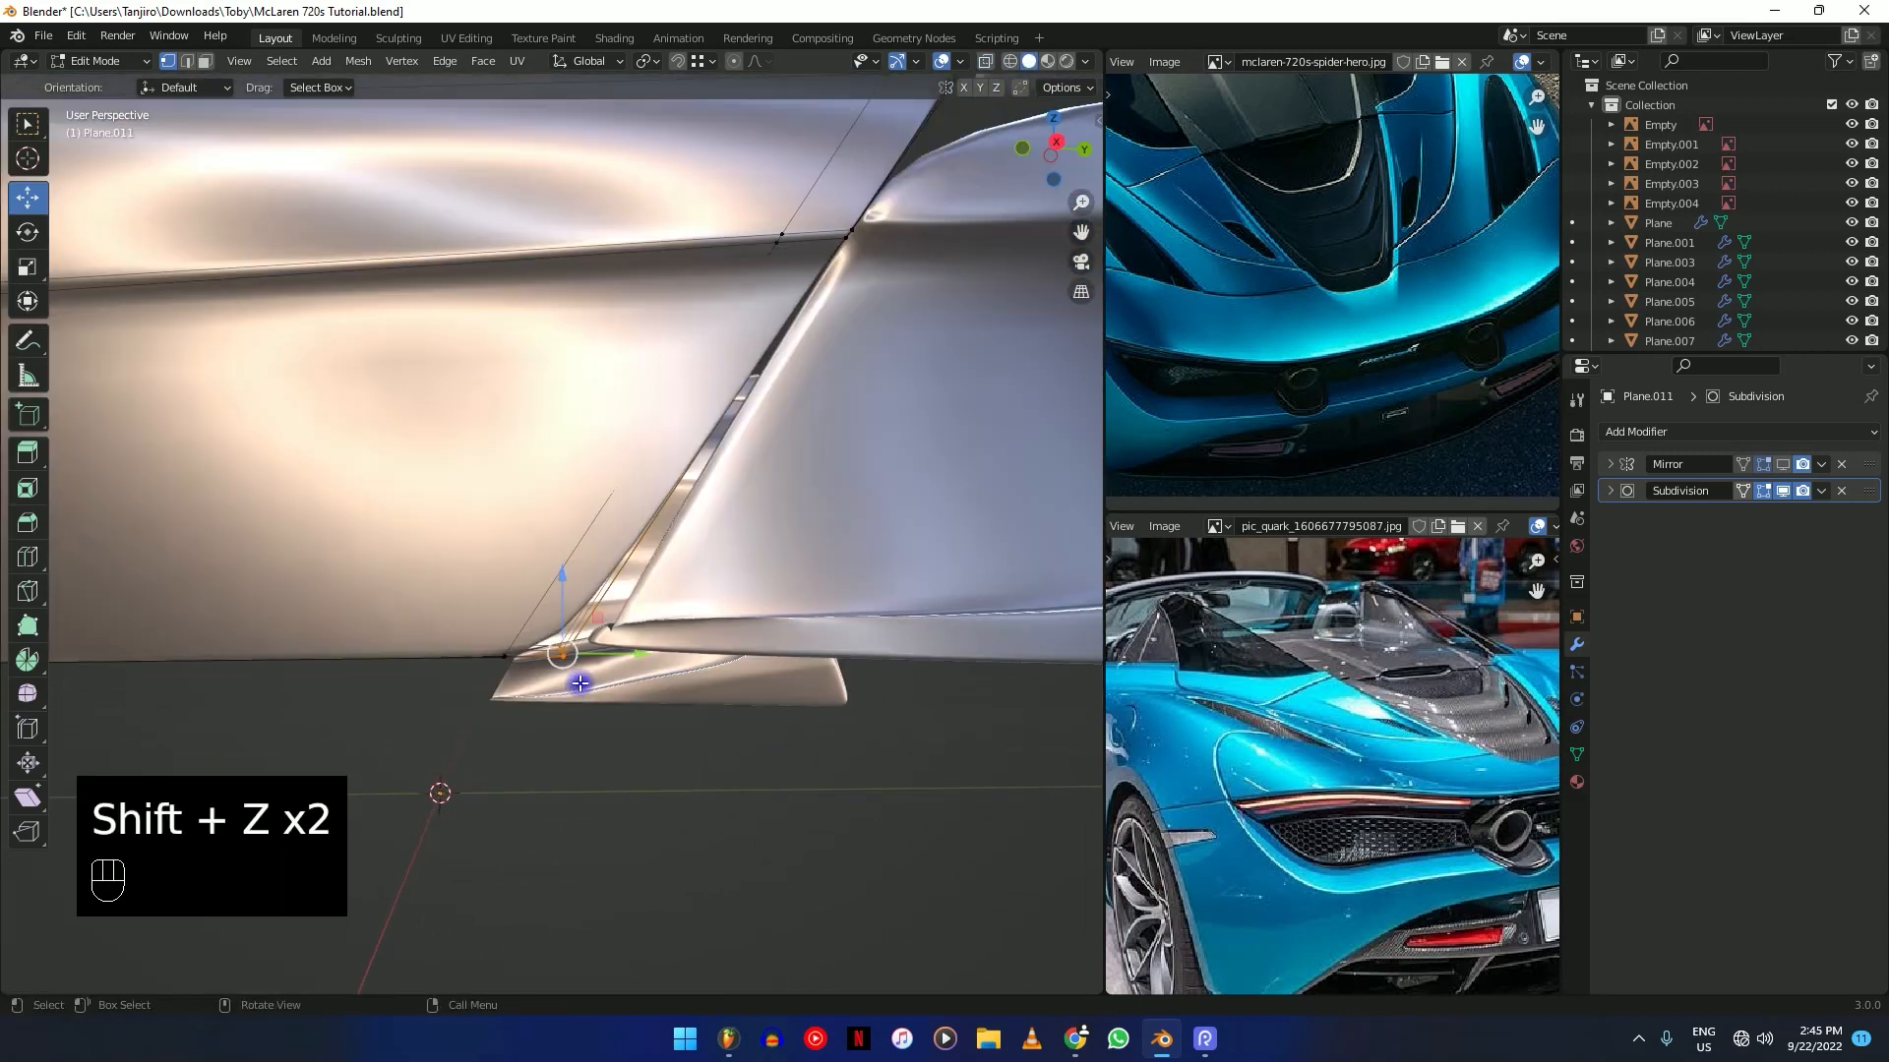
key("shift+e")
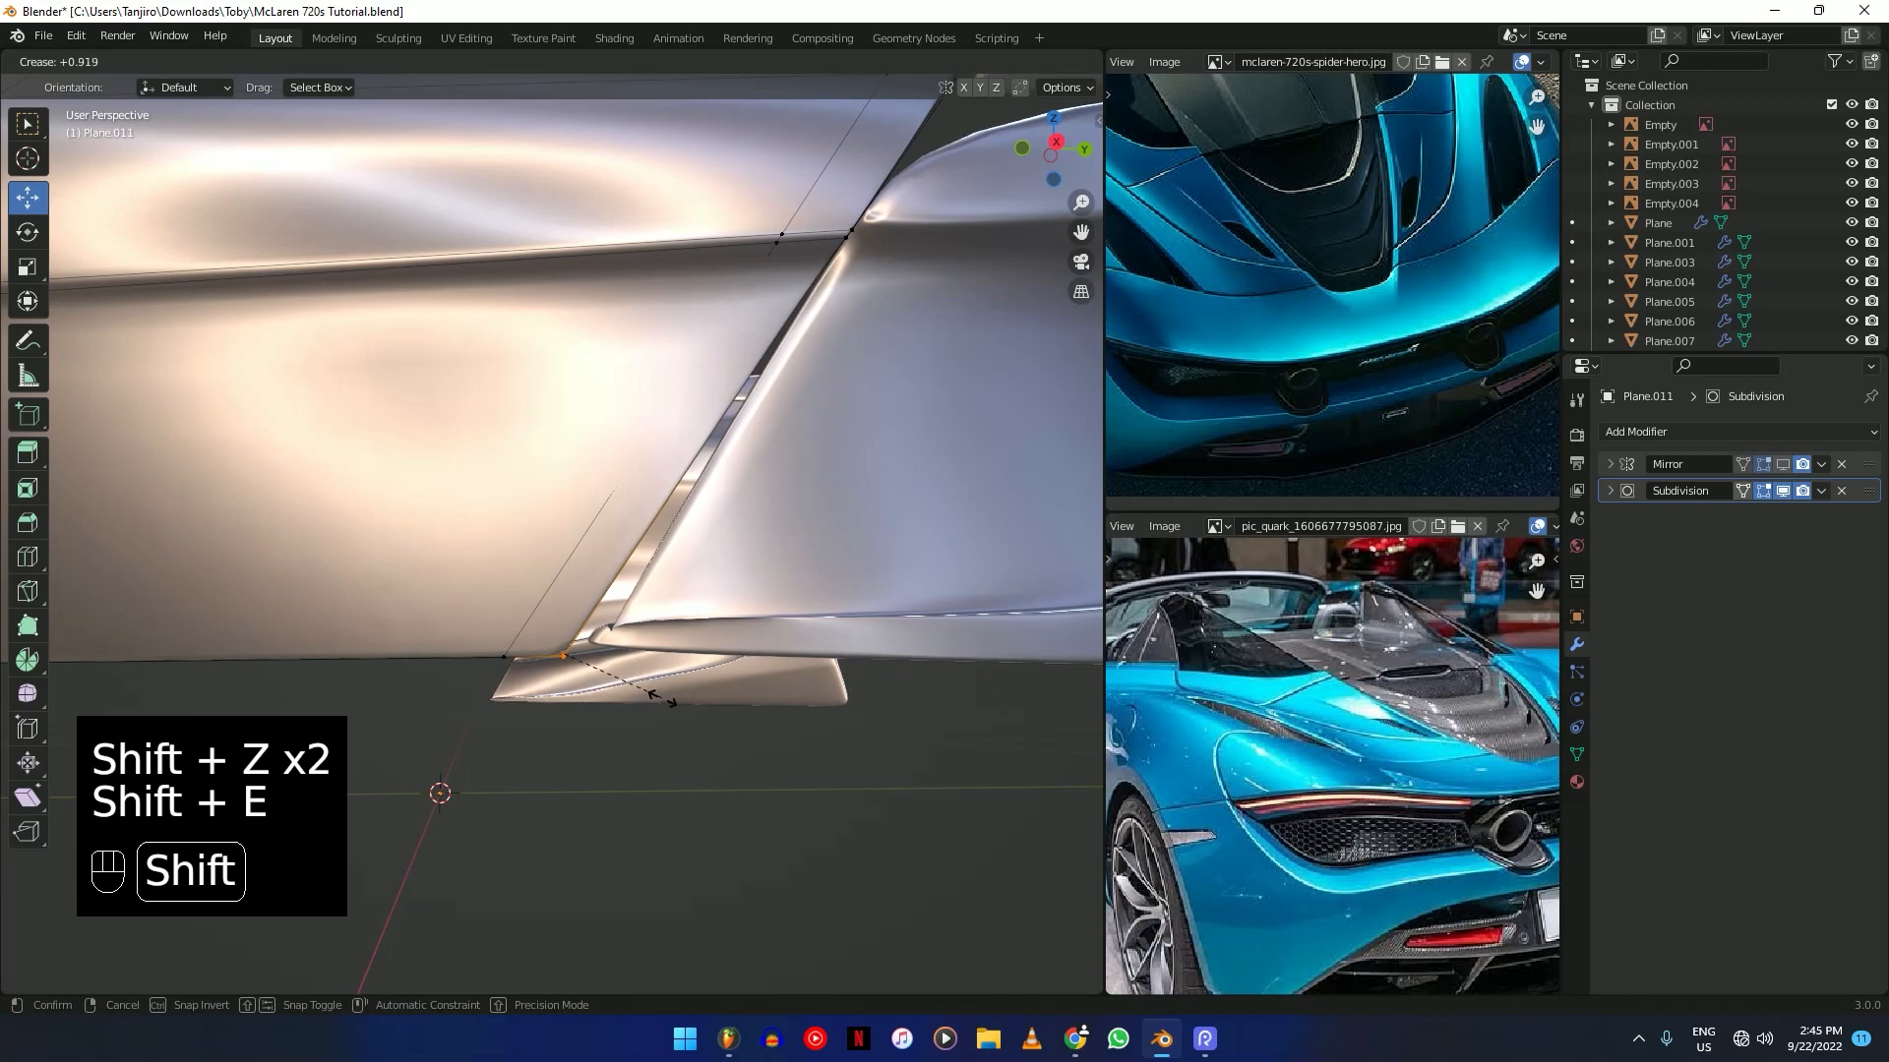
left_click(679, 706)
Add an even, flipped loop cut along the panel's rear return face, slid toward the upper edge.
key("Tab")
middle_click_drag(679, 706, 817, 472)
middle_click_drag(269, 532, 735, 474)
key("Tab")
key("shift+z")
middle_click_drag(662, 531, 597, 525, "shift")
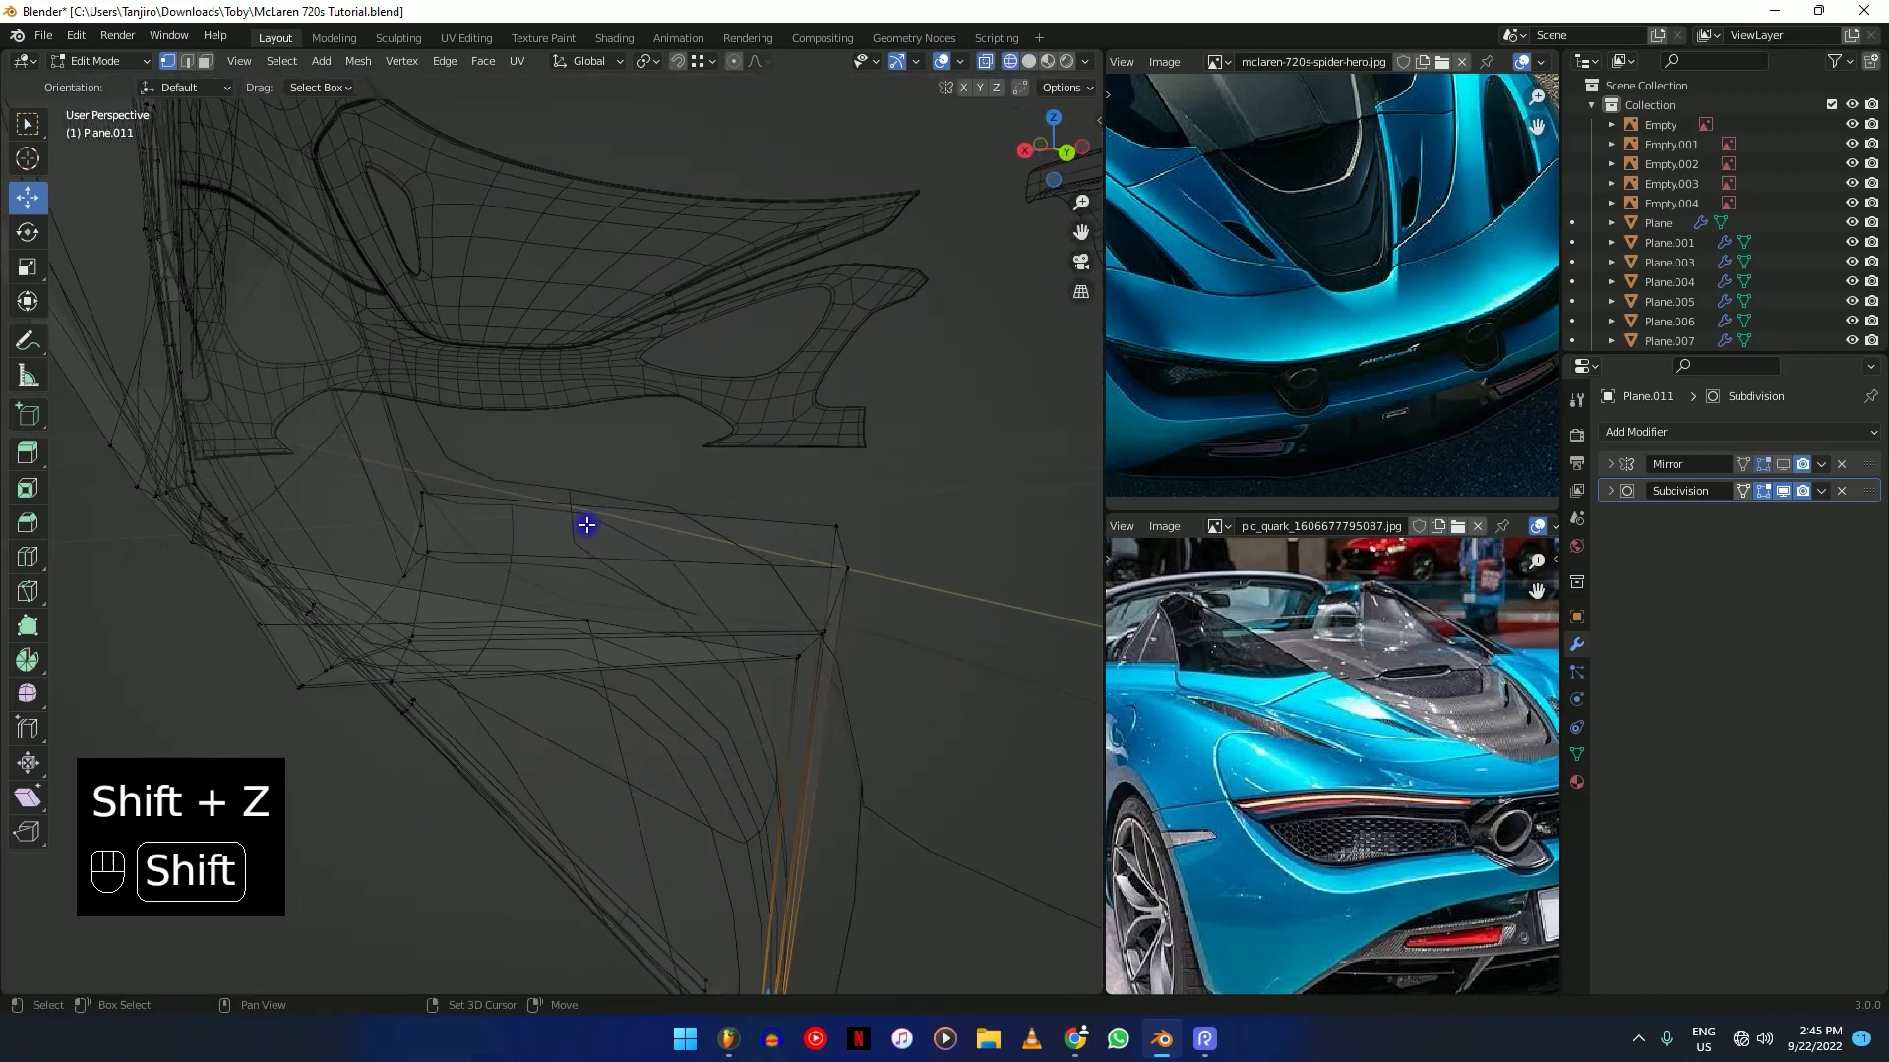
middle_click_drag(424, 529, 477, 532)
key("shift+z")
scroll(605, 561, "down", 3)
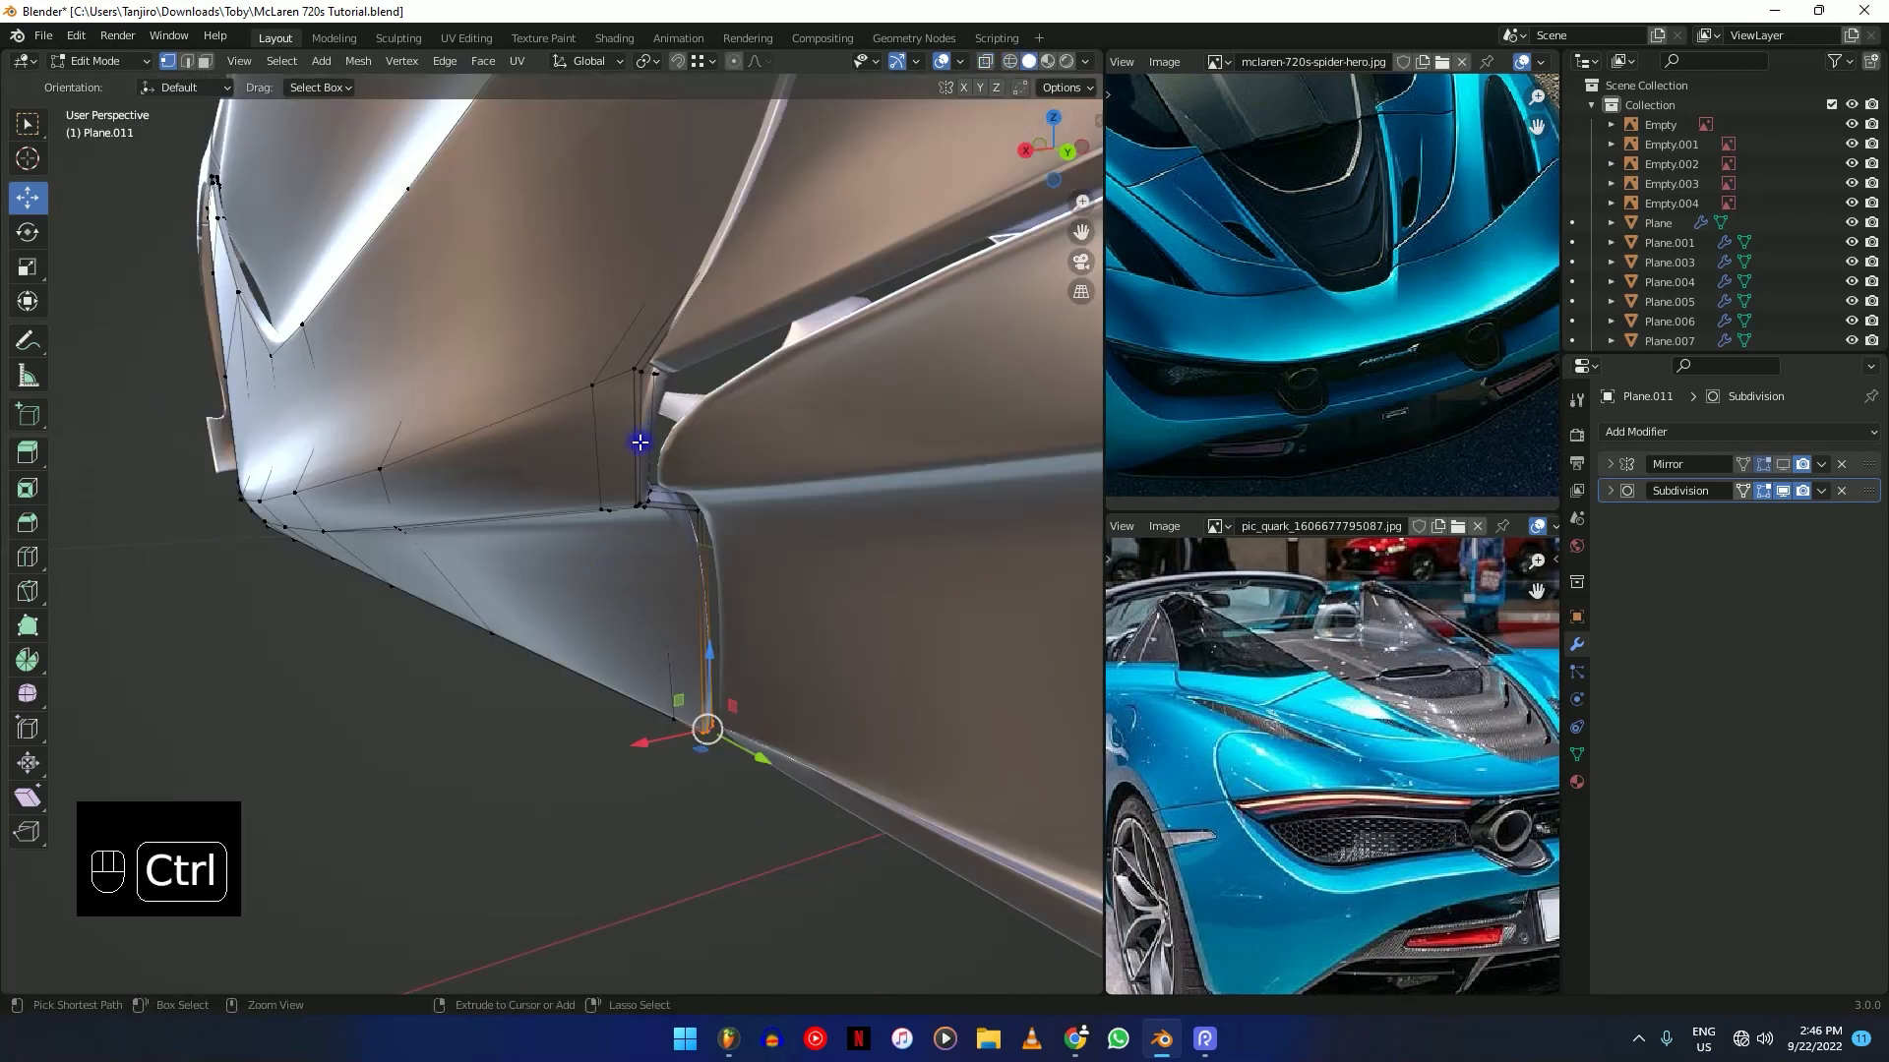
key("ctrl+r")
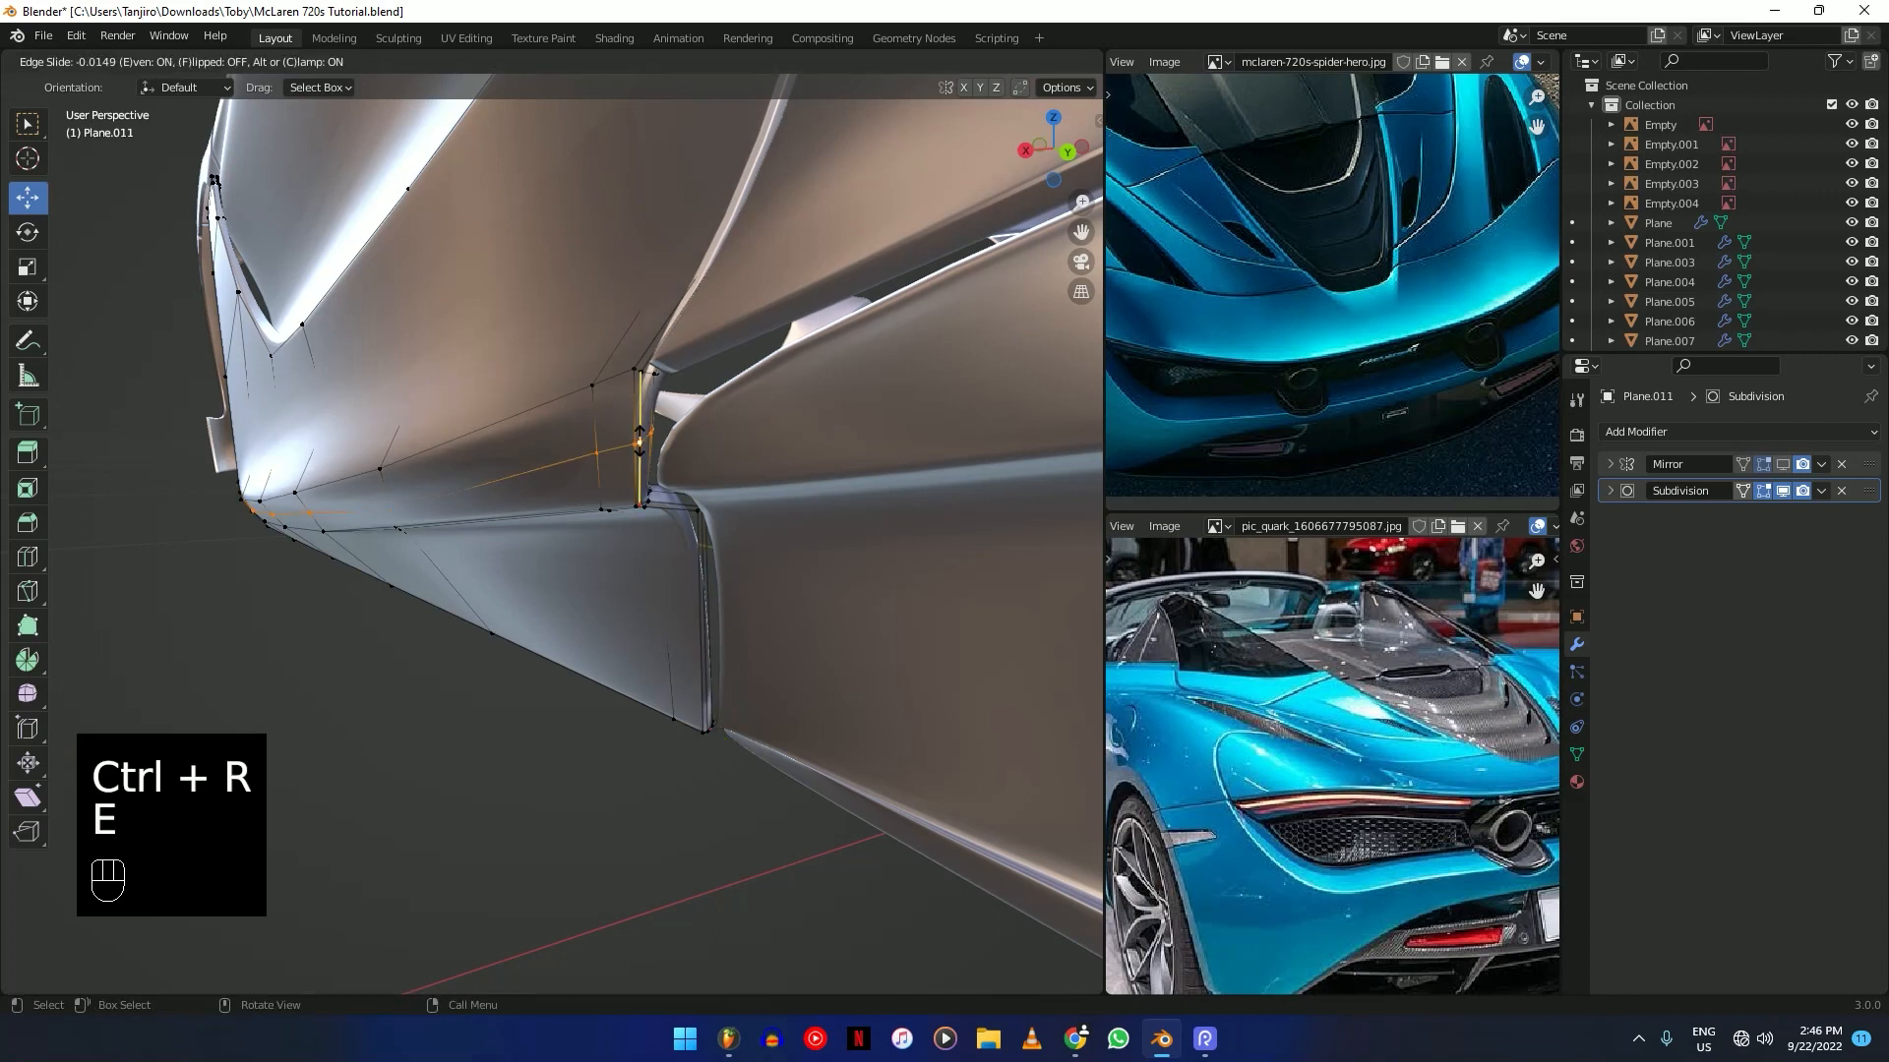
key("shift")
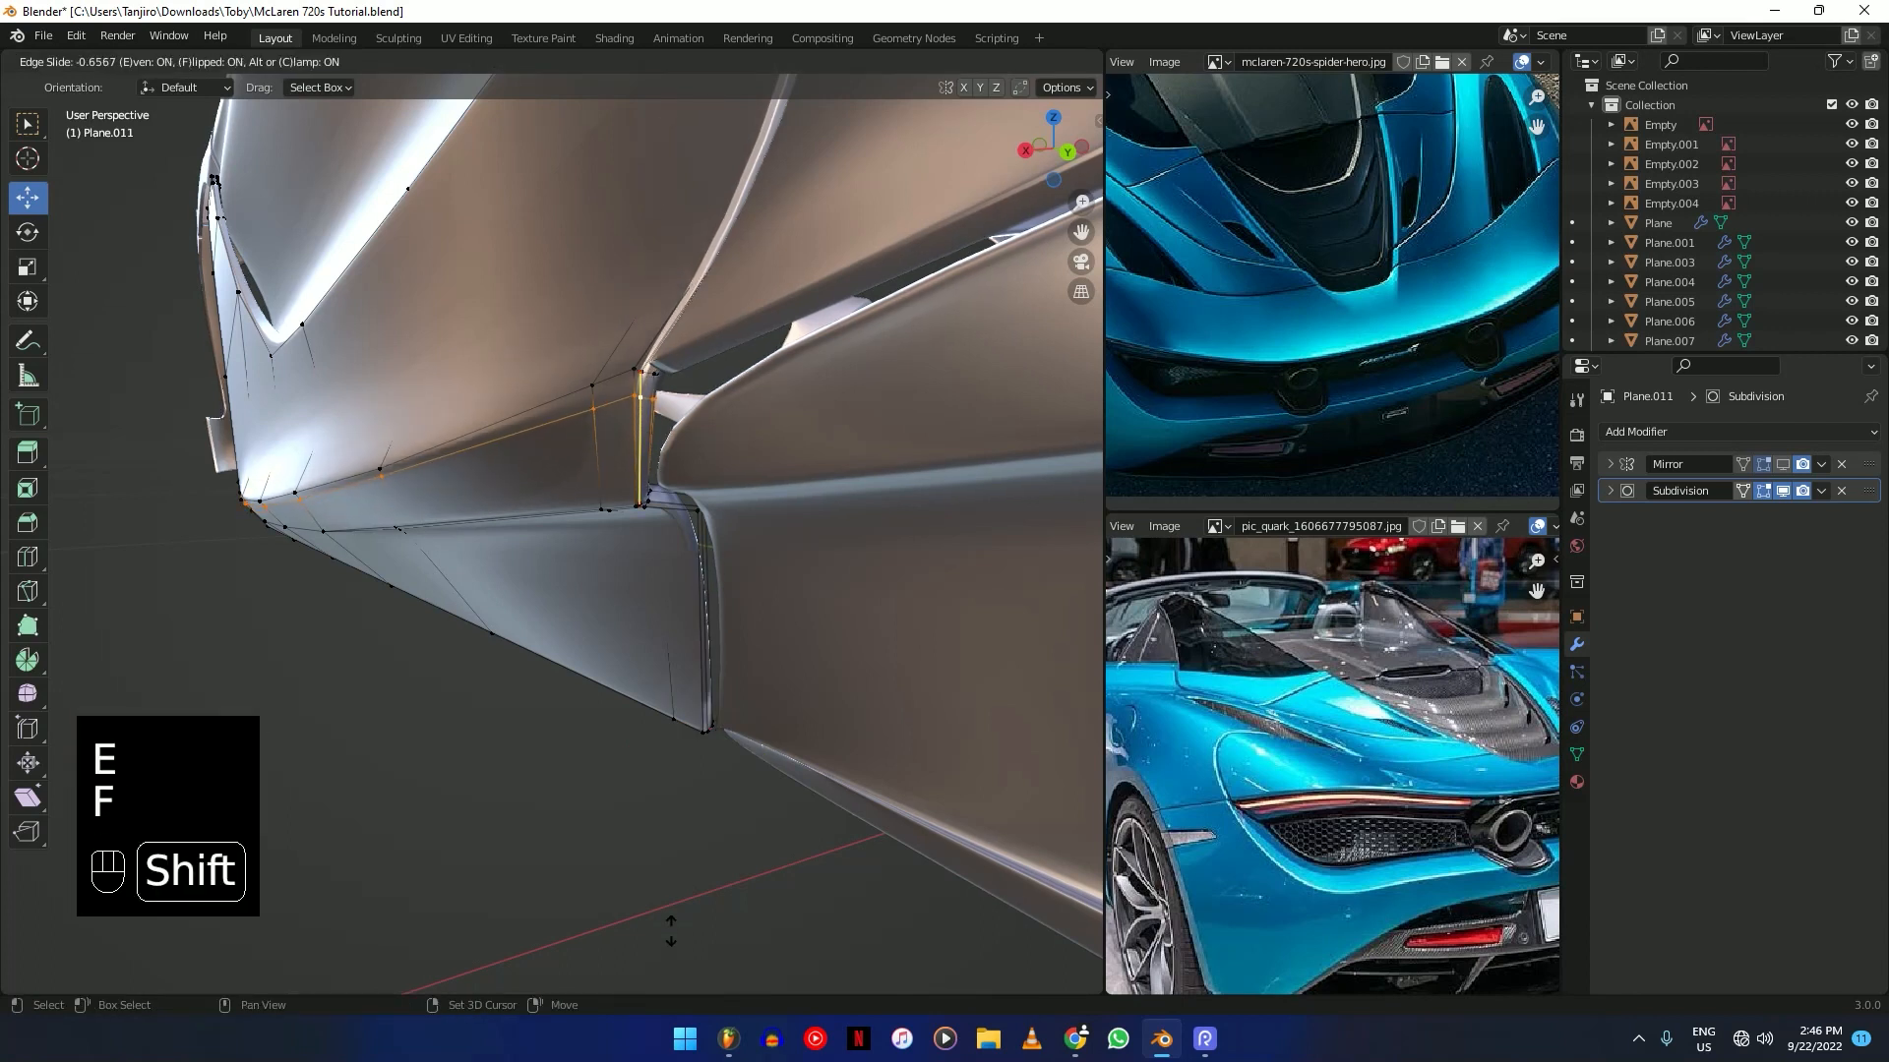
left_click(642, 777)
Edge-slide the lengthwise loop above the panel's lower edge slightly, then leave mesh editing and check the side surfaces.
scroll(646, 775, "down", 5)
middle_click_drag(646, 767, 854, 597)
key("Tab")
scroll(751, 629, "up", 3)
key("Tab")
key("g")
key("g")
key("shift")
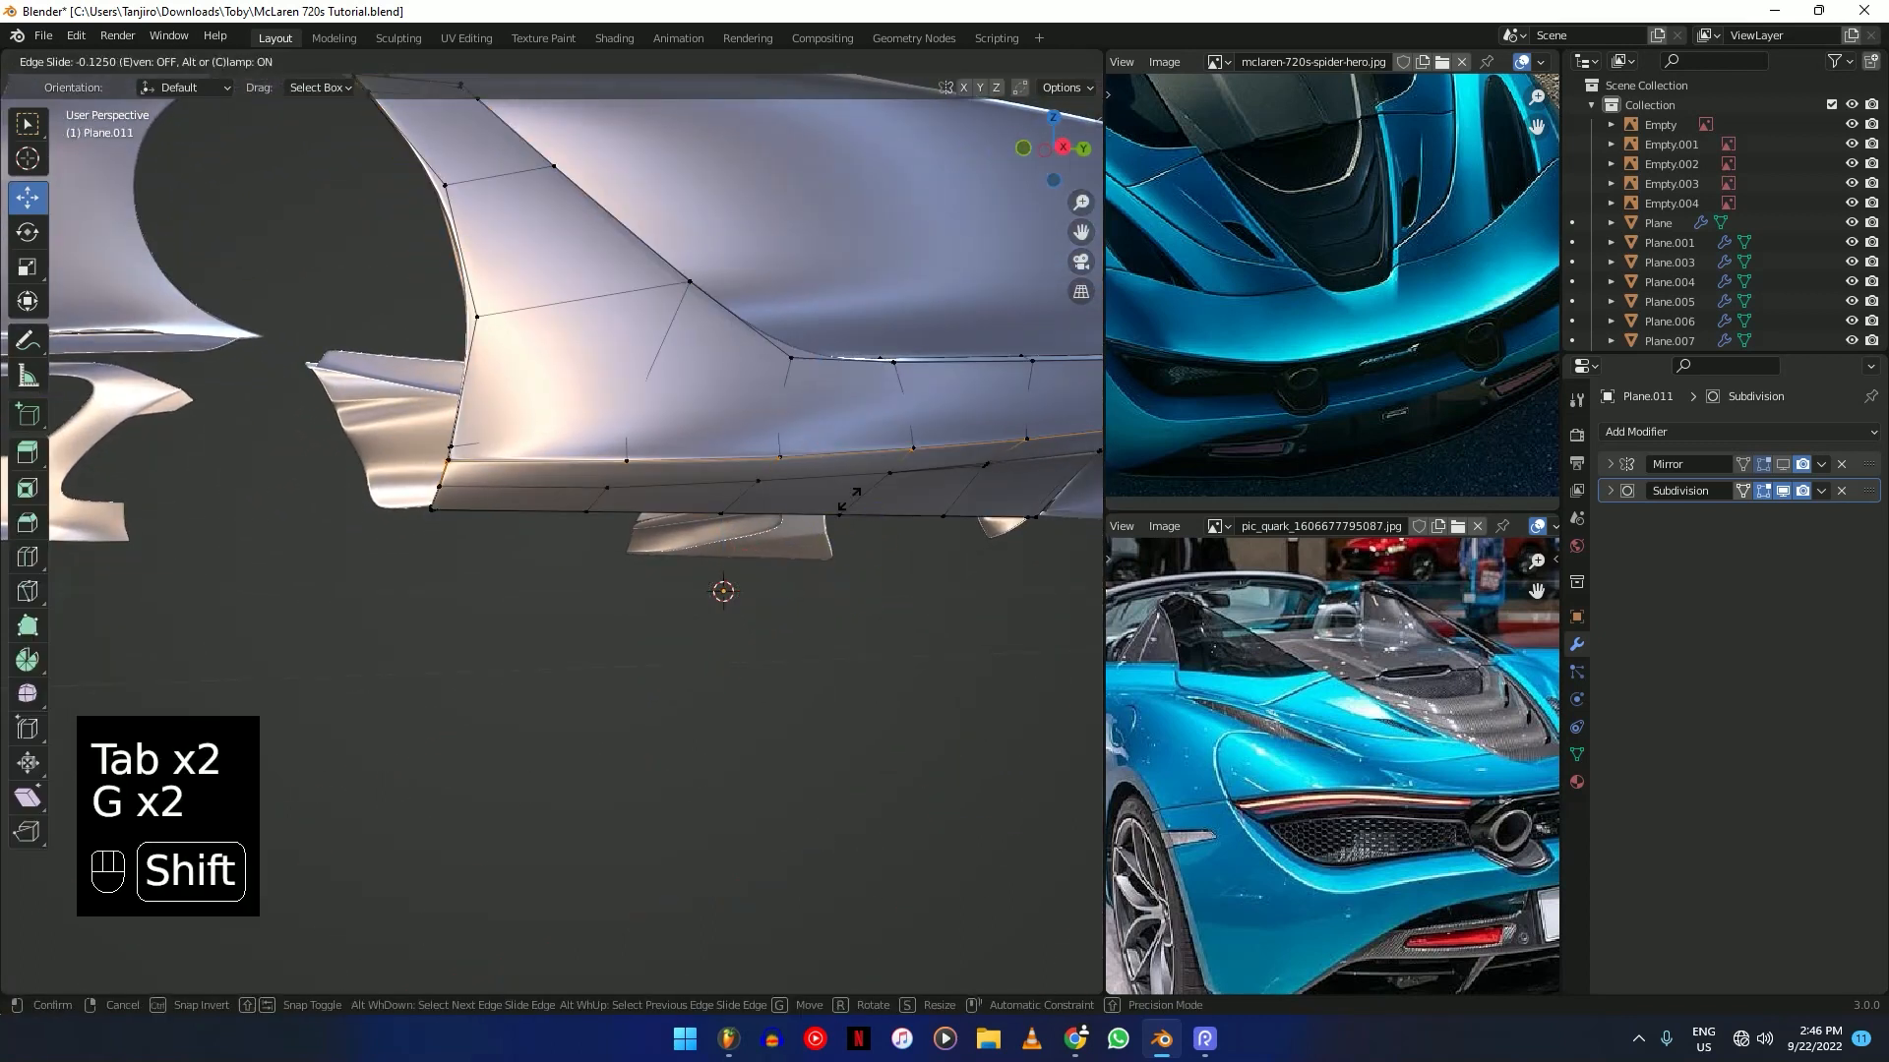
left_click(850, 489)
key("Tab")
scroll(905, 510, "down", 2)
scroll(924, 515, "up", 2)
middle_click_drag(924, 515, 816, 630)
middle_click_drag(817, 629, 600, 726)
scroll(729, 599, "down", 1)
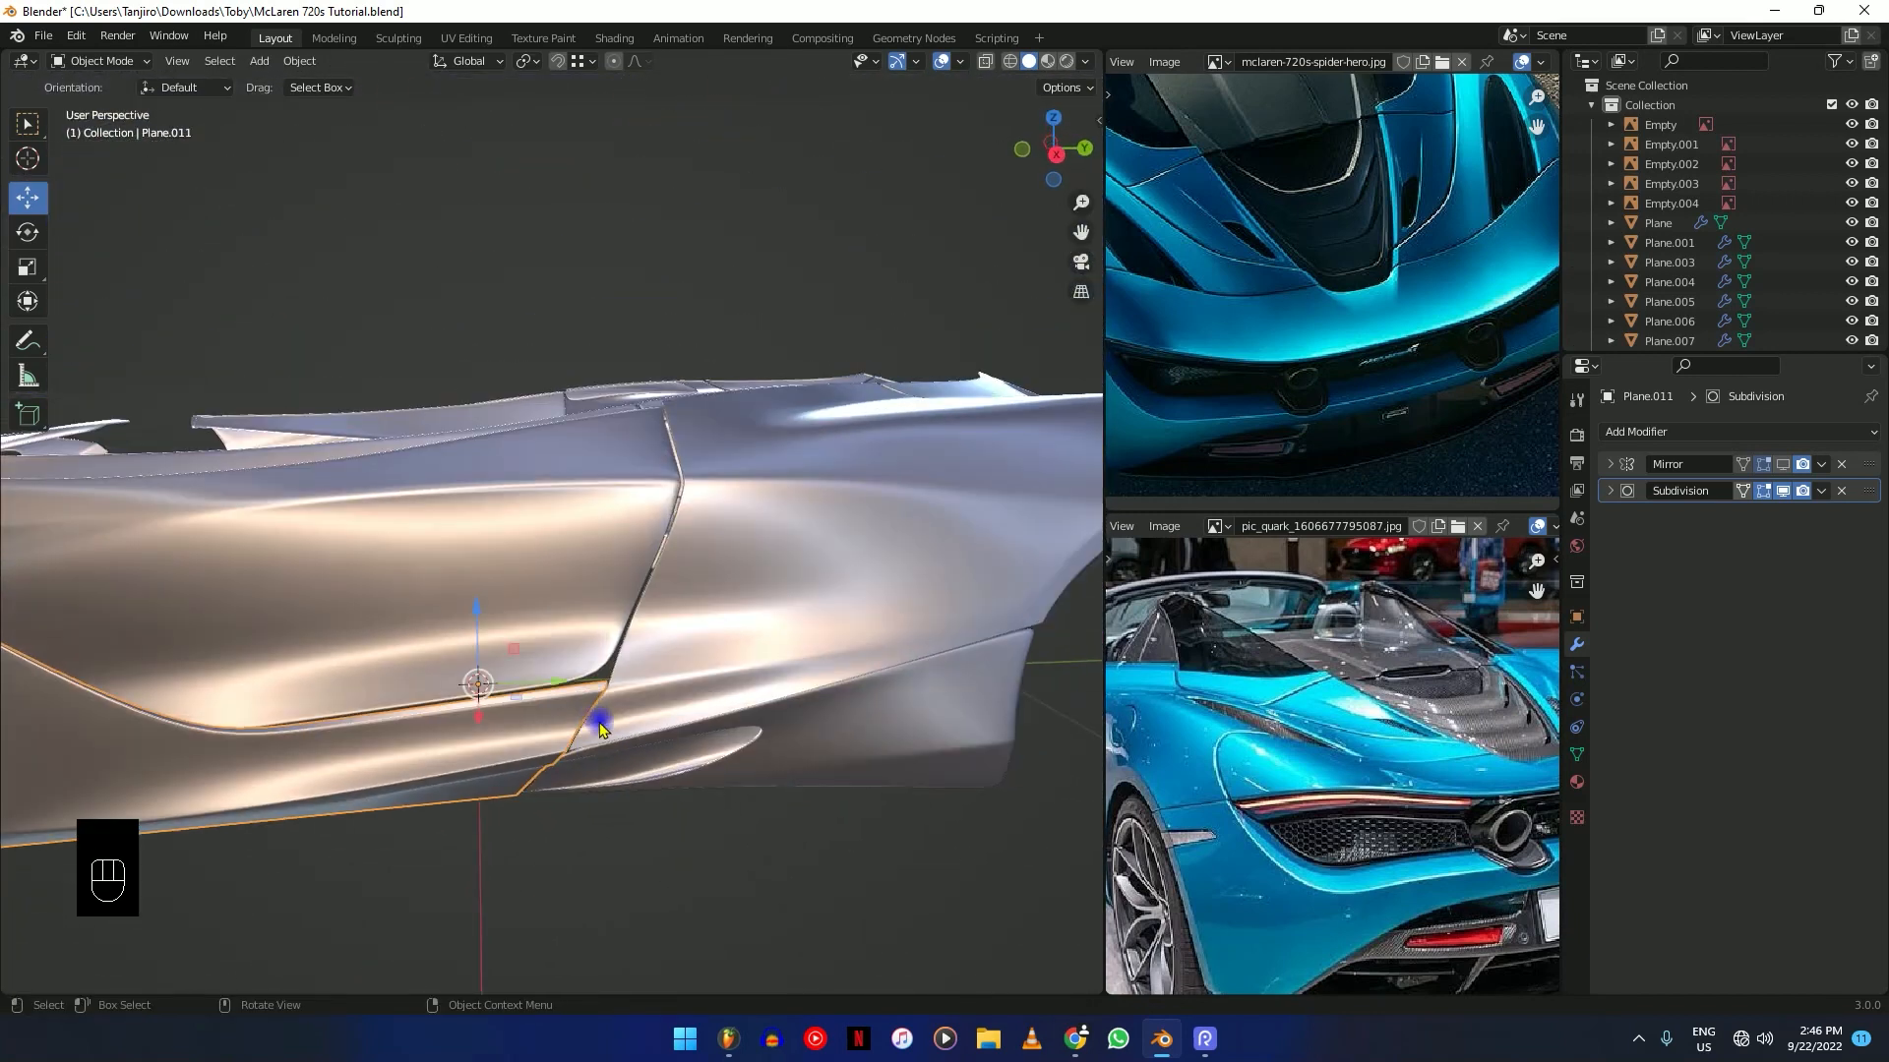
Turn off the Mirror modifier's viewport display on the lower panel ahead of the rear wheel, isolate it and open its mesh.
left_click(694, 764)
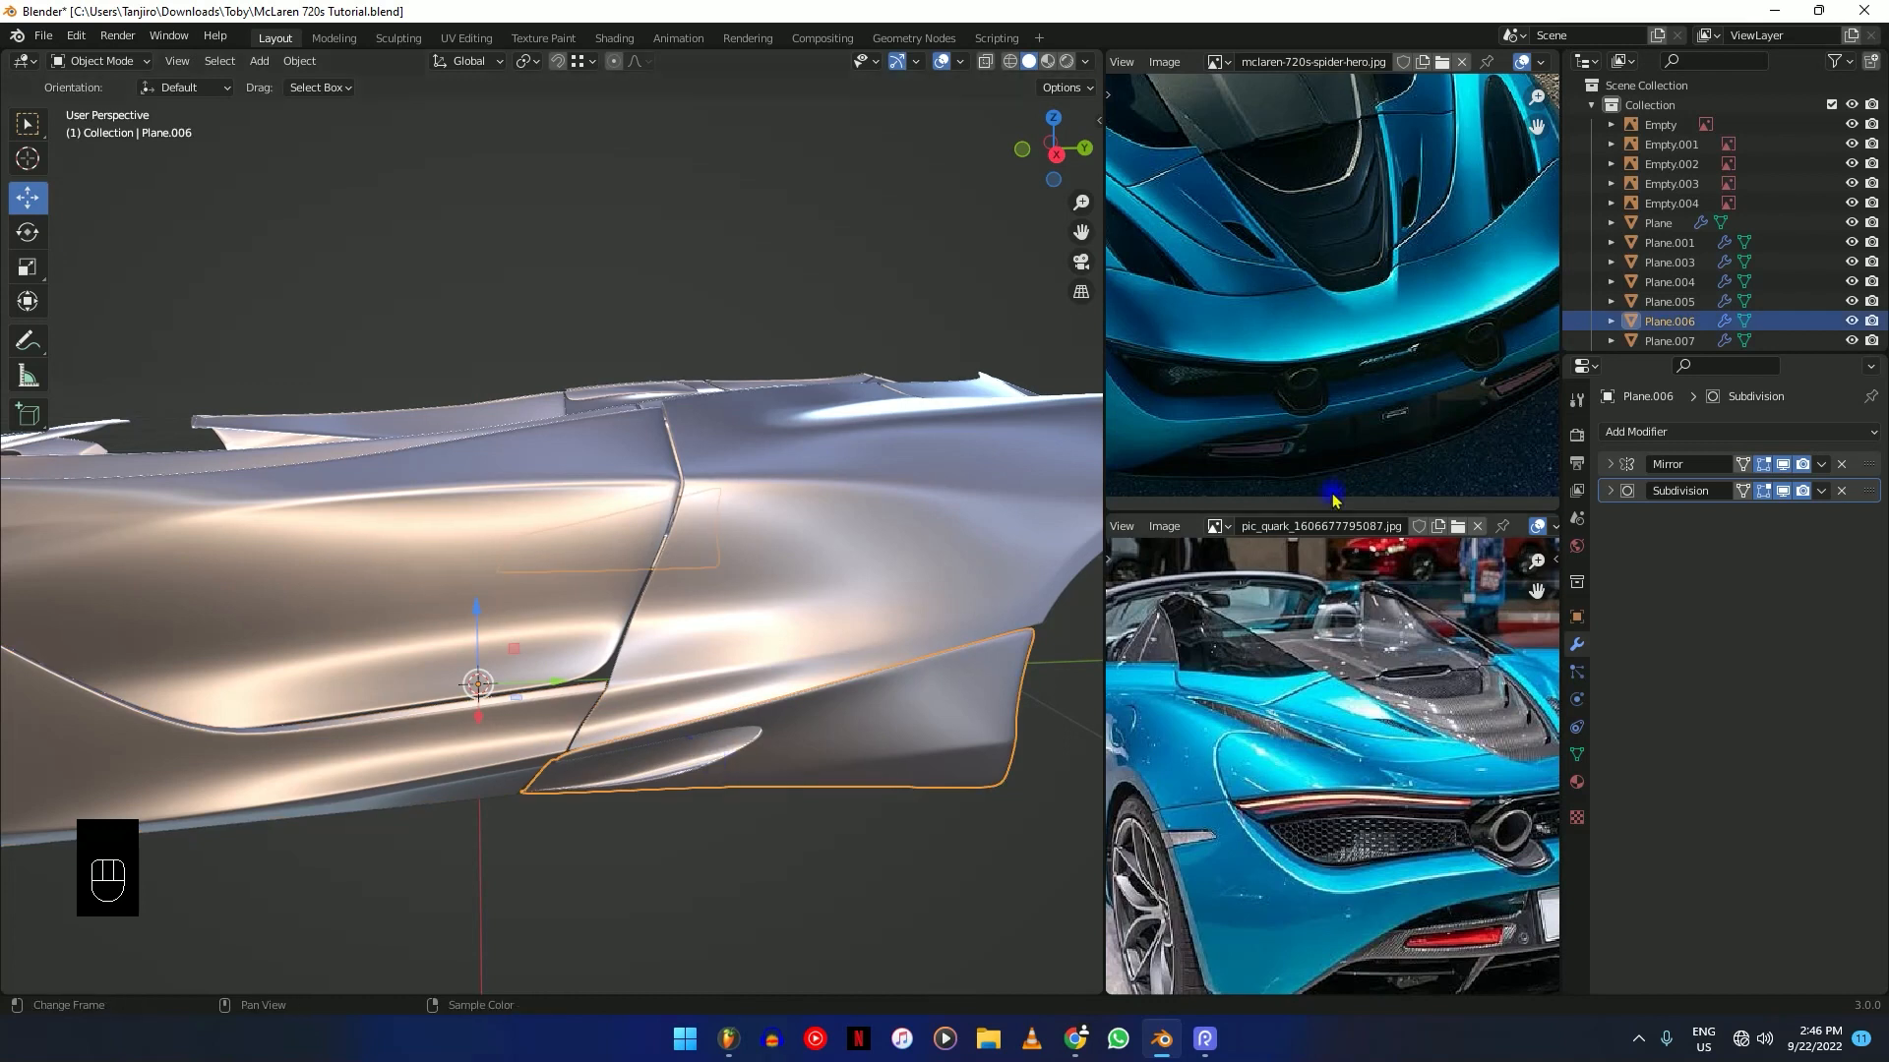
left_click(362, 750)
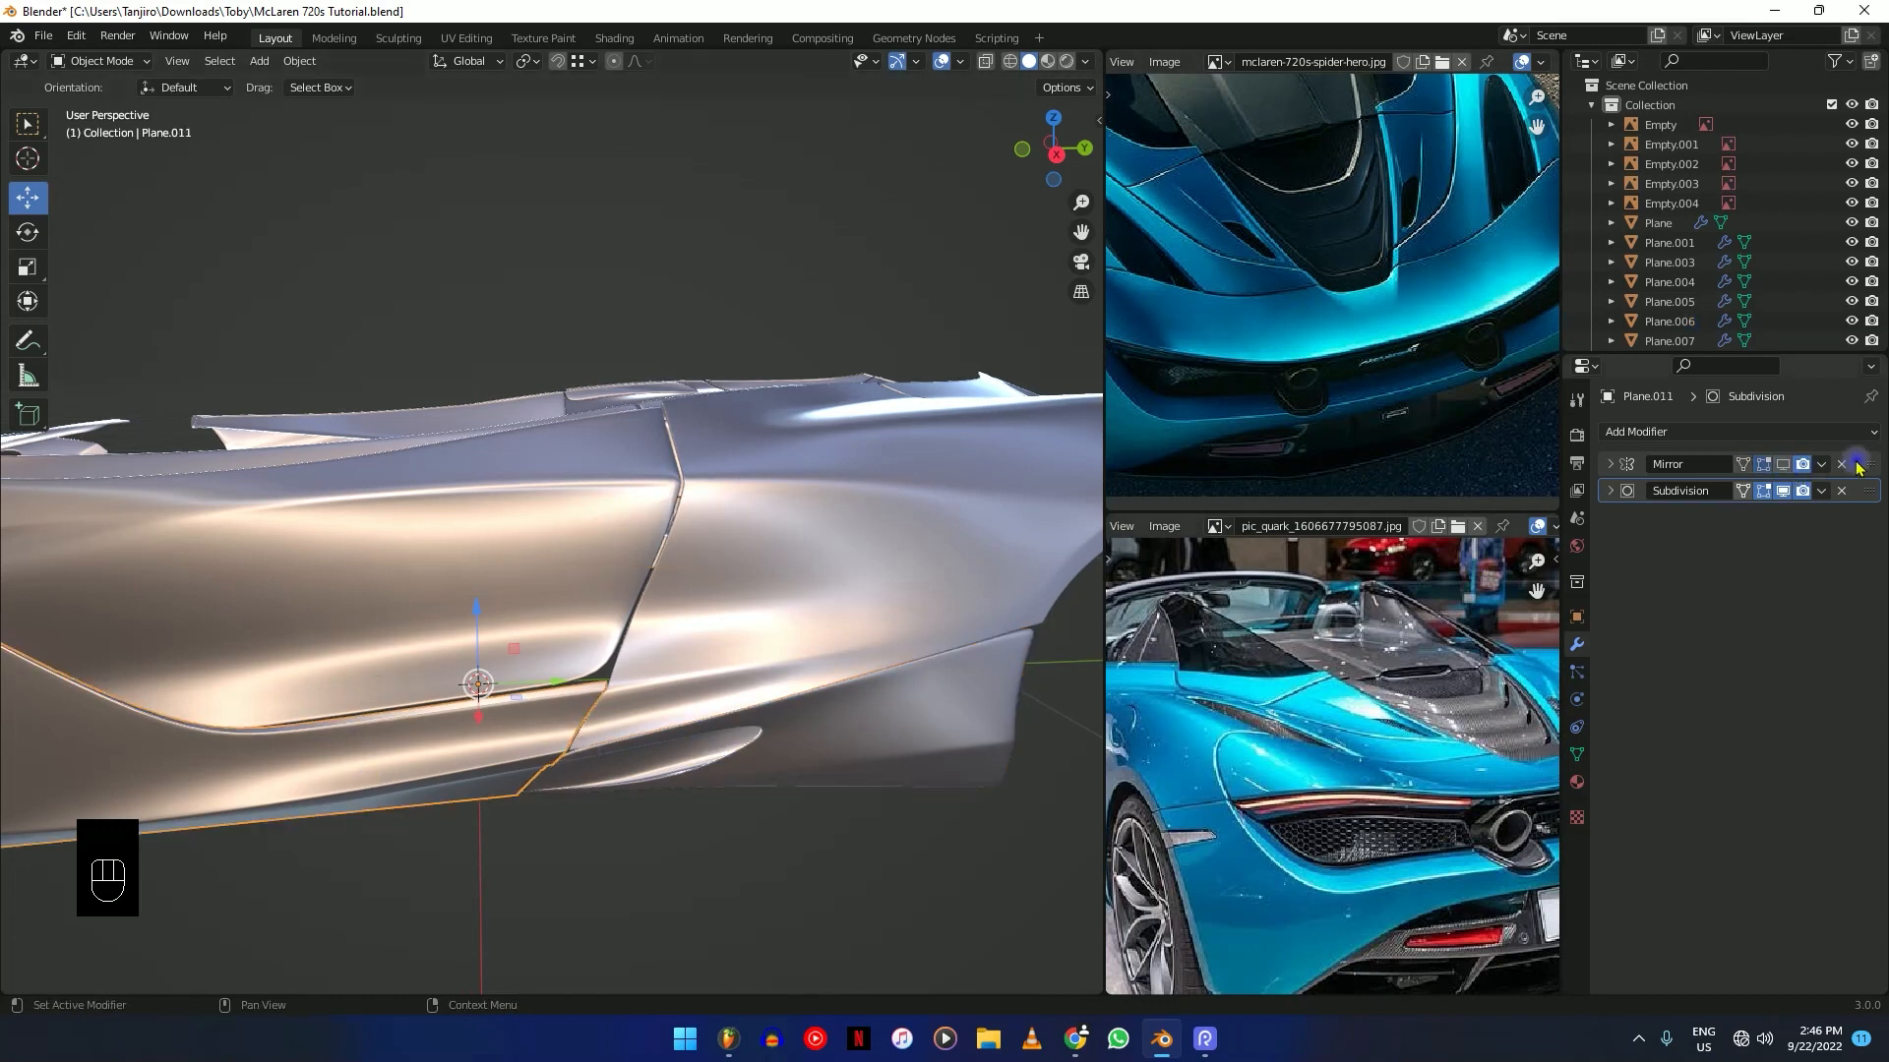
left_click(806, 787)
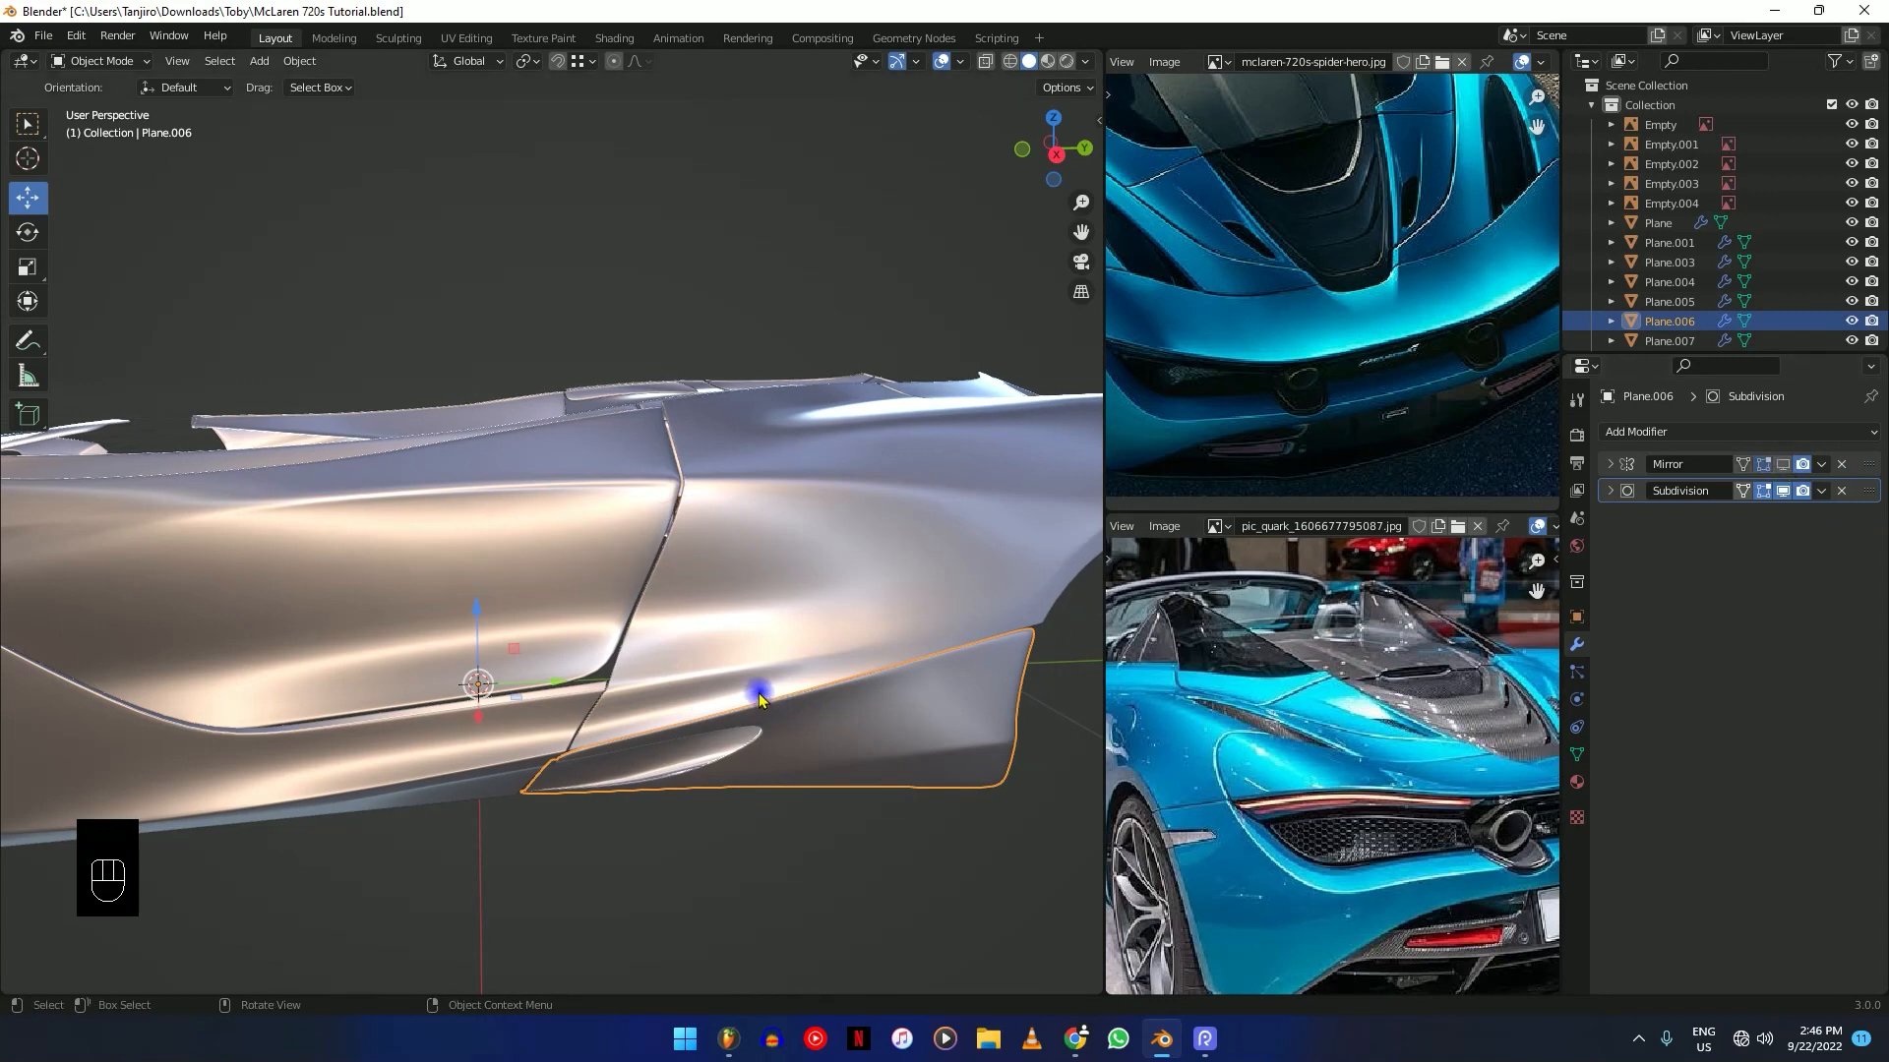
key("KP_Divide")
middle_click_drag(518, 717, 696, 633)
key("Tab")
scroll(619, 639, "up", 5)
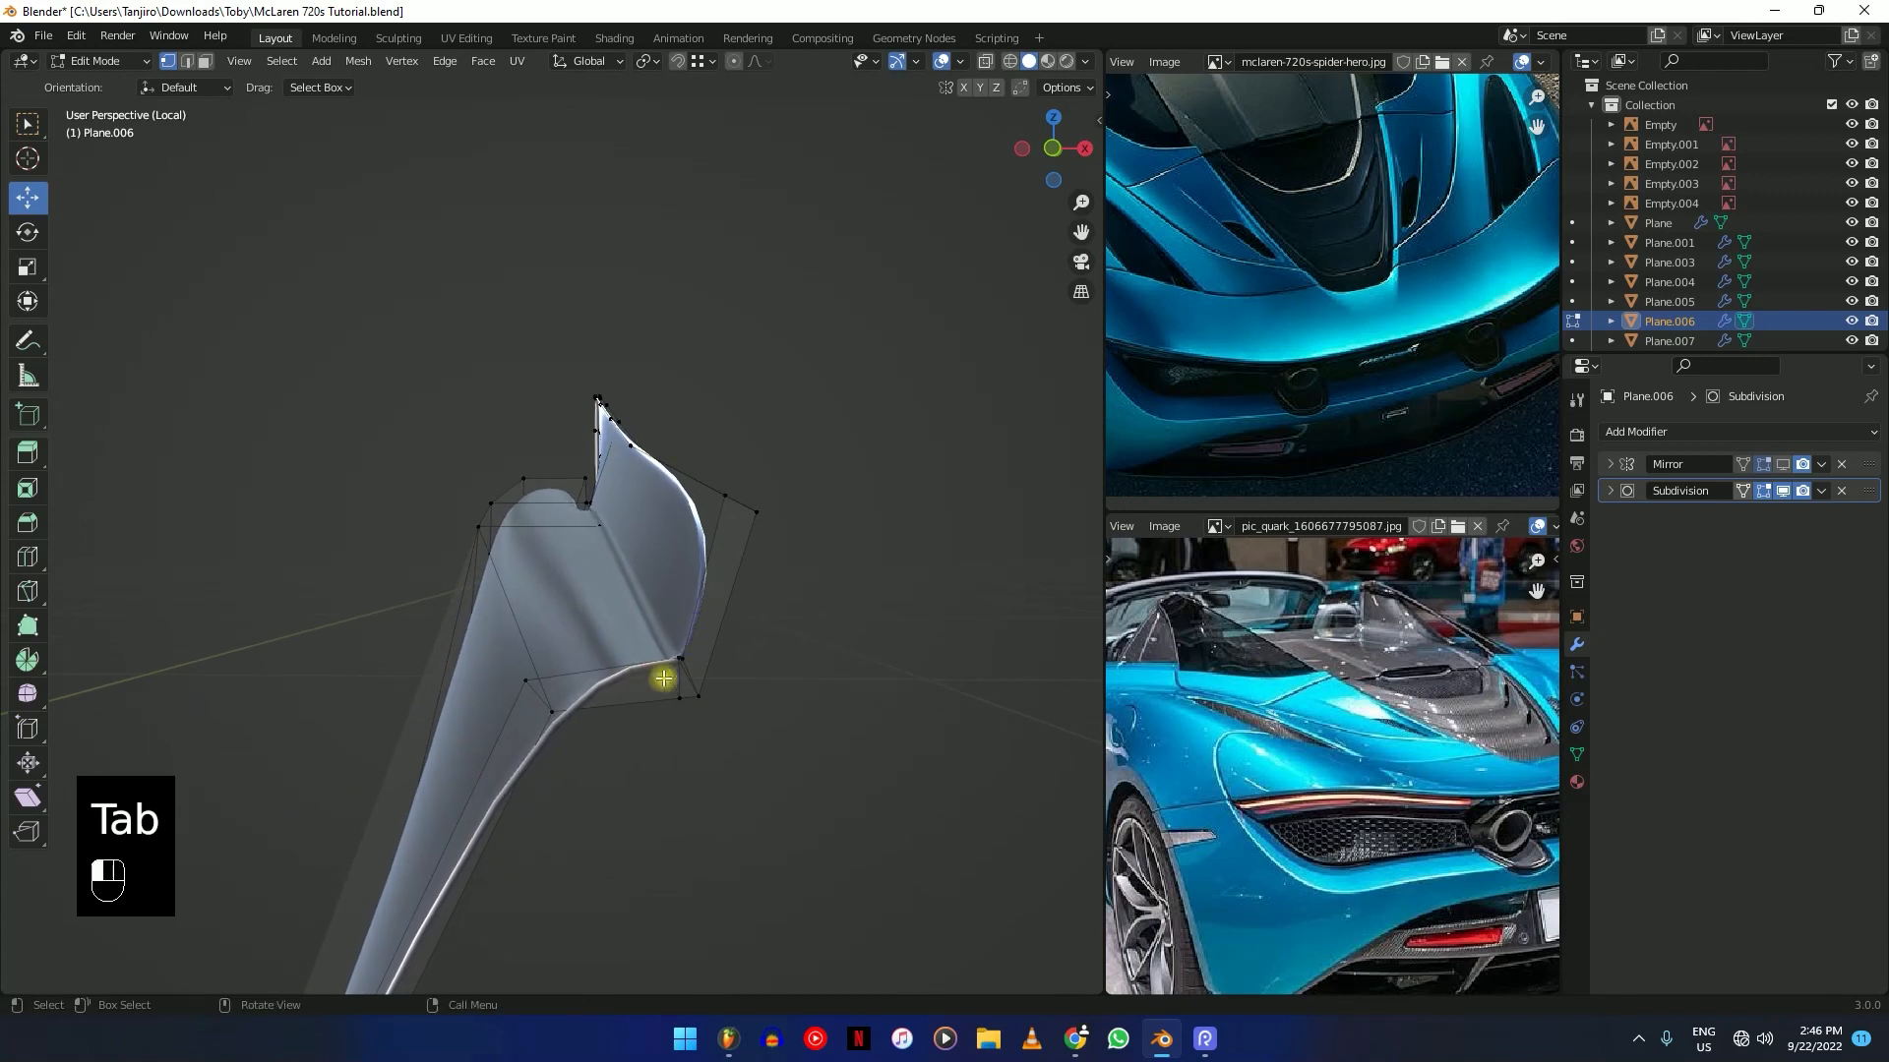
Slide the inner-fold vertex along its edge and select the vertices at the panel's pointed front tip.
key("g")
key("g")
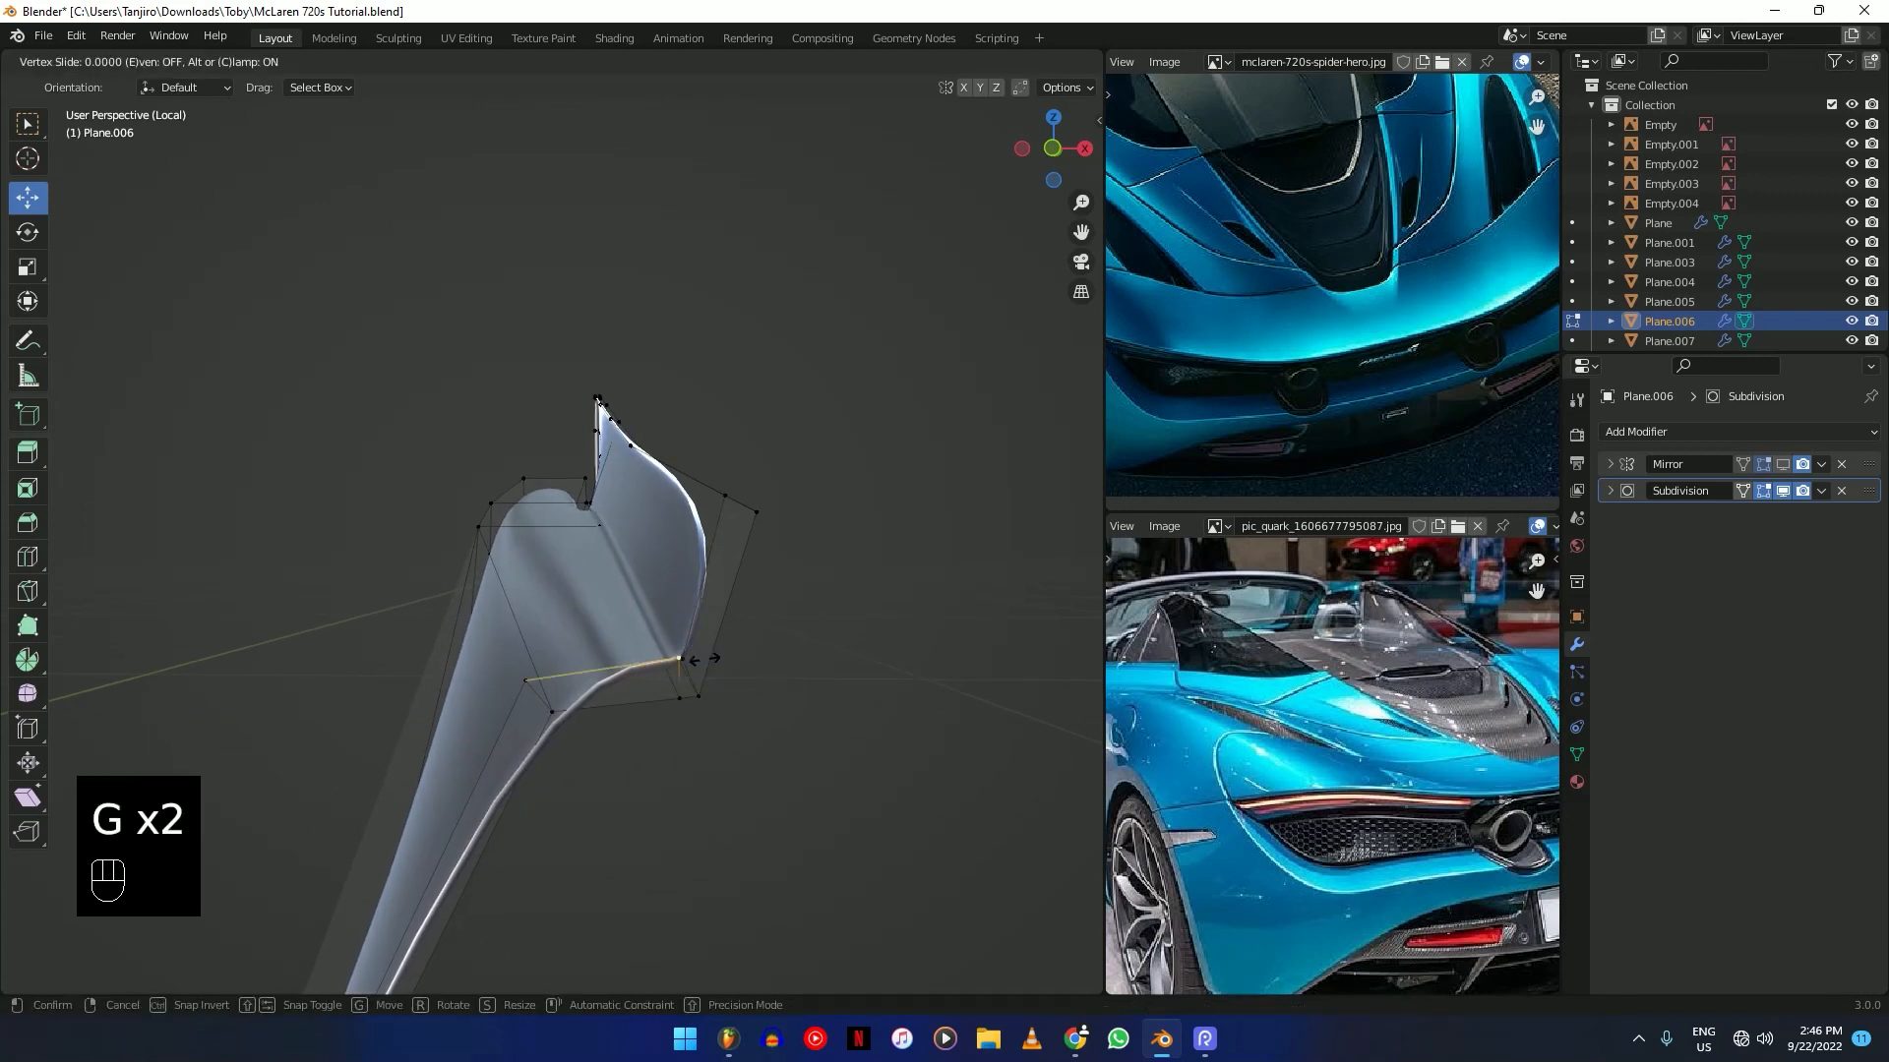
left_click(577, 756)
middle_click_drag(578, 756, 681, 686)
middle_click_drag(507, 710, 679, 574)
key("KP_1")
scroll(681, 577, "up", 4)
middle_click_drag(750, 699, 990, 811, "shift")
scroll(990, 811, "down", 5)
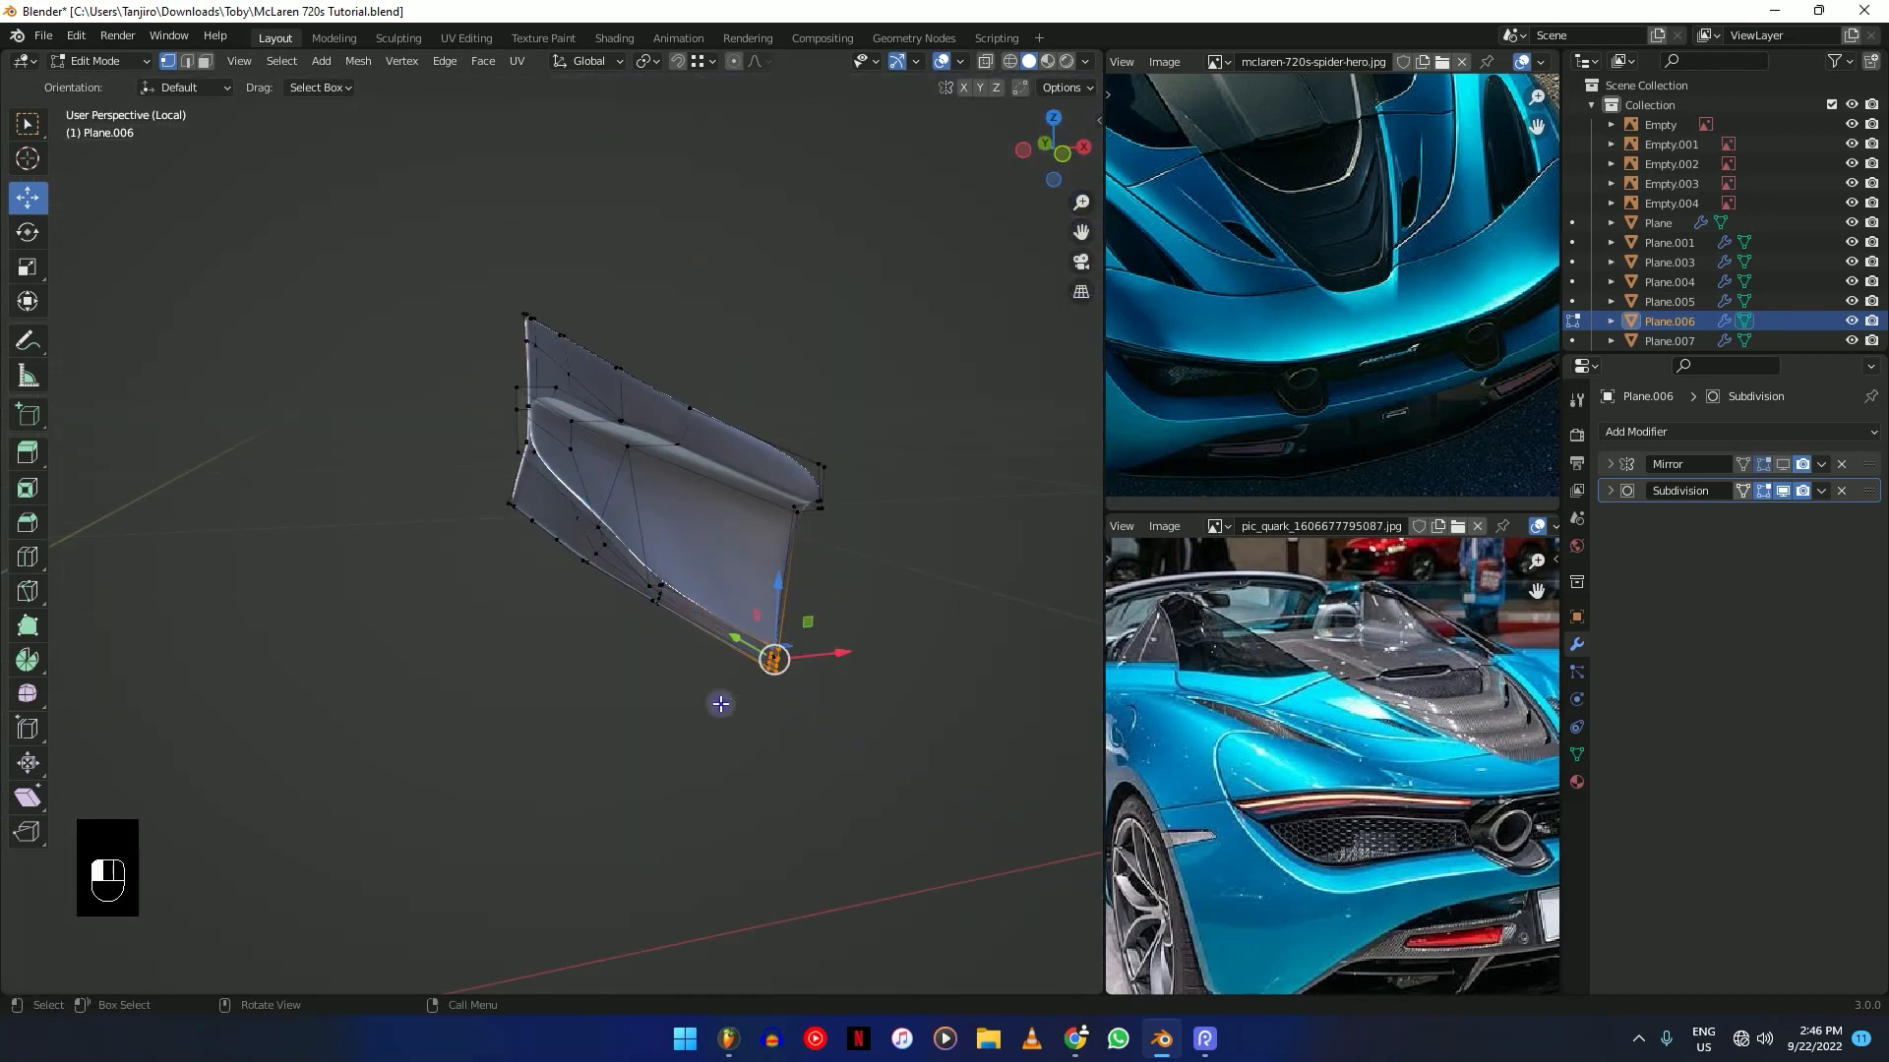
Frame the panel's pointed front tip and shift its inner-fold vertex sideways along X.
key("grave")
left_click(883, 756)
key("grave")
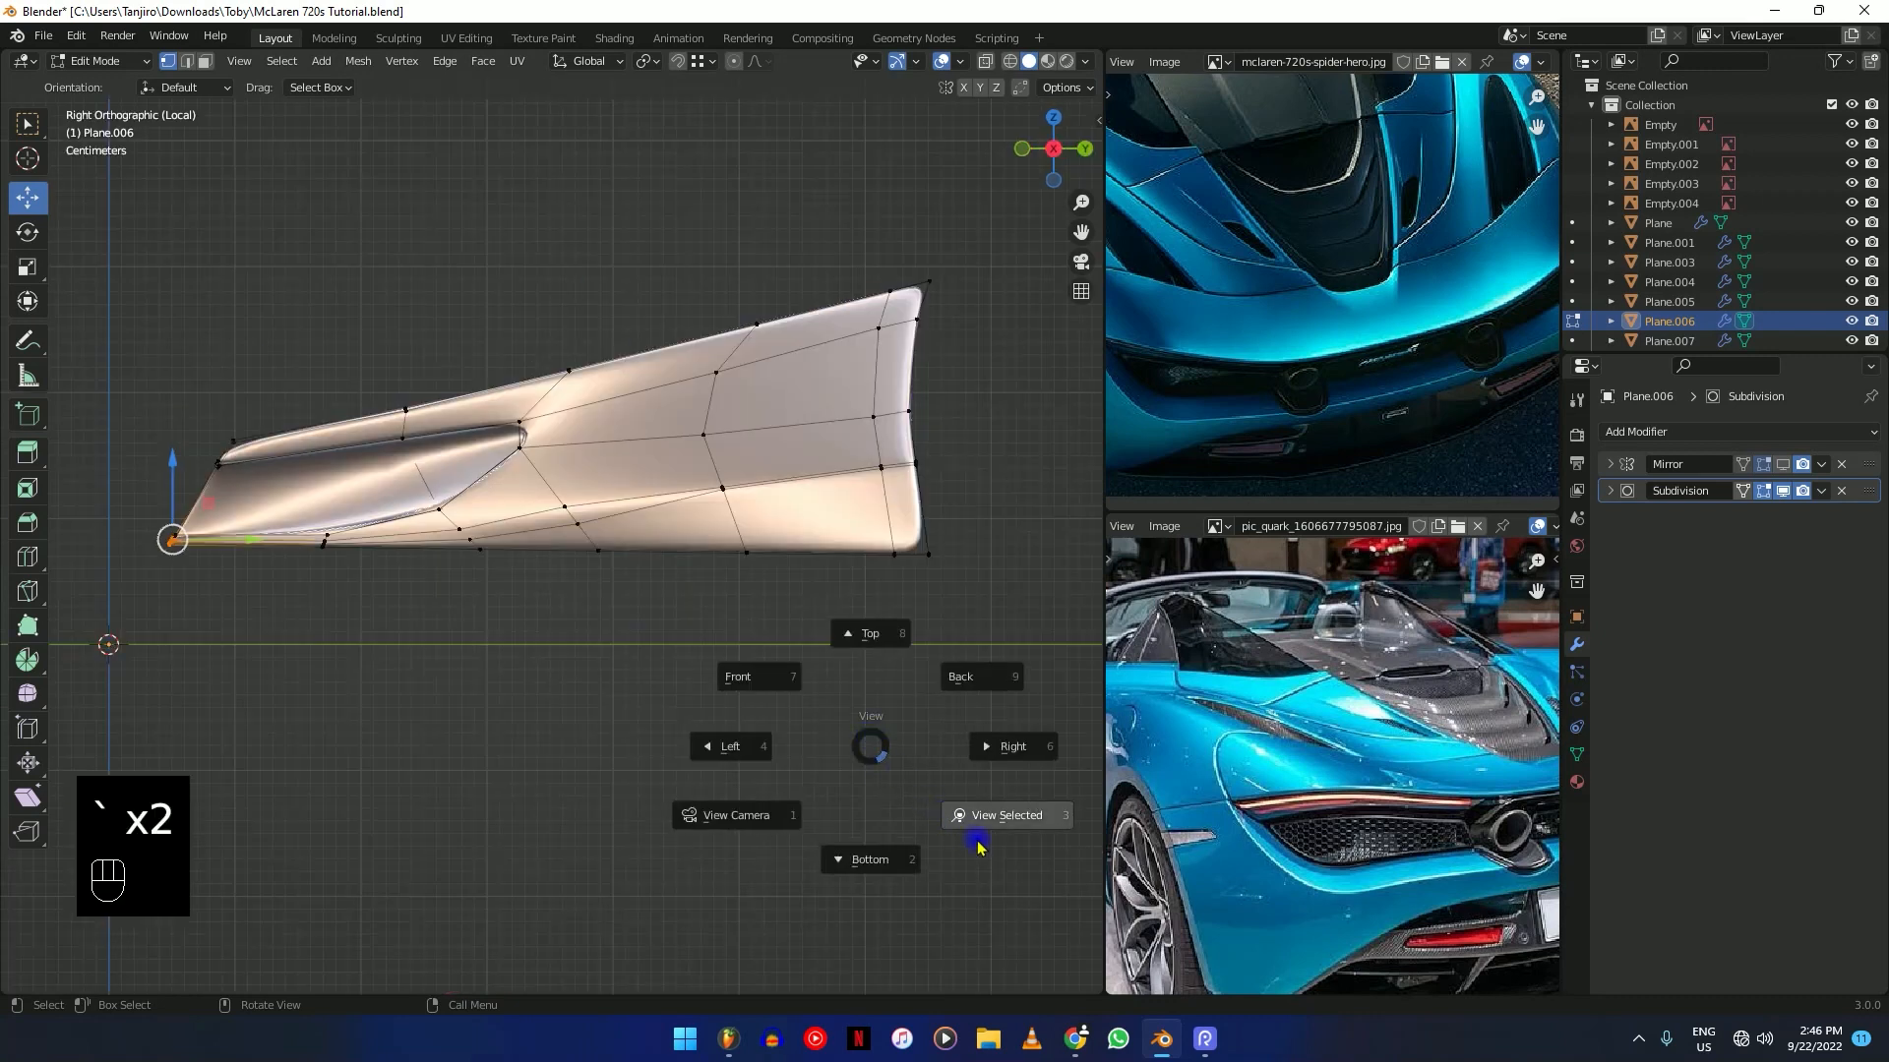
left_click(970, 826)
middle_click_drag(832, 784, 747, 586)
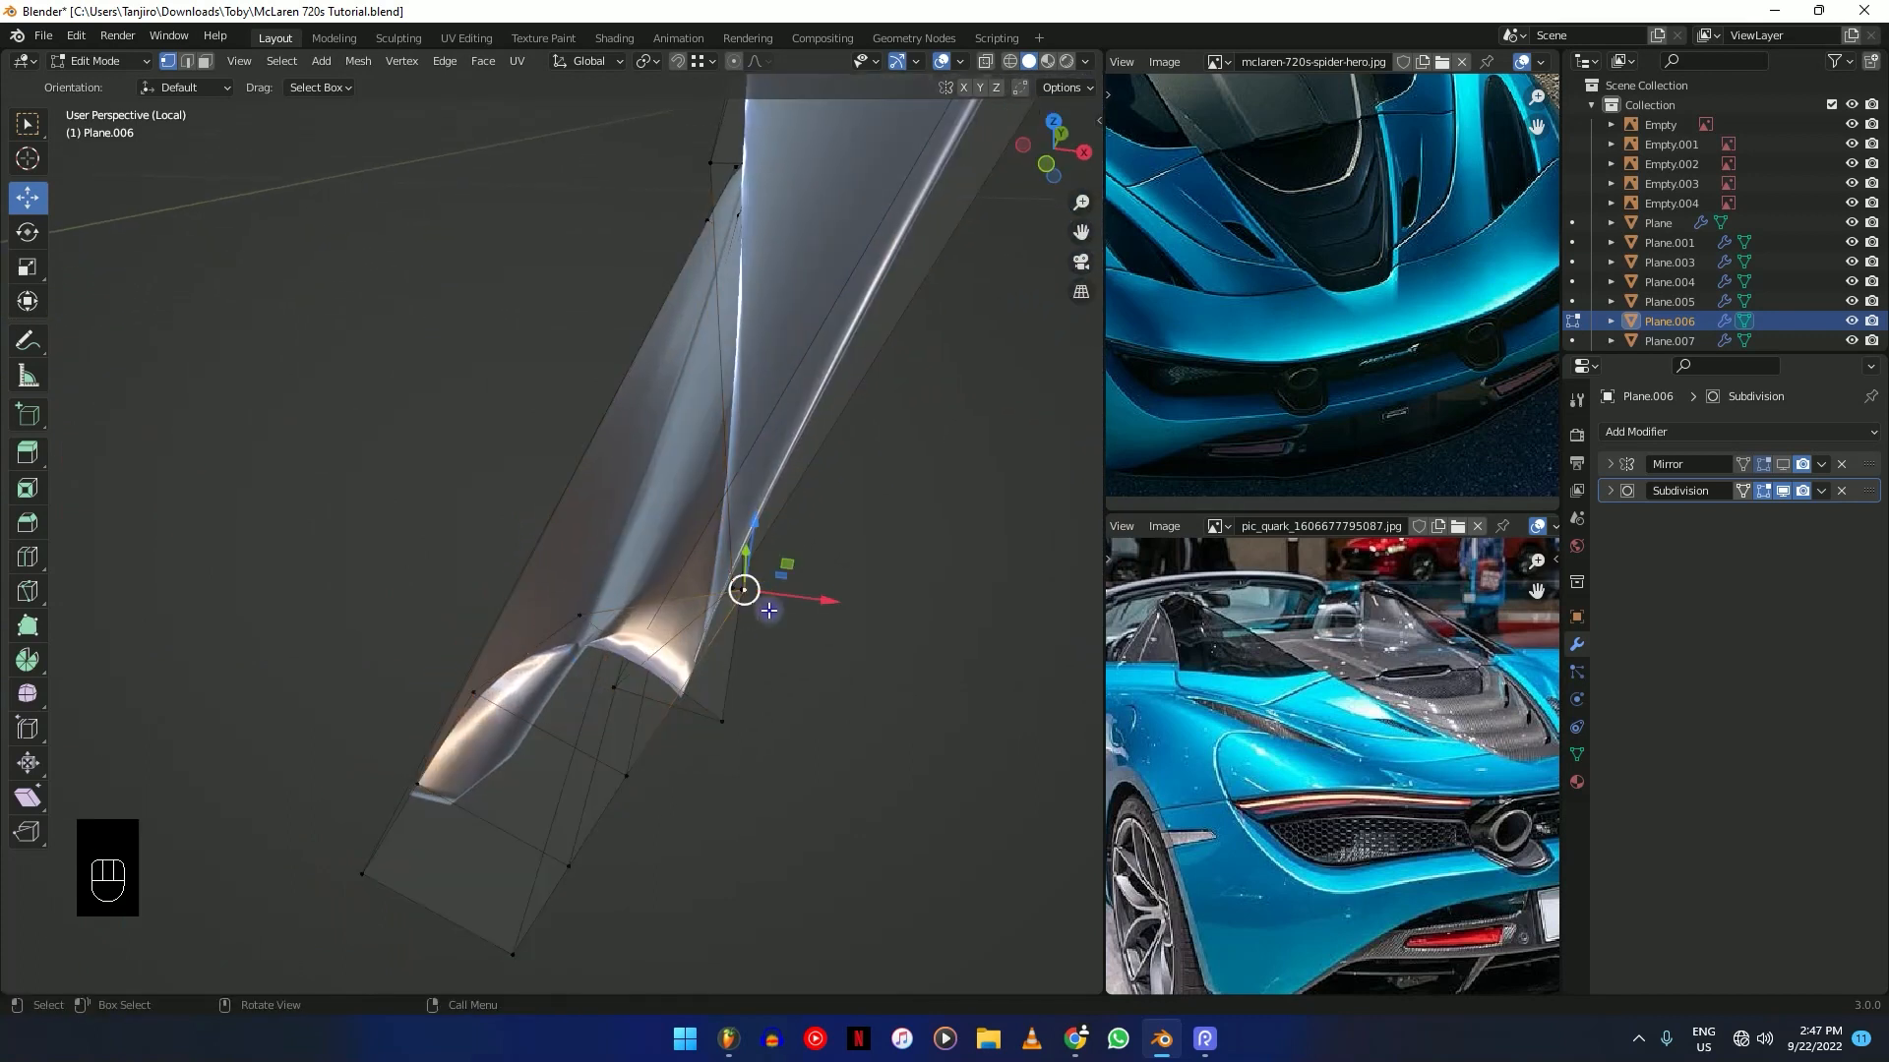
left_click_drag(792, 596, 809, 596)
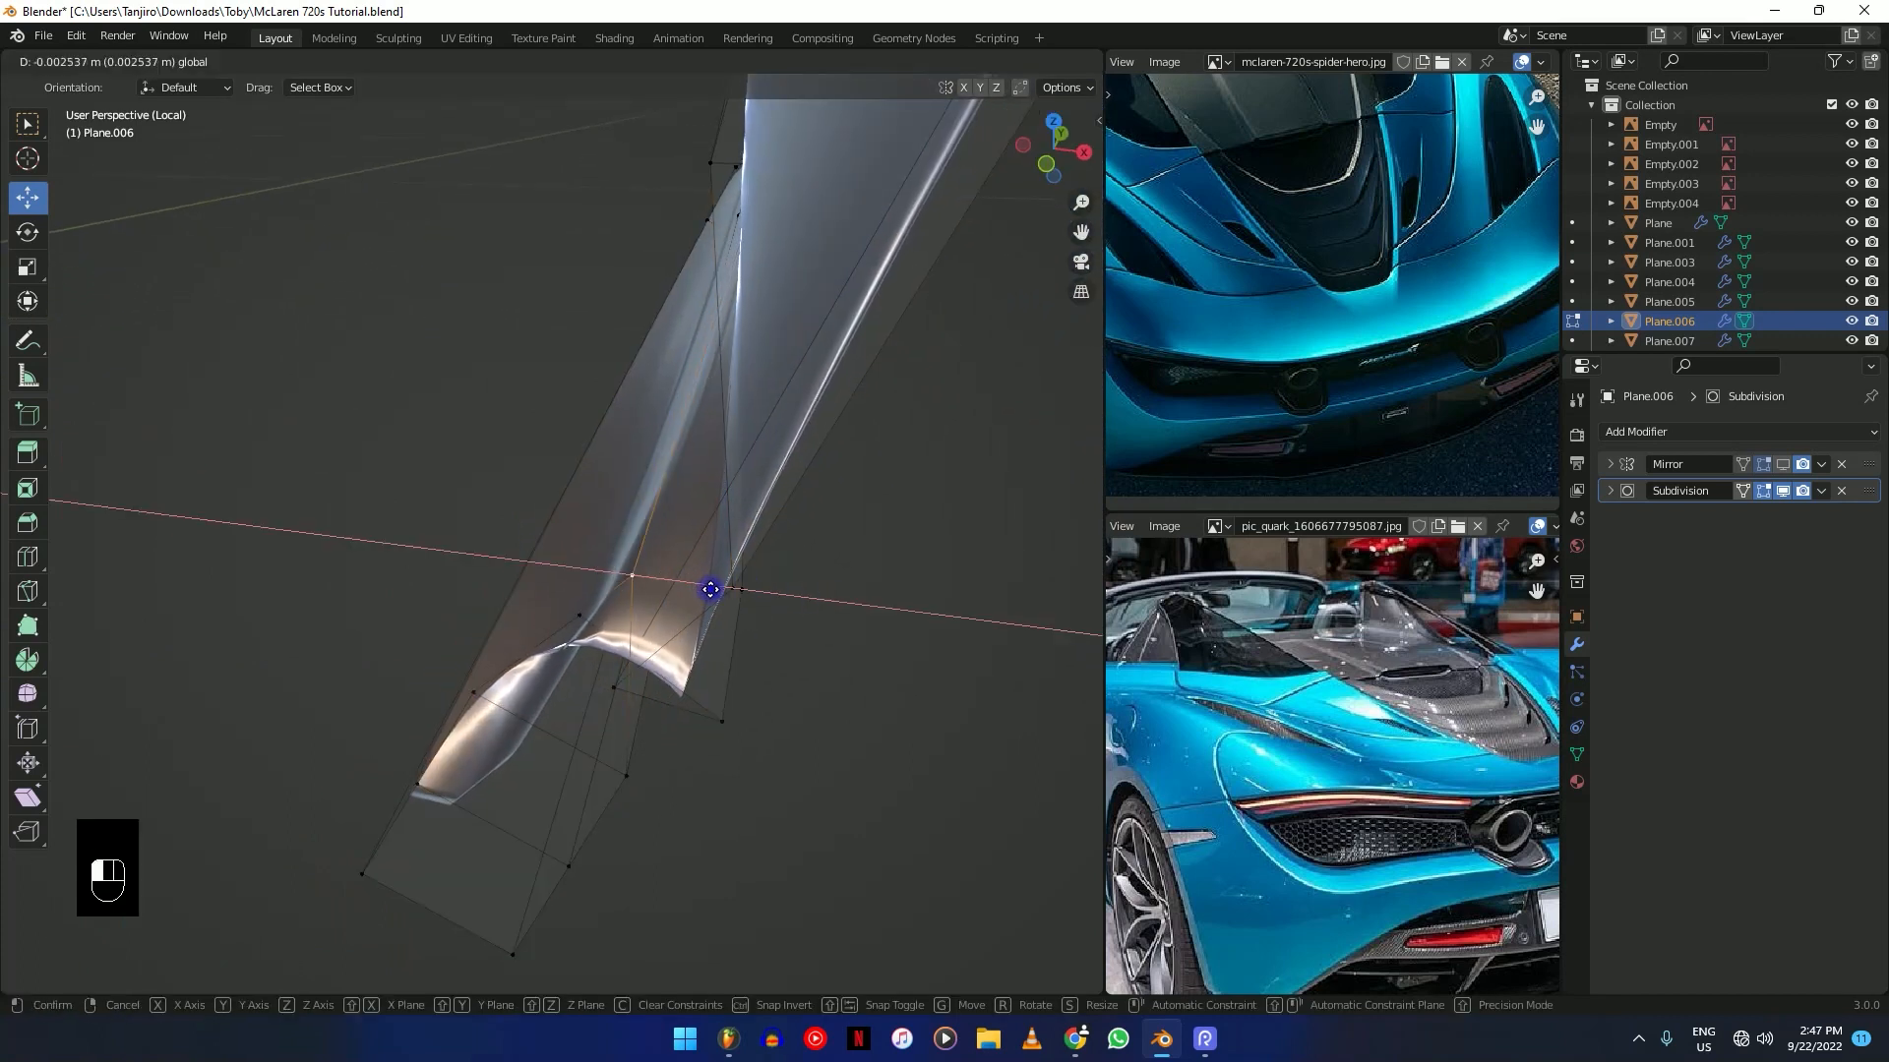
left_click_drag(738, 600, 738, 613)
Slide the next vertex along its edge on the twisted fold behind the front tip.
middle_click_drag(752, 564, 651, 658)
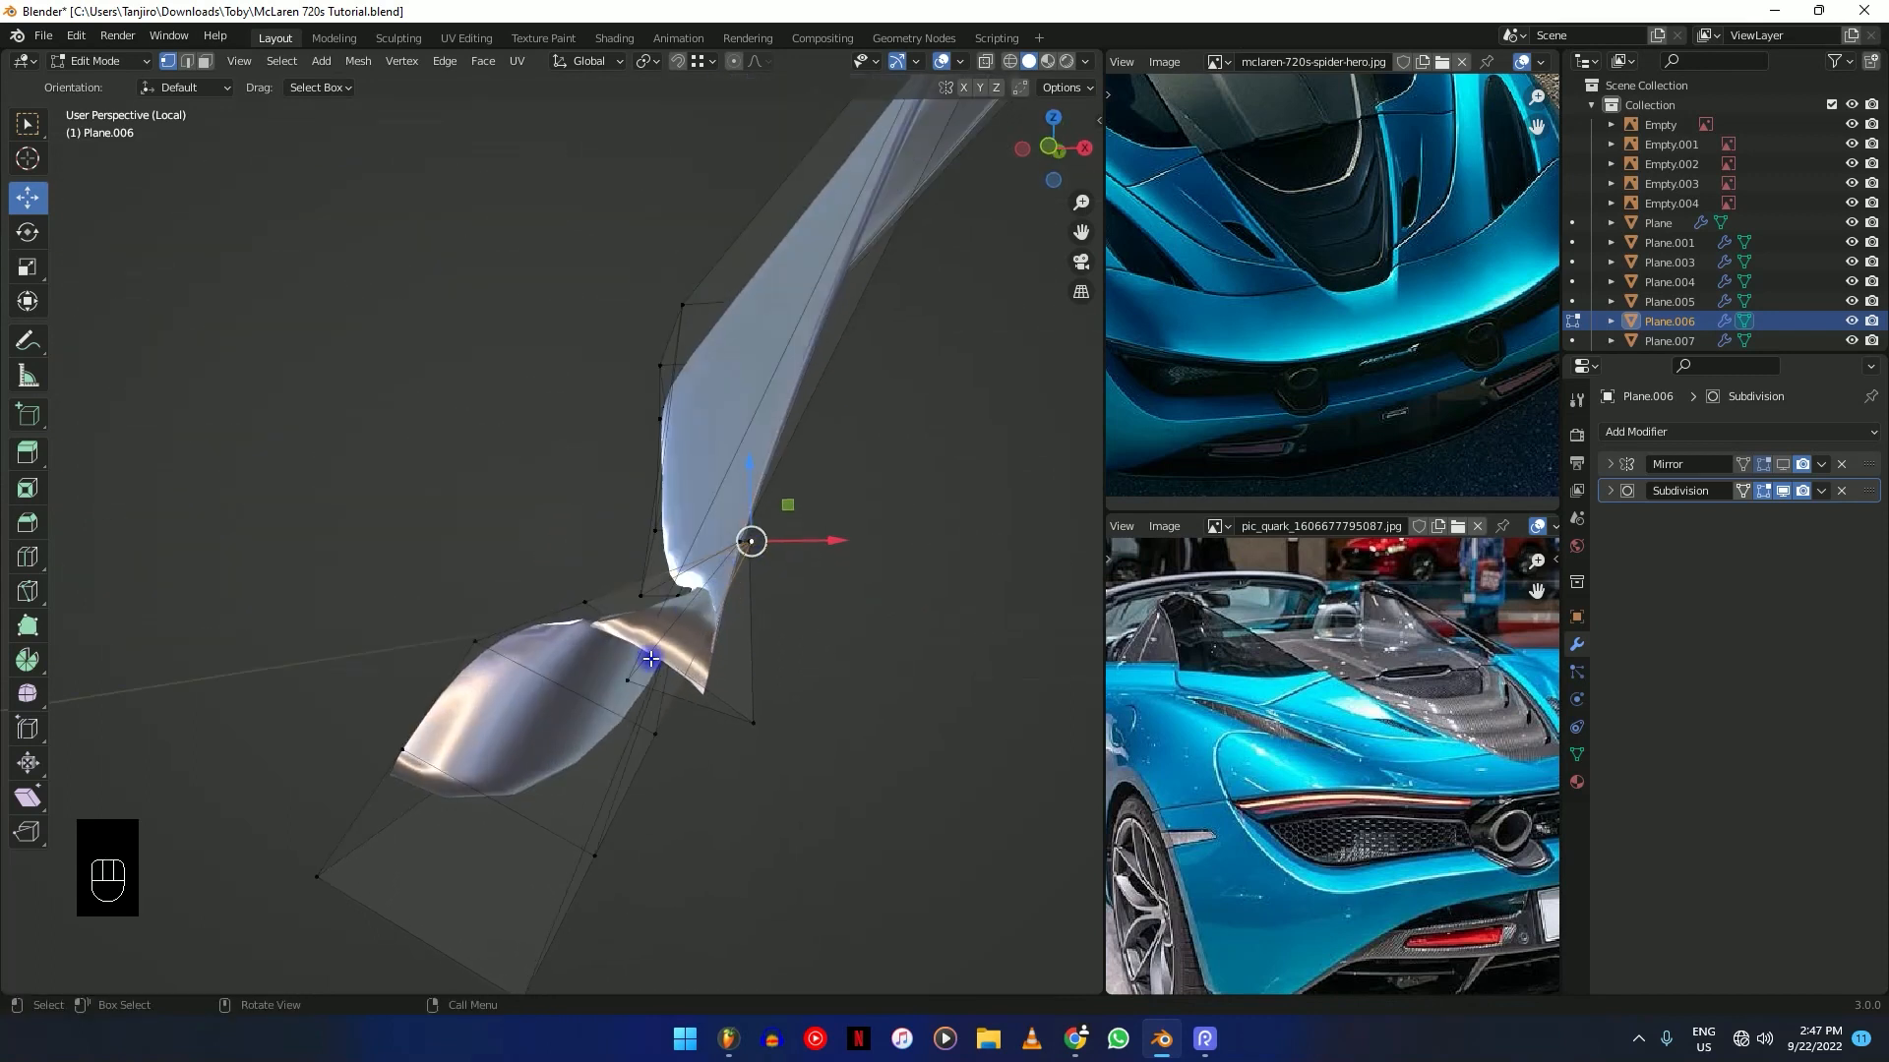
key("shift+z")
key("shift+z")
key("g")
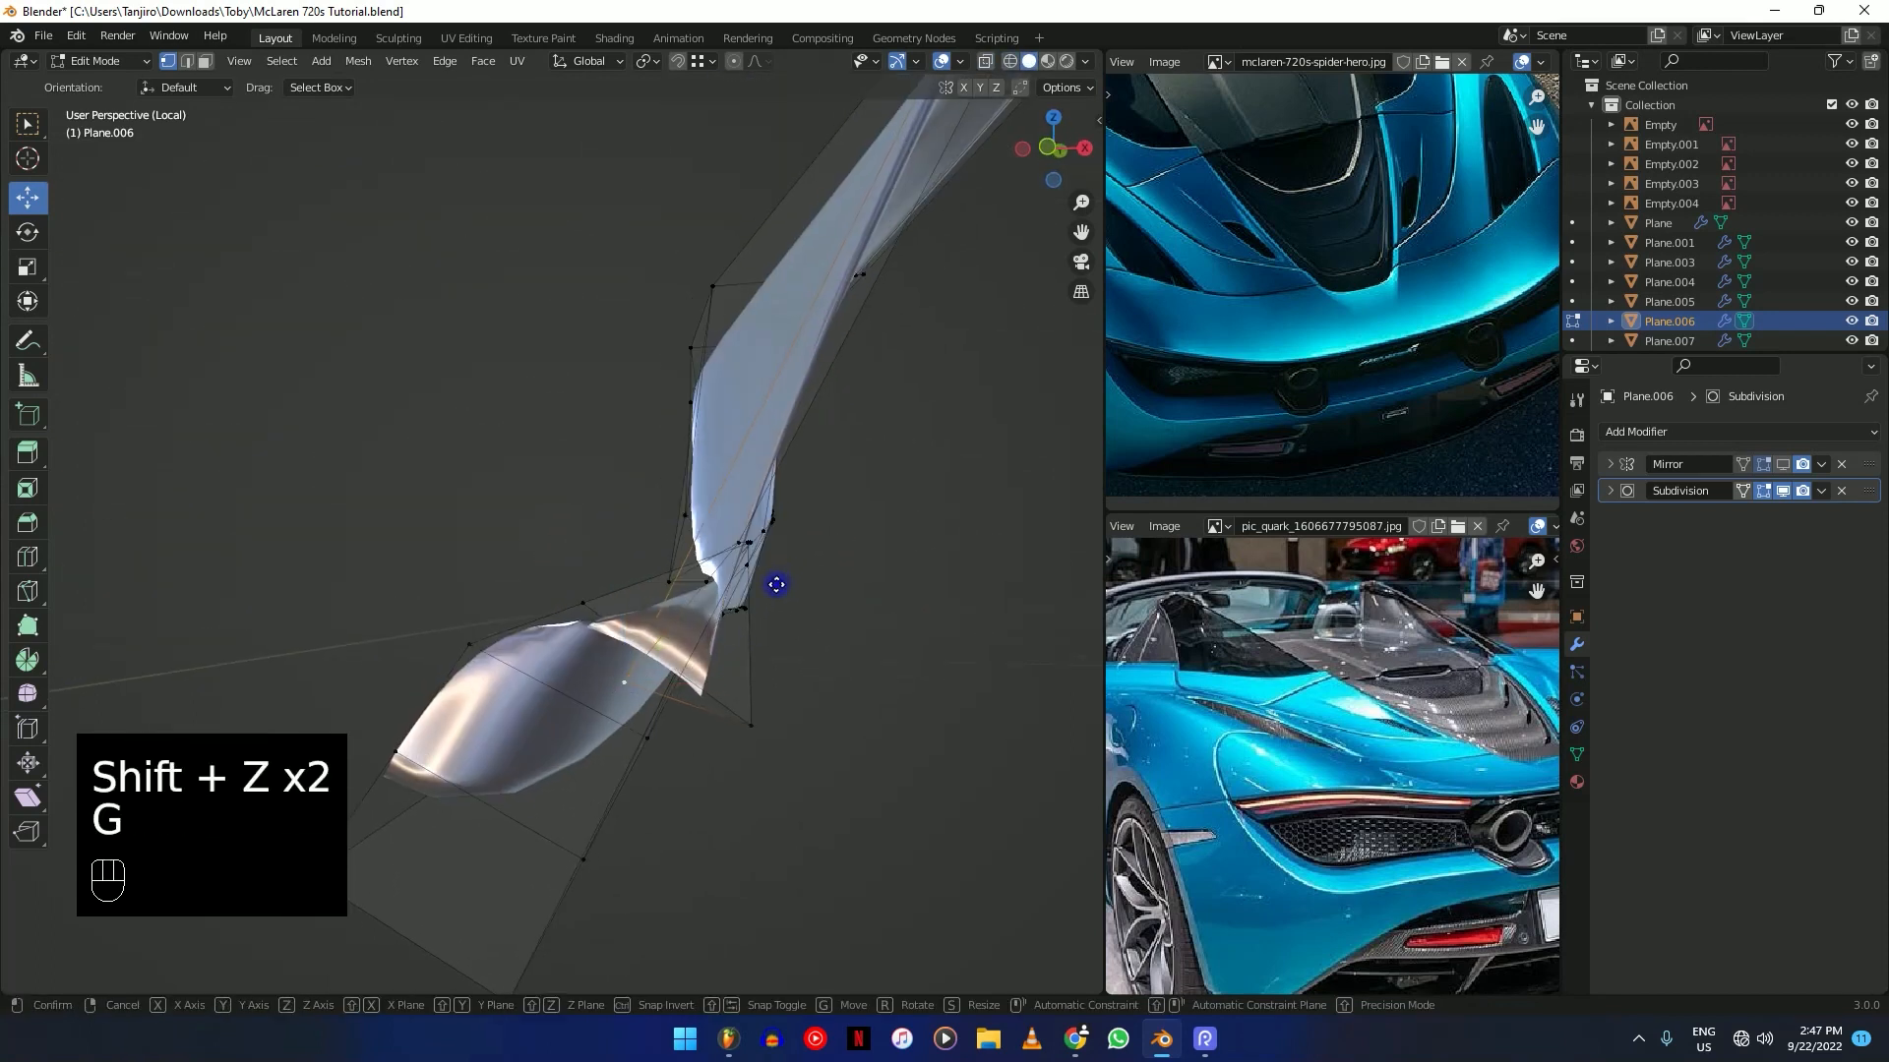
key("g")
middle_click_drag(796, 558, 718, 640)
Slide the fold vertex along its edge toward the body, then shift the neighbouring vertex sideways along X.
scroll(748, 553, "down", 3)
key("g")
key("g")
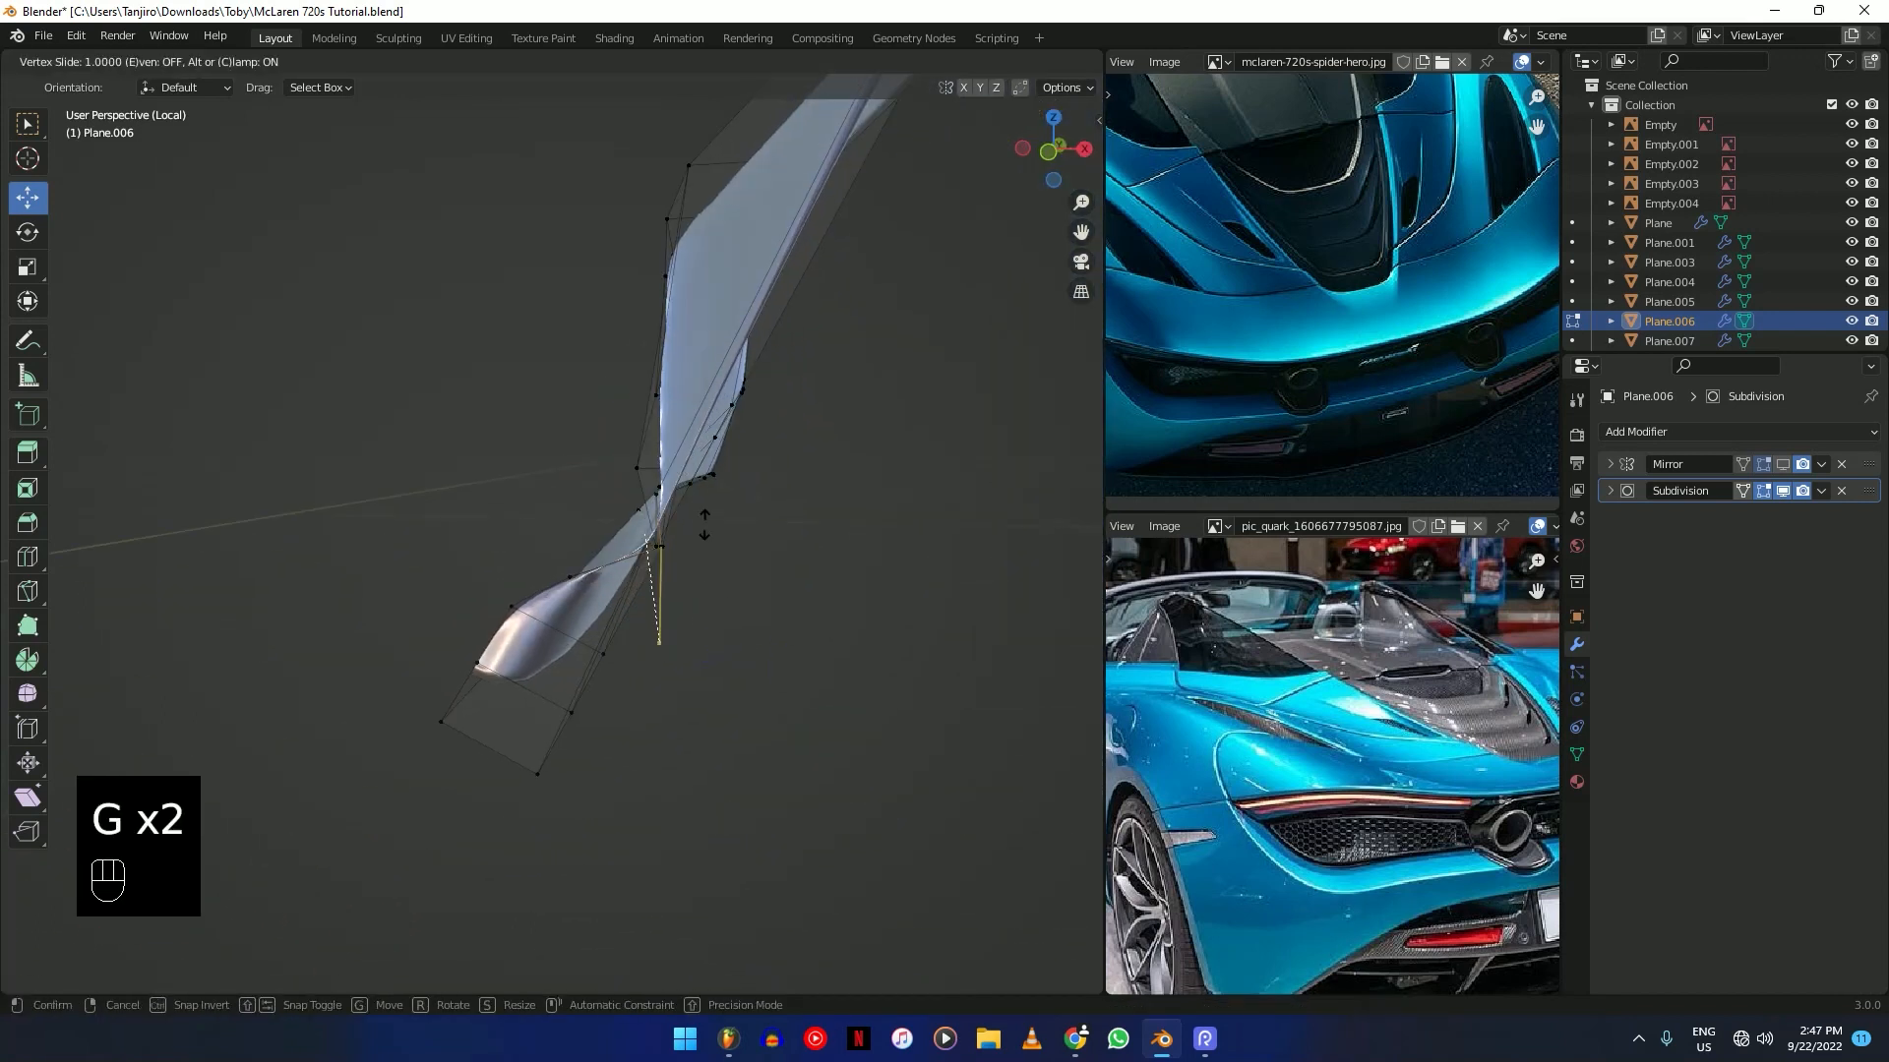
middle_click_drag(721, 450, 723, 515)
key("shift+z")
Move the next vertex on the tip's upper edge slightly inward along X.
key("shift+z")
left_click_drag(756, 501, 708, 497)
middle_click_drag(708, 498, 770, 568)
scroll(849, 611, "up", 2)
key("shift+z")
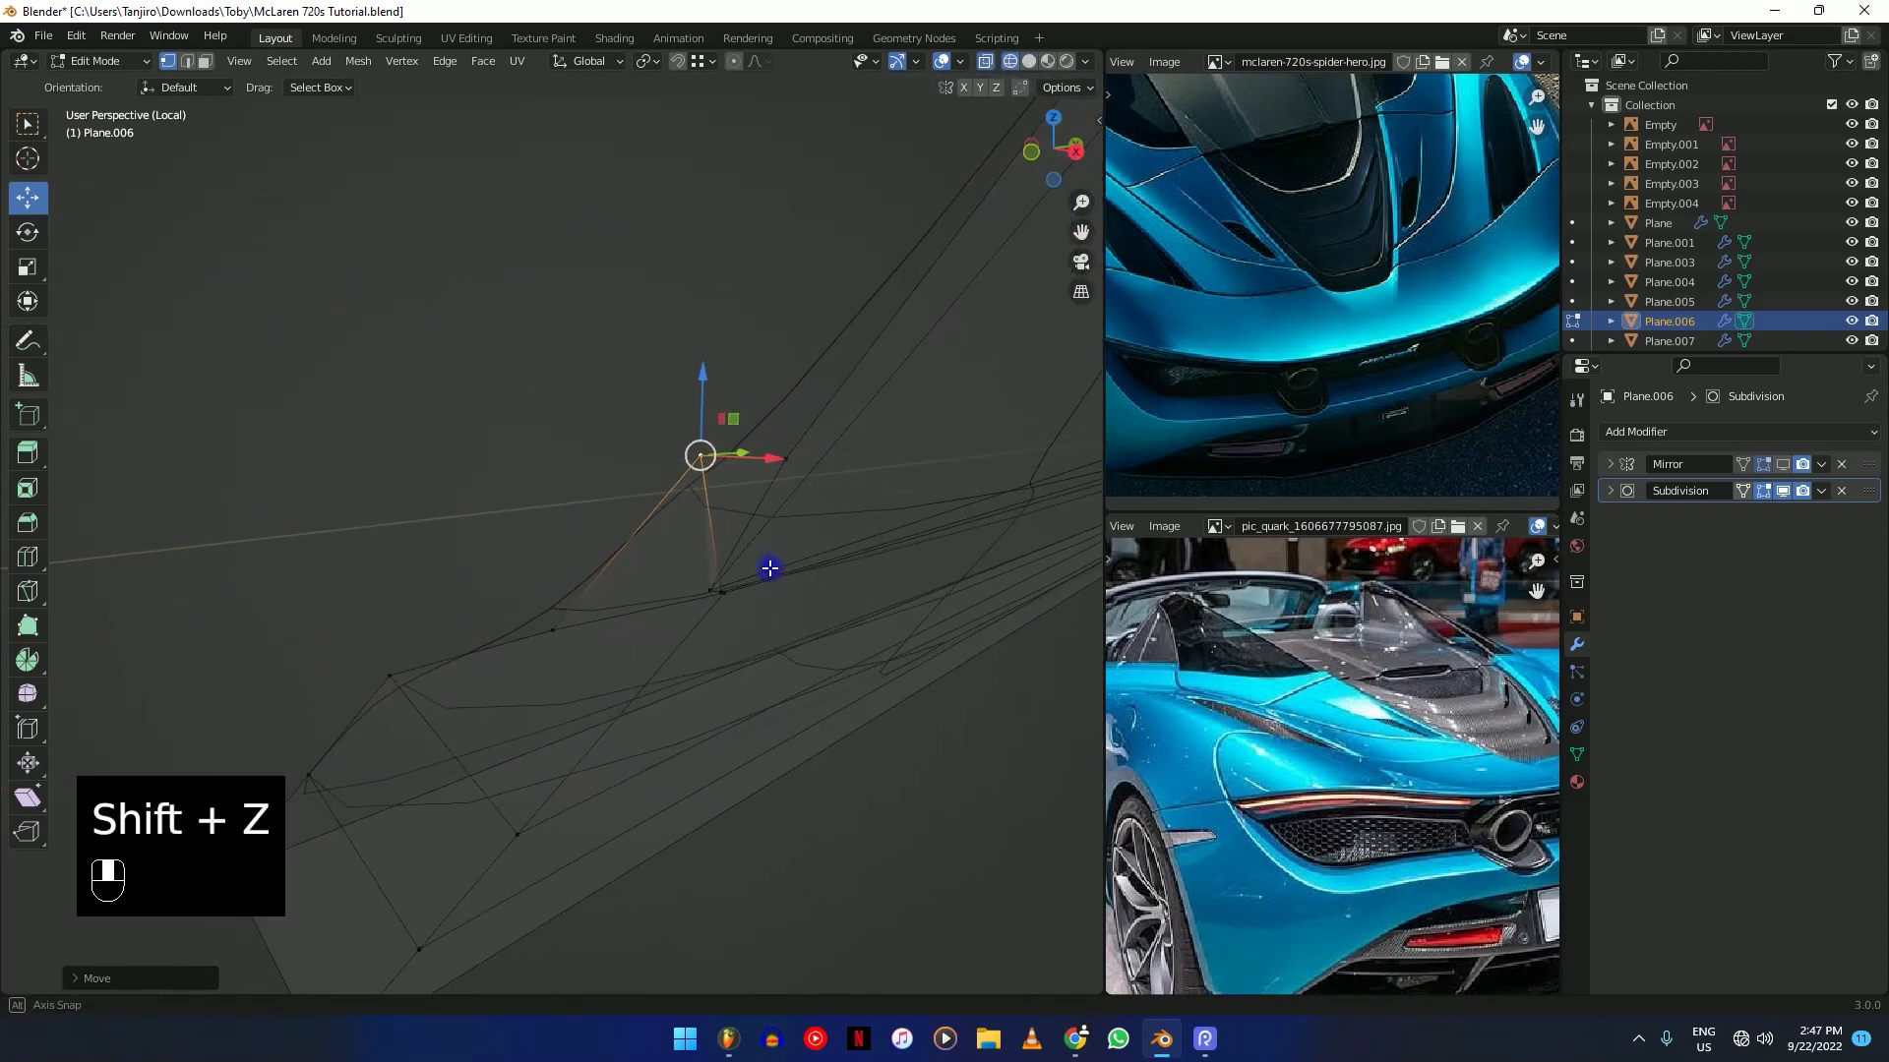
middle_click_drag(575, 619, 501, 606)
left_click_drag(502, 606, 733, 603, "shift")
middle_click_drag(733, 603, 430, 637)
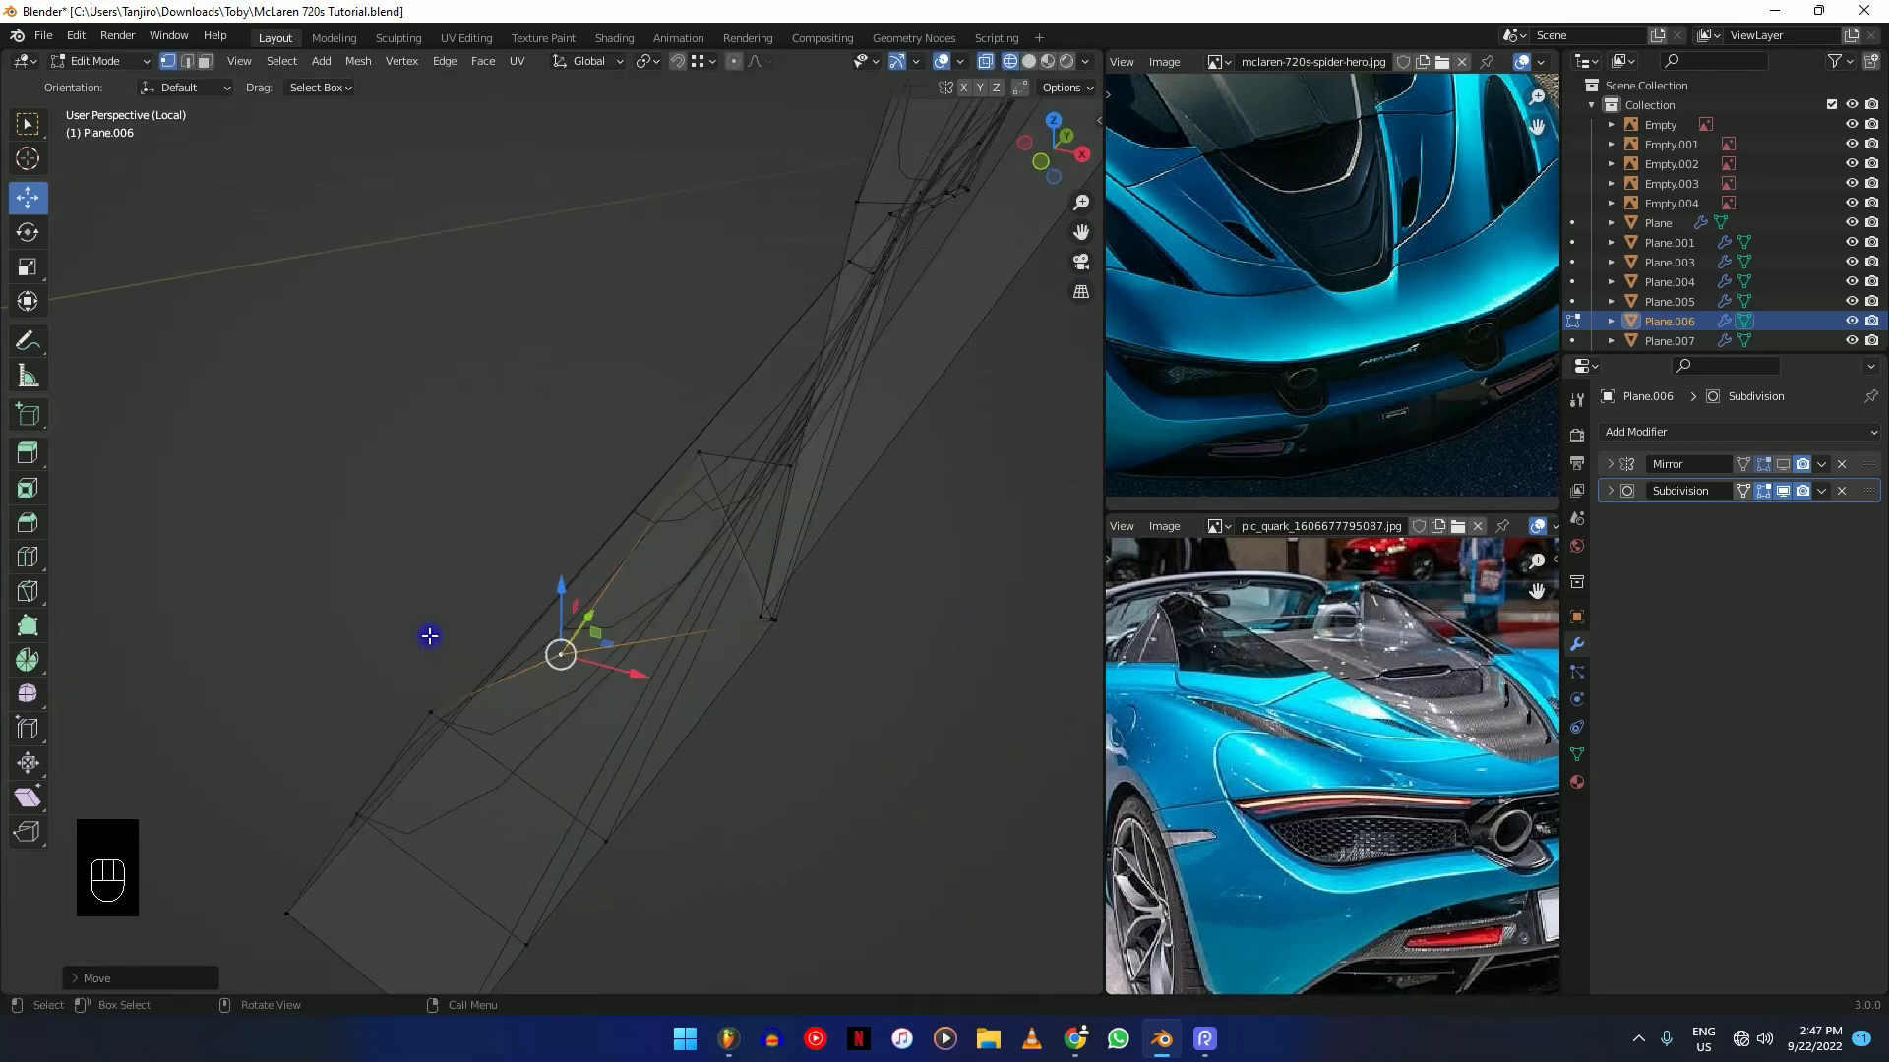
left_click_drag(633, 658, 598, 661, "shift")
Pull the upper-edge vertex behind the fold inward along X to straighten the panel's edge.
left_click_drag(203, 636, 653, 633, "shift")
key("shift+z")
mouse_move(654, 632)
middle_mouse_down()
mouse_move(724, 489)
mouse_move(865, 511)
mouse_move(719, 428)
mouse_move(716, 473)
mouse_move(788, 482)
middle_mouse_up()
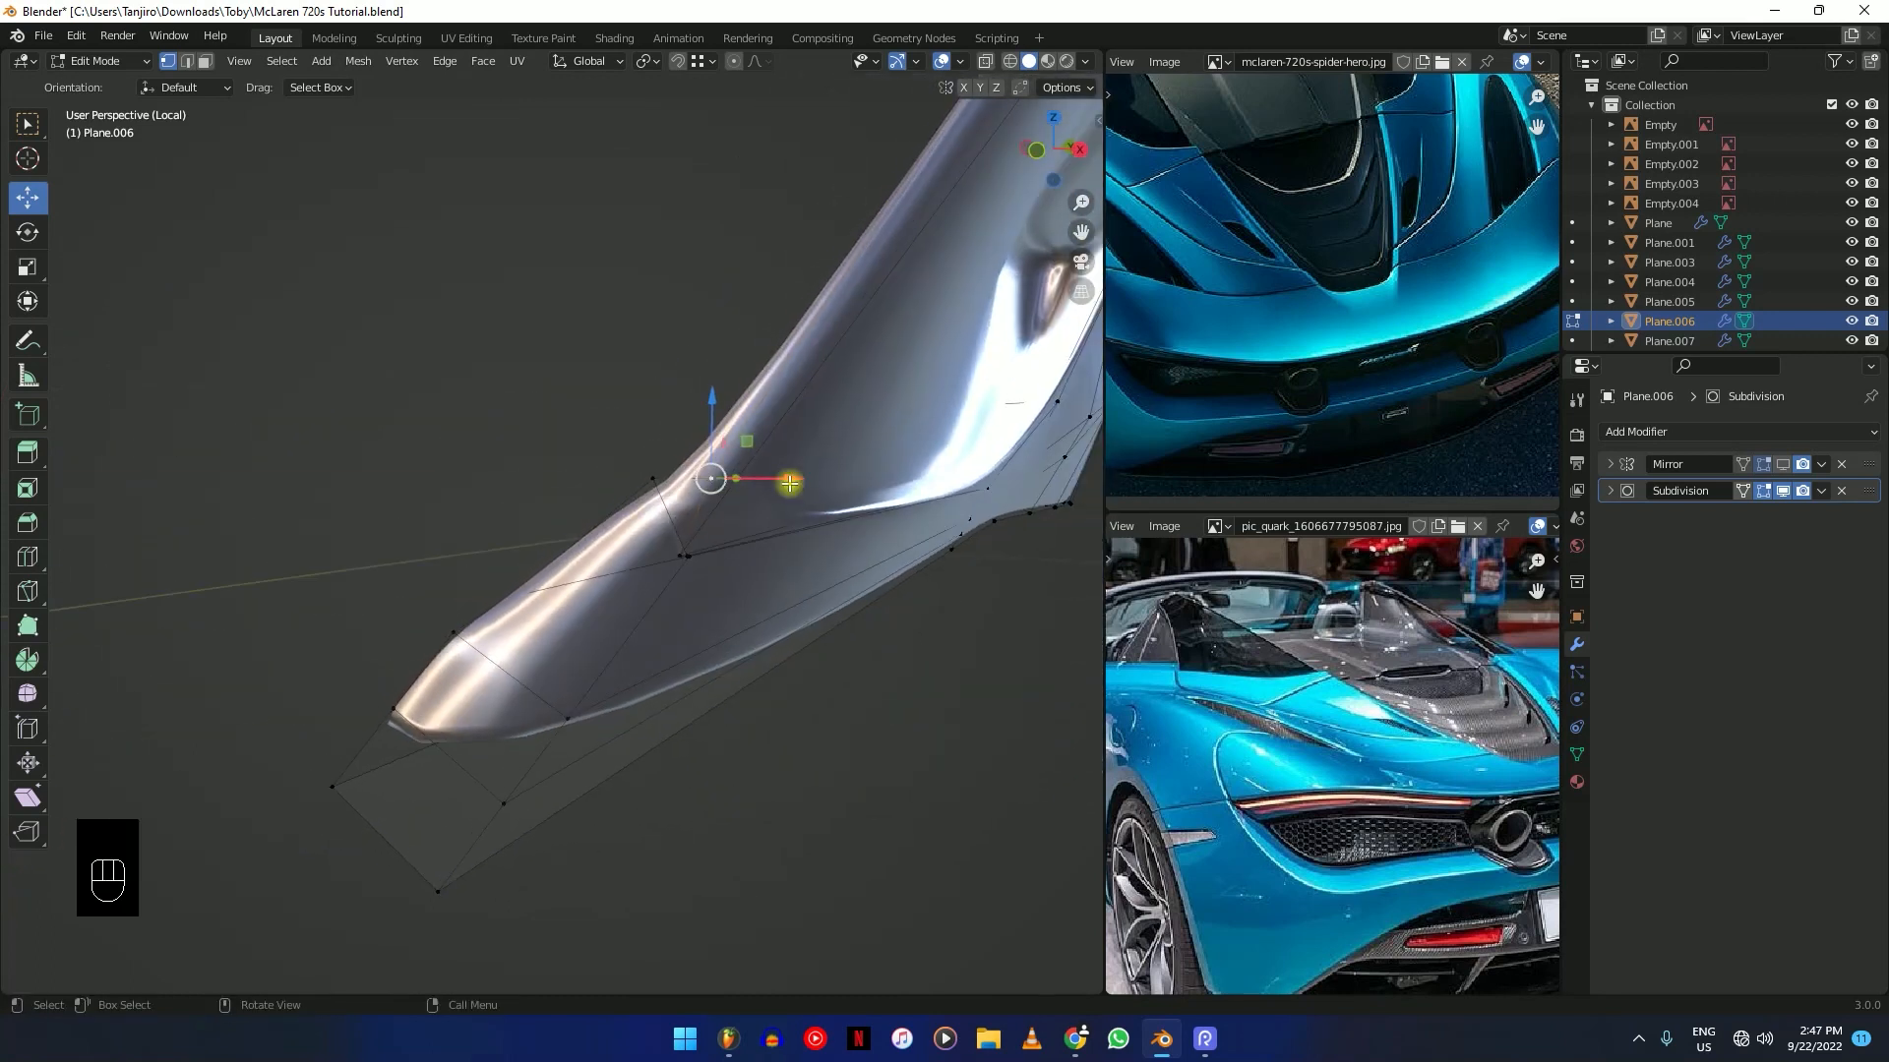
left_click_drag(788, 481, 675, 479, "shift")
left_click_drag(531, 502, 529, 503, "shift")
middle_click_drag(580, 495, 729, 485)
left_click_drag(716, 479, 702, 481)
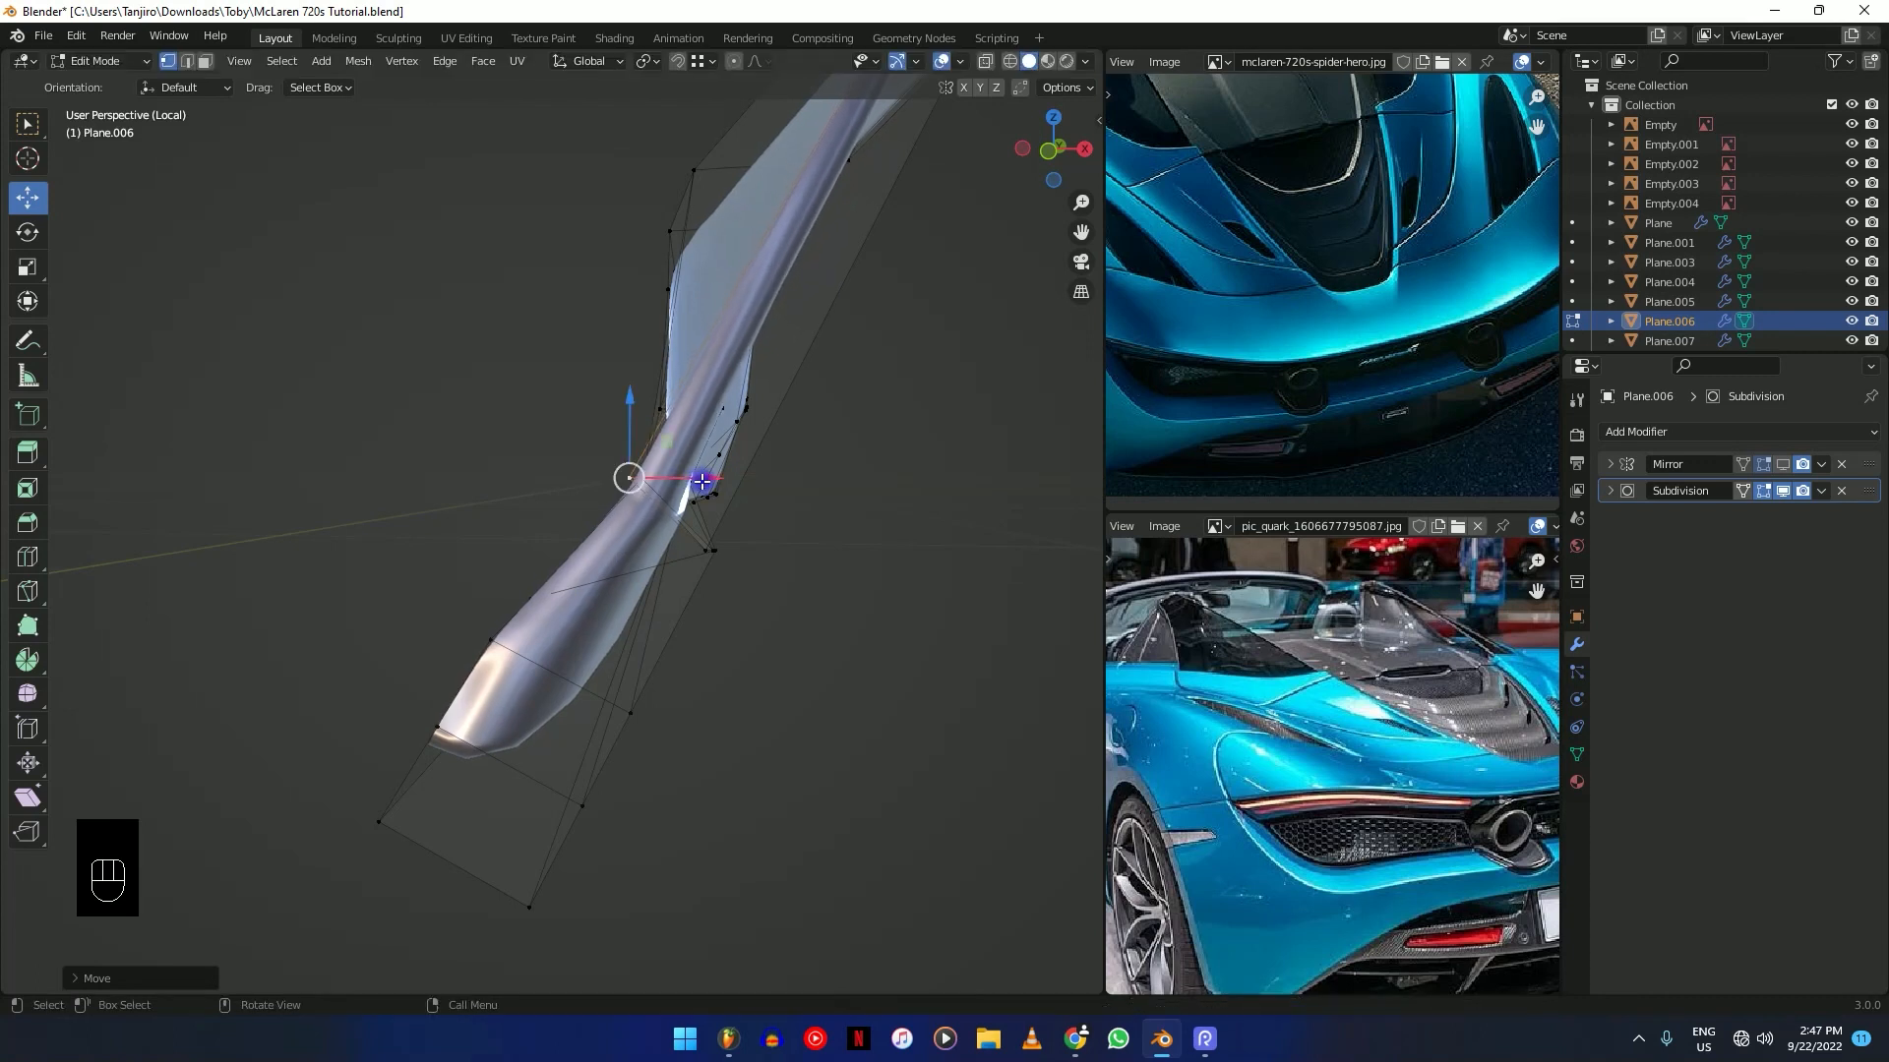
Nudge the paired upper-edge vertices inward along X and slide one along its connecting edge.
key("shift+z")
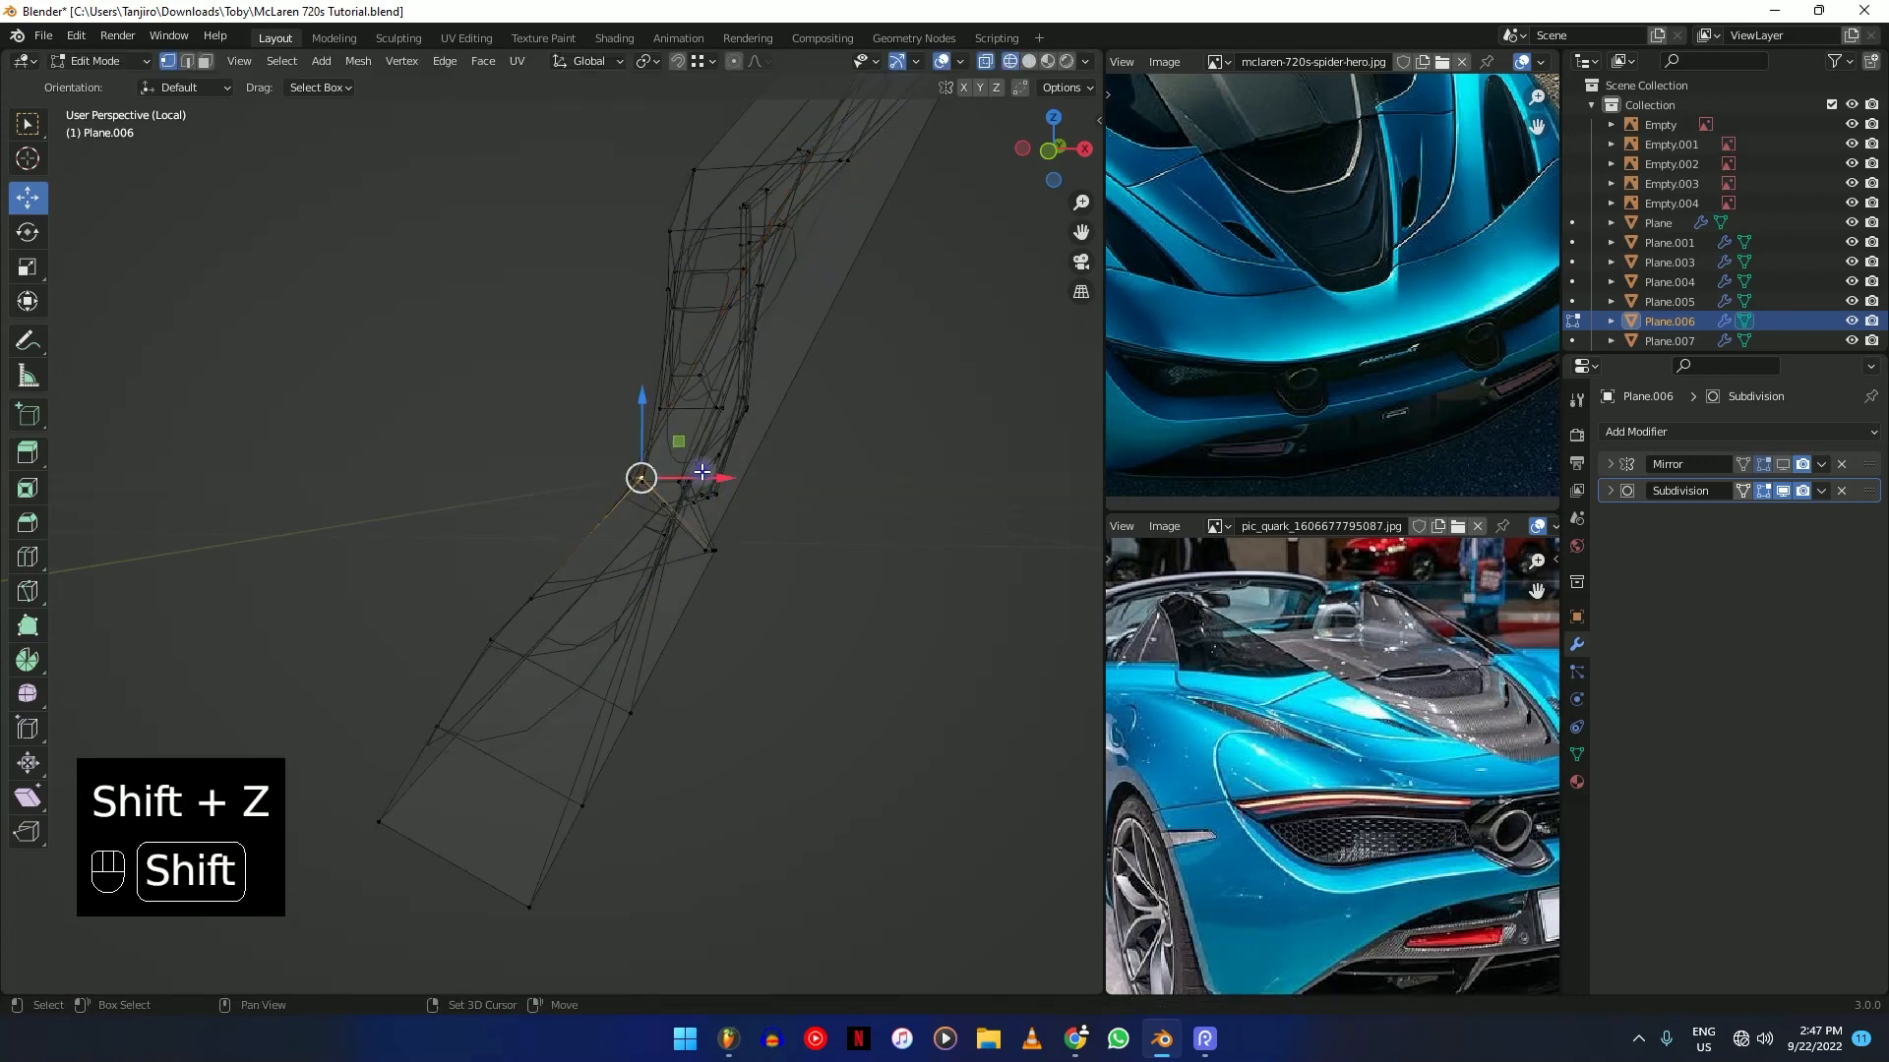
key("shift+z")
left_click_drag(701, 472, 693, 478)
key("g")
key("g")
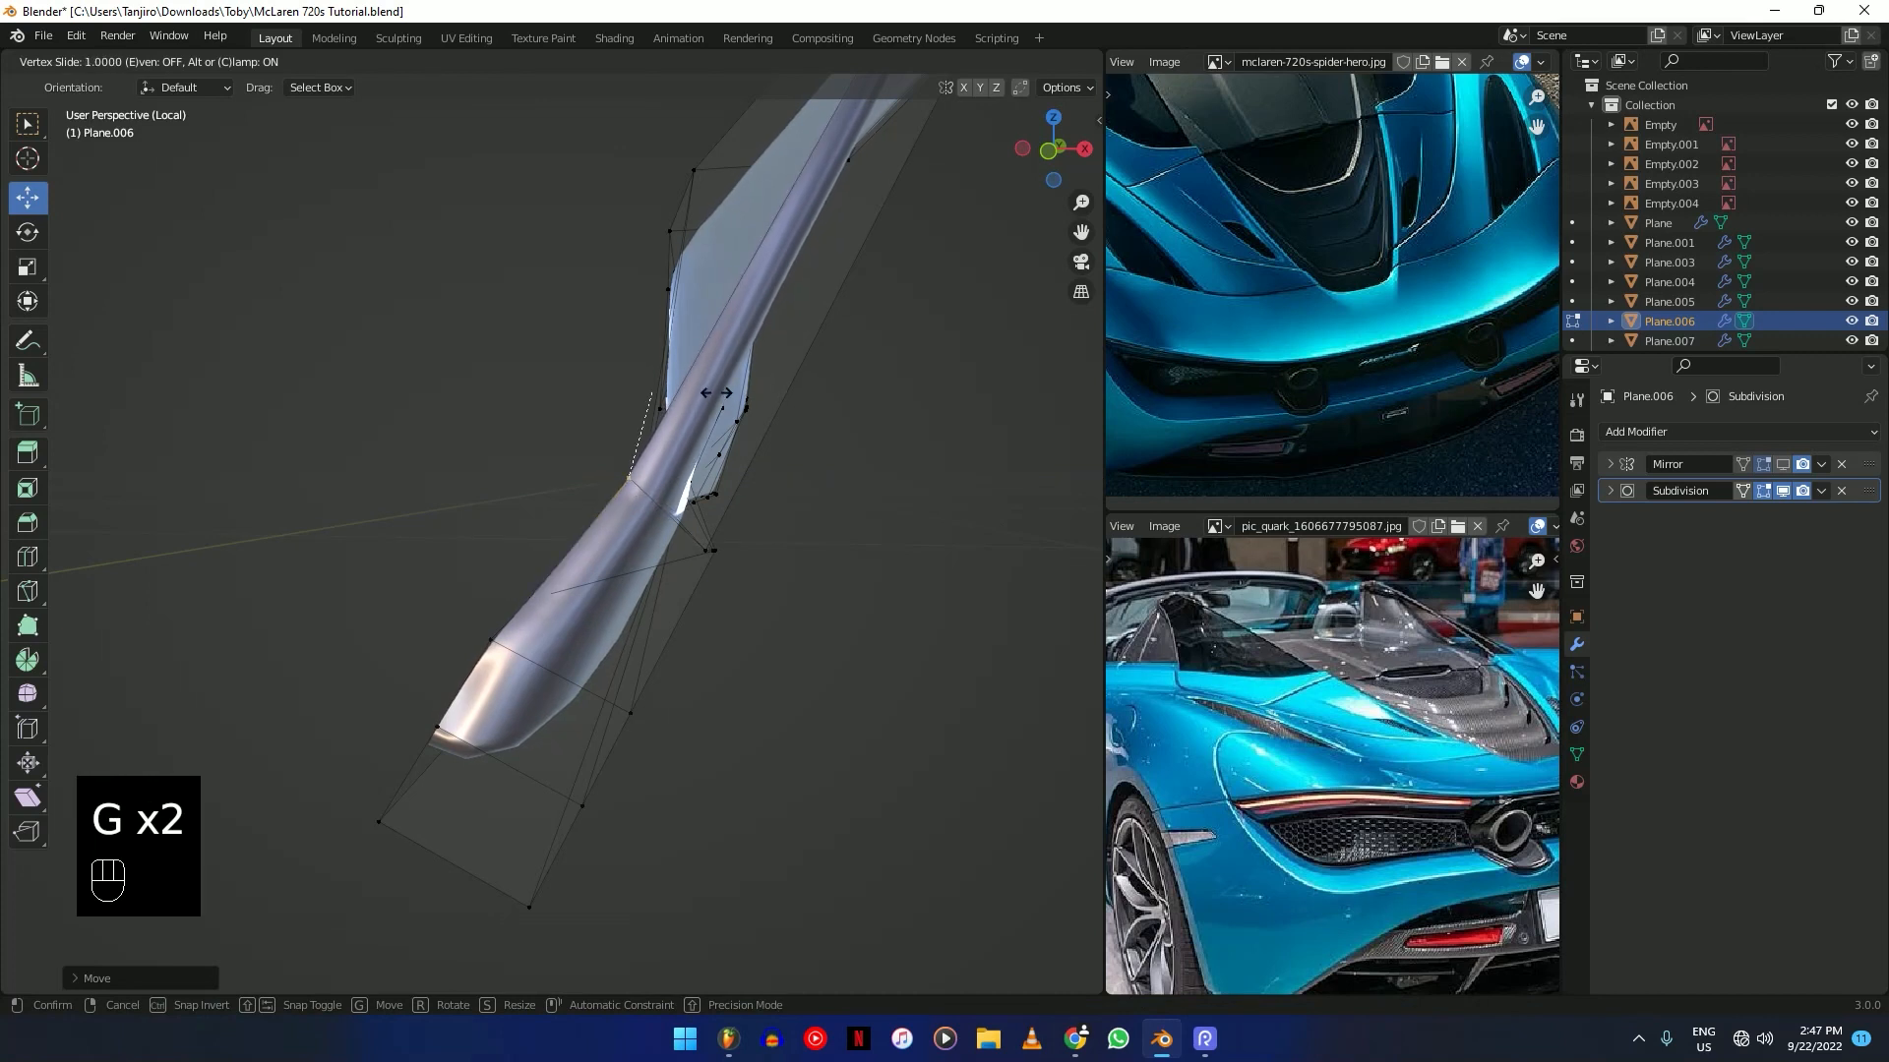
key("g")
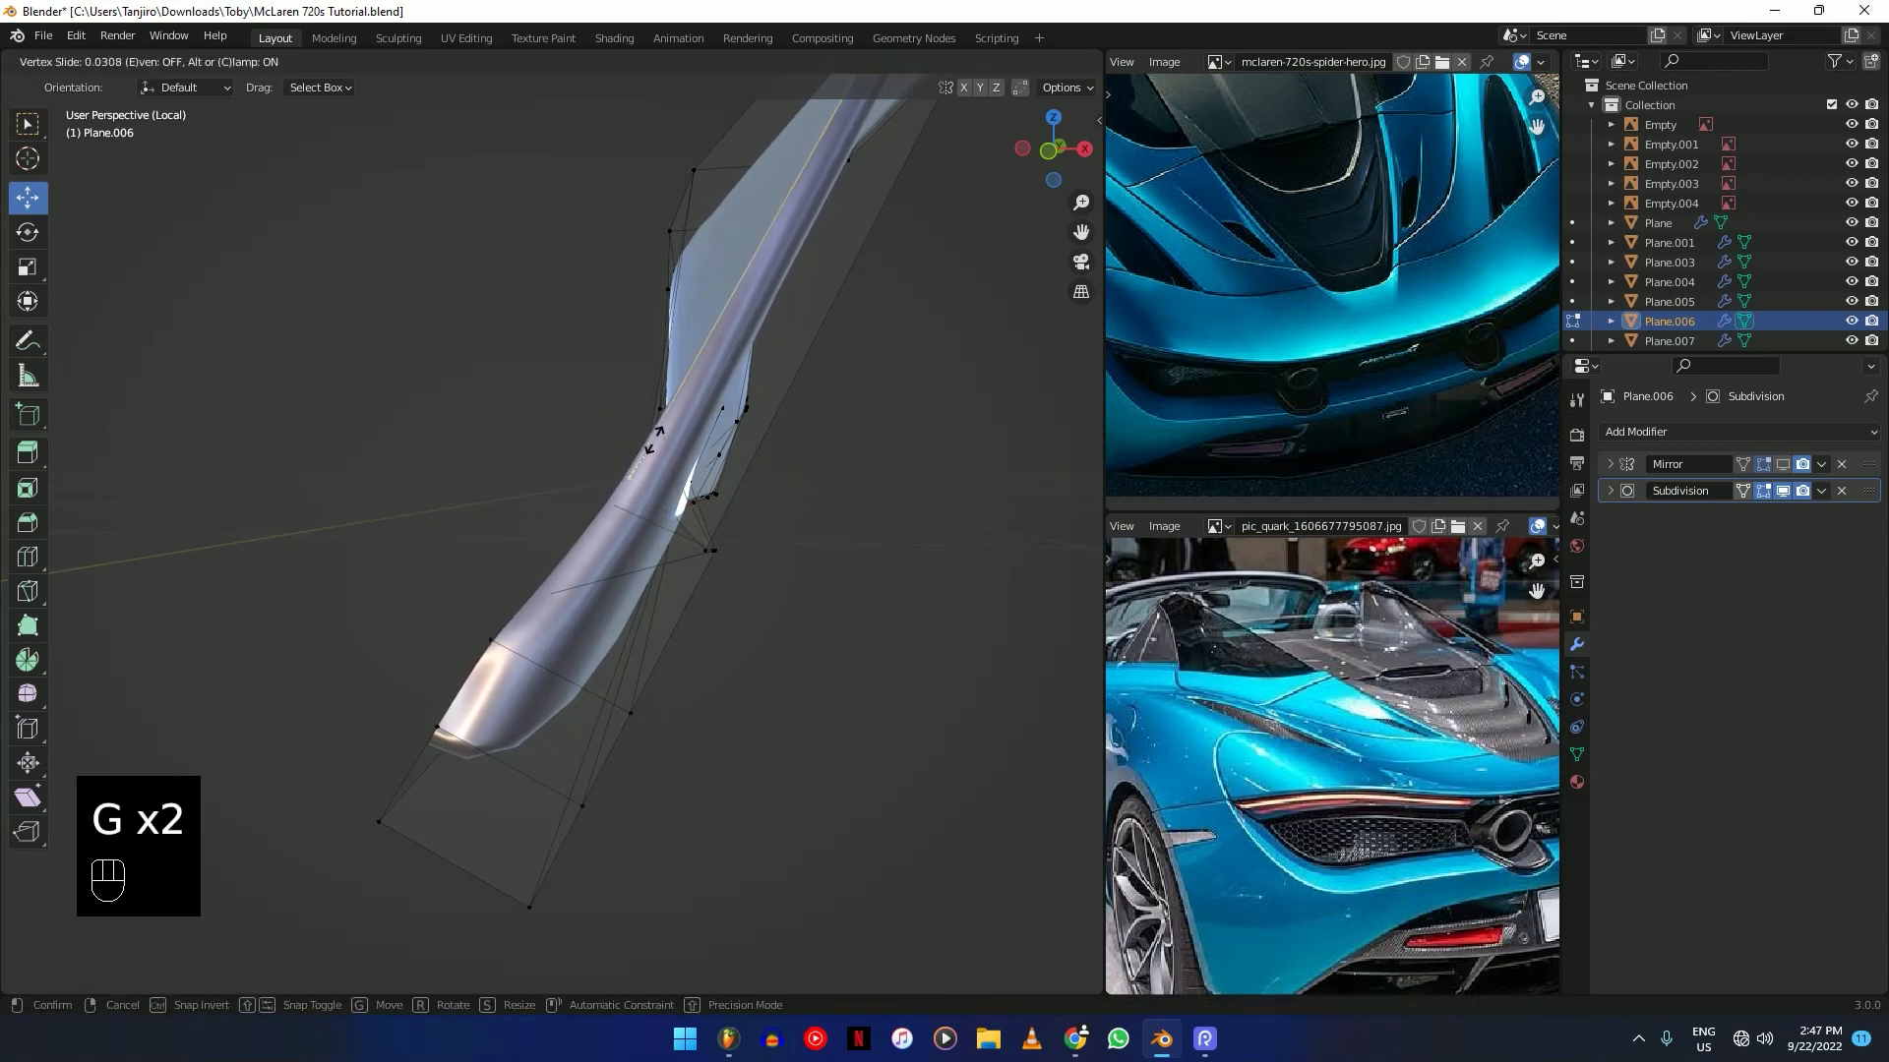
Select the inner-fold vertex behind the front tip and slide it along its edge.
middle_click_drag(729, 548, 699, 548)
key("shift+z")
Select the vertex on the fold behind the front tip and slide it along its connecting edge.
key("shift+z")
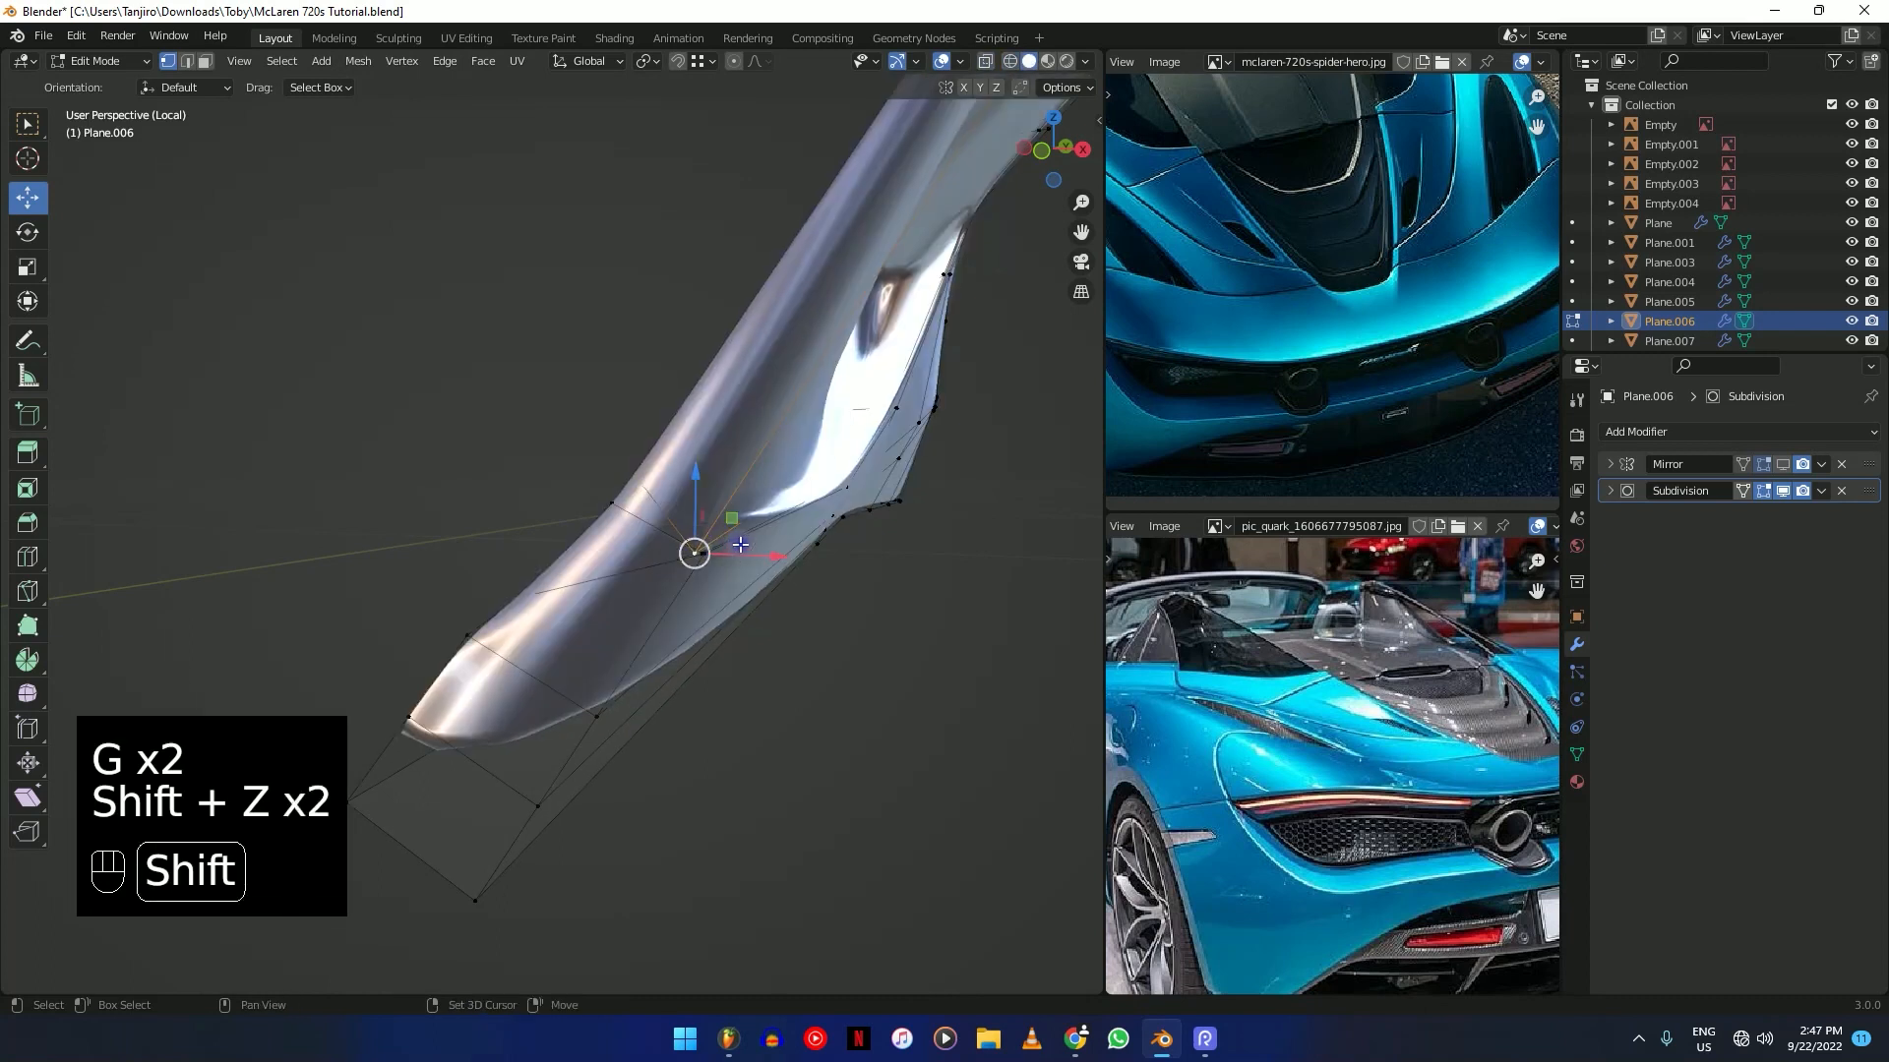
key("g")
key("g")
left_click(797, 413)
middle_click_drag(787, 443, 573, 666)
scroll(691, 578, "up", 2)
key("shift+z")
left_click(507, 637)
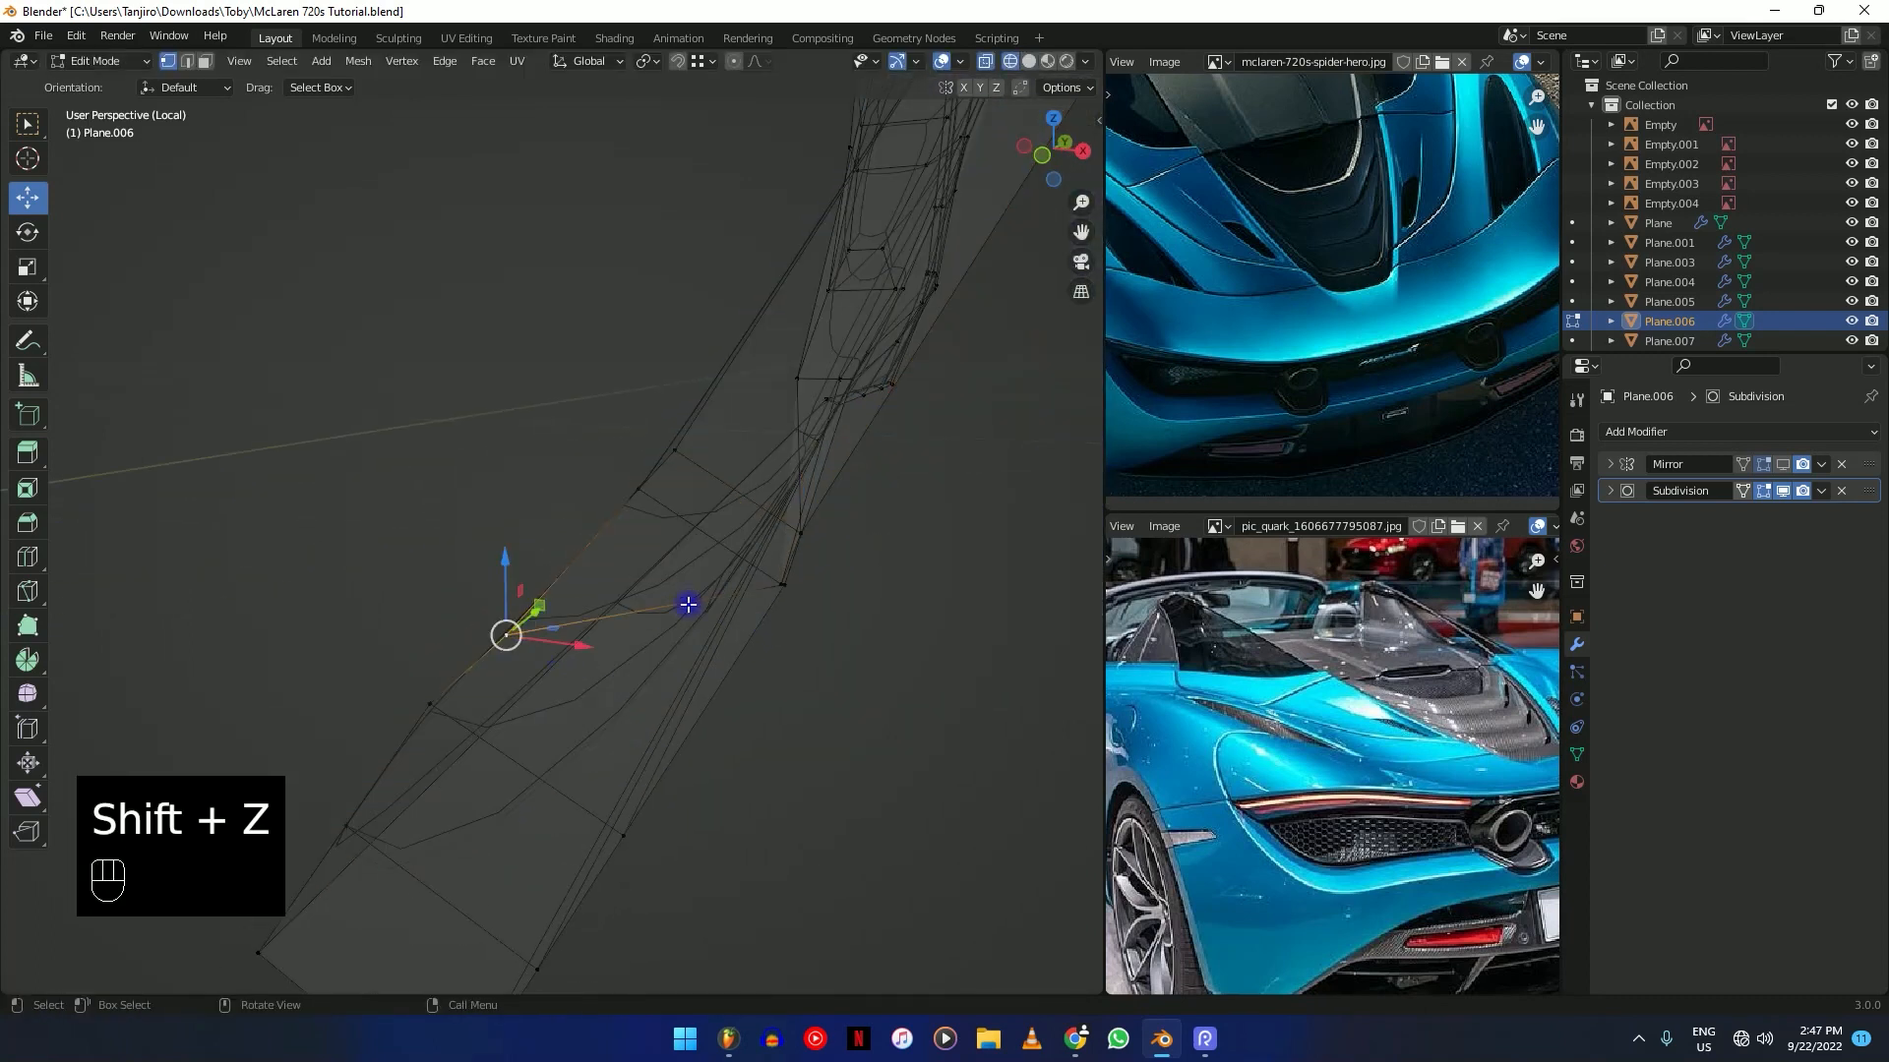
key("g")
key("g")
left_click(770, 492)
Adjust the inner-fold vertex beside the upper edge with another vertex slide to smooth the fold.
middle_click_drag(801, 507, 746, 587)
key("shift+z")
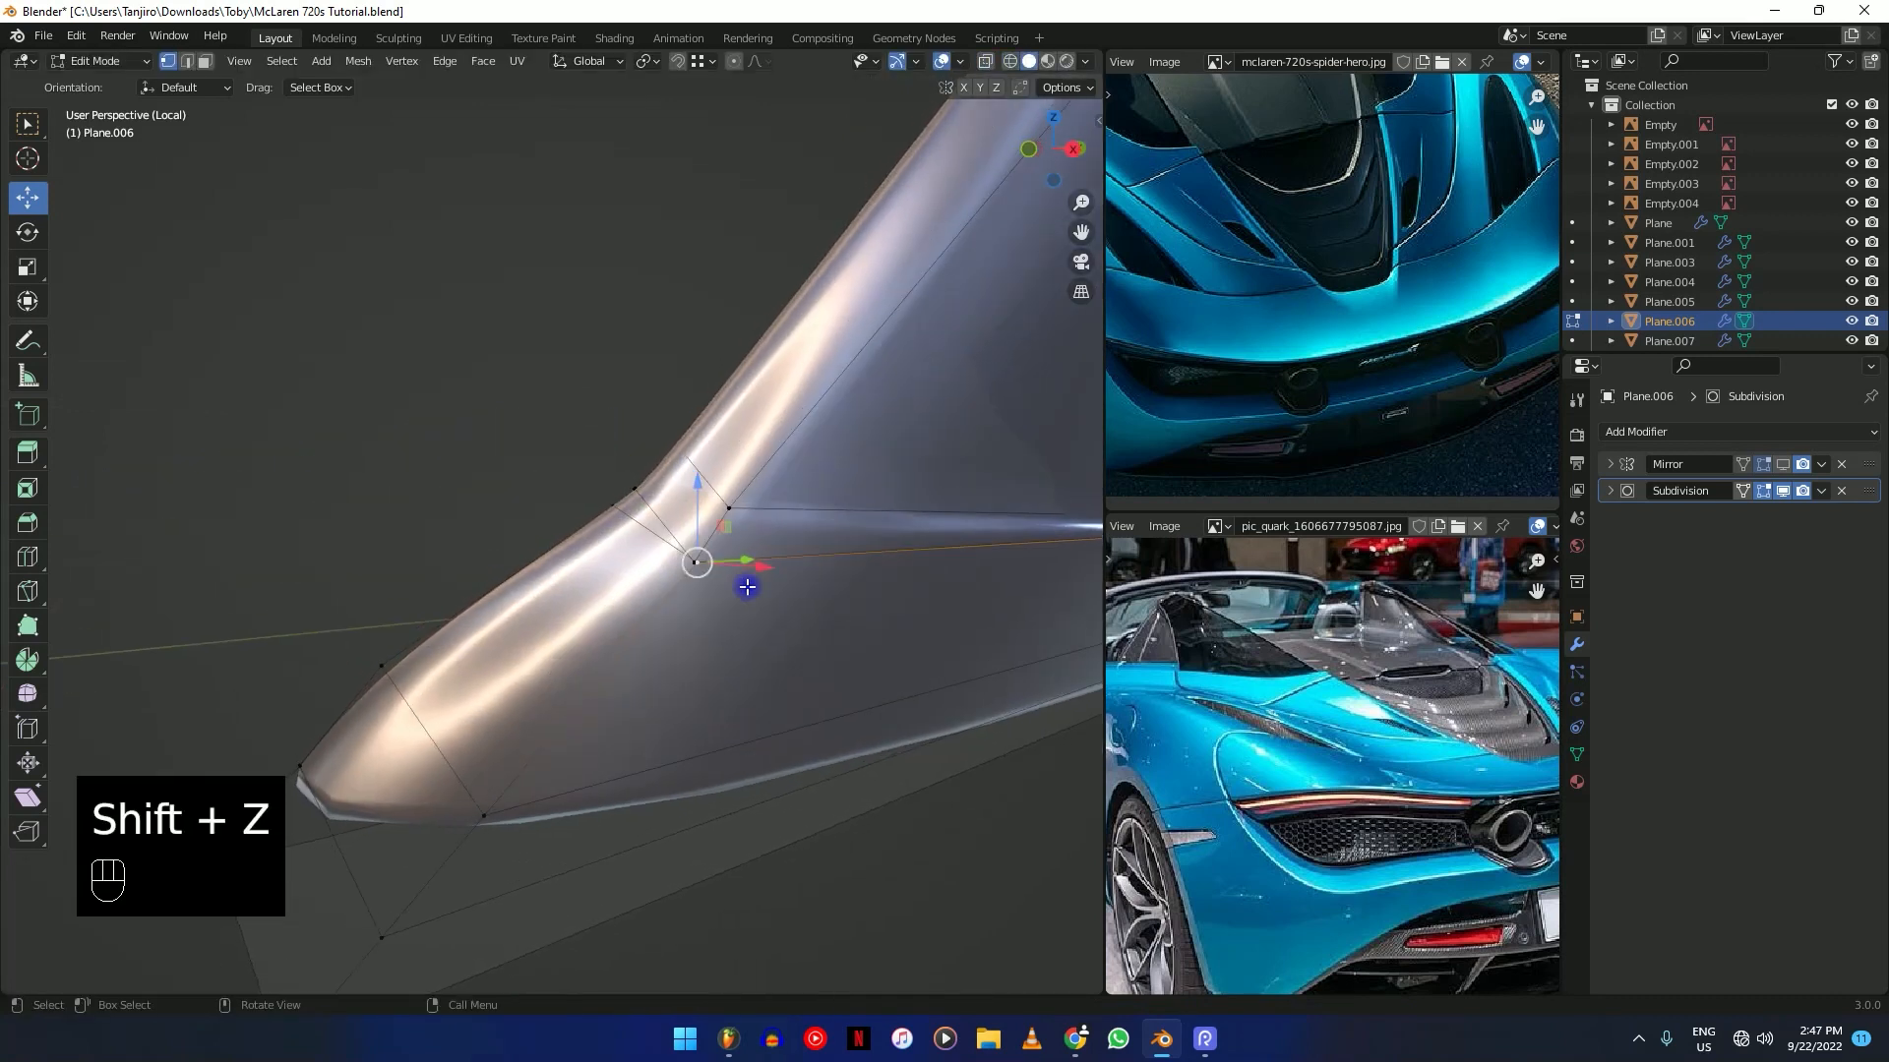
key("g")
key("g")
left_click(724, 611)
Add an edge loop across the lower panel with Even spacing and slide it close to the front edge.
middle_click_drag(728, 610, 644, 770)
middle_click_drag(669, 615, 712, 460)
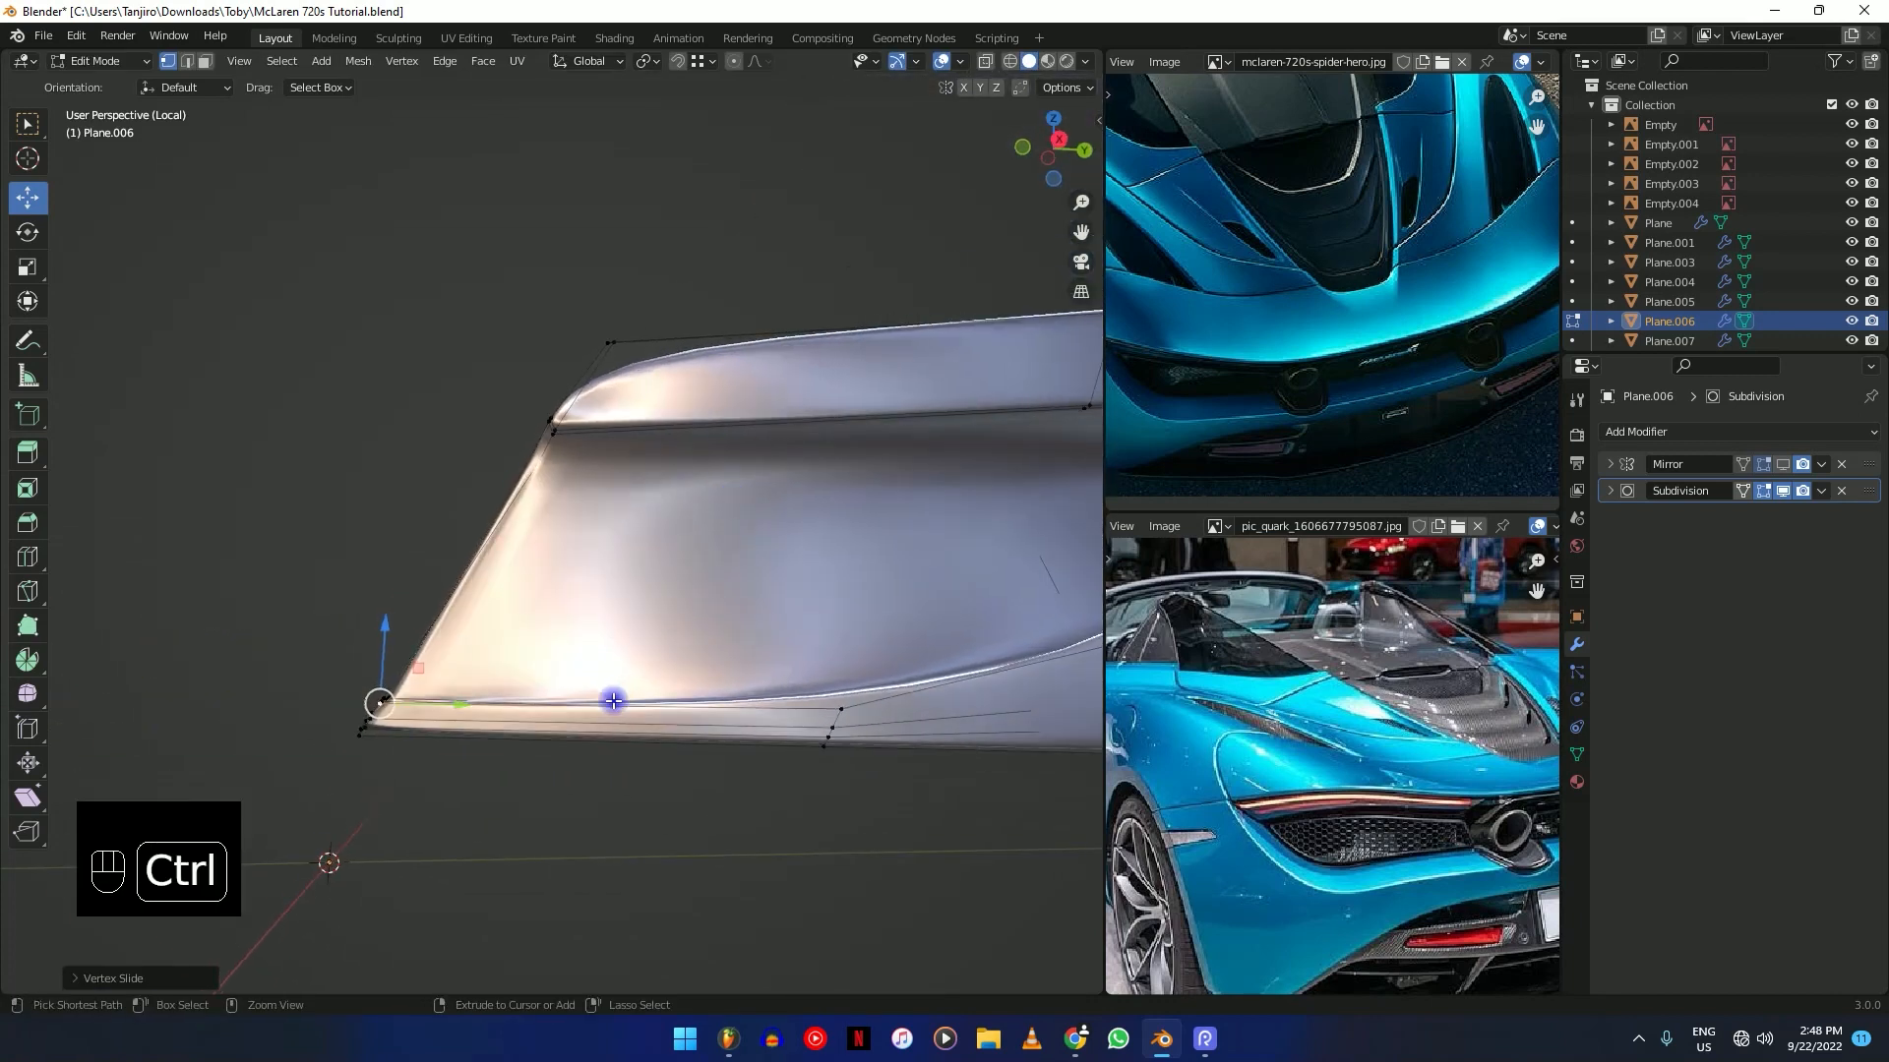
key("ctrl+r")
left_click(585, 729)
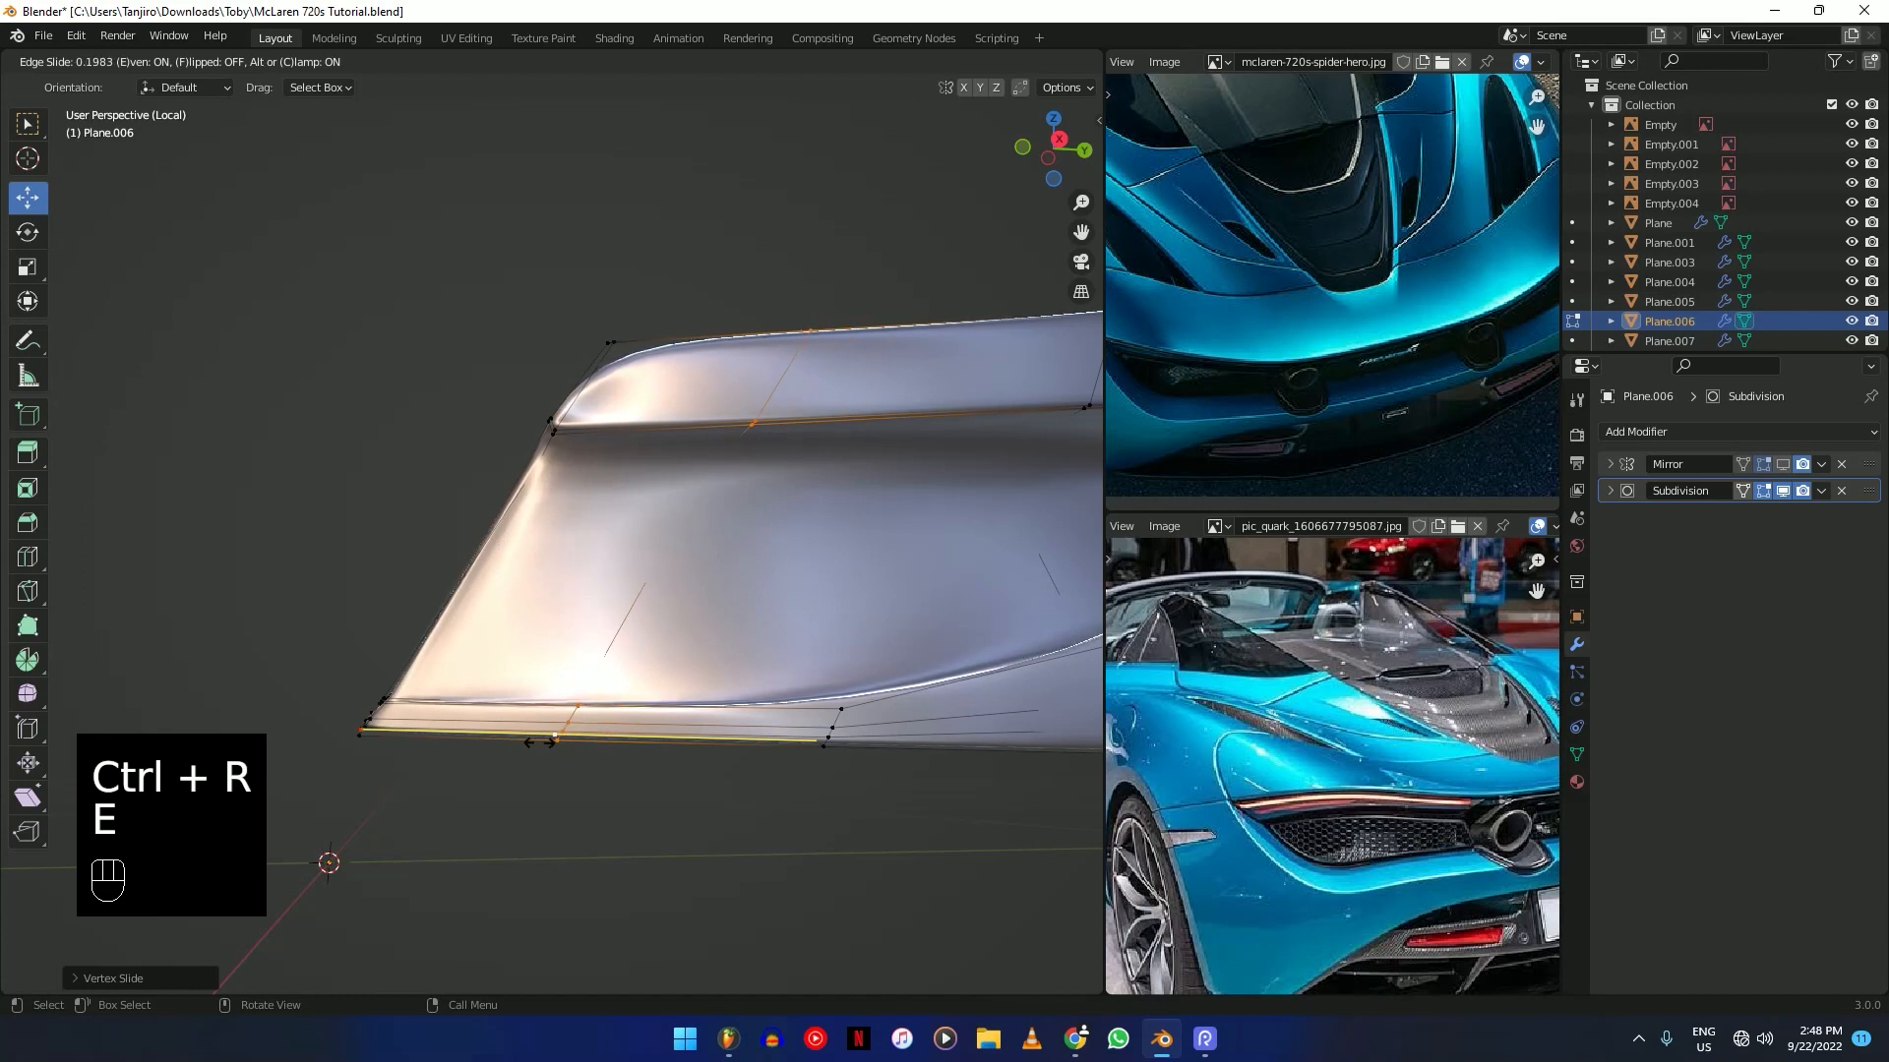
left_click(398, 718)
Cut an edge loop along the thickness of the panel's rim and offset it with Shrink/Fatten.
middle_click_drag(419, 600, 610, 507)
middle_click_drag(619, 507, 644, 649, "shift")
middle_click_drag(679, 600, 681, 547)
middle_click_drag(947, 531, 620, 611, "shift")
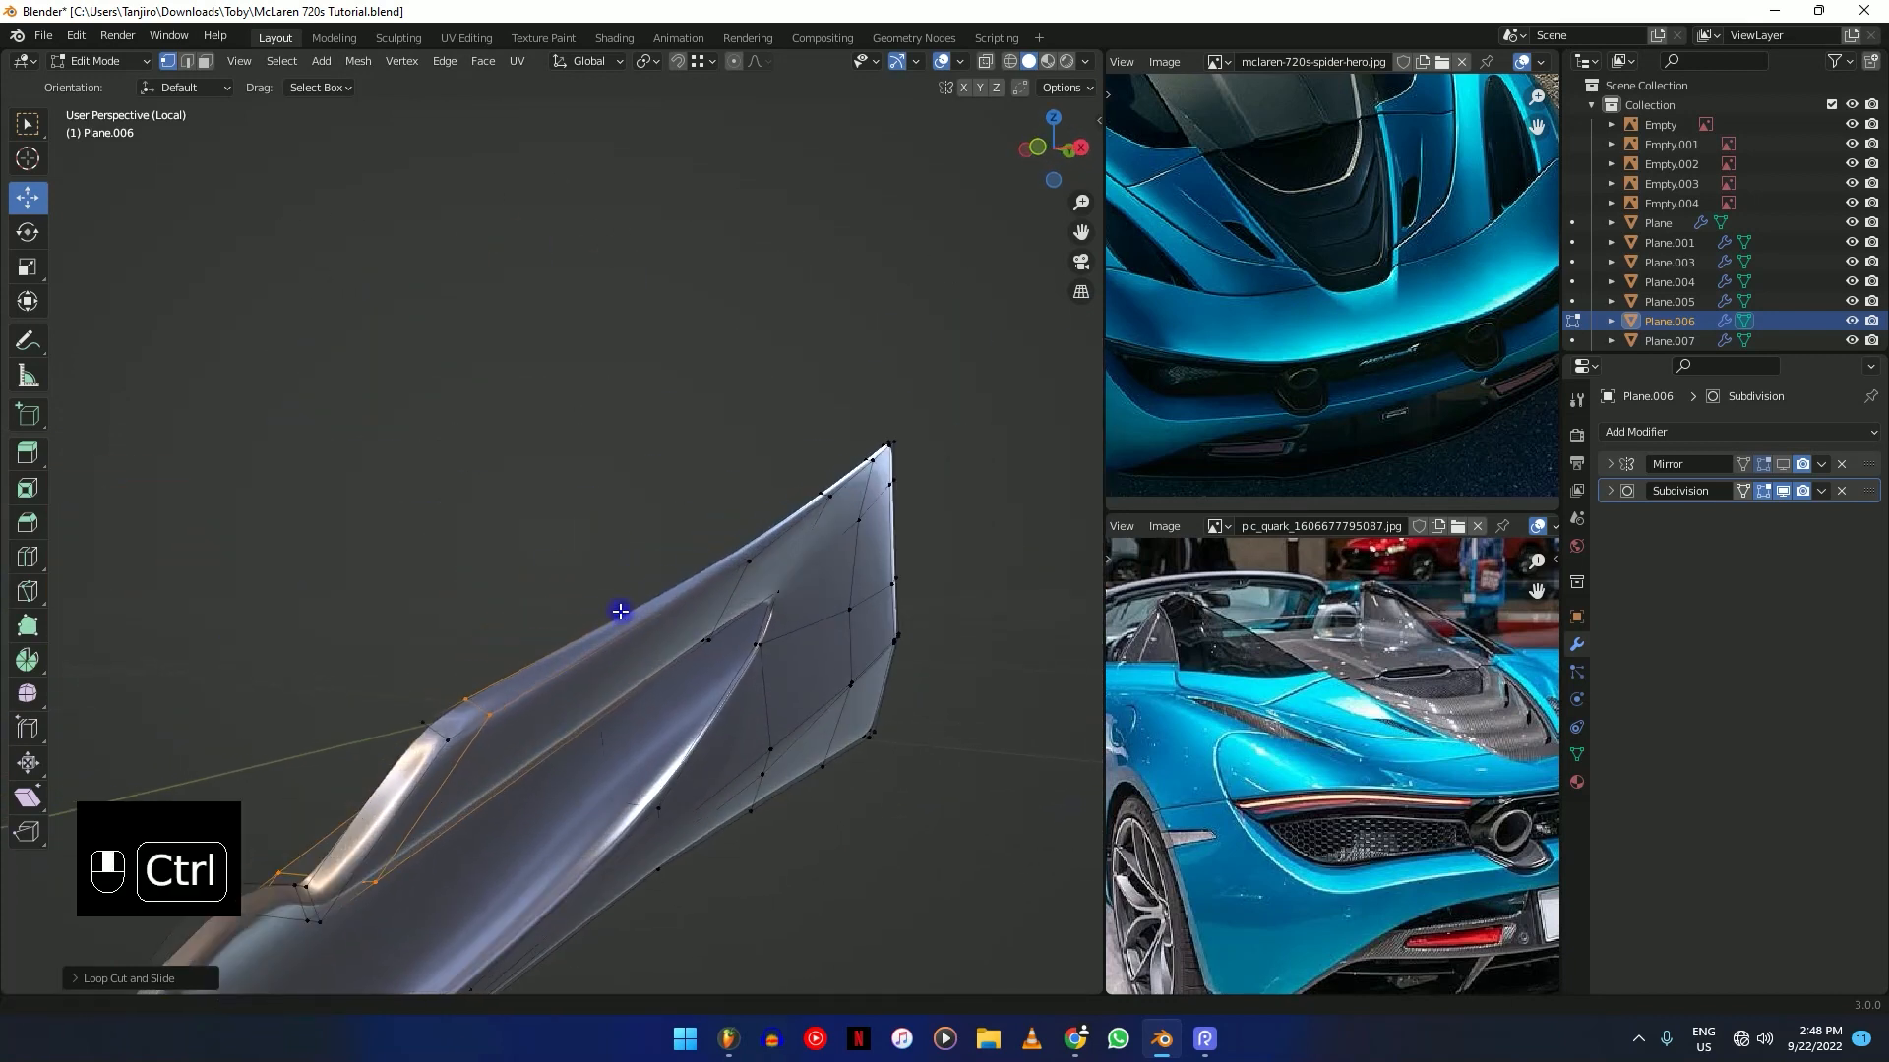
left_click(447, 742)
middle_click_drag(440, 736, 766, 679)
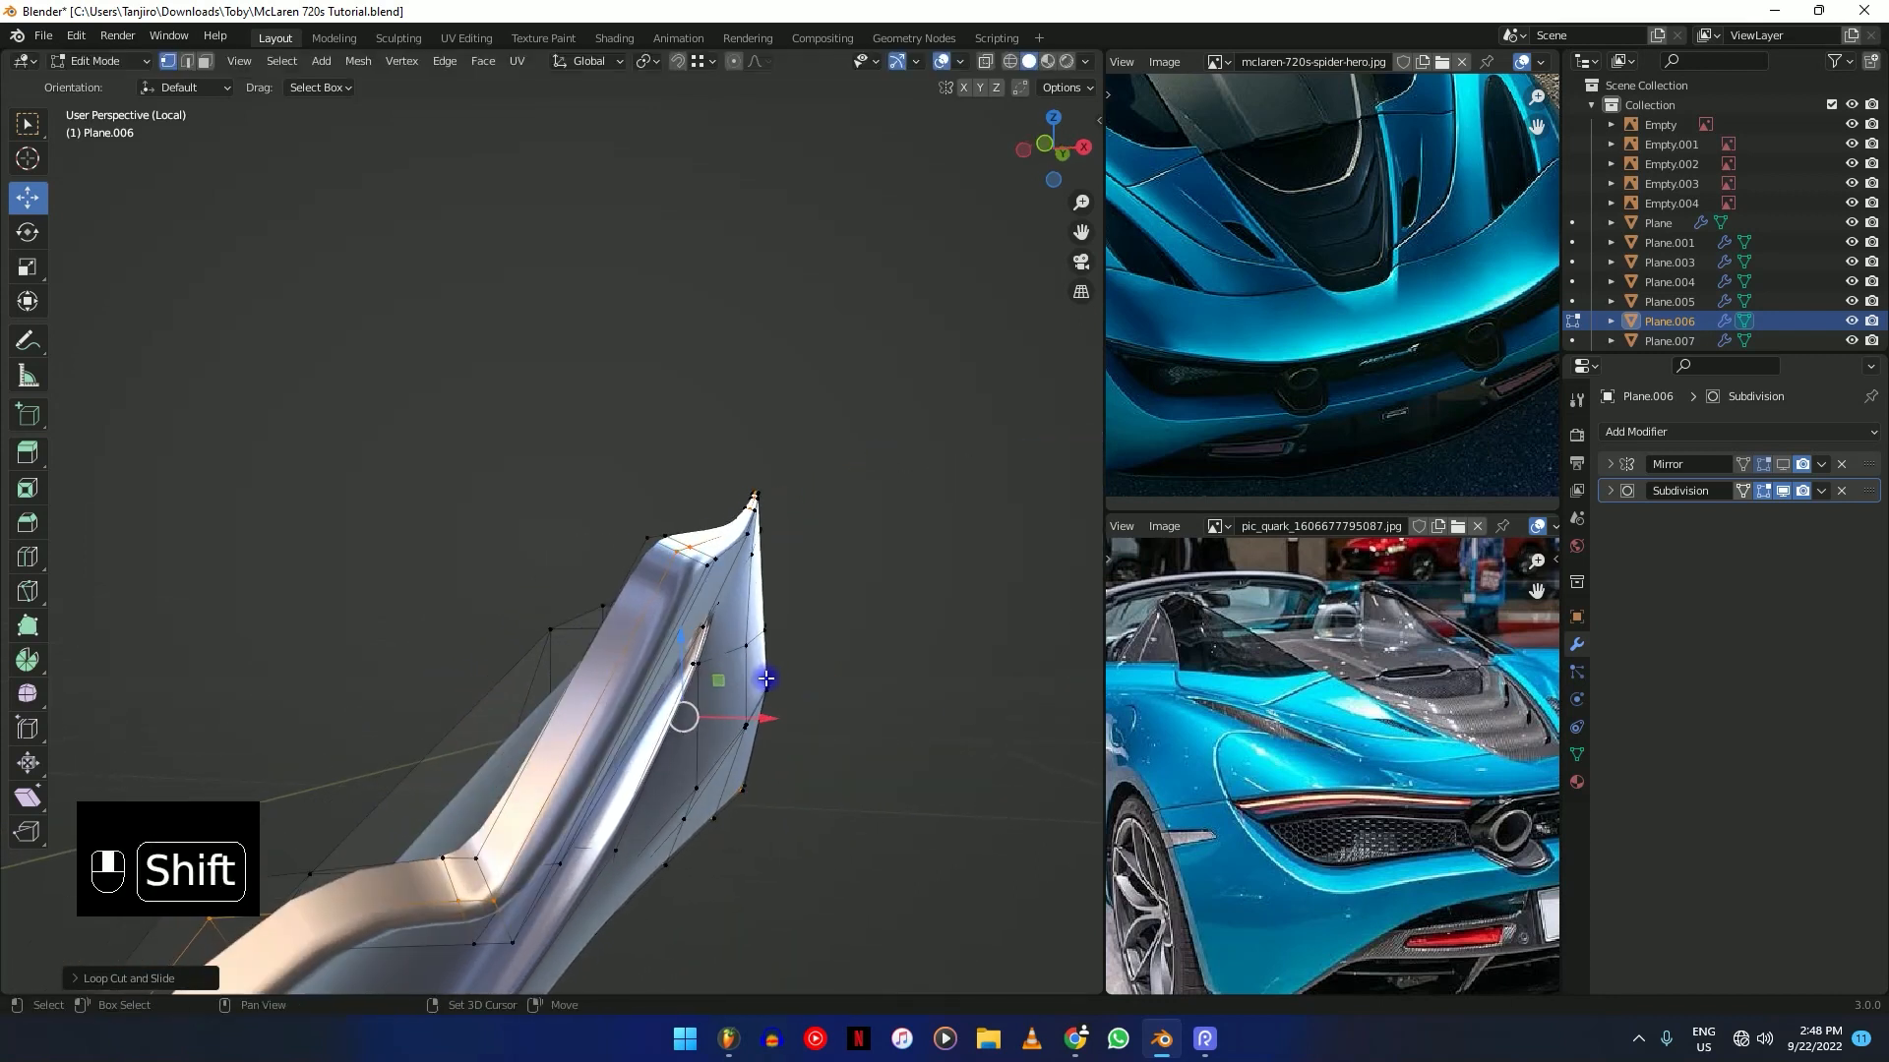
key("alt+s")
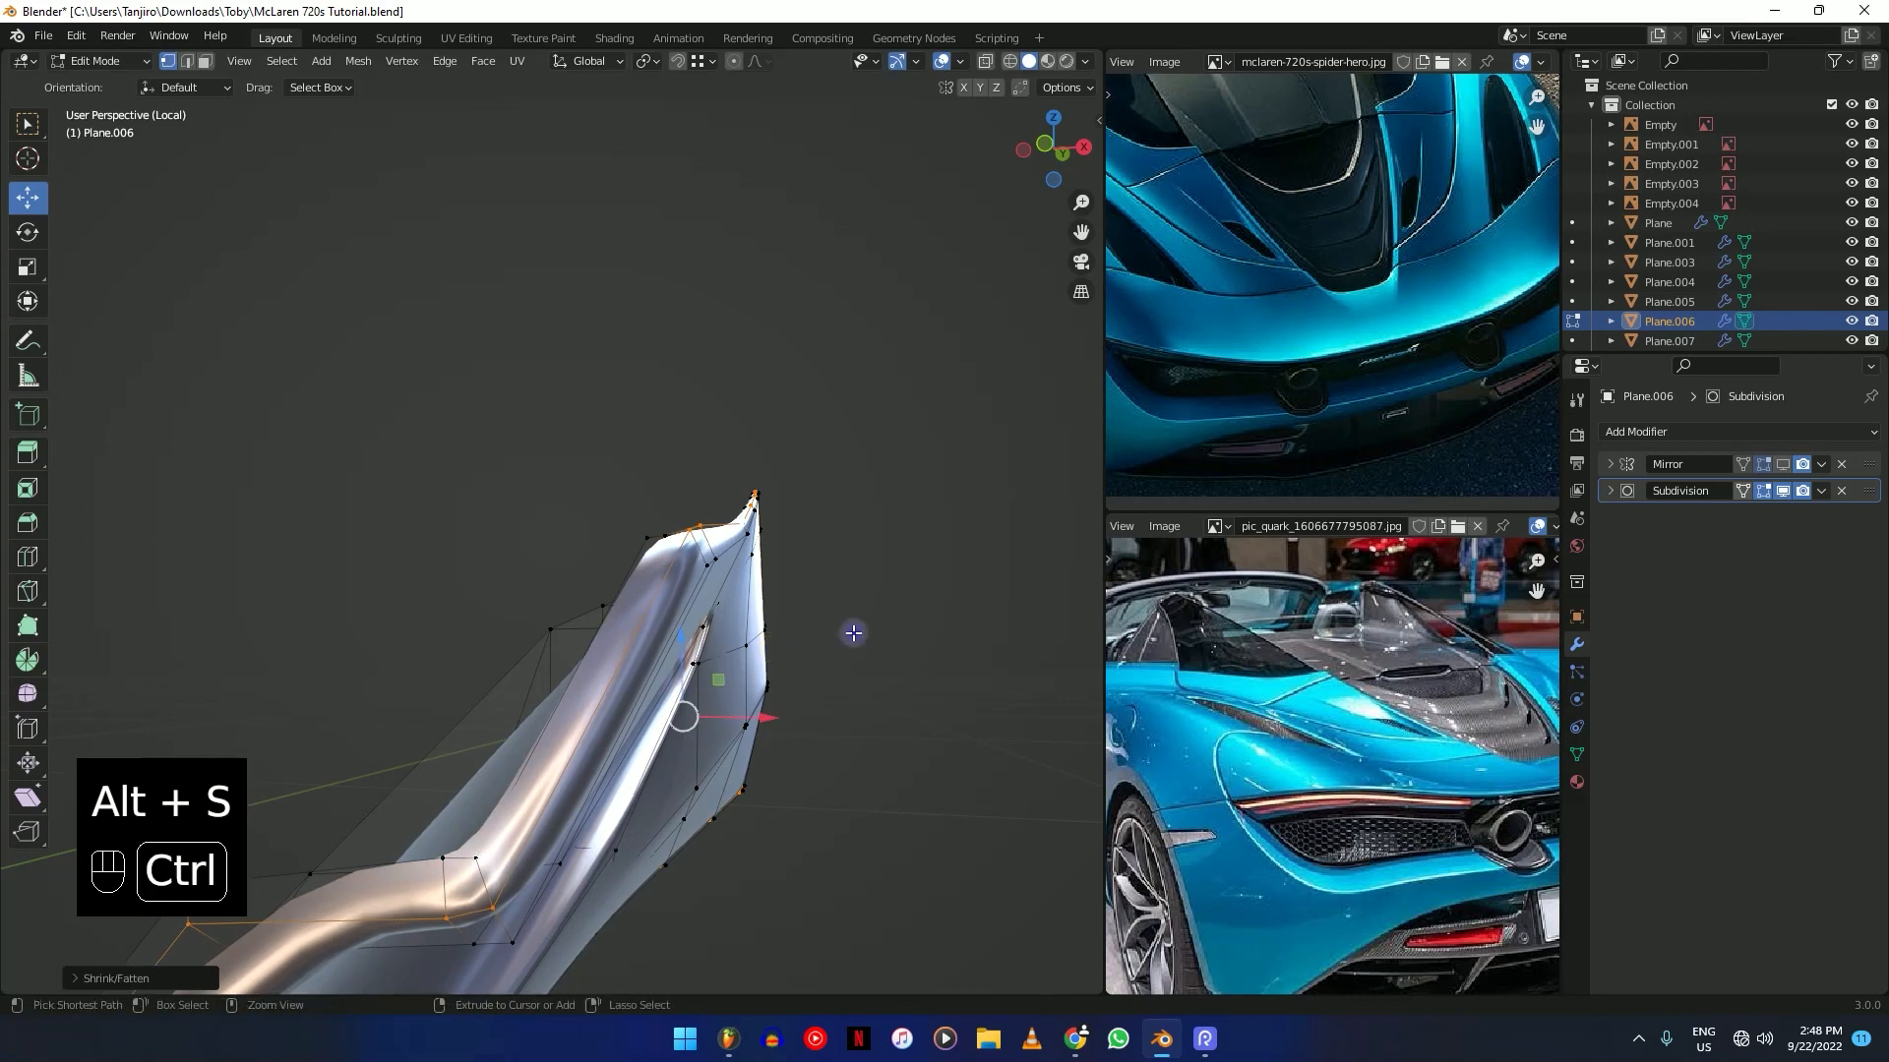
Bevel the rim loop into two edges and add a supporting edge loop beside it.
key("ctrl+b")
left_click(711, 603)
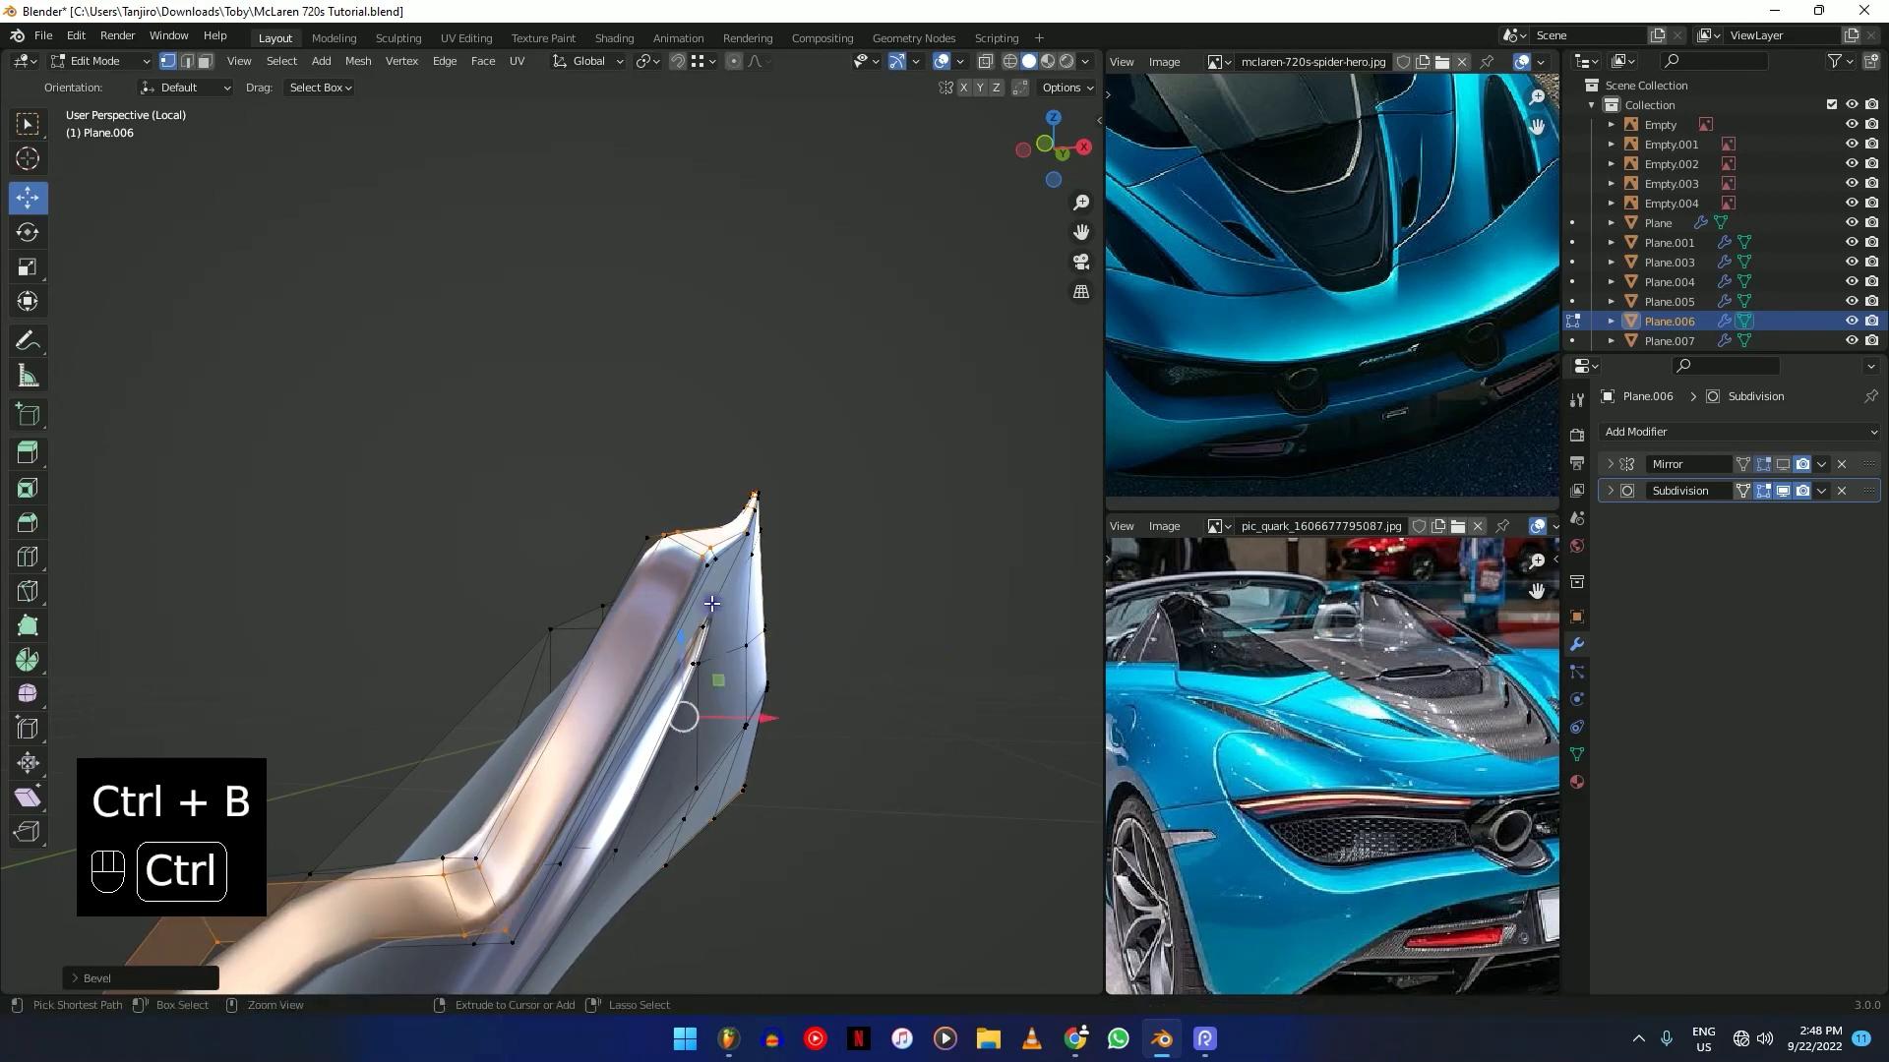
middle_click_drag(711, 603, 548, 626)
middle_click_drag(547, 625, 695, 649, "shift")
left_click(760, 616, "ctrl")
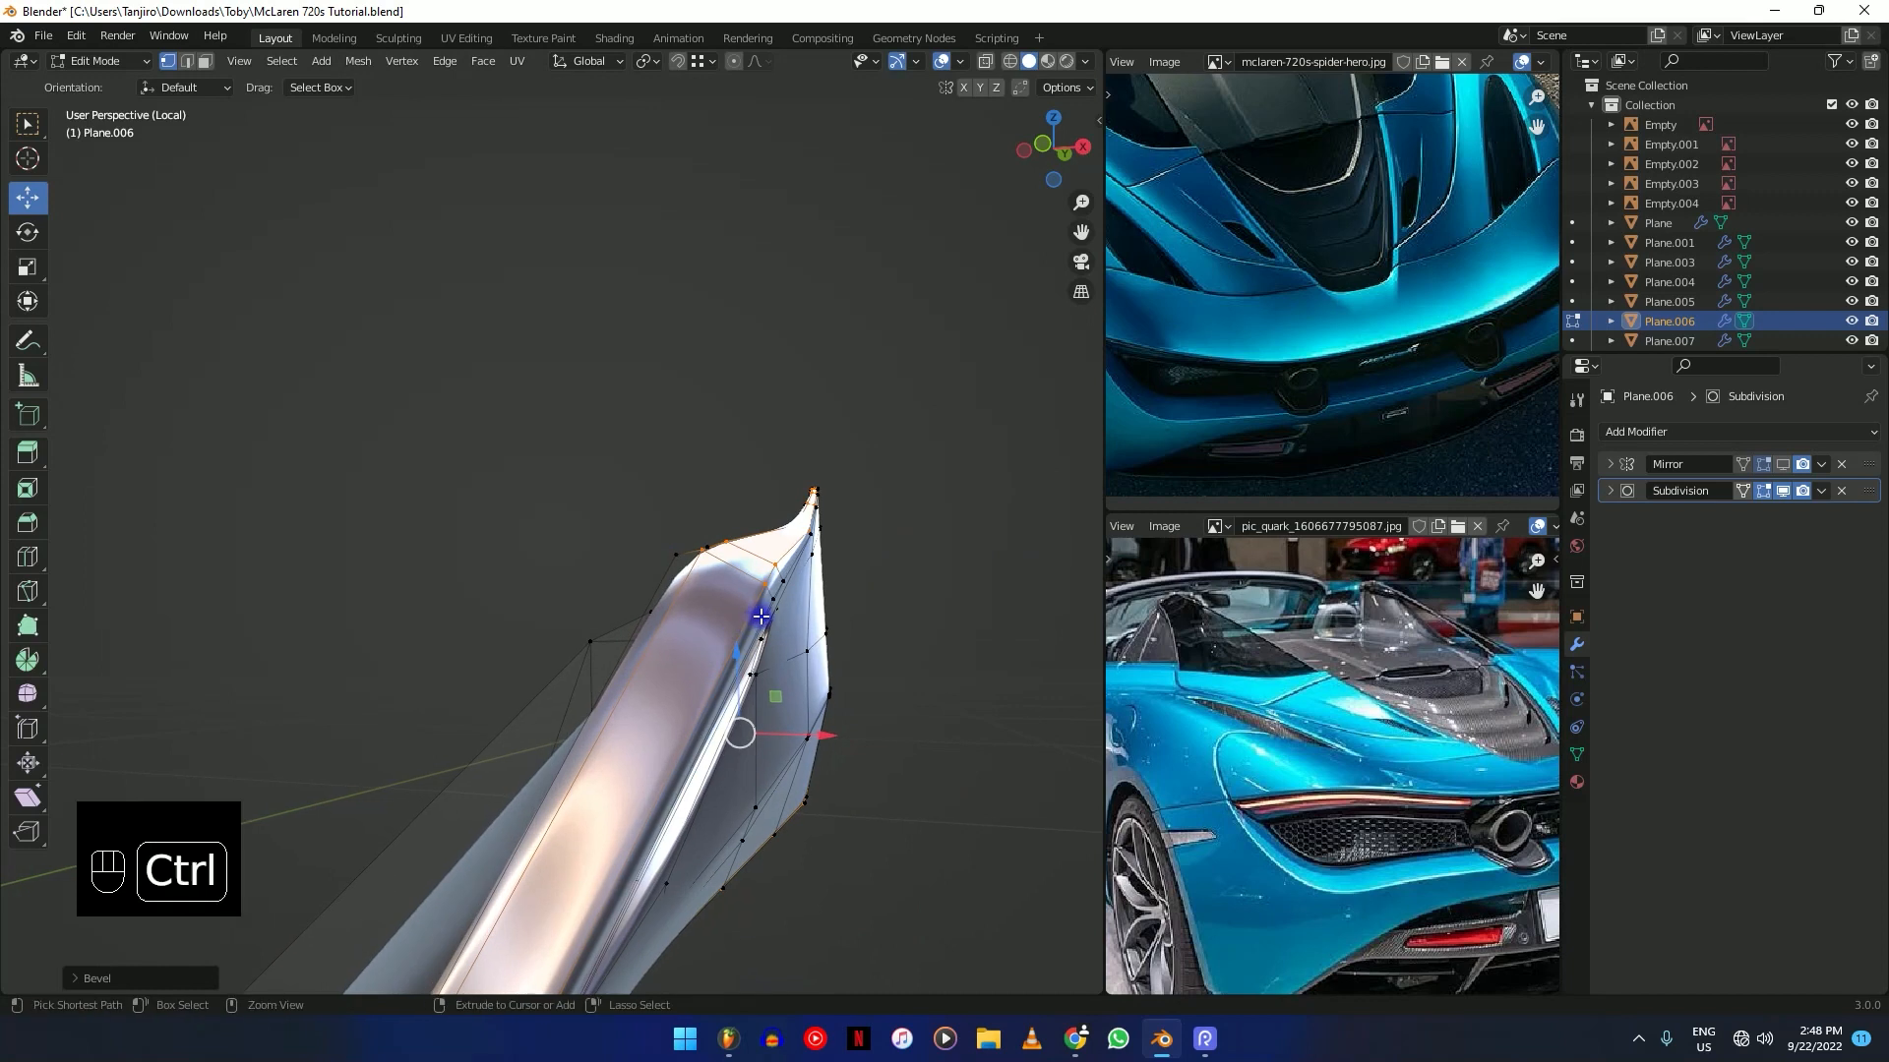
left_click(740, 733)
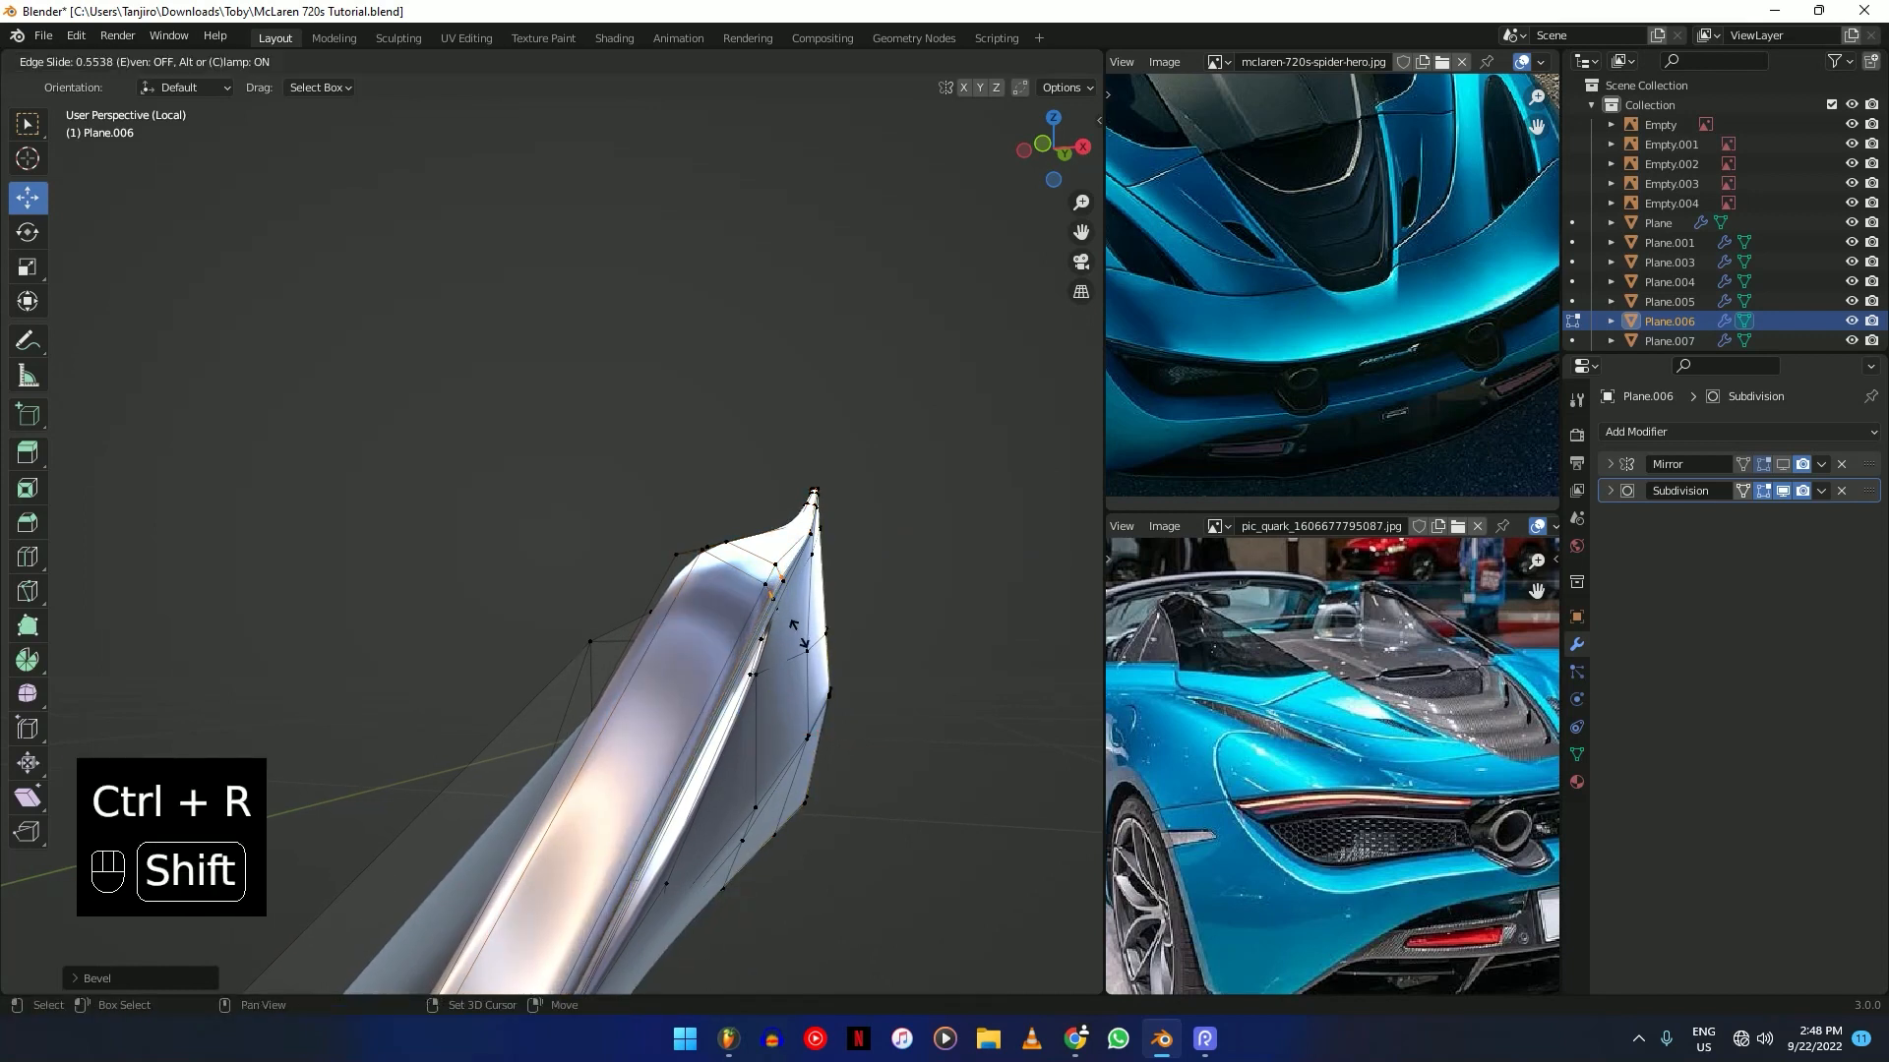
left_click(799, 634)
Add a second supporting loop along the rim, slid with Even and Flipped turned on.
left_click(762, 578)
key("e")
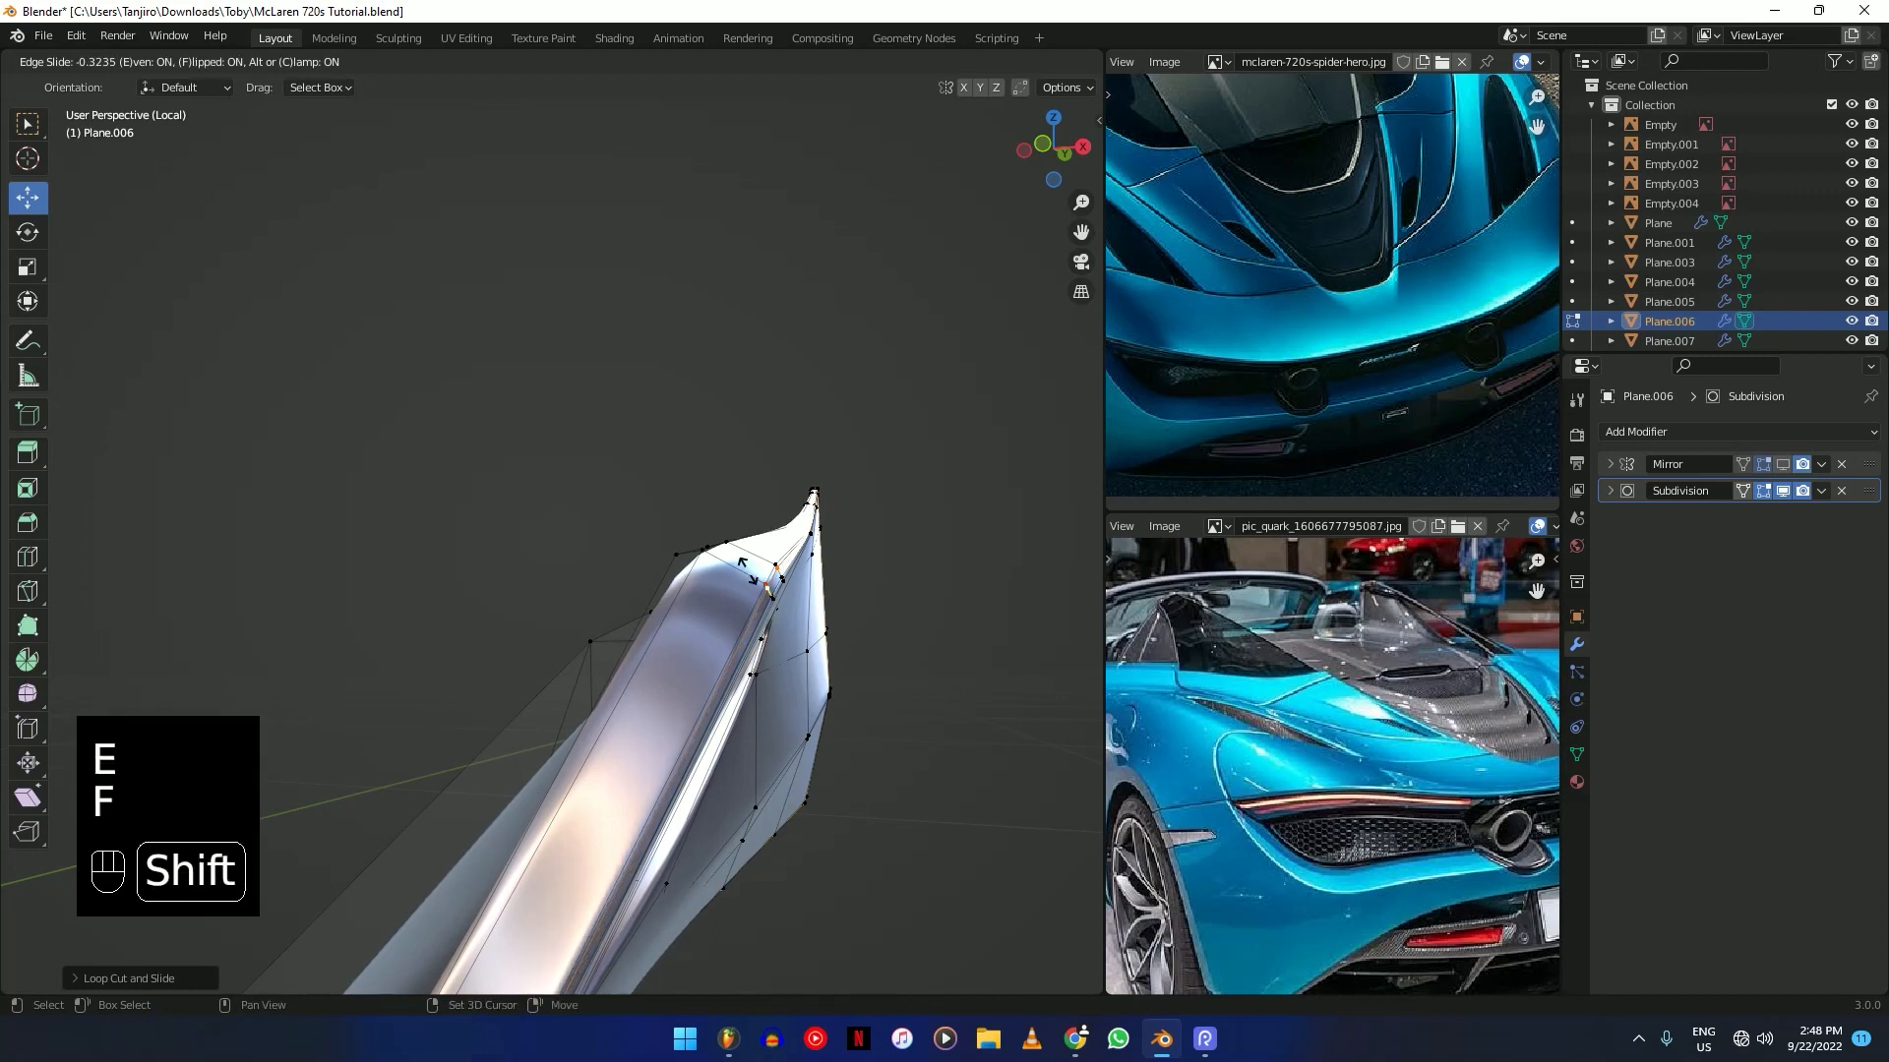
scroll(738, 561, "down", 3)
middle_click_drag(853, 631, 772, 678)
Crease the short edge at the panel's upper front corner to sharpen it.
key("Tab")
middle_click_drag(519, 691, 482, 679)
middle_click_drag(482, 679, 637, 615, "shift")
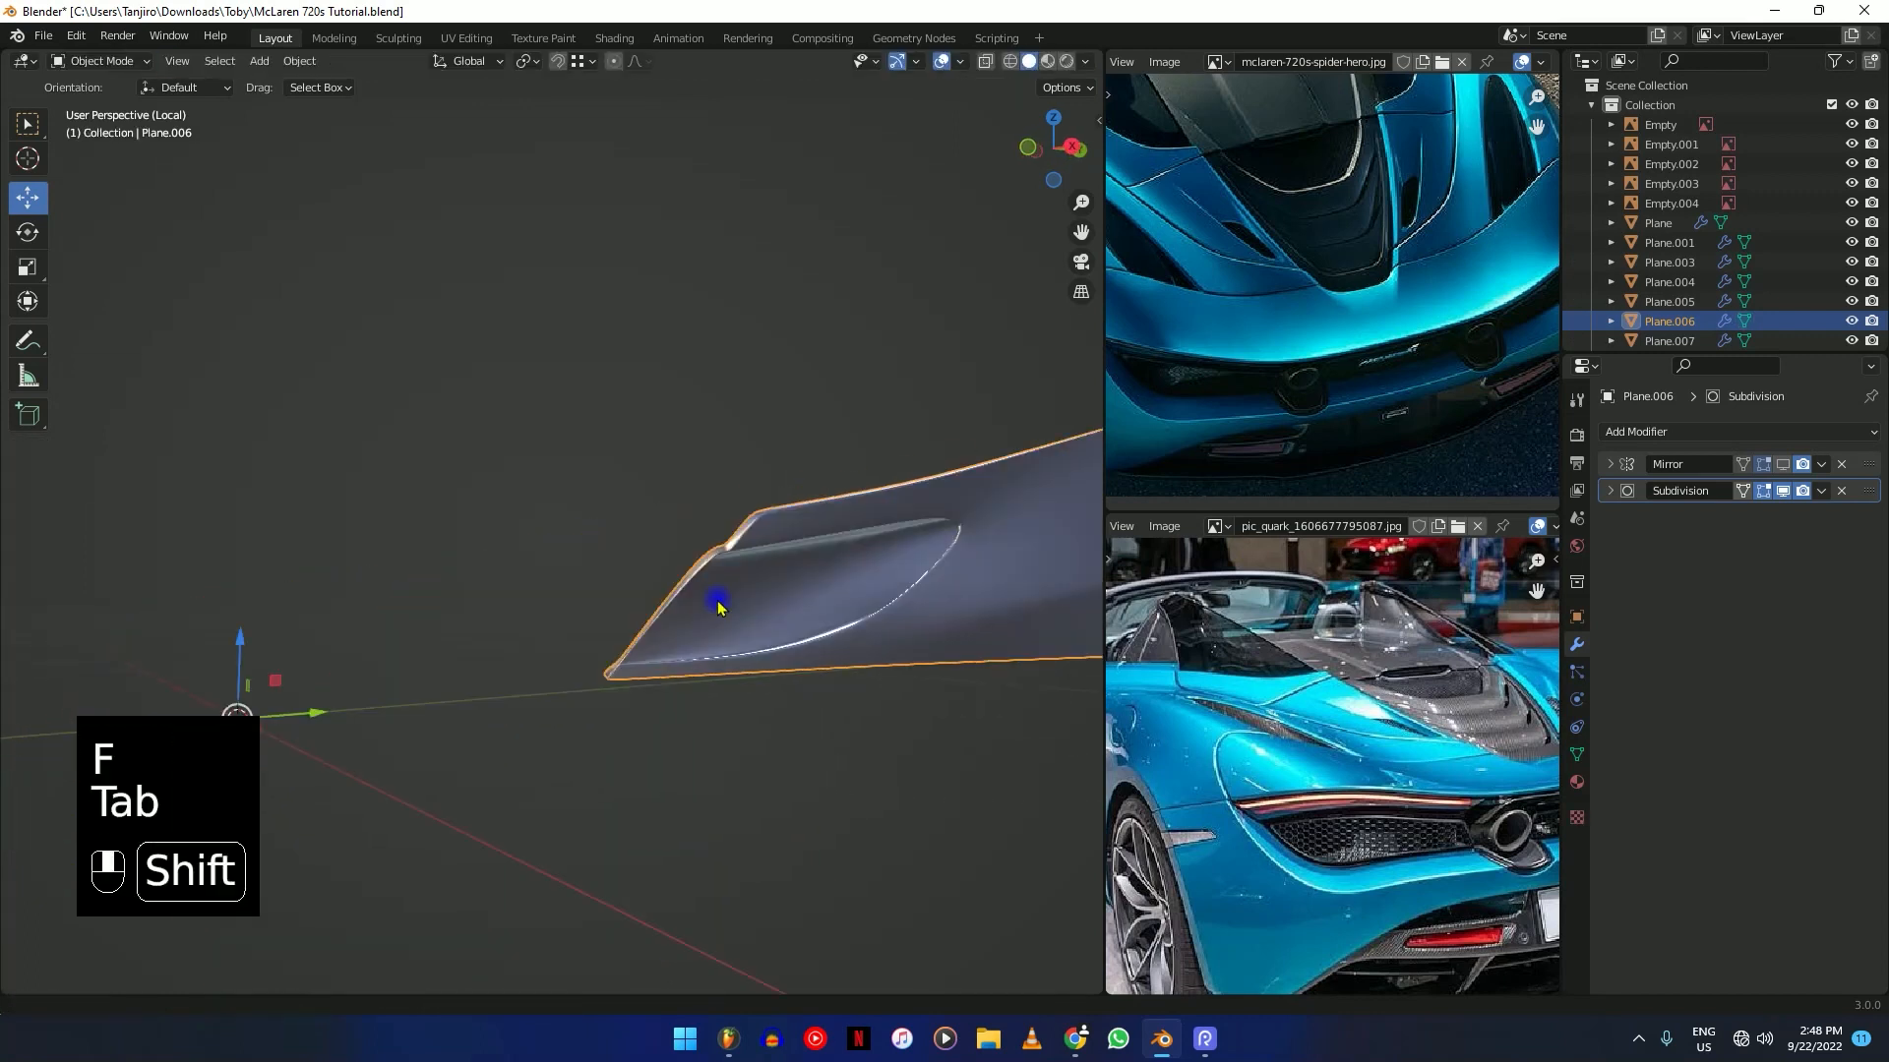
scroll(728, 614, "up", 3)
middle_click_drag(768, 610, 749, 618)
key("Tab")
key("shift+z")
key("shift+z")
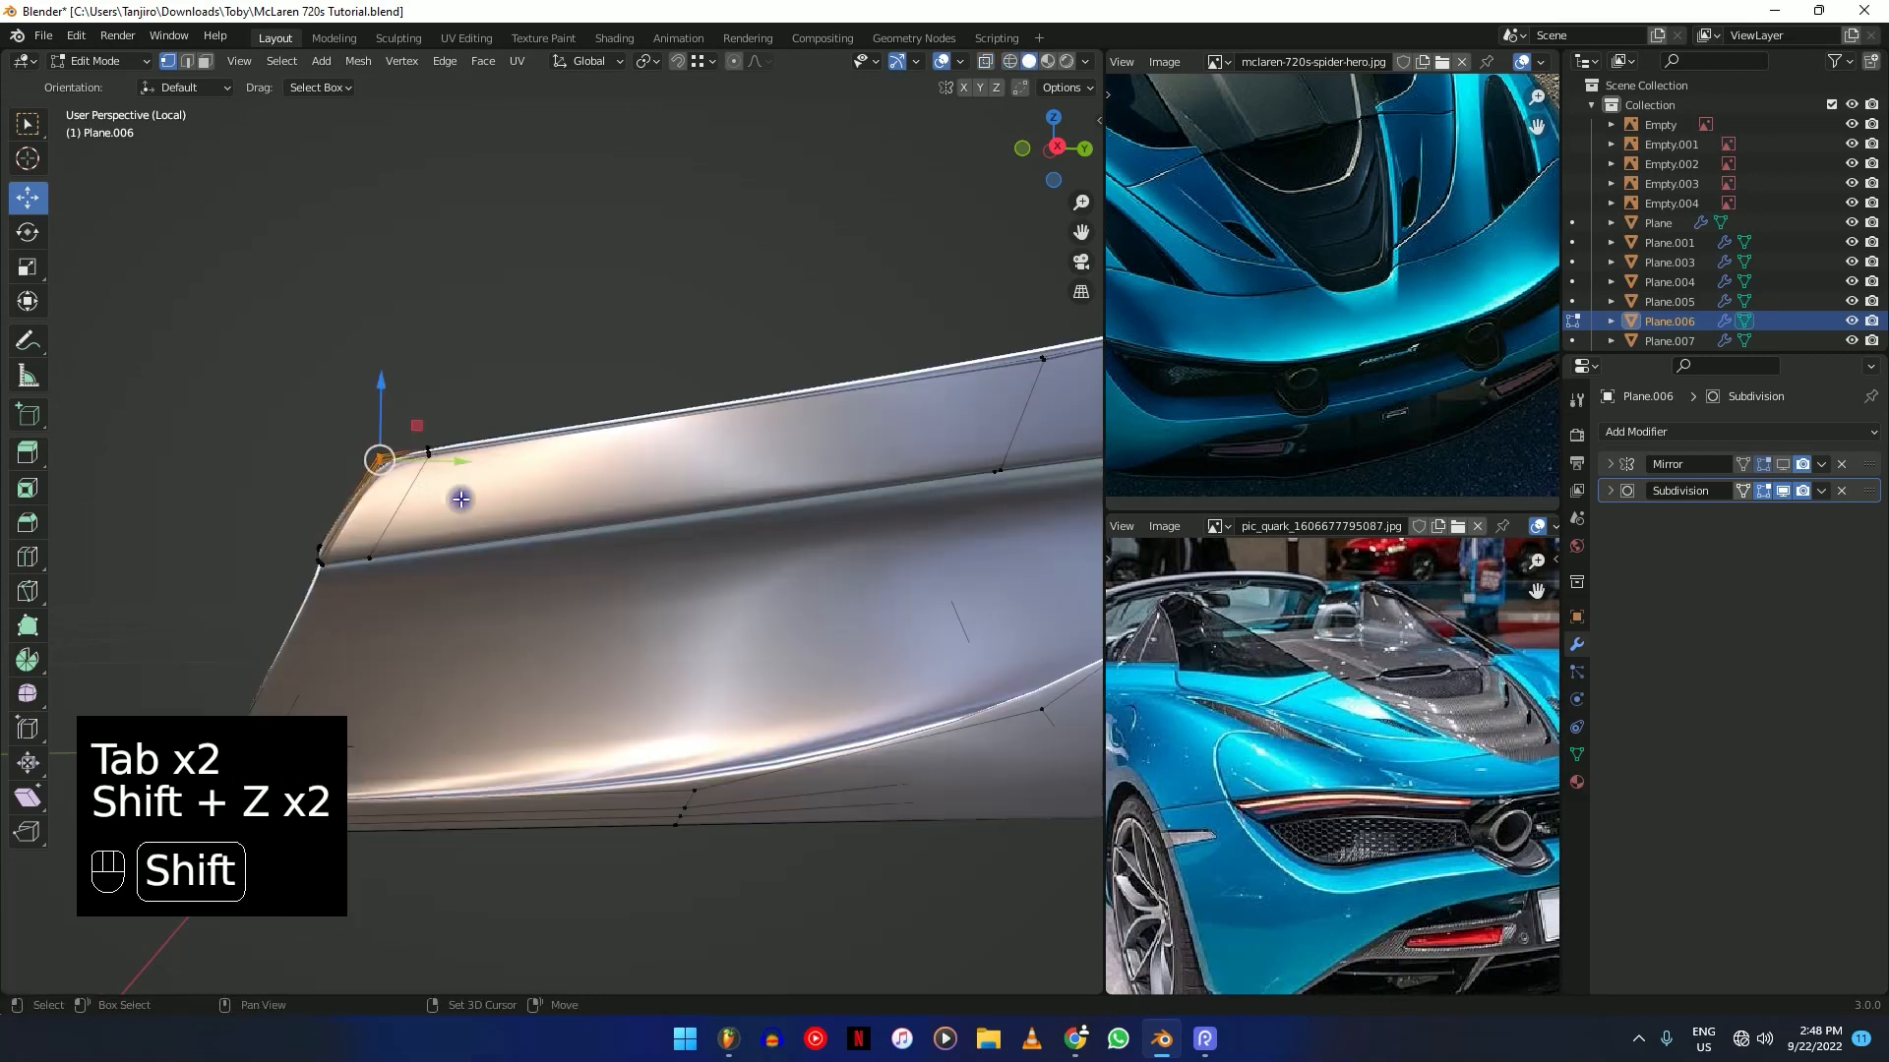
key("shift+e")
left_click(594, 625)
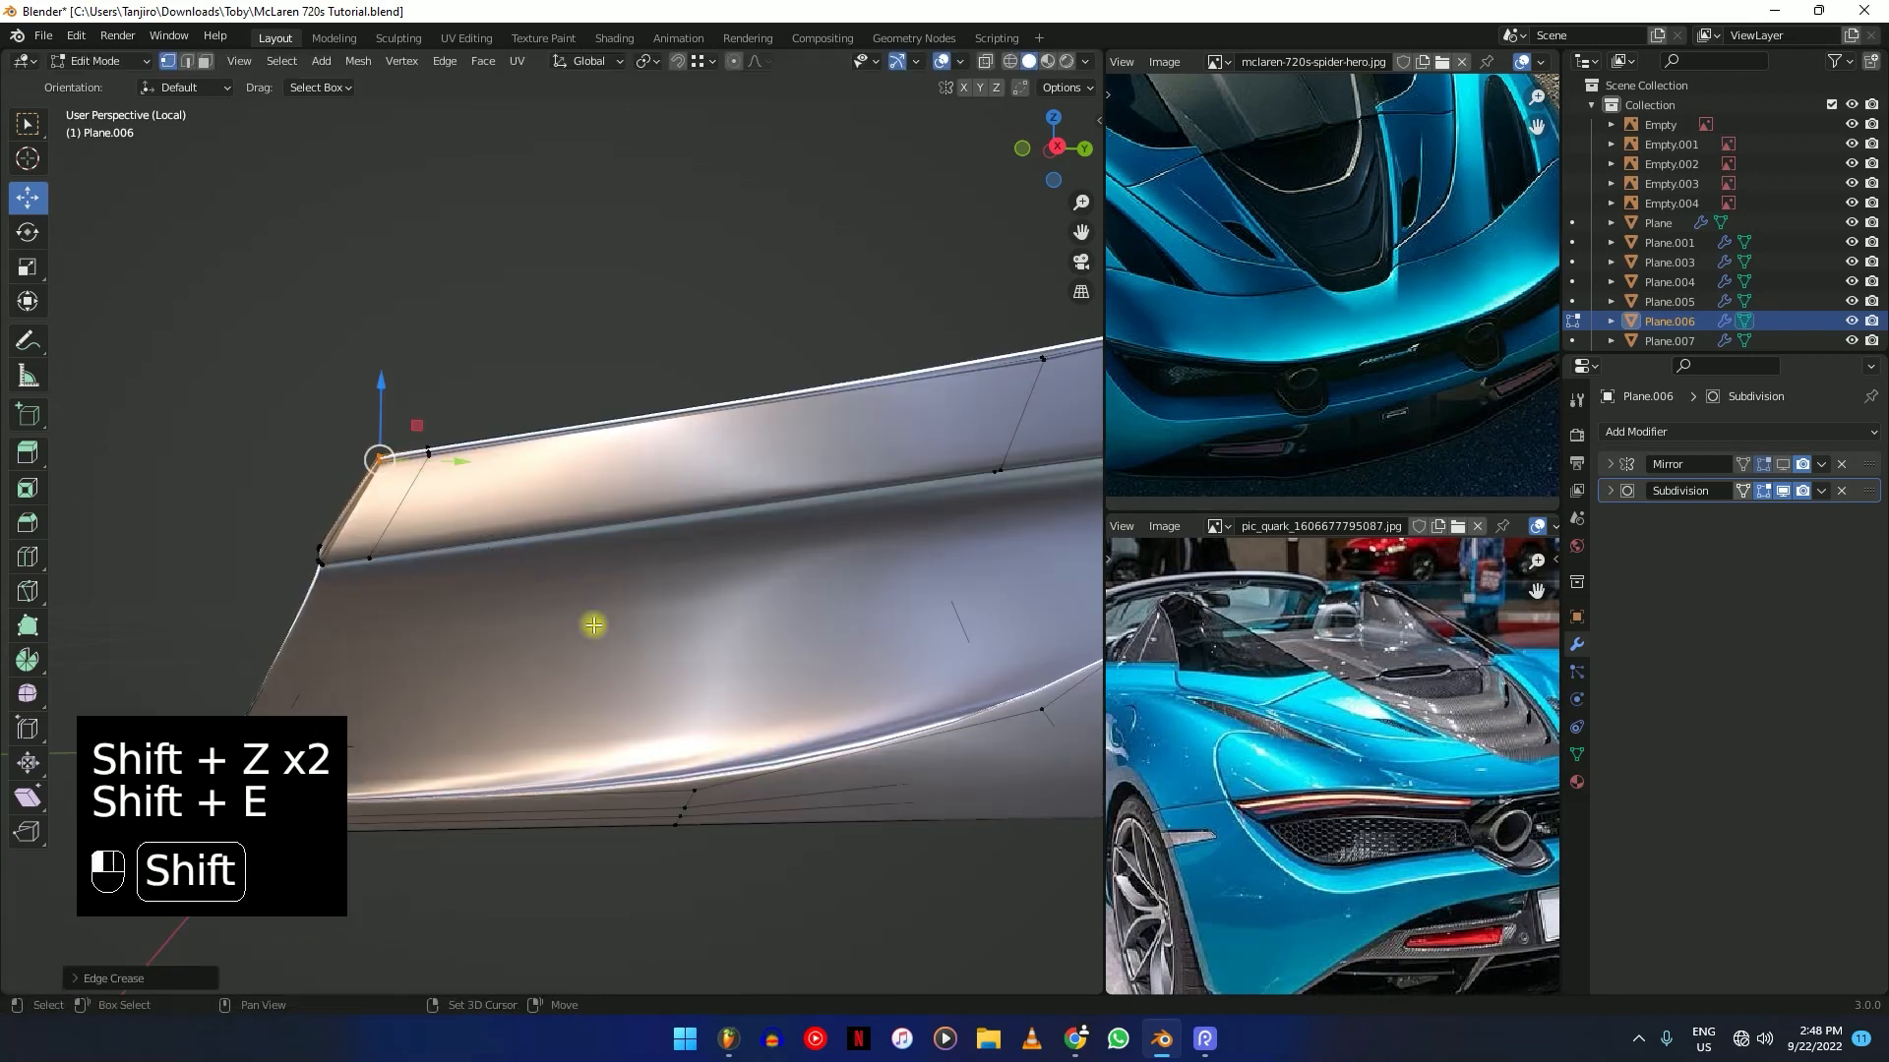
key("shift+e")
Crease the edge at the panel's lower front corner to 1.000.
middle_click_drag(679, 688, 676, 452, "shift")
middle_click_drag(607, 582, 575, 575)
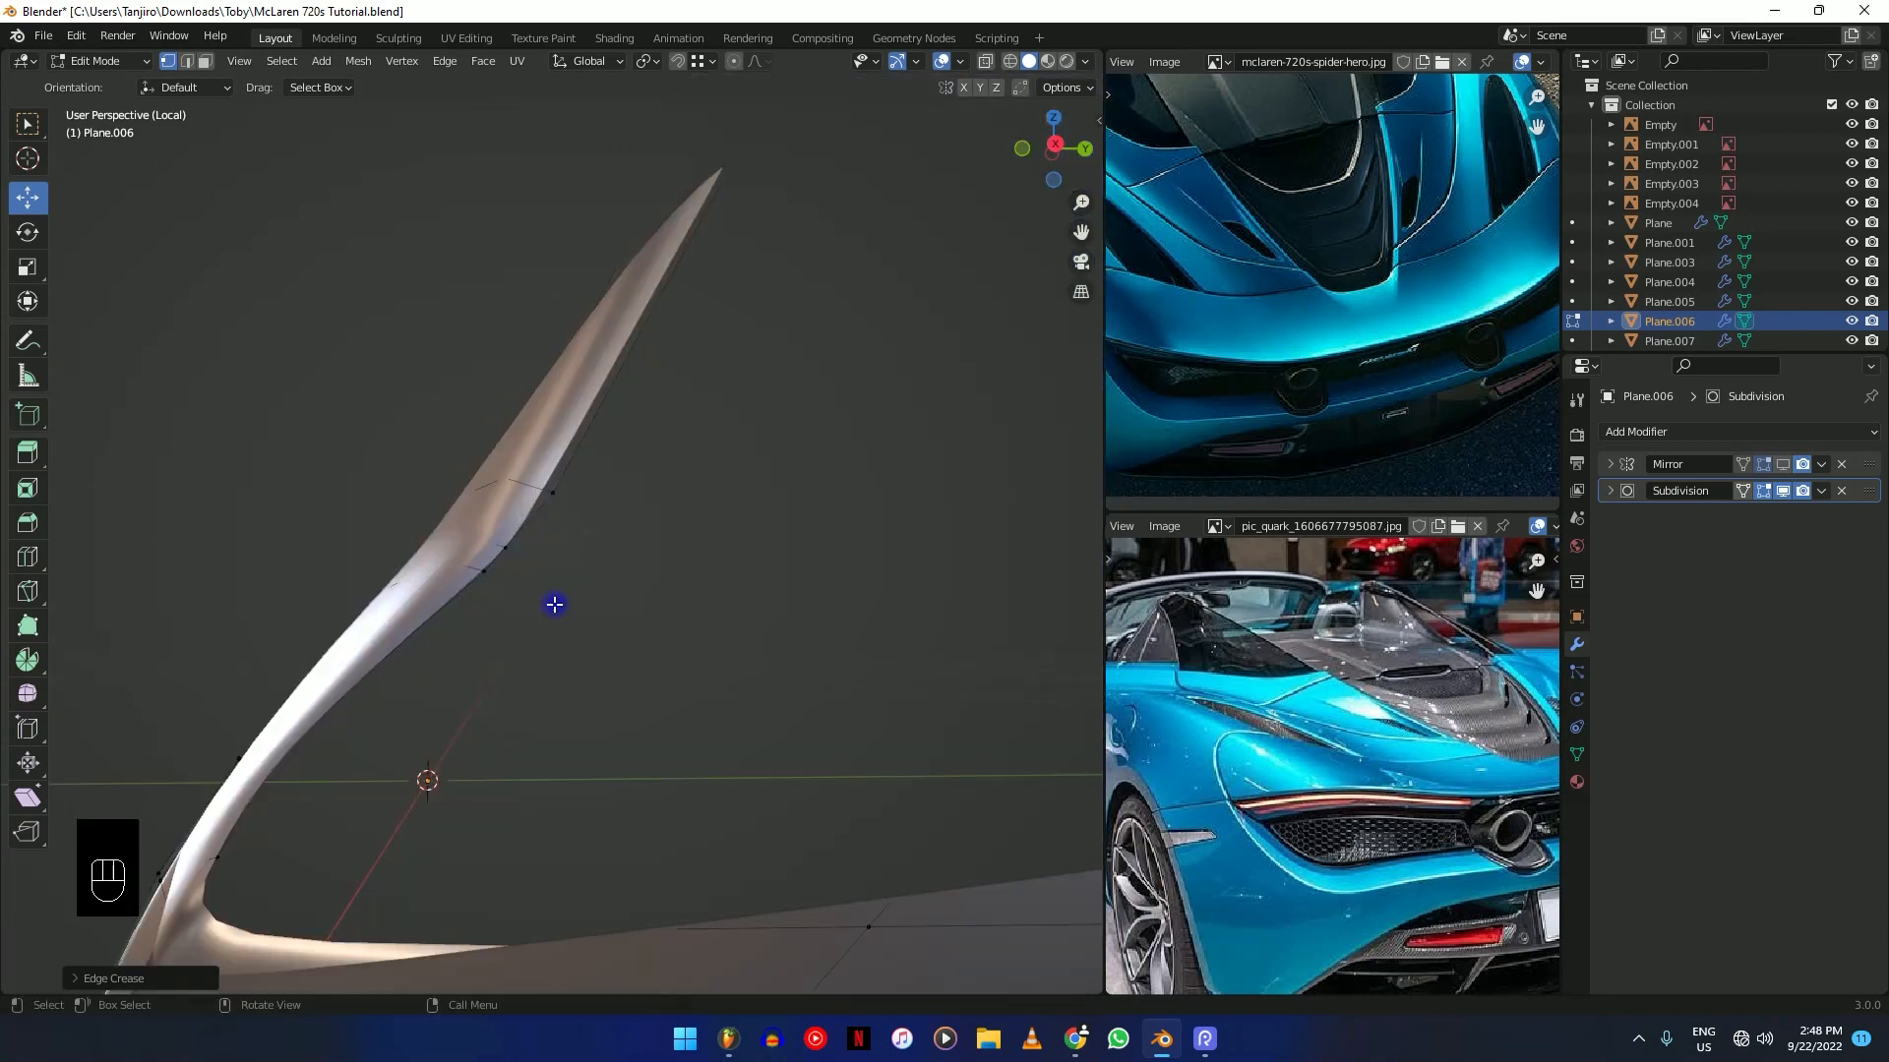
mouse_move(573, 649)
middle_mouse_down("ctrl")
mouse_move(594, 663)
mouse_move(618, 632)
middle_mouse_up("ctrl")
key("shift+z")
left_click_drag(561, 483, 645, 406)
key("shift+z")
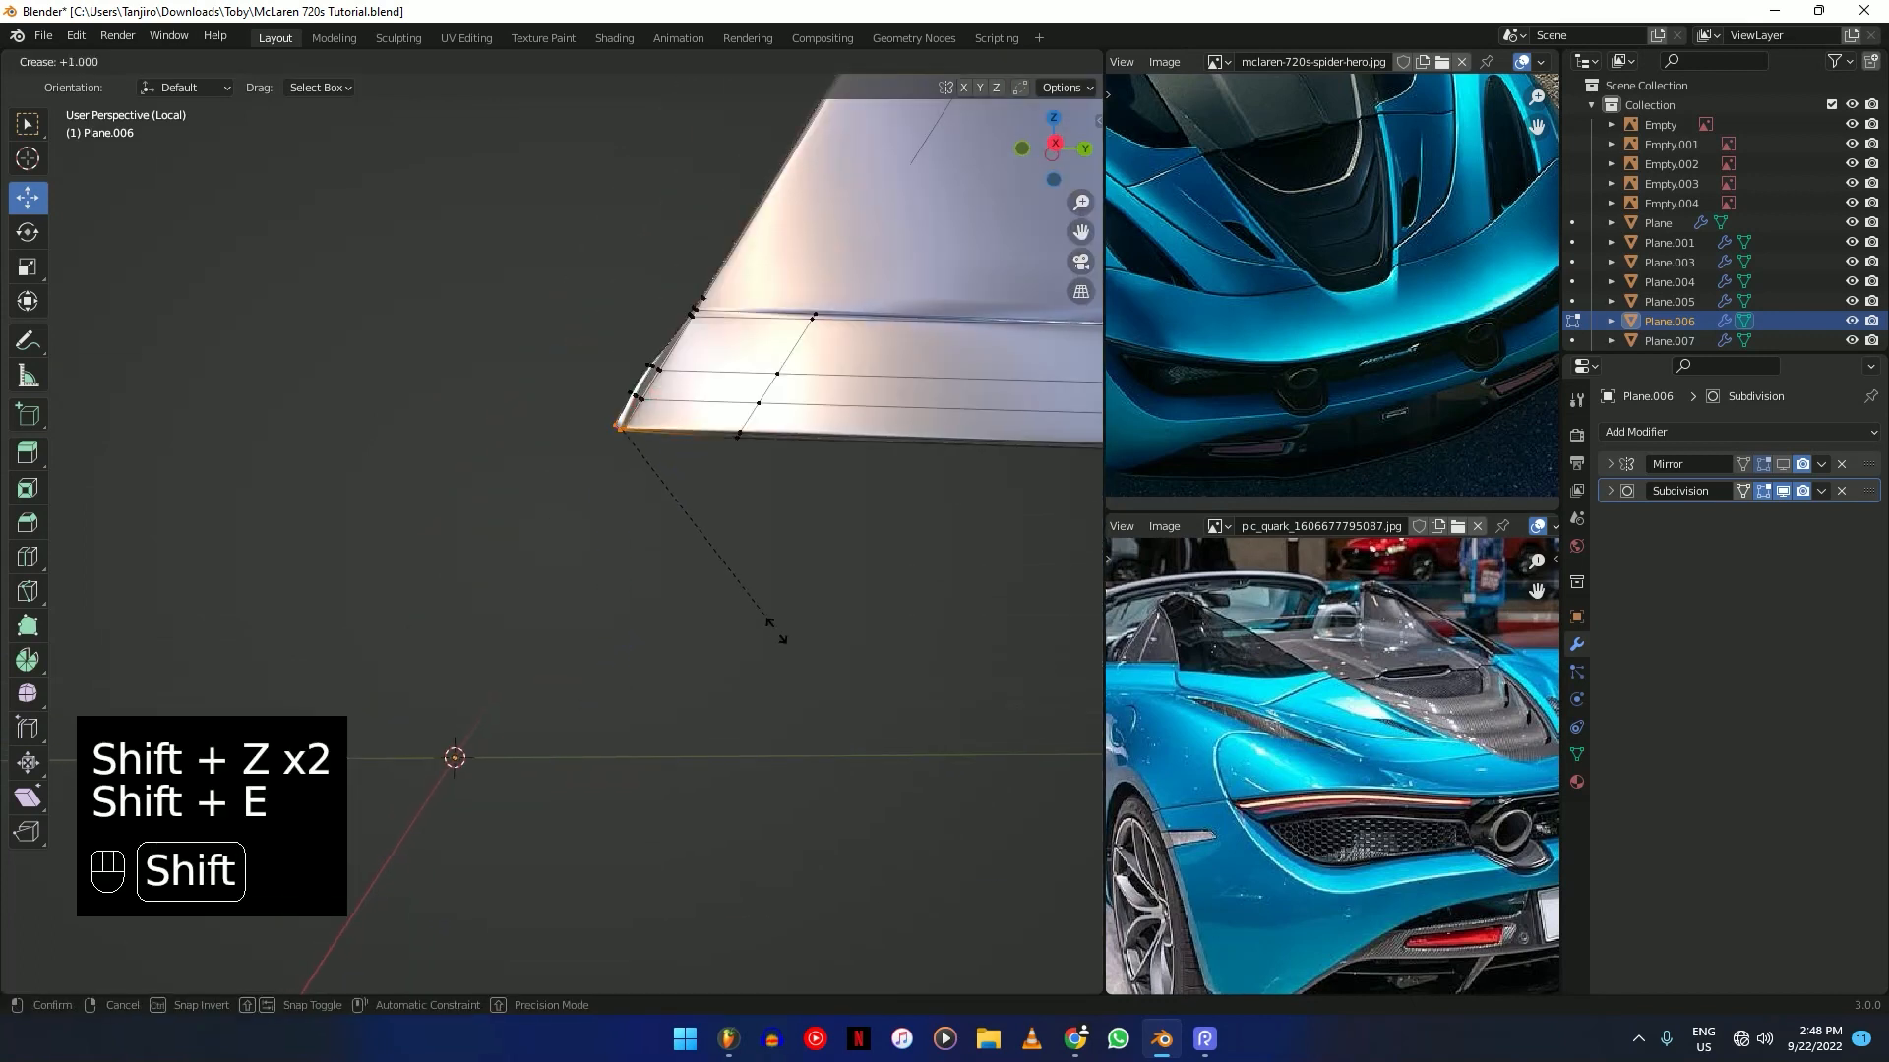
left_click(777, 635)
Crease the edge at the panel's lower rear corner to sharpen it.
middle_click_drag(813, 653, 299, 624, "shift")
key("shift+z")
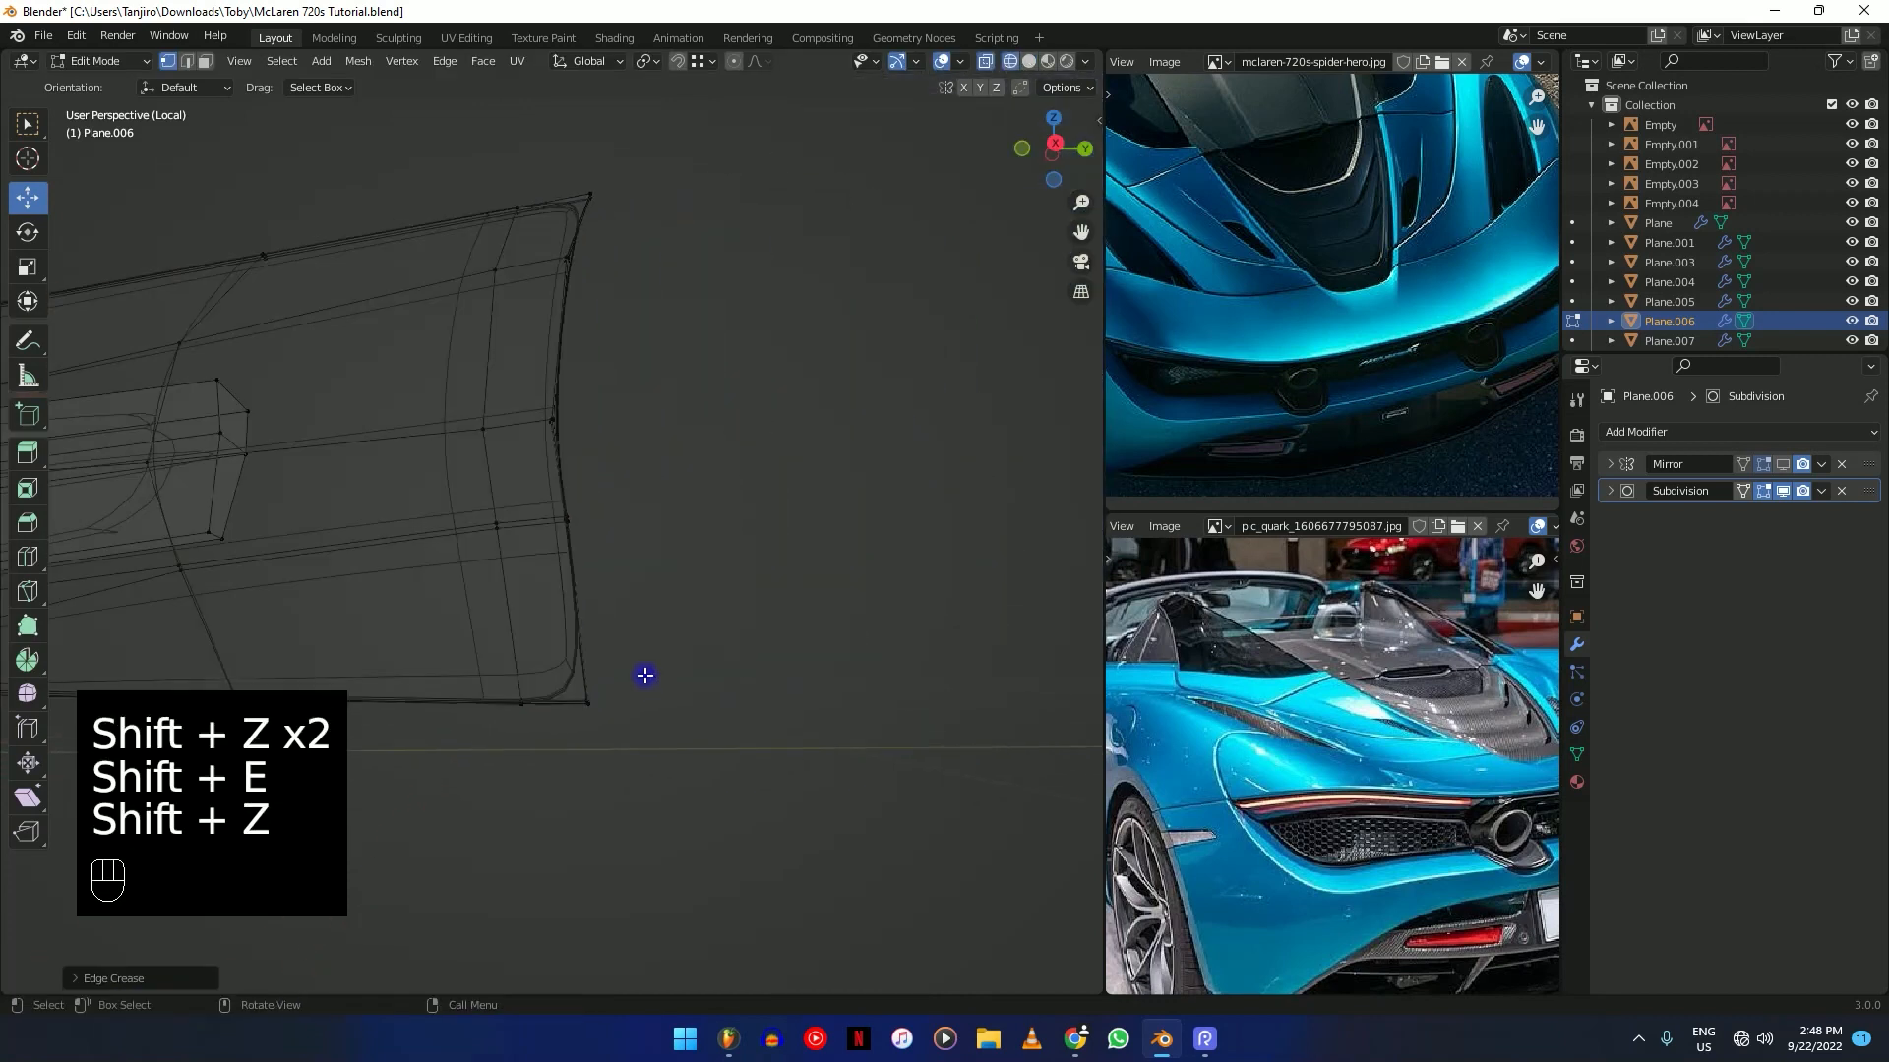
middle_click_drag(644, 675, 629, 656)
key("shift+z")
key("shift+e")
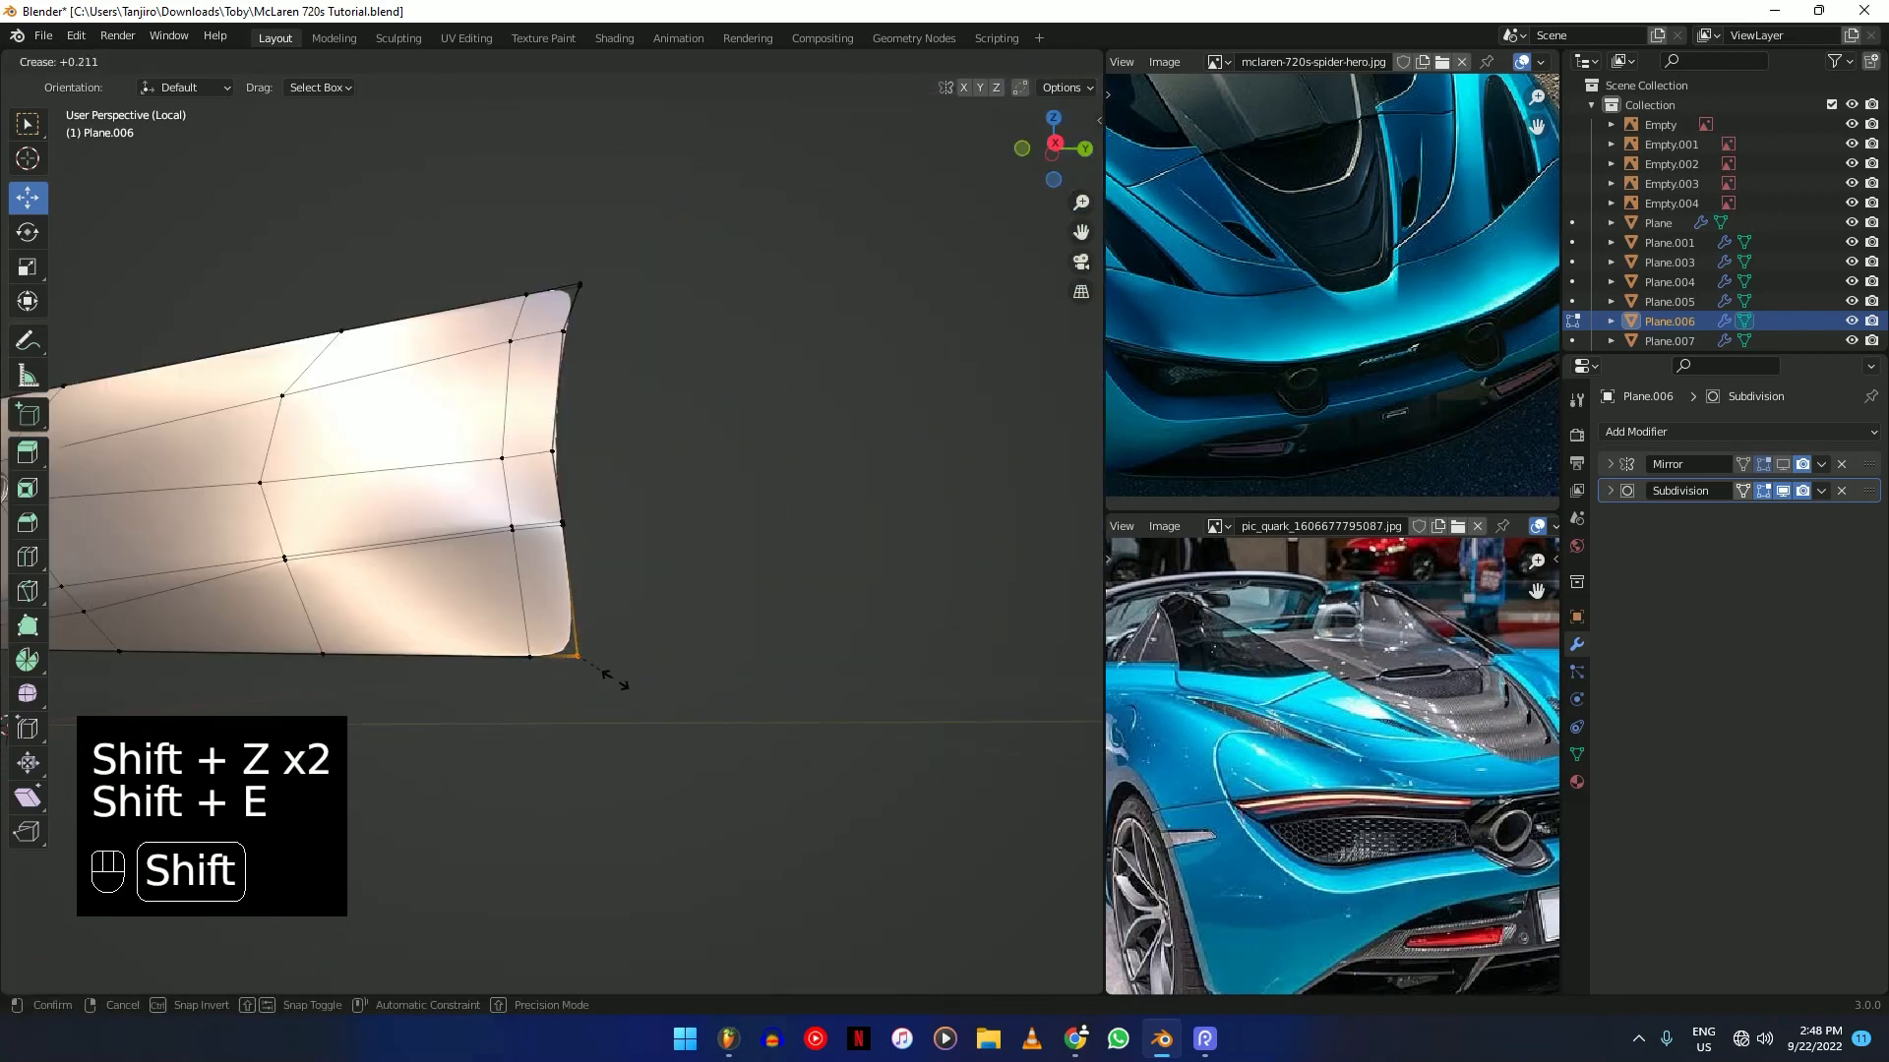
left_click(672, 745)
Crease the edge at the panel's upper rear corner to sharpen it.
middle_click_drag(679, 441, 669, 553, "shift")
scroll(691, 514, "up", 1)
key("shift+z")
left_click_drag(627, 571, 561, 645)
key("shift+z")
key("shift+e")
left_click(675, 751)
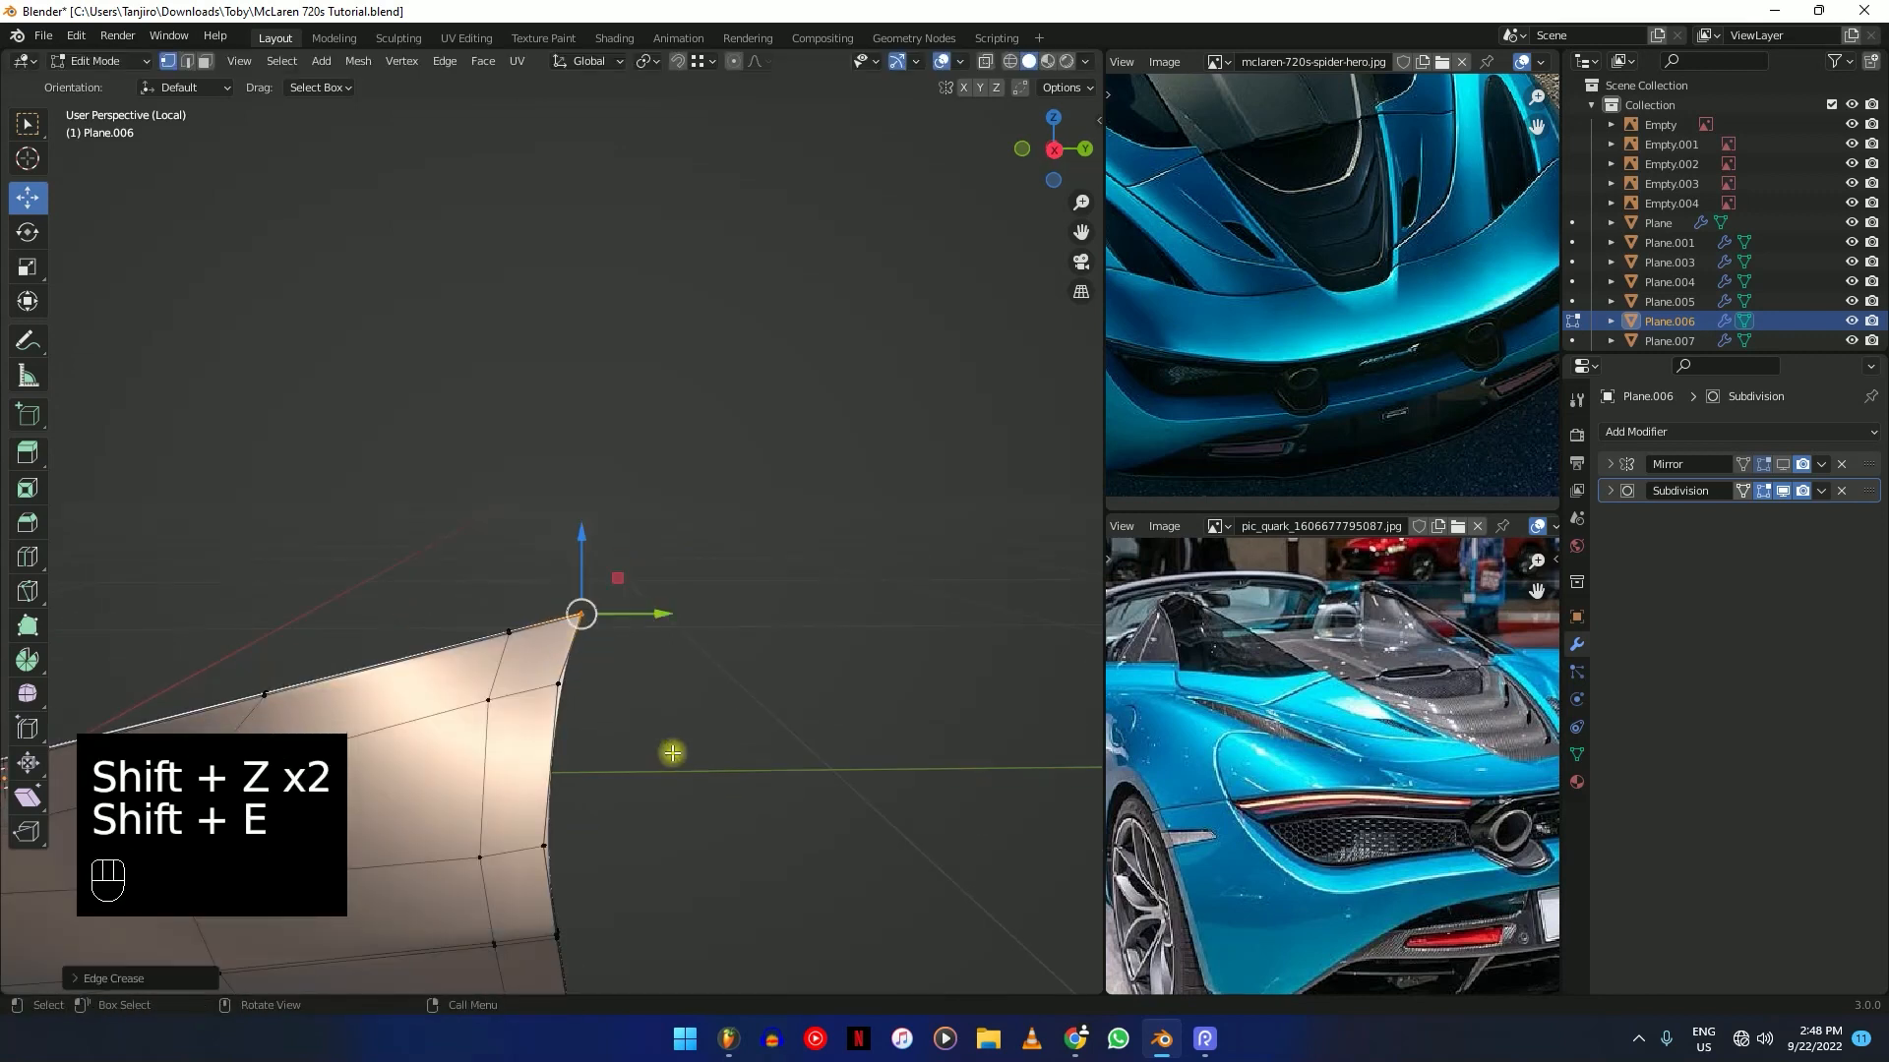
Finish editing the lower panel and return from its isolated view to the whole car body.
key("Tab")
scroll(649, 750, "down", 5)
middle_click_drag(603, 709, 632, 598)
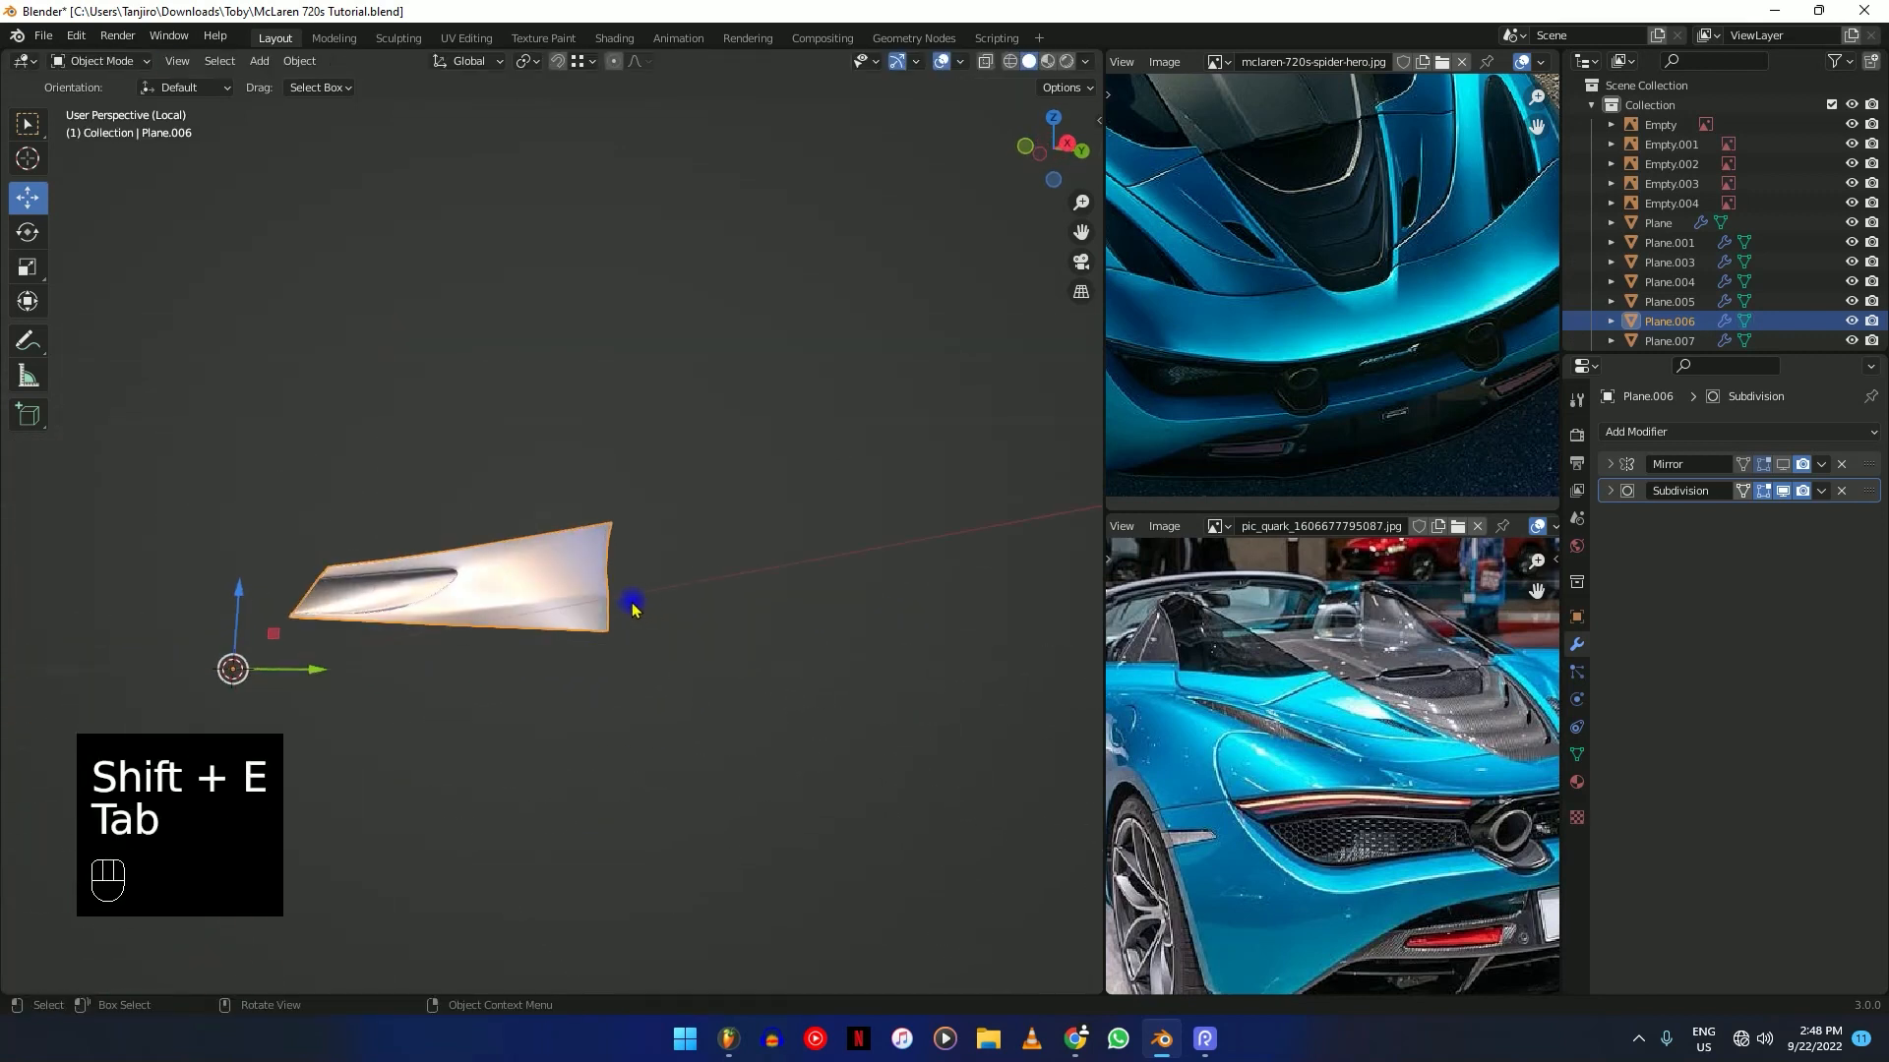
key("slash")
left_click(789, 902)
middle_click_drag(789, 902, 867, 685)
middle_click_drag(523, 599, 436, 598)
Isolate the door panel Plane.001 and open its mesh for editing.
left_click(572, 578)
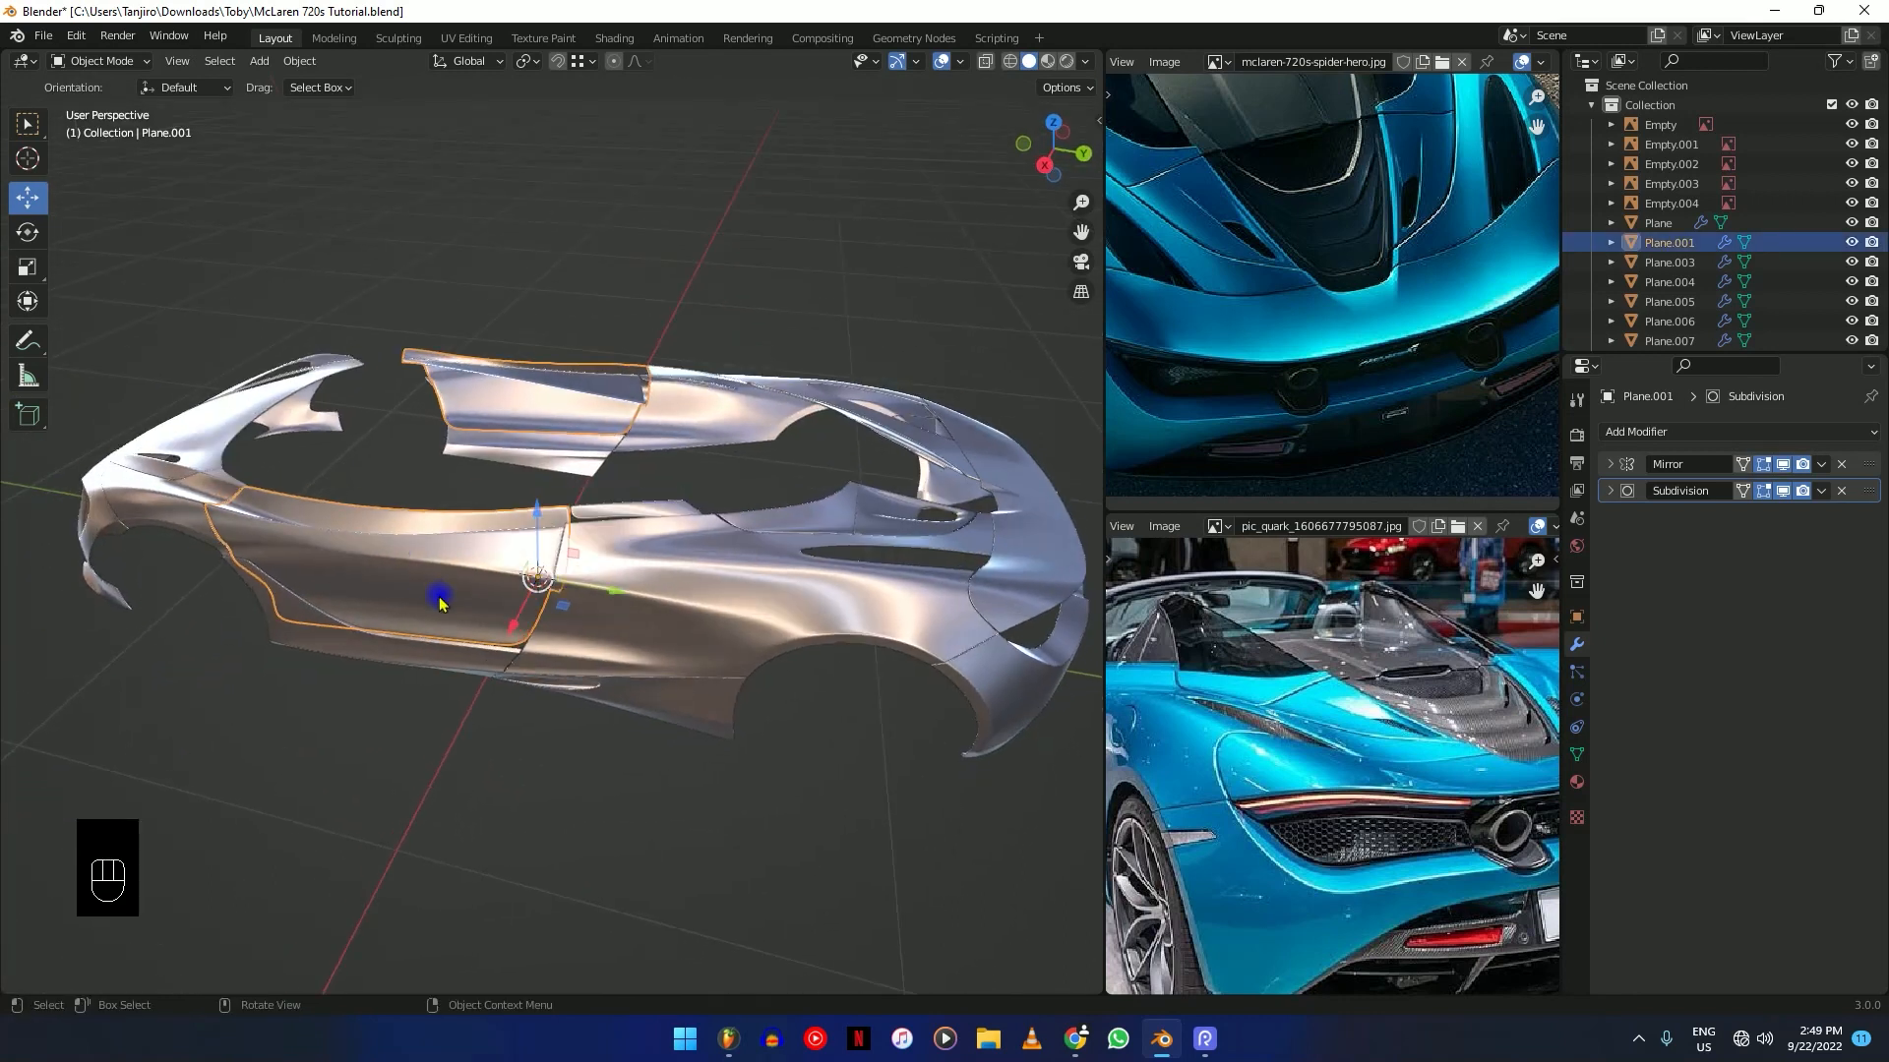
key("KP_Divide")
middle_click_drag(422, 662, 680, 631)
scroll(639, 639, "up", 3)
key("Tab")
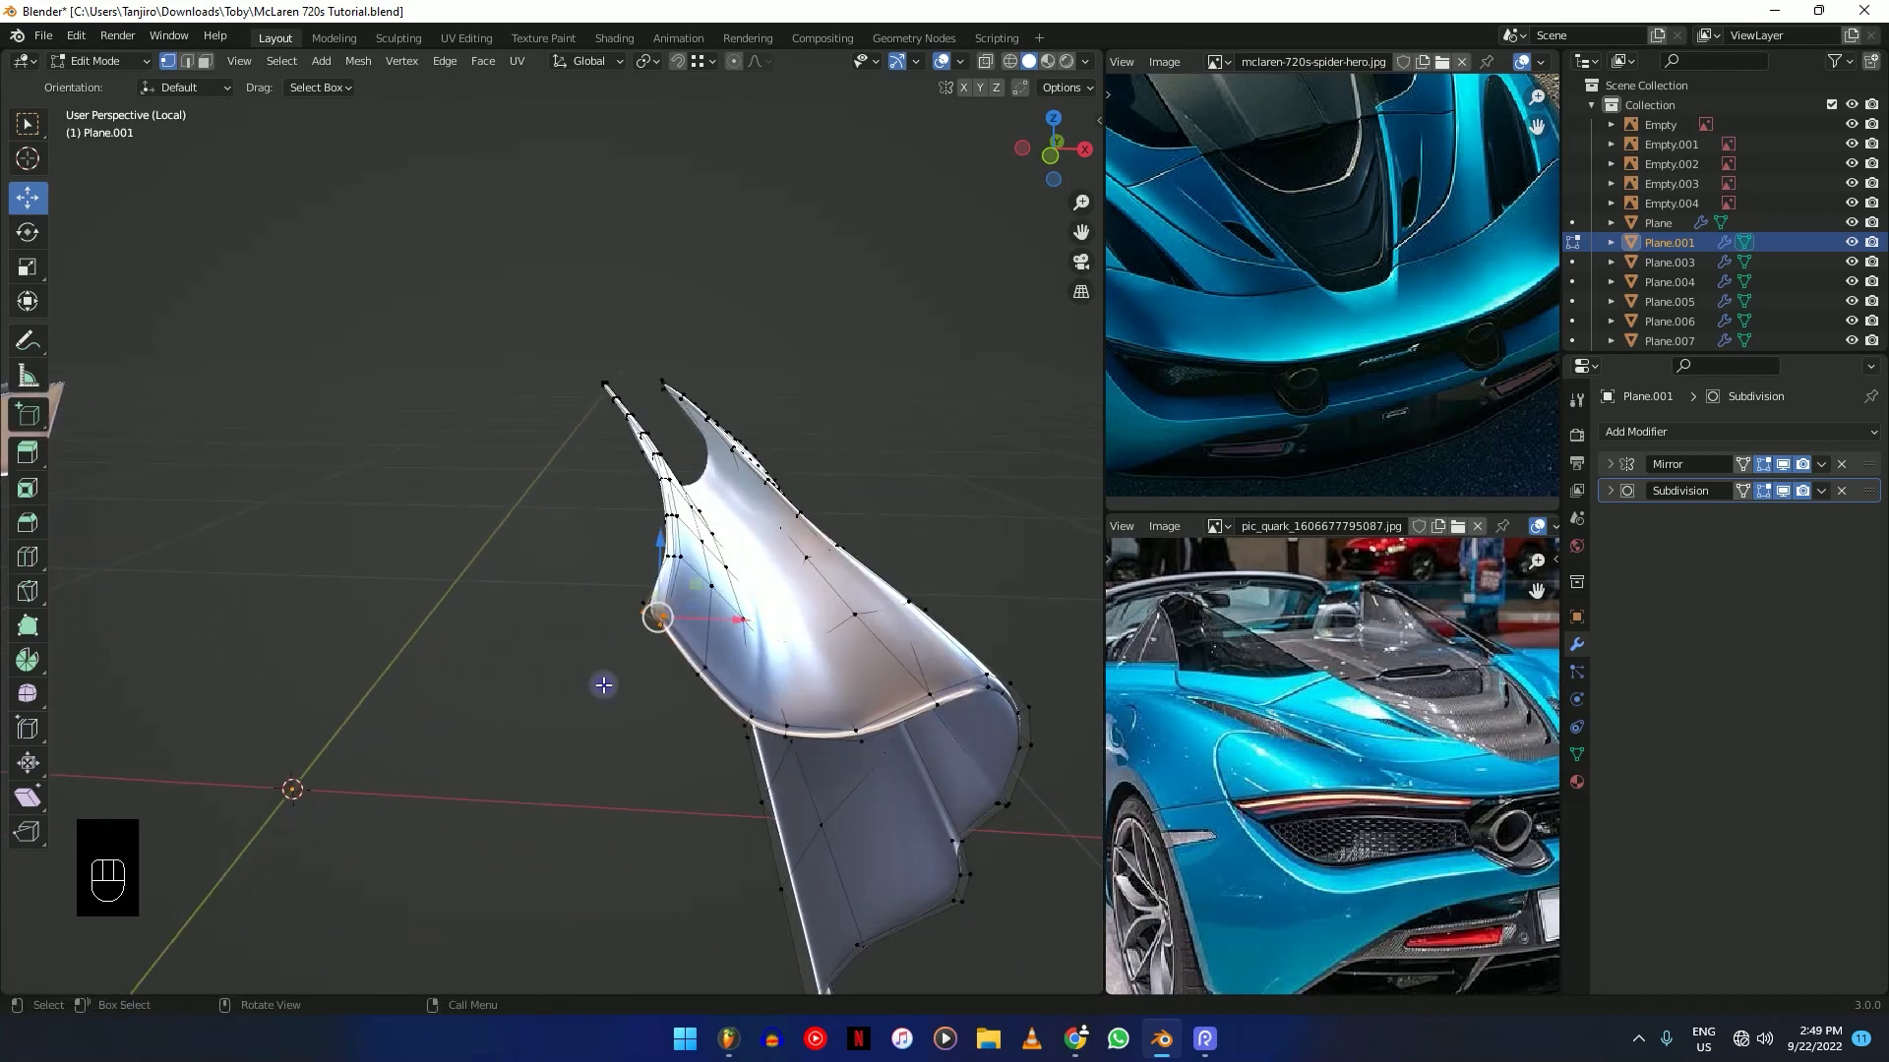
Slide the front corner vertex of the door's upper lip along its edge and nudge it with Z locked.
key("grave")
left_click(836, 721)
key("grave")
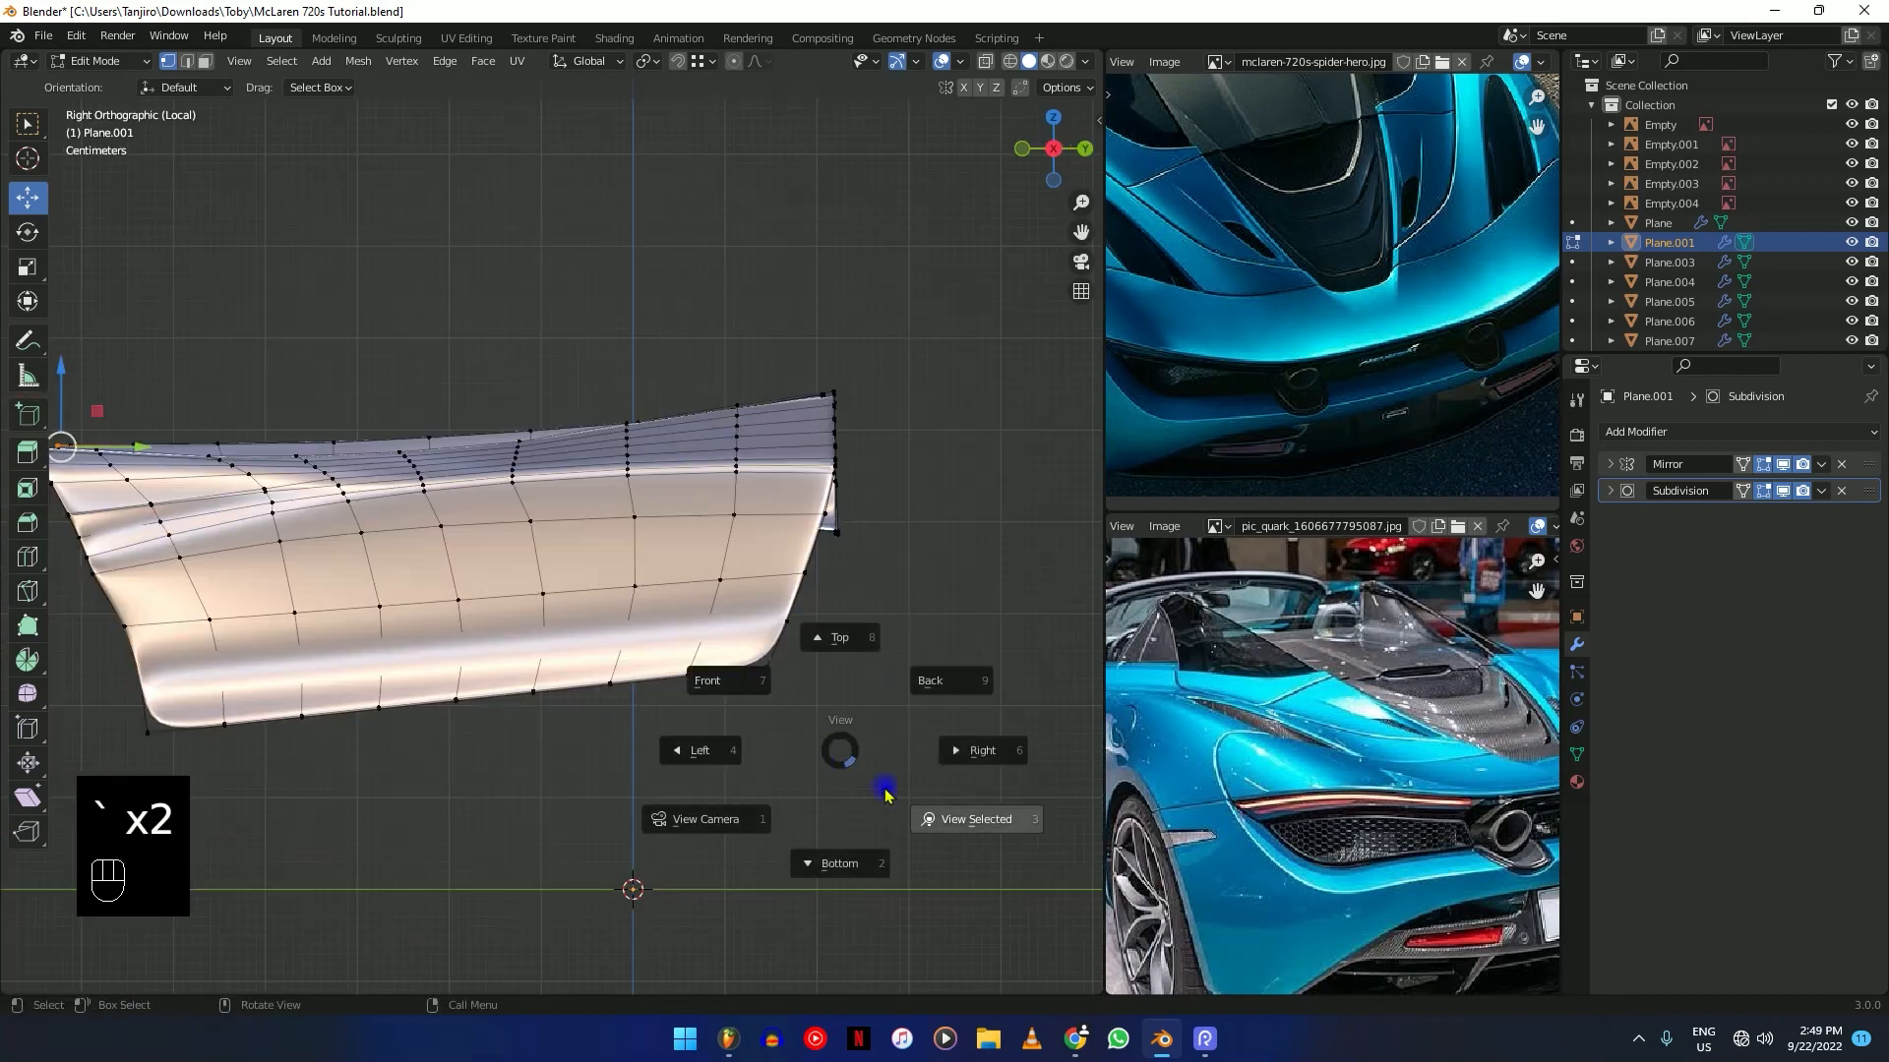
left_click(862, 777)
mouse_move(629, 675)
middle_mouse_down()
mouse_move(843, 696)
mouse_move(693, 689)
mouse_move(720, 677)
mouse_move(654, 666)
mouse_move(644, 681)
middle_mouse_up()
key("g")
key("g")
left_click(747, 710)
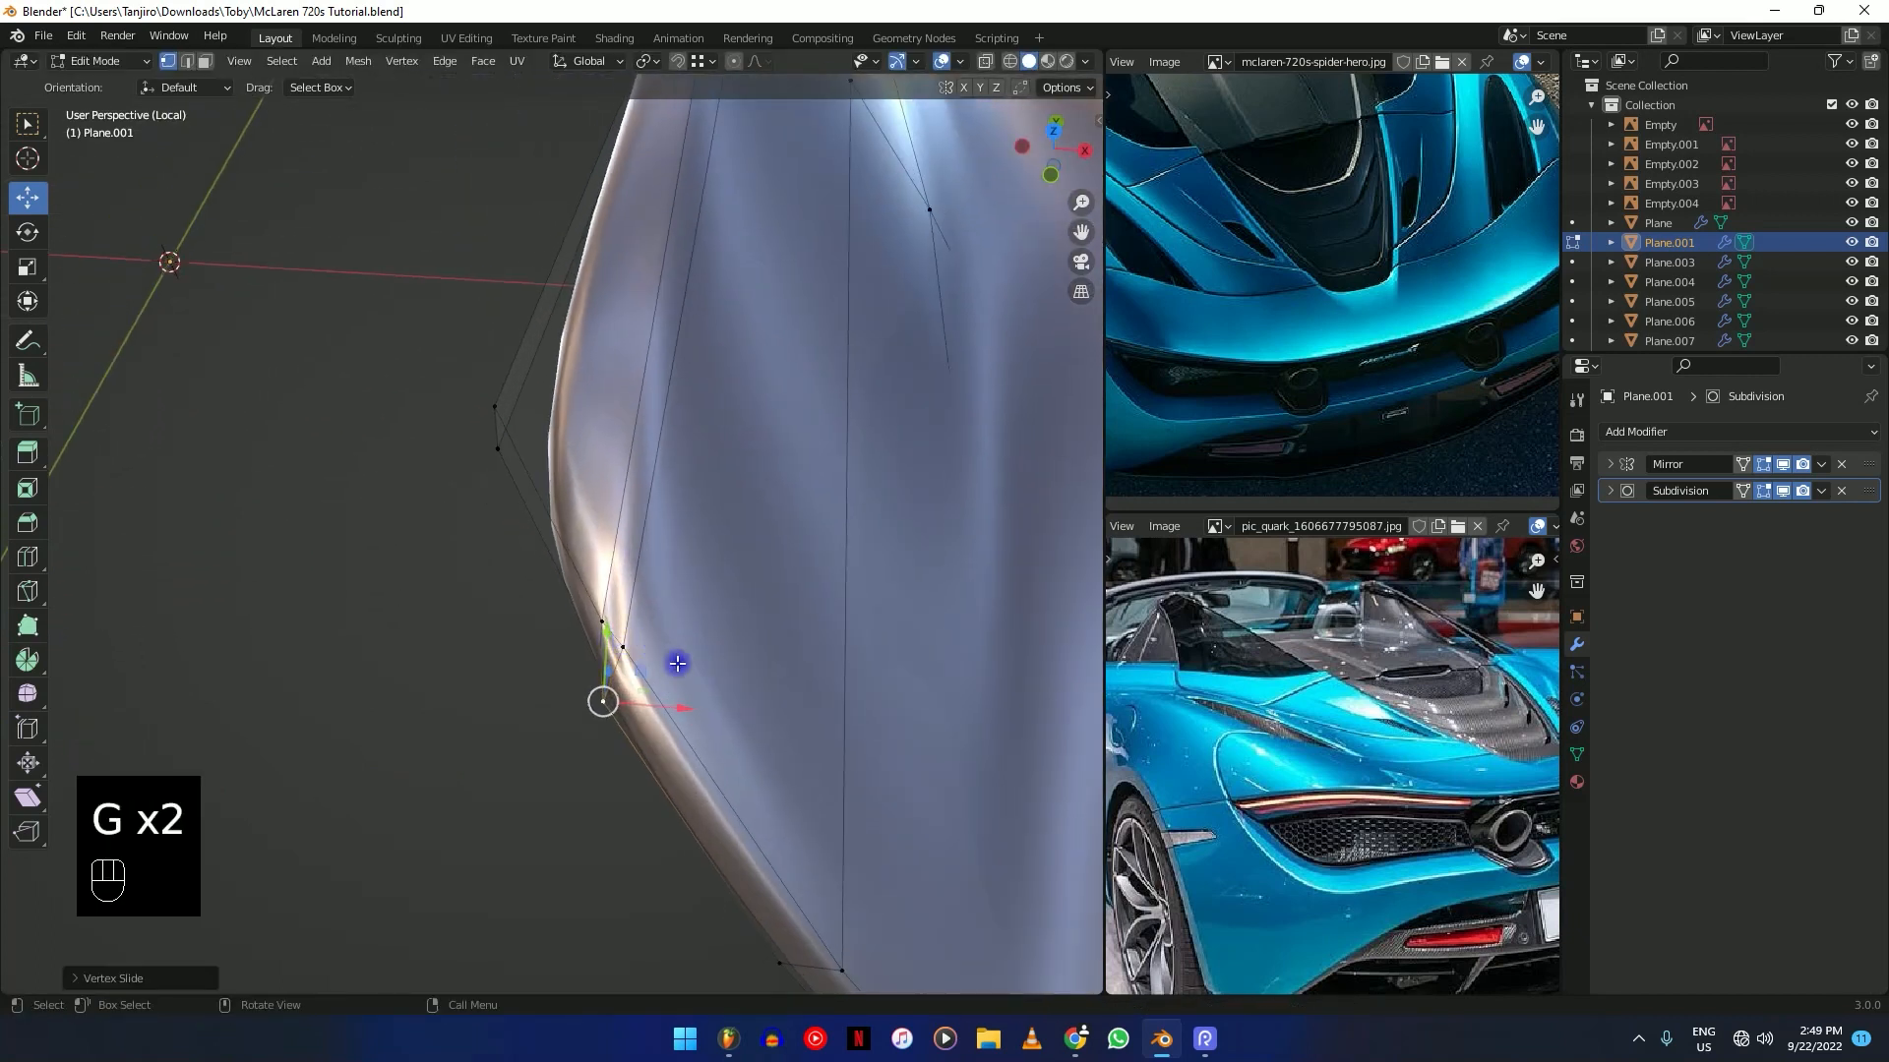
key("g")
key("shift+z")
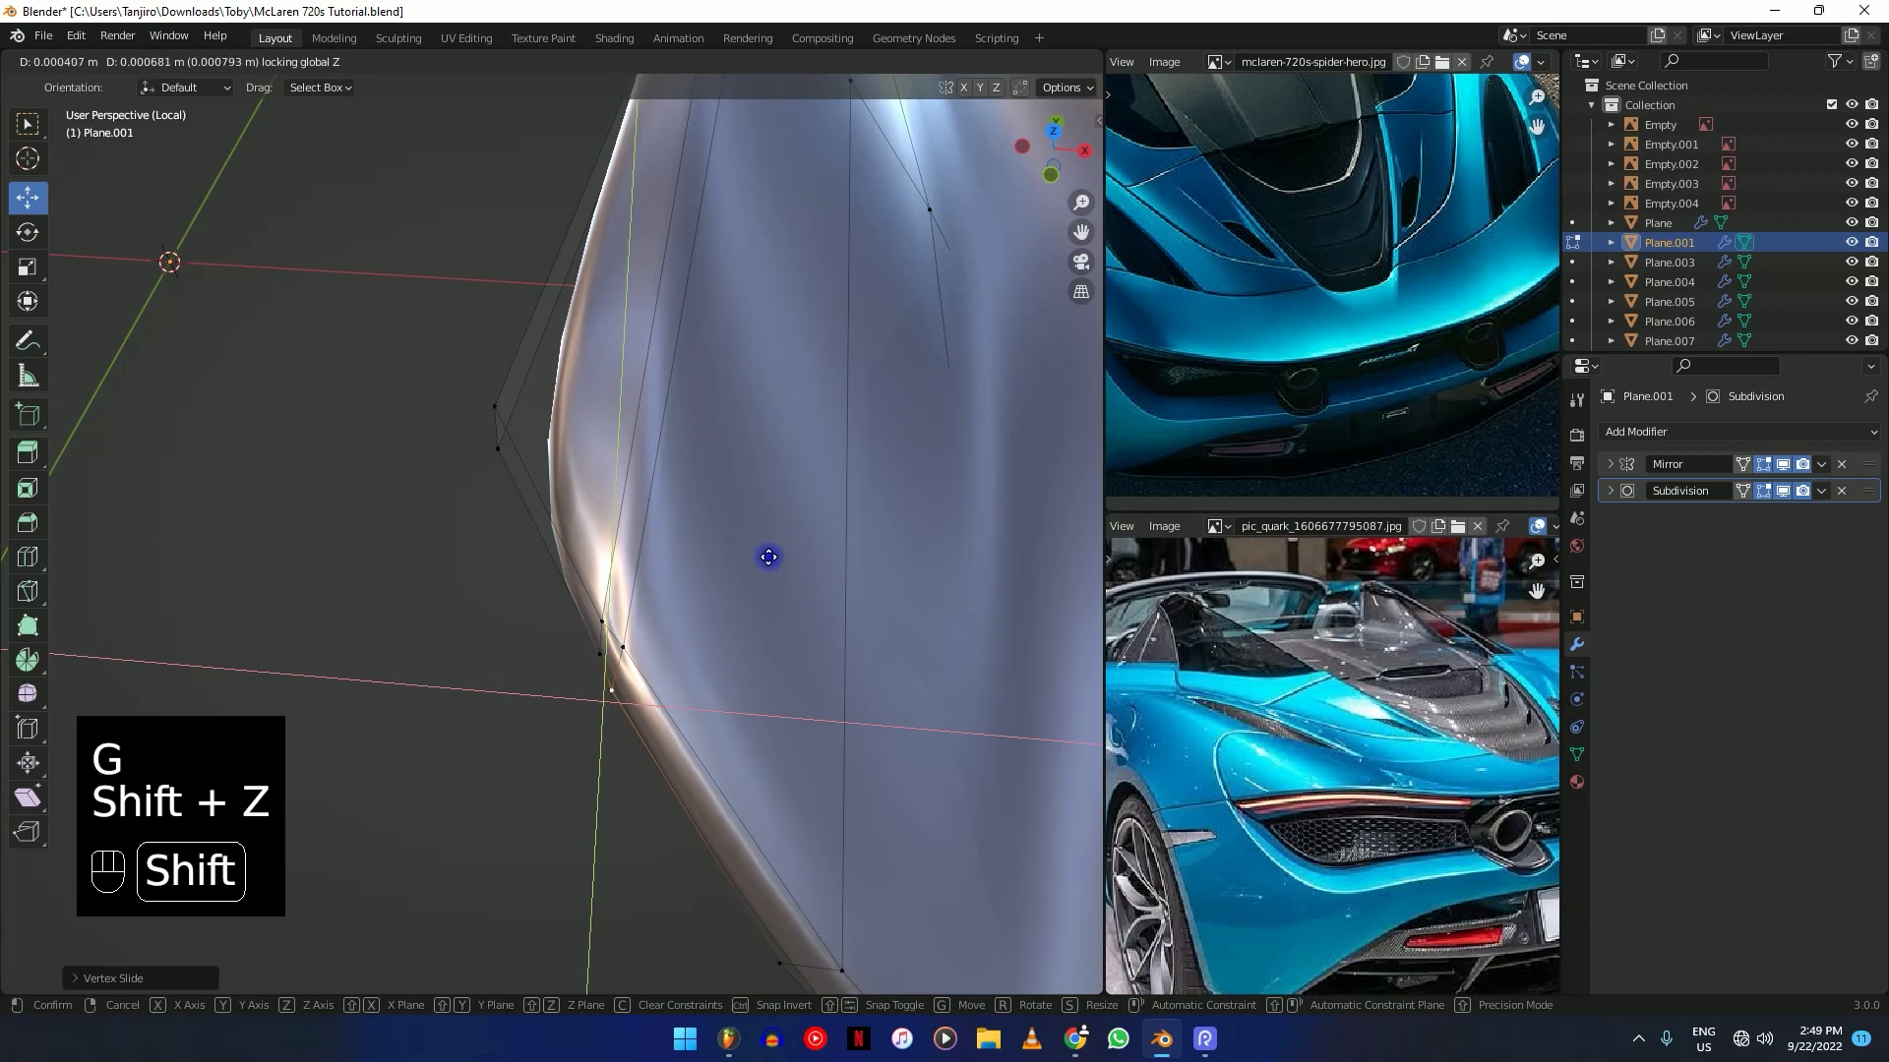
left_click(766, 557)
Slide the rear corner vertex of the door's folded lip along its connecting edge.
middle_click_drag(780, 535, 506, 574)
middle_click_drag(693, 705, 594, 590, "shift")
scroll(594, 590, "up", 2)
middle_click_drag(595, 725, 616, 571, "shift")
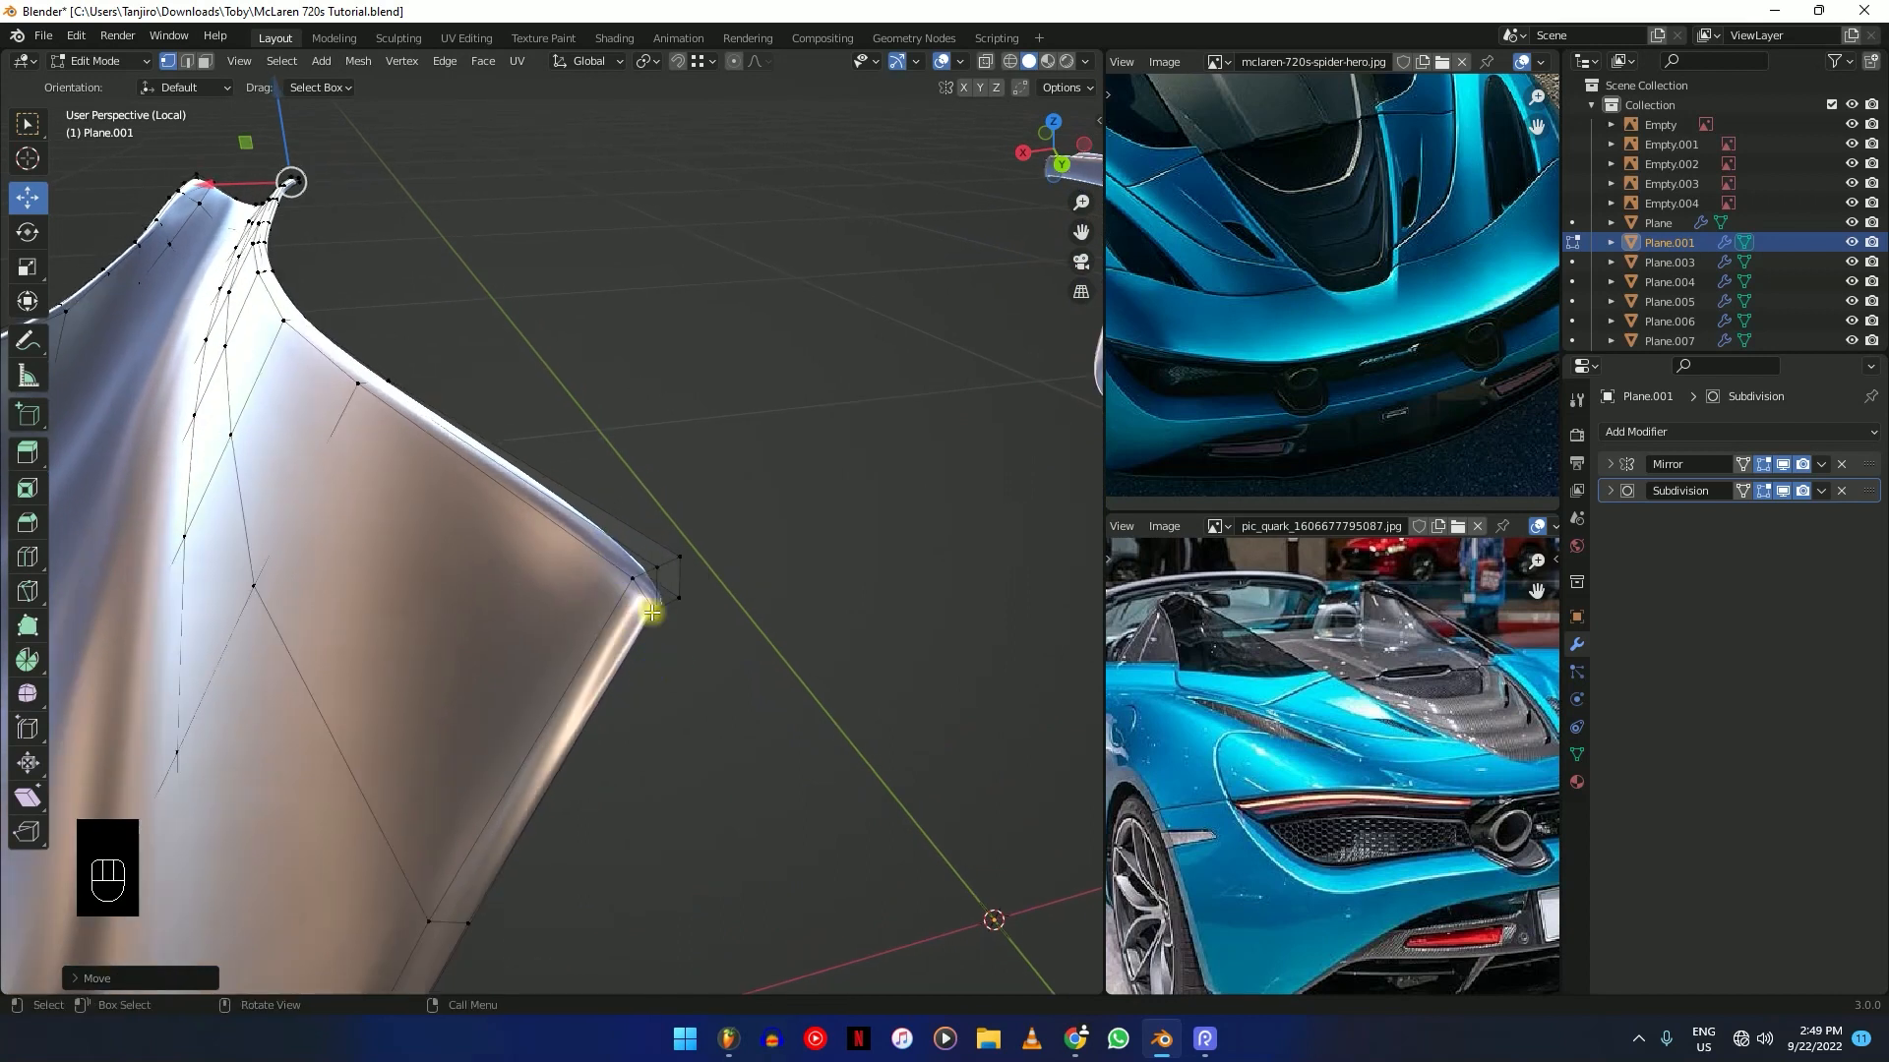
key("g")
key("g")
left_click(629, 739)
Slide the vertex on the door's front edge, where the fold narrows, slightly along its connecting edge.
scroll(620, 758, "down", 4)
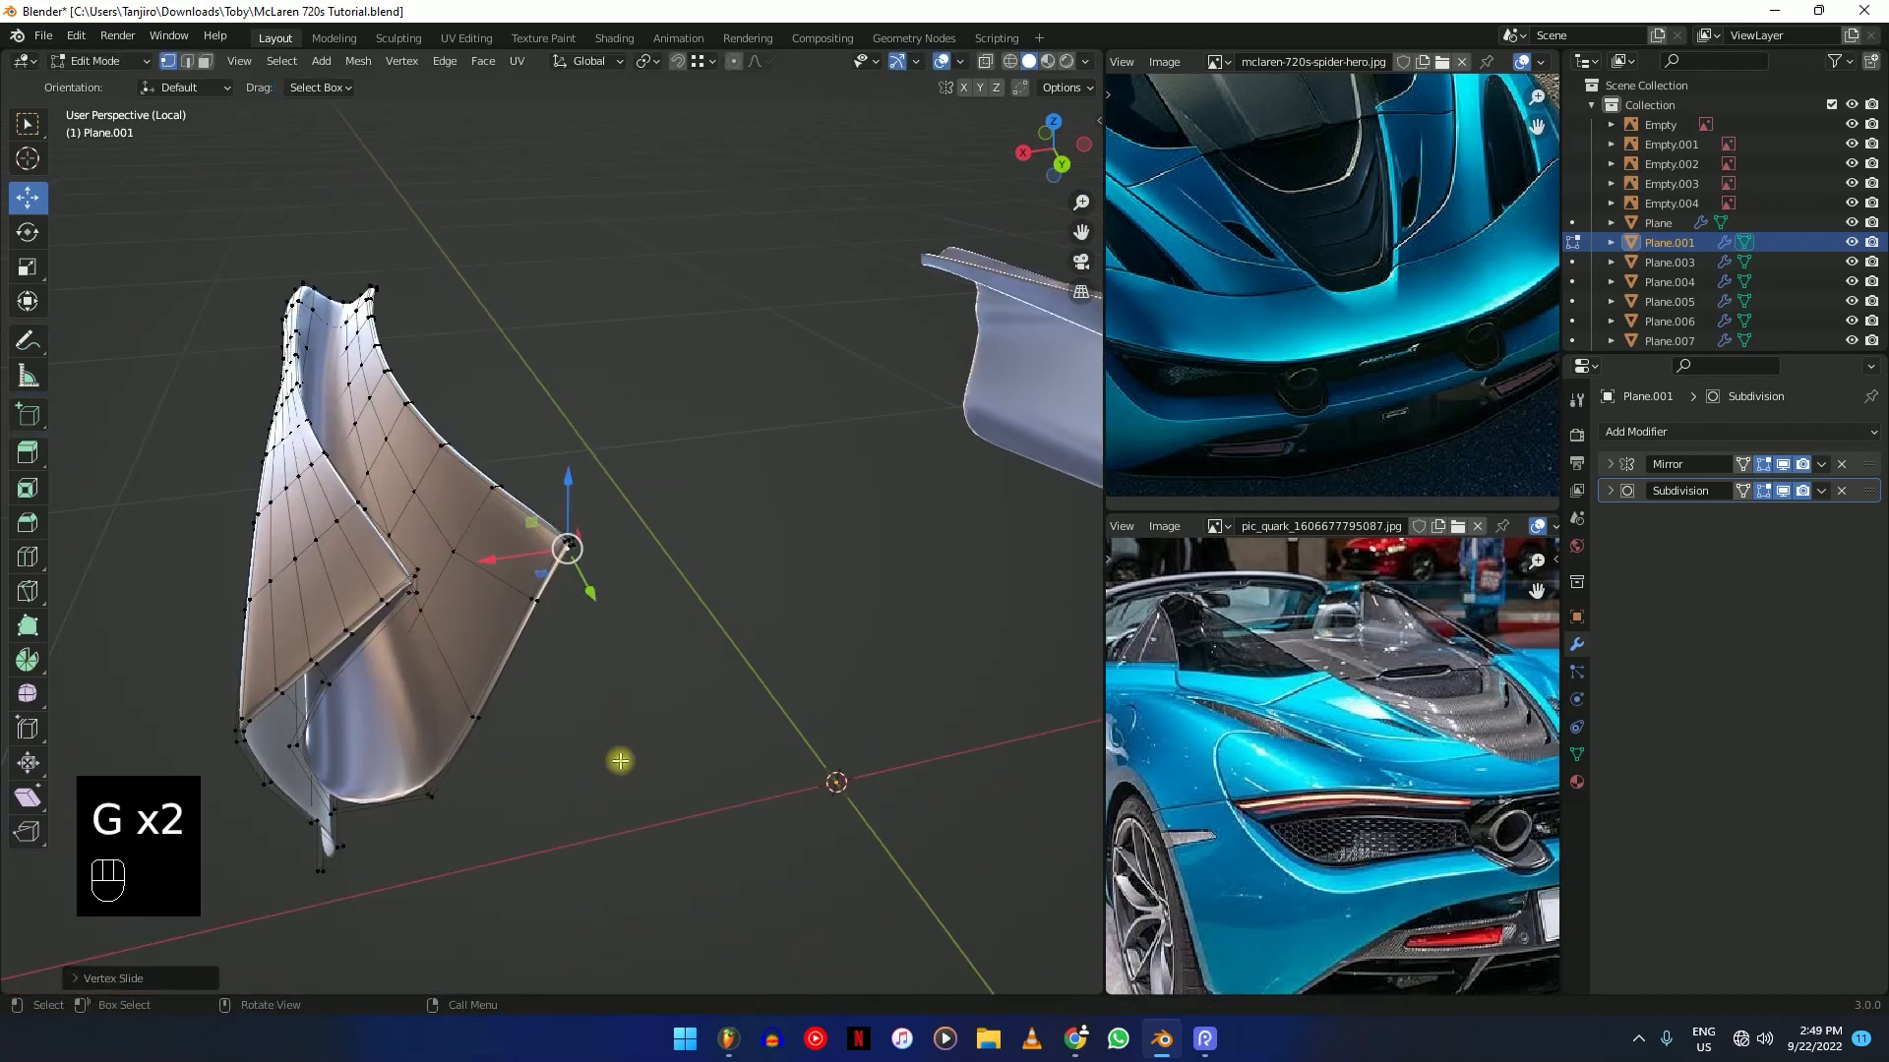
middle_click_drag(562, 496, 542, 572, "shift")
middle_click_drag(542, 573, 532, 531, "ctrl")
middle_click_drag(512, 669, 536, 492, "shift")
middle_click_drag(502, 578, 788, 515)
mouse_move(788, 515)
middle_mouse_down("ctrl")
mouse_move(801, 472)
mouse_move(781, 526)
middle_mouse_up("ctrl")
middle_click_drag(781, 525, 811, 575, "ctrl")
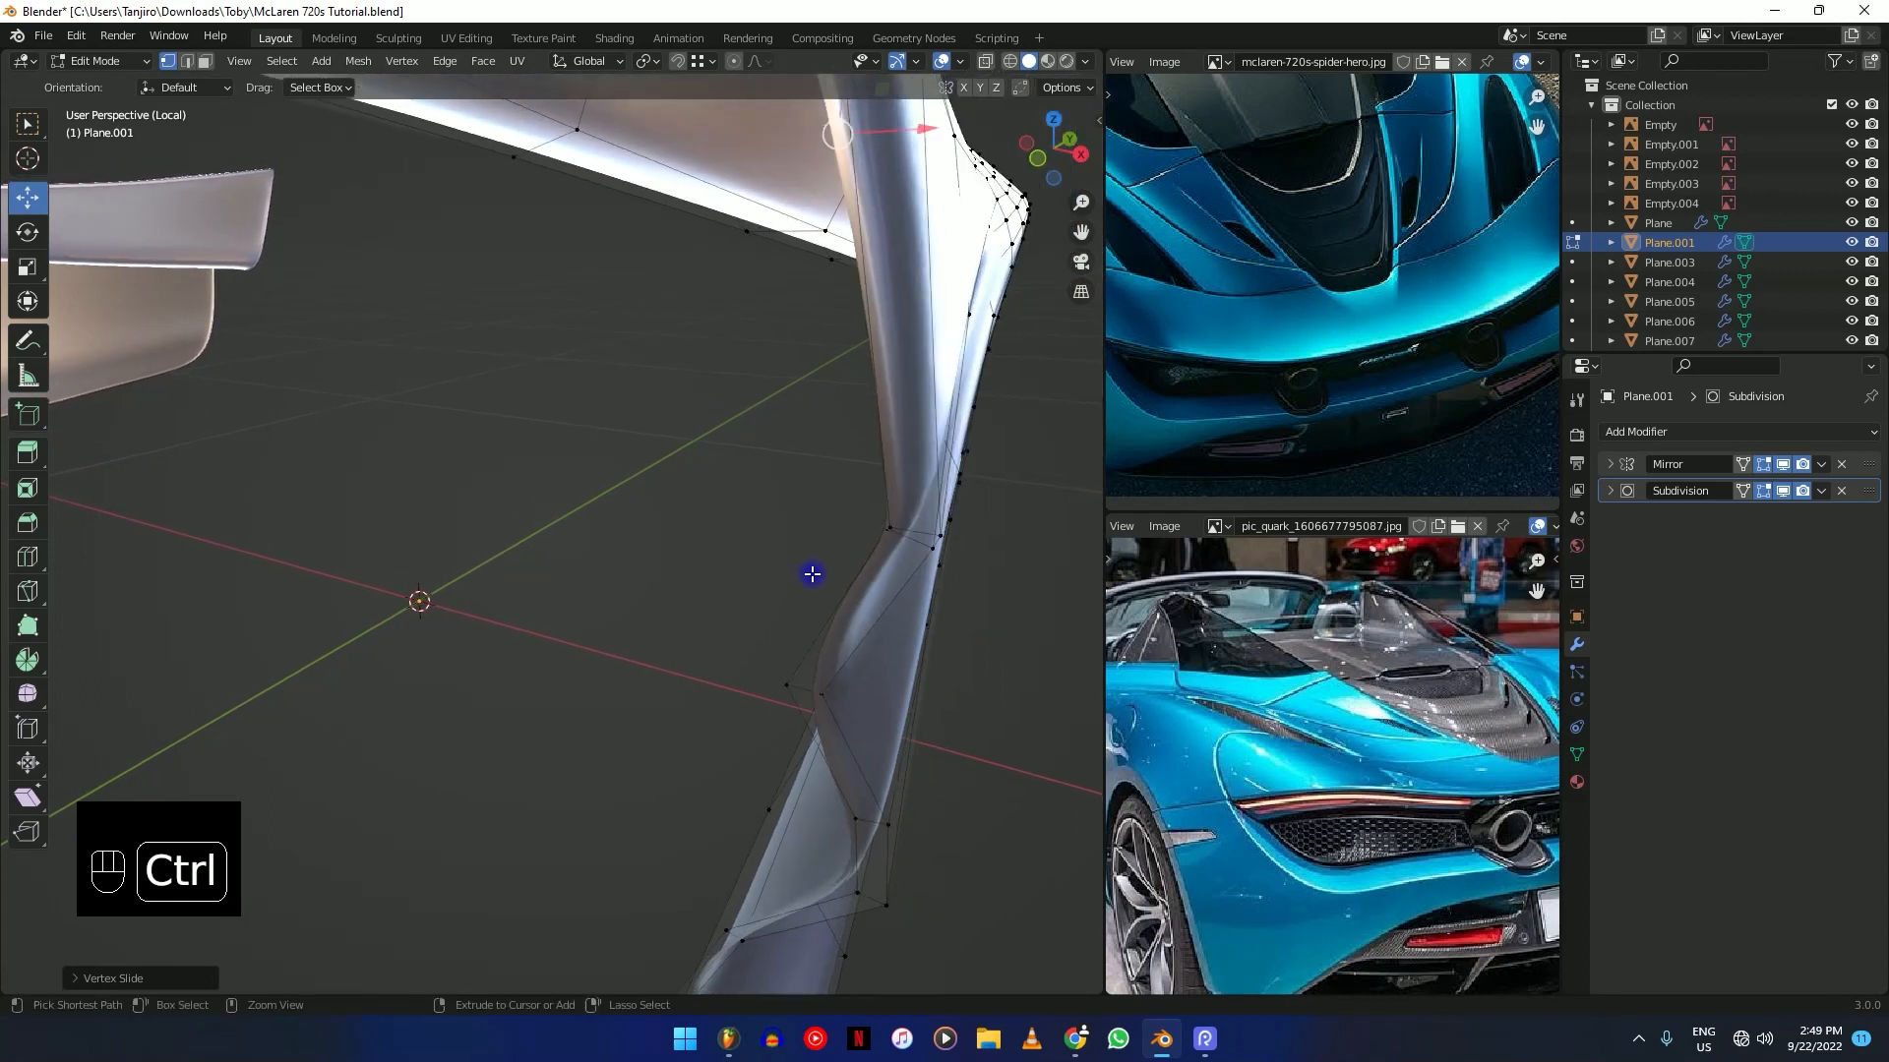
key("g")
key("g")
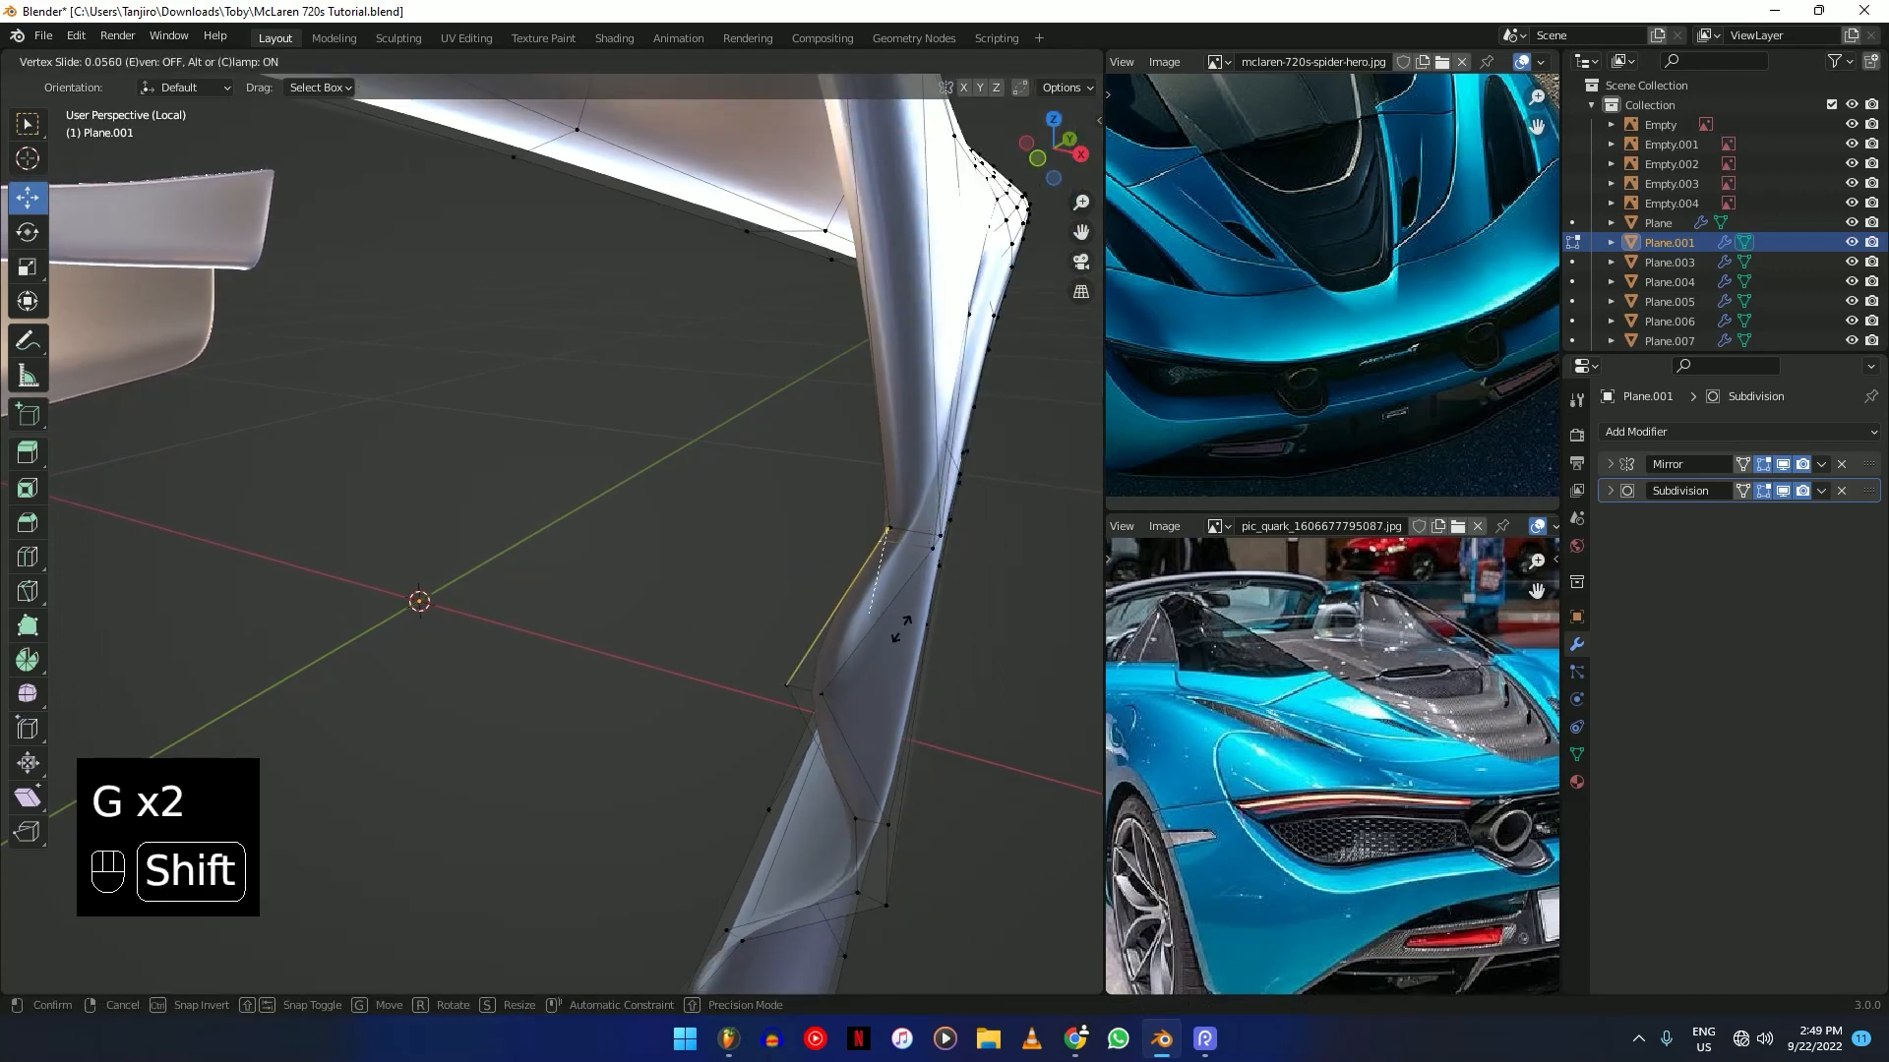
left_click(906, 639, "shift")
Cut a centred edge loop along the door rim's thickness and push it outward with Shrink/Fatten.
scroll(903, 550, "down", 5)
middle_click_drag(903, 548, 885, 321)
left_click(796, 267)
right_click(806, 246)
middle_click_drag(959, 215, 896, 342, "shift")
key("alt+s")
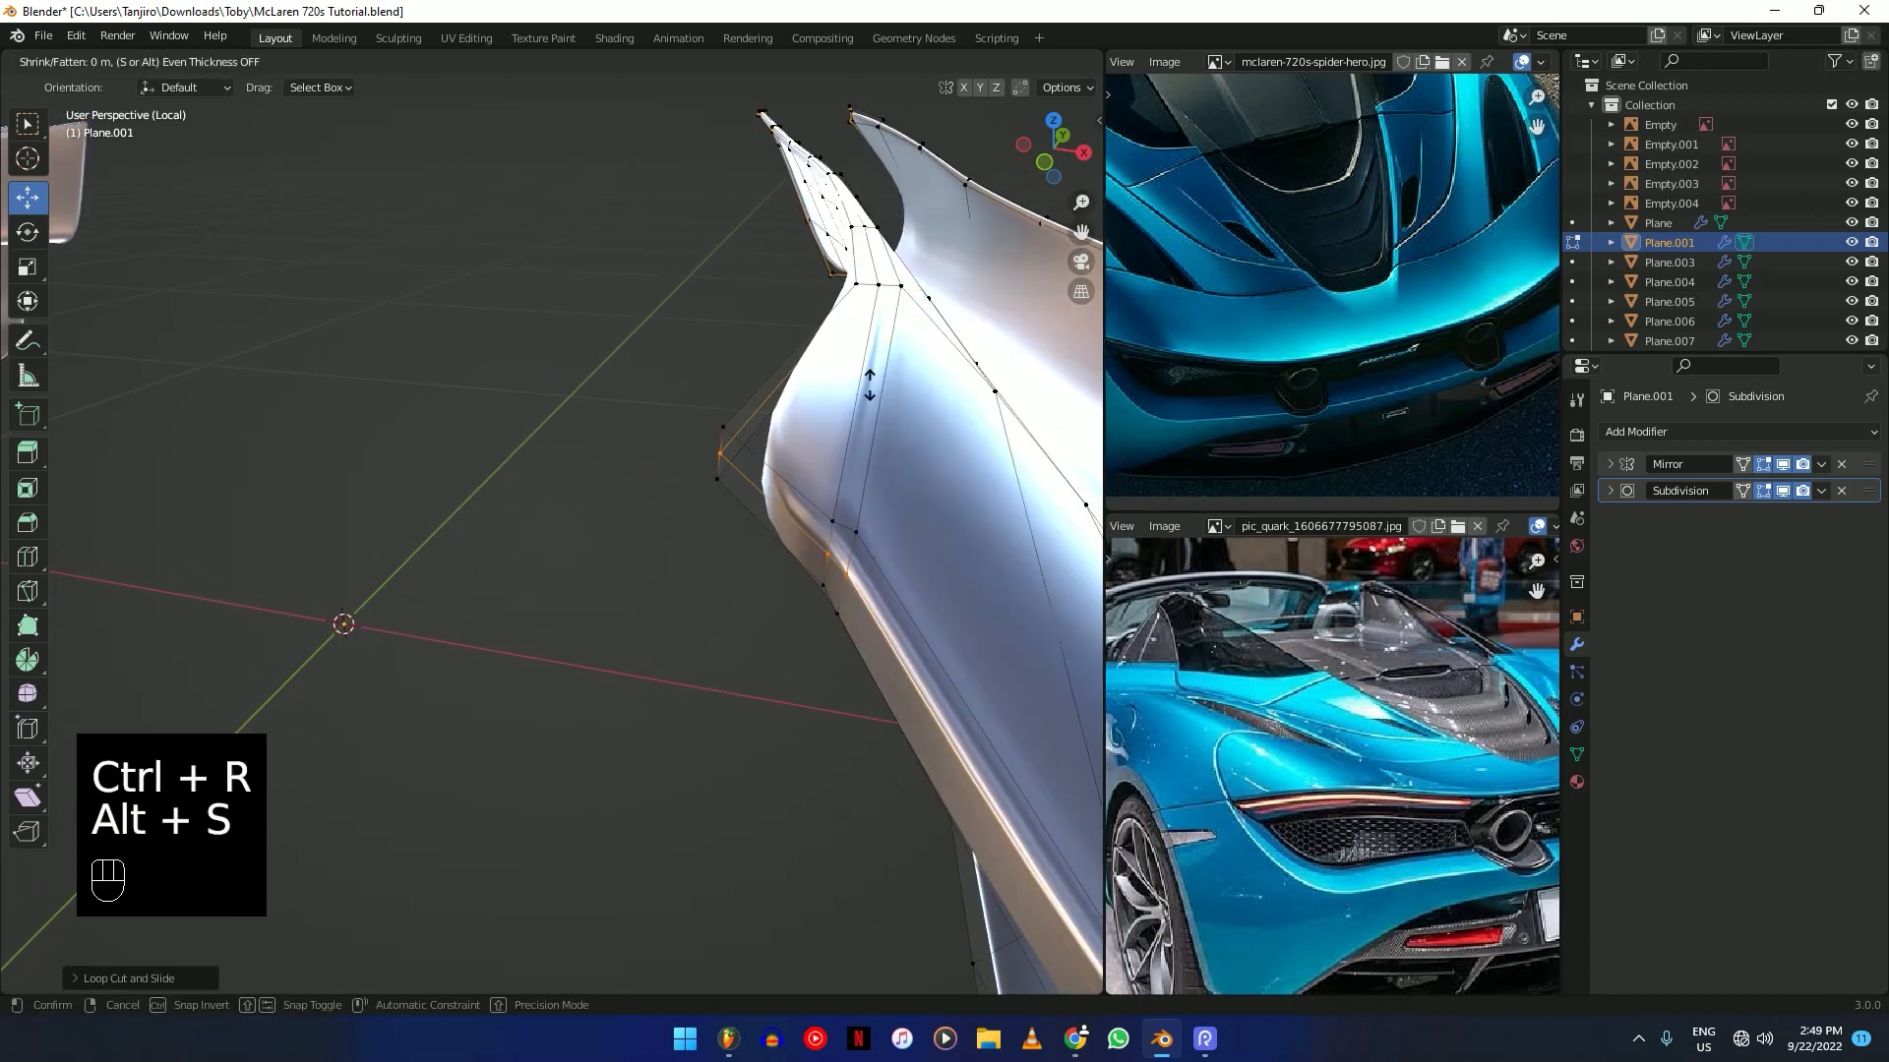
left_click(864, 372)
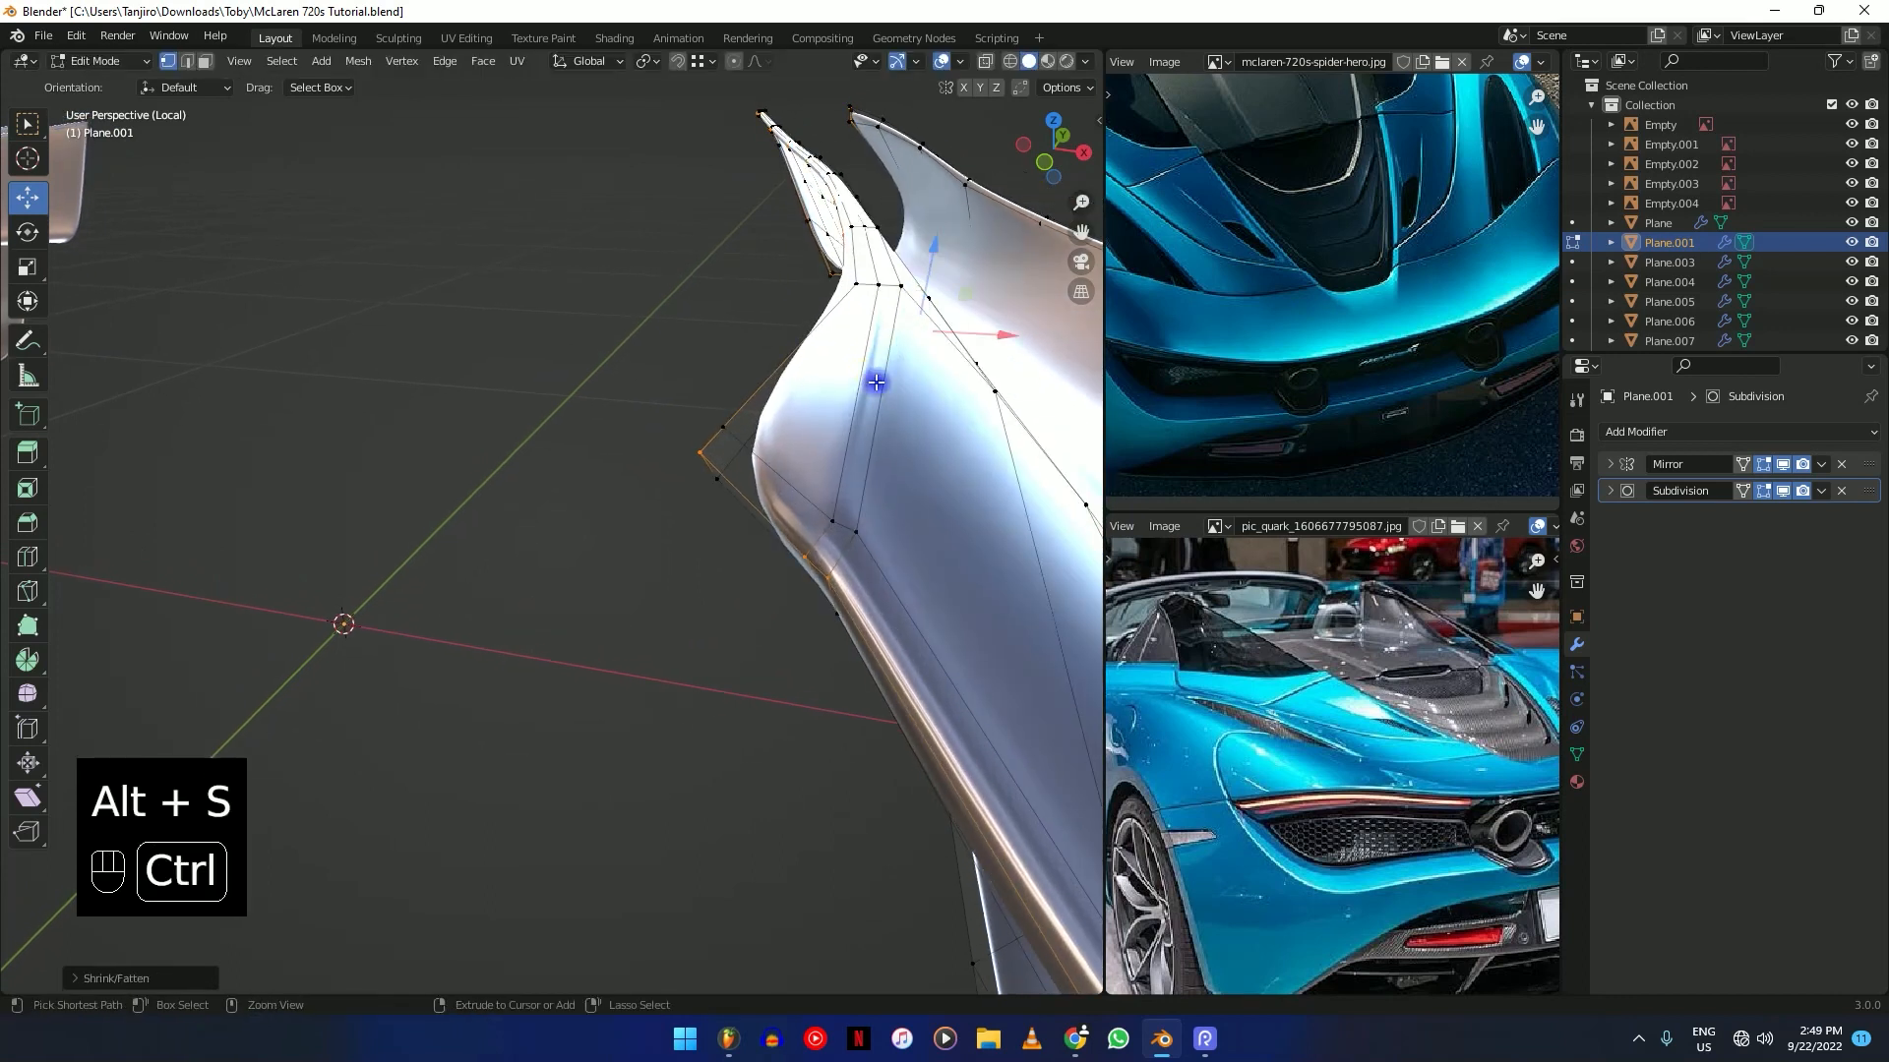
Bevel the door's rim loop into two edges and add an Even supporting loop beside them.
key("ctrl+b")
left_click(850, 440)
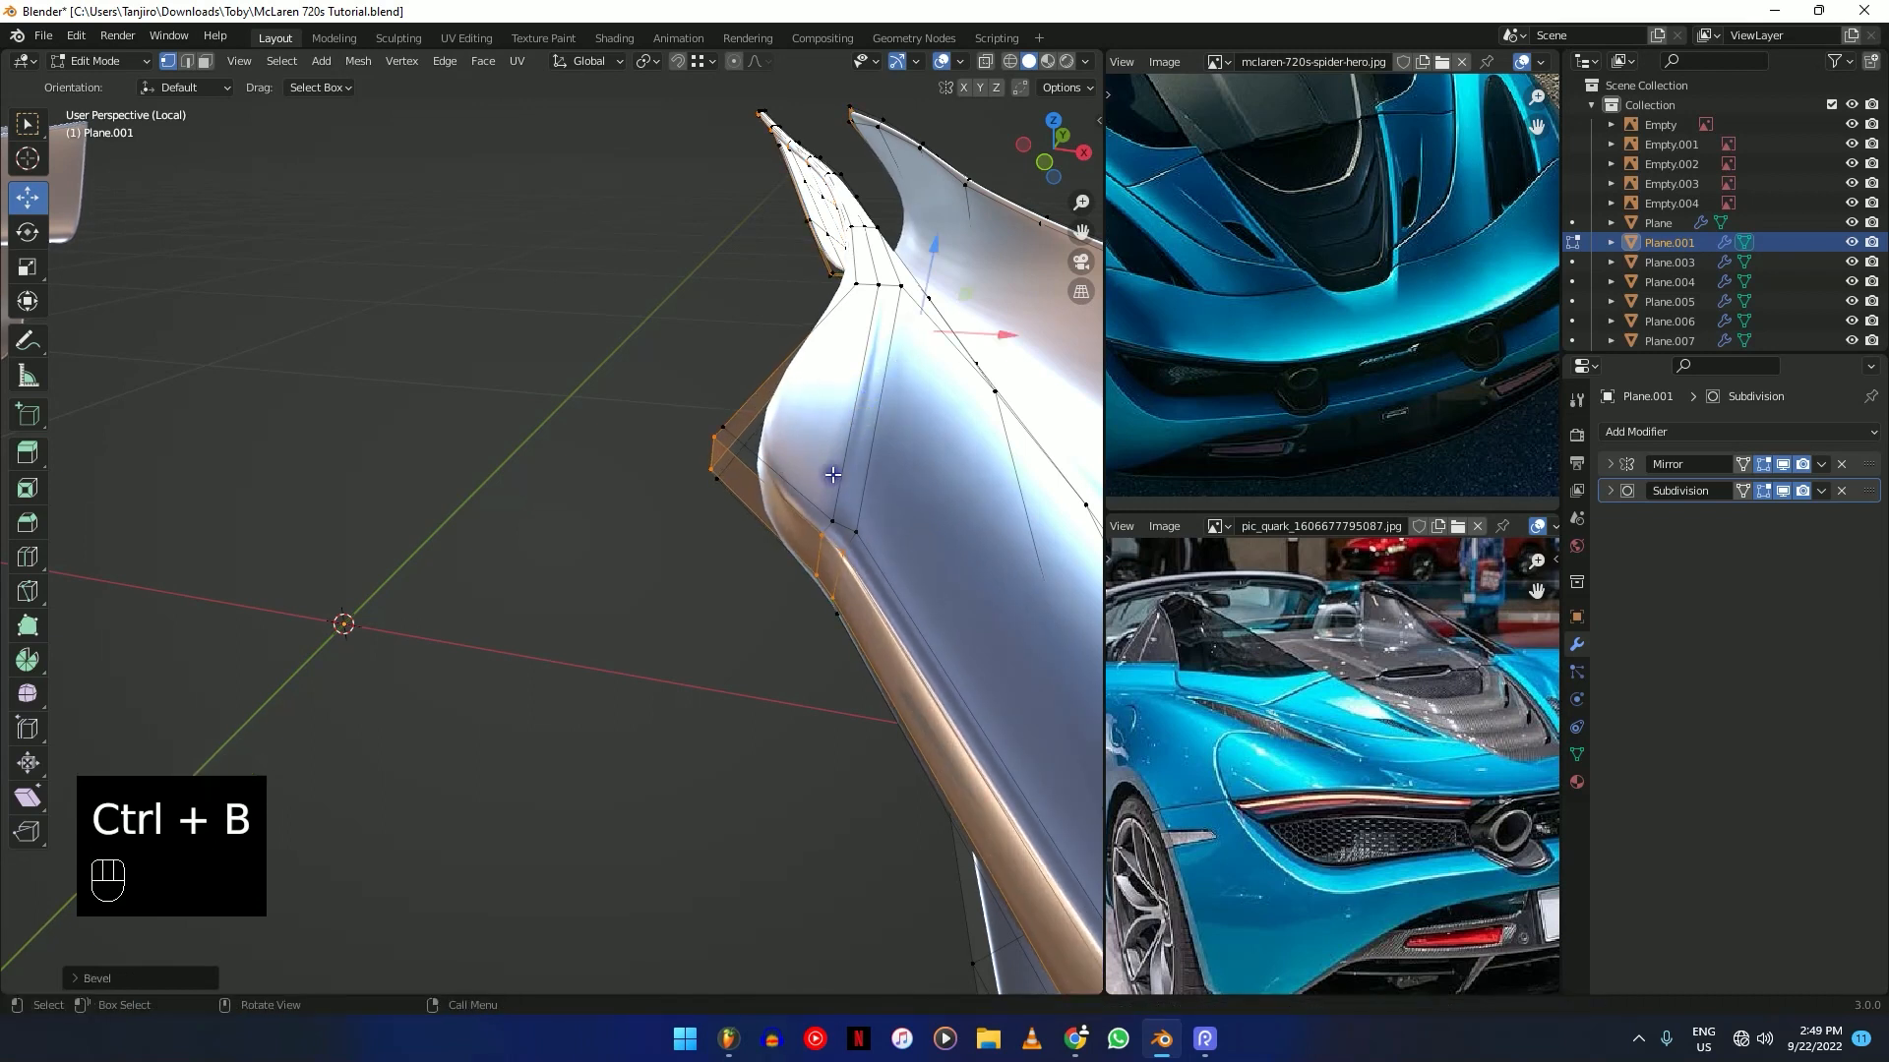
key("ctrl+r")
left_click(829, 534)
key("e")
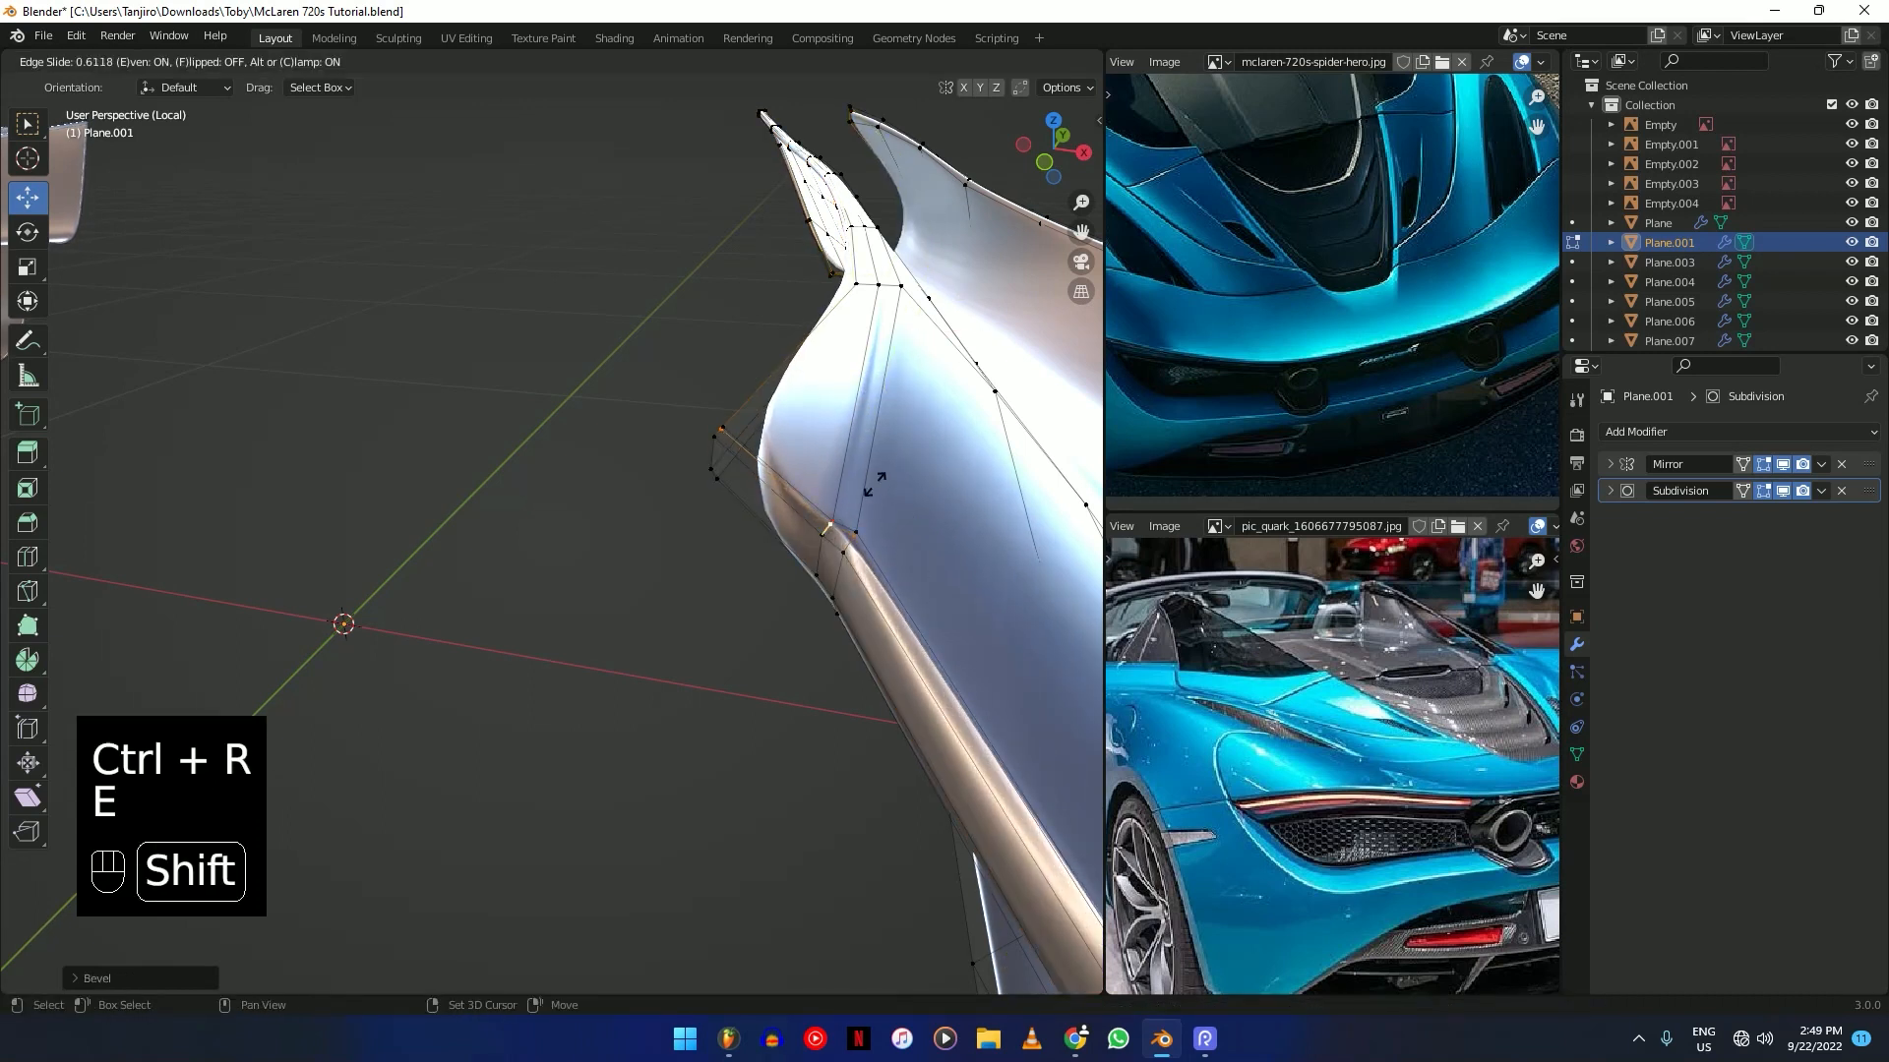
left_click(834, 535)
Add a flipped Even supporting edge loop on the opposite side of the door's bevelled rim edges.
key("ctrl+r")
left_click(843, 536)
key("e")
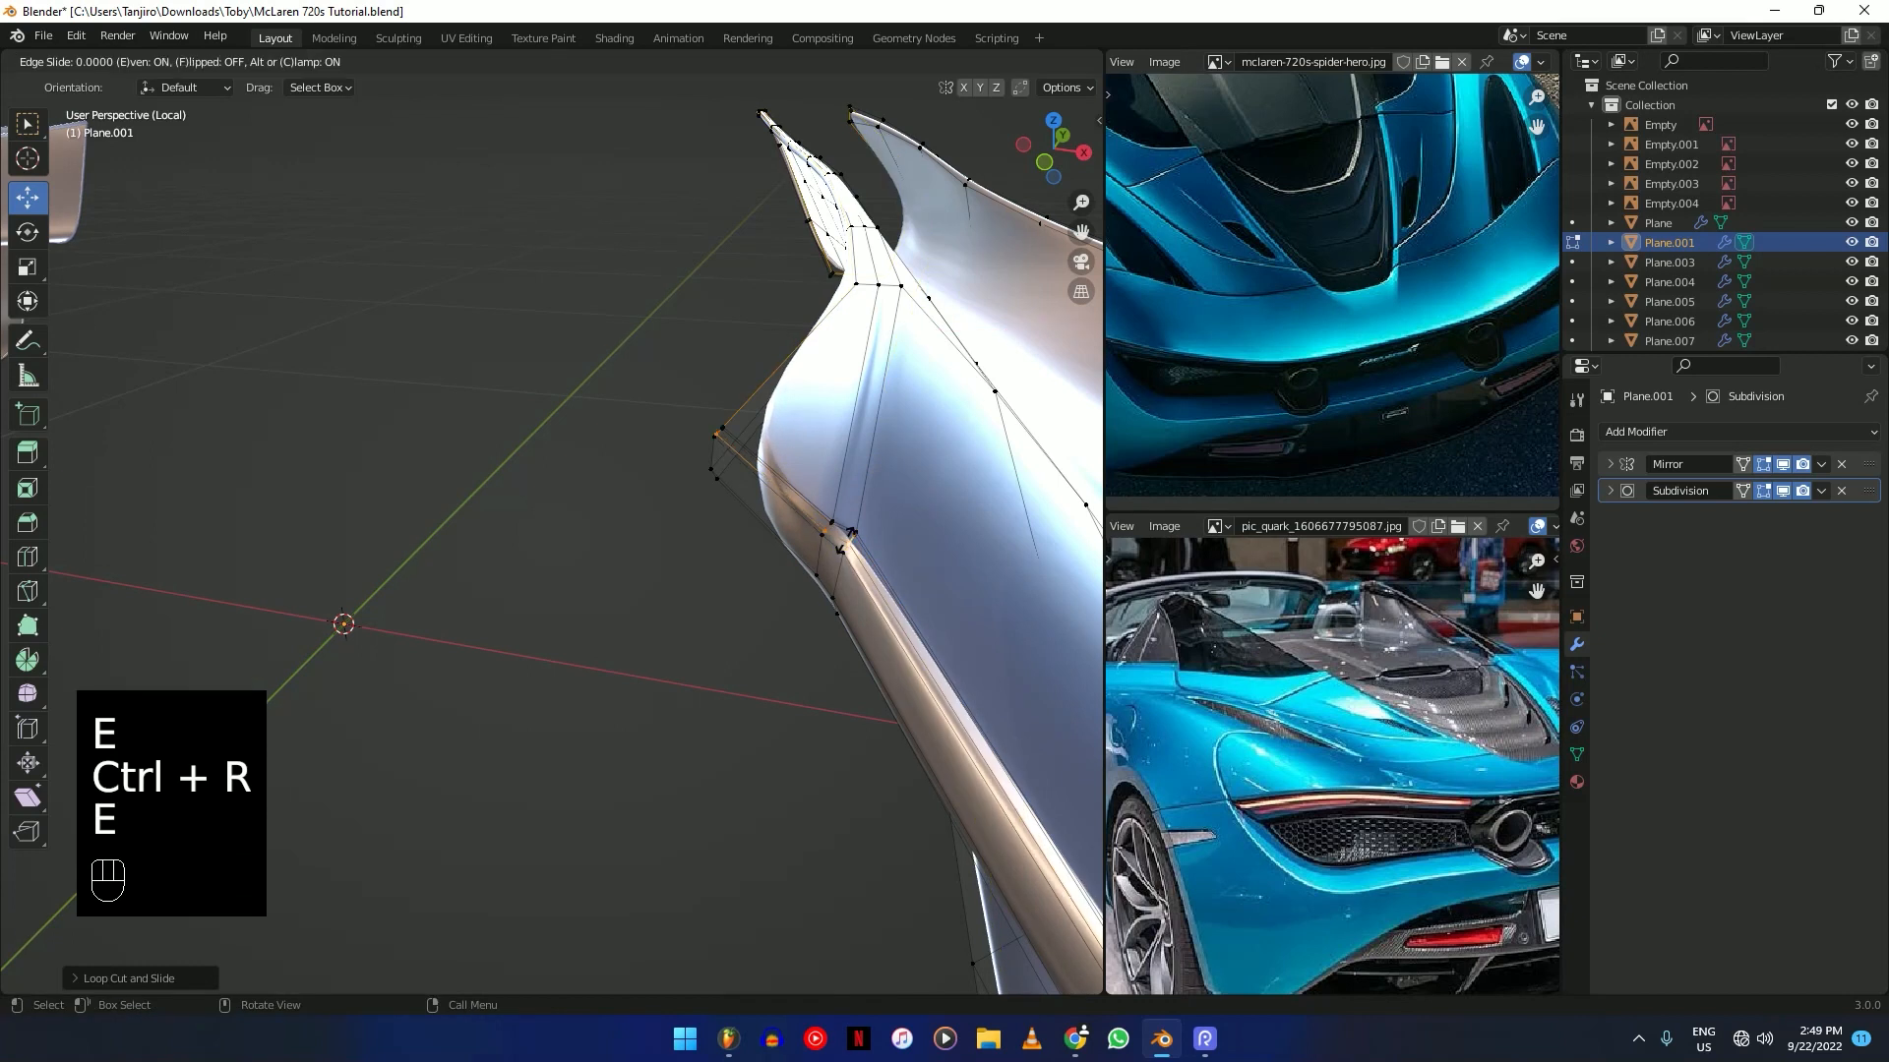
key("shift")
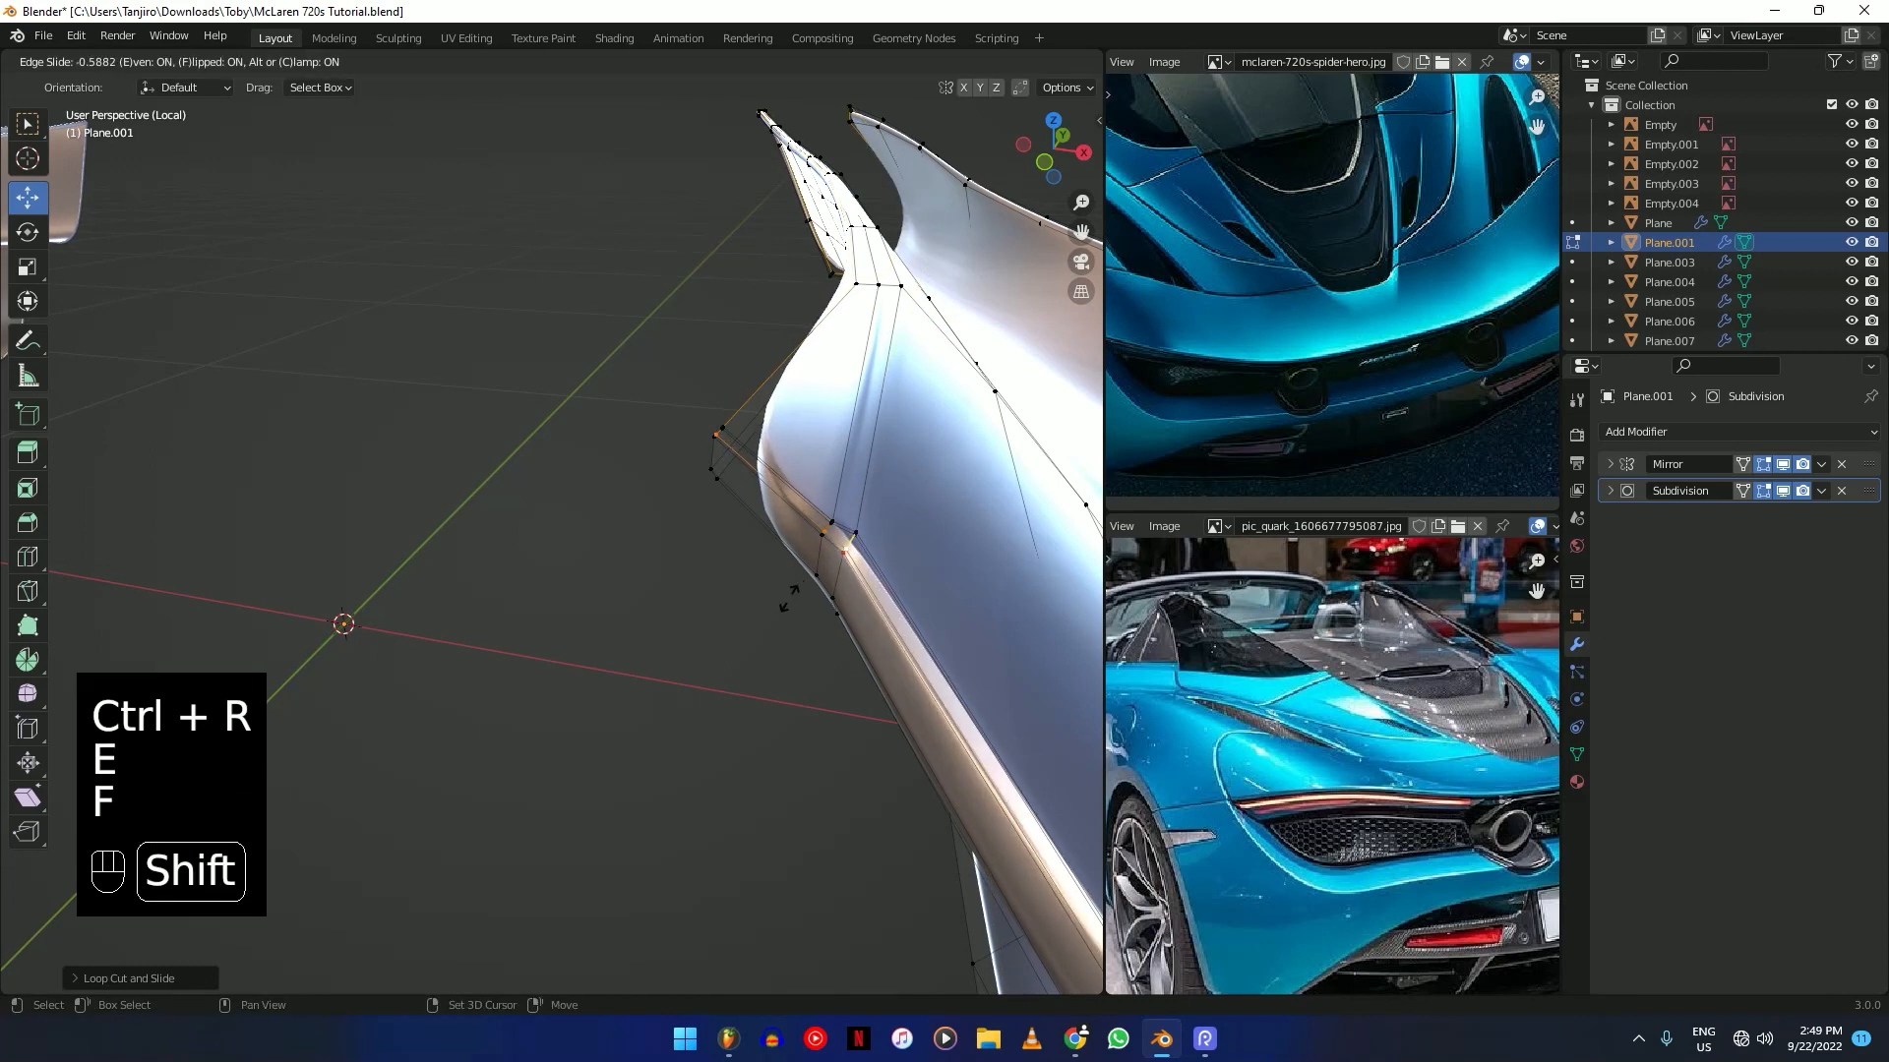
left_click(782, 598)
Cut an Even edge loop across the lower part of the door and slide it close to the front edge.
middle_click_drag(782, 598, 662, 548)
scroll(653, 559, "up", 2)
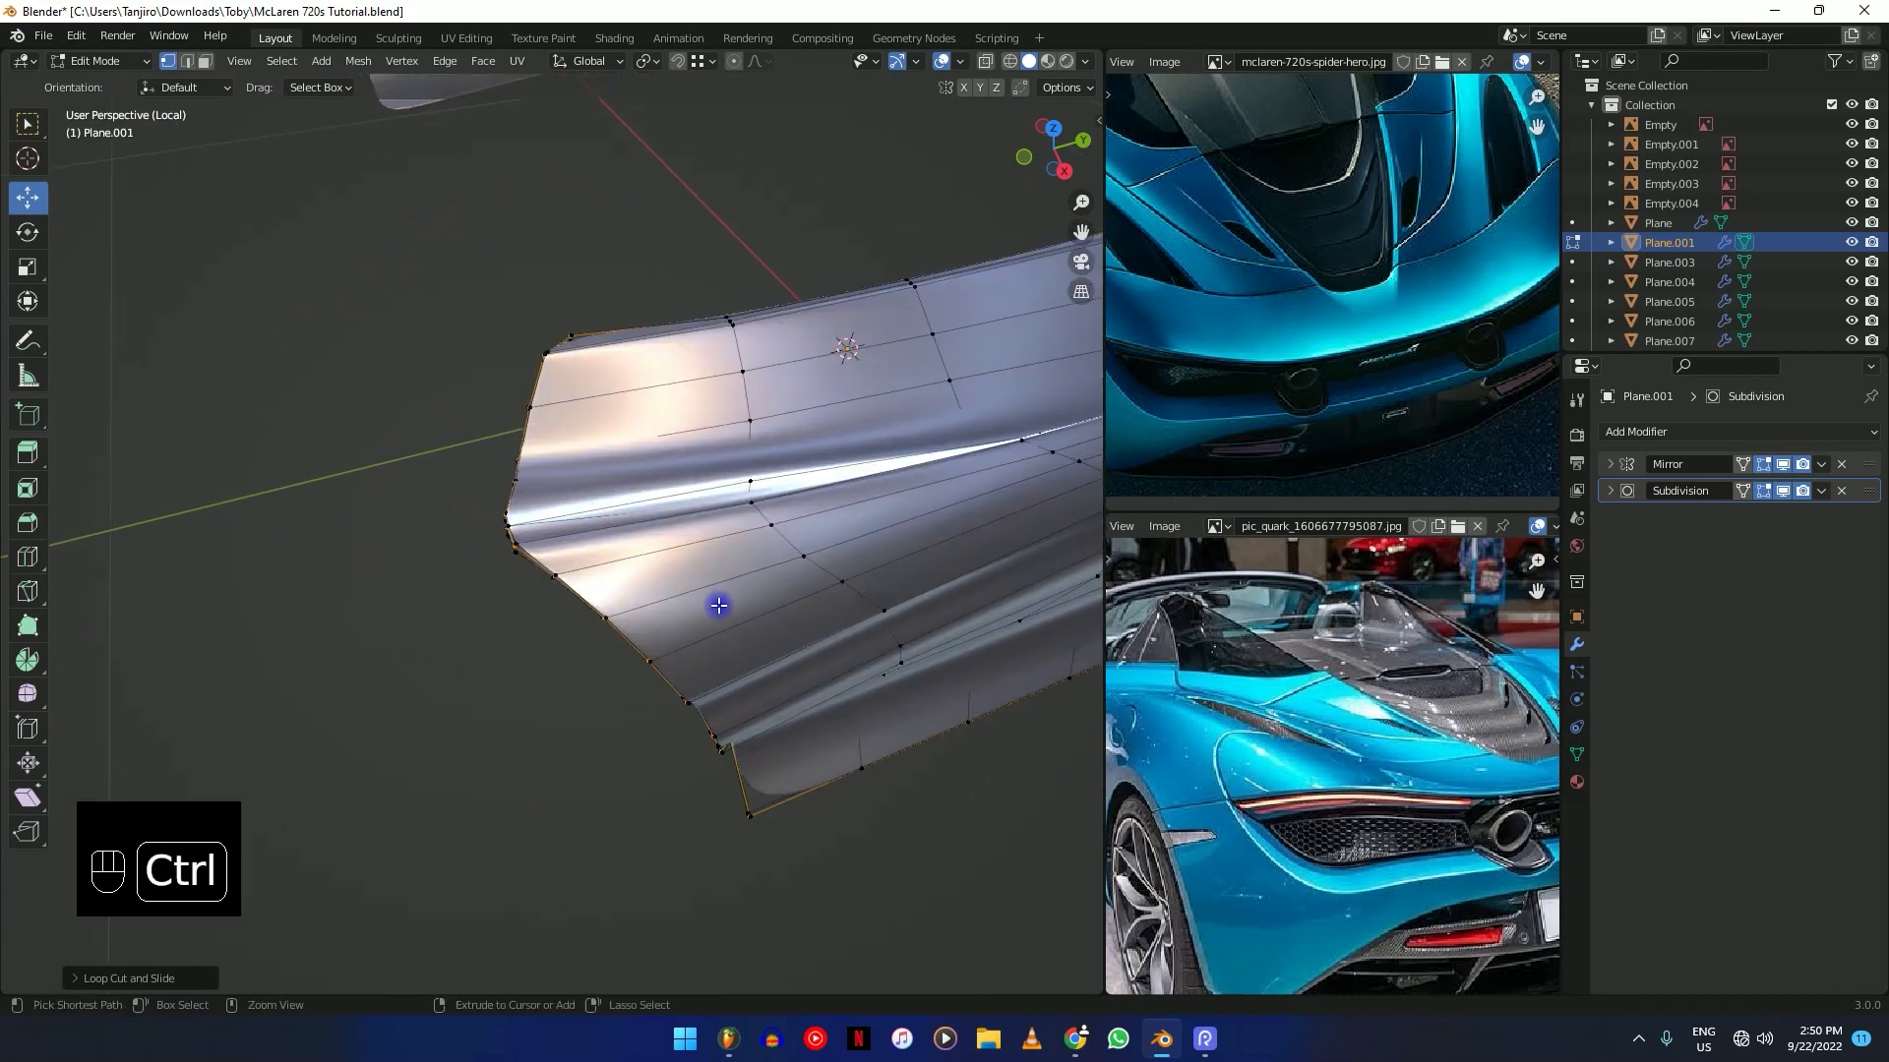
key("ctrl+r")
left_click(718, 605)
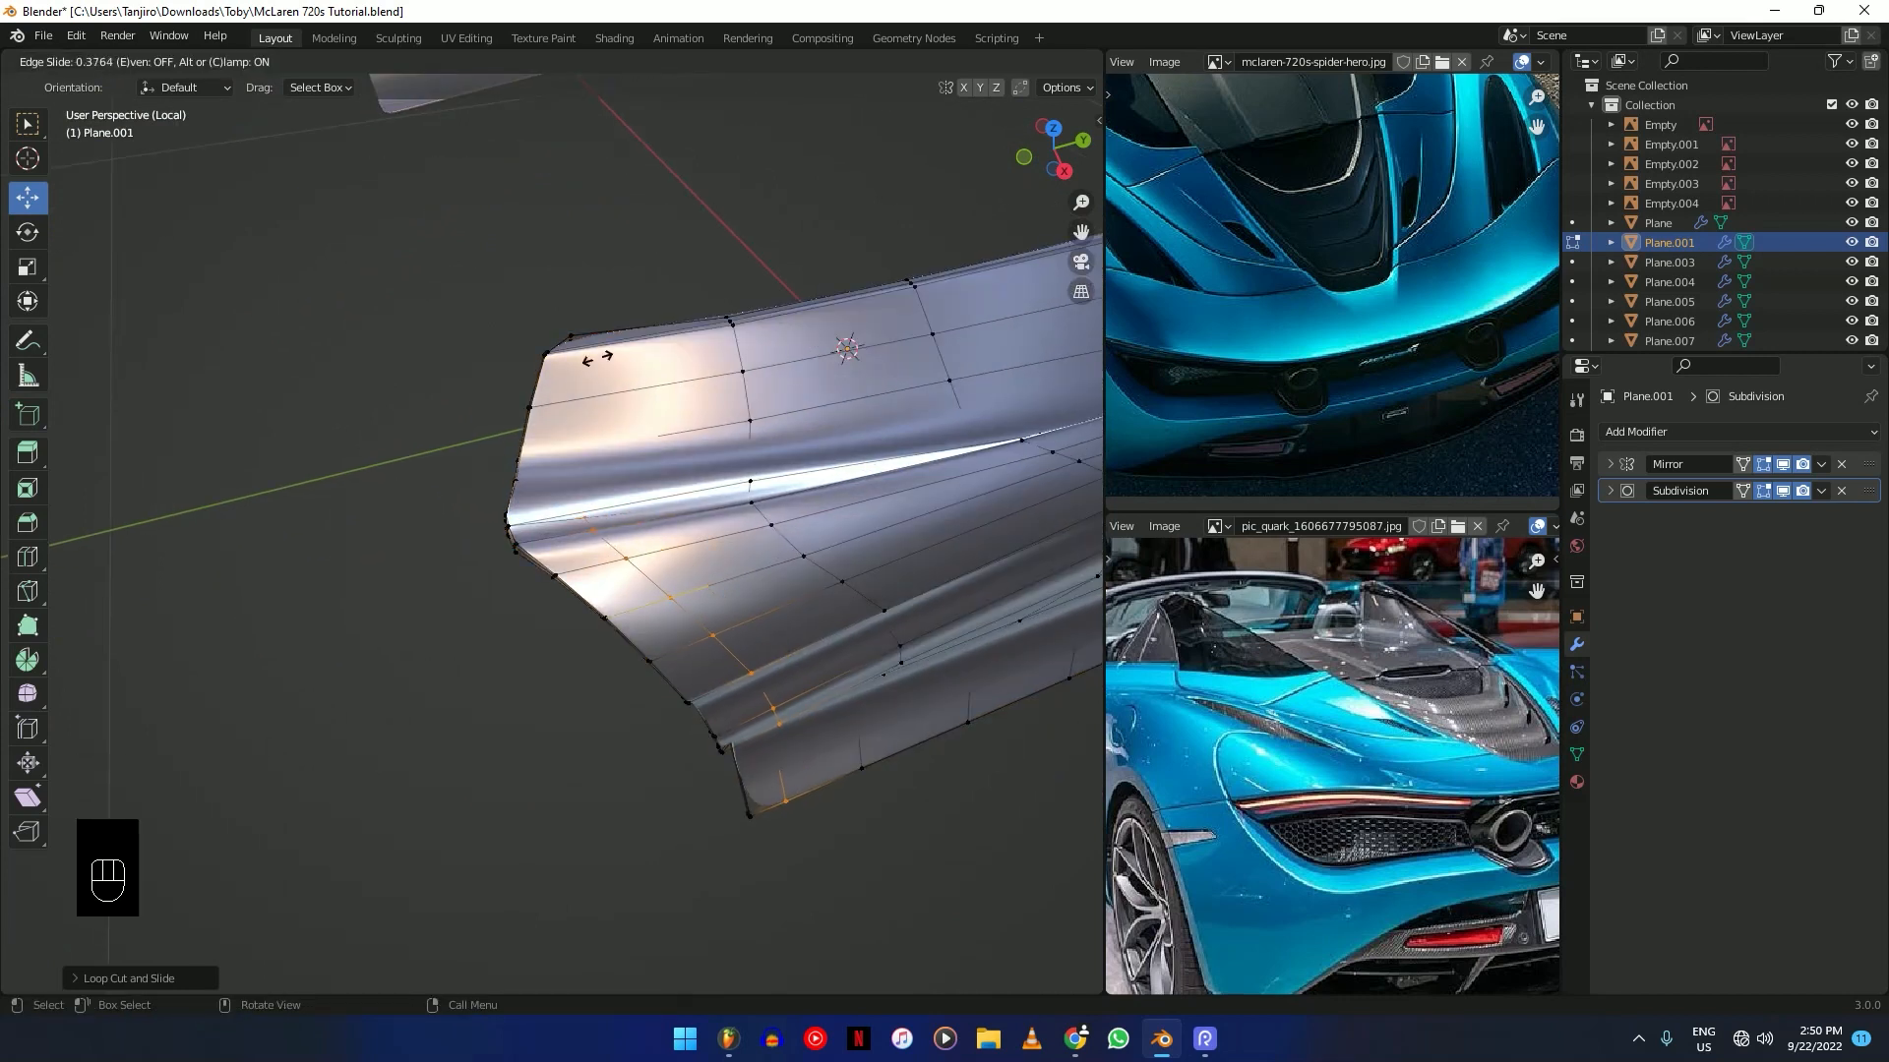
key("shift")
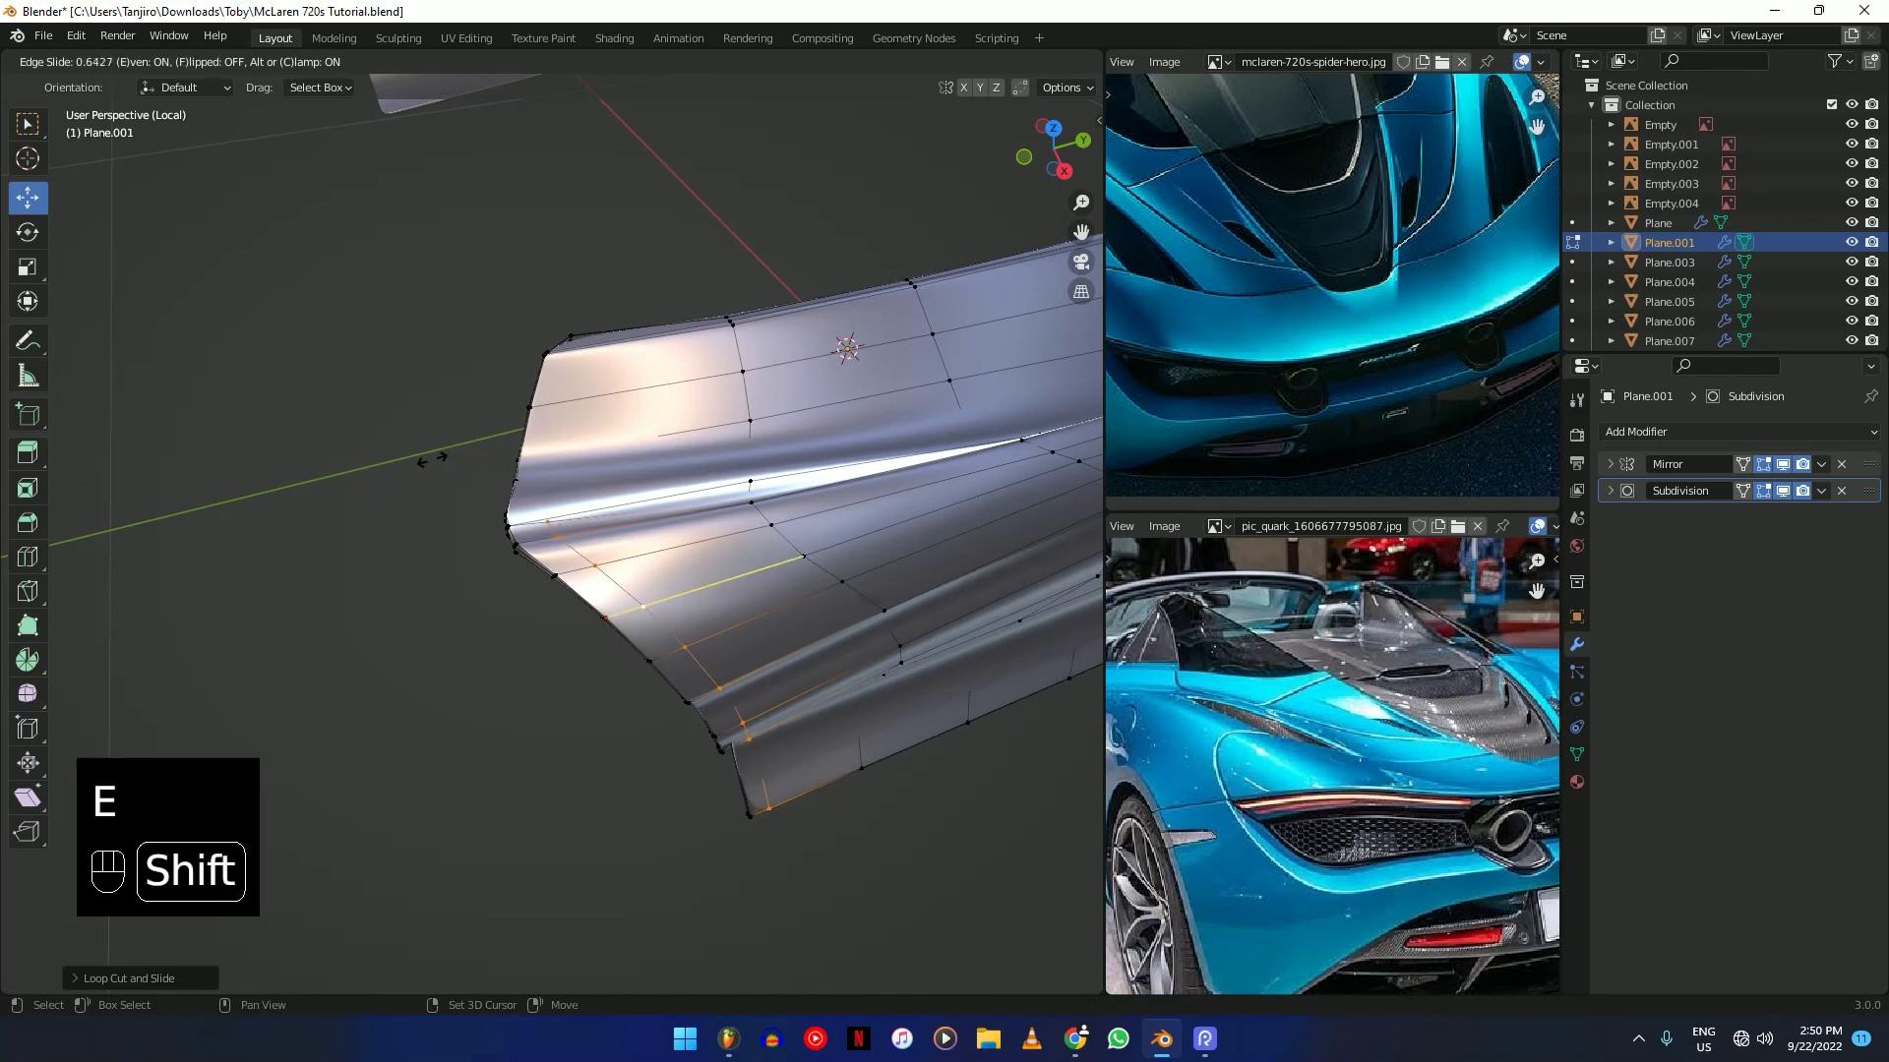
middle_click_drag(491, 571, 528, 588)
Extend the end of the new front loop to the neighbouring edge with a Knife cut.
scroll(670, 639, "up", 2)
middle_click_drag(666, 657, 750, 718, "shift")
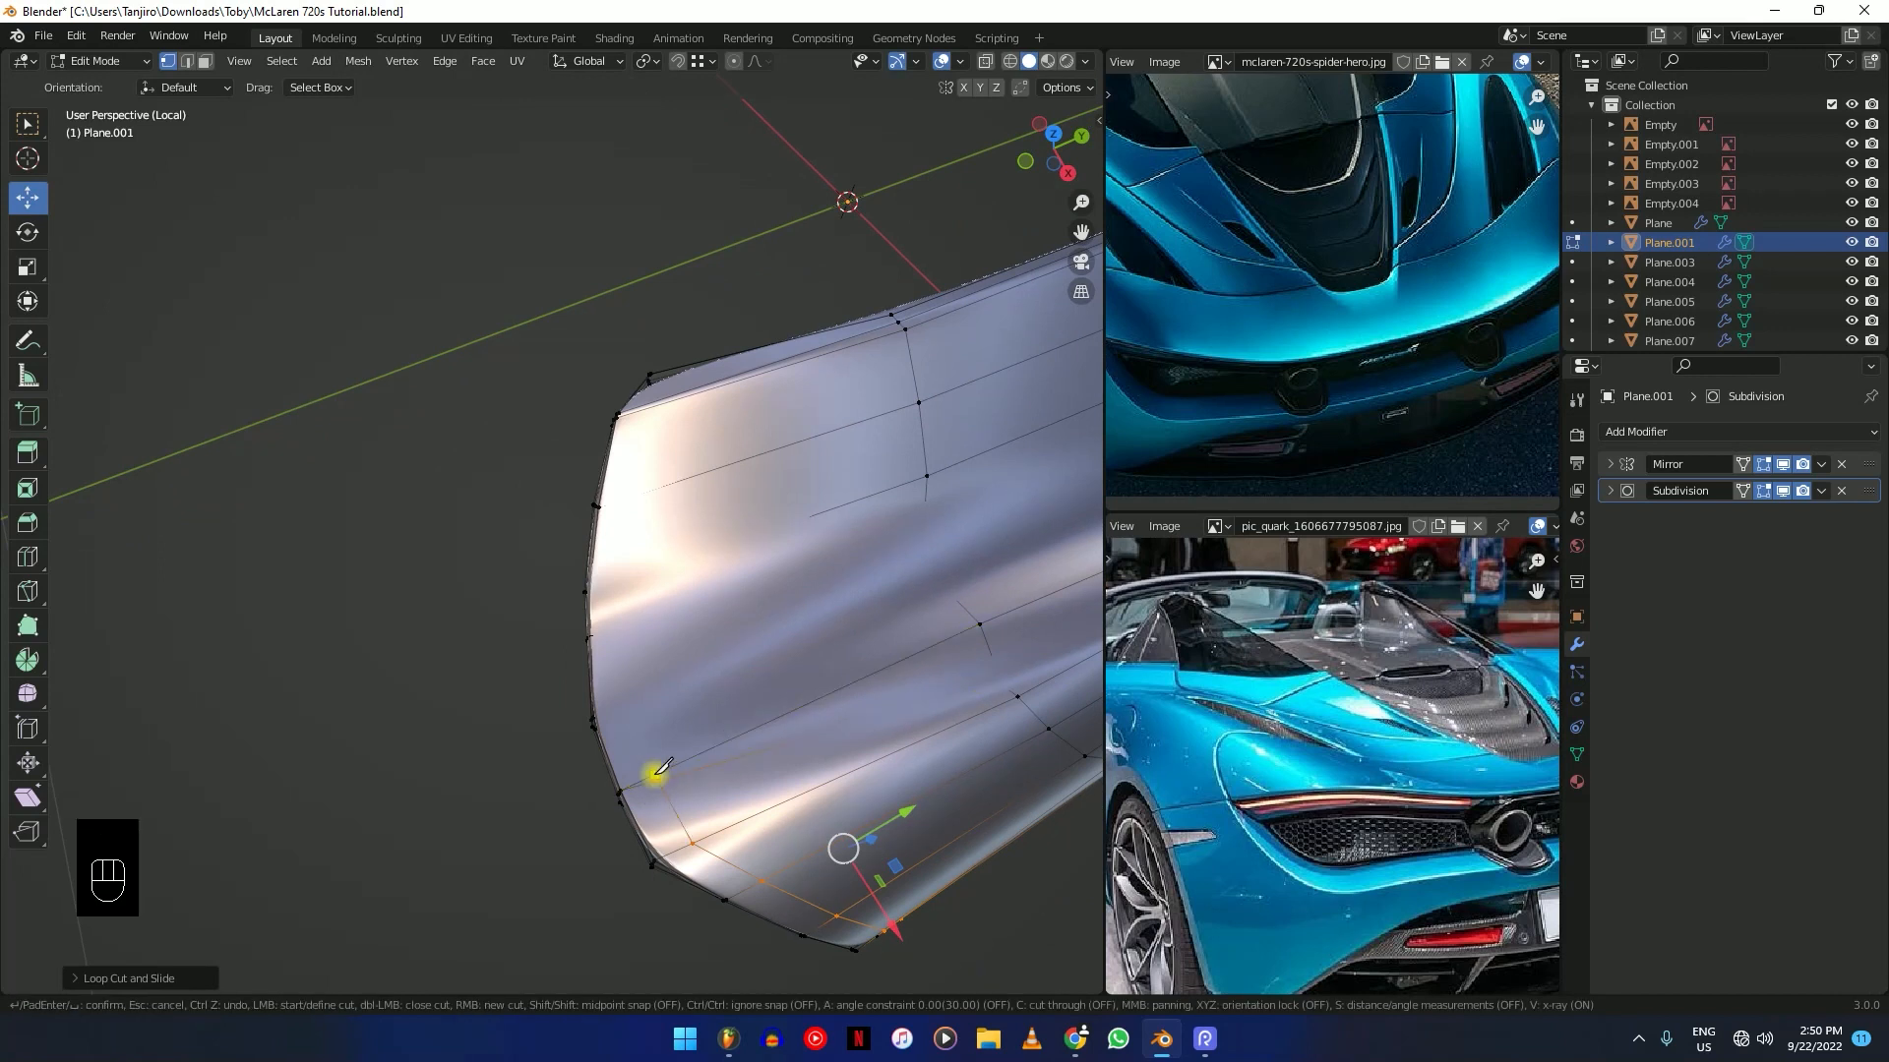
key("Return")
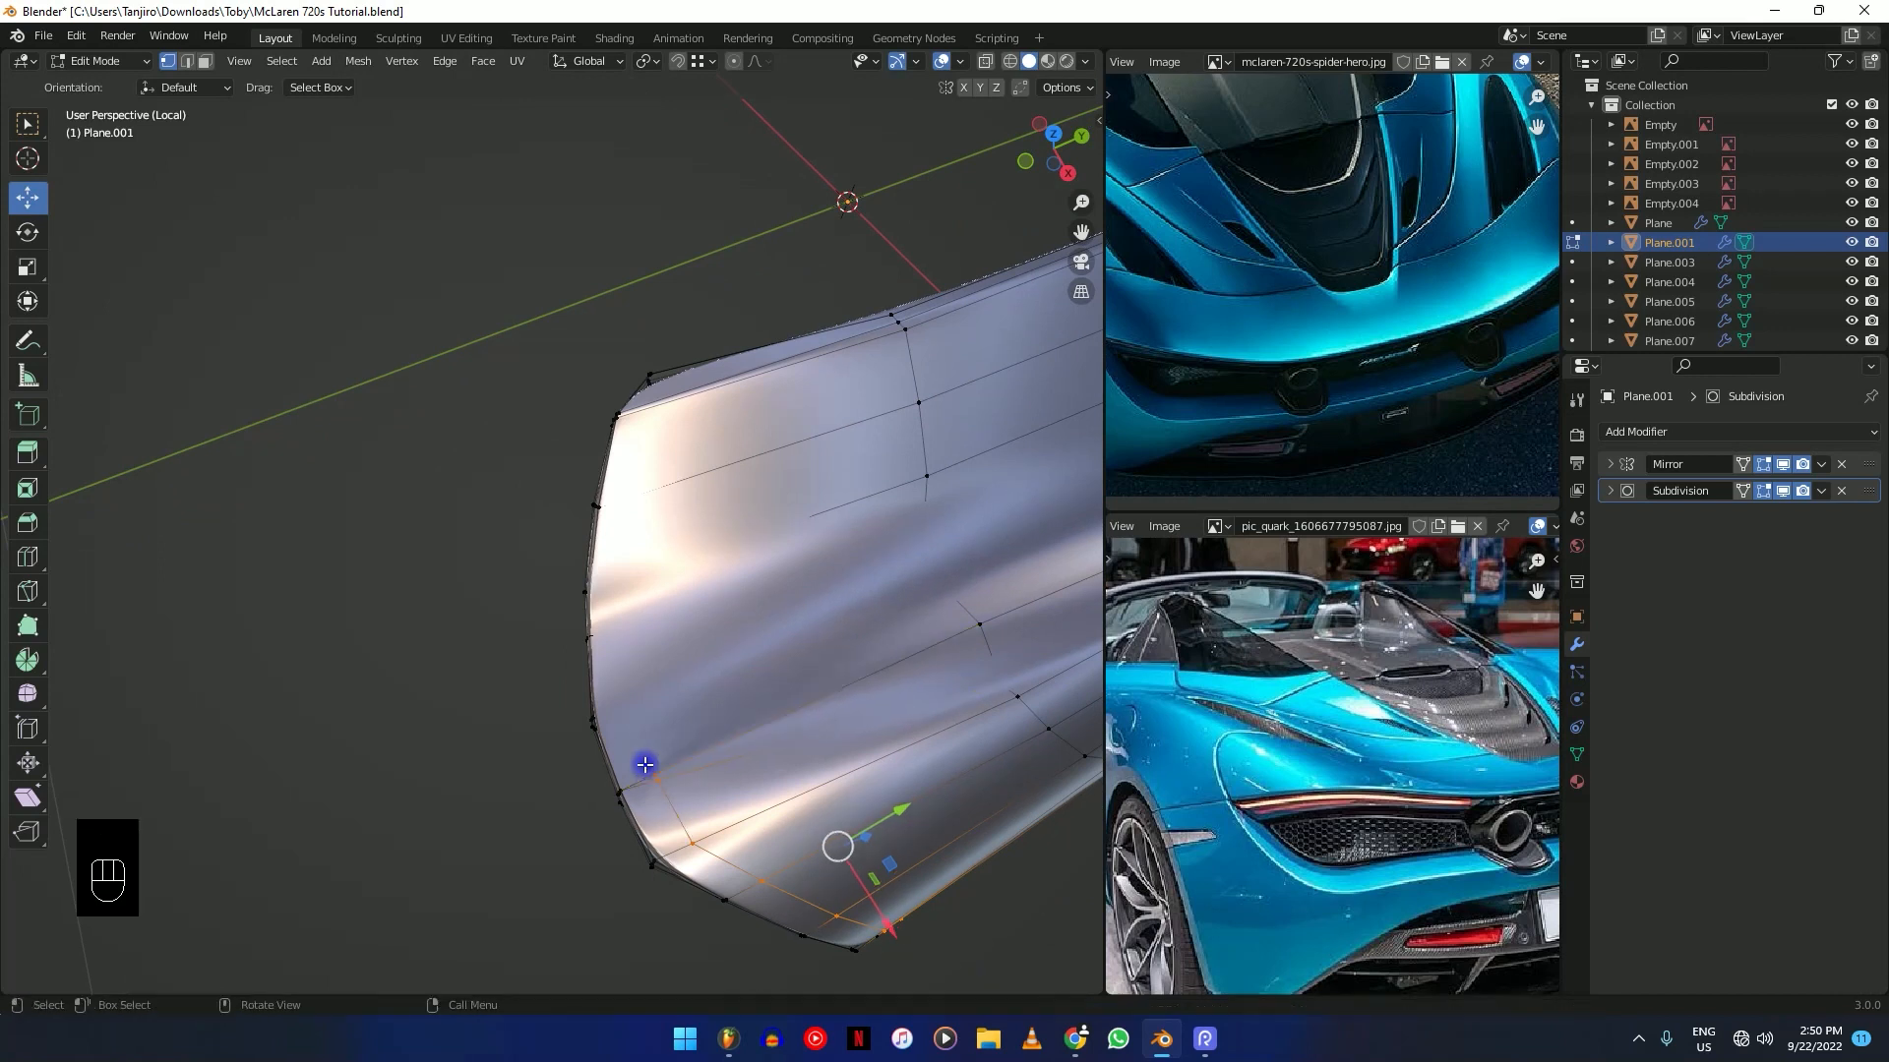
Cut an Even supporting loop near the door's upper front edge and connect its end vertex to the lower loop's end.
key("ctrl+r")
left_click(695, 475)
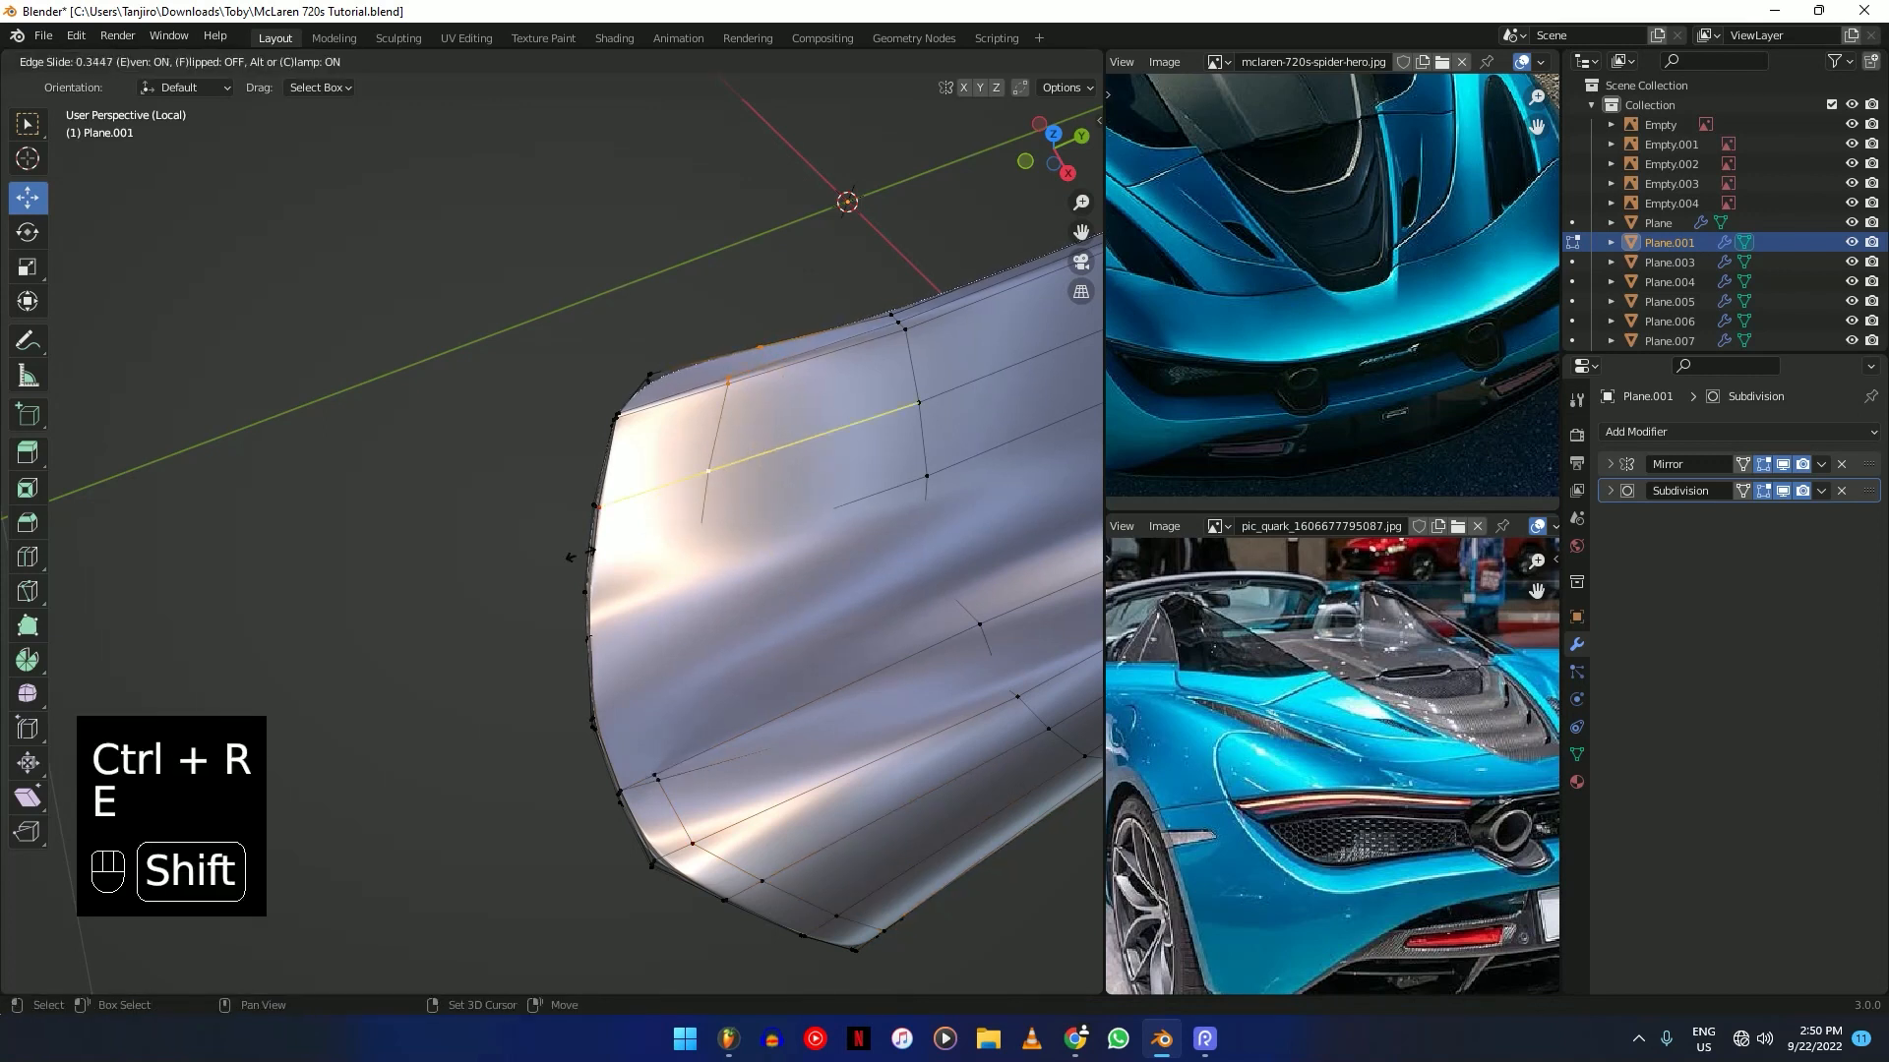
key("shift+z")
middle_click_drag(734, 712, 797, 758)
middle_click_drag(984, 856, 837, 703, "shift")
mouse_move(647, 753)
middle_mouse_down("ctrl")
mouse_move(643, 704)
mouse_move(561, 708)
middle_mouse_up("ctrl")
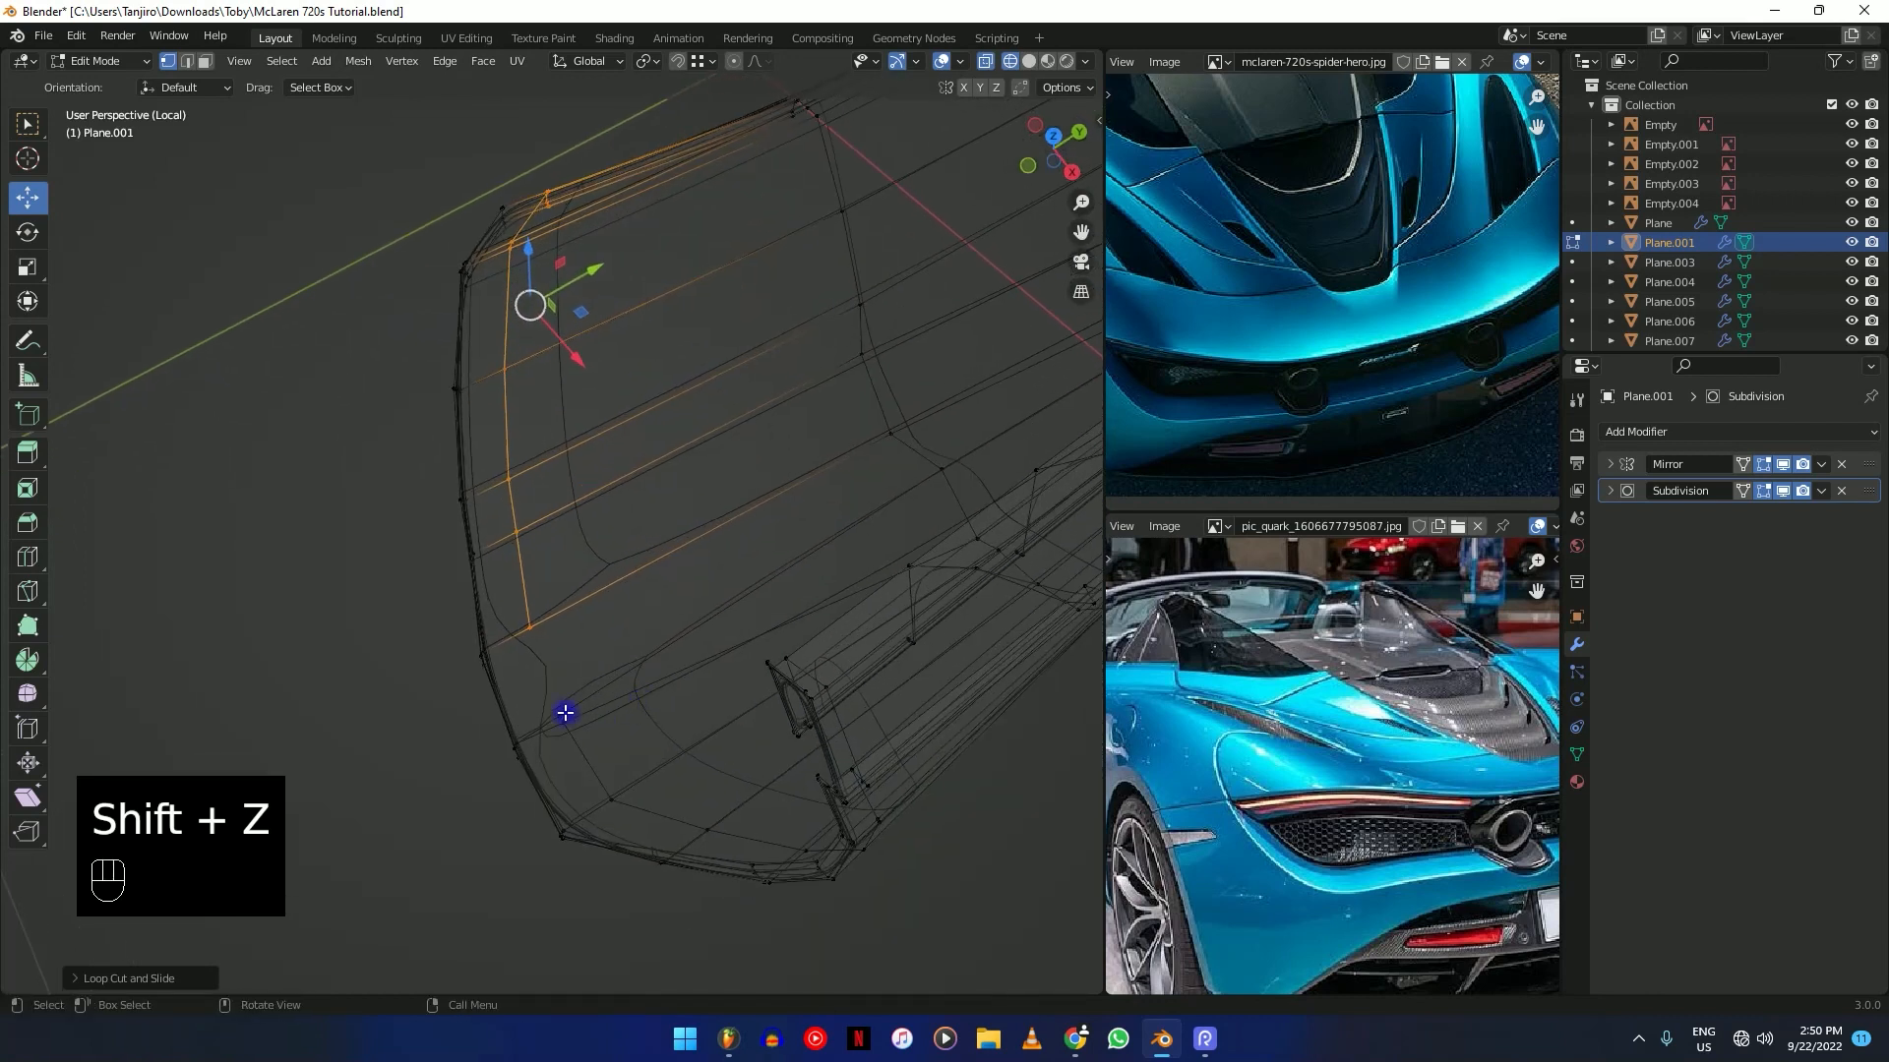
left_click(557, 708)
left_click(553, 642, "shift")
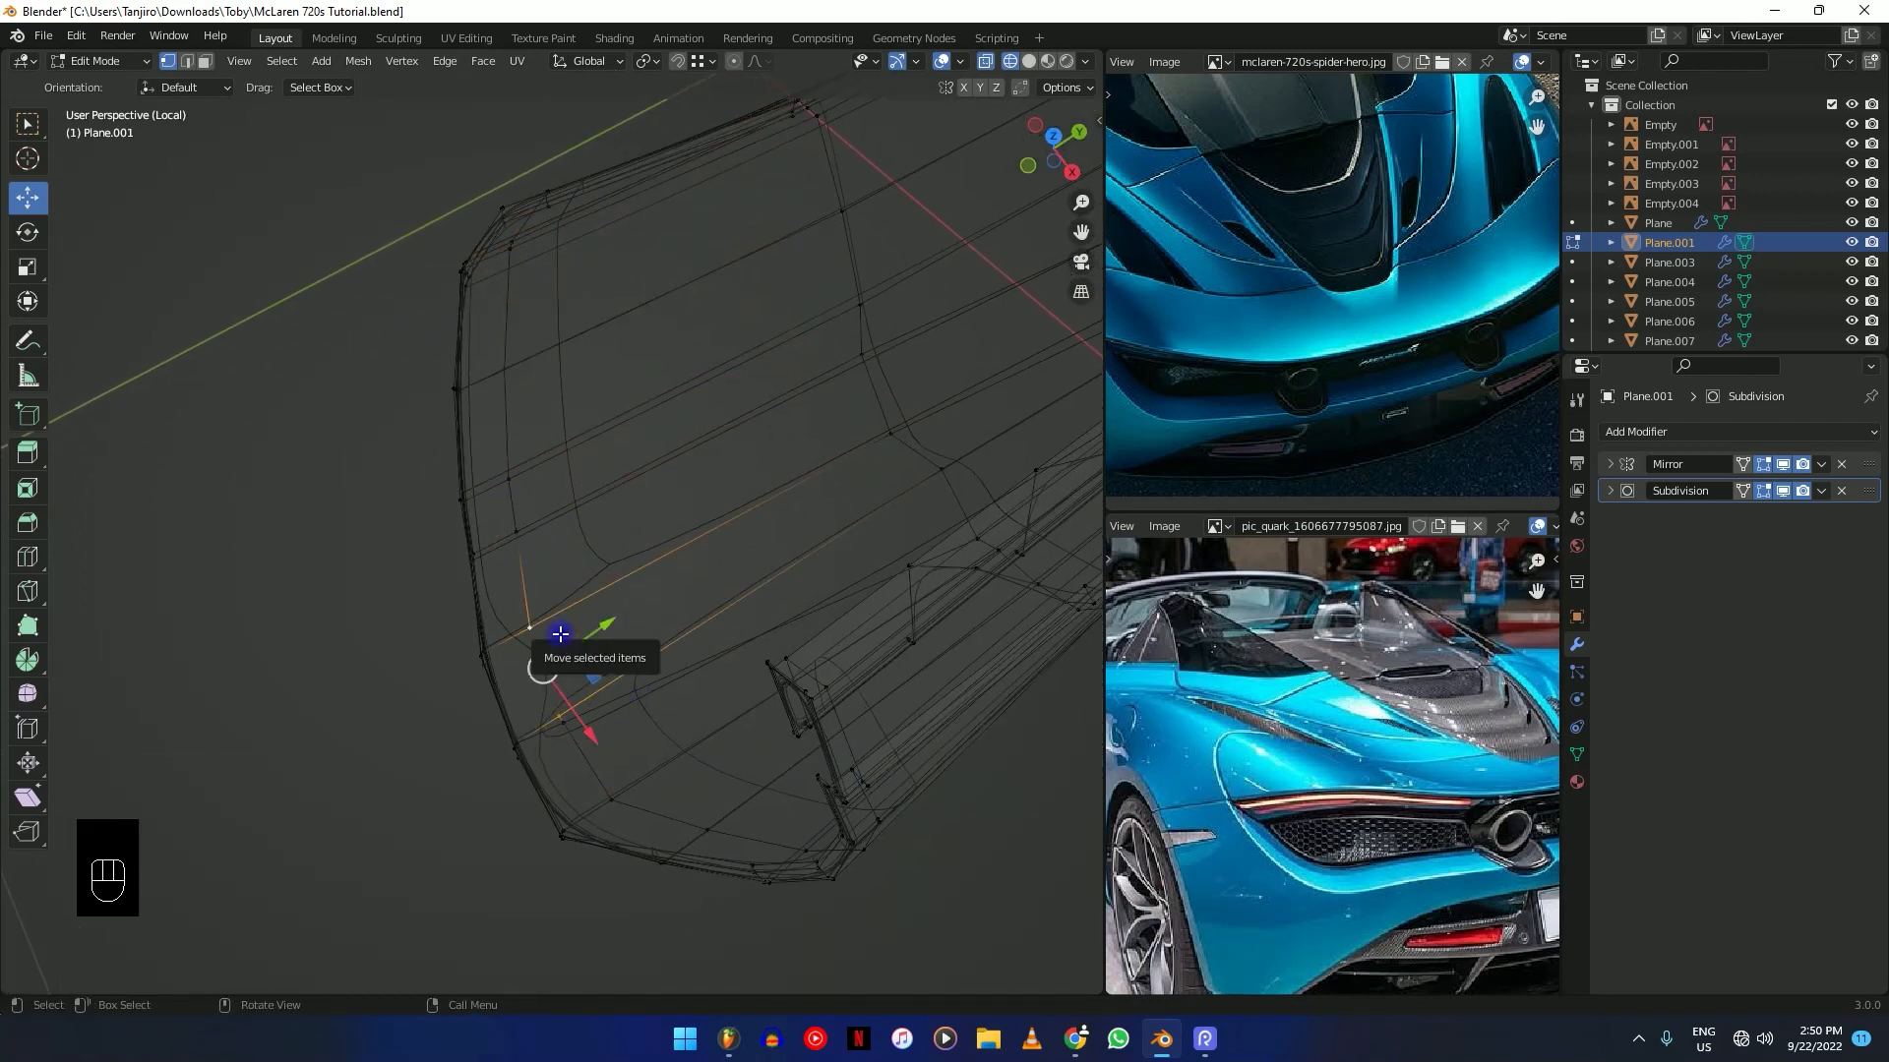
left_click(558, 723)
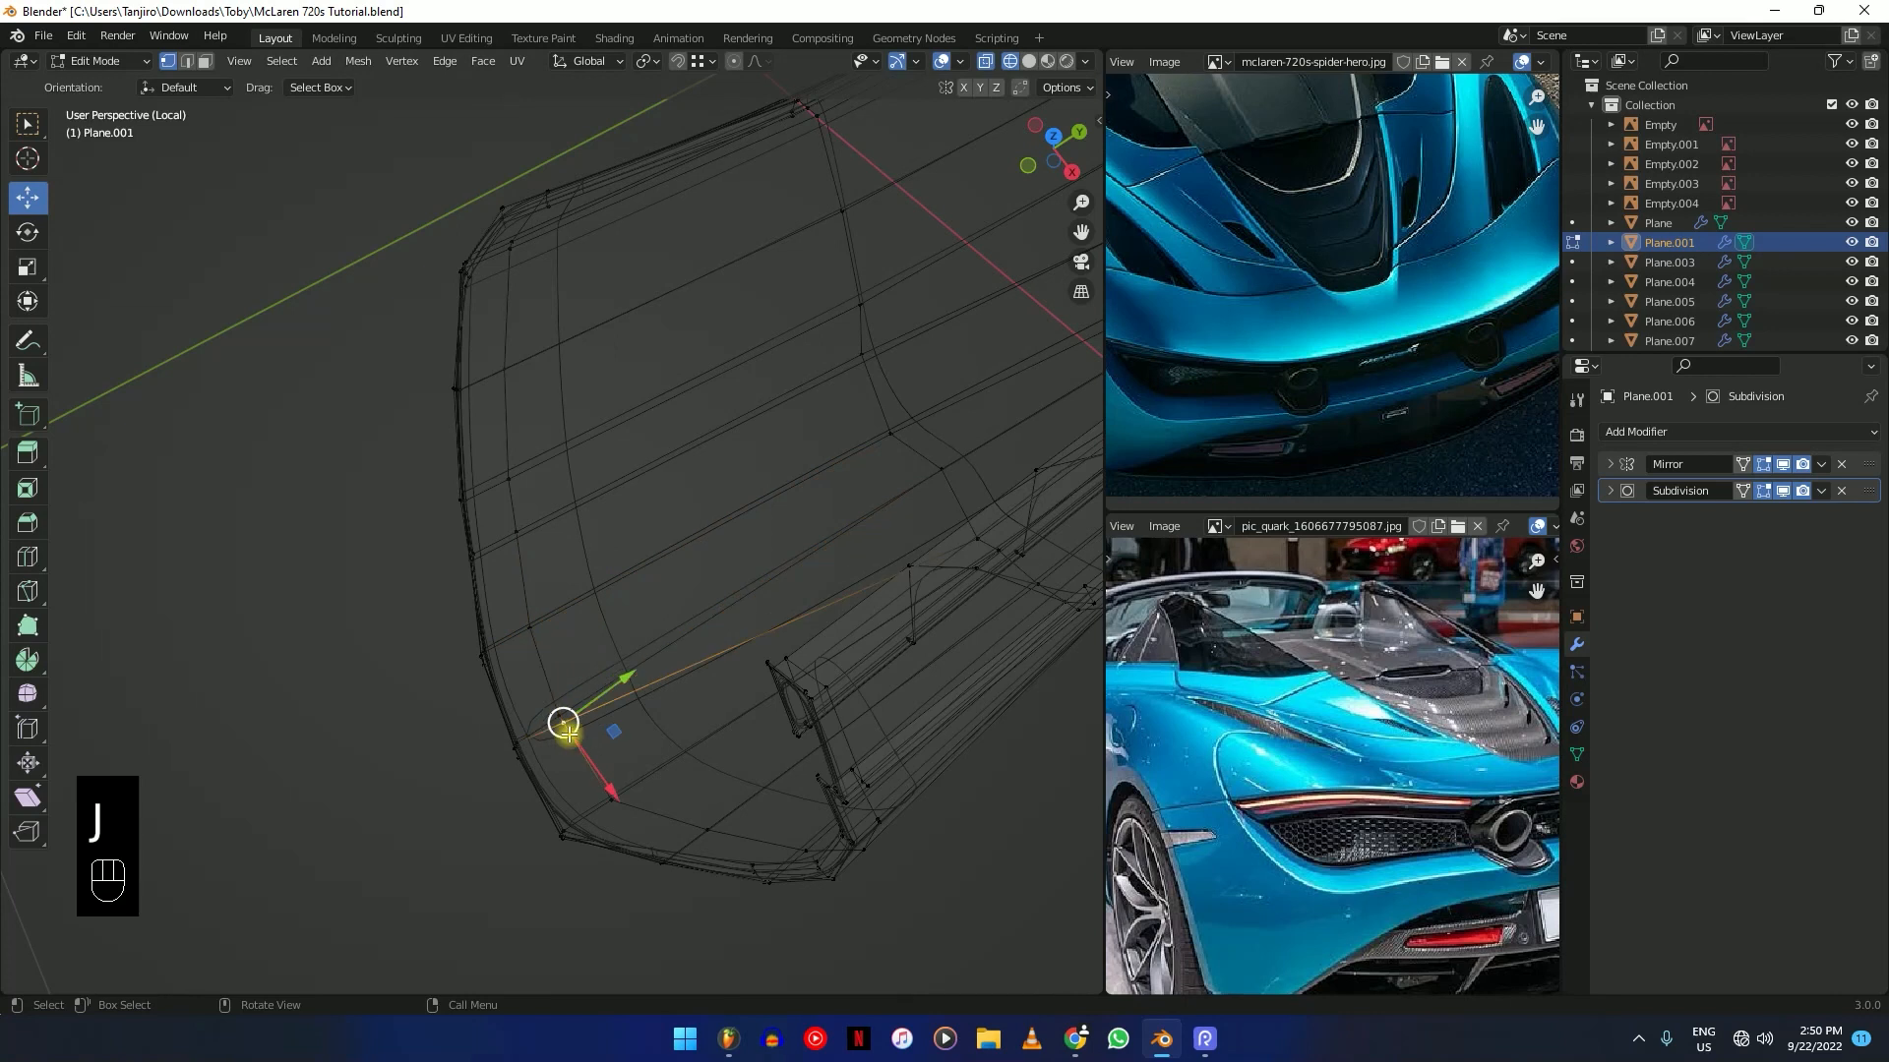
Merge the two neighbouring vertices where the front supporting loops meet using At Last, and inspect the door in Object Mode.
middle_click_drag(565, 733, 612, 692, "shift")
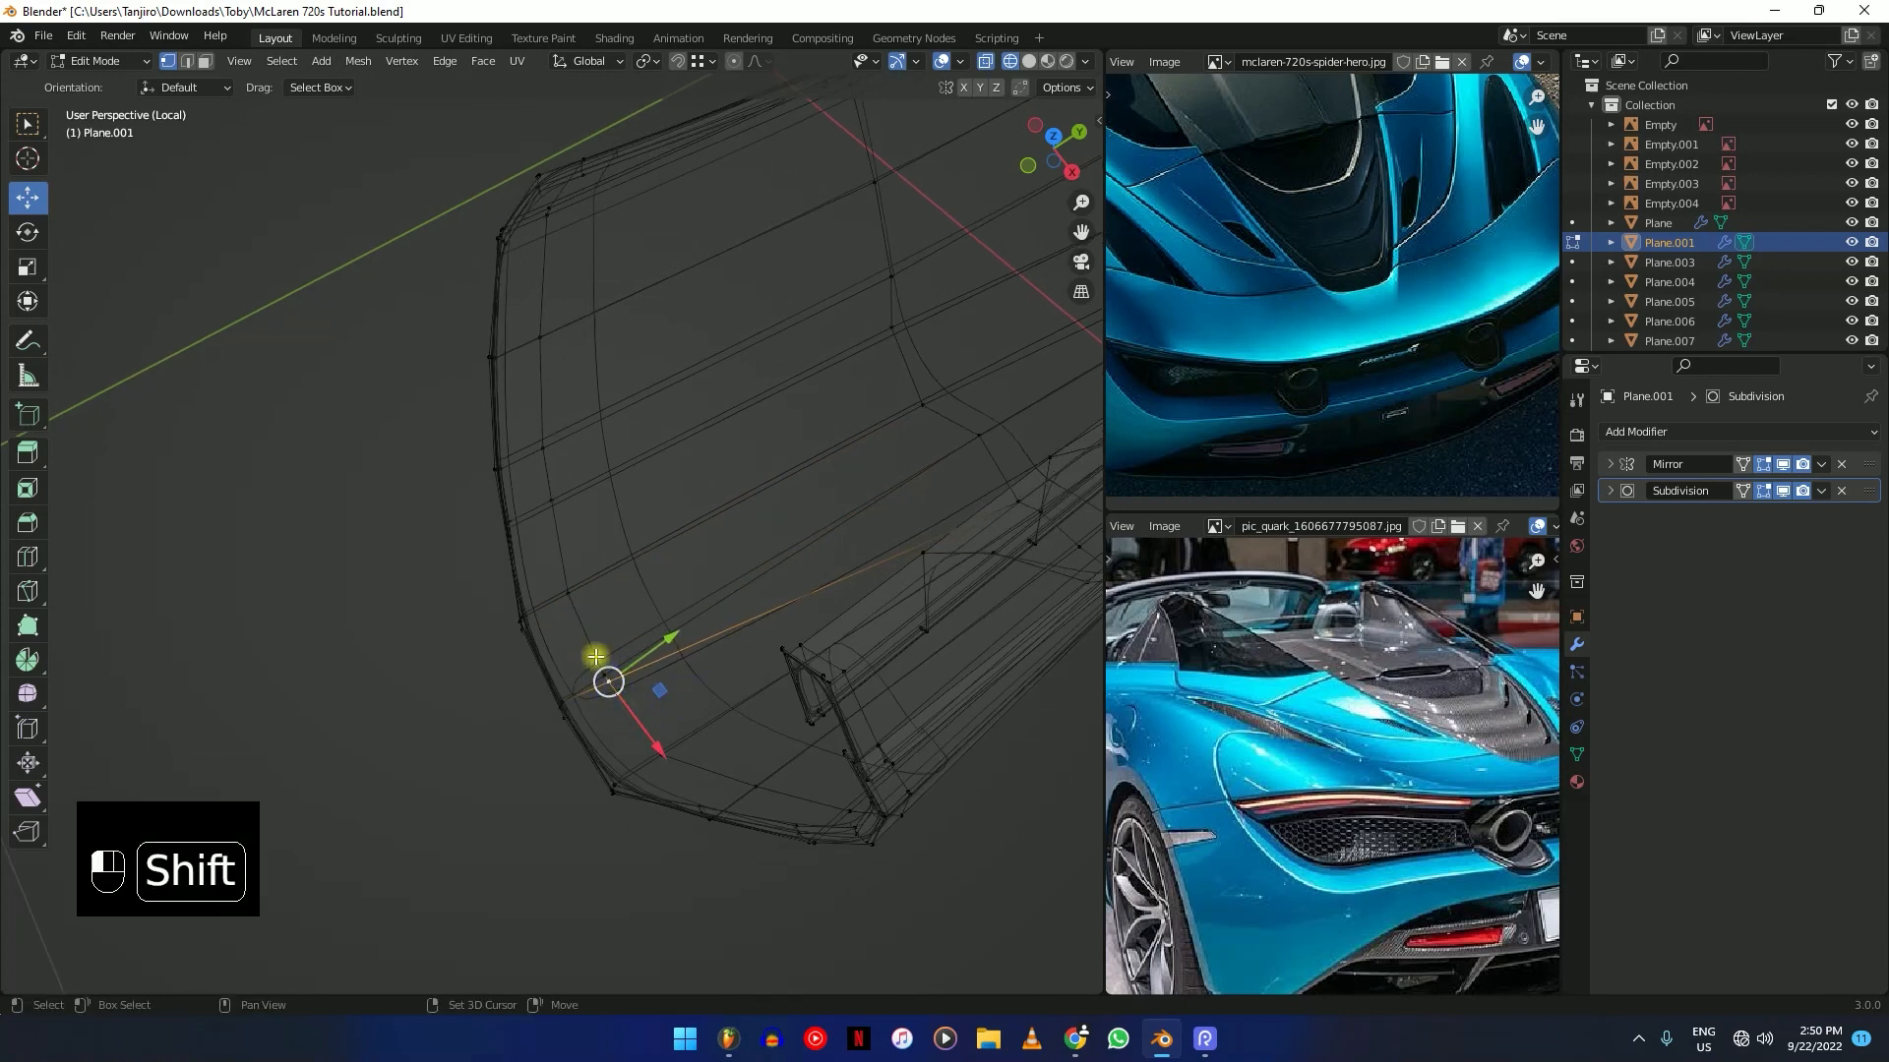
key("m")
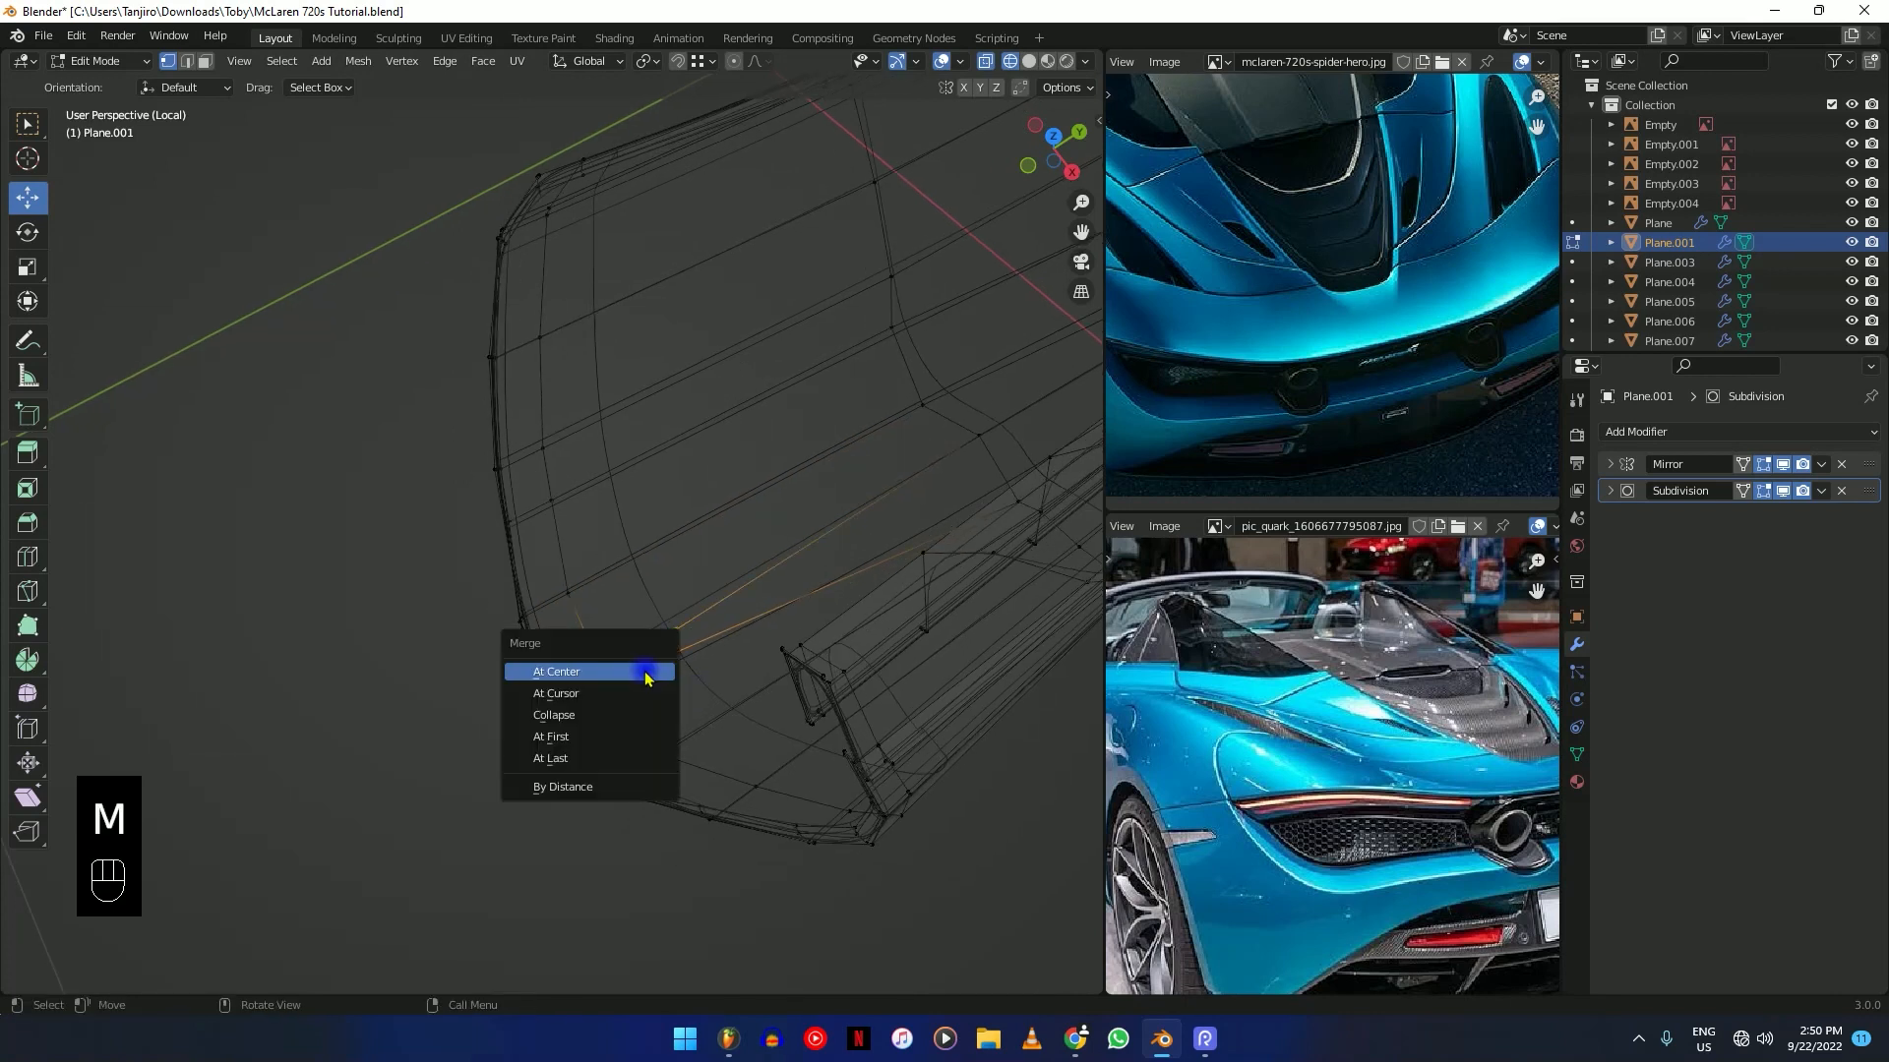
left_click(610, 758)
key("shift+z")
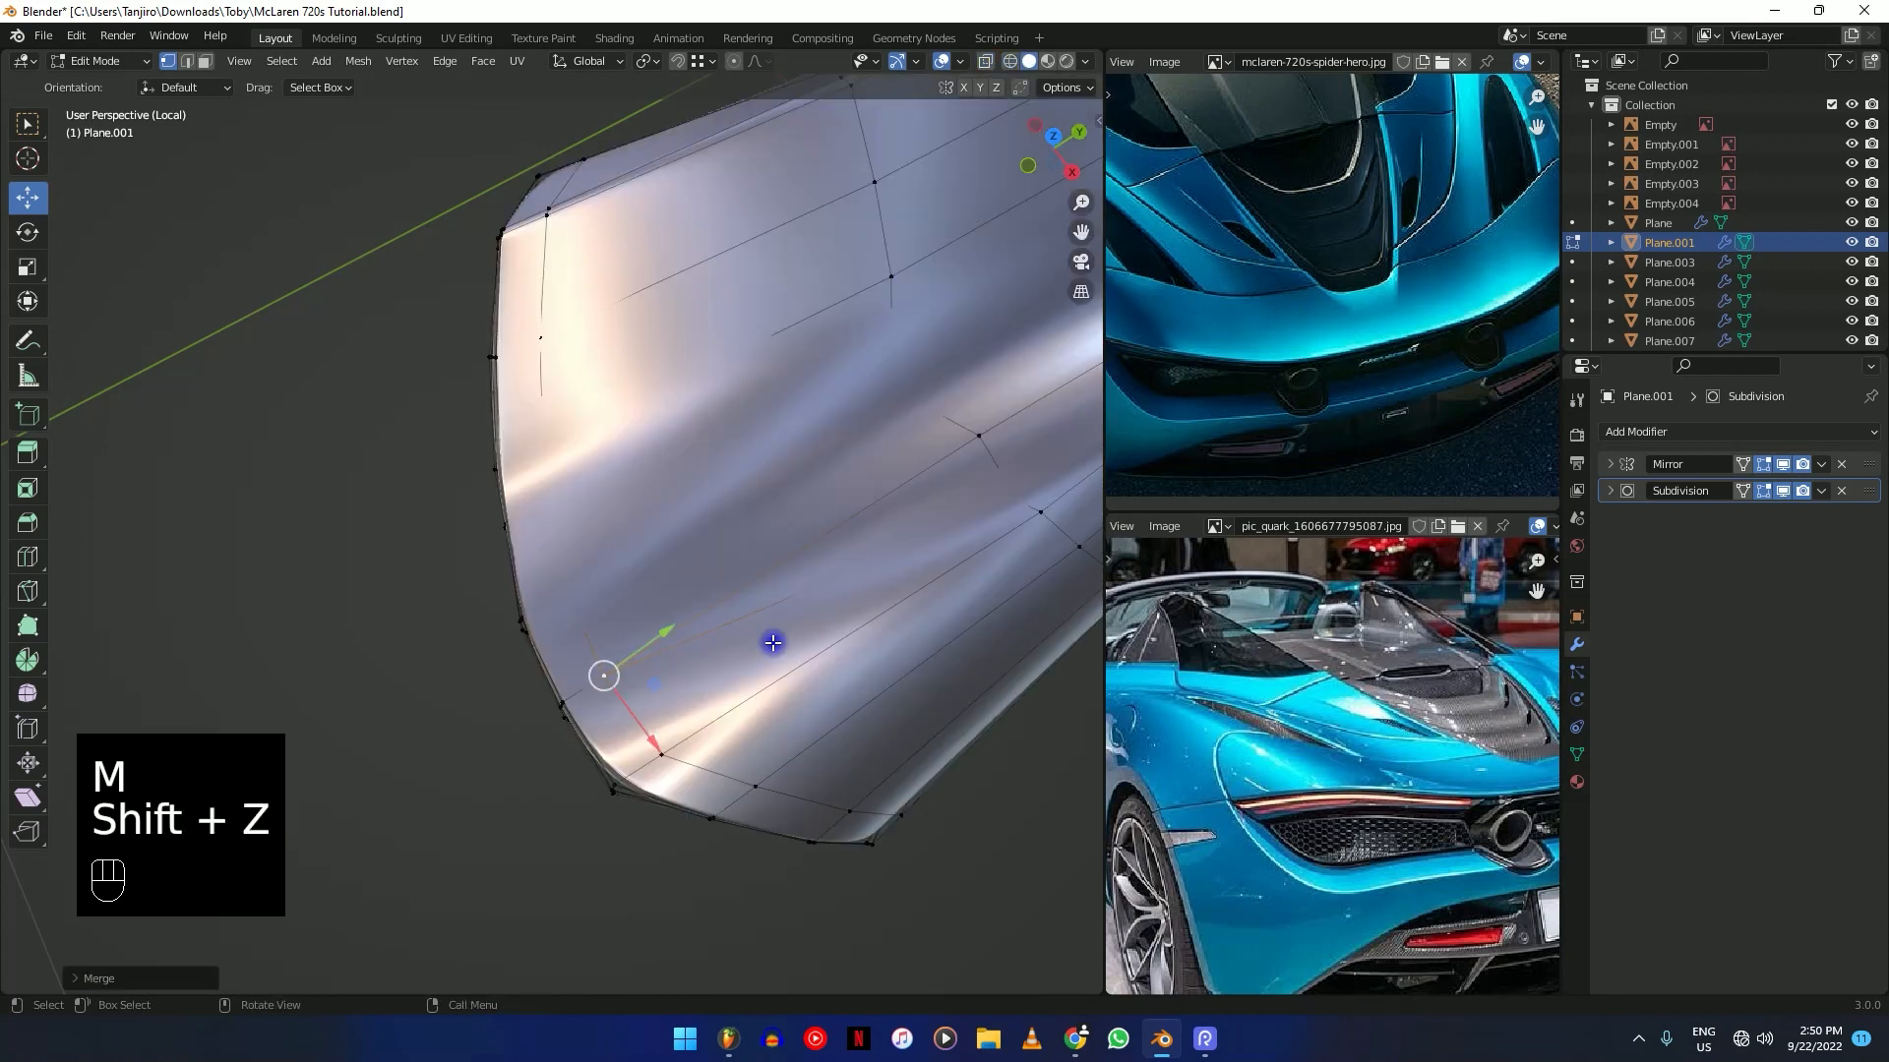
key("Tab")
middle_click_drag(747, 666, 740, 685)
middle_click_drag(692, 383, 603, 632, "shift")
Select the short rim edges at the door's upper front corner and apply an edge crease.
key("Tab")
middle_click_drag(614, 756, 581, 723)
mouse_move(580, 723)
middle_mouse_down("ctrl")
mouse_move(569, 681)
mouse_move(603, 704)
mouse_move(604, 595)
middle_mouse_up("ctrl")
key("shift+z")
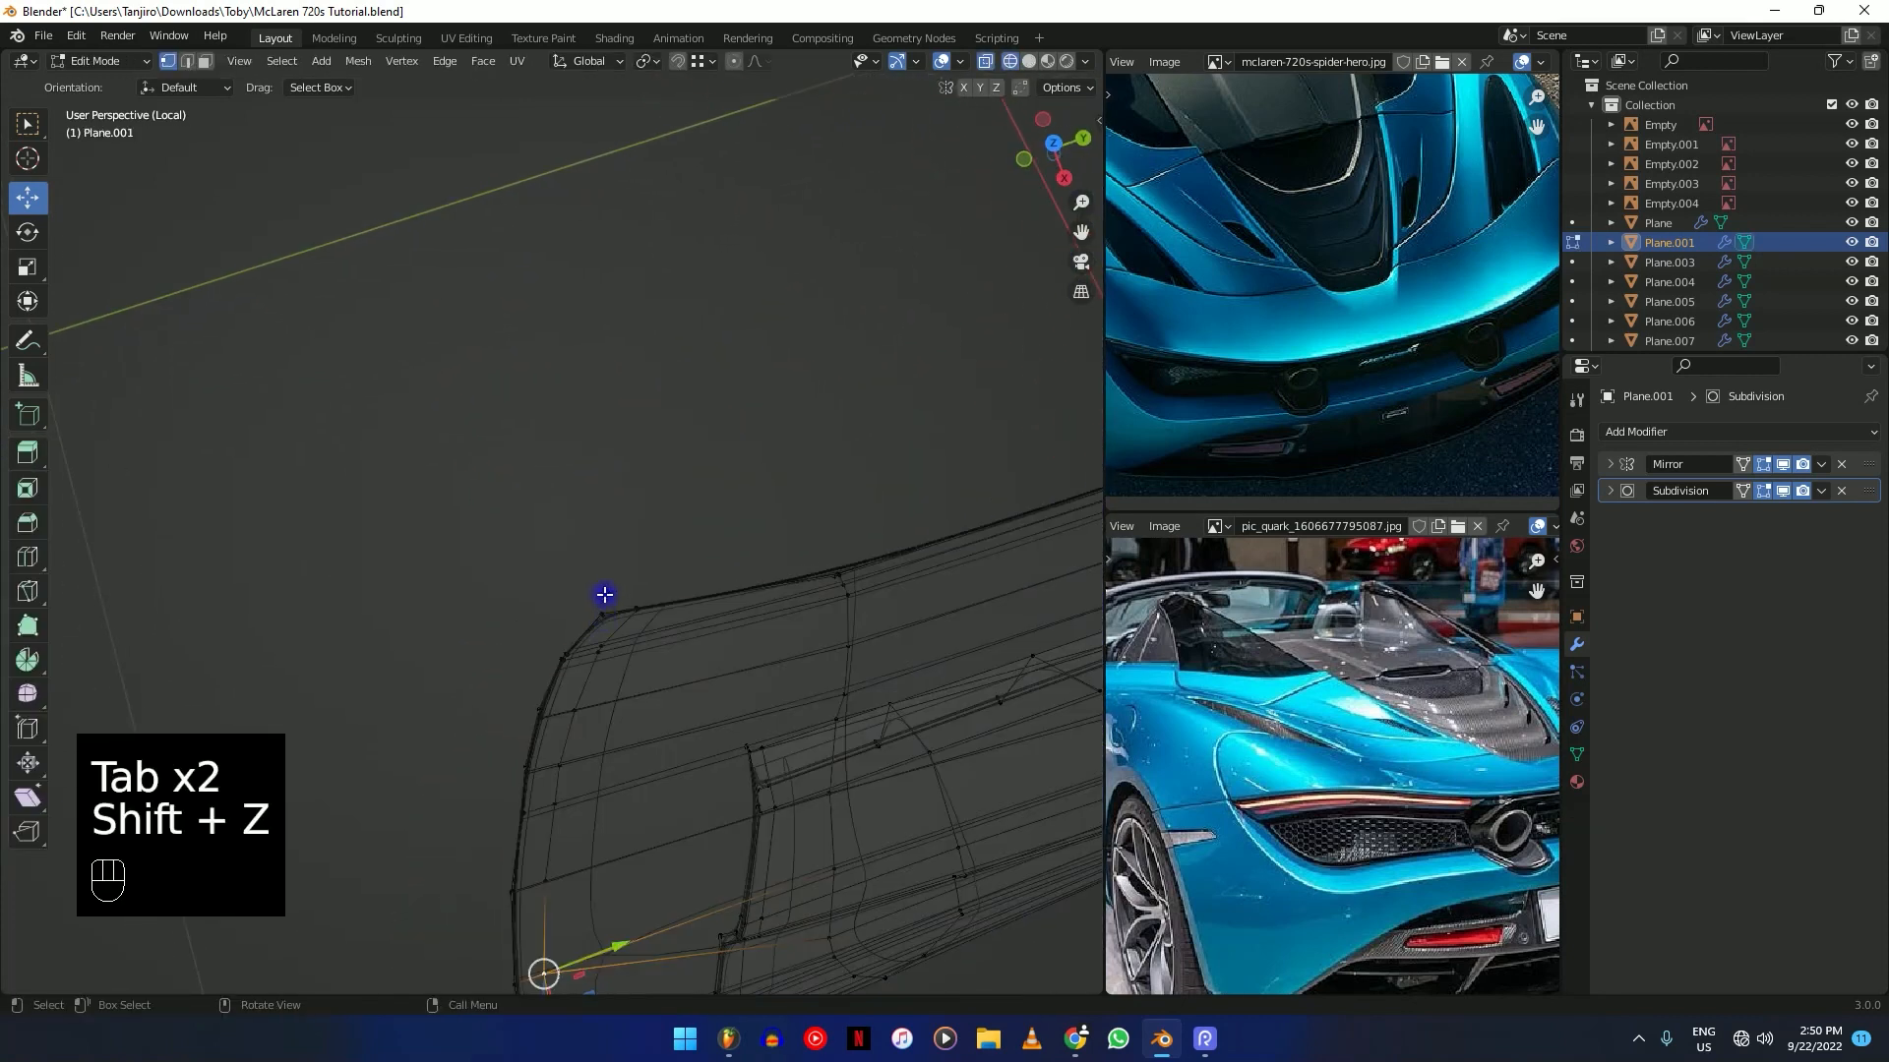
key("shift+z")
key("shift+e")
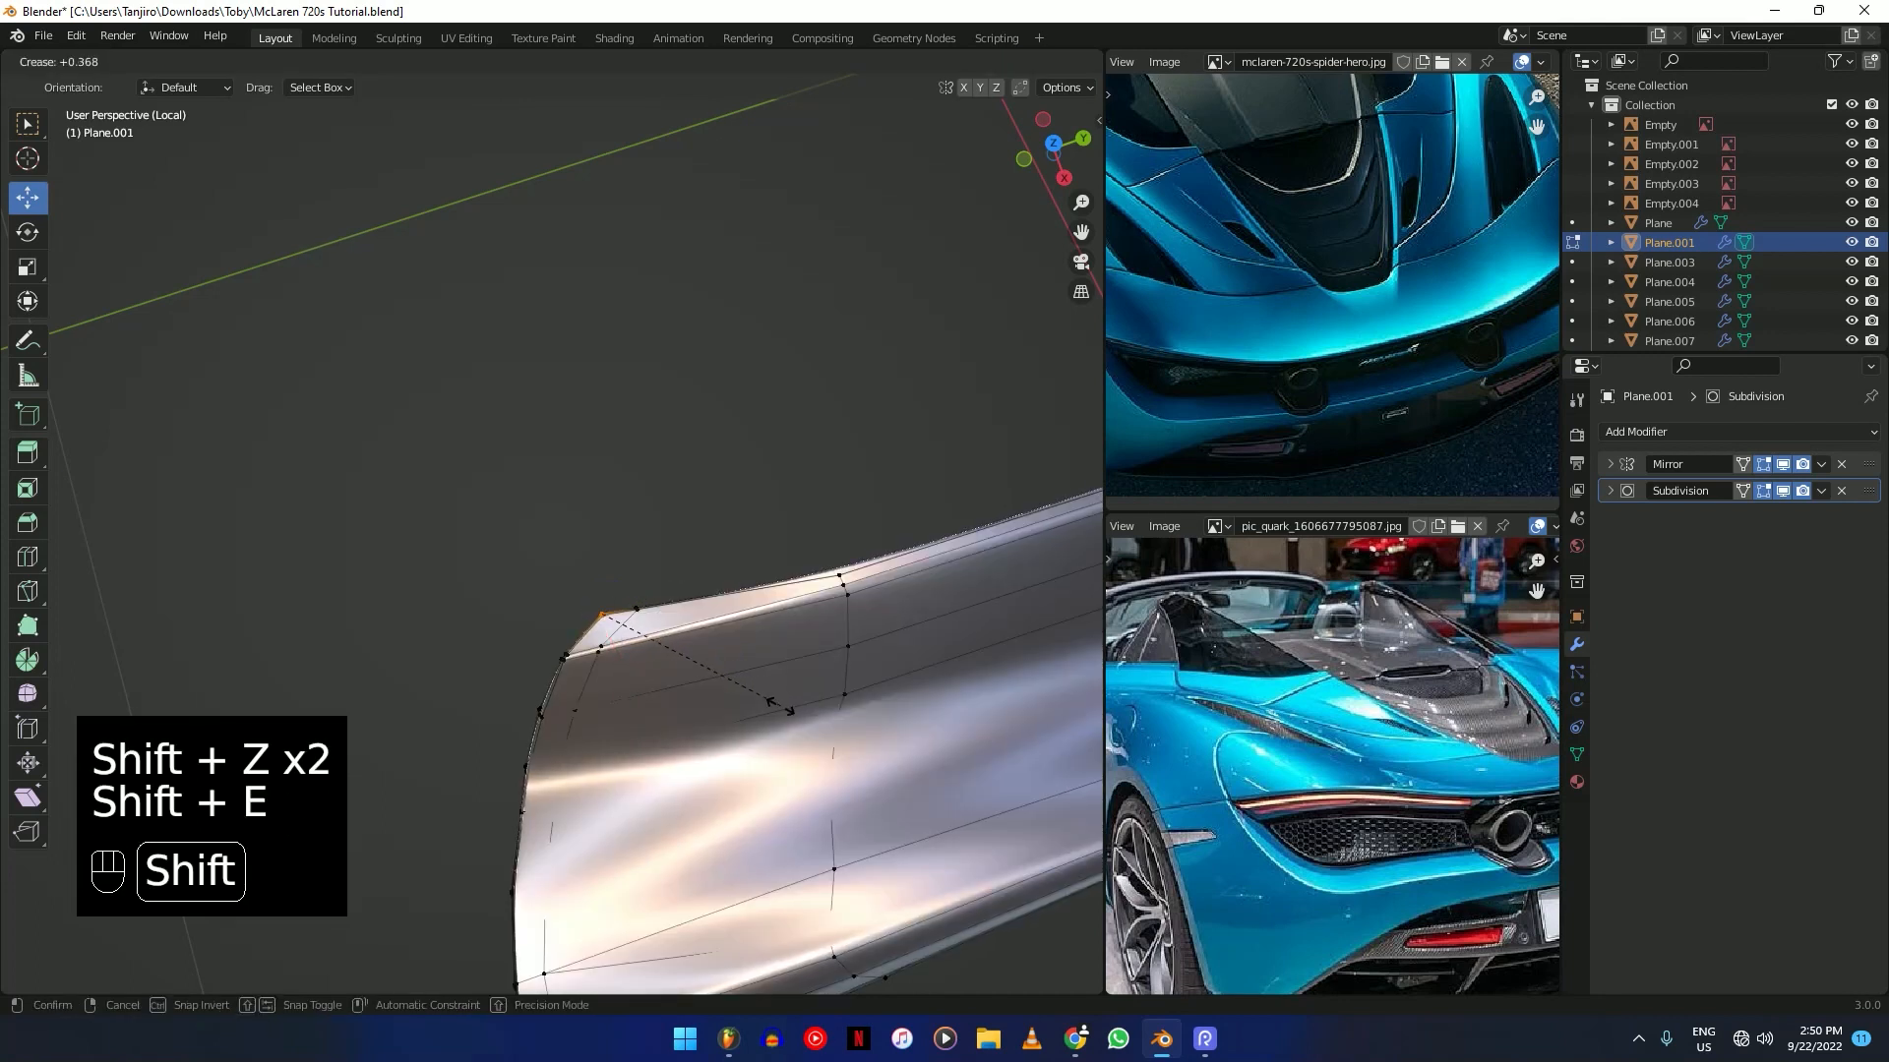
middle_click_drag(787, 721, 653, 463)
Cut a flipped Even supporting edge loop along the door's bottom edge, keeping it close to the rim.
key("shift+z")
left_click_drag(704, 564, 711, 574)
key("shift+z")
middle_click_drag(839, 479, 587, 540, "shift")
scroll(586, 540, "up", 4)
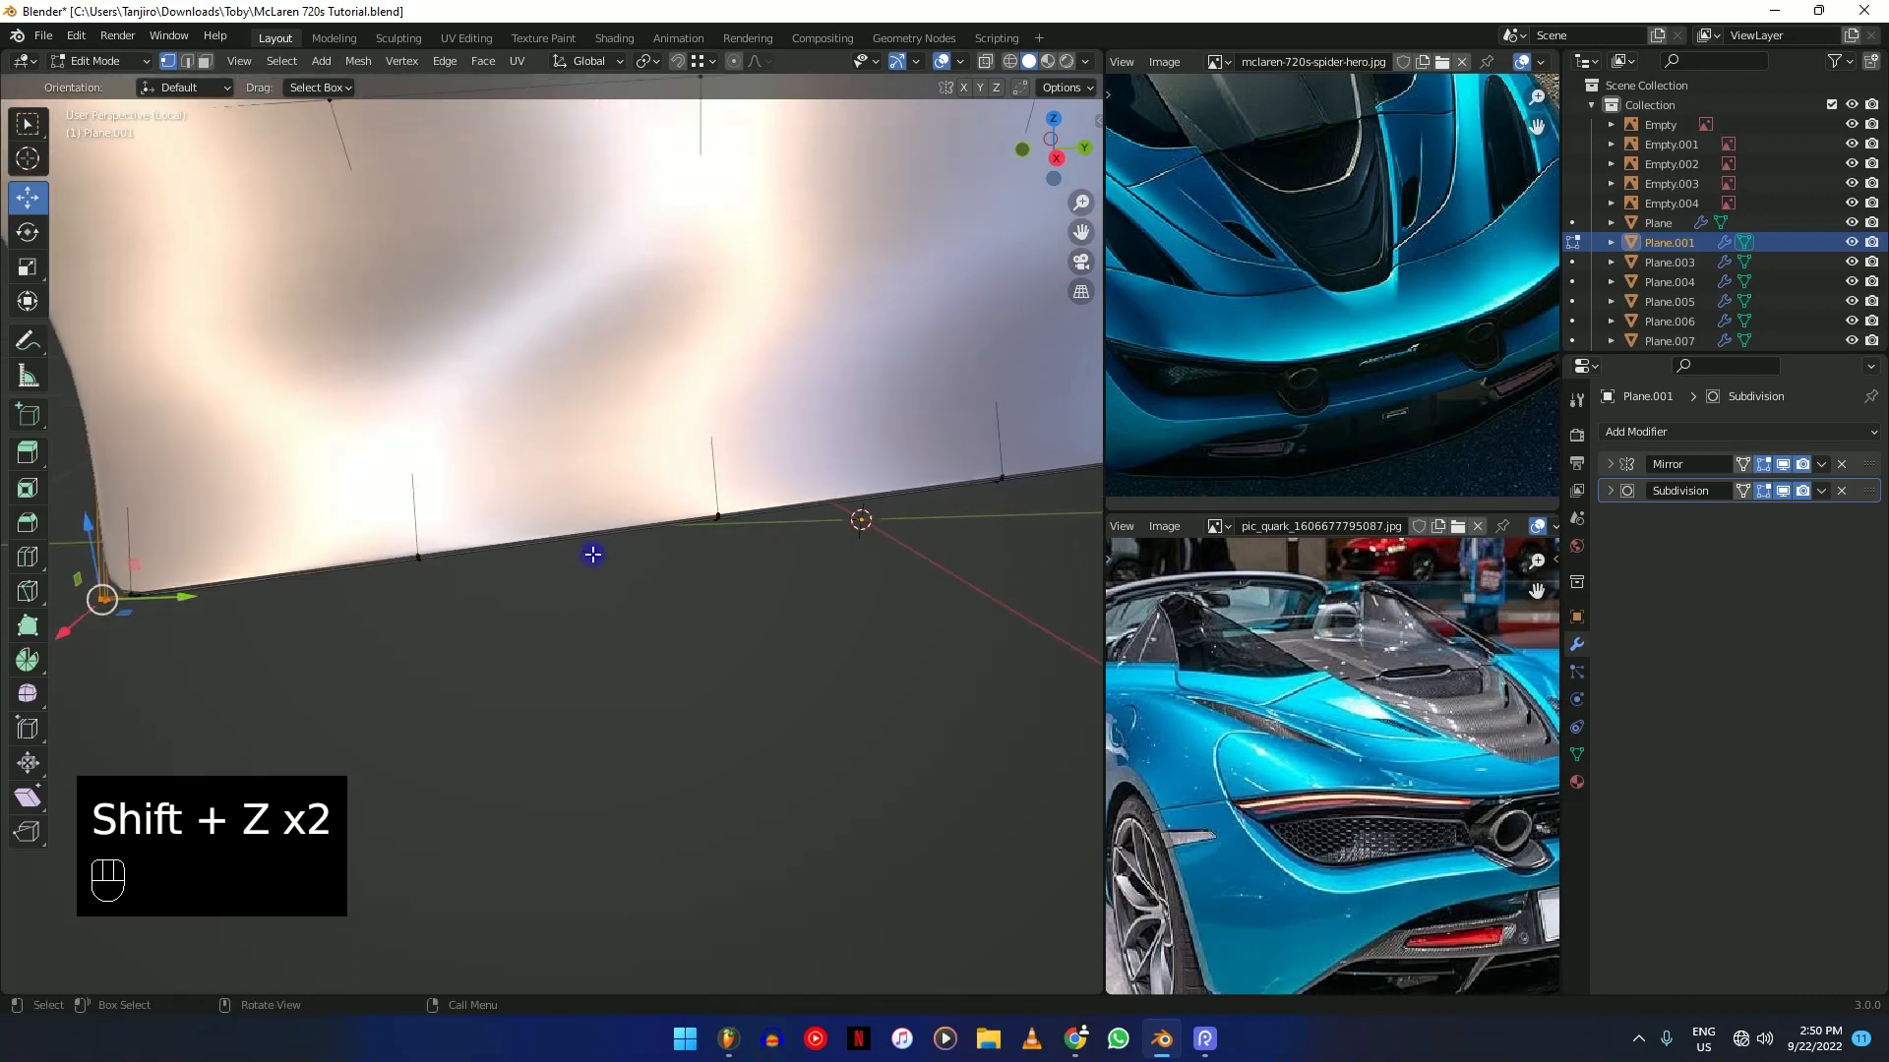
scroll(796, 544, "down", 7)
mouse_move(797, 544)
middle_mouse_down()
mouse_move(608, 519)
mouse_move(666, 615)
mouse_move(640, 603)
middle_mouse_up()
scroll(640, 603, "up", 8)
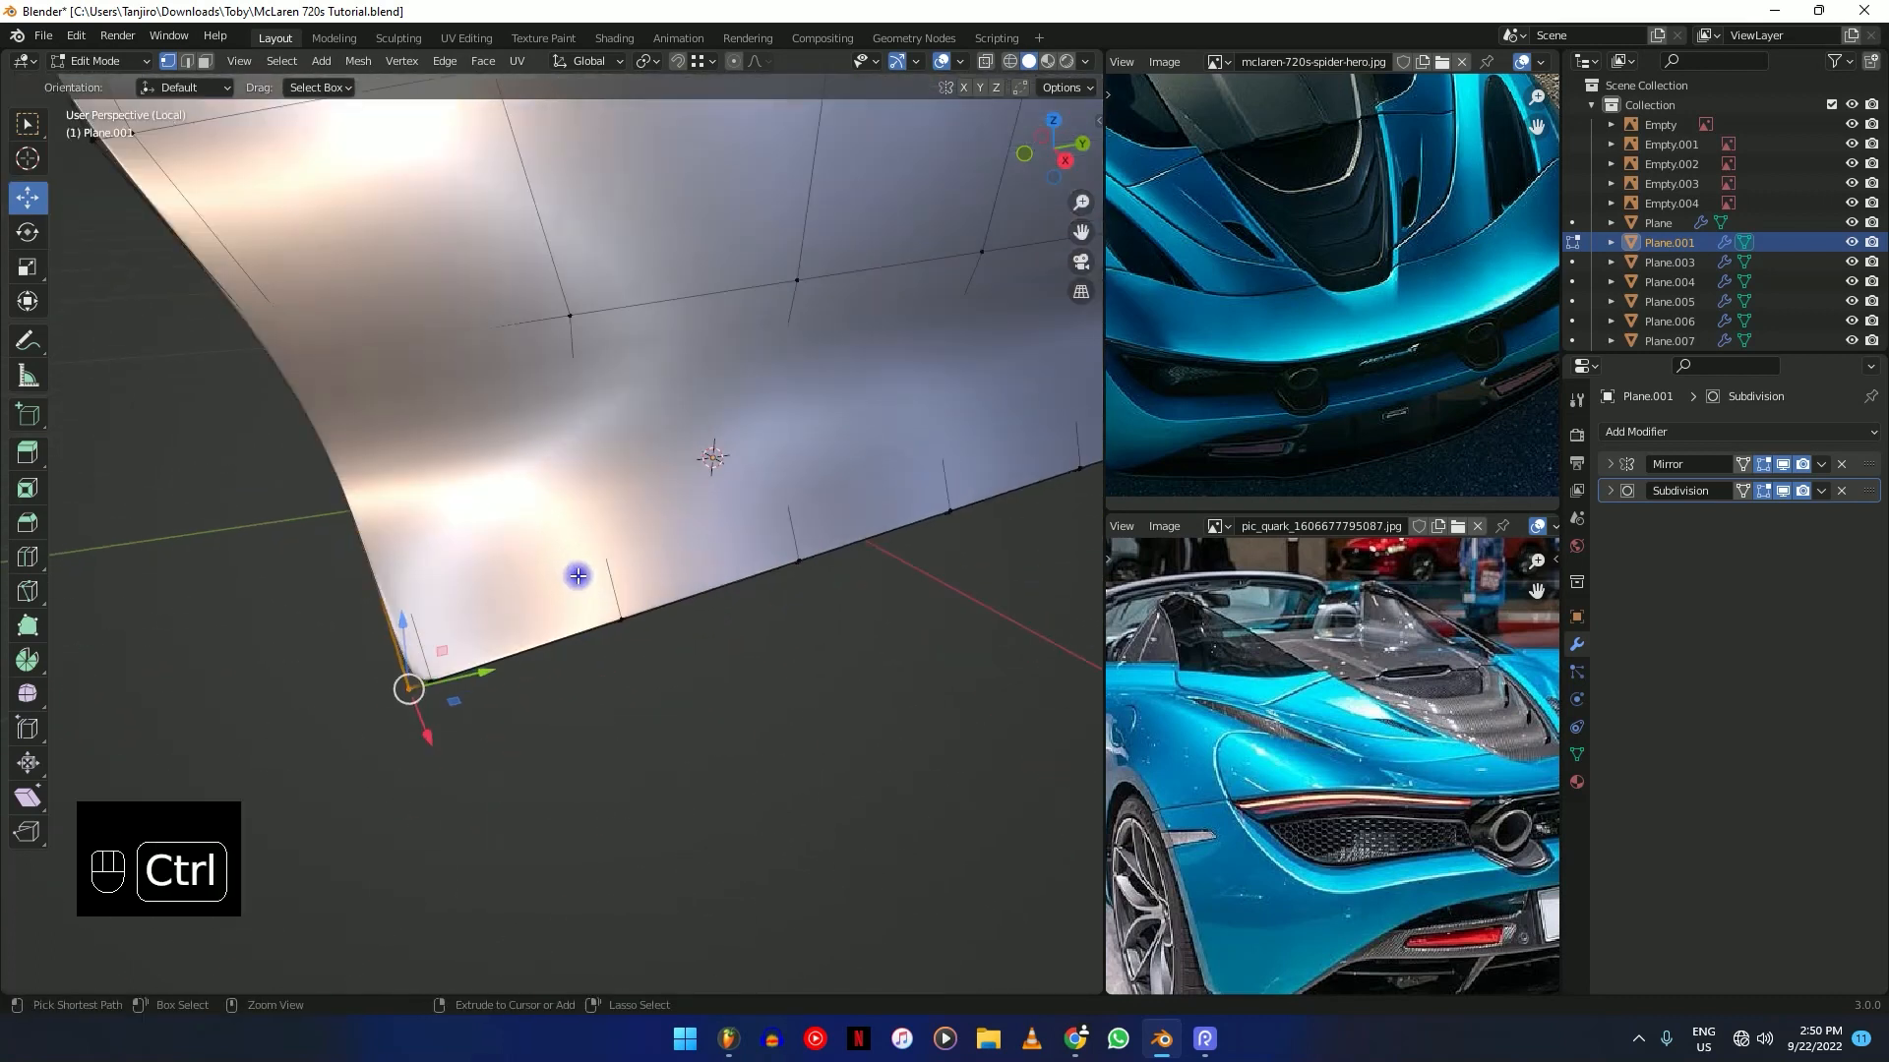
left_click(600, 572)
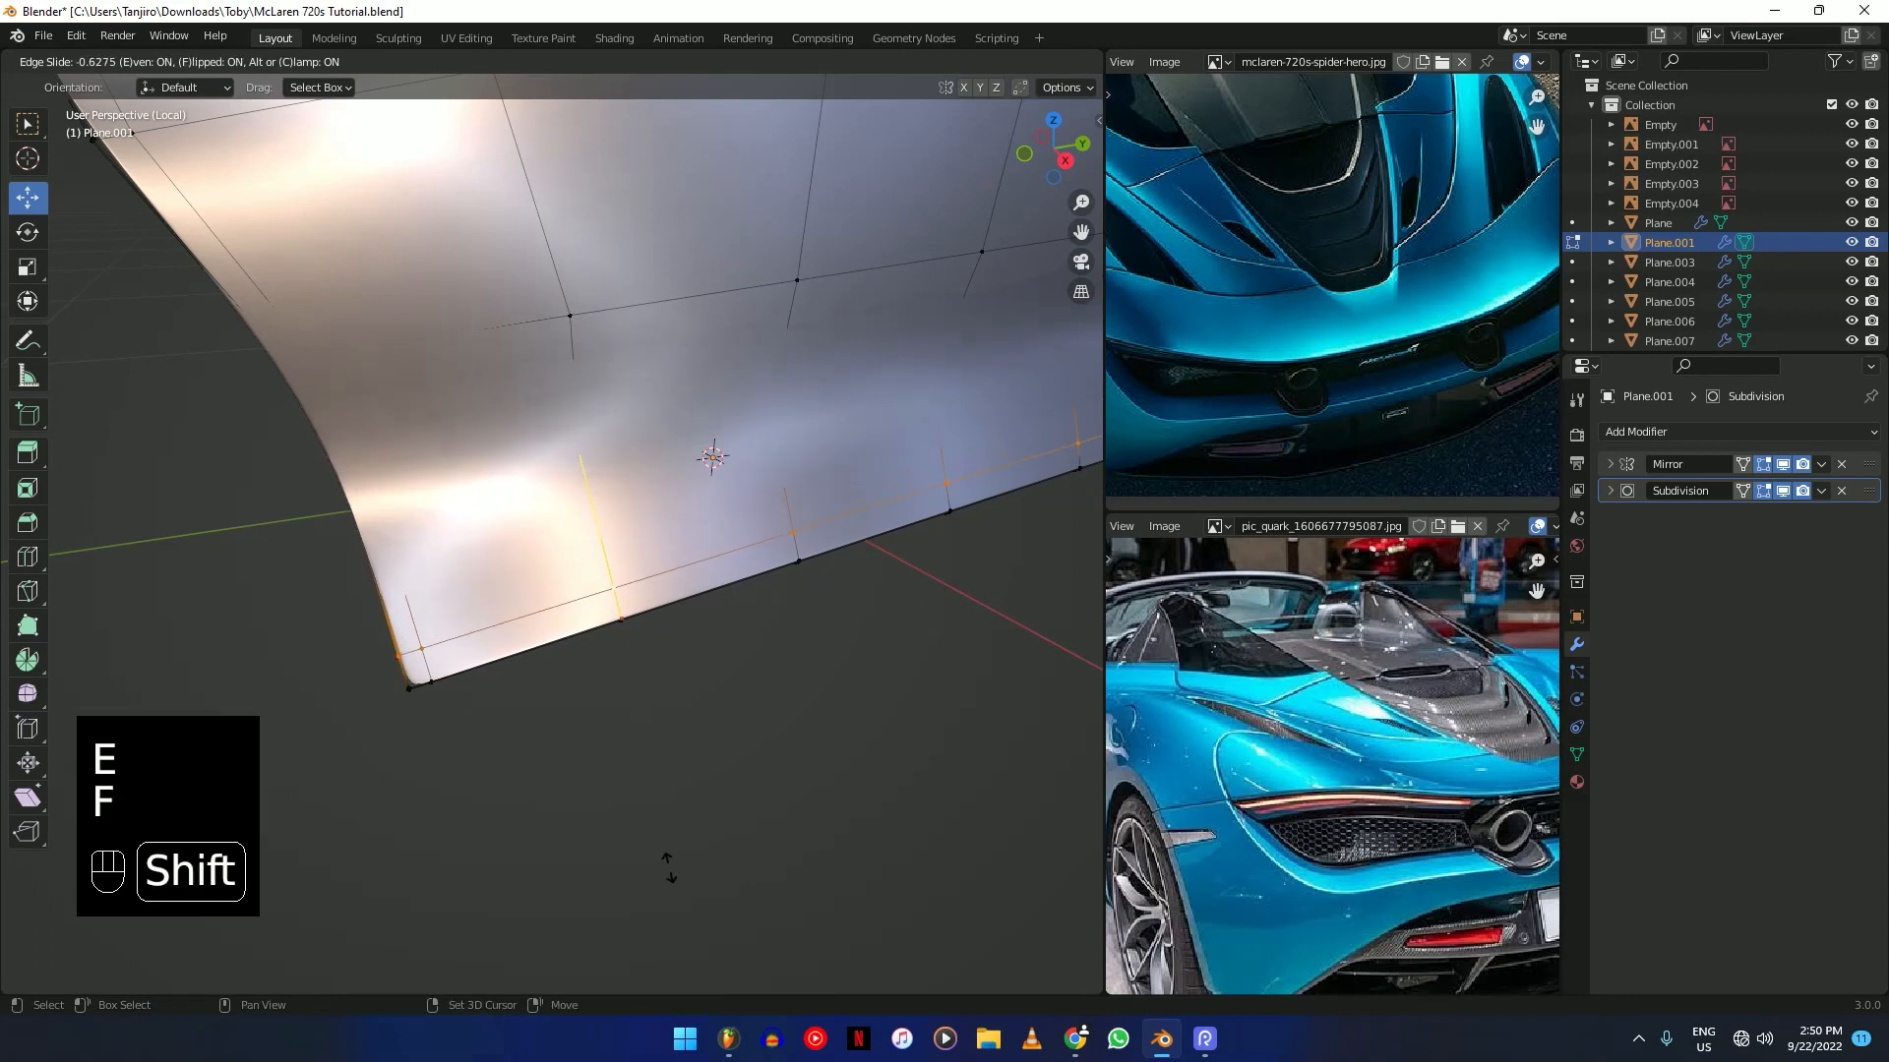
left_click(405, 725)
Select the rim edges at the door's lower front corner and crease them.
key("shift+z")
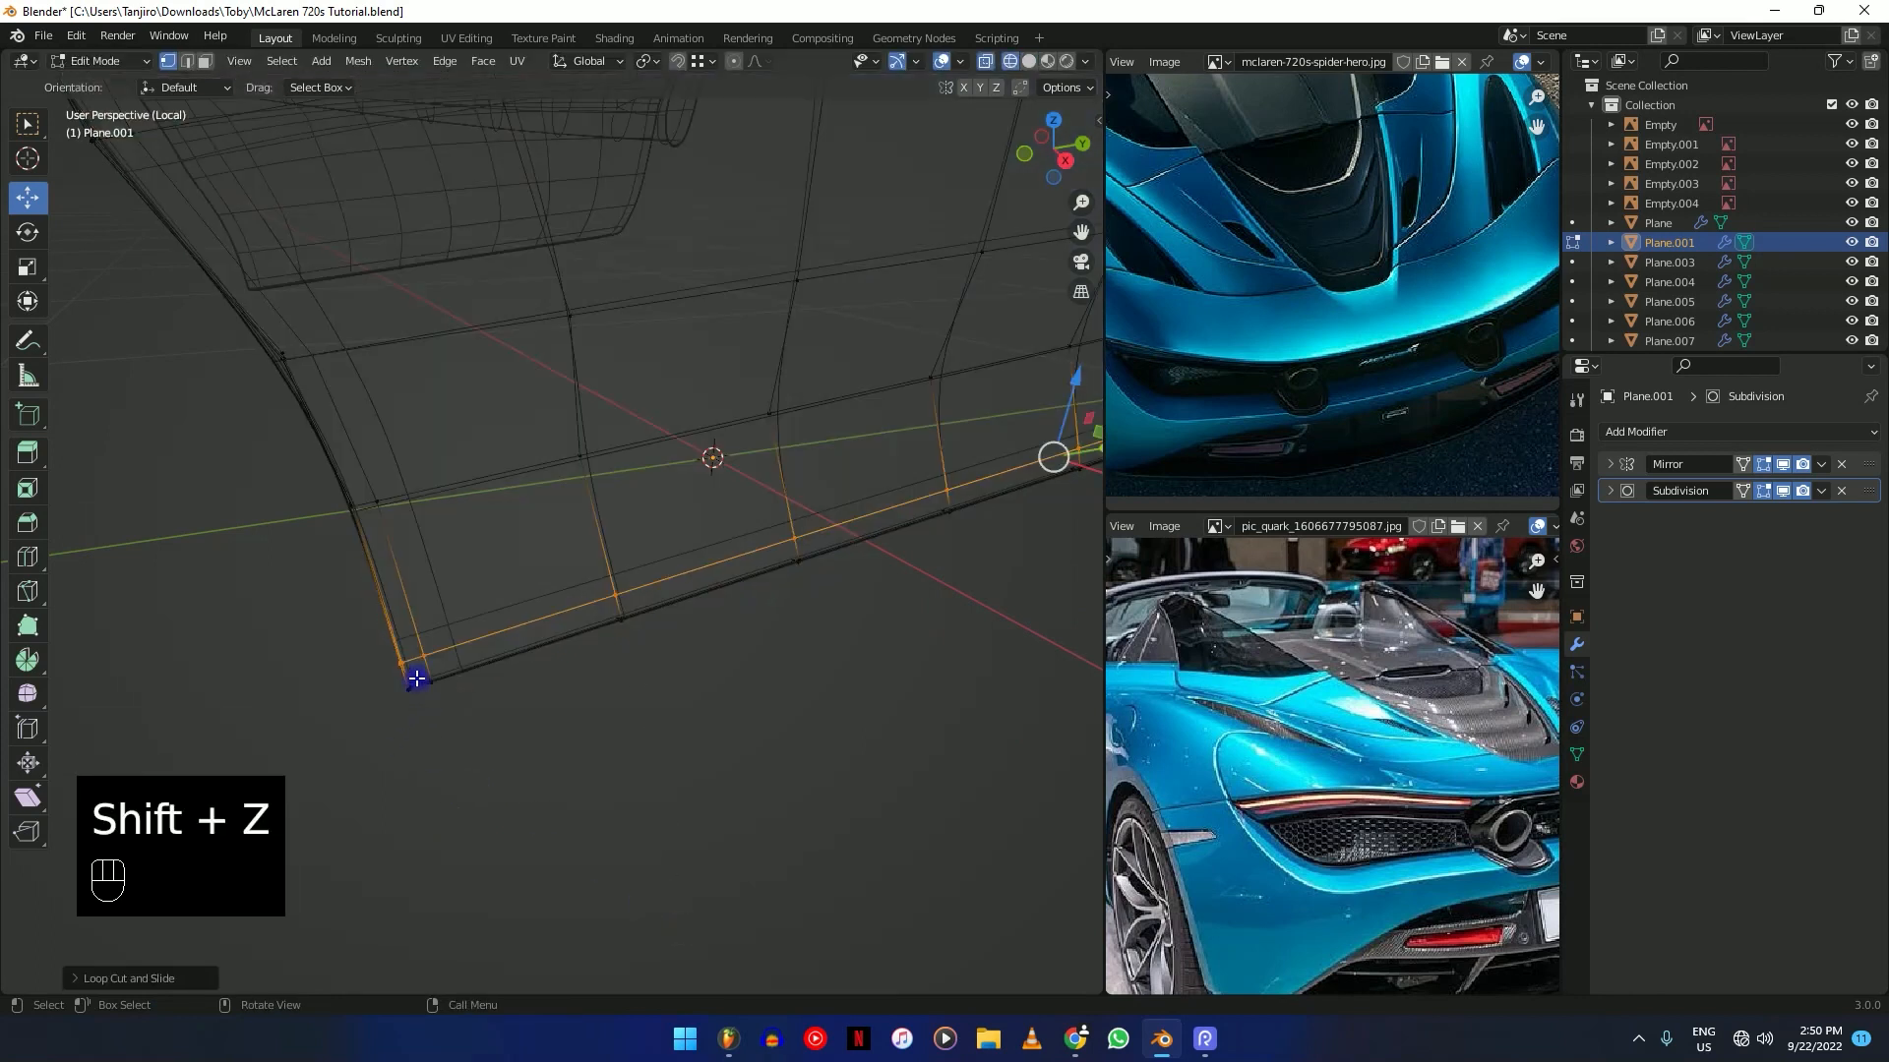
left_click(409, 688, "shift")
key("shift+z")
key("shift+e")
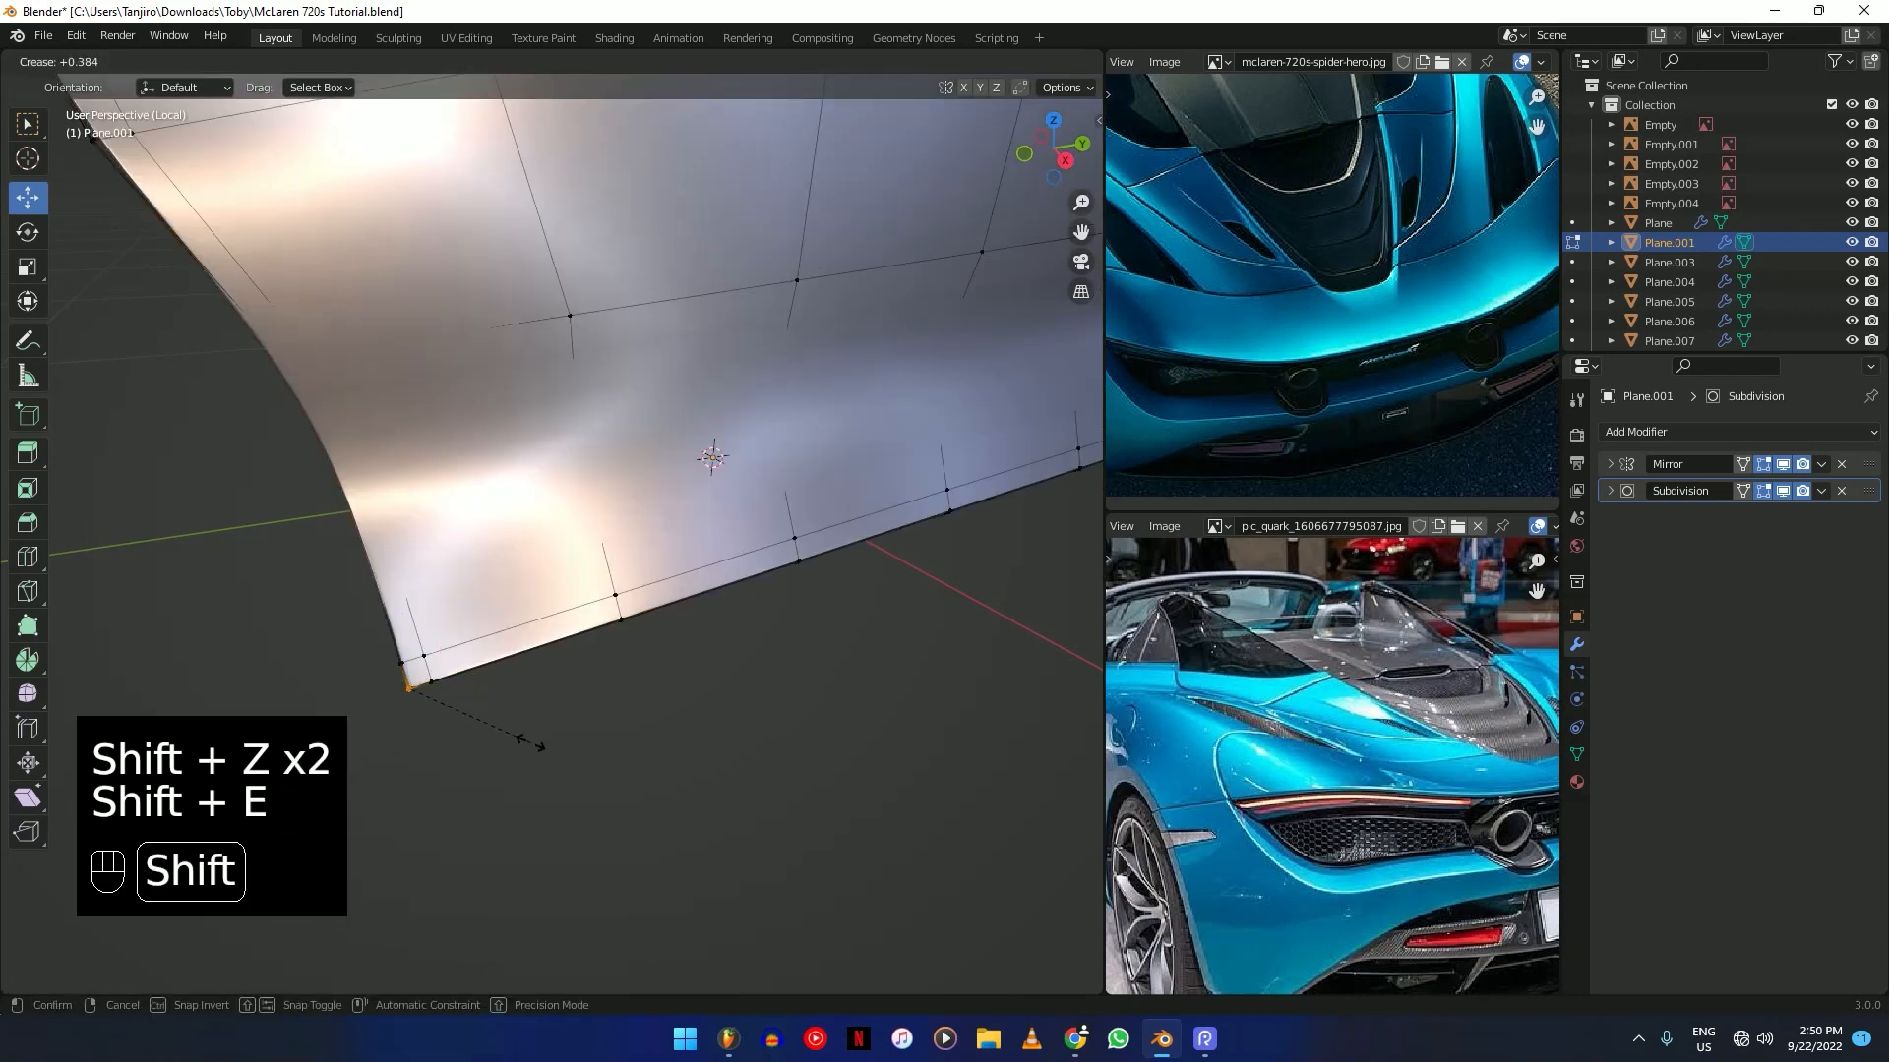
left_click(679, 676)
Cut a supporting edge loop across the door and slide it close to the rear edge.
scroll(839, 590, "down", 6)
middle_click_drag(839, 590, 713, 580)
middle_click_drag(846, 543, 575, 660, "shift")
scroll(686, 607, "up", 4)
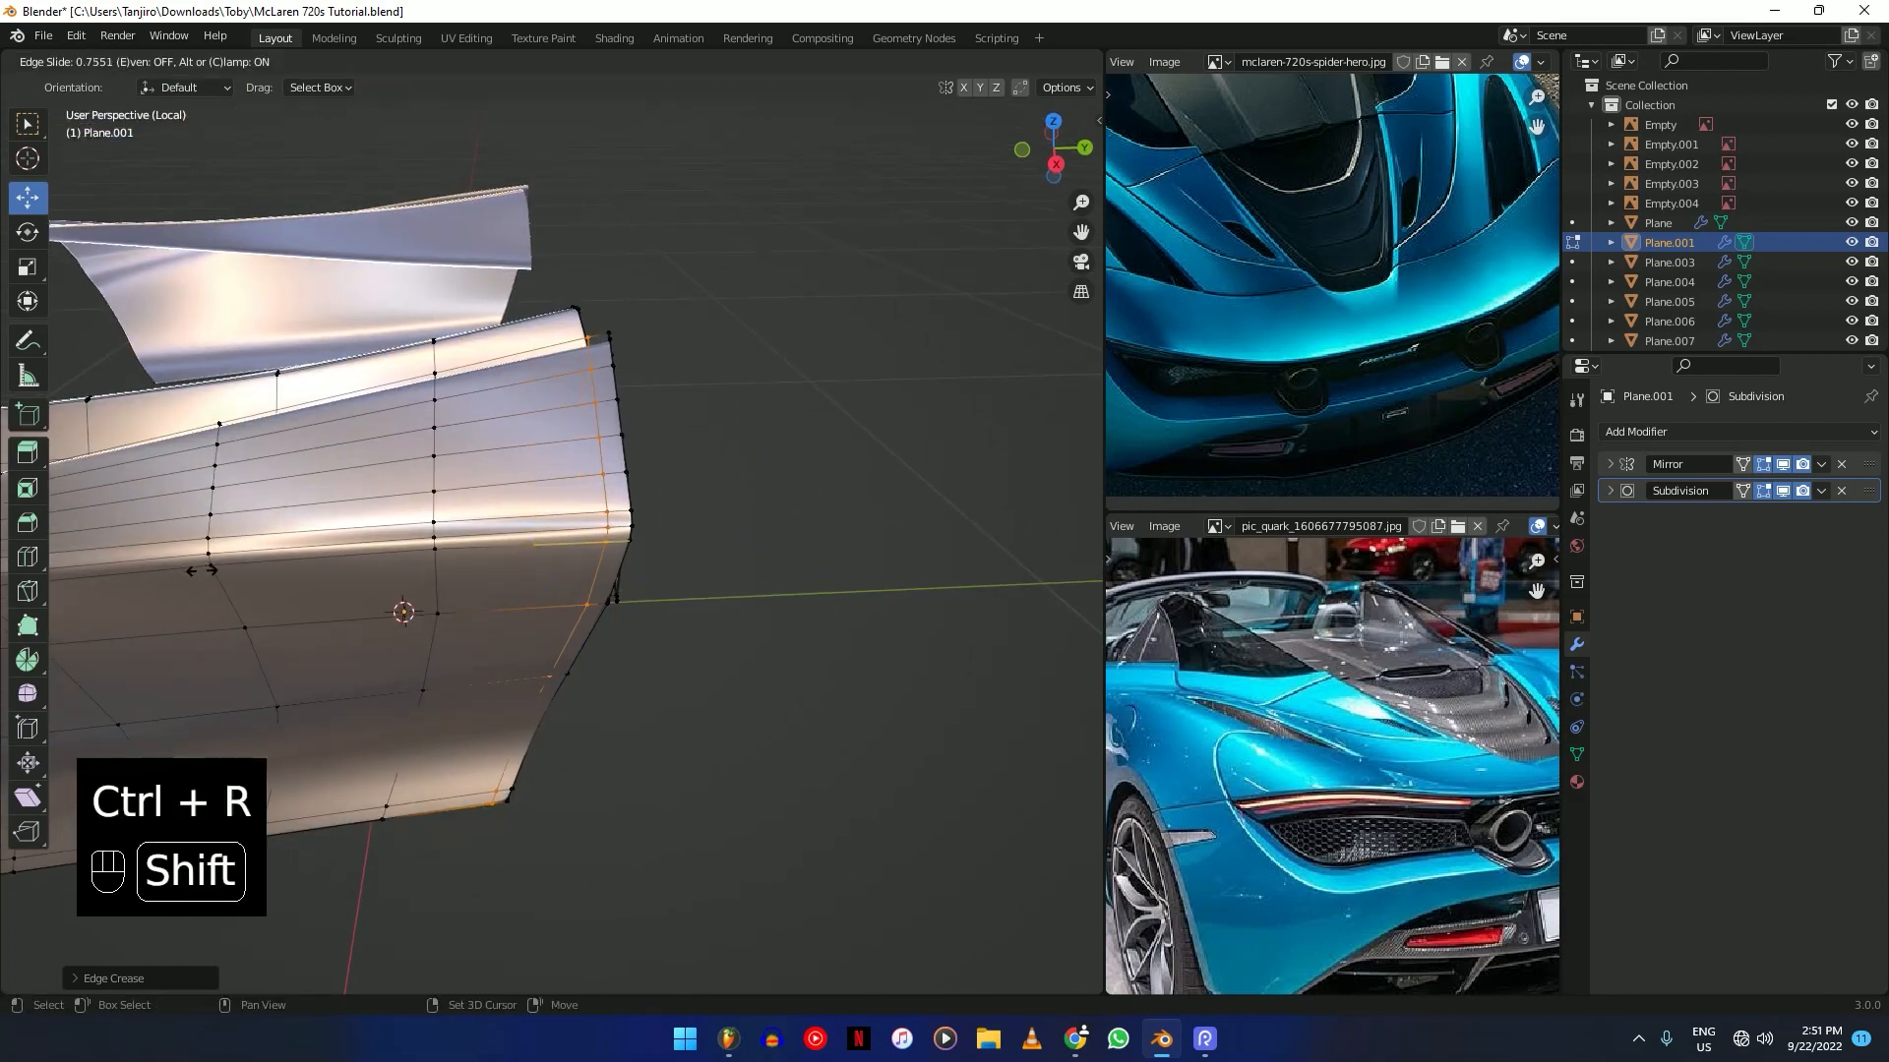
middle_click_drag(430, 620, 733, 514)
Continue the rear supporting loop from its end vertex to the neighbouring edge with a Knife cut.
key("shift+z")
scroll(700, 590, "up", 4)
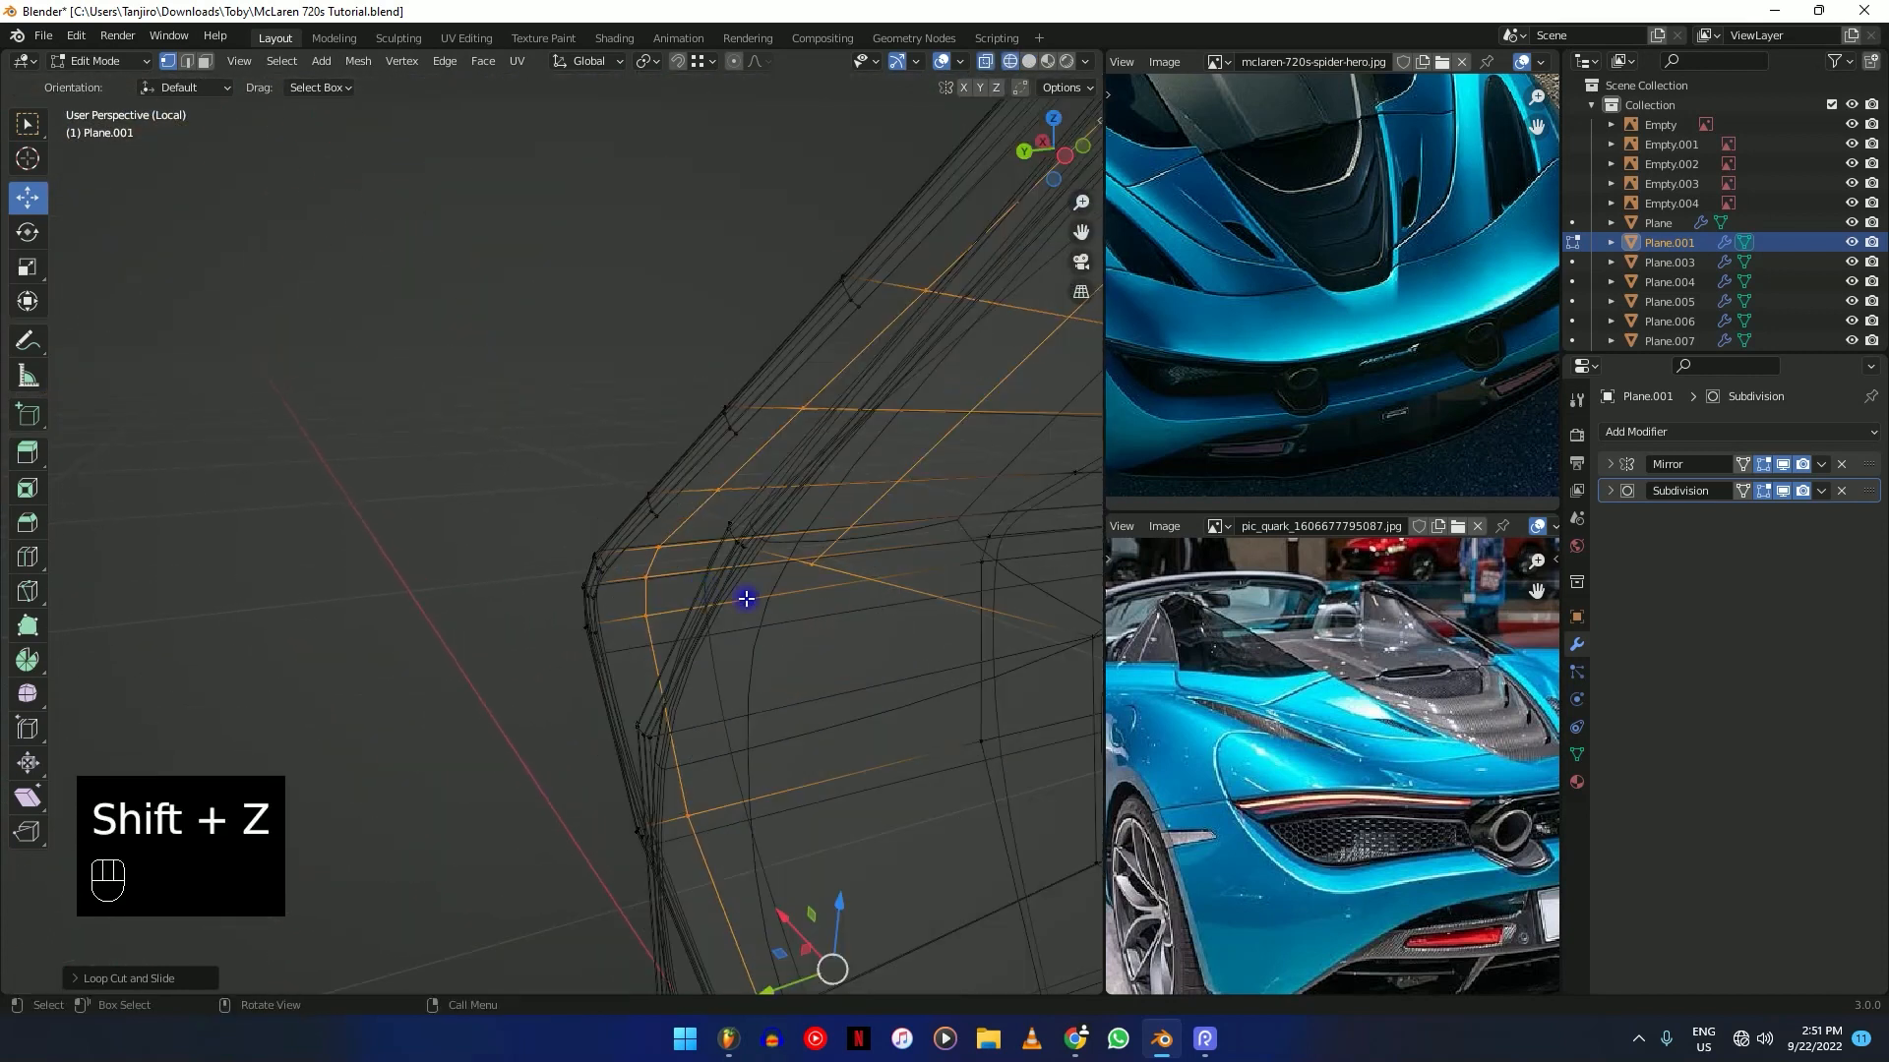
left_click(809, 566)
middle_click_drag(856, 608, 843, 561, "shift")
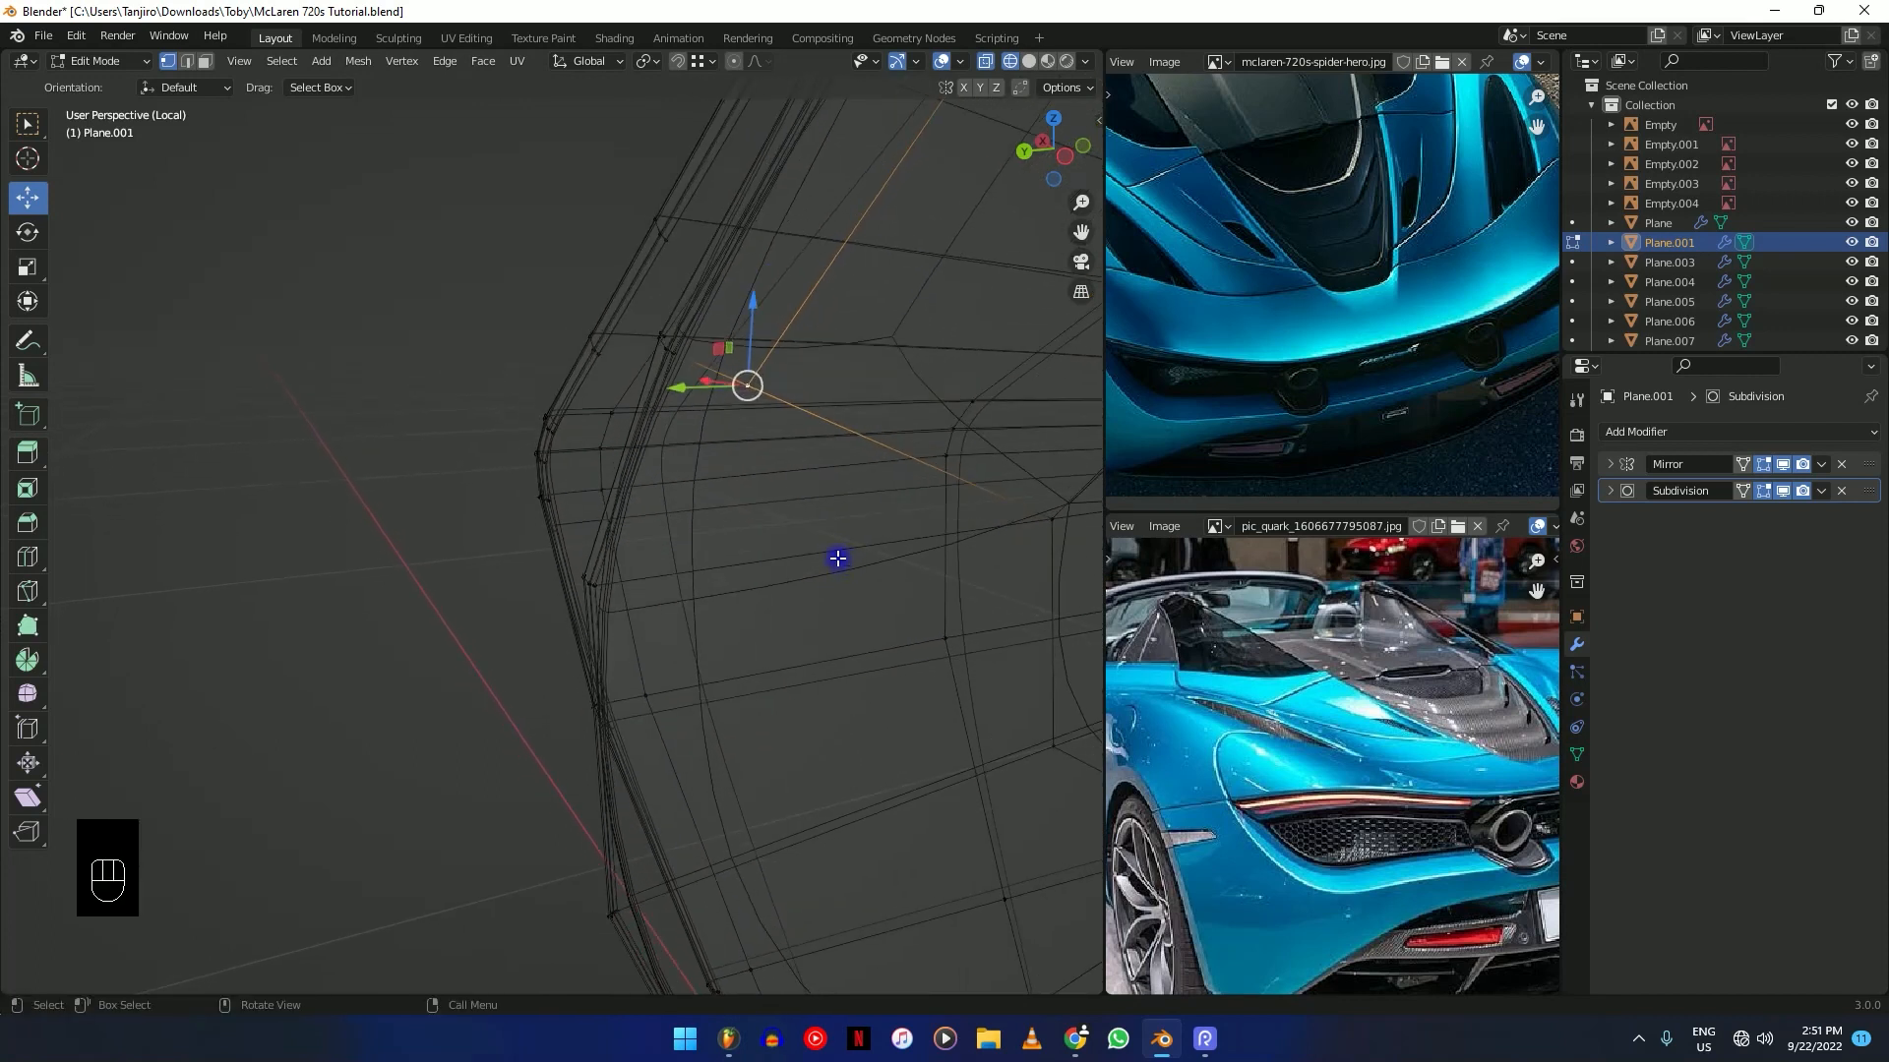
left_click(687, 567)
key("Return")
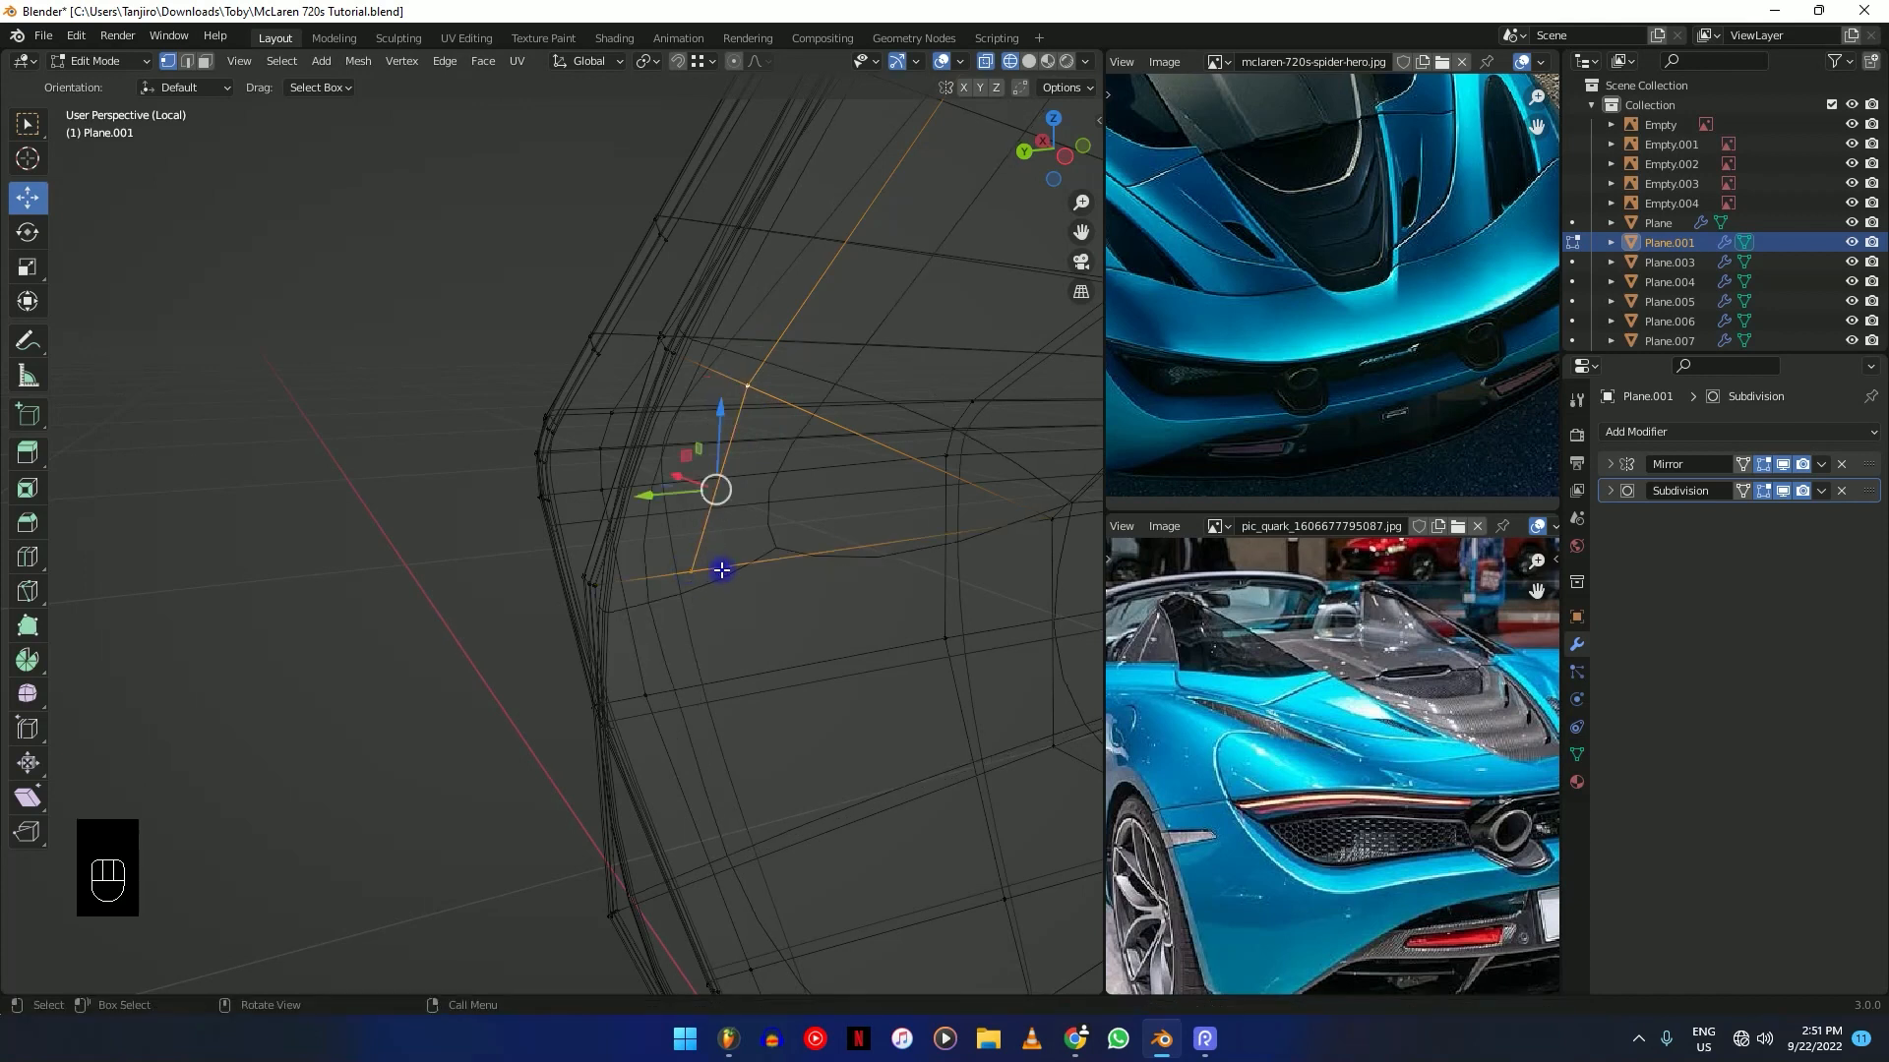
Cut a flipped supporting loop near the rear edge of the door's inner lip and select the two facing loop-end vertices.
key("shift+z")
mouse_move(738, 624)
middle_mouse_down()
mouse_move(662, 569)
mouse_move(725, 581)
mouse_move(852, 499)
middle_mouse_up()
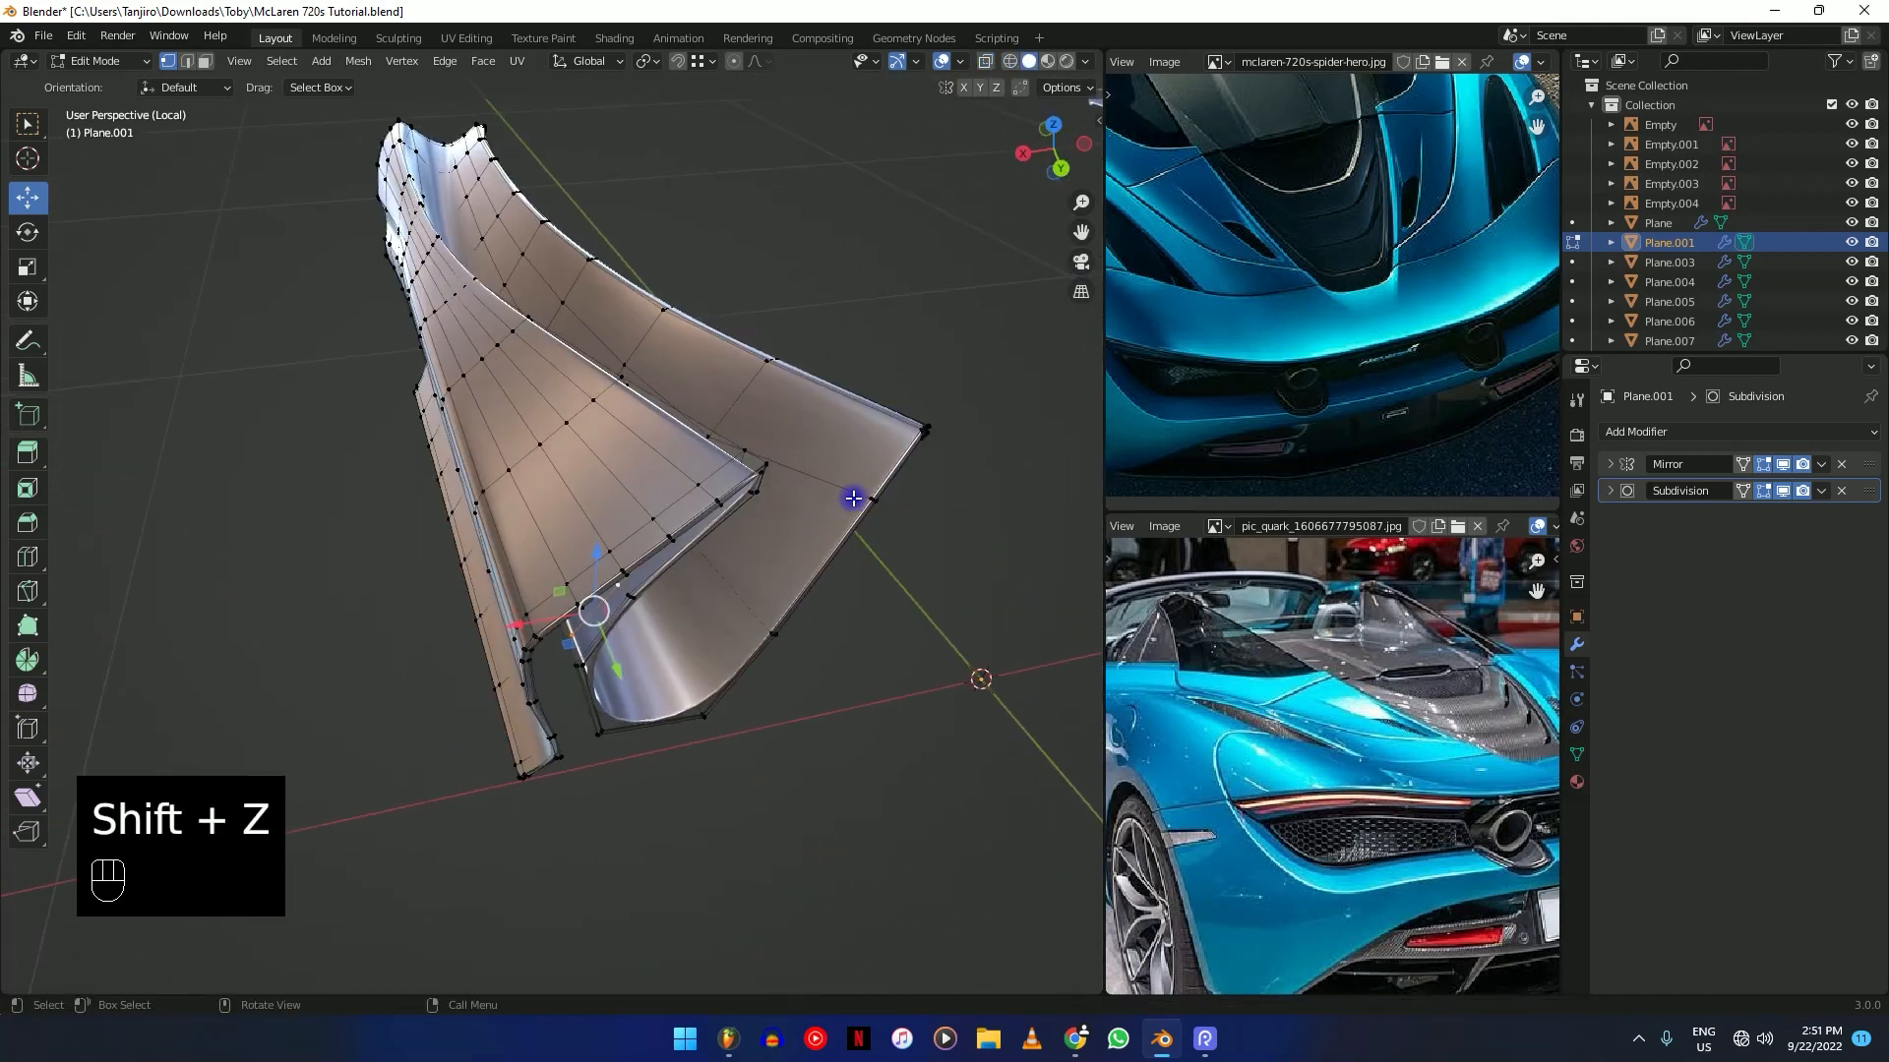
key("ctrl+r")
left_click(852, 486)
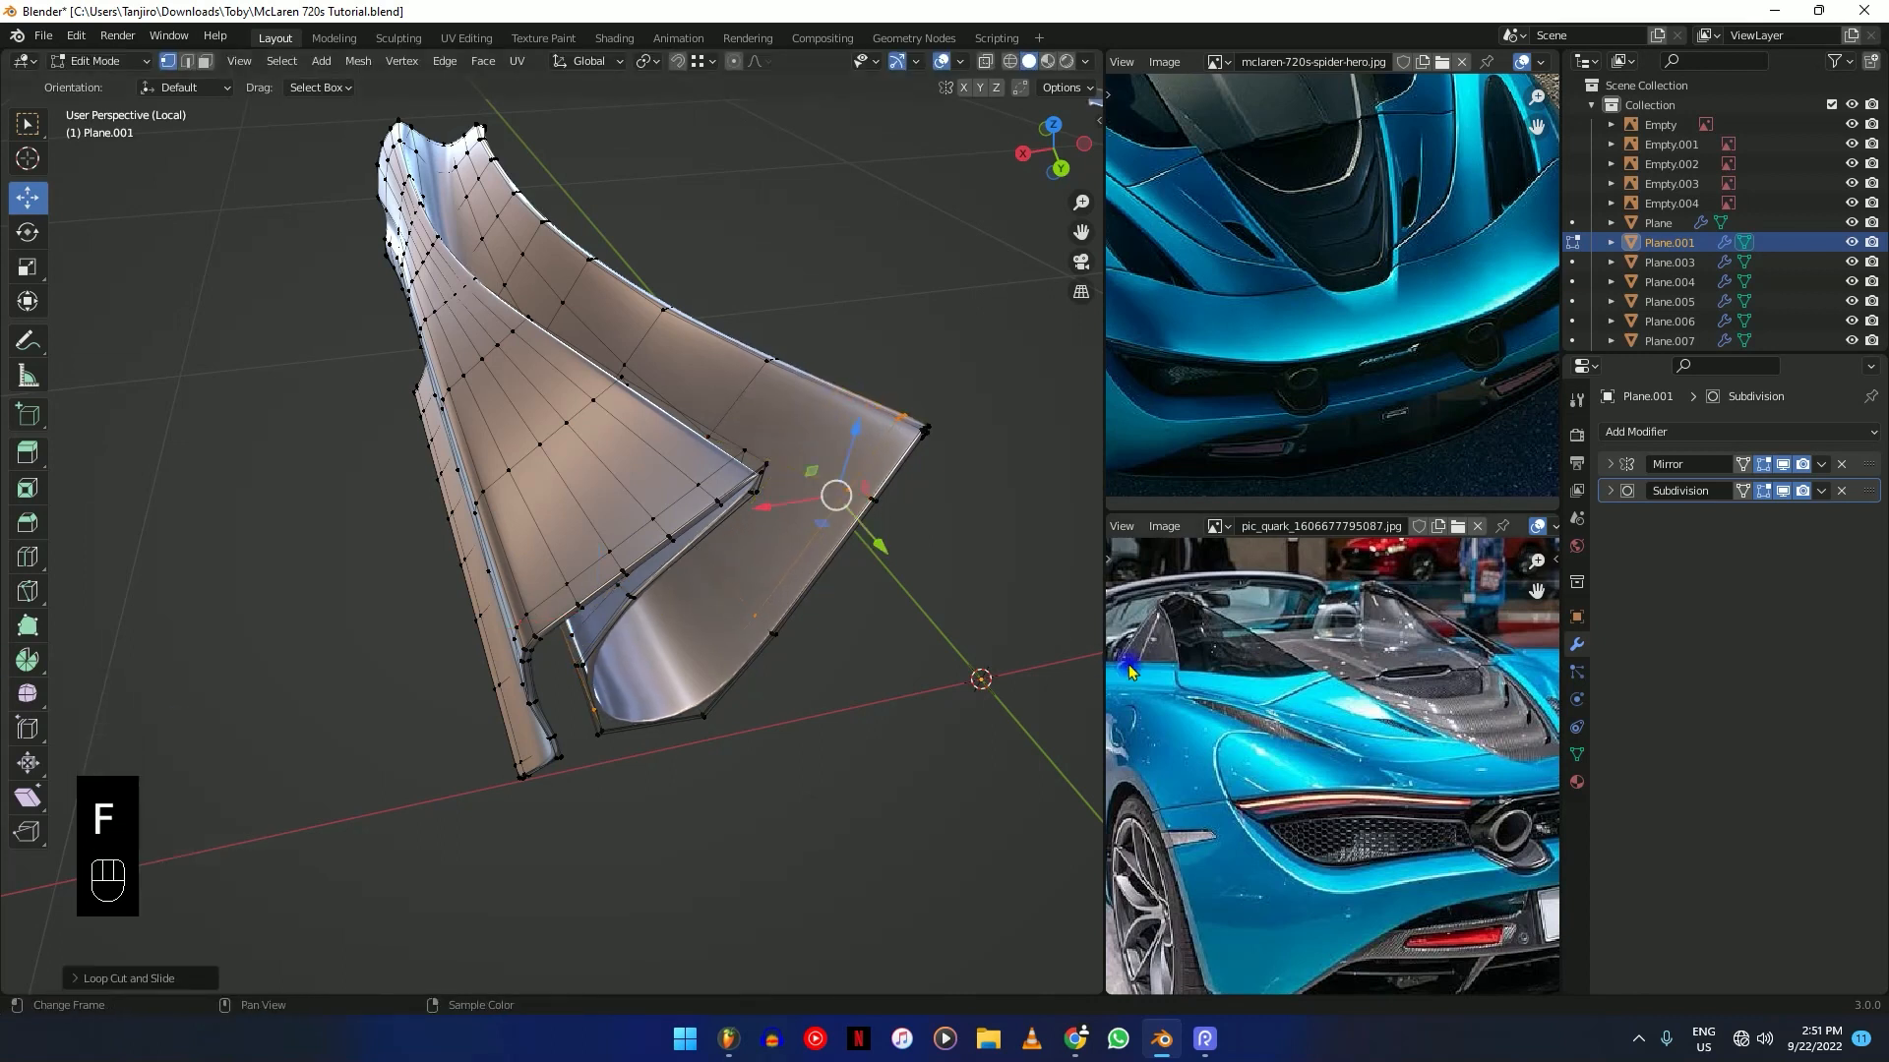
middle_click_drag(917, 576, 548, 603)
scroll(581, 581, "up", 3)
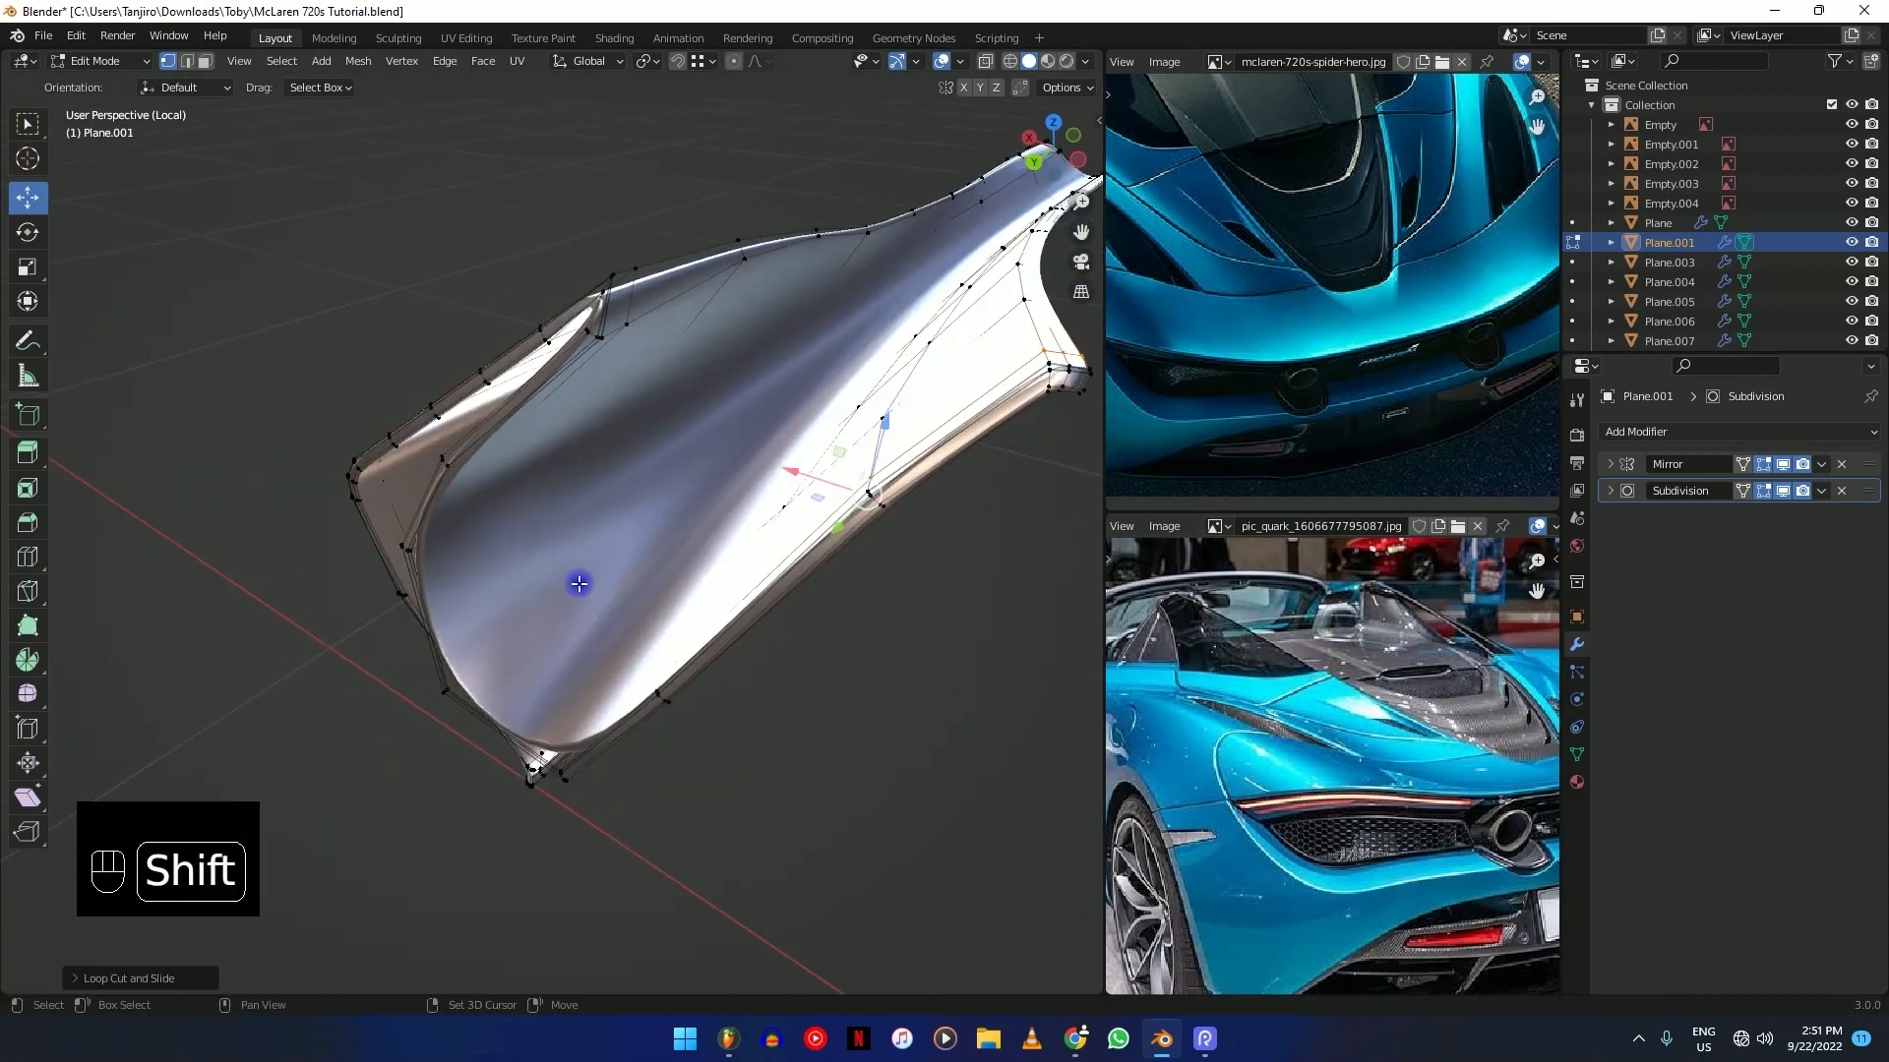
key("shift+z")
middle_click_drag(424, 779, 453, 696)
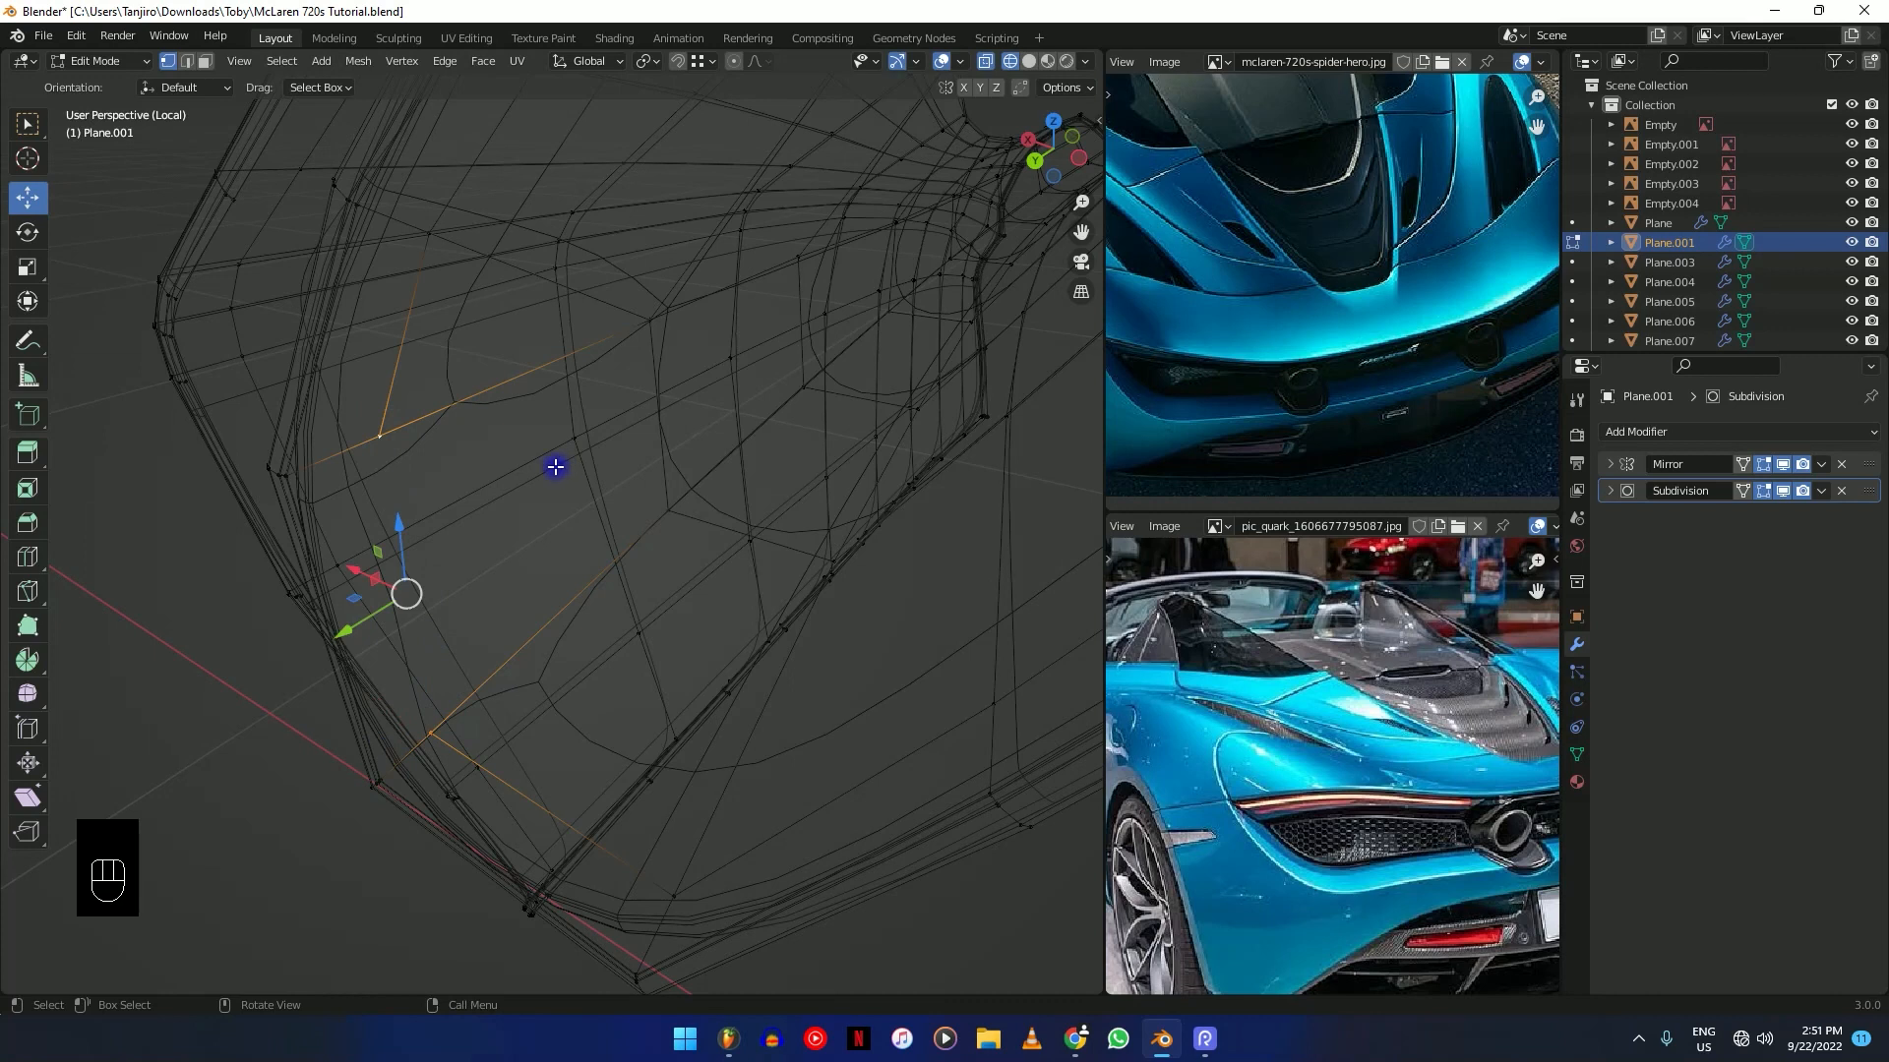
Select the rim edges at the door's upper rear corner and crease them.
scroll(629, 493, "down", 4)
middle_click_drag(822, 561, 669, 581)
middle_click_drag(669, 580, 649, 600, "shift")
middle_click_drag(650, 600, 728, 551)
middle_click_drag(728, 551, 876, 528, "shift")
key("shift+z")
key("shift+z")
scroll(610, 540, "up", 2)
left_click_drag(660, 561, 661, 562)
Crease the rim edges at the door's lower rear corner.
key("shift+z")
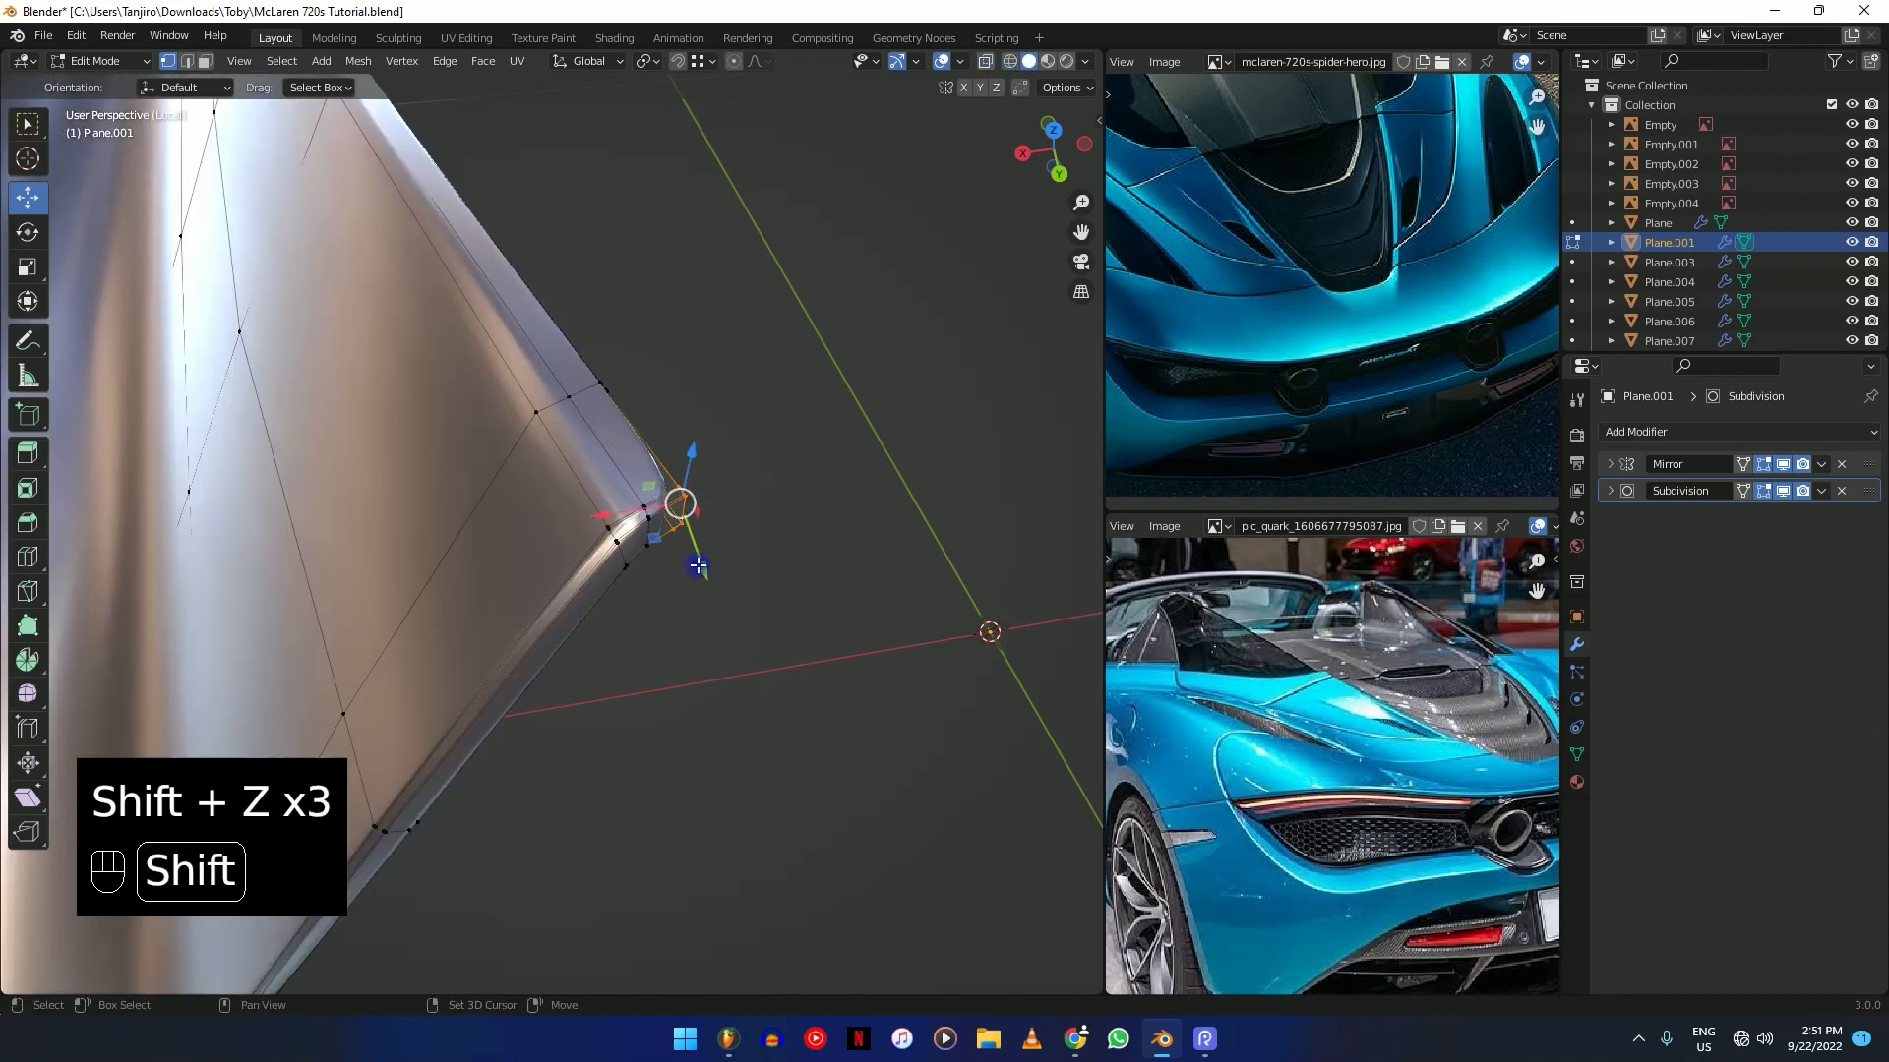
key("shift+e")
scroll(732, 620, "down", 3)
middle_click_drag(651, 615, 801, 624)
middle_click_drag(797, 747, 793, 633, "shift")
scroll(787, 654, "up", 2)
key("shift+z")
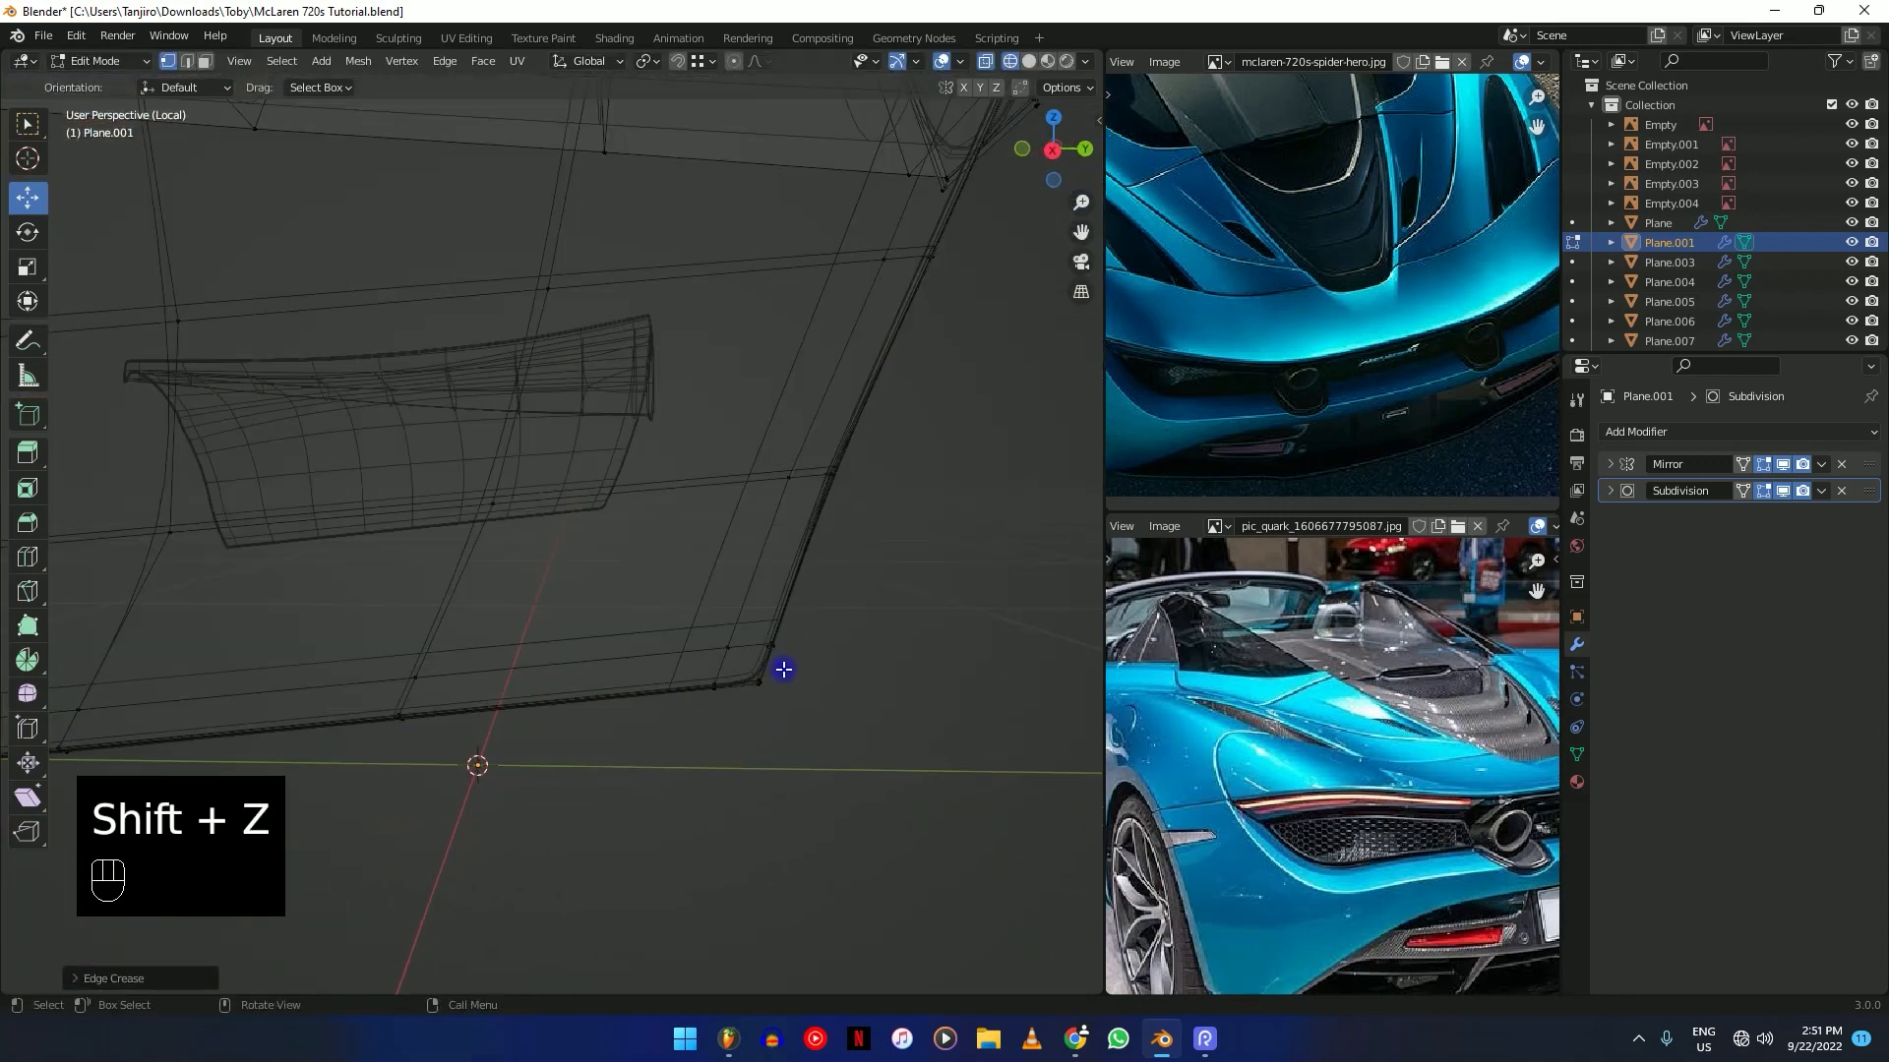
key("shift+z")
key("shift+e")
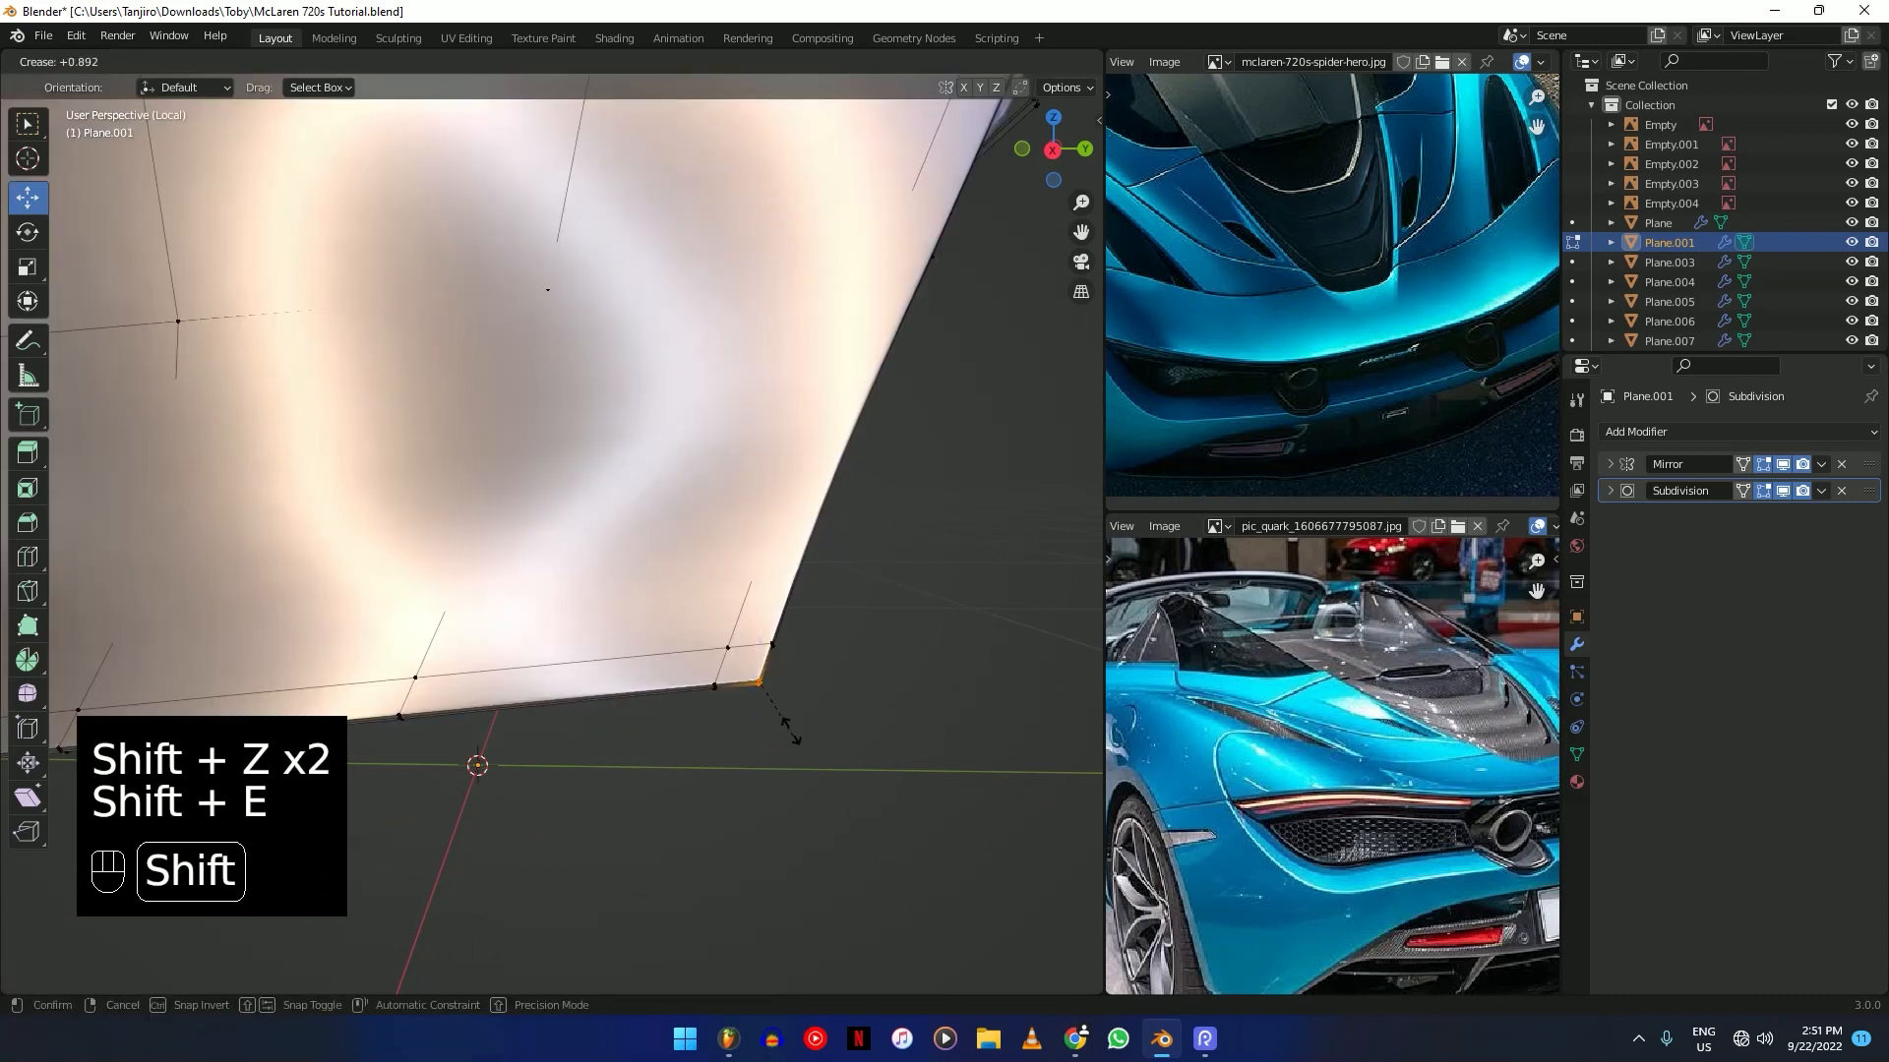
Leave local view and Edit Mode to compare the finished door with the surrounding body panels.
scroll(498, 624, "down", 3)
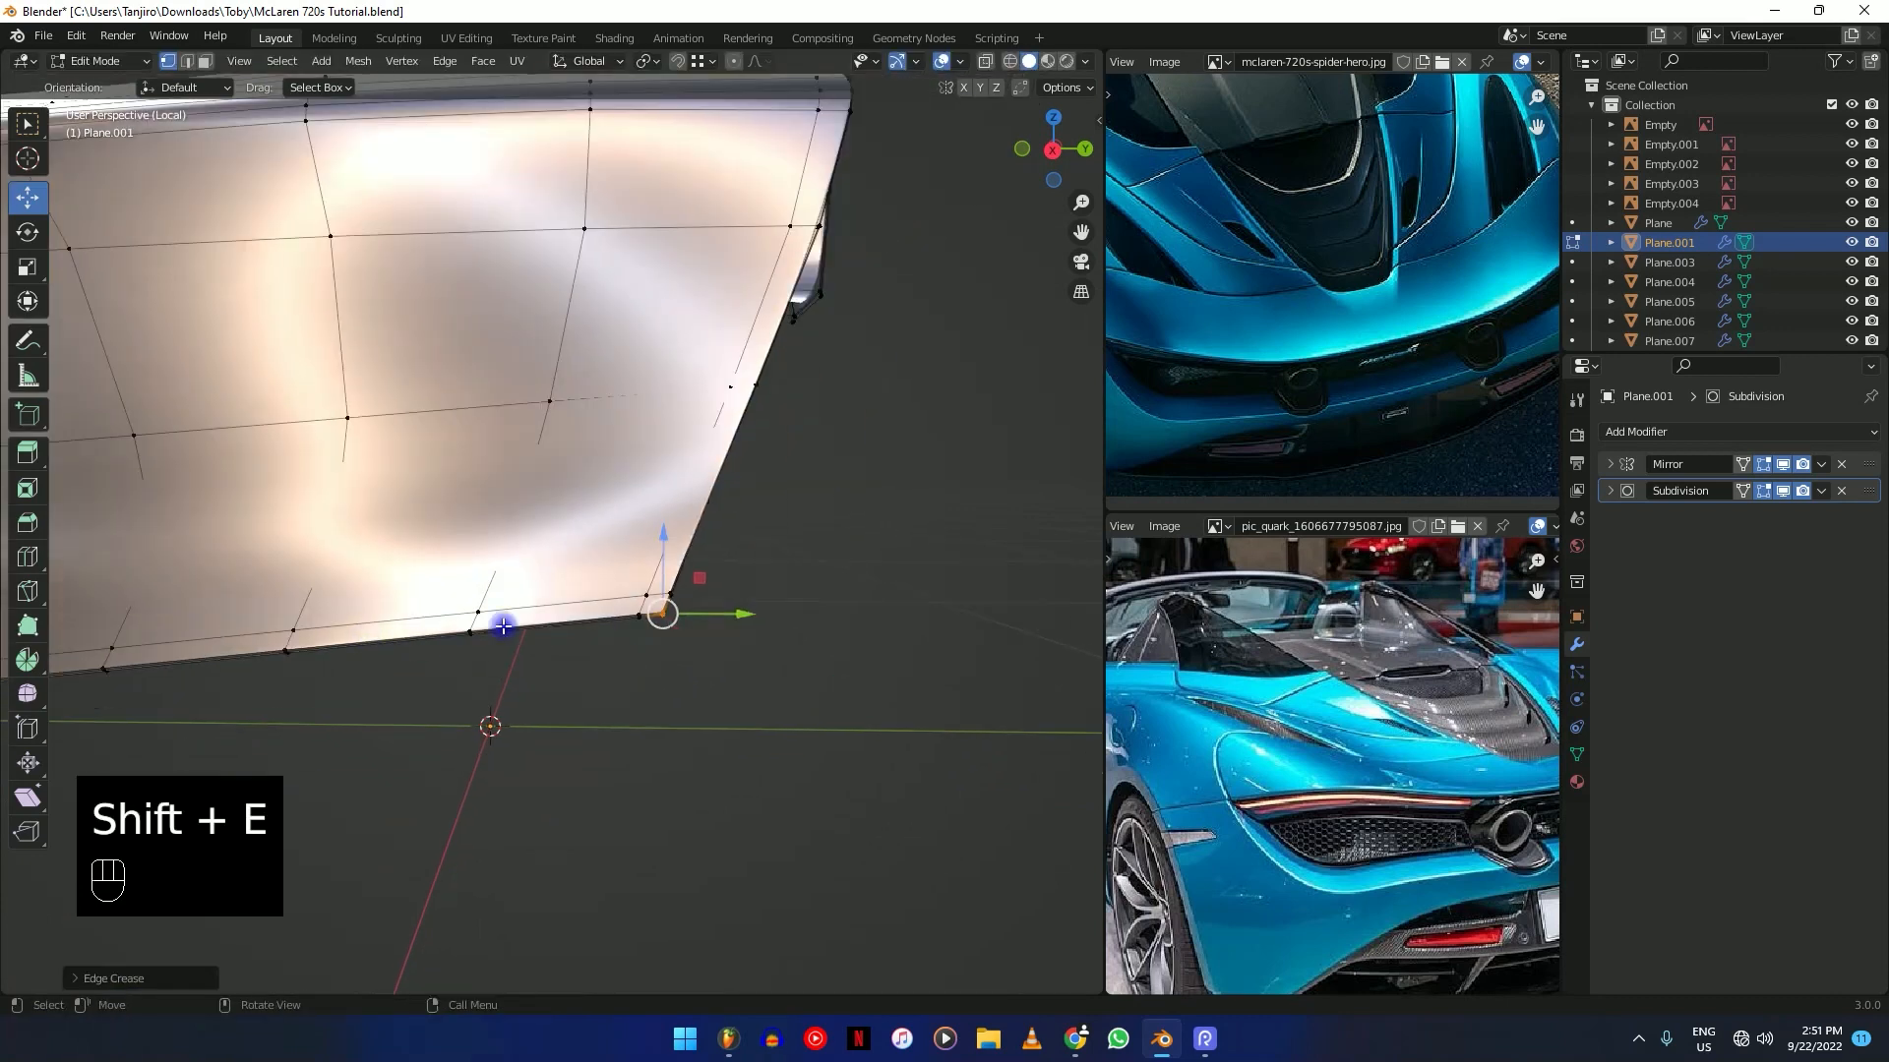
key("slash")
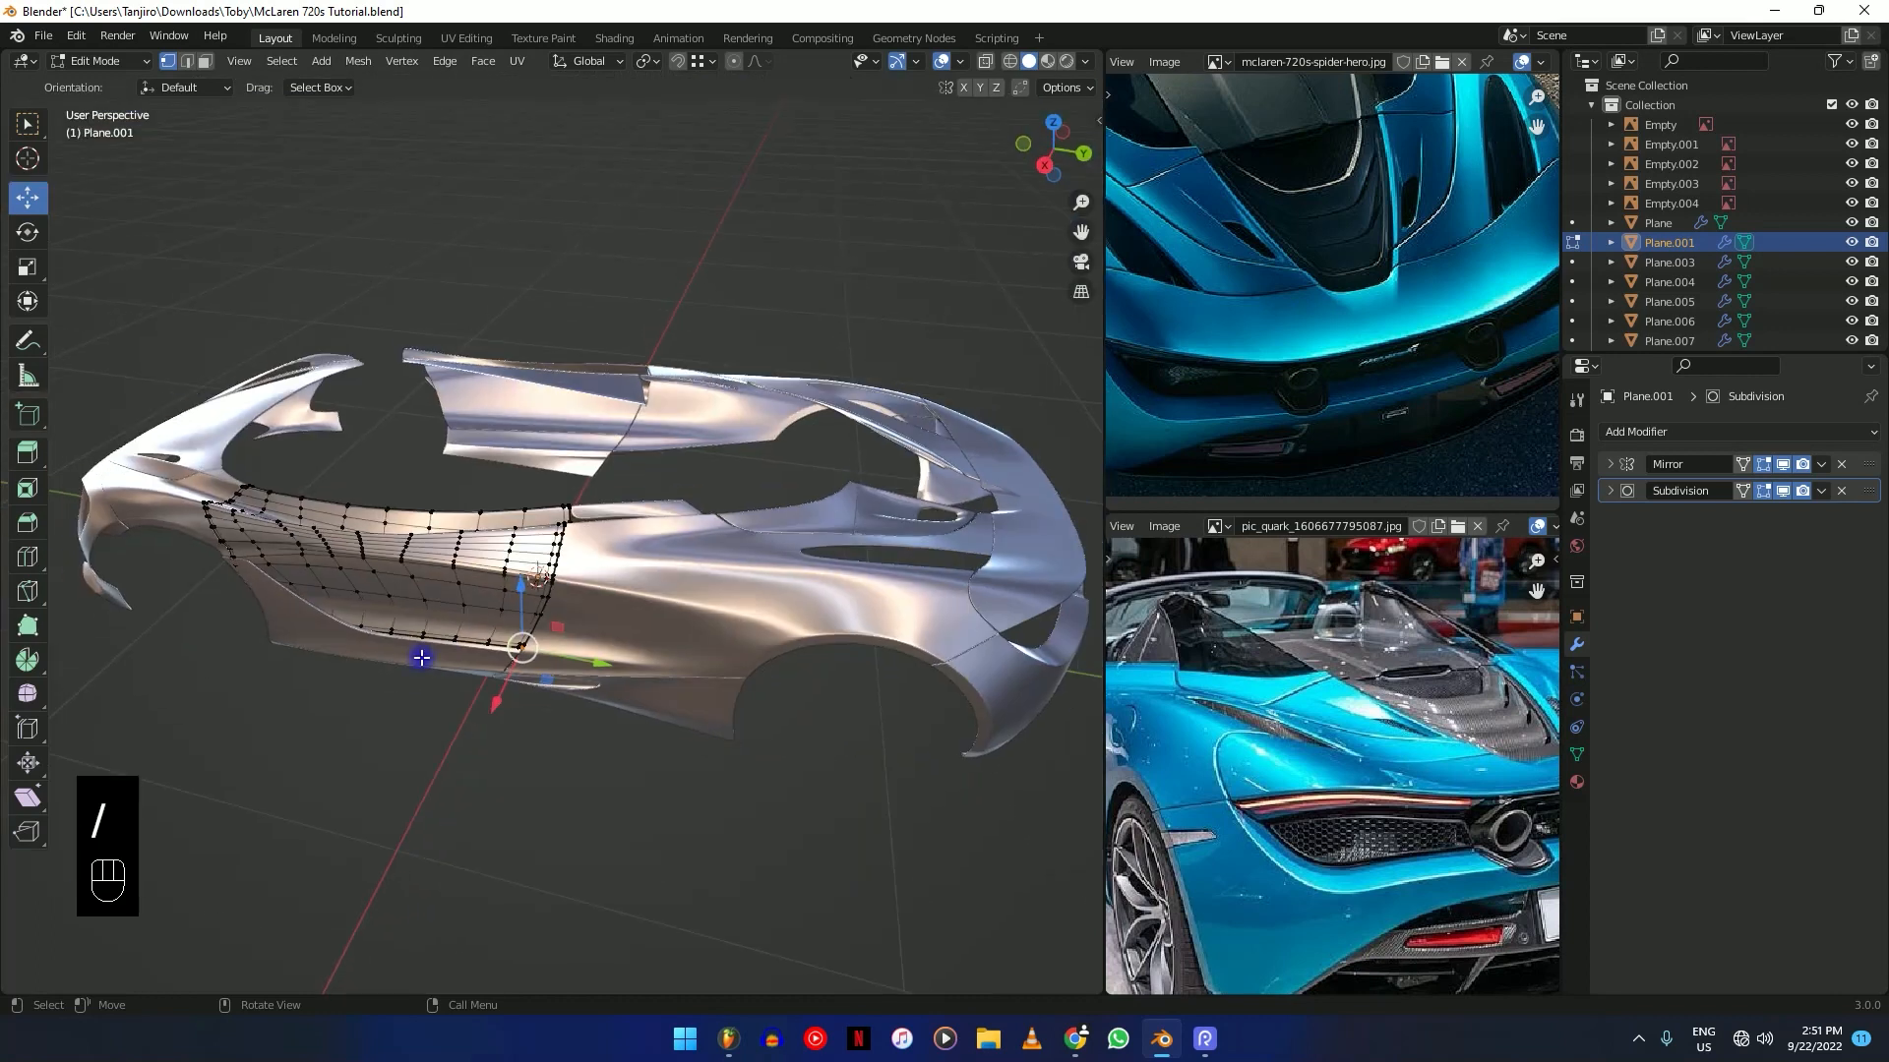
key("Tab")
scroll(659, 639, "up", 3)
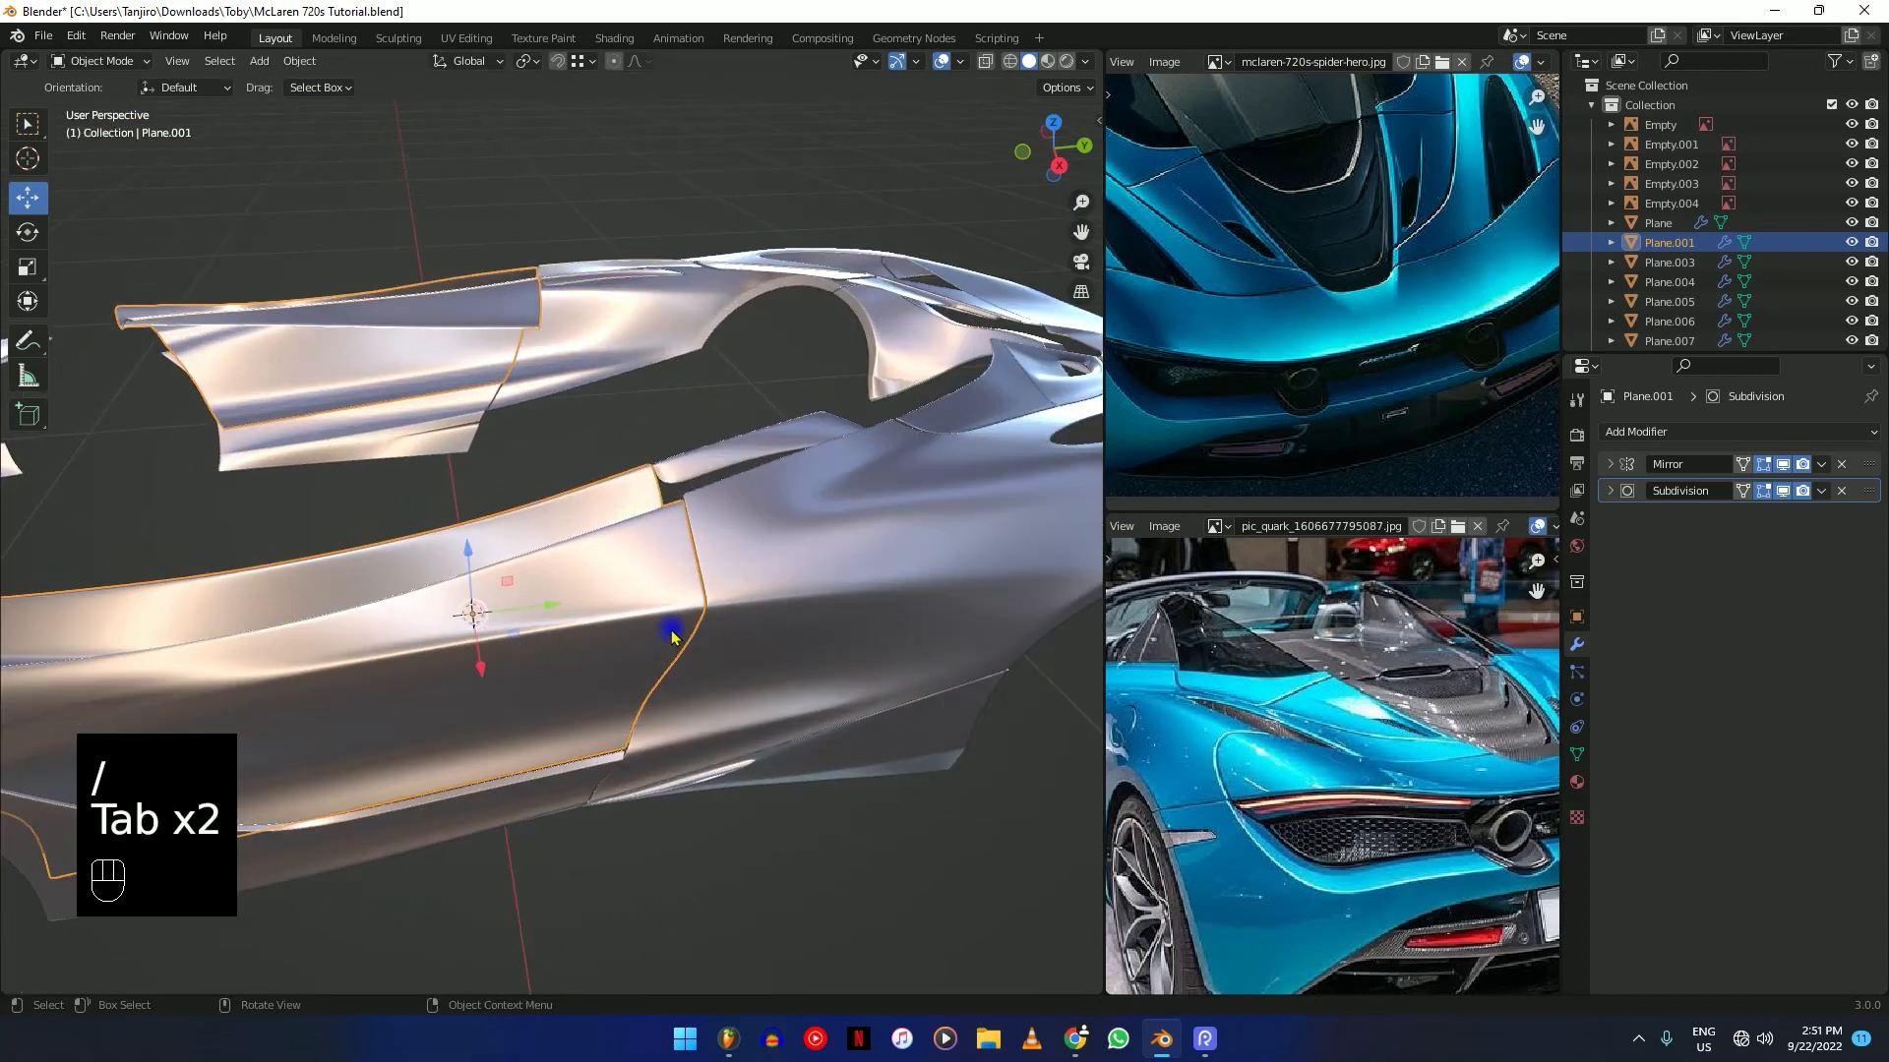
Examine the seam between the door's rear edge and the rear side panel, including its wireframe.
middle_click_drag(670, 630, 799, 539, "shift")
scroll(876, 467, "up", 3)
middle_click_drag(893, 454, 394, 516)
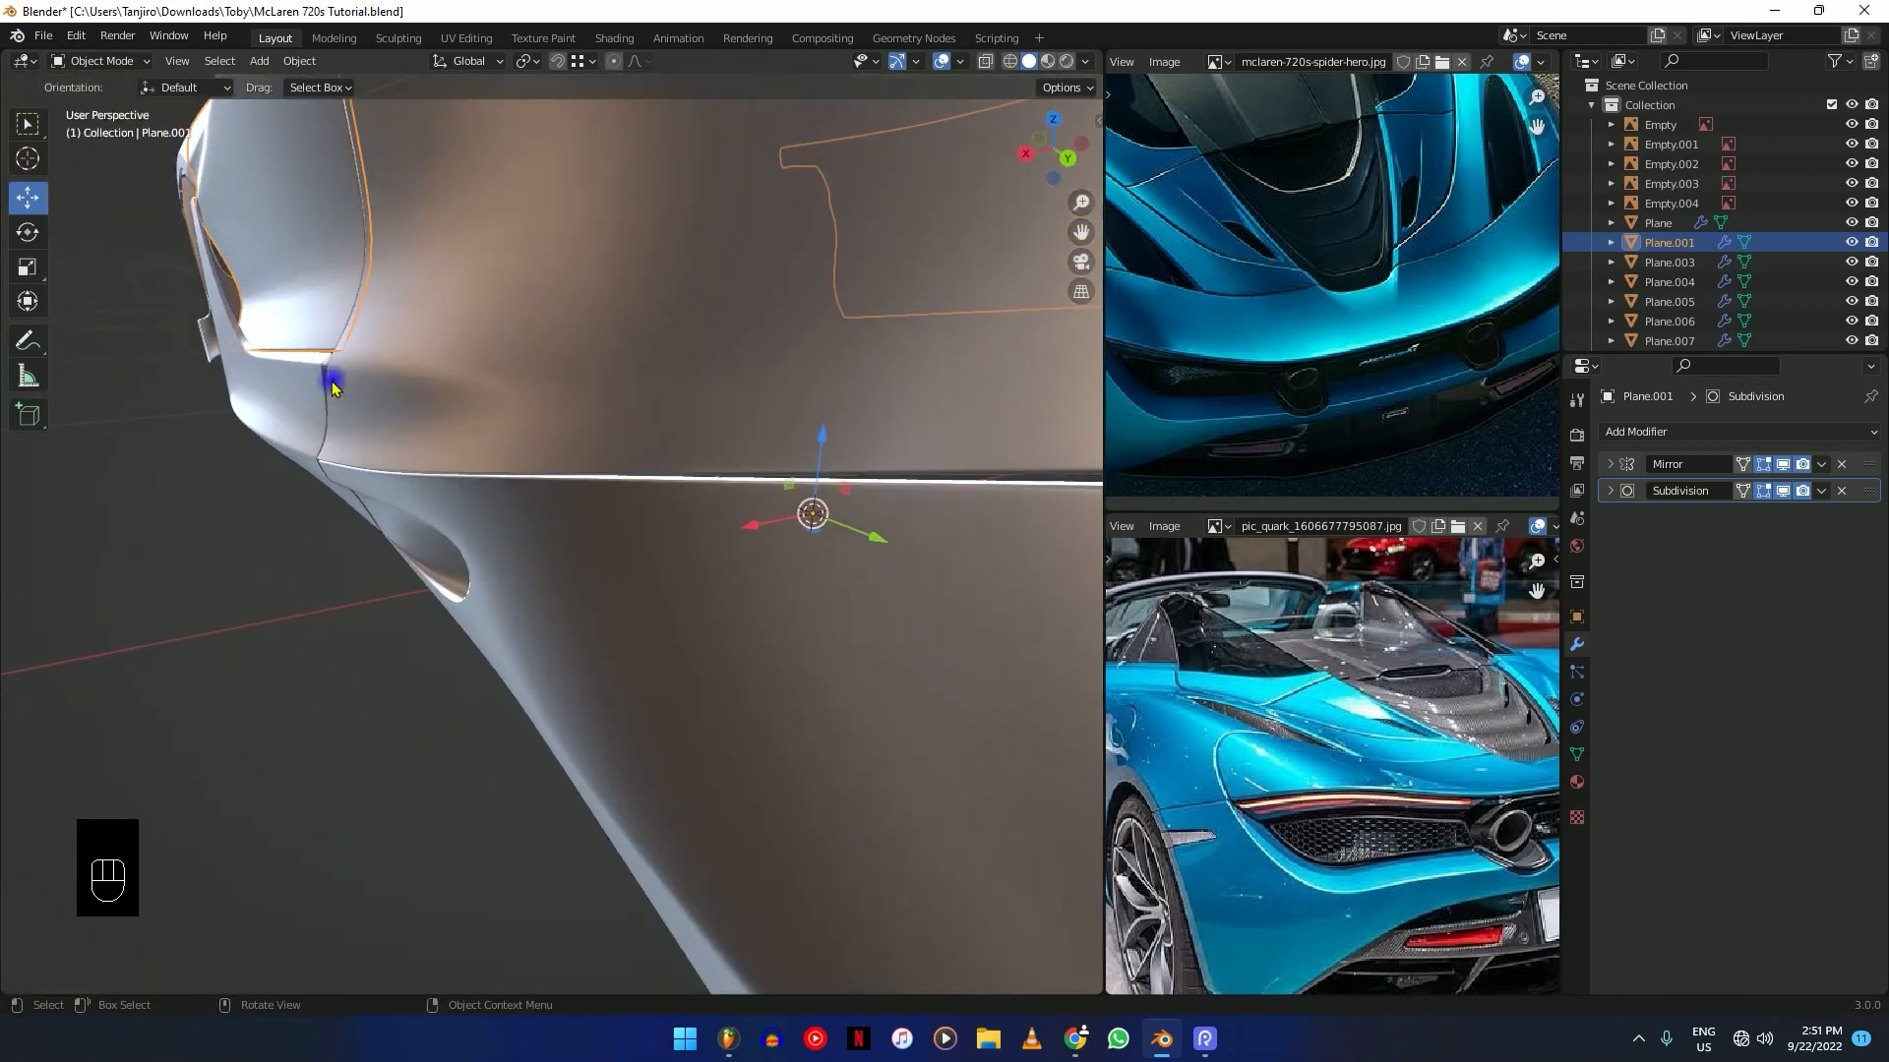
middle_click_drag(353, 401, 642, 505)
key("shift+z")
left_click_drag(258, 574, 256, 575)
middle_click_drag(482, 540, 405, 560)
key("shift+z")
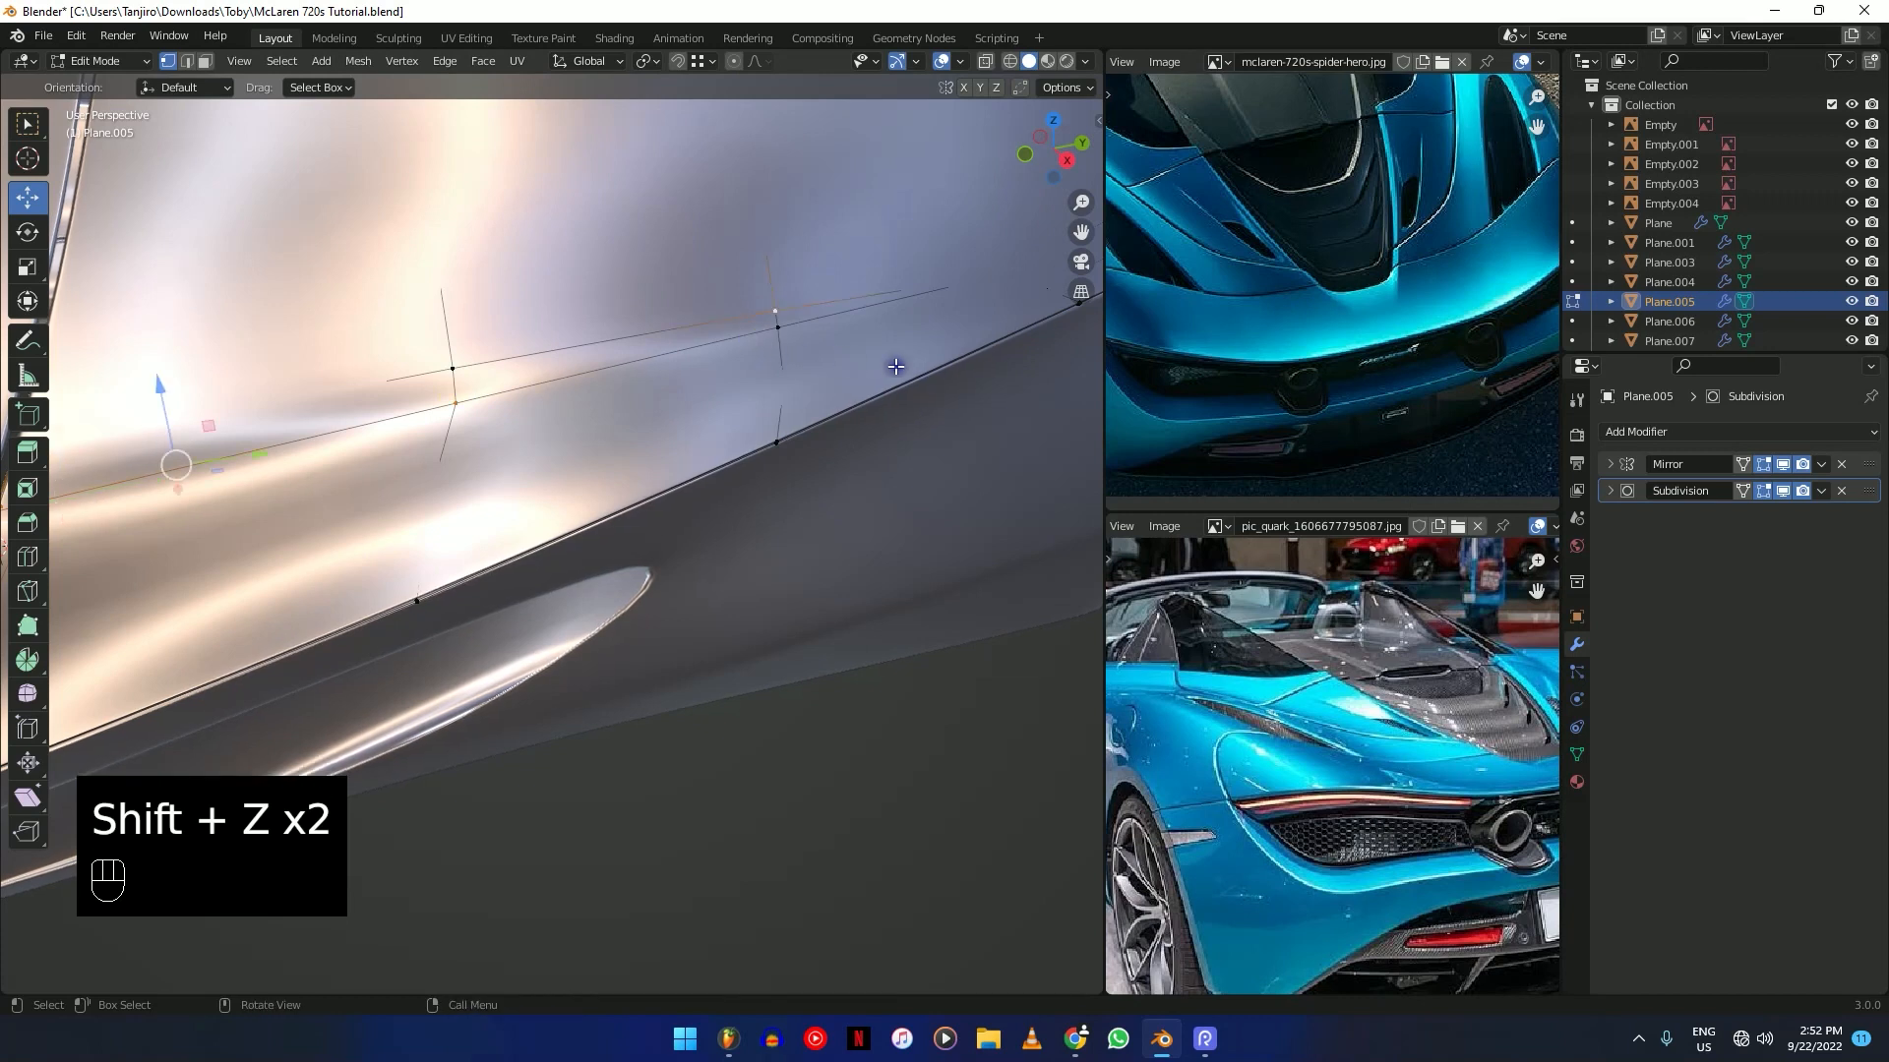
Crease the edges along the rear side panel's character line behind the door with a value of 1.
scroll(871, 372, "down", 1)
key("ctrl+z")
left_click(725, 376, "shift")
mouse_move(825, 390)
middle_mouse_down("shift")
mouse_move(704, 439)
mouse_move(763, 445)
middle_mouse_up("shift")
key("shift+z")
key("shift+z")
middle_click_drag(430, 544, 765, 506, "shift")
middle_click_drag(656, 467, 739, 465)
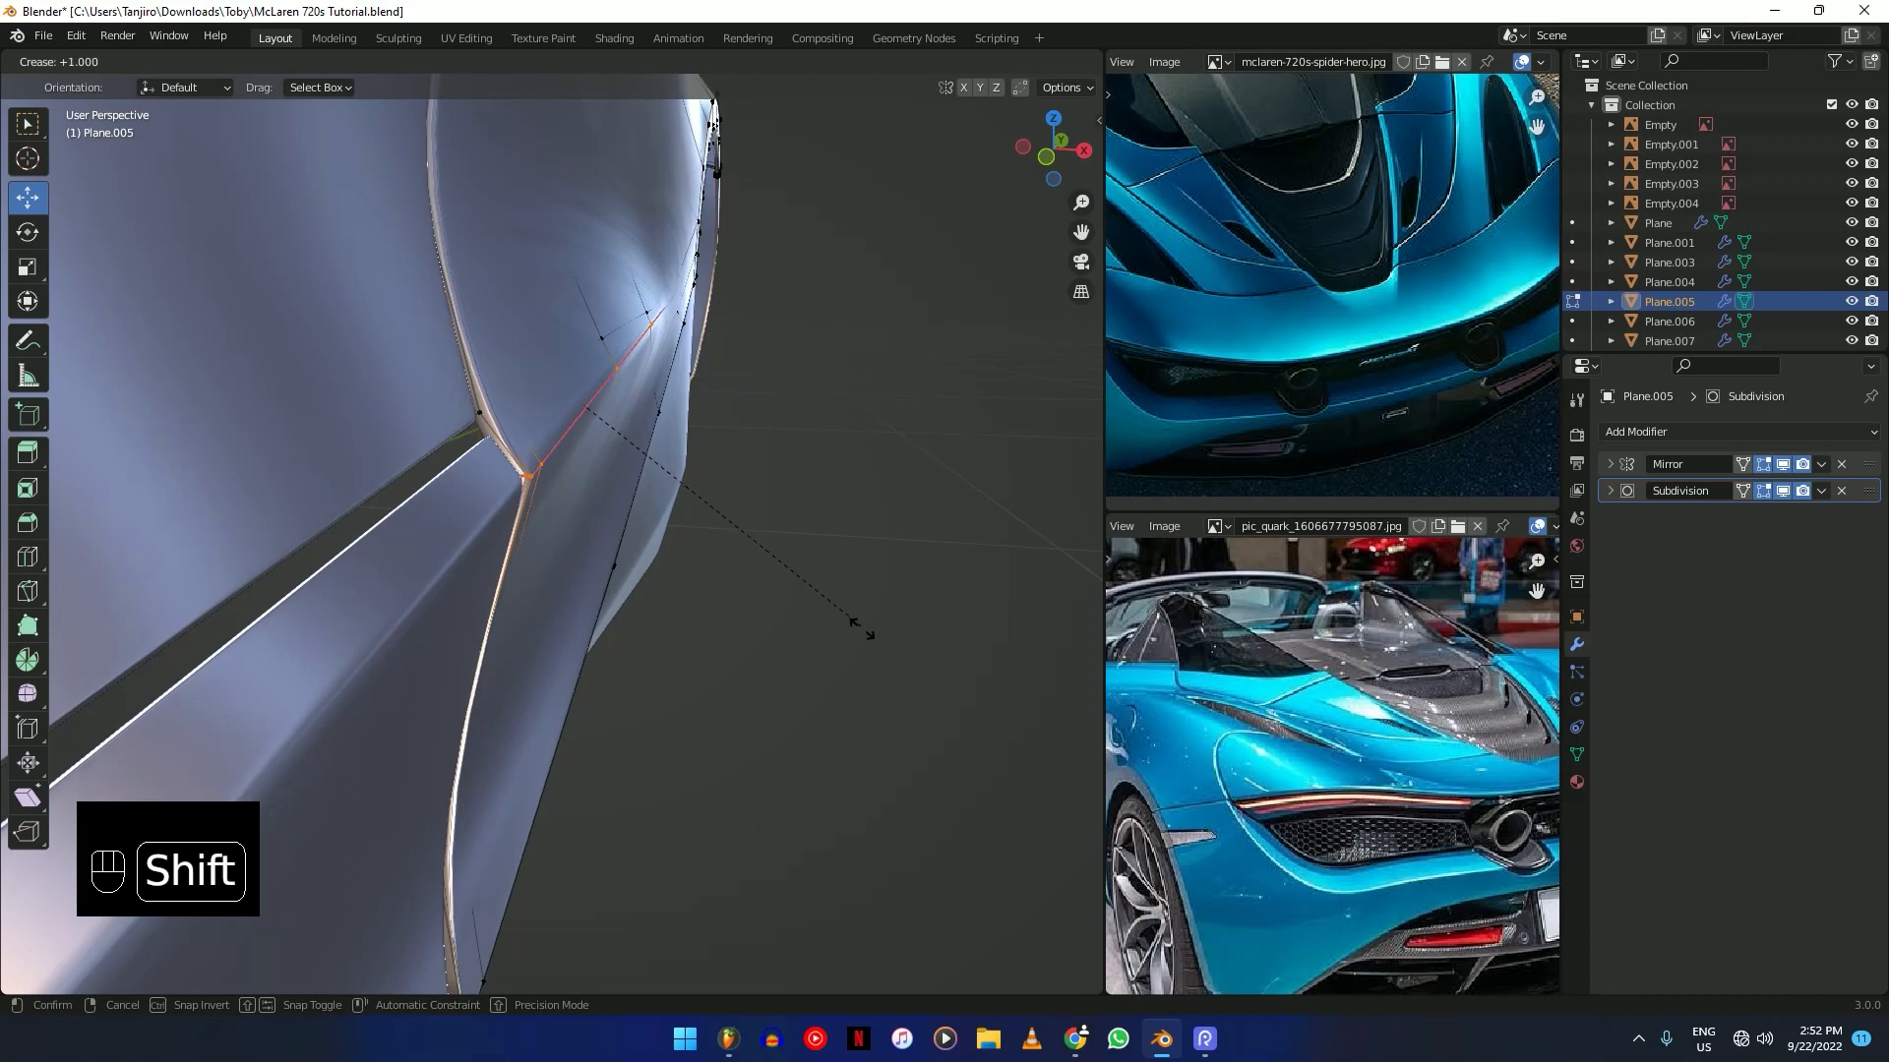
middle_click_drag(868, 636, 971, 512, "shift")
key("Tab")
key("Tab")
scroll(611, 645, "up", 3)
middle_click_drag(544, 498, 636, 502, "shift")
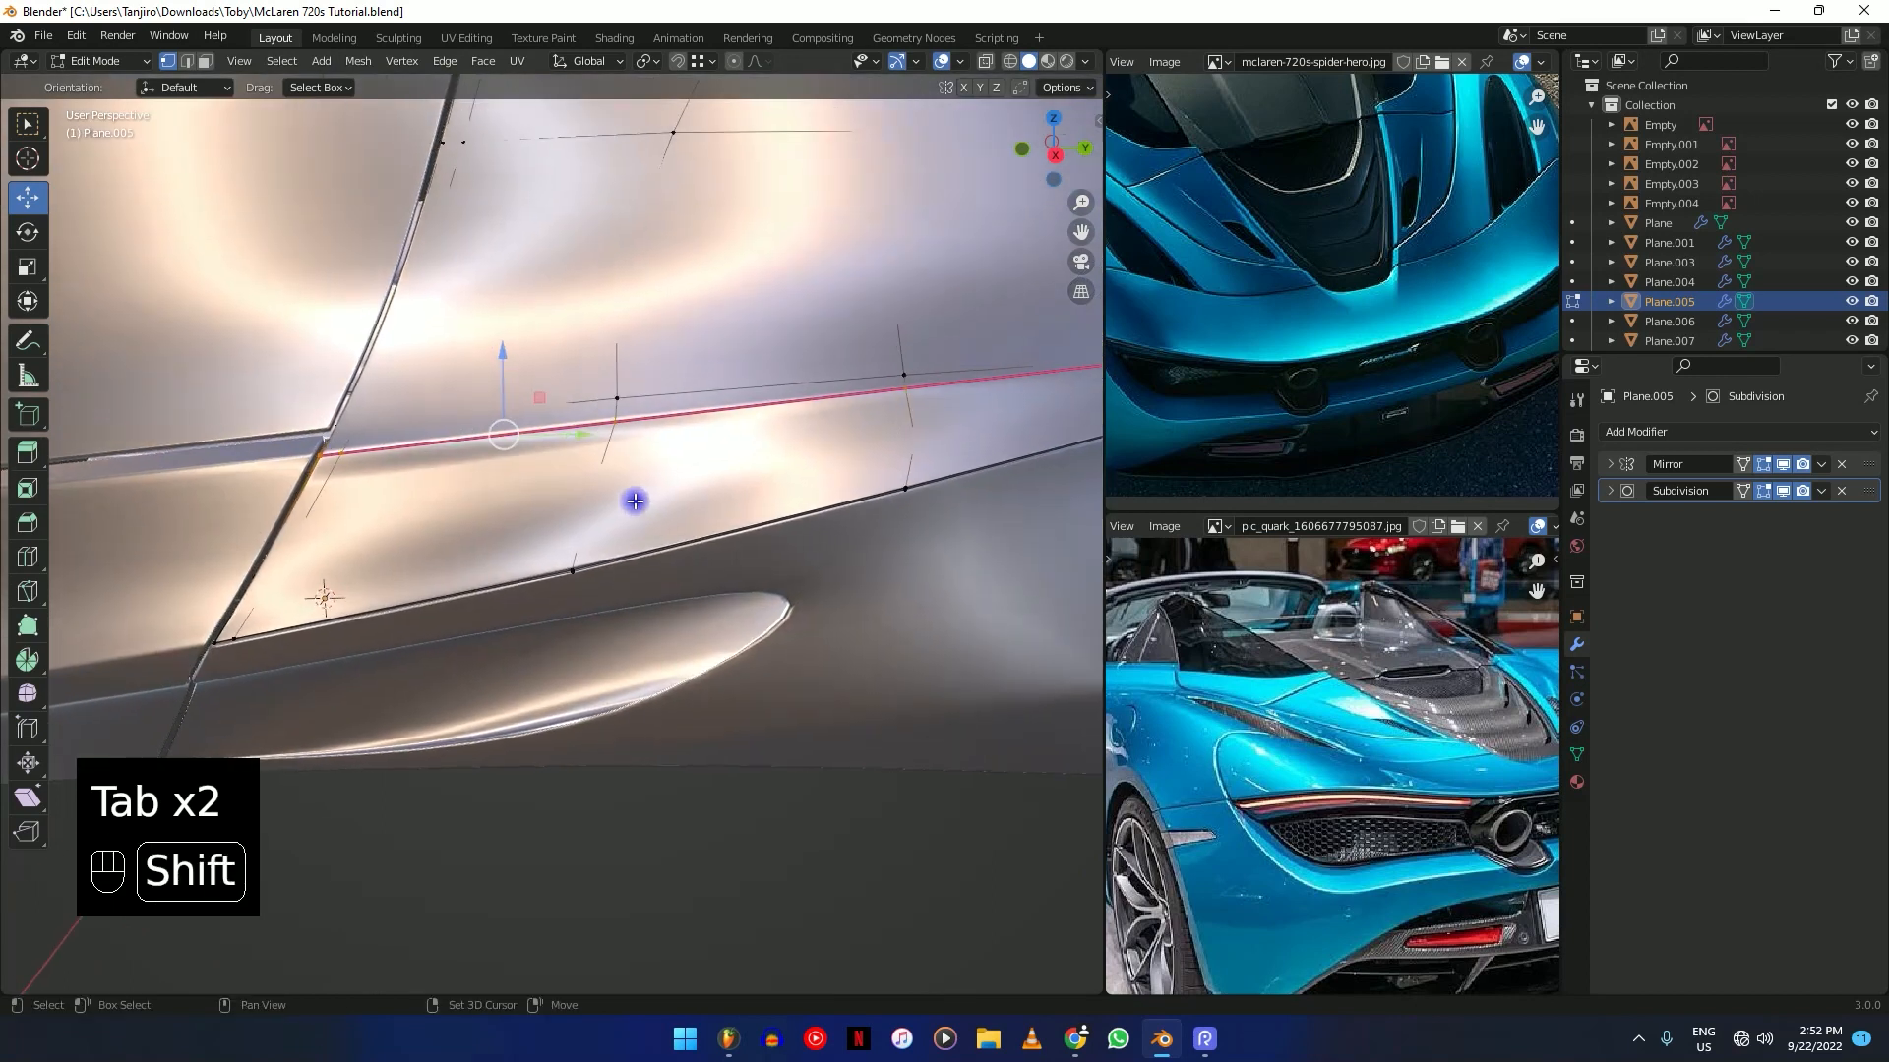
Leave the rear side panel and open the door panel for editing in wireframe display.
key("shift+z")
scroll(393, 507, "down", 1)
mouse_move(378, 507)
middle_mouse_down()
mouse_move(602, 450)
mouse_move(653, 522)
mouse_move(798, 479)
mouse_move(793, 463)
mouse_move(776, 446)
mouse_move(719, 461)
mouse_move(721, 439)
mouse_move(711, 461)
mouse_move(506, 426)
mouse_move(603, 485)
mouse_move(498, 498)
mouse_move(632, 478)
mouse_move(523, 548)
mouse_move(485, 633)
mouse_move(502, 523)
mouse_move(795, 442)
middle_mouse_up()
key("shift+z")
key("Tab")
left_click(505, 426)
key("Tab")
middle_click_drag(795, 442, 777, 452)
middle_click_drag(867, 386, 476, 568)
key("Tab")
key("shift+z")
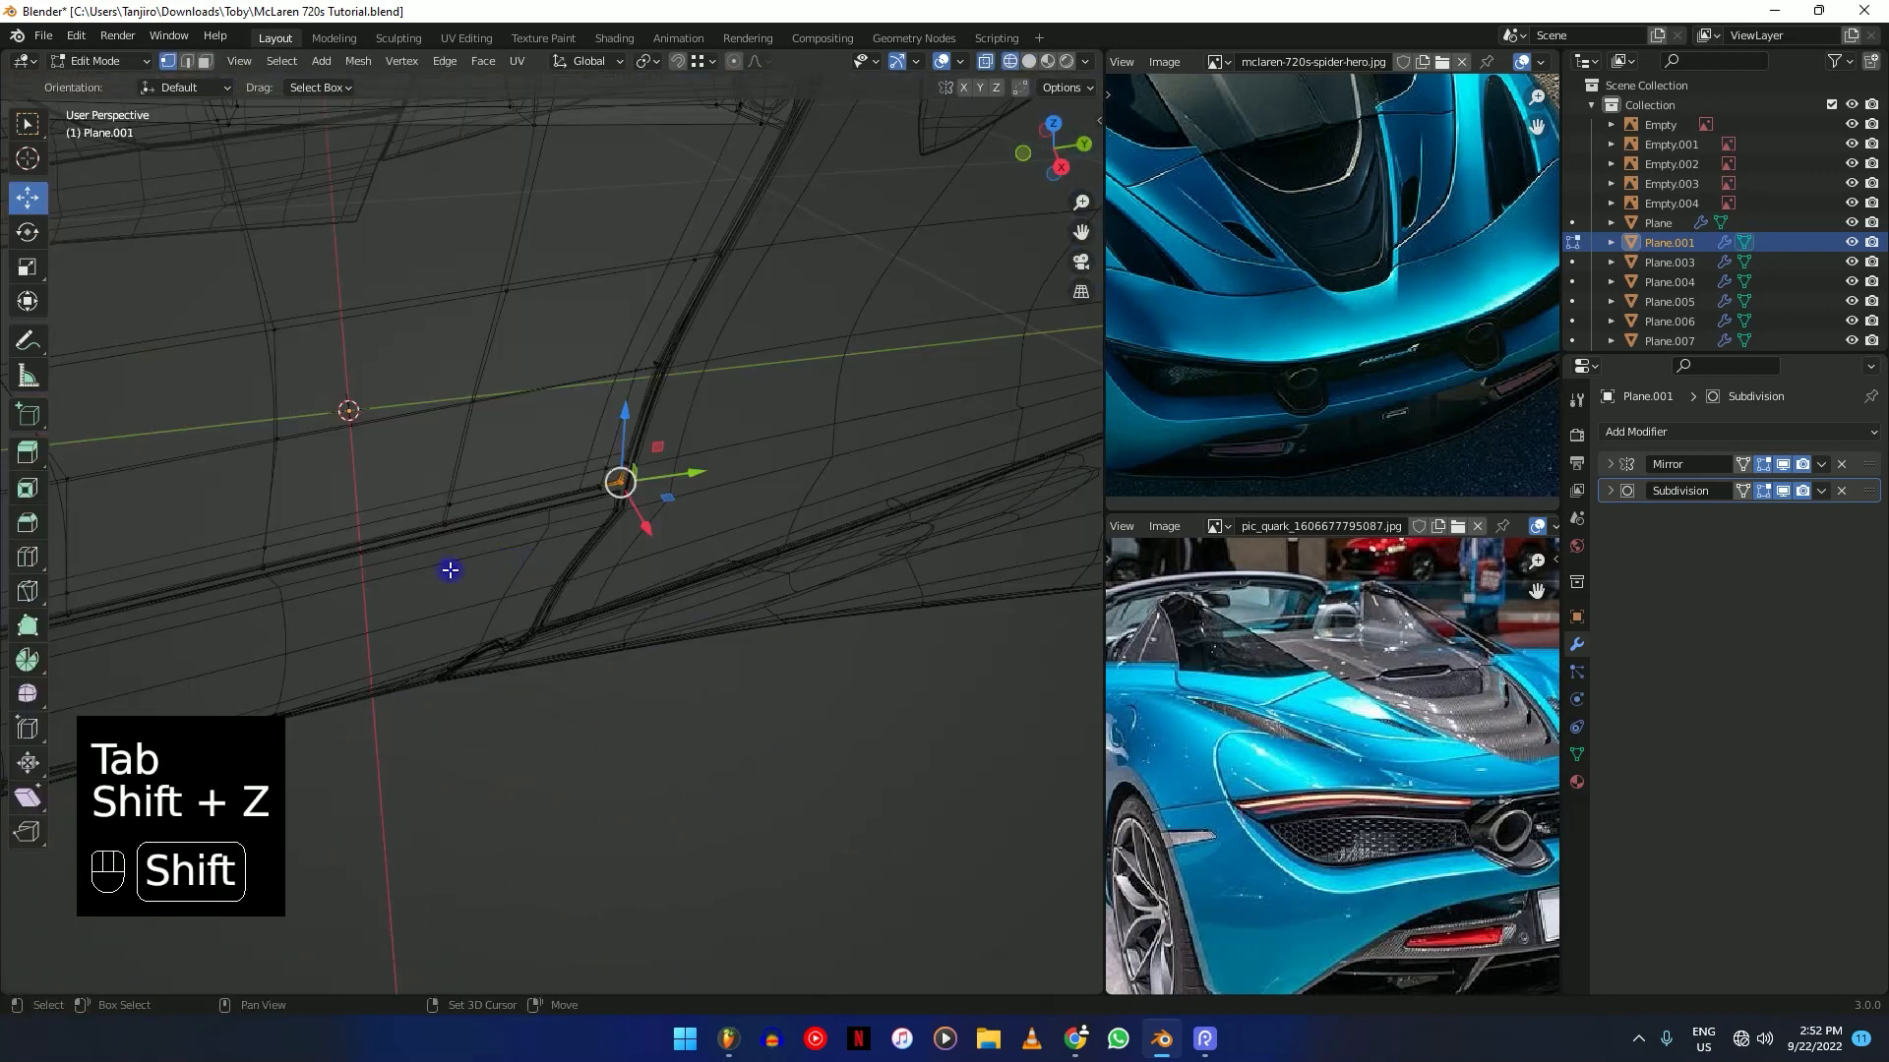
Select the row of vertices along the door's lower edge, from the rear corner toward the front.
left_click_drag(642, 485, 608, 554, "shift")
key("ctrl+z")
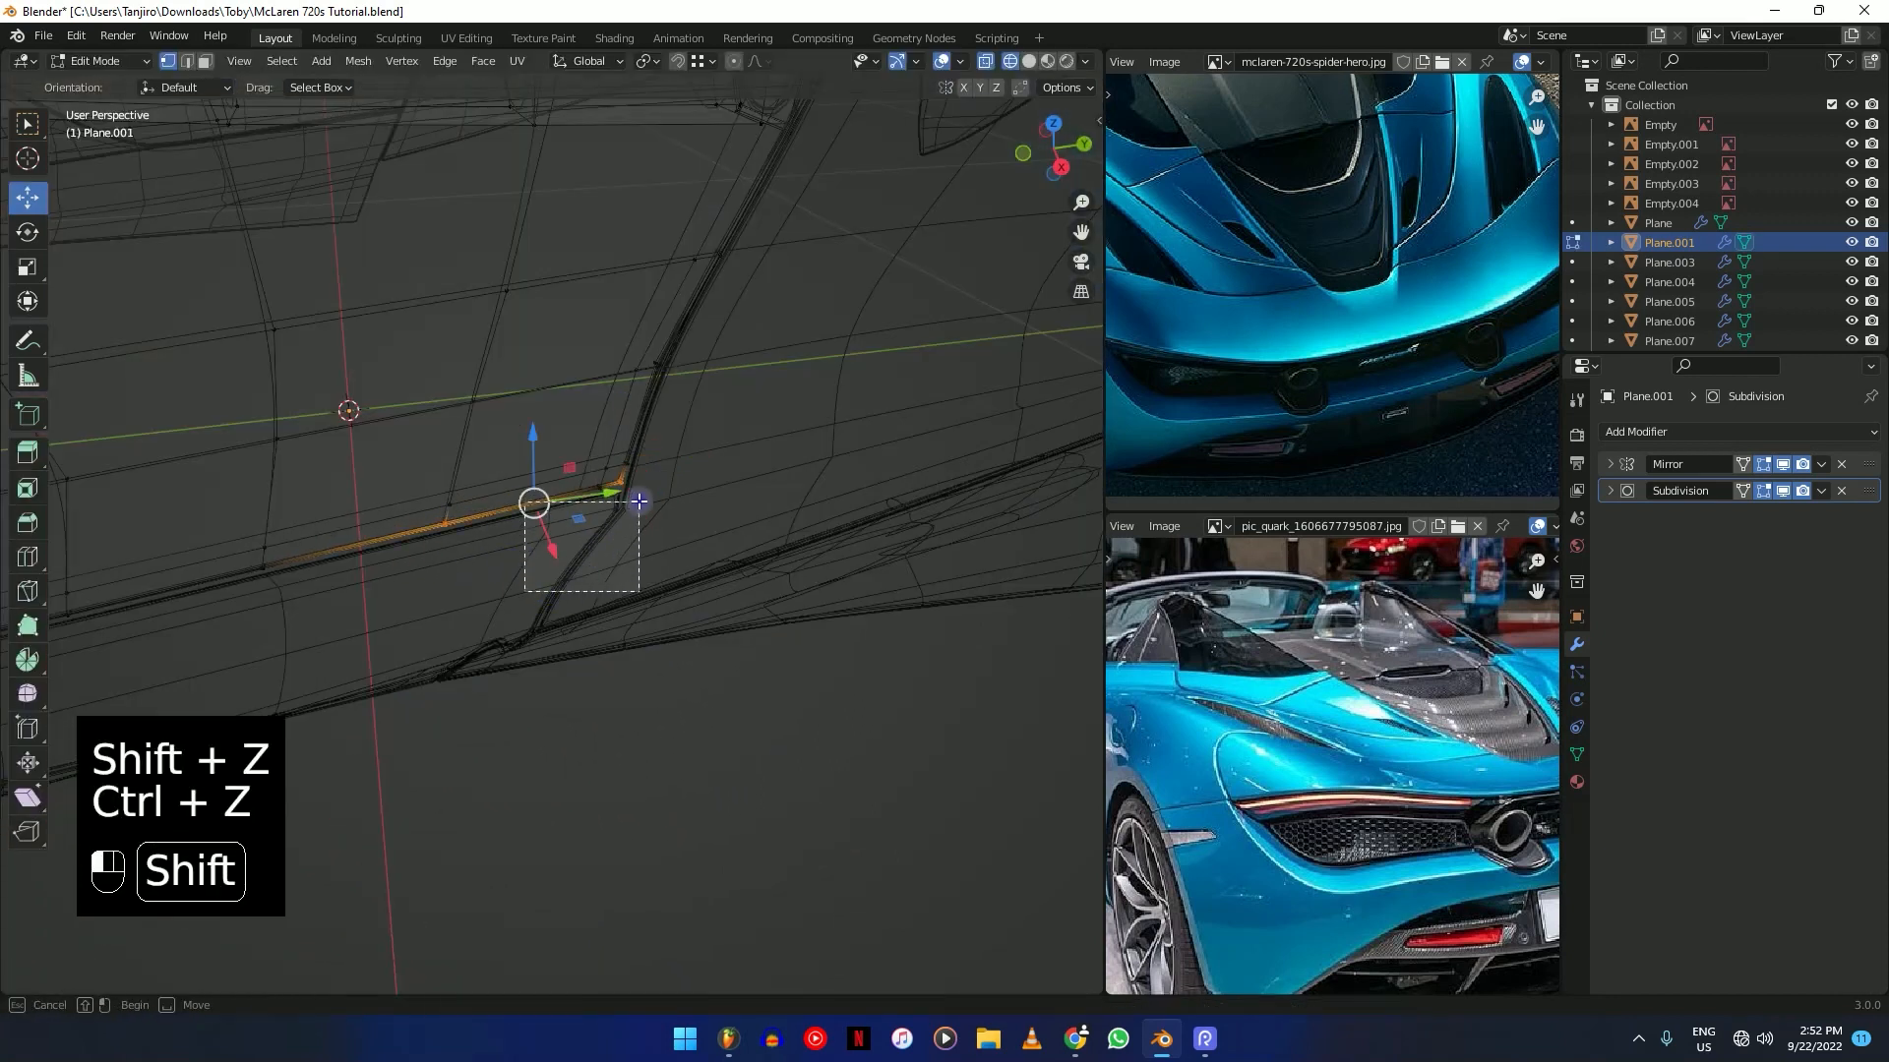
middle_click_drag(647, 482, 587, 503, "shift")
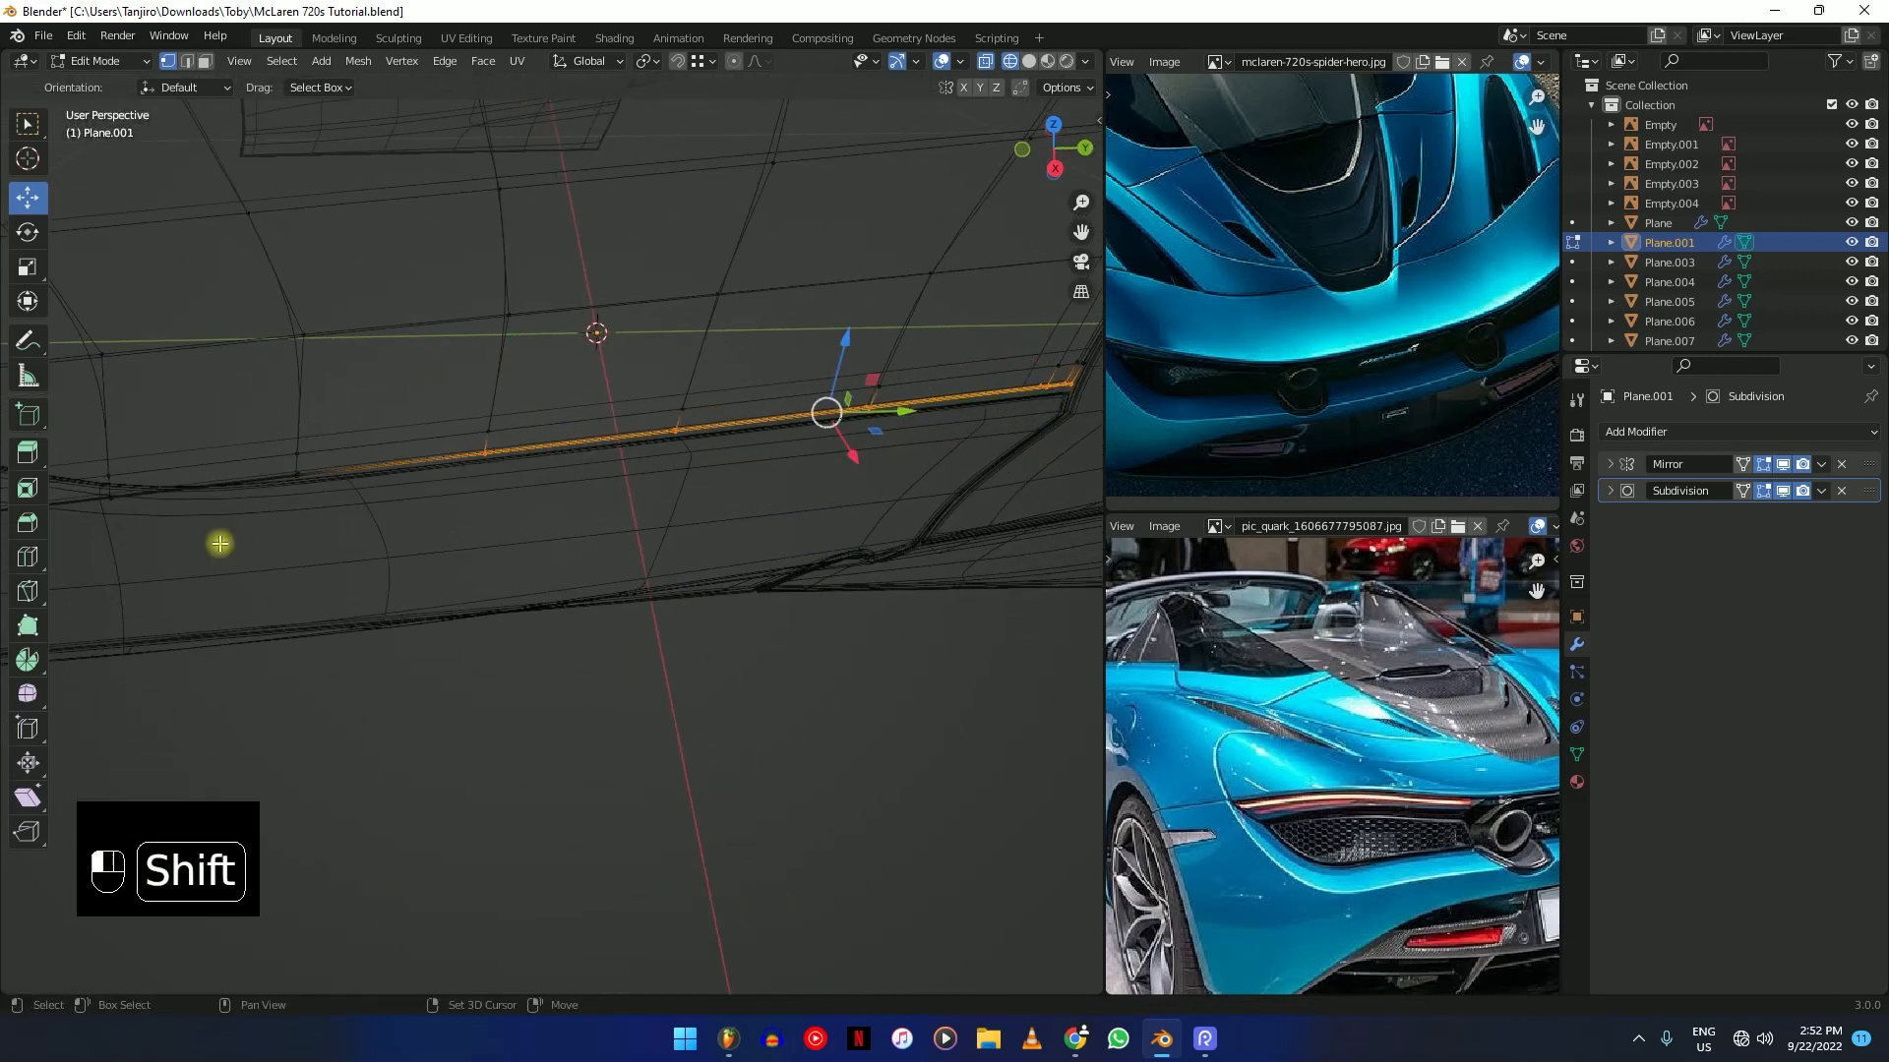
left_click_drag(368, 468, 371, 462, "shift")
middle_click_drag(289, 512, 484, 487, "shift")
left_click_drag(305, 522, 439, 451, "shift")
middle_click_drag(292, 531, 536, 487, "shift")
left_click_drag(521, 471, 585, 430, "shift")
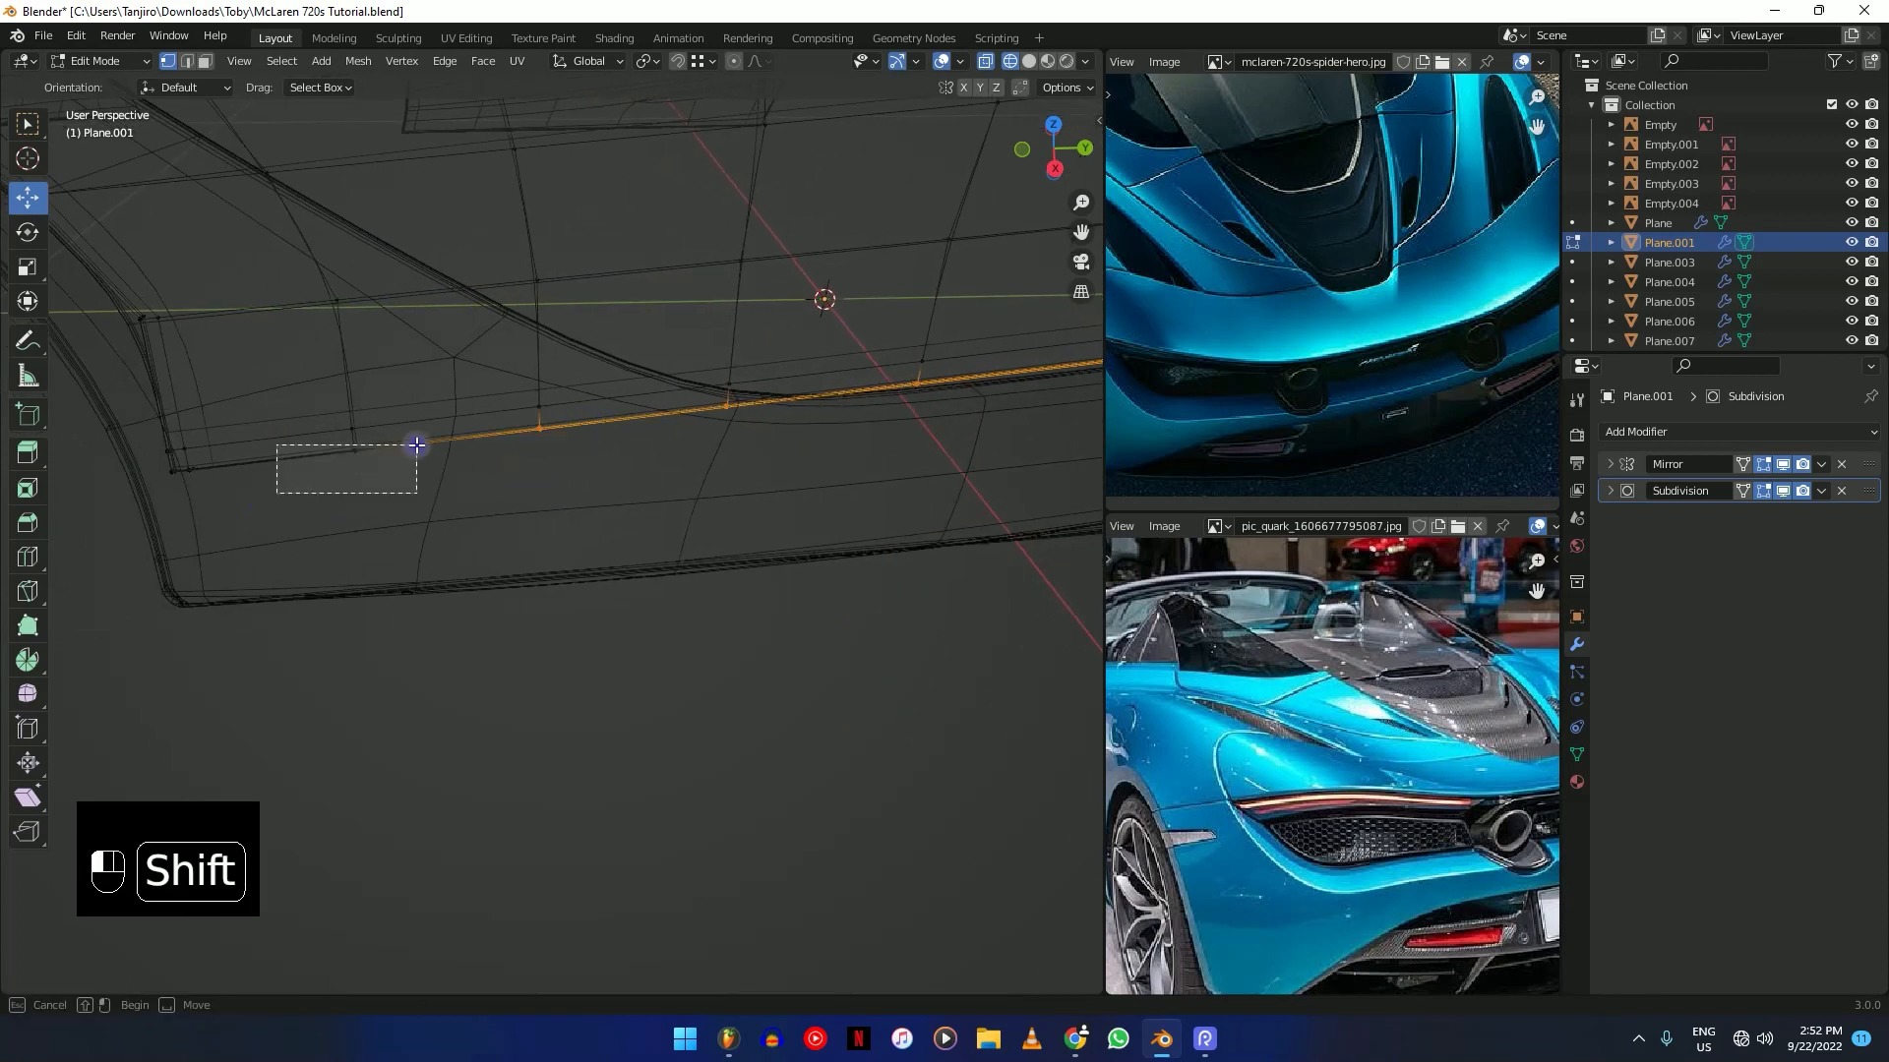
Move the door's selected lower edge slightly outward along the global X axis to narrow the gap beneath it.
key("shift+z")
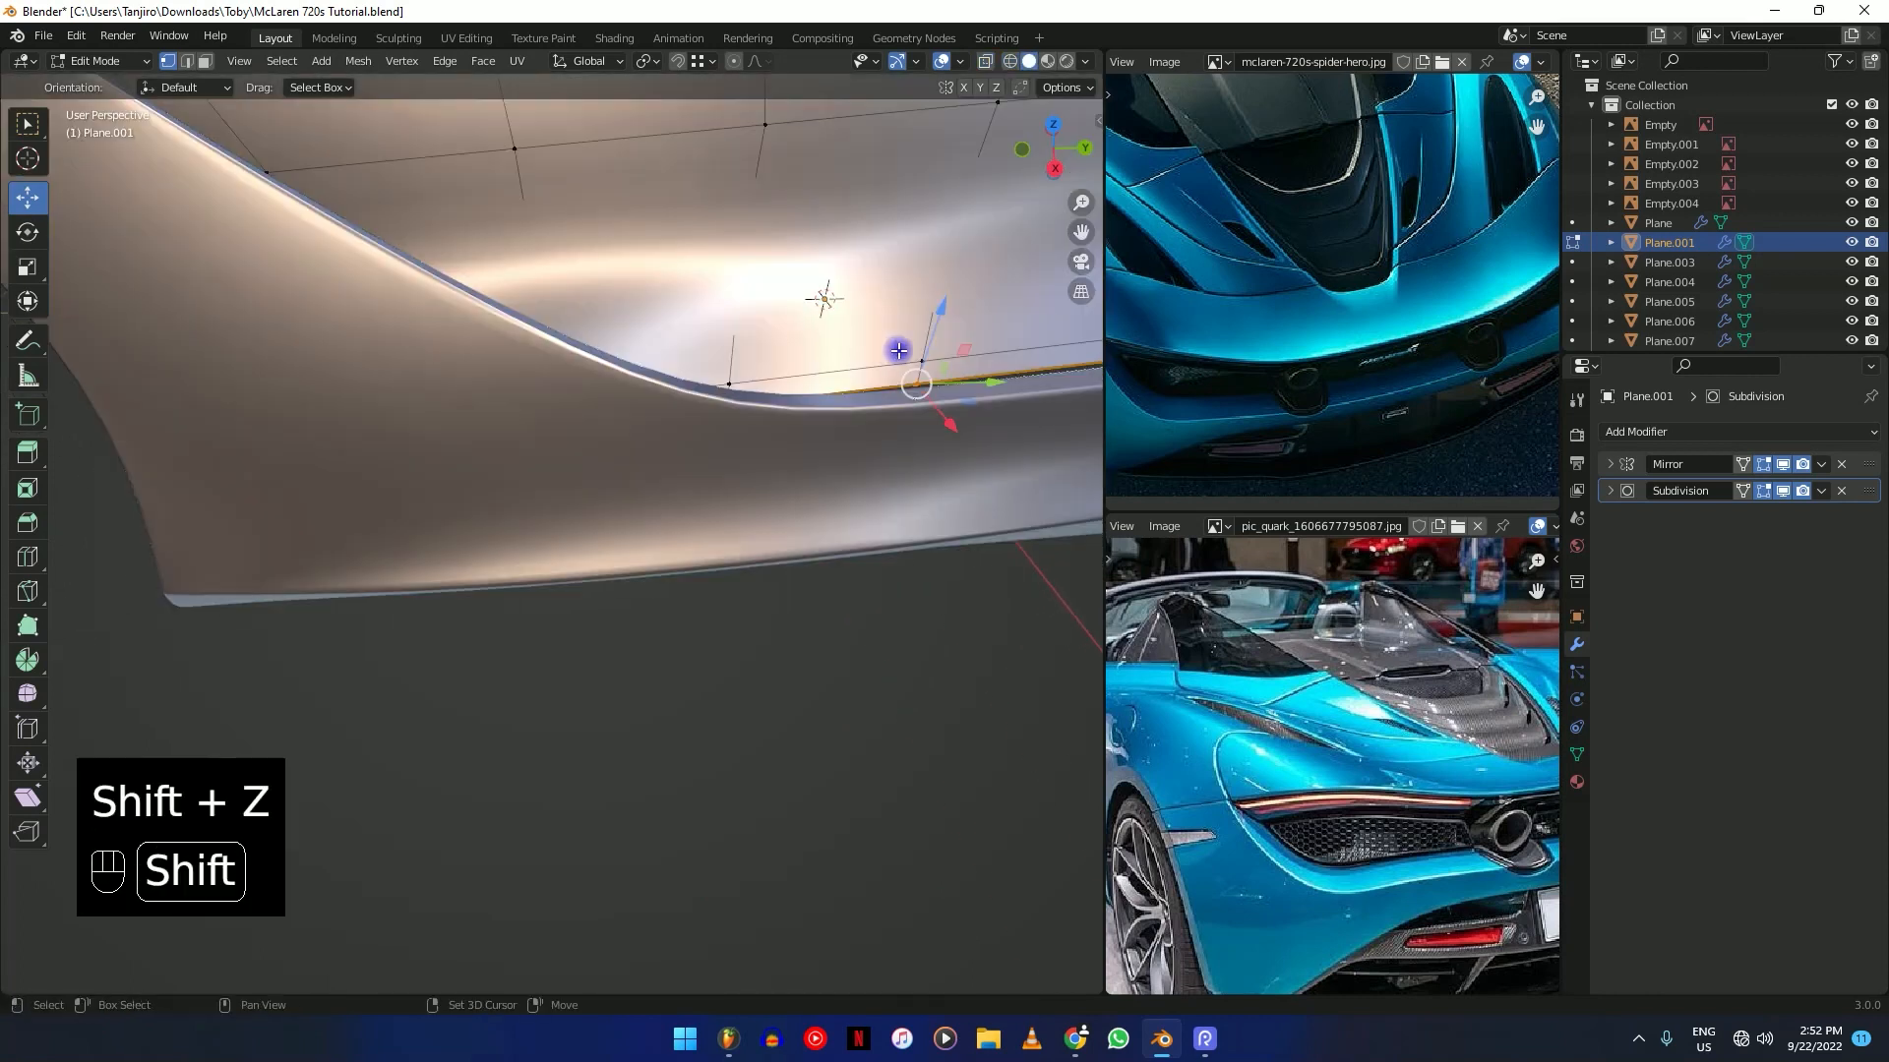
middle_click_drag(898, 350, 269, 514, "shift")
scroll(269, 514, "up", 1)
middle_click_drag(678, 480, 413, 496, "shift")
middle_click_drag(413, 496, 459, 346)
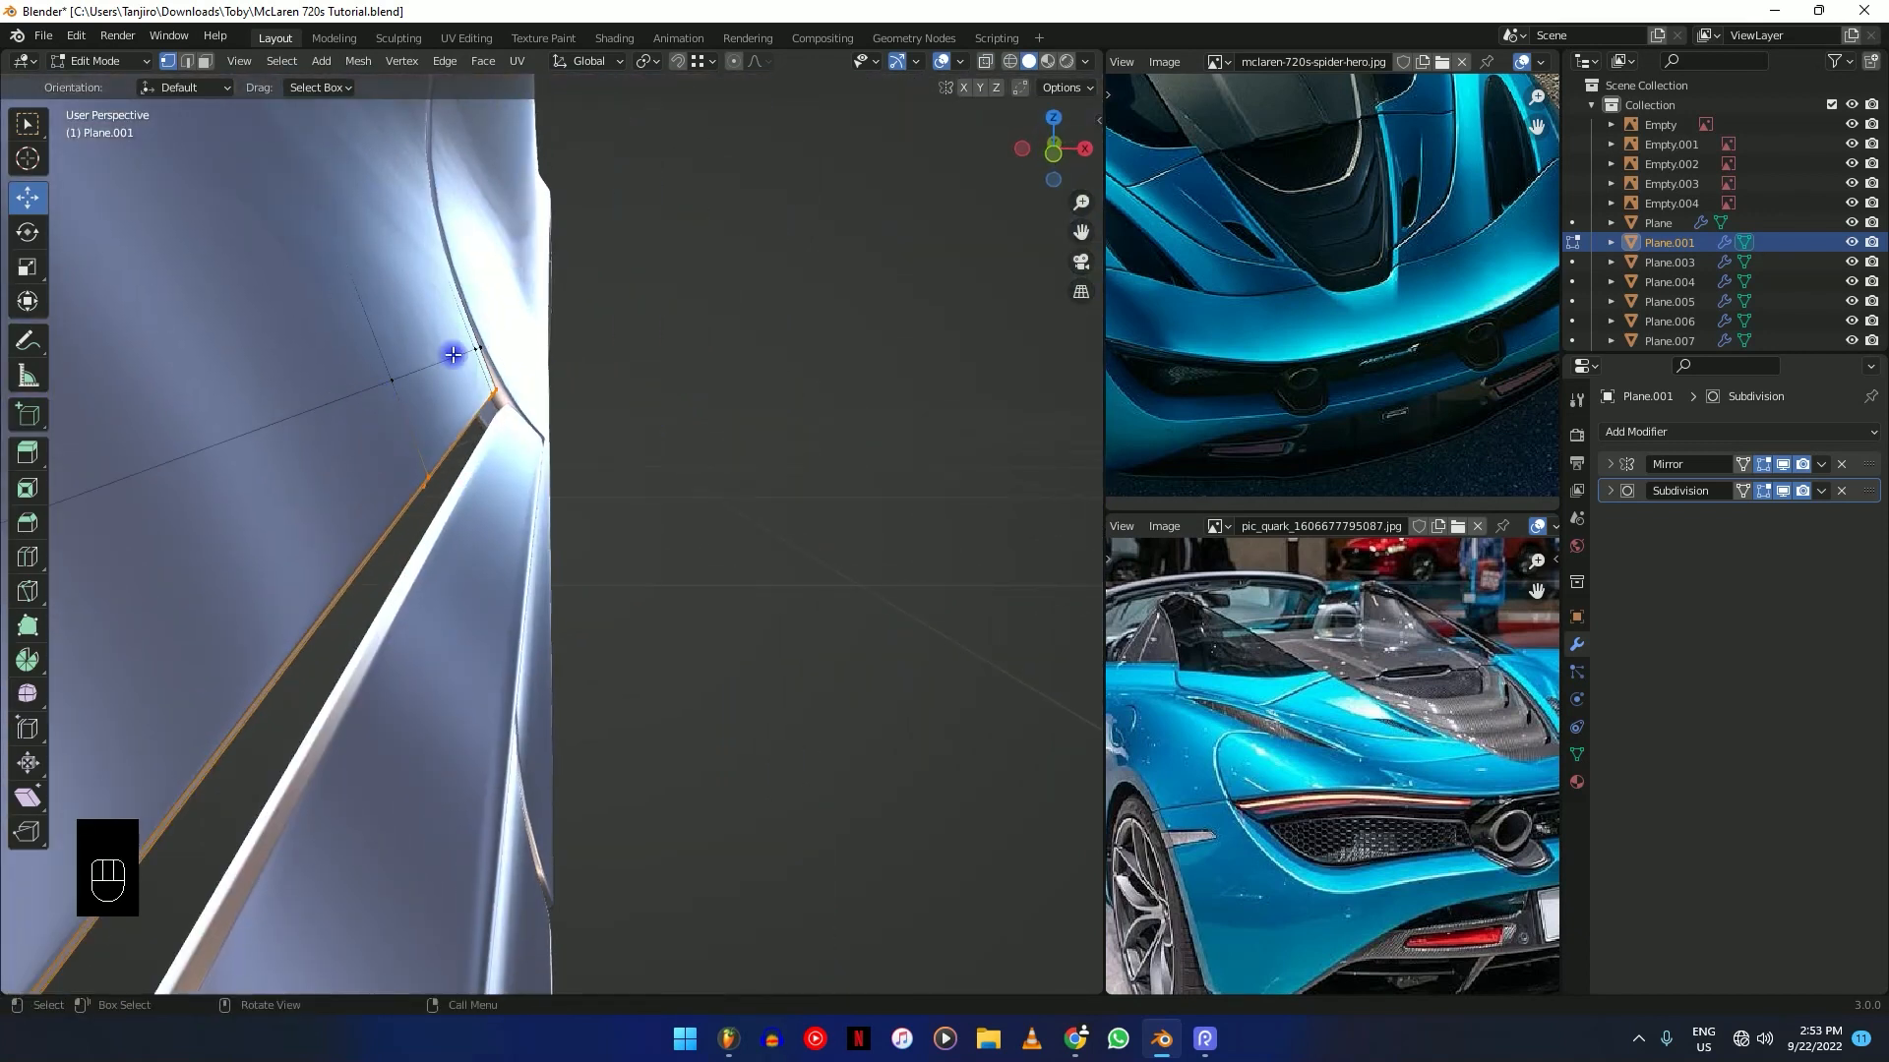
key("g")
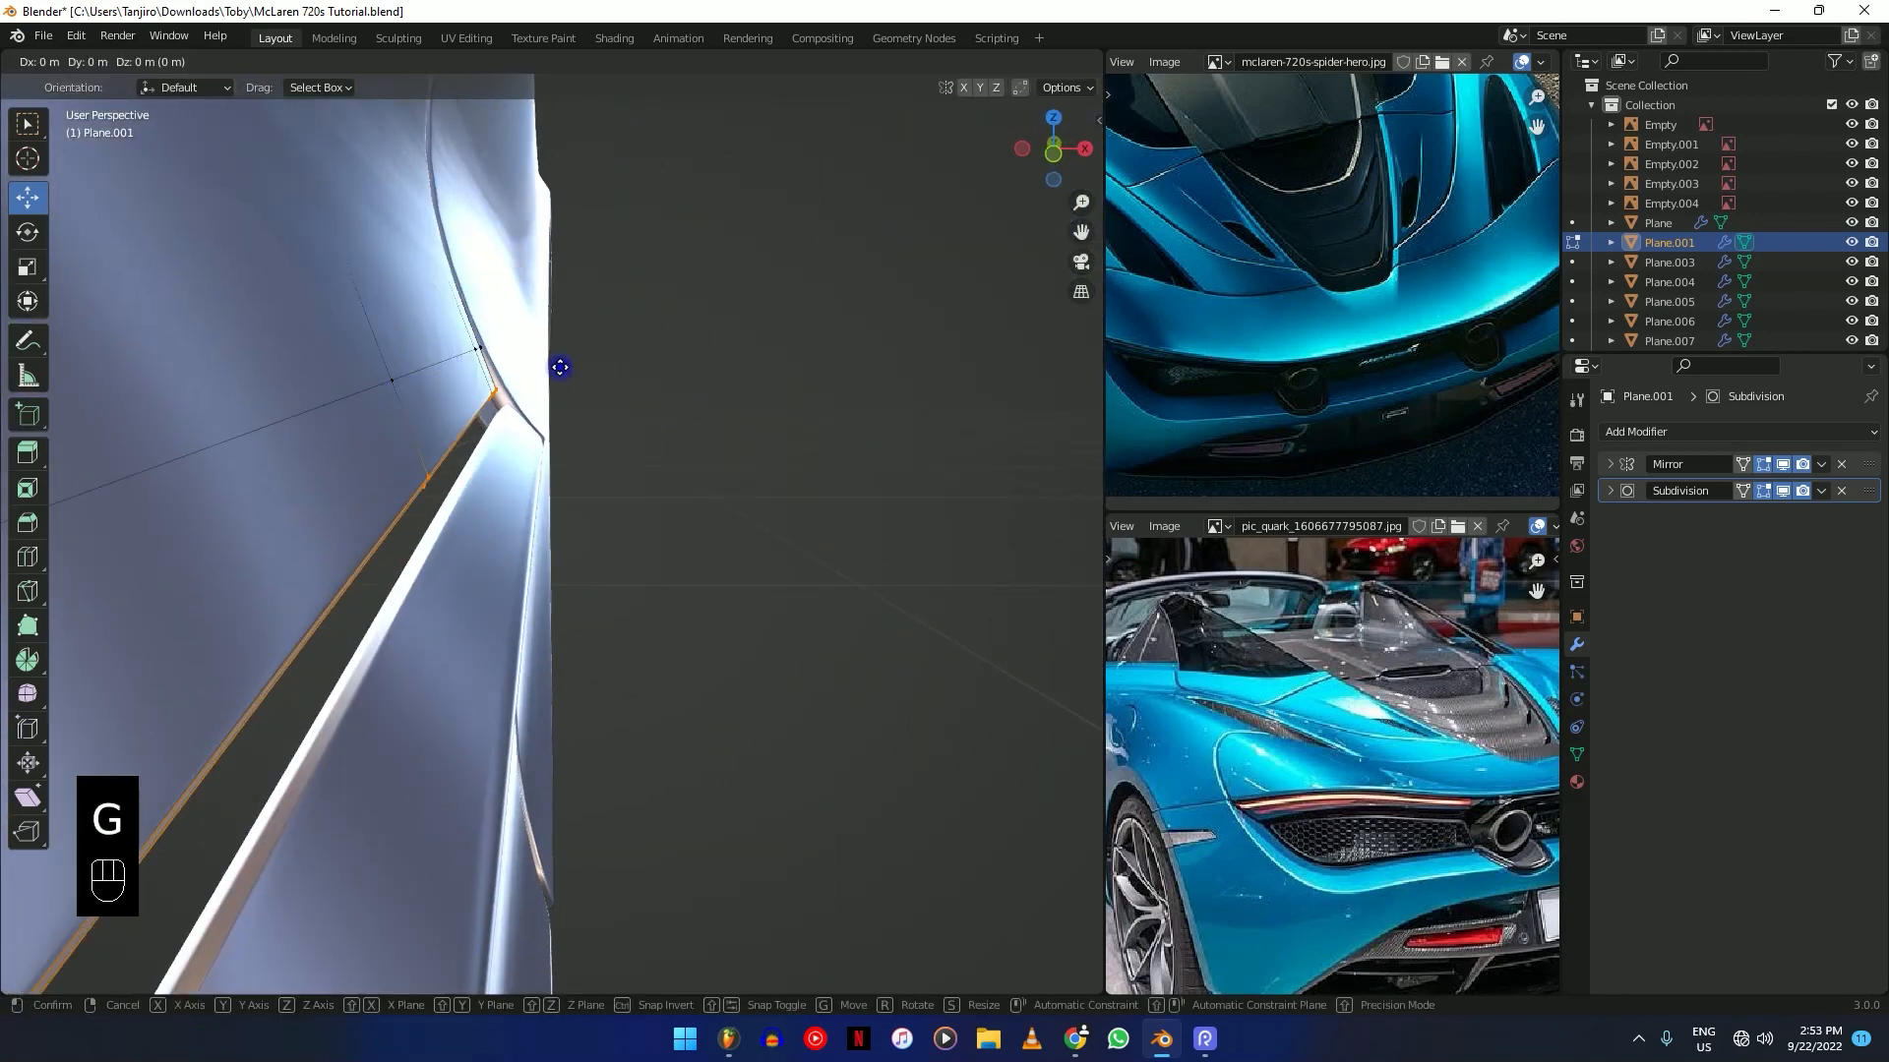
key("x")
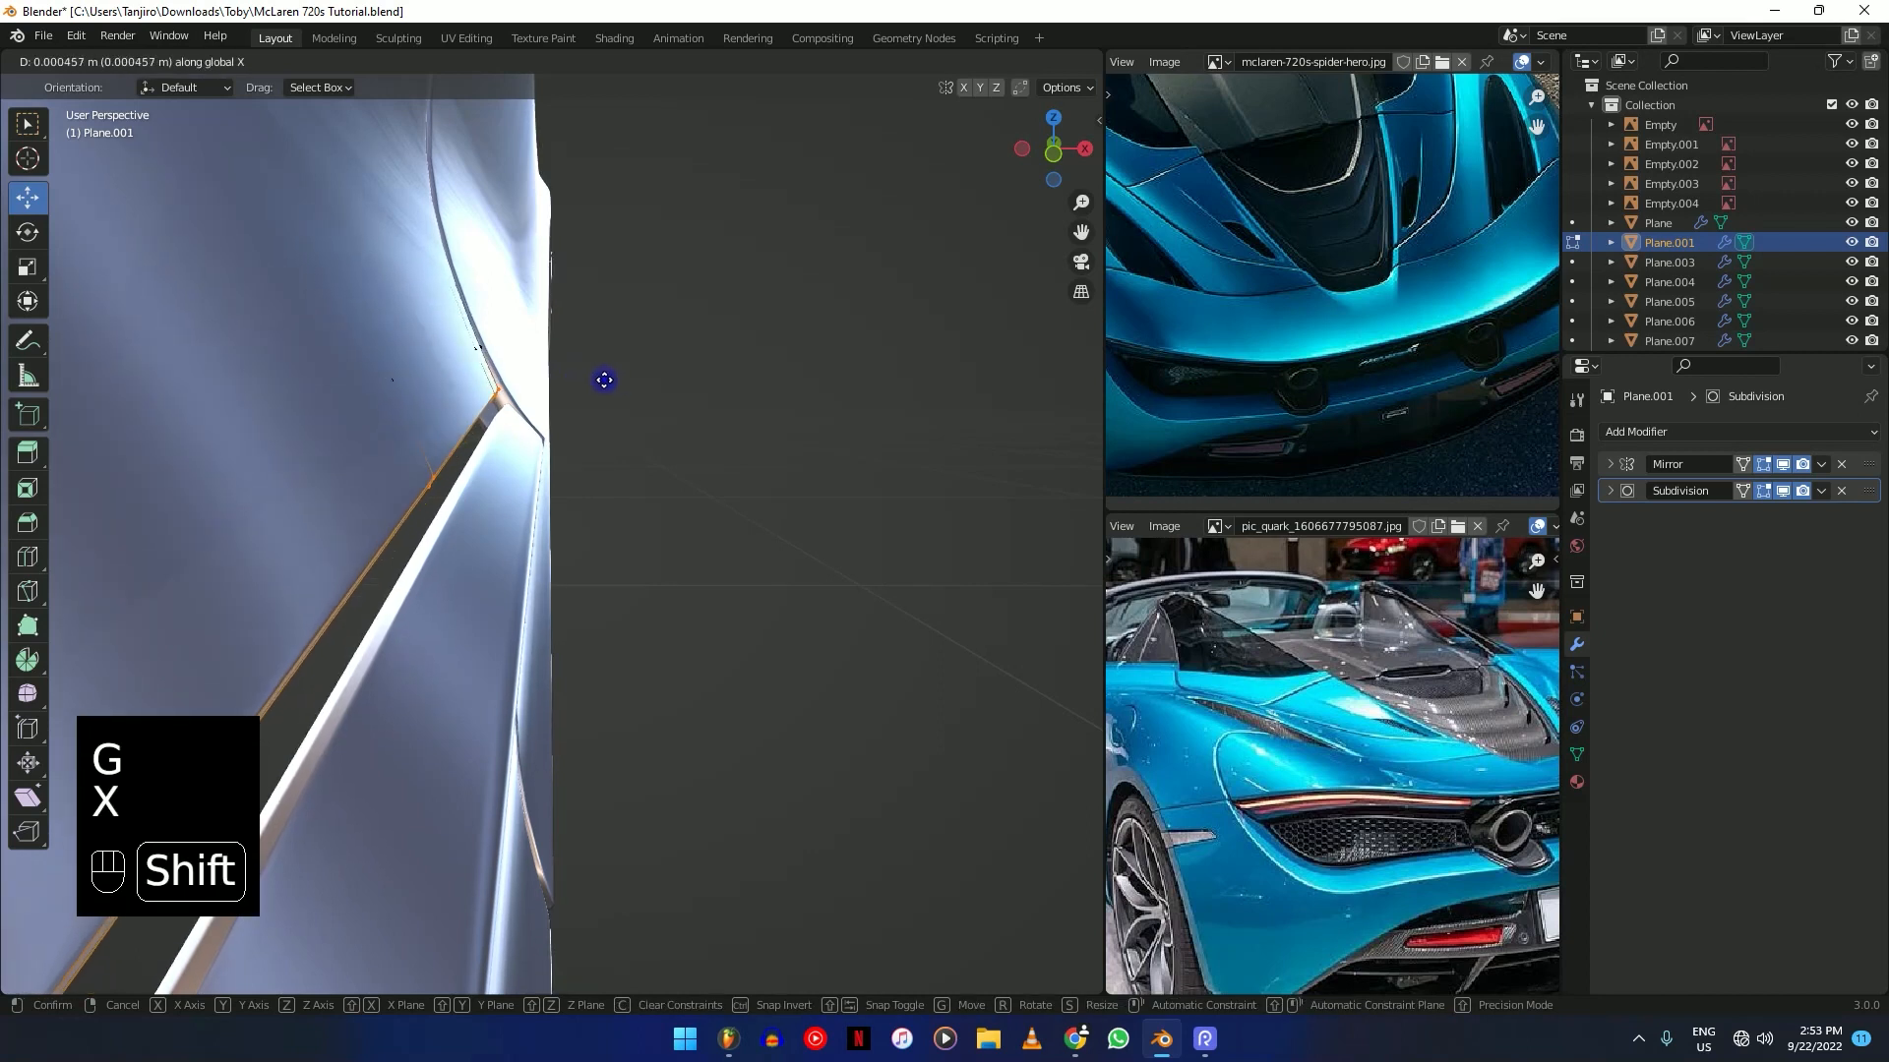
left_click(616, 383)
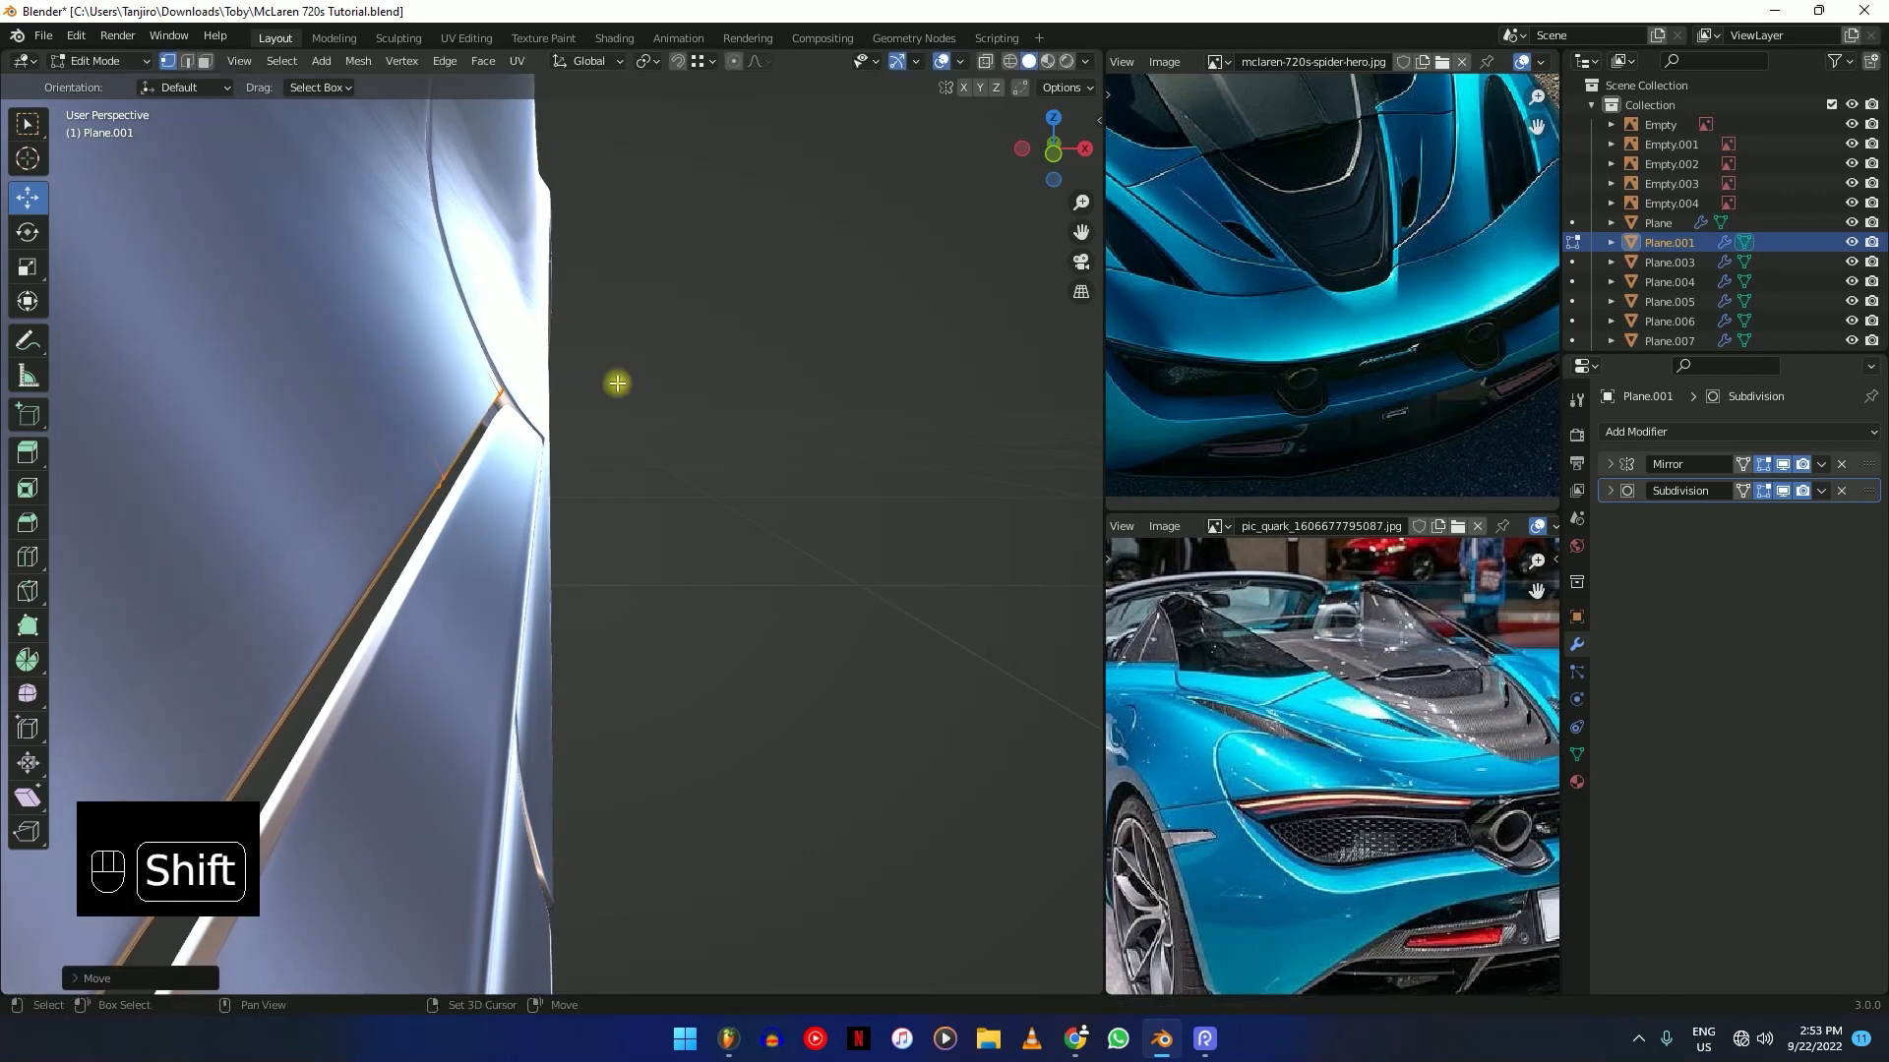
Check the alignment of the door's lower edge with the creased line on the rear side panel.
key("Tab")
middle_click_drag(616, 383, 547, 503)
scroll(379, 474, "up", 2)
mouse_move(332, 492)
middle_mouse_down()
mouse_move(438, 461)
mouse_move(312, 476)
middle_mouse_up()
key("Tab")
key("Tab")
left_click(357, 482)
key("Tab")
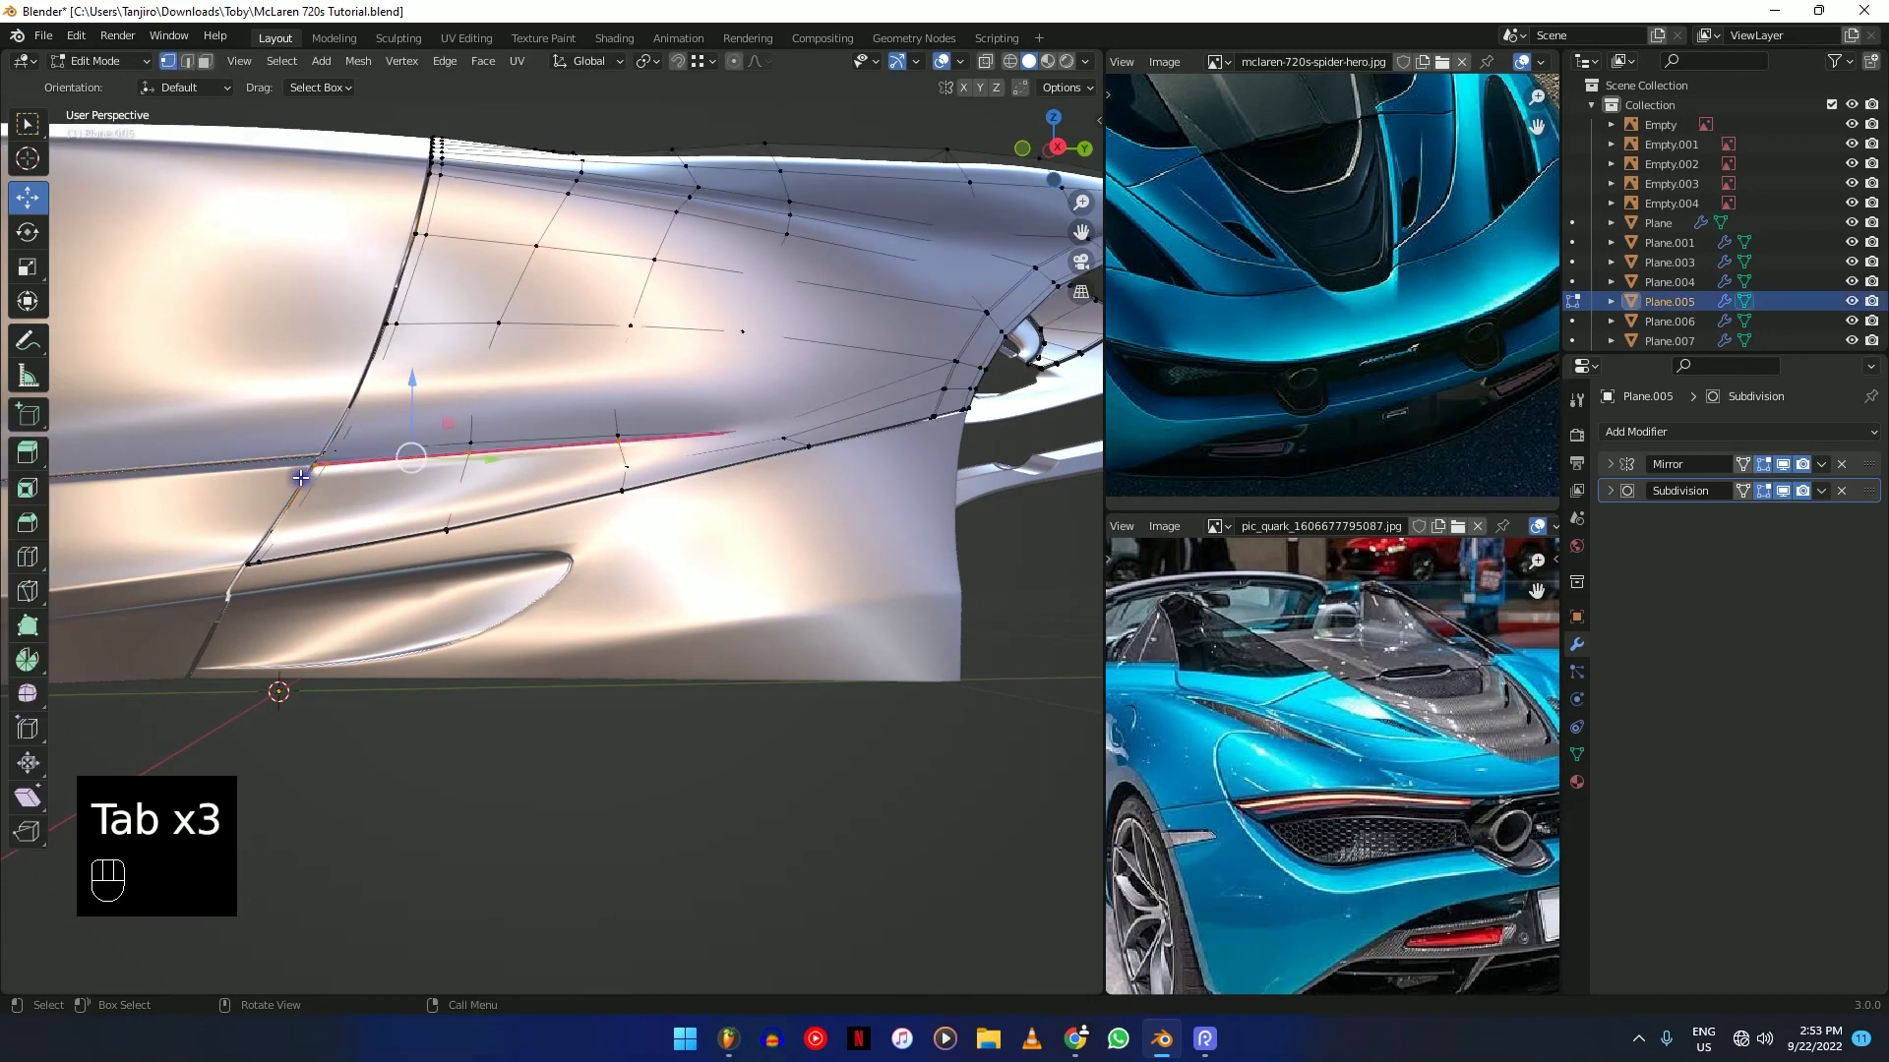
middle_click_drag(561, 451, 640, 669)
key("Tab")
Examine the mesh of the narrow strip panel along the cabin opening and its fit with neighbouring panels.
scroll(780, 536, "down", 5)
middle_click_drag(818, 442, 776, 615)
scroll(387, 426, "up", 3)
middle_click_drag(419, 418, 598, 384)
left_click(459, 458)
key("Tab")
scroll(607, 416, "up", 3)
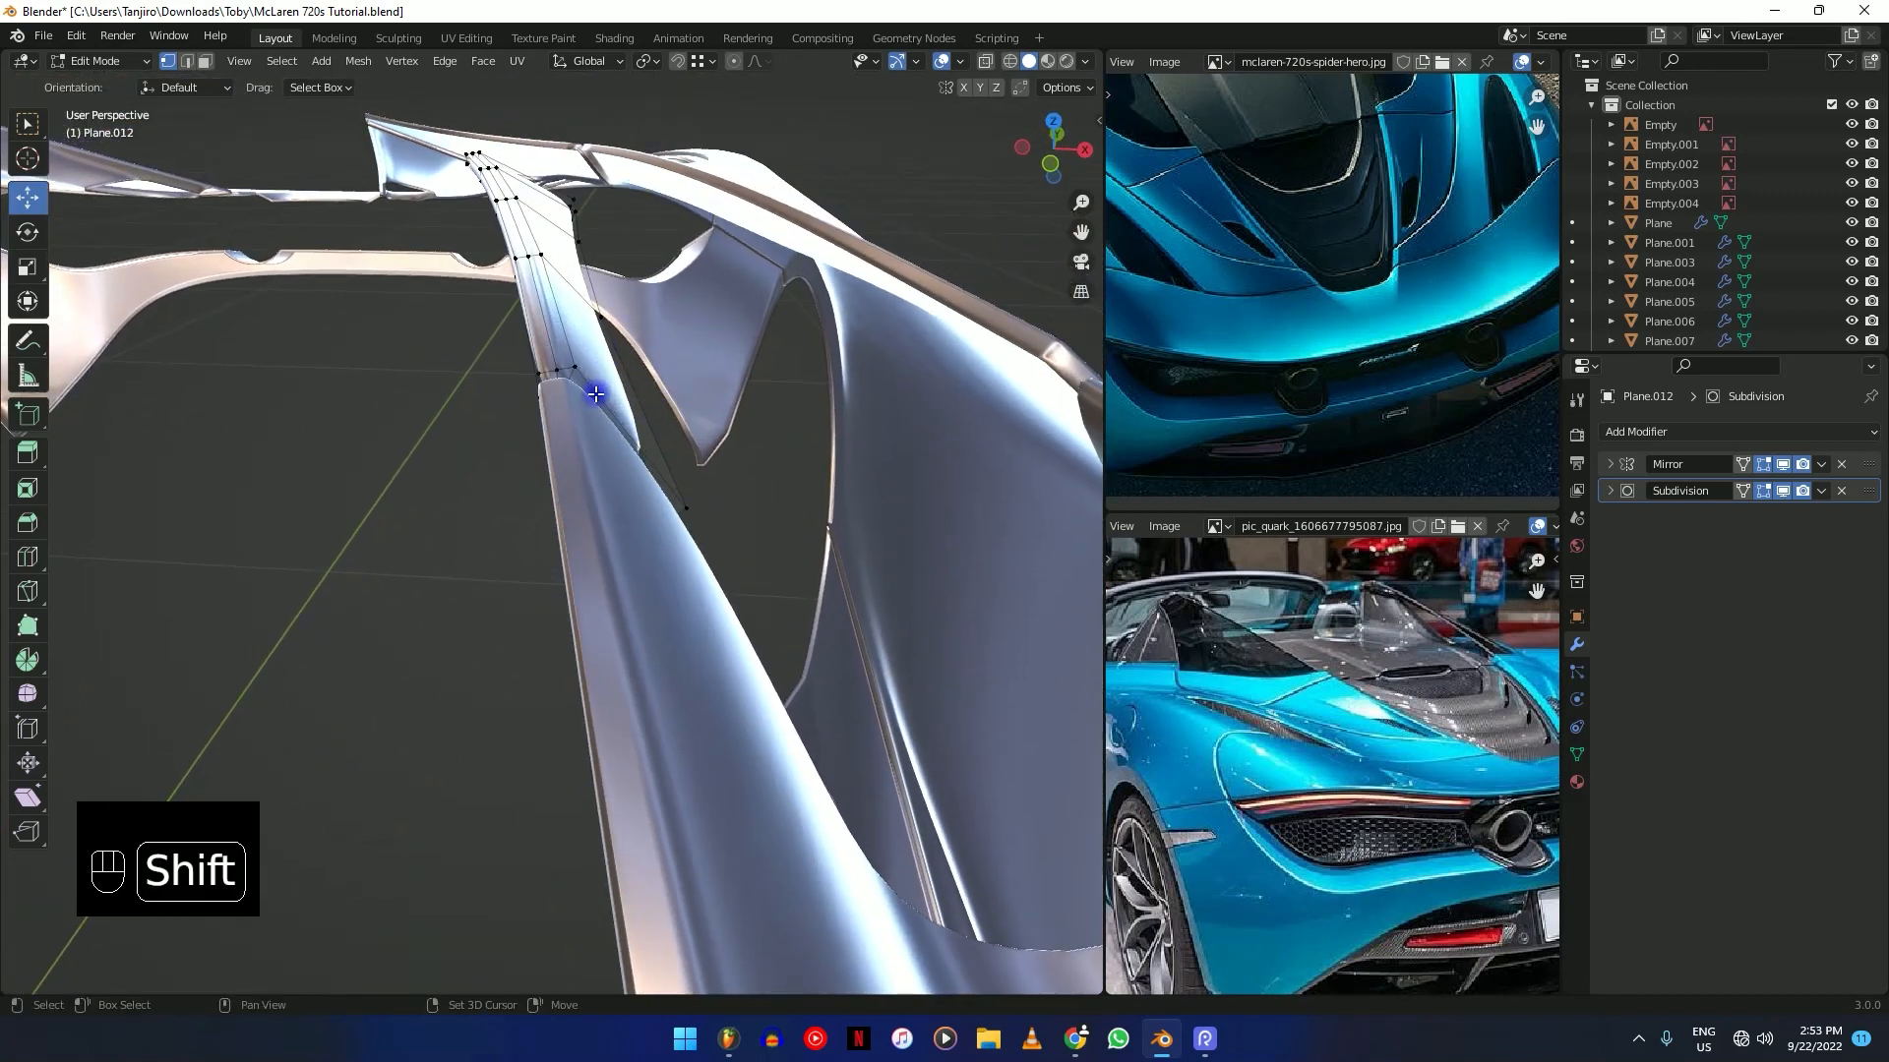
key("shift+z")
key("shift+z")
mouse_move(605, 415)
middle_mouse_down()
mouse_move(705, 452)
mouse_move(801, 409)
mouse_move(771, 434)
mouse_move(748, 516)
mouse_move(410, 506)
mouse_move(535, 581)
mouse_move(507, 575)
middle_mouse_up()
key("Tab")
Enable the viewport display of the front fender's Mirror modifier and view the whole body.
middle_click_drag(796, 535, 511, 492)
middle_click_drag(966, 662, 850, 686)
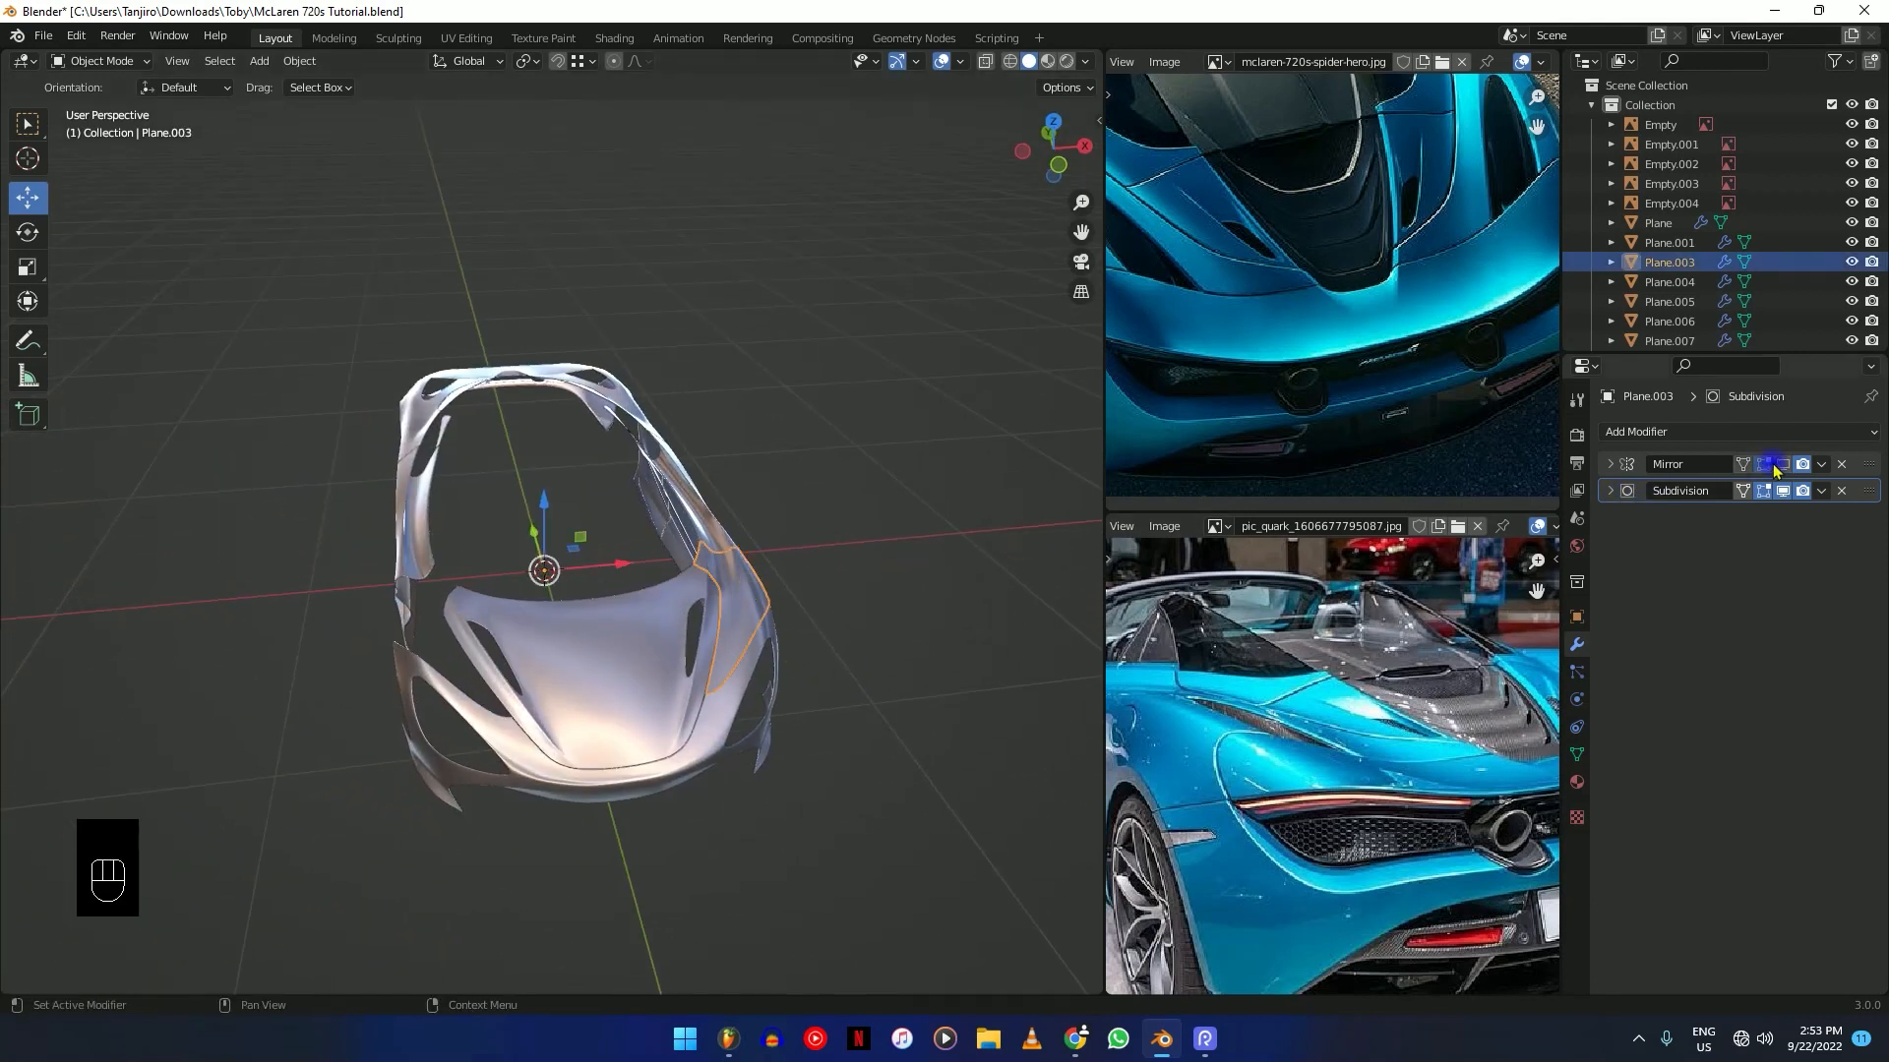
middle_click_drag(939, 484, 813, 486)
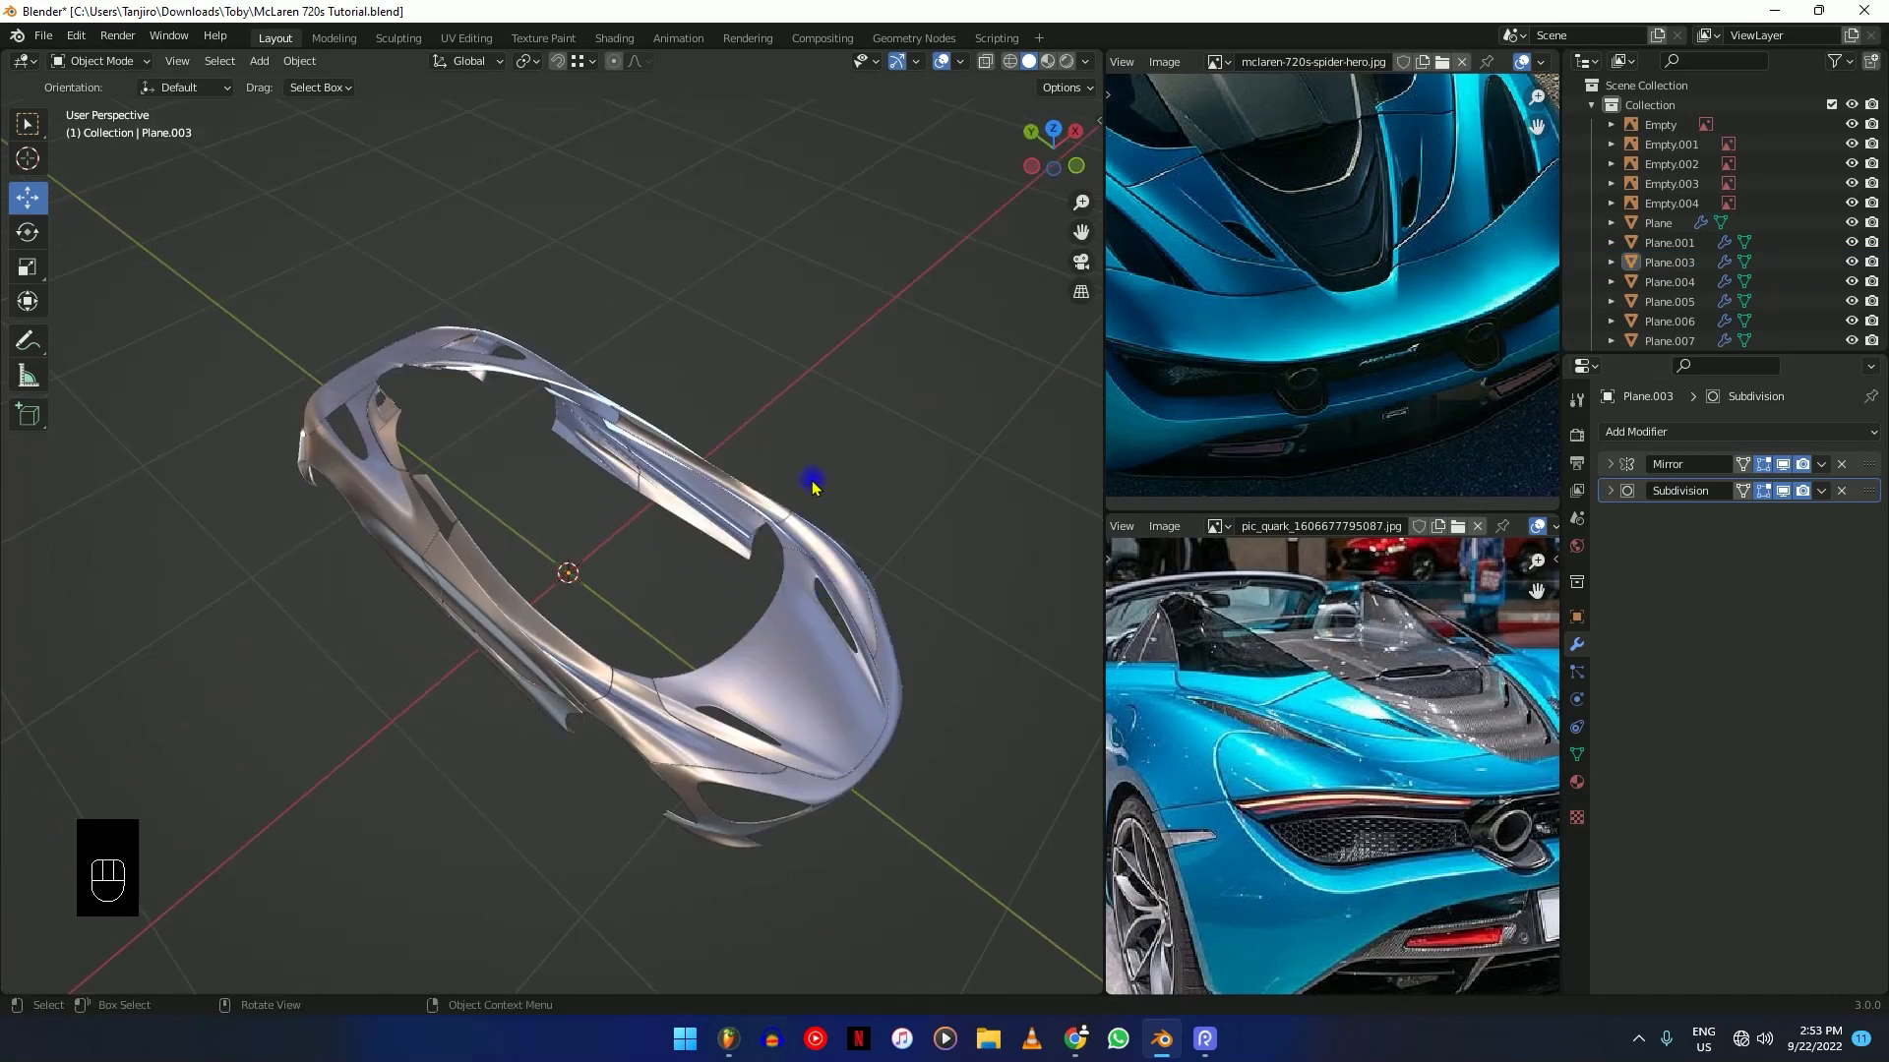